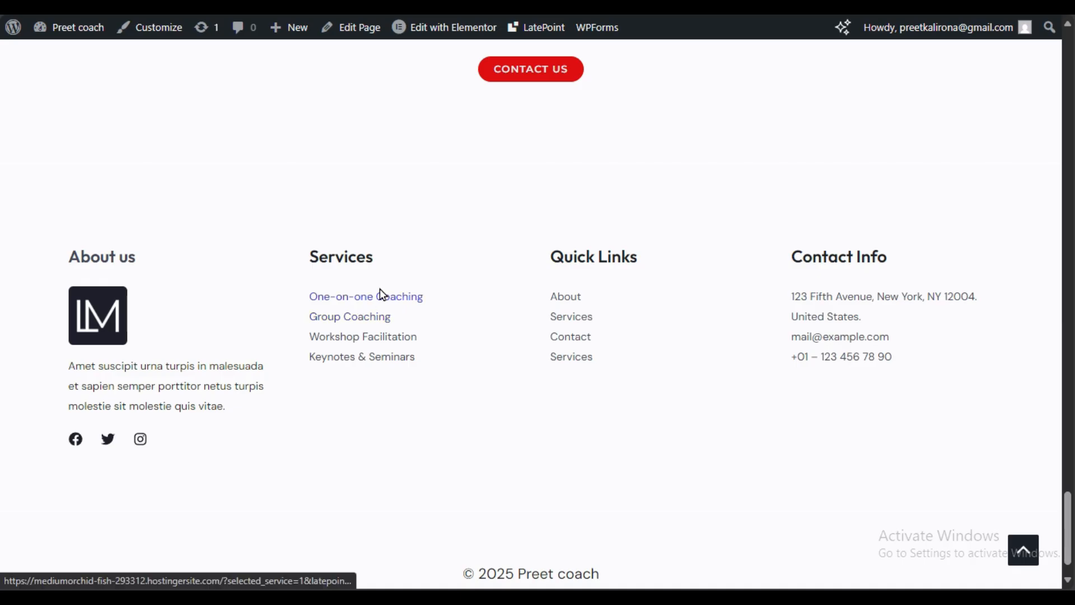
Step: Open the One-on-one Coaching booking calendar from the footer, then close it
click(394, 303)
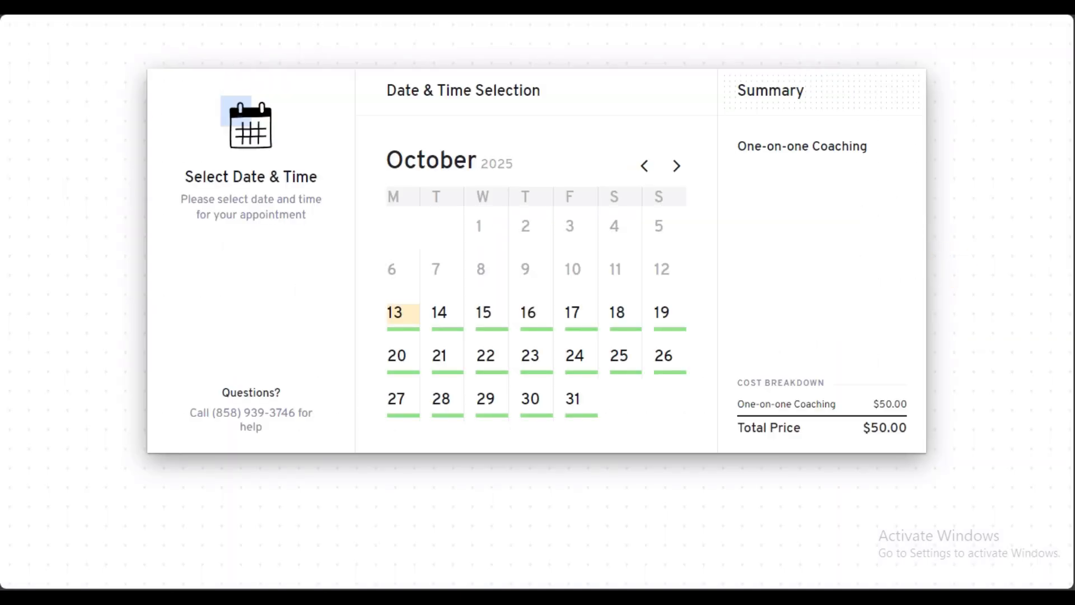
click(124, 164)
scroll(162, 209, up, 15)
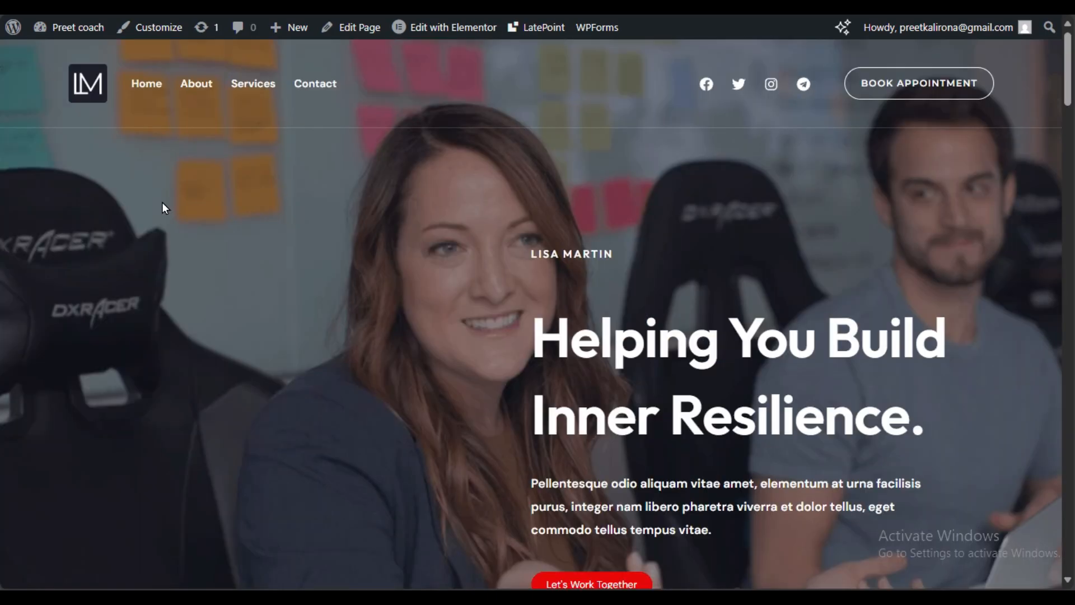
Step: Open the Services page and scroll through its content
click(249, 98)
scroll(316, 249, down, 10)
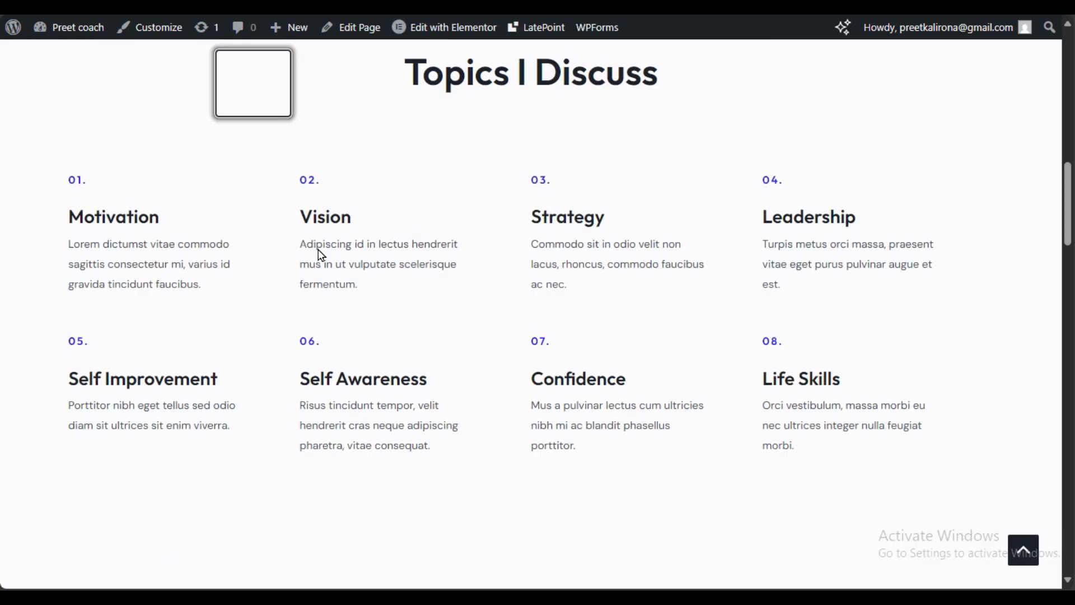
scroll(318, 249, down, 3)
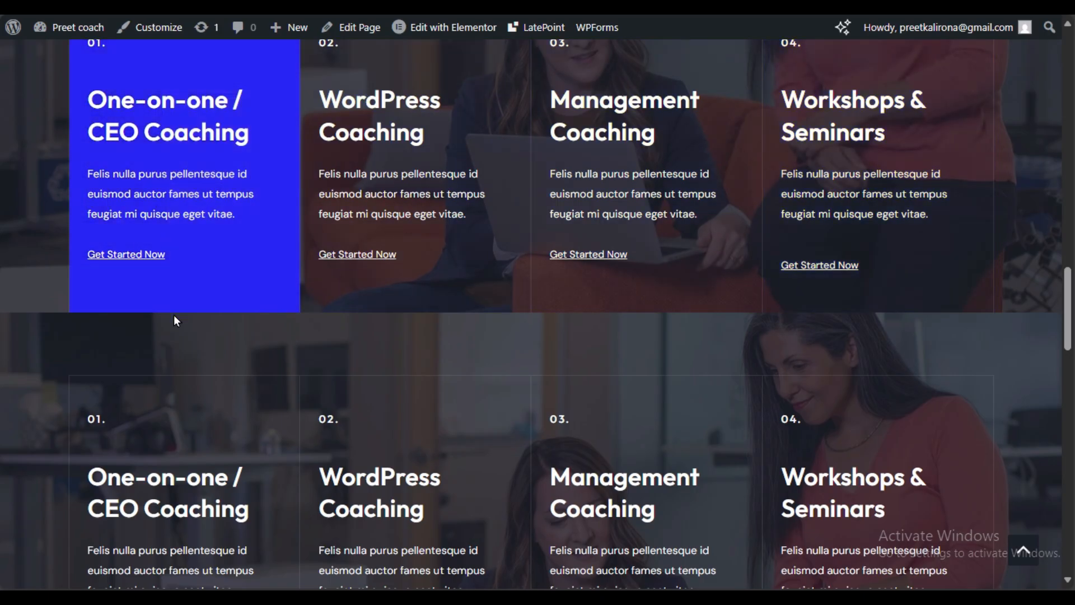
scroll(522, 321, down, 3)
scroll(256, 277, down, 3)
scroll(705, 251, up, 8)
scroll(283, 240, down, 14)
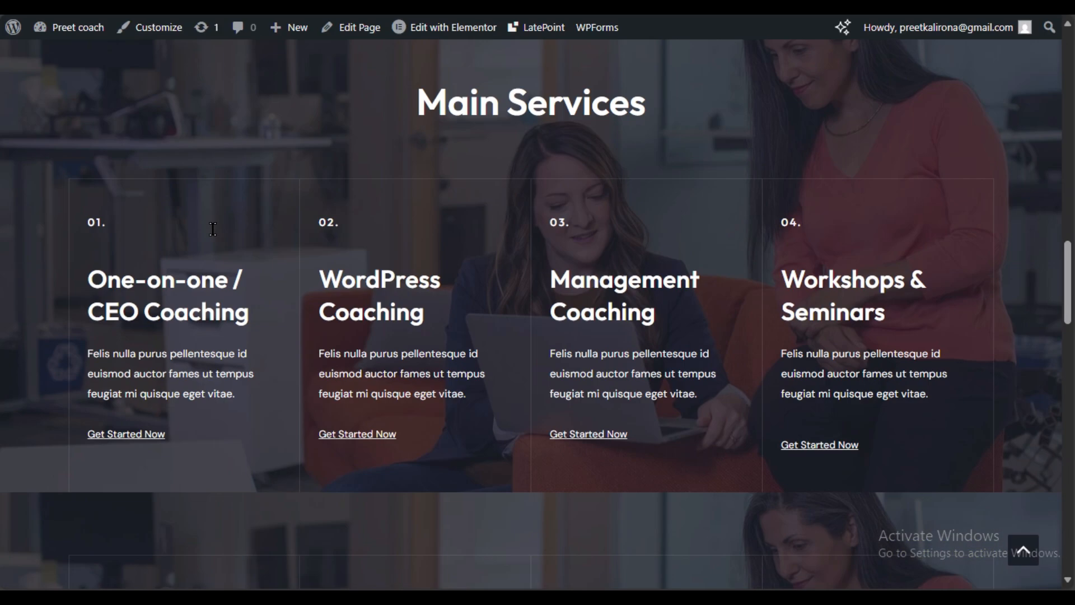
scroll(207, 230, down, 15)
scroll(206, 232, up, 6)
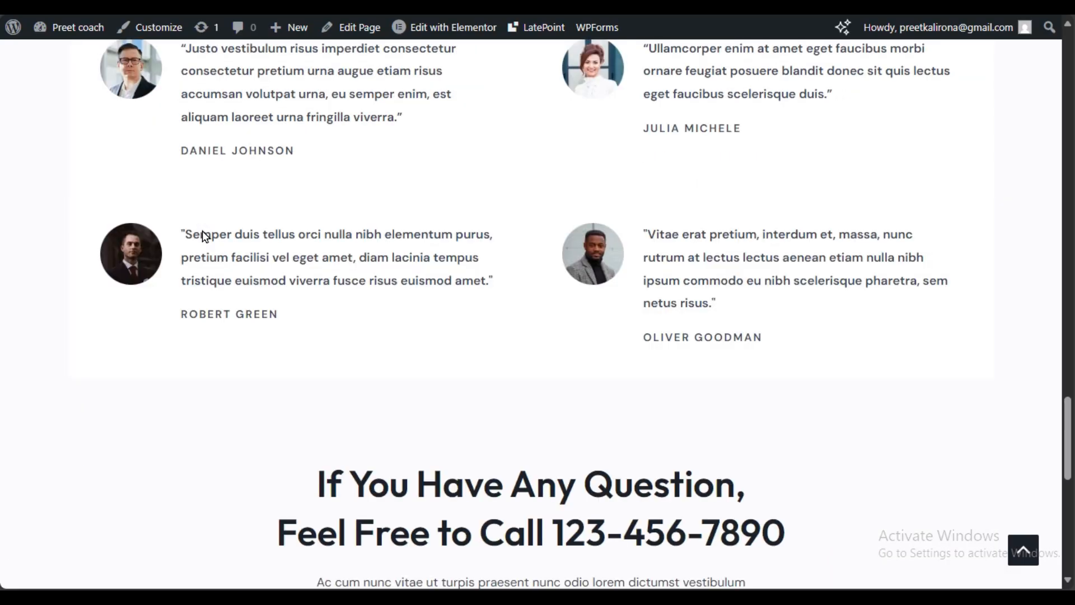
scroll(271, 175, down, 5)
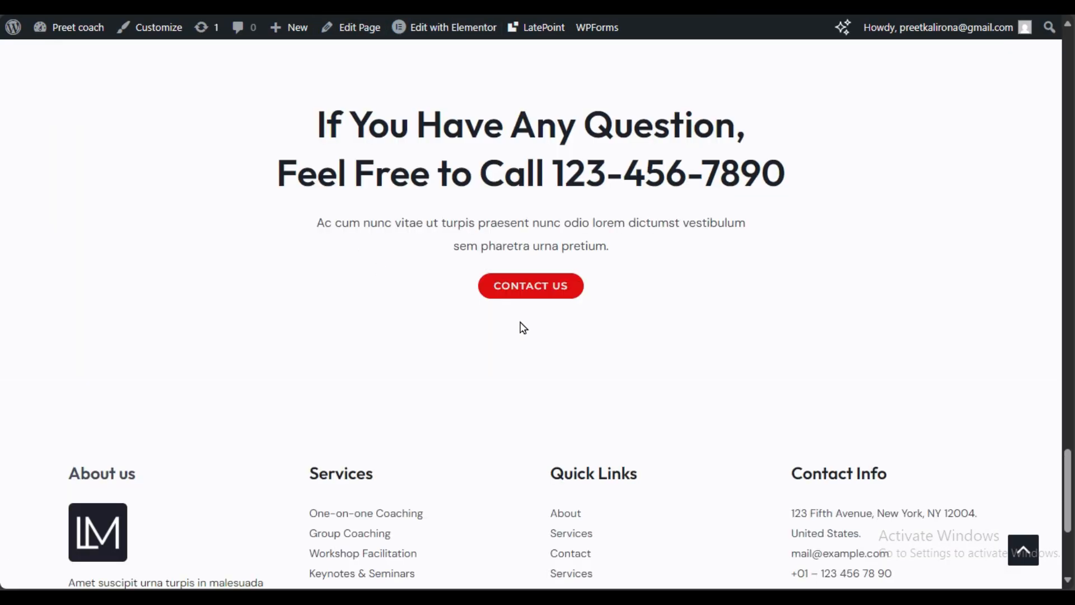
Step: Open the Contact page and scroll through it
click(529, 290)
scroll(468, 323, down, 5)
scroll(463, 317, down, 15)
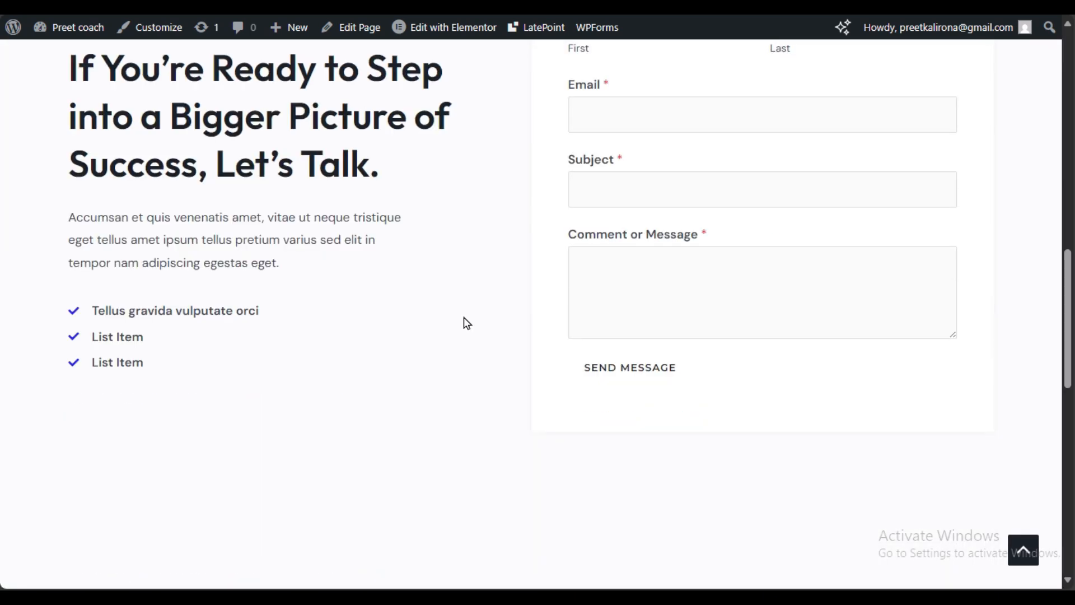
scroll(463, 317, up, 12)
scroll(464, 317, down, 3)
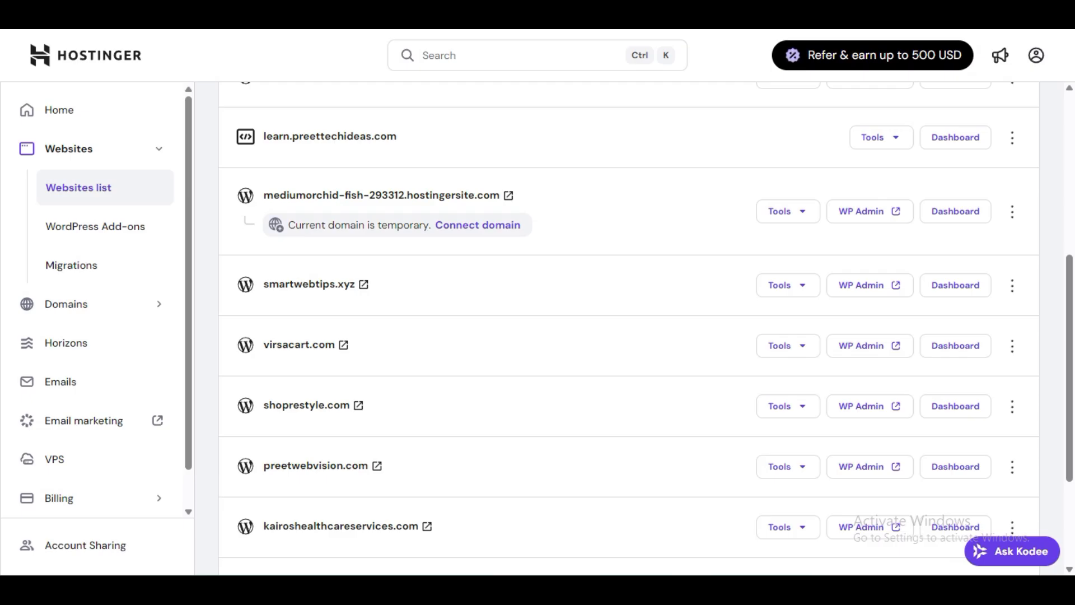
Step: Add a new website in hPanel, choosing WordPress as its type
scroll(599, 321, up, 6)
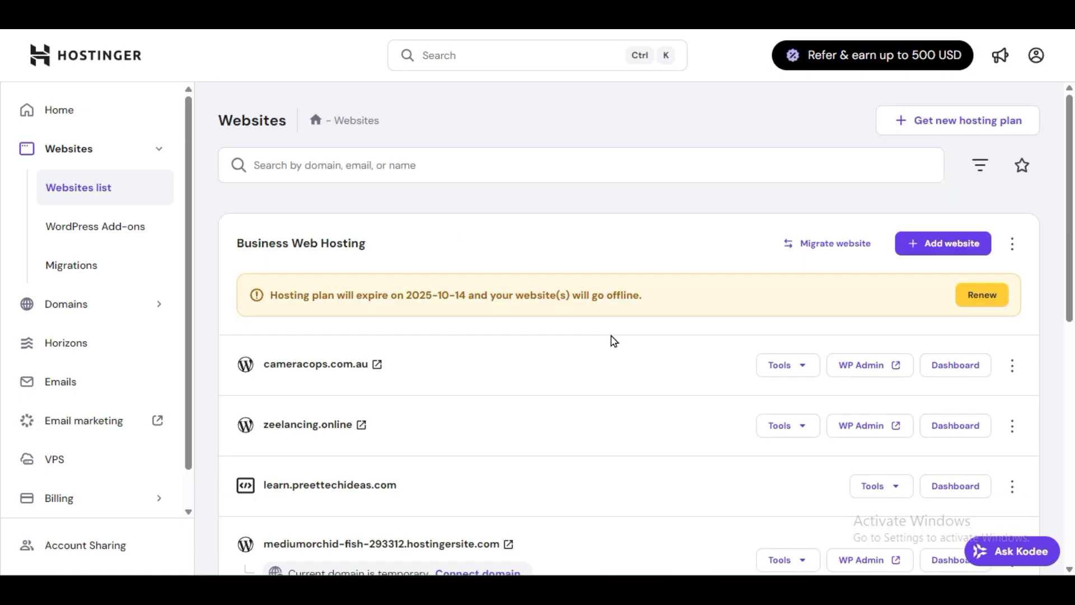
scroll(615, 341, down, 8)
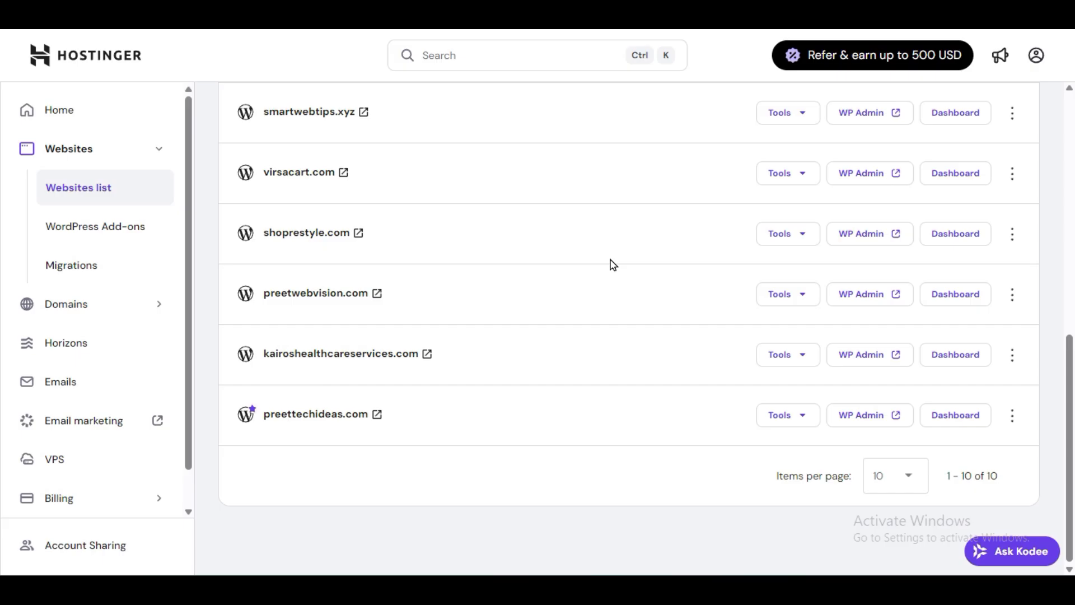
scroll(609, 264, up, 10)
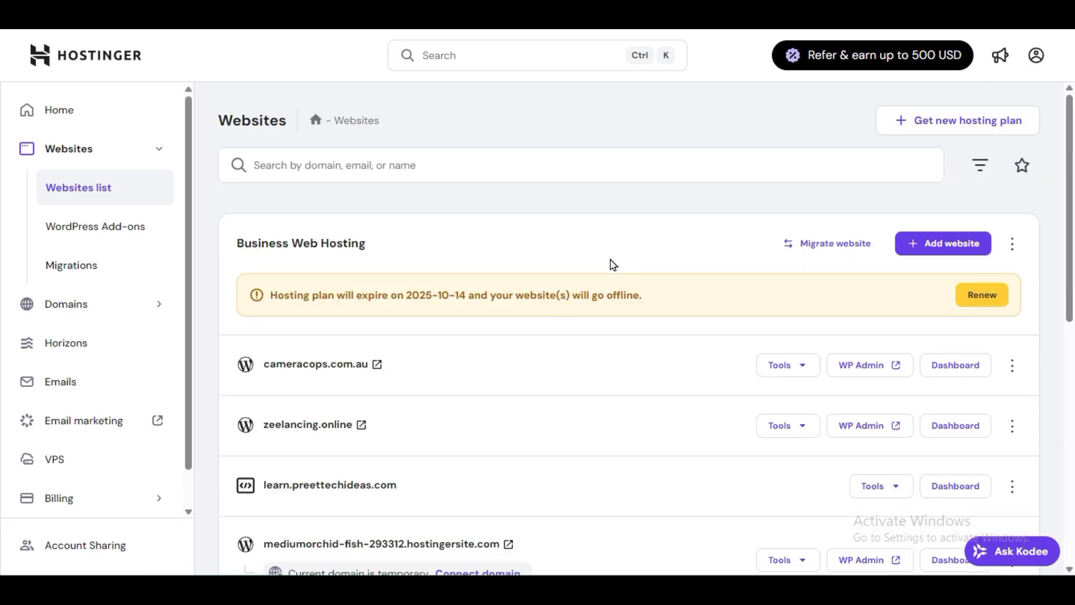
click(922, 244)
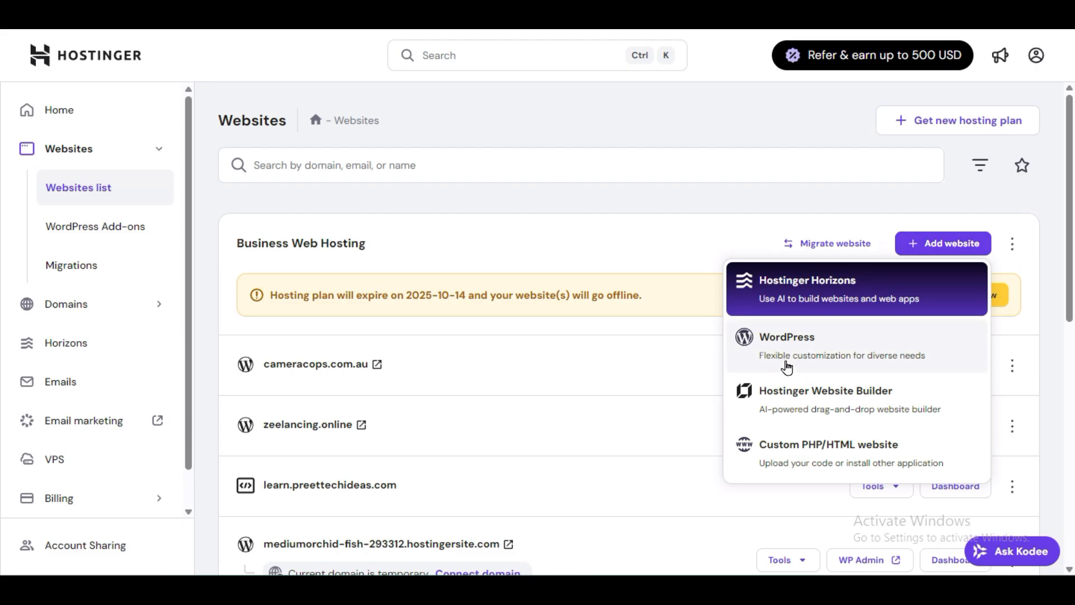
click(827, 354)
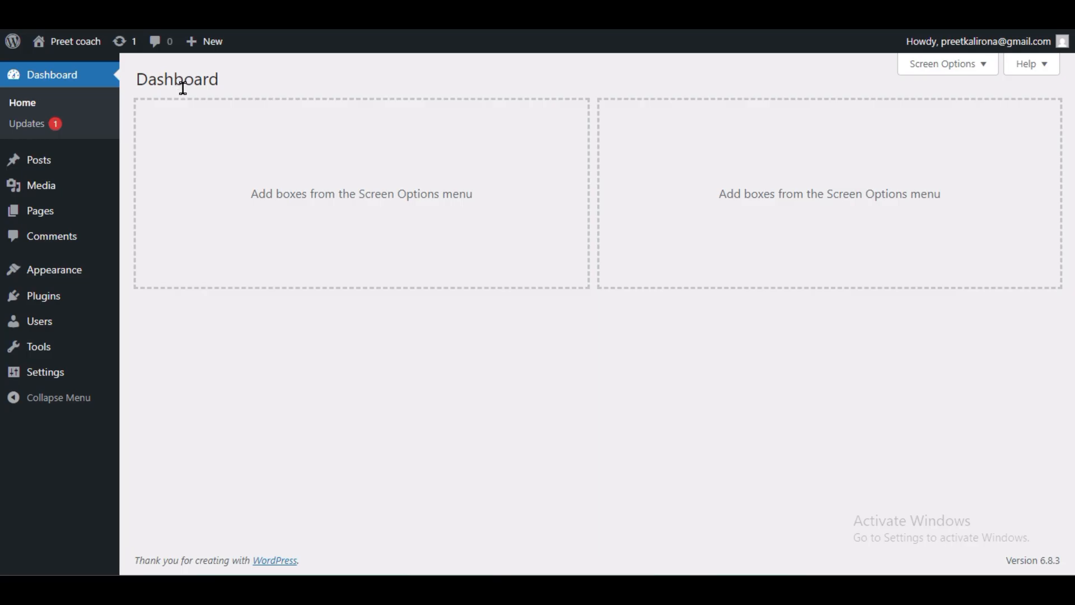
Step: Open Settings > General and inspect the 'Preet coach' title and empty tagline
mouse_move(79, 381)
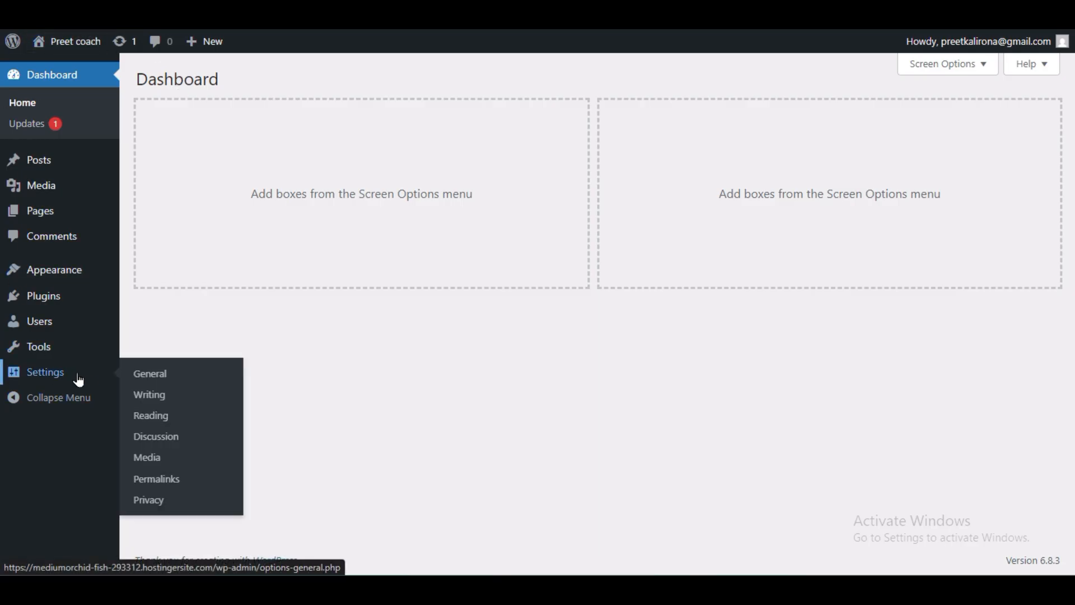
click(156, 381)
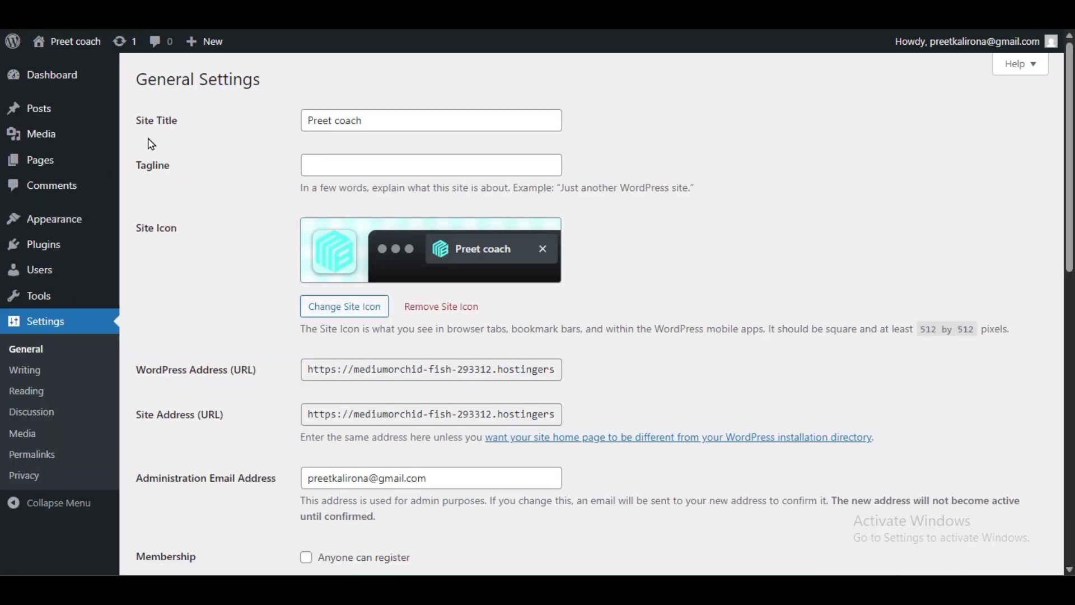
drag(365, 114, 156, 136)
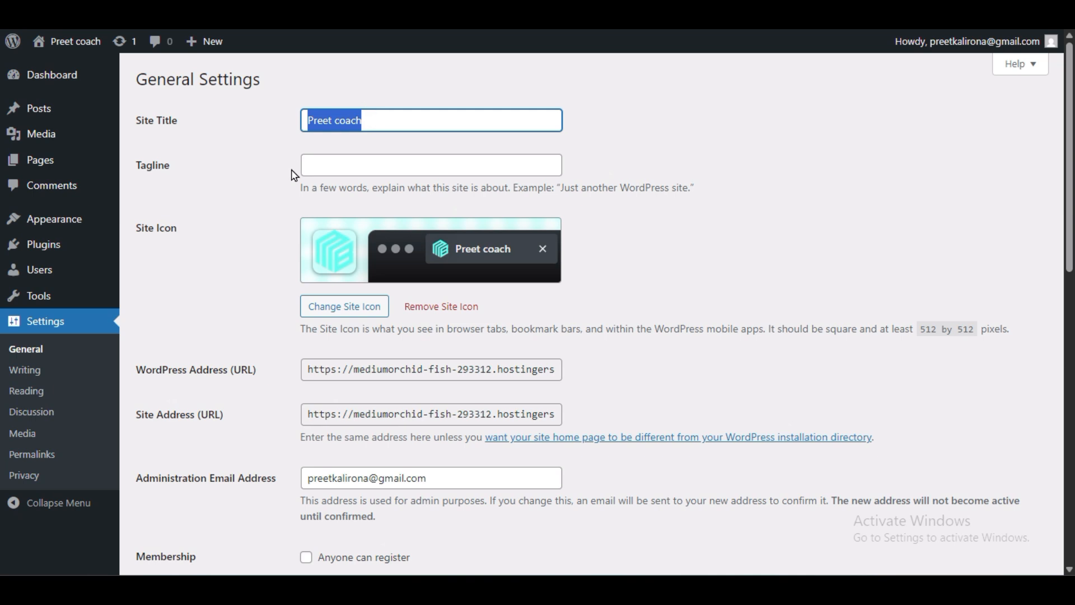
click(345, 171)
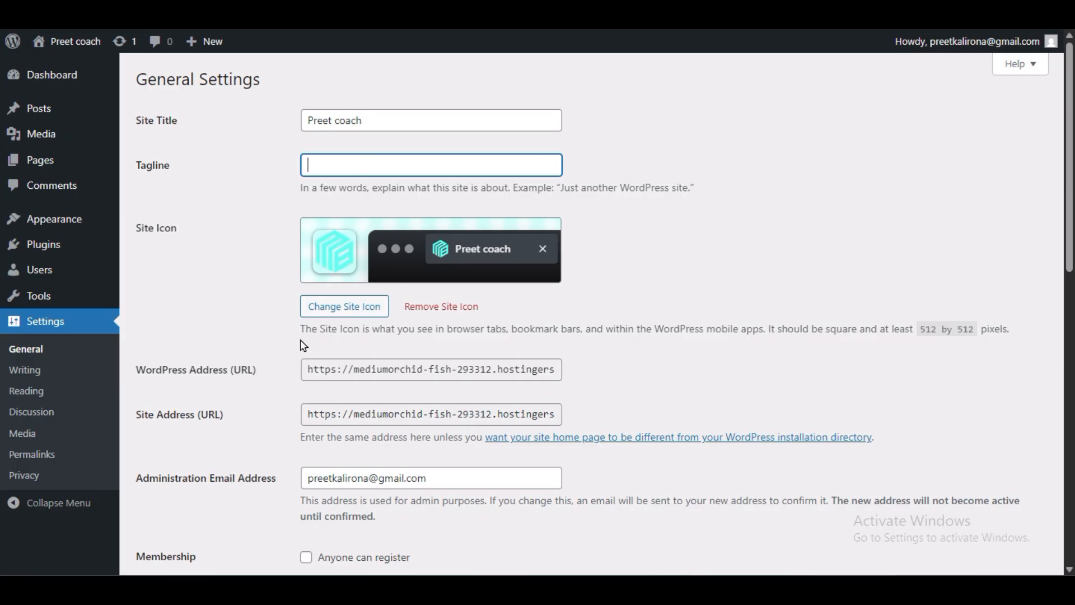
Step: Browse the Media Library for a new site icon, then close it unchanged
click(353, 307)
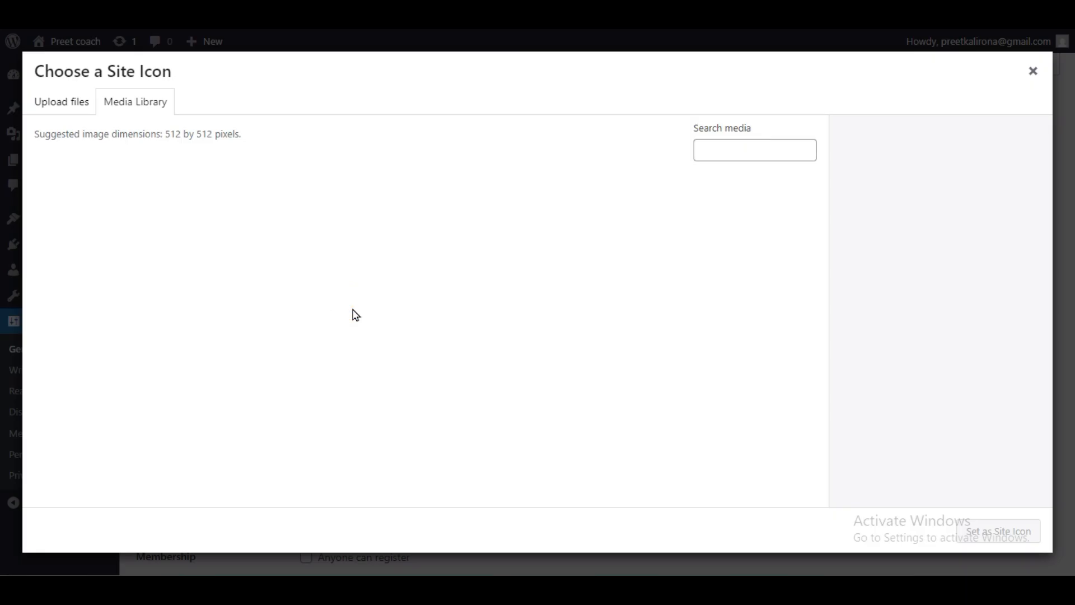
scroll(487, 307, down, 5)
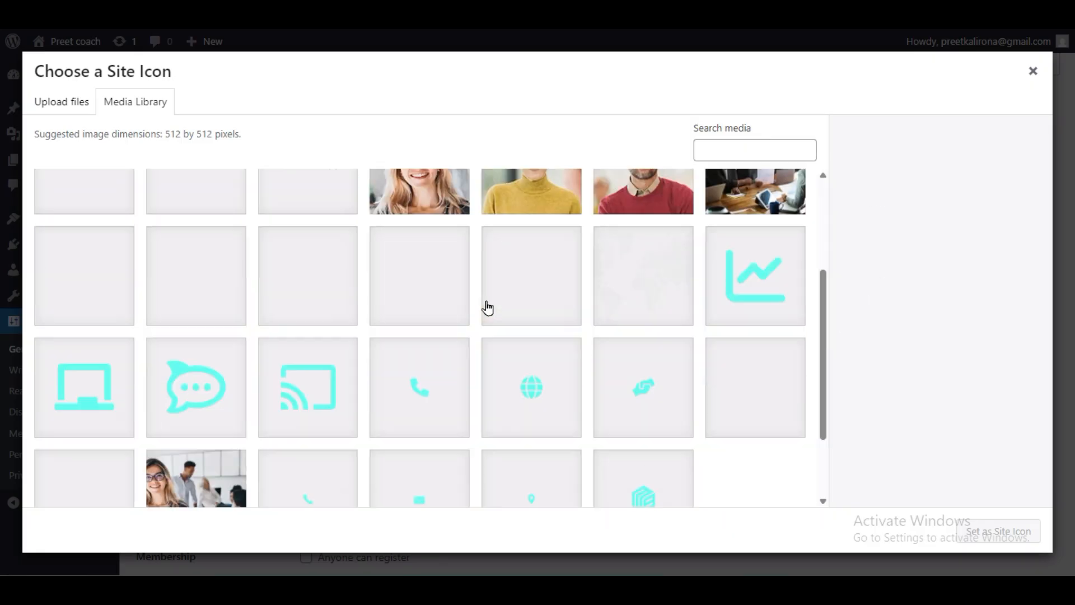
scroll(492, 336, up, 5)
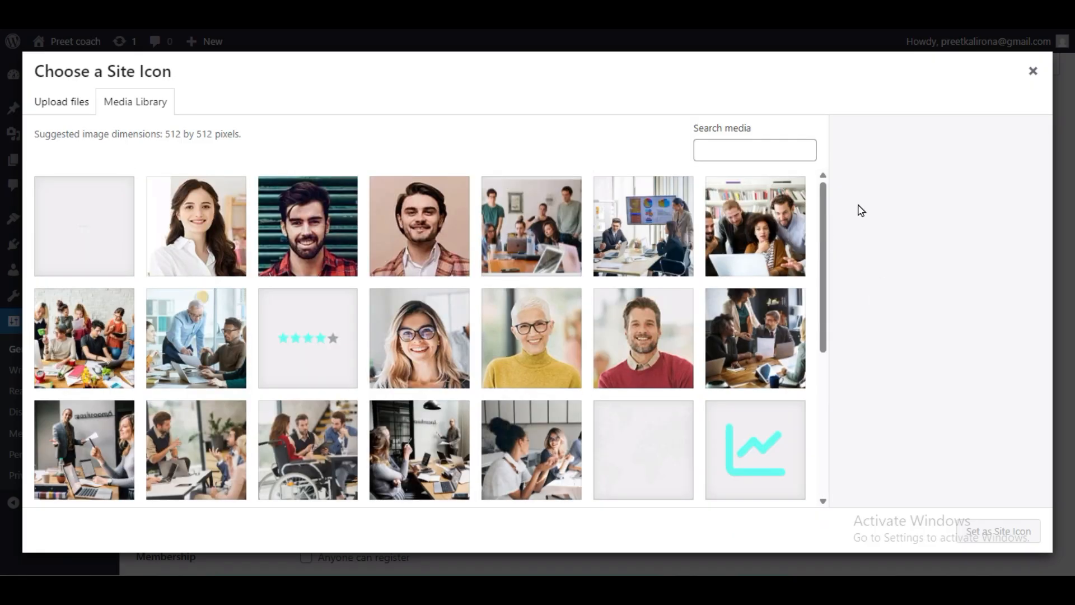
click(1034, 71)
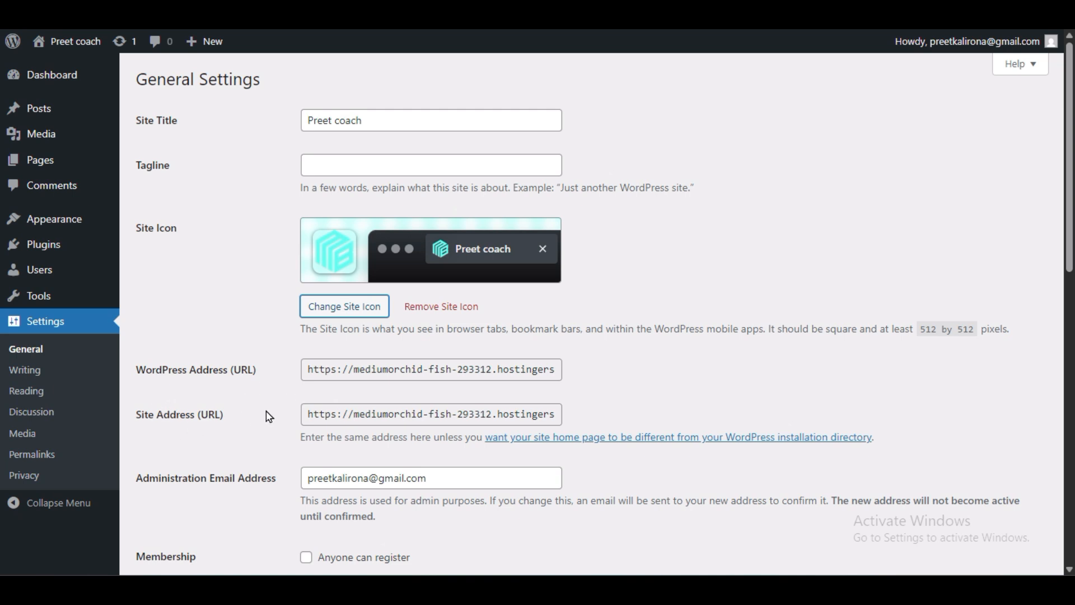
drag(336, 370, 303, 370)
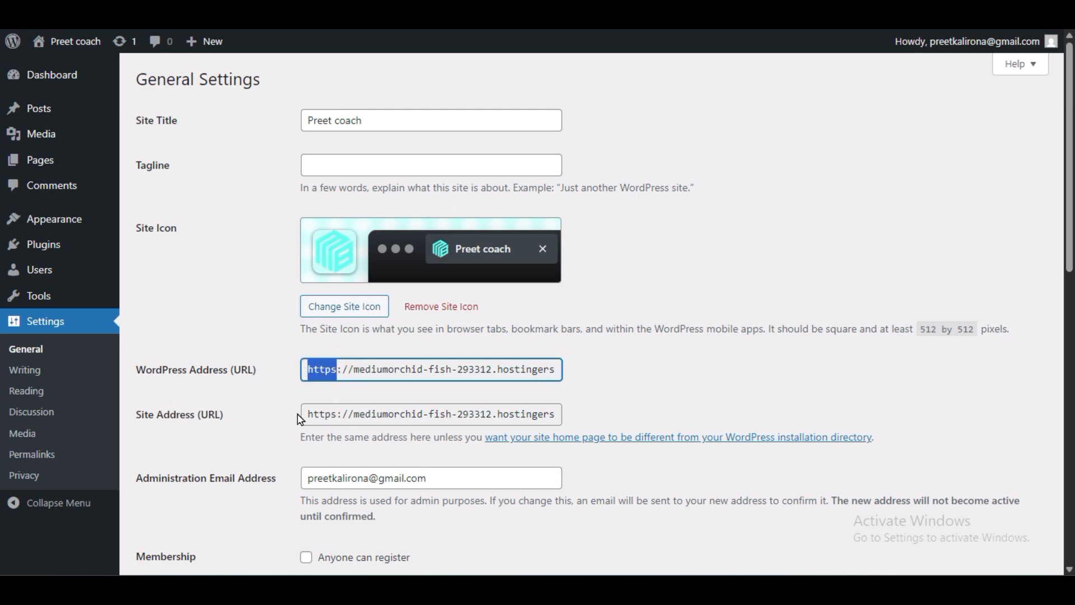
drag(337, 414, 303, 415)
click(267, 426)
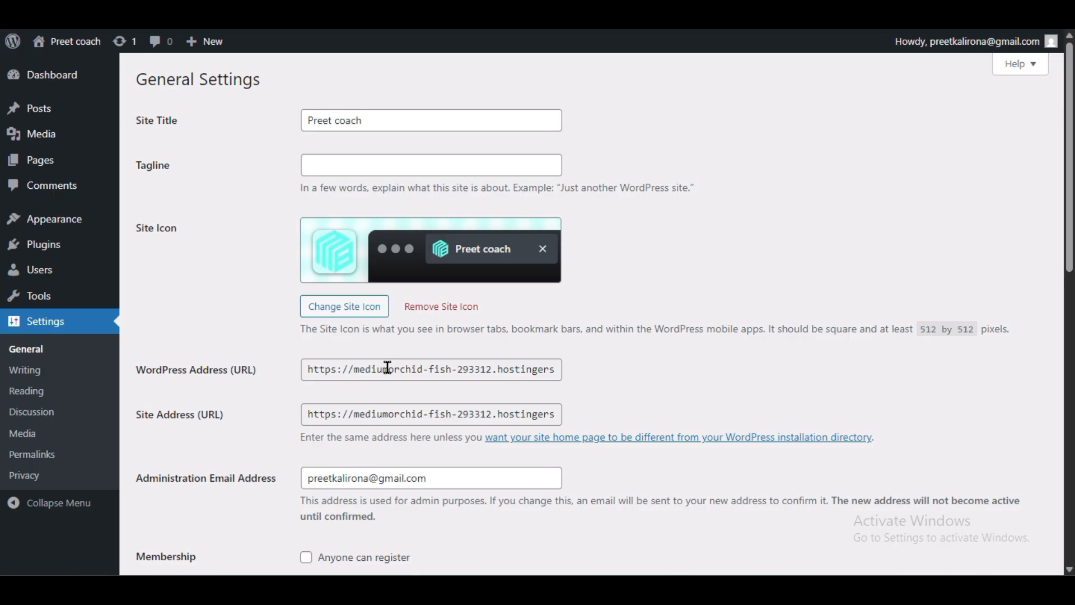
scroll(388, 368, down, 3)
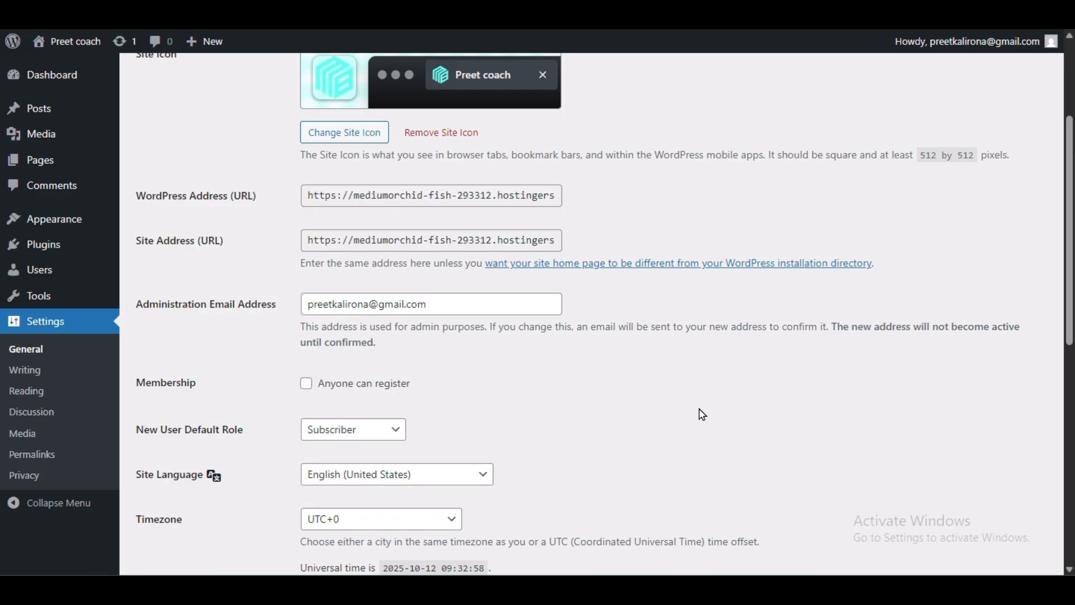
scroll(701, 415, down, 3)
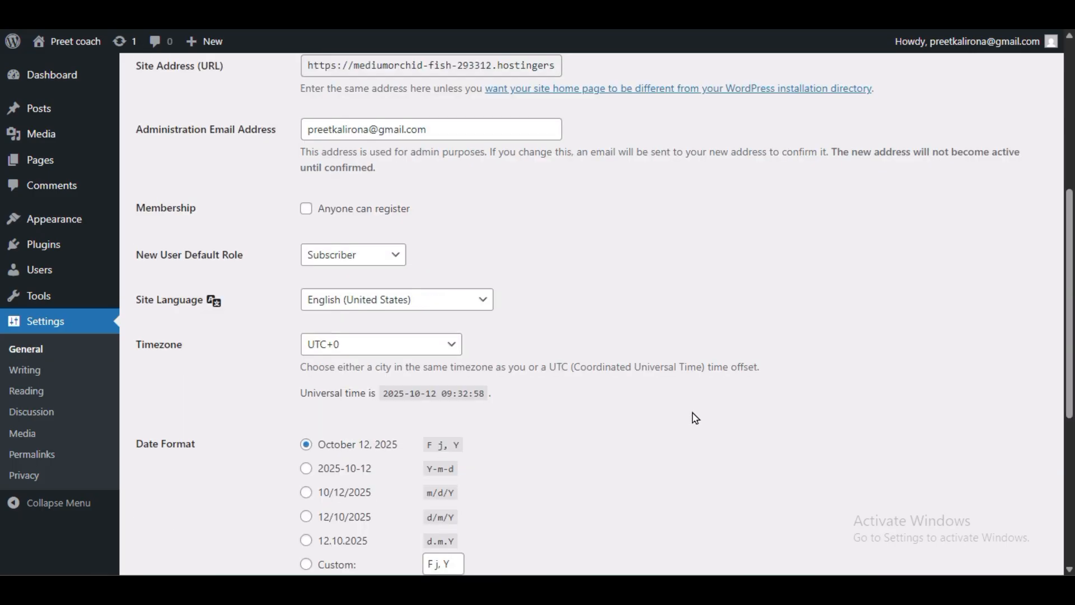
scroll(695, 418, down, 3)
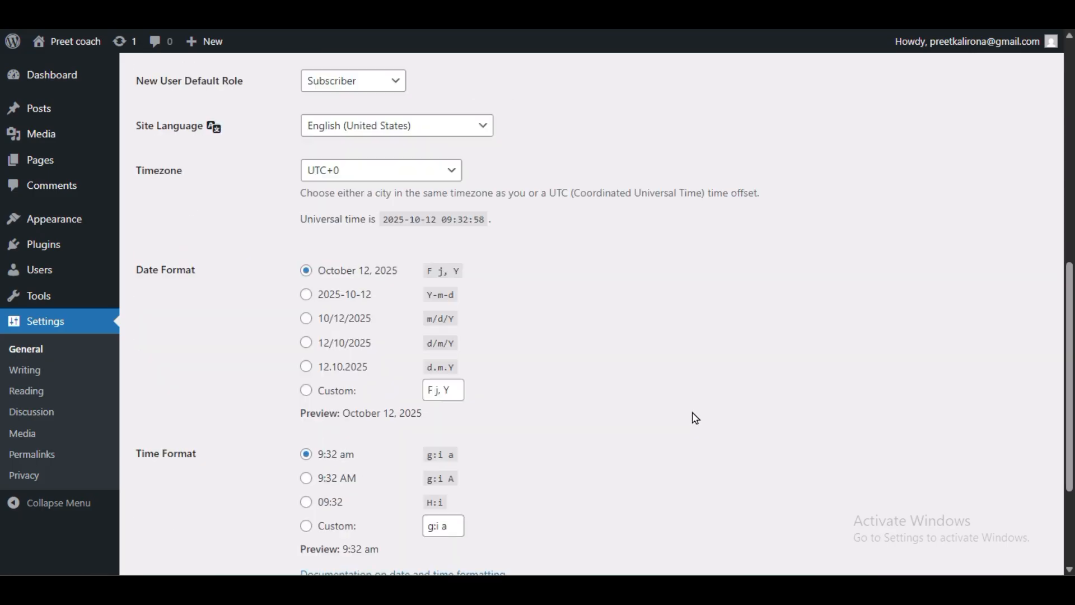
scroll(695, 418, up, 3)
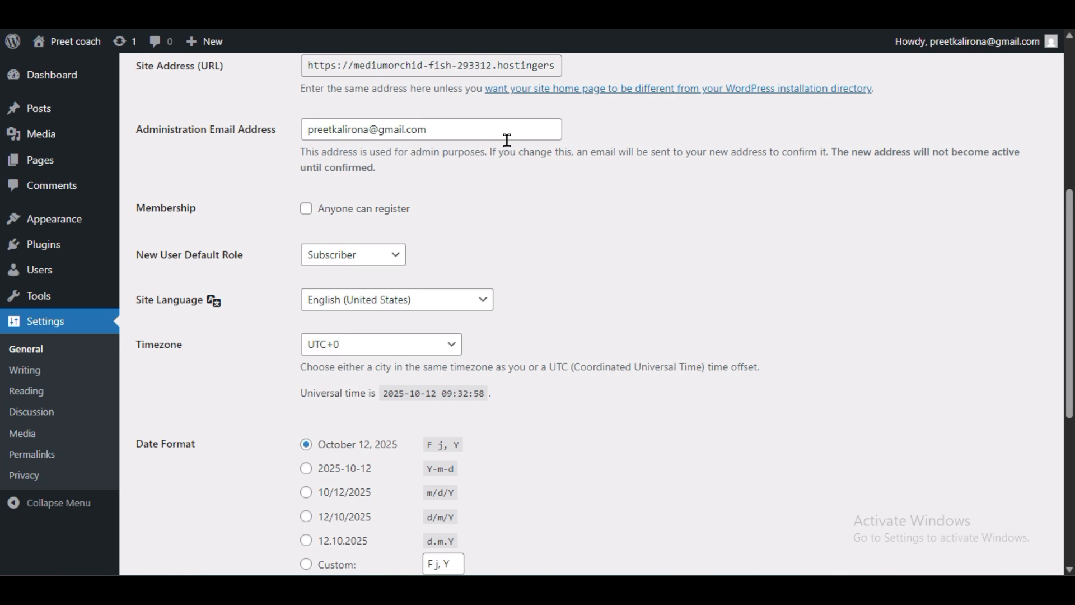
triple_click(465, 122)
click(207, 185)
scroll(227, 339, down, 3)
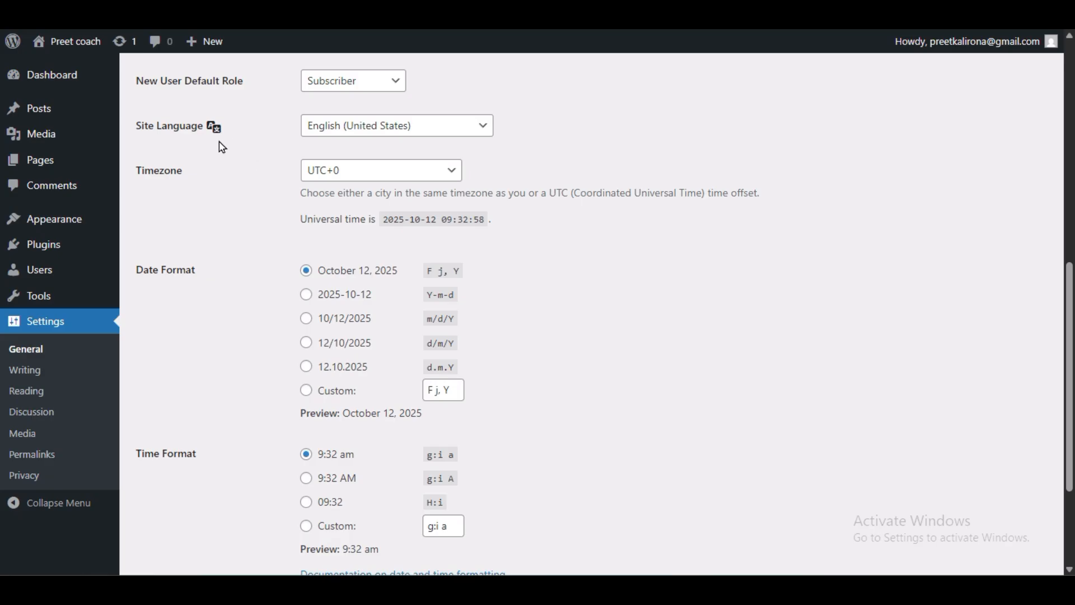
click(367, 129)
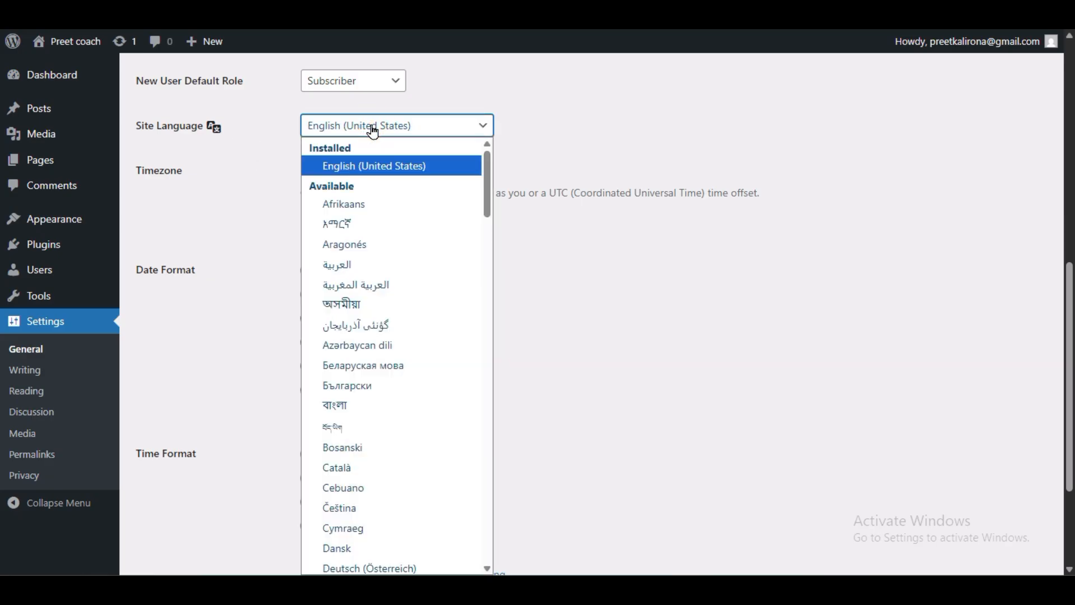
scroll(408, 367, down, 5)
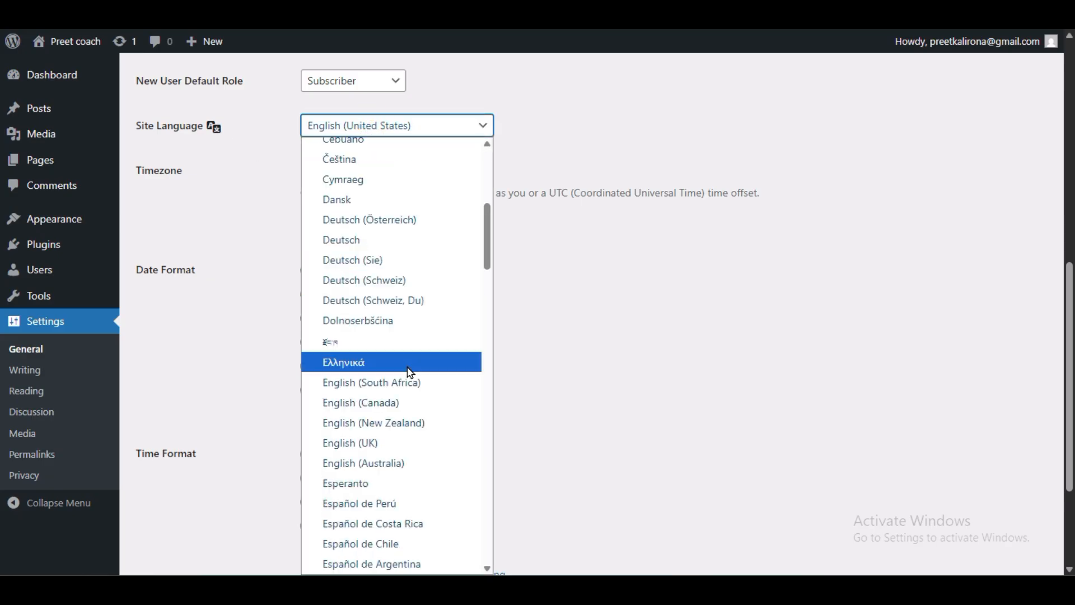
scroll(409, 372, down, 10)
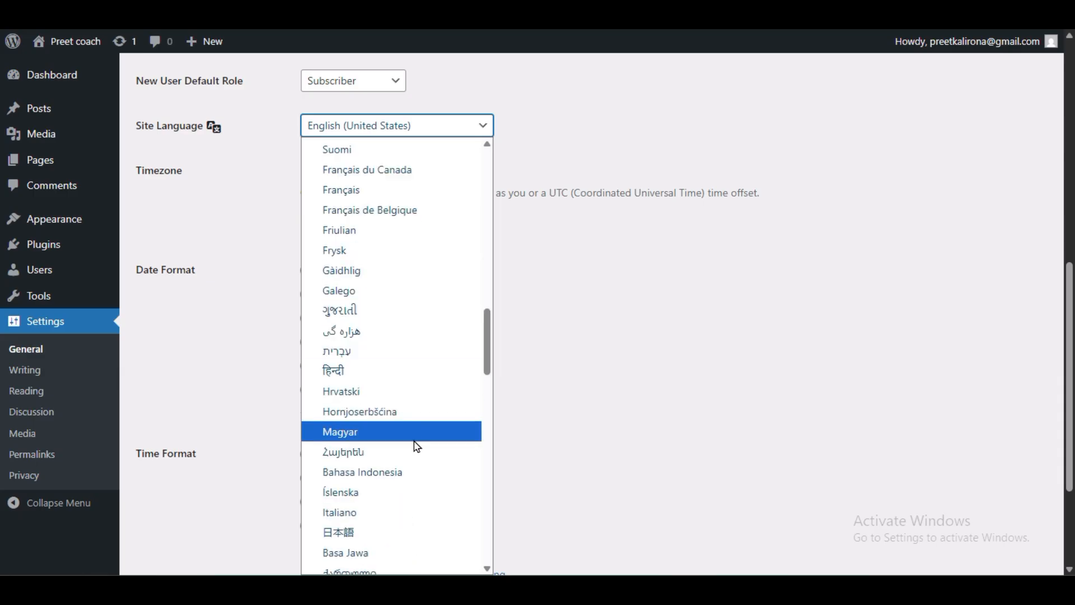
scroll(415, 446, down, 10)
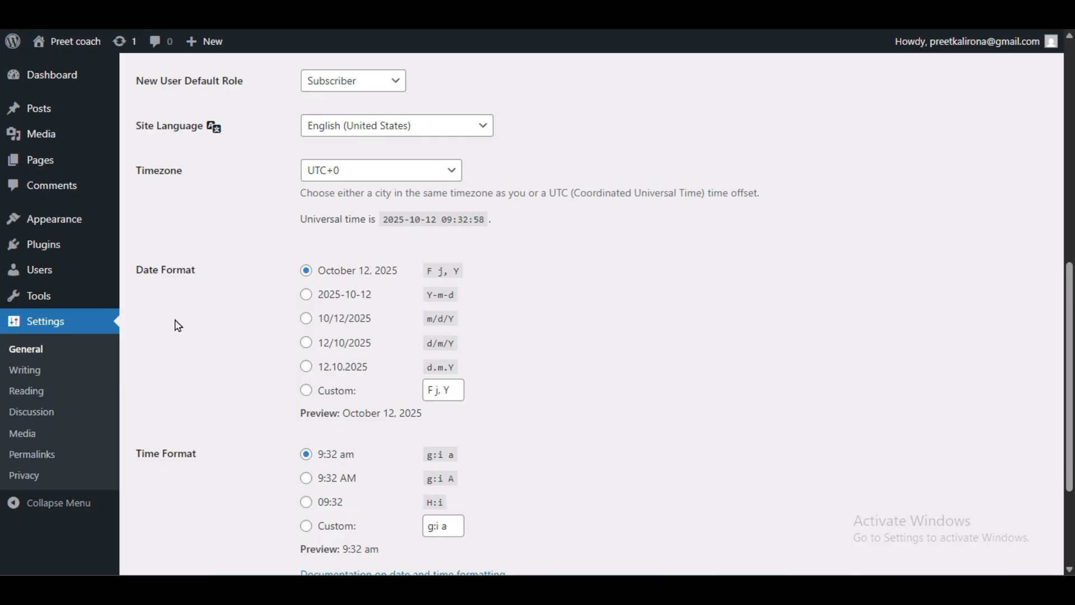
scroll(278, 452, down, 3)
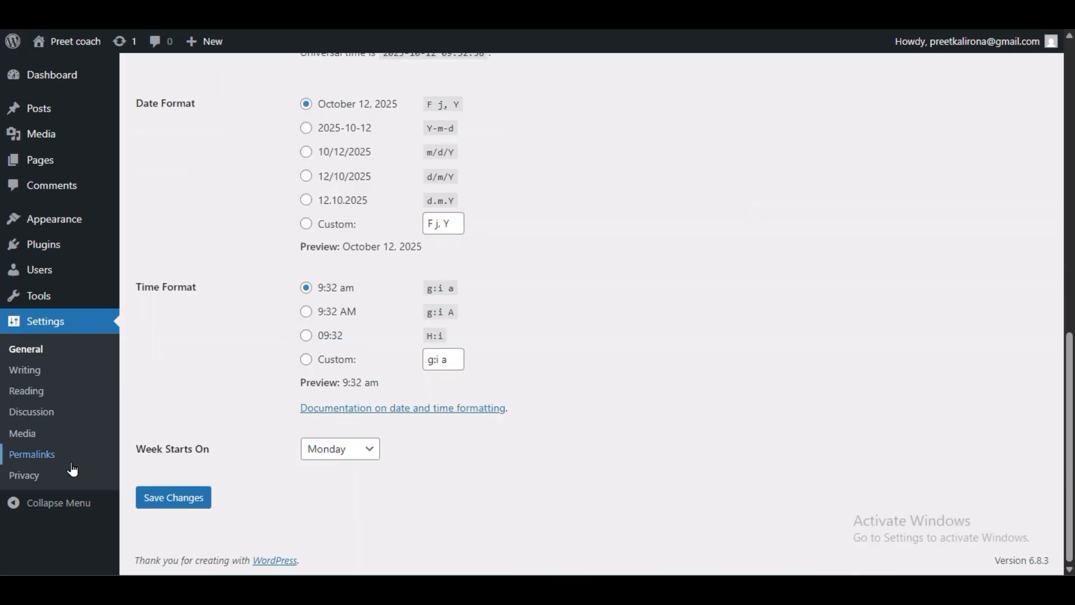
click(321, 455)
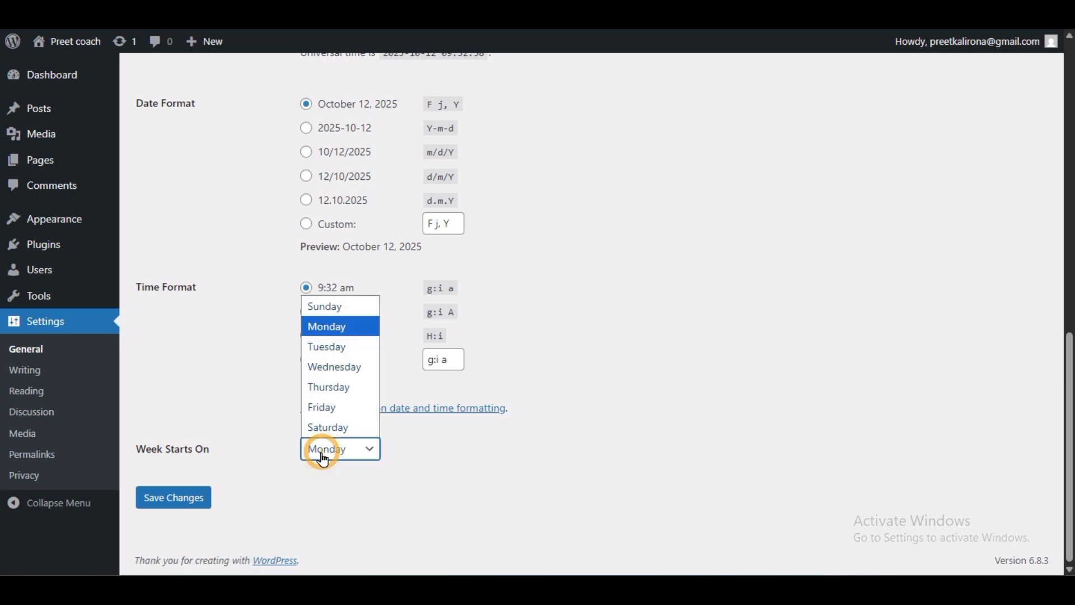
click(280, 464)
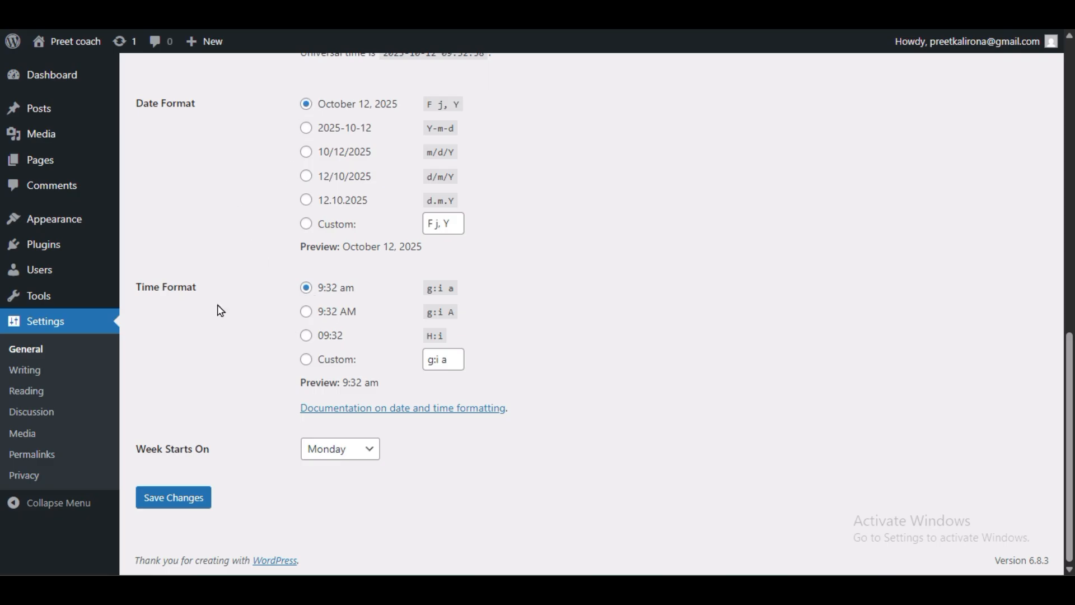
scroll(266, 317, up, 3)
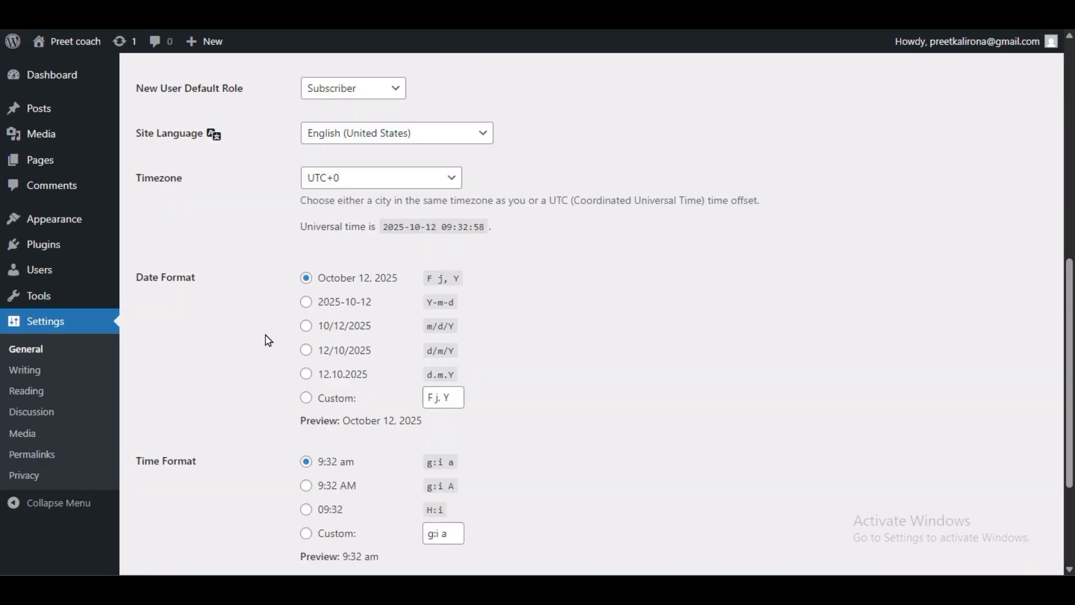
click(379, 180)
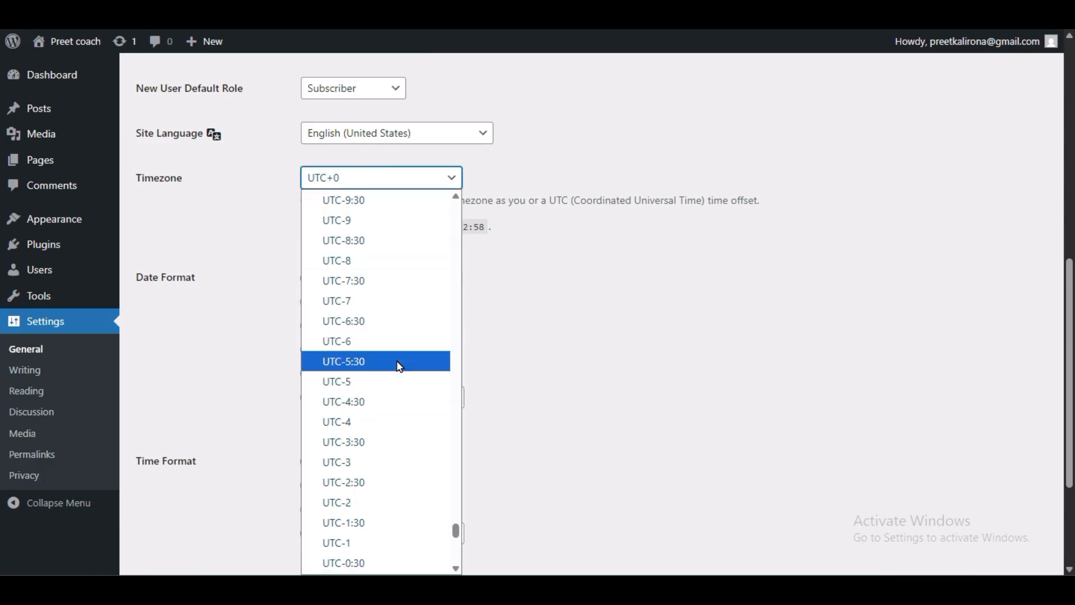
scroll(402, 403, down, 10)
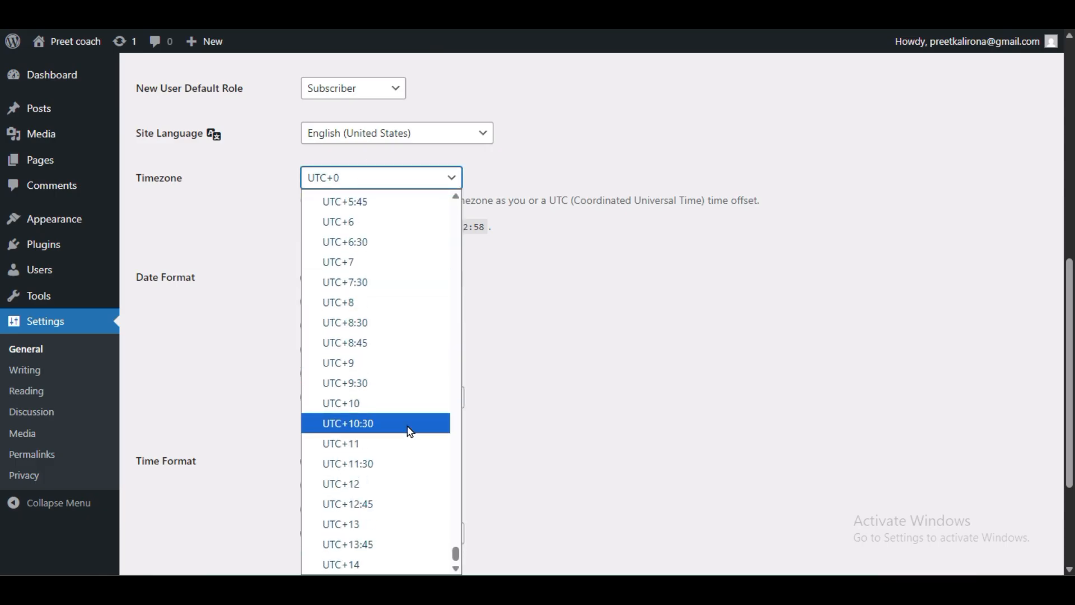
scroll(409, 414, up, 15)
scroll(408, 381, up, 5)
click(254, 305)
scroll(243, 399, down, 3)
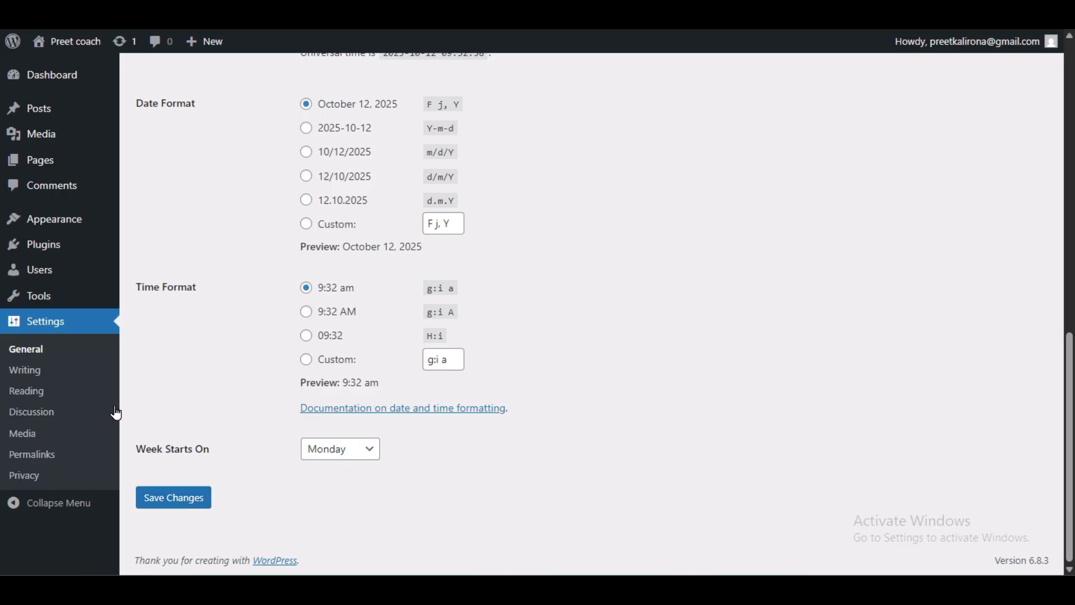
Step: Set permalinks to Post name in Settings > Permalinks and save
click(34, 454)
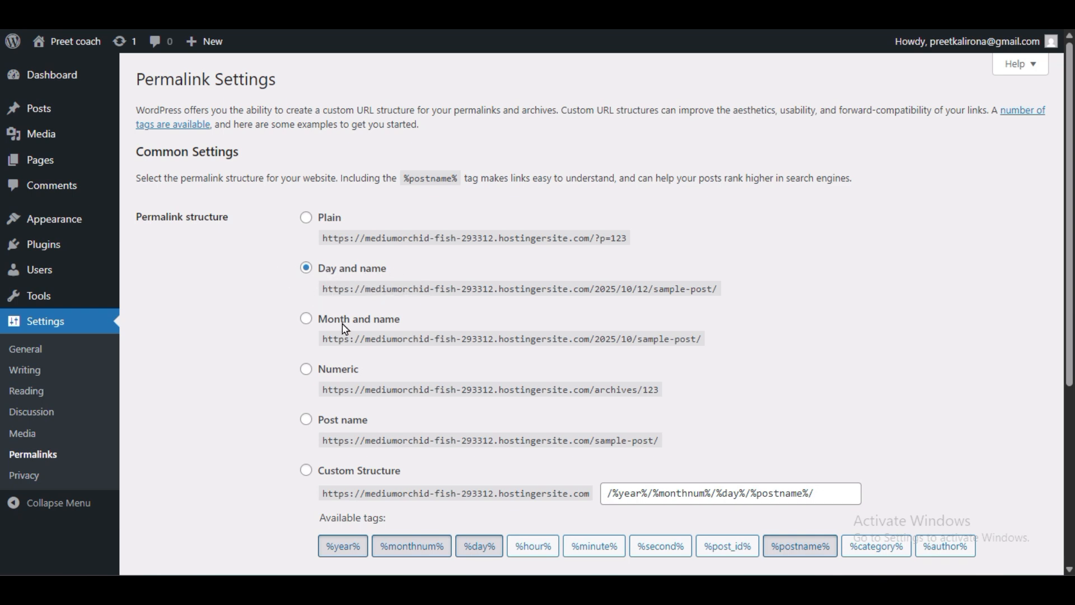
scroll(346, 329, down, 3)
click(304, 247)
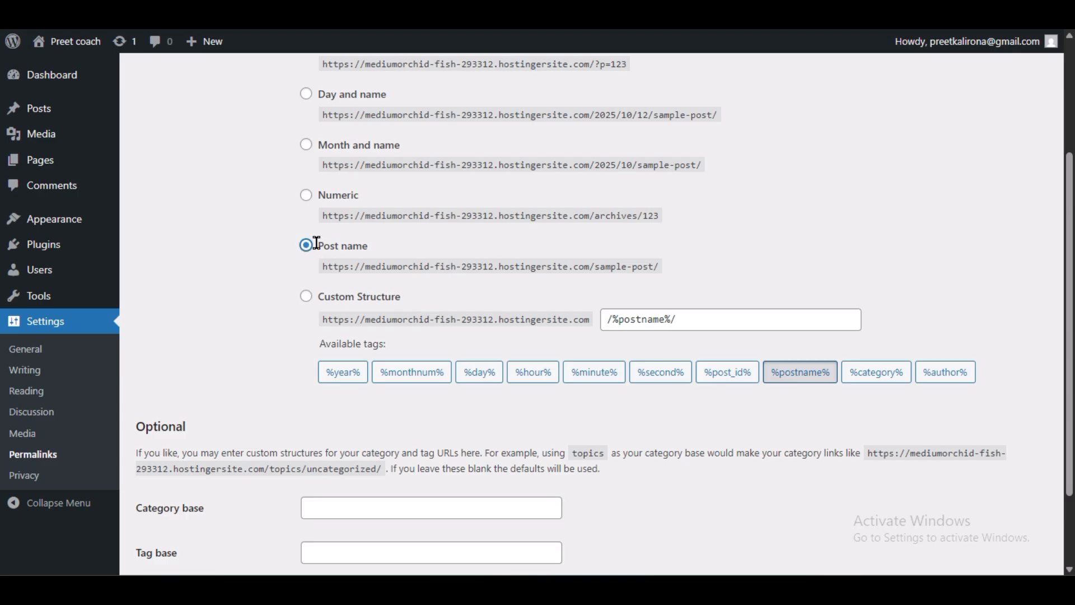
scroll(240, 348, down, 2)
click(192, 495)
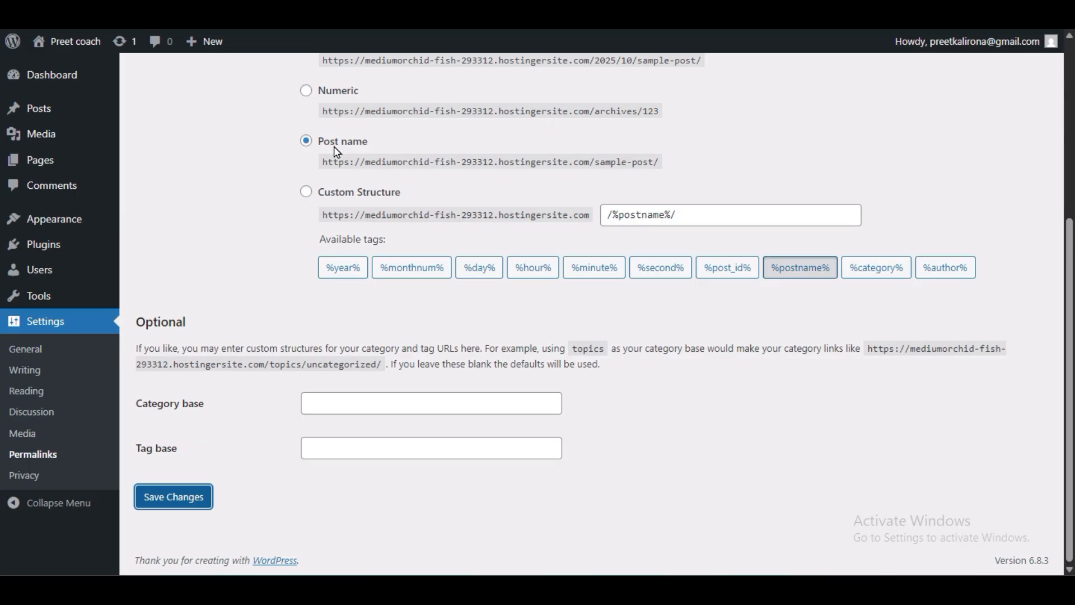
Step: Highlight the date portion, 2025/10/12, of the Day and name example URL
scroll(331, 336, down, 3)
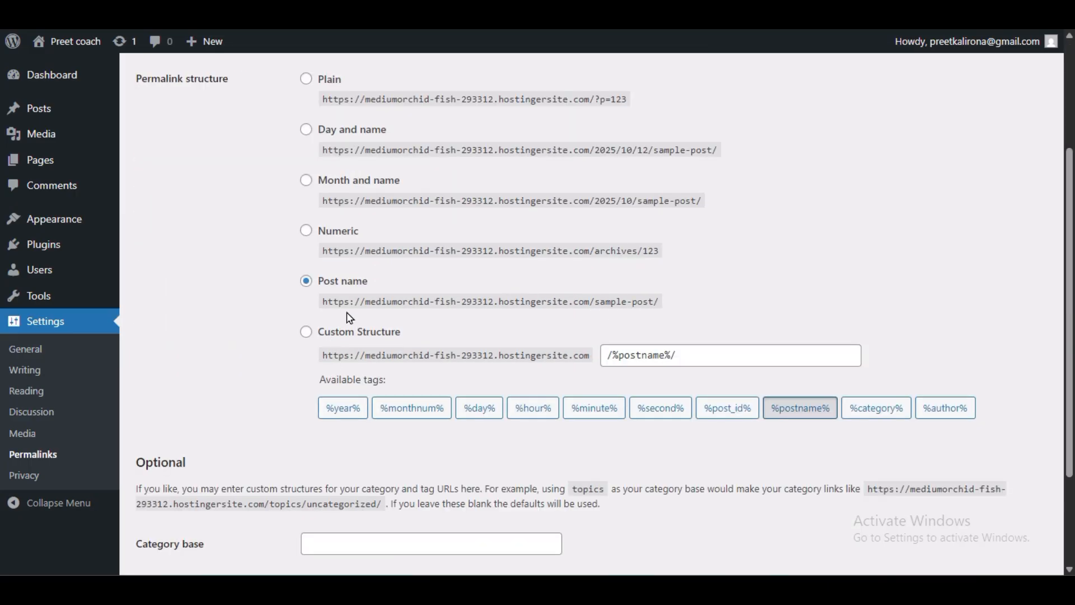
mouse_move(319, 304)
mouse_down()
mouse_move(454, 295)
mouse_move(644, 302)
mouse_move(672, 315)
mouse_move(533, 302)
mouse_move(323, 305)
mouse_up()
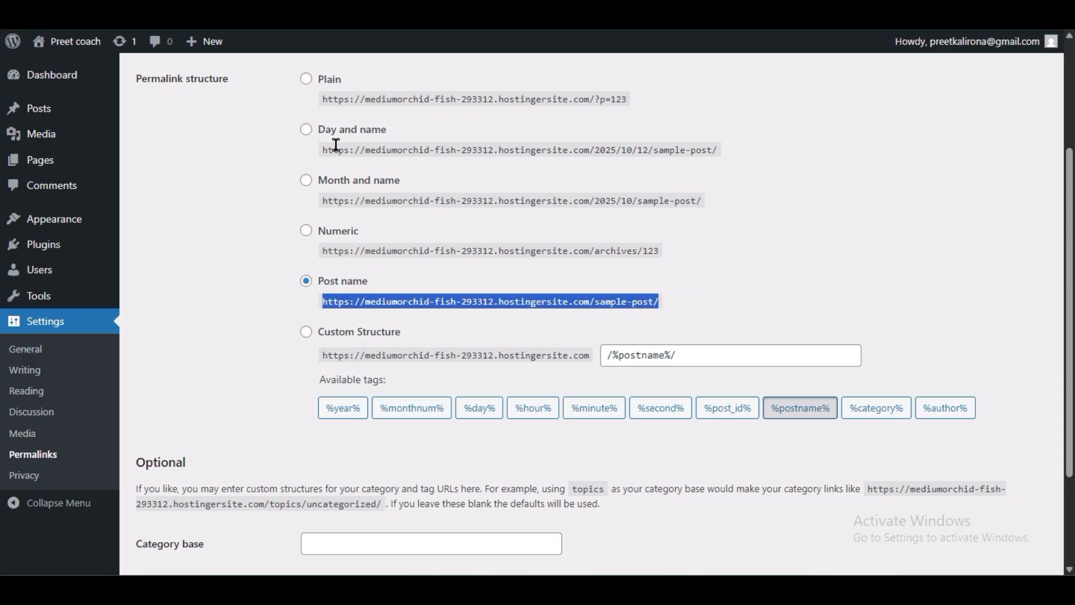
drag(320, 158, 646, 147)
click(681, 157)
drag(723, 155, 648, 151)
click(588, 147)
click(603, 152)
click(660, 149)
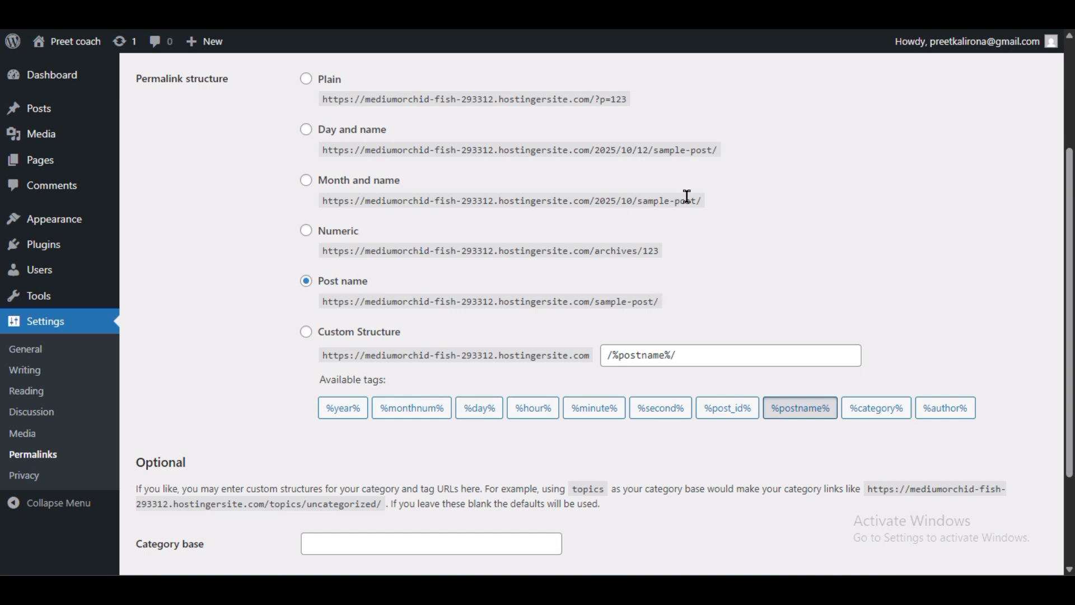
drag(656, 149, 537, 150)
click(679, 151)
Step: Highlight the Post name example URL ending in sample-post/ to compare structures
click(664, 302)
drag(663, 306, 325, 311)
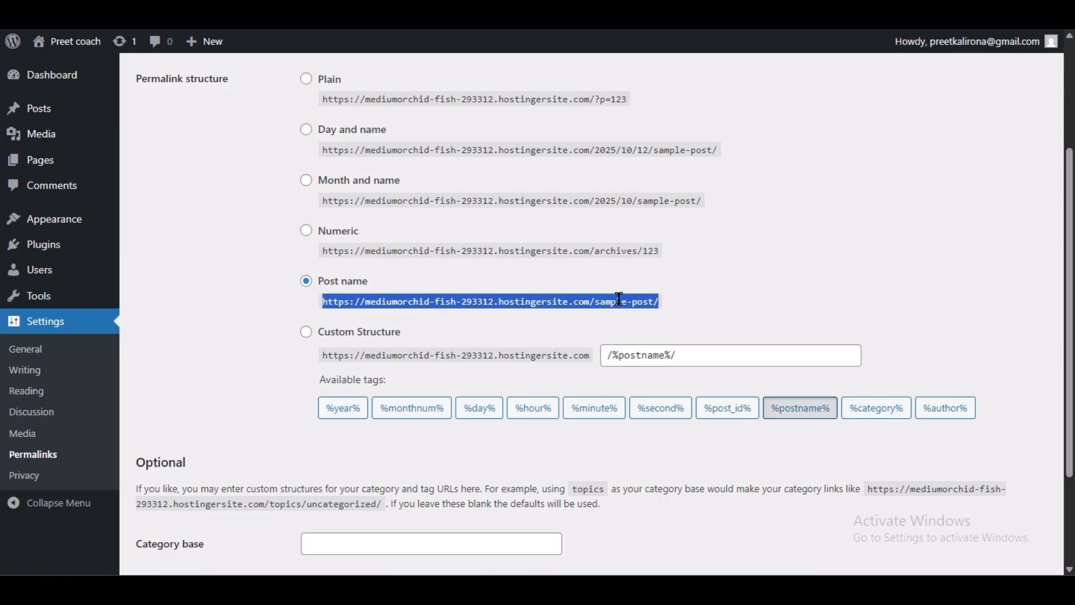
click(599, 302)
drag(595, 303, 722, 311)
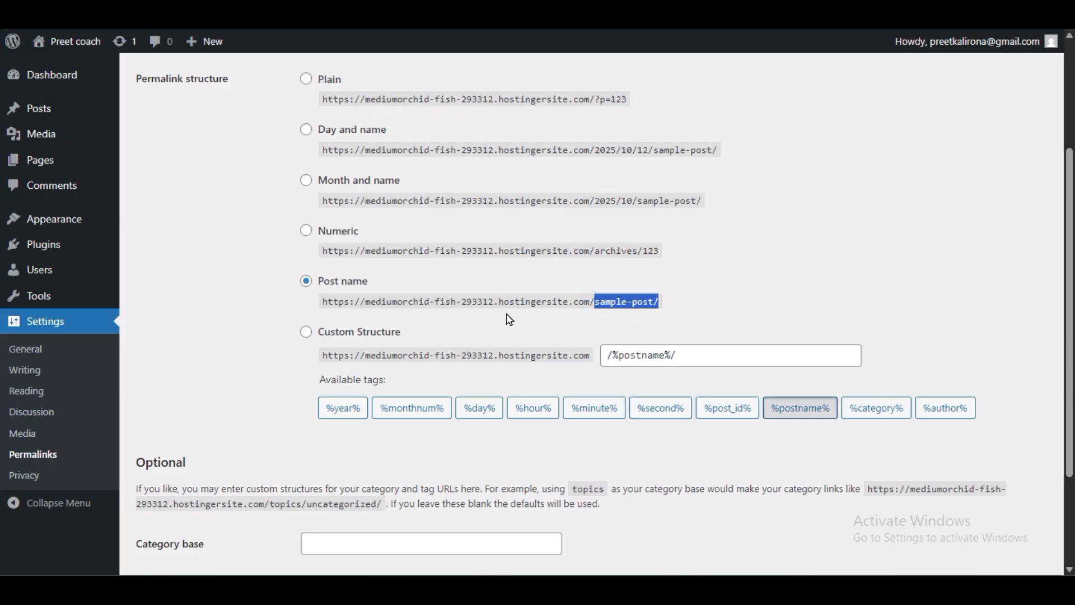
drag(604, 149, 686, 148)
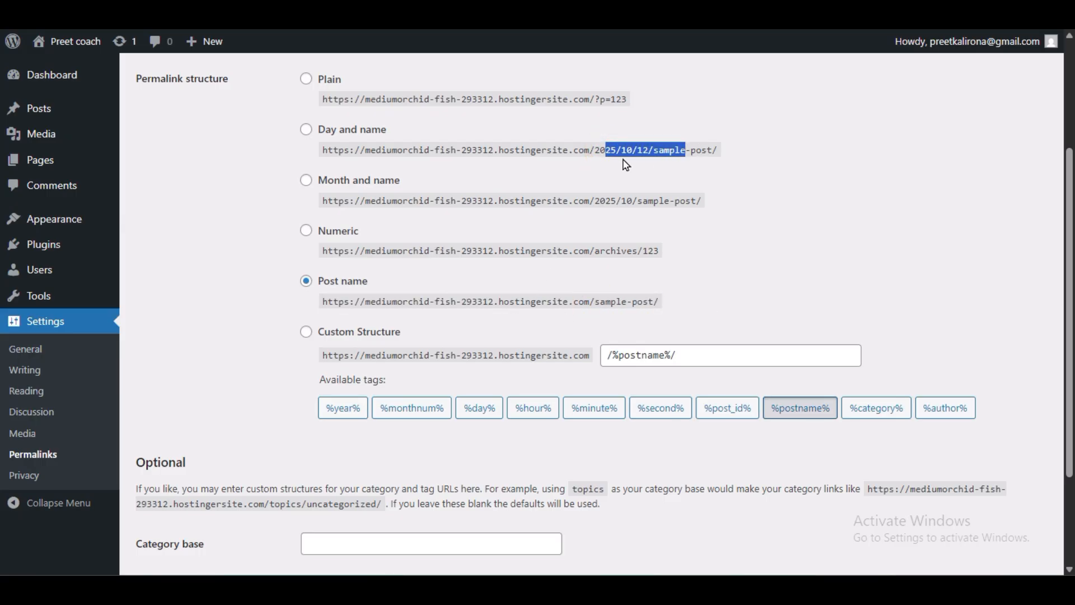
click(672, 303)
drag(684, 308, 299, 305)
click(253, 313)
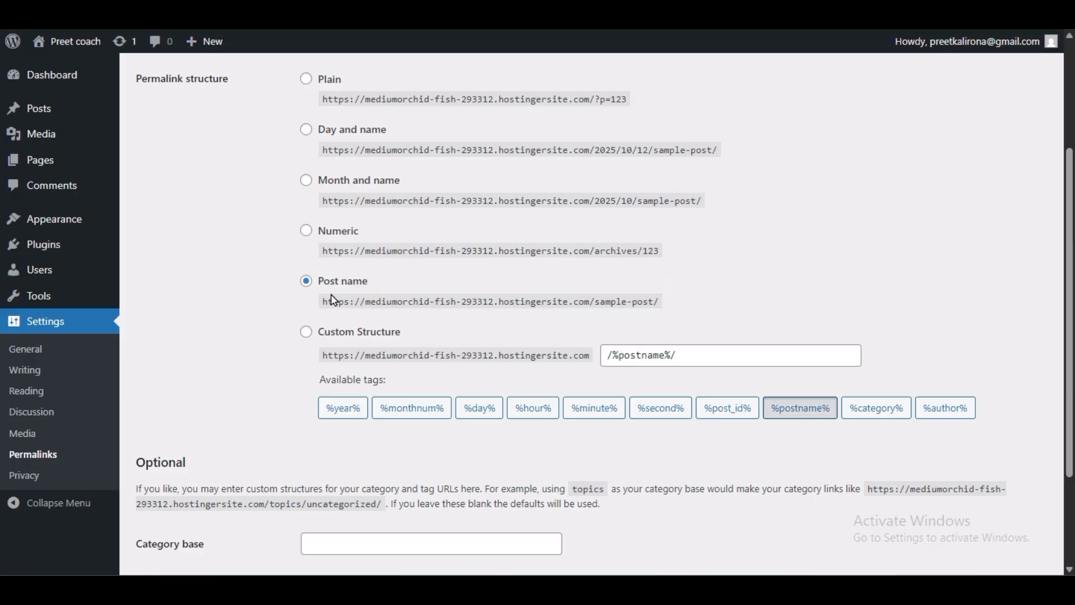
scroll(171, 468, down, 3)
scroll(174, 476, up, 3)
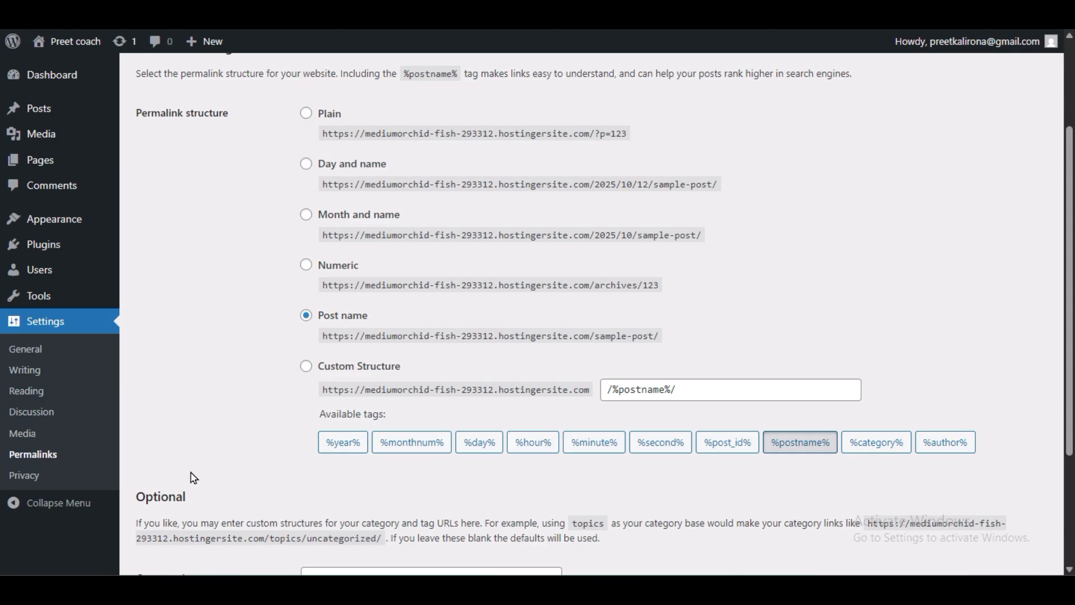
mouse_move(73, 223)
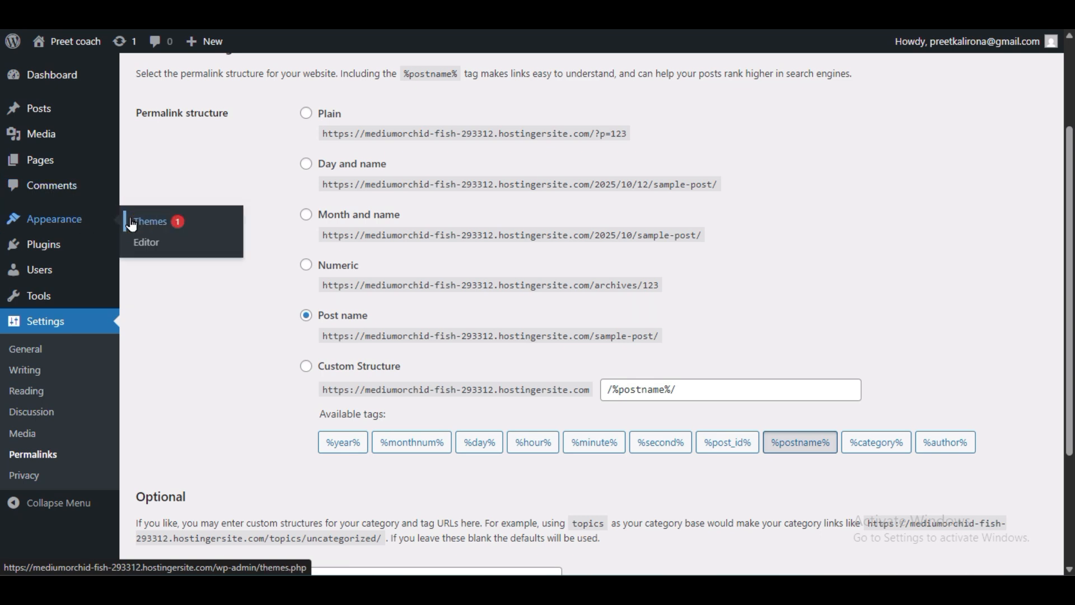
Step: Go to Appearance > Themes, open Add Theme, and activate Astra
click(132, 225)
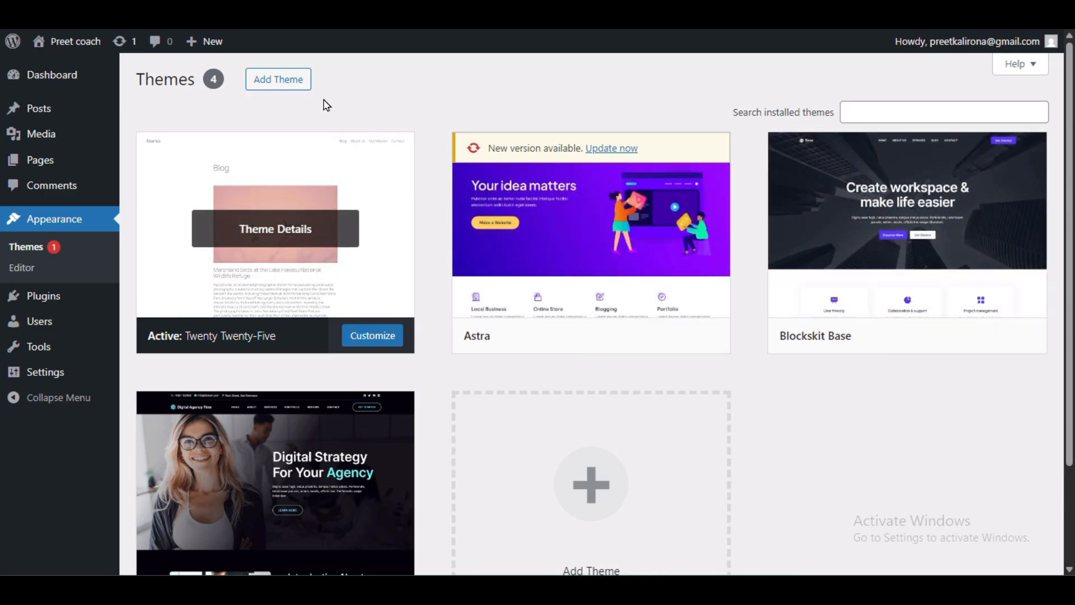
click(289, 82)
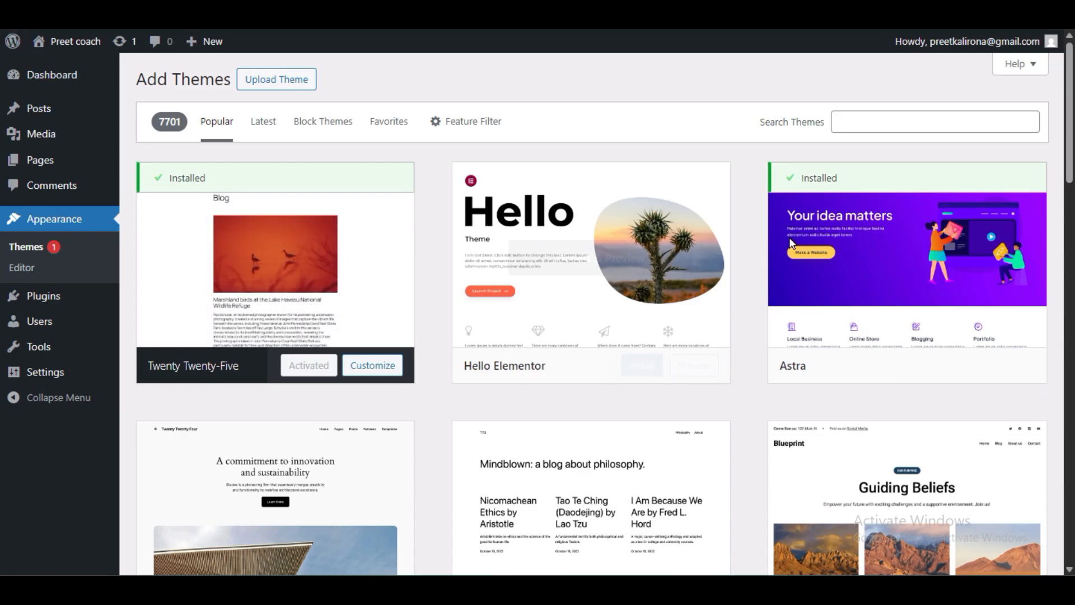
mouse_move(902, 235)
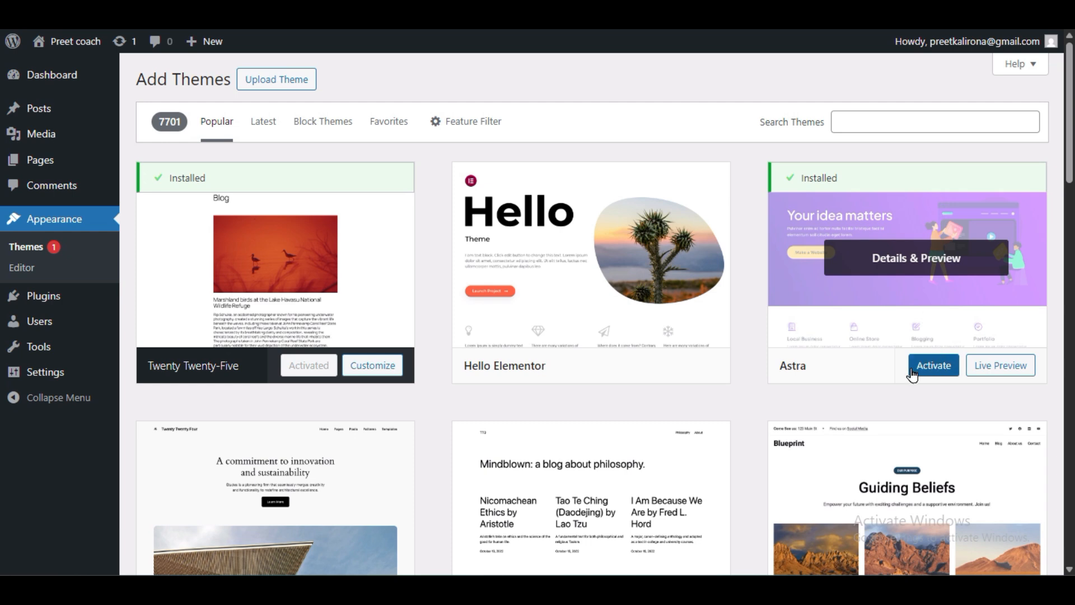
click(943, 372)
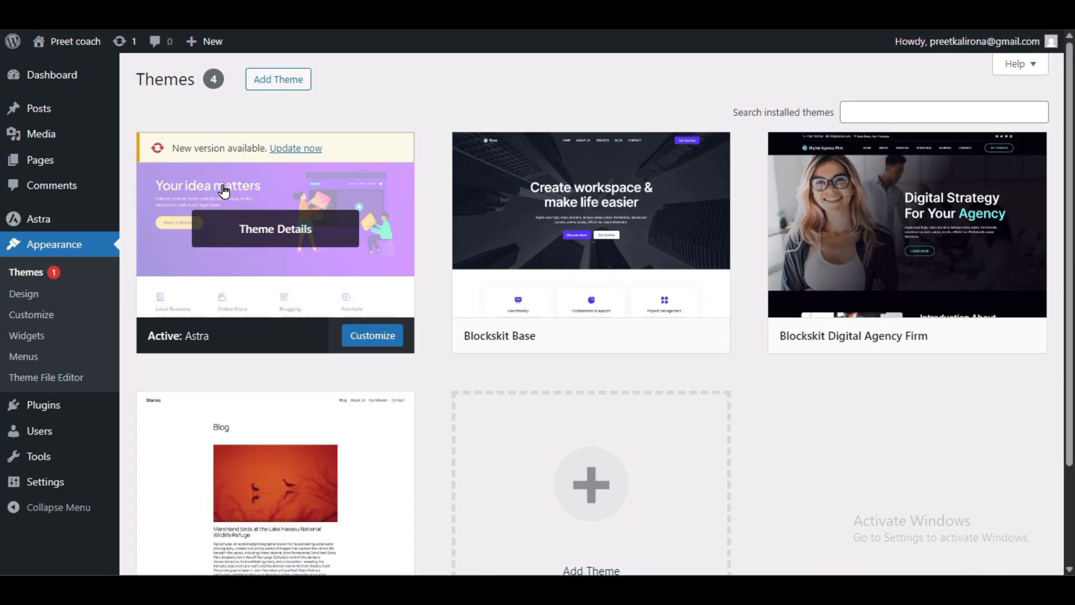
Step: Open Starter Templates from the Astra dashboard and start building a site
mouse_move(38, 221)
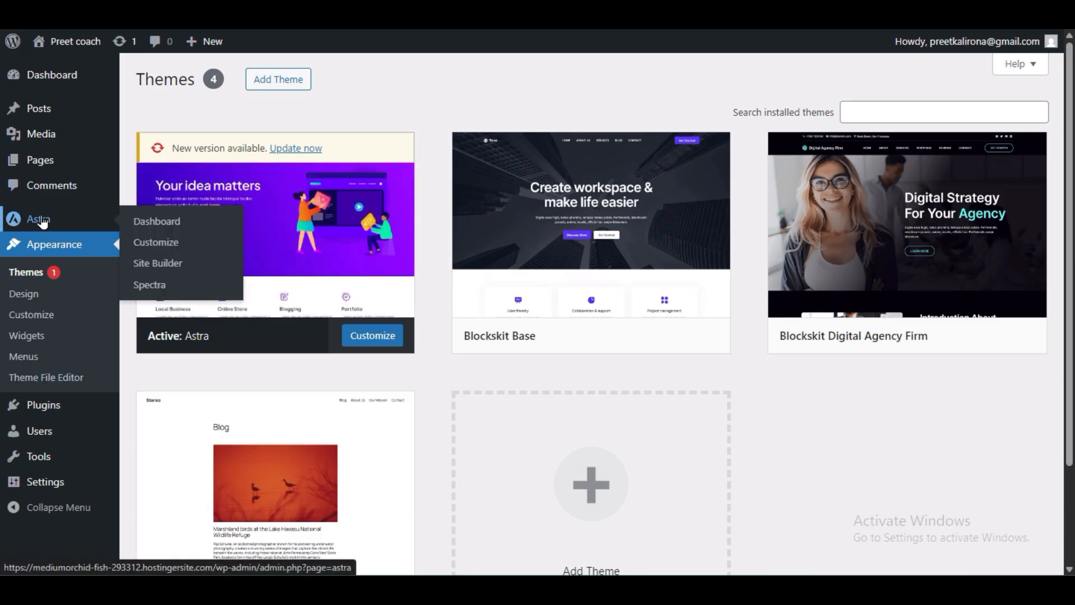
click(168, 223)
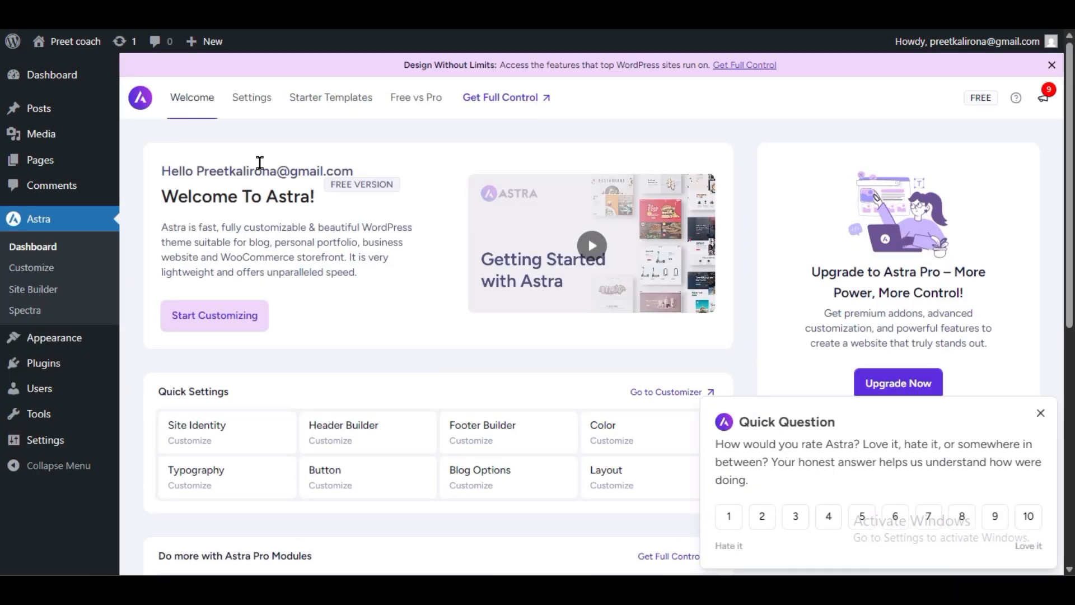
click(324, 99)
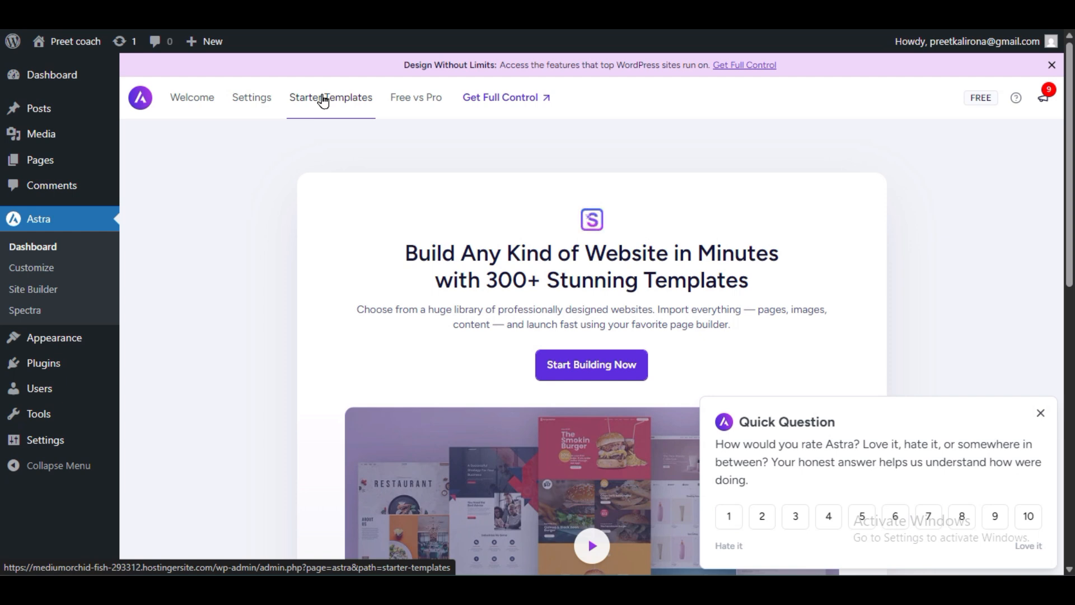
click(595, 367)
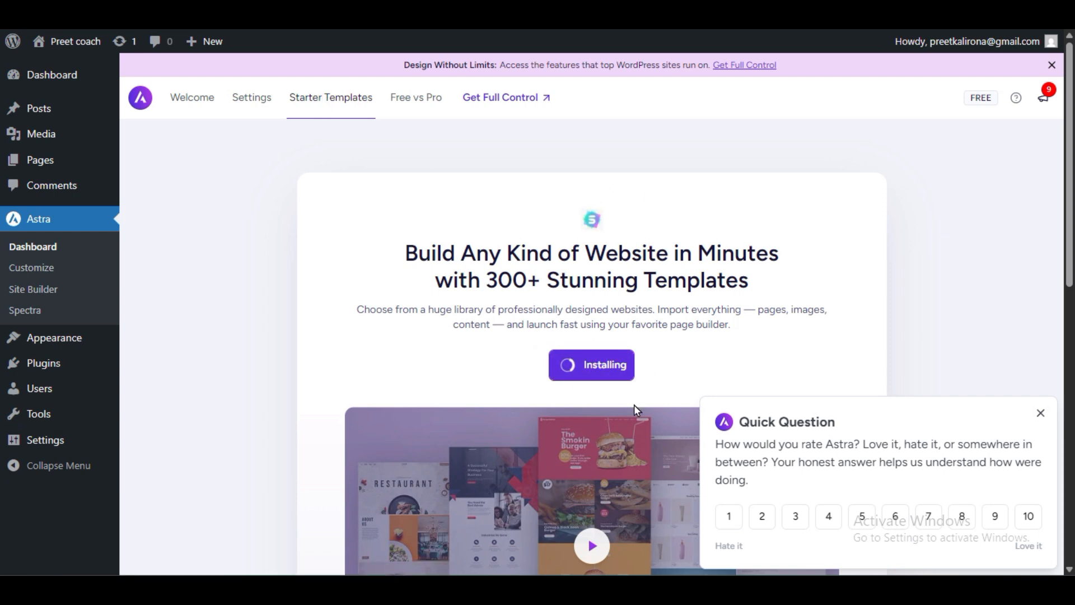
Step: Dismiss the Astra rating prompt and scroll down the wizard
click(1042, 415)
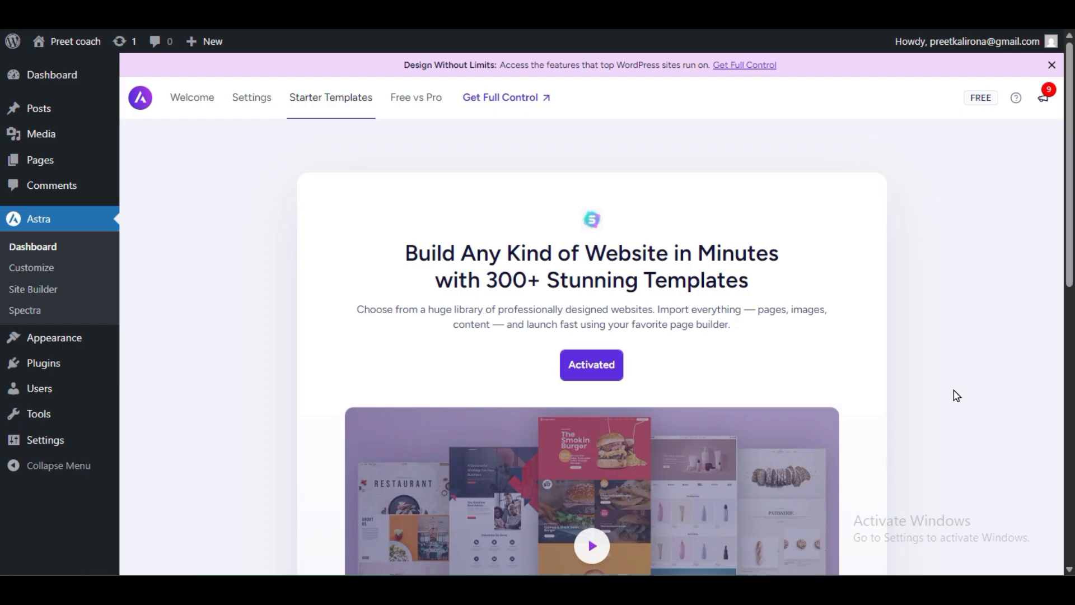
scroll(893, 455, down, 10)
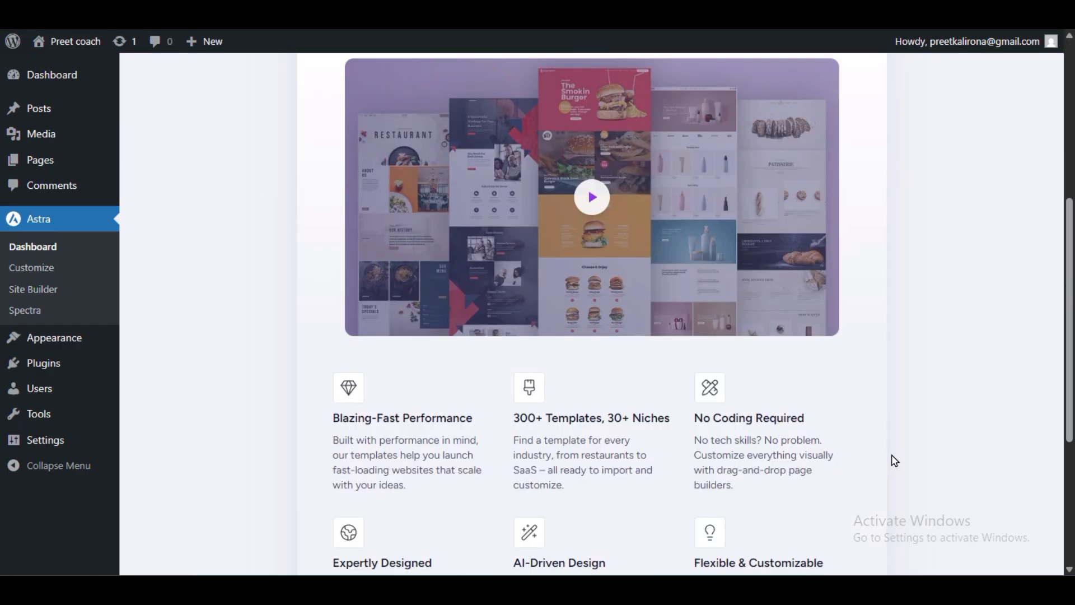
scroll(894, 461, down, 2)
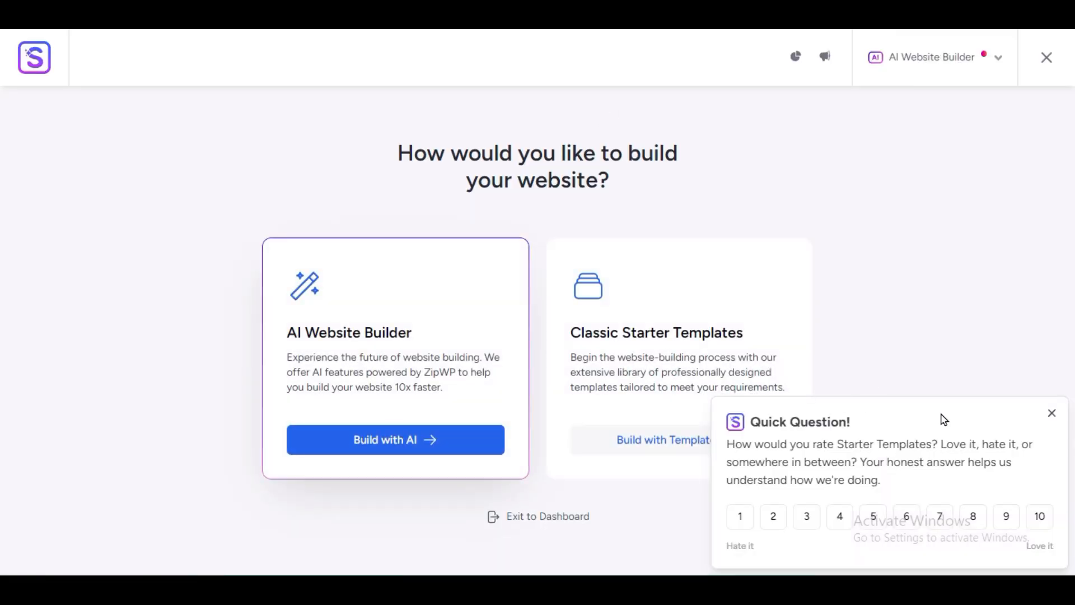
Step: Choose classic templates with Elementor and filter the library to Professionals > Coach
click(1051, 415)
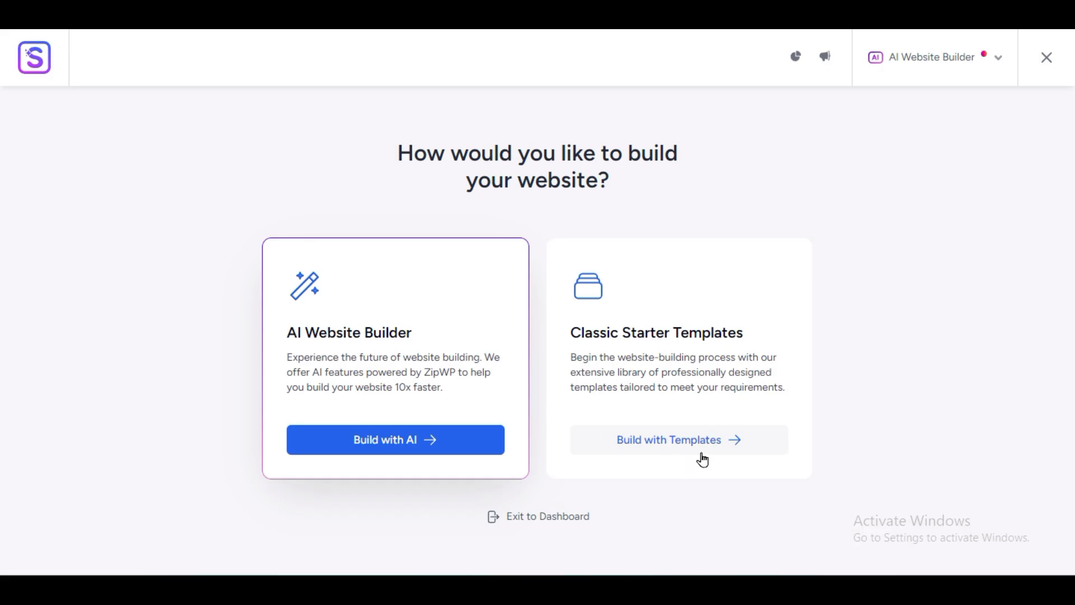
click(675, 440)
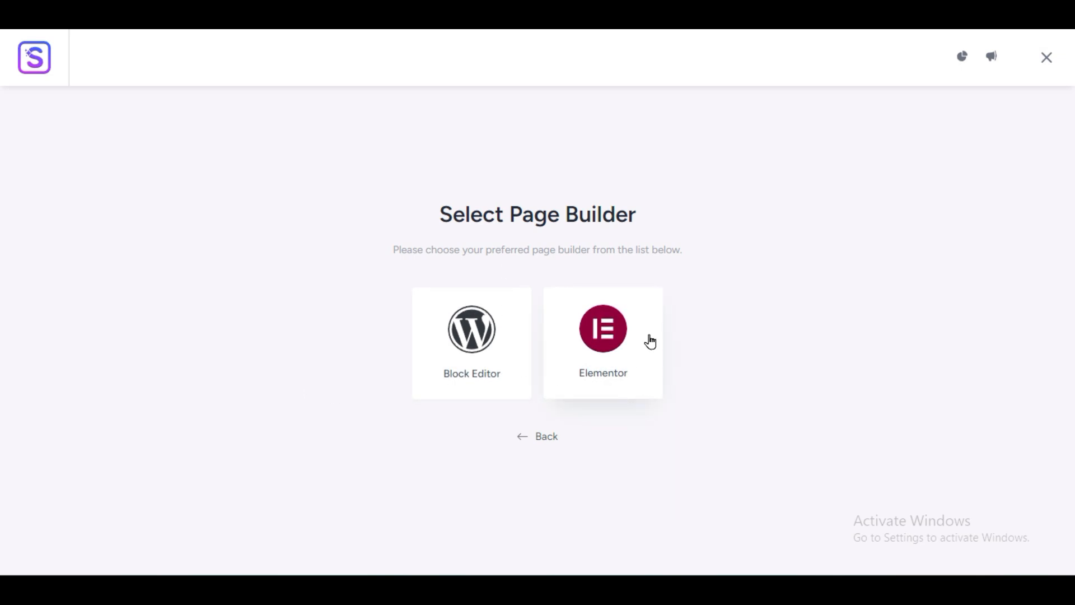
click(596, 357)
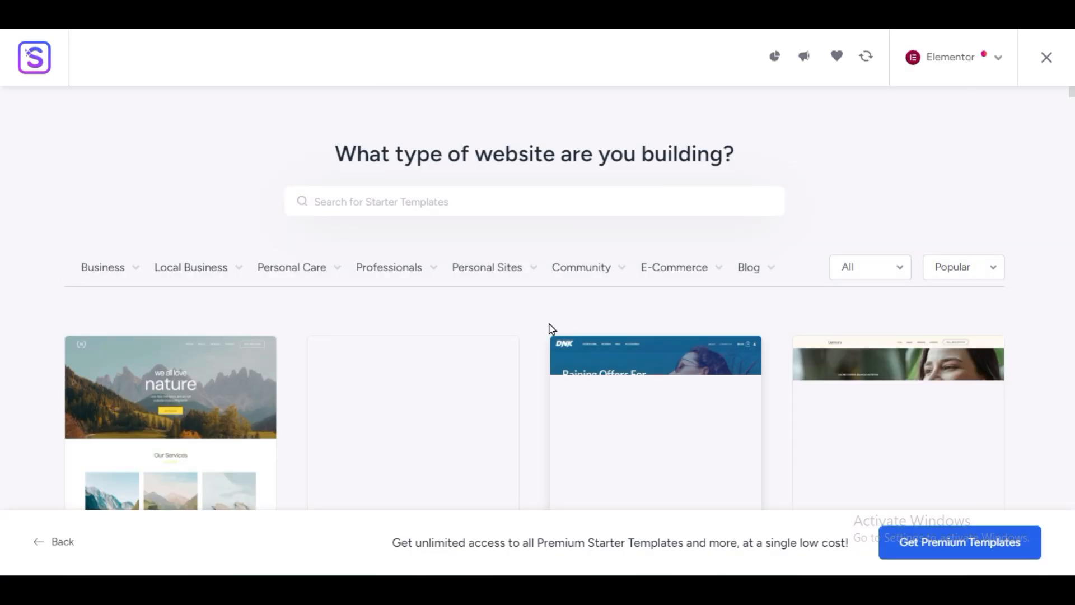
mouse_move(389, 281)
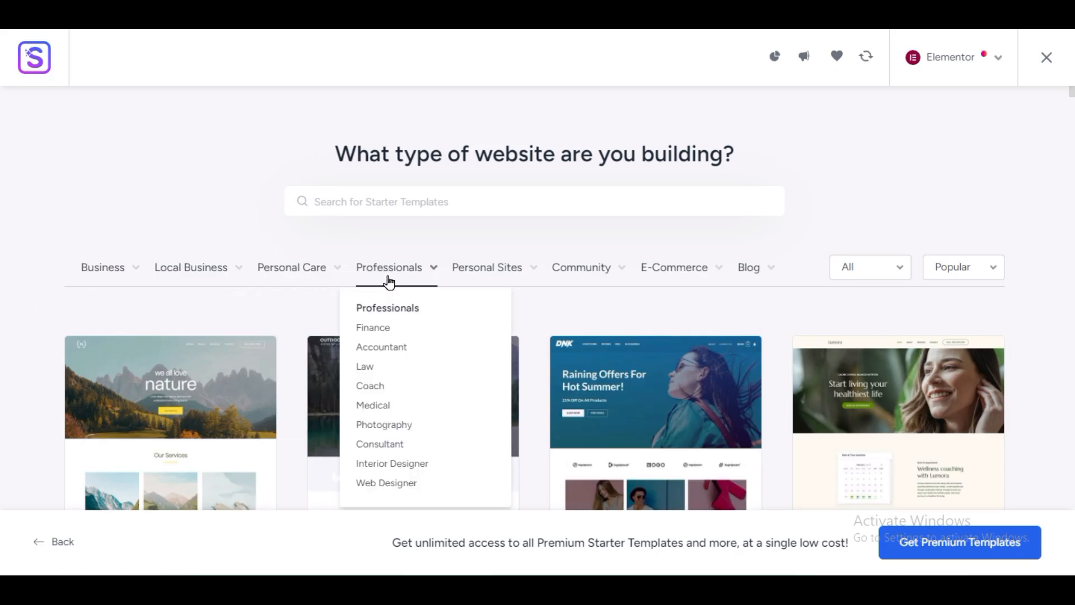
click(373, 386)
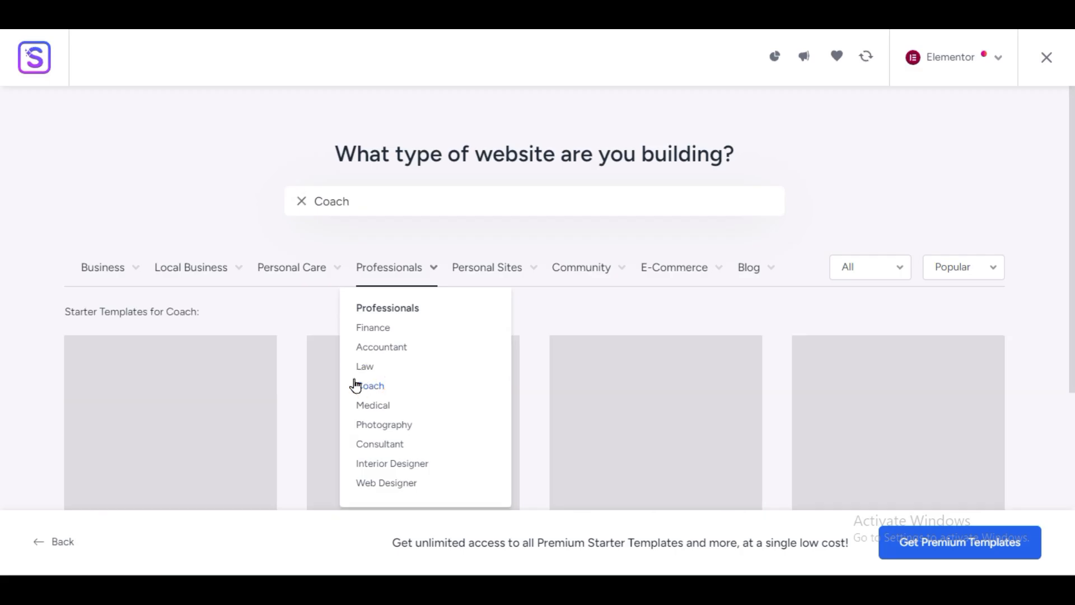
Step: Scroll the Coach template grid and open the Online Health Coach template
scroll(2, 336, down, 3)
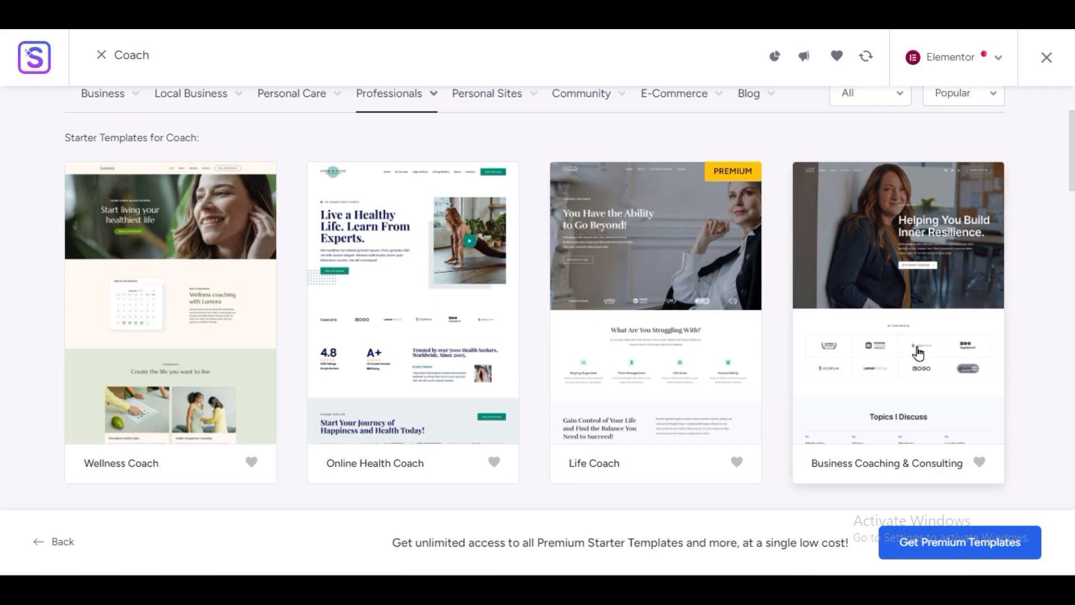
scroll(918, 353, down, 3)
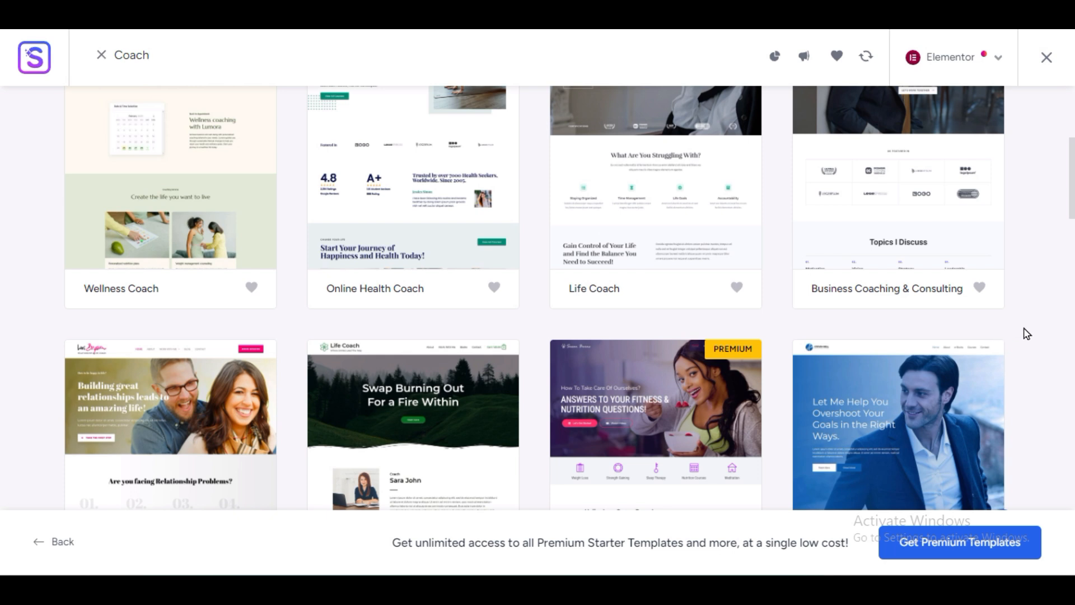
scroll(1026, 334, down, 3)
scroll(1028, 334, up, 6)
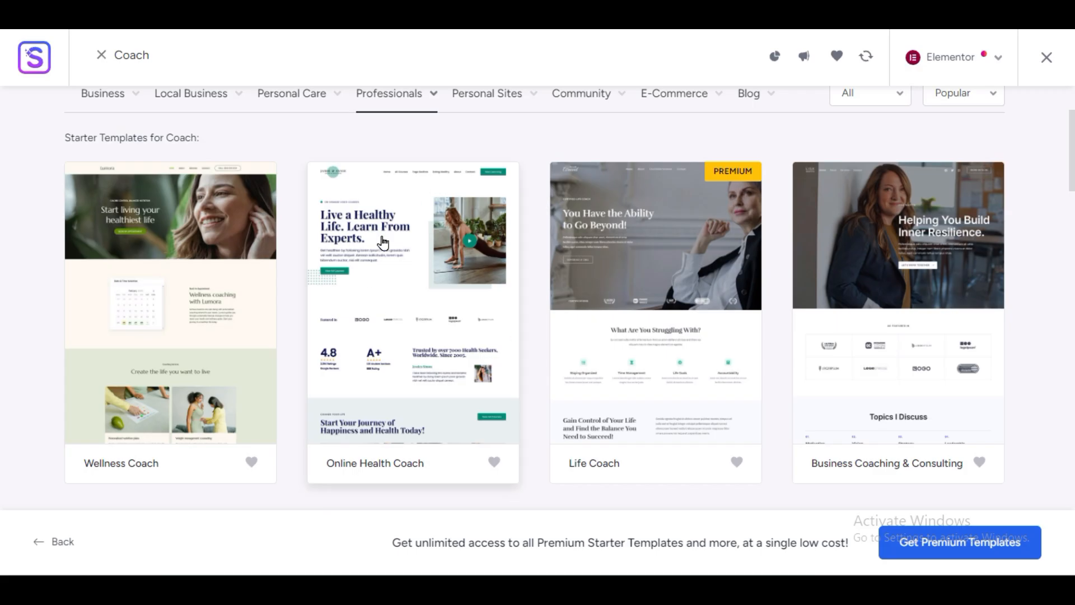
click(404, 328)
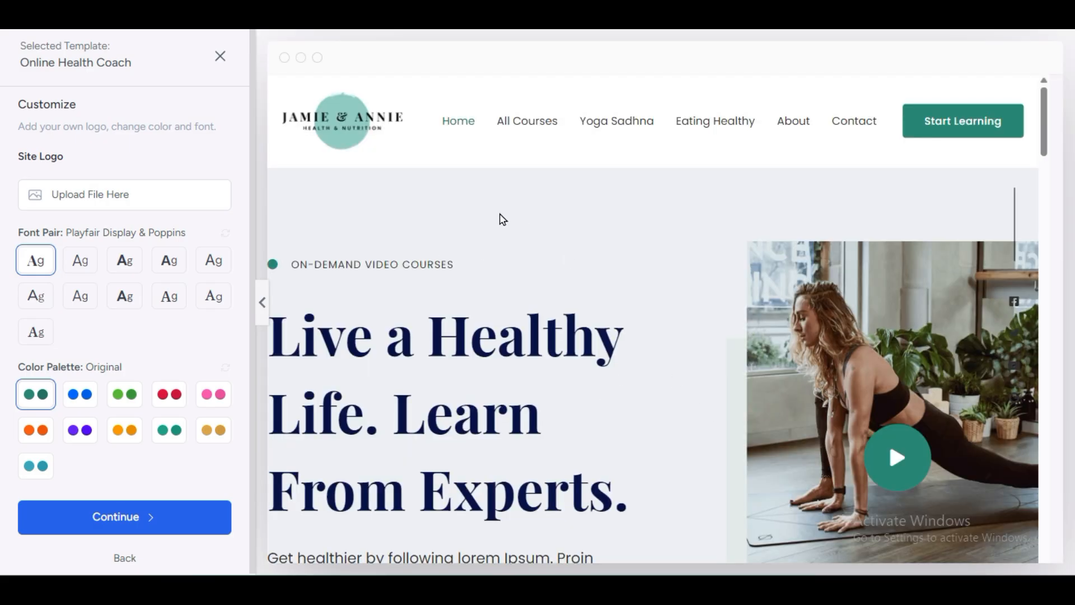
Step: Scroll the Online Health Coach preview, exit it, and open Business Coaching & Consulting
scroll(728, 384, down, 10)
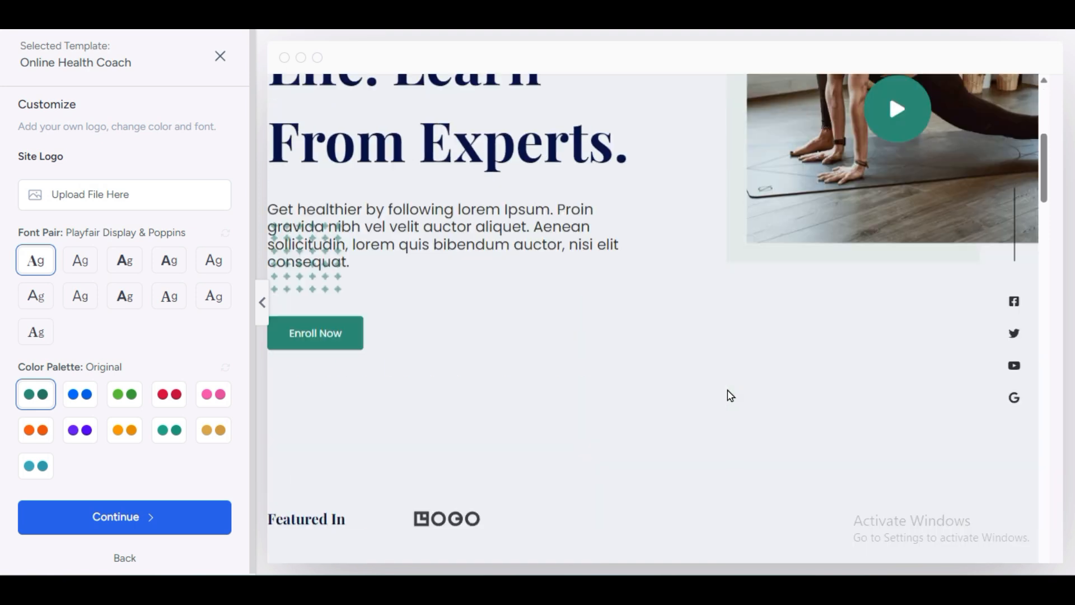
scroll(724, 393, down, 15)
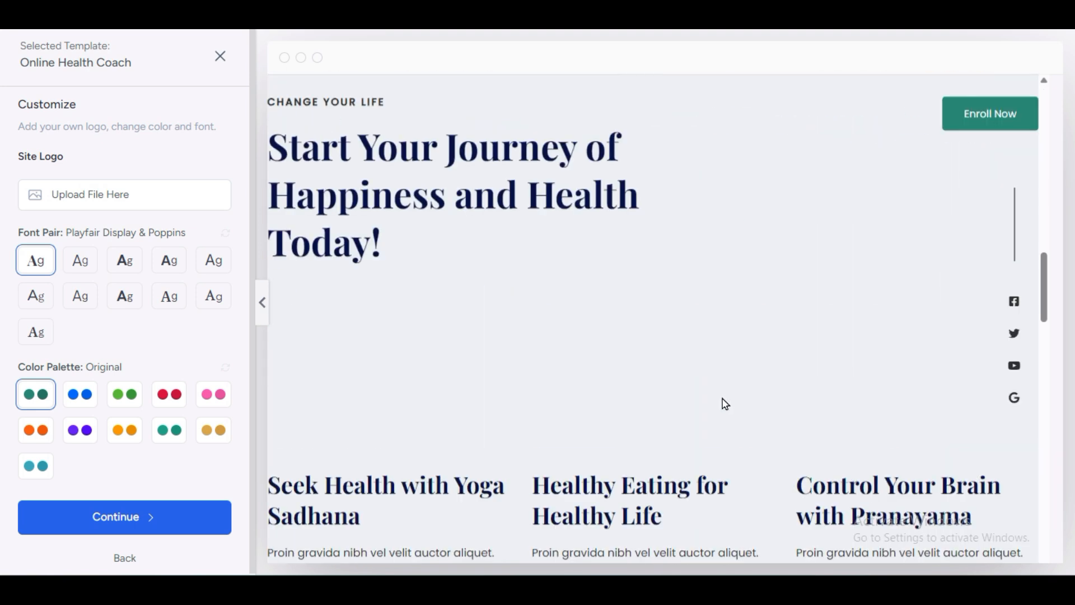
scroll(725, 404, down, 20)
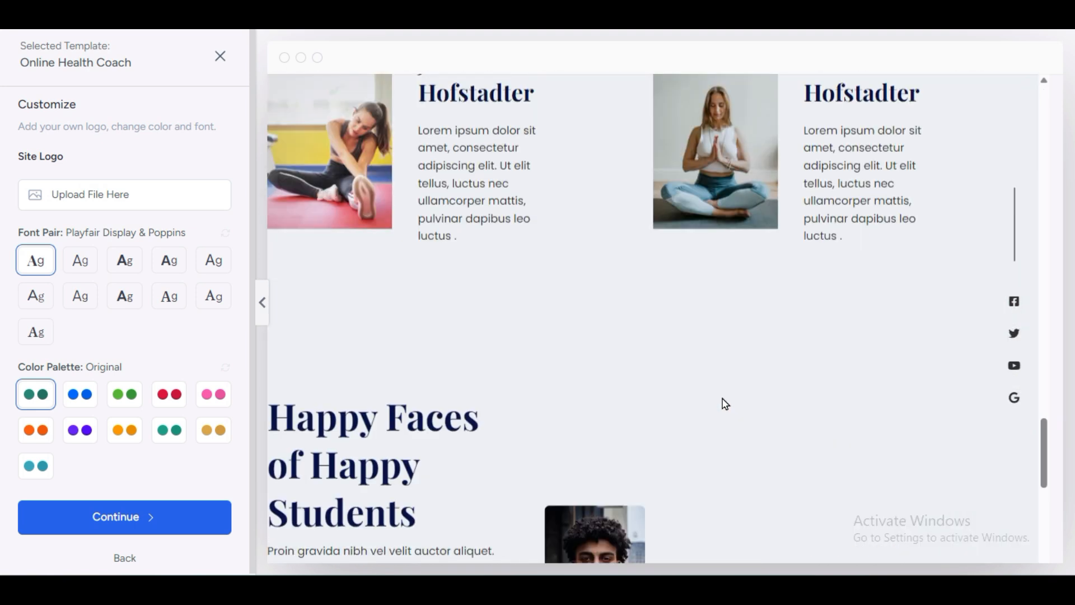
scroll(720, 411, up, 20)
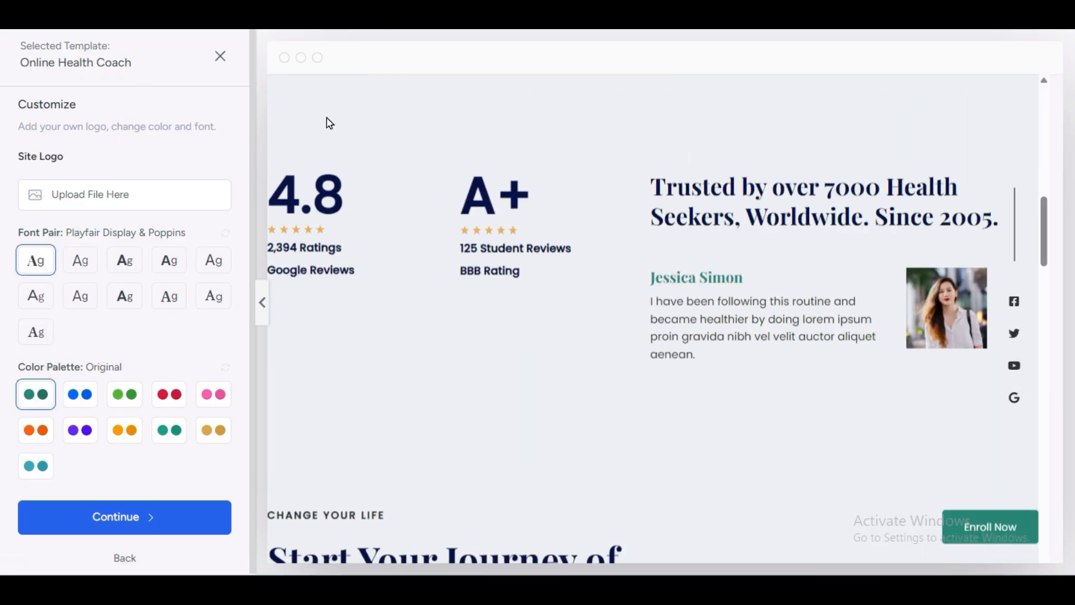
click(223, 61)
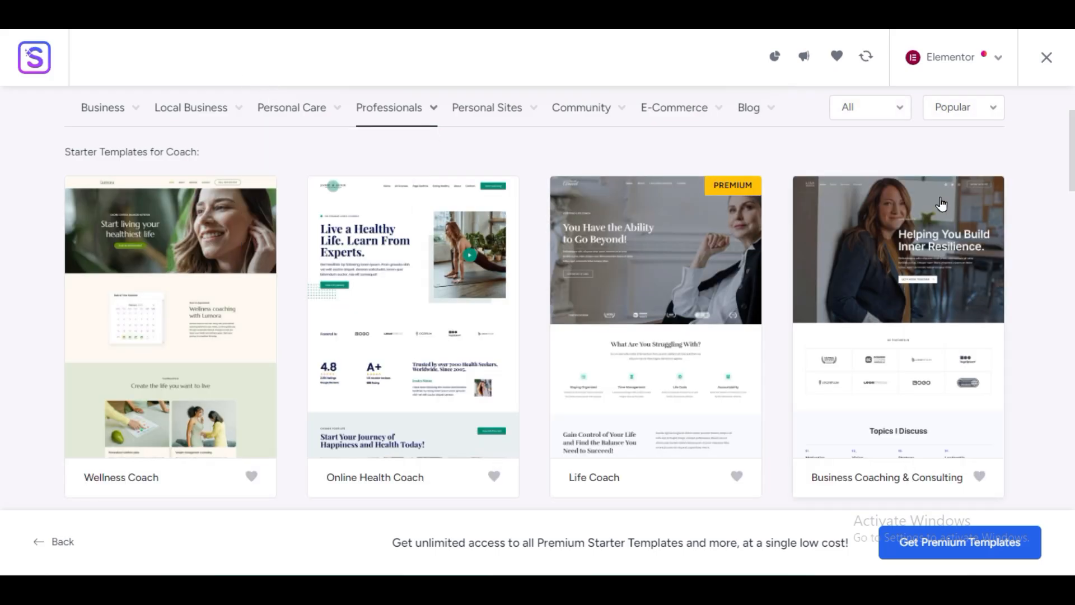
click(925, 316)
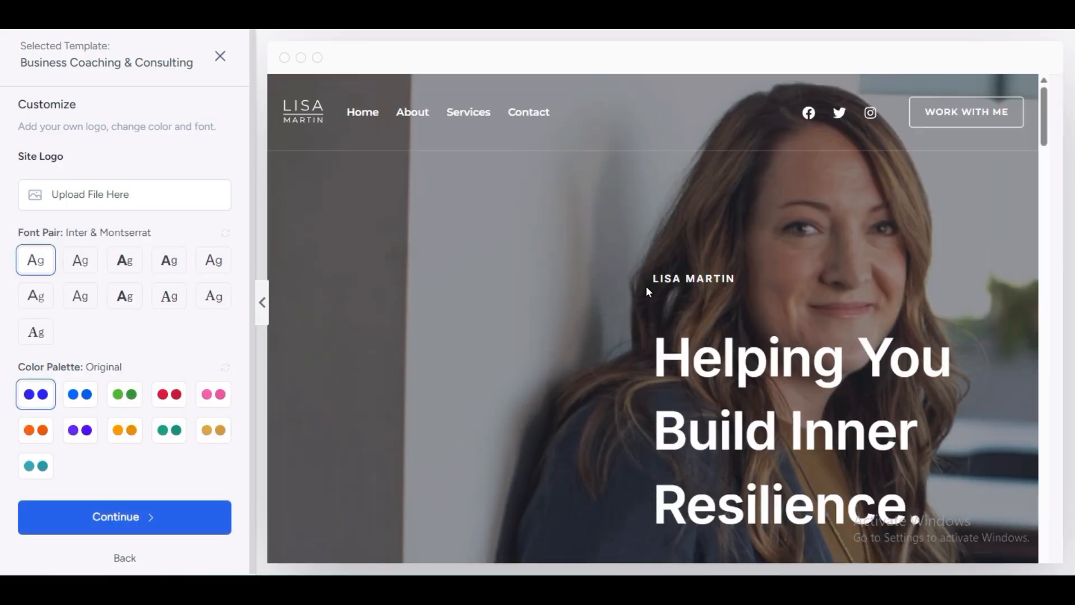
scroll(643, 365, down, 10)
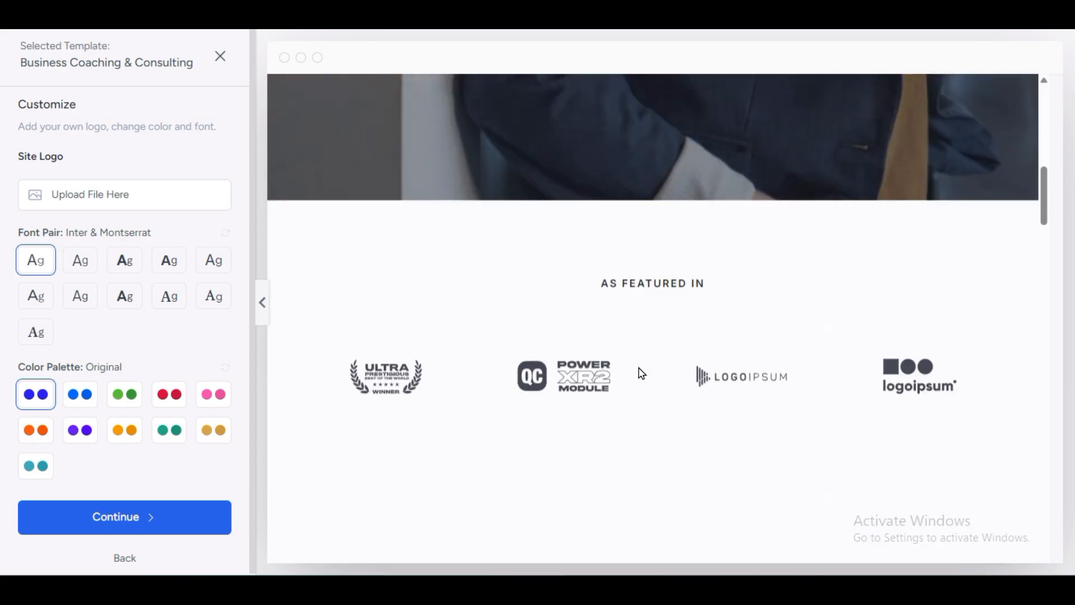
scroll(643, 374, down, 15)
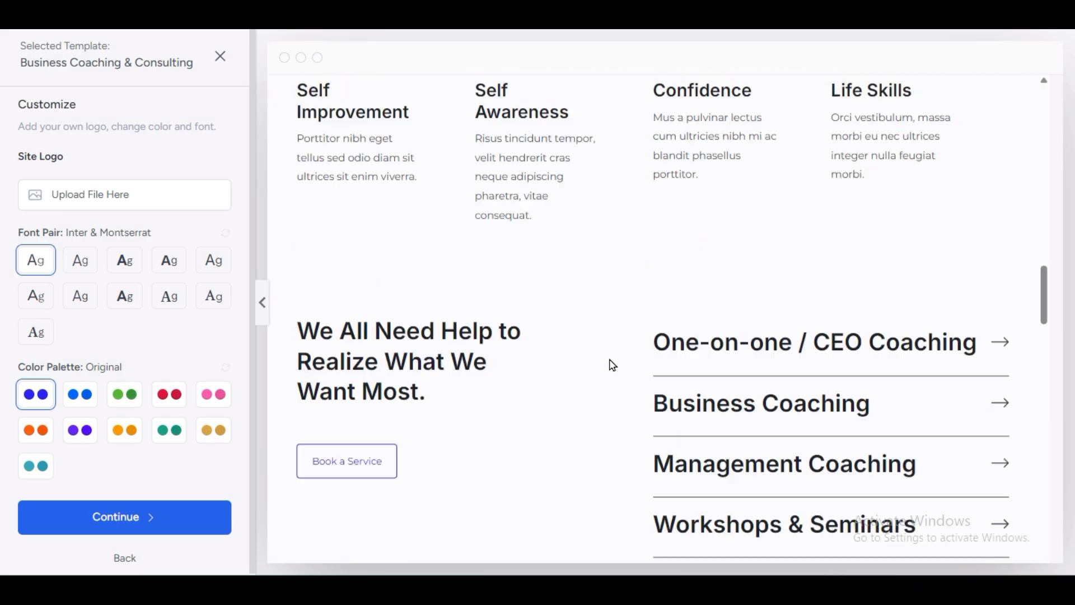
scroll(614, 365, down, 15)
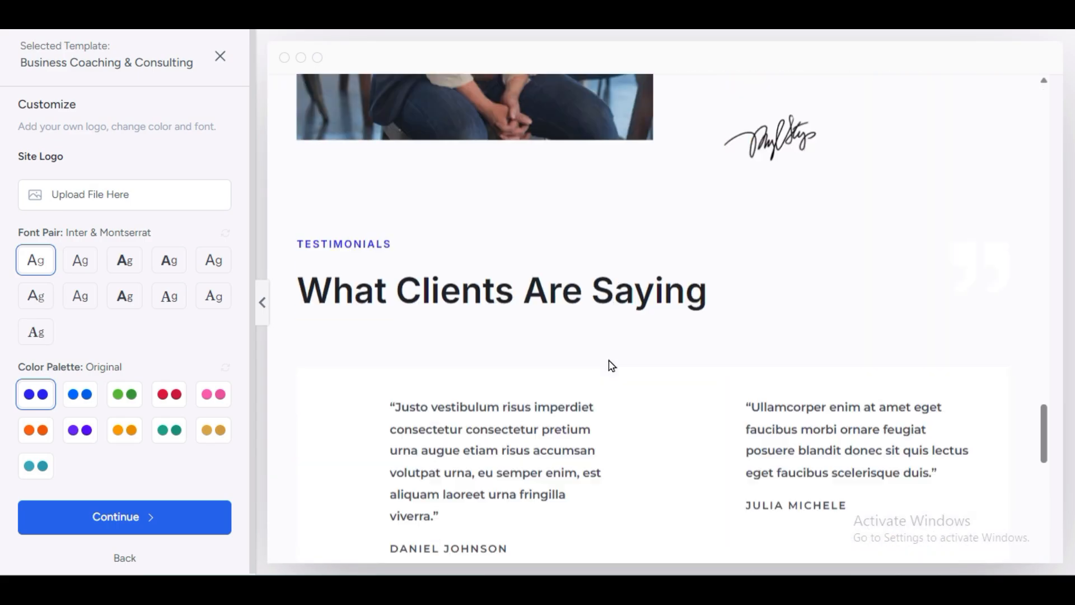
scroll(610, 366, down, 3)
scroll(607, 365, up, 6)
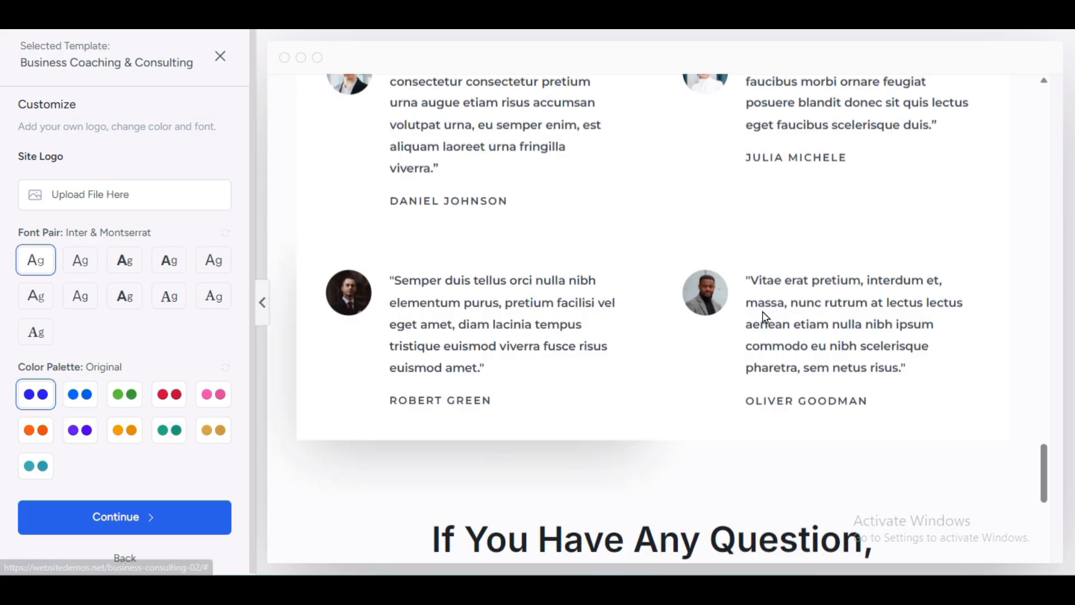
scroll(531, 272, down, 6)
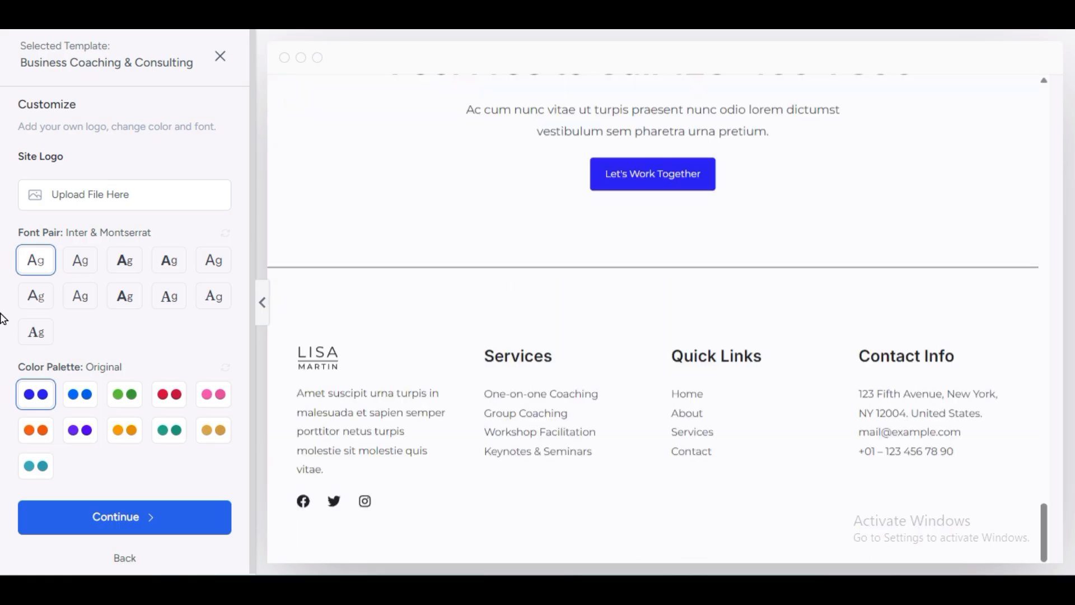
scroll(336, 307, up, 15)
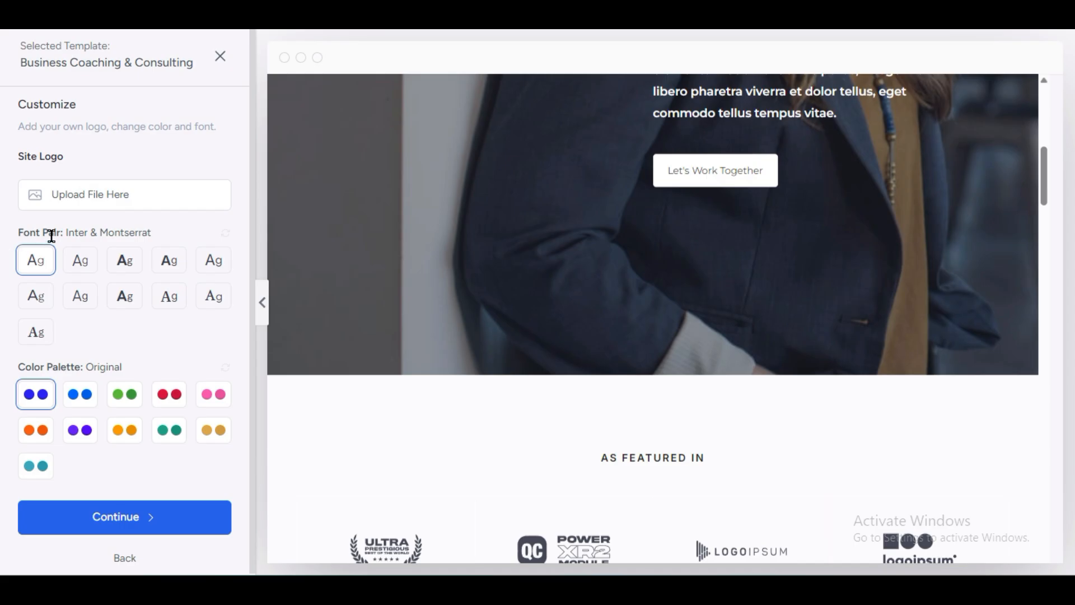
Step: Try several font pairs, settling on Outfit & DM Sans
click(94, 268)
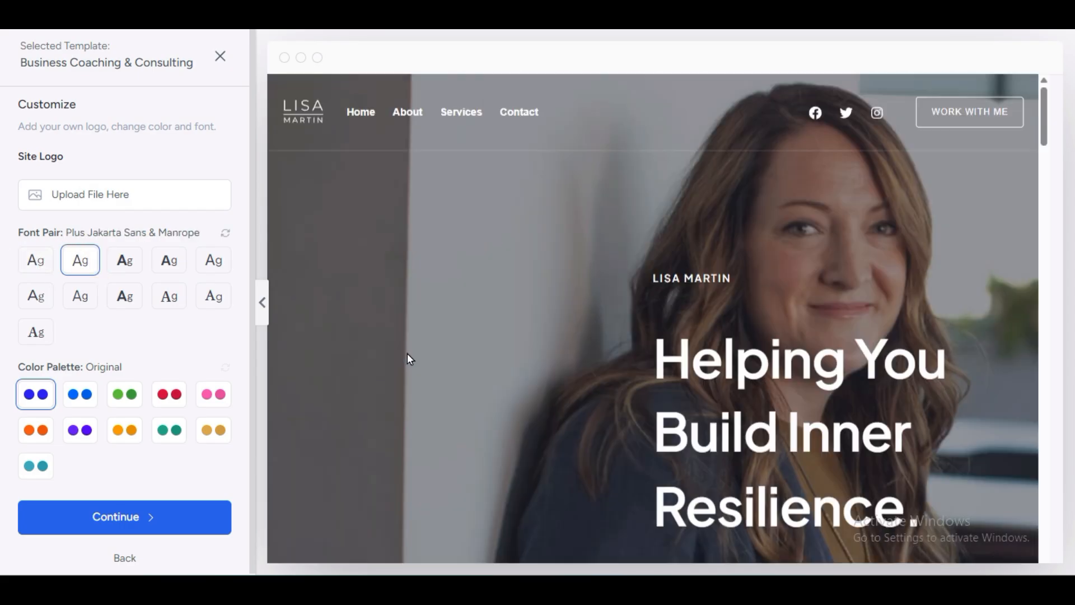
scroll(409, 358, down, 5)
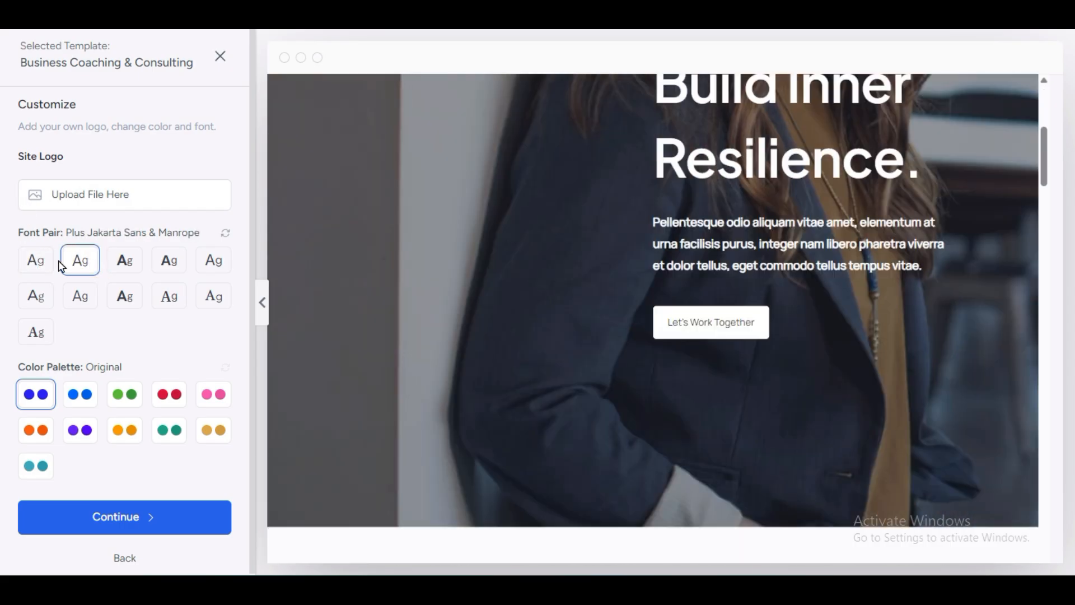
click(125, 261)
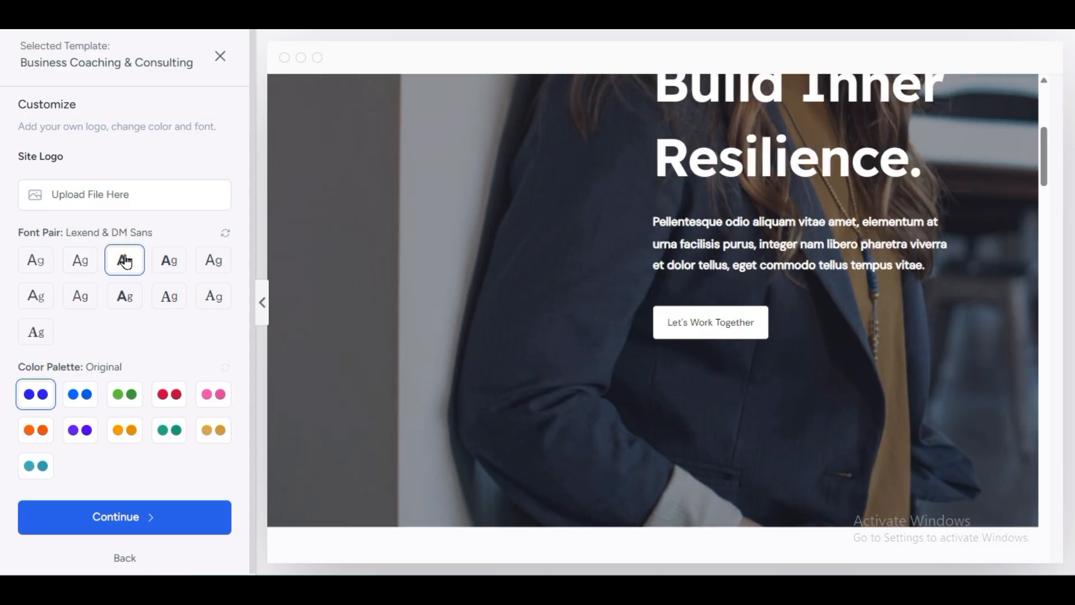
click(174, 267)
click(213, 260)
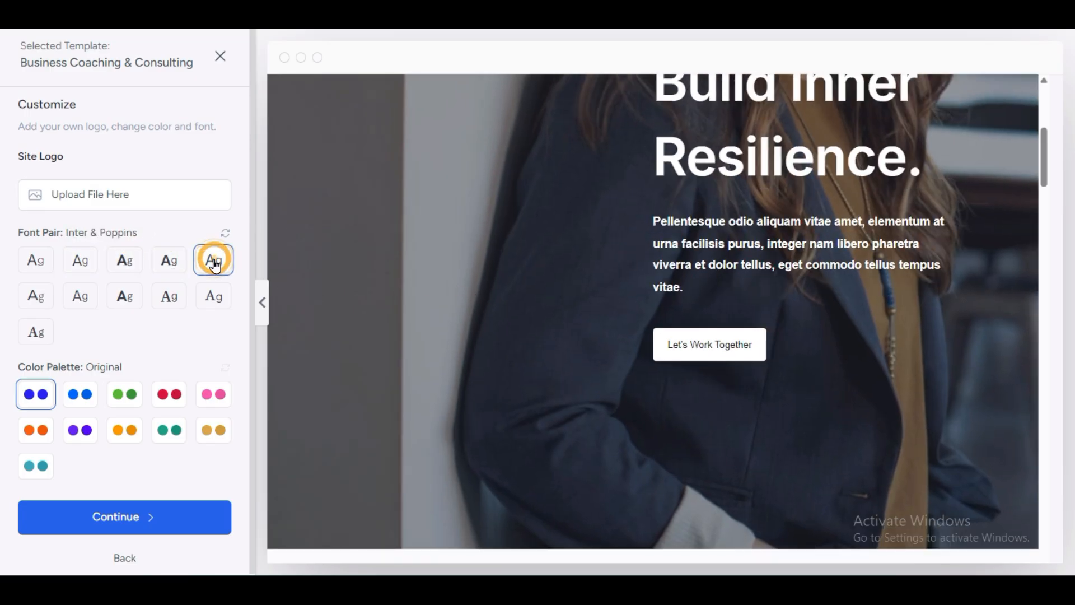
click(212, 298)
click(140, 303)
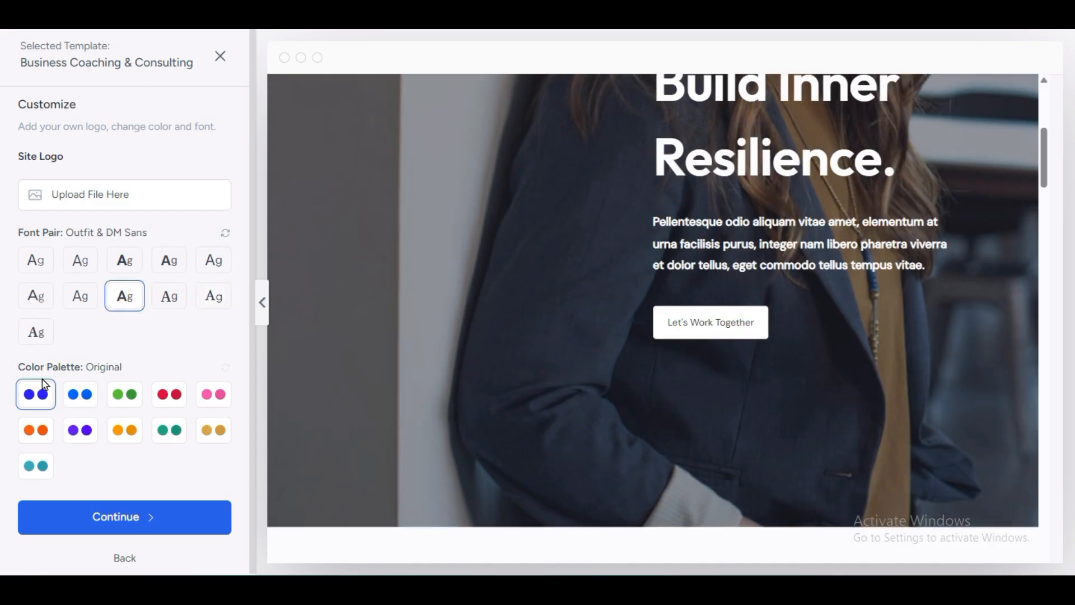
Step: Preview red, blue, gold, orange and purple palettes, then keep the Original palette
click(181, 399)
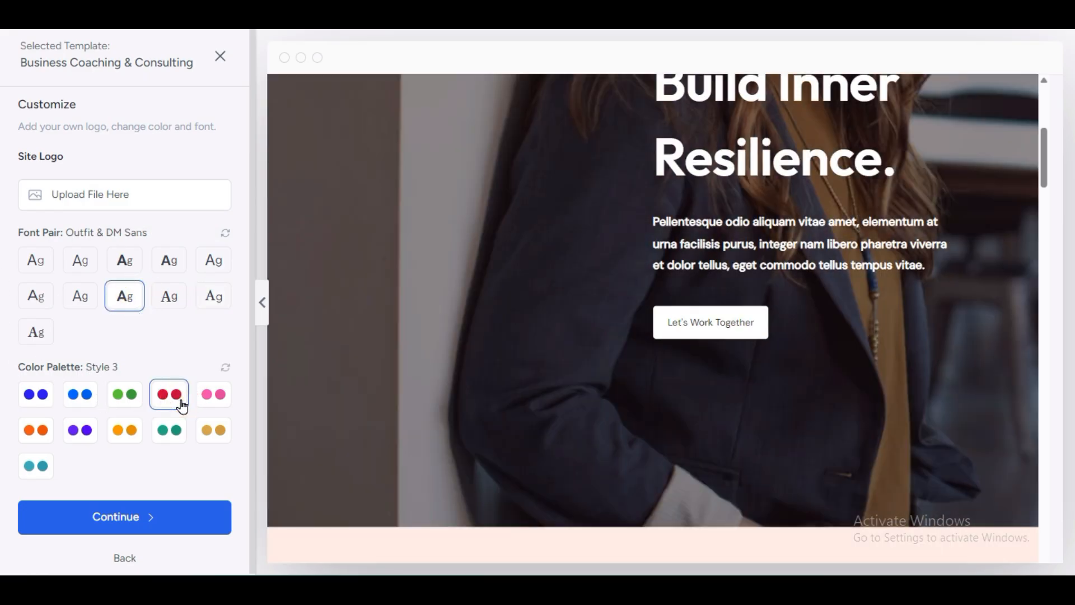
scroll(527, 328, down, 10)
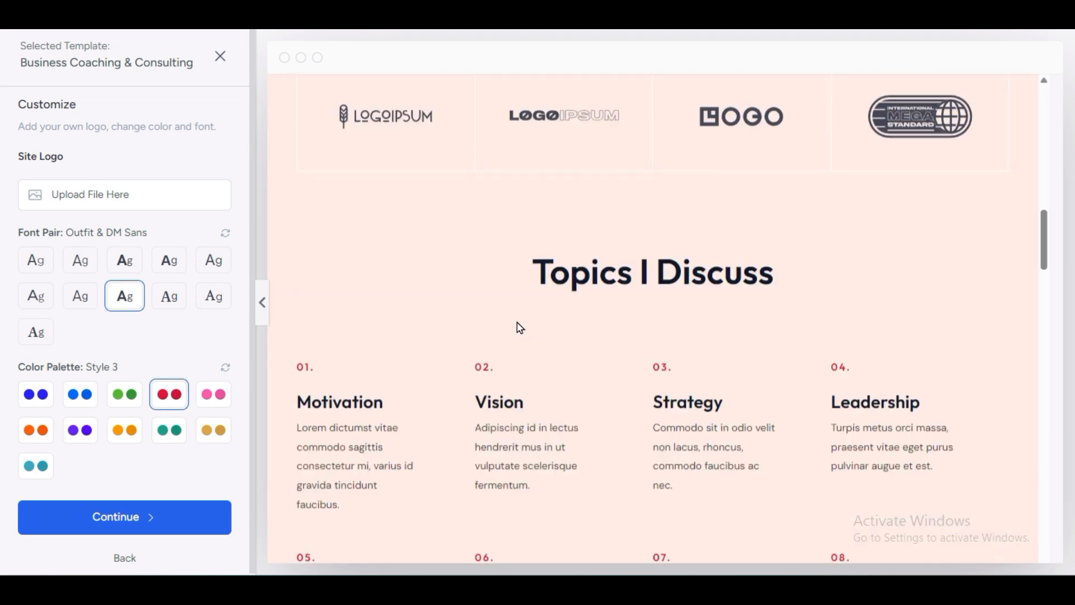
click(79, 399)
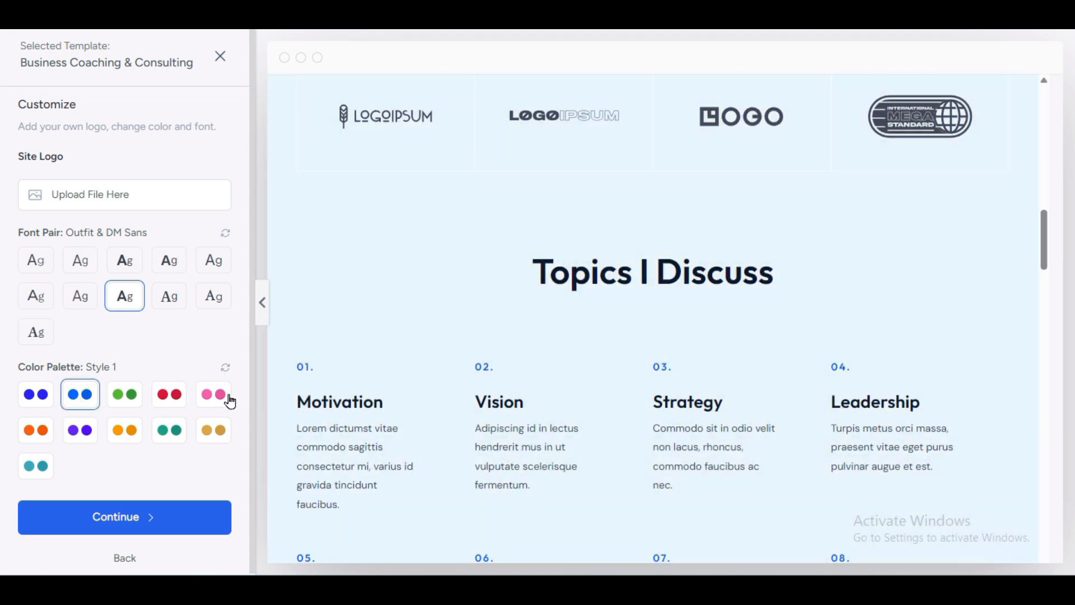
click(212, 442)
click(103, 432)
click(94, 437)
click(27, 442)
click(34, 395)
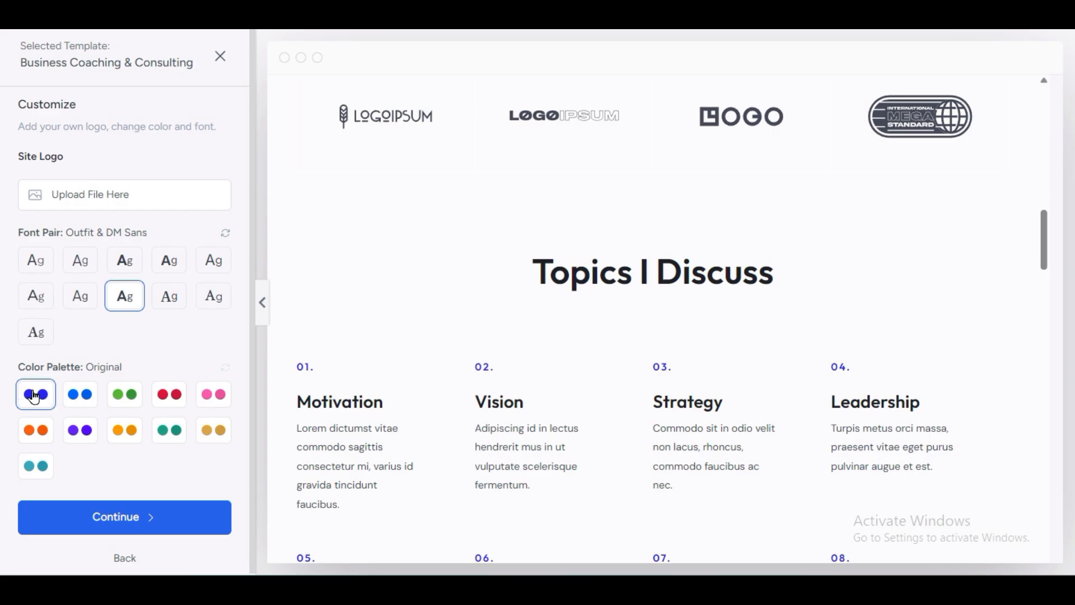
click(140, 515)
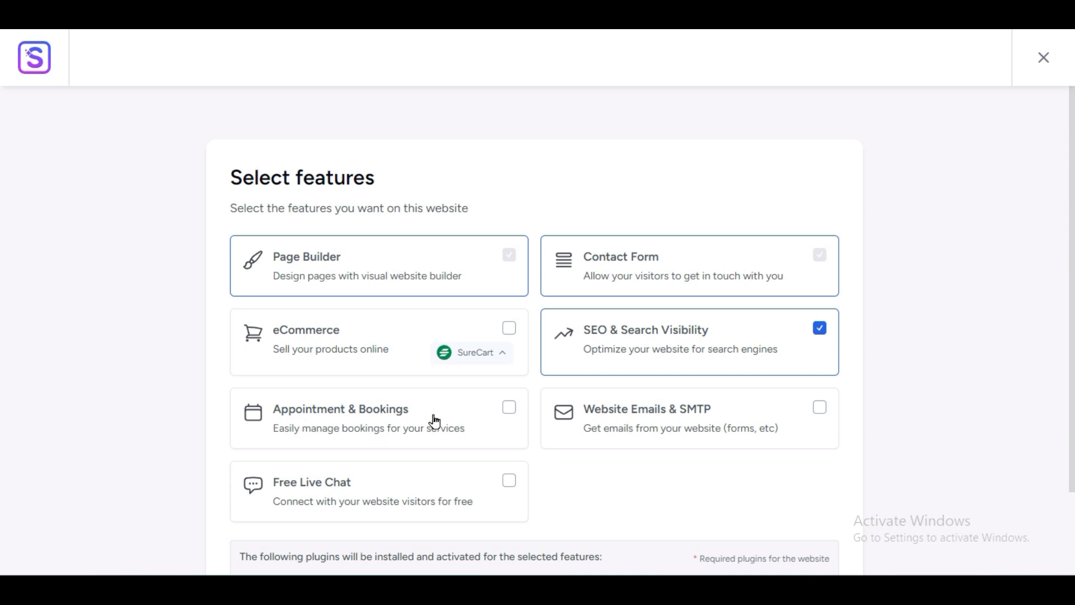
Step: Enable Appointment & Bookings and Free Live Chat; leave Website Emails & SMTP, SEO and eCommerce off
click(511, 410)
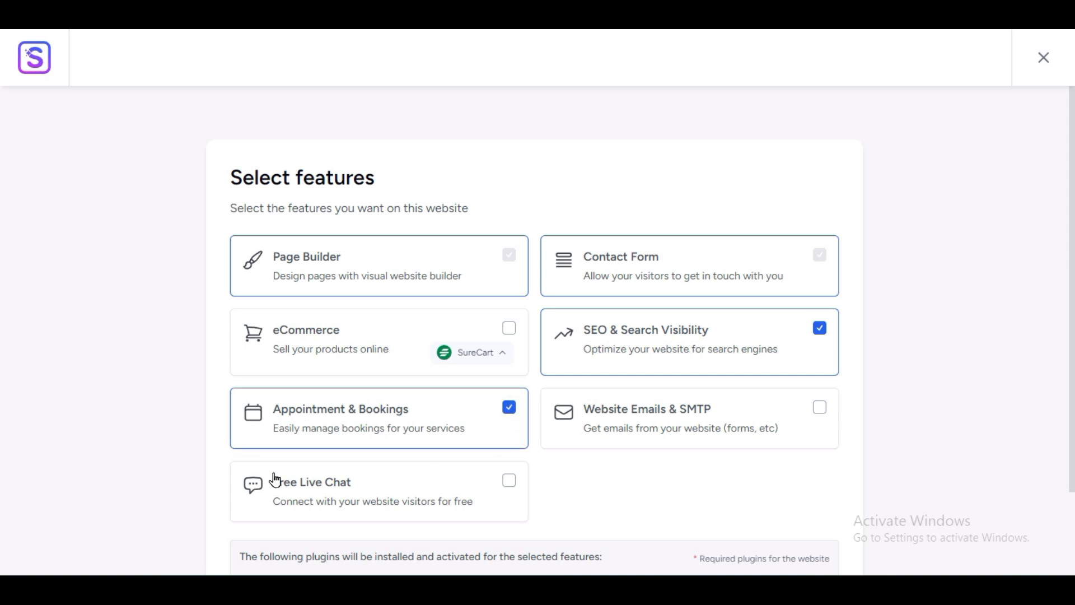
click(505, 486)
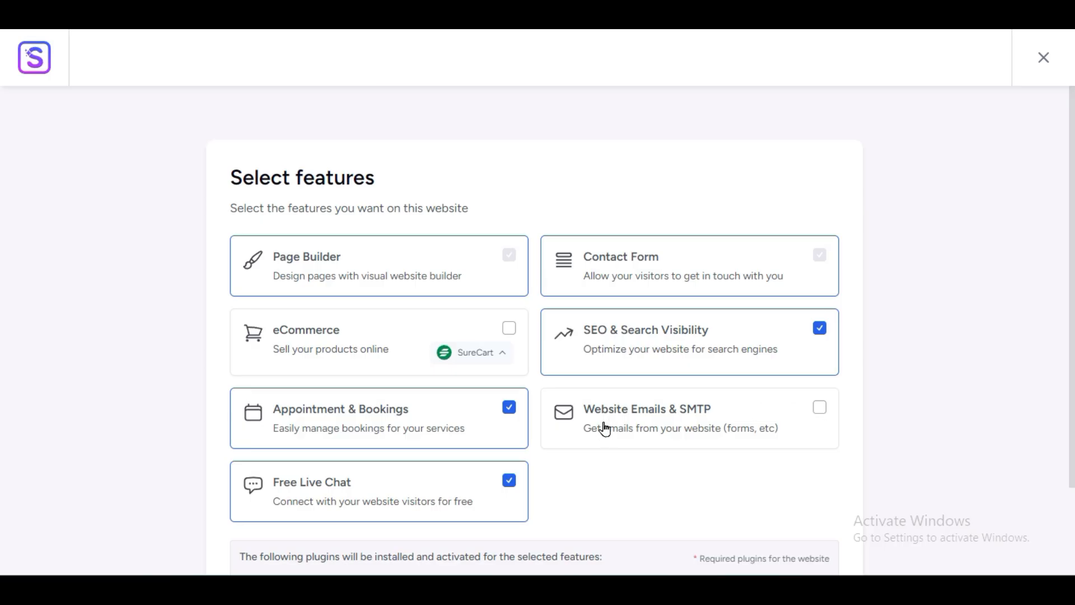
click(828, 414)
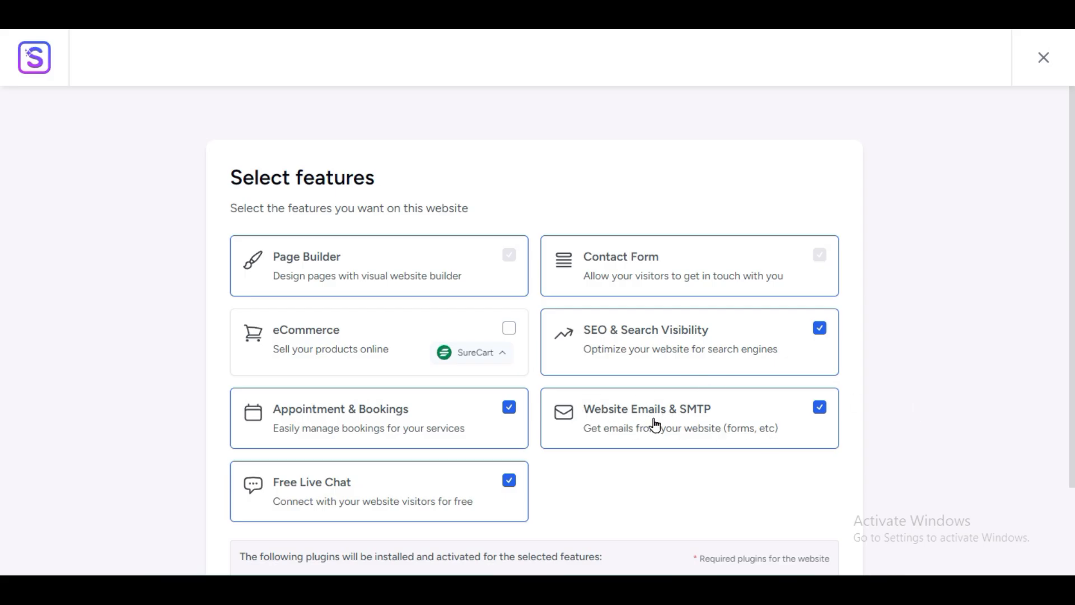
click(821, 407)
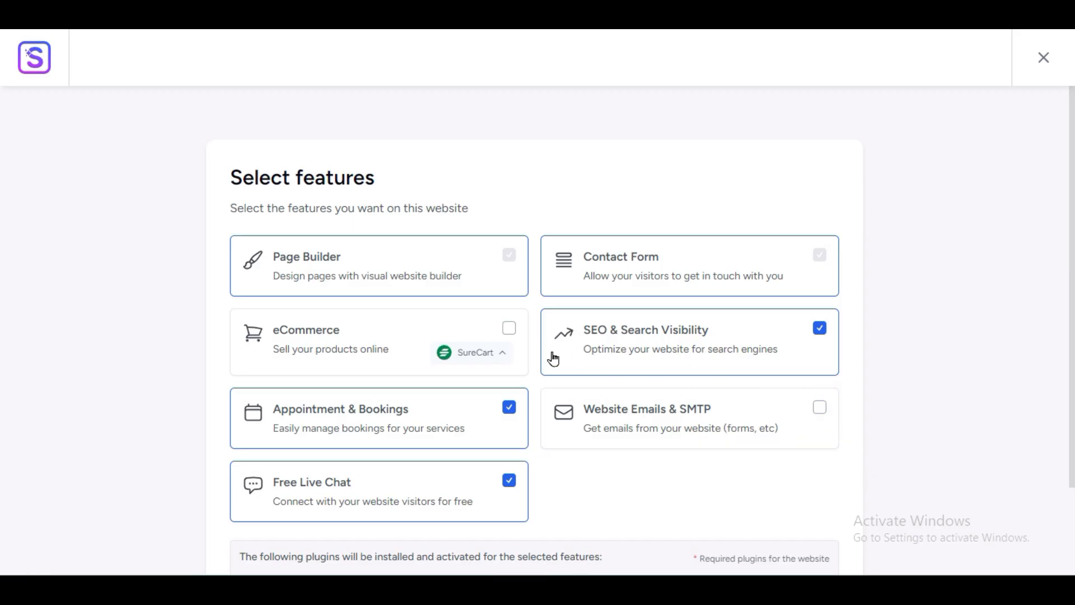
click(820, 331)
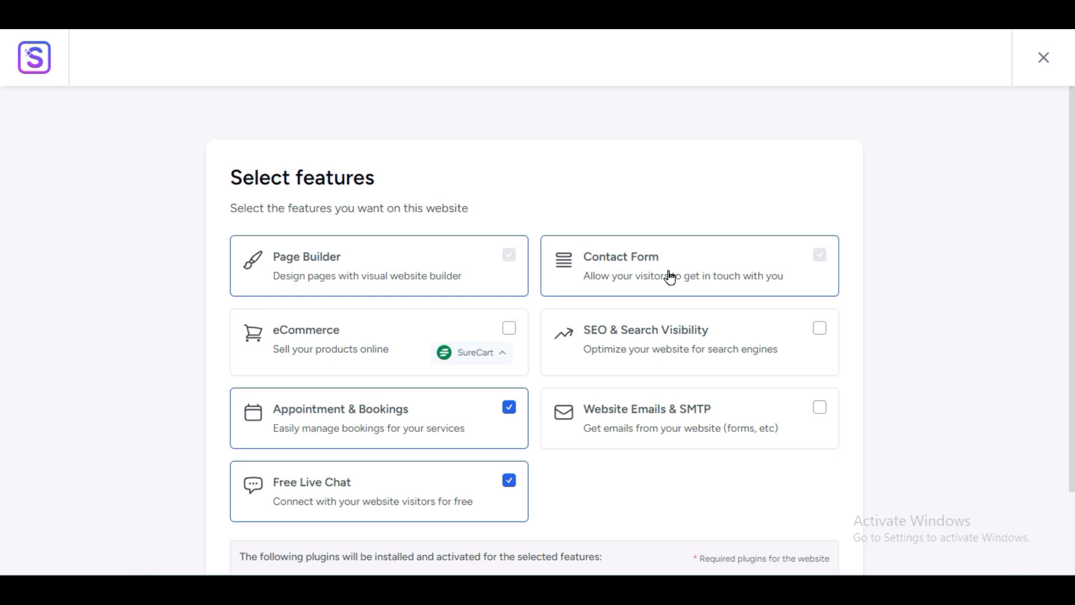
click(821, 256)
click(509, 328)
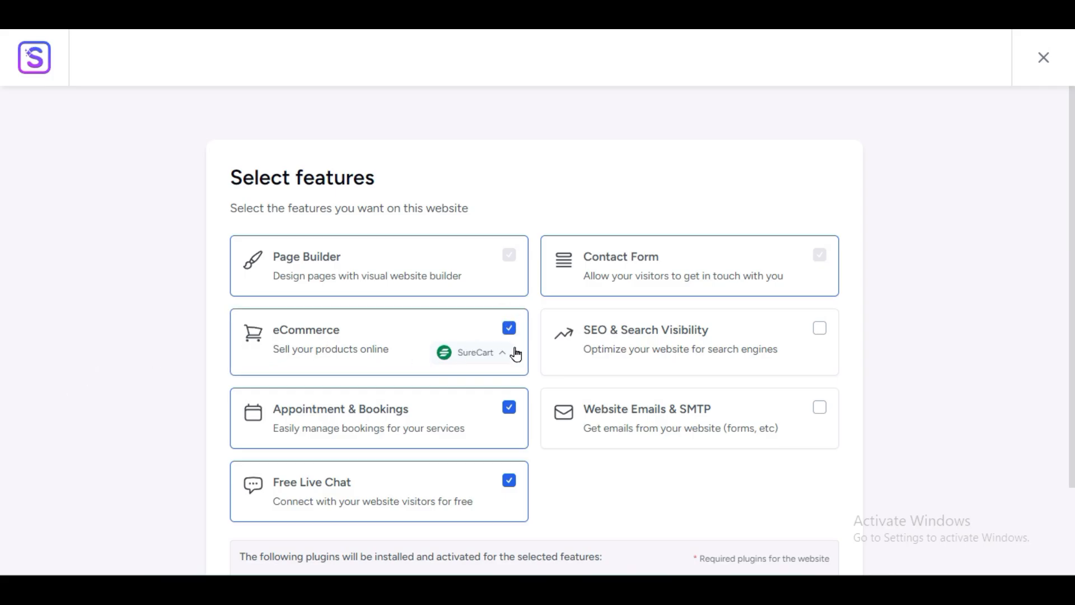
click(509, 329)
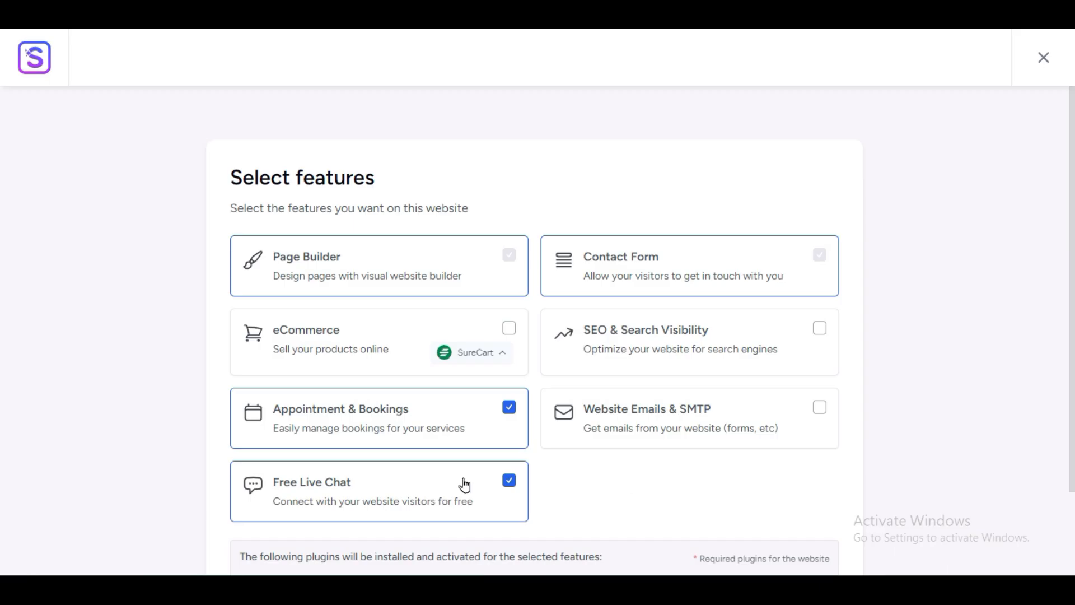
Step: Review the plugins to be installed and submit the final details to start the build
scroll(688, 431, down, 3)
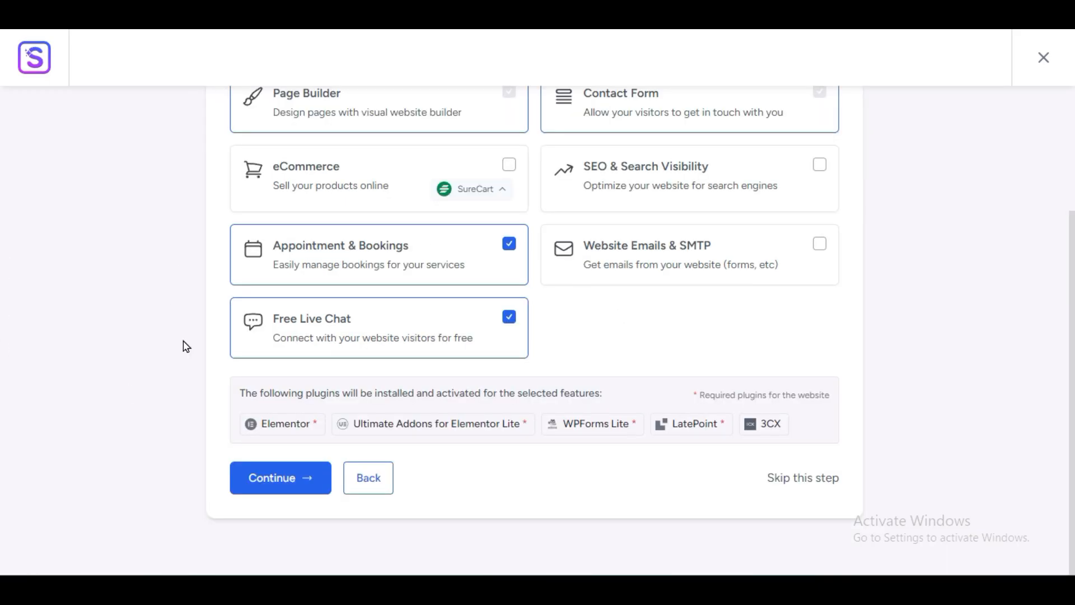
drag(241, 393, 610, 402)
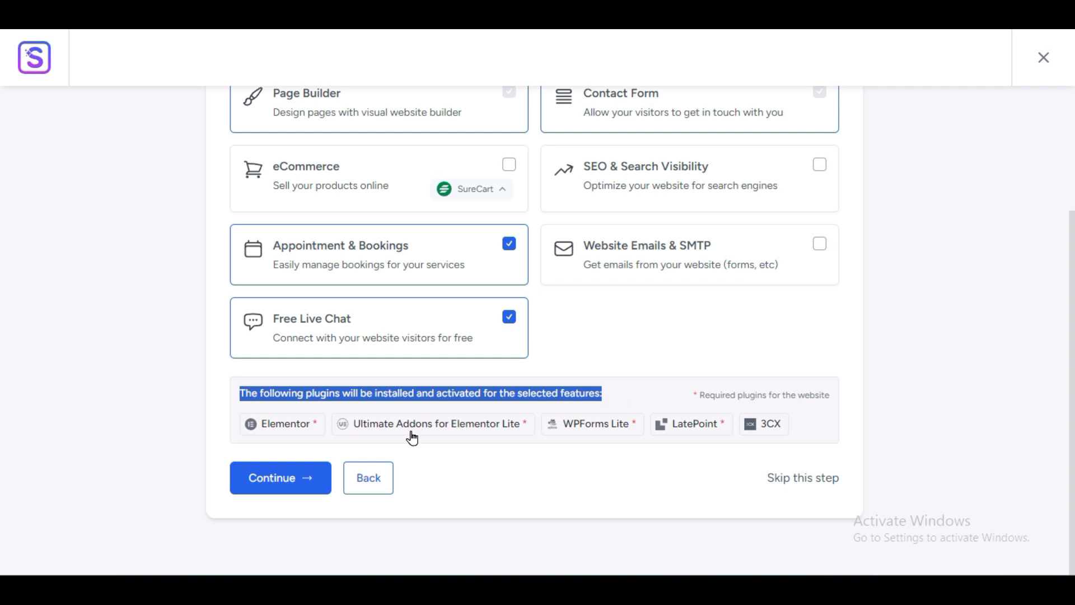
click(223, 432)
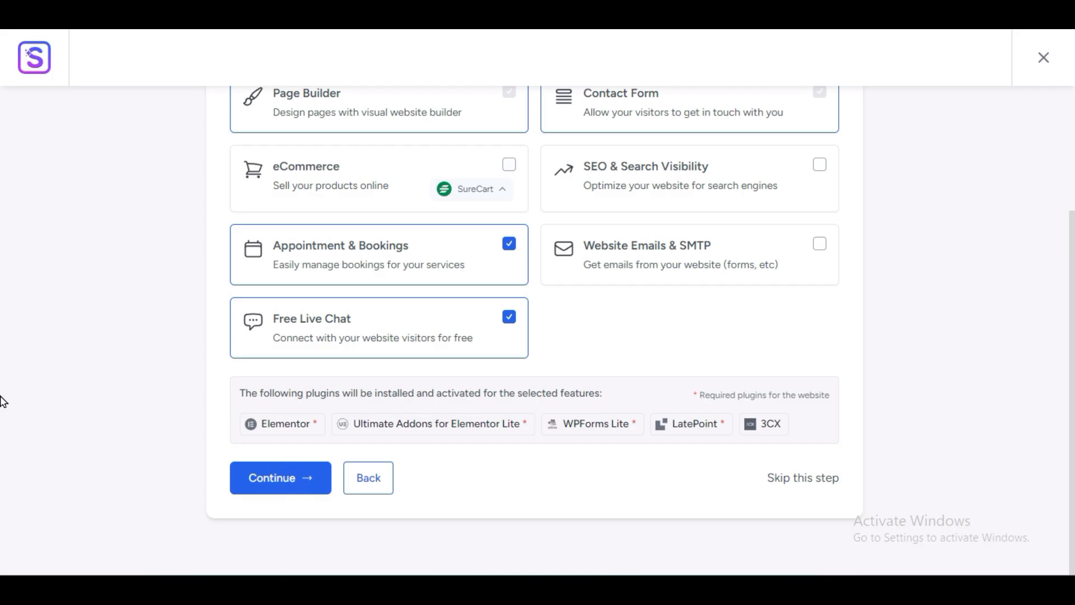
click(517, 527)
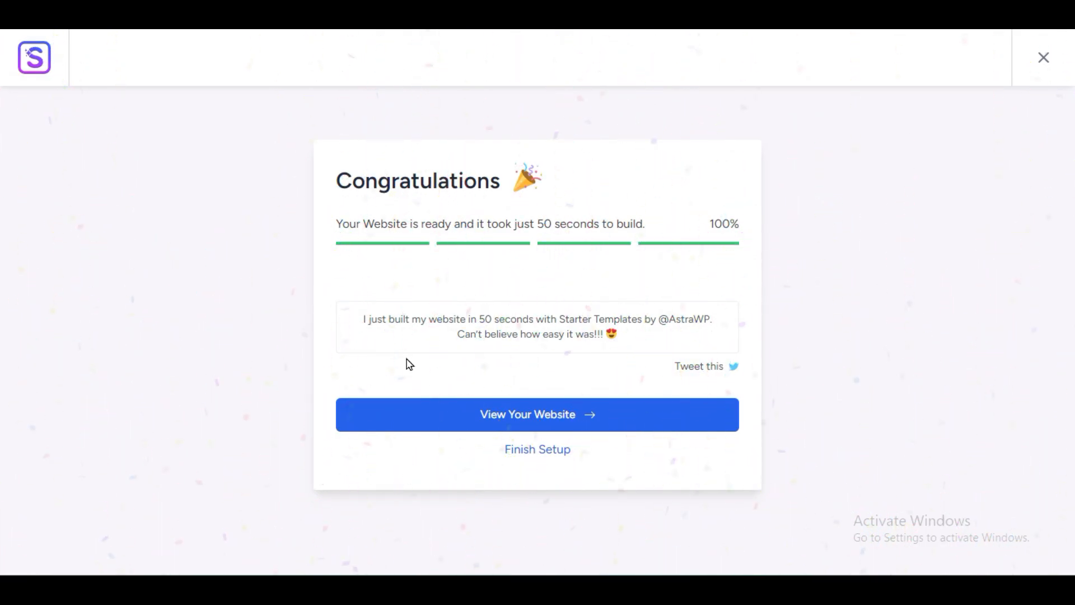
Step: Open the finished site with View Your Website on the Congratulations screen
click(501, 428)
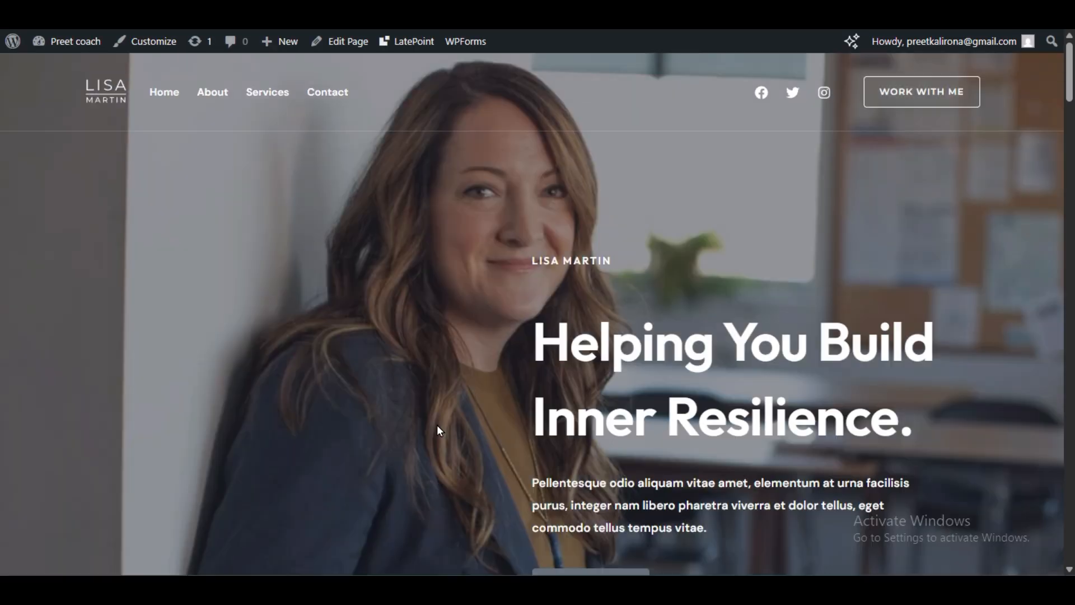
Step: Browse the Services page and the One-on-one / CEO Coaching service
scroll(198, 314, down, 15)
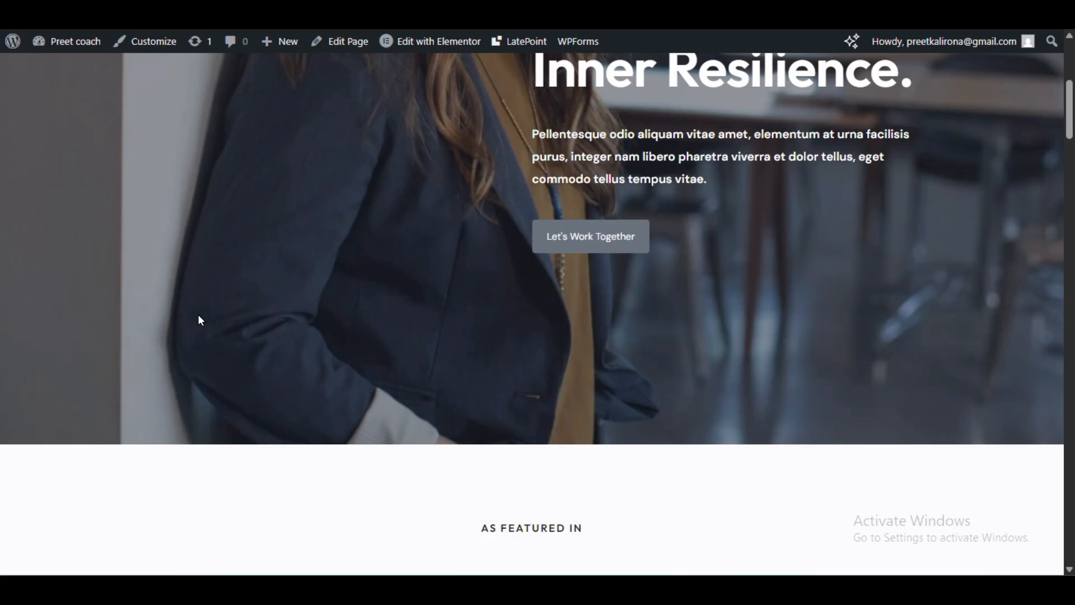
scroll(197, 321, down, 12)
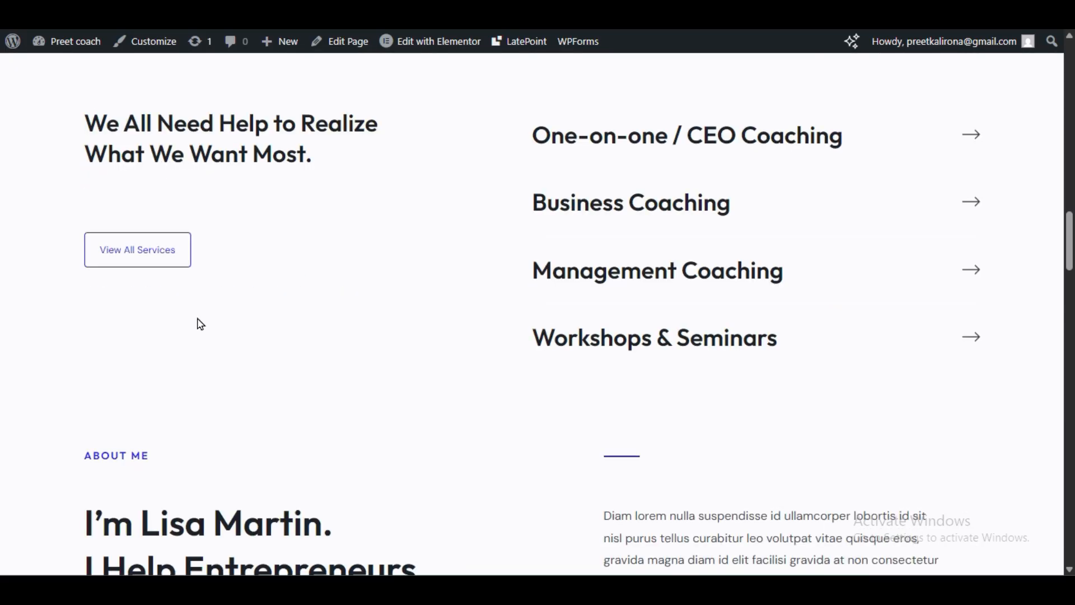
click(812, 133)
scroll(367, 213, down, 5)
scroll(367, 224, up, 5)
Step: Open the About page and scroll through its content
click(235, 112)
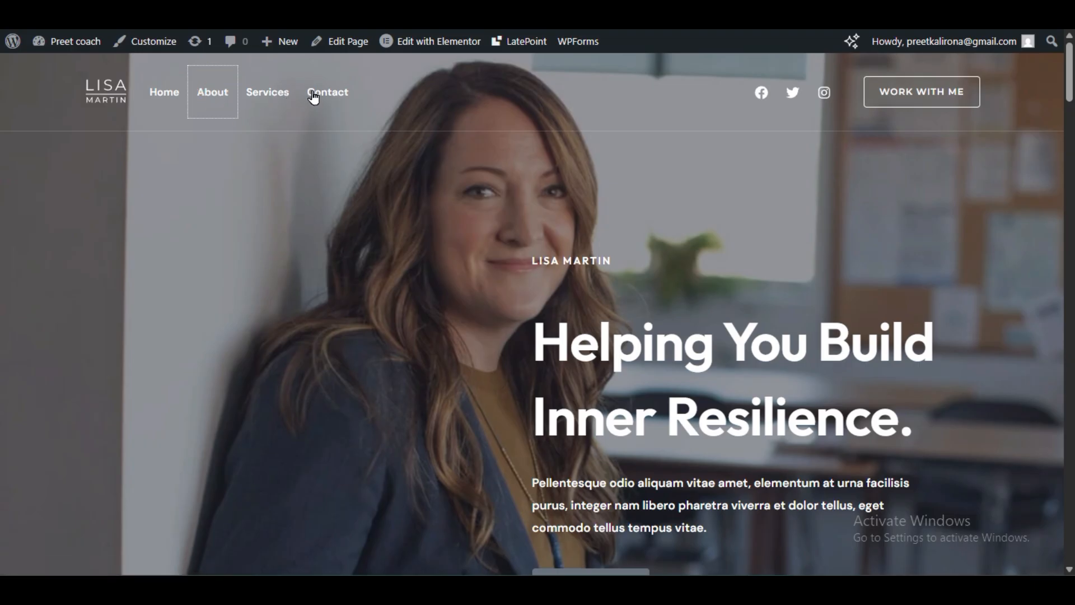
scroll(514, 463, down, 10)
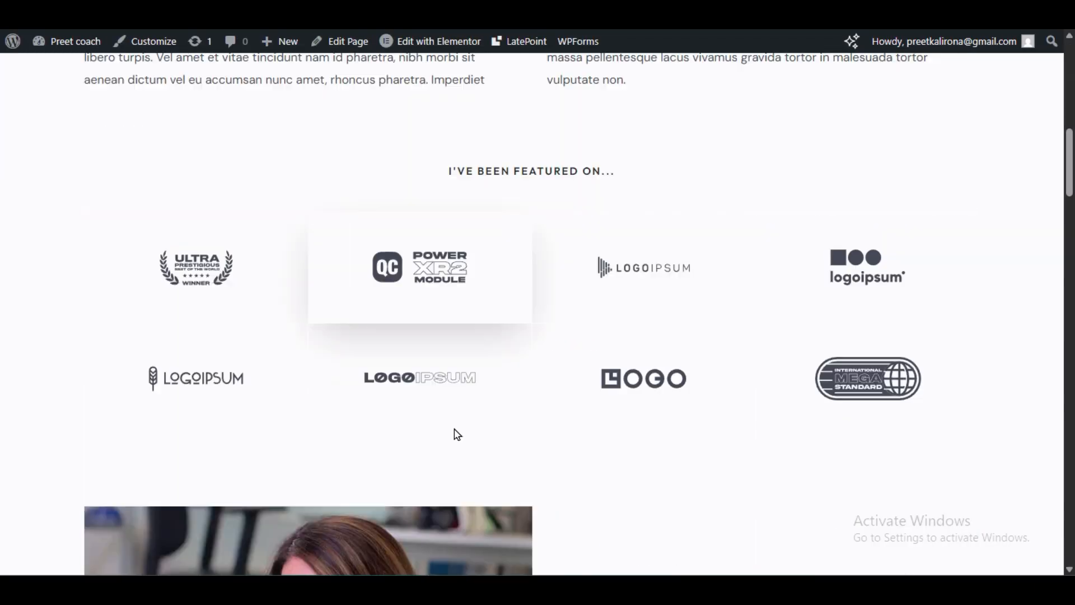
scroll(155, 252, down, 9)
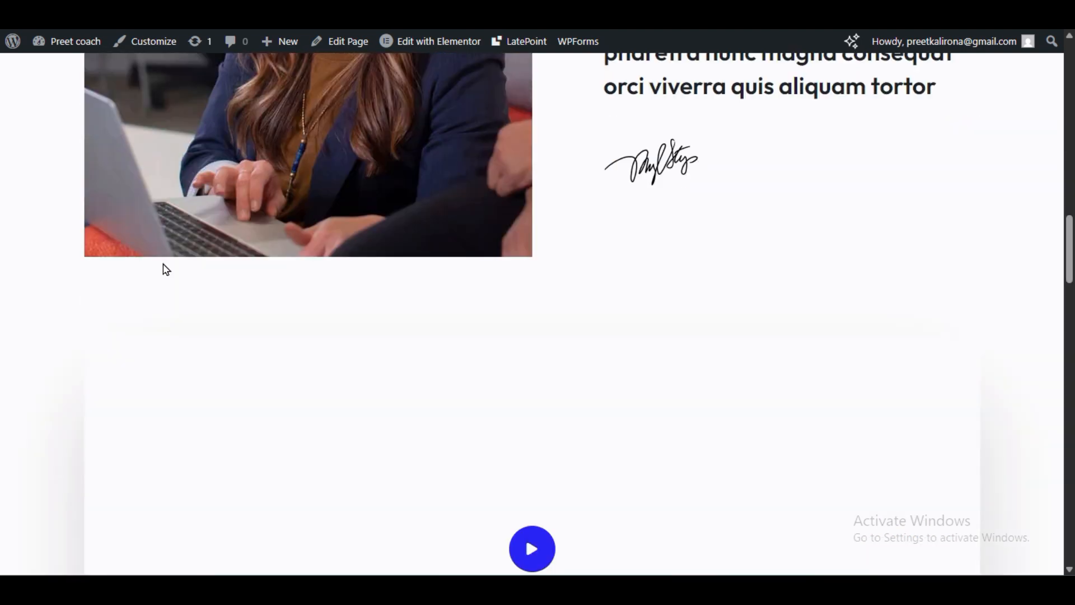
scroll(134, 240, up, 12)
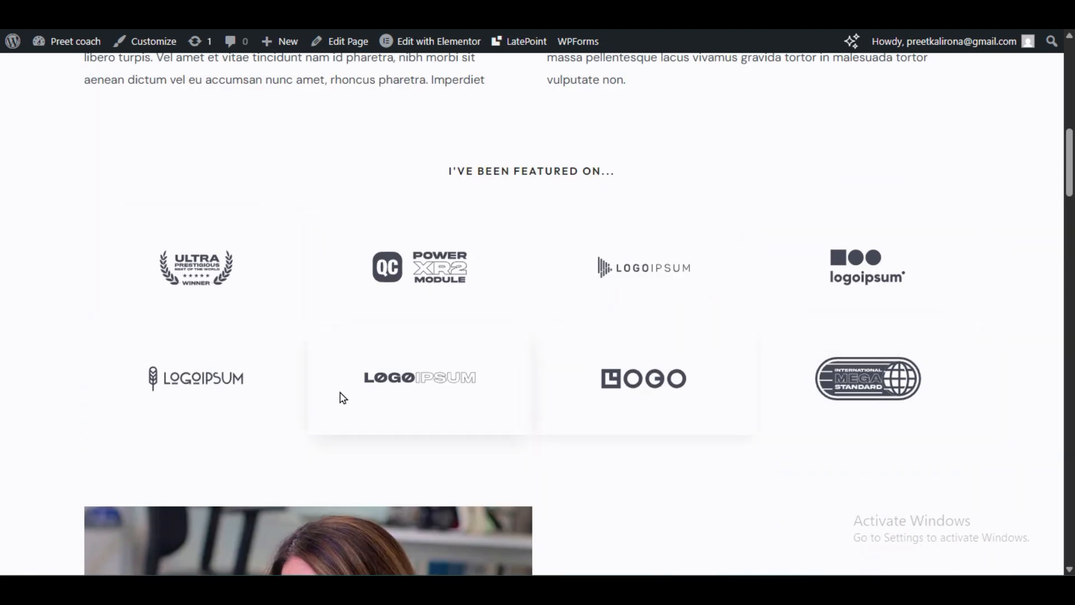
scroll(166, 123, up, 10)
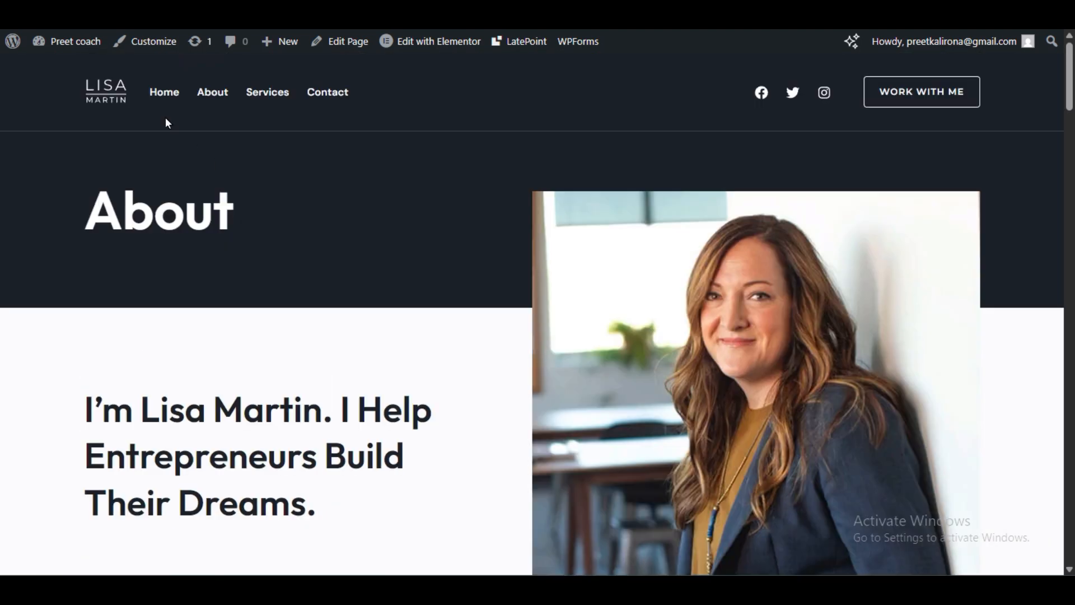
Step: Reload the Services page and scroll through it down to the footer
click(284, 99)
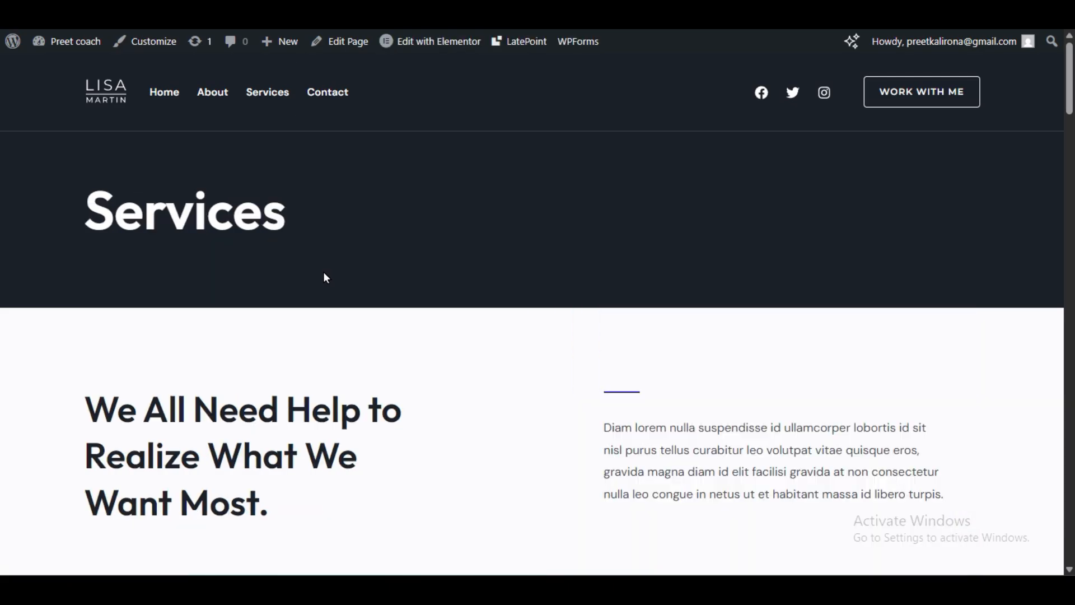
click(266, 91)
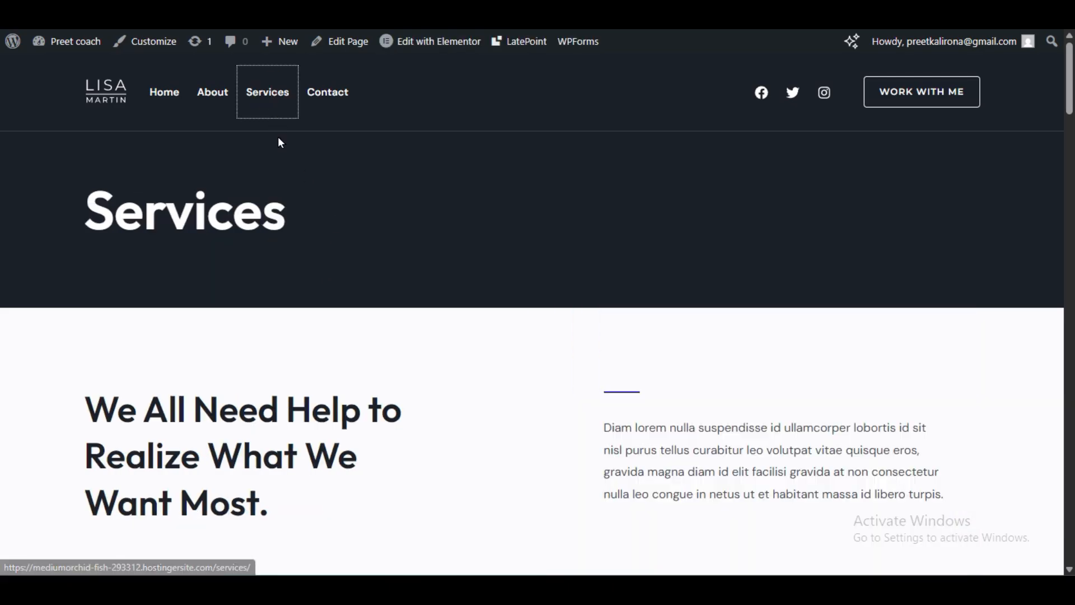
scroll(429, 326, down, 5)
scroll(429, 328, up, 5)
scroll(431, 331, down, 5)
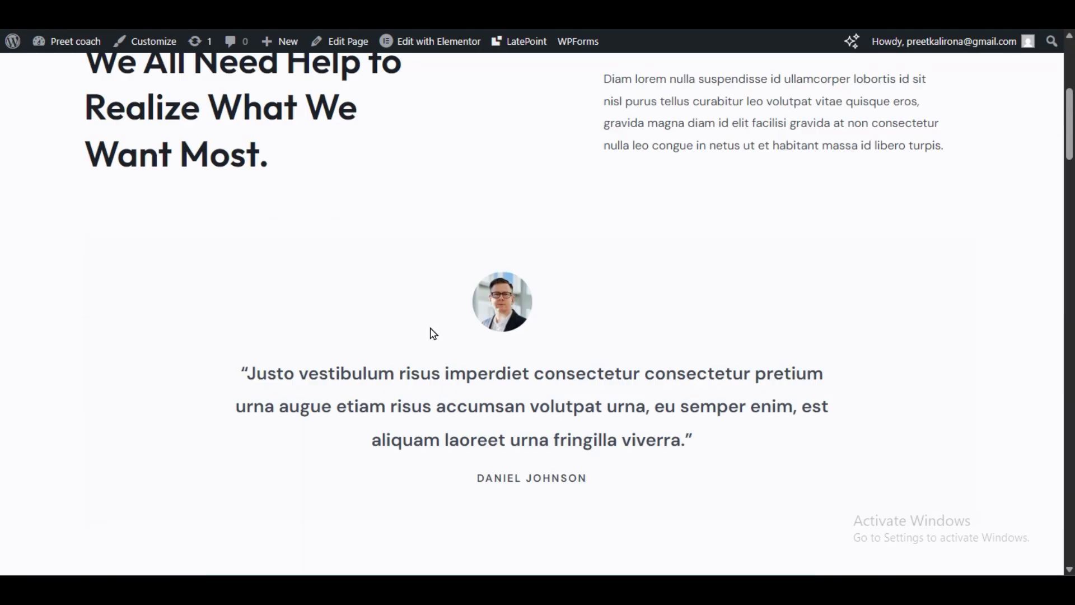
scroll(433, 333, down, 5)
scroll(694, 272, down, 3)
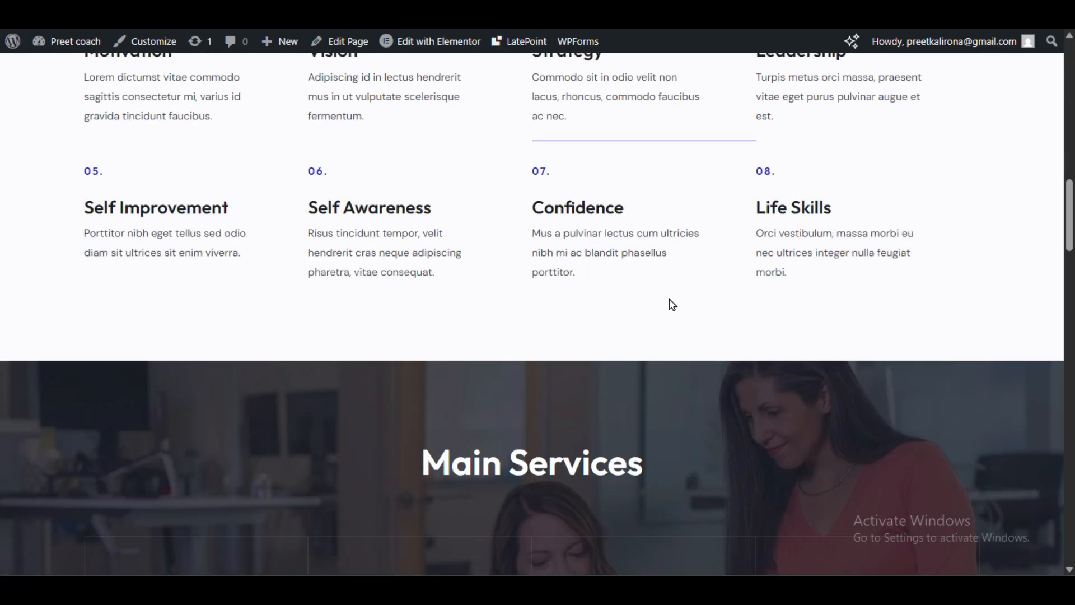
scroll(672, 304, down, 5)
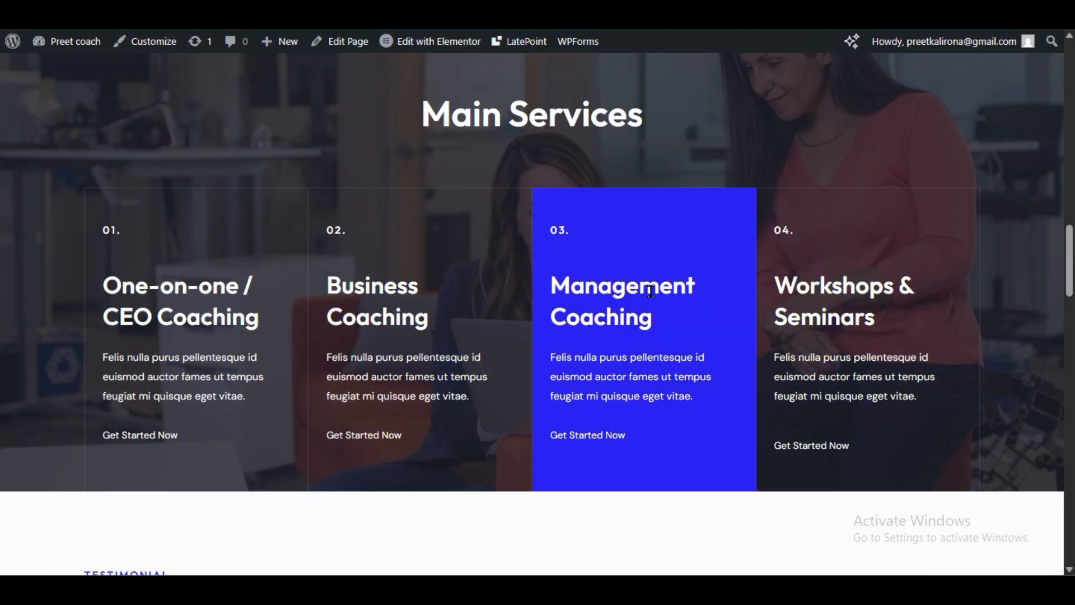
scroll(761, 293, down, 3)
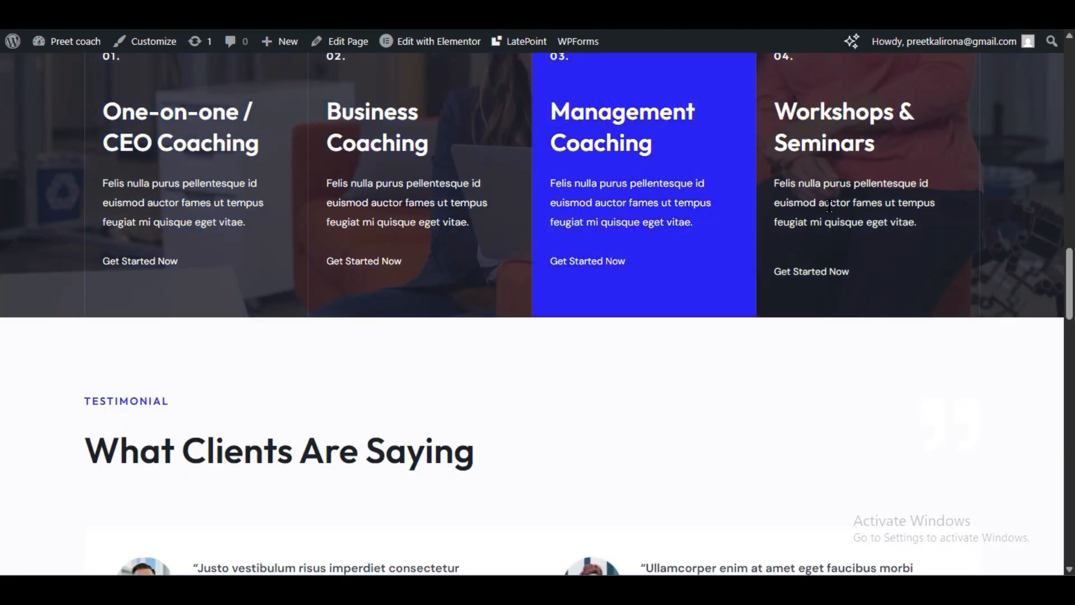
scroll(448, 361, down, 6)
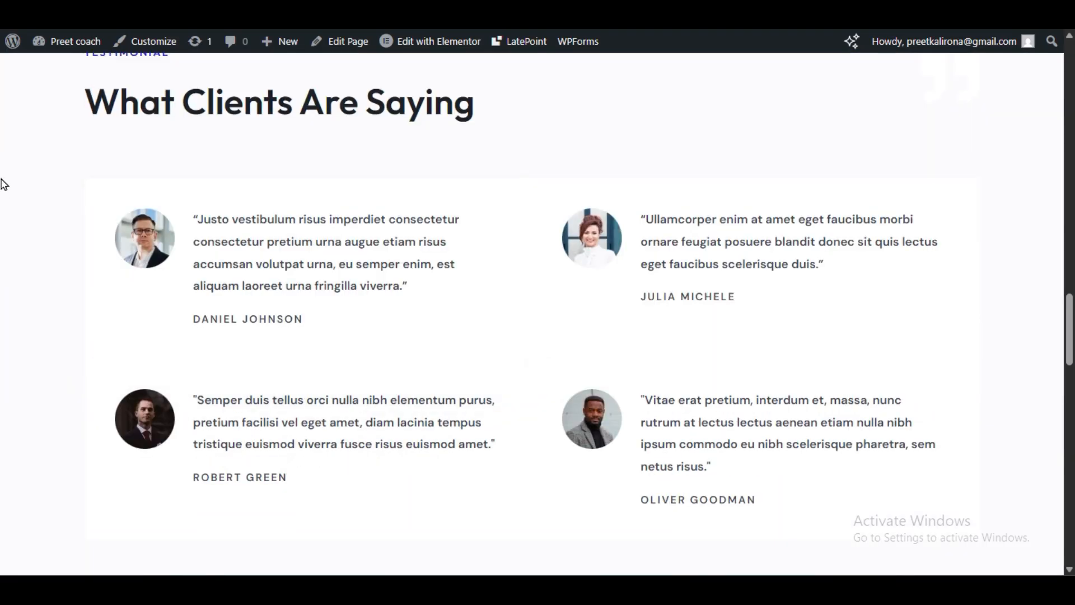
scroll(264, 225, down, 3)
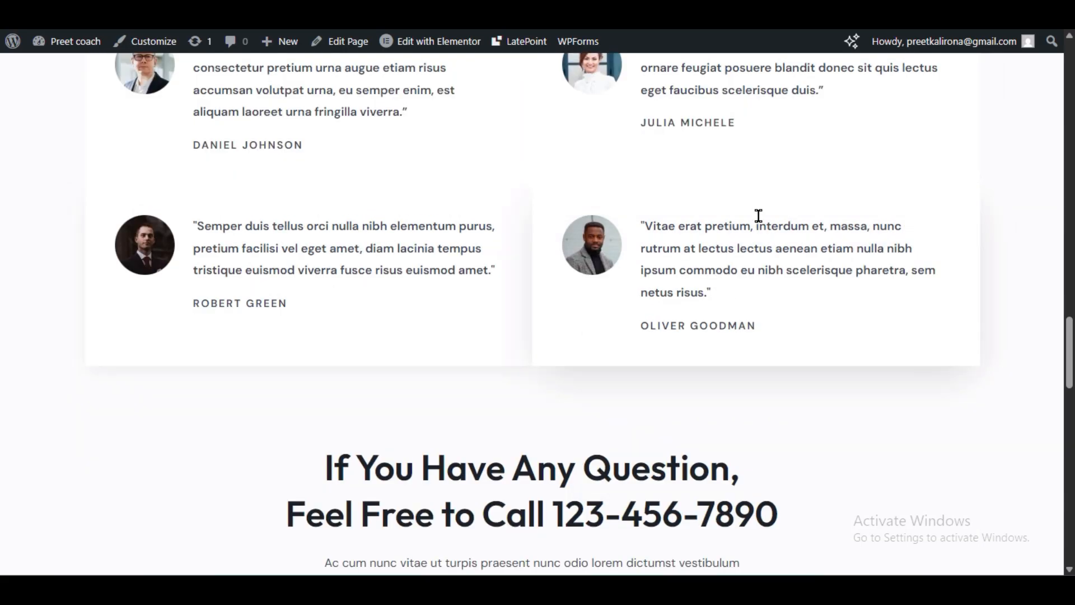
scroll(350, 386, down, 6)
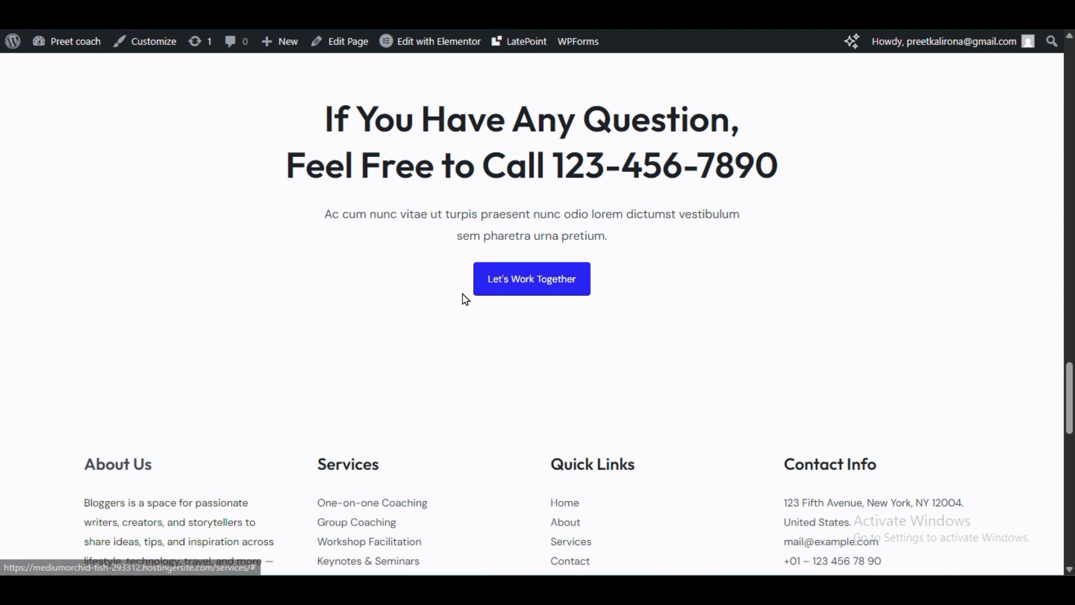
scroll(287, 367, down, 3)
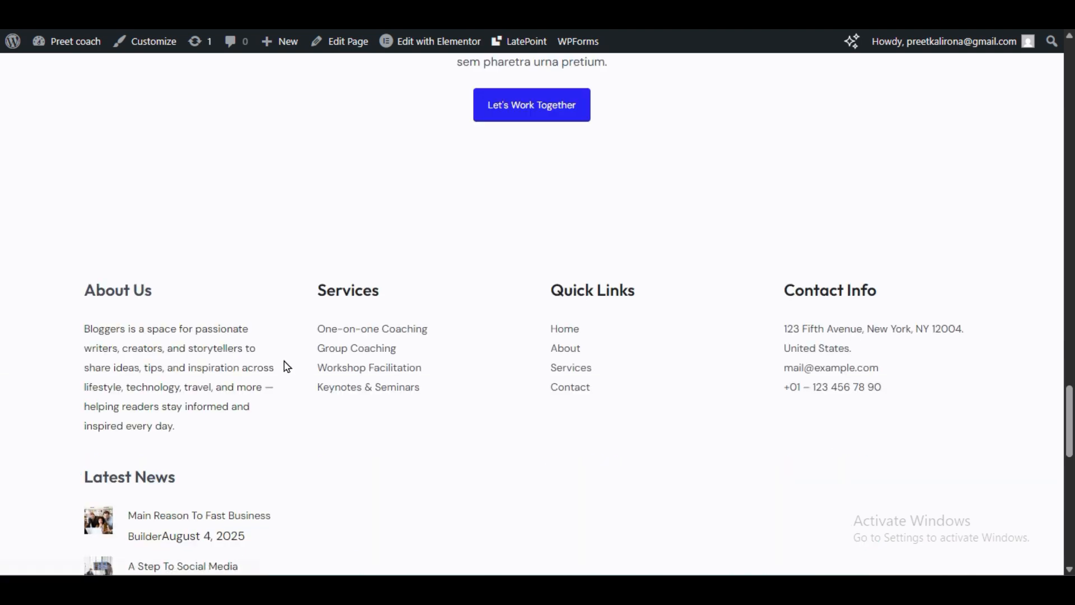
scroll(286, 366, up, 15)
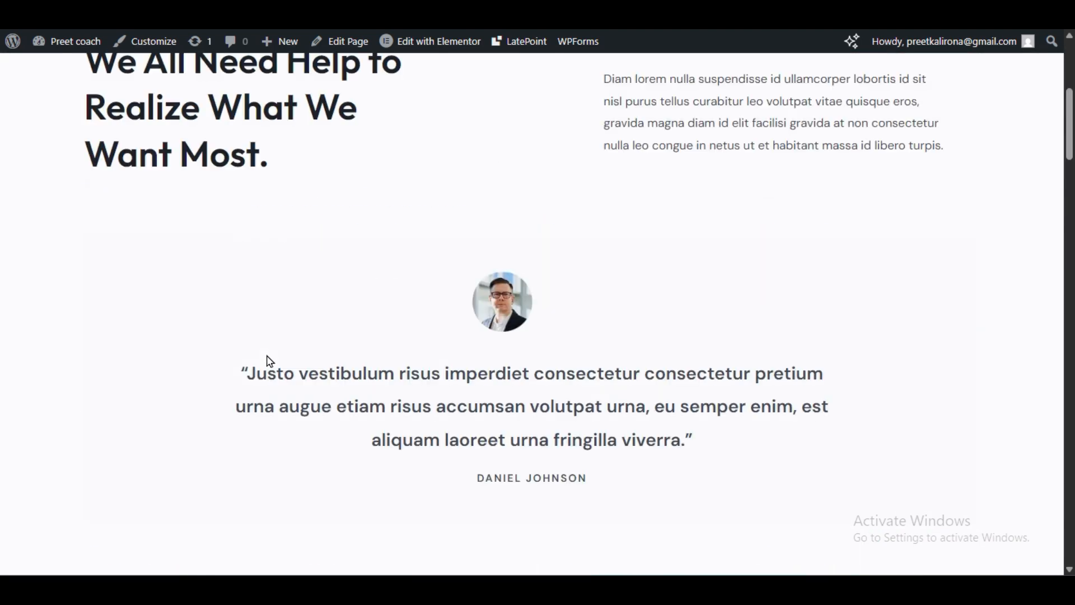
Step: Go to the home page and look over its Build Their Dreams section
click(168, 98)
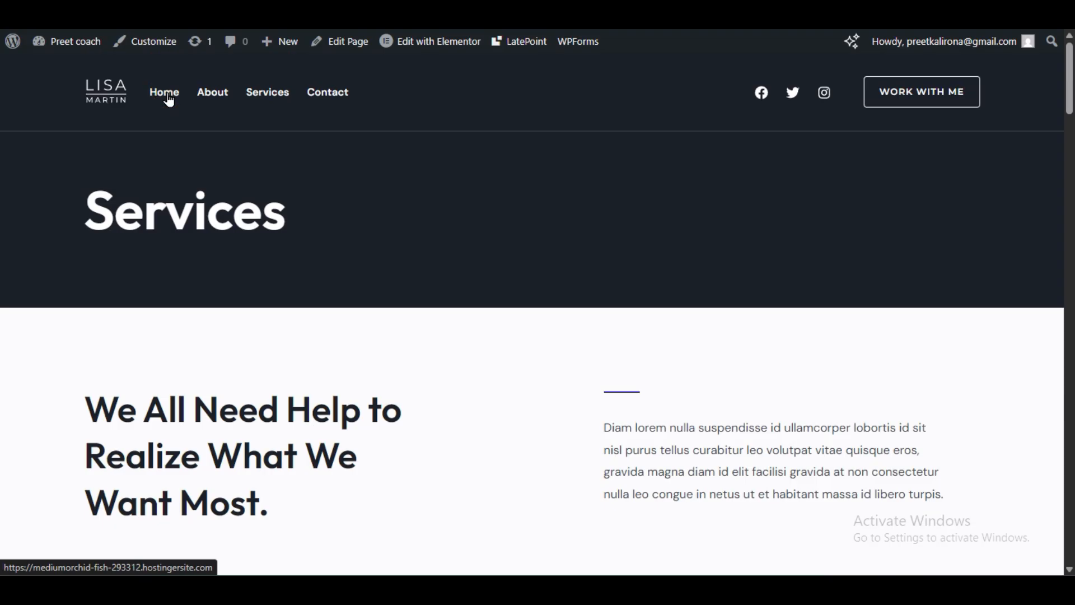
scroll(337, 207, down, 8)
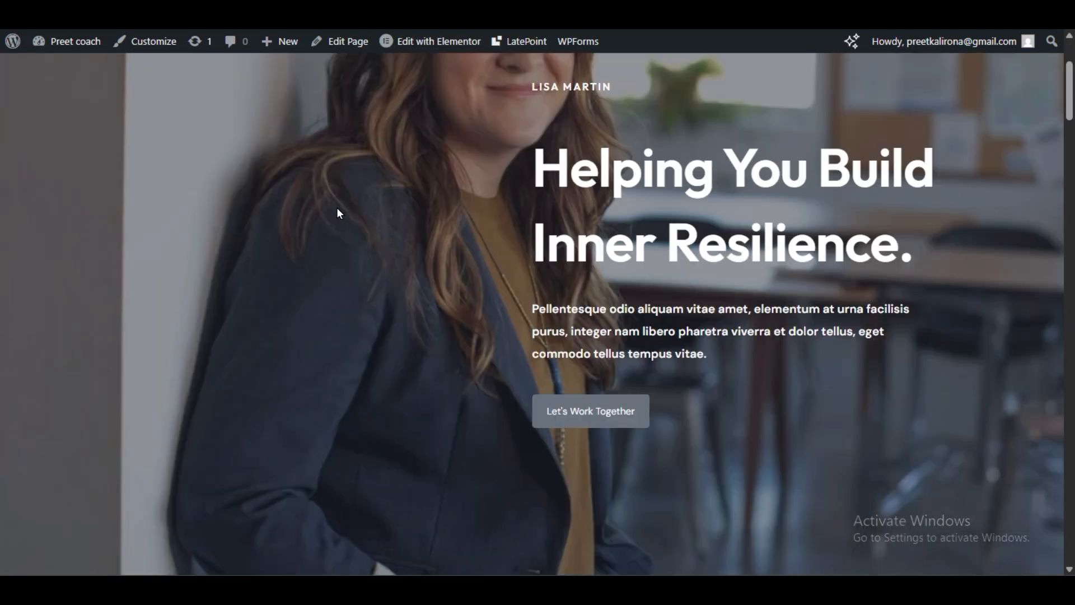
scroll(334, 215, down, 8)
scroll(330, 218, down, 12)
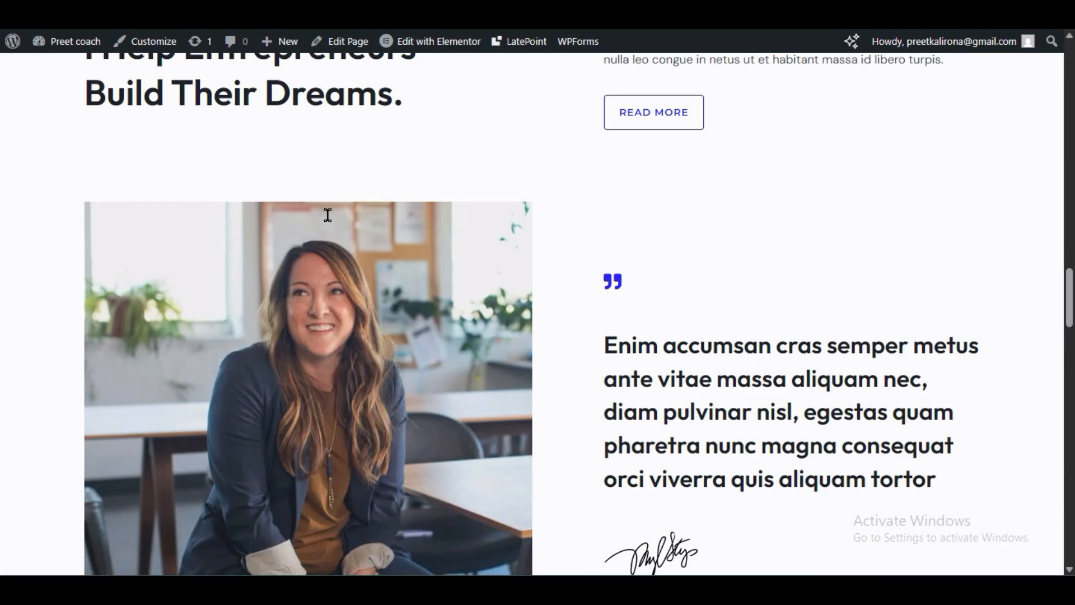
scroll(328, 215, up, 20)
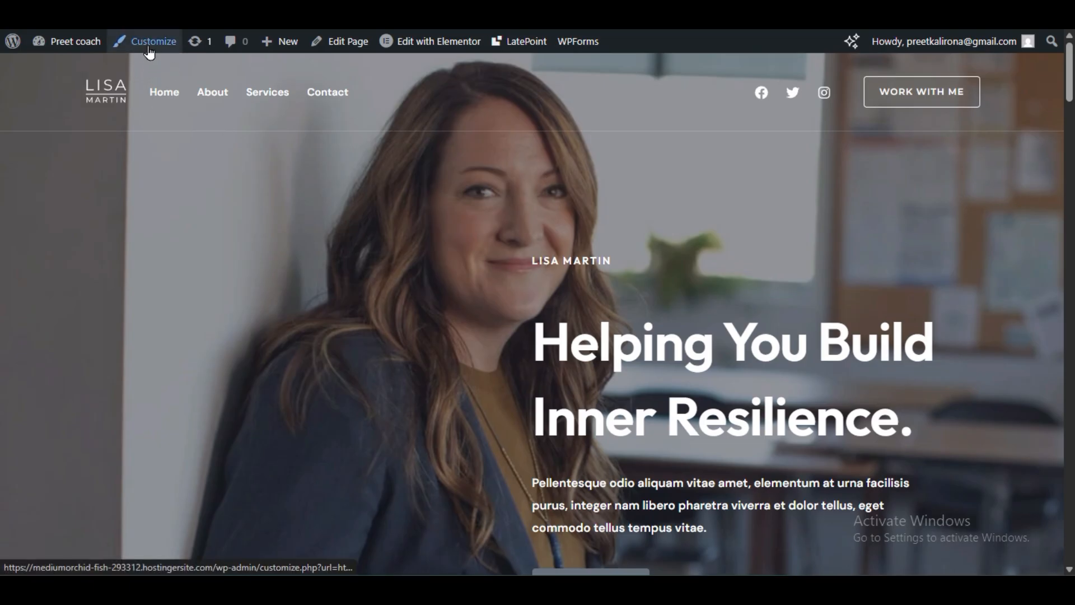
Step: Dismiss the Elementor Data Updater and 'Website Almost Ready' notices on the Dashboard
mouse_move(432, 55)
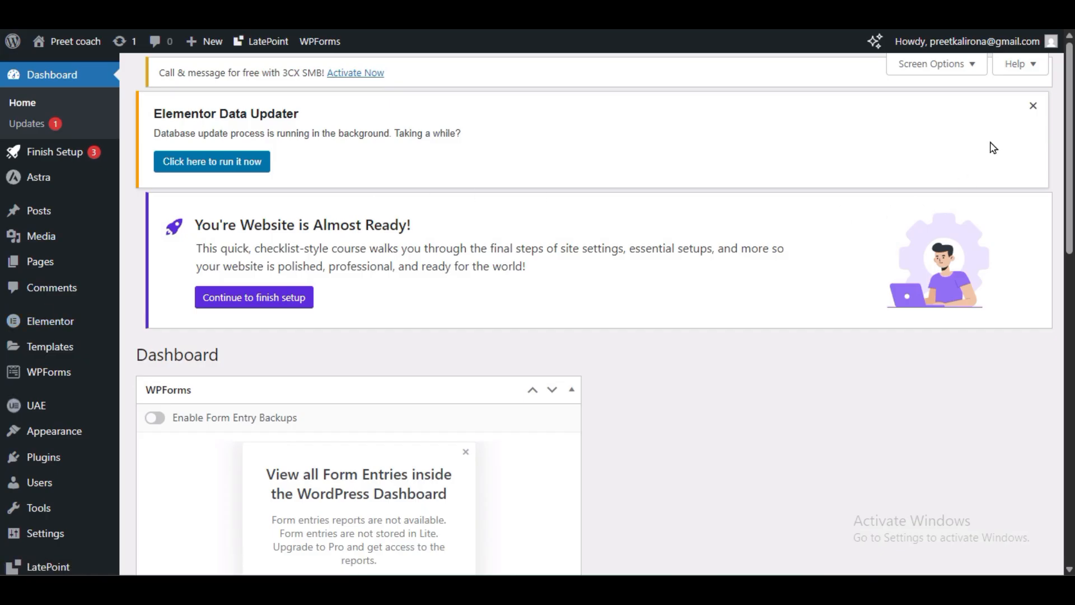
click(1033, 152)
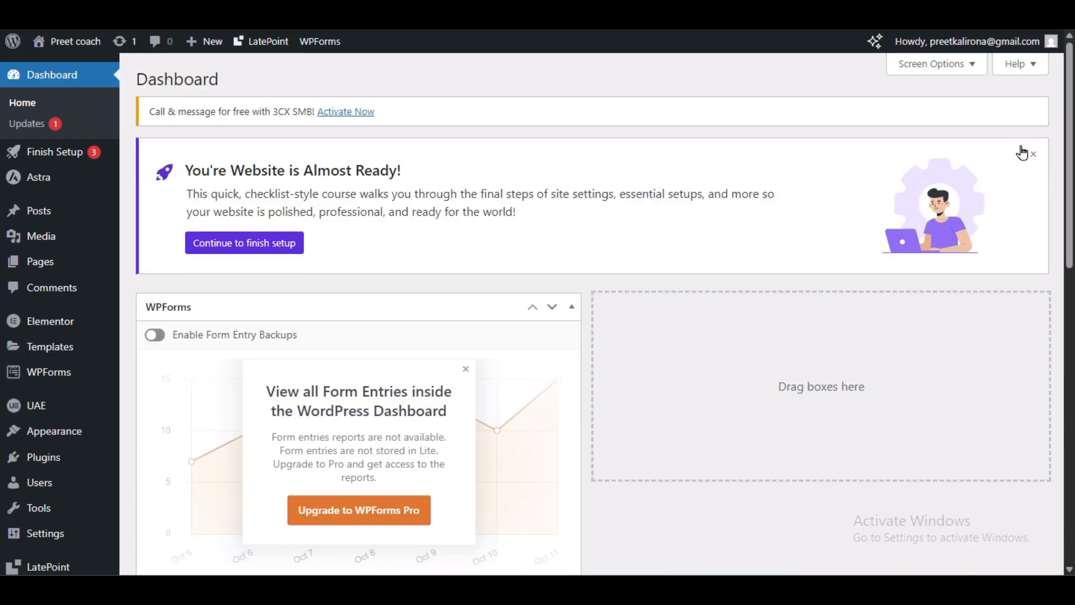
click(1032, 153)
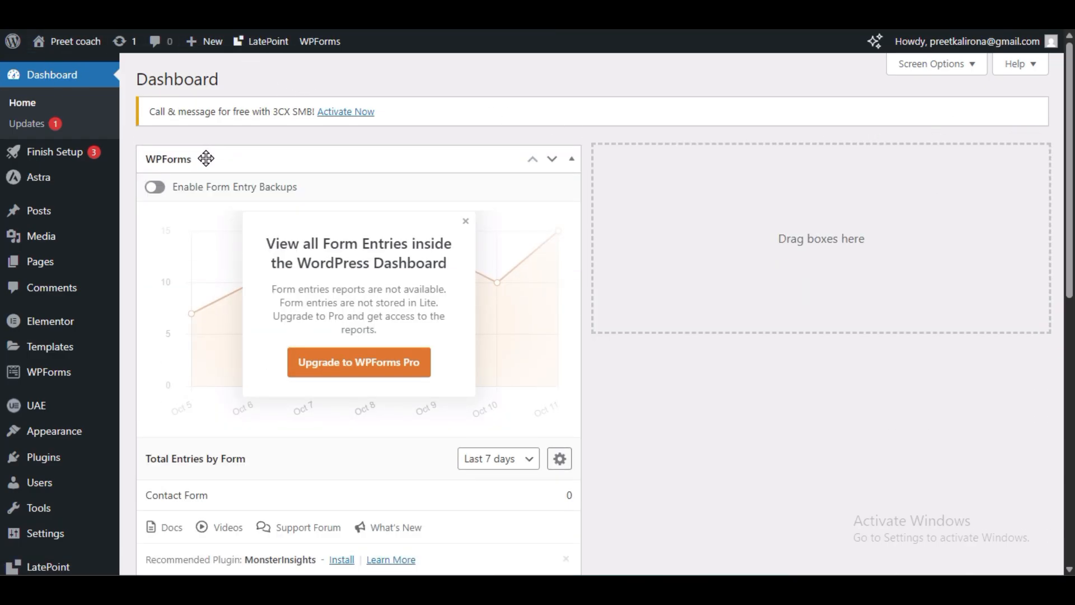
Step: Scroll the Dashboard and look over the admin sidebar menus
scroll(134, 444, down, 3)
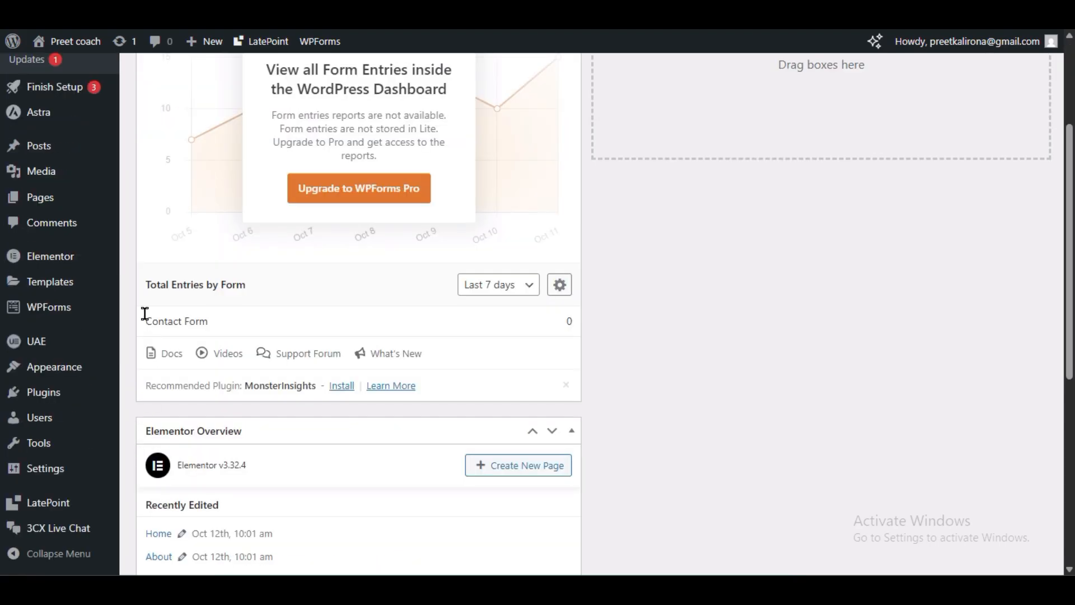
mouse_move(59, 372)
scroll(128, 304, up, 3)
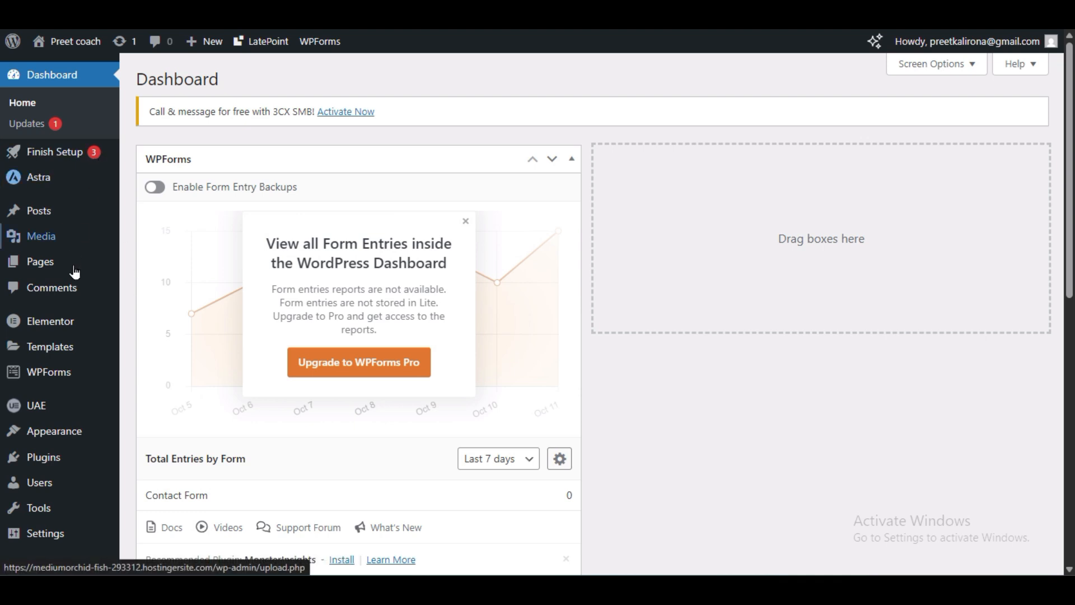
scroll(84, 442, down, 3)
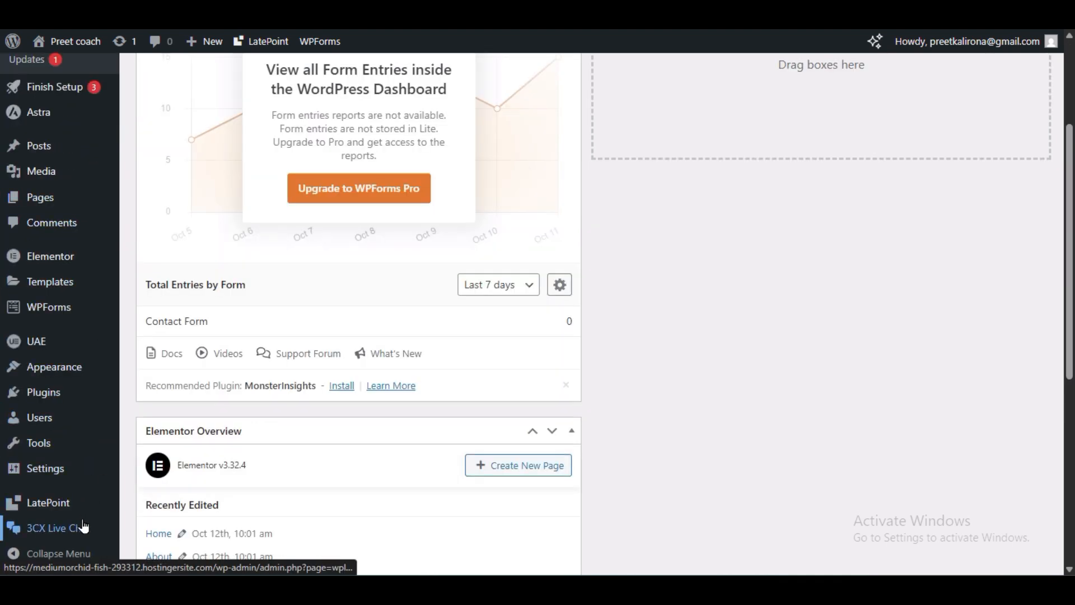
scroll(141, 280, up, 3)
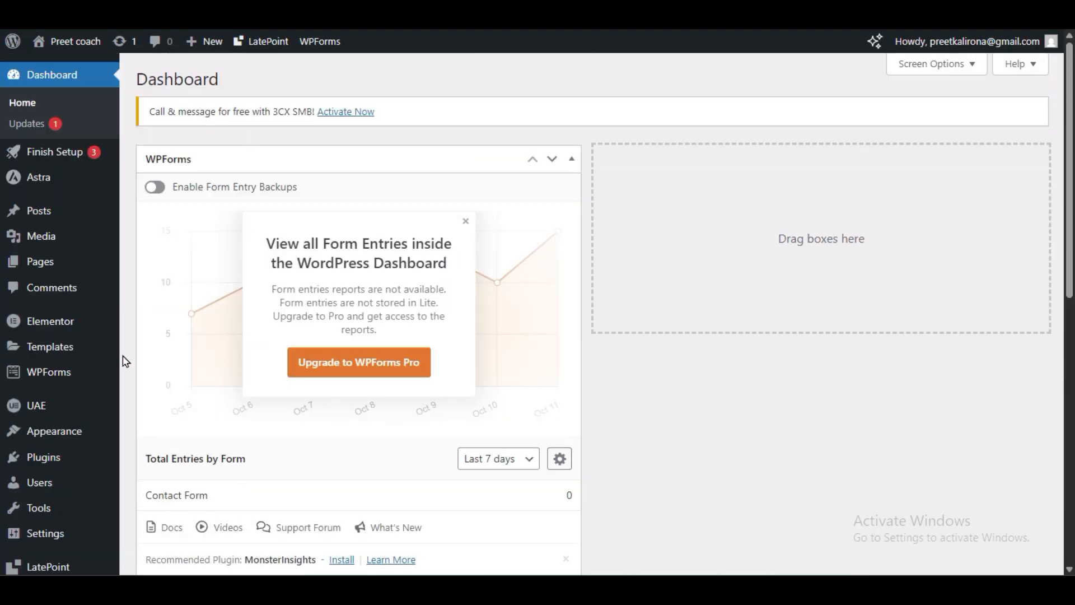
mouse_move(39, 177)
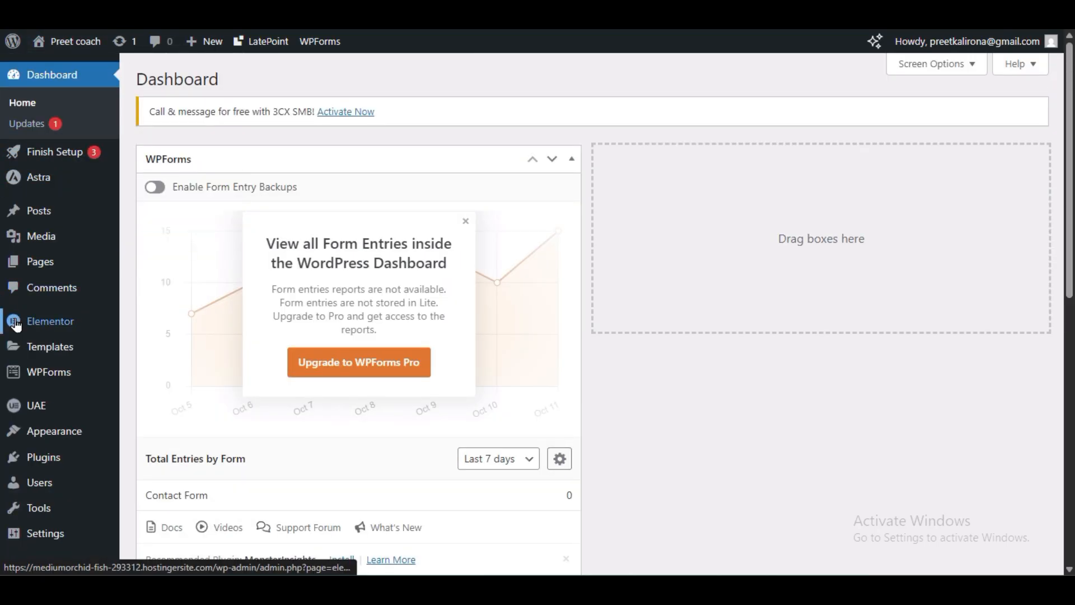
mouse_move(16, 325)
mouse_move(37, 349)
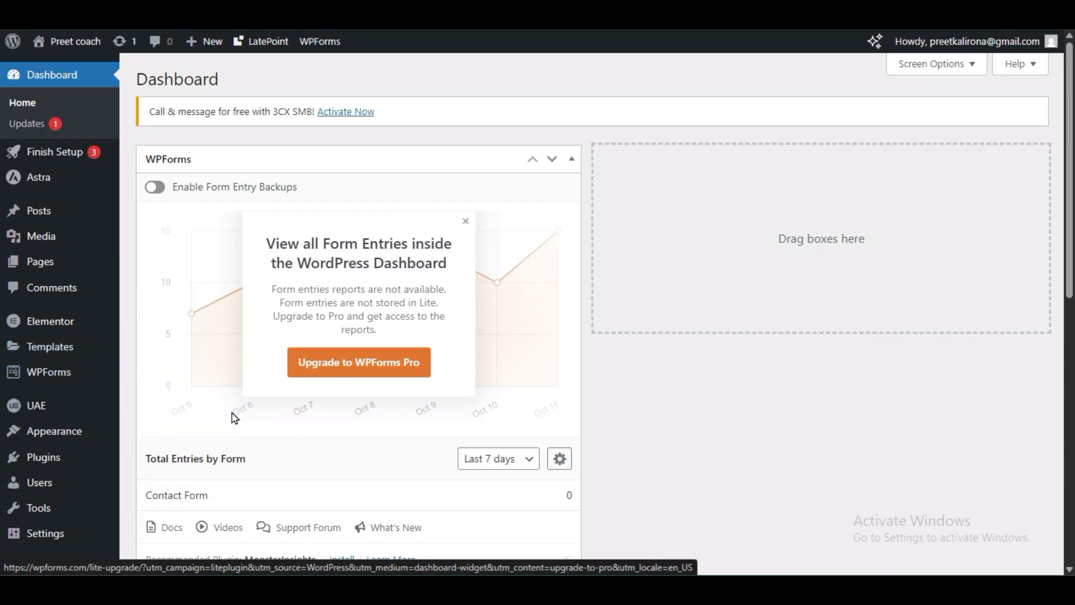
scroll(177, 378, down, 3)
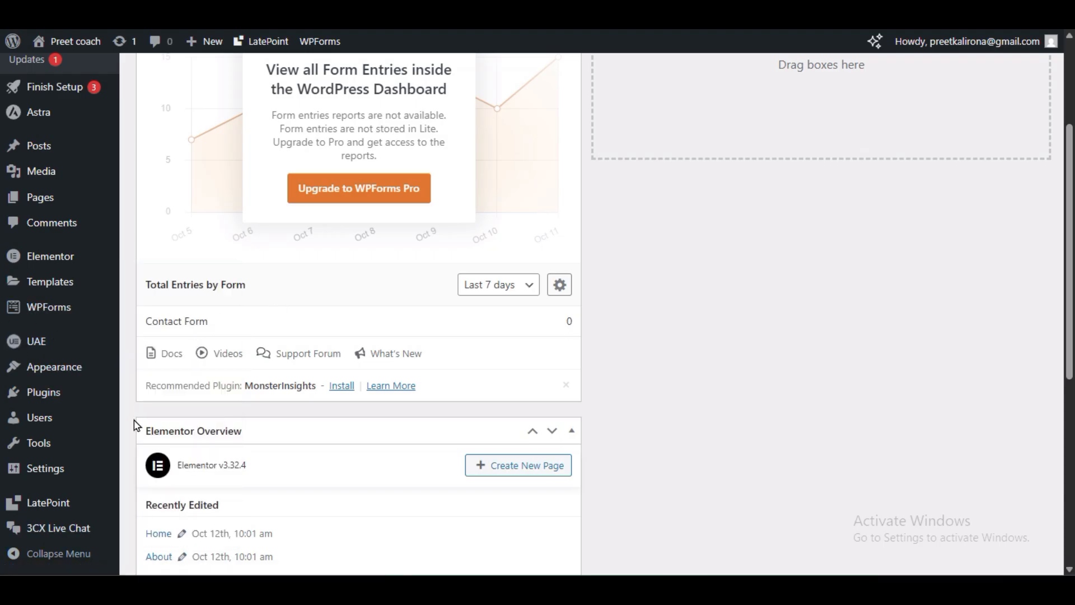
scroll(138, 423, down, 3)
click(60, 504)
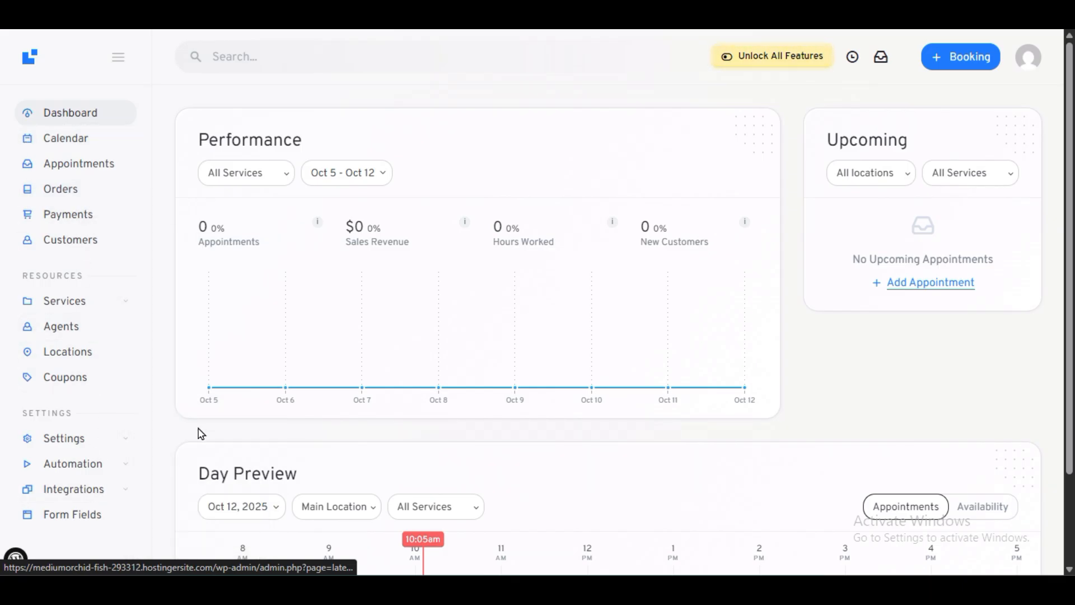
scroll(199, 432, down, 2)
scroll(202, 431, up, 2)
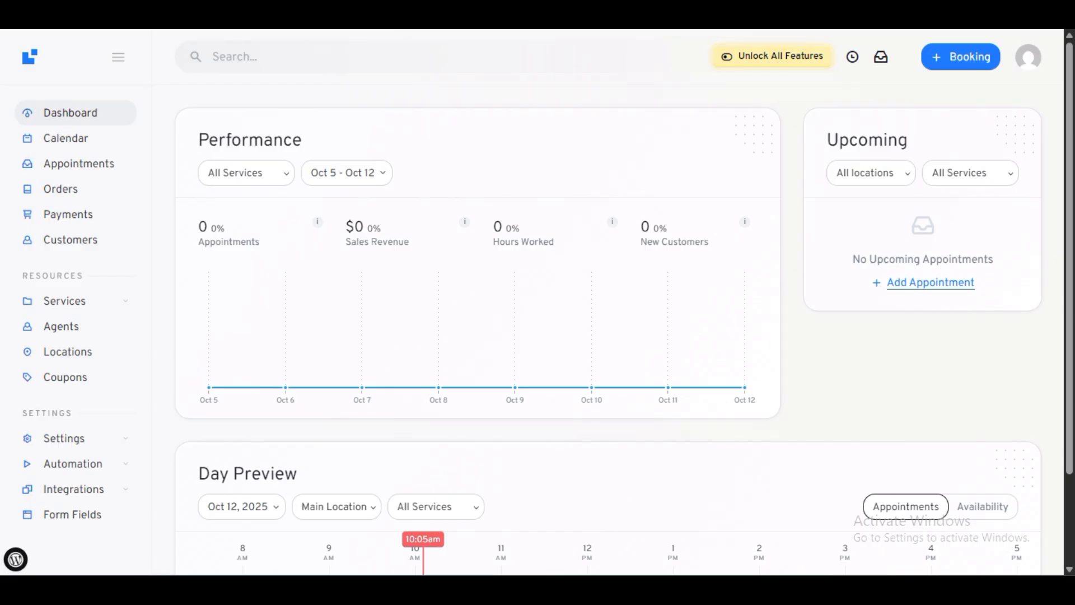
scroll(288, 355, up, 2)
scroll(287, 355, down, 5)
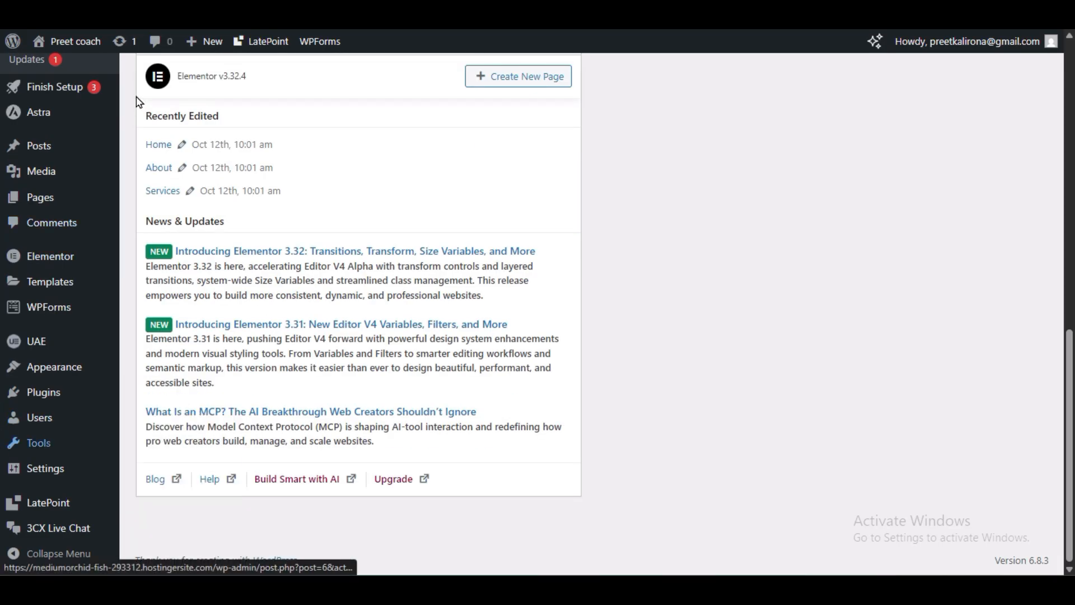
Step: Look over the 3CX Live Chat free account setup page without changing anything
click(65, 524)
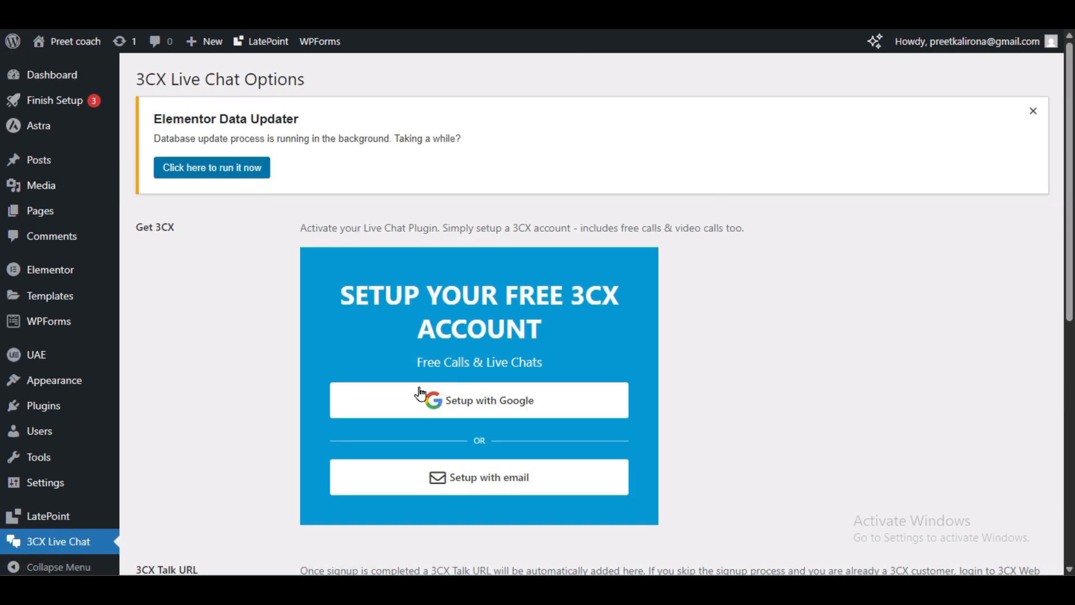
drag(341, 289, 644, 327)
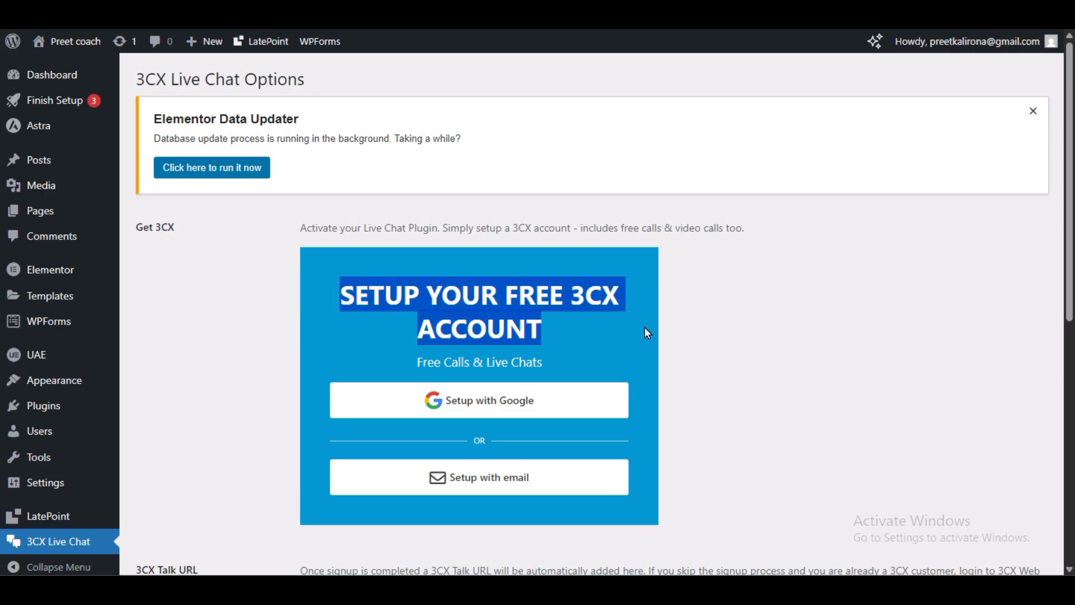
click(722, 374)
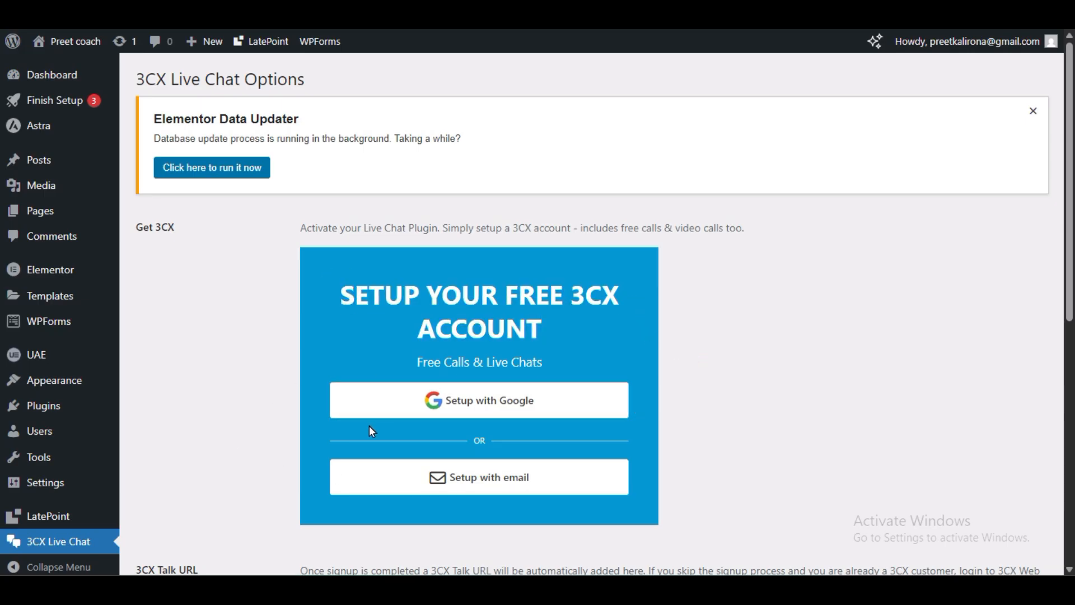
scroll(372, 432, down, 3)
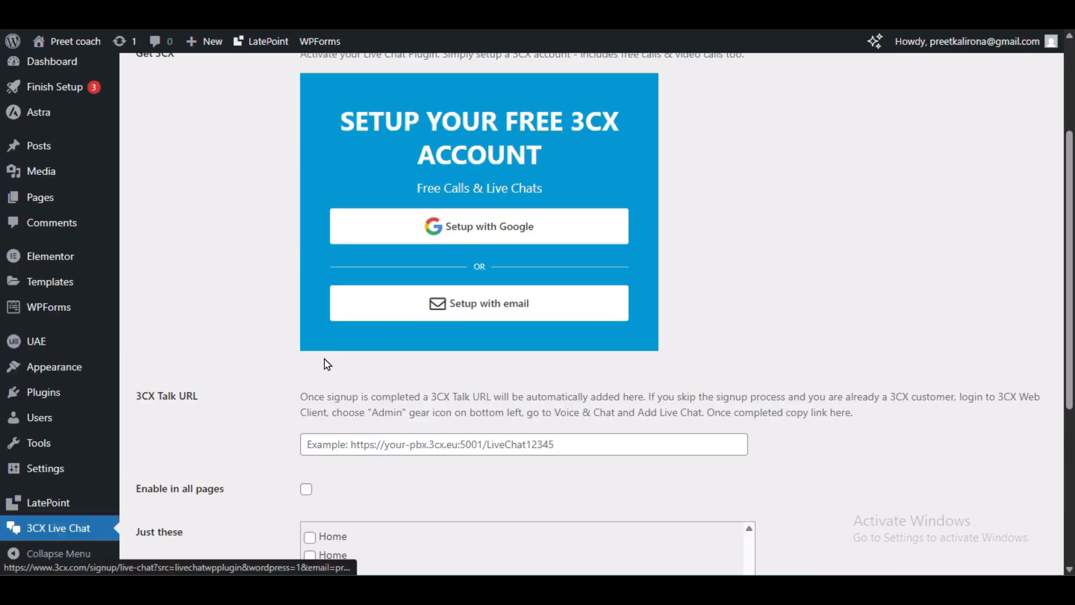
scroll(289, 386, down, 3)
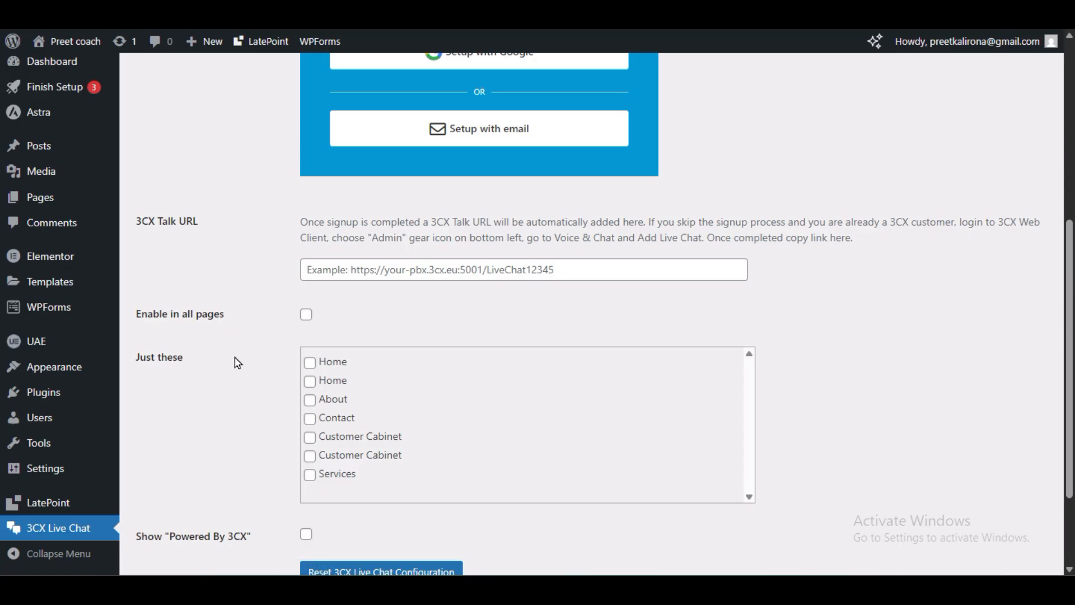
scroll(238, 368, down, 2)
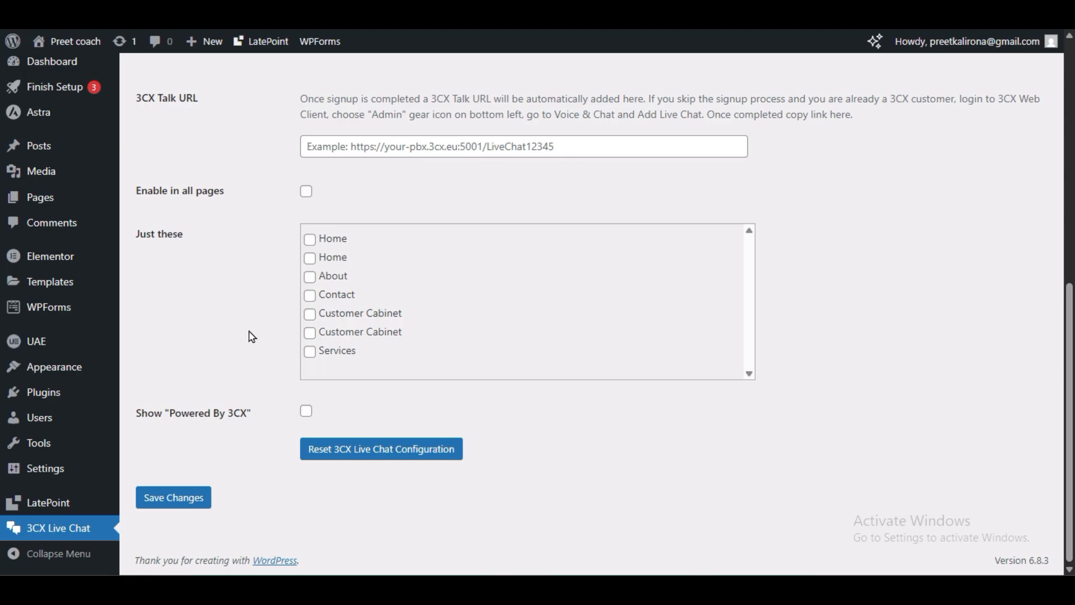
scroll(252, 337, up, 8)
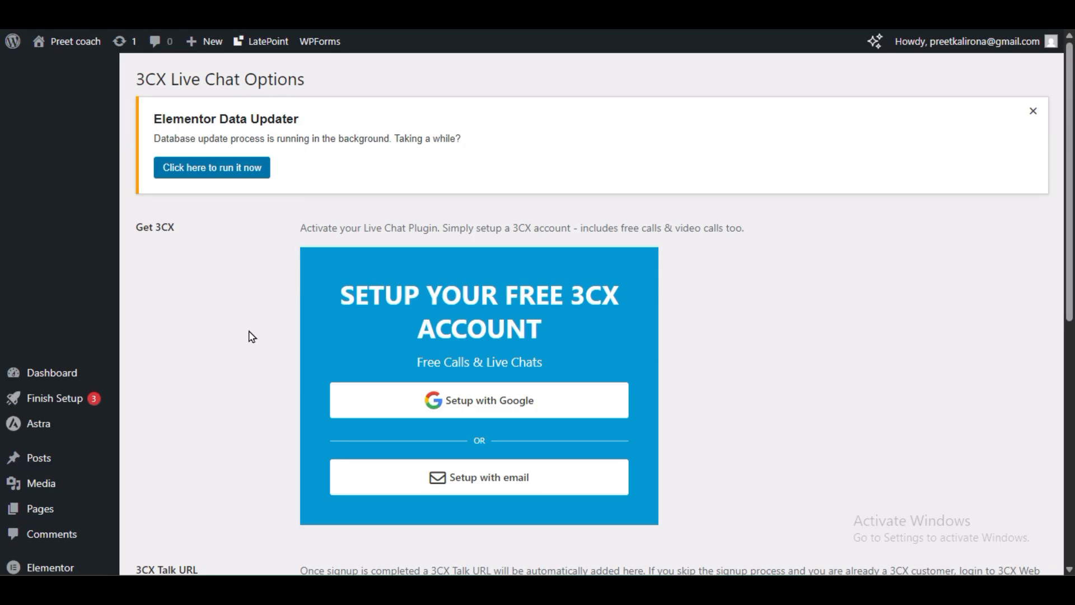
scroll(249, 336, down, 3)
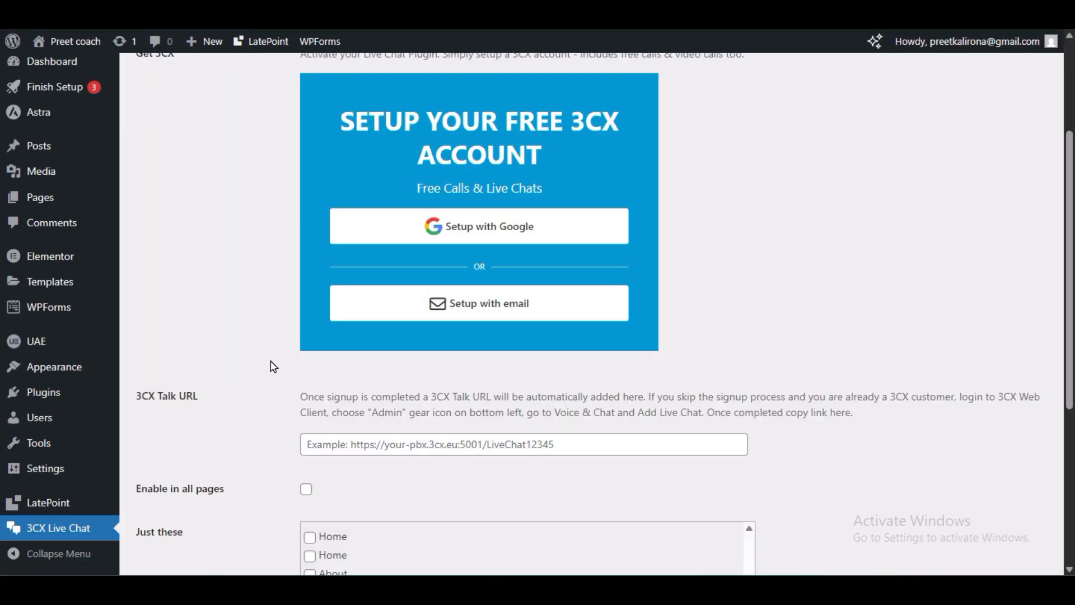
scroll(262, 435, up, 3)
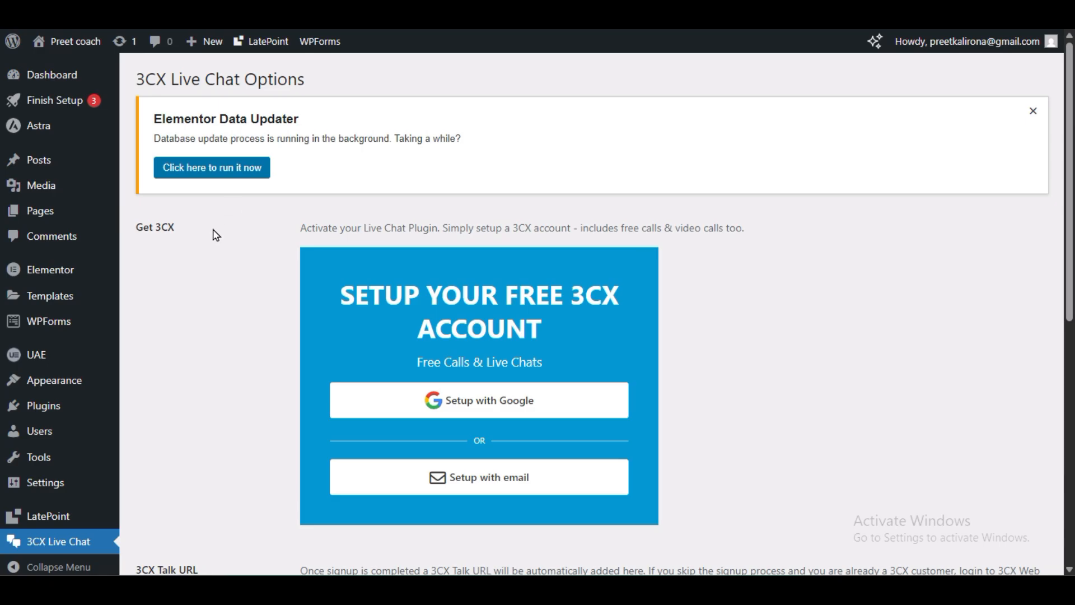
mouse_move(56, 382)
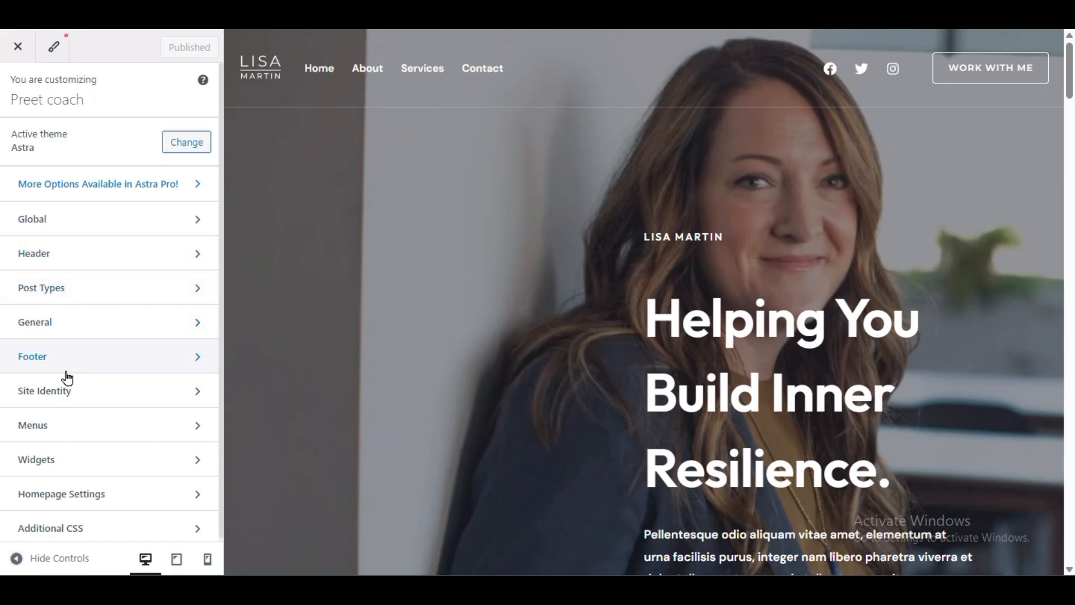
Step: Open the Customizer's Global > Typography settings
scroll(100, 370, down, 1)
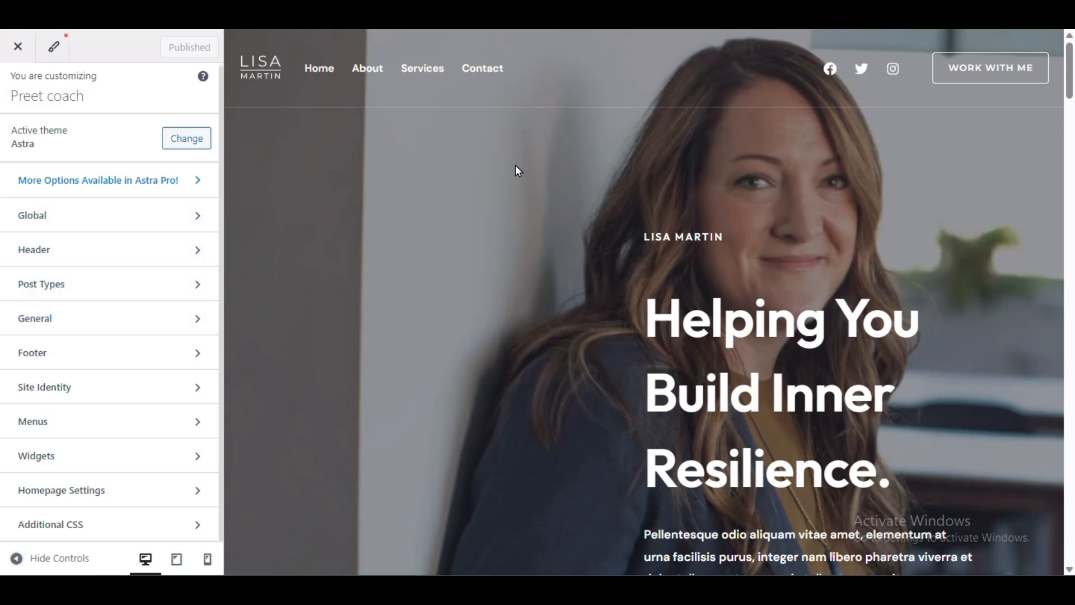
scroll(685, 323, down, 9)
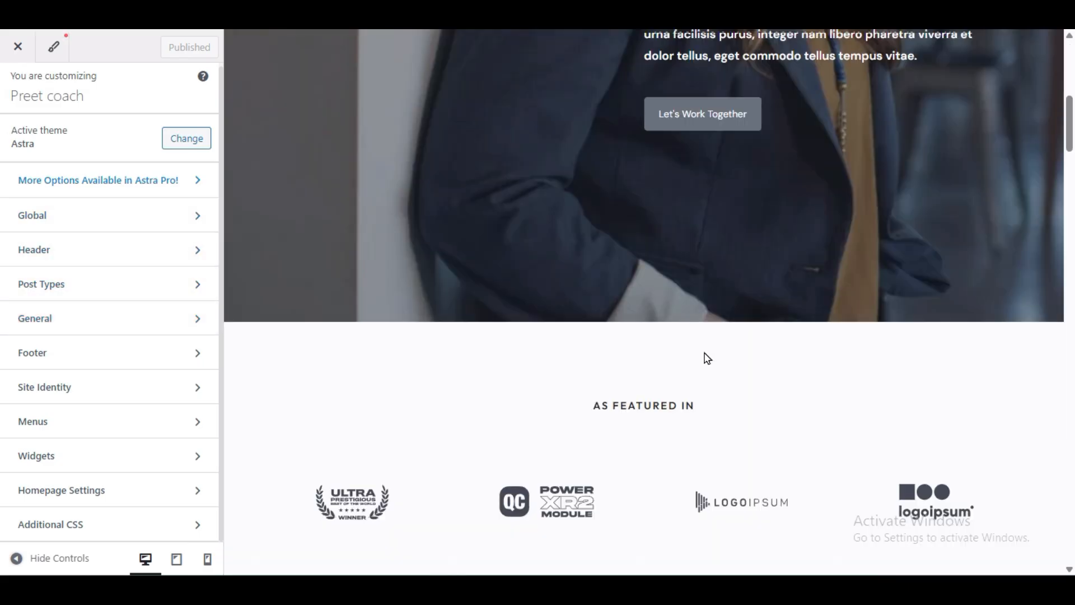
scroll(707, 359, down, 6)
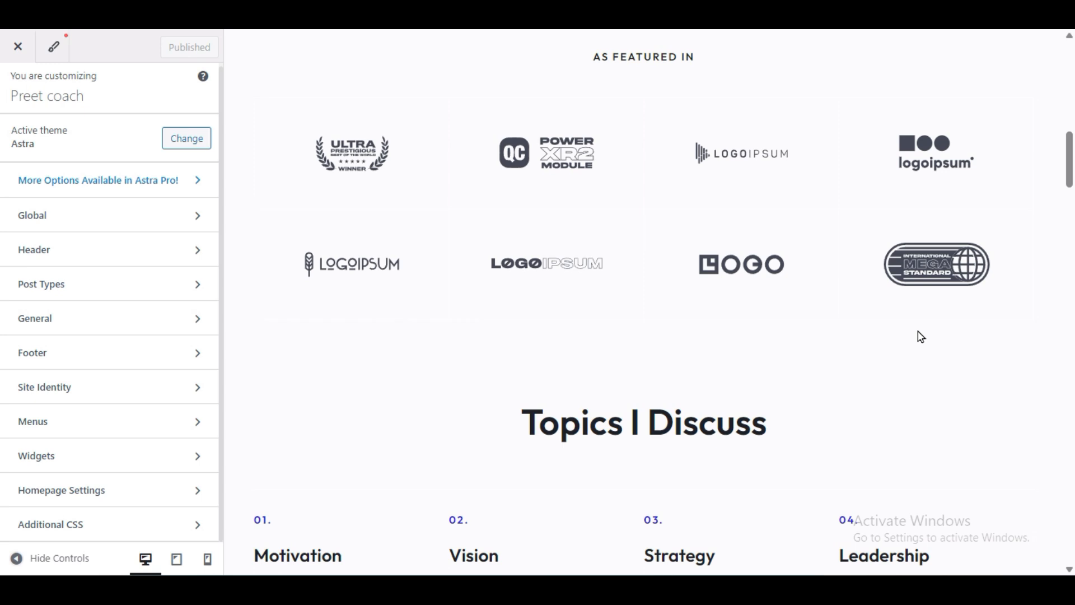
scroll(918, 331, up, 15)
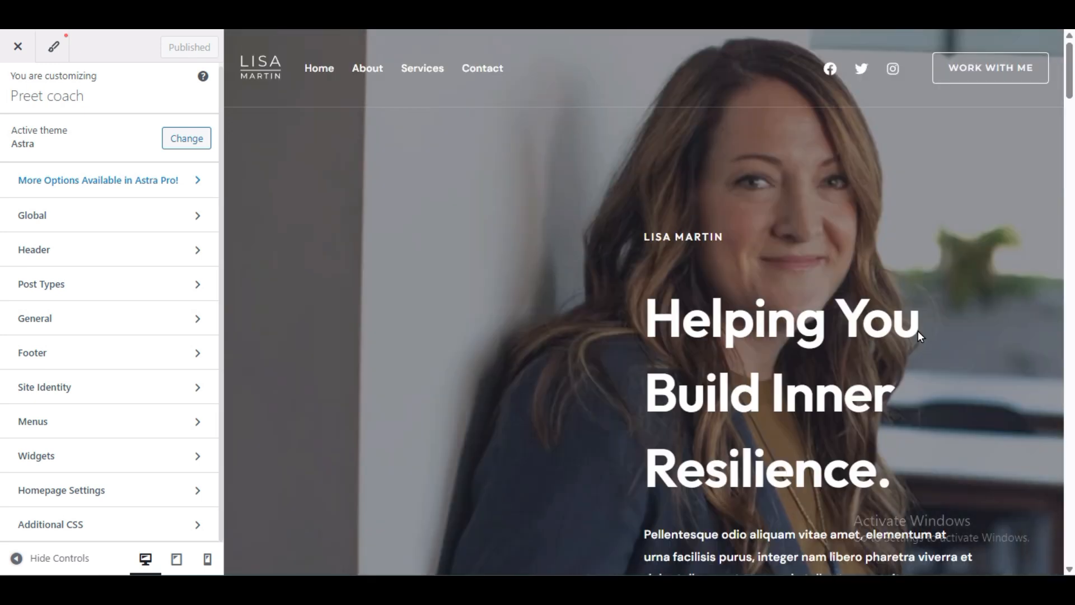
click(91, 217)
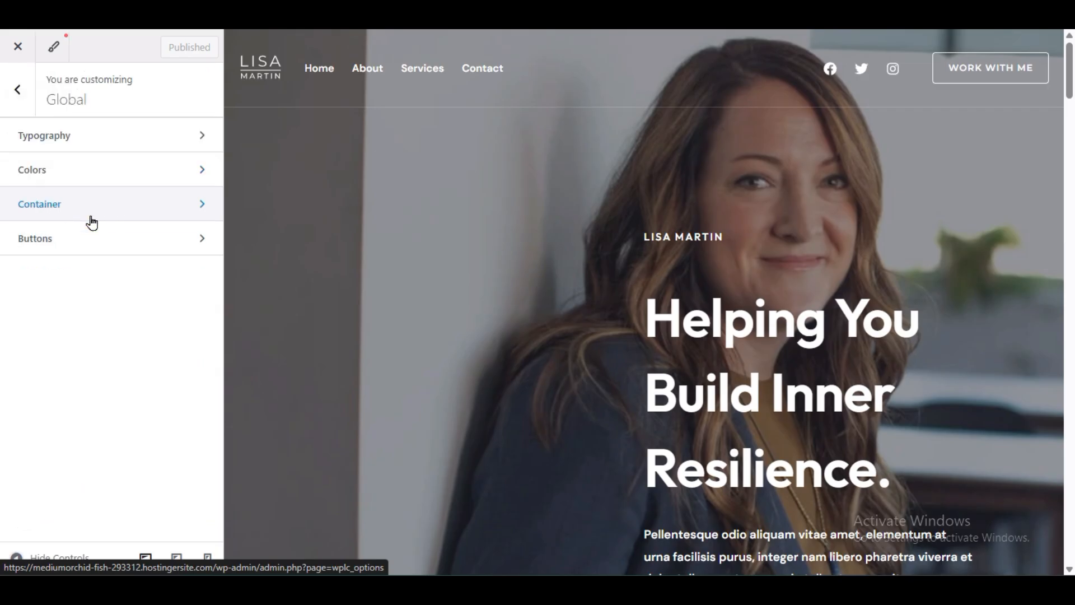
click(83, 139)
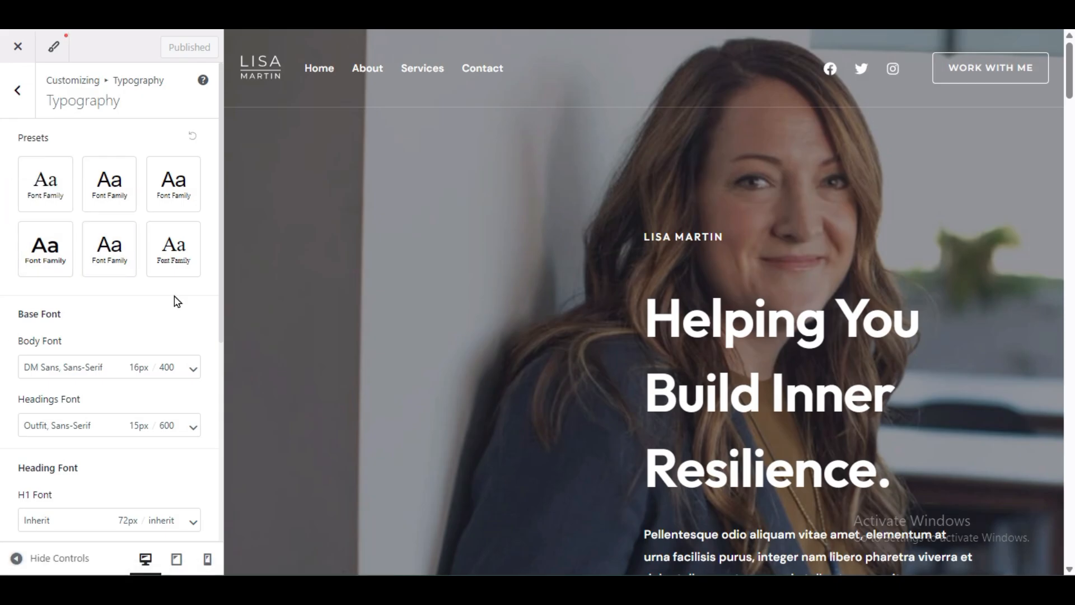
Step: Browse the Headings Font family list and close it, keeping Outfit
scroll(126, 283, down, 3)
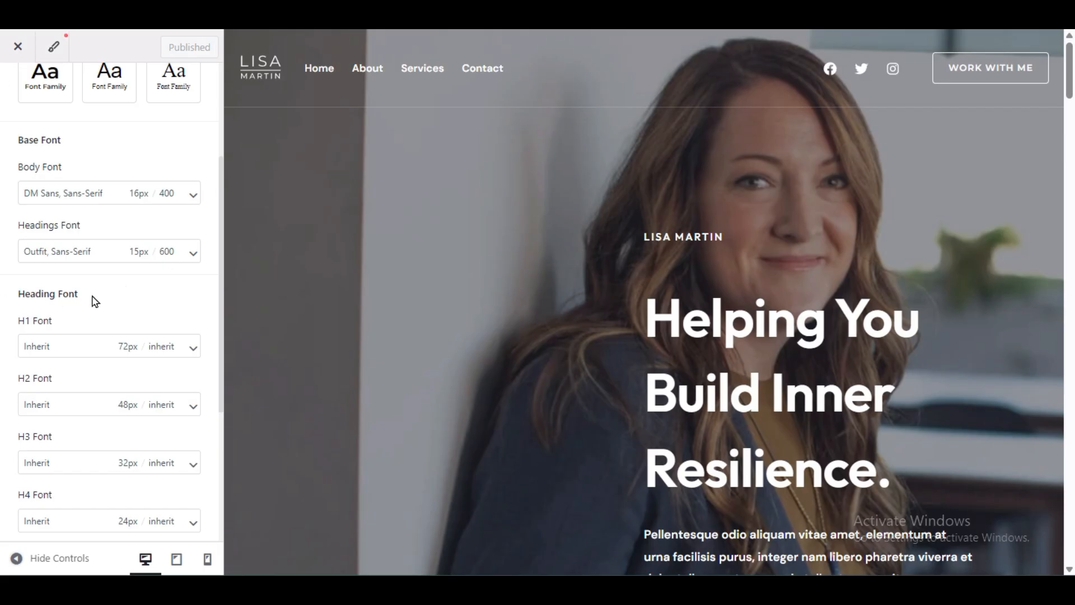
scroll(26, 182, up, 3)
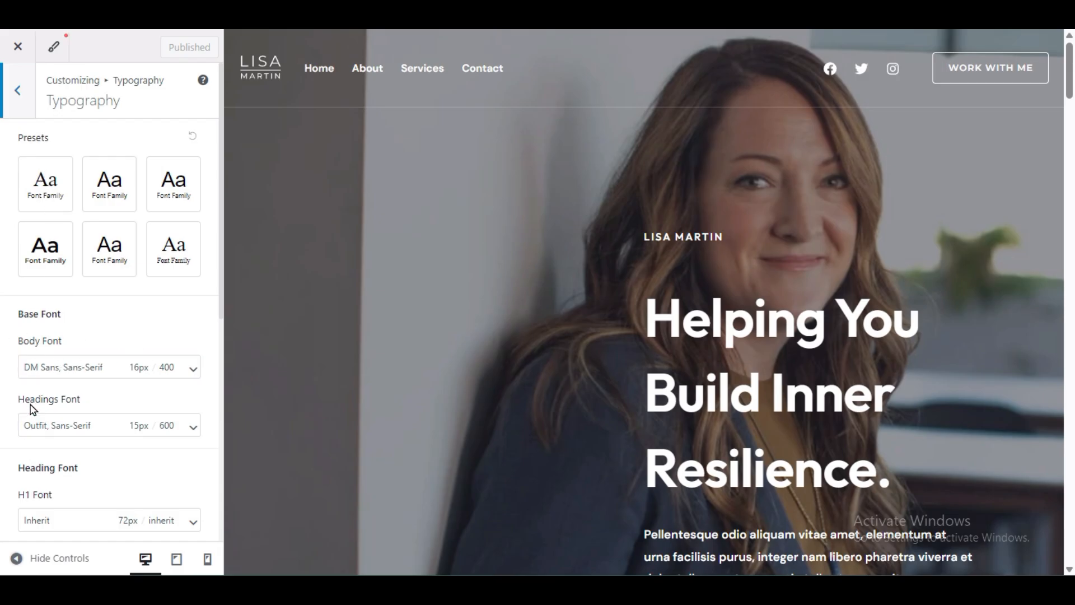
click(47, 431)
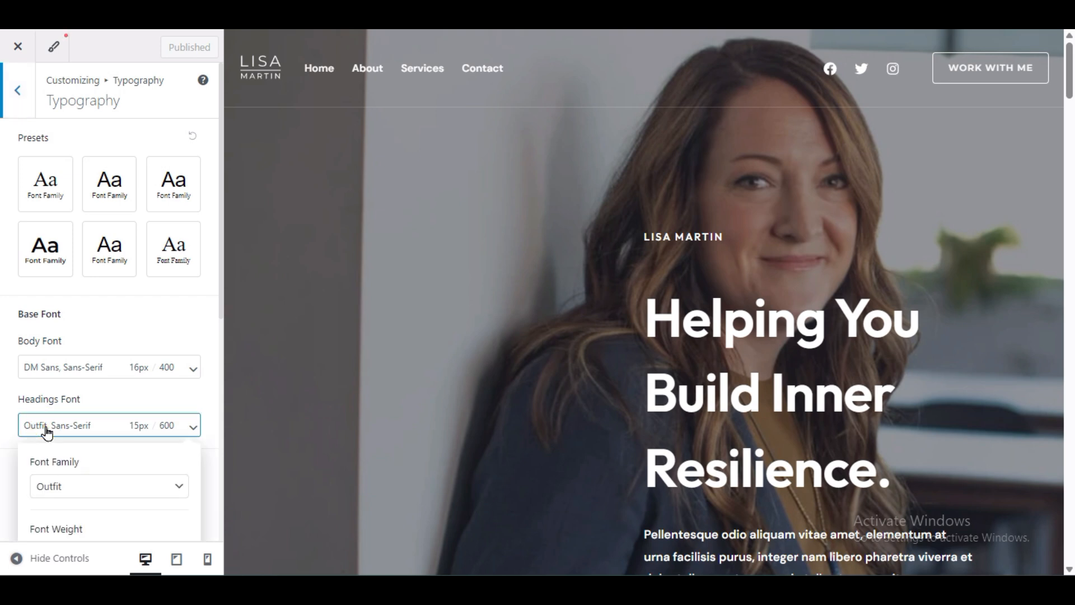
scroll(93, 458, down, 3)
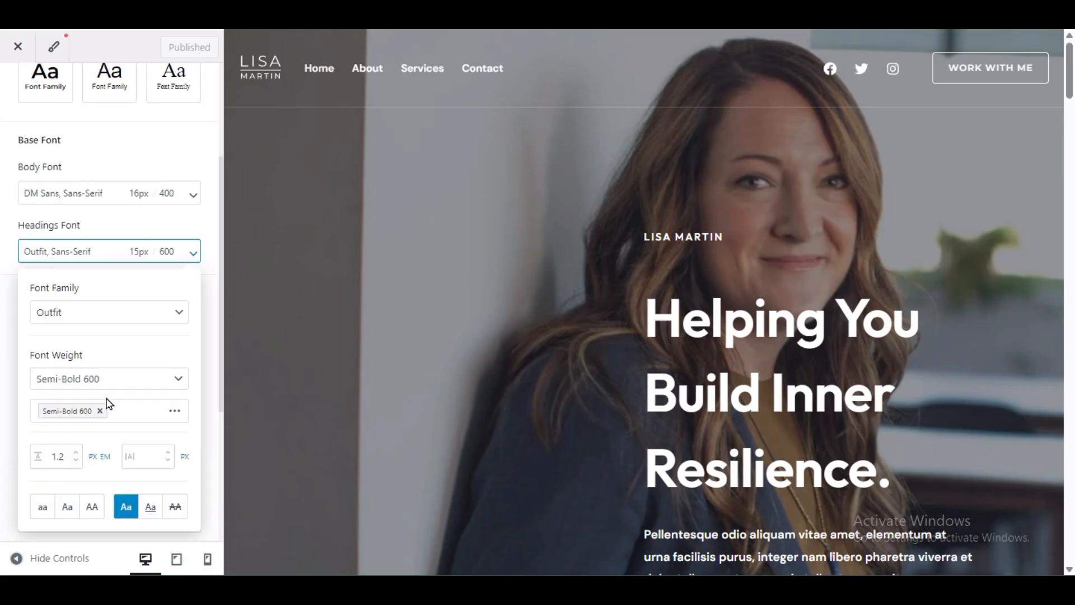
click(90, 320)
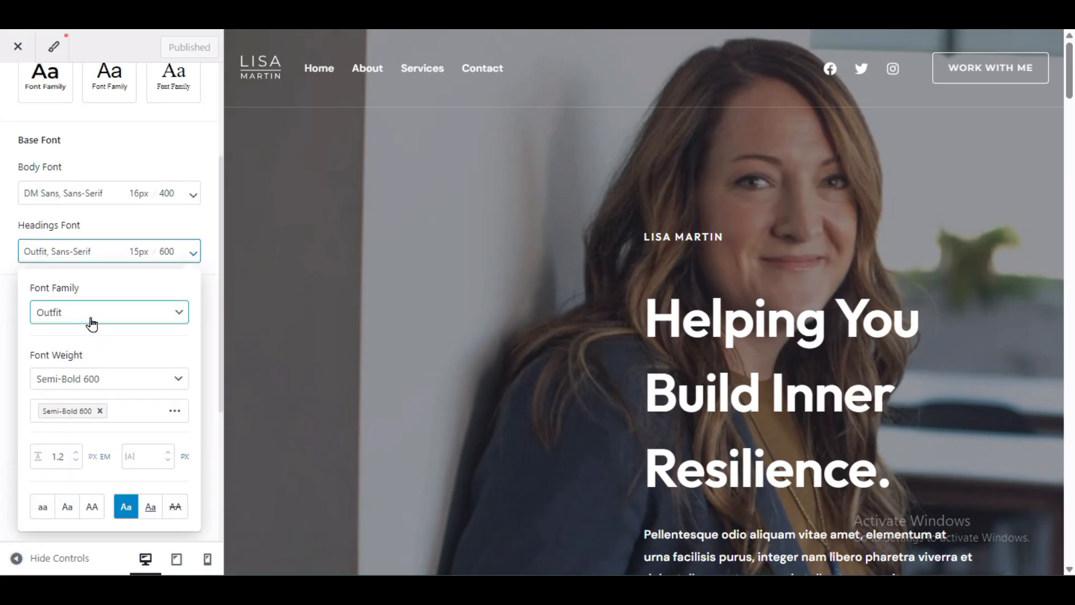
click(90, 323)
scroll(122, 420, down, 5)
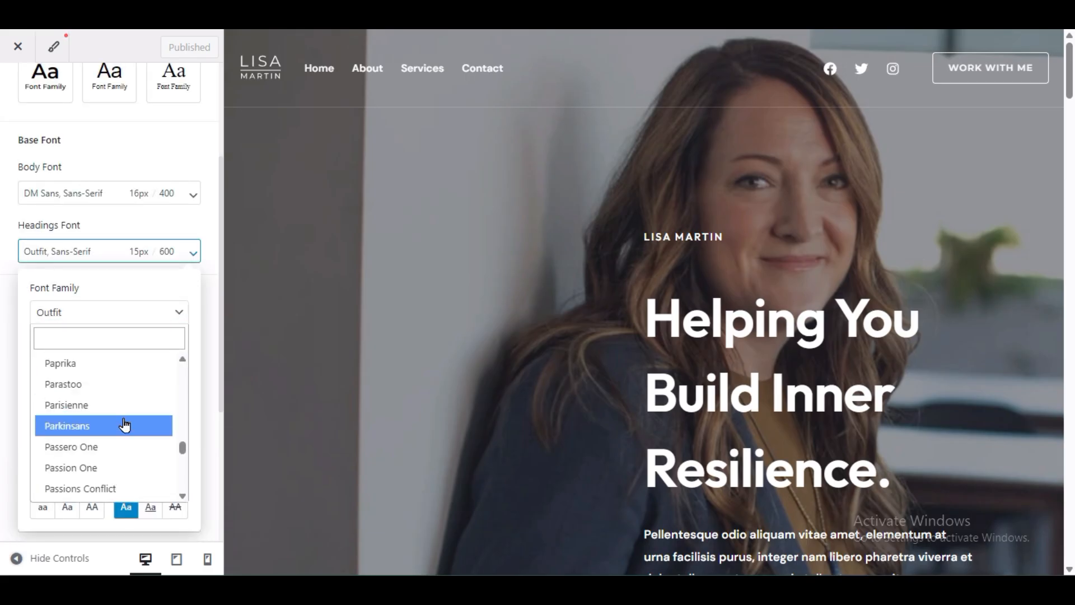
scroll(125, 436, down, 15)
scroll(128, 443, up, 12)
scroll(128, 444, up, 20)
scroll(128, 443, up, 15)
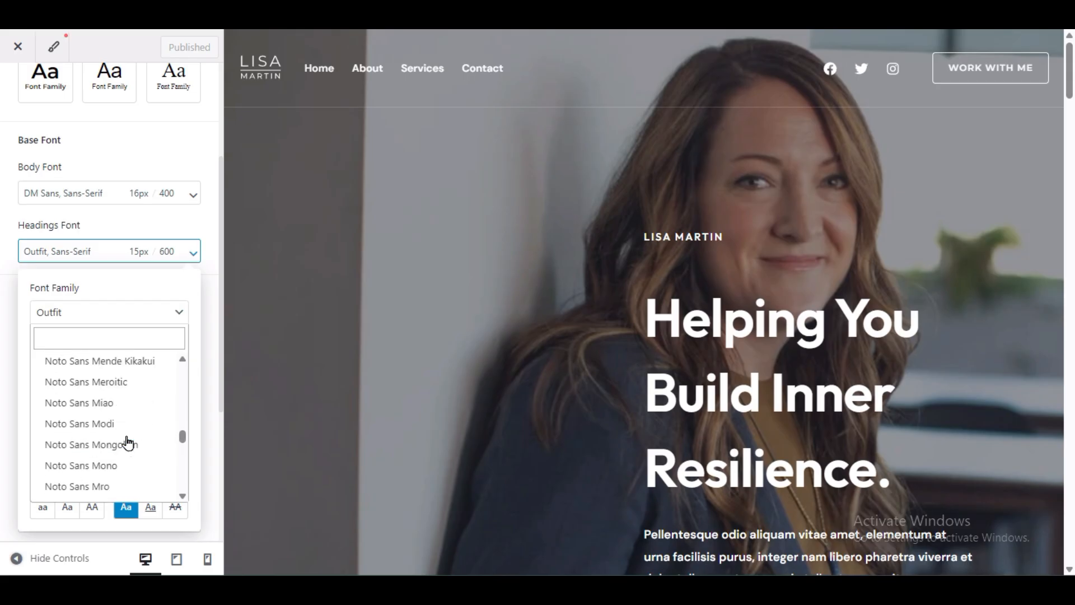
click(138, 284)
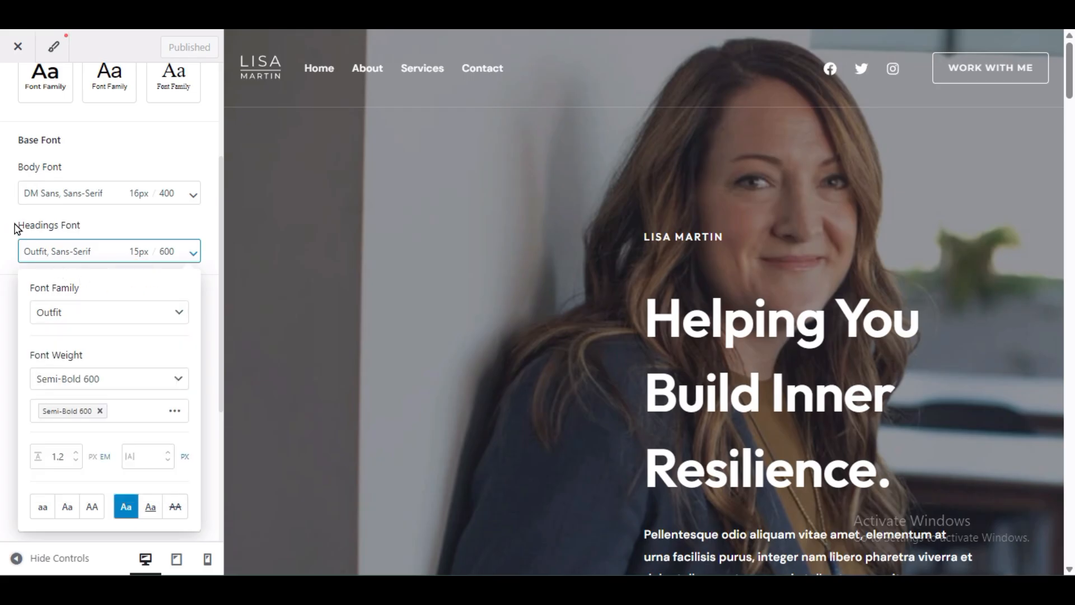
drag(24, 230, 98, 239)
click(88, 231)
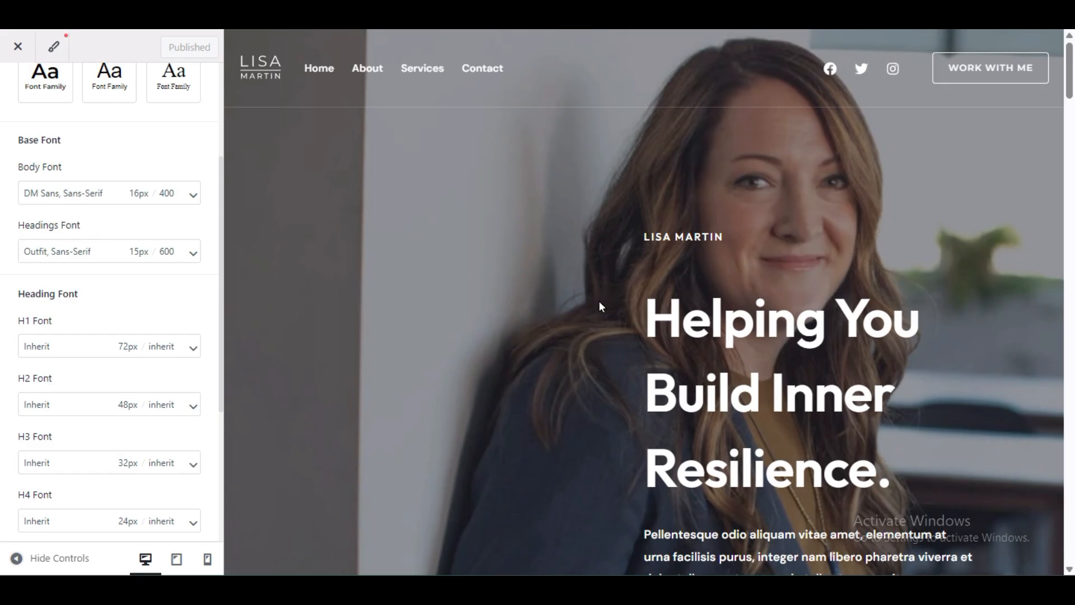
Step: Highlight the hero heading and paragraph in the preview to compare heading and body text
scroll(588, 229, down, 3)
drag(905, 398, 600, 380)
click(435, 361)
triple_click(752, 385)
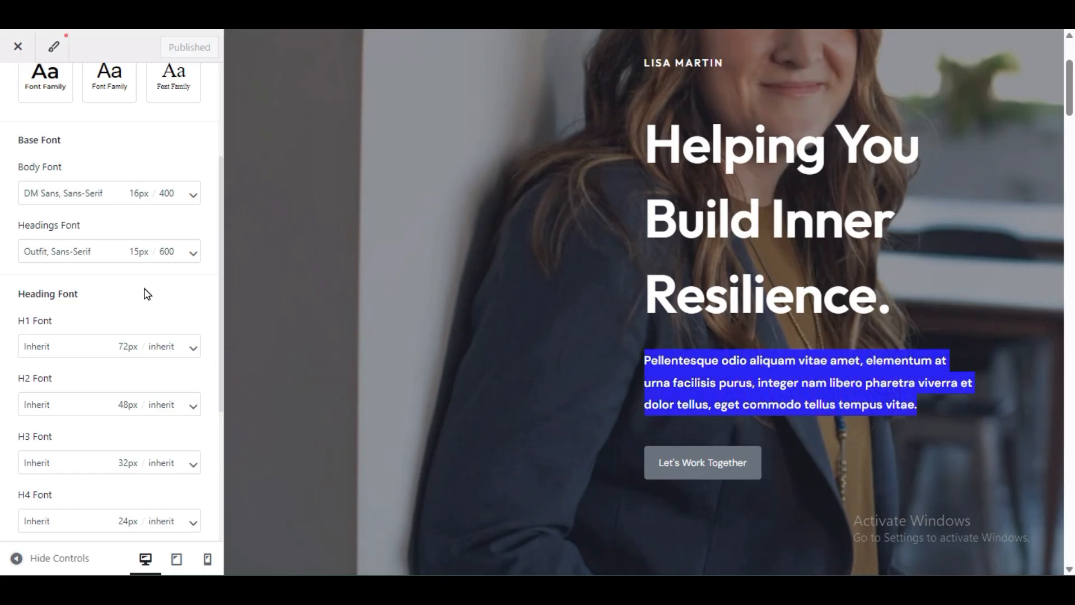
triple_click(752, 268)
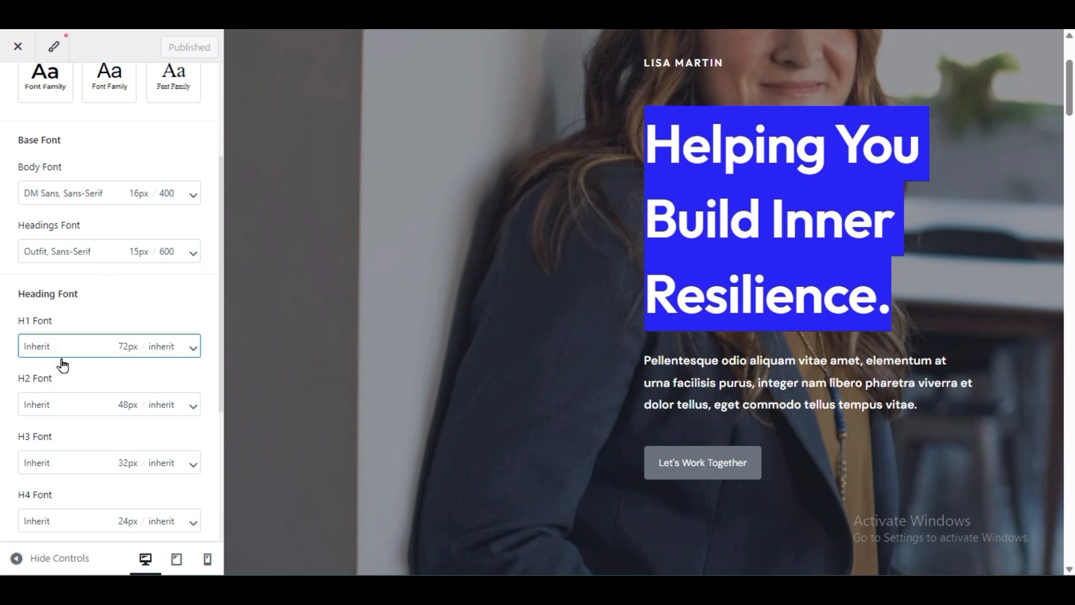
Step: Turn on Underline Content Links and return to the Global settings list
scroll(106, 415, down, 3)
scroll(116, 429, down, 1)
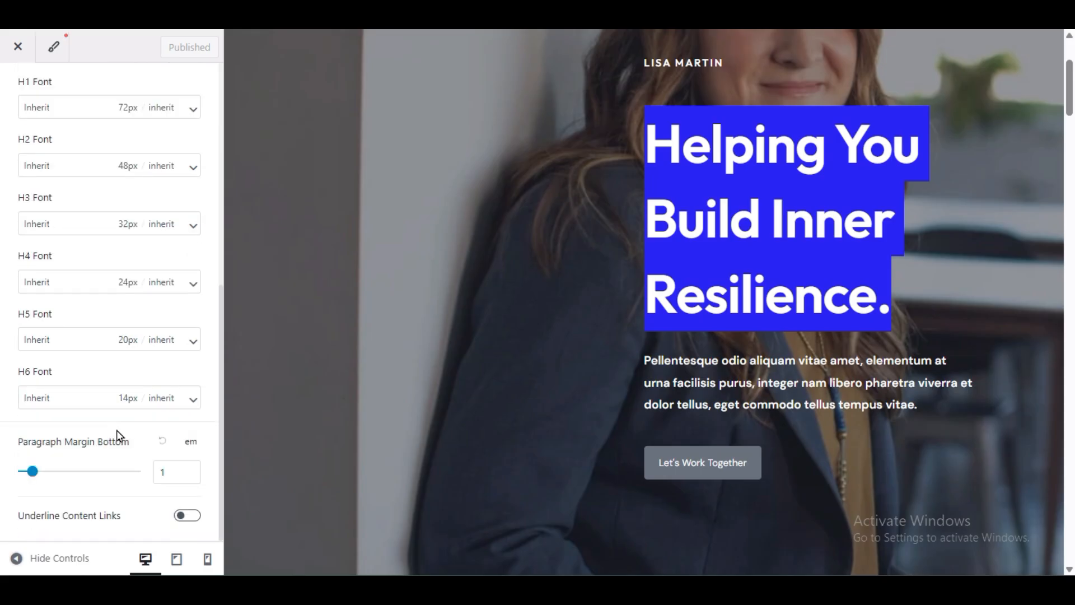
scroll(122, 434, up, 3)
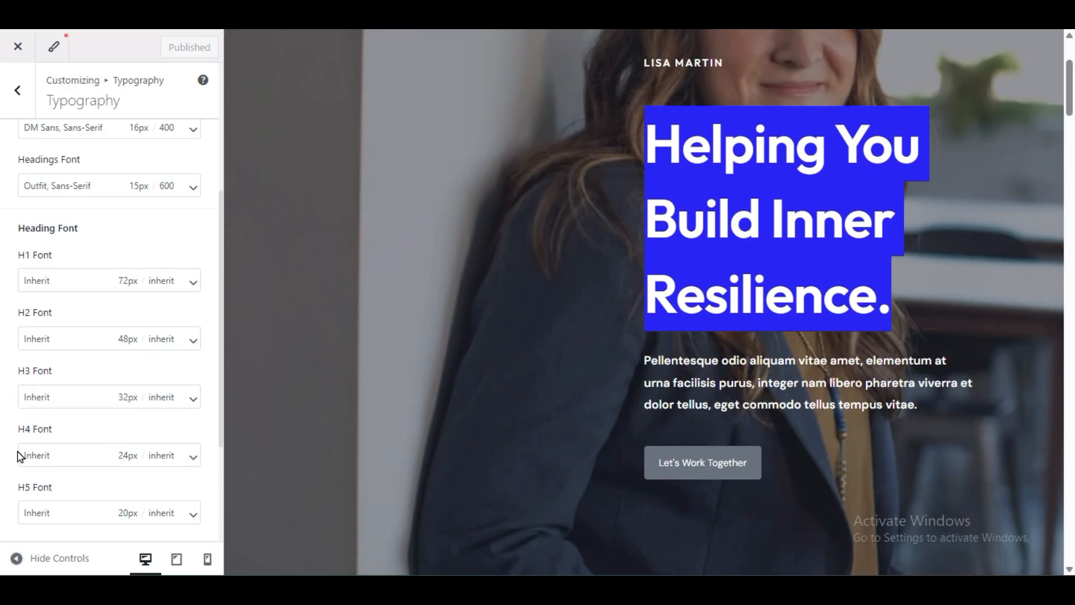
scroll(25, 461, down, 3)
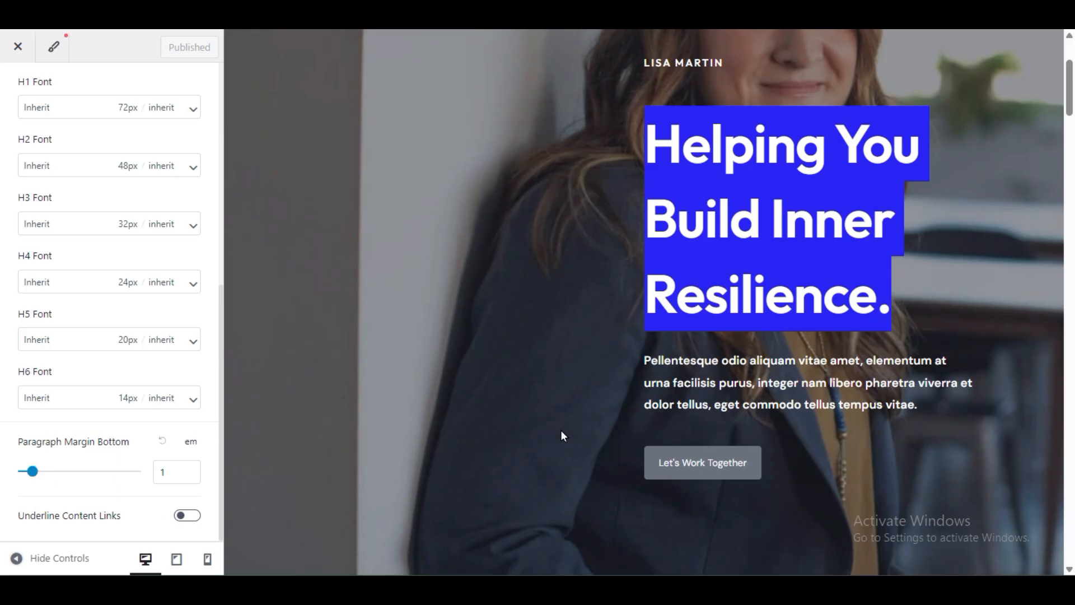
scroll(561, 431, down, 15)
scroll(560, 433, up, 5)
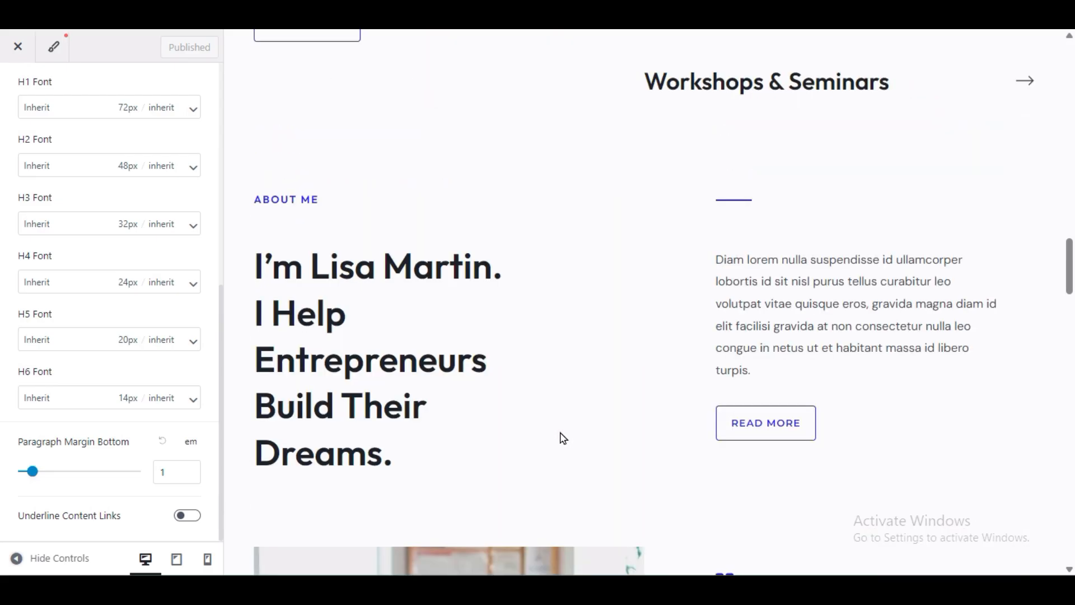
drag(895, 325, 810, 318)
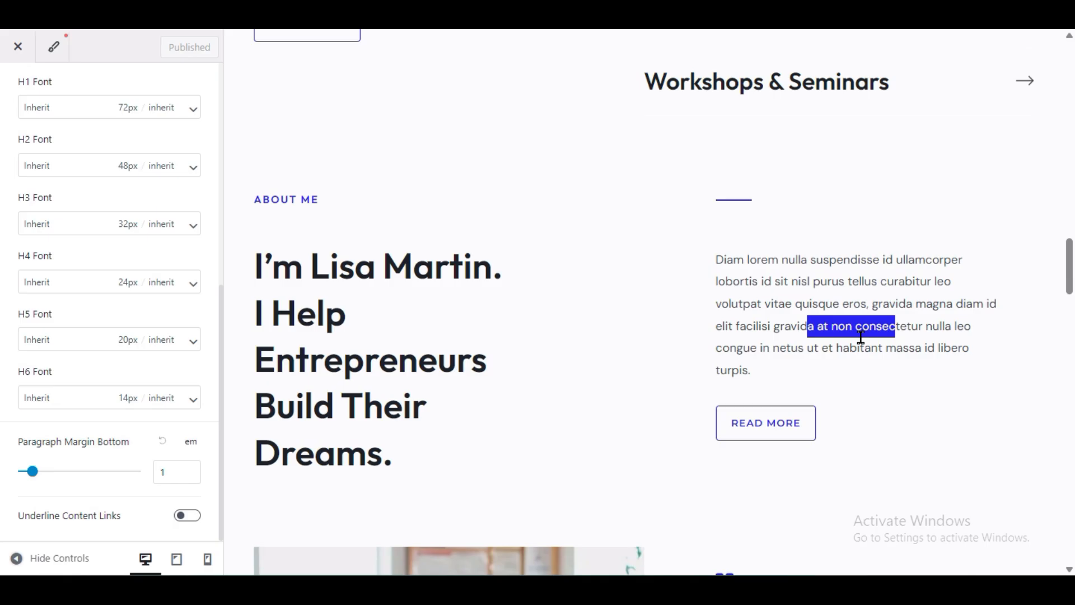
click(186, 518)
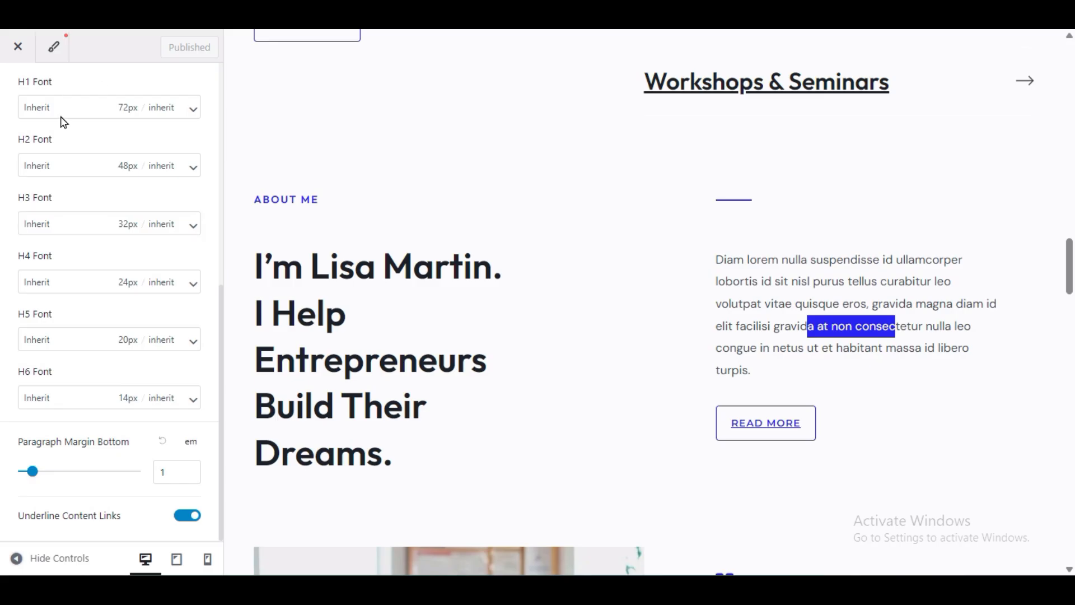
scroll(68, 137, up, 6)
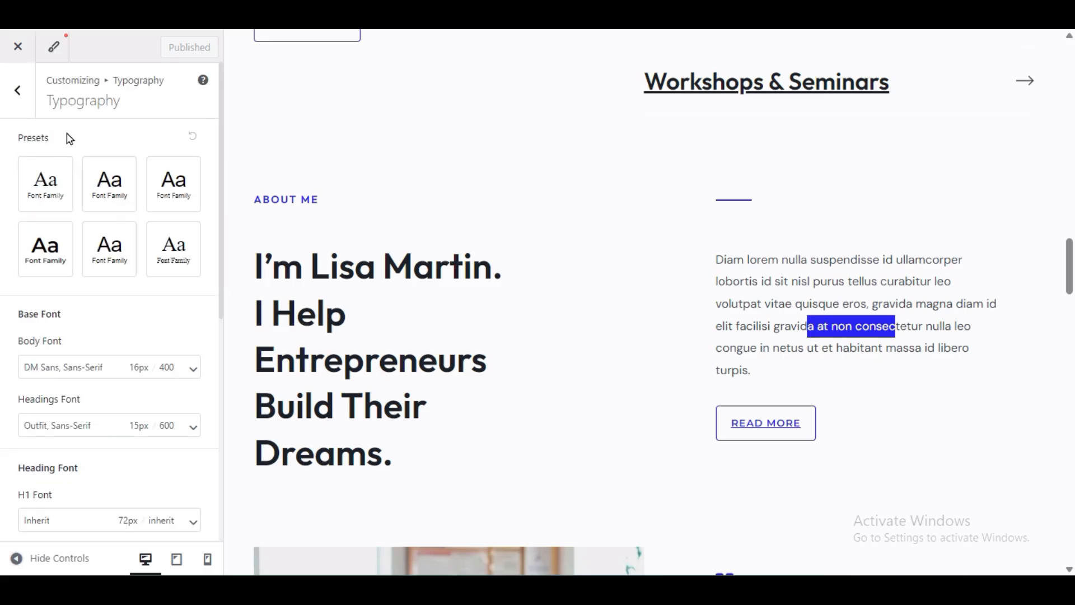
click(18, 90)
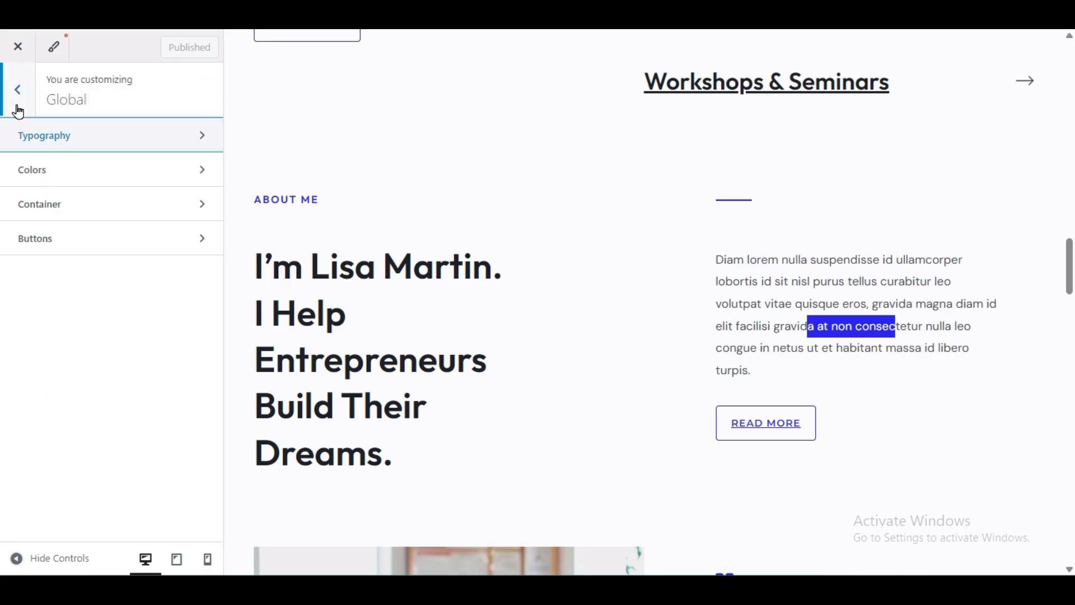
Step: Look over the global colour palette, leaving it unchanged, then reach the Container settings
click(43, 184)
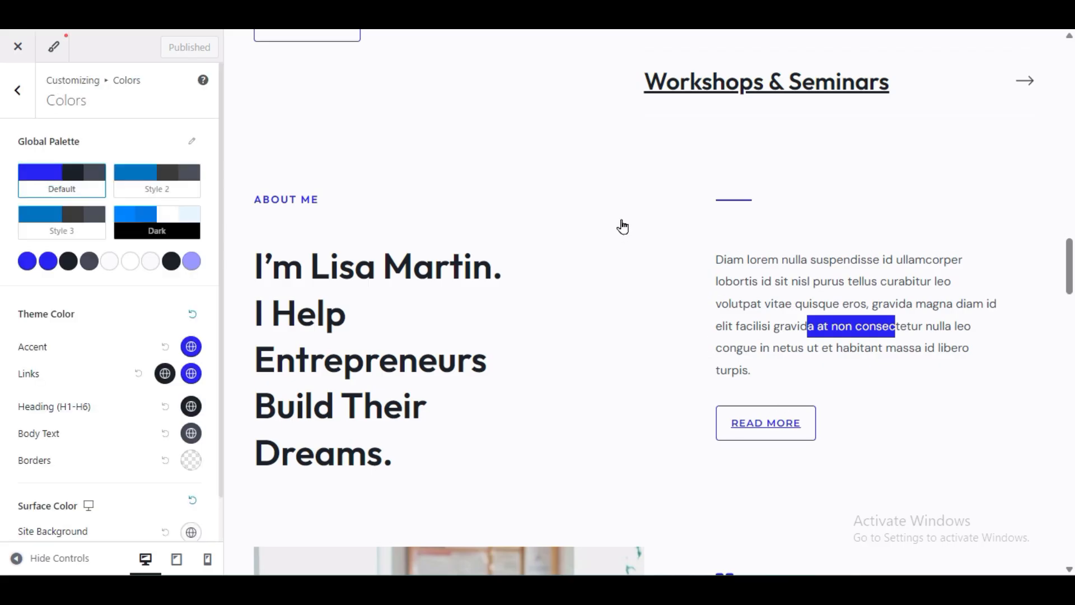
key(Home)
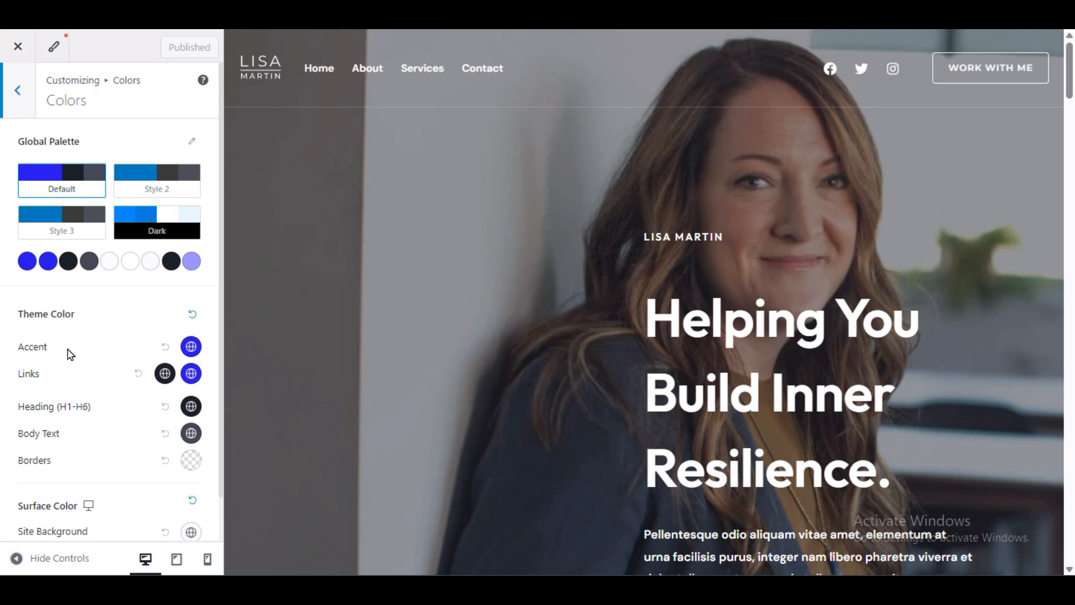
click(192, 352)
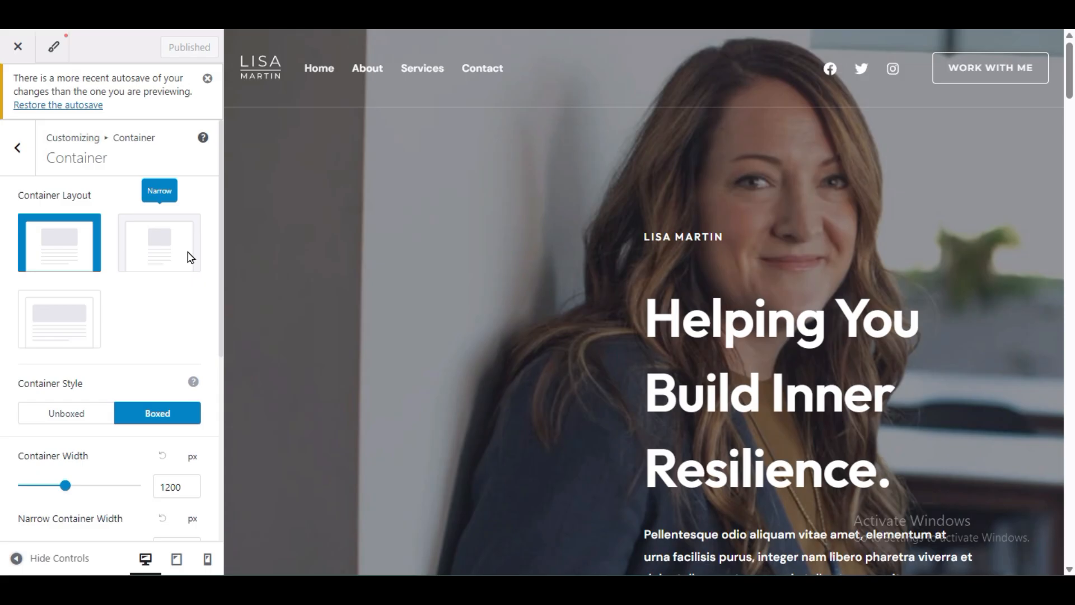
Step: Try the container layout options in the full-width preview, settling on Normal
click(164, 246)
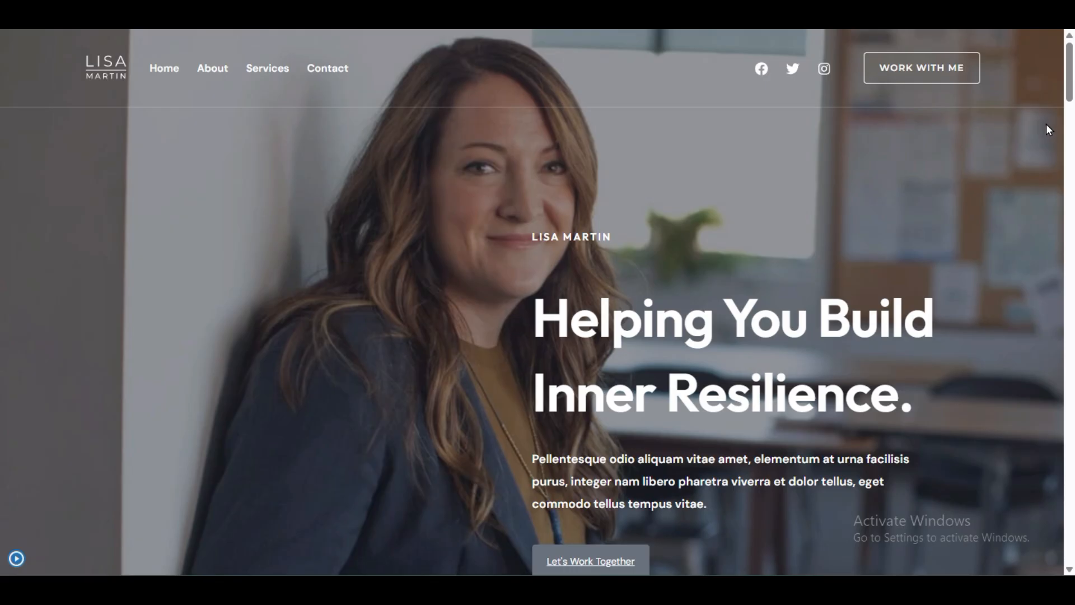
scroll(118, 254, down, 20)
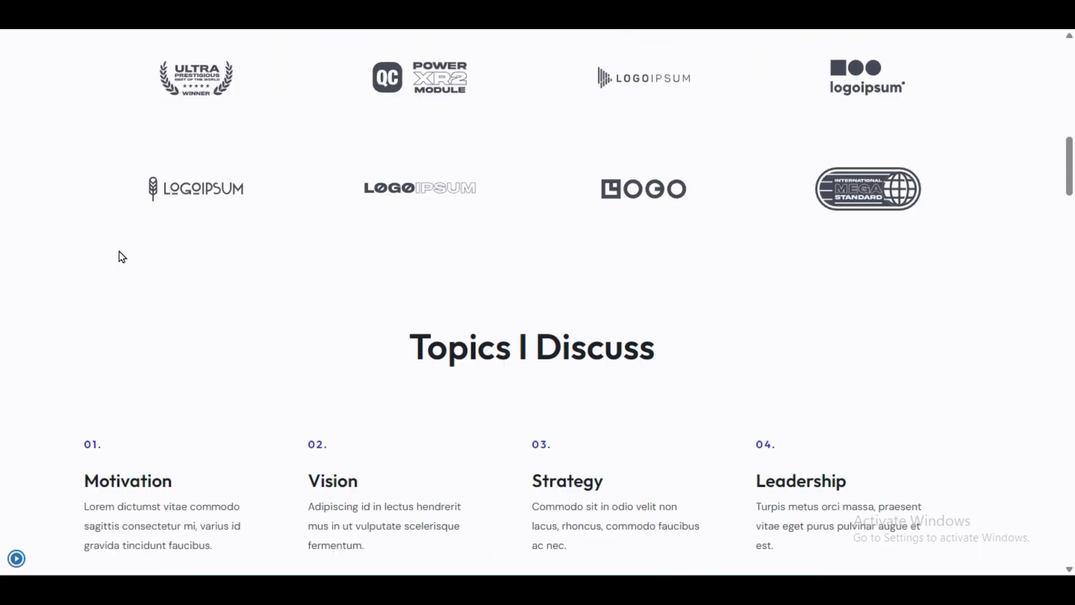
click(16, 558)
click(74, 202)
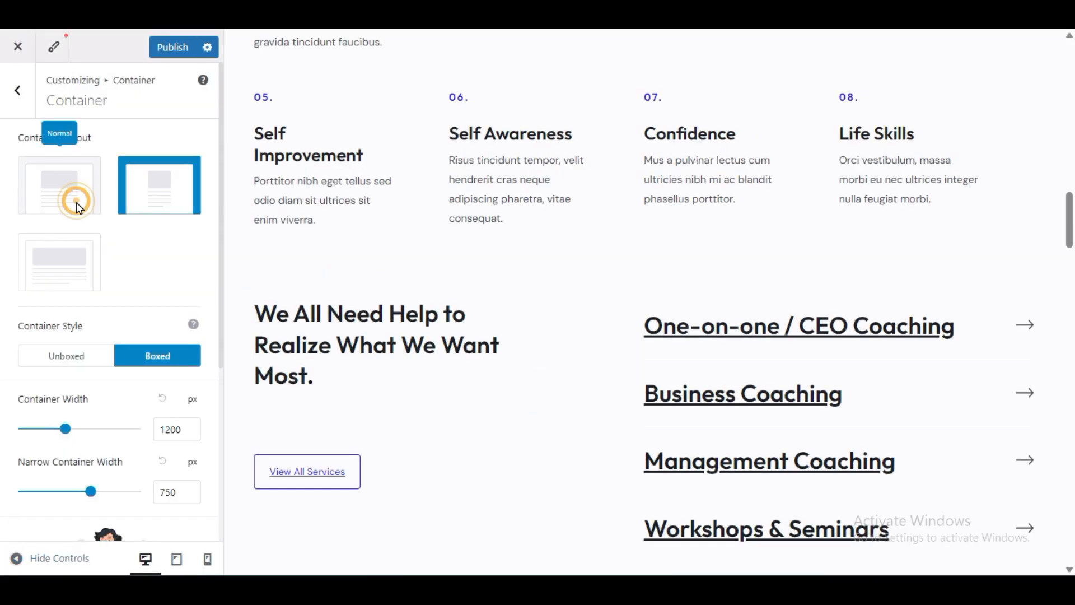
click(82, 276)
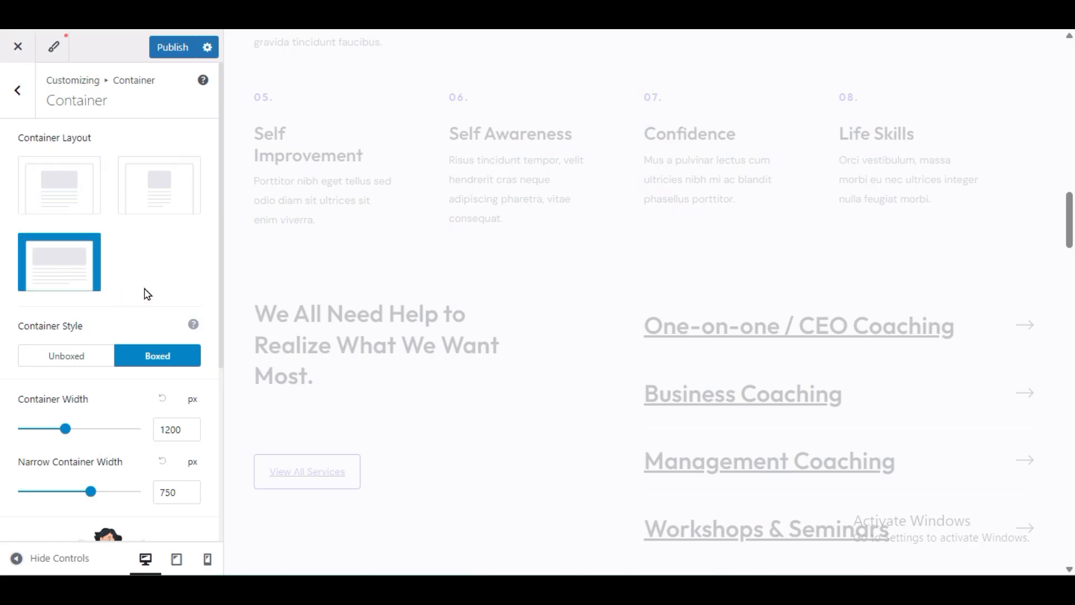
click(3, 557)
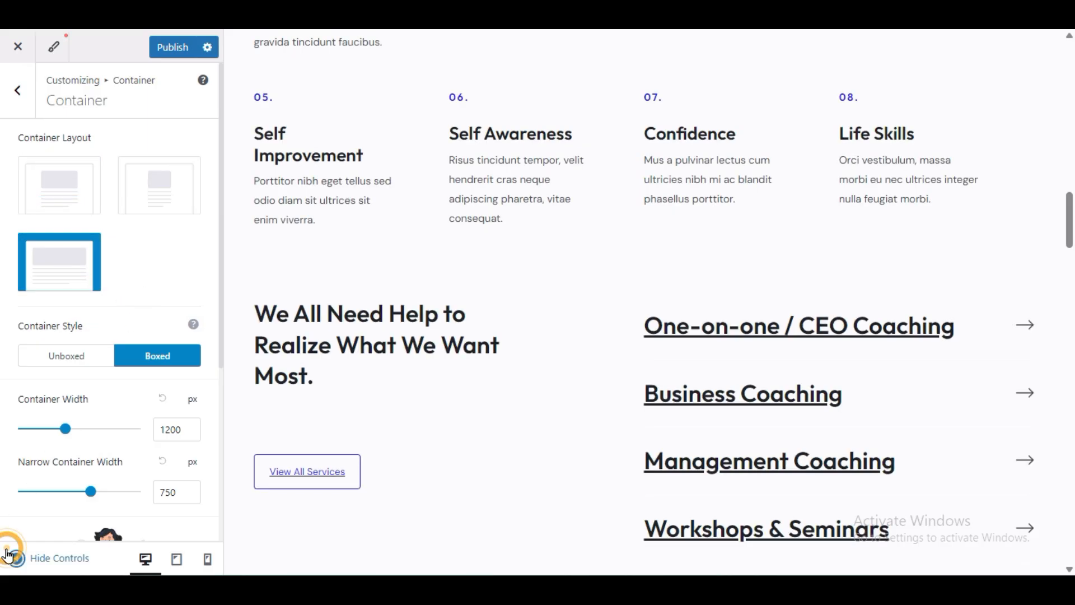
scroll(182, 283, up, 20)
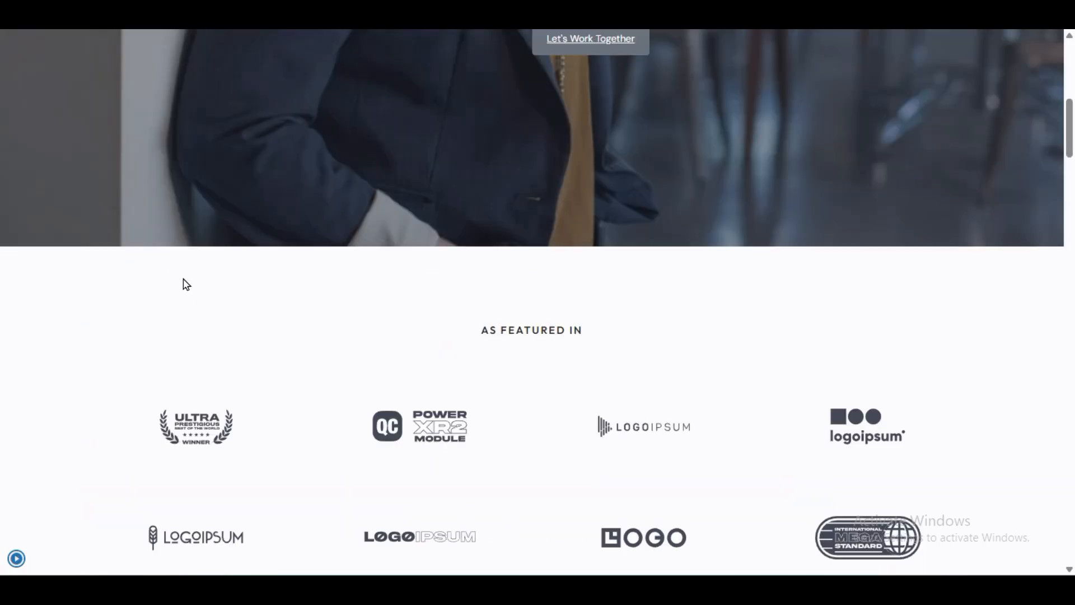
scroll(139, 332, down, 20)
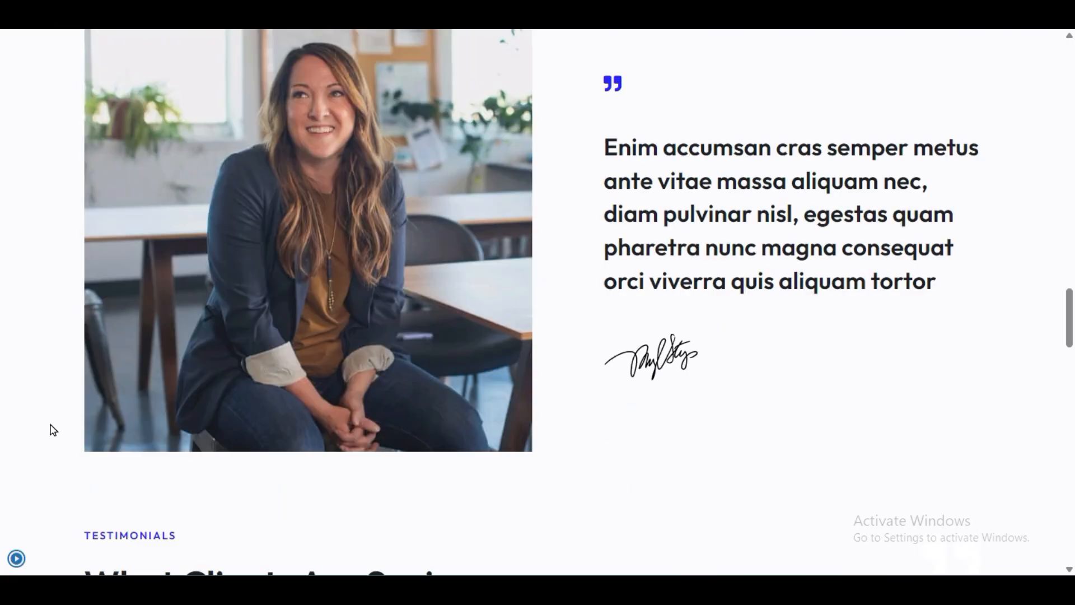
click(17, 555)
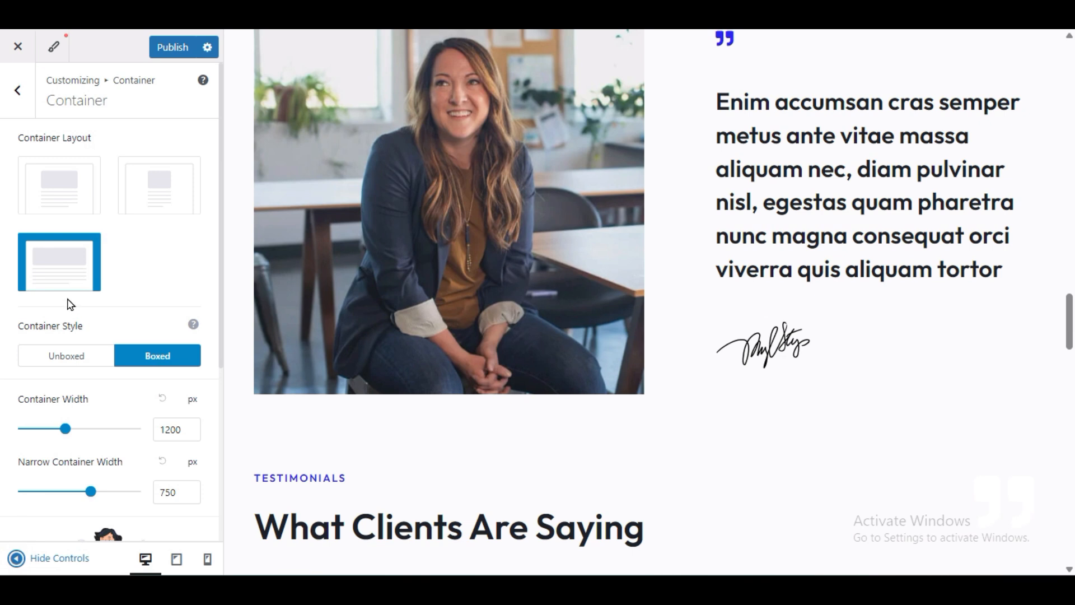
click(77, 215)
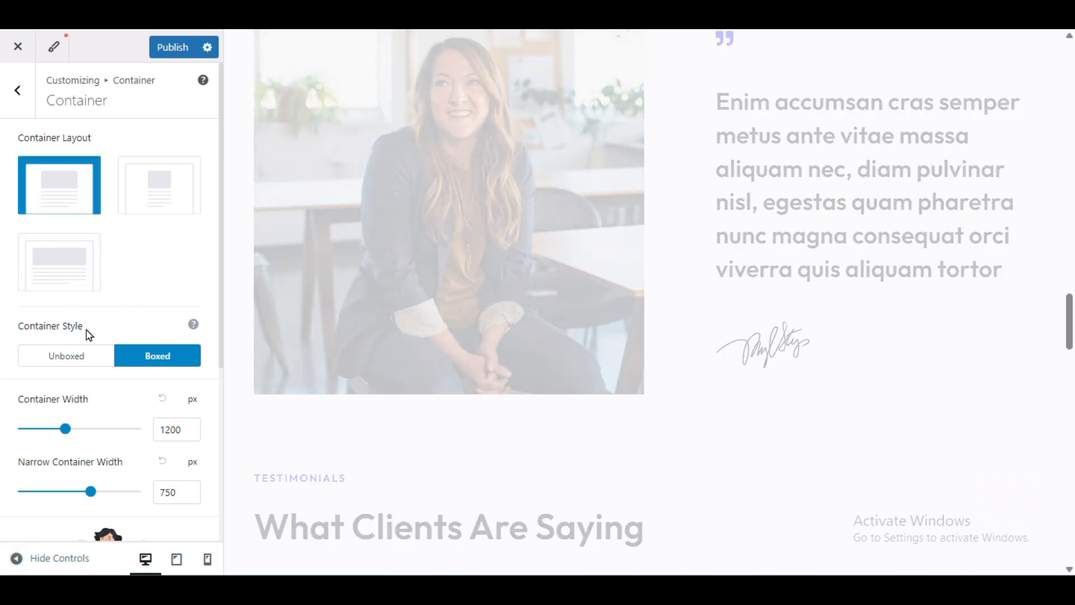
Step: Preview the Unboxed container style, then switch the style back to Boxed
click(83, 358)
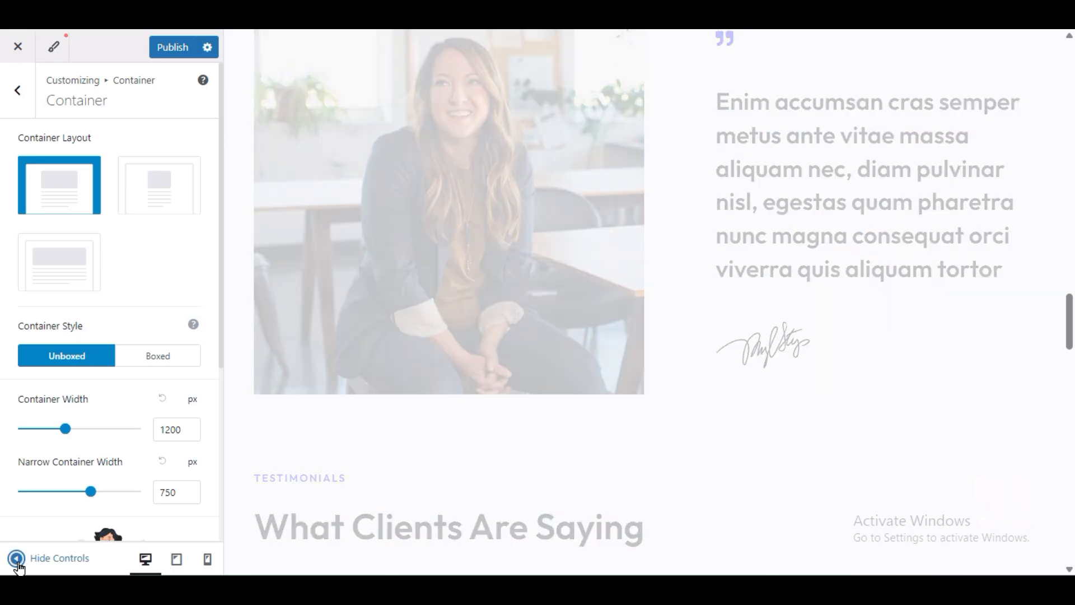
click(17, 559)
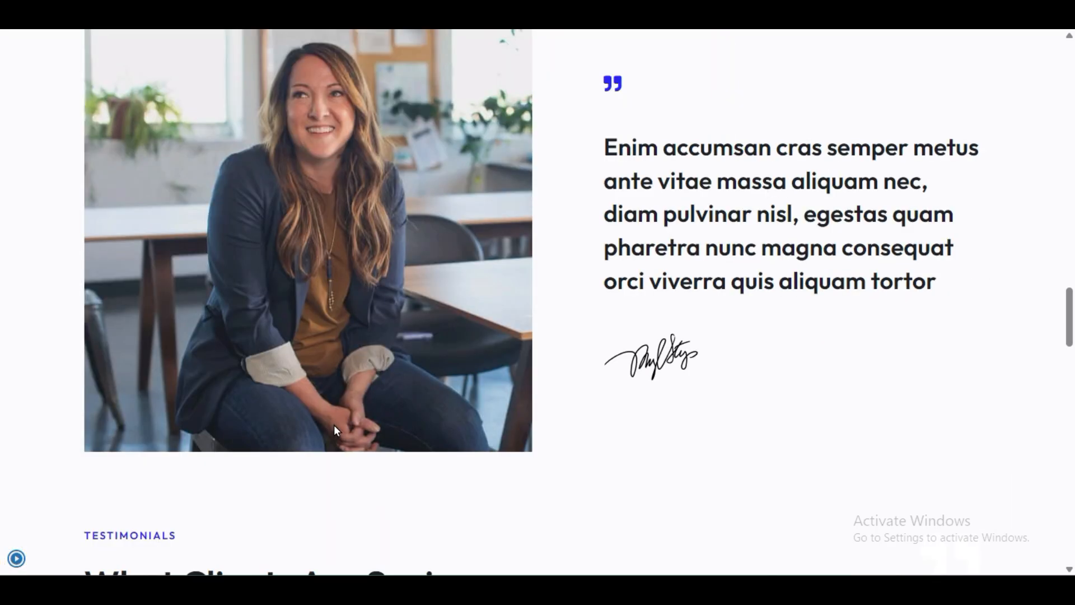
scroll(190, 339, down, 10)
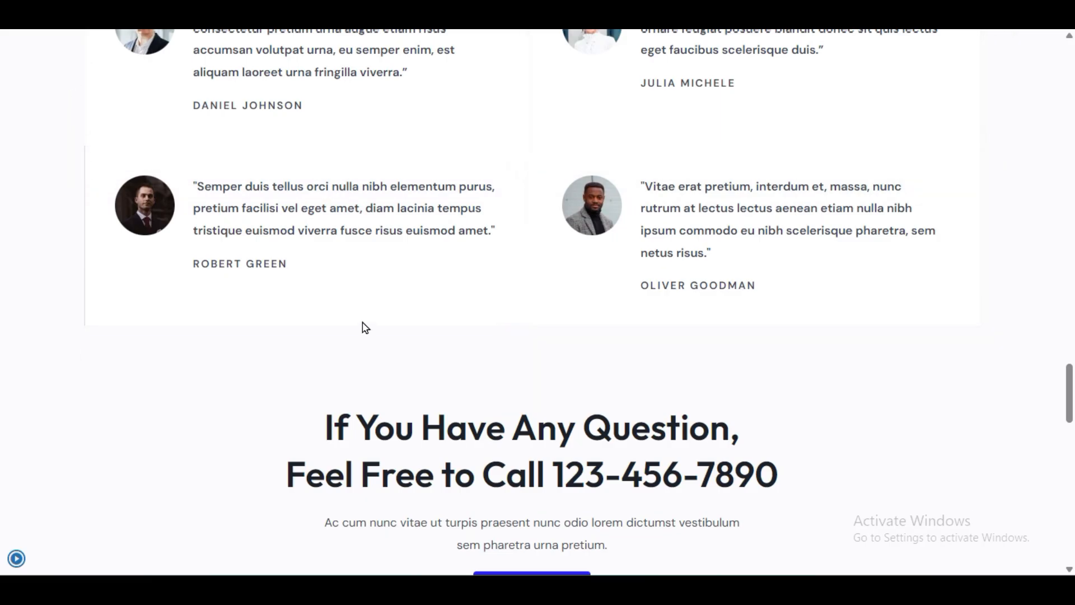
scroll(78, 286, down, 15)
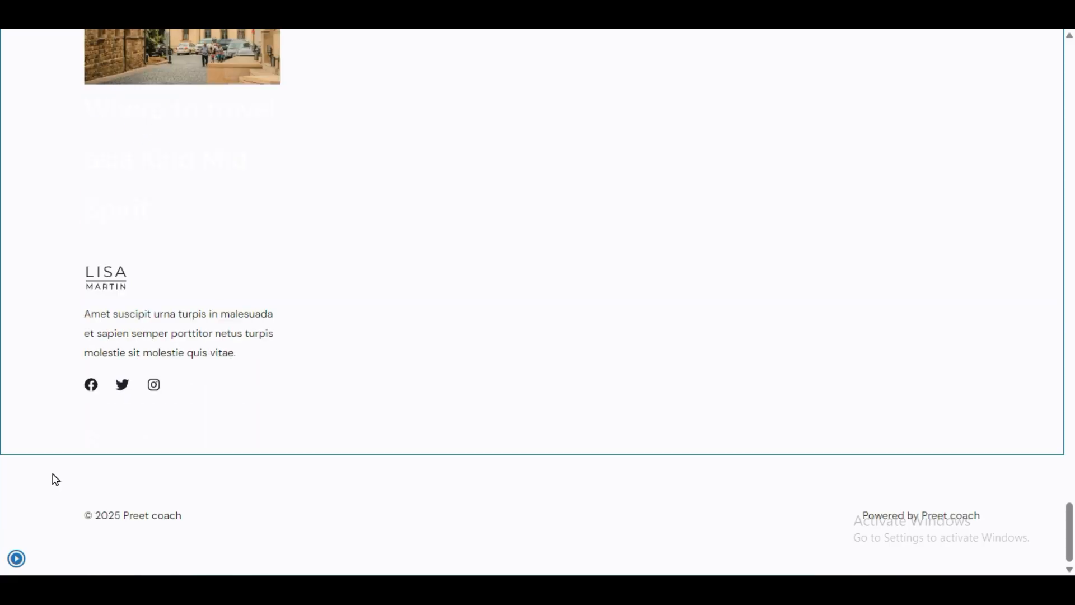
click(22, 555)
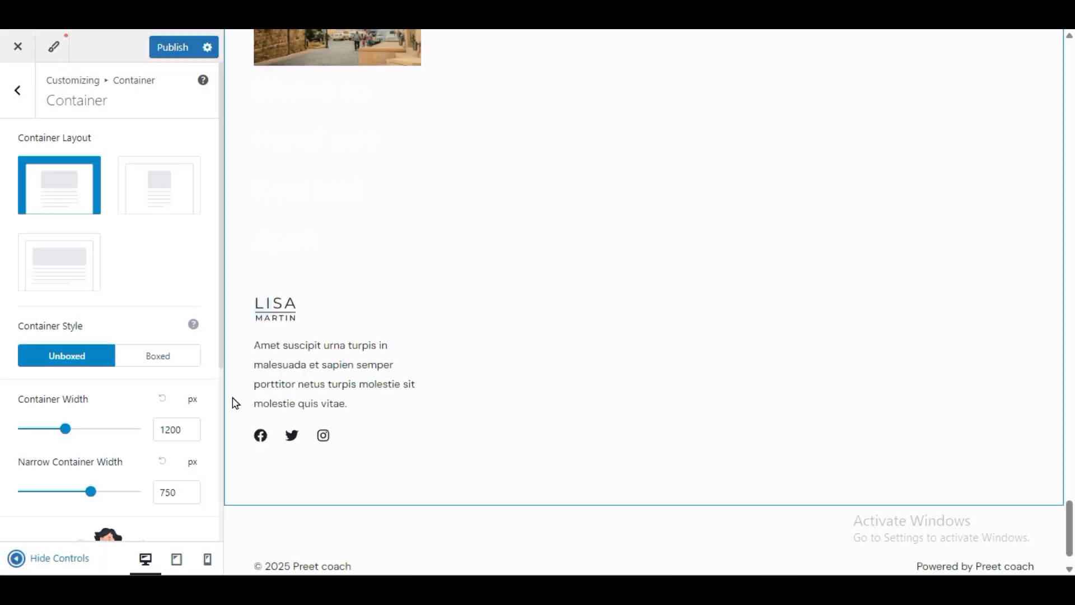
click(149, 355)
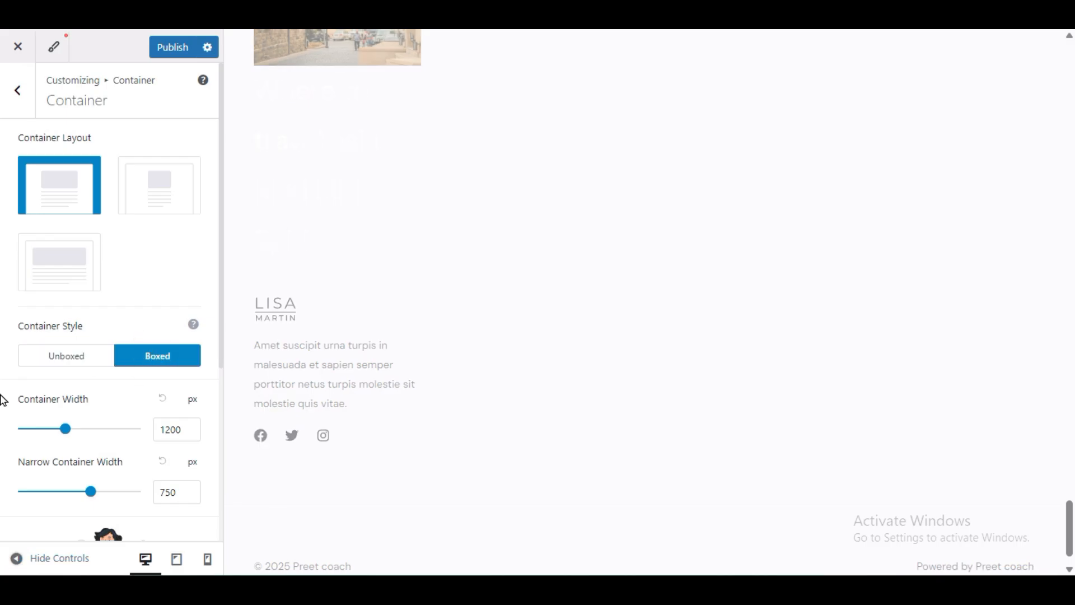
scroll(20, 423, down, 5)
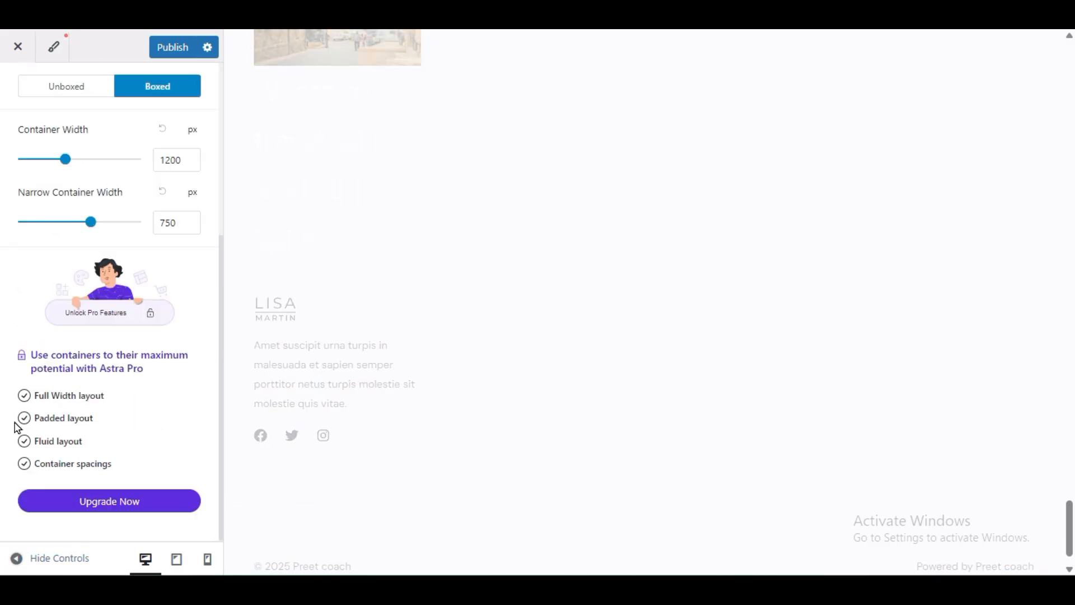
scroll(8, 428, up, 3)
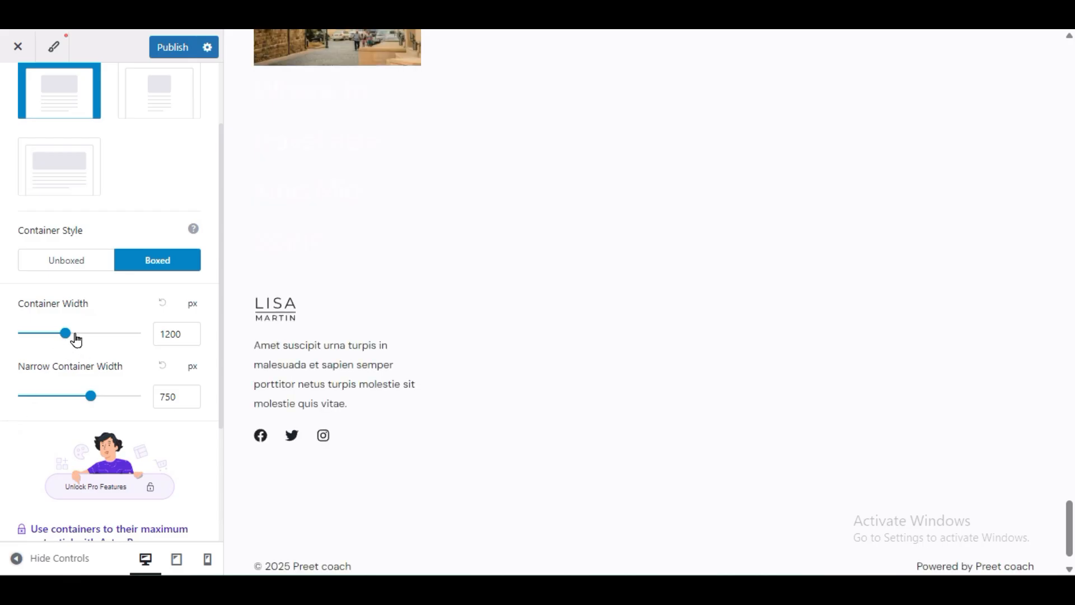
Step: Keep the container width at 1200 px and narrow width at 750 px
click(160, 336)
click(3, 381)
click(175, 397)
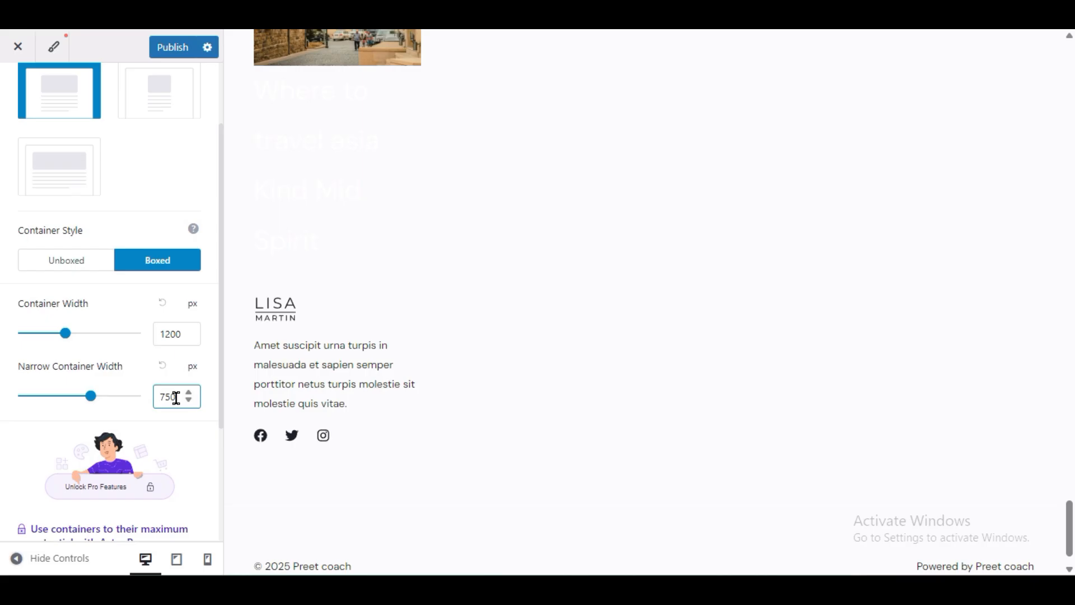
click(146, 392)
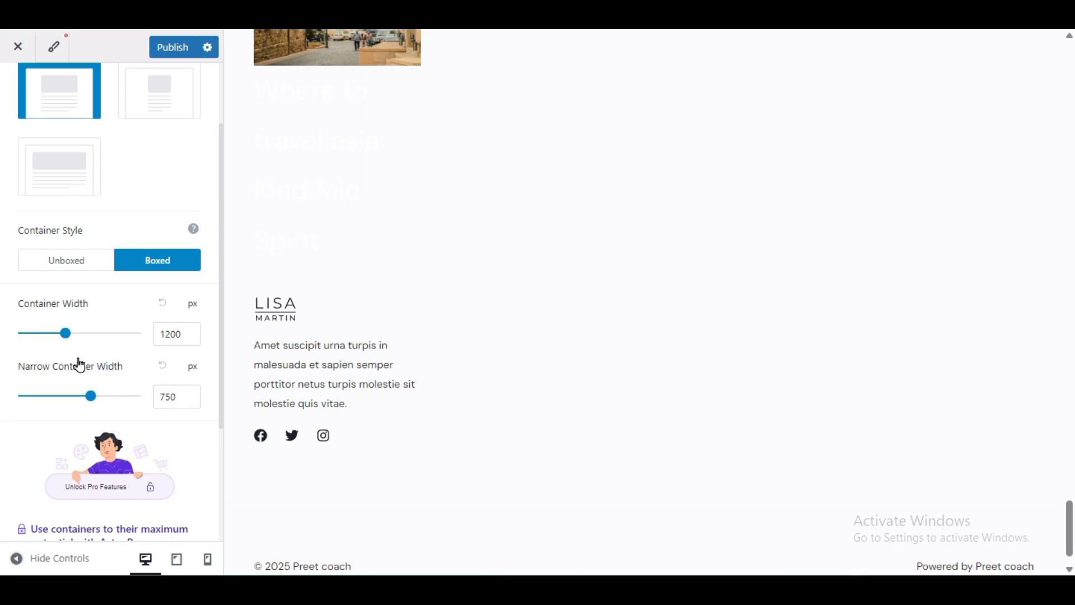
scroll(78, 365, up, 2)
scroll(72, 358, down, 5)
scroll(73, 358, up, 5)
click(12, 112)
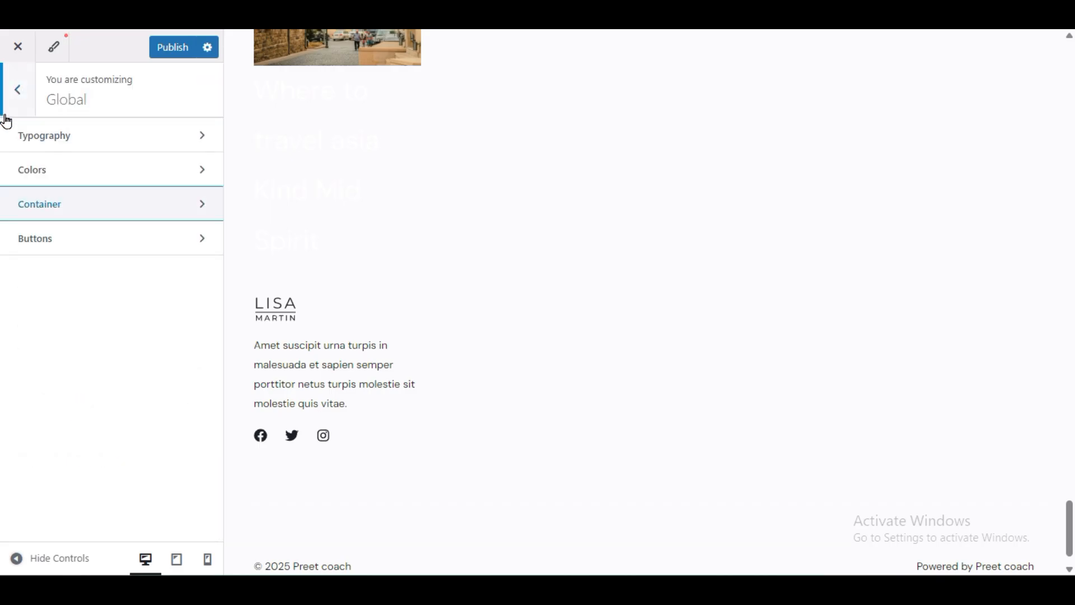
Step: Apply the rounded outline preset to primary buttons and try a red background colour
click(38, 240)
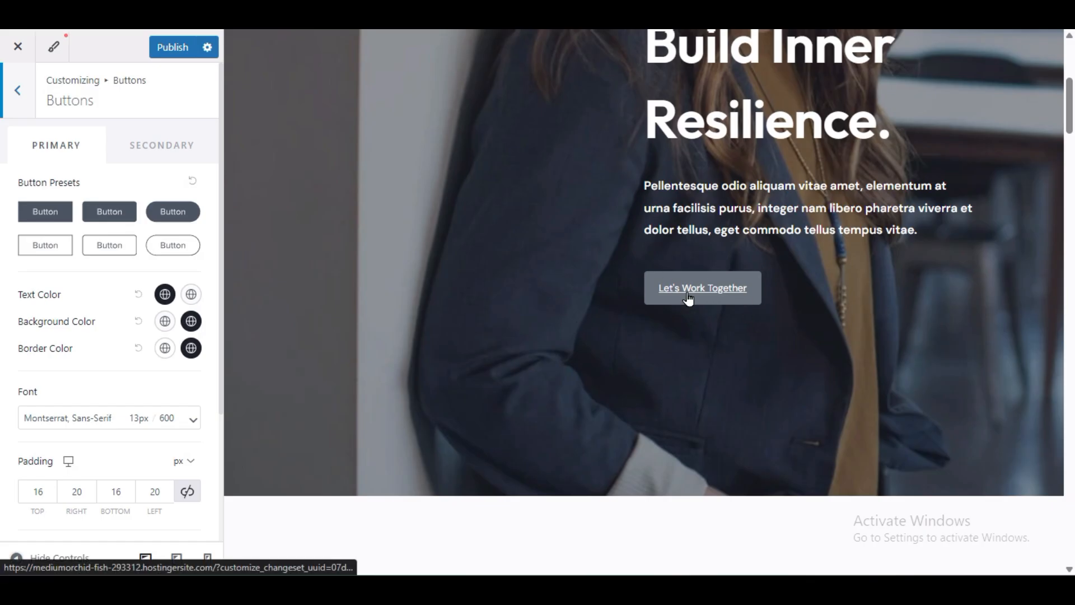
click(163, 247)
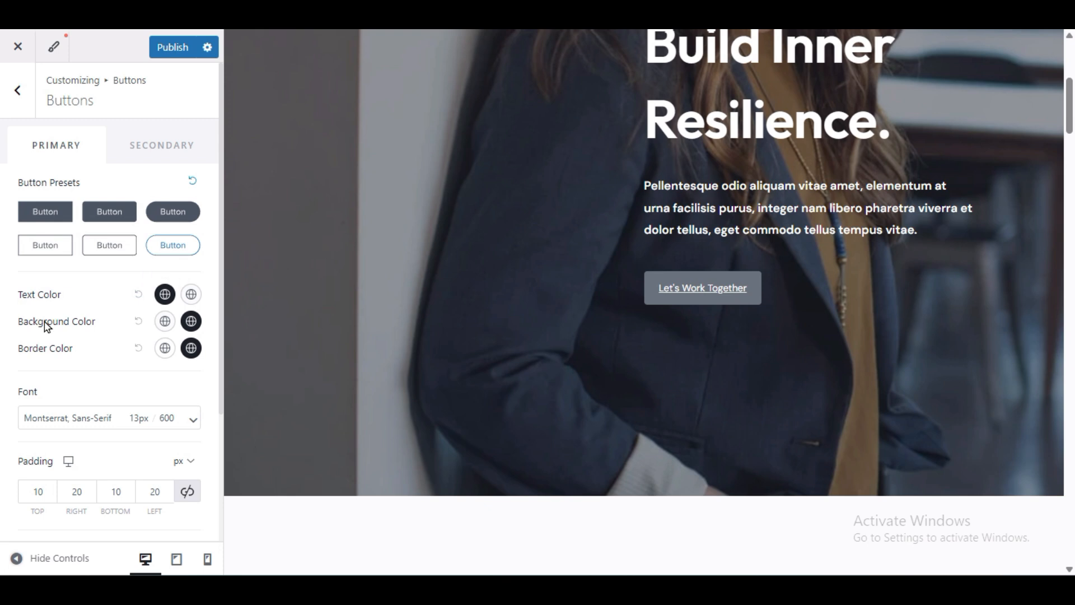
click(164, 322)
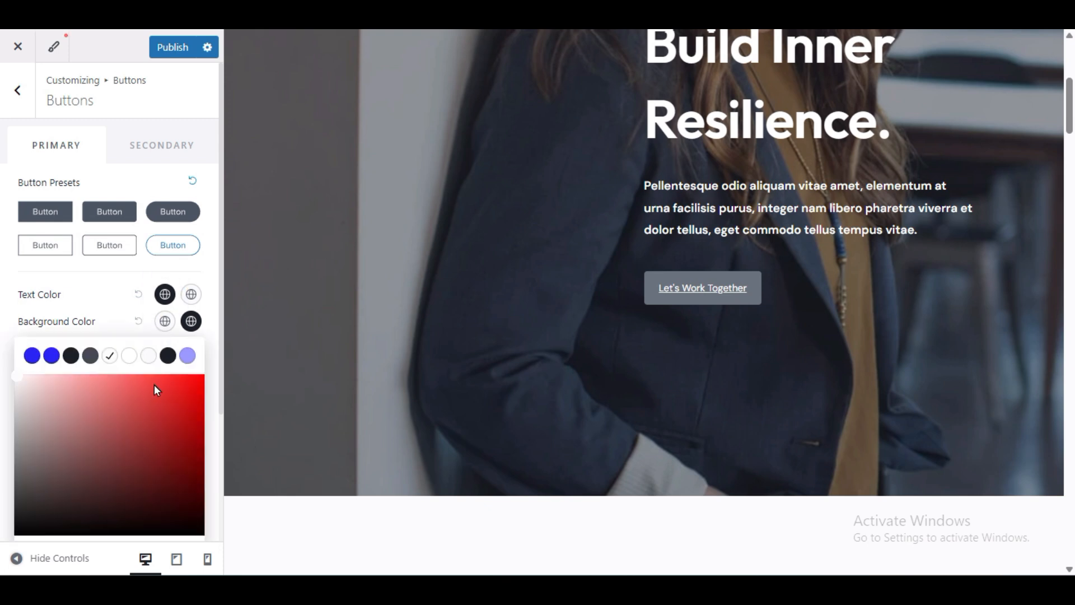
drag(189, 396, 194, 374)
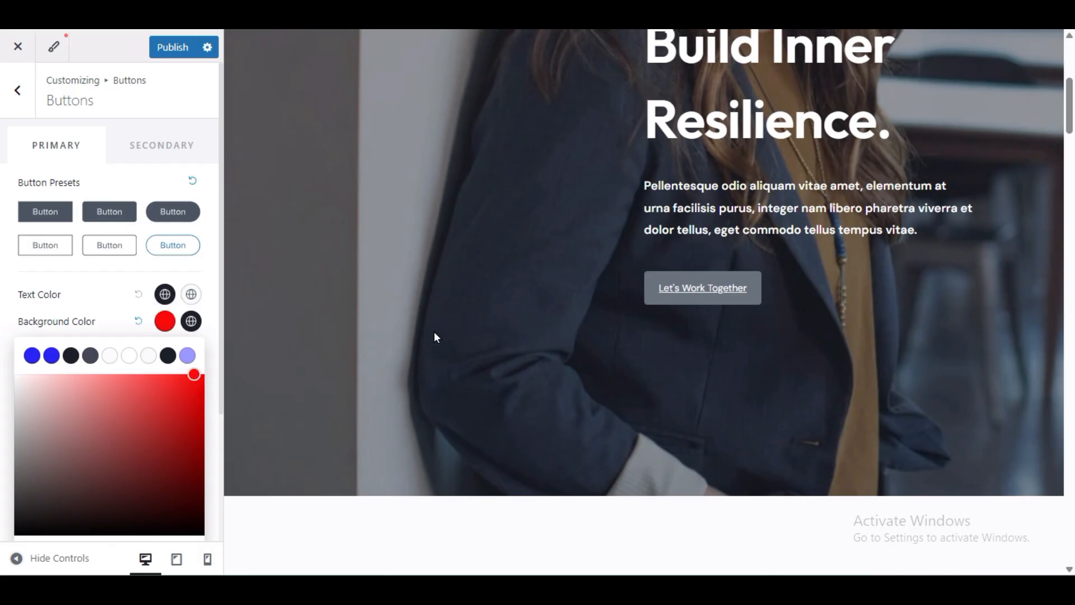
scroll(434, 337, down, 10)
scroll(423, 336, down, 5)
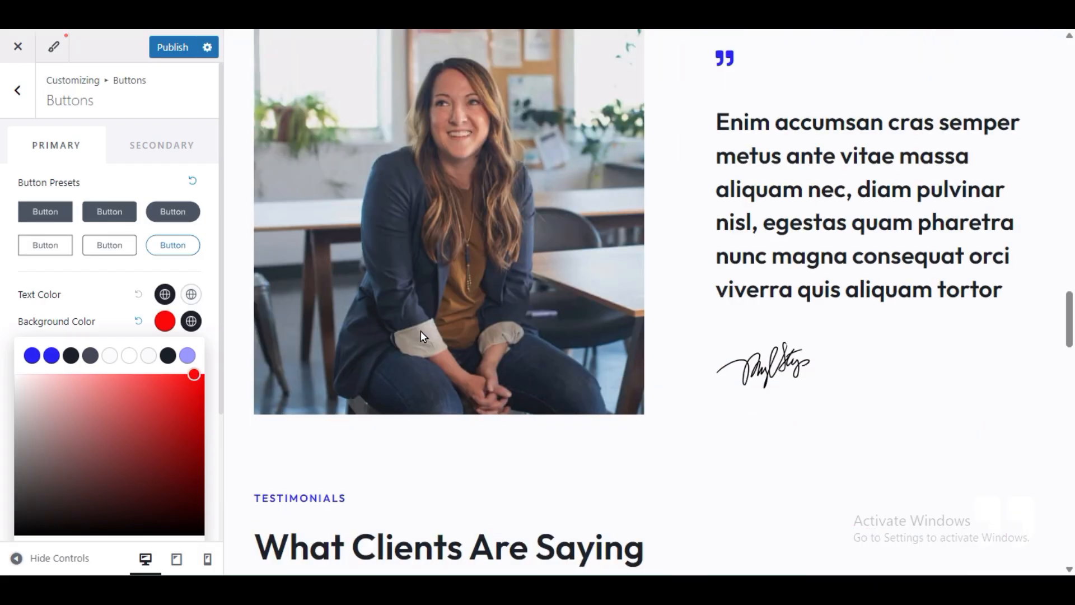
scroll(421, 331, up, 8)
scroll(422, 336, down, 3)
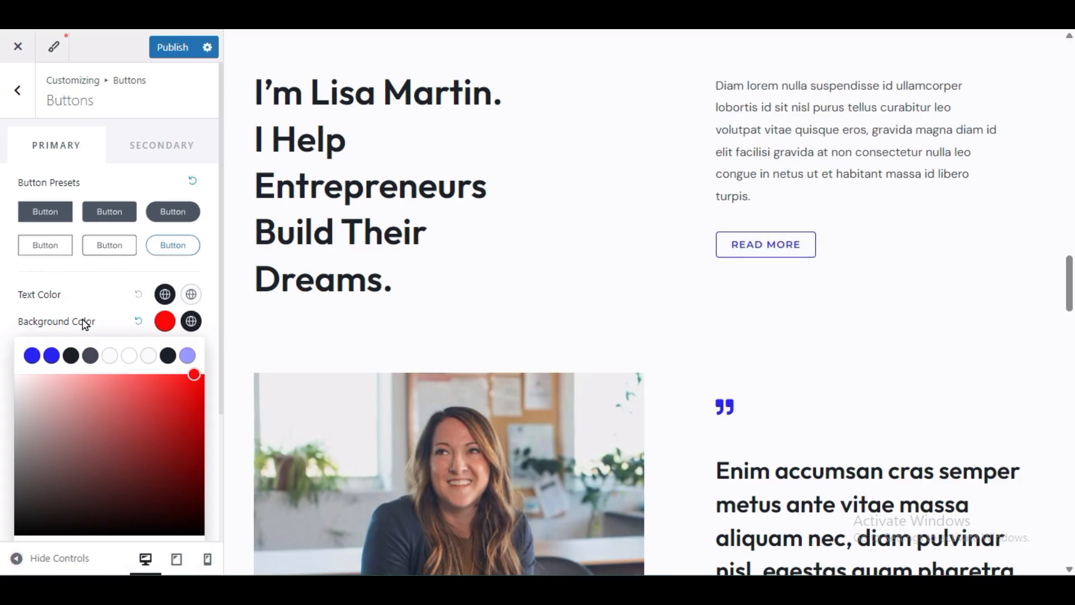
Step: Reset the primary button background to its default colour
click(113, 322)
click(165, 321)
scroll(451, 314, up, 5)
scroll(451, 311, up, 10)
scroll(448, 313, down, 3)
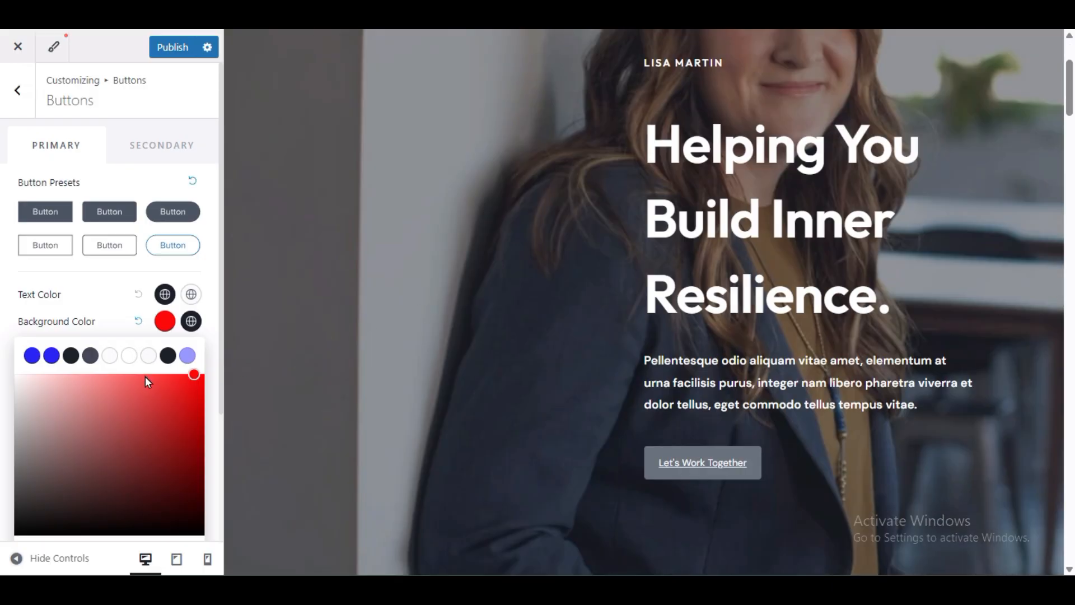
click(98, 326)
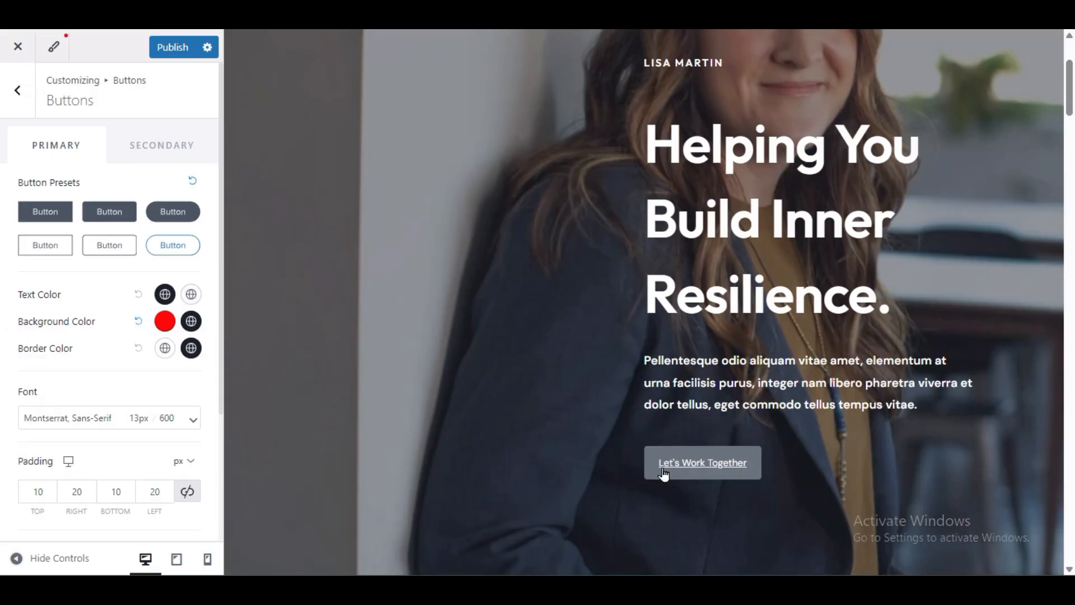
click(137, 321)
scroll(110, 346, down, 3)
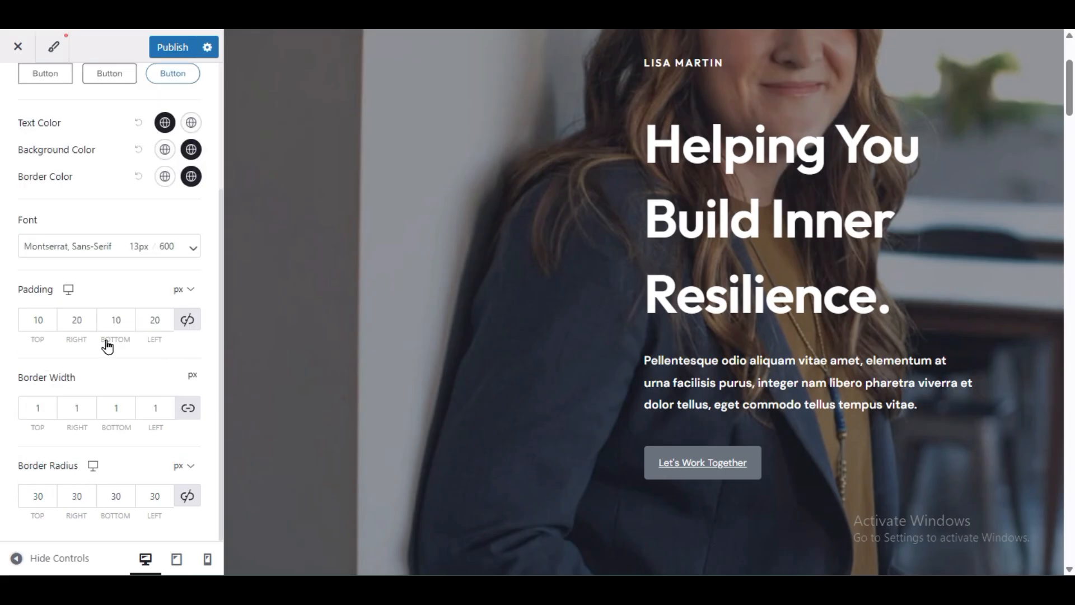
scroll(107, 347, up, 3)
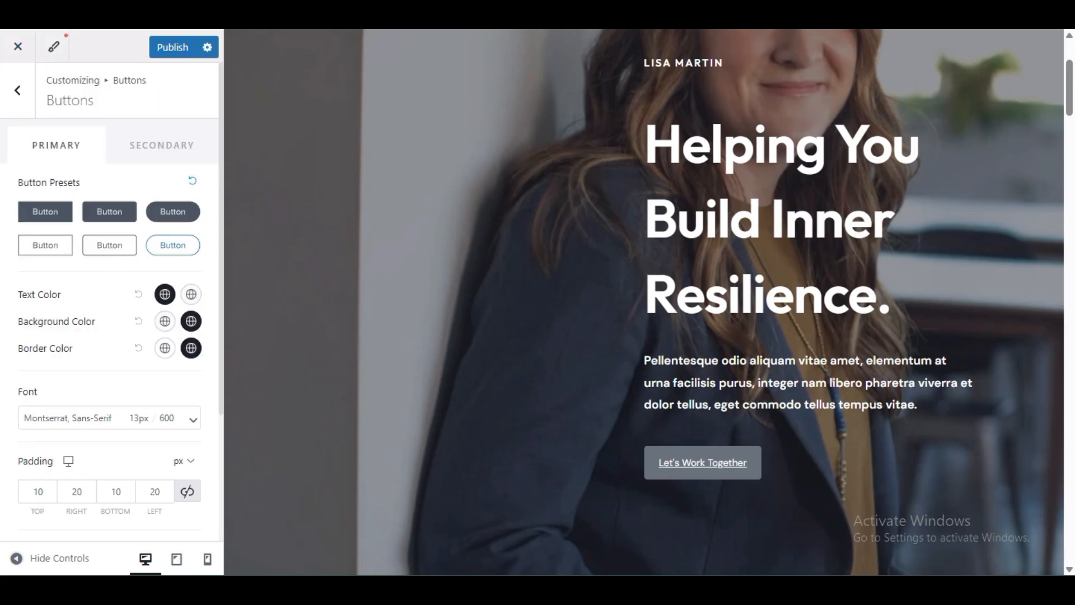
Step: Bring up the secondary button settings with the Services page shown in the preview
click(175, 149)
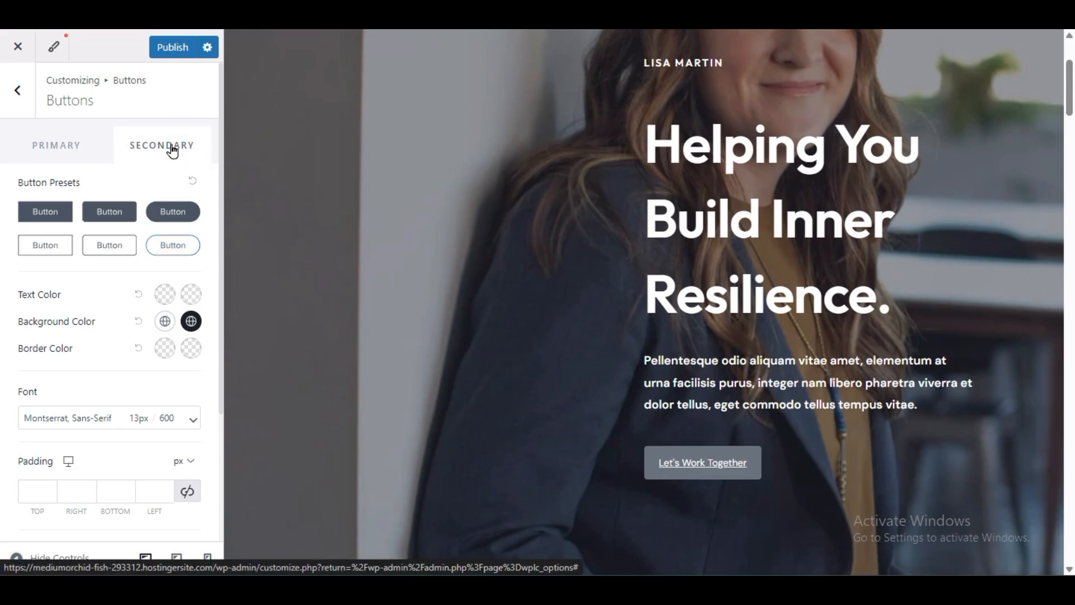
scroll(651, 415, down, 15)
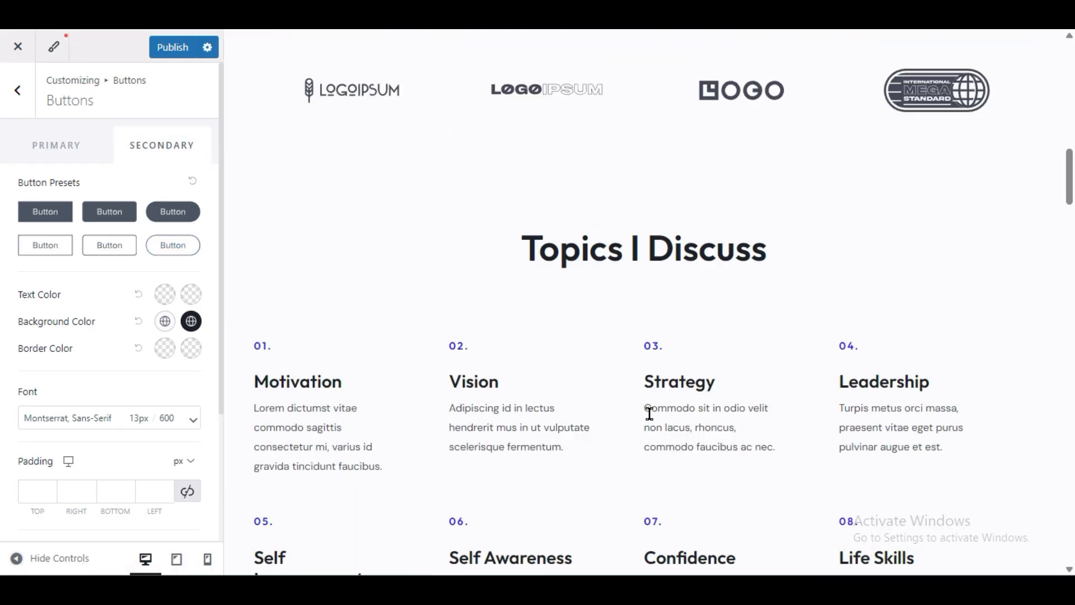
scroll(650, 414, up, 10)
scroll(686, 255, up, 5)
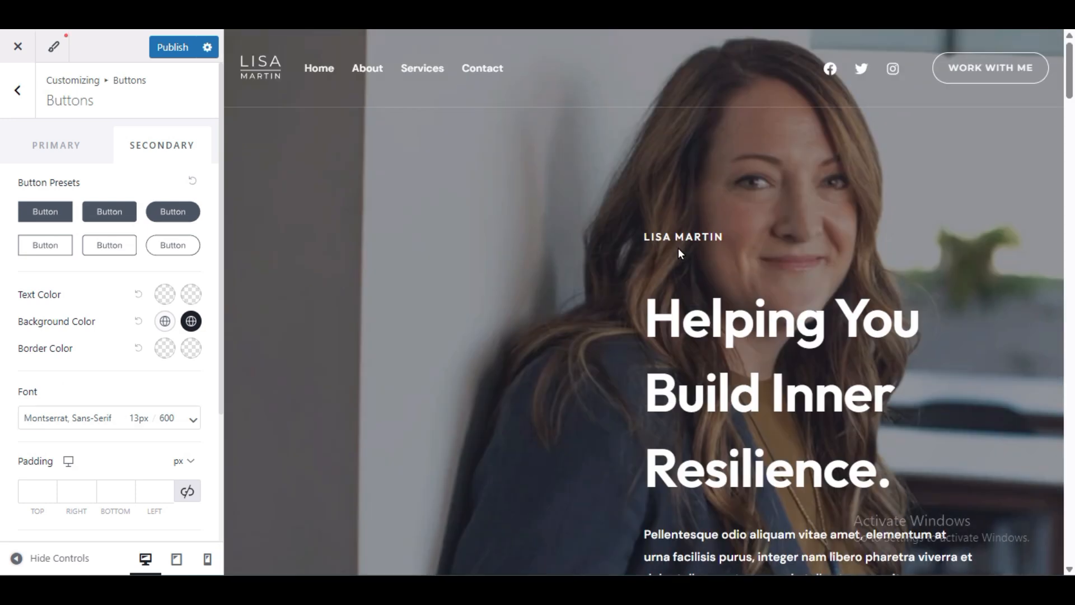
click(411, 70)
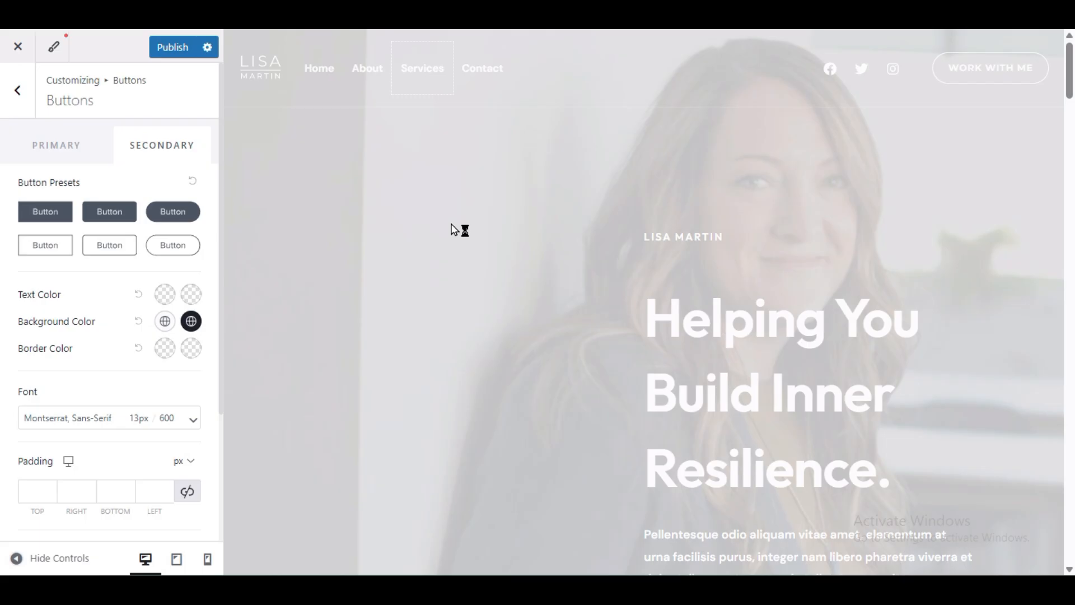
scroll(453, 230, down, 15)
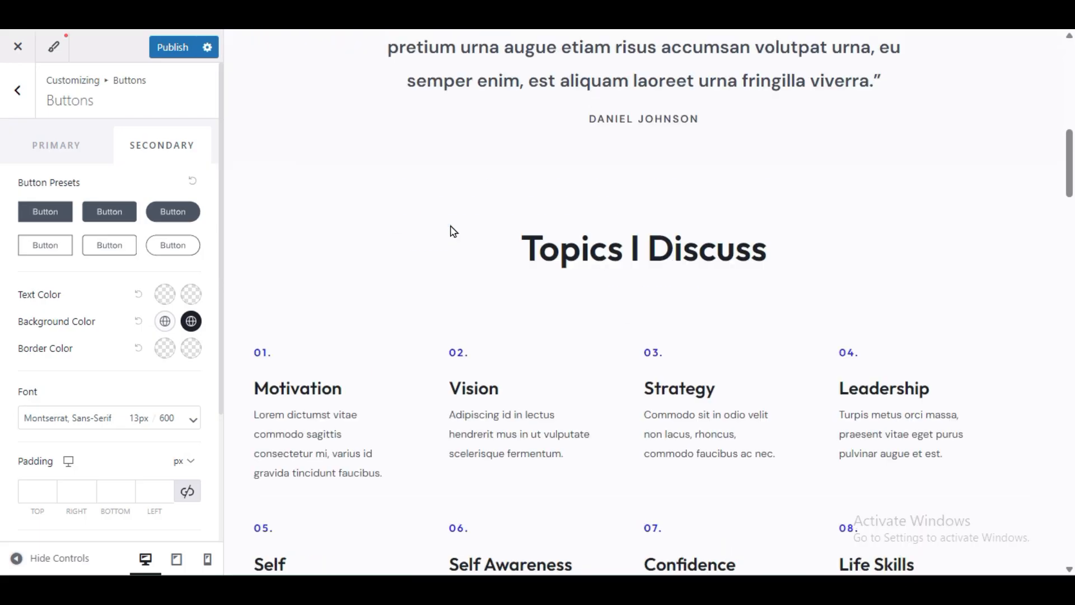
scroll(453, 242, down, 15)
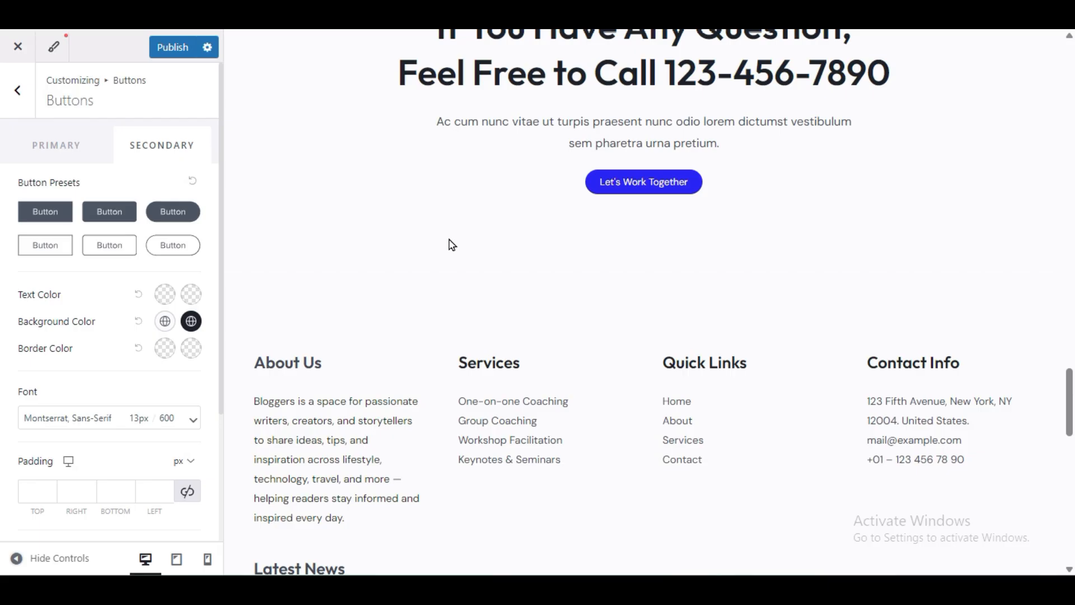
scroll(453, 245, up, 3)
scroll(448, 237, up, 20)
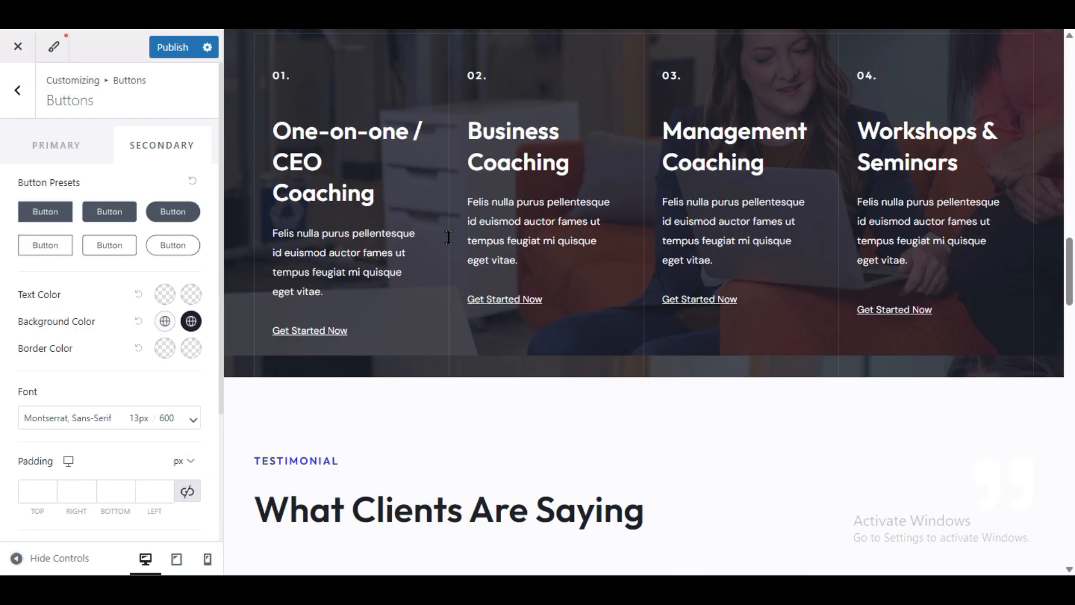
scroll(994, 102, up, 5)
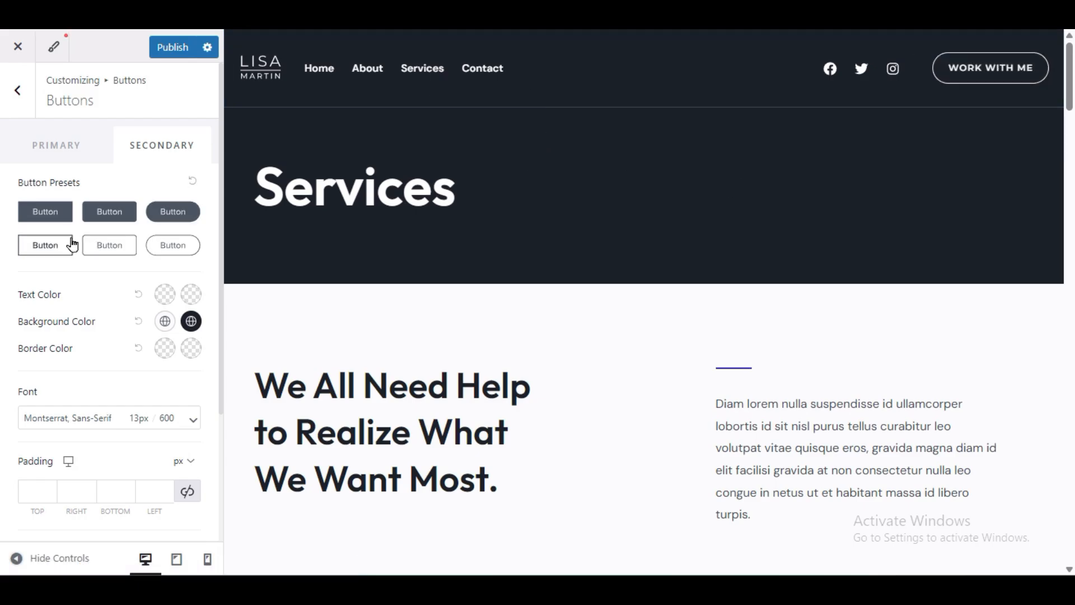
Step: Apply the second filled preset to secondary buttons
click(86, 218)
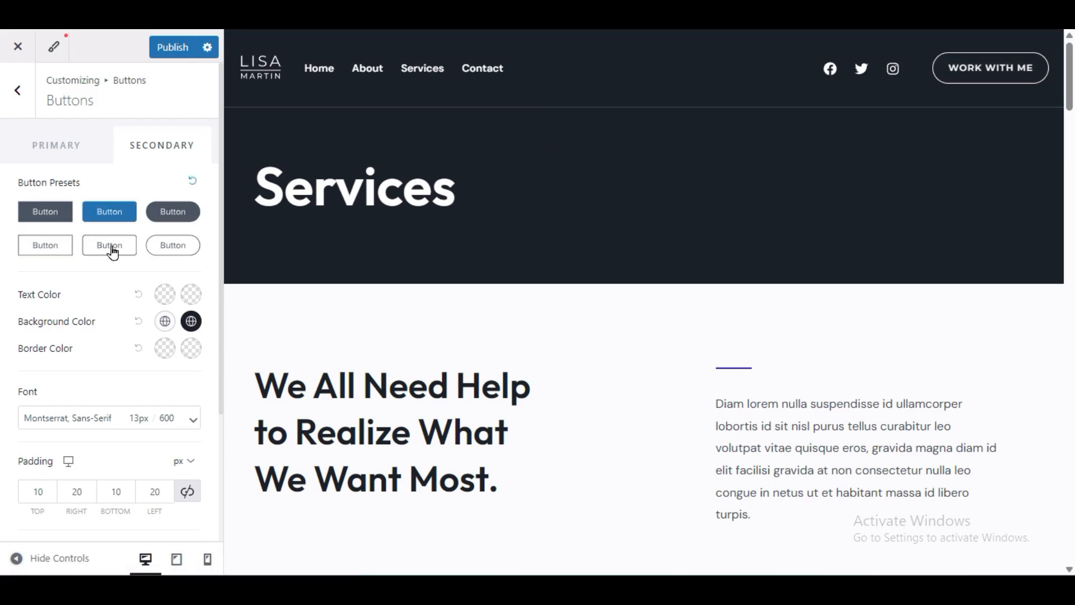
scroll(276, 327, down, 20)
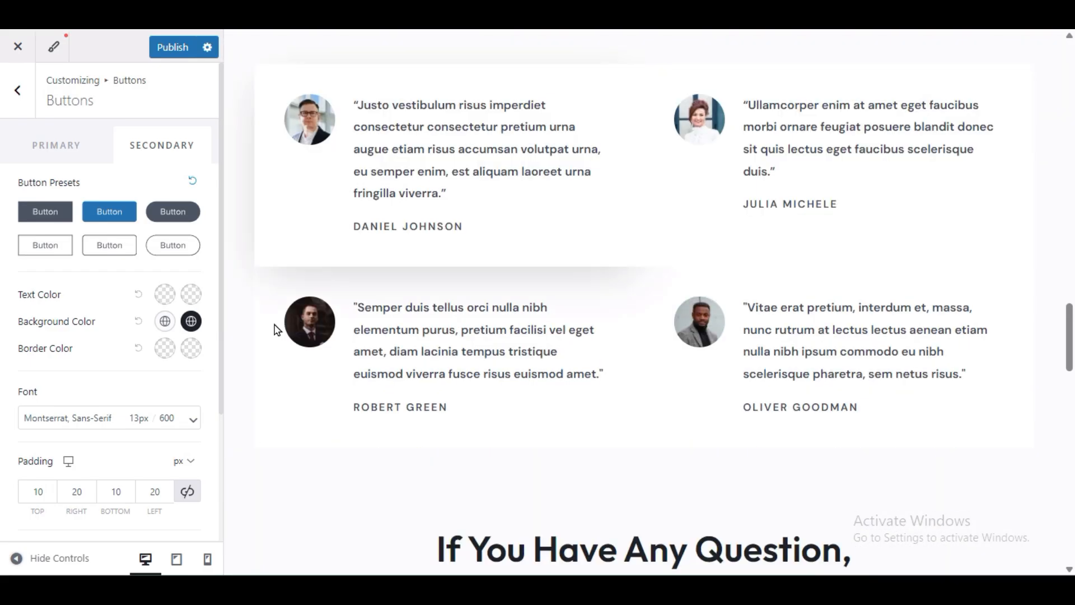
scroll(276, 331, down, 6)
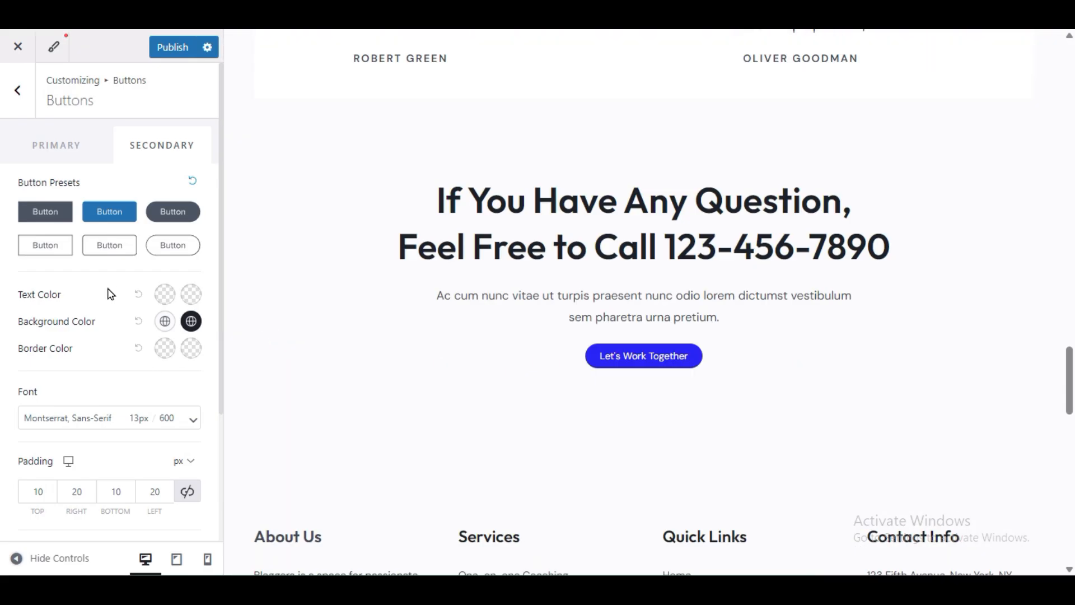
scroll(88, 383, down, 3)
scroll(89, 323, up, 3)
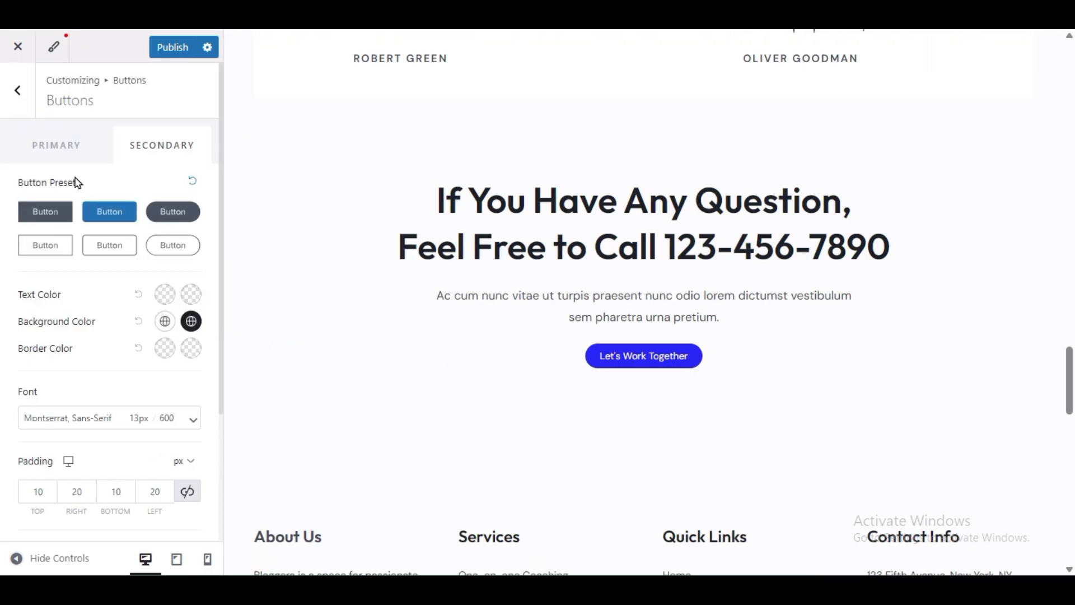
Step: Give primary buttons the rounded outline preset
click(25, 147)
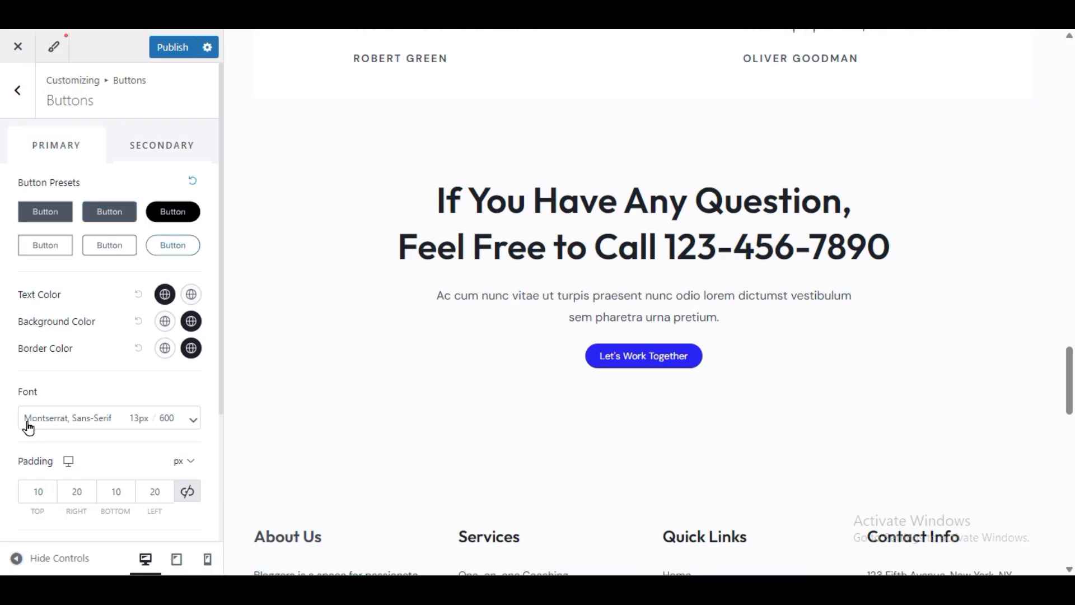
click(77, 146)
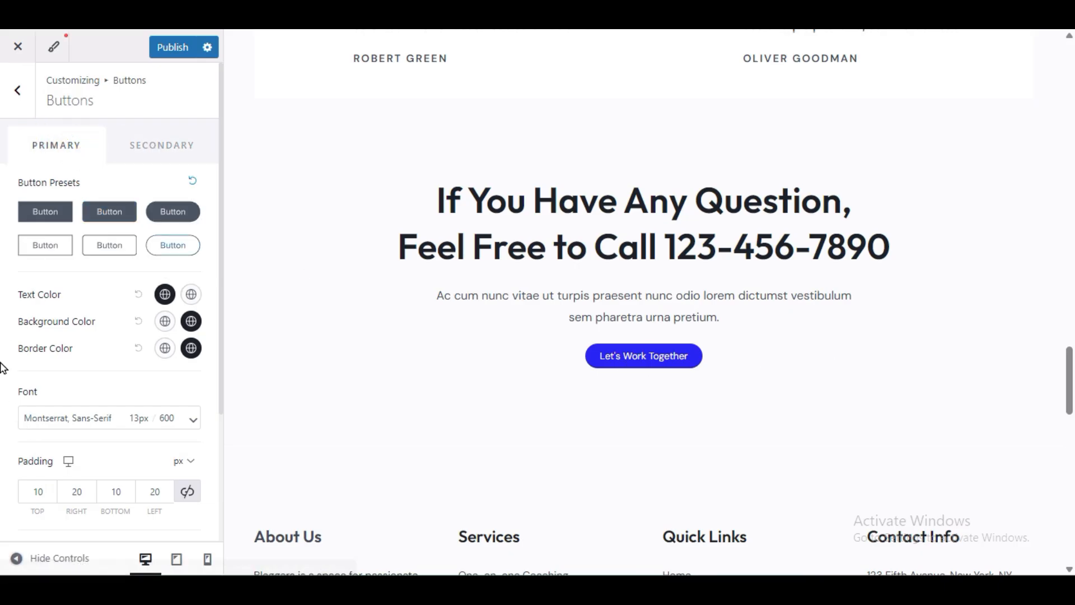
scroll(2, 368, down, 3)
click(20, 408)
scroll(19, 408, up, 3)
click(132, 212)
scroll(563, 276, up, 15)
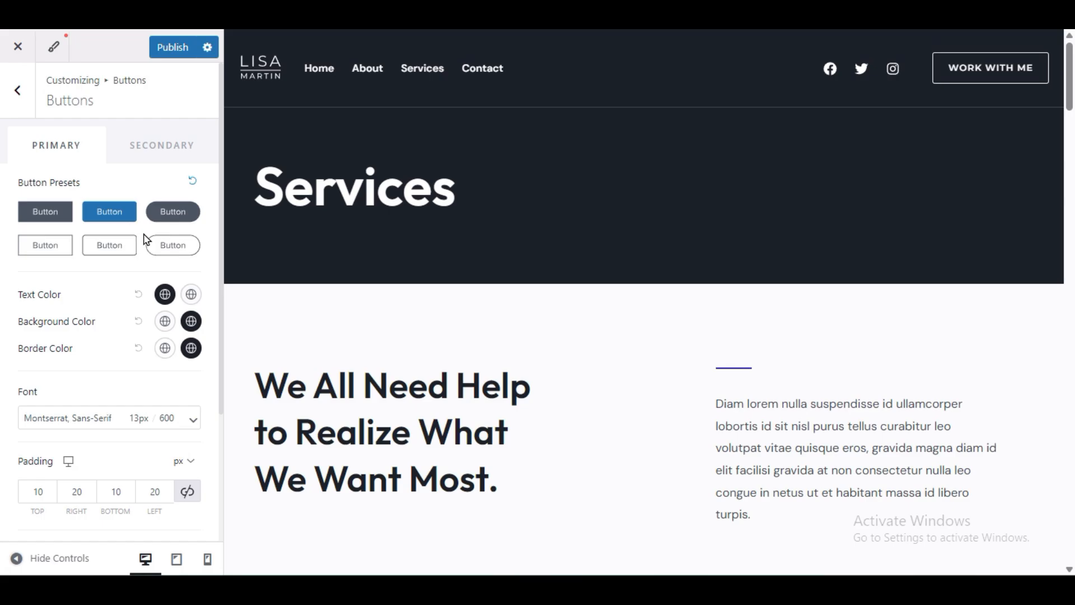
click(172, 245)
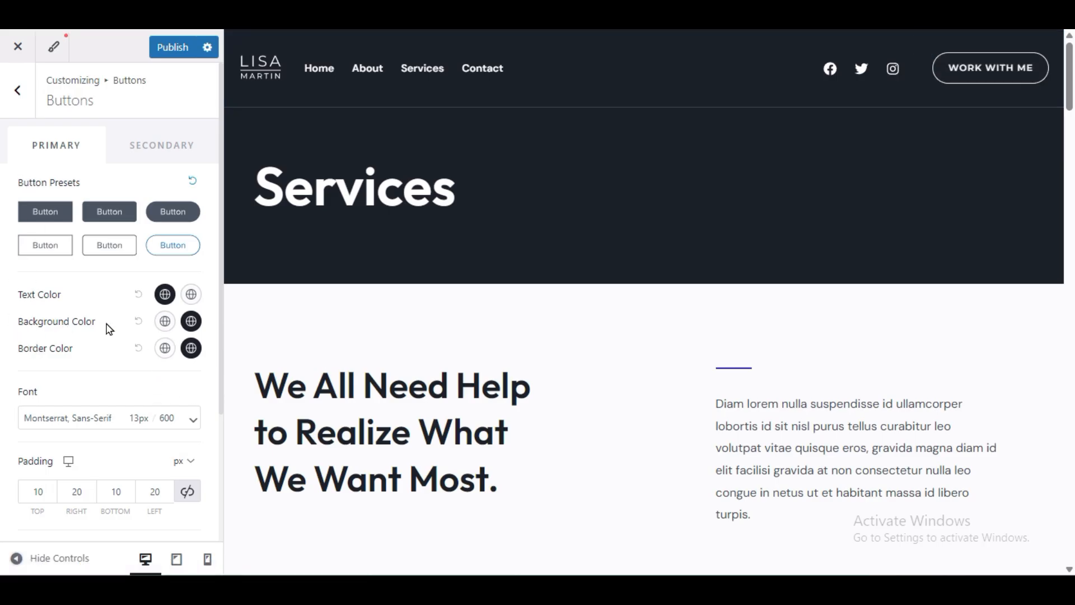
Step: Make the primary button background red and publish the changes
click(163, 324)
drag(176, 394, 191, 374)
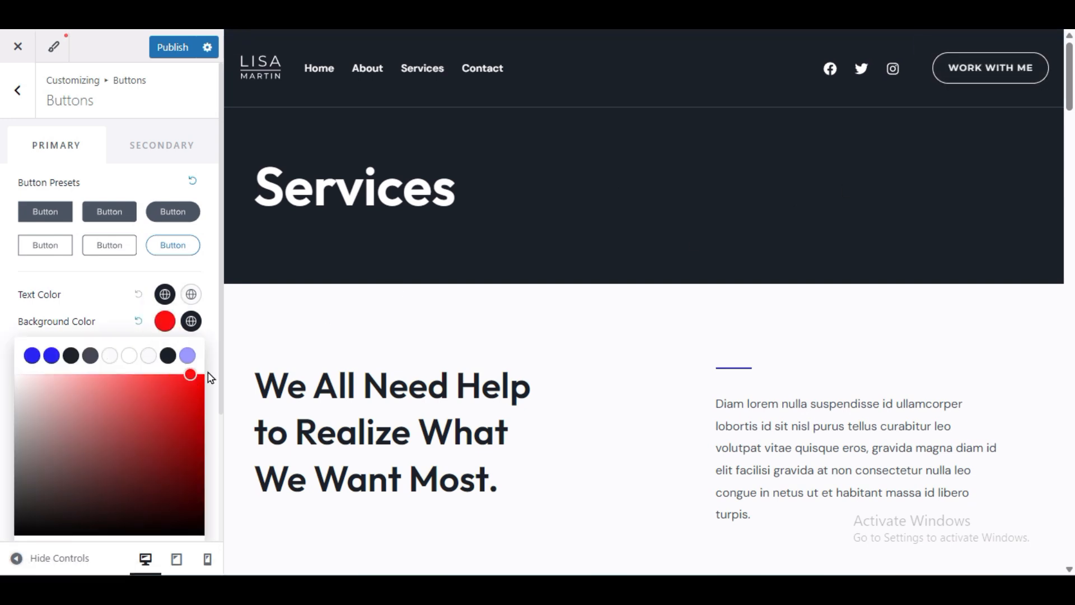
click(135, 326)
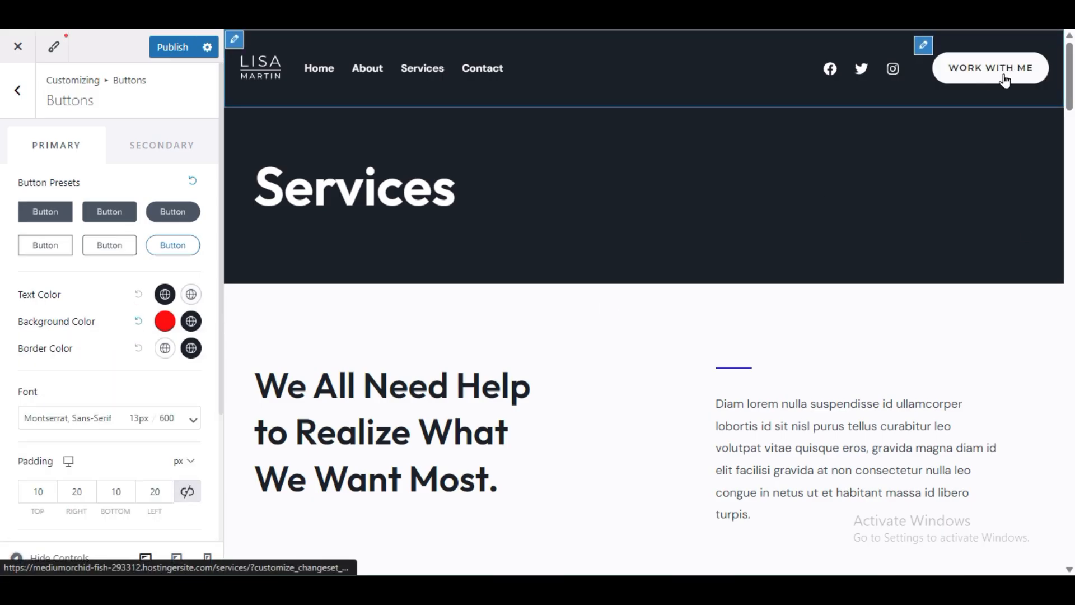
click(176, 48)
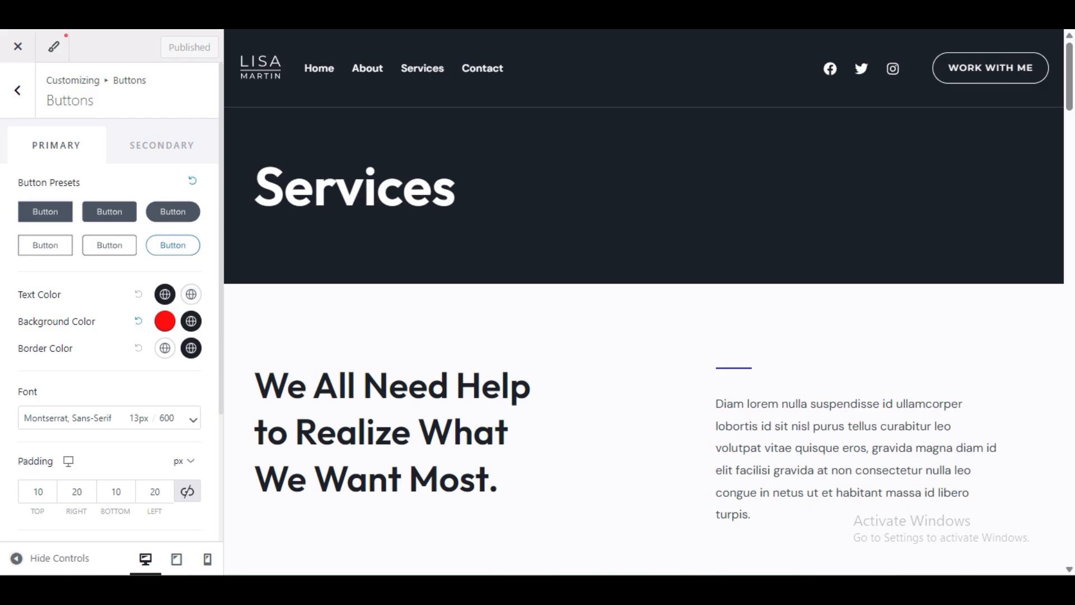
Step: Load the live site in a new browser tab to check the buttons
key(ctrl+t)
text(https://mediumorchid-fish-293312.hostingersite.com/)
key(Return)
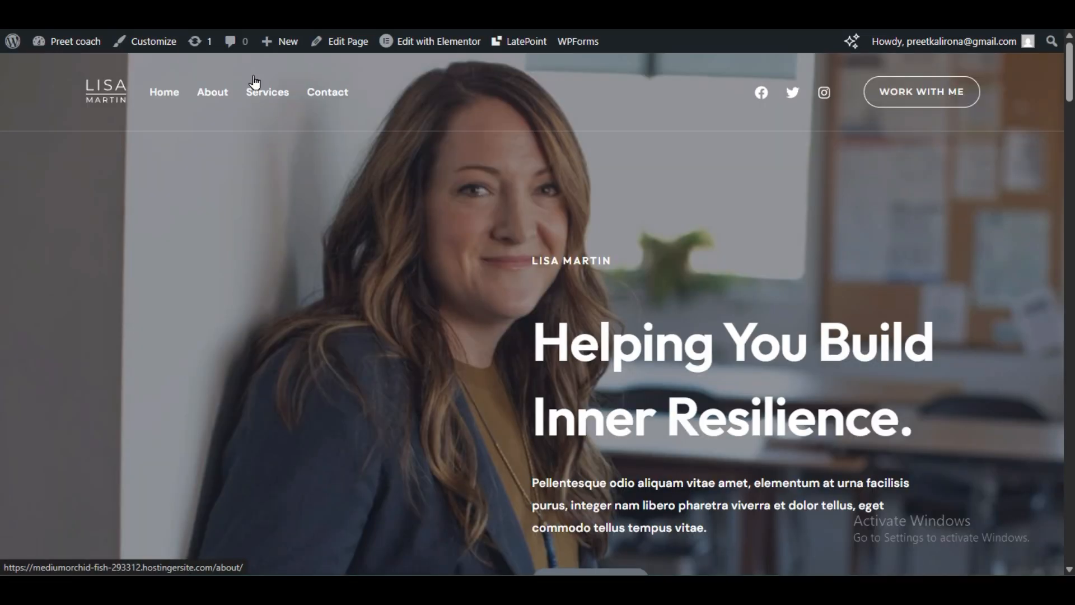
scroll(704, 285, down, 15)
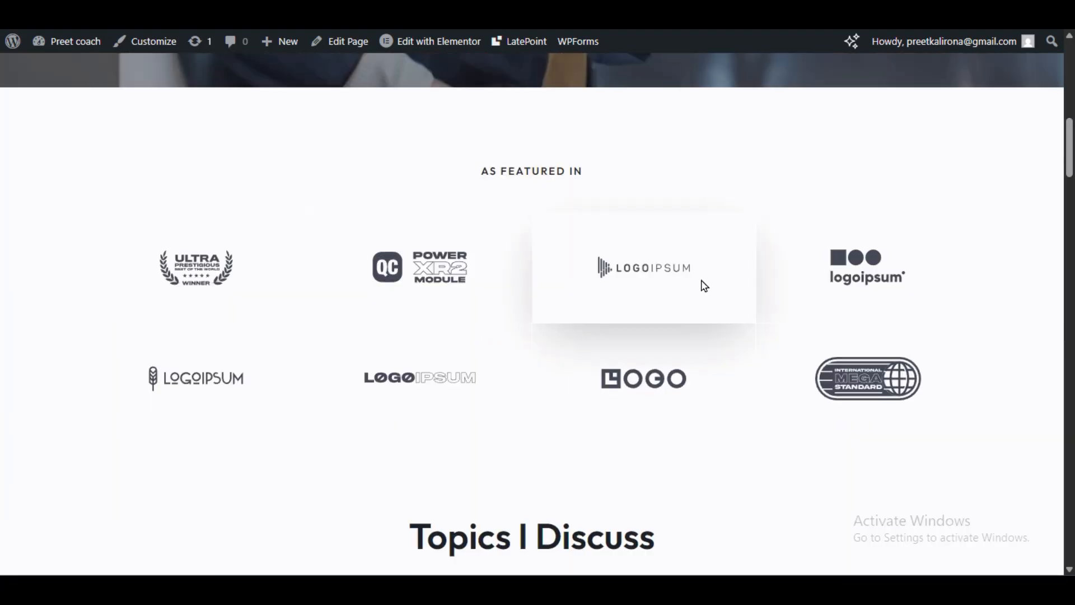
scroll(703, 282, down, 5)
scroll(701, 283, up, 20)
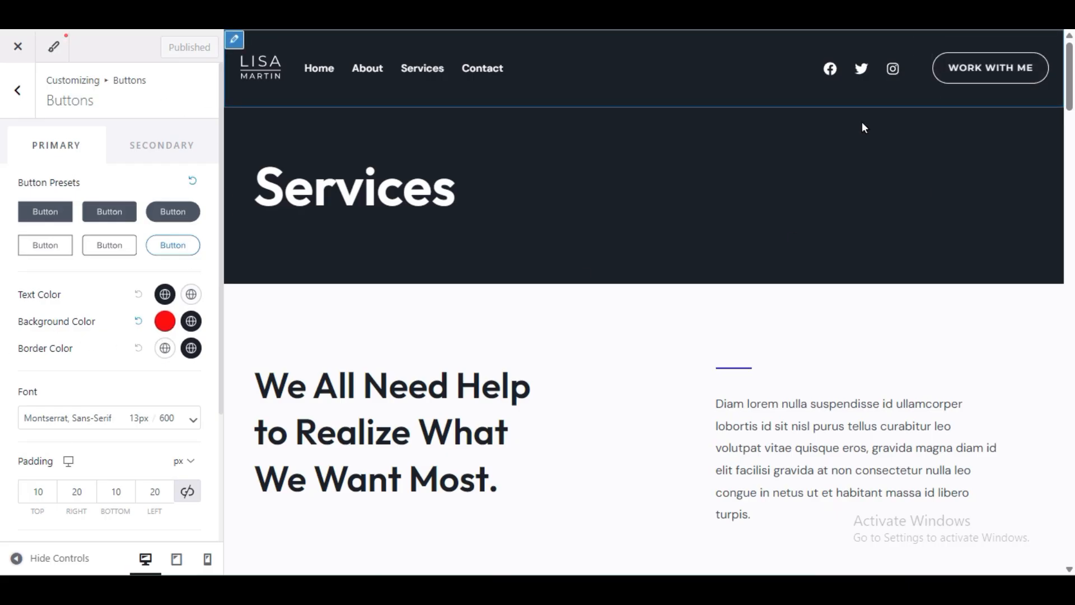
Step: Back out of Buttons to the main Customizer list and open the Header builder
scroll(488, 368, down, 5)
scroll(487, 368, down, 5)
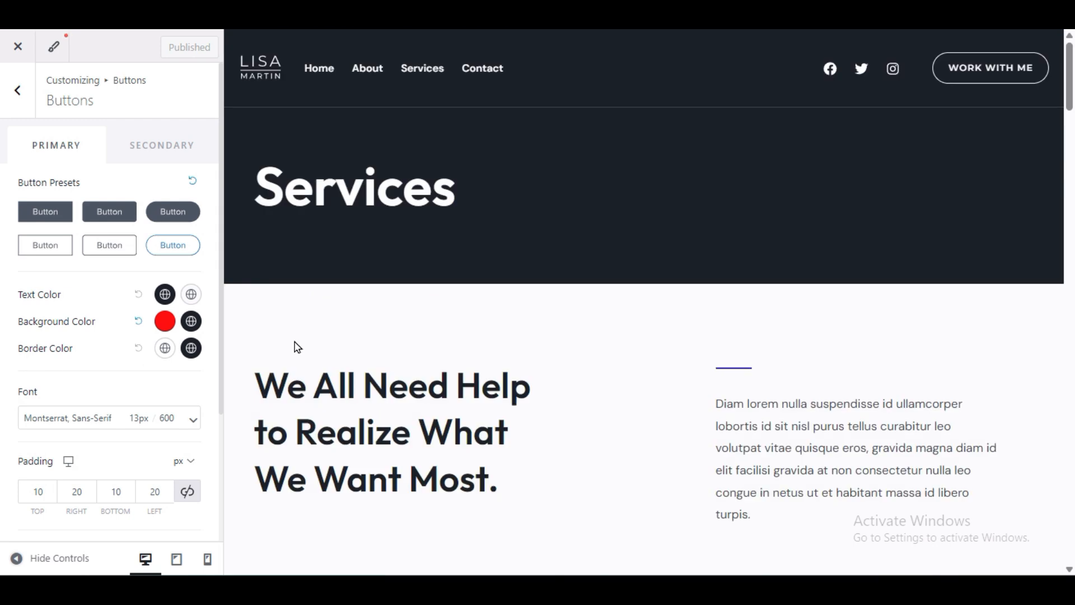
scroll(74, 375, down, 3)
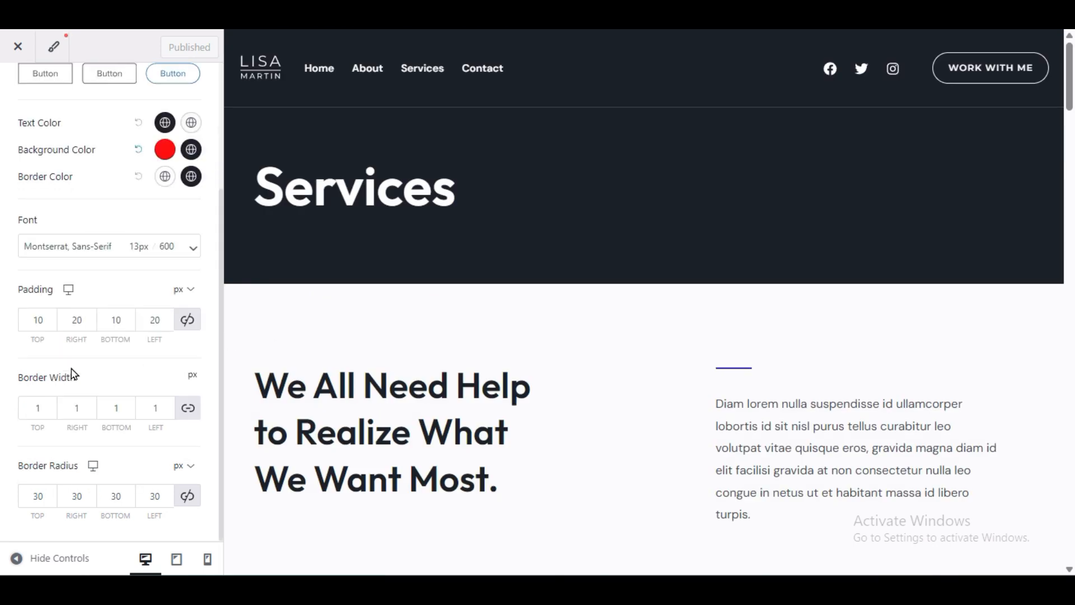
scroll(74, 374, up, 3)
click(19, 90)
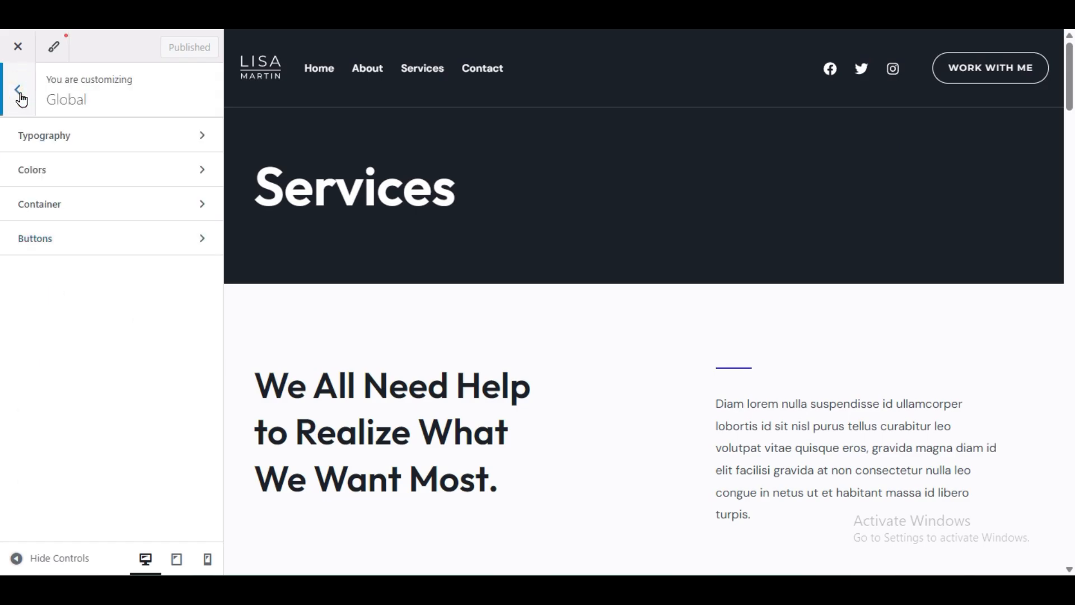
click(20, 95)
click(74, 264)
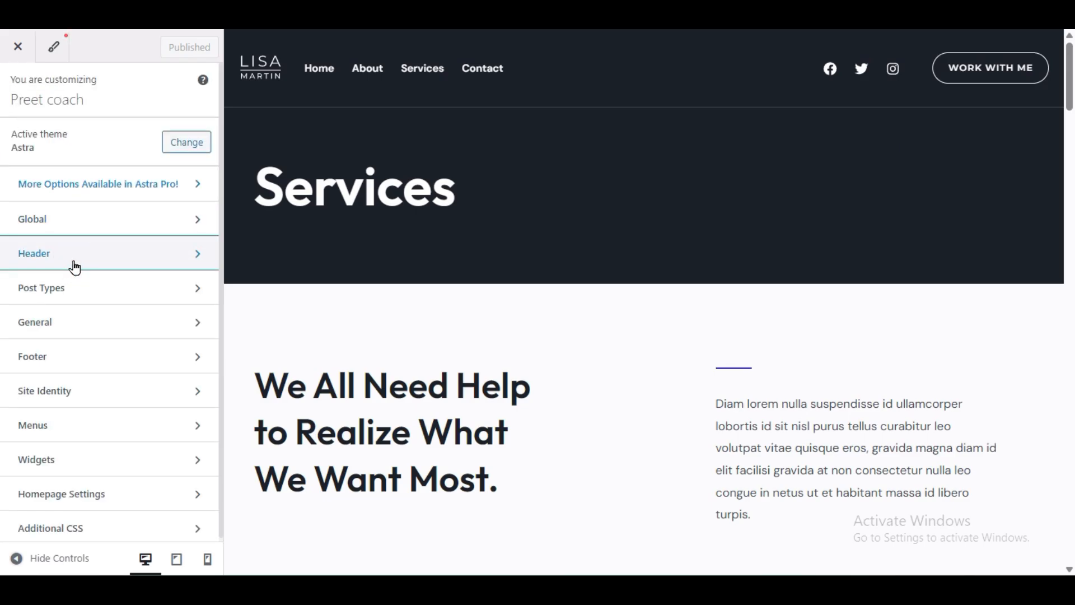
click(76, 273)
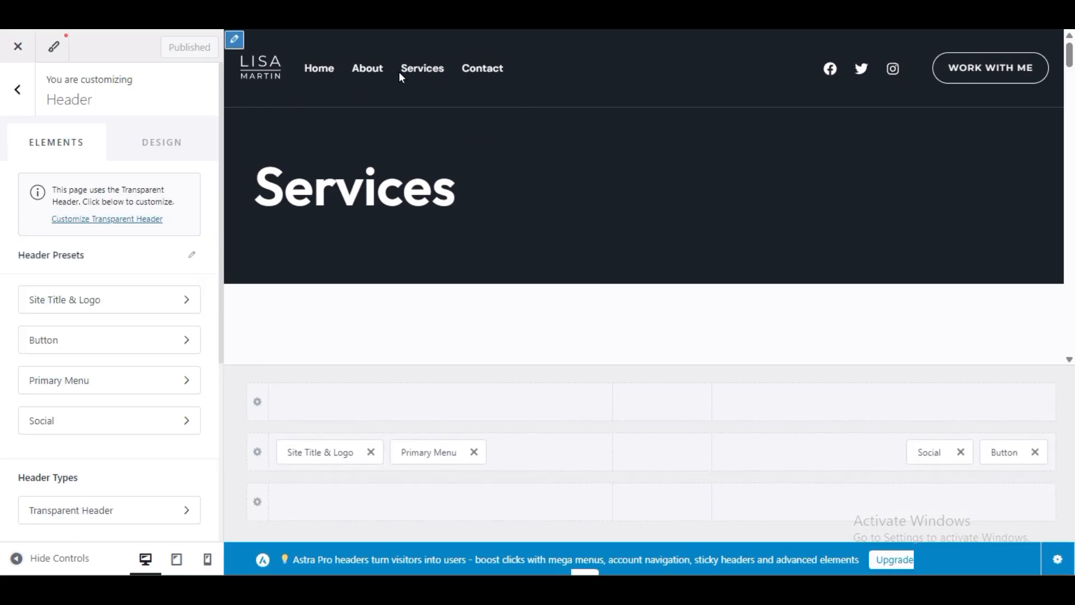
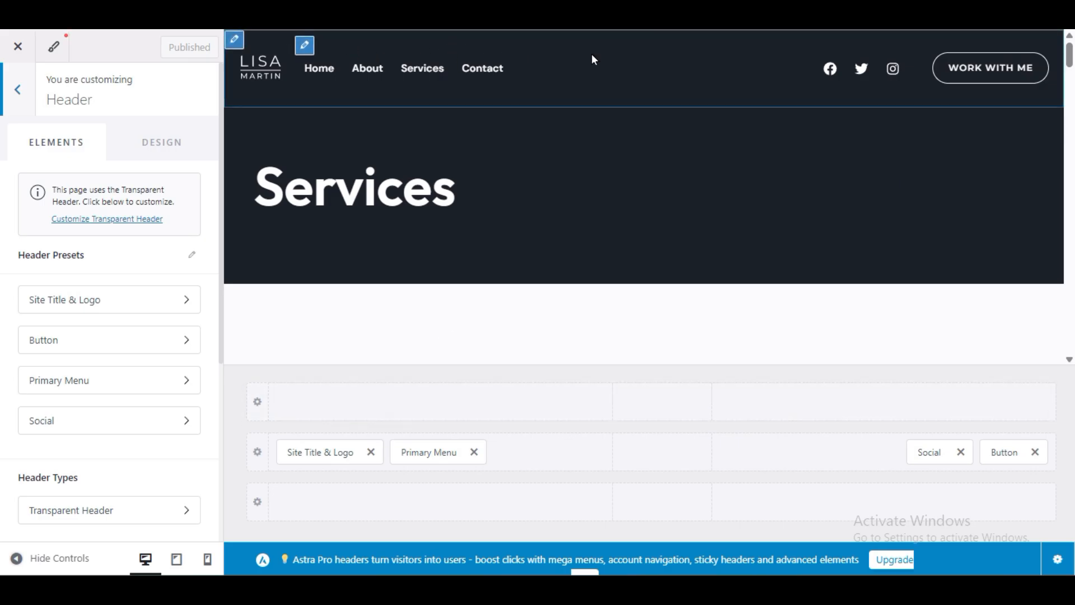
Step: Try the main menu in the top, bottom and middle header rows, ending beside the site logo
drag(420, 451, 419, 418)
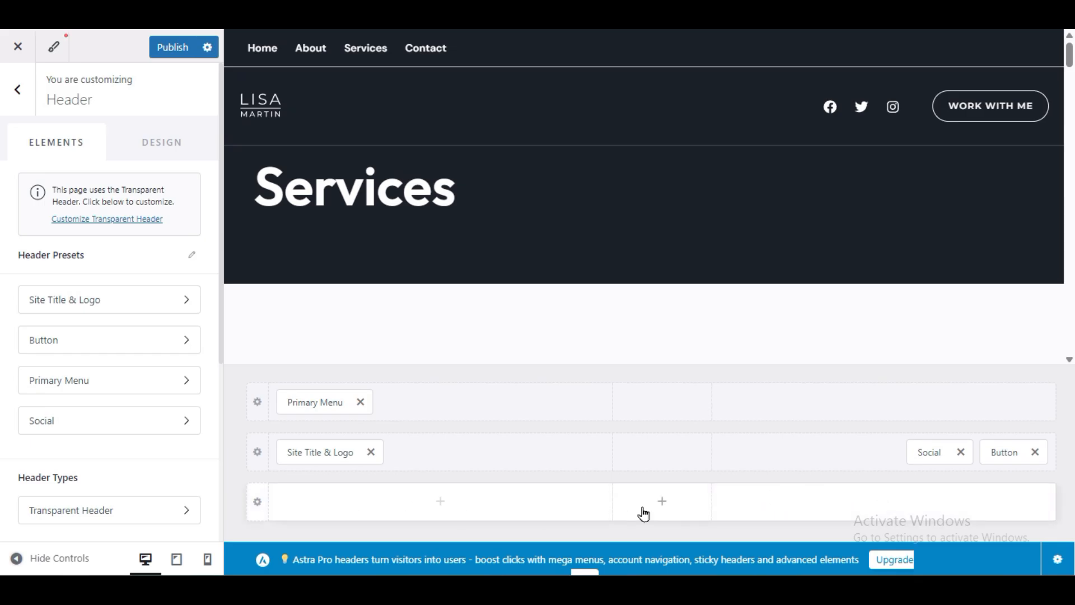
drag(300, 397, 403, 513)
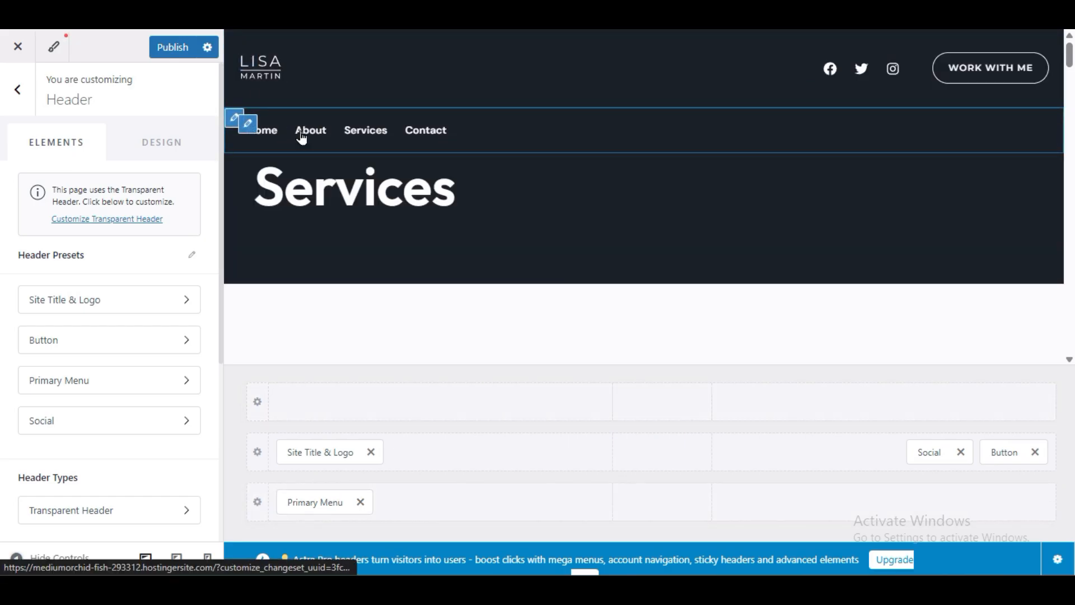
click(328, 502)
drag(328, 501, 657, 465)
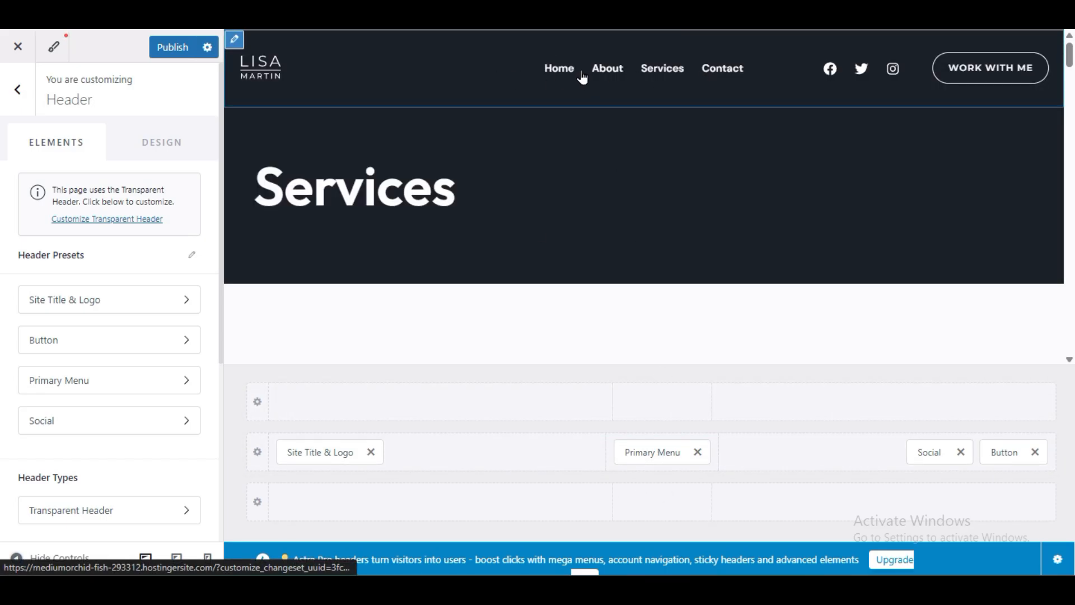
drag(637, 452, 662, 453)
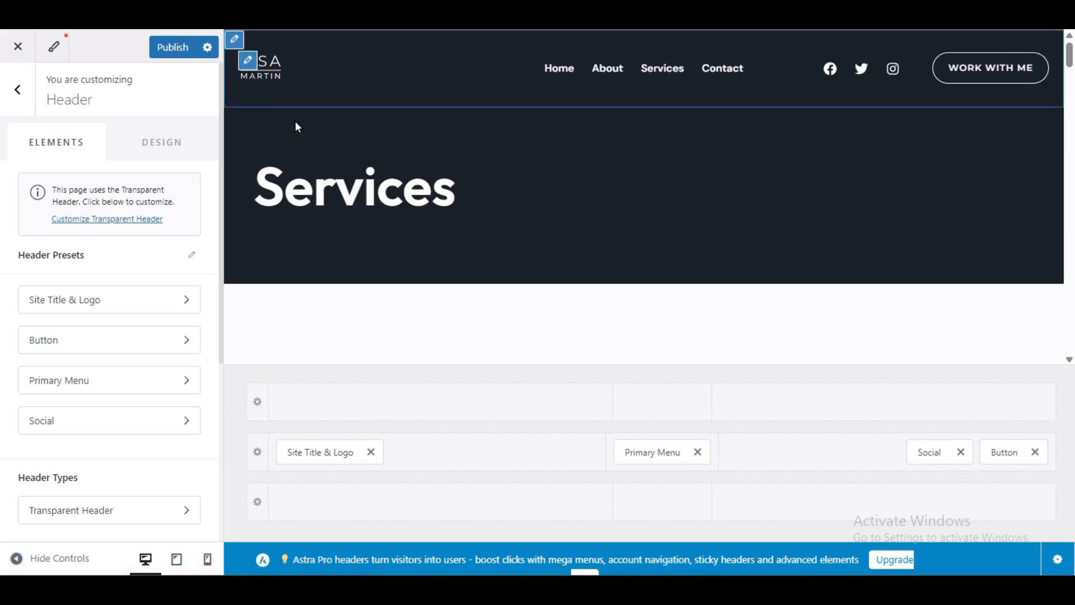
drag(665, 452, 448, 473)
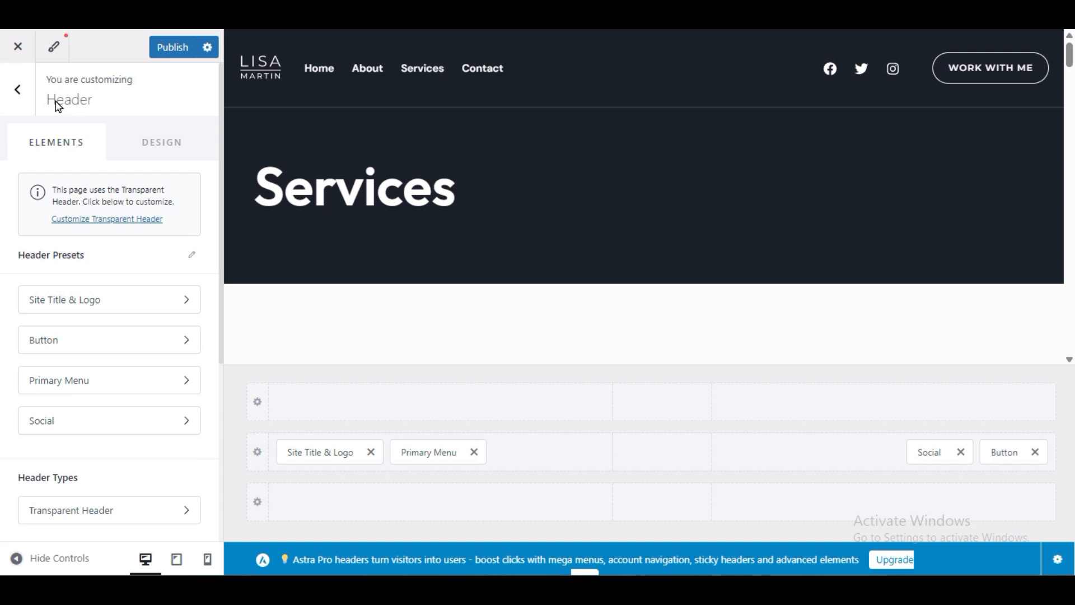
Step: In the logo's transparent header settings, enable the transparent header on the complete website
click(18, 93)
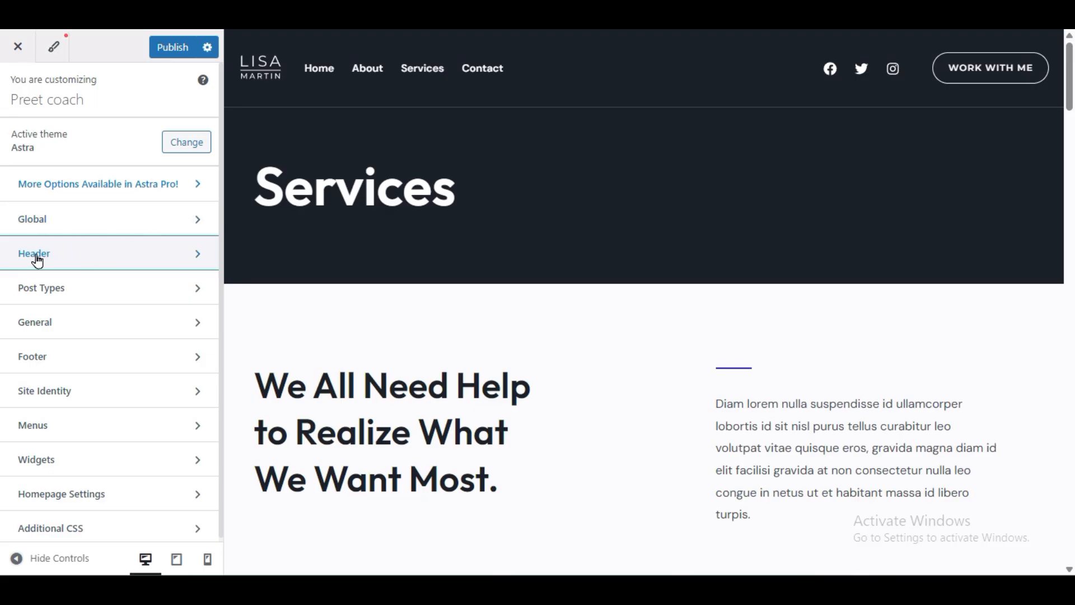
click(166, 260)
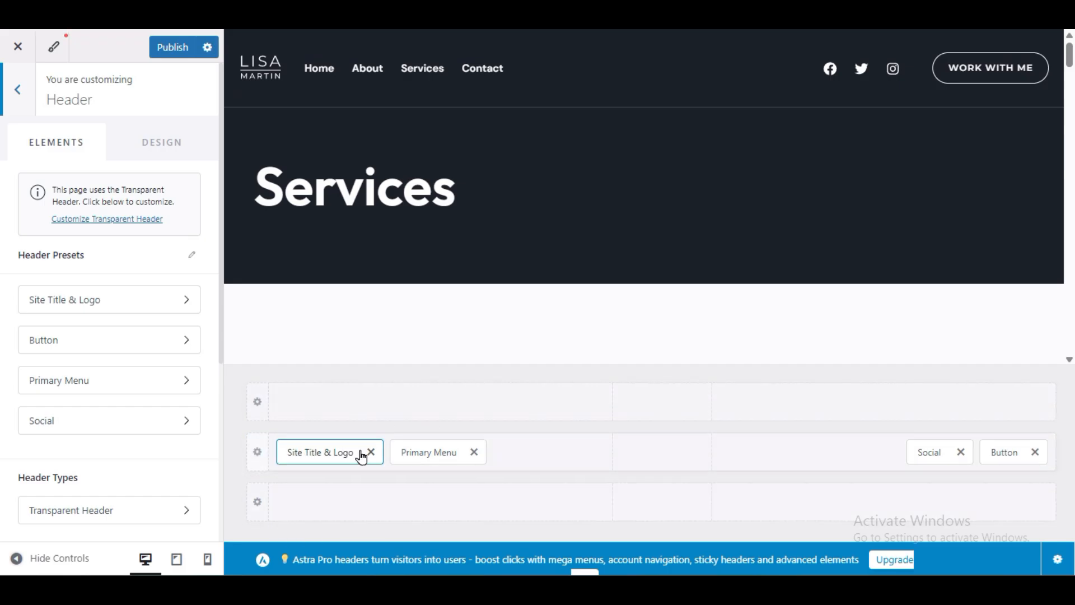
click(248, 67)
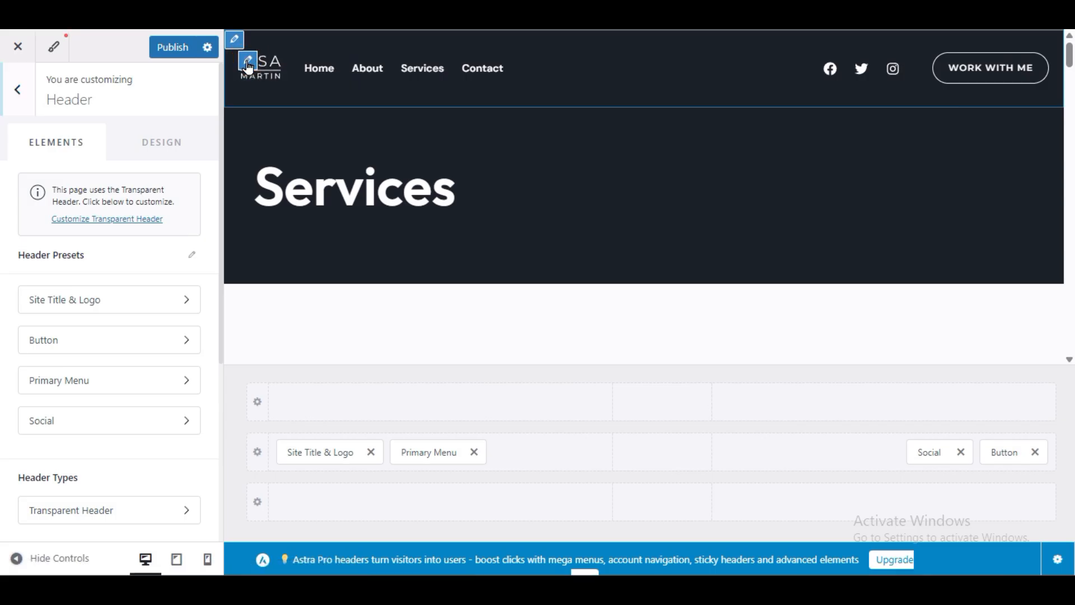
click(248, 67)
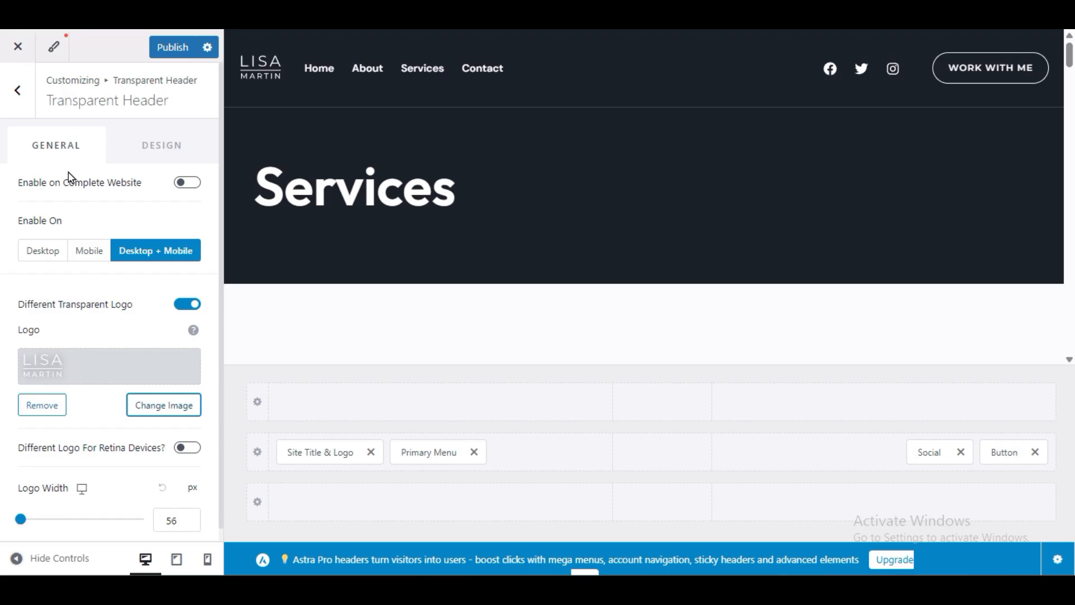
click(185, 185)
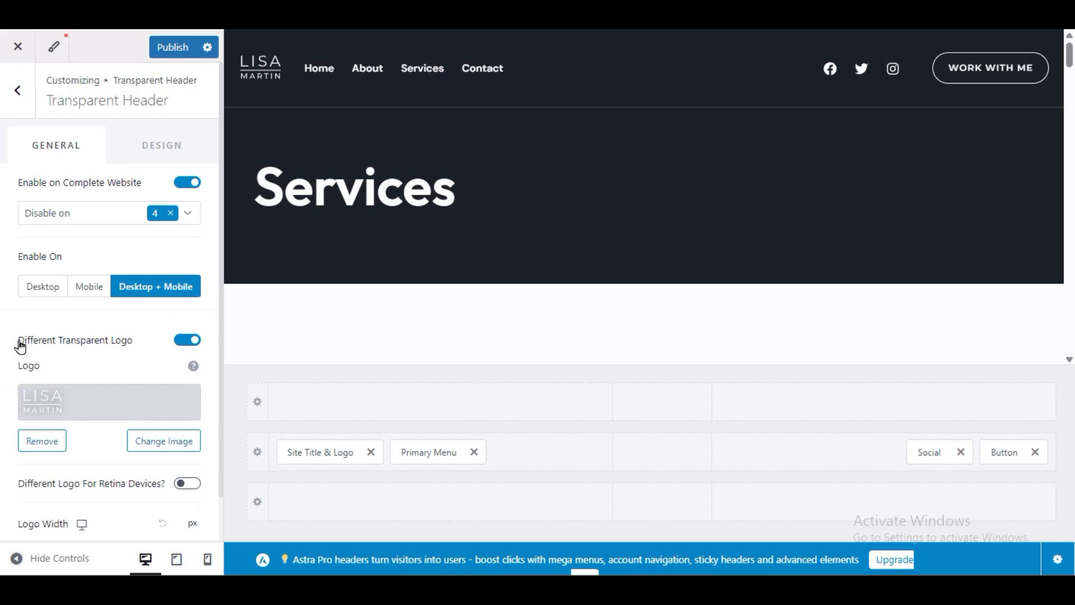
scroll(7, 378, down, 1)
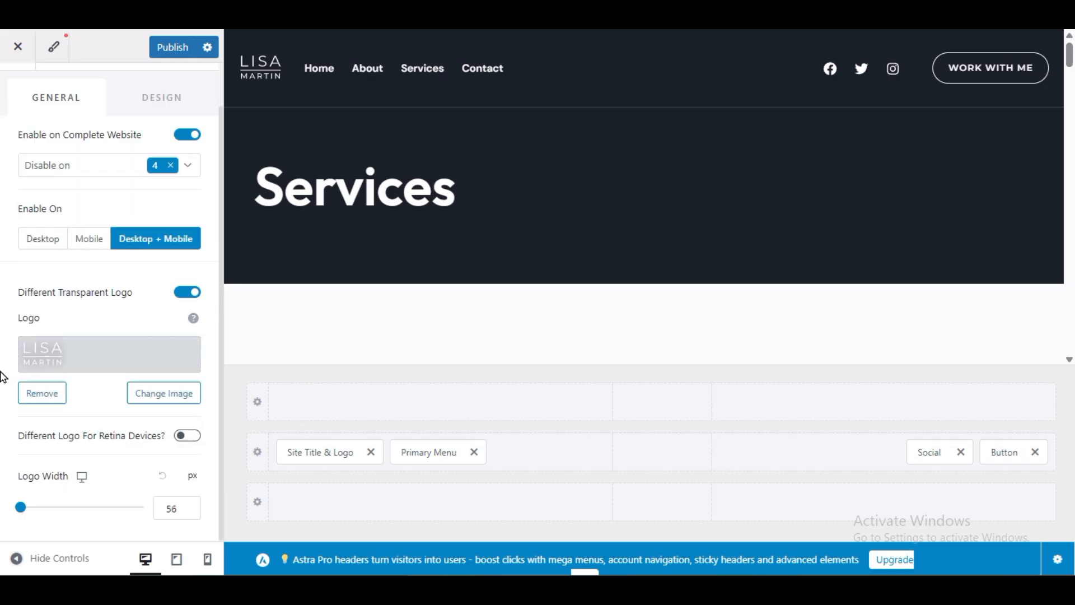
scroll(5, 413, up, 1)
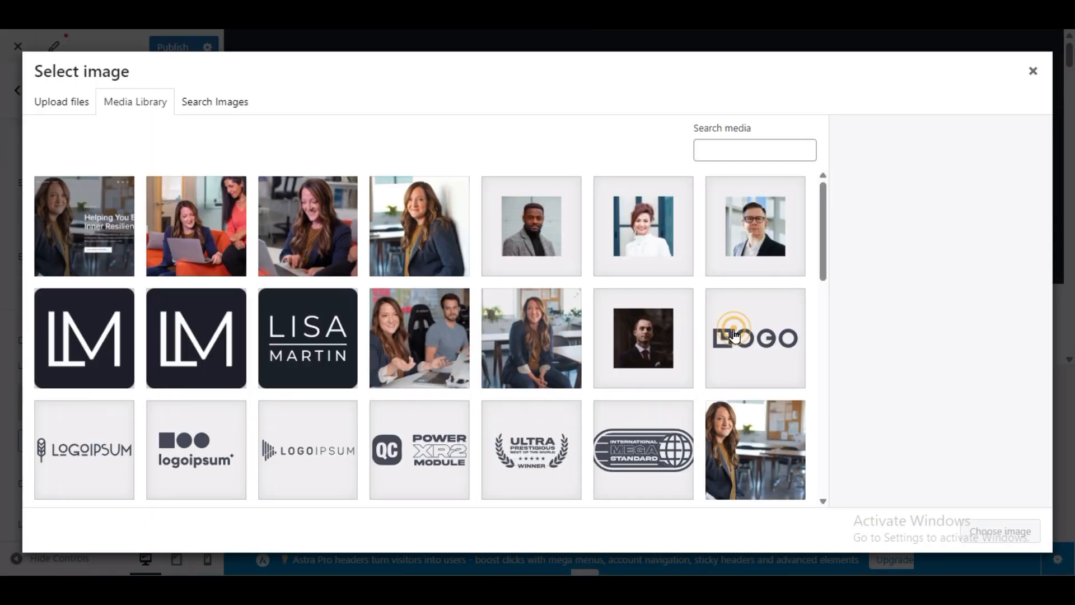
Step: Choose the LM image, business-coaching-favicon.png, from the Media Library as the transparent logo
click(734, 336)
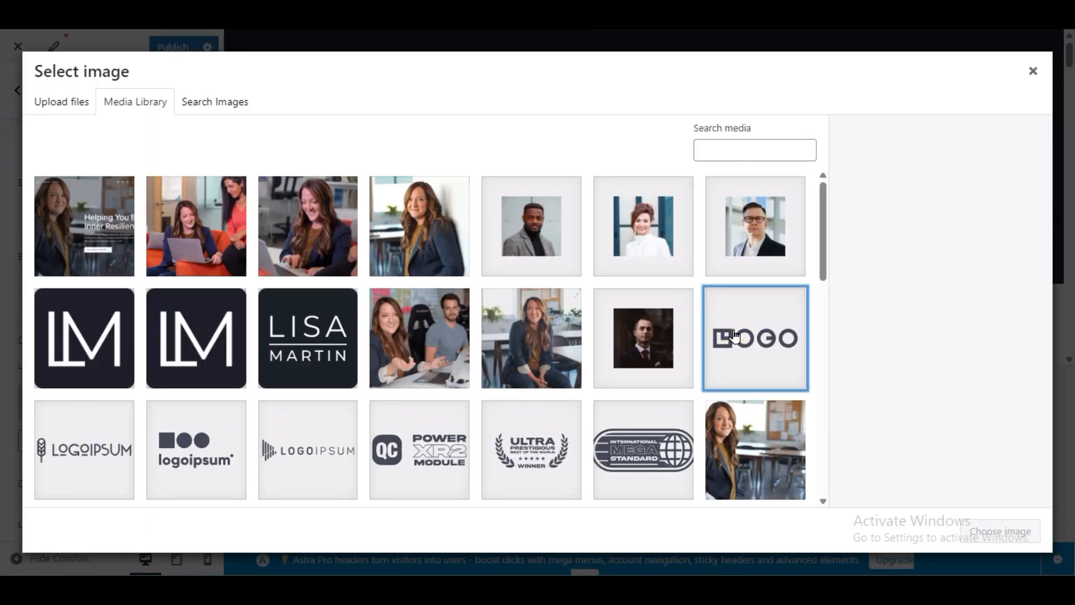
click(180, 355)
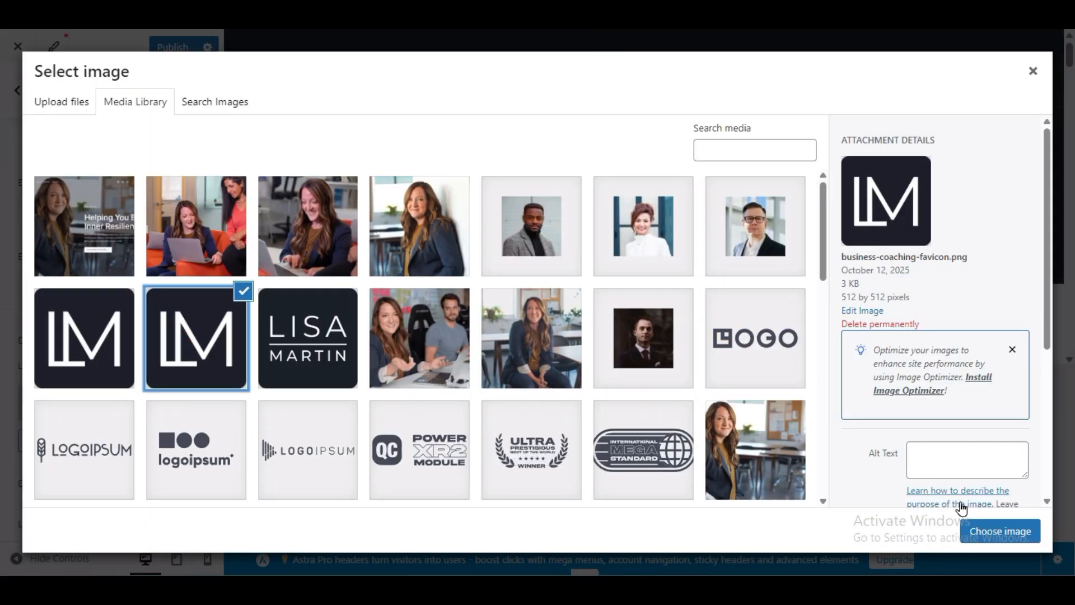
click(981, 531)
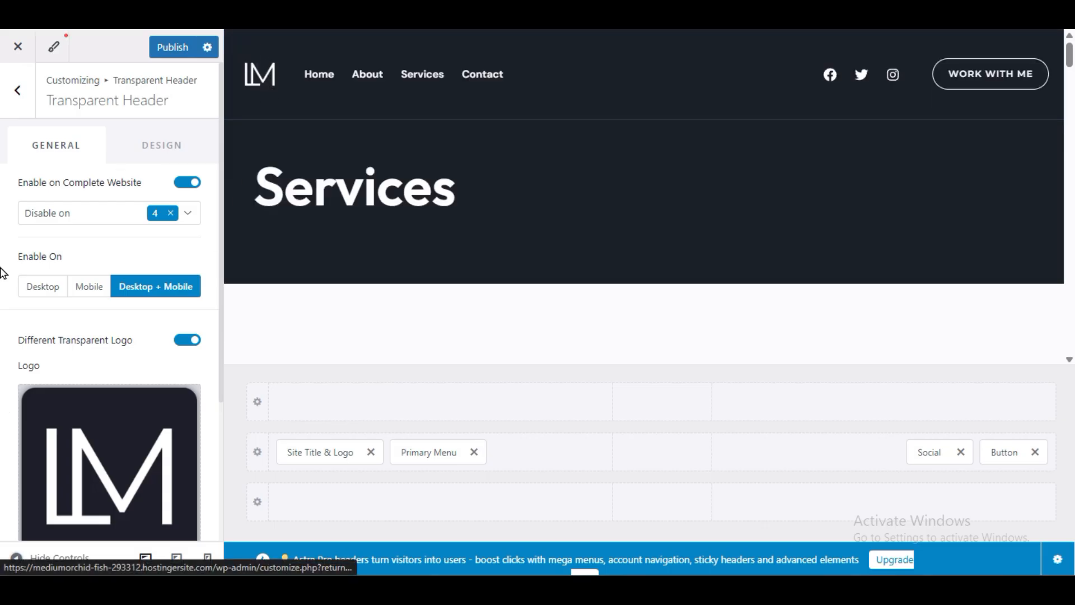
Step: Set the transparent logo width to 50 px and publish the changes
scroll(29, 384, down, 3)
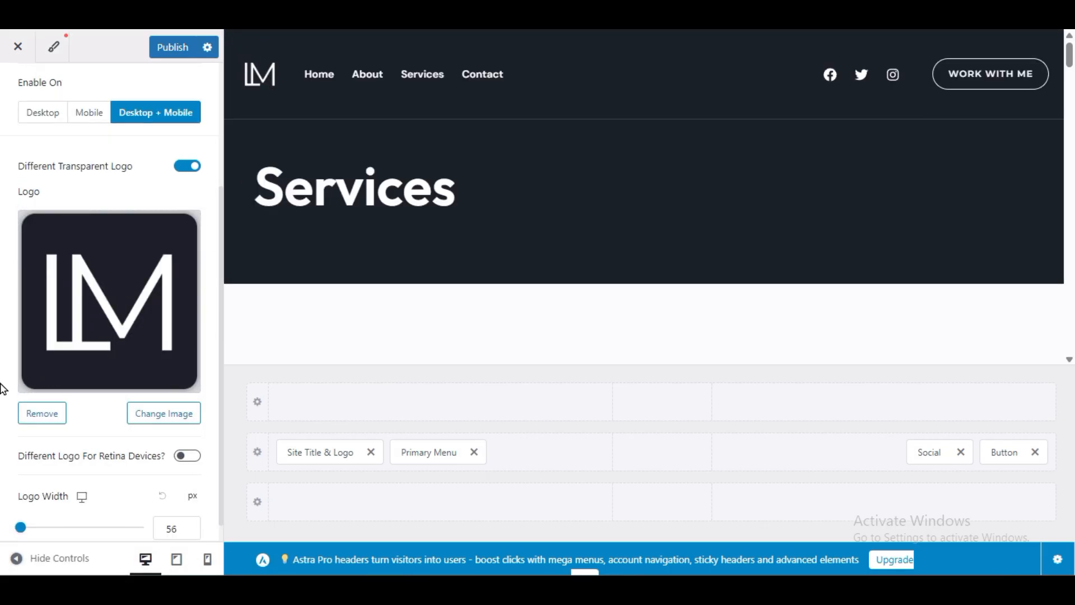
scroll(4, 388, down, 1)
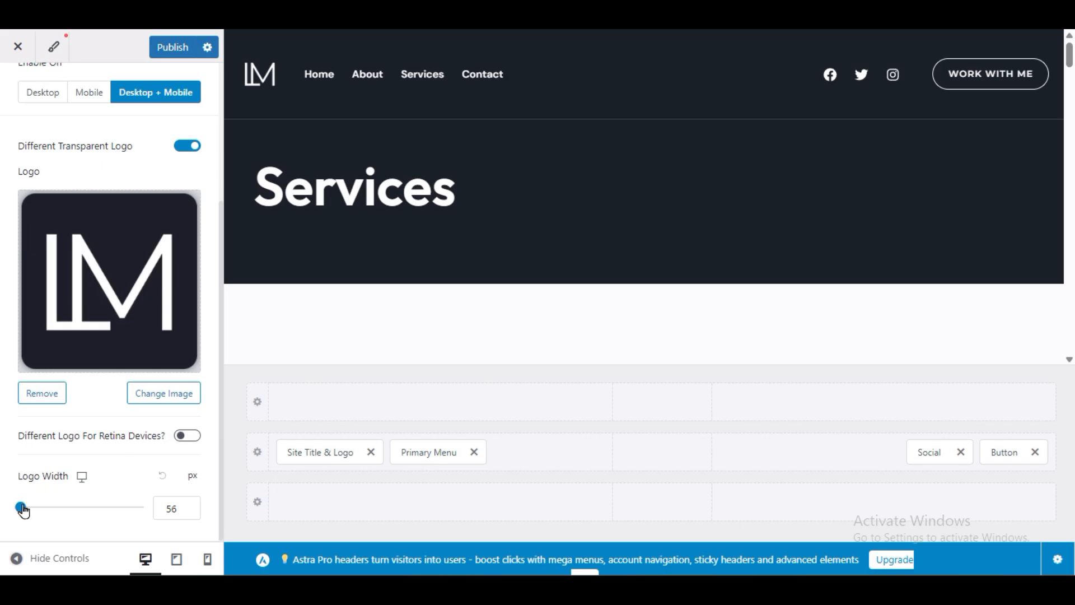
mouse_move(21, 508)
mouse_down()
mouse_move(130, 509)
mouse_move(3, 509)
mouse_up()
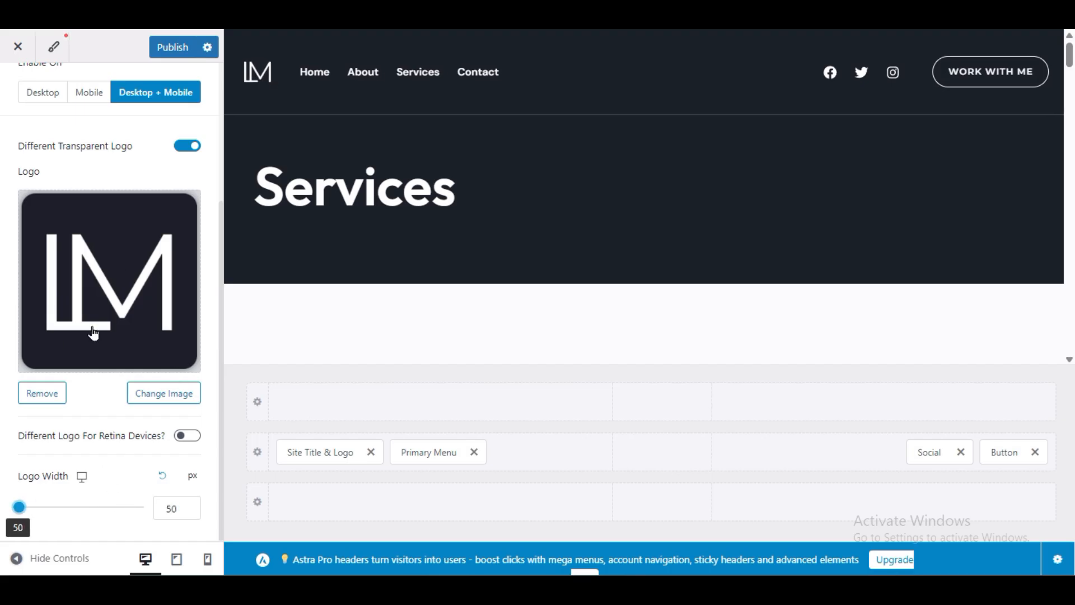
click(168, 47)
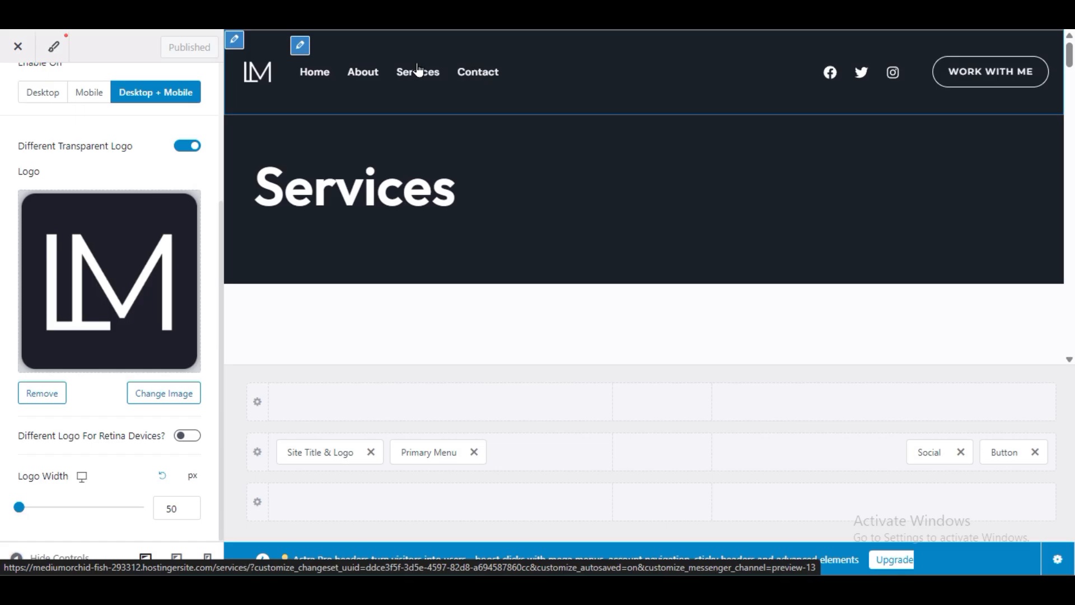
Step: Open the Main menu assigned to the Primary Menu location for editing
click(427, 455)
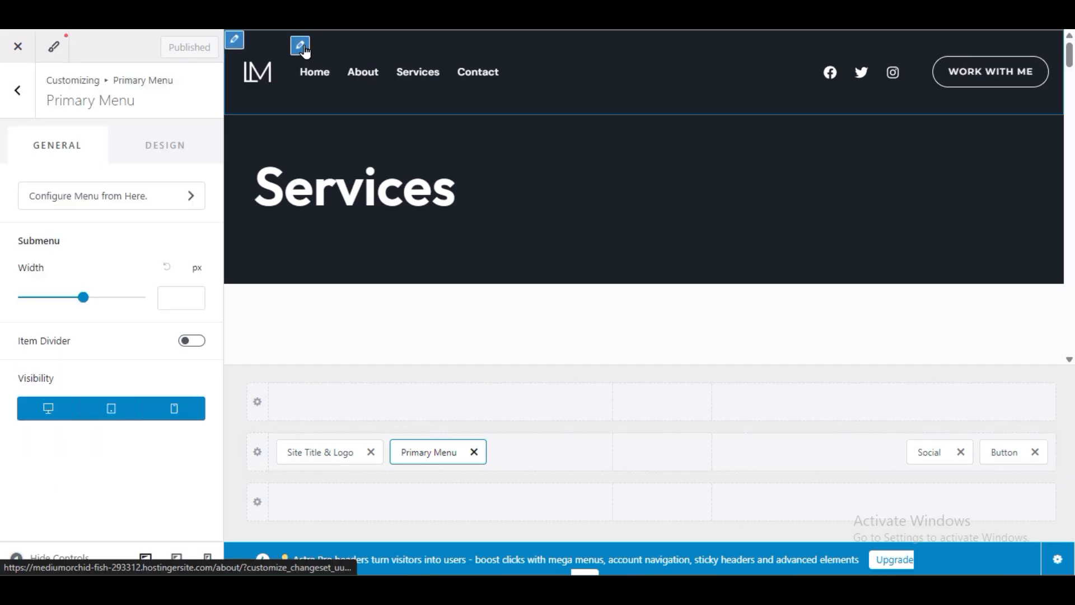
click(304, 49)
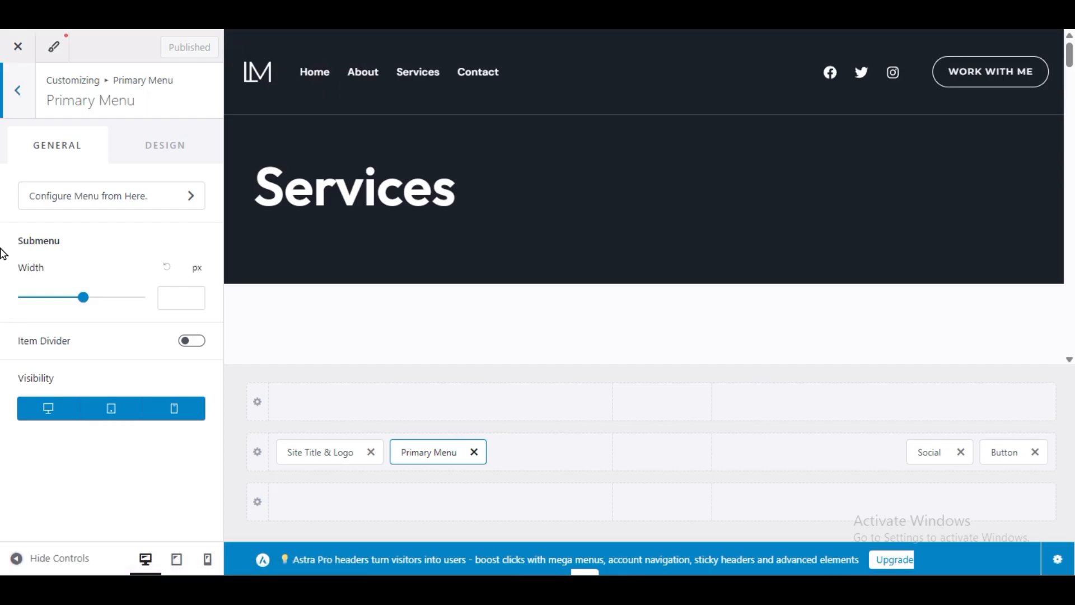
click(101, 199)
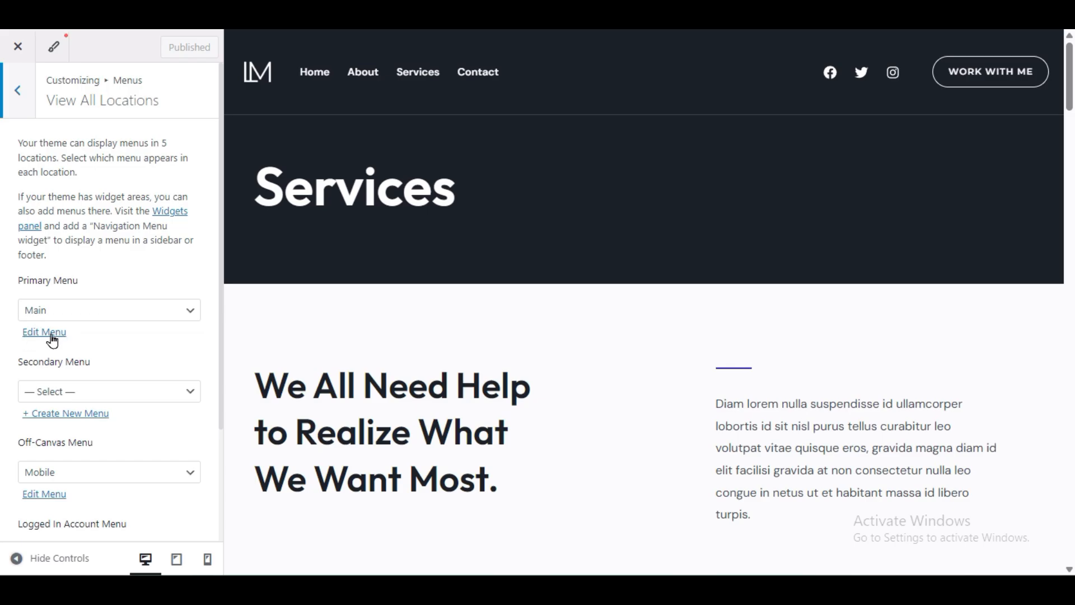
scroll(41, 345, down, 3)
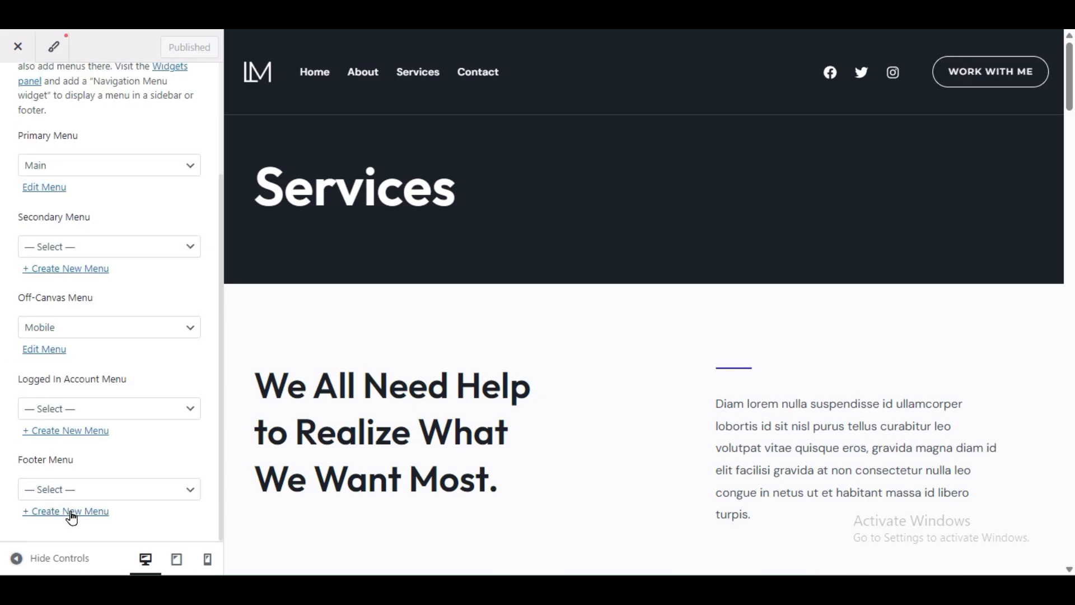
scroll(79, 398, up, 3)
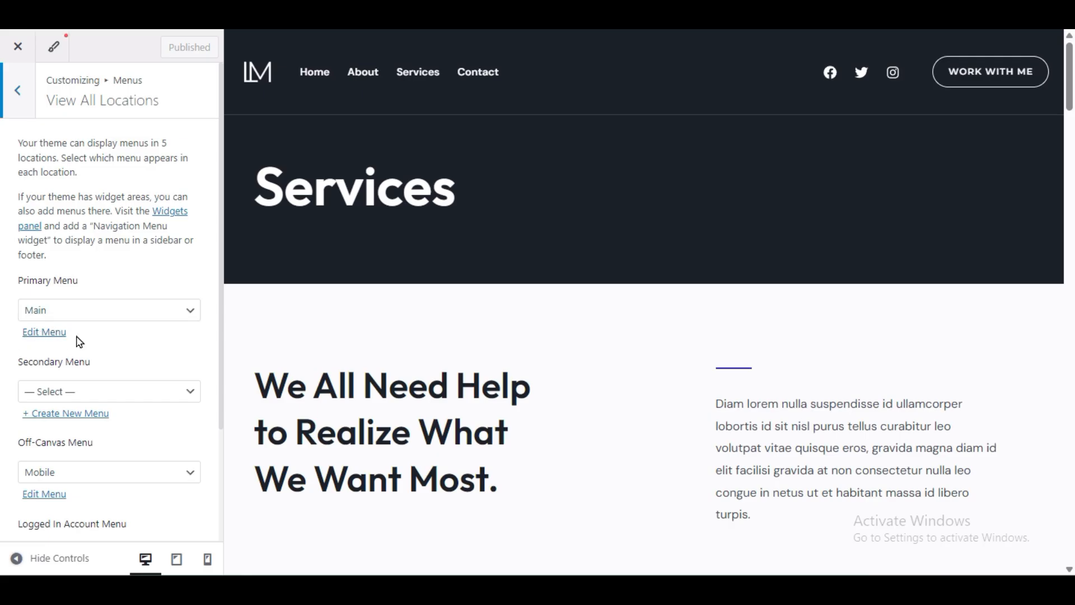
click(47, 341)
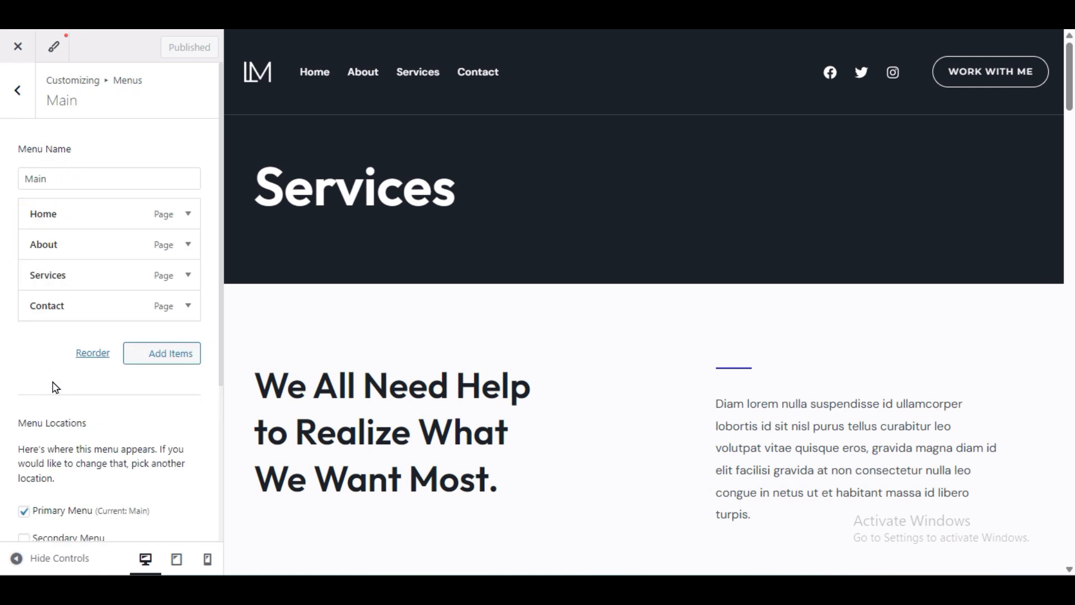
Step: Remove the Contact, About, Services and Home pages from the Main menu
click(81, 175)
drag(79, 177, 28, 172)
click(28, 172)
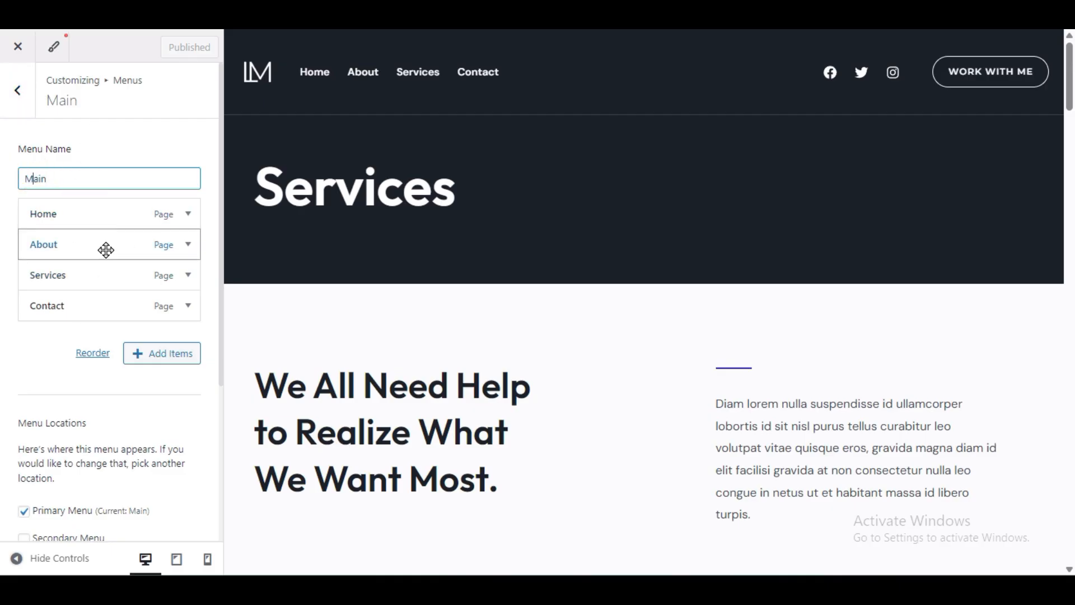
click(170, 357)
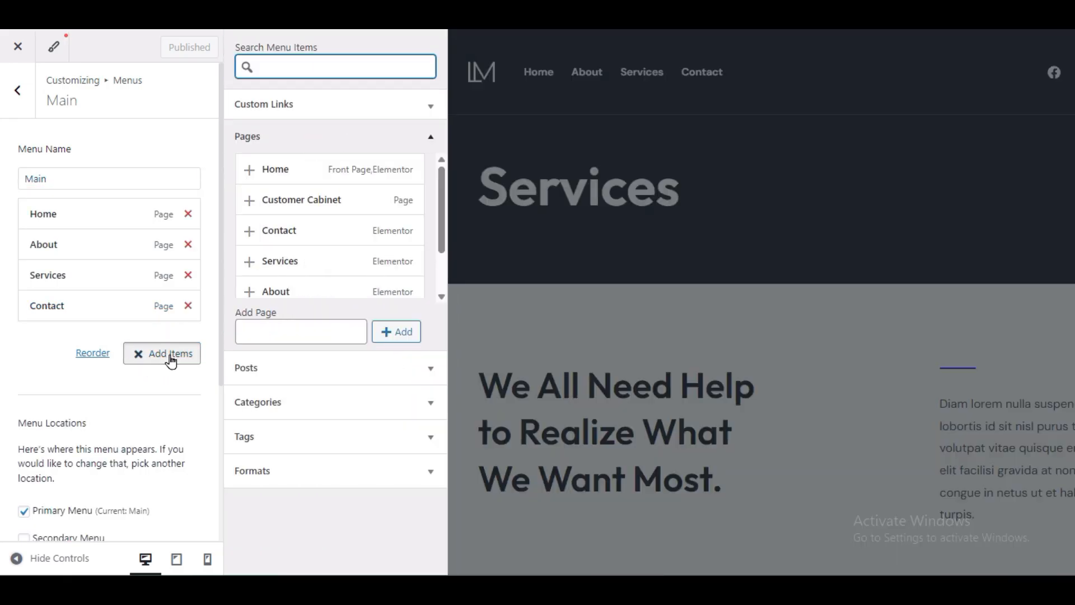
click(188, 305)
click(187, 244)
click(188, 244)
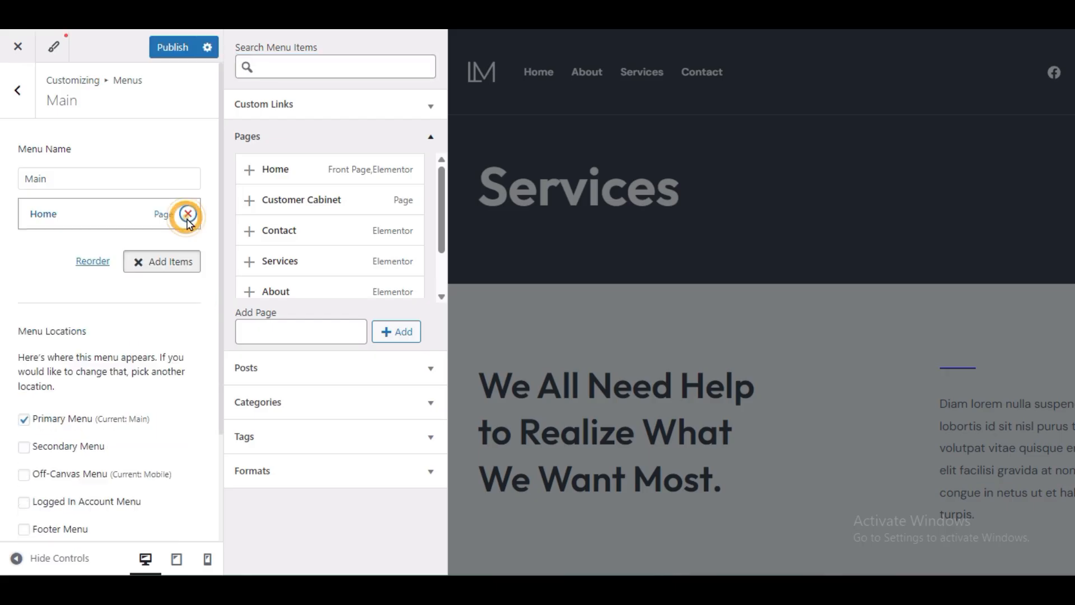
click(187, 214)
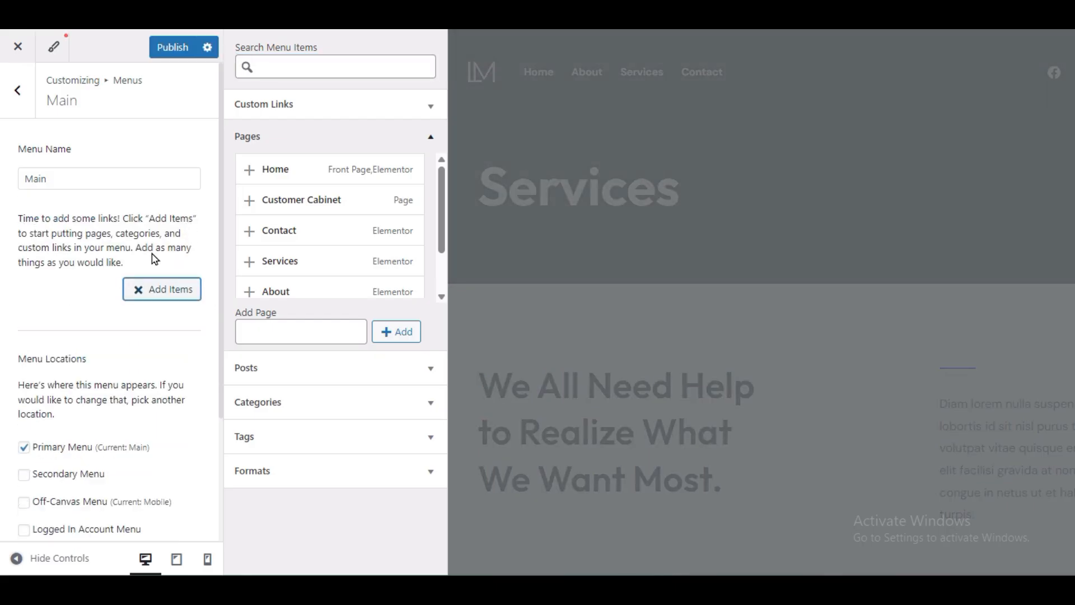
click(159, 294)
Step: Re-add the pages and order them Home, About, Services, Contact
click(159, 295)
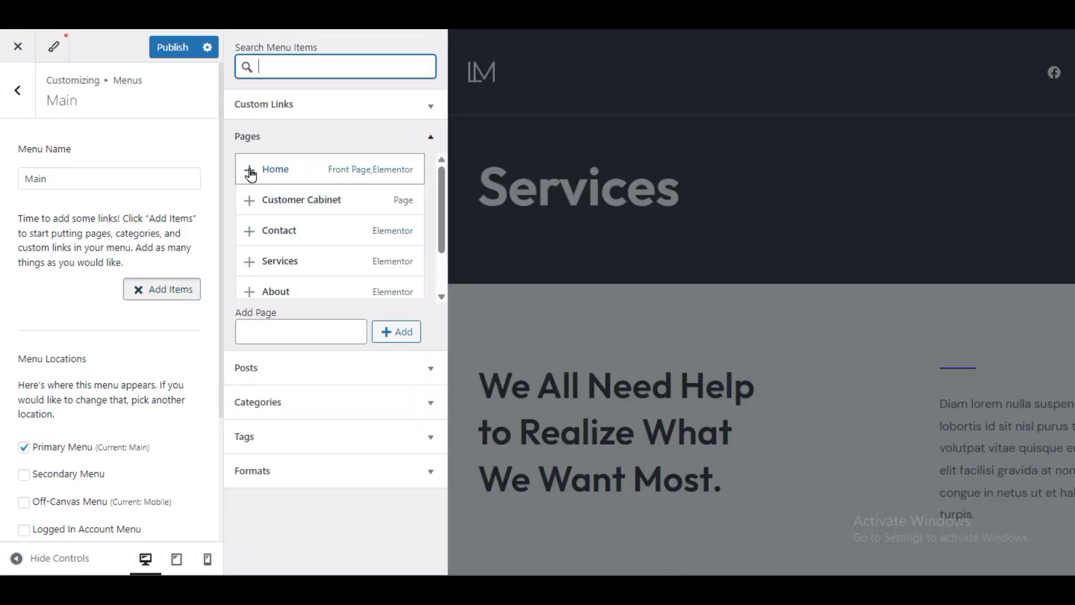
click(250, 171)
click(277, 129)
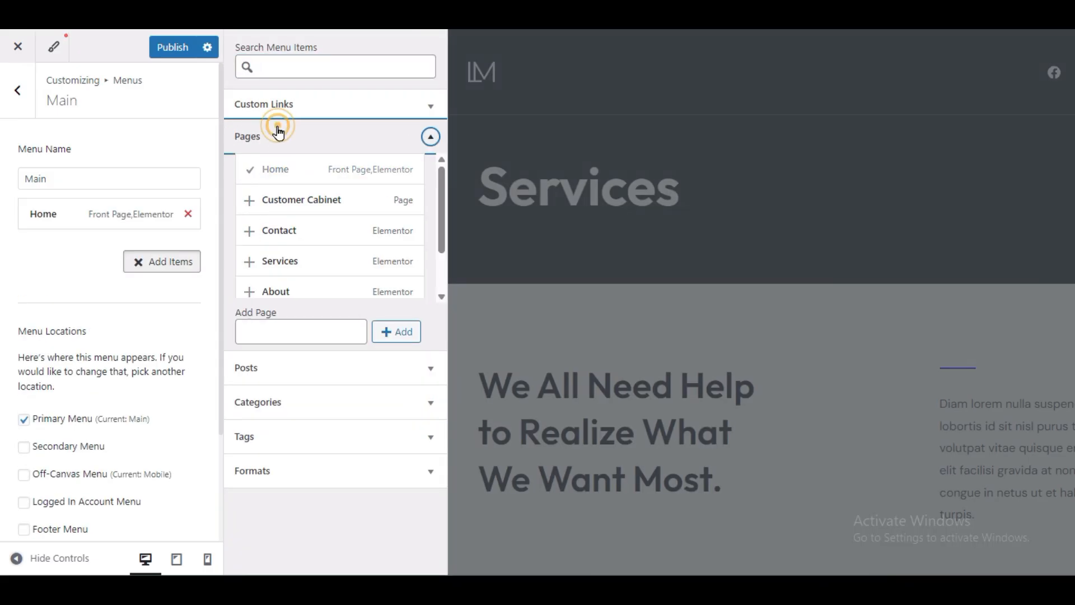
click(354, 141)
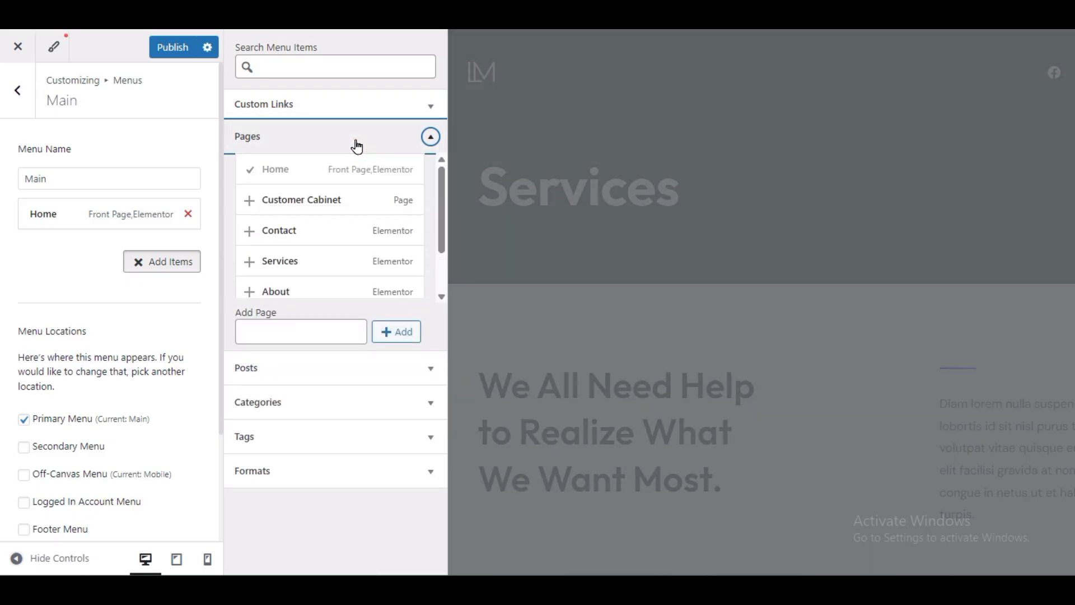
click(248, 232)
click(251, 291)
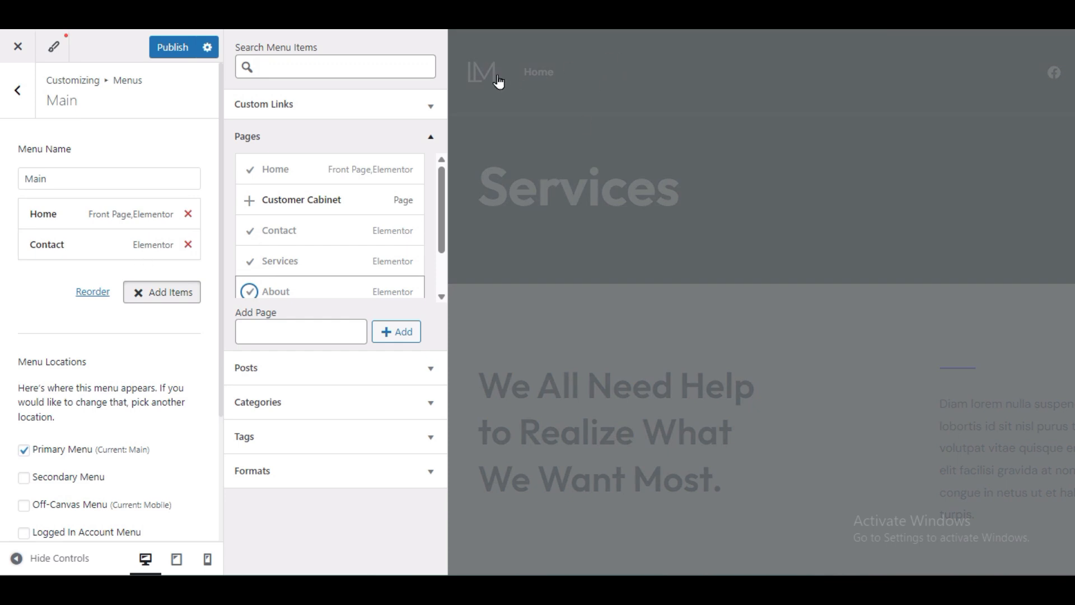
scroll(316, 276, down, 2)
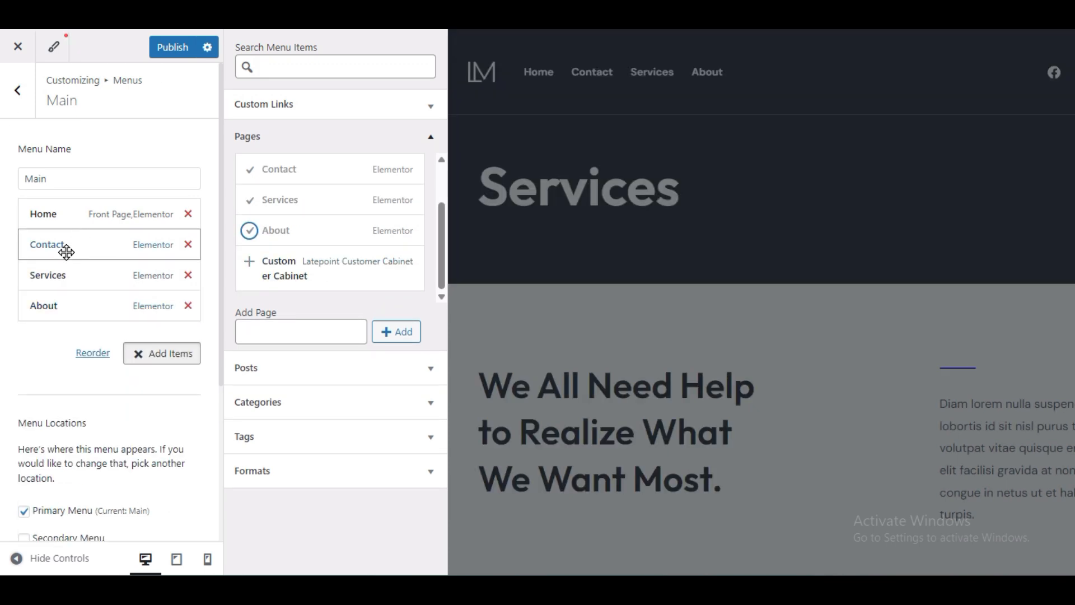
drag(120, 305, 112, 238)
drag(134, 281, 113, 313)
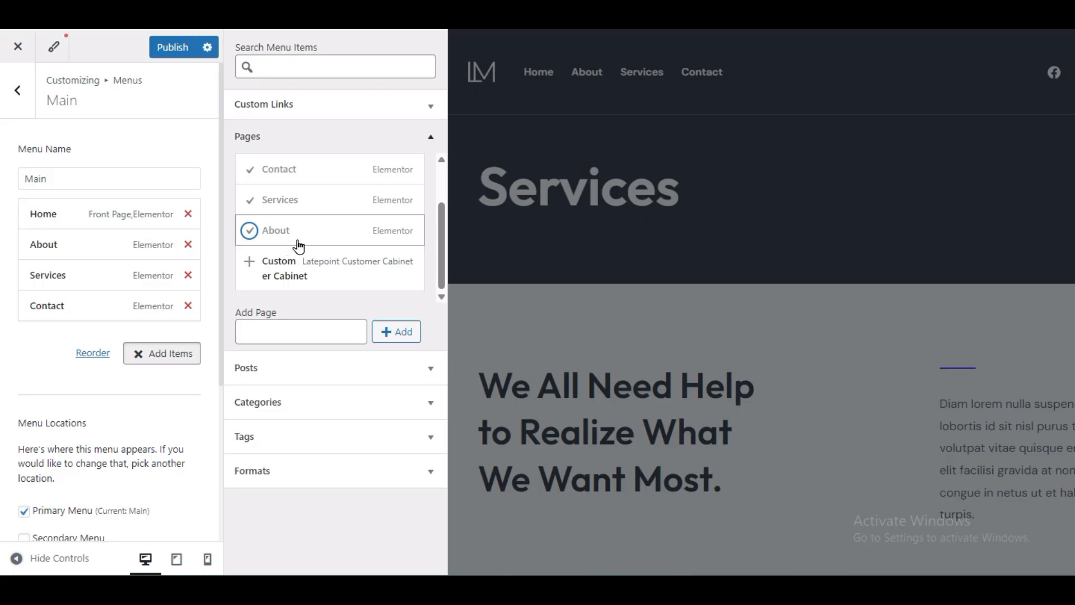
Step: Publish the rebuilt Main menu to the site
scroll(298, 247, up, 2)
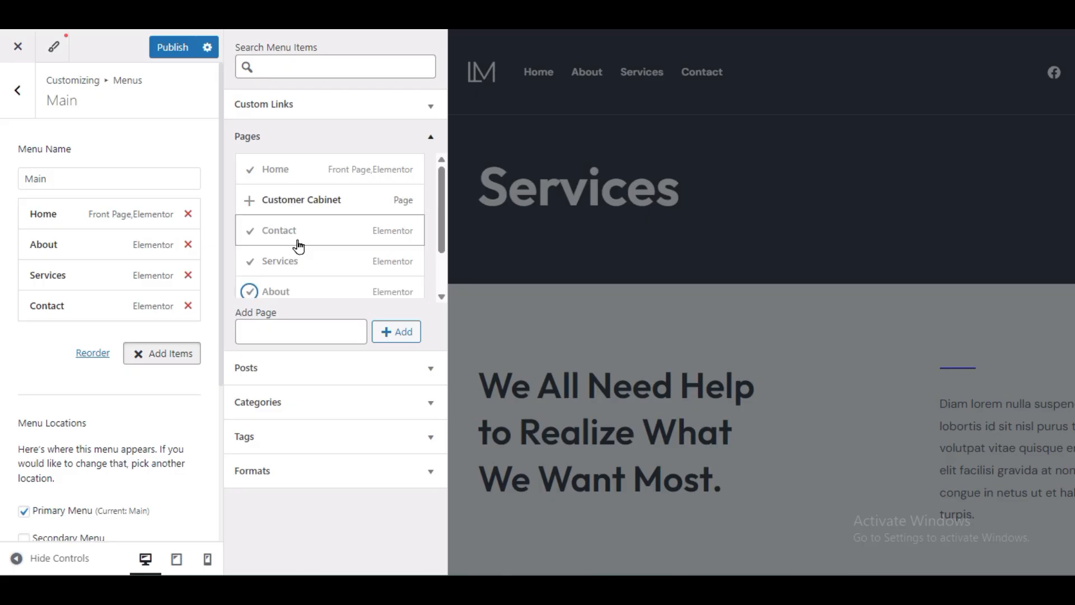
scroll(298, 246, down, 2)
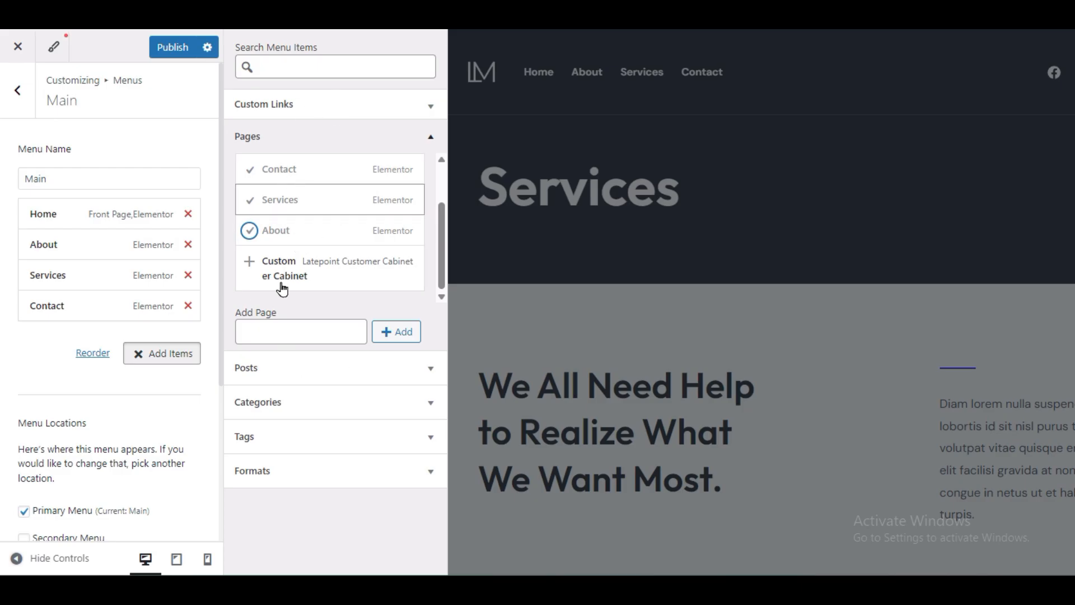
scroll(329, 233, up, 2)
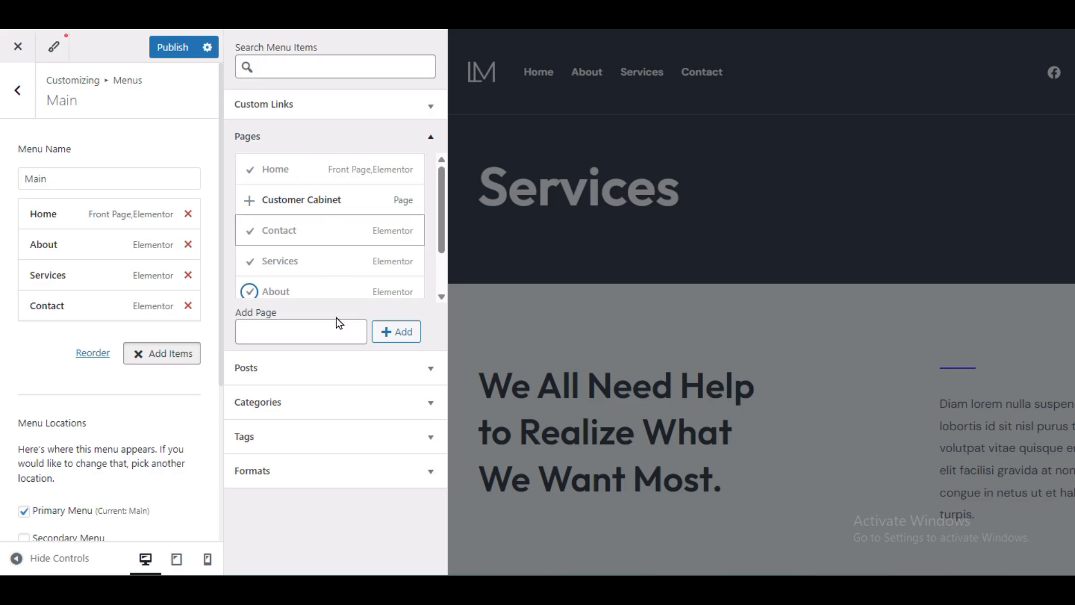
click(332, 405)
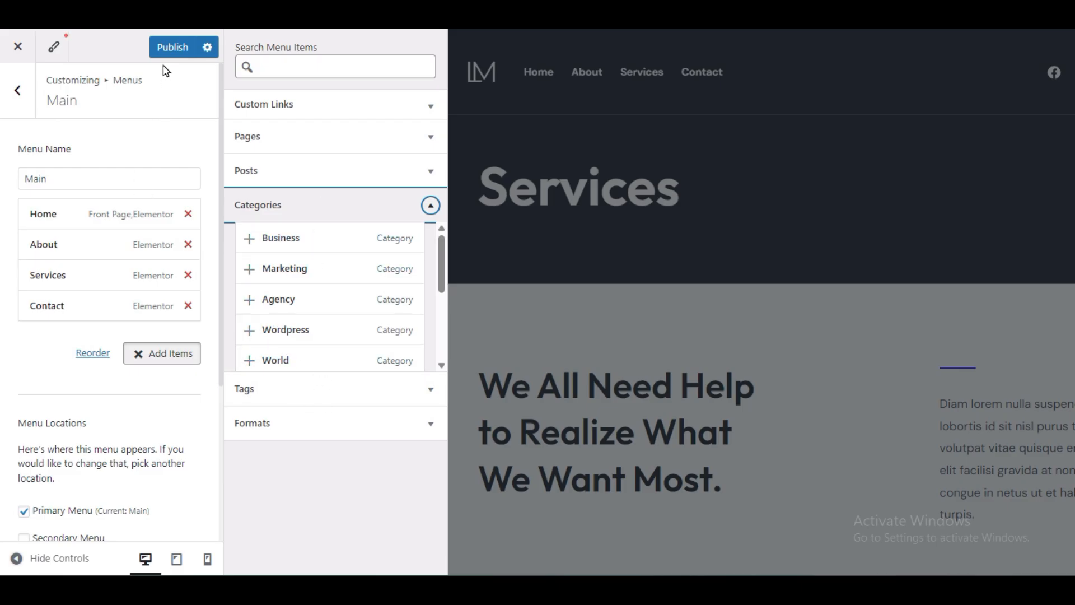
click(168, 47)
click(158, 185)
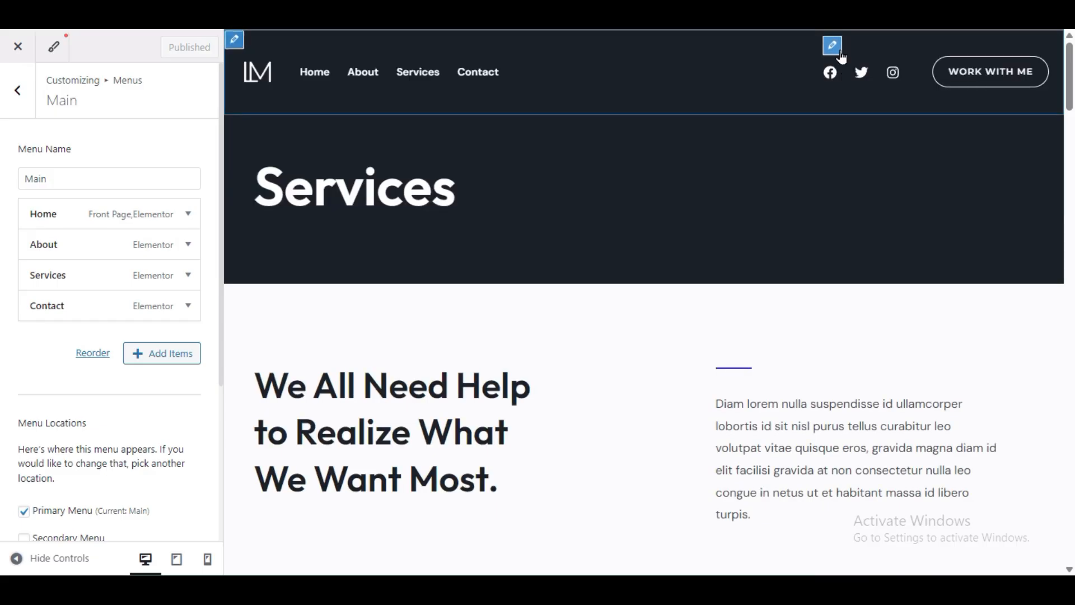
Step: Clear the placeholder Facebook link in the header social icons
click(837, 48)
click(834, 45)
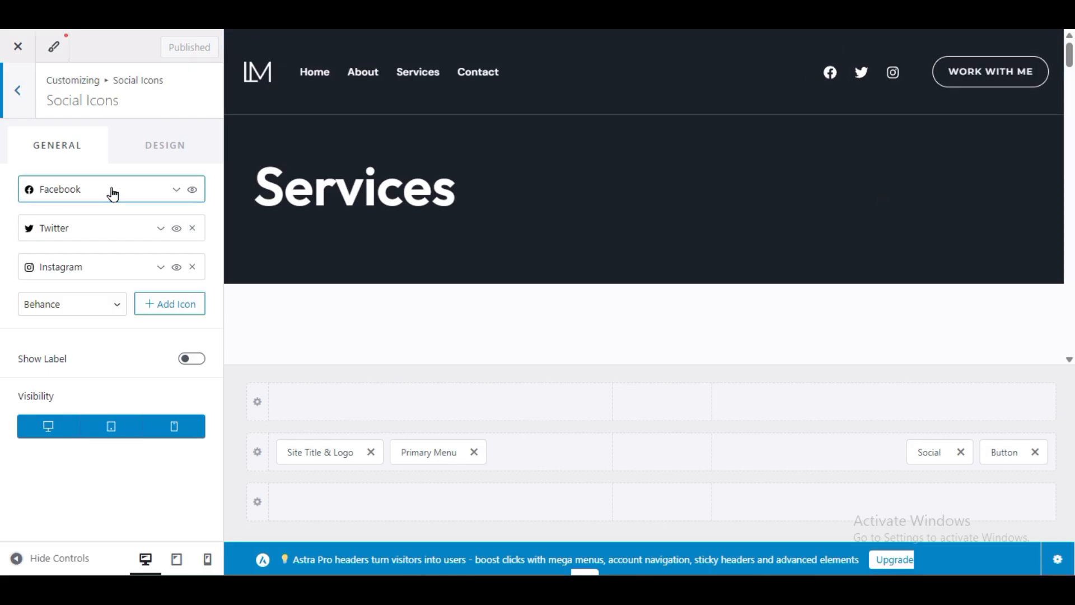
click(93, 191)
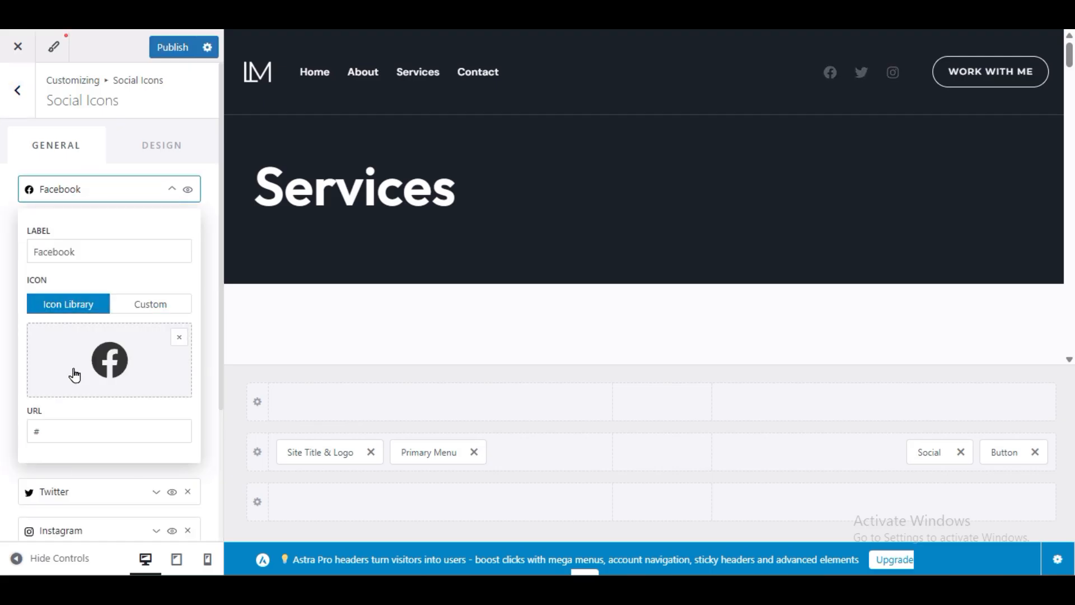
click(60, 425)
click(65, 430)
key(BackSpace)
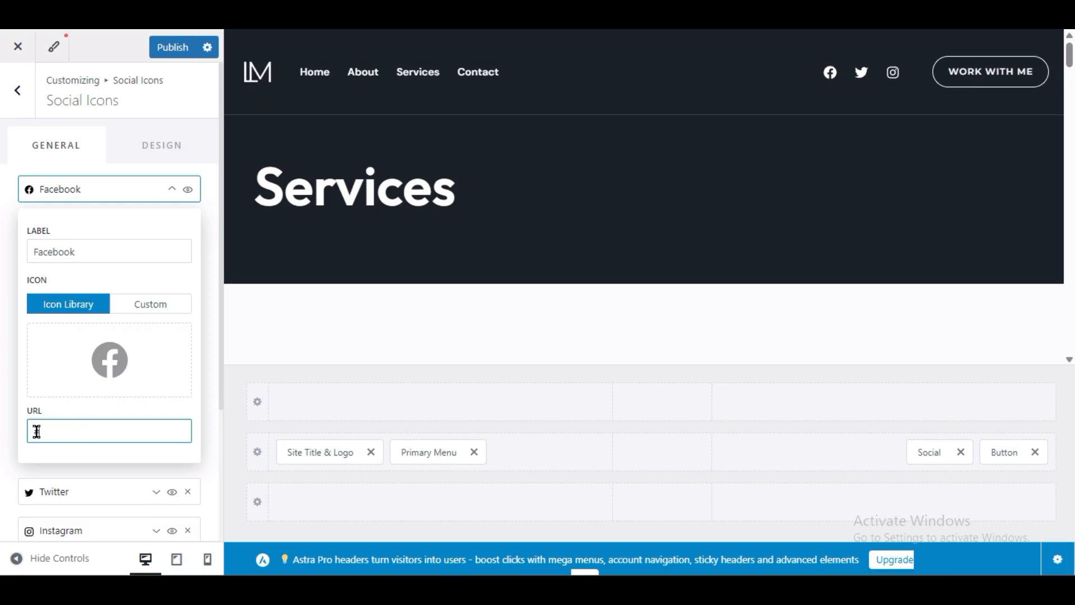
click(55, 431)
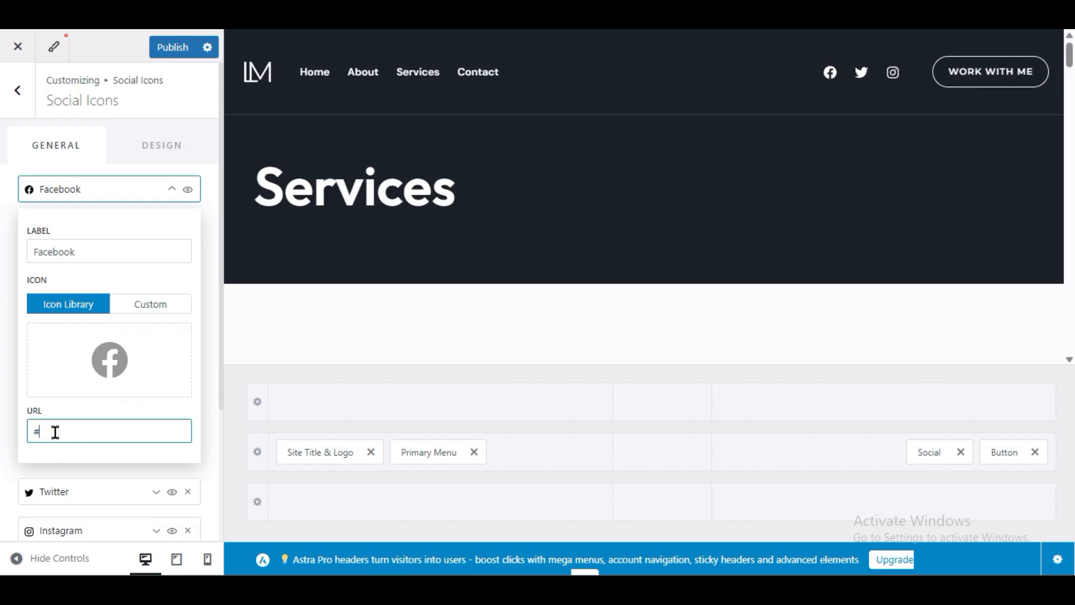
click(106, 193)
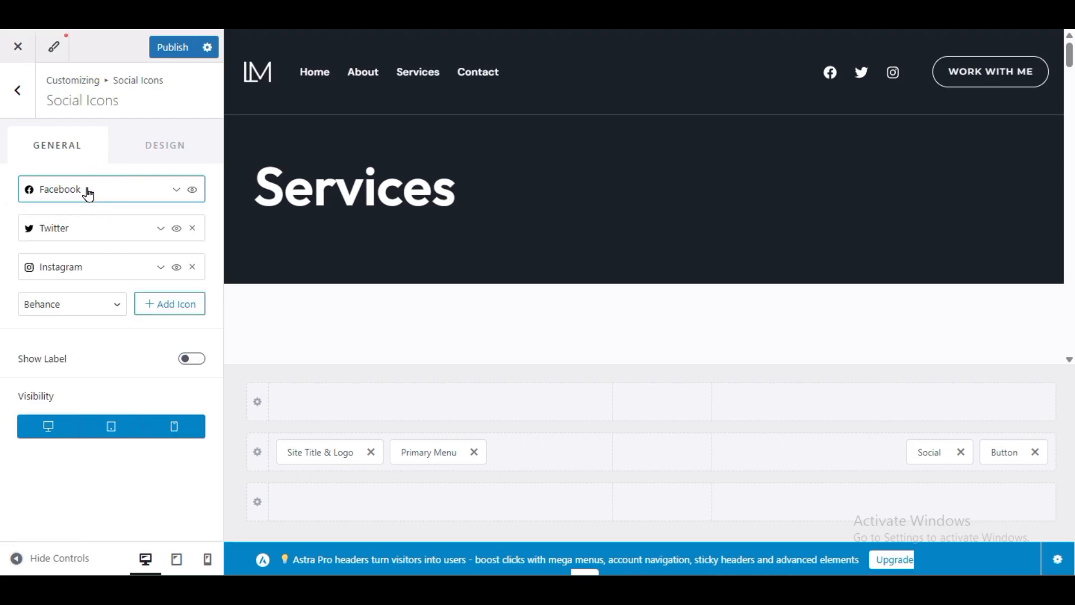
Step: Add a Telegram icon to the header social links
click(48, 305)
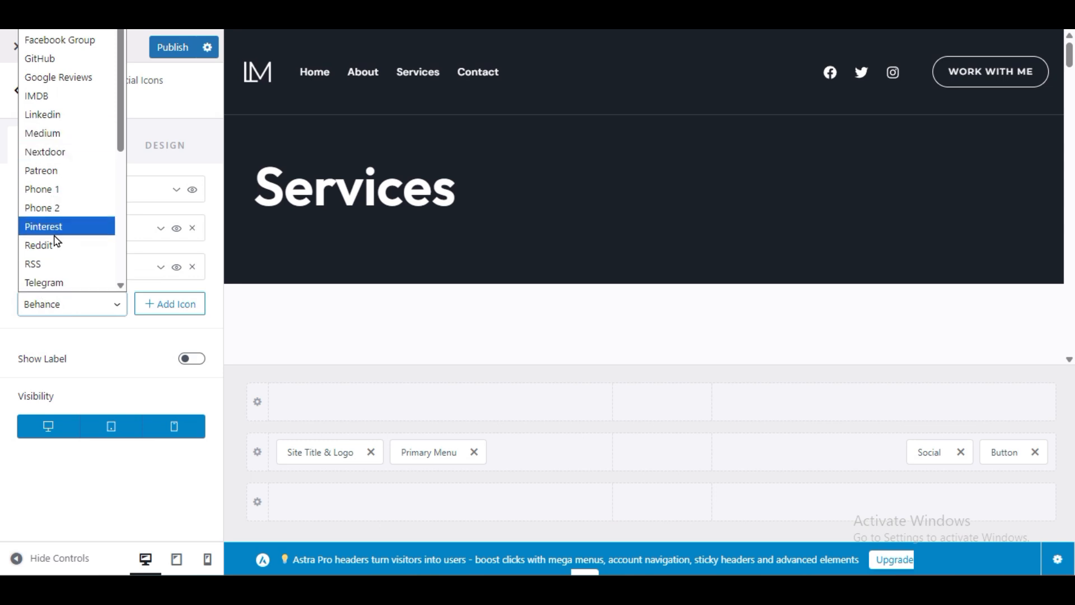
click(56, 280)
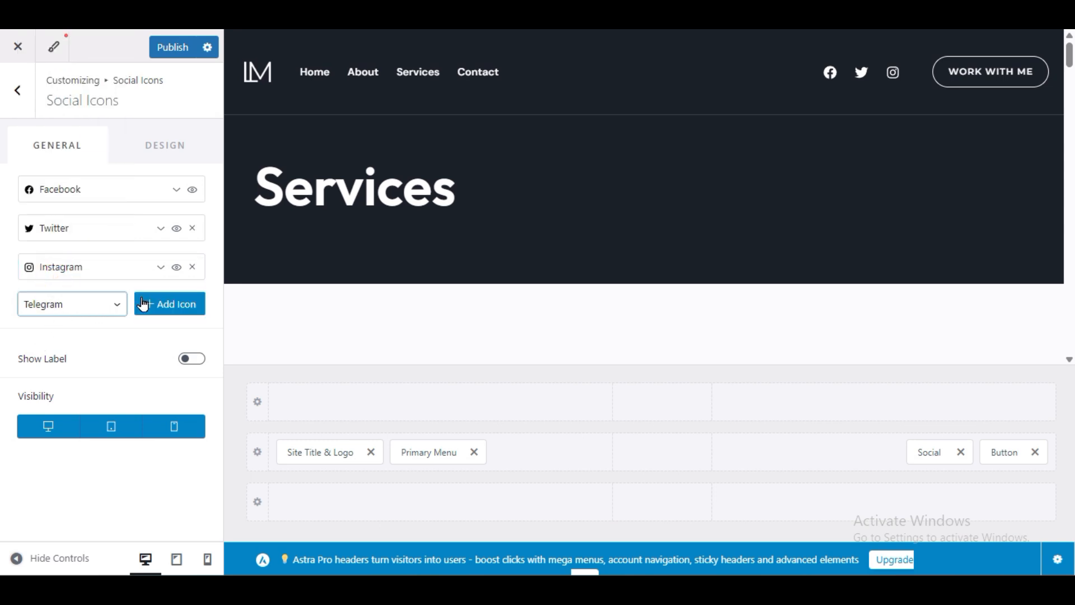
click(174, 305)
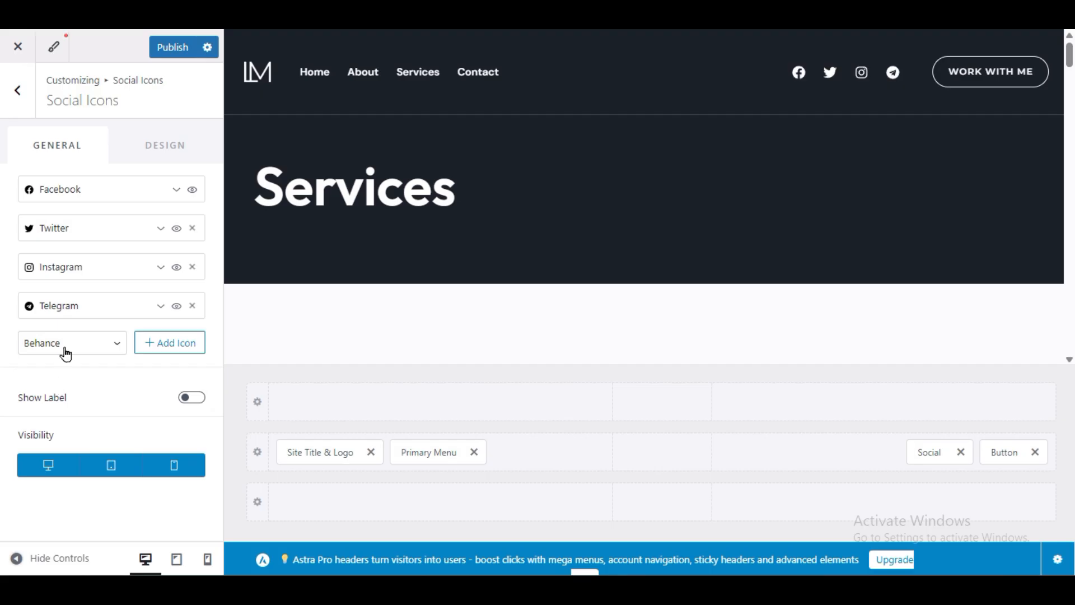
click(60, 312)
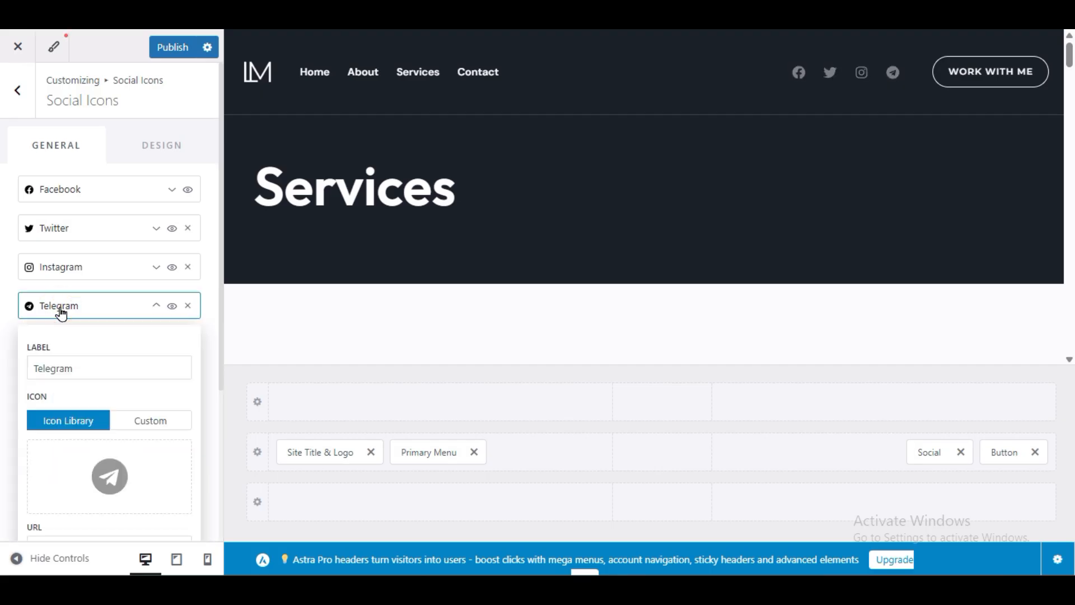
scroll(70, 403, down, 3)
click(51, 372)
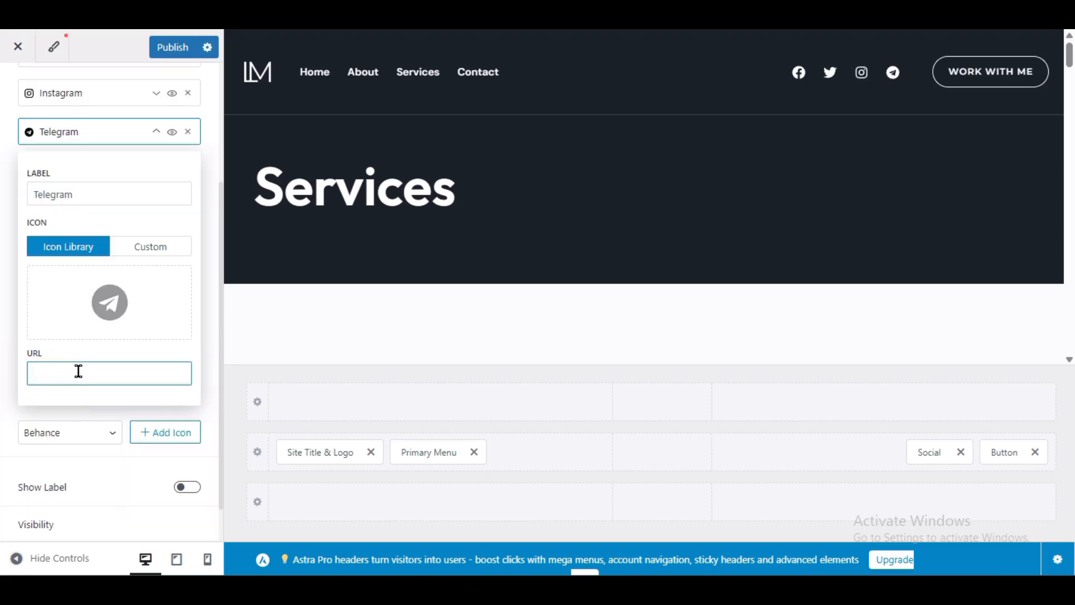
click(108, 130)
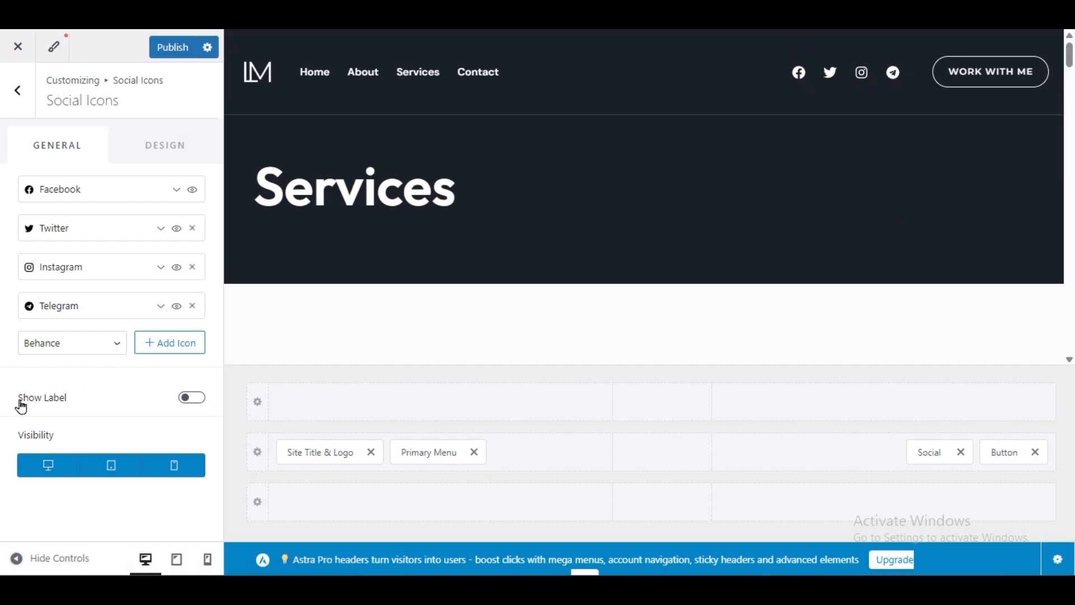
Step: Leave social icon labels switched off and preview the page at mobile size
click(194, 398)
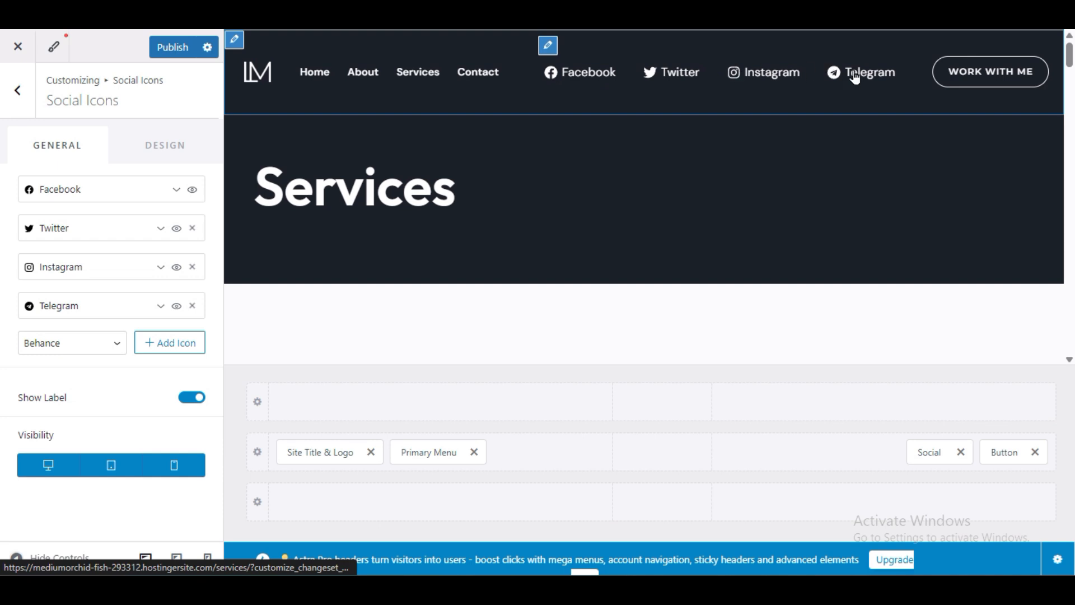
click(191, 398)
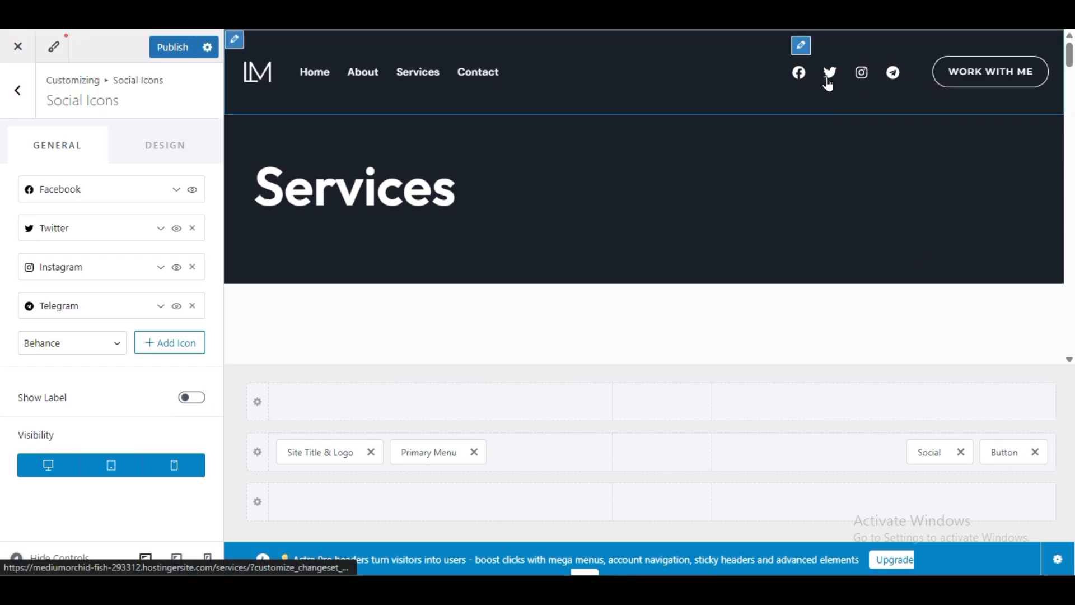
click(208, 559)
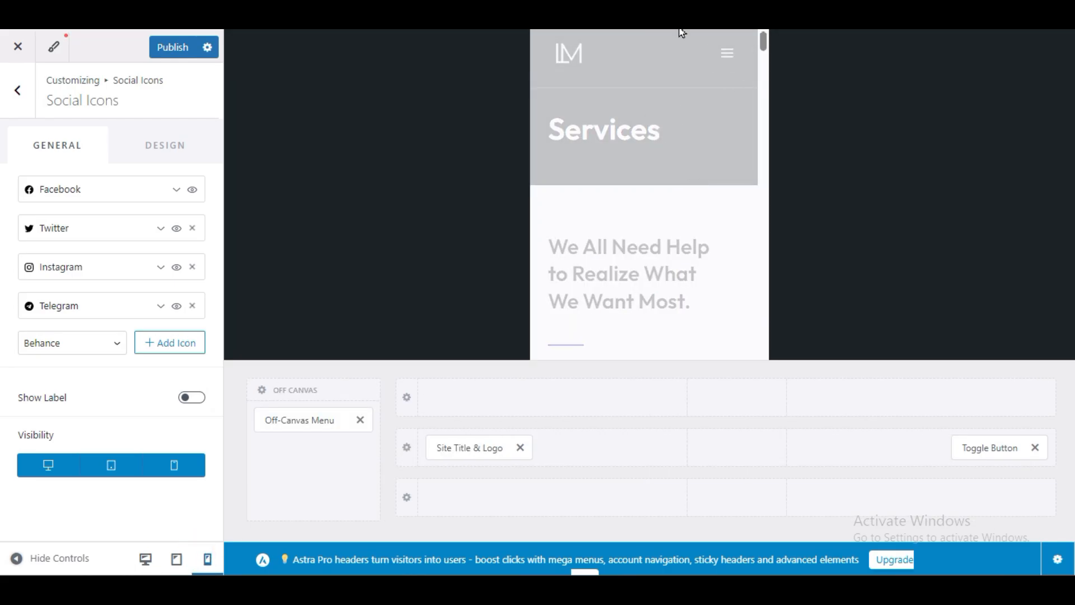
Step: Test the mobile off-canvas menu by opening and closing it repeatedly
click(728, 58)
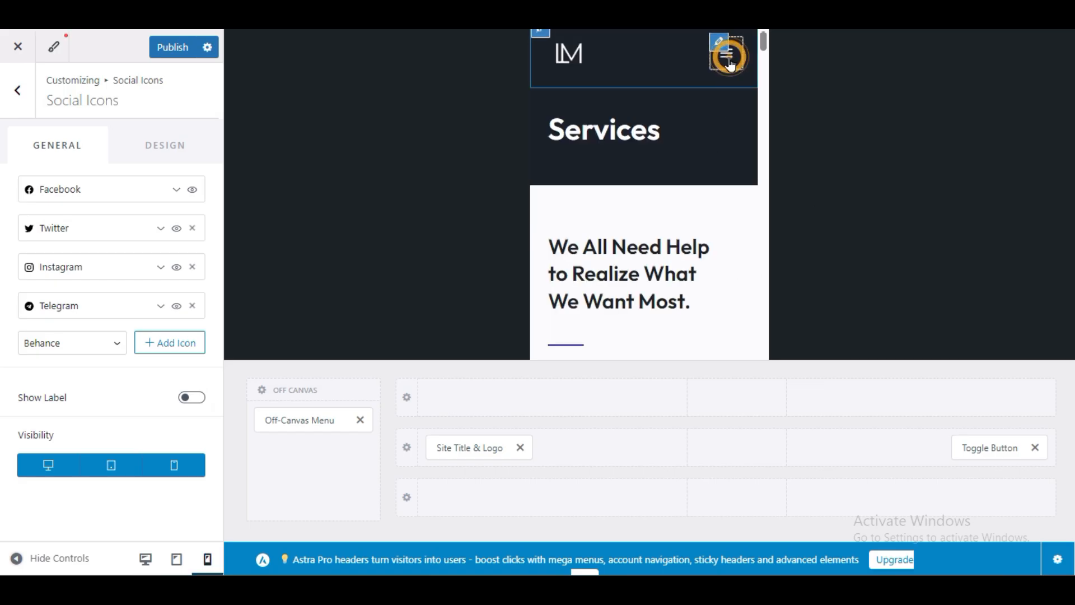
click(730, 66)
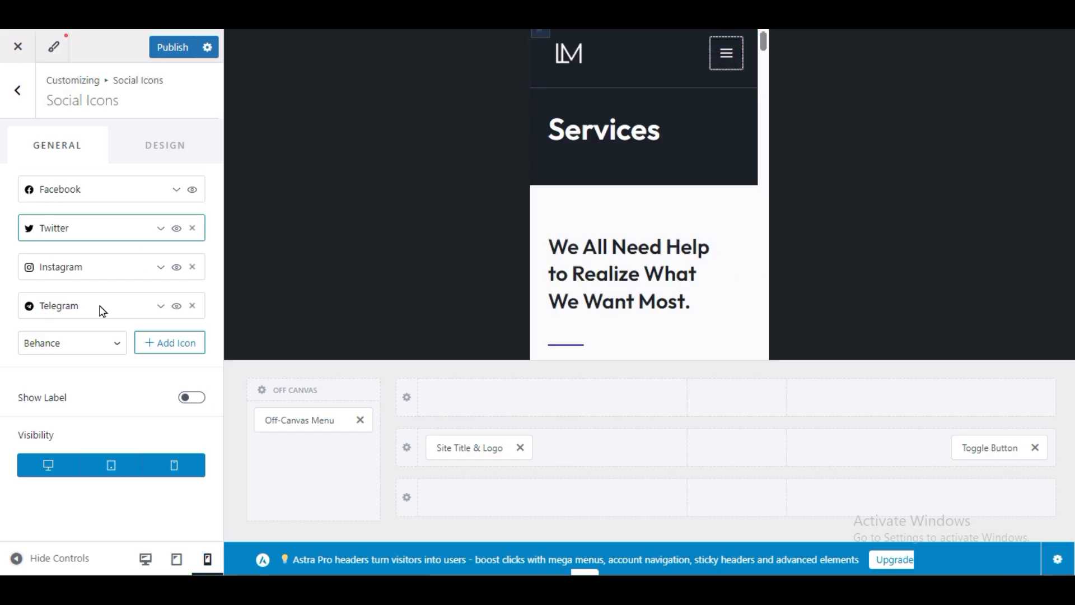
click(727, 62)
click(729, 70)
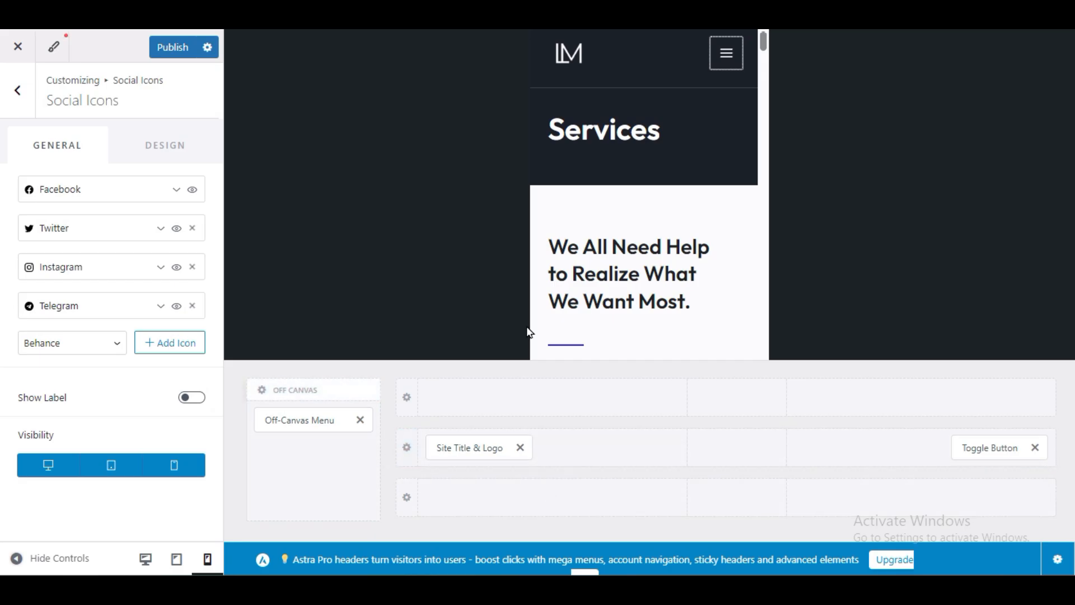
click(210, 562)
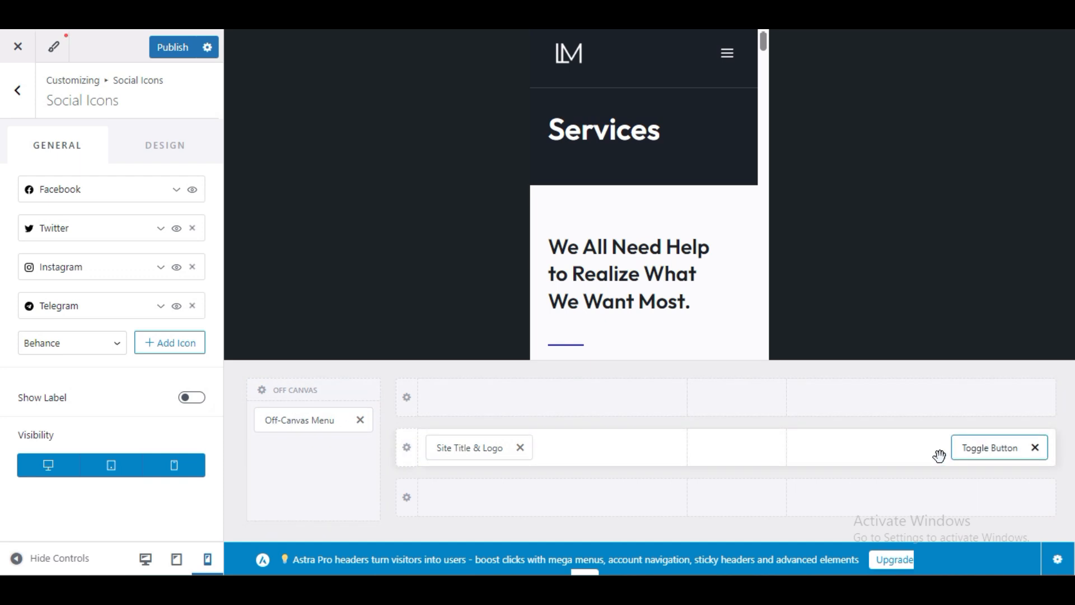
click(728, 66)
click(728, 68)
click(728, 68)
click(729, 67)
click(729, 68)
click(729, 69)
click(728, 70)
click(728, 70)
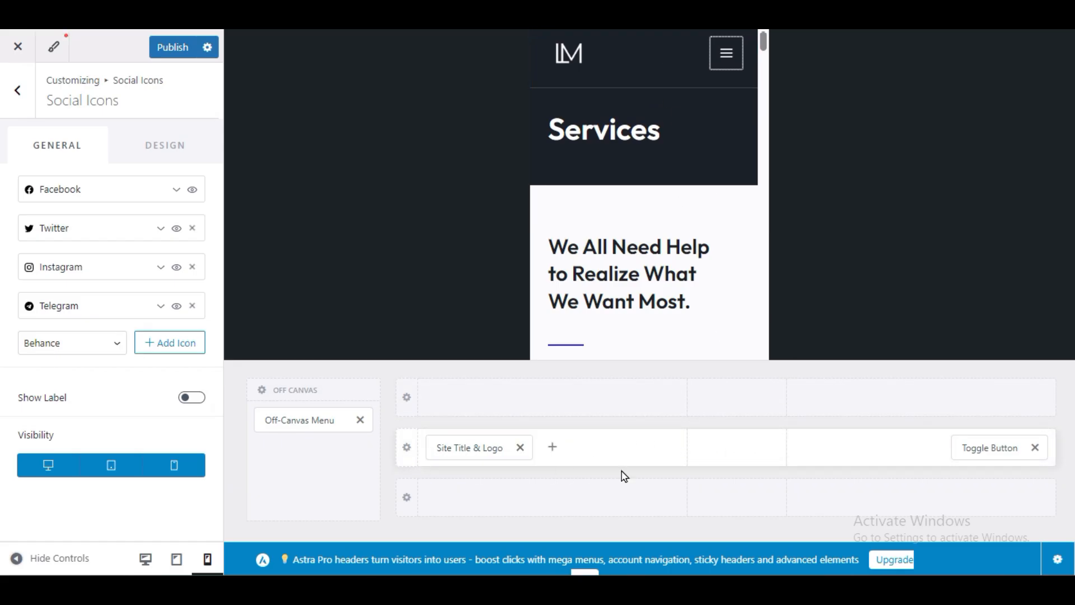
Step: Add a Button to the mobile header's middle row and show its 'Work With Me' settings
click(738, 448)
click(739, 448)
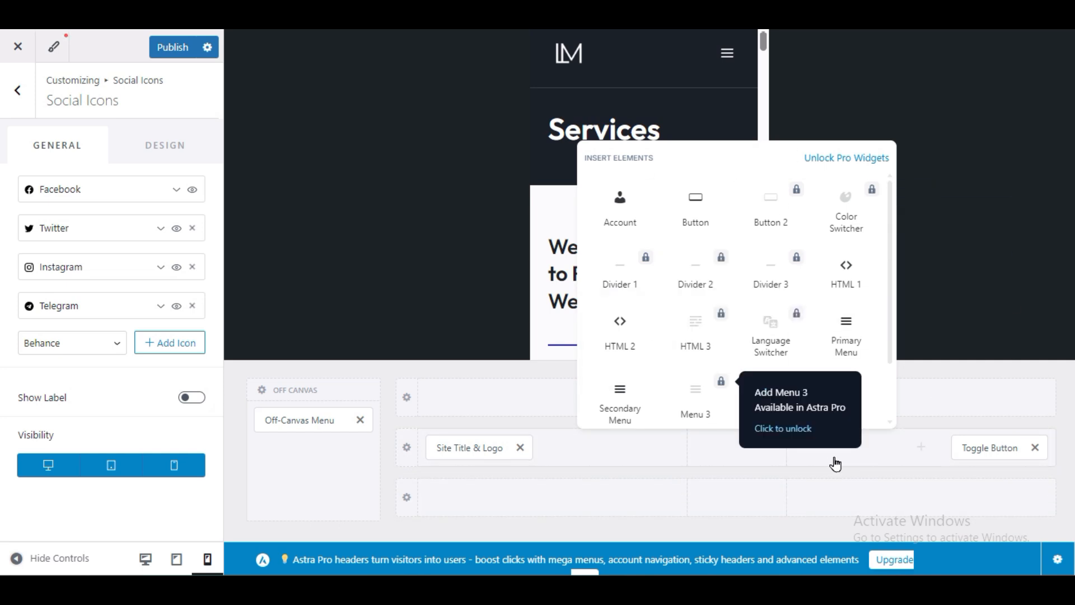
click(698, 211)
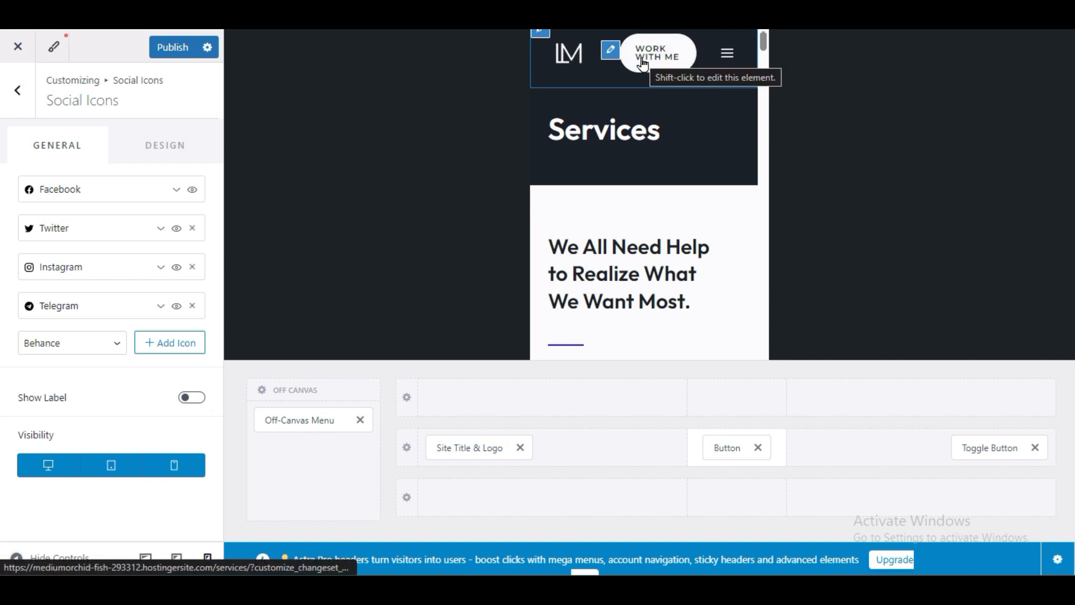
click(726, 444)
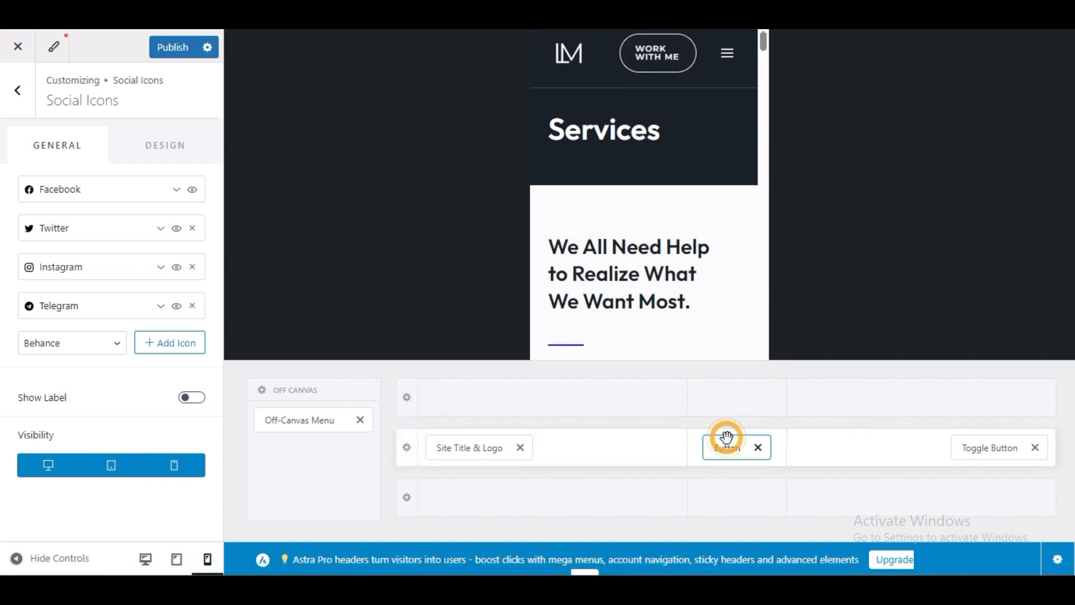
click(723, 446)
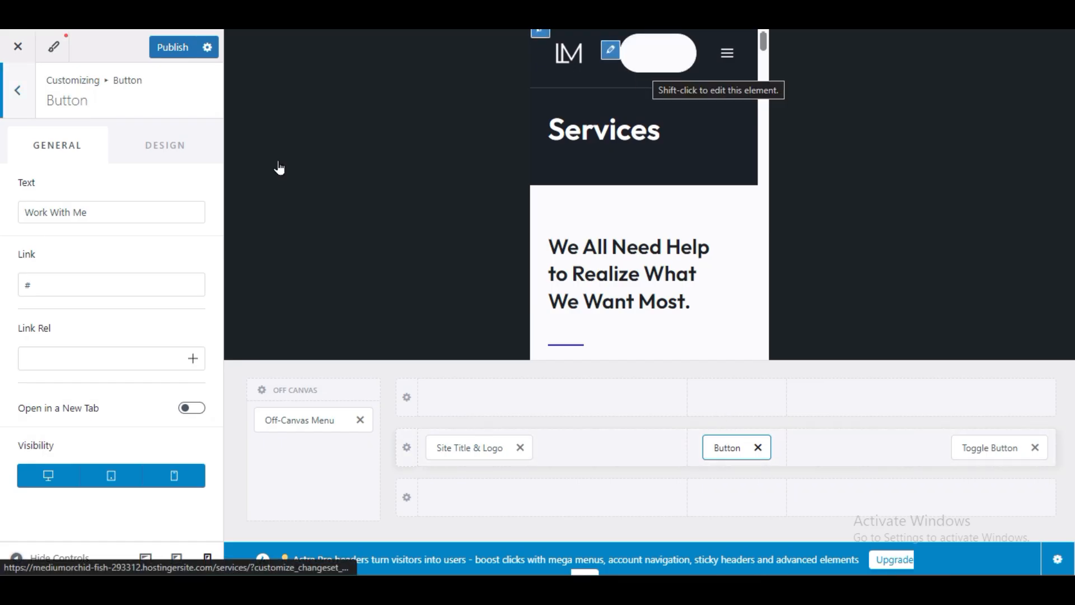
Step: Change the header button text to 'Book Appointment', leaving the # link unchanged
click(73, 213)
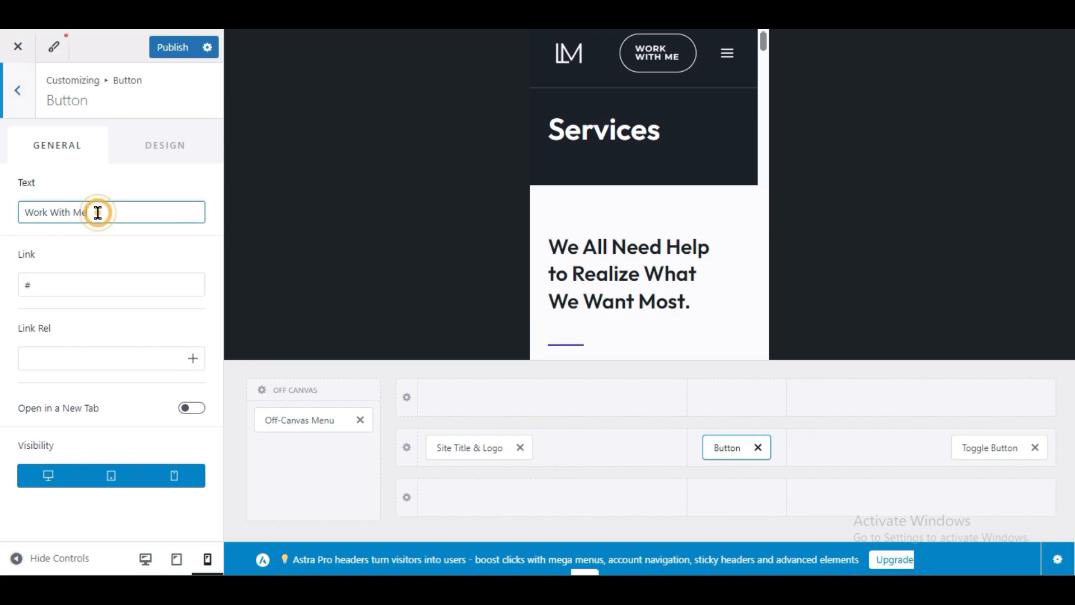
drag(96, 212, 3, 213)
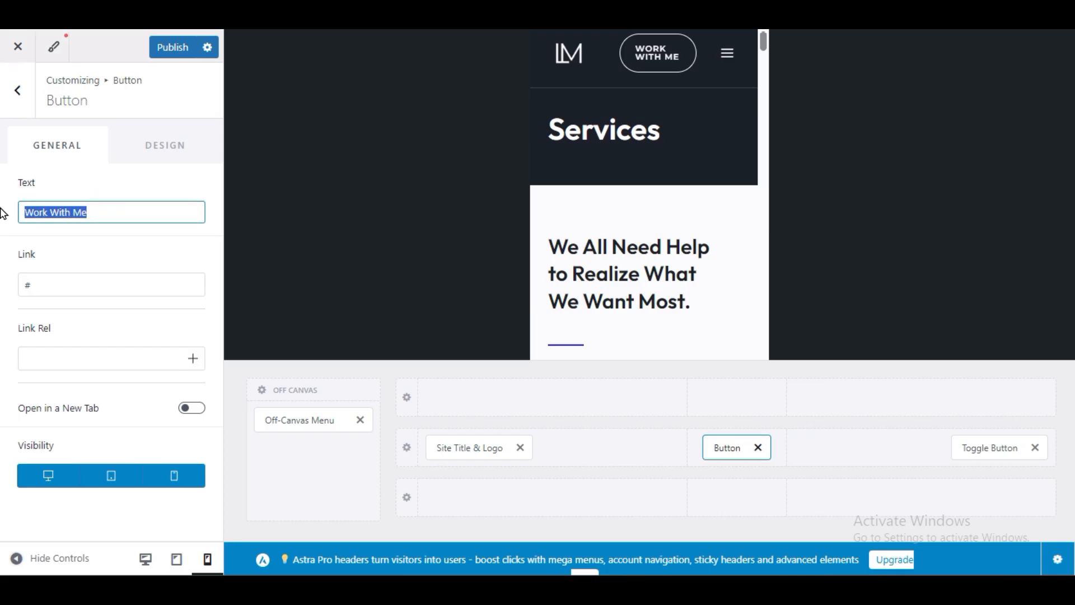
text(B)
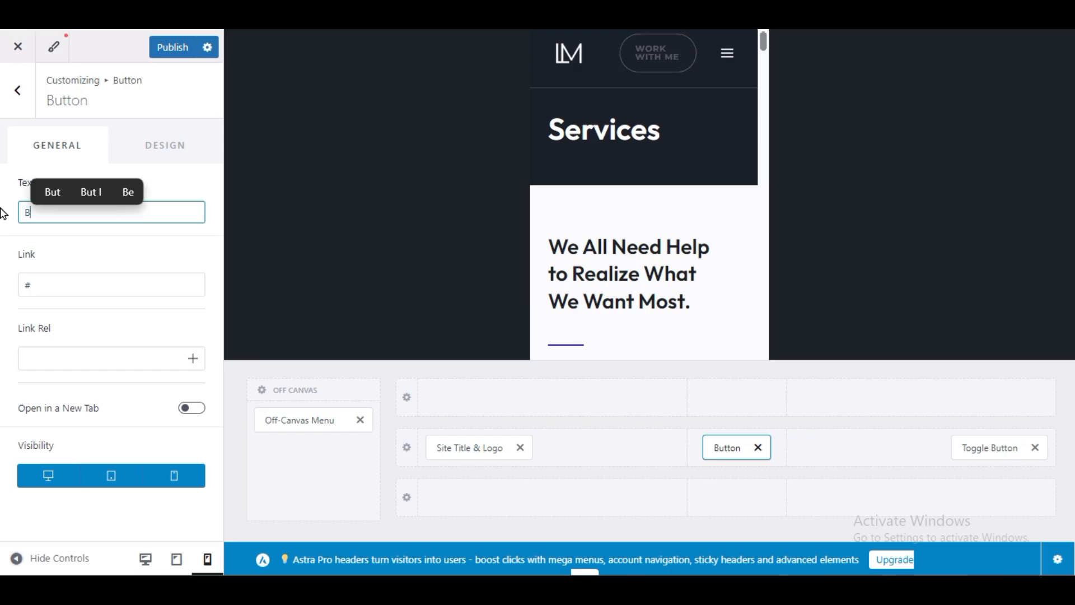
text(ook Appointemnt)
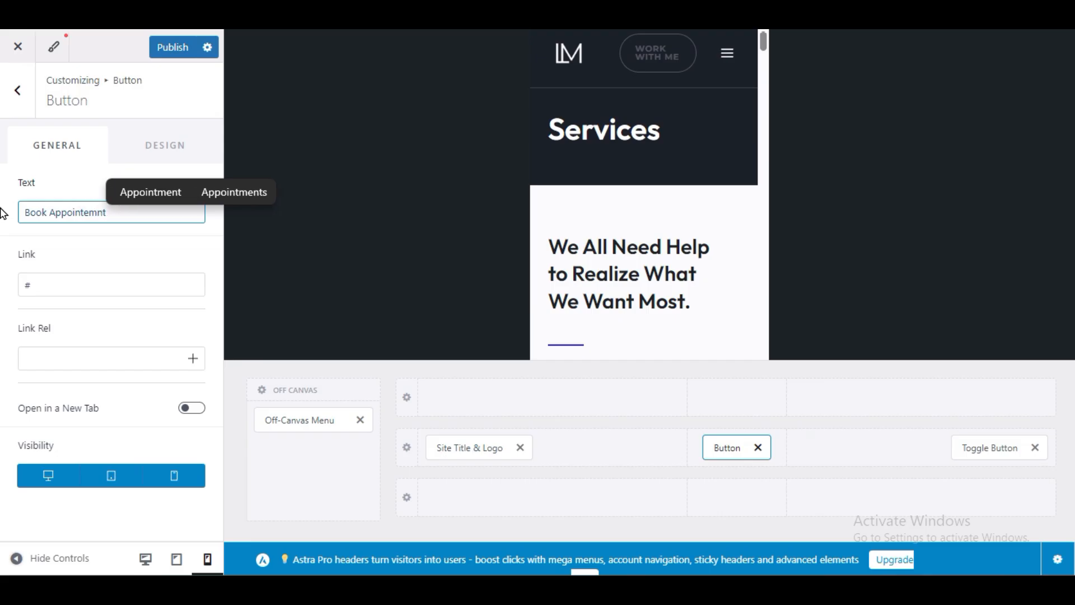
click(135, 189)
click(119, 255)
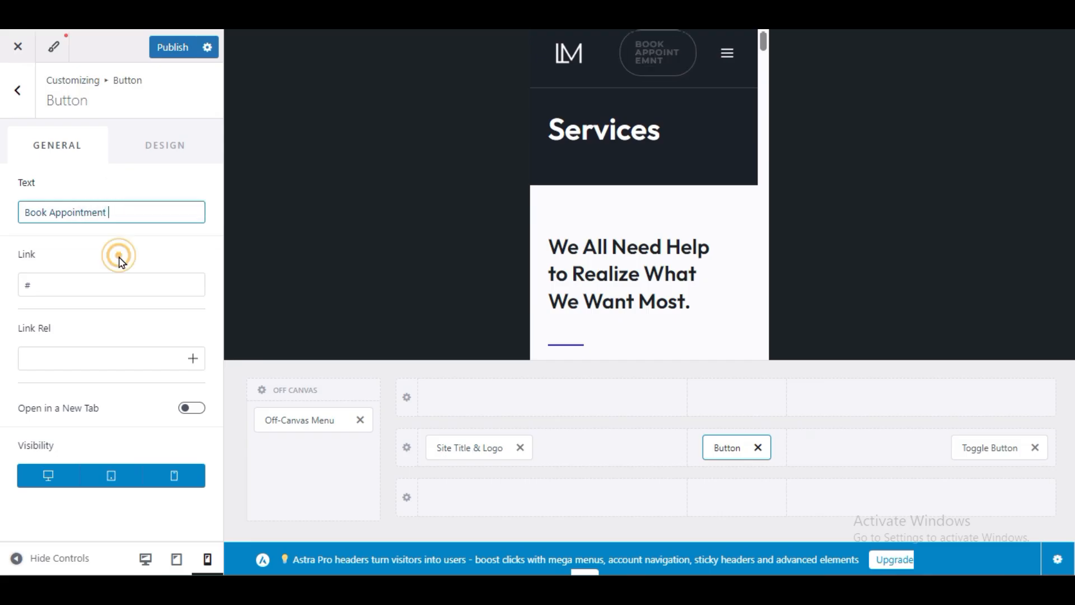
click(92, 284)
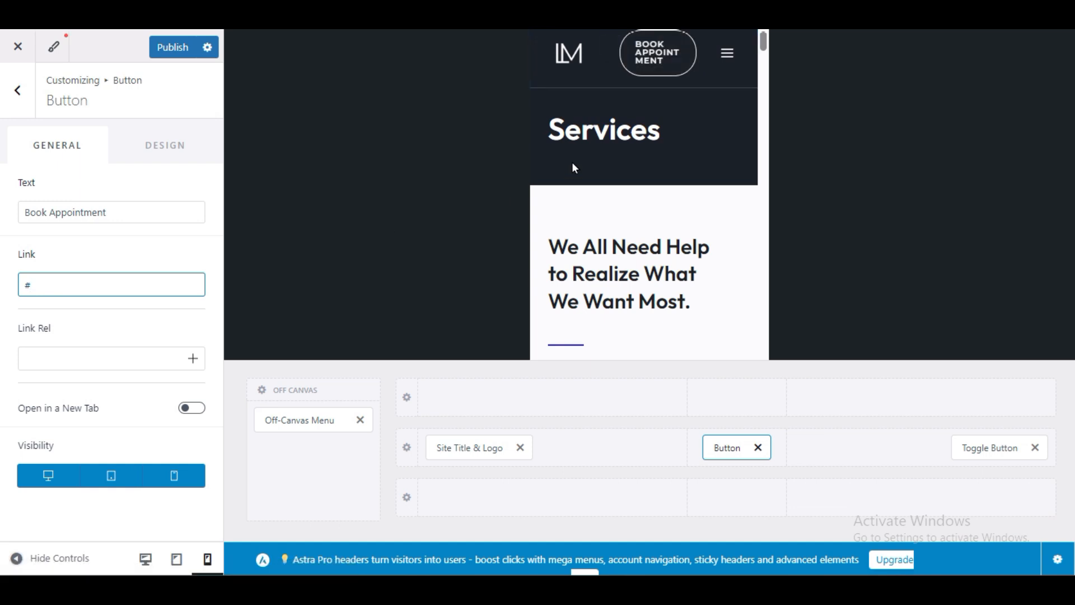
drag(78, 290, 2, 280)
click(72, 293)
drag(76, 294, 8, 304)
click(10, 317)
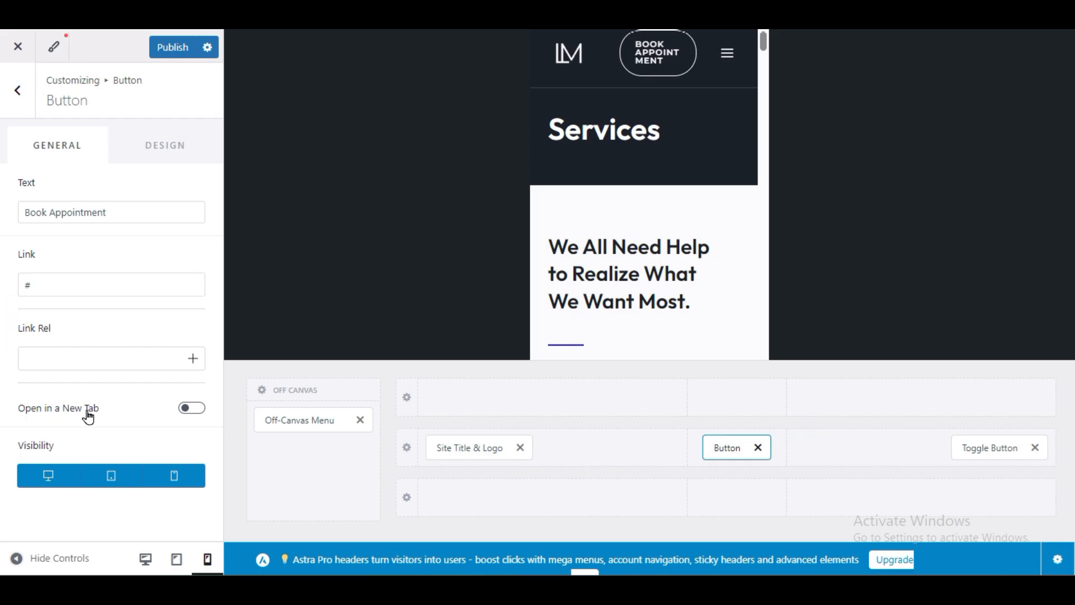
Step: Keep Open in a New Tab off and remove the button from the mobile header
click(189, 409)
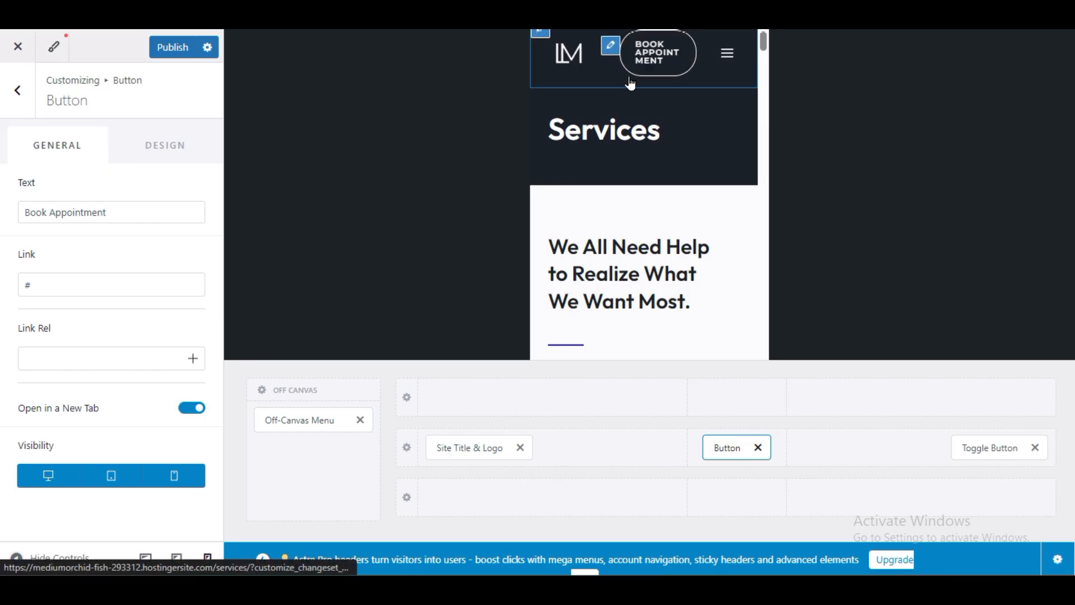
click(180, 411)
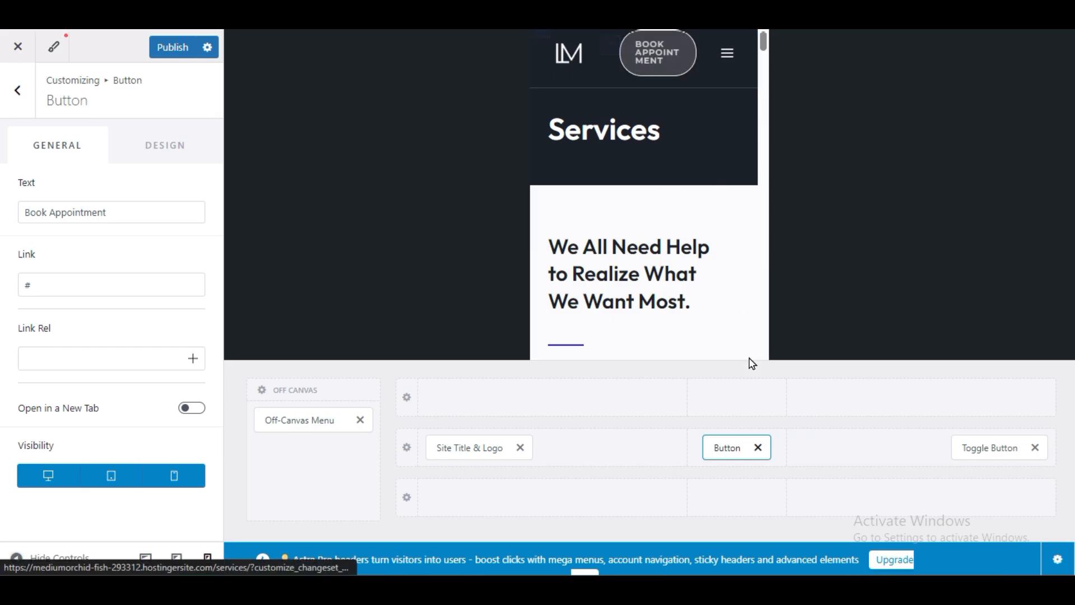
click(758, 448)
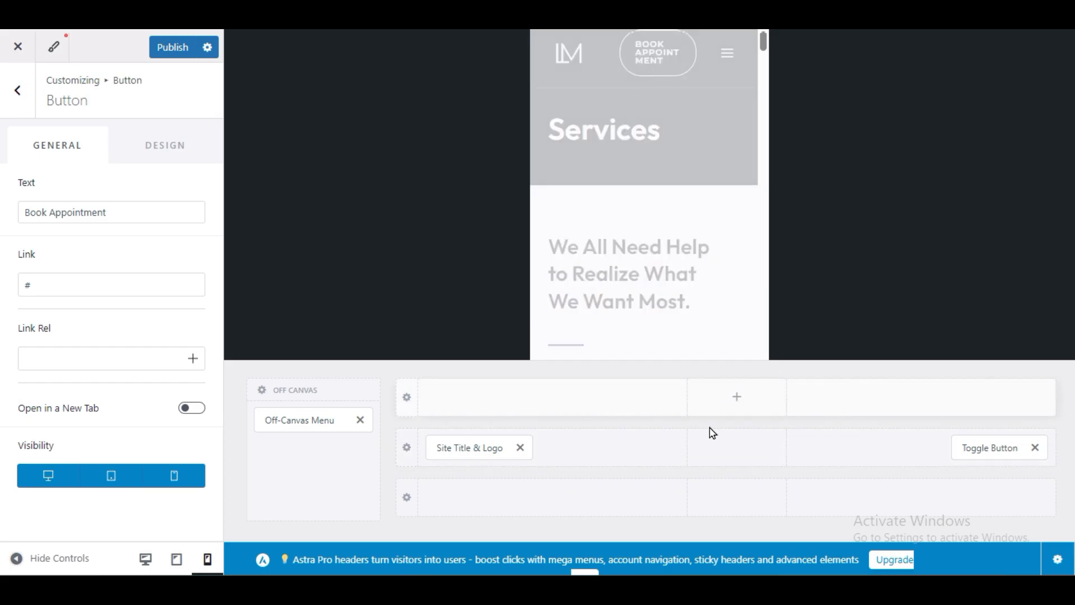
Step: Insert a Search element with live search enabled and a near-white icon colour
click(737, 447)
click(771, 404)
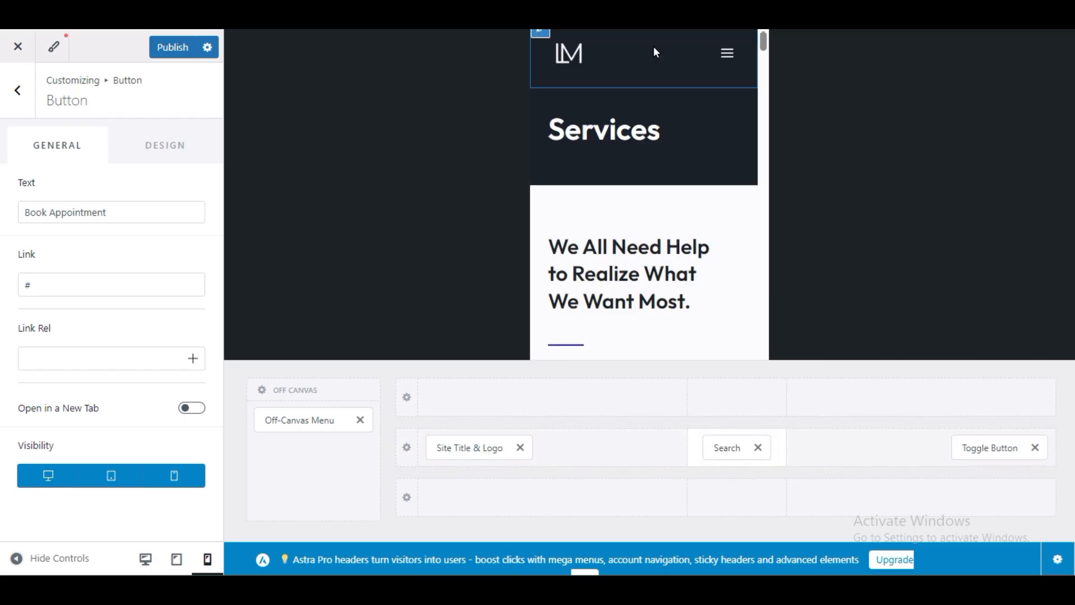
click(725, 452)
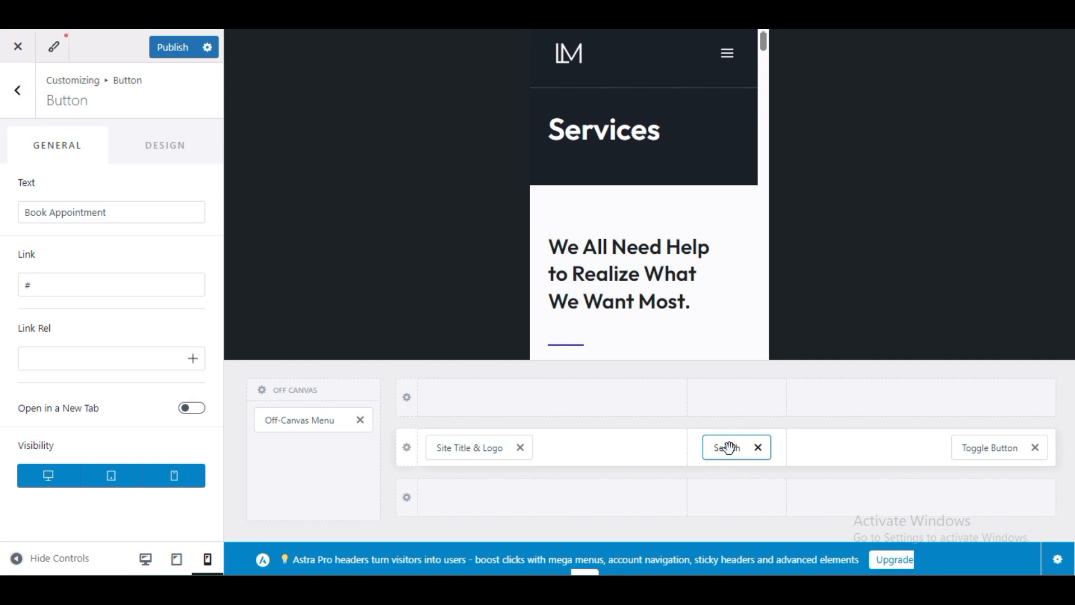
click(196, 351)
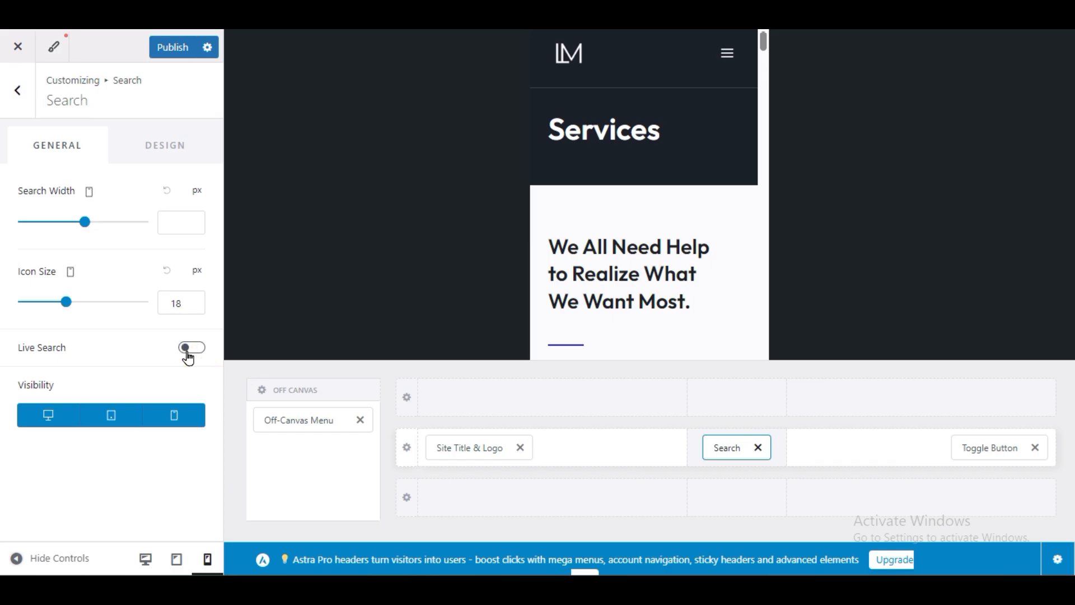
click(156, 150)
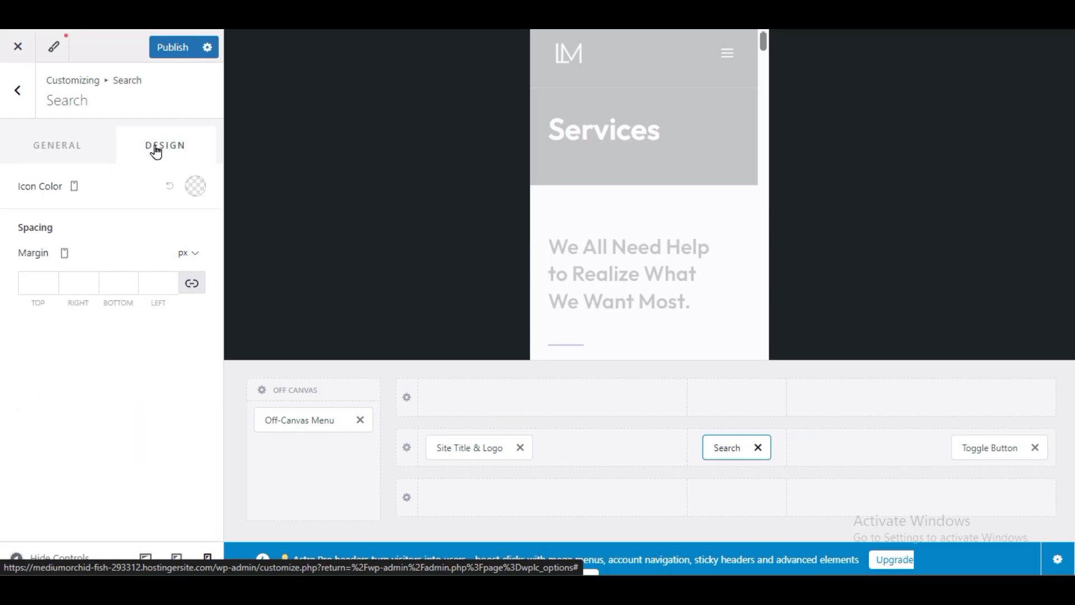
click(199, 189)
drag(63, 268, 10, 217)
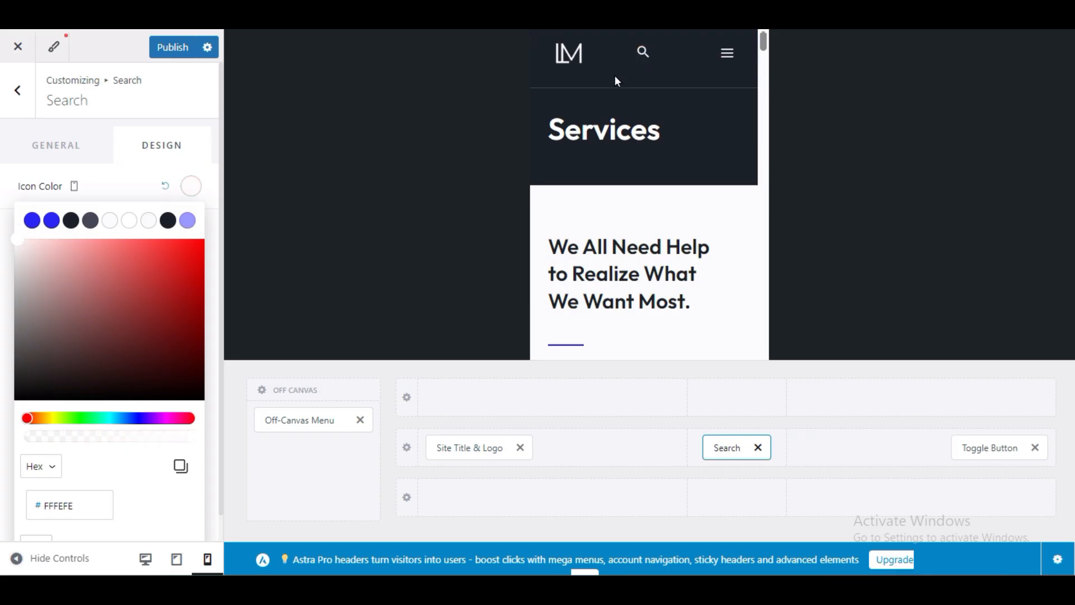
Step: Remove the search element and preview the site at desktop width
click(758, 447)
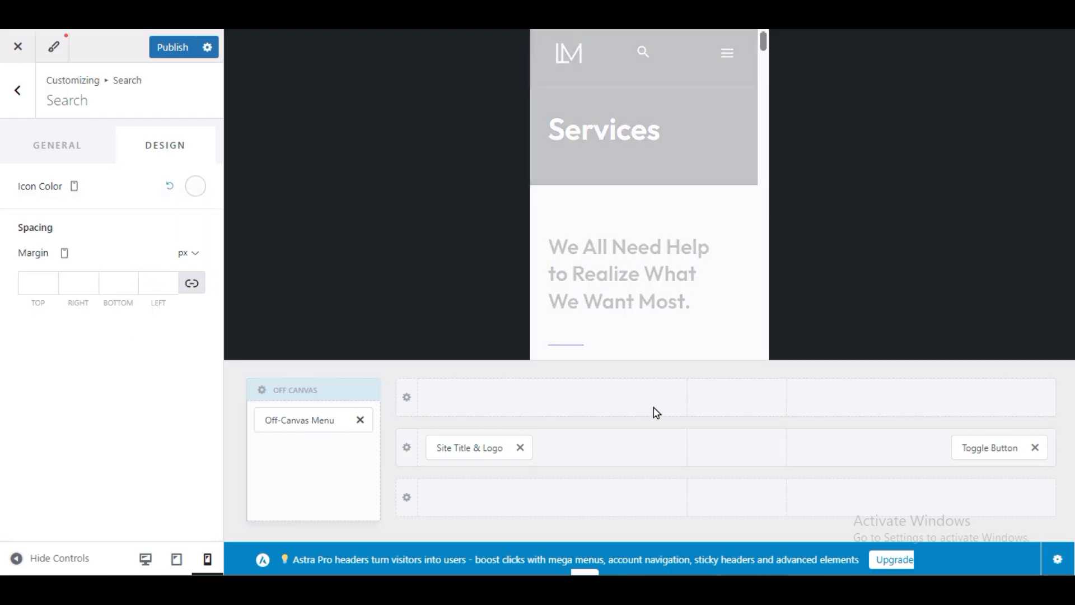
click(146, 560)
click(145, 562)
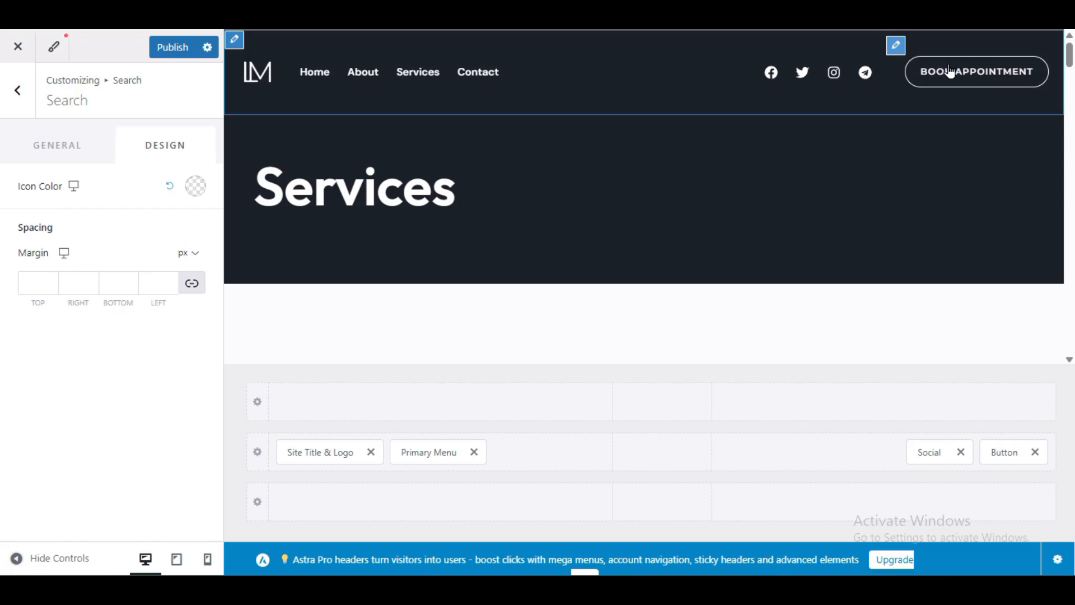
Step: Review the Transparent Header Design colours for menu, social, search, button and toggle elements
click(897, 45)
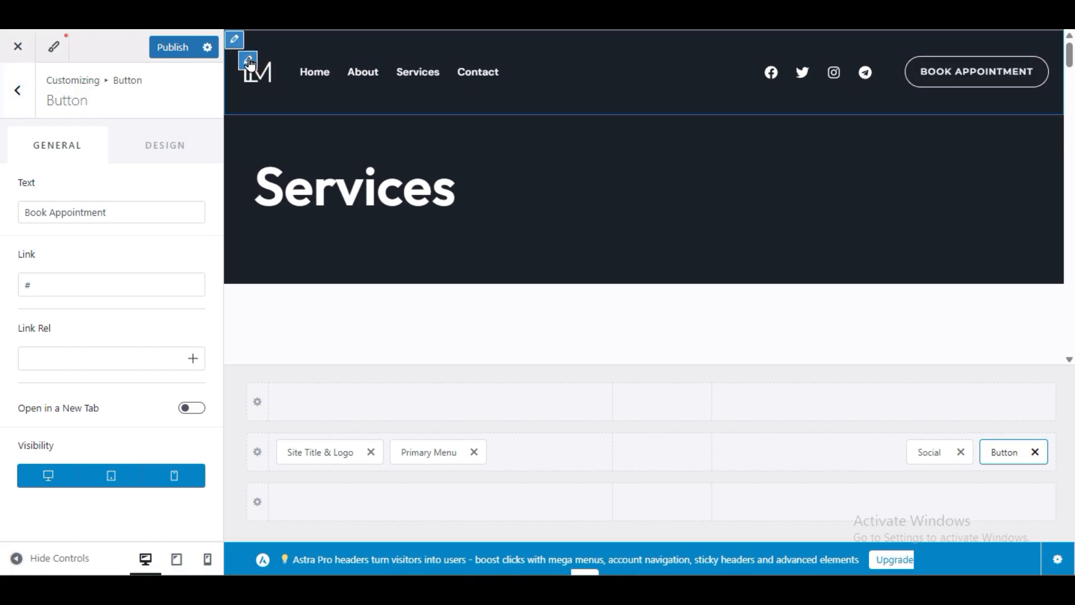
click(250, 64)
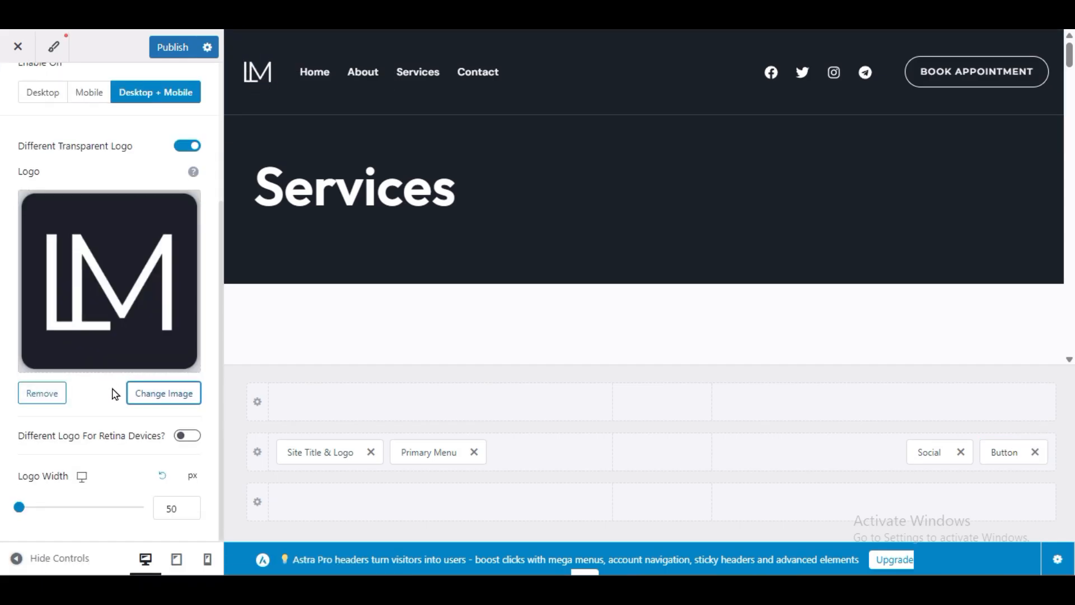
scroll(121, 411, up, 4)
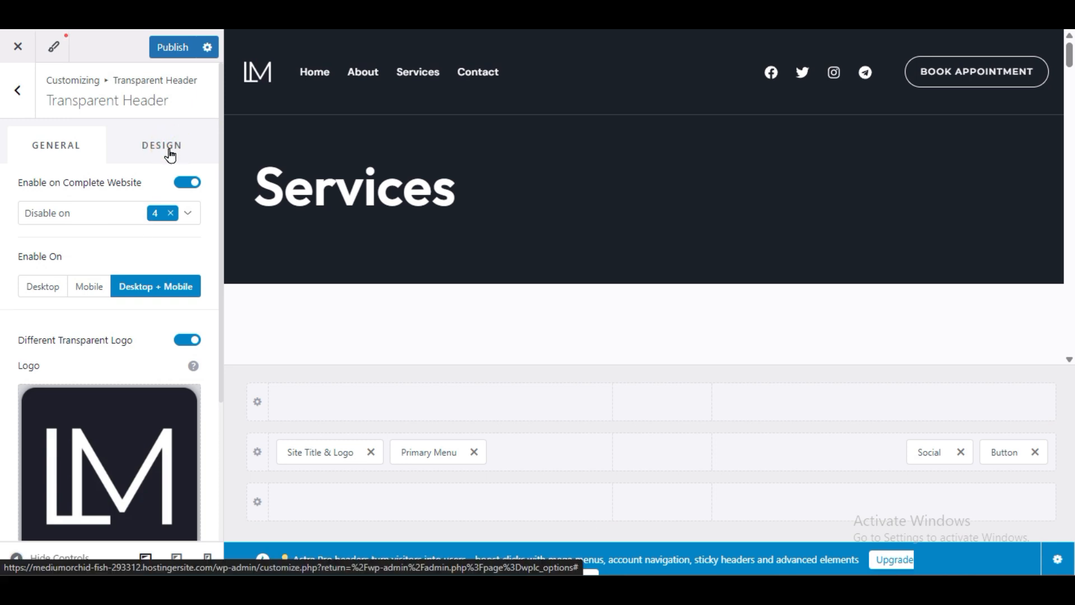
click(173, 152)
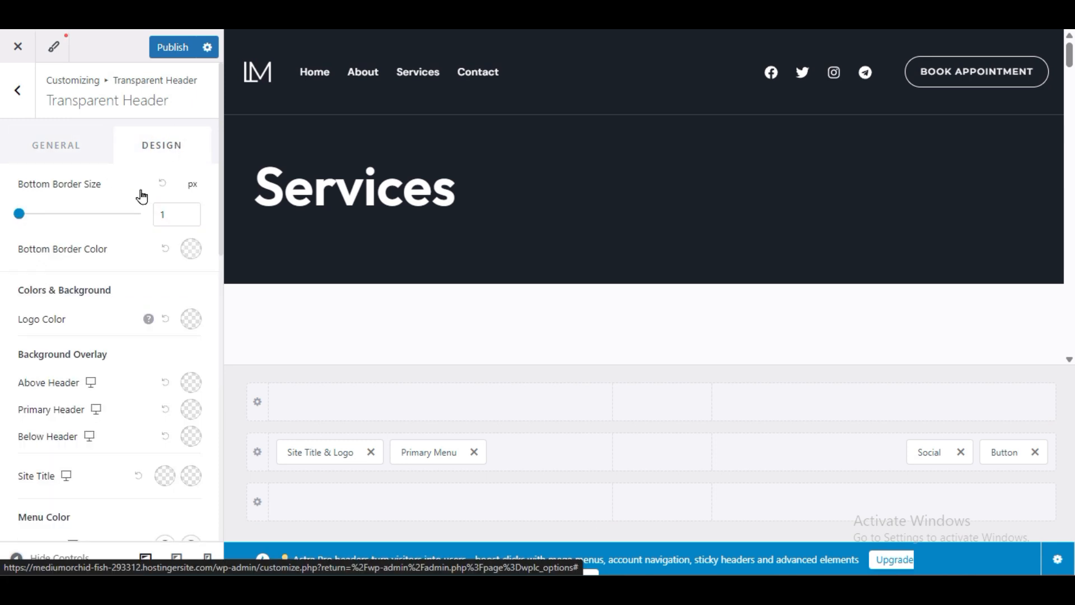
scroll(147, 417, down, 10)
scroll(145, 417, up, 10)
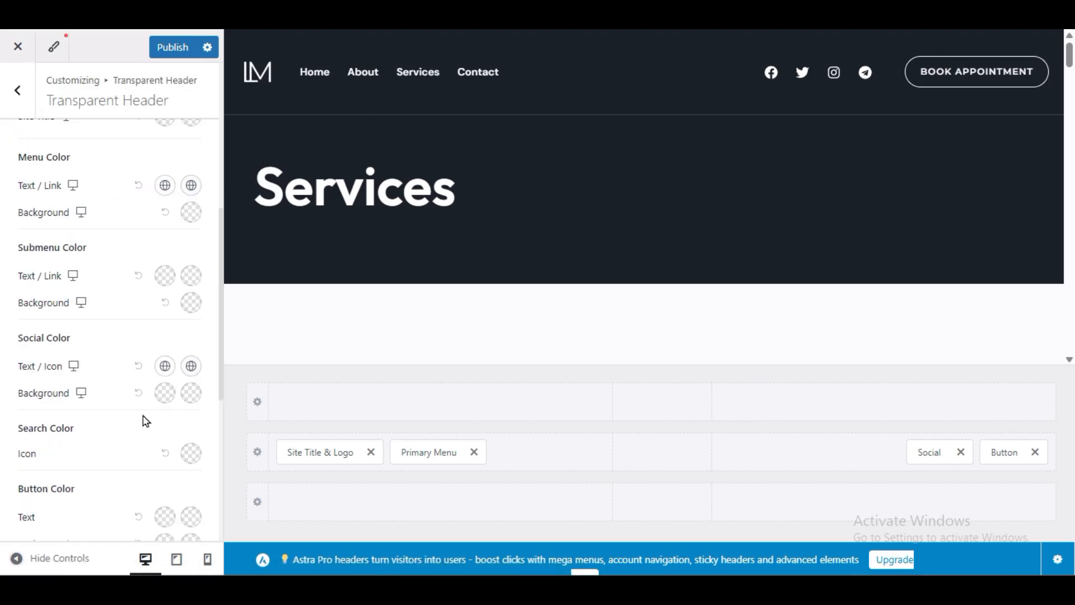
scroll(147, 278, down, 10)
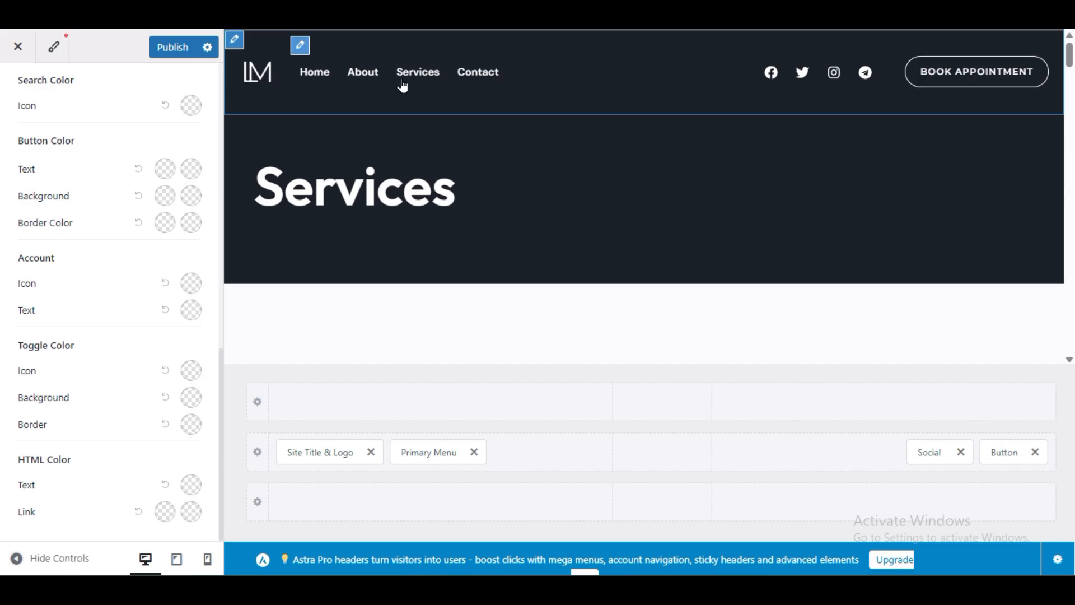
Step: Make the primary menu visible on desktop, tablet and mobile, then publish
click(436, 95)
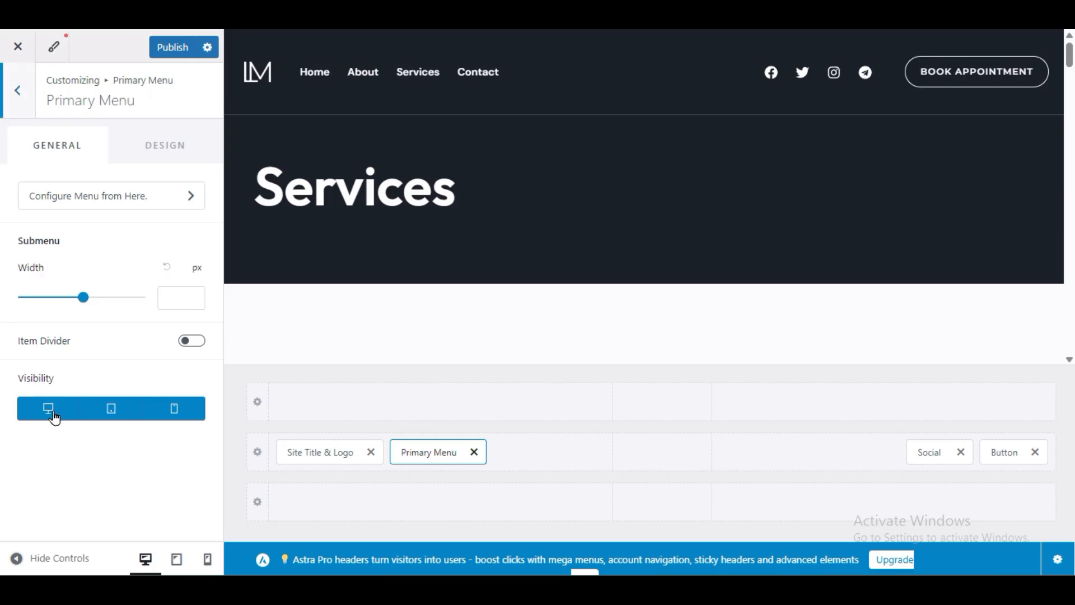
click(108, 417)
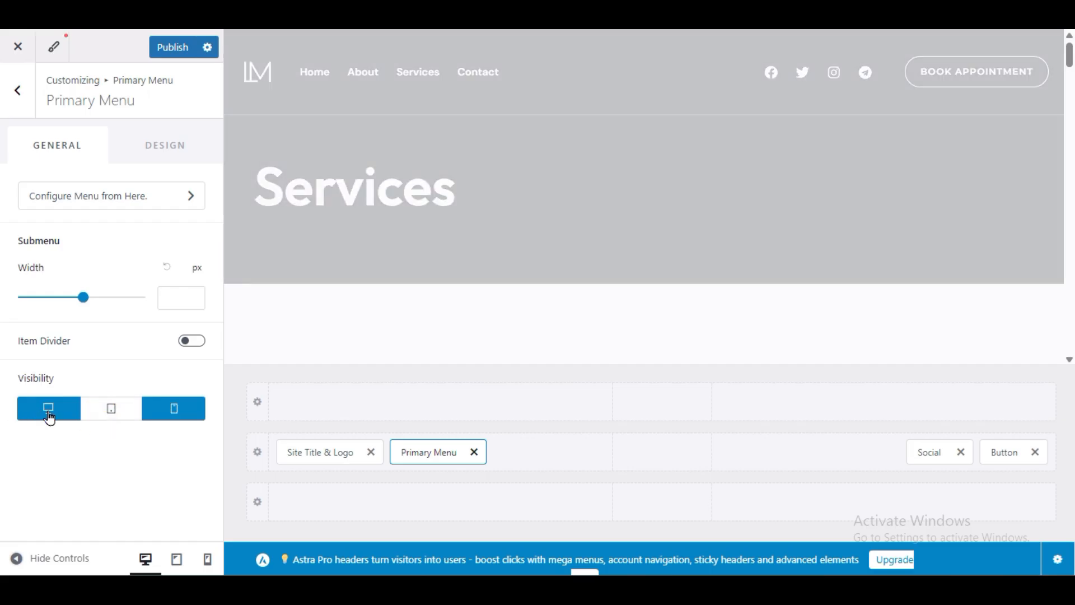
click(171, 410)
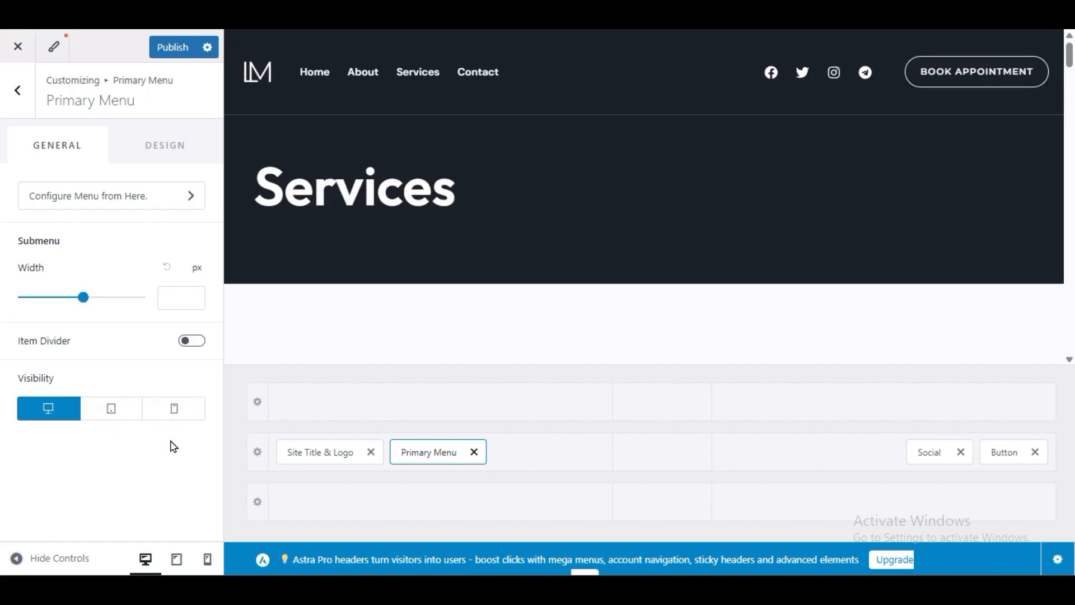
click(172, 412)
click(129, 421)
click(170, 412)
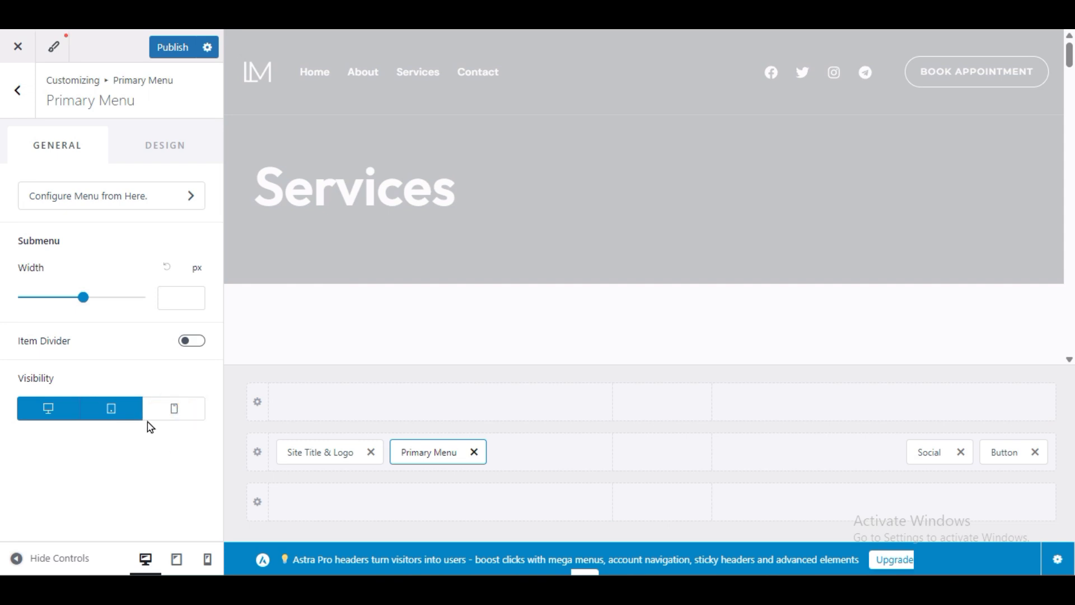
click(126, 414)
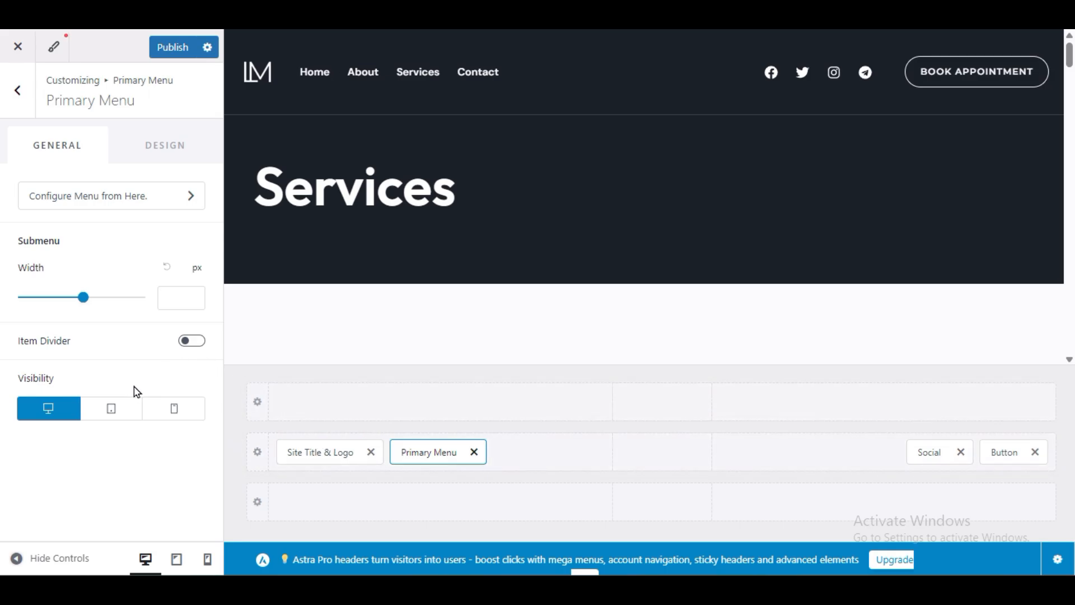
click(136, 408)
click(171, 411)
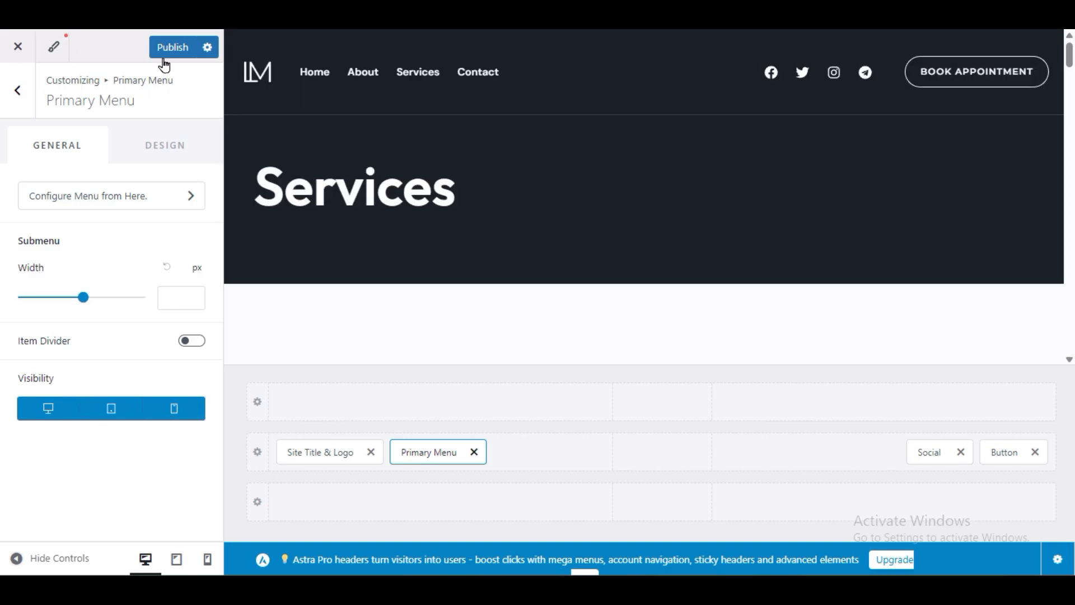
click(164, 58)
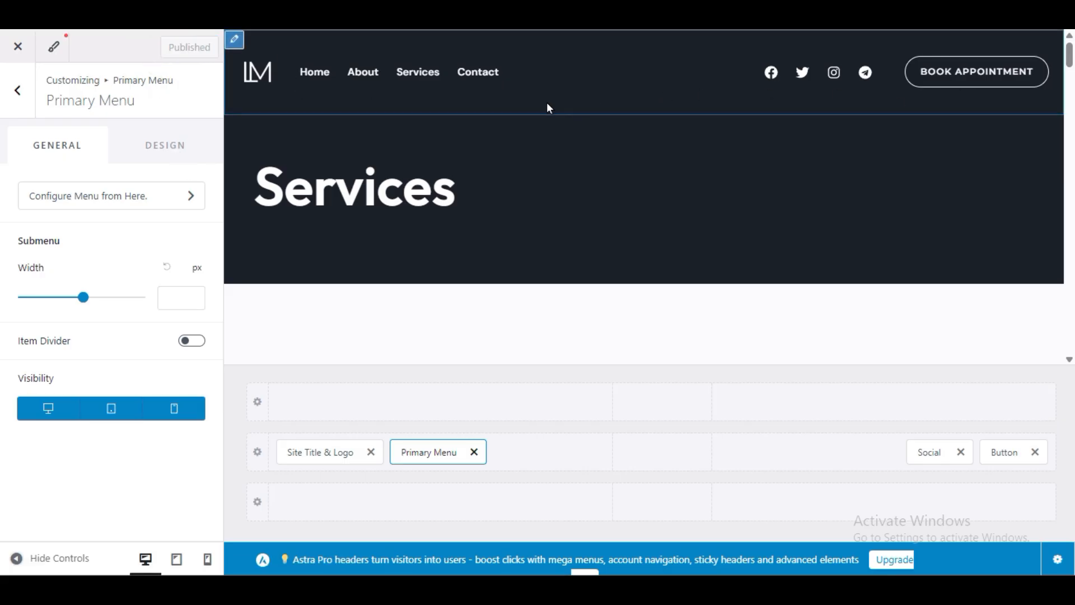
Step: Hide and restore the settings sidebar twice to preview the site full width
click(49, 557)
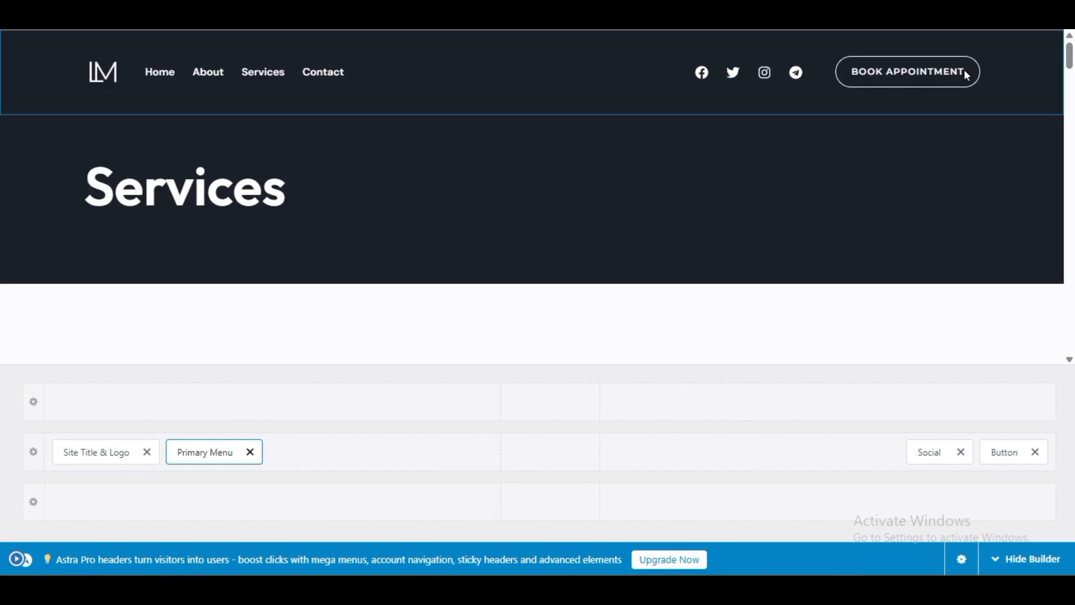
click(18, 559)
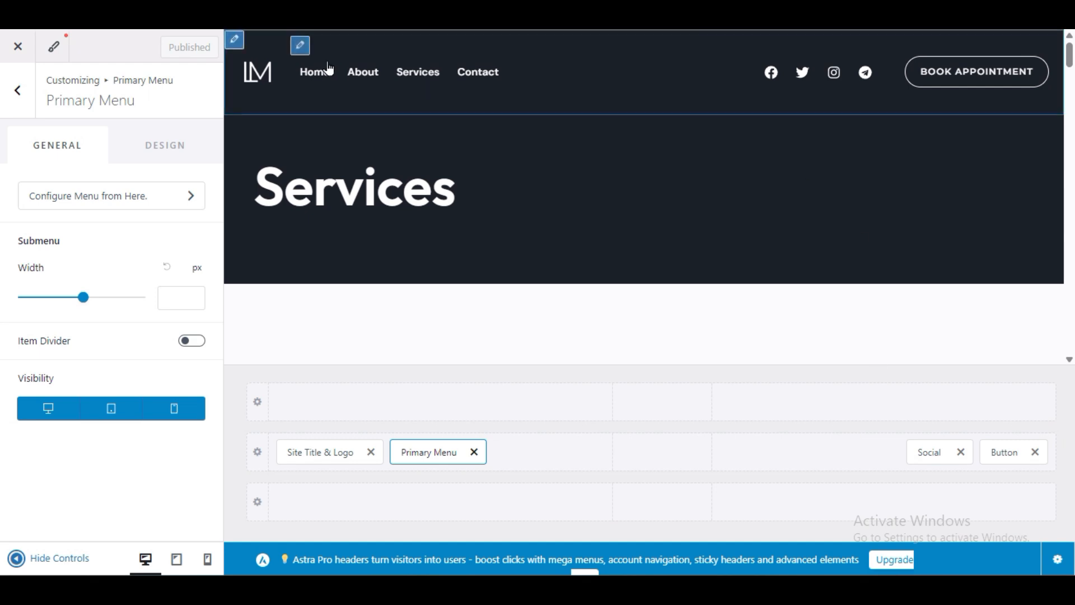
click(17, 558)
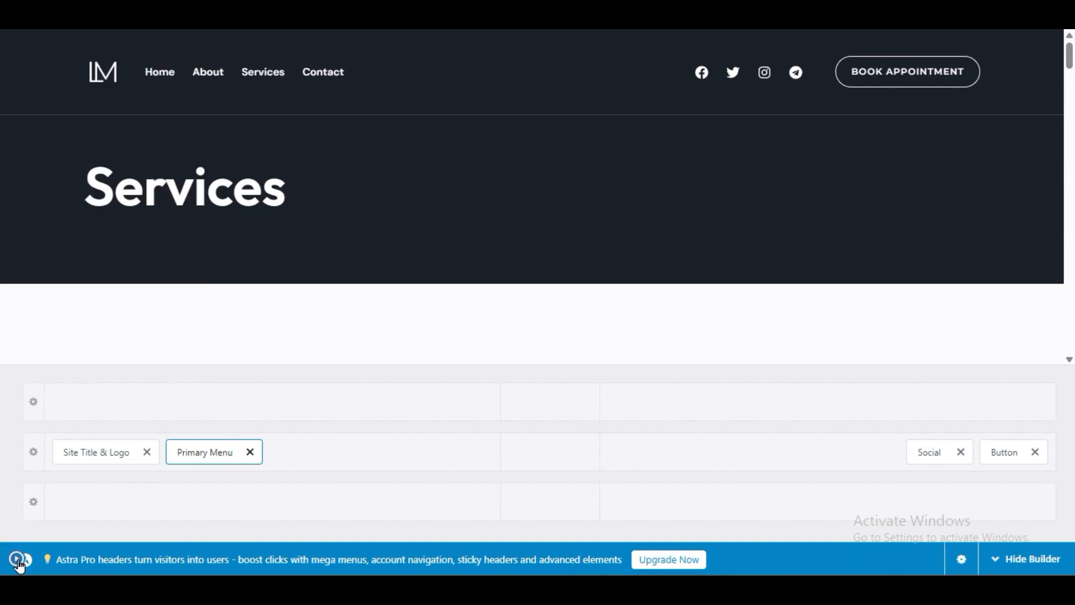
click(18, 559)
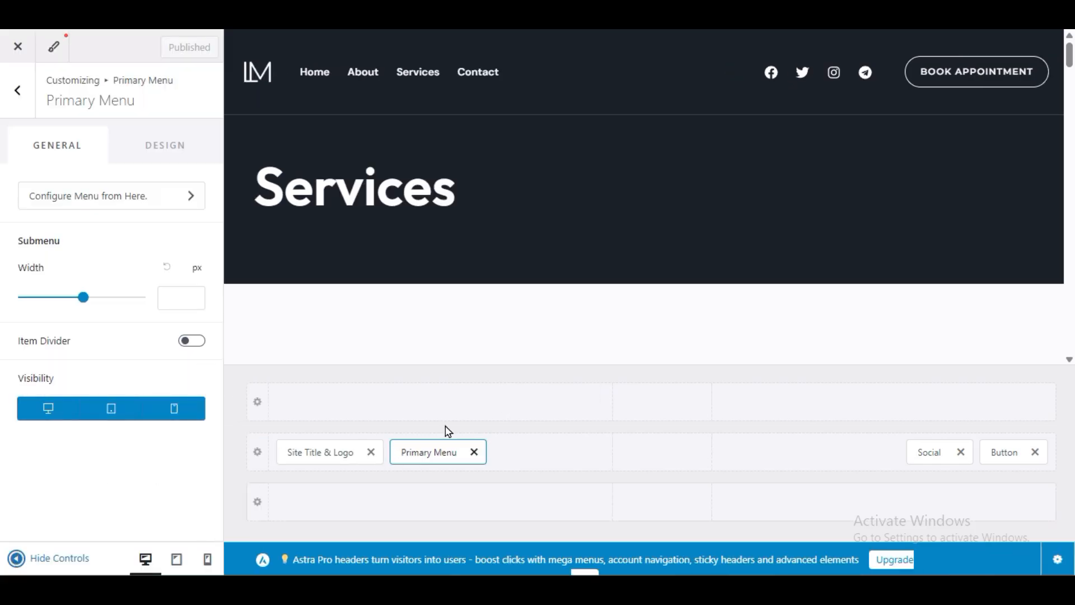
Step: Add a Secondary Menu to the top header row, preview it, then remove it and publish
click(444, 401)
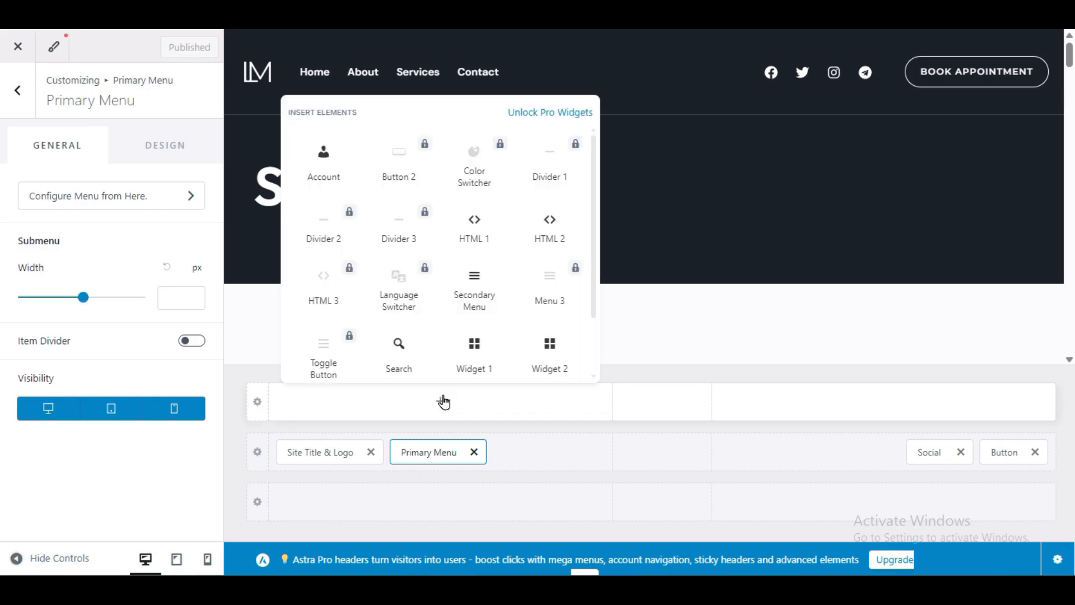
click(475, 288)
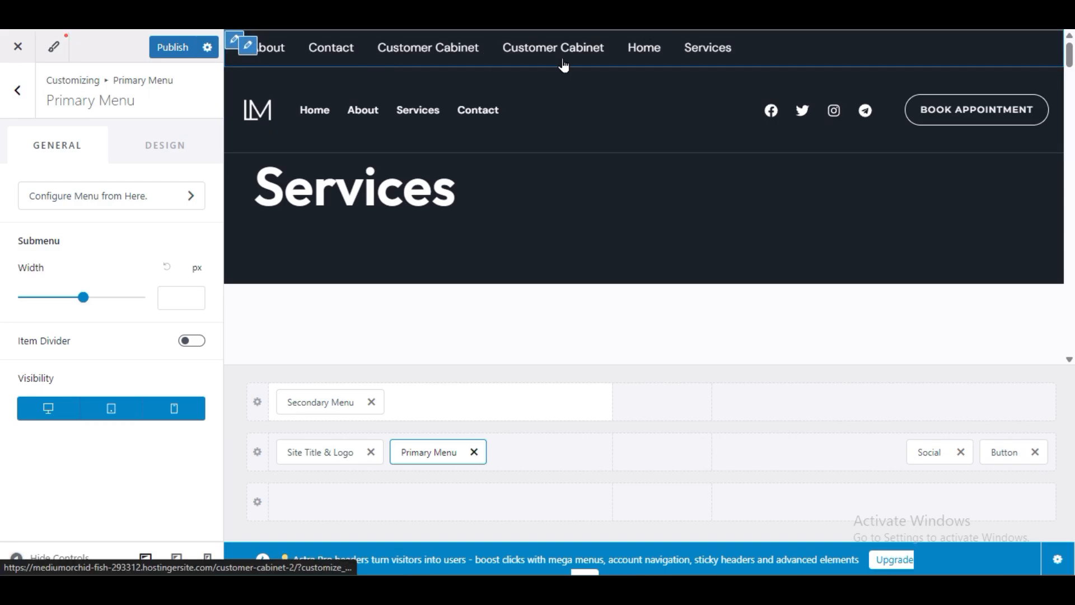
scroll(621, 246, down, 15)
scroll(616, 242, down, 5)
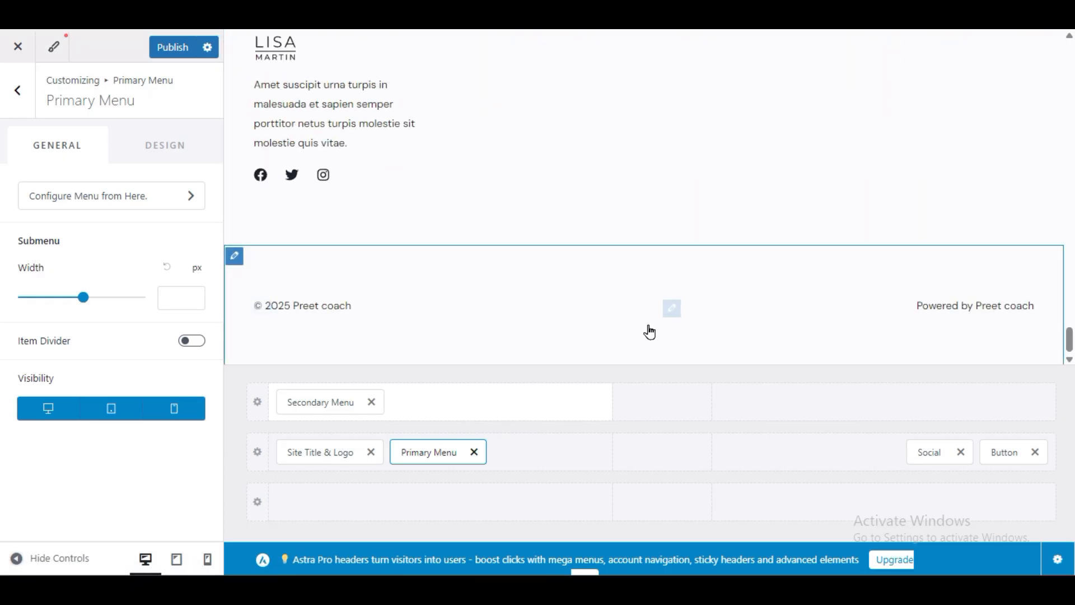
scroll(579, 304, up, 8)
scroll(578, 305, down, 8)
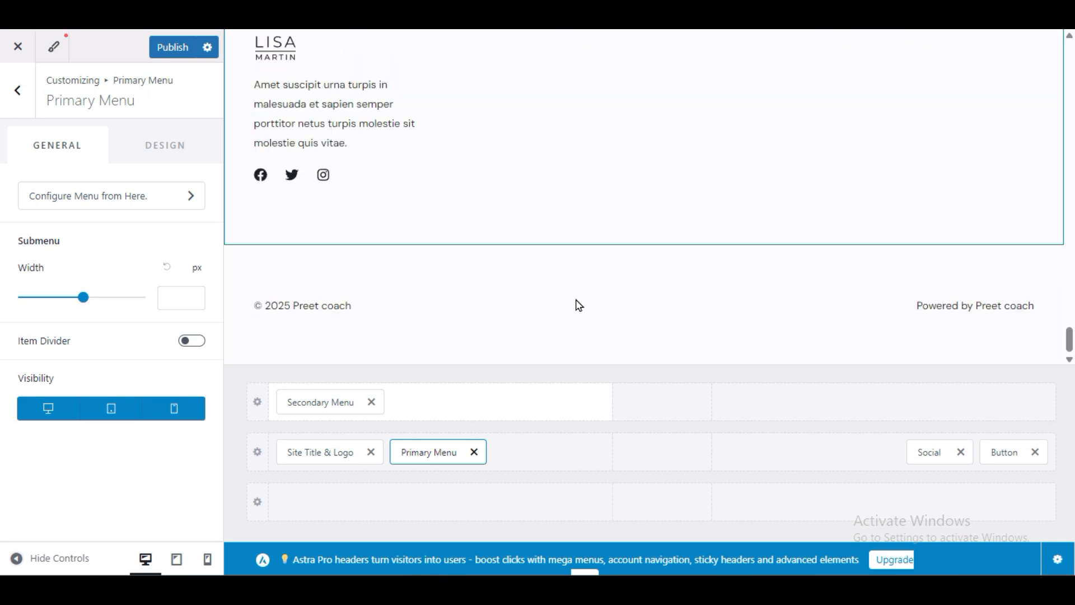
scroll(566, 185, up, 20)
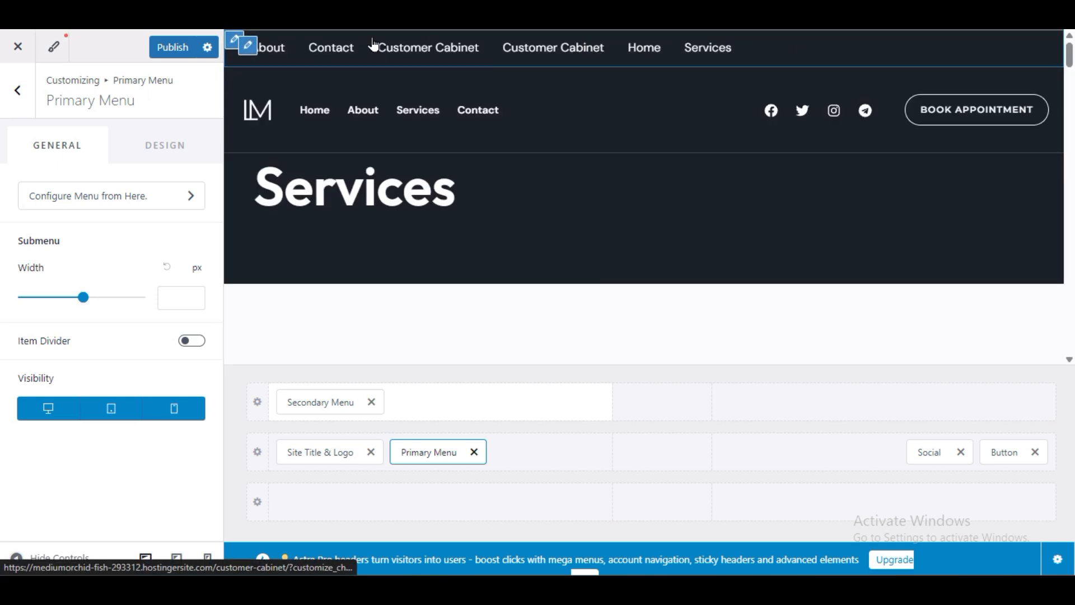
click(371, 401)
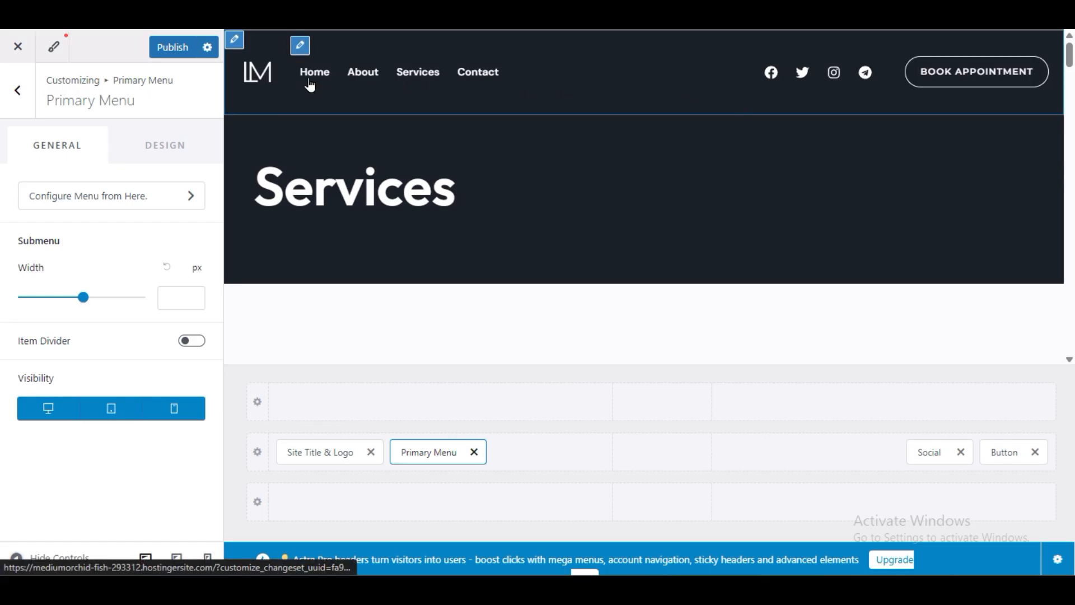
click(172, 50)
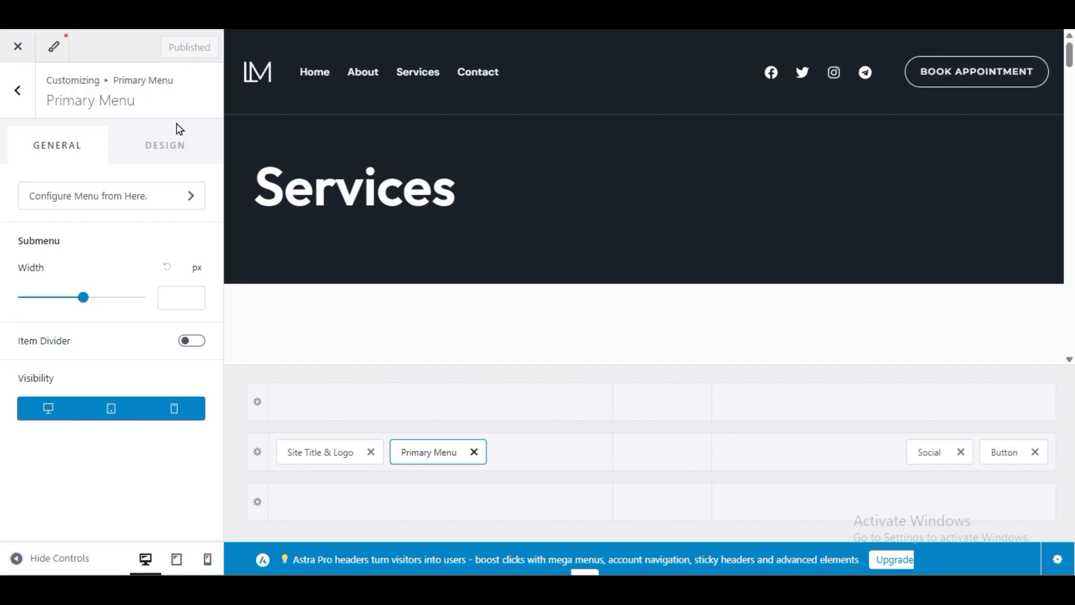
Step: Go back to the customizer root and open the Header's Design options
click(18, 101)
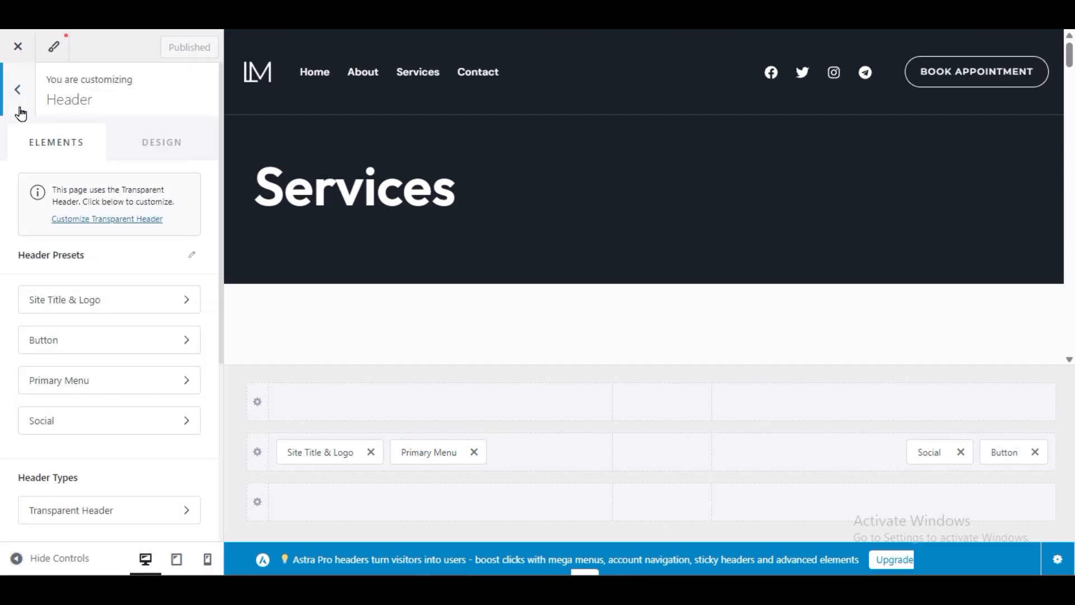
click(24, 112)
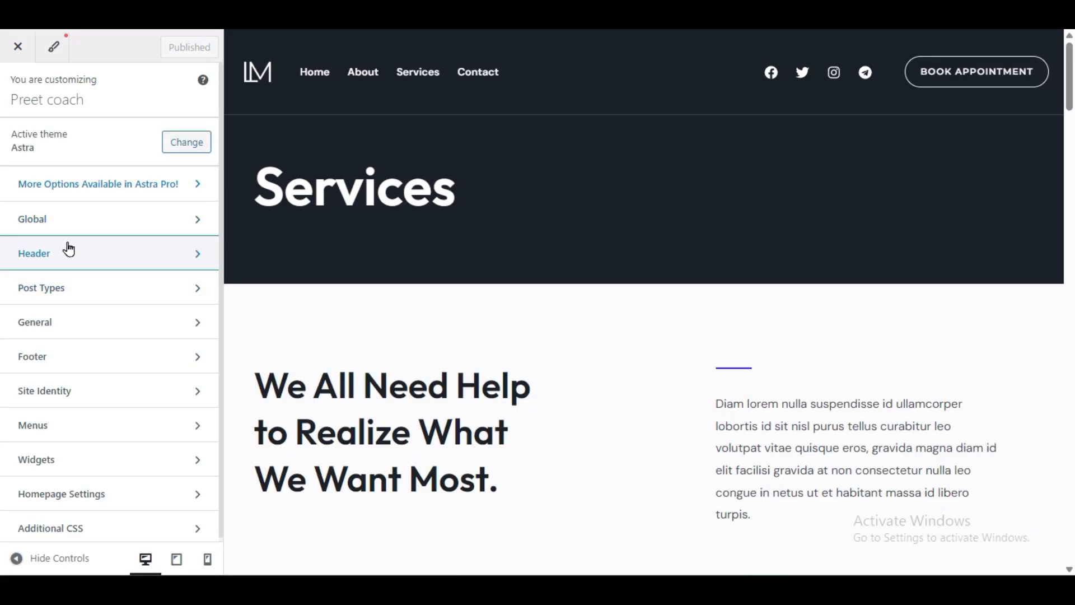
click(75, 255)
click(76, 255)
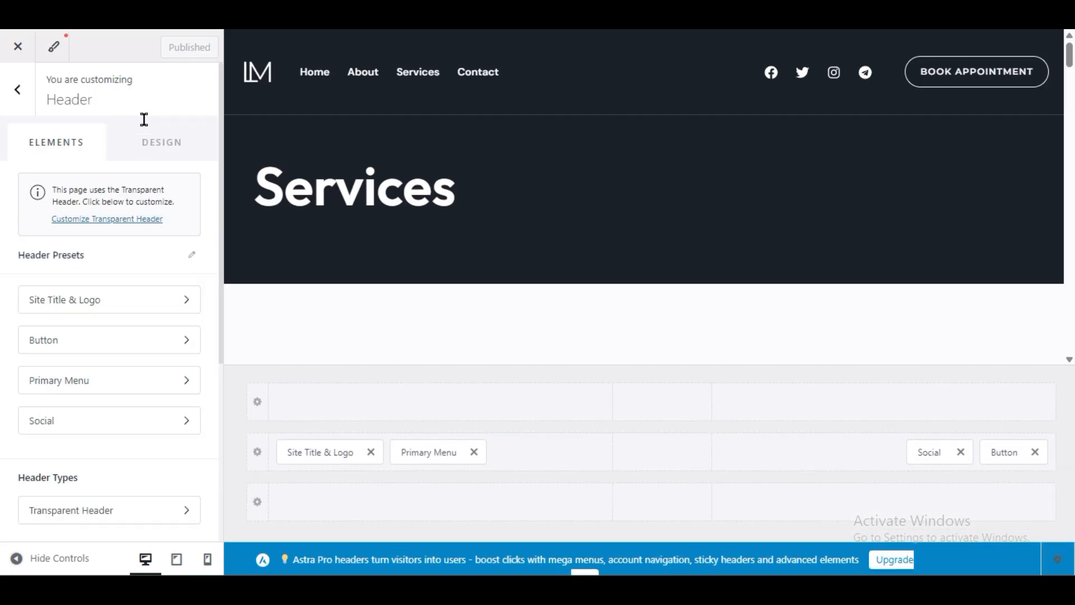
click(157, 143)
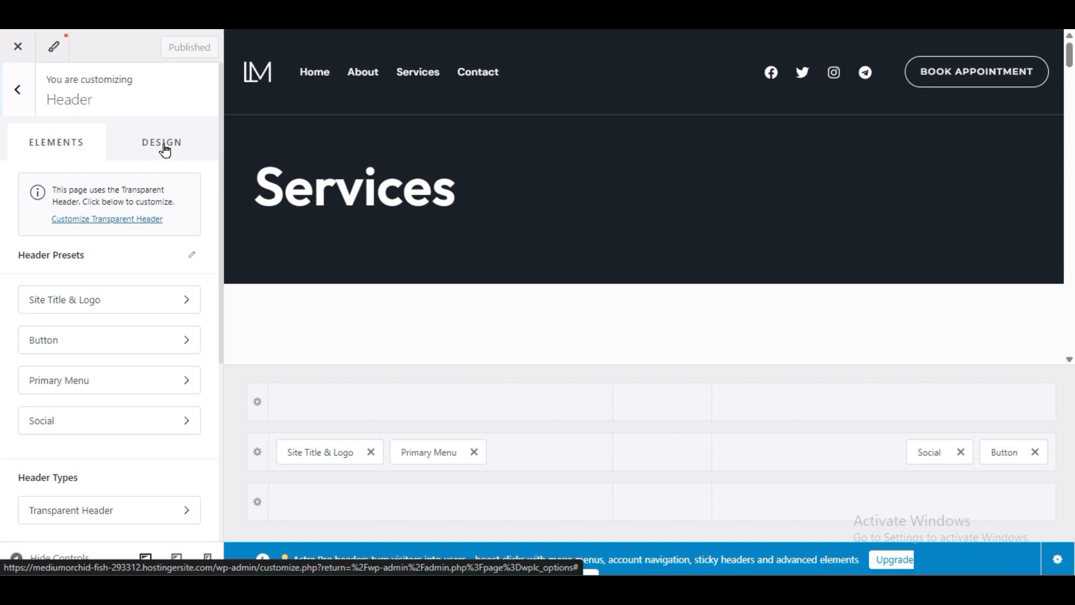
click(164, 147)
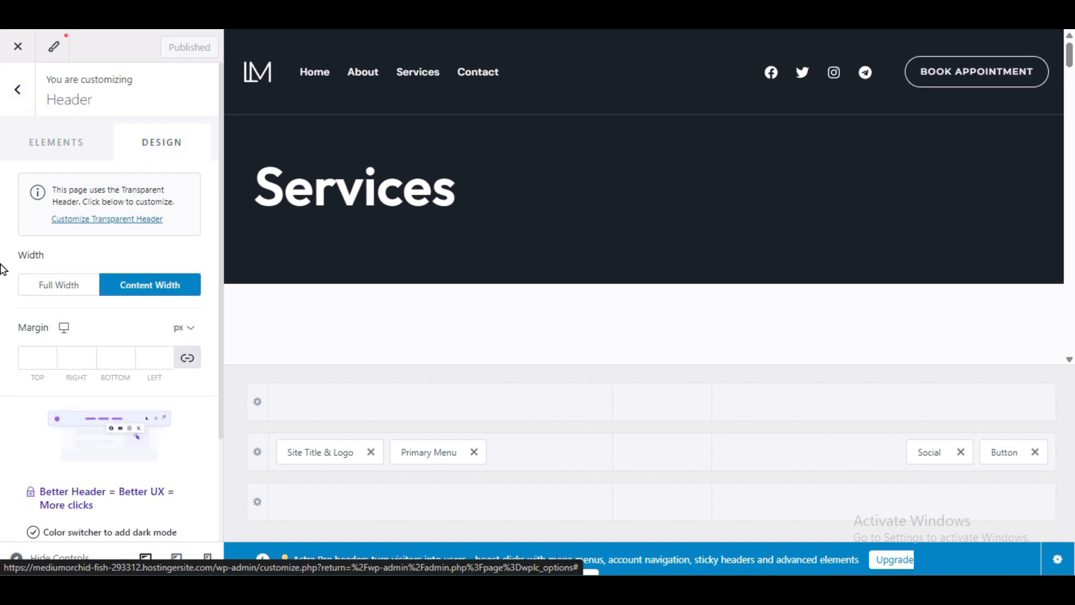
scroll(31, 456, down, 2)
scroll(100, 258, up, 2)
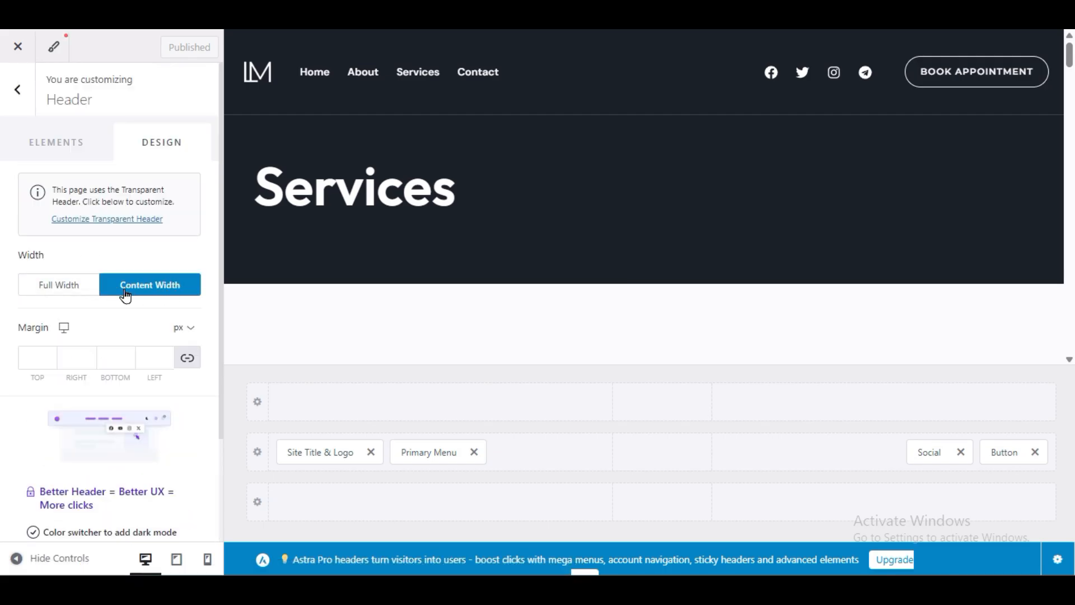
Step: Compare Full Width and Content Width headers in the preview, keeping Content Width
click(68, 283)
click(134, 284)
click(76, 285)
click(22, 554)
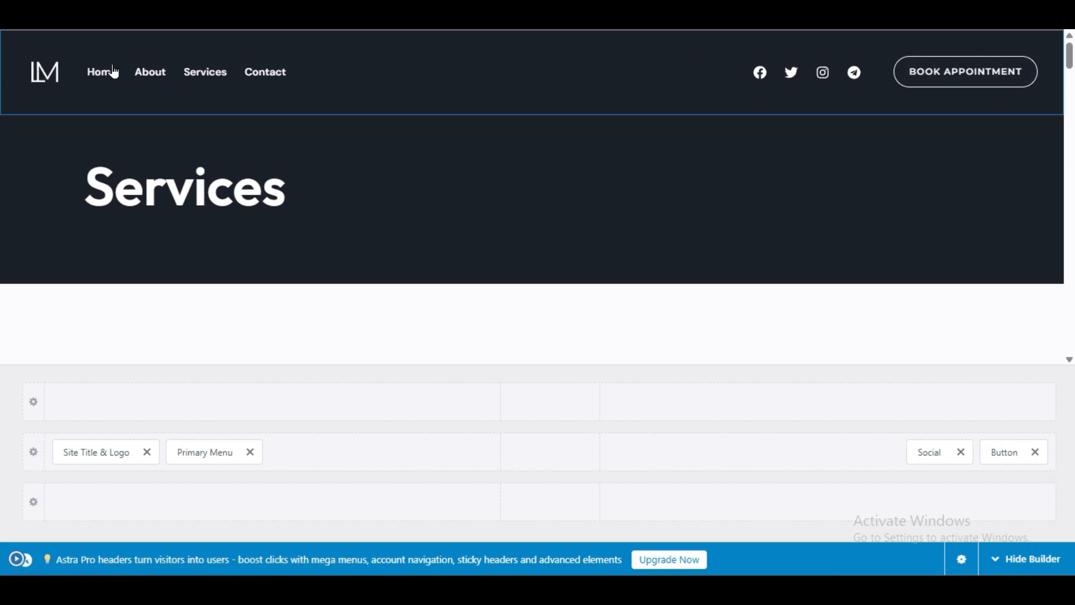
click(15, 559)
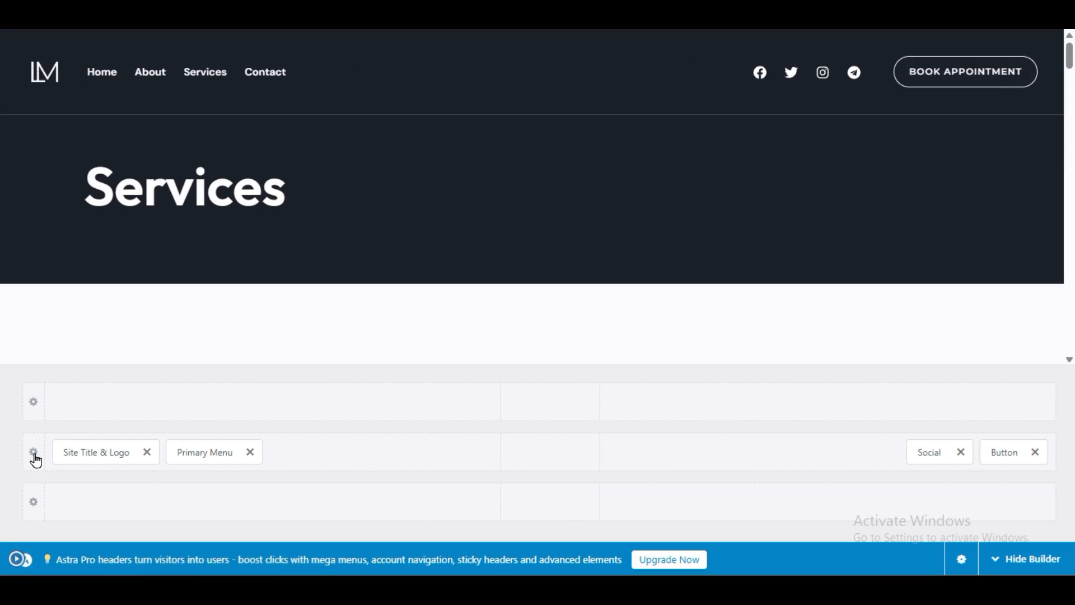
click(139, 285)
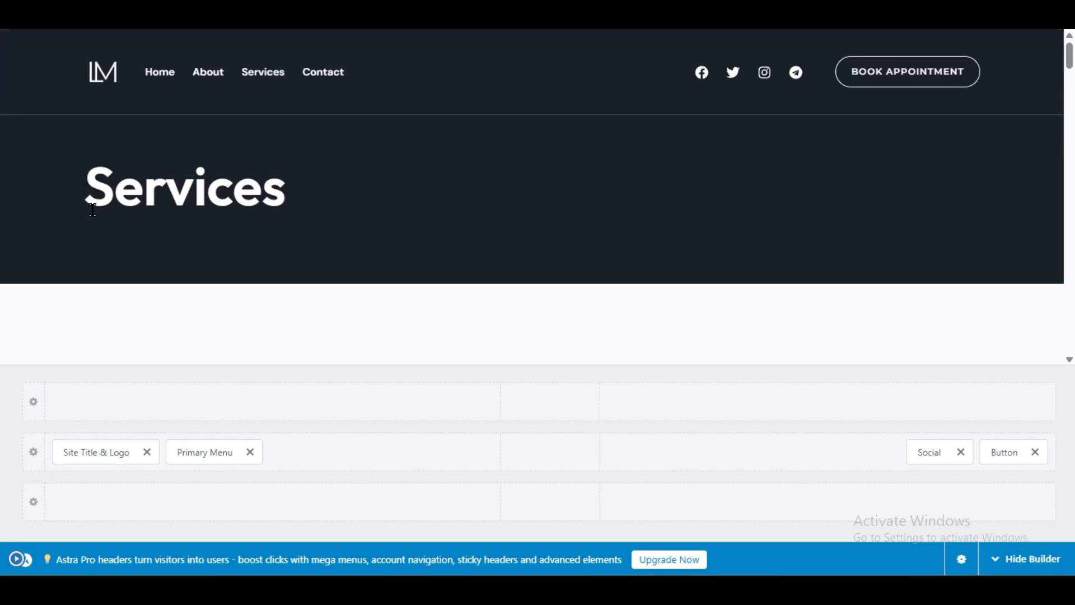
scroll(97, 238, down, 5)
scroll(97, 238, up, 5)
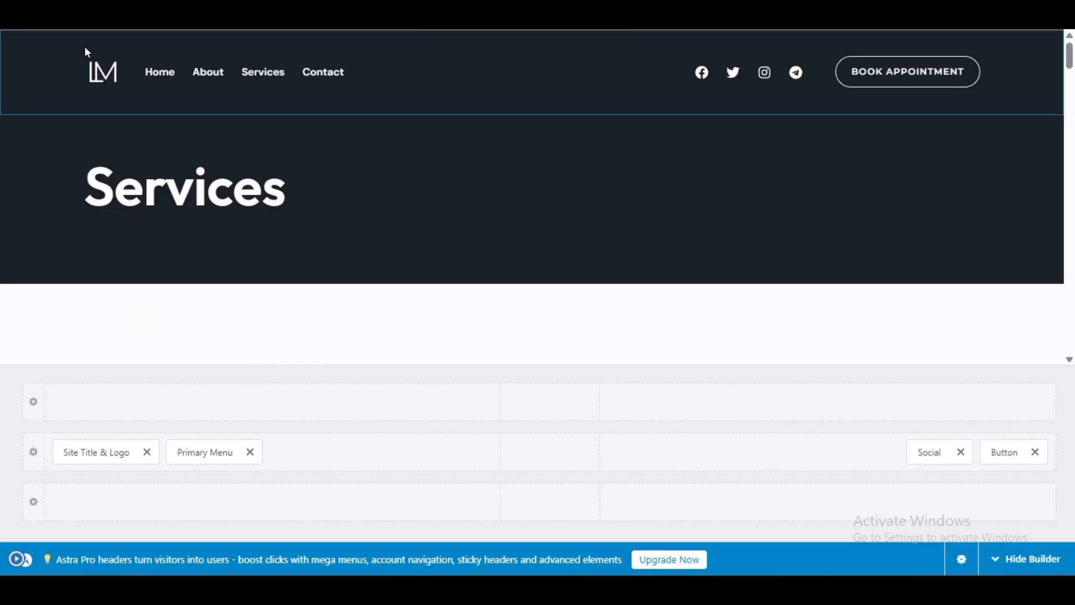
click(14, 558)
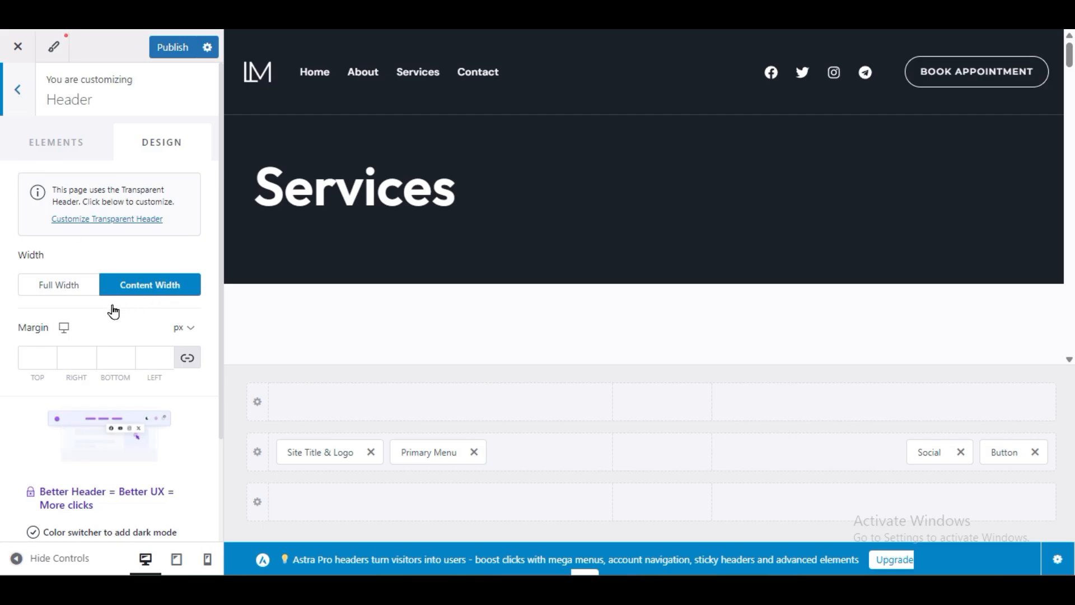
key(Escape)
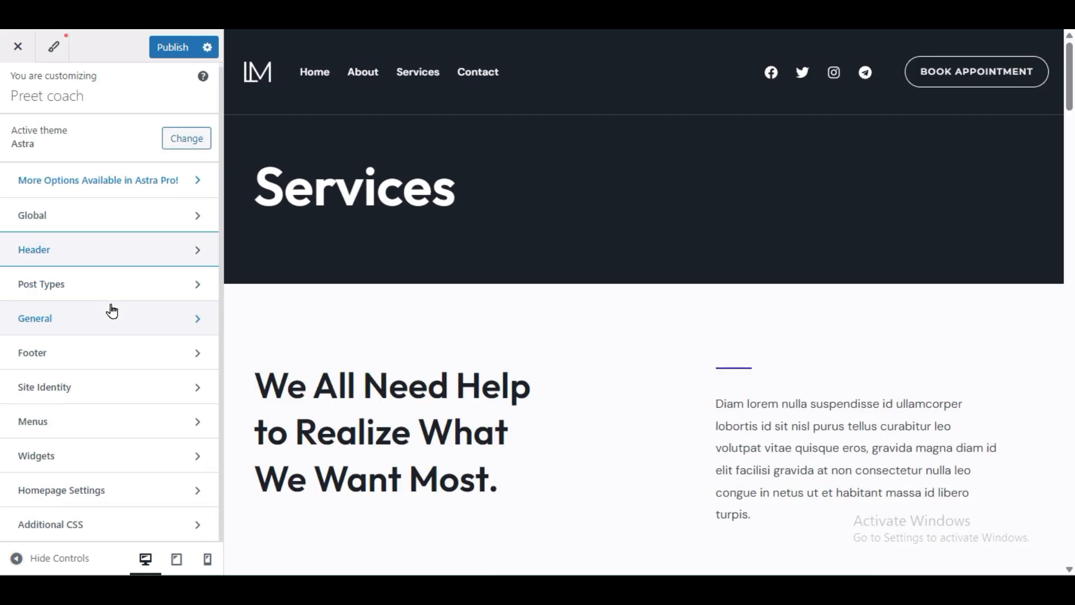
Step: Open the Single Page layout settings under Post Types and preview the Contact page
click(65, 282)
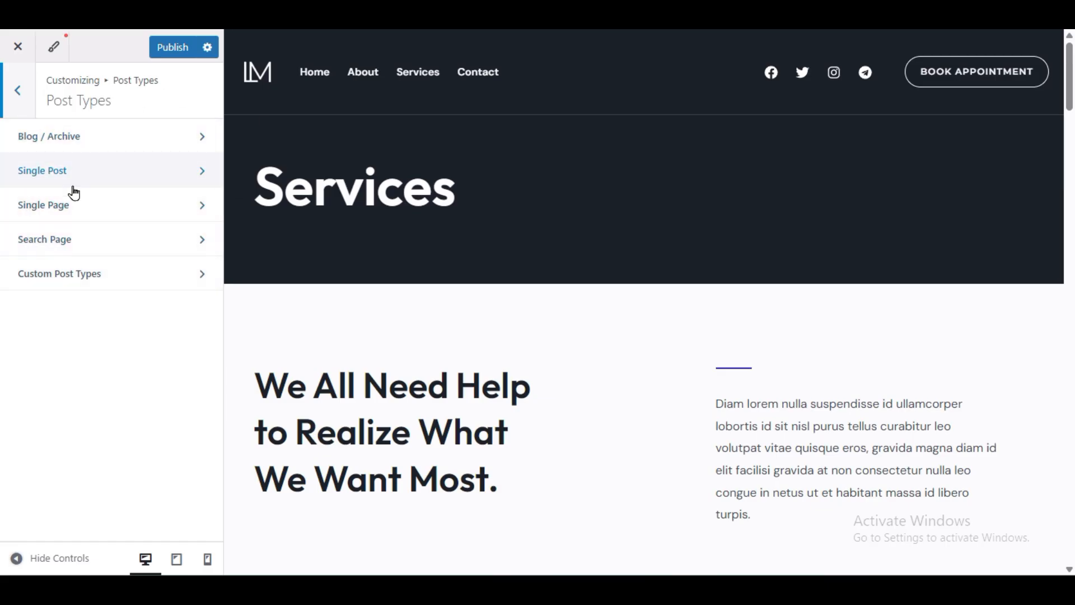
click(82, 210)
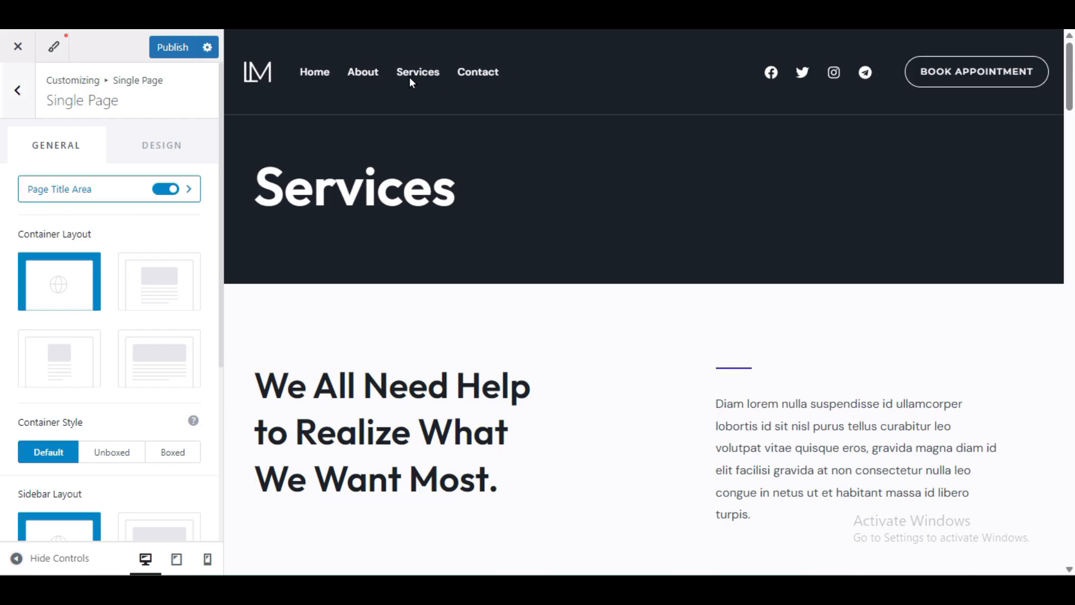
click(476, 76)
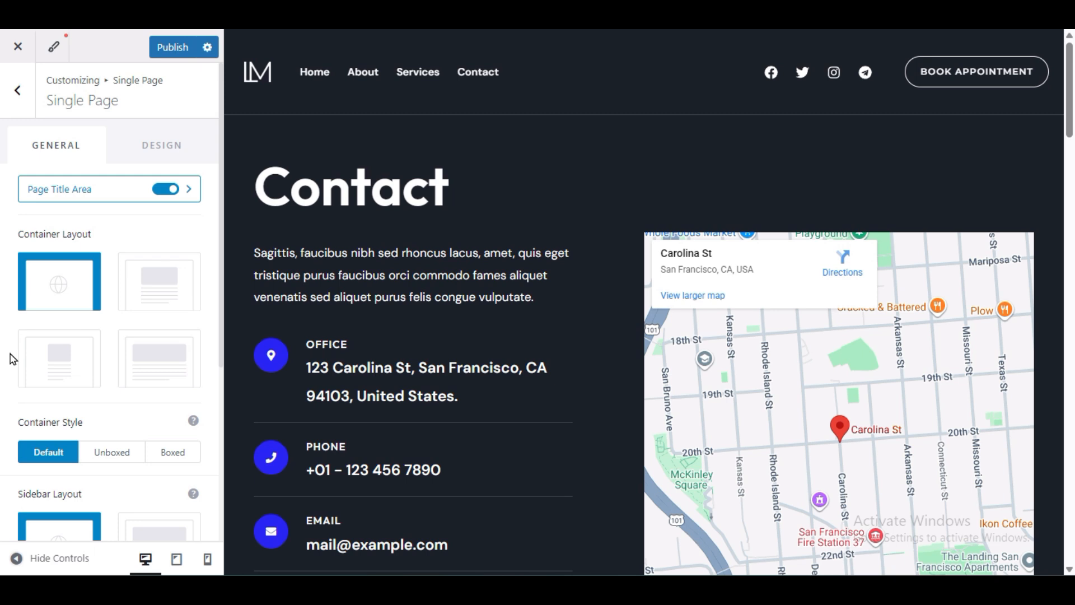
scroll(77, 400, down, 3)
scroll(77, 400, down, 2)
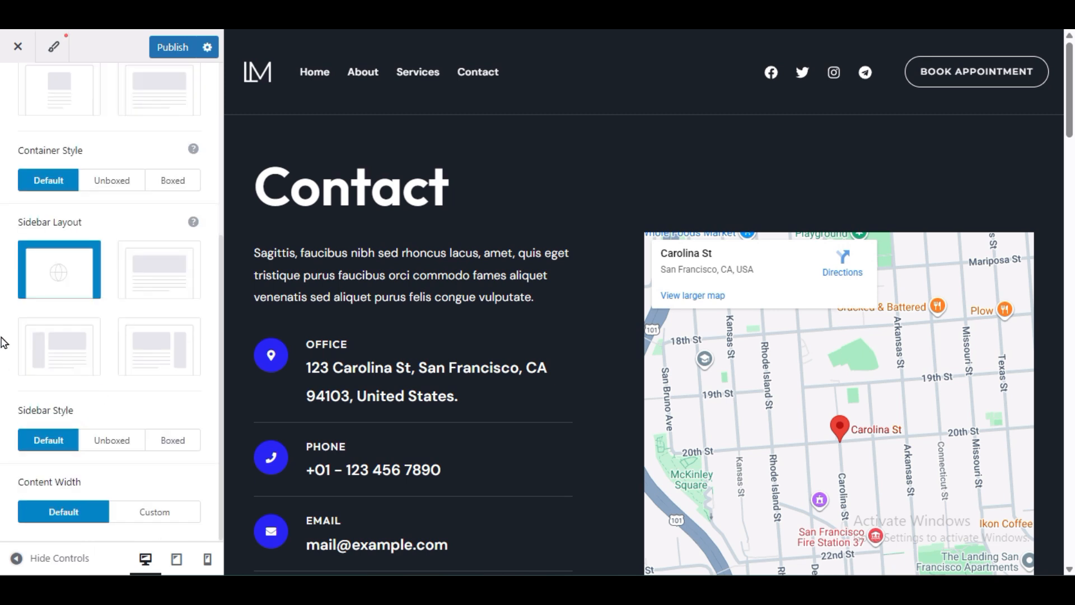
scroll(9, 343, up, 5)
scroll(9, 378, down, 3)
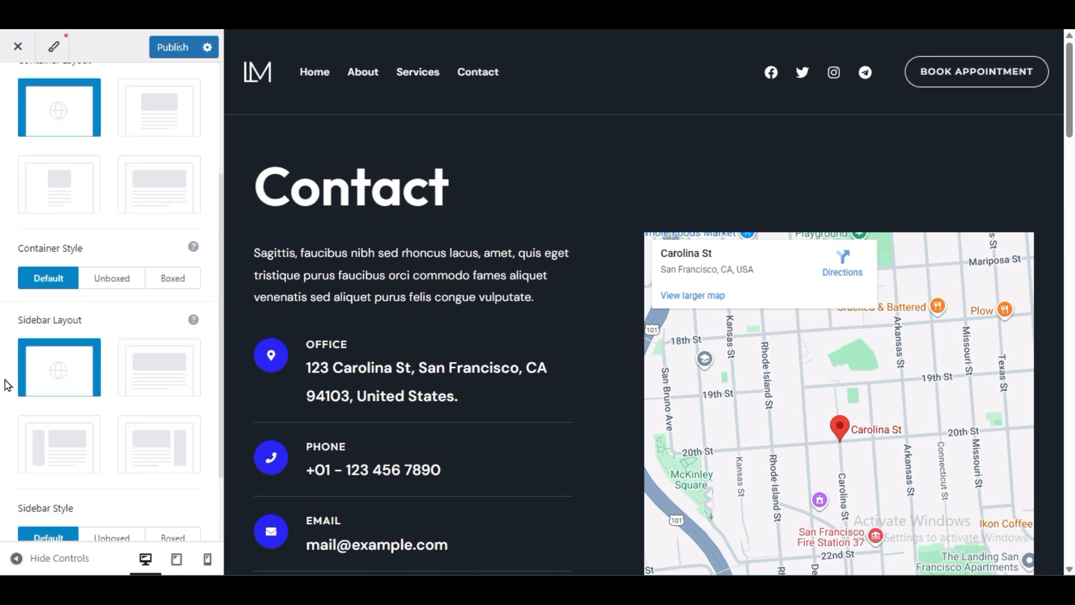
scroll(6, 385, down, 2)
scroll(7, 387, up, 5)
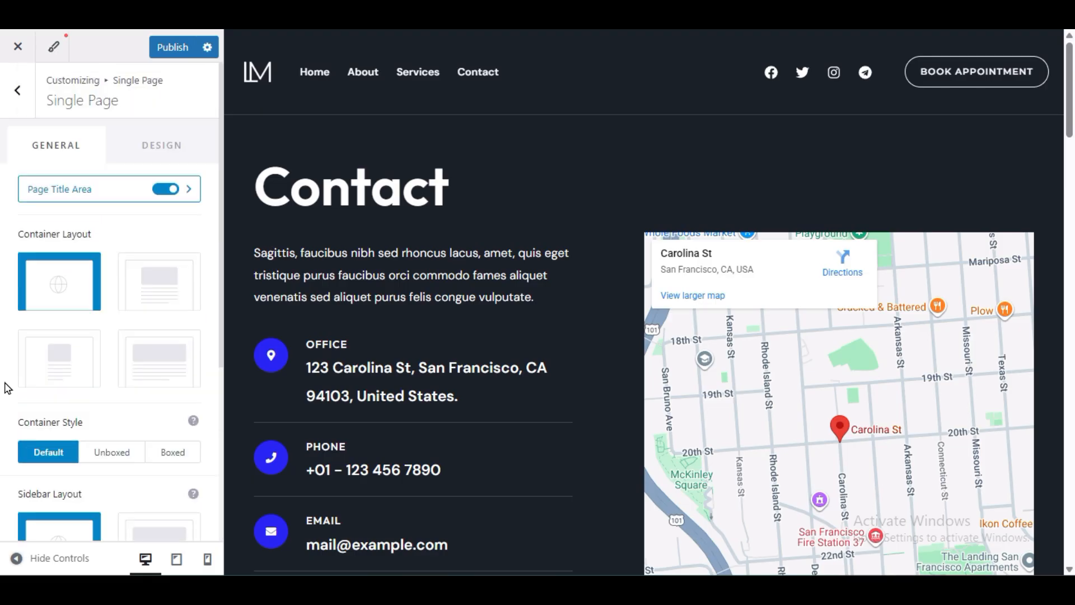
scroll(8, 388, down, 5)
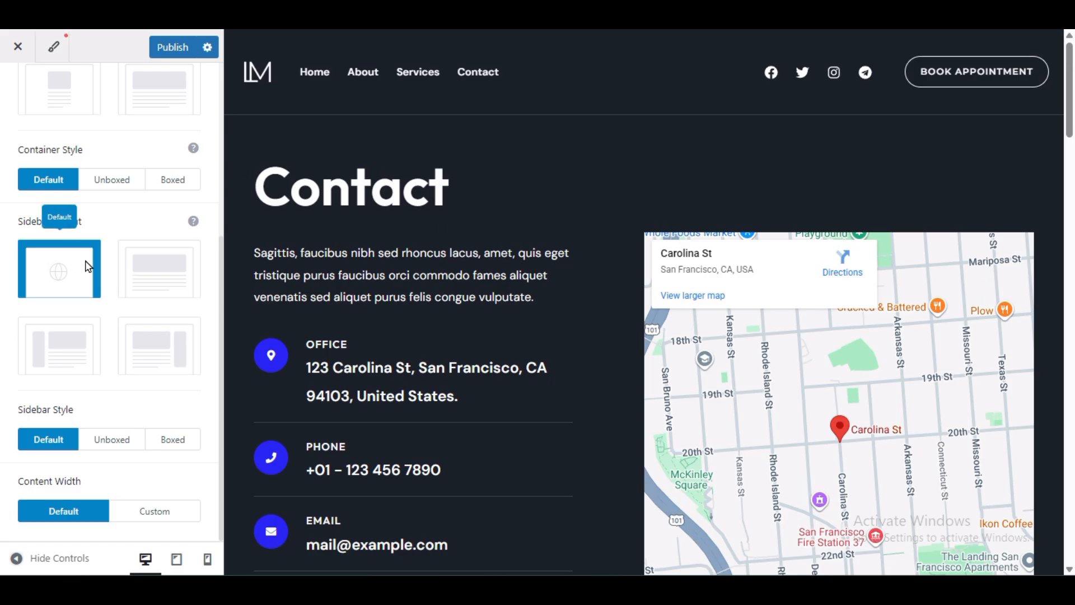
Step: Try Right Sidebar for single pages, revert to Default, and return to the customizer root
click(156, 349)
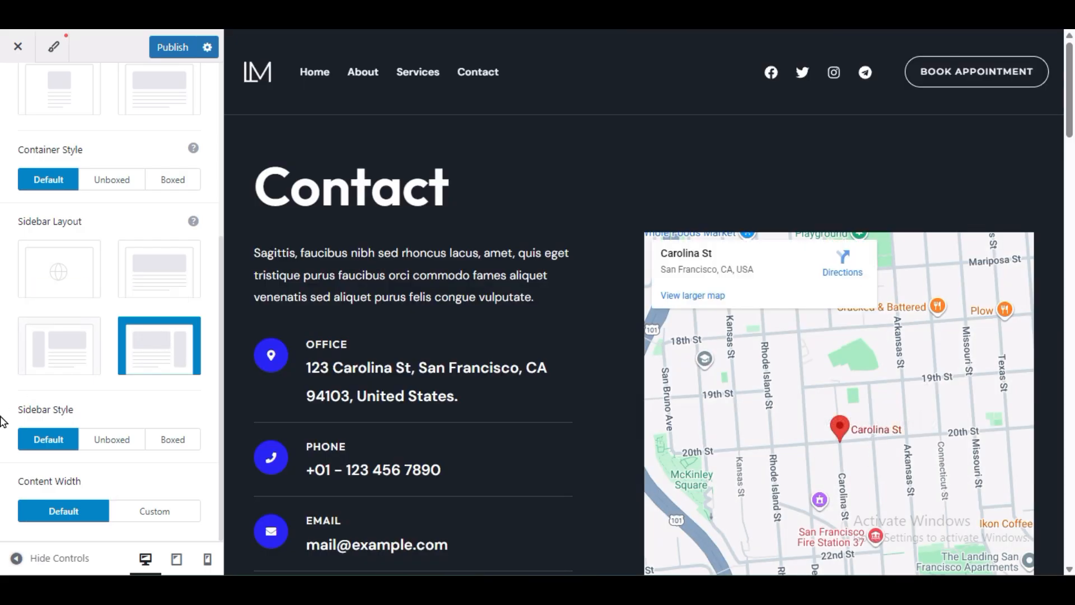
click(15, 556)
click(16, 557)
click(45, 274)
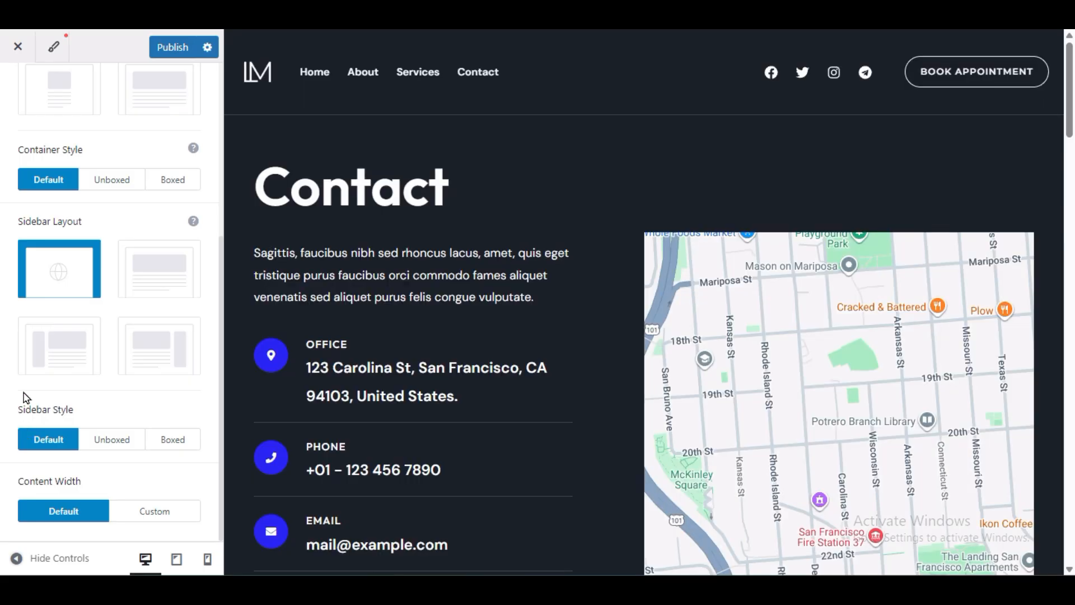
scroll(11, 96, up, 3)
scroll(11, 95, up, 2)
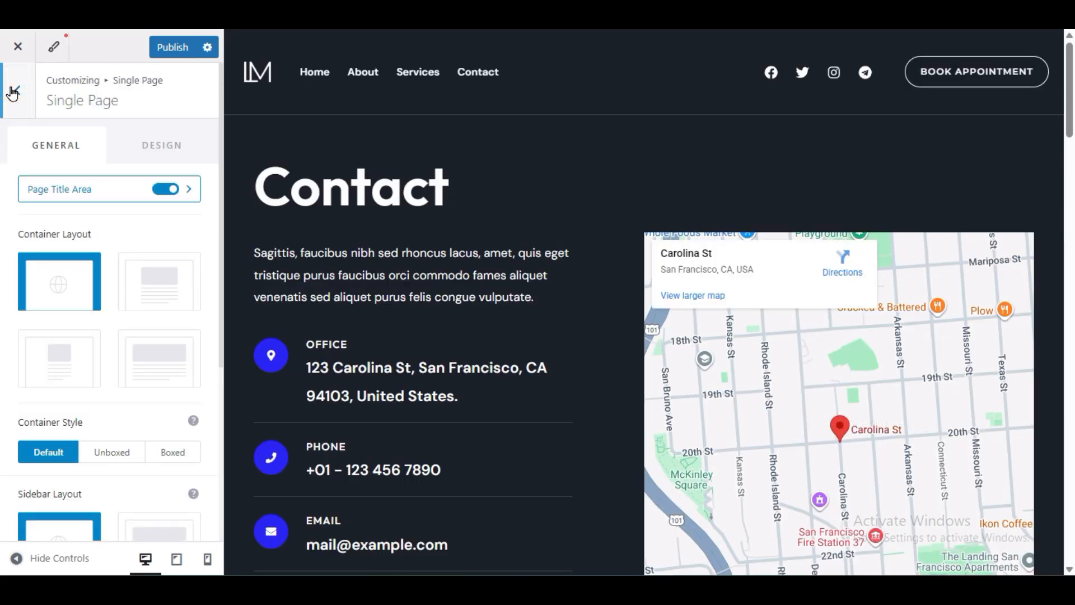
click(12, 93)
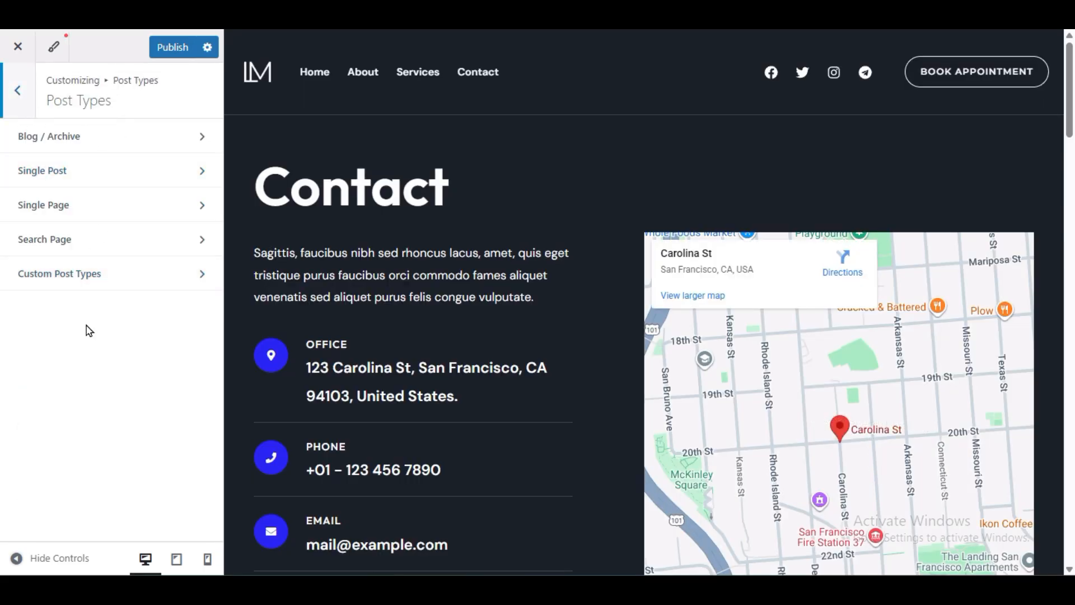
click(17, 104)
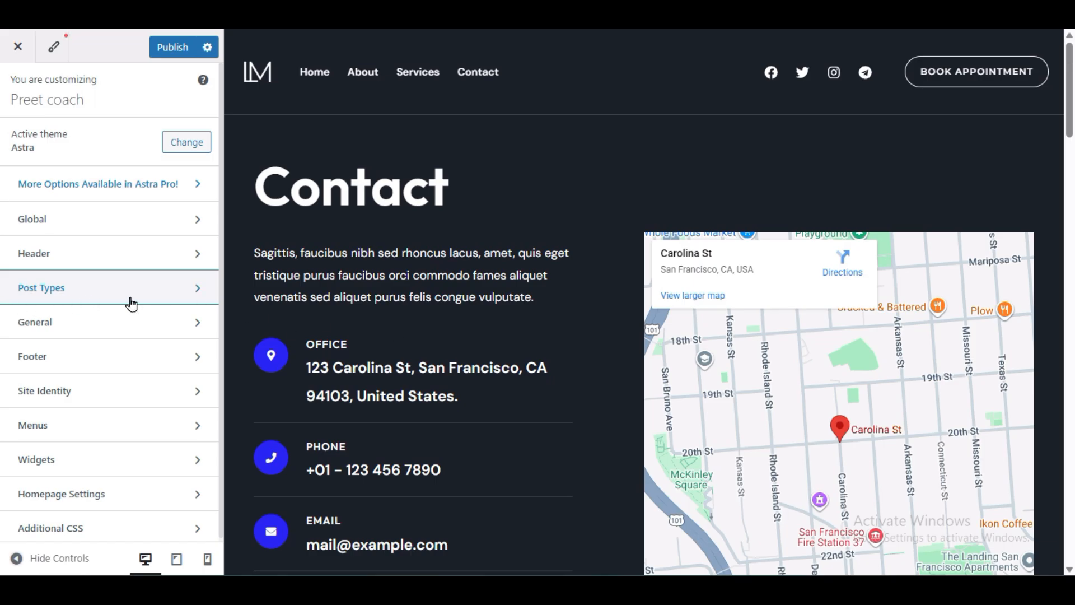
Step: Open General > Breadcrumb and set its Header Position to Inside
click(62, 324)
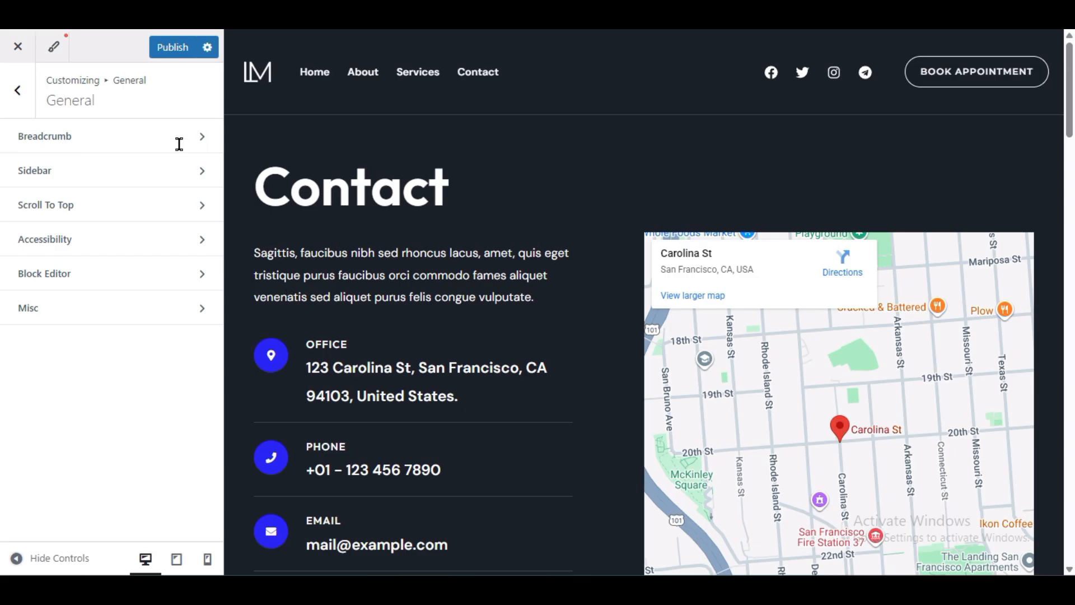
click(147, 152)
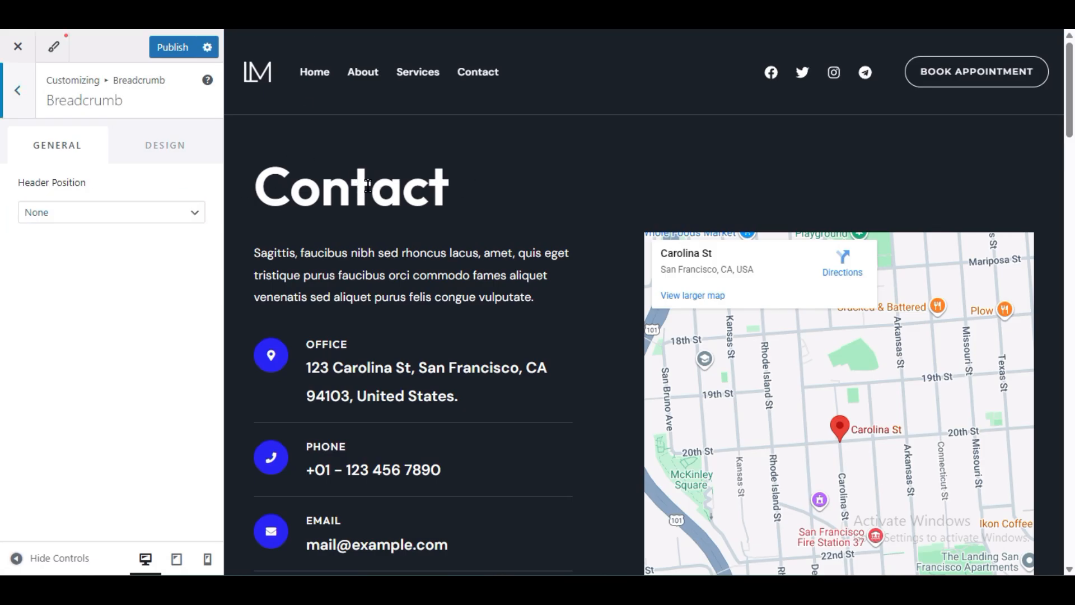
click(65, 217)
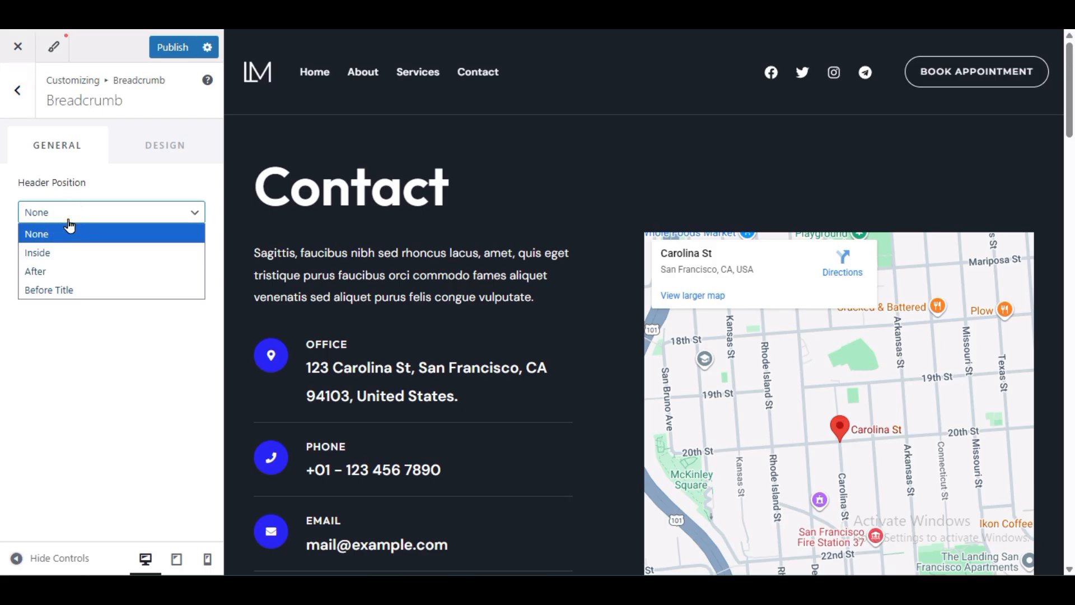
click(70, 255)
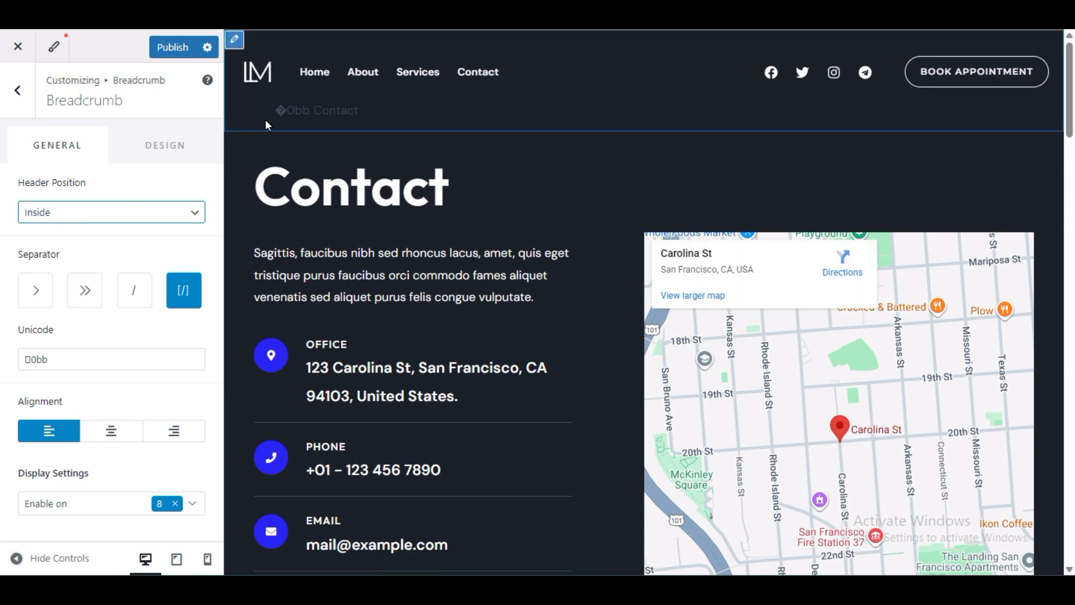
triple_click(321, 113)
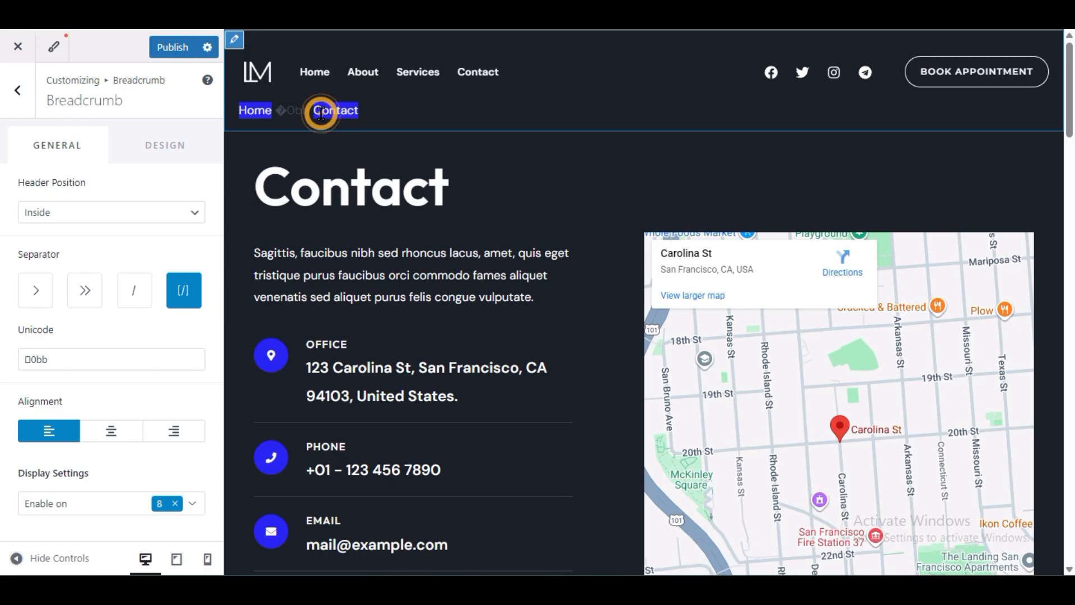
click(321, 113)
triple_click(322, 114)
Step: Try the Before Title, None and After Header breadcrumb positions in the preview
click(136, 214)
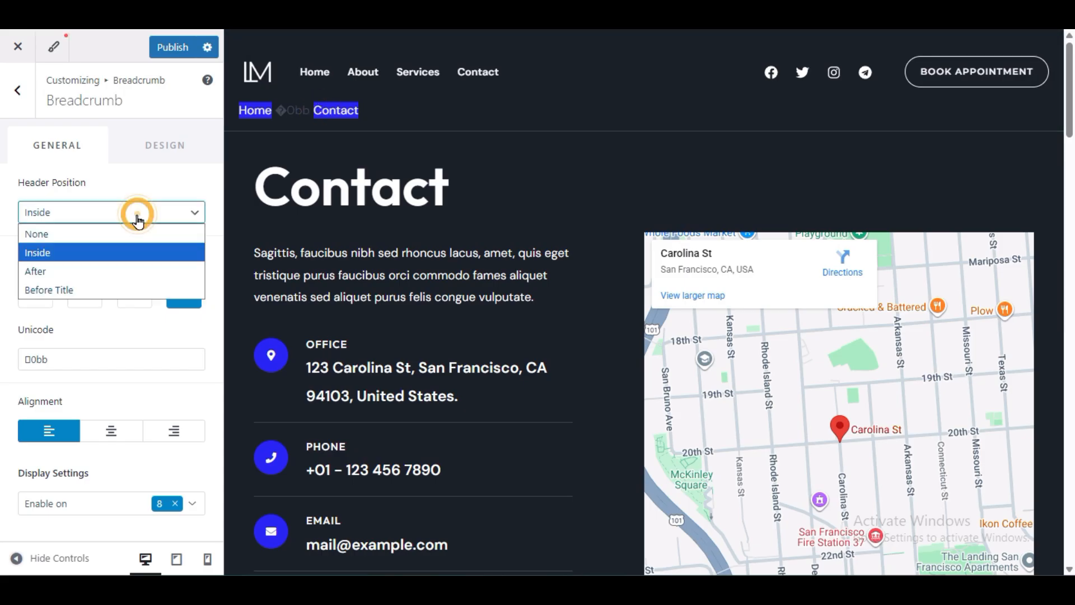
click(126, 291)
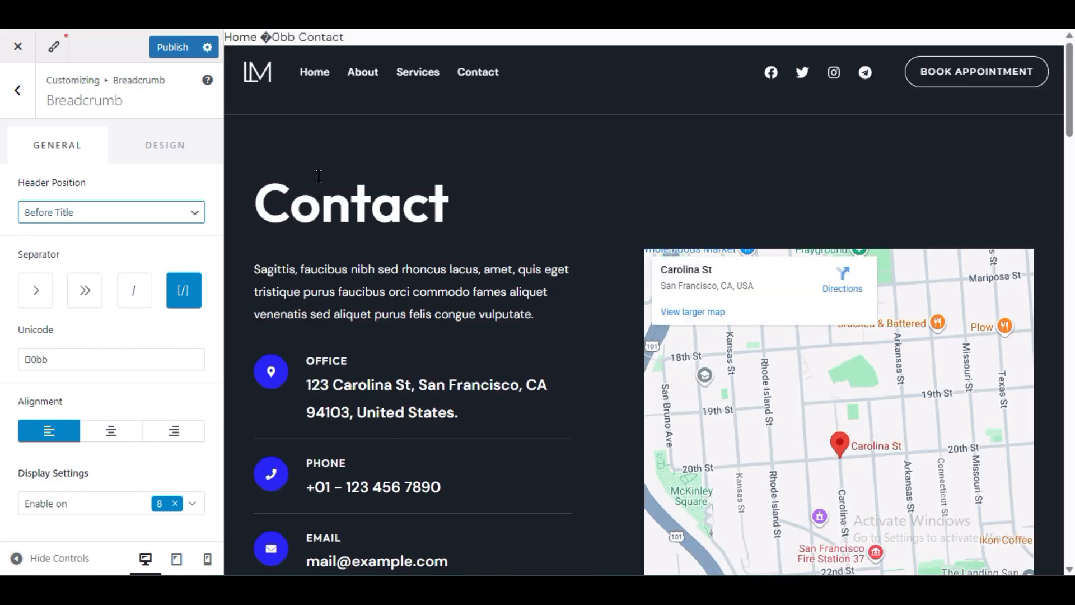
double_click(324, 168)
click(307, 120)
double_click(307, 120)
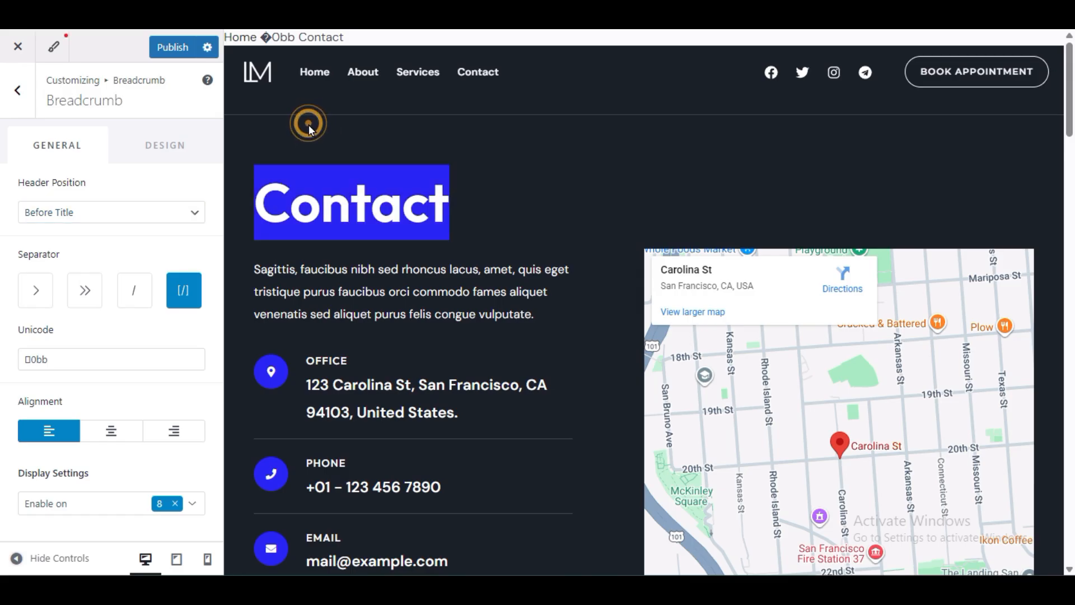
click(385, 172)
click(125, 211)
click(125, 233)
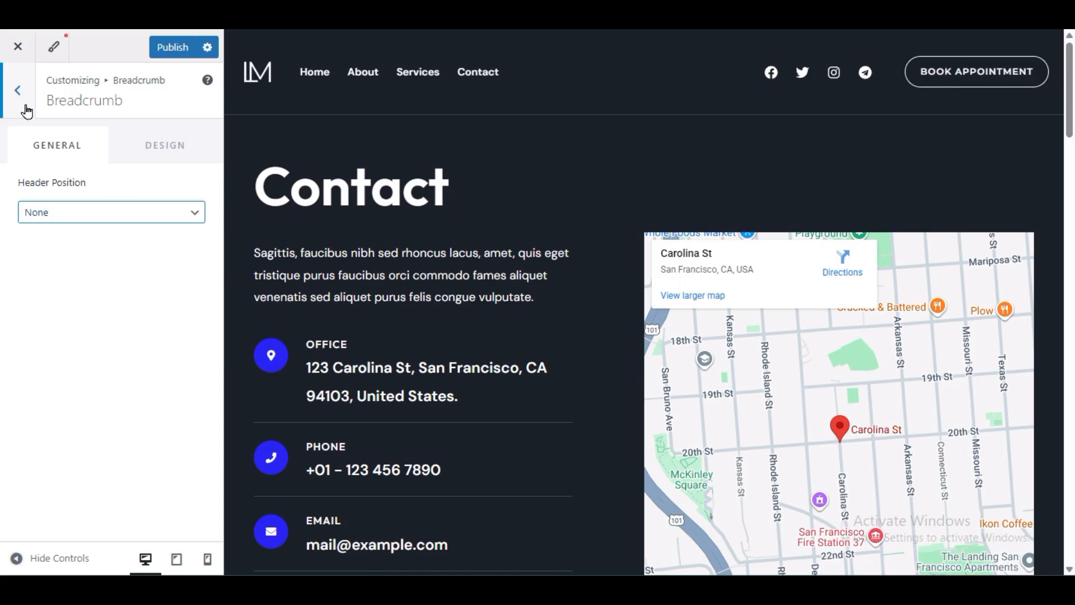
click(136, 211)
click(131, 272)
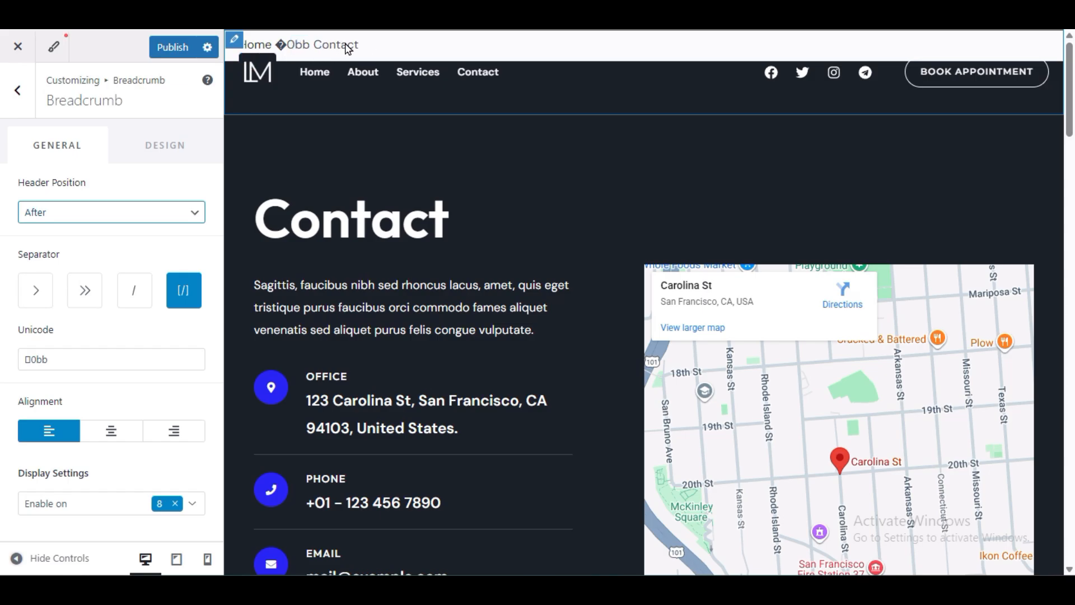
scroll(461, 247, down, 5)
scroll(461, 247, up, 5)
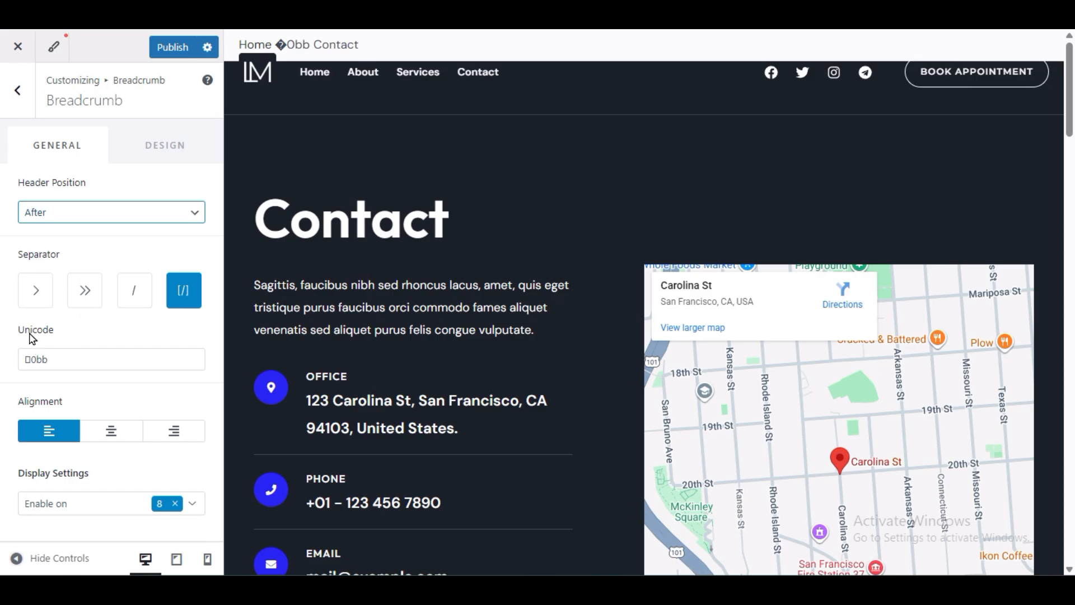
Step: Return the breadcrumb position to Inside and open its Design options
click(124, 218)
click(113, 252)
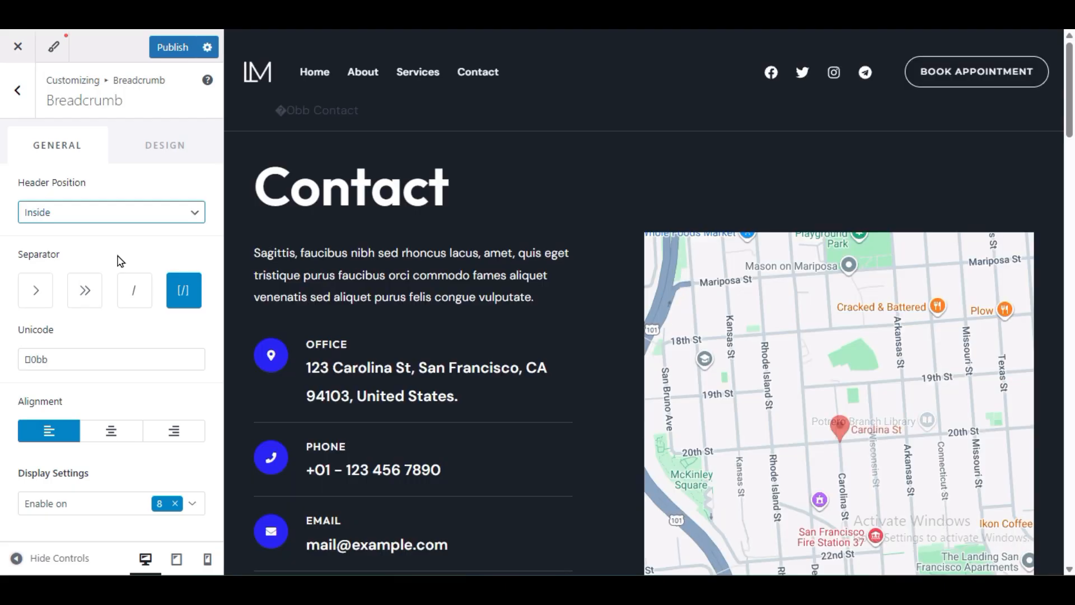
triple_click(350, 106)
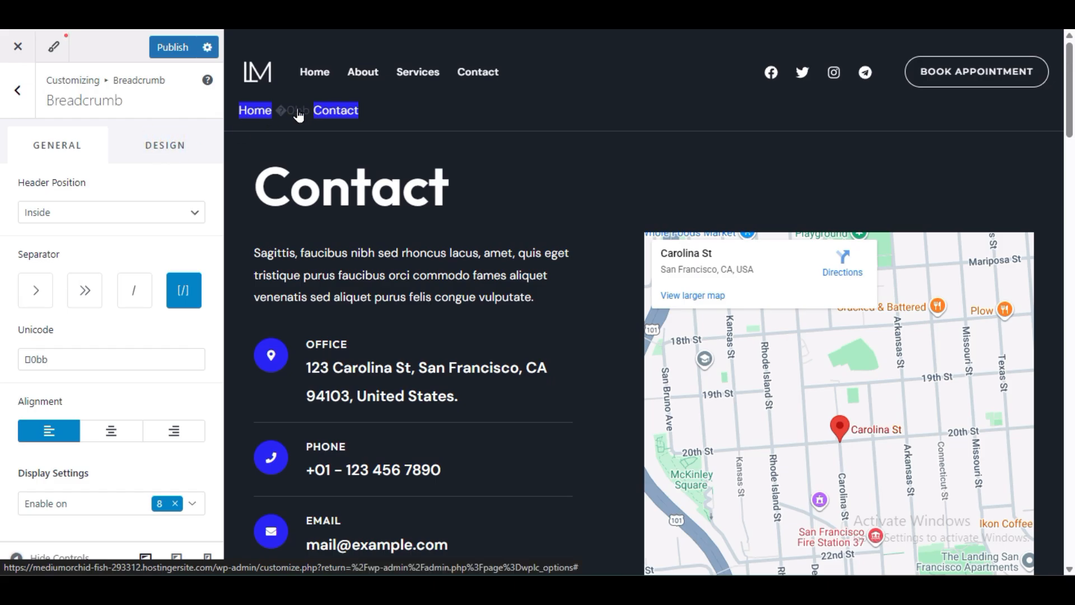
click(180, 150)
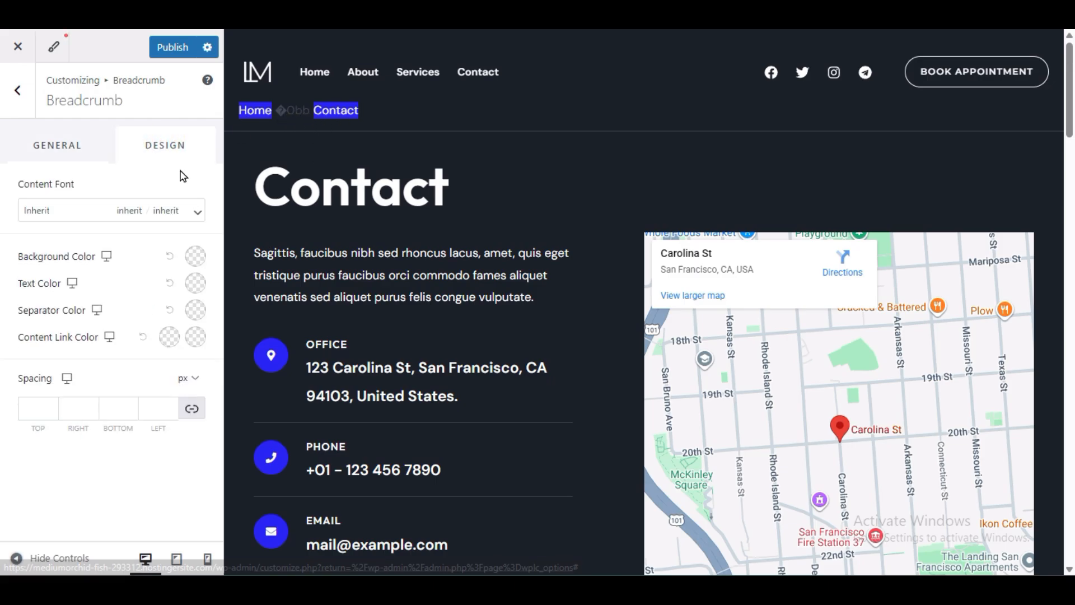
Step: Set the breadcrumb Text Color and Content Link Color to white
click(197, 284)
click(72, 349)
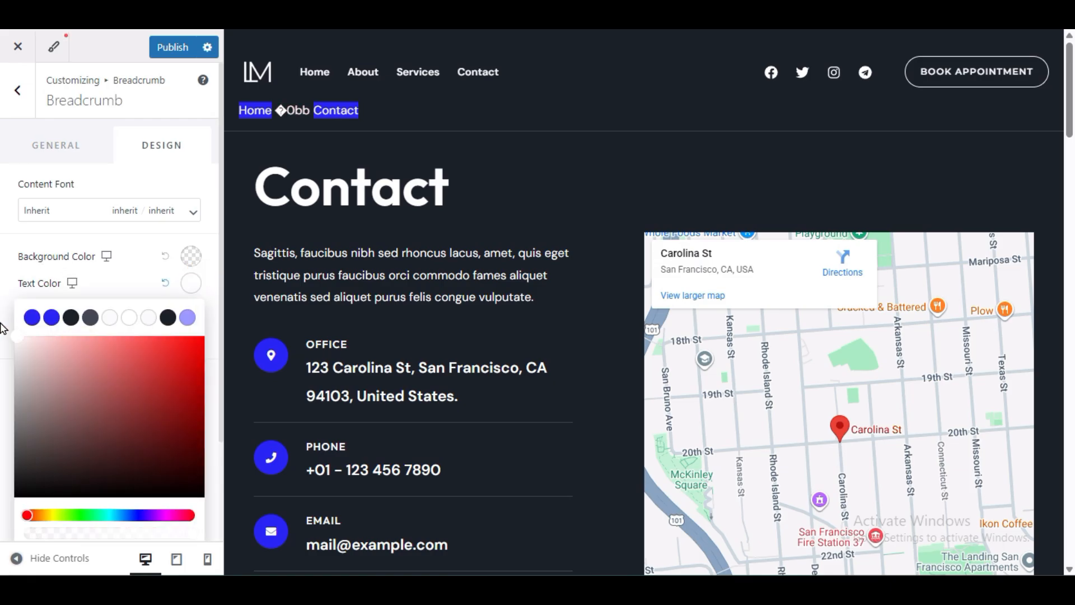
click(142, 233)
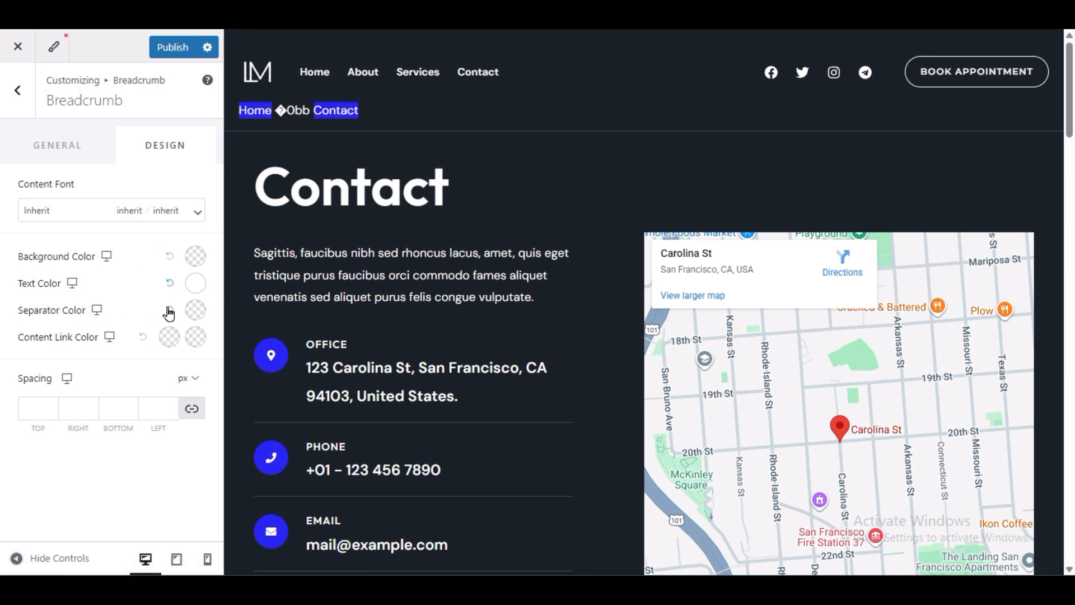
click(168, 337)
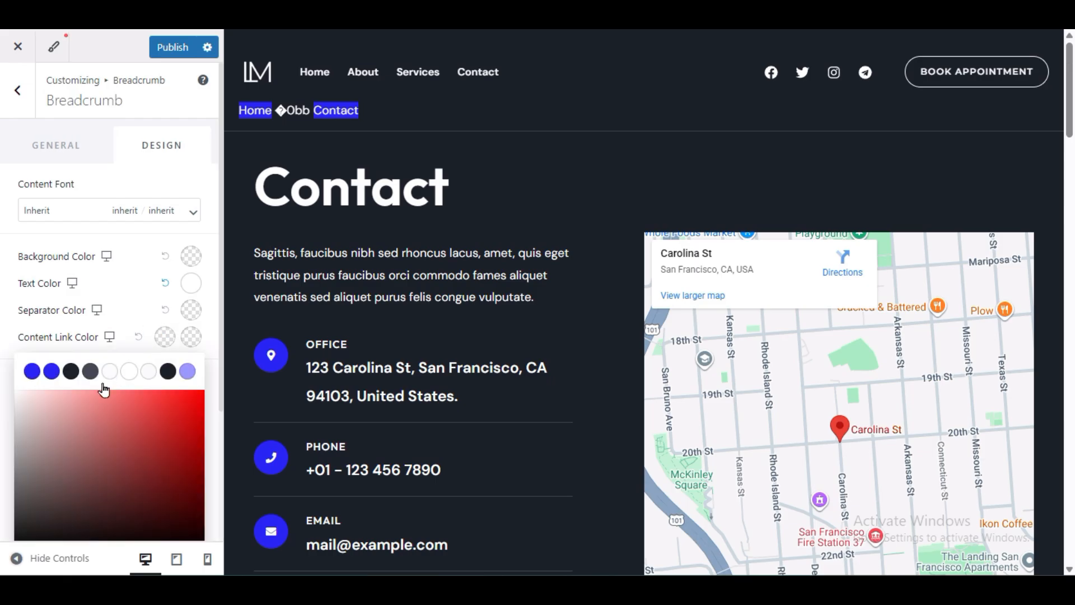
scroll(104, 387, down, 1)
click(147, 262)
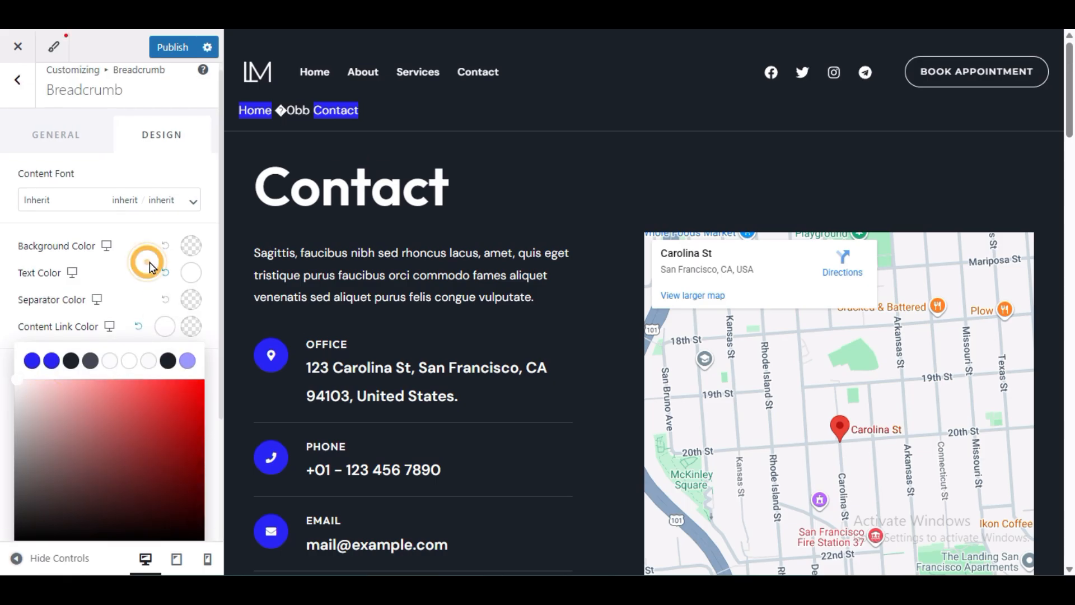
click(283, 121)
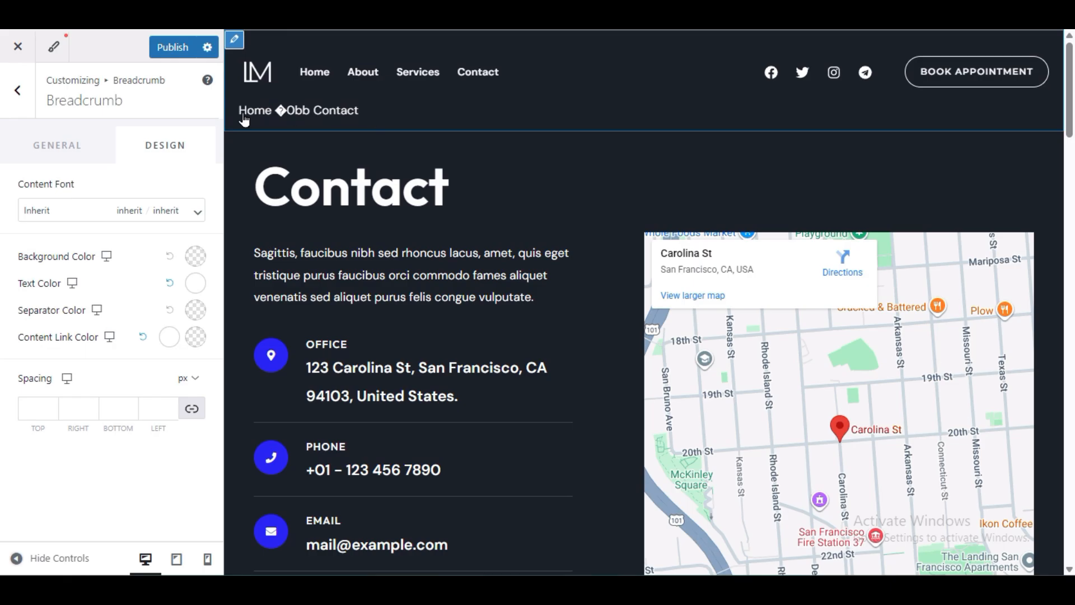
Step: Set the breadcrumb Header Position back to None
click(54, 150)
click(23, 142)
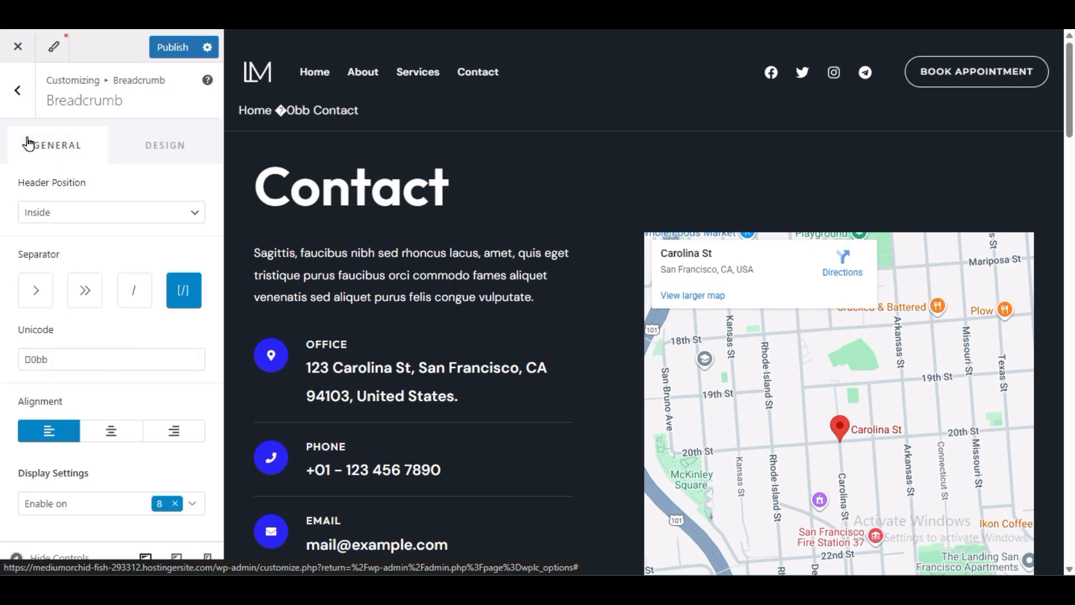
click(74, 211)
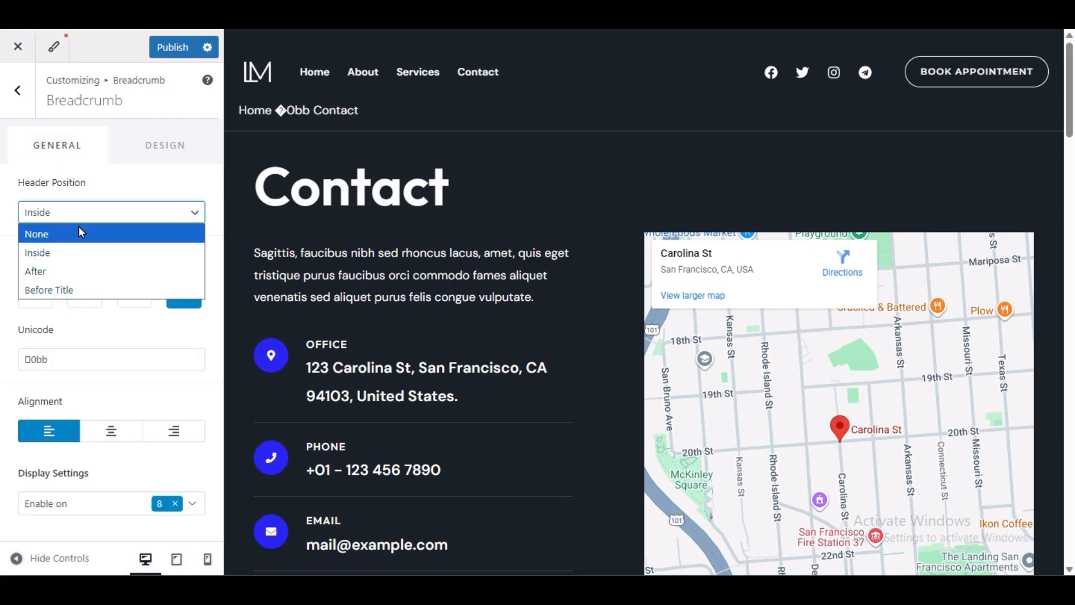
click(92, 232)
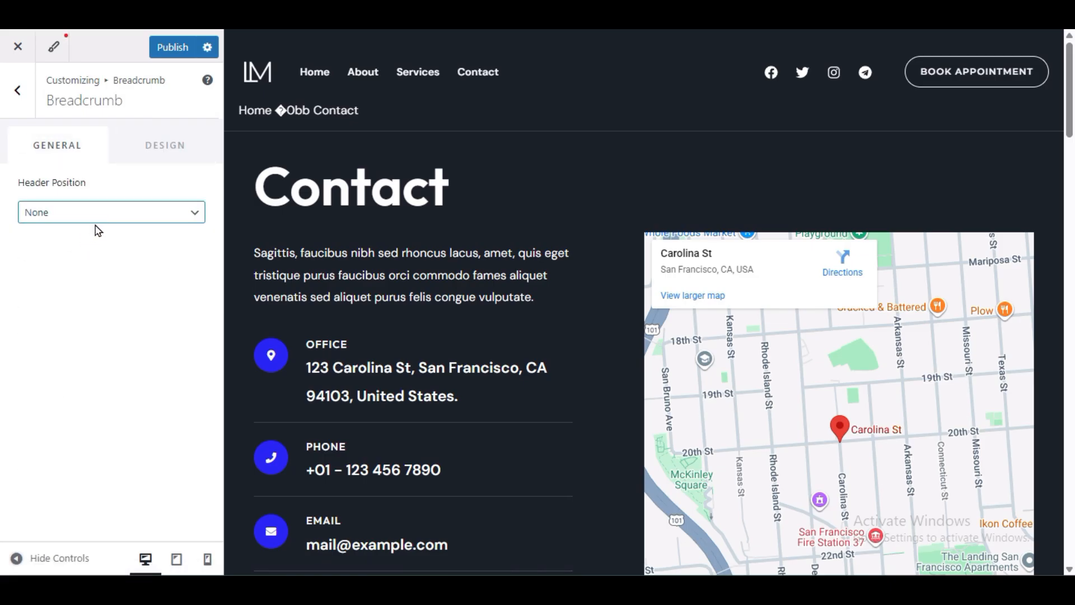
Step: Choose the right-sidebar layout under General > Sidebar and preview the About page
click(17, 95)
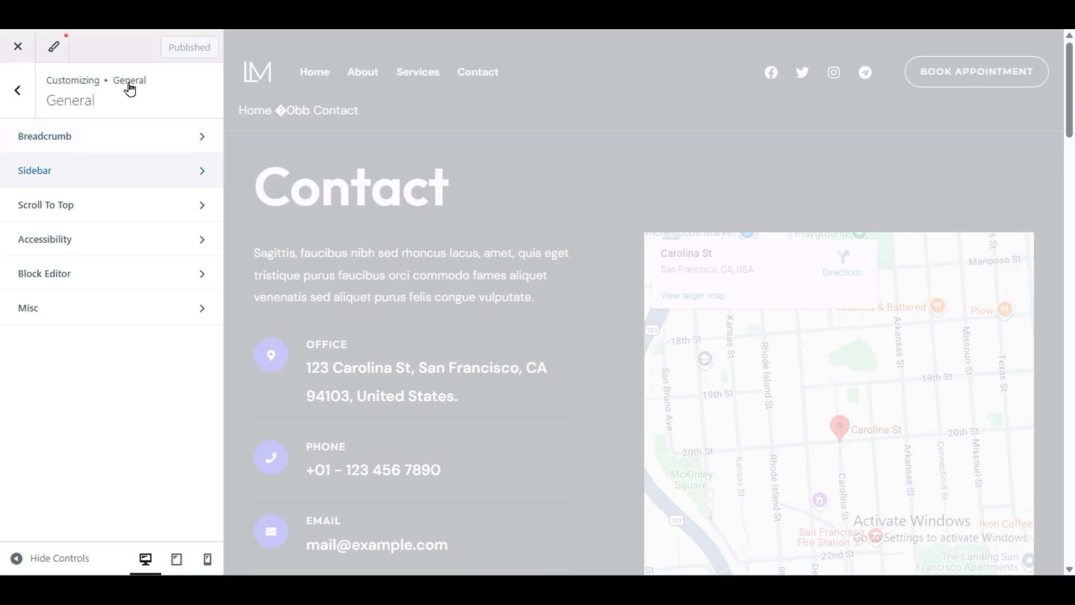
click(52, 176)
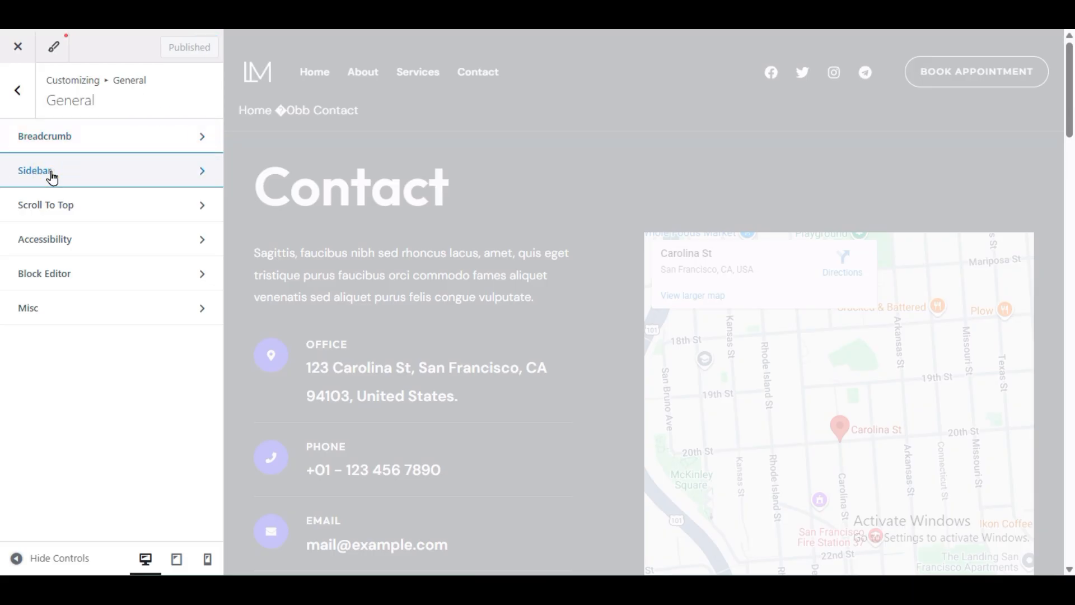
click(52, 177)
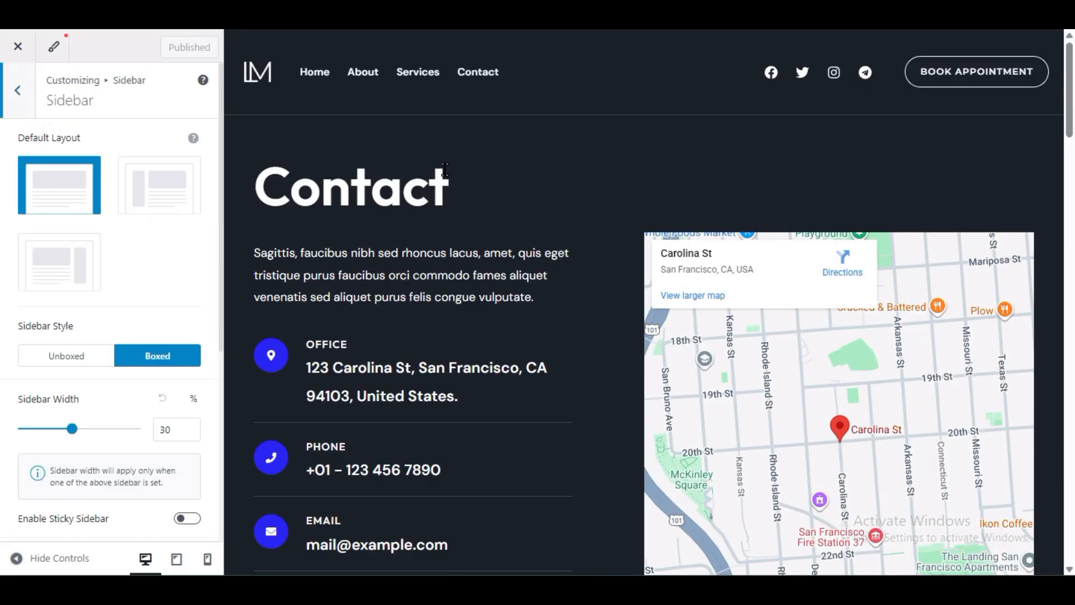
scroll(428, 214, down, 10)
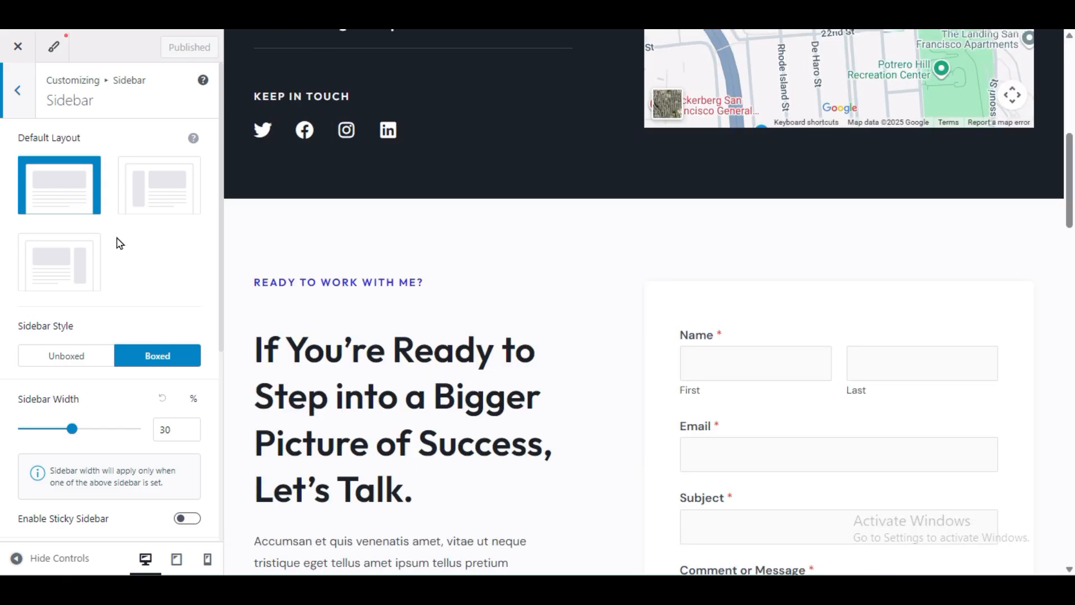
click(94, 270)
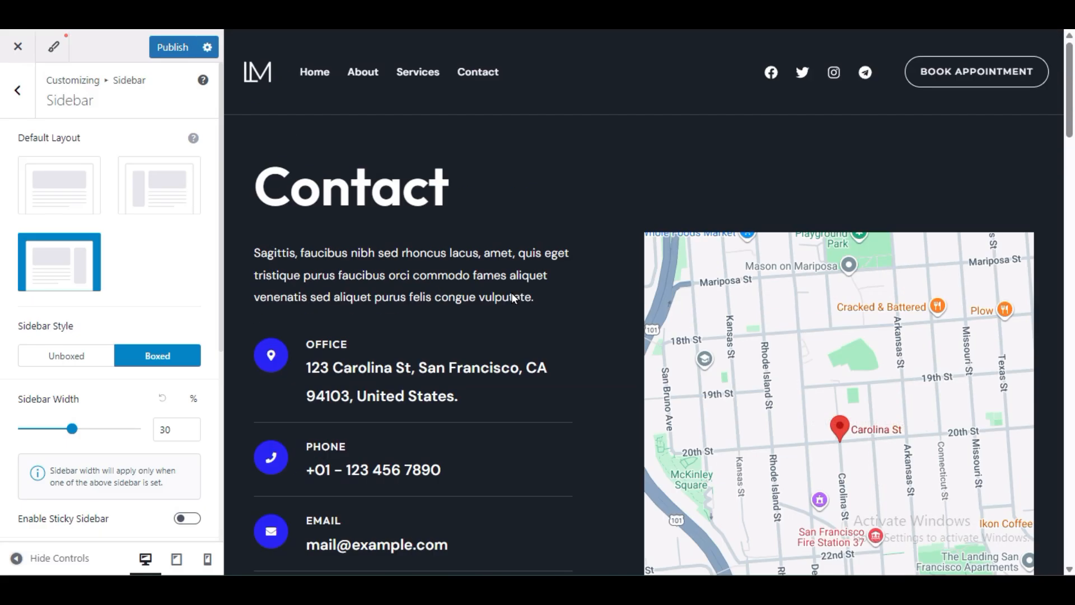
click(352, 81)
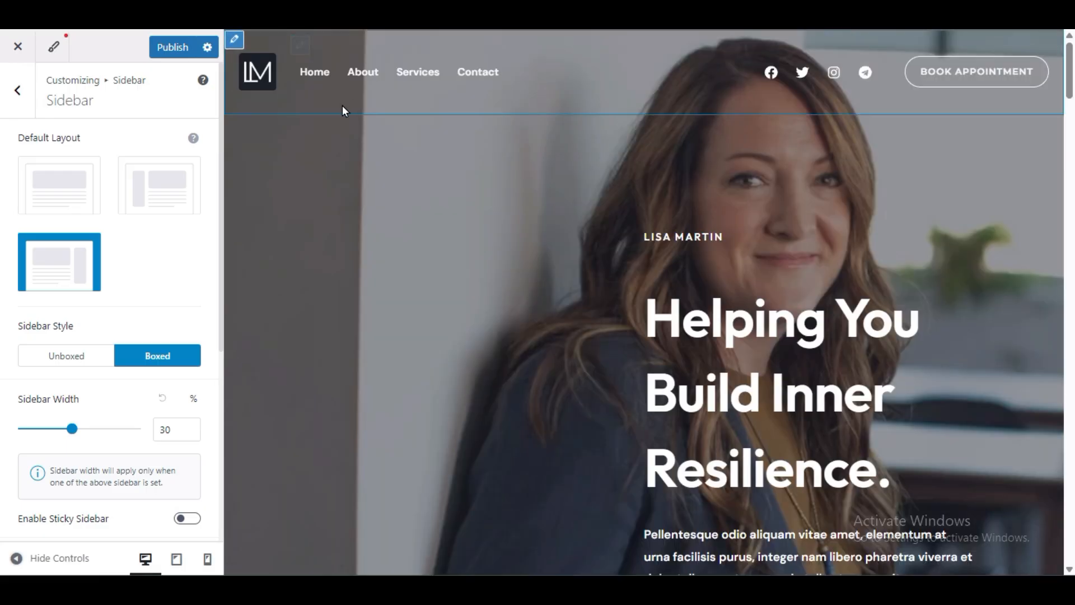
scroll(358, 180, down, 9)
scroll(361, 193, down, 7)
scroll(361, 196, up, 16)
Step: Check the Services page, restore No Sidebar, and return to the General list
click(421, 69)
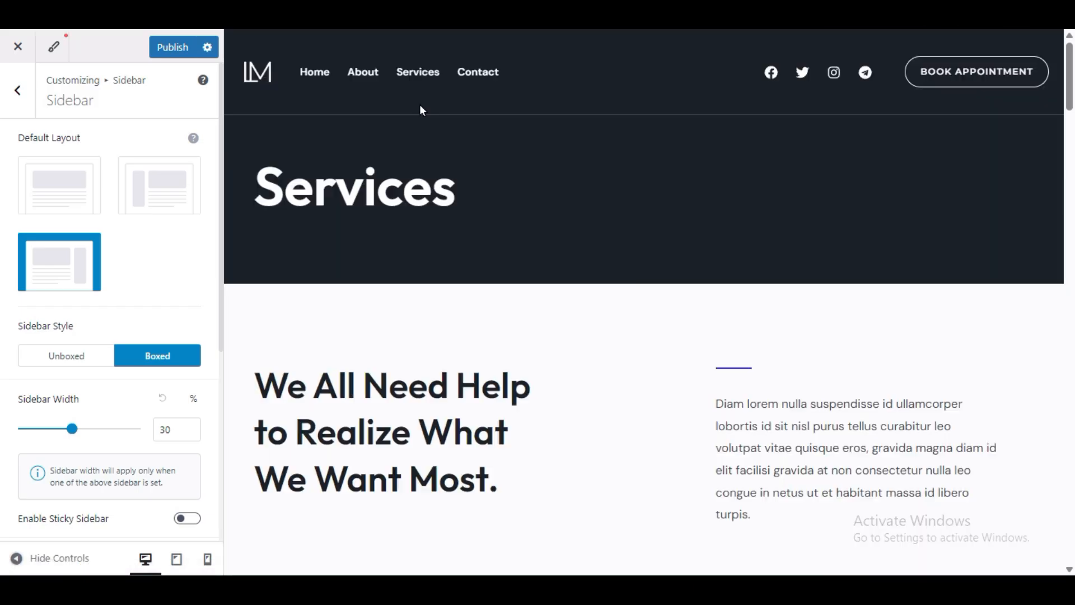
scroll(463, 271, down, 10)
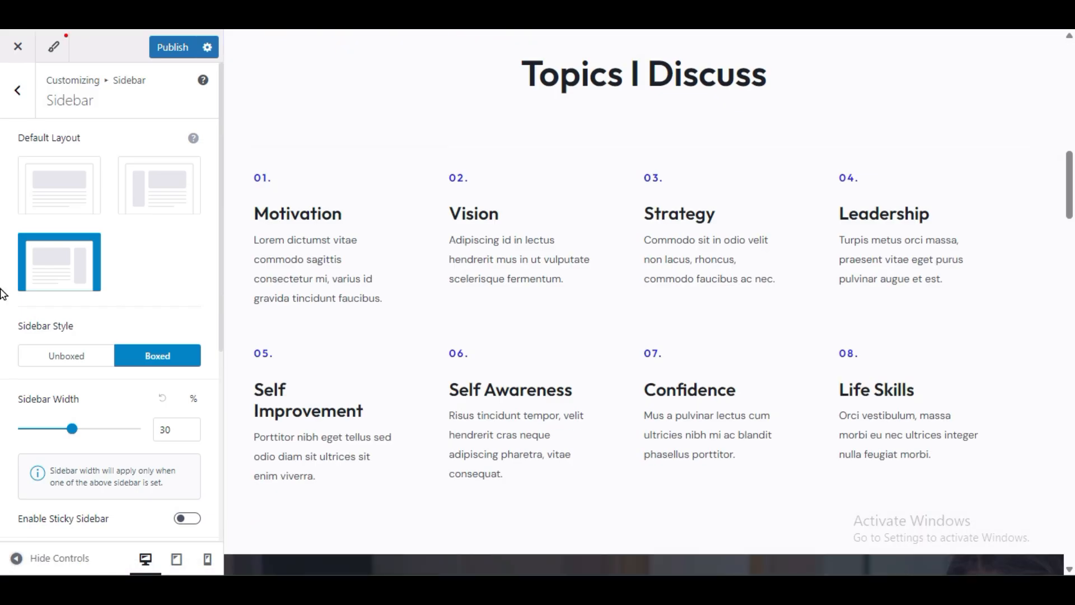
click(55, 191)
scroll(48, 246, down, 5)
scroll(47, 264, up, 5)
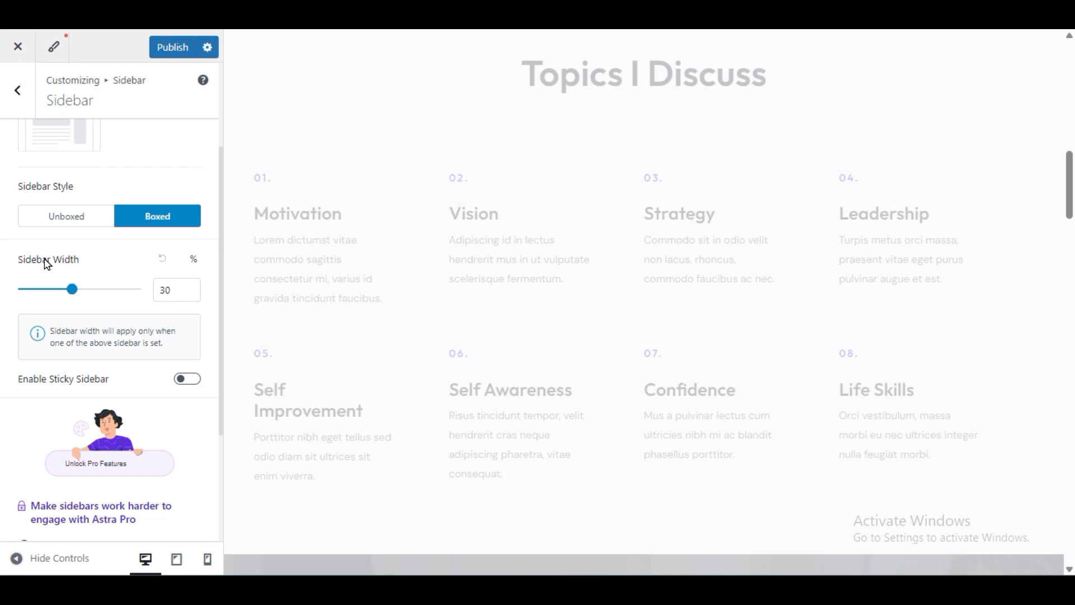
click(22, 89)
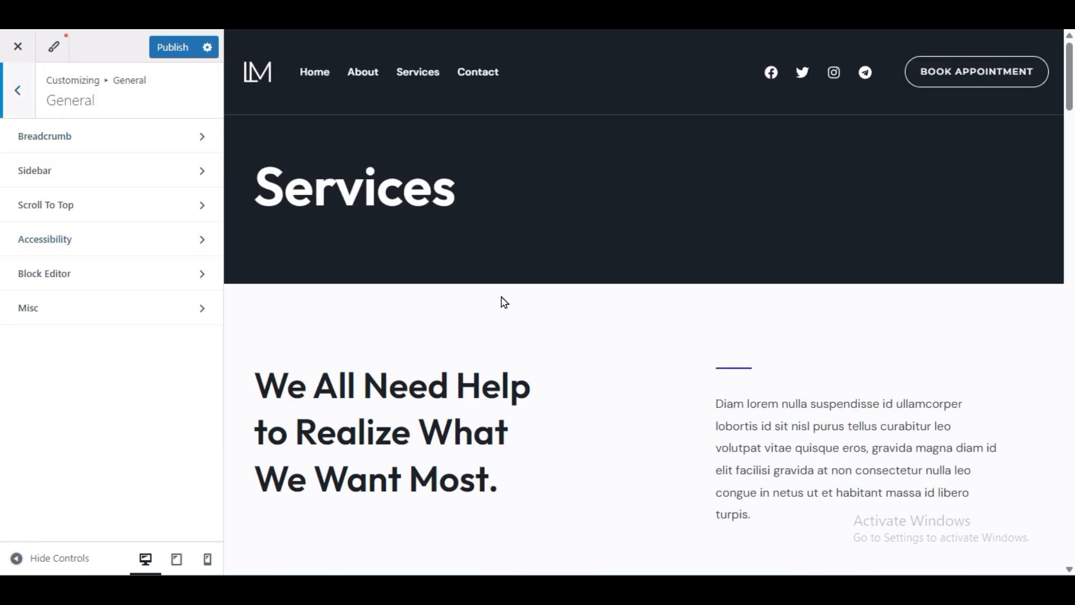
scroll(1012, 367, down, 15)
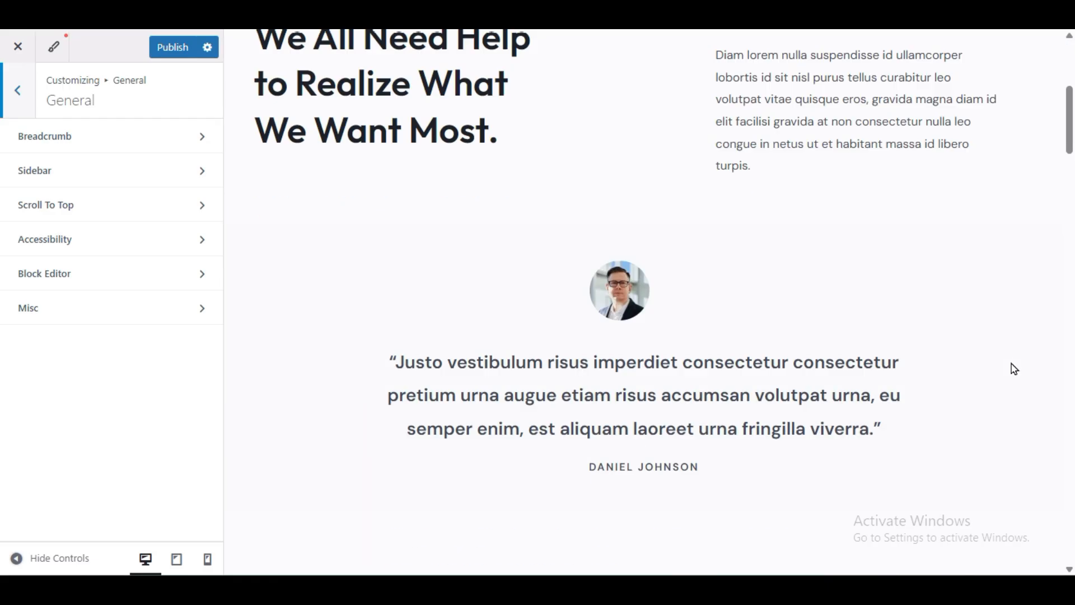
scroll(1012, 372, up, 12)
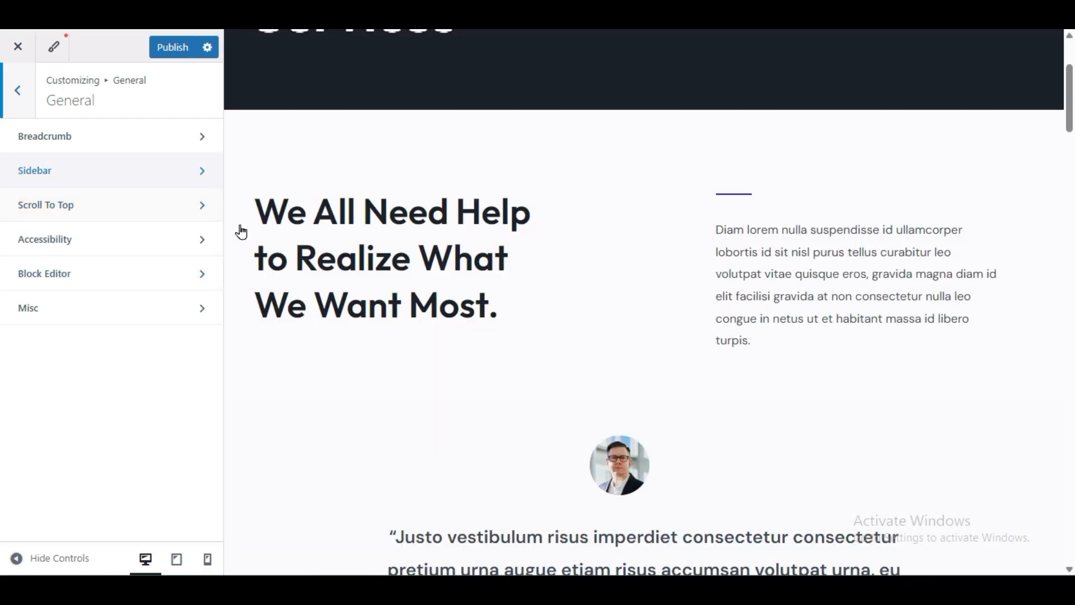
scroll(402, 293, up, 3)
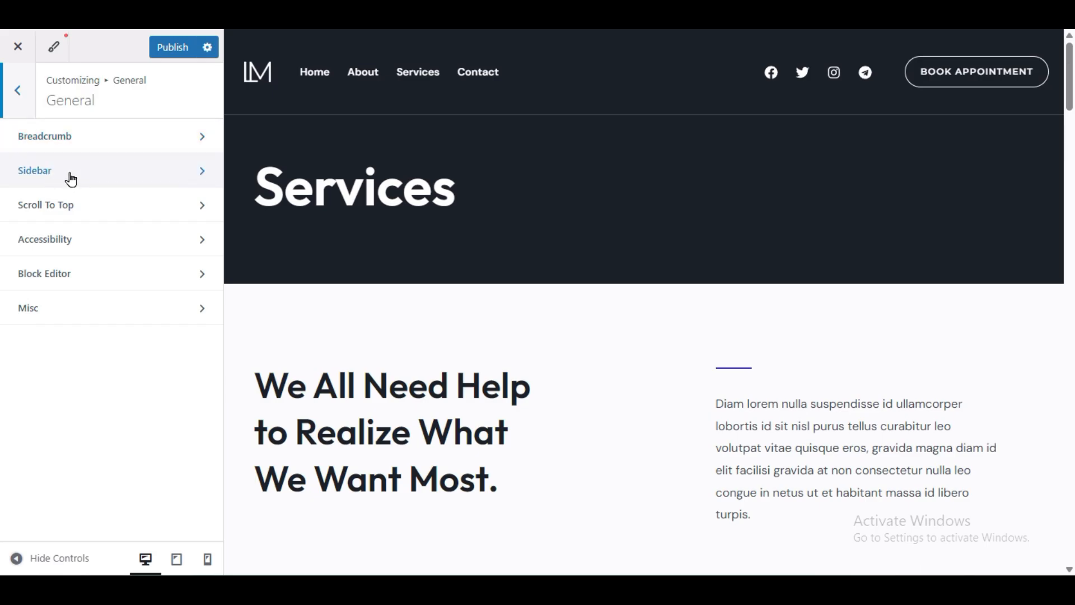
scroll(528, 219, down, 20)
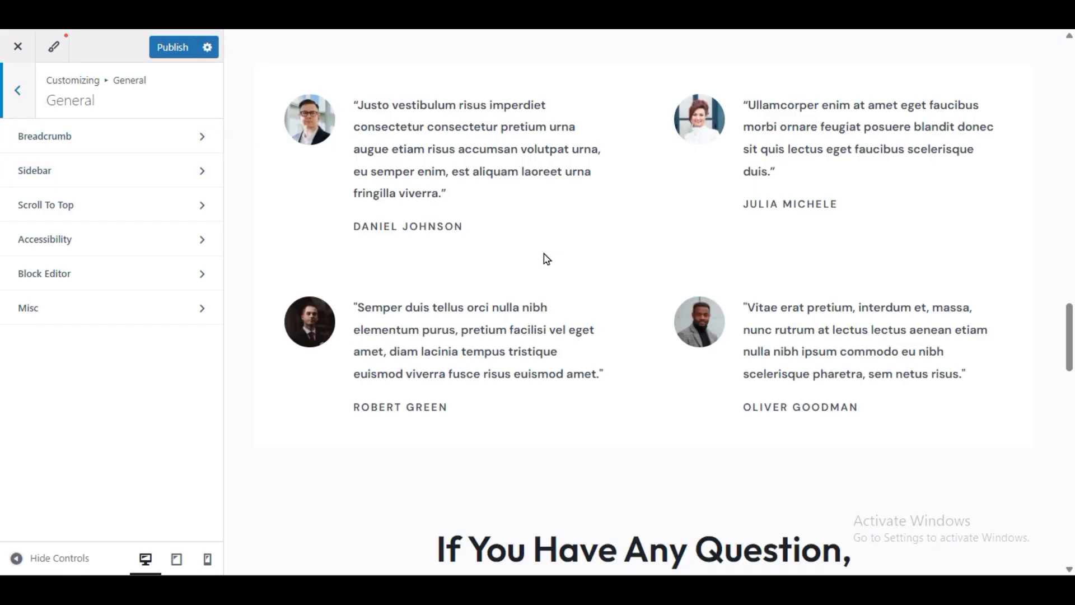
scroll(547, 259, down, 8)
scroll(546, 258, up, 20)
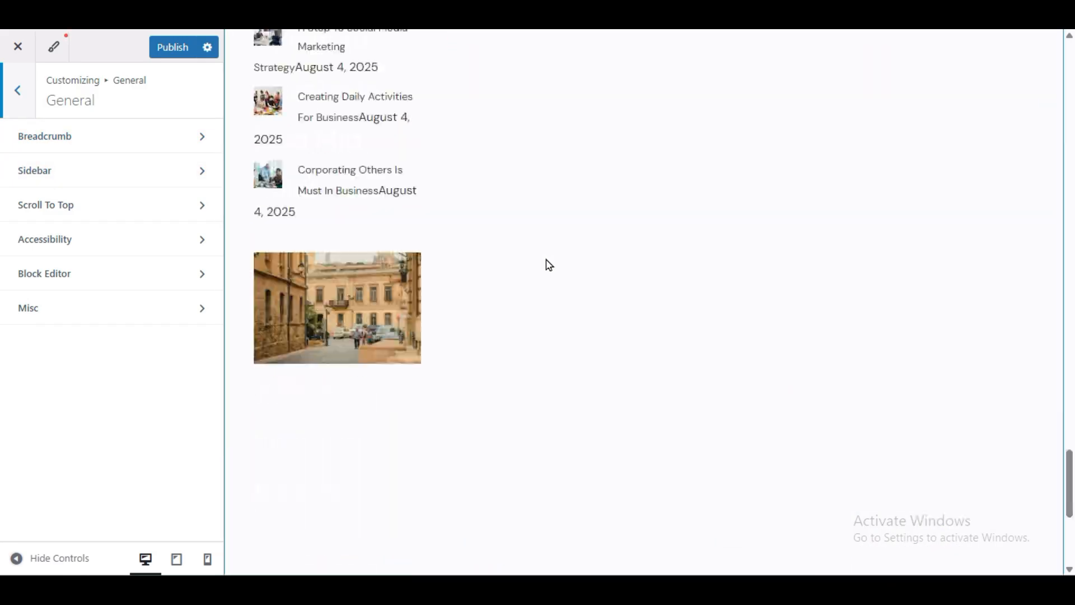
scroll(546, 259, up, 10)
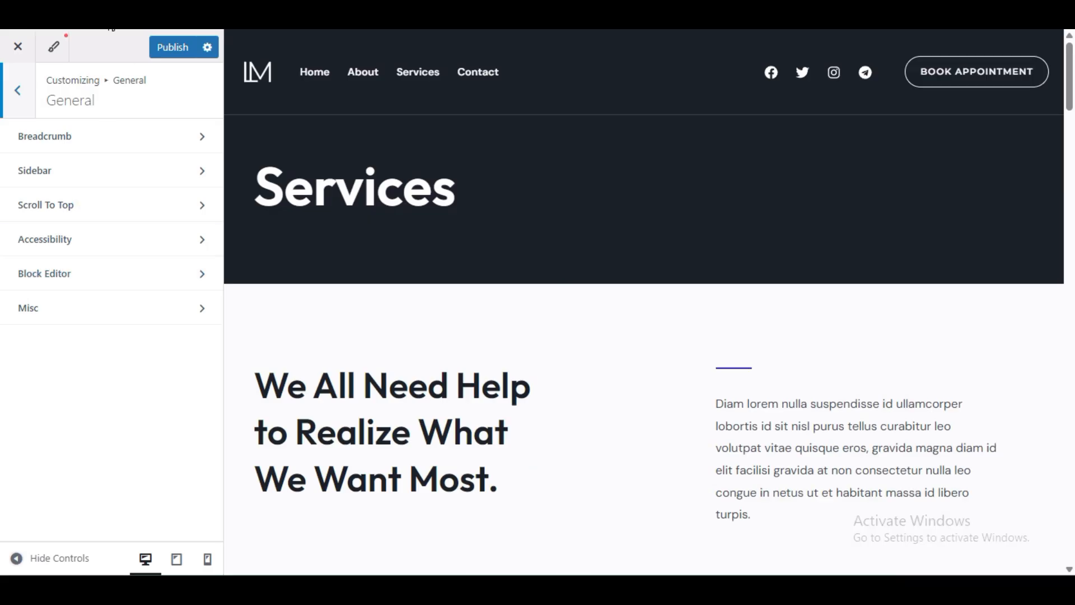
Step: Enable the Scroll To Top button and test its jump in the preview
click(42, 218)
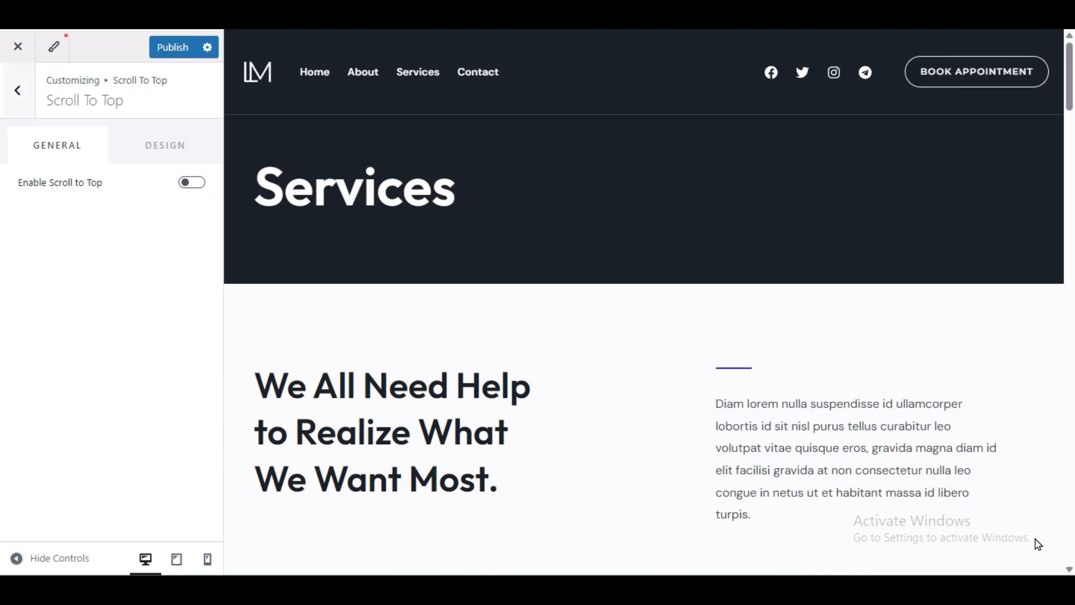
click(188, 182)
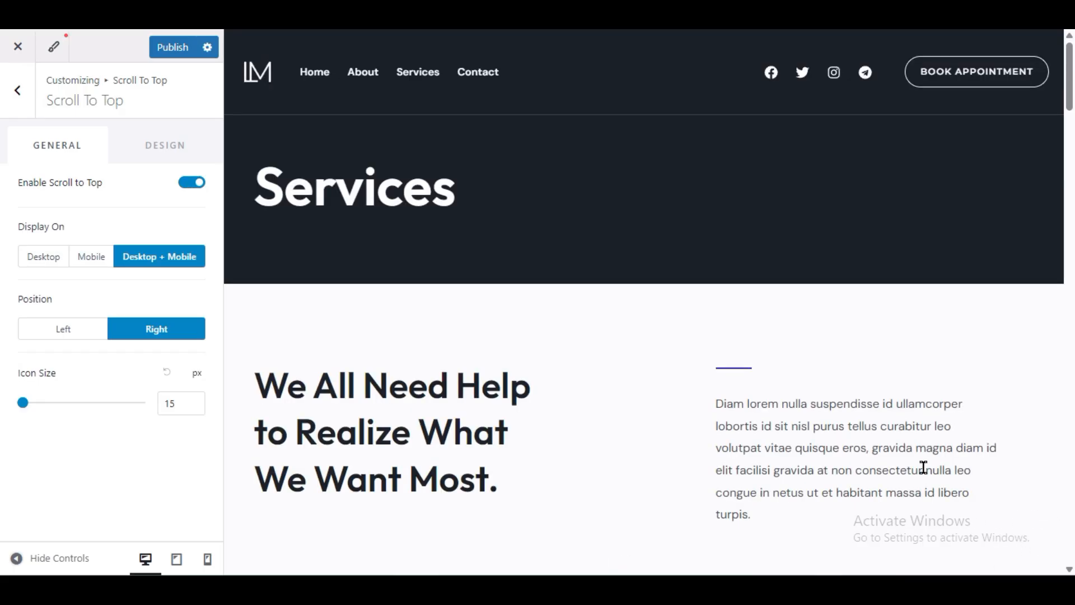
scroll(923, 467, down, 10)
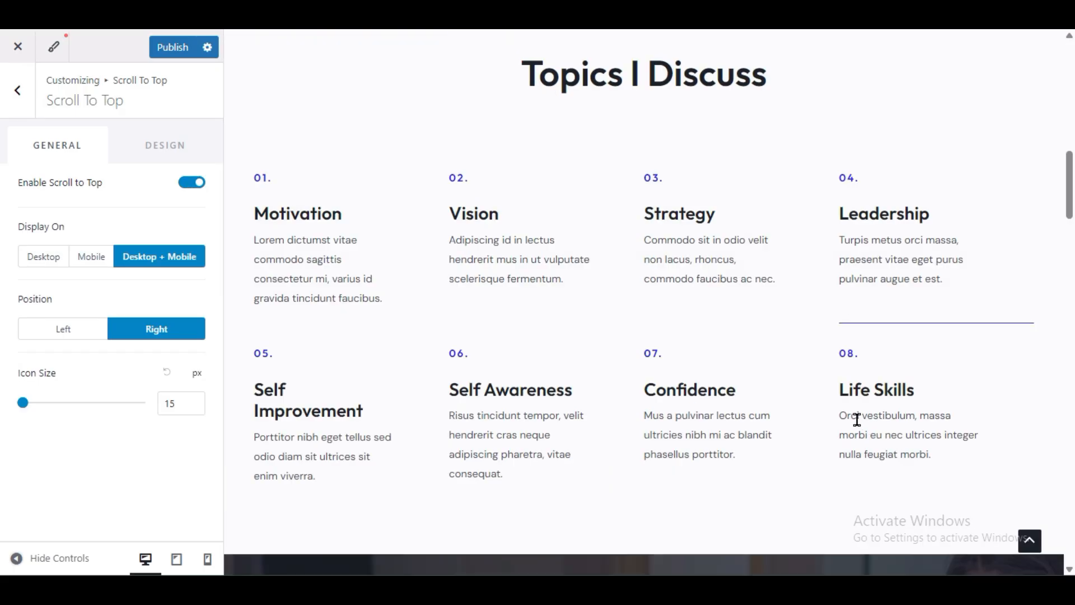
click(1030, 541)
scroll(967, 419, down, 10)
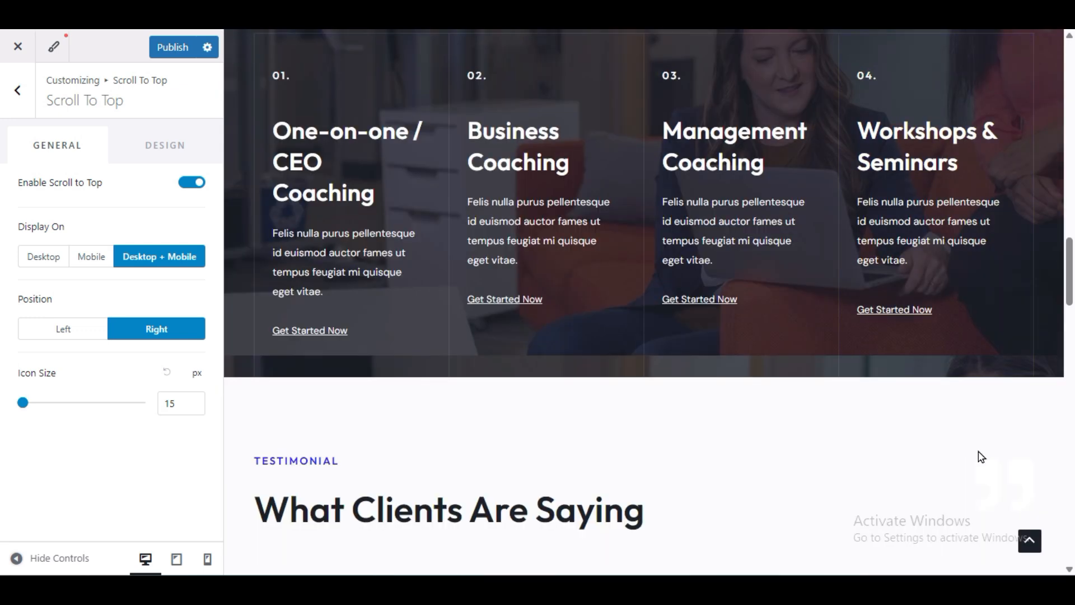
click(1033, 543)
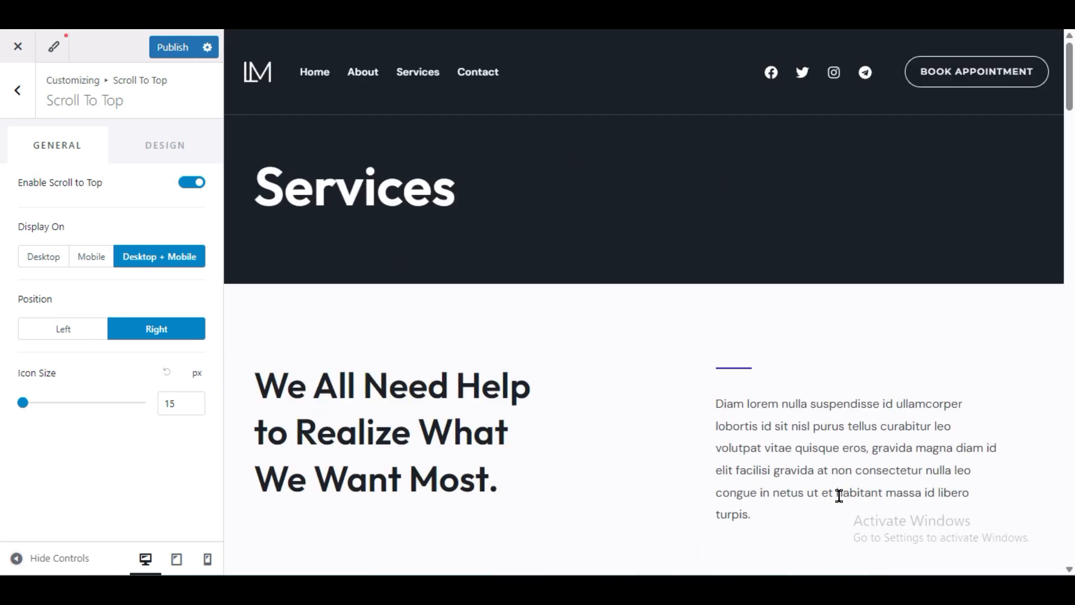
Step: Set the scroll-to-top Icon Size to 19 px and publish
scroll(839, 495, down, 6)
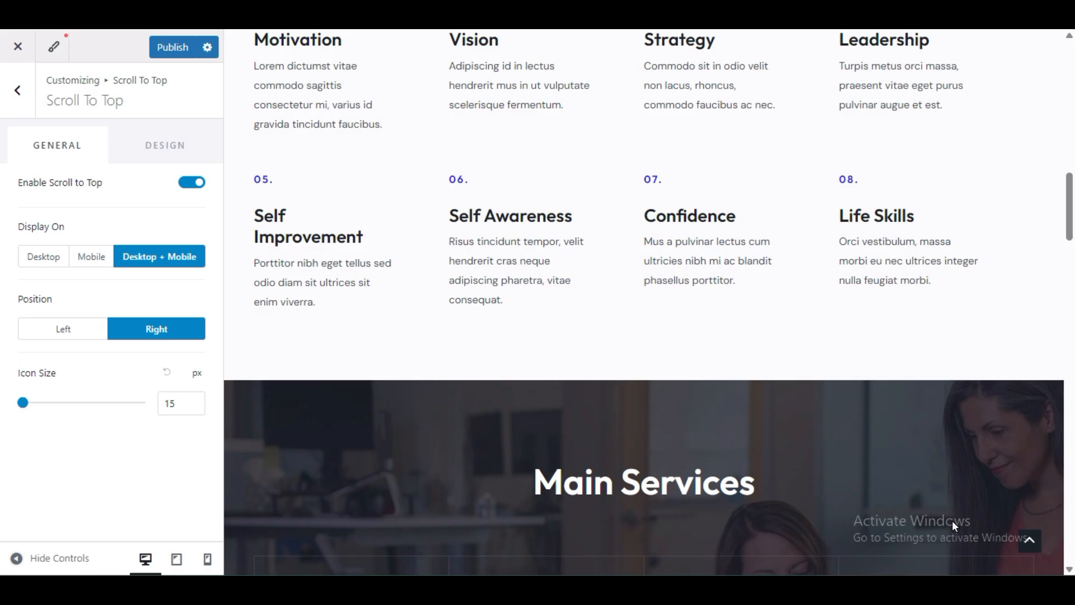
scroll(952, 521, down, 10)
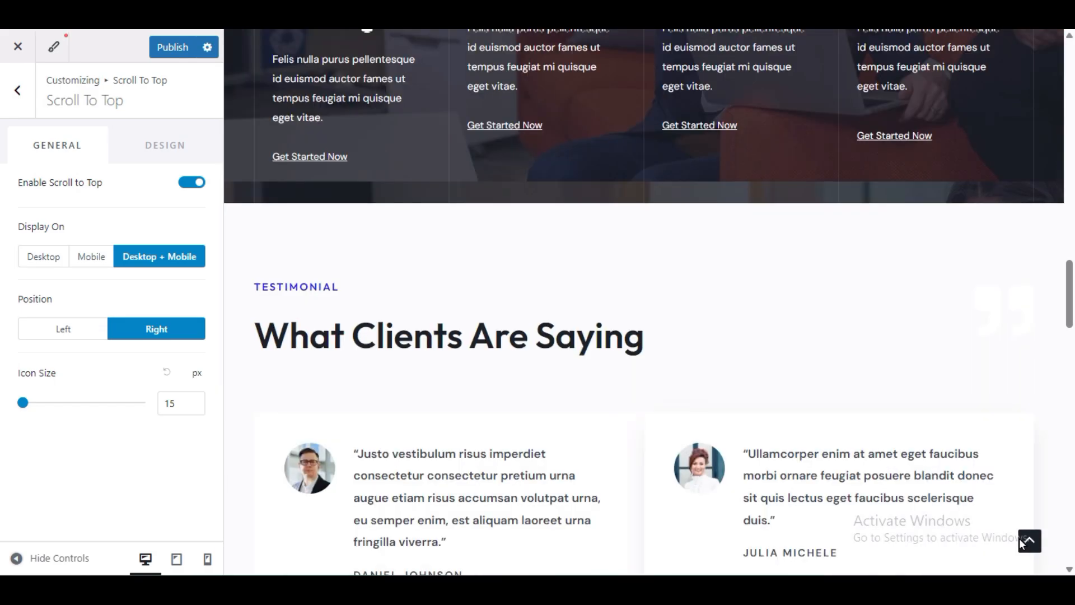
scroll(796, 437, down, 8)
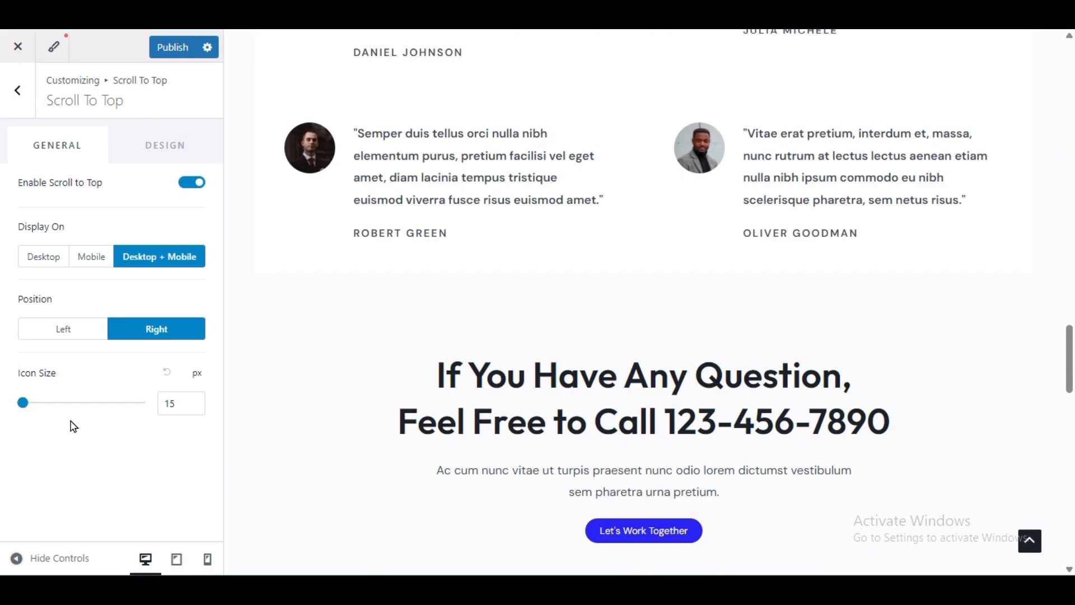
mouse_move(23, 406)
mouse_down()
mouse_move(74, 408)
mouse_move(29, 413)
mouse_up()
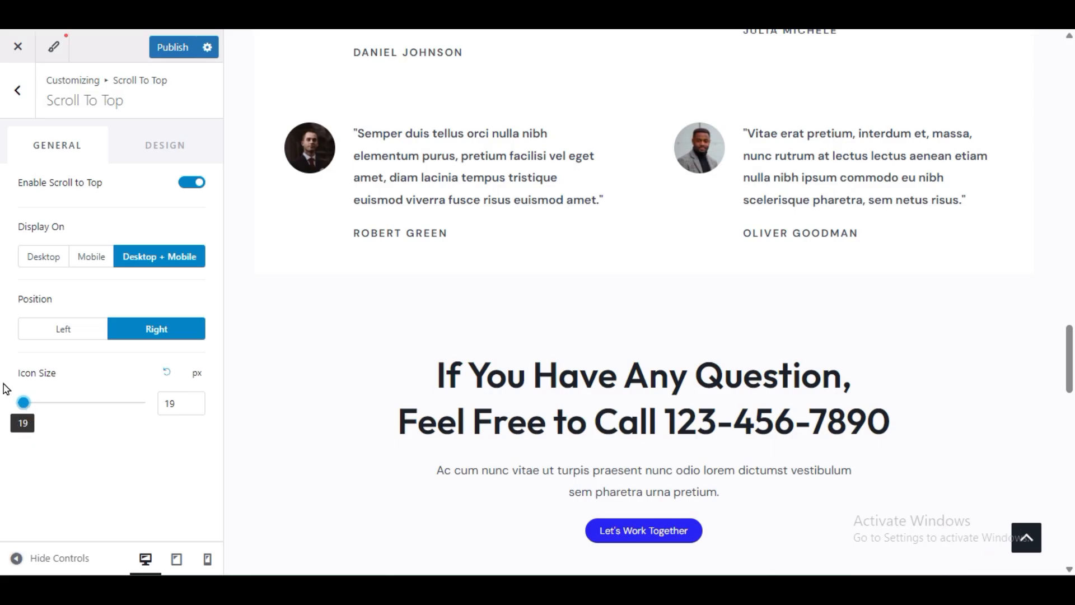
click(158, 50)
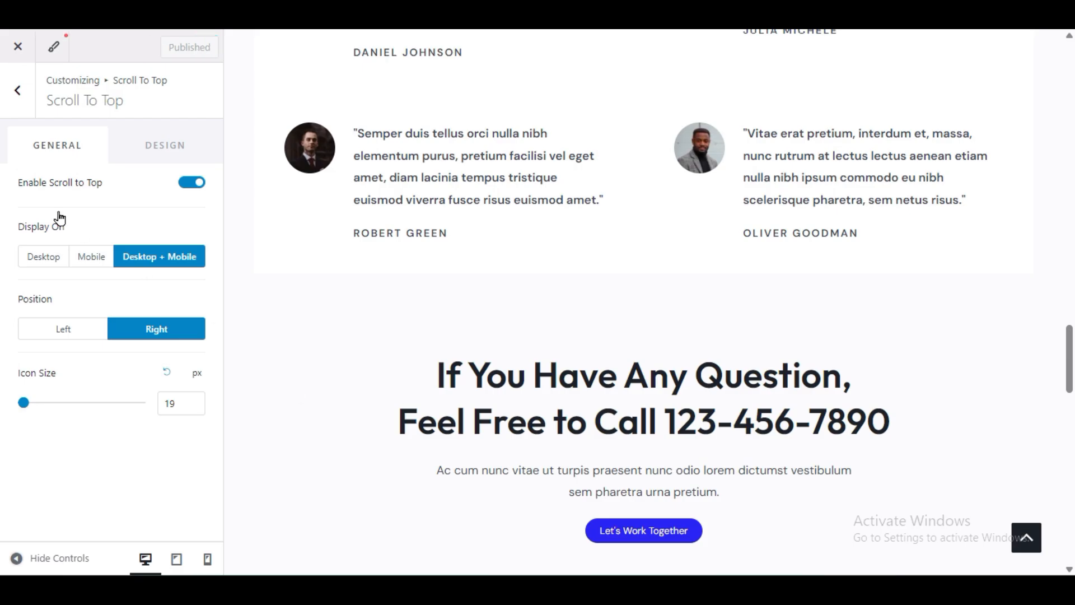
click(16, 100)
Step: Look through the Accessibility and Block Editor spacing sections under General
click(13, 116)
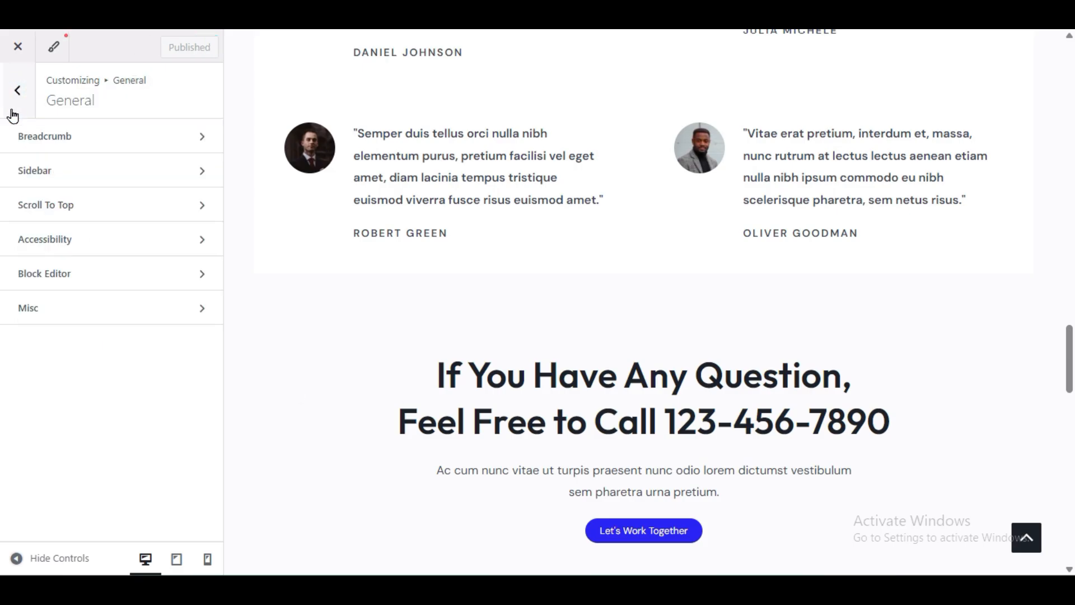
click(88, 253)
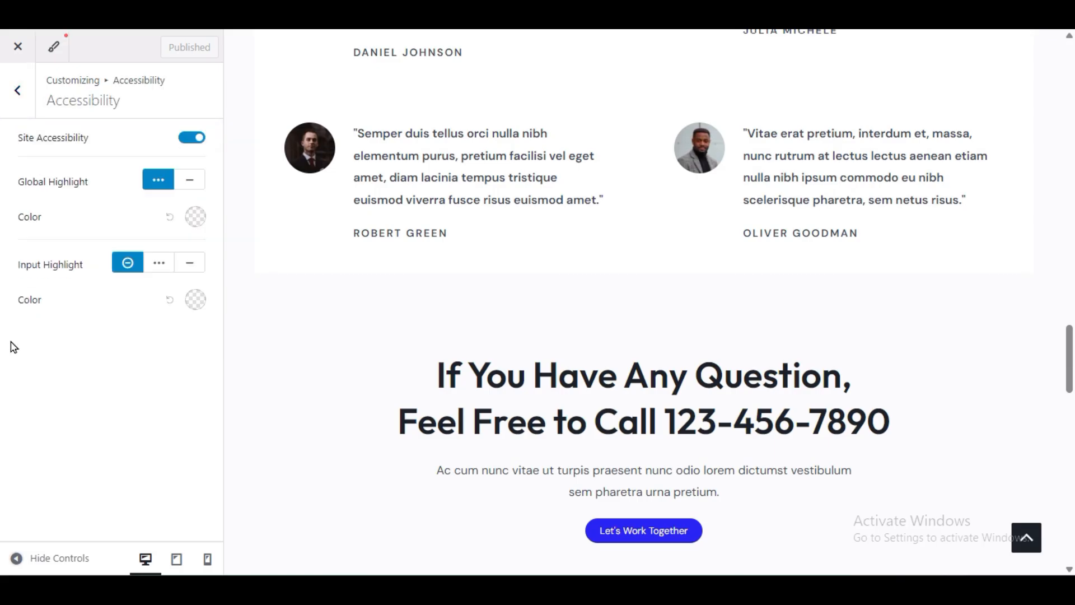
click(8, 93)
click(79, 275)
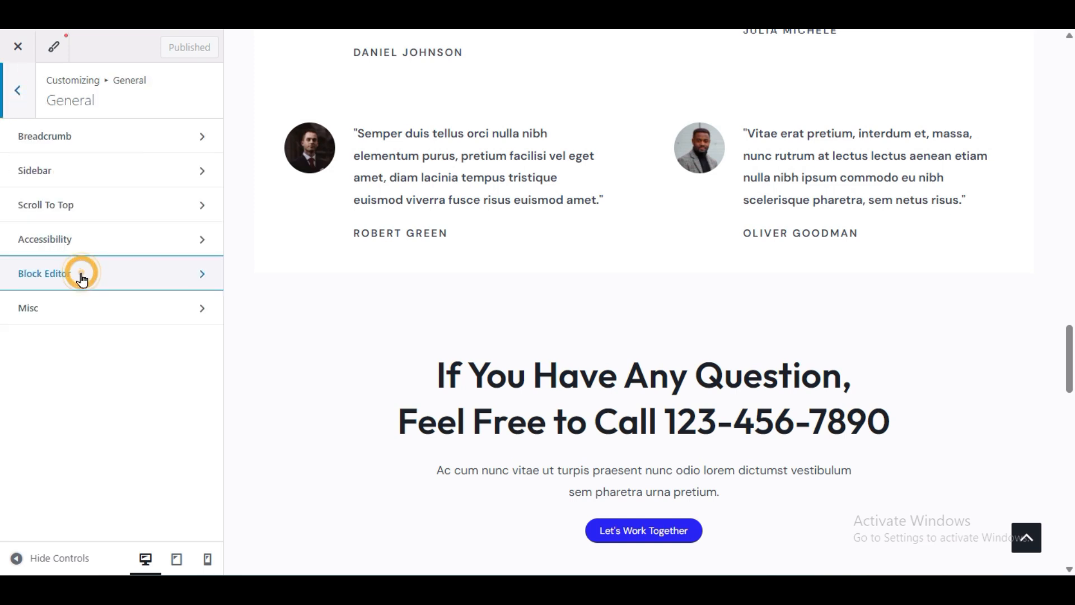
click(13, 105)
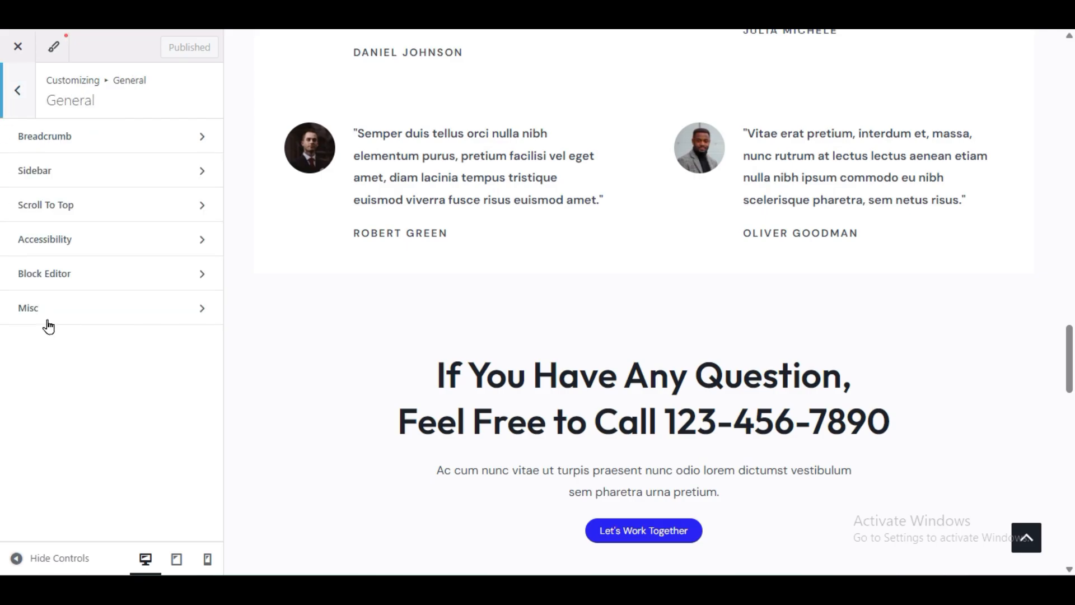
Step: Leave Enable Smooth Scroll to ID off under Misc and return to the main customizer menu
click(49, 322)
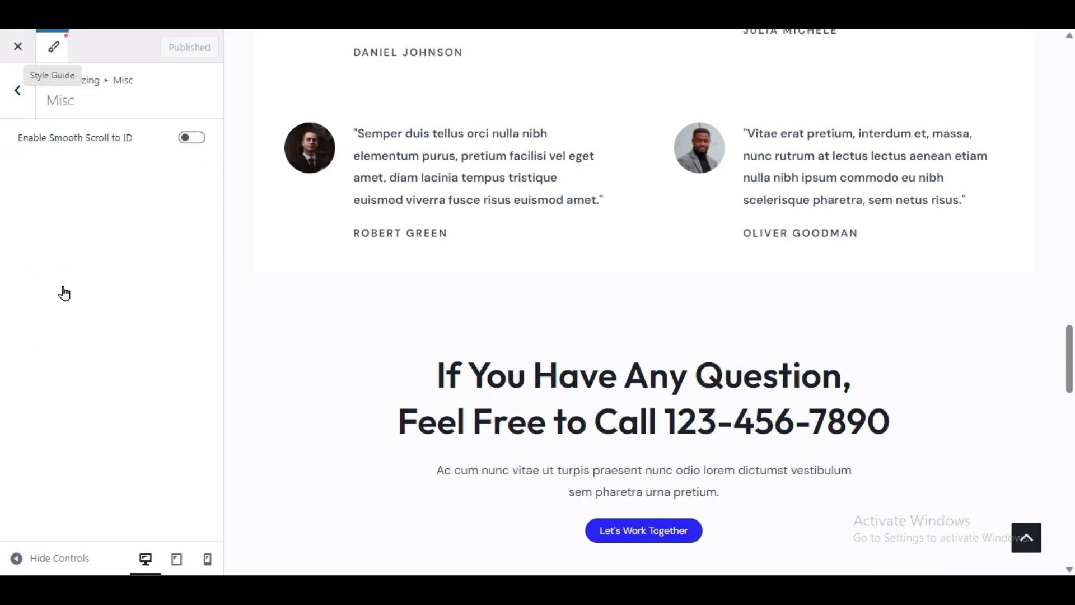
click(188, 140)
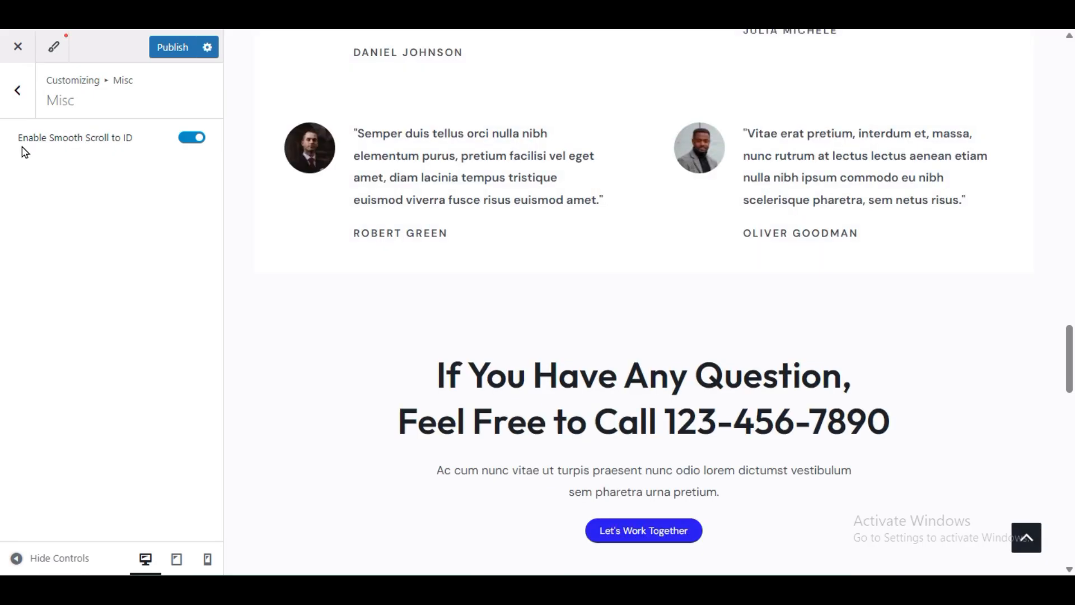
click(188, 139)
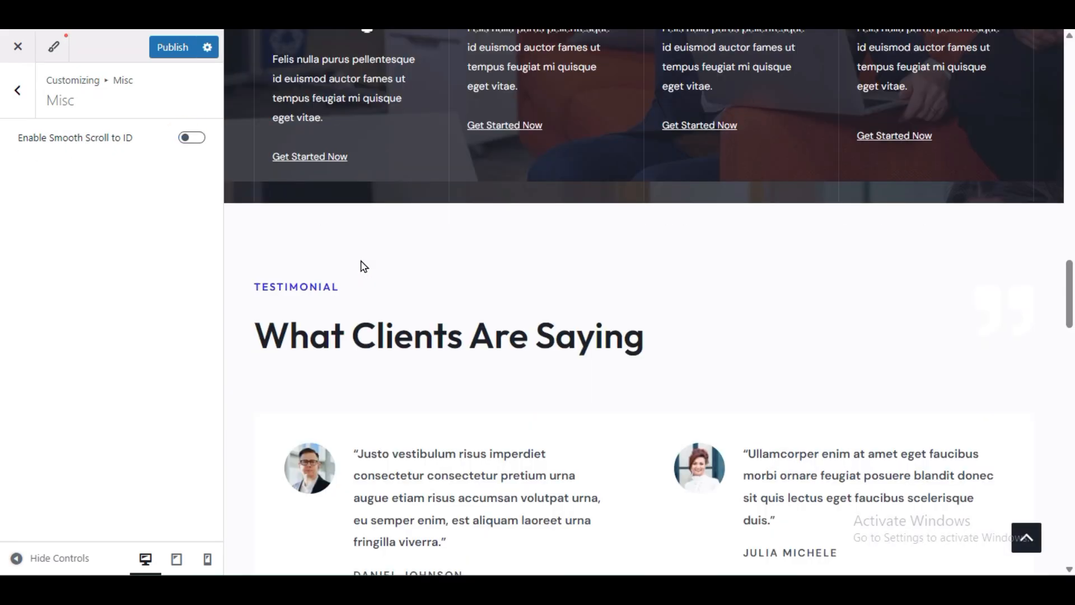
click(2, 90)
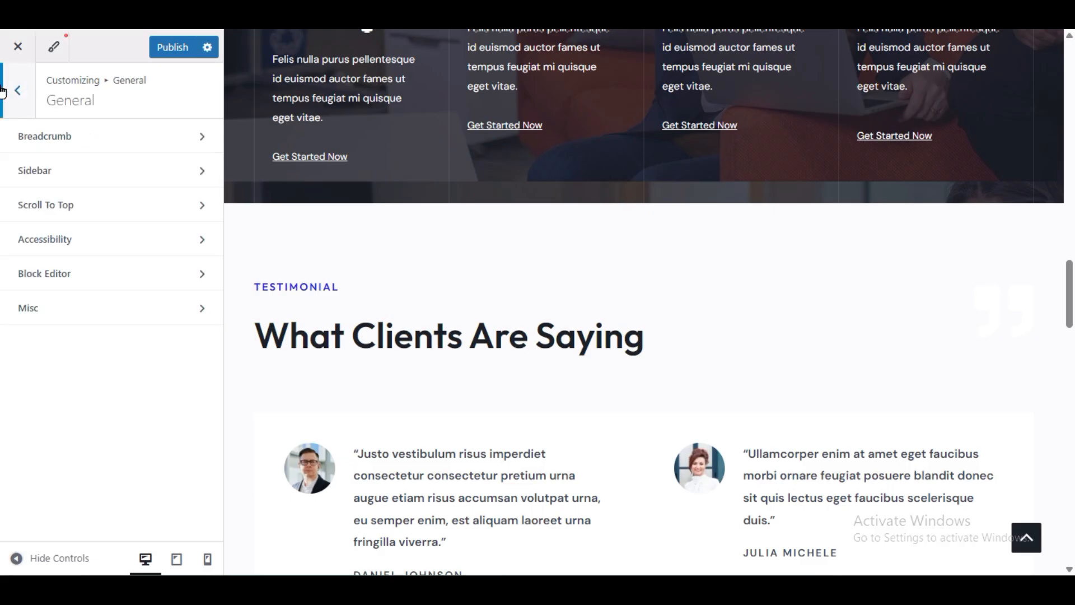
click(84, 312)
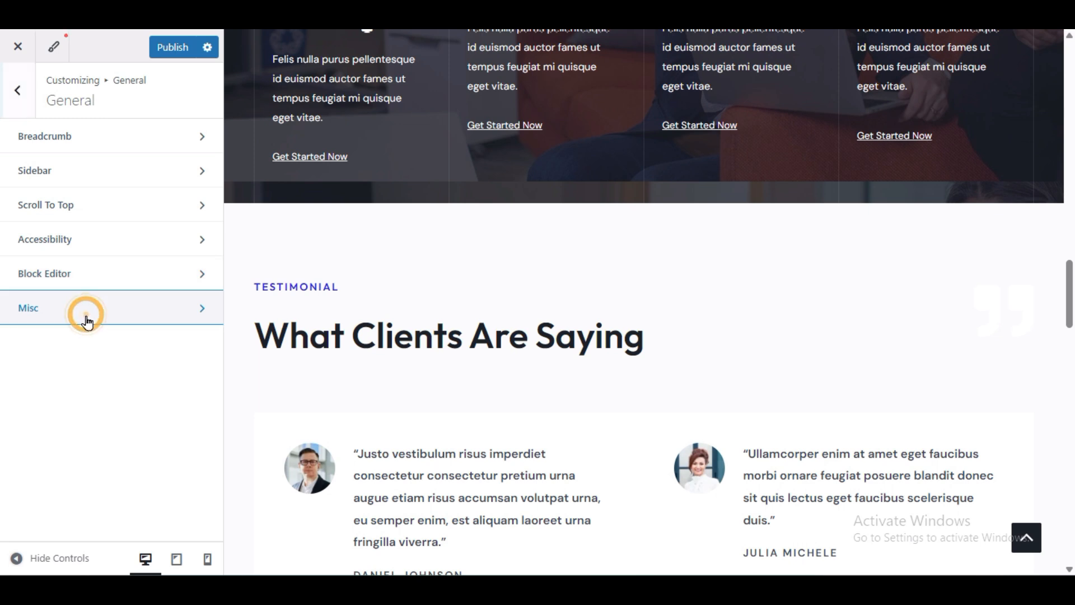
click(18, 98)
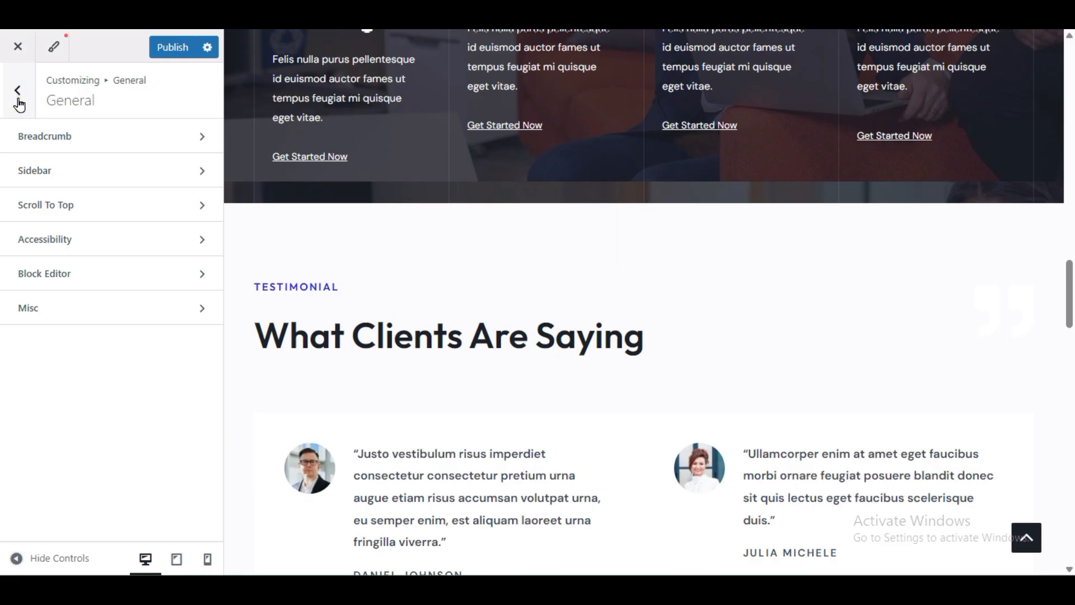
click(19, 95)
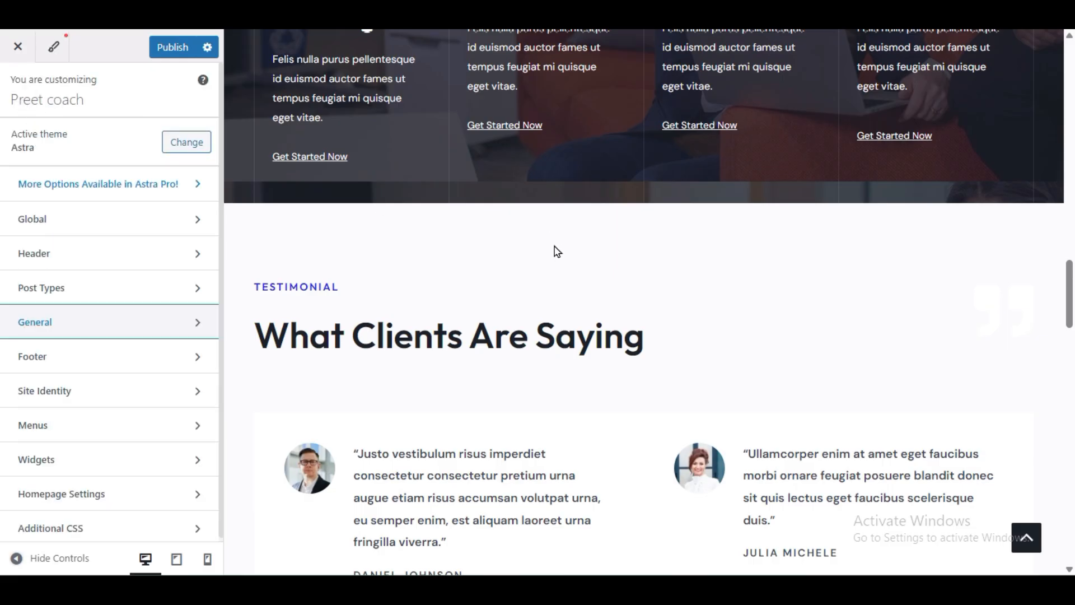
Step: Scroll the Services page preview down to the footer, checking the scroll-to-top button
scroll(556, 251, up, 15)
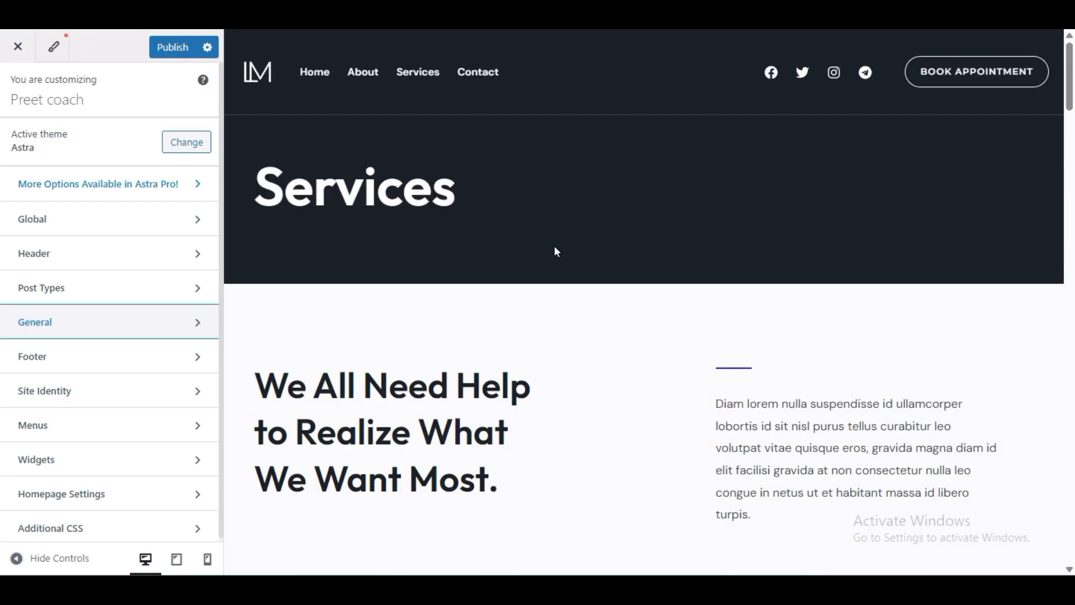
scroll(556, 251, down, 3)
scroll(556, 252, up, 3)
scroll(477, 349, down, 3)
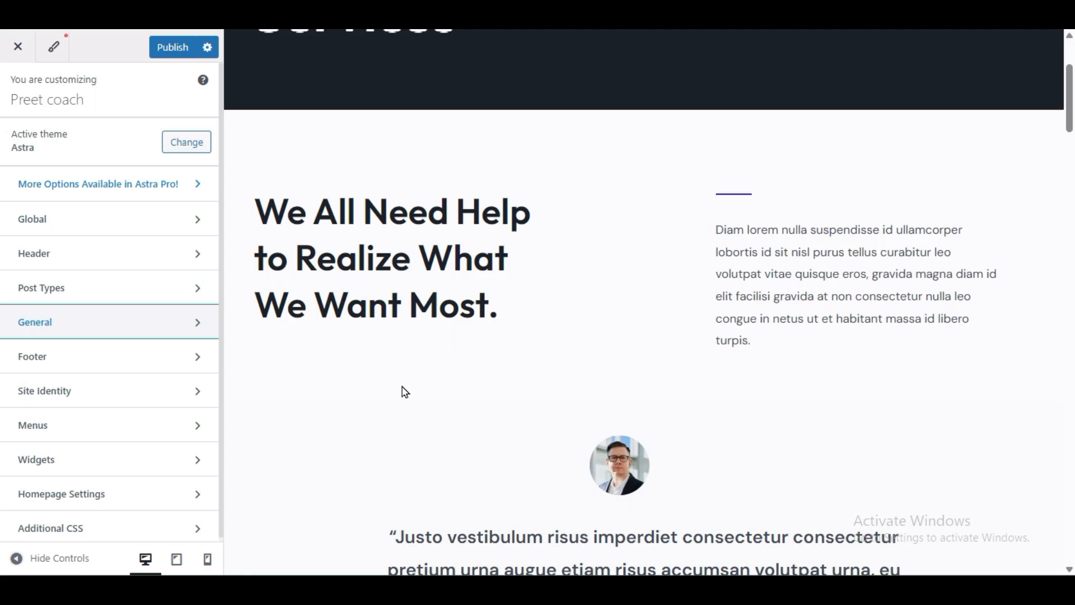
scroll(415, 420, down, 3)
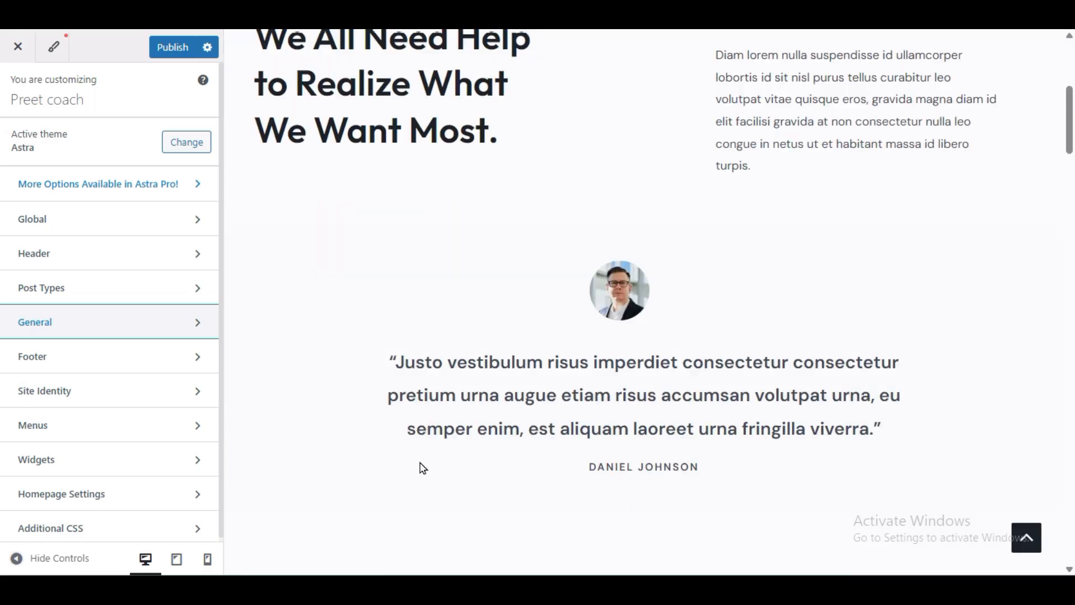
scroll(423, 459, up, 3)
scroll(401, 372, down, 3)
scroll(400, 369, up, 6)
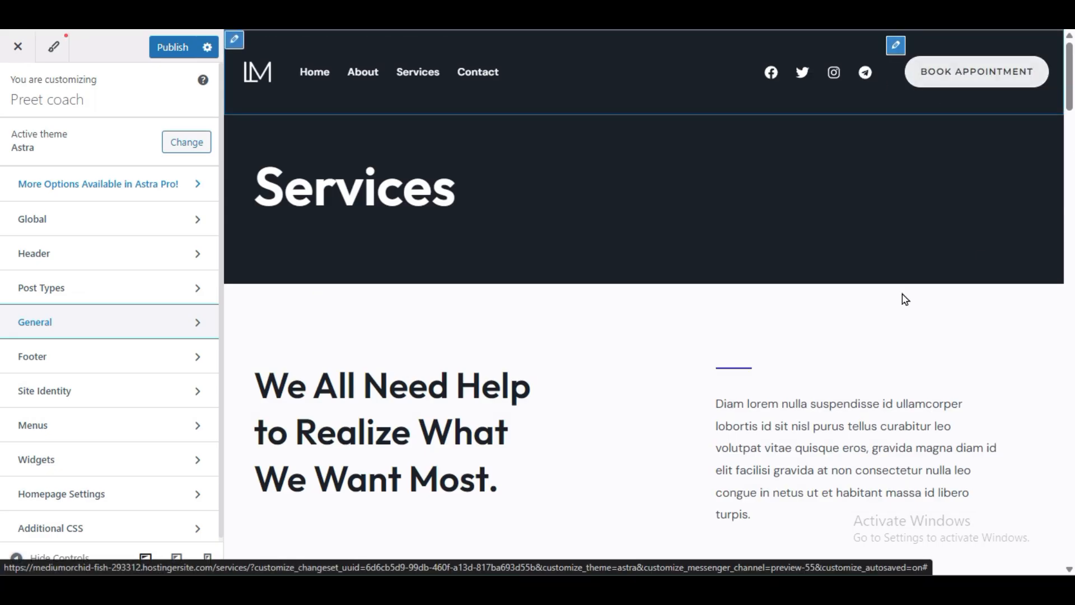
scroll(902, 297, down, 20)
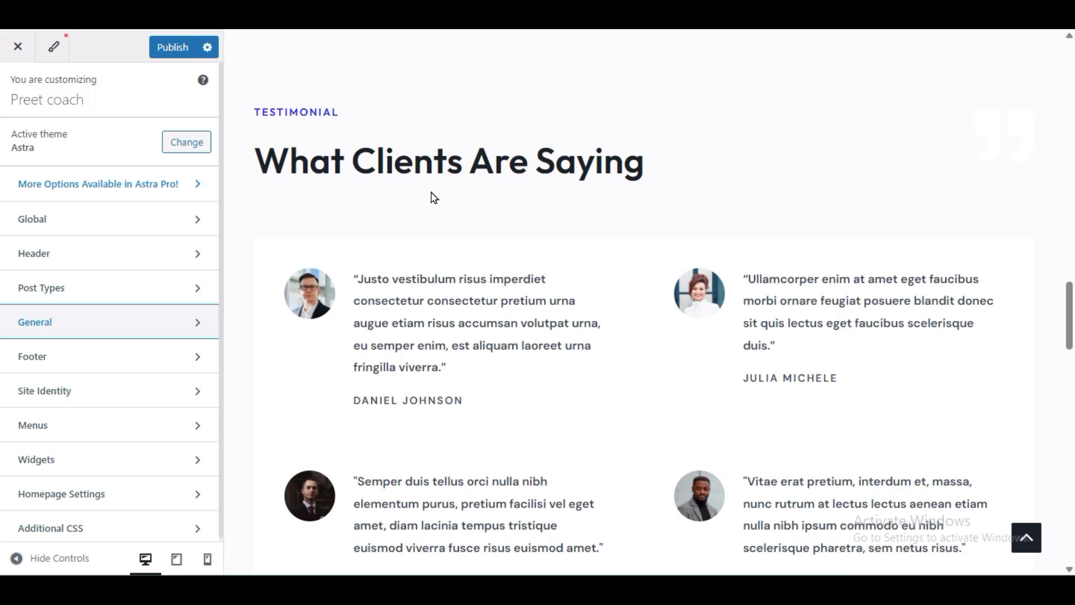
scroll(595, 319, down, 3)
scroll(816, 396, down, 6)
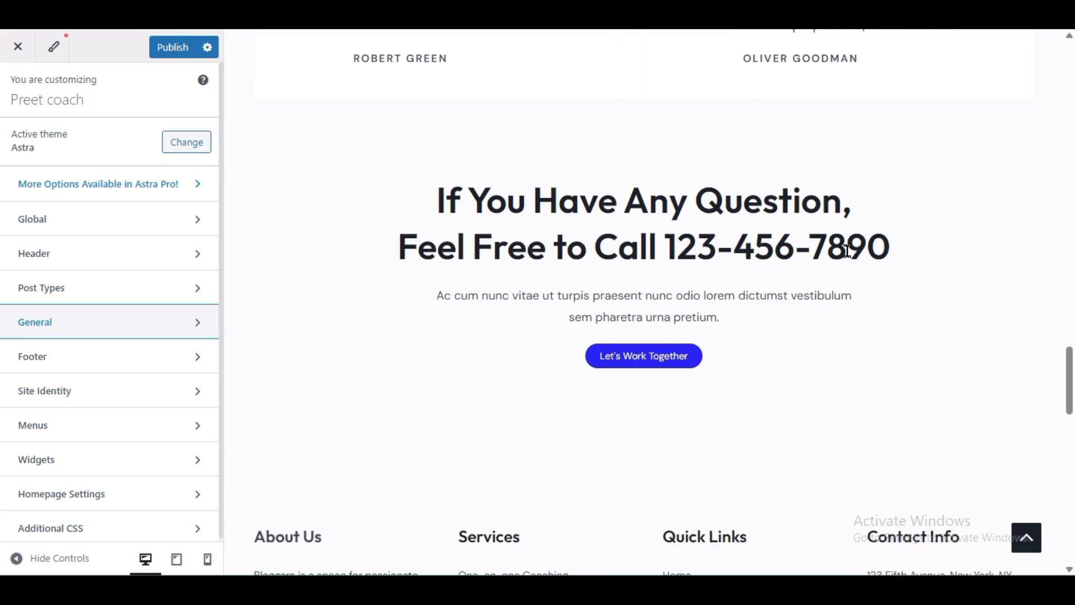
scroll(672, 277, up, 20)
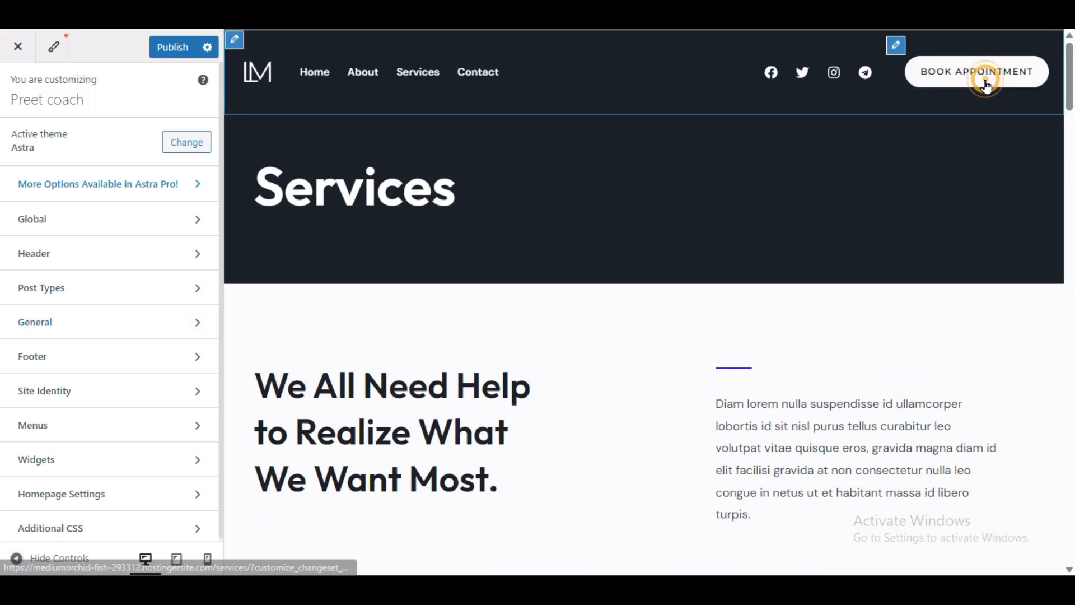
scroll(823, 303, down, 20)
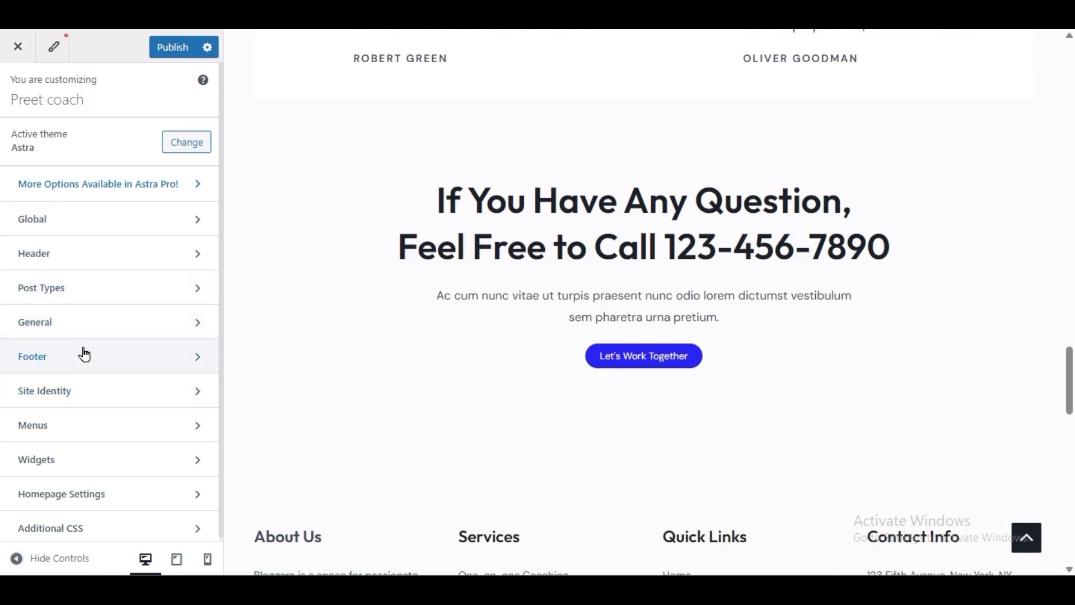
Step: Open the Footer settings and edit the footer widget holding the About Us heading
click(77, 365)
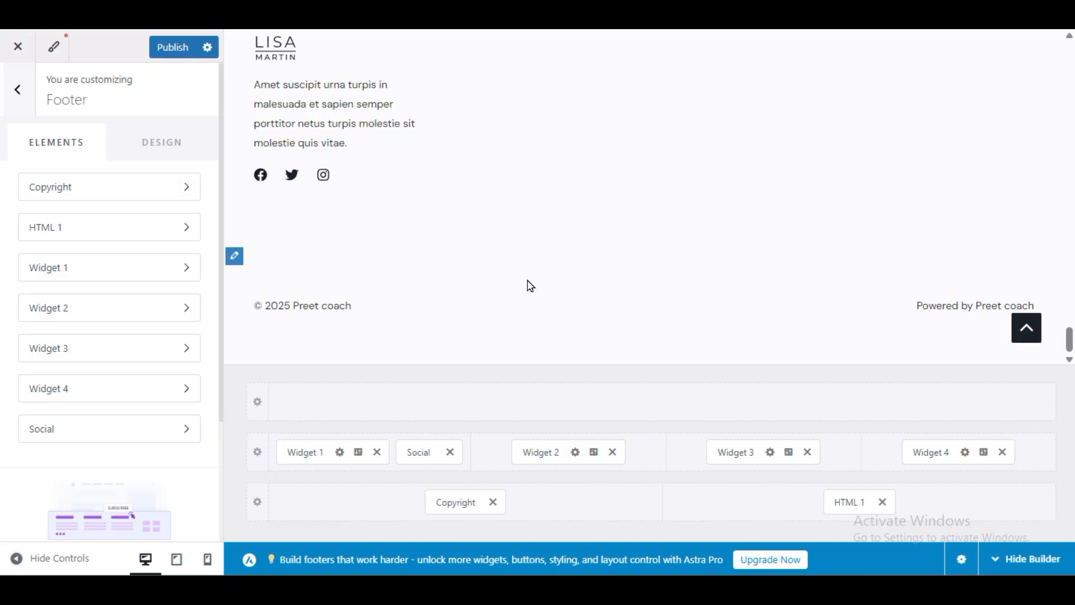
scroll(528, 285, up, 8)
scroll(567, 235, down, 8)
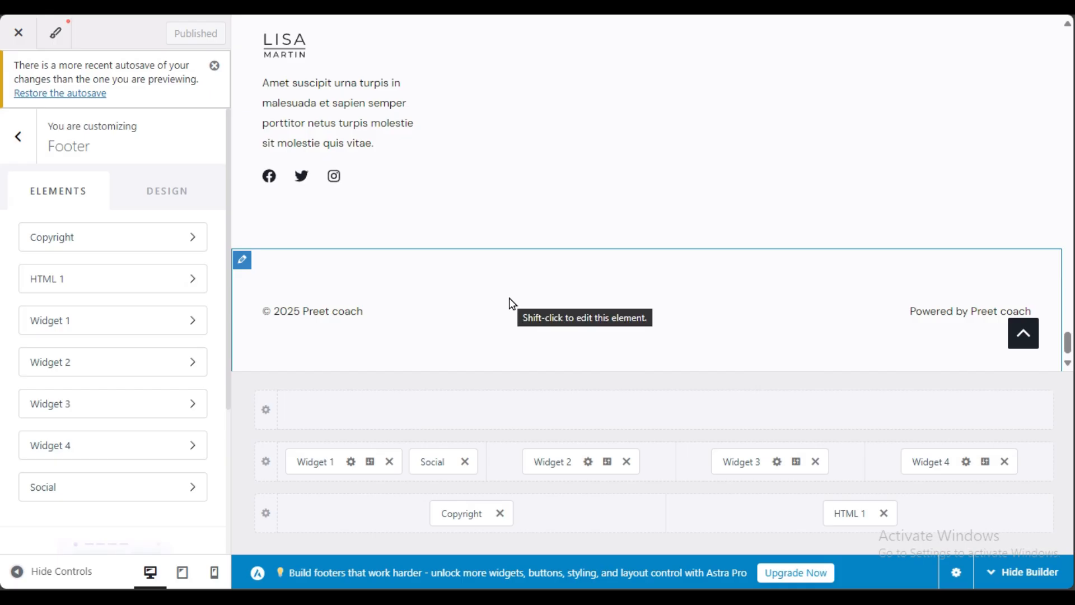
scroll(510, 303, up, 5)
scroll(510, 227, up, 10)
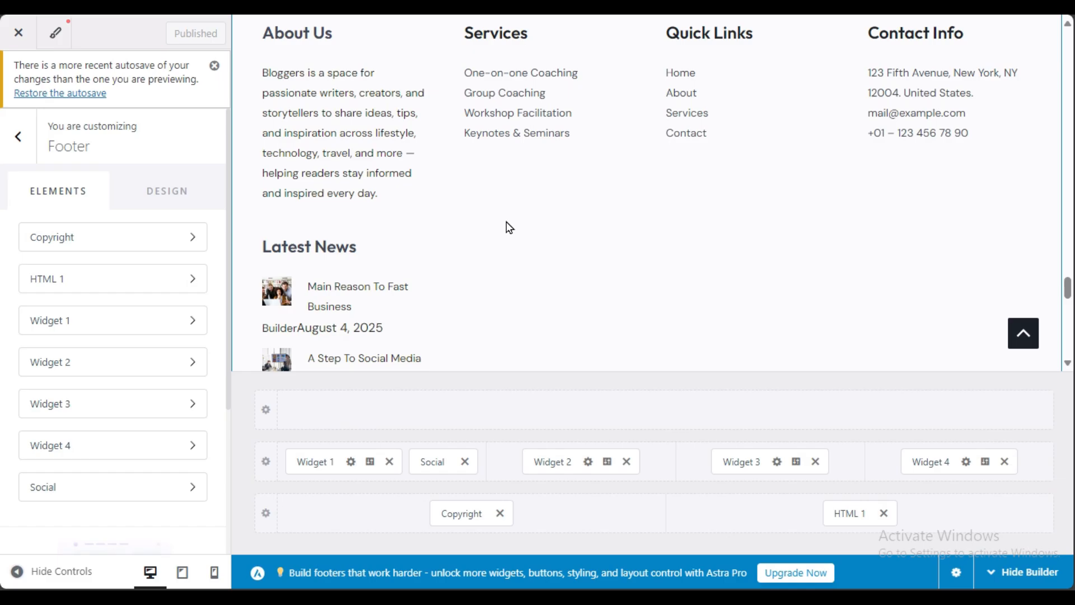
scroll(508, 227, up, 3)
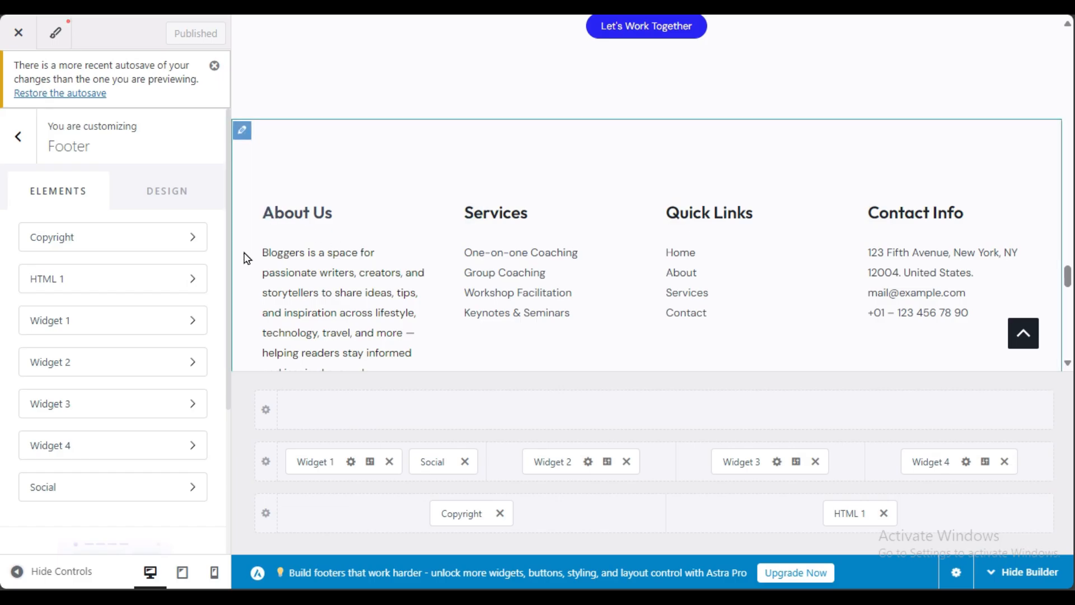
click(271, 219)
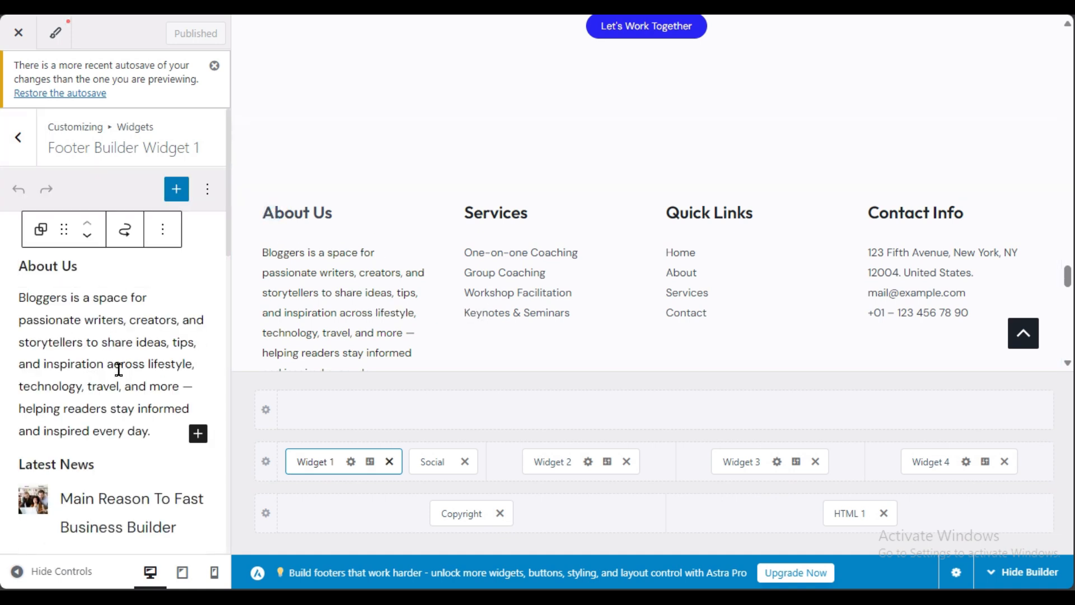
Step: Delete the About Us block from Footer Builder Widget 1
scroll(119, 370, down, 15)
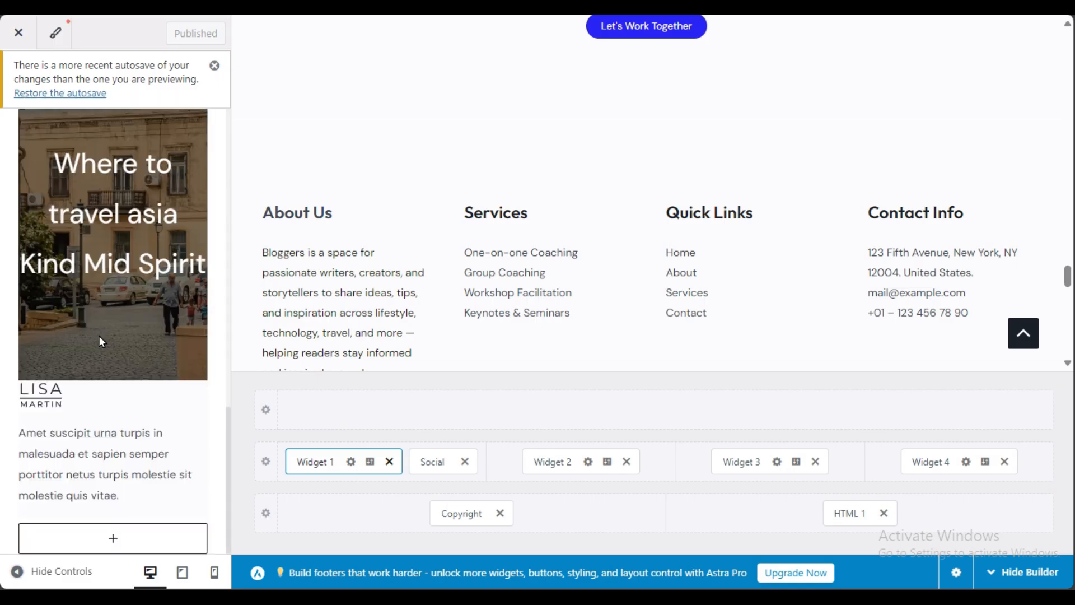
scroll(475, 267, down, 6)
scroll(323, 354, down, 3)
scroll(324, 354, up, 6)
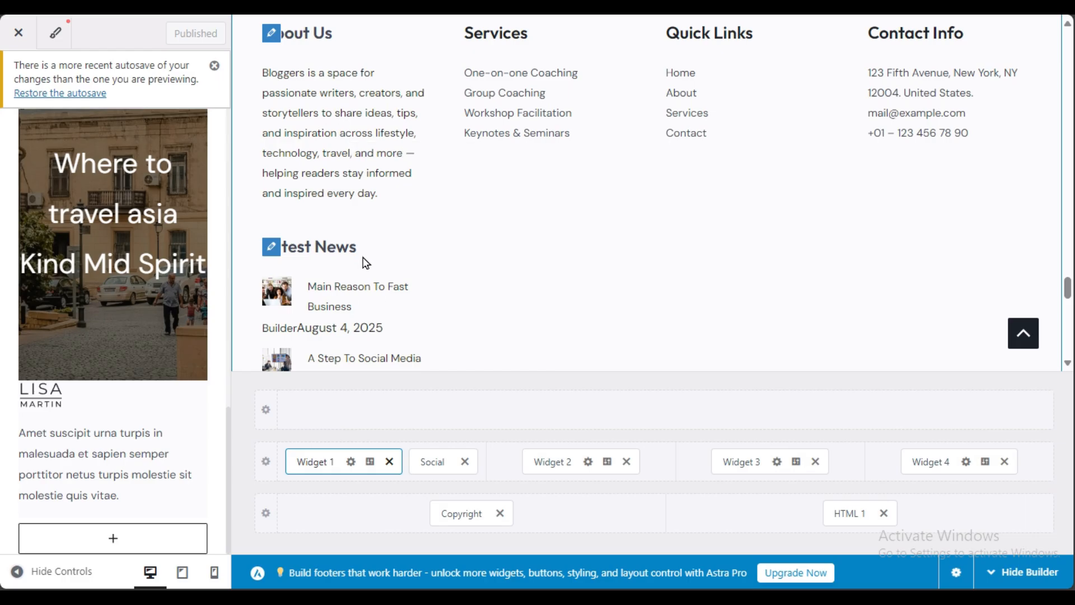
scroll(324, 297, down, 3)
scroll(332, 249, down, 3)
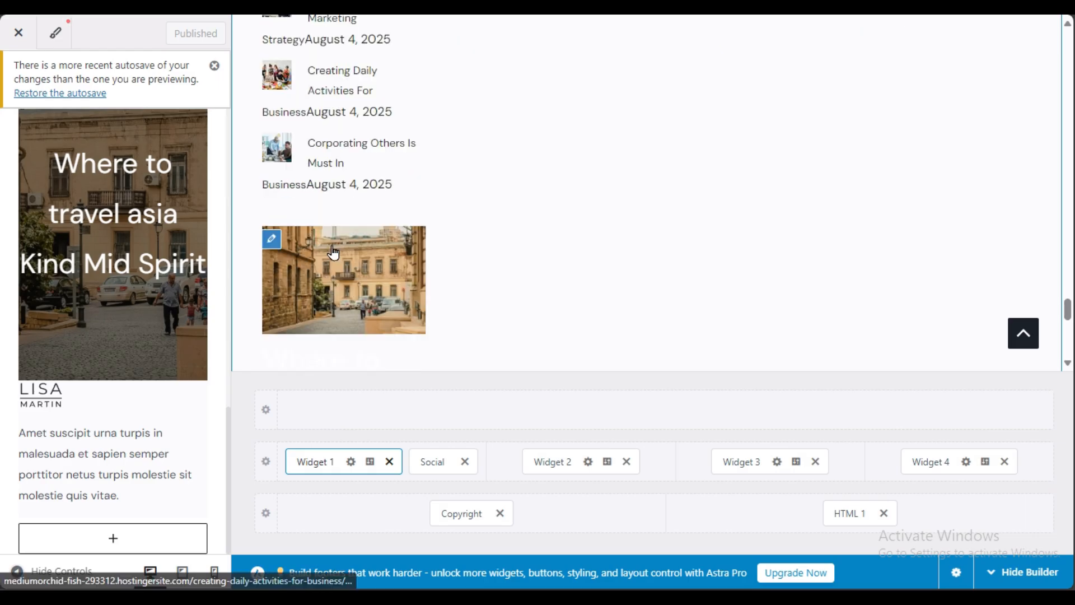
scroll(328, 269, up, 9)
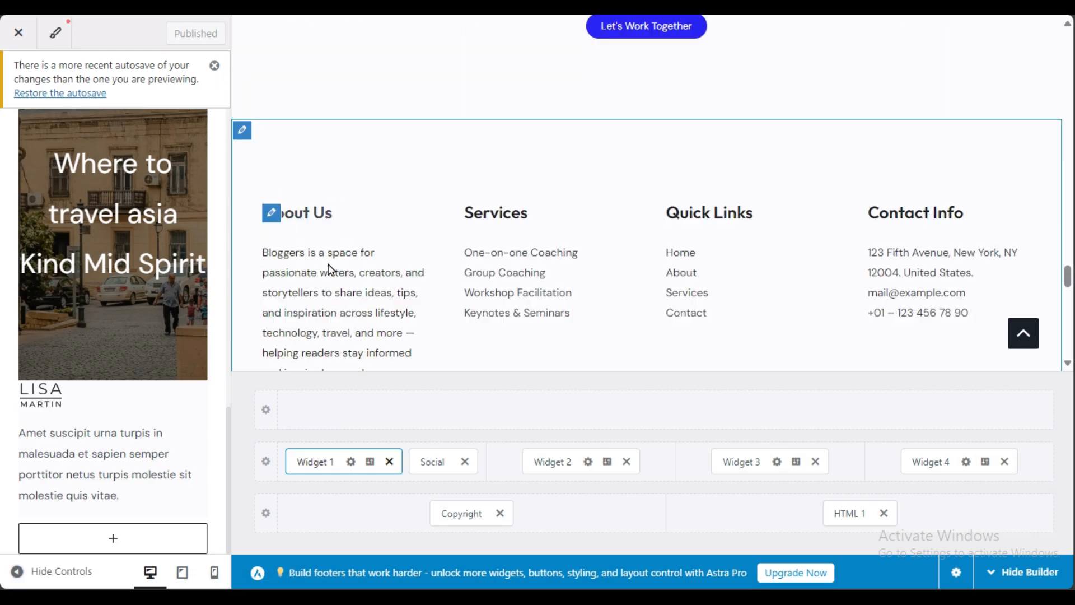
scroll(110, 295, up, 10)
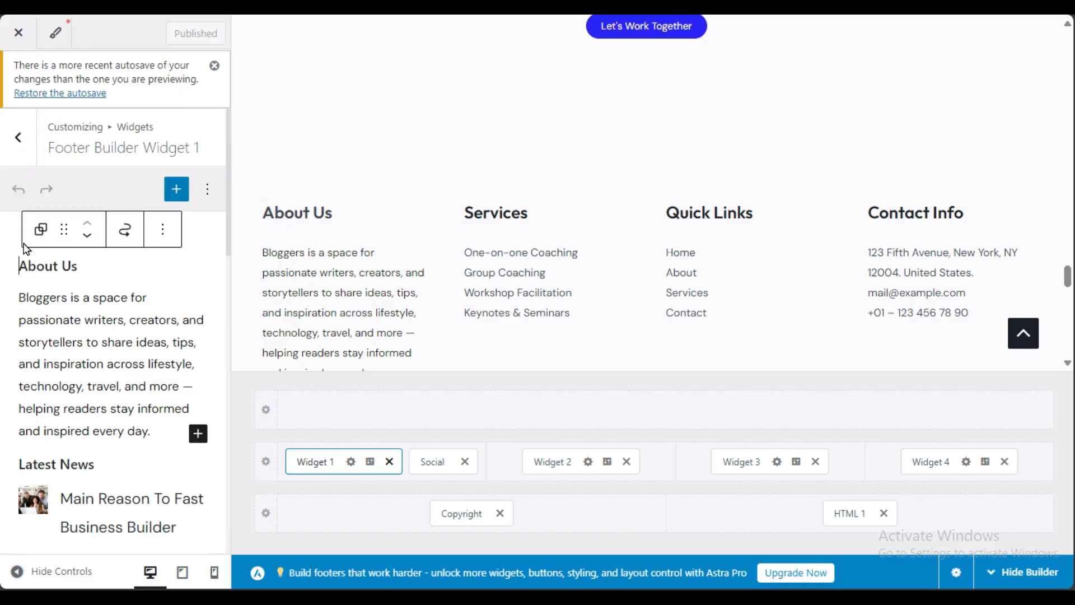
click(164, 230)
scroll(221, 504, down, 1)
click(223, 562)
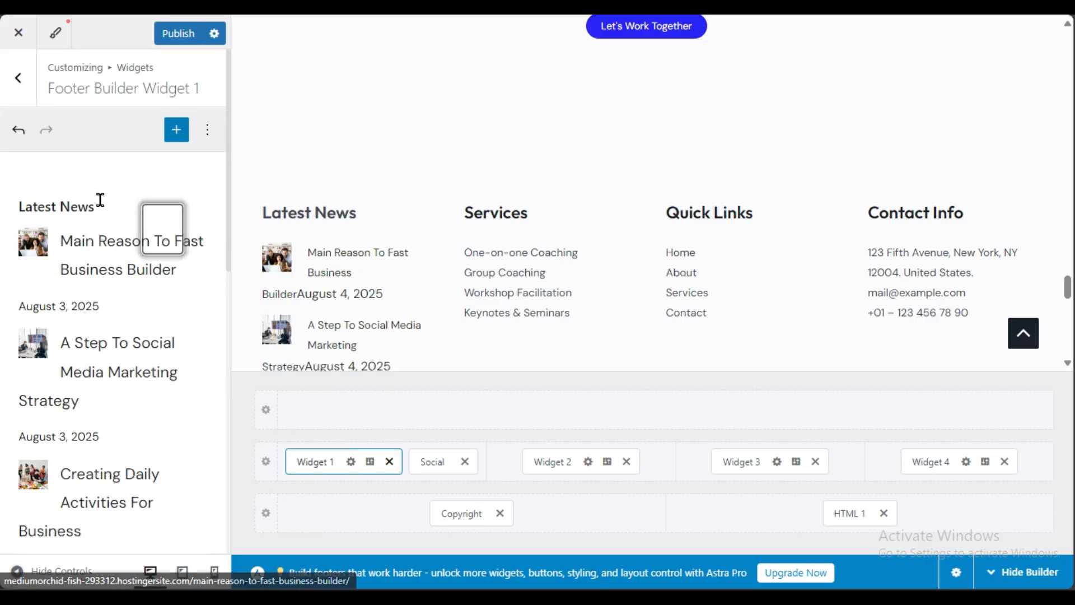
Step: Delete the Latest News block from the widget
click(123, 204)
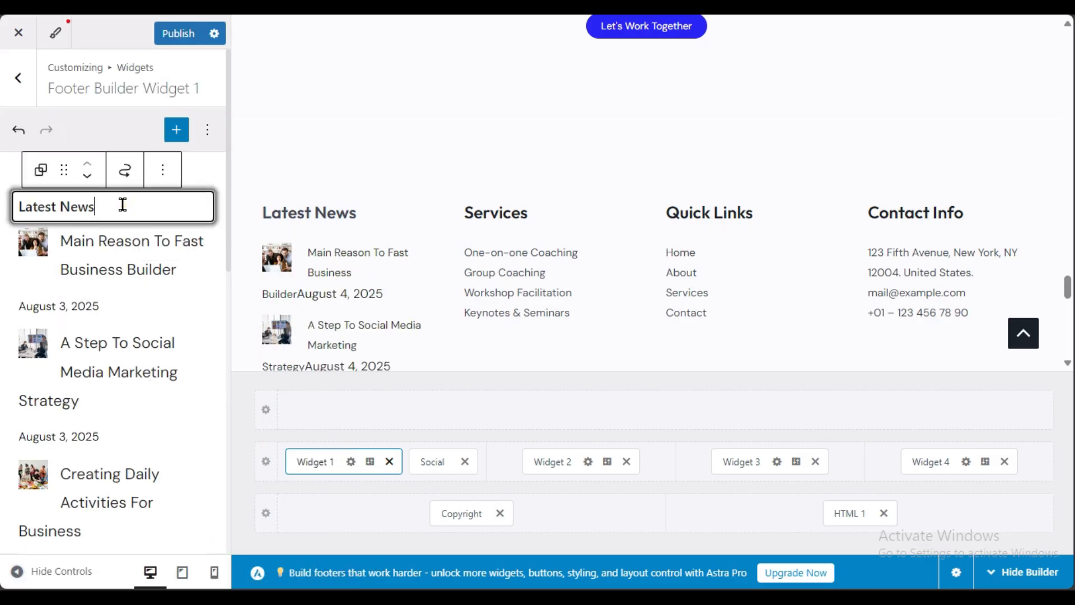
click(166, 179)
click(220, 526)
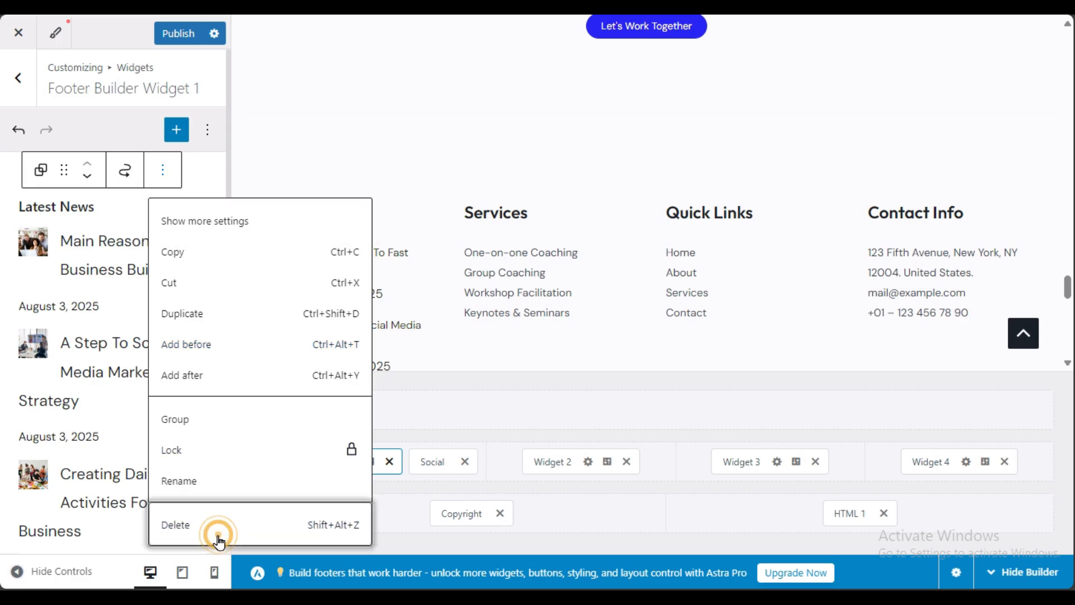
click(156, 168)
Step: Delete the travel image block from the widget
click(137, 199)
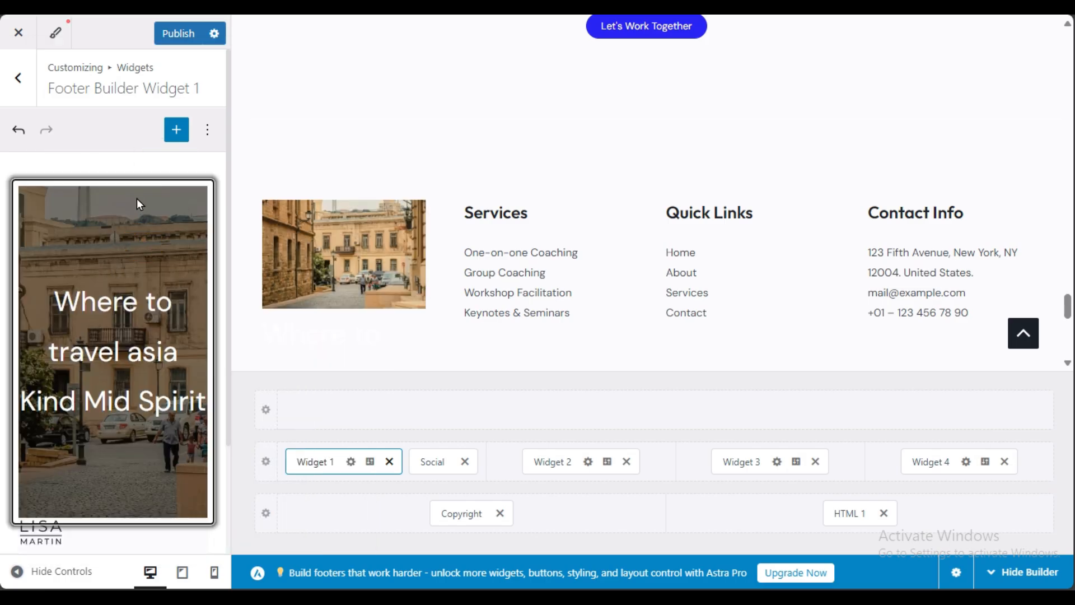
click(343, 163)
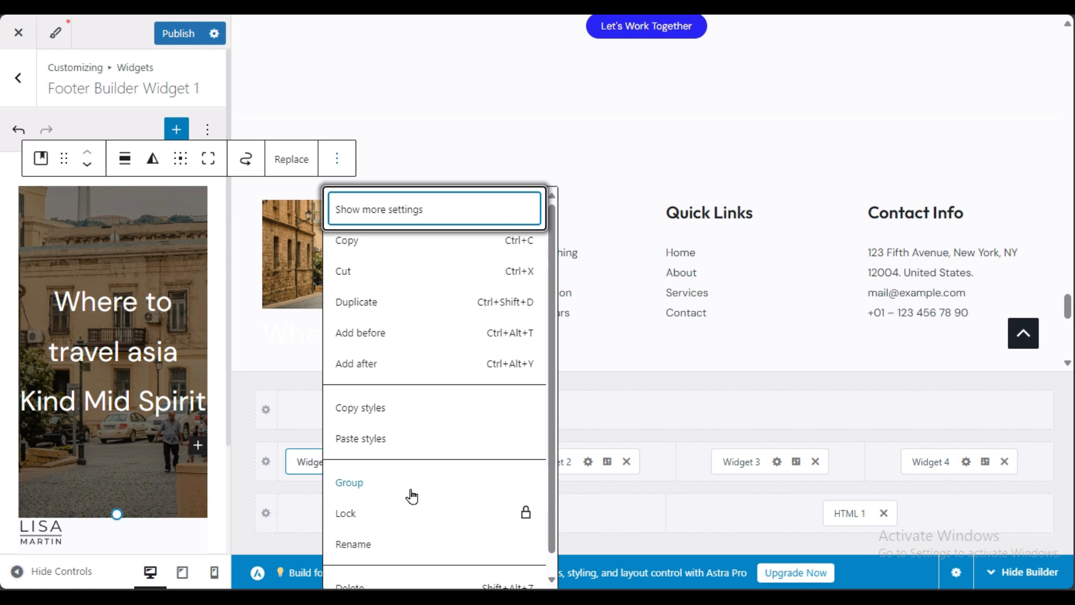
scroll(409, 494, down, 1)
click(384, 569)
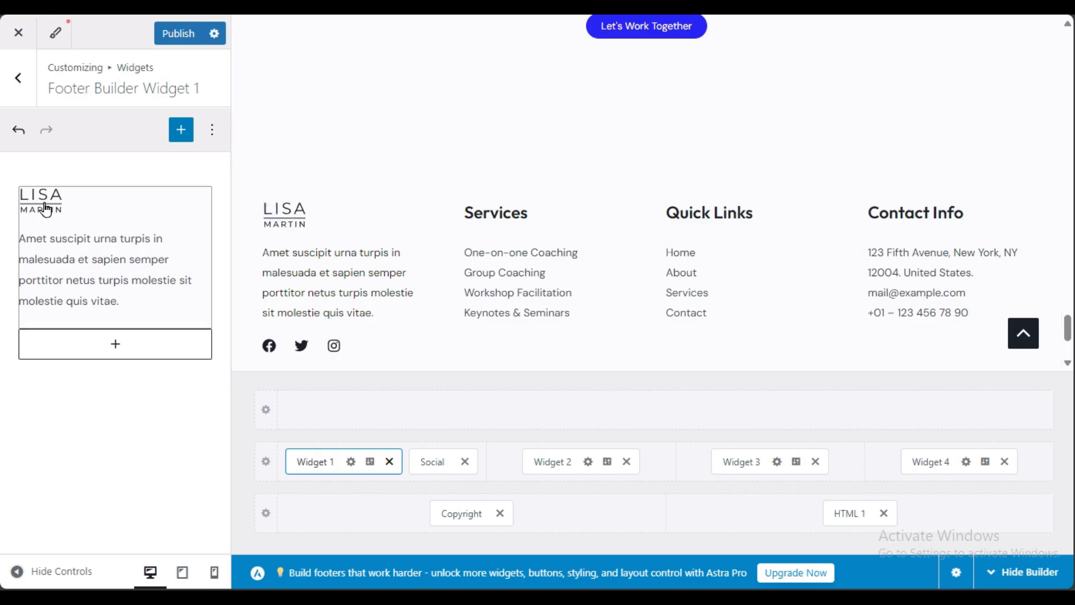
Step: Remove the LISA MARTIN logo image from the Widget 1 text block
click(134, 257)
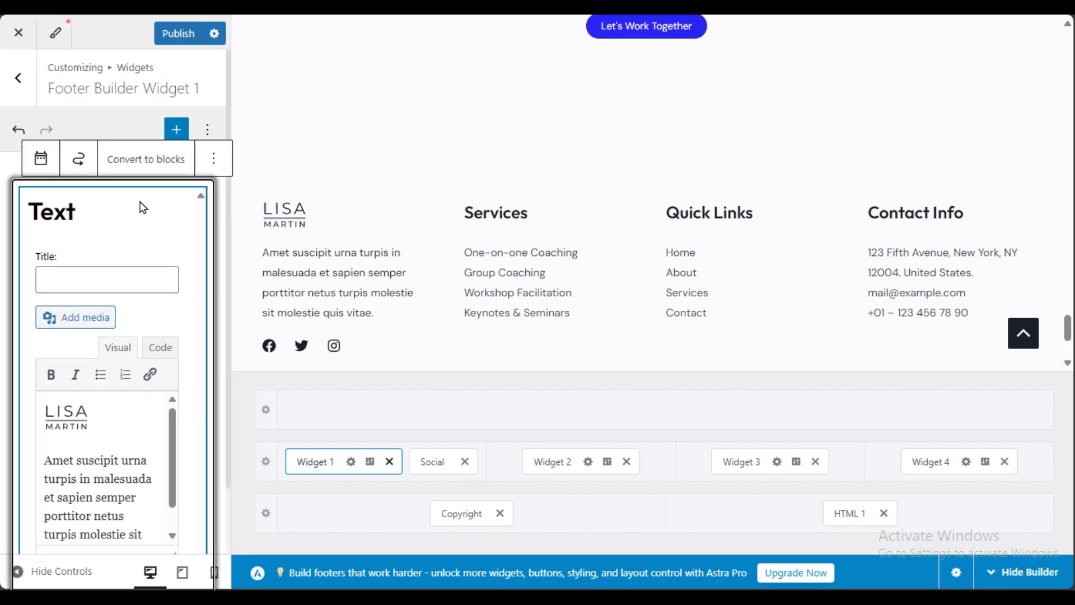
scroll(56, 376, down, 1)
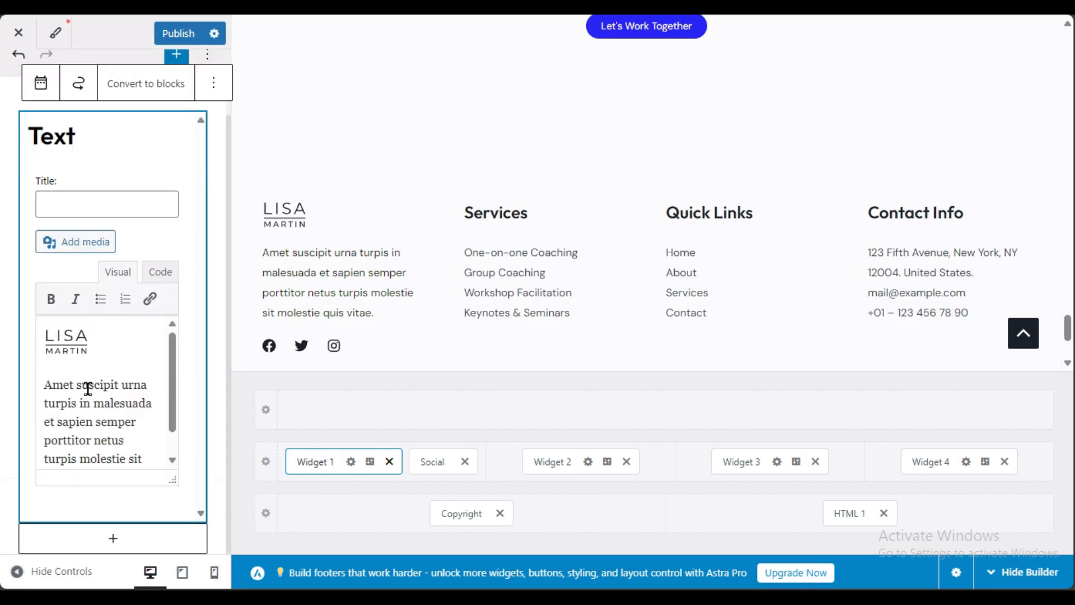
click(66, 342)
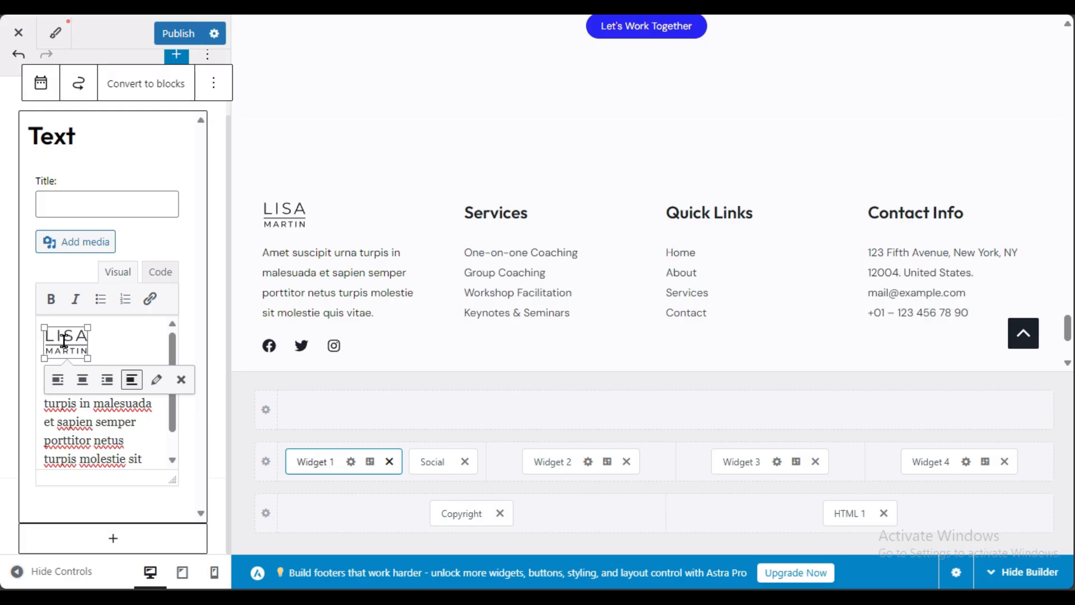
click(183, 380)
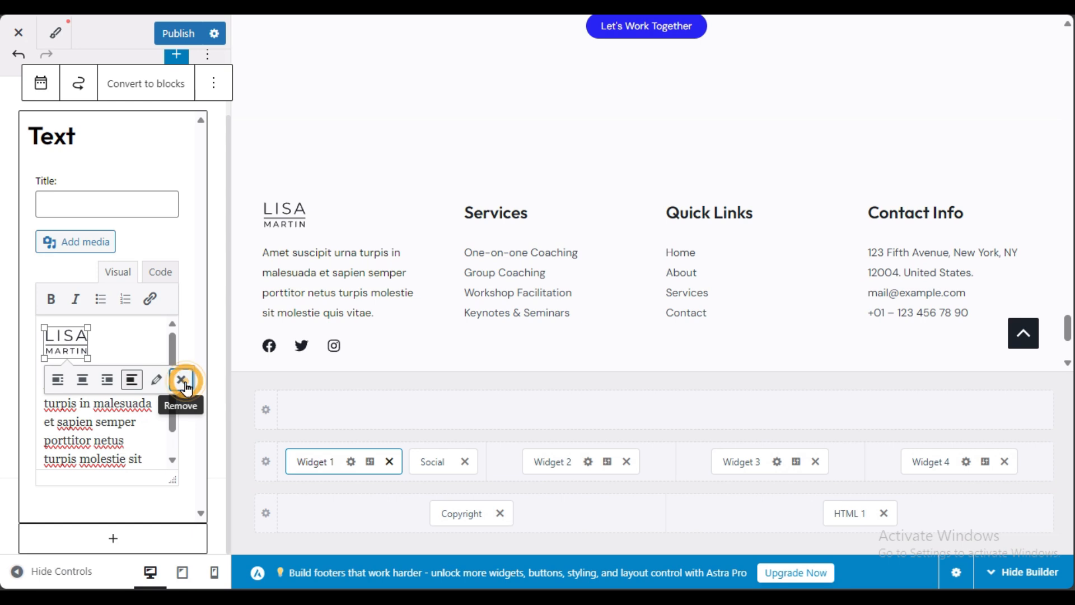
click(135, 272)
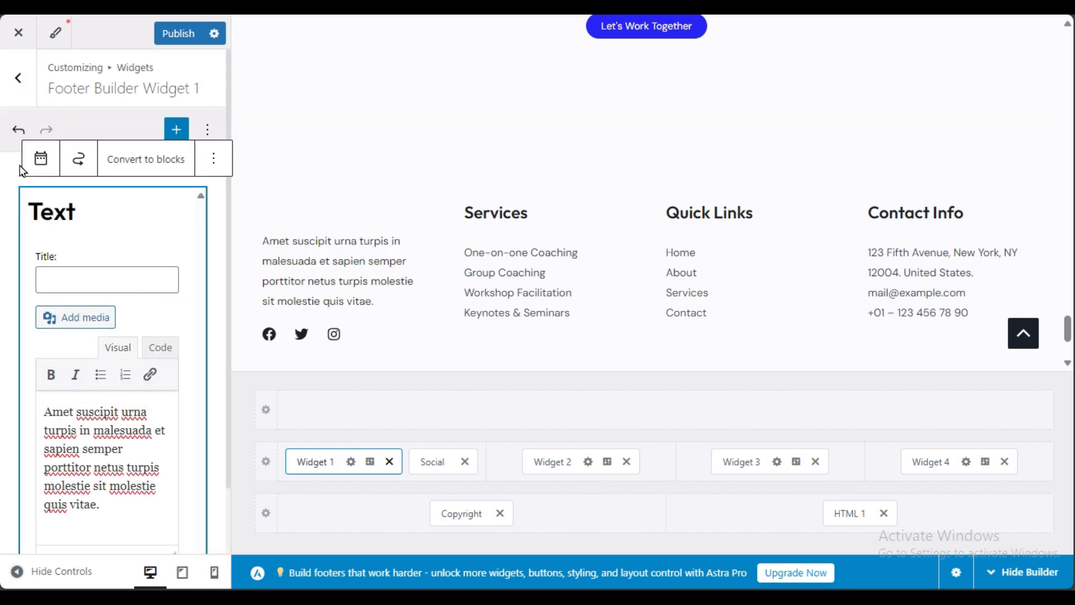
click(77, 319)
Step: Insert the LM logo from the Media Library and shrink it to a small square
click(497, 360)
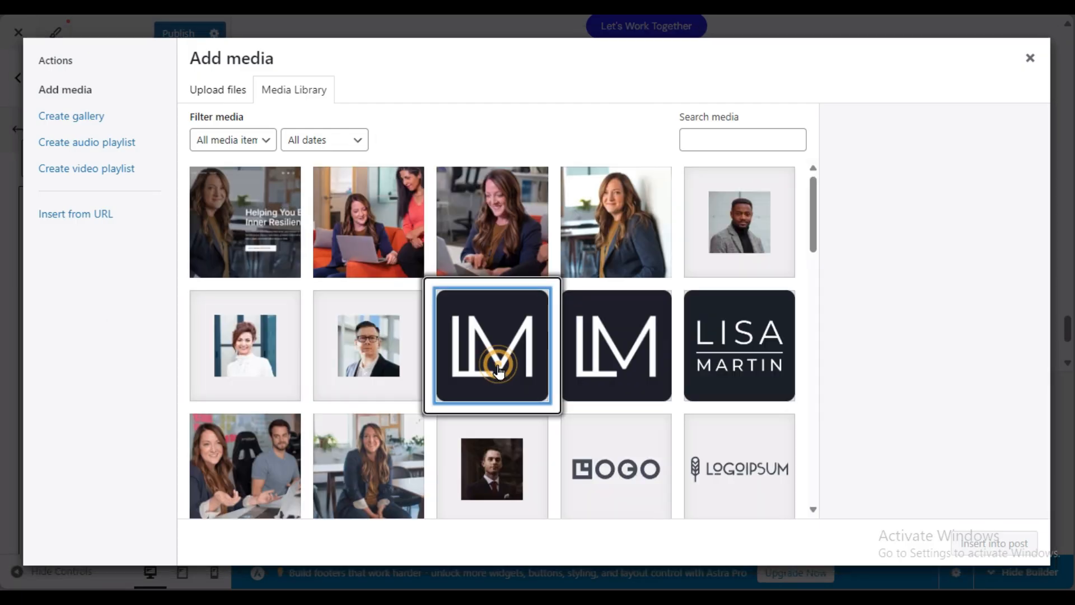
click(996, 542)
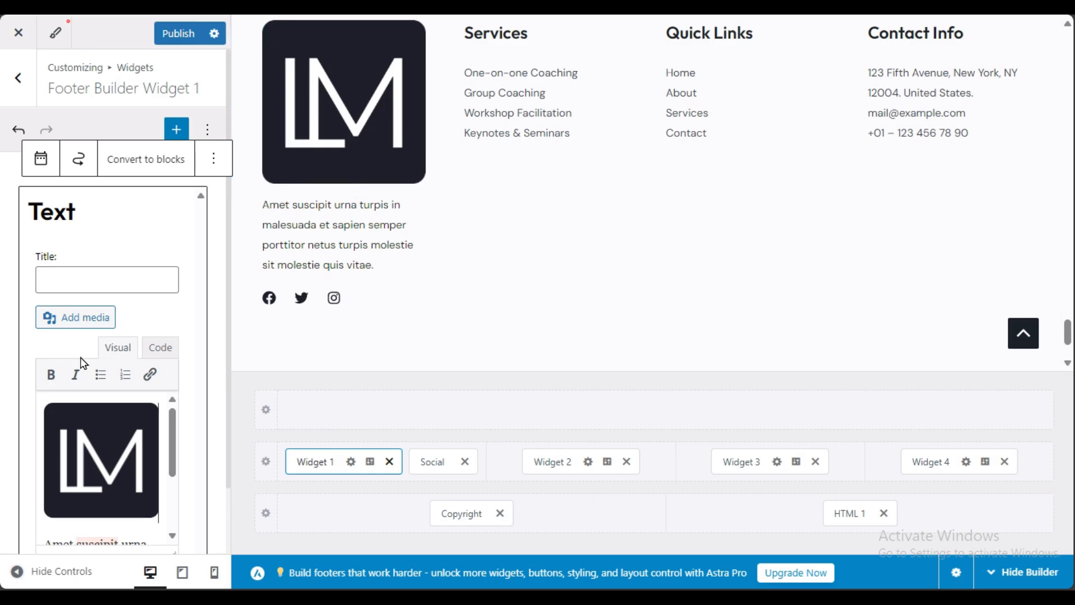
scroll(84, 362, down, 1)
click(113, 358)
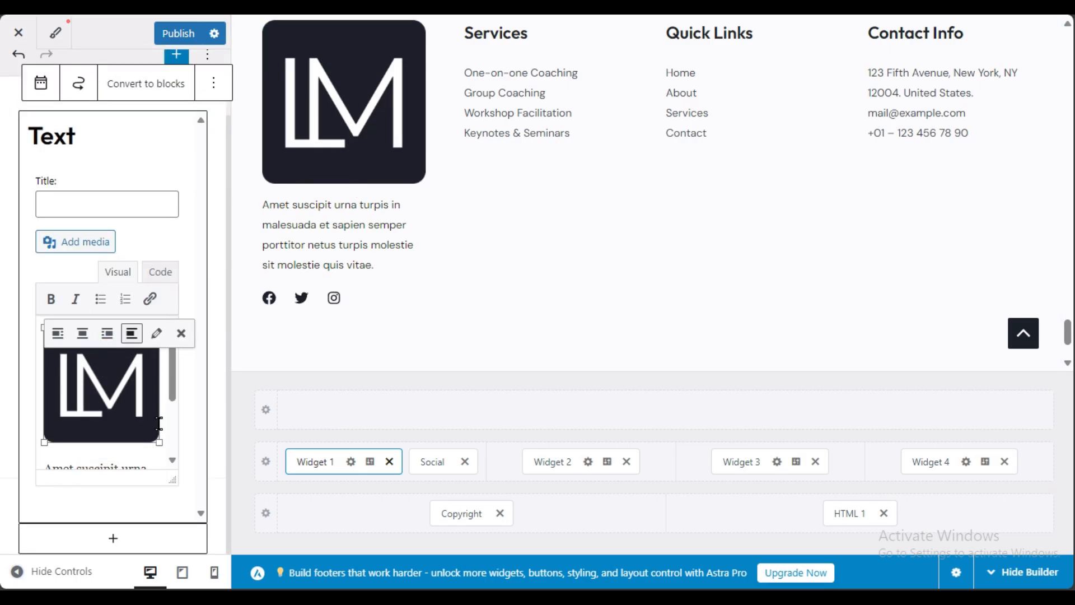
drag(161, 442, 114, 408)
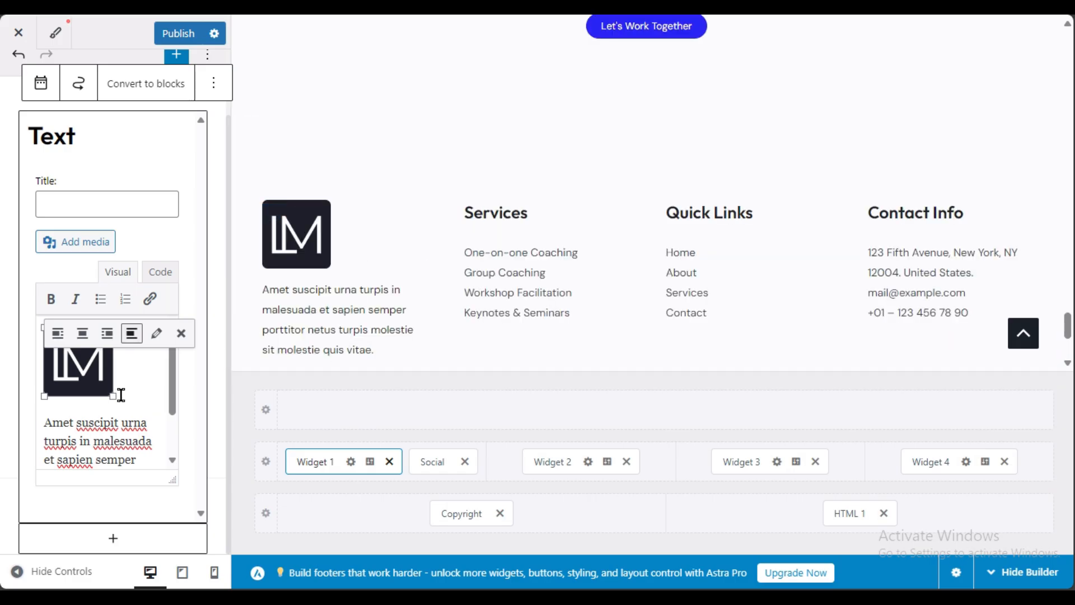
drag(112, 395, 101, 388)
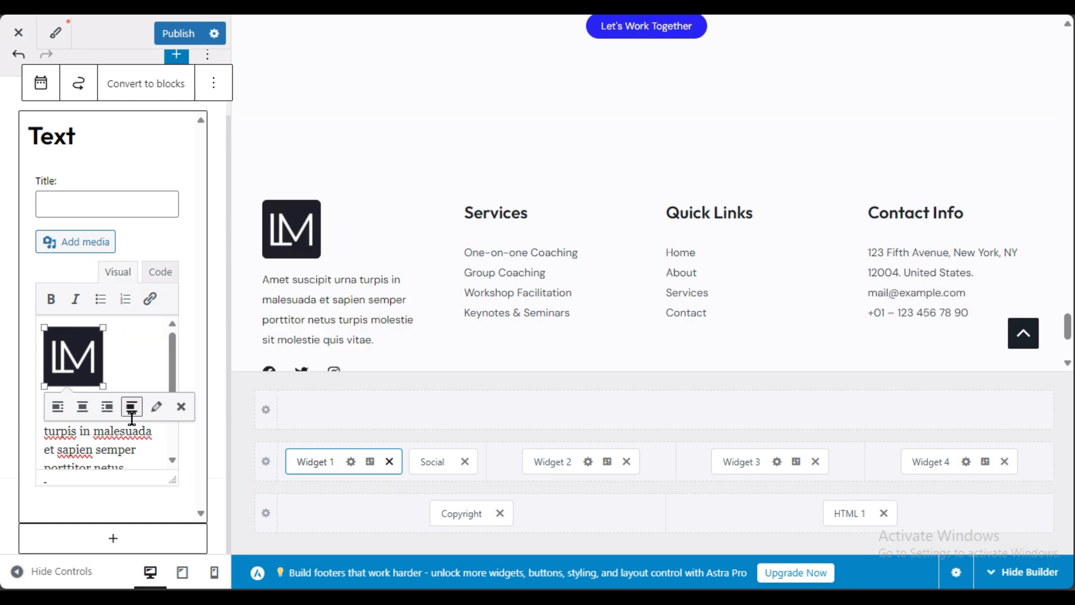
Step: Title the widget 'About us' and open the Services footer menu for editing
triple_click(89, 450)
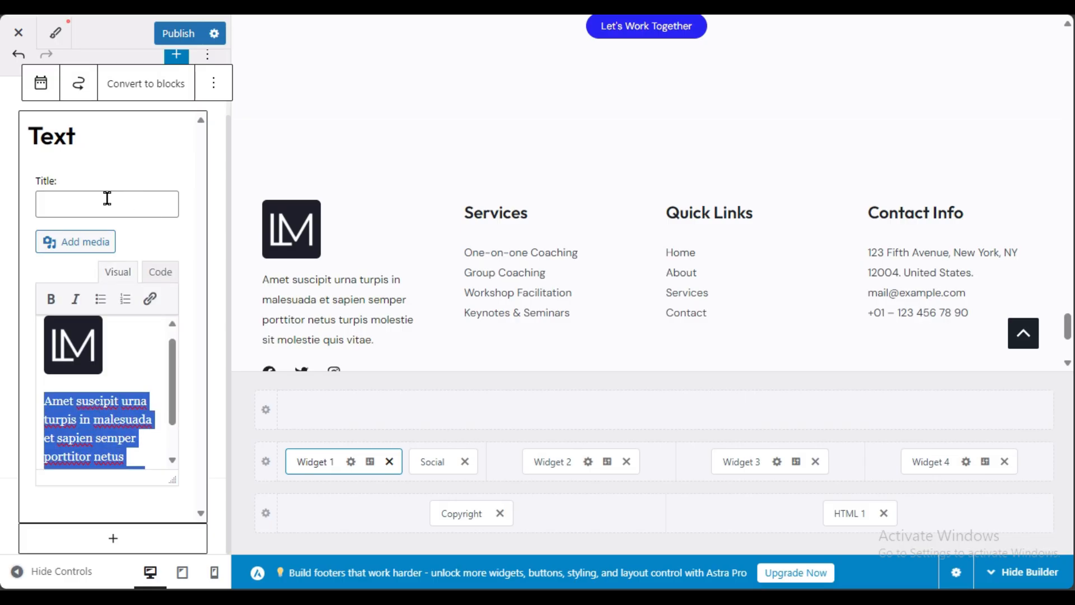
click(75, 204)
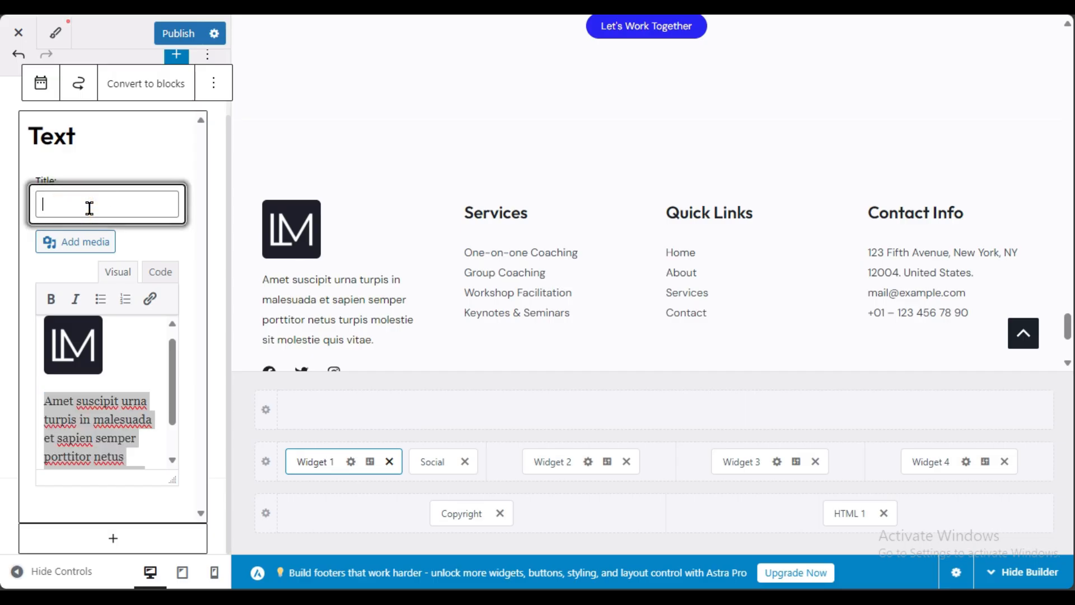
text(Abo)
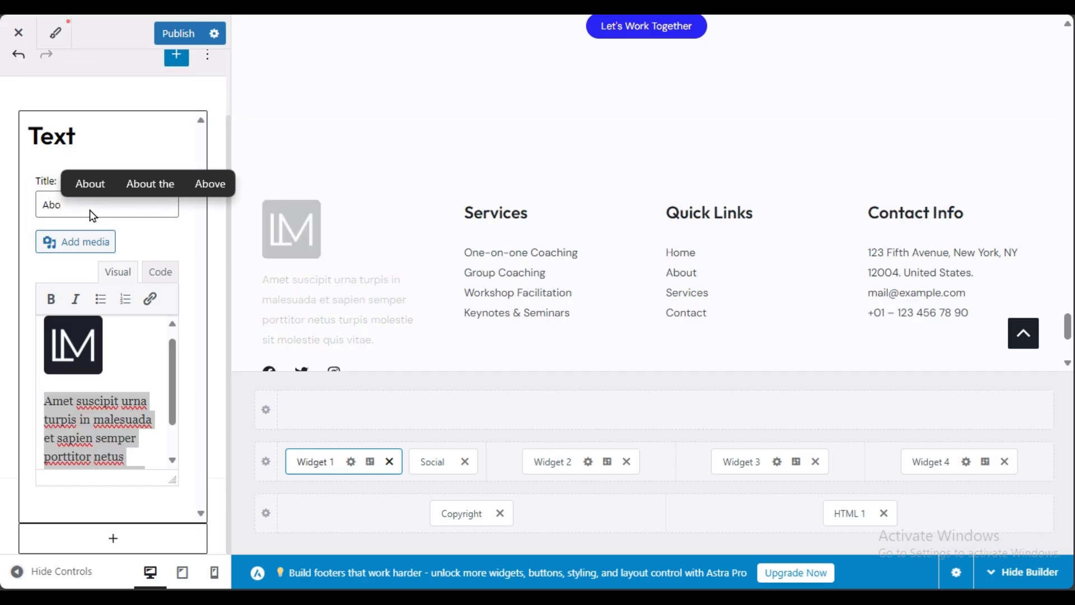
text(ut u)
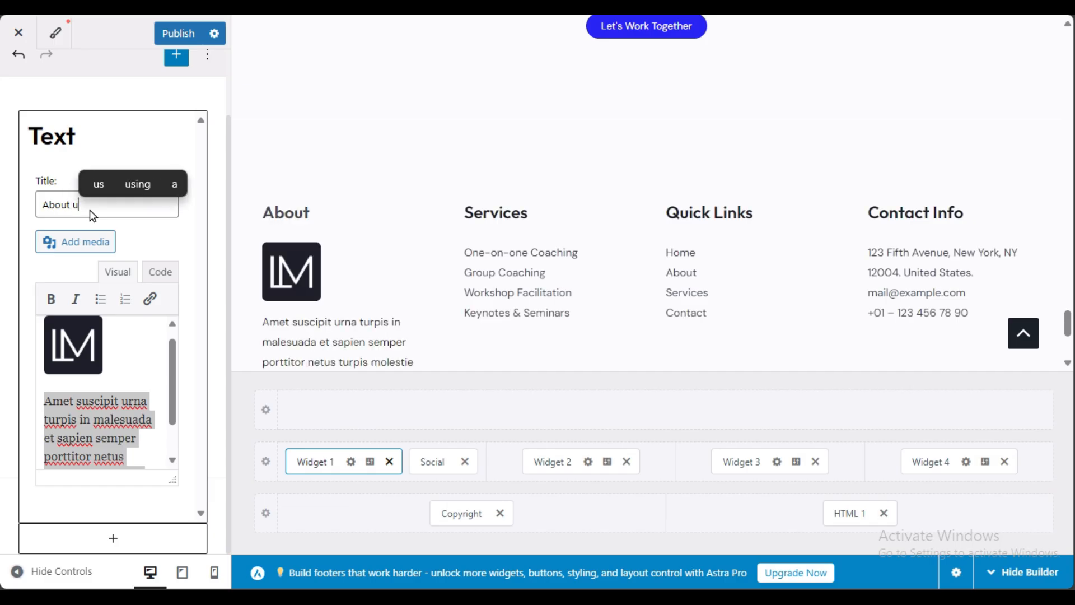
text(s)
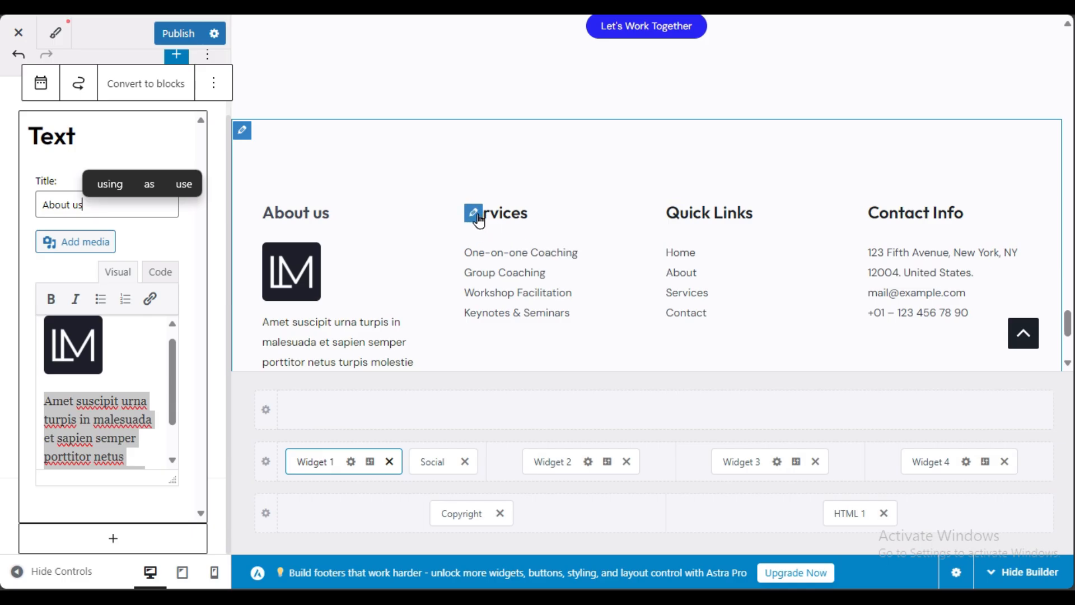
click(473, 213)
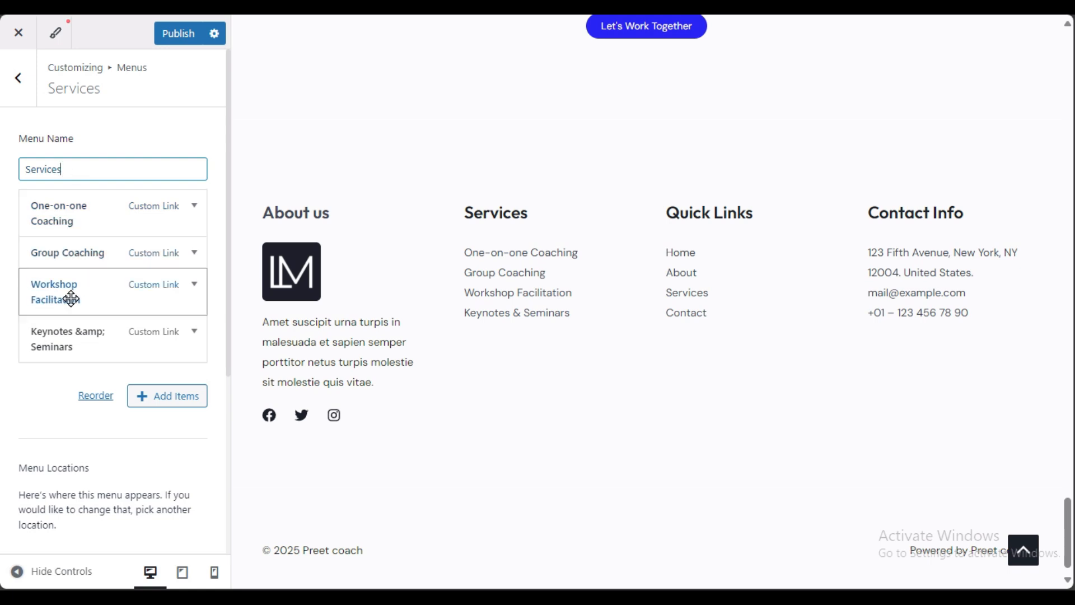
Step: Expand and collapse the One-on-one Coaching menu item, leaving it unchanged
click(195, 208)
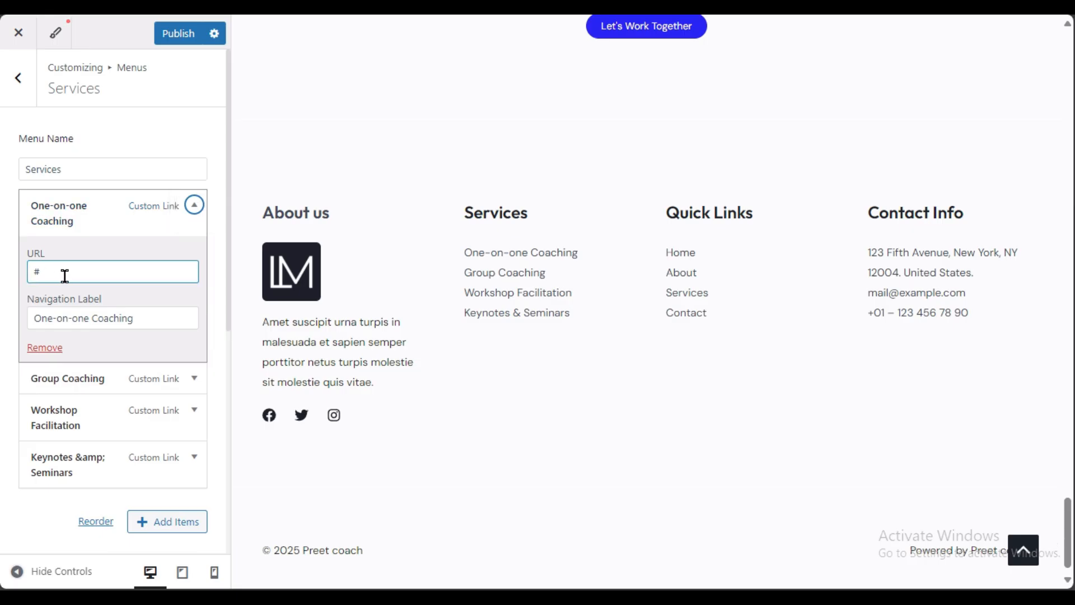
click(195, 206)
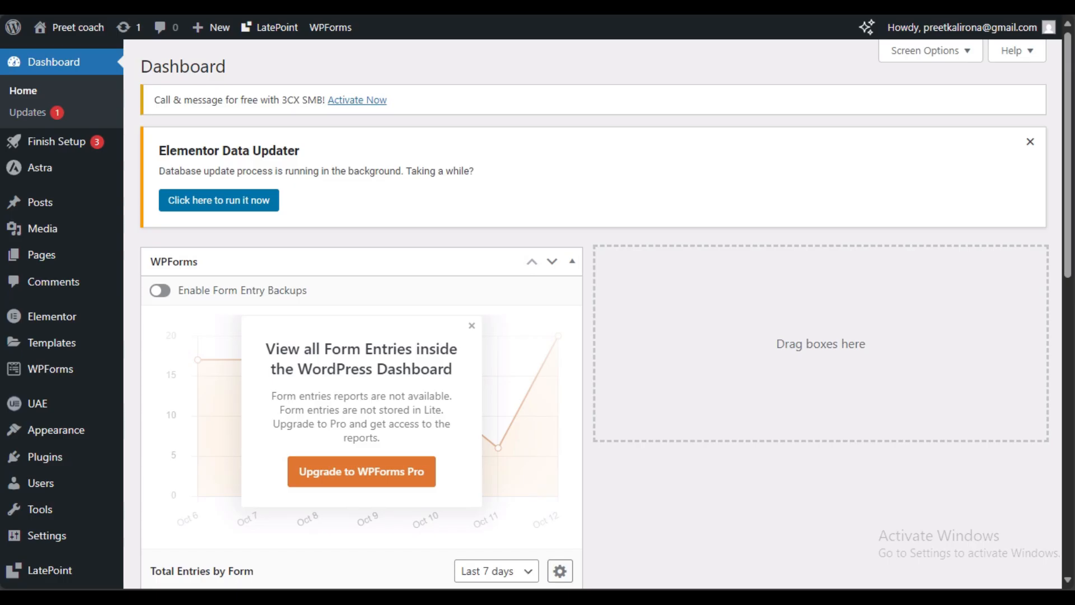
Step: View the live Services page from the All Pages list
mouse_move(67, 260)
click(149, 262)
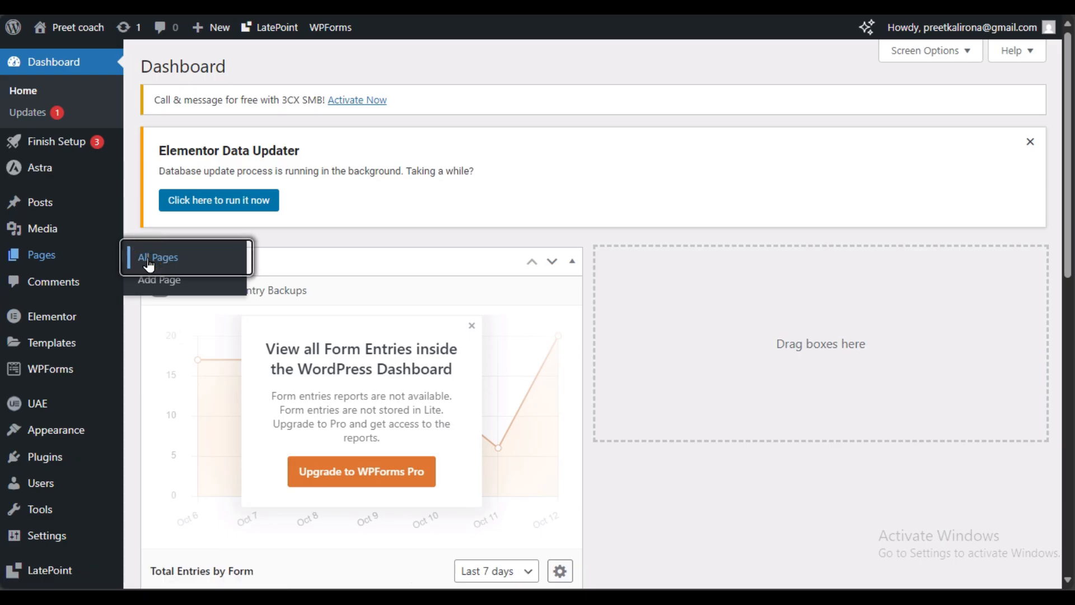
scroll(469, 283, down, 3)
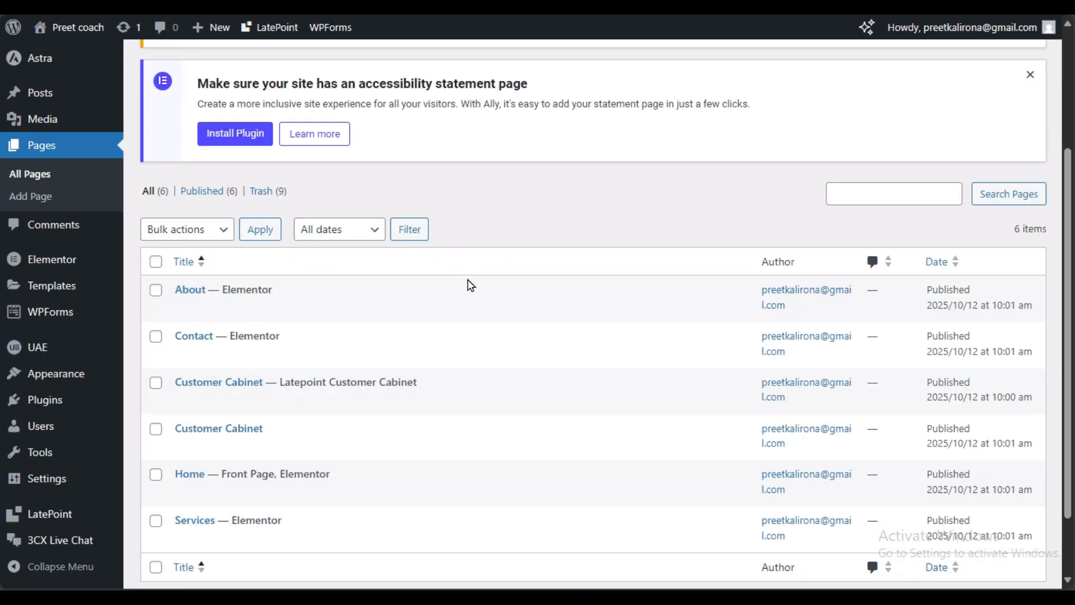
scroll(302, 471, down, 2)
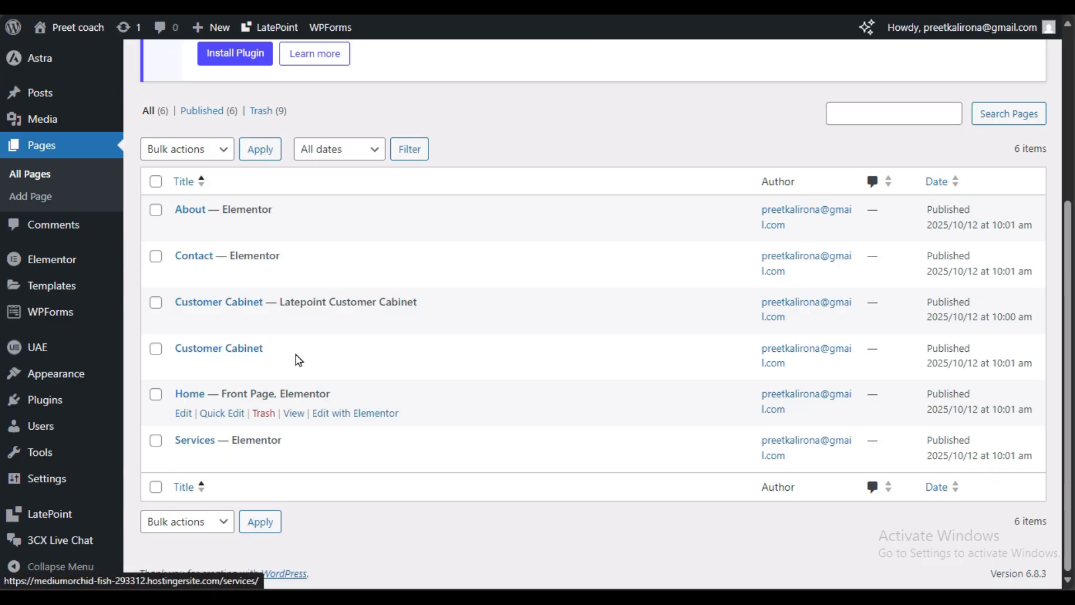
right_click(289, 463)
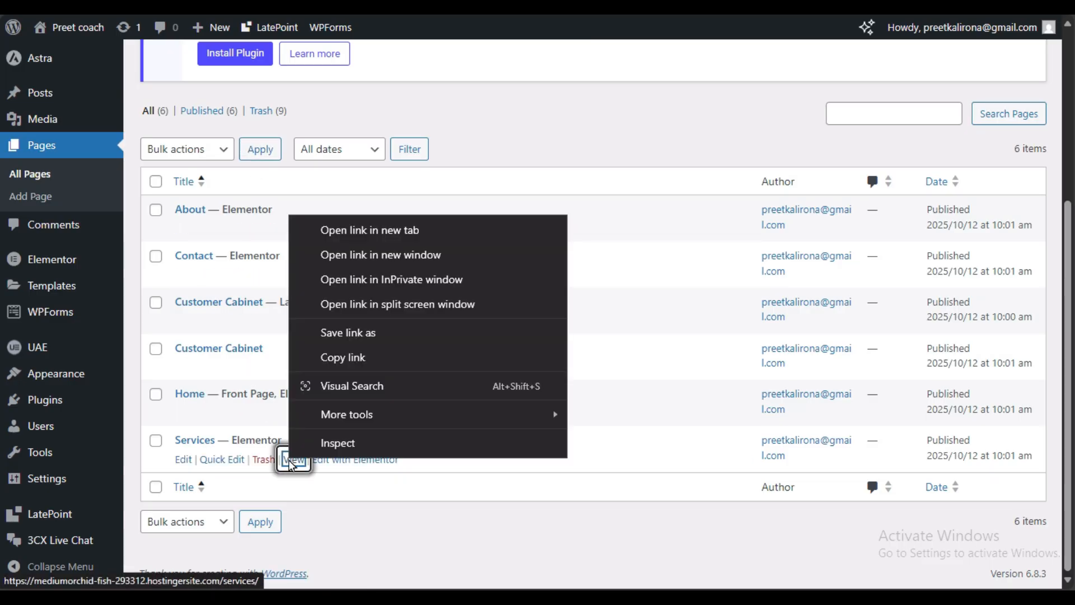
click(338, 244)
click(293, 459)
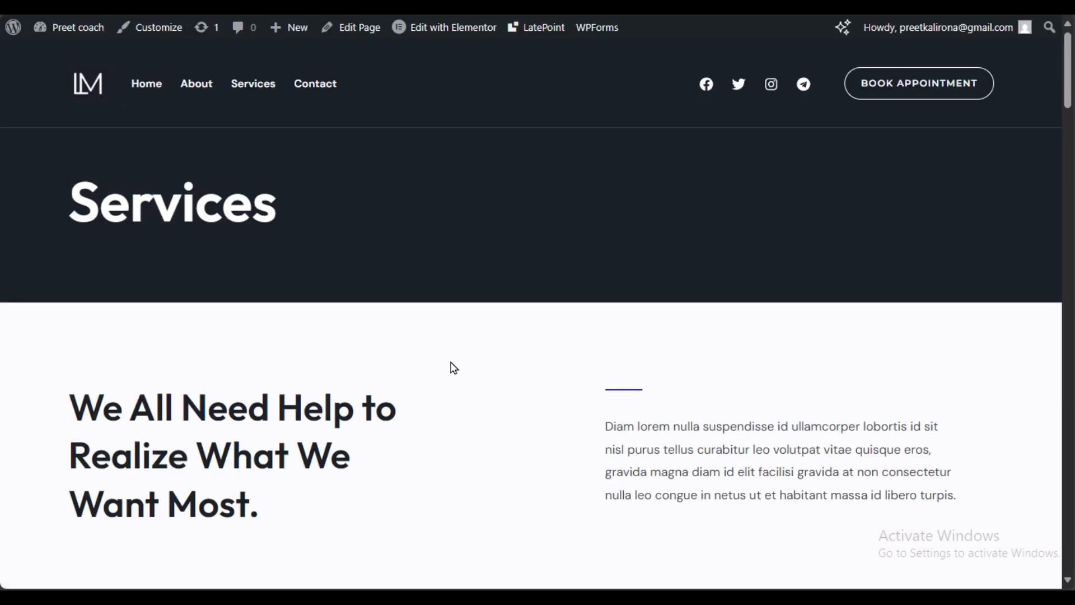
Step: Start a booking from Management Coaching's card, pick Business Coaching, then close the popup
scroll(454, 368, down, 20)
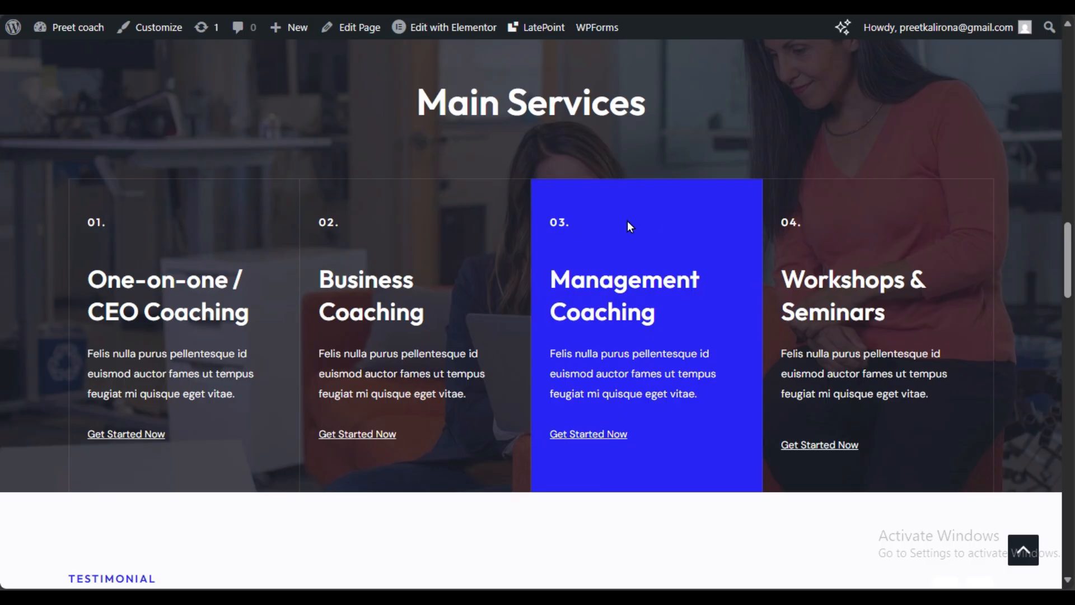
click(585, 435)
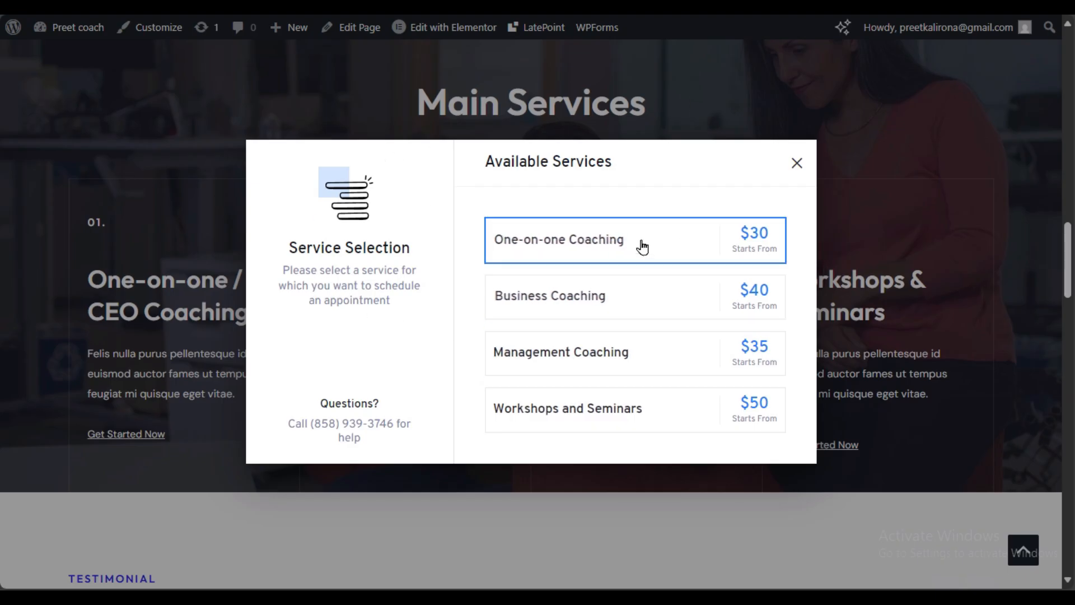
click(658, 308)
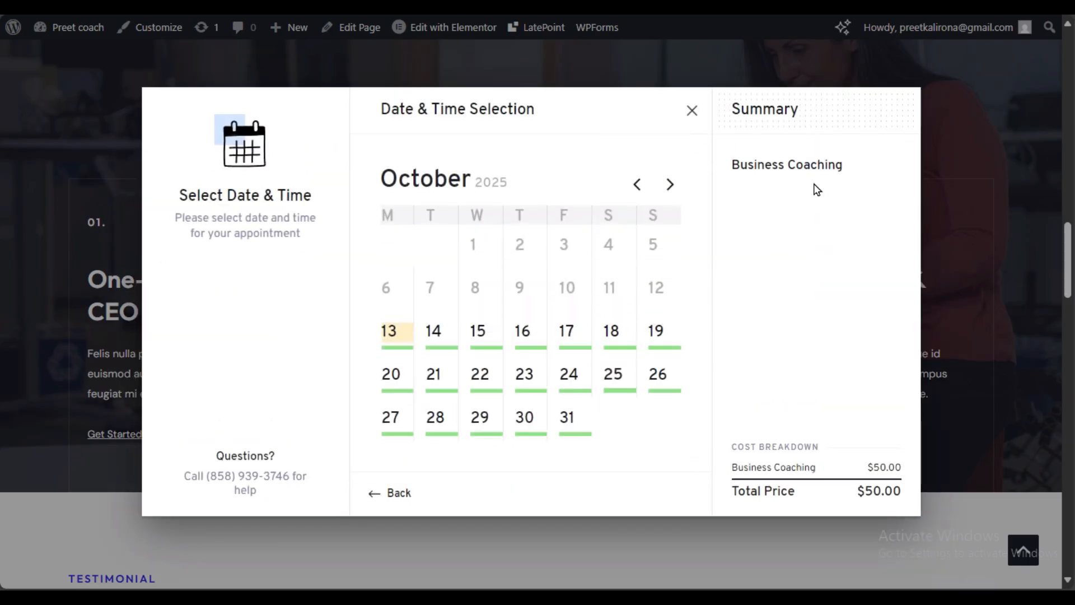
click(692, 110)
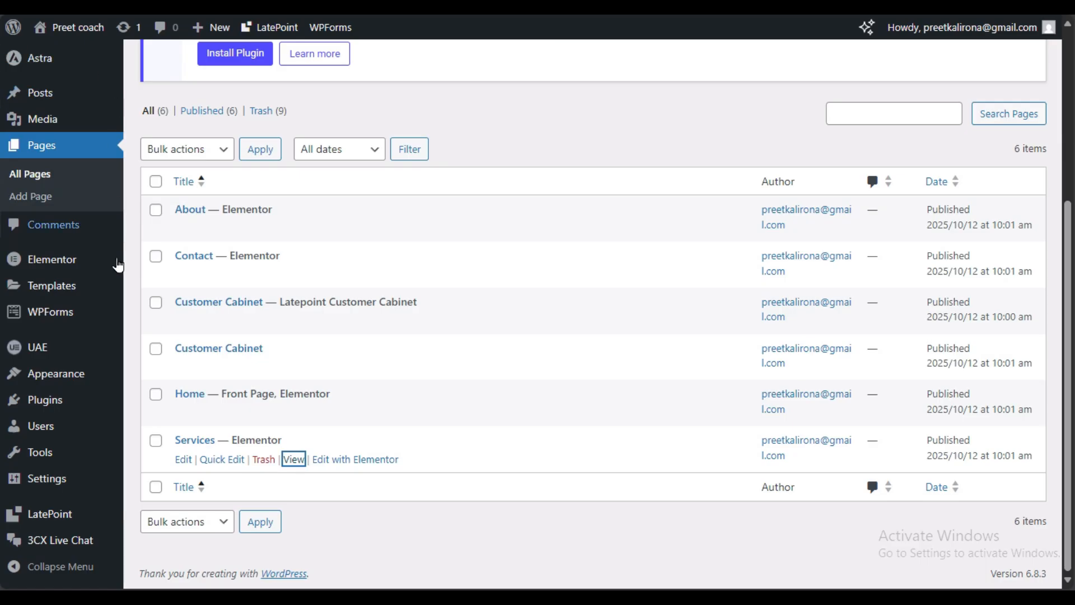
mouse_move(105, 351)
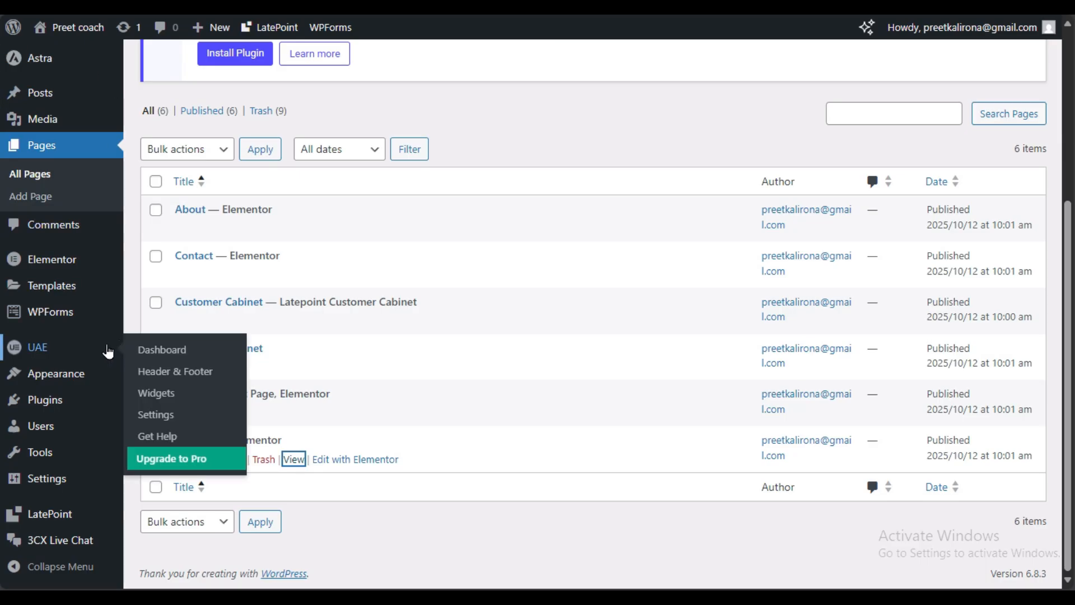
Step: Open LatePoint and go to its Services list
click(54, 517)
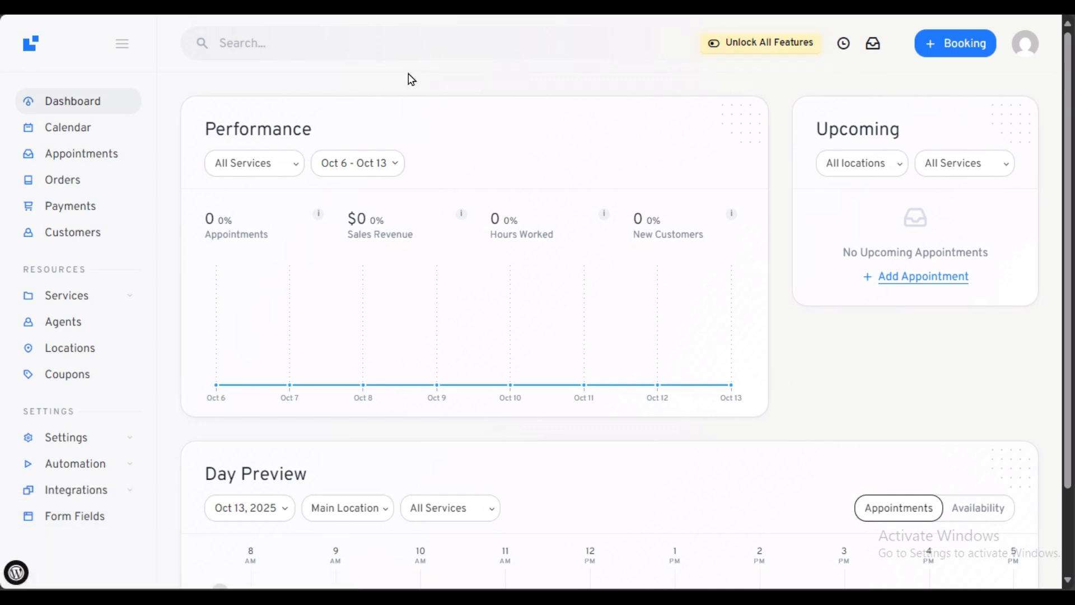
click(92, 298)
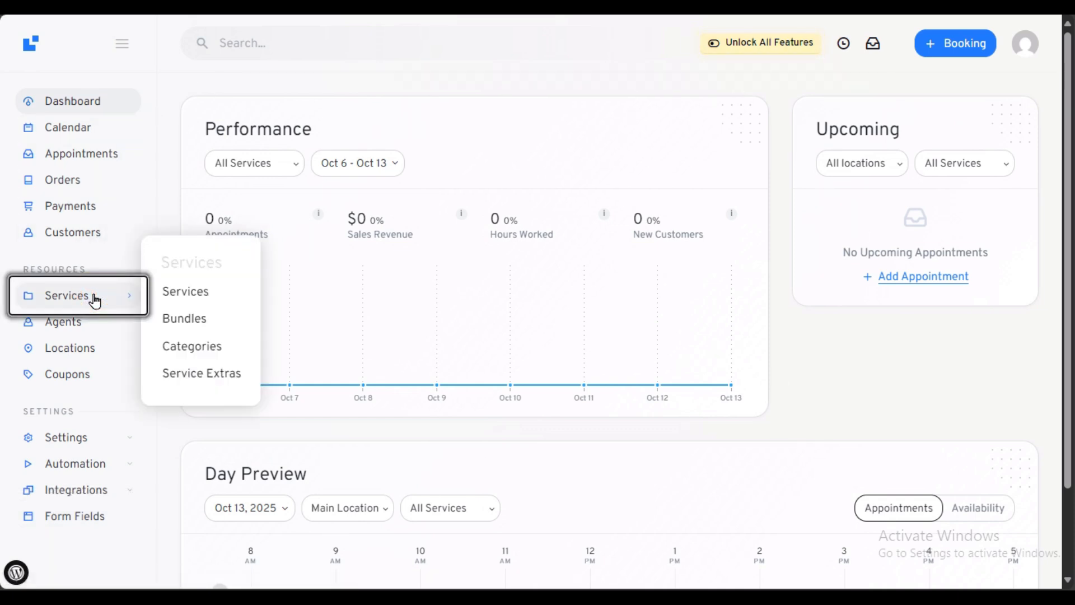
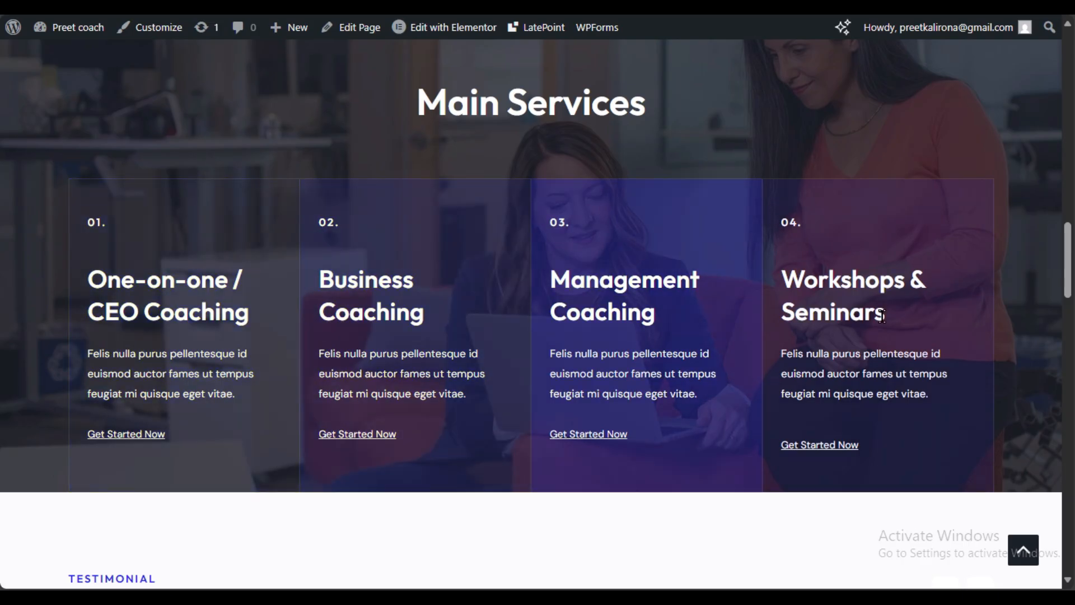
Step: Open the One-on-one Coaching service in LatePoint's Services list for editing
scroll(468, 312, up, 13)
scroll(471, 314, down, 12)
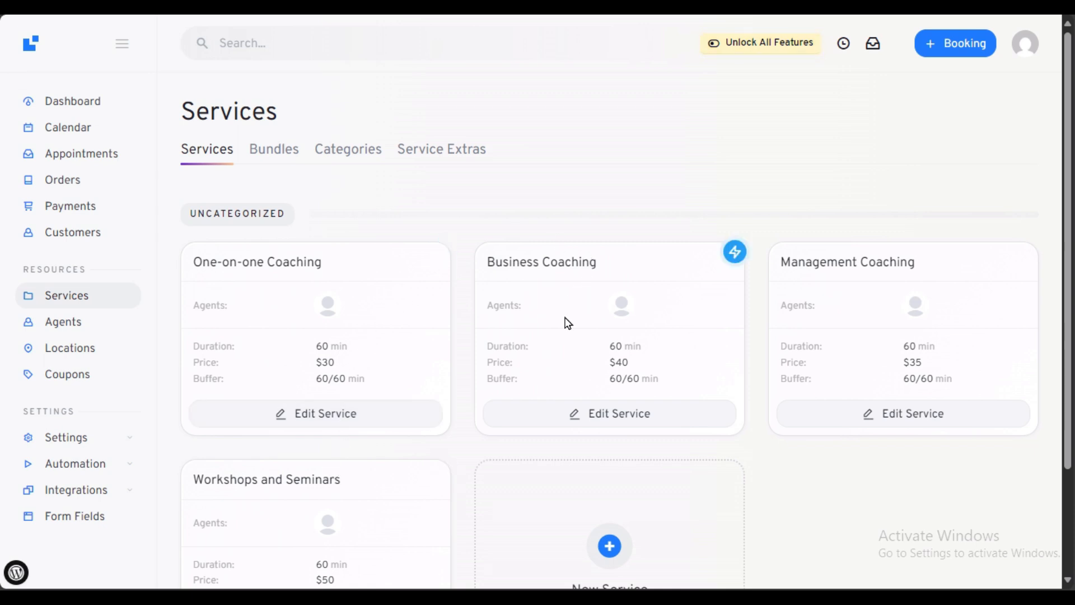
scroll(564, 323, down, 2)
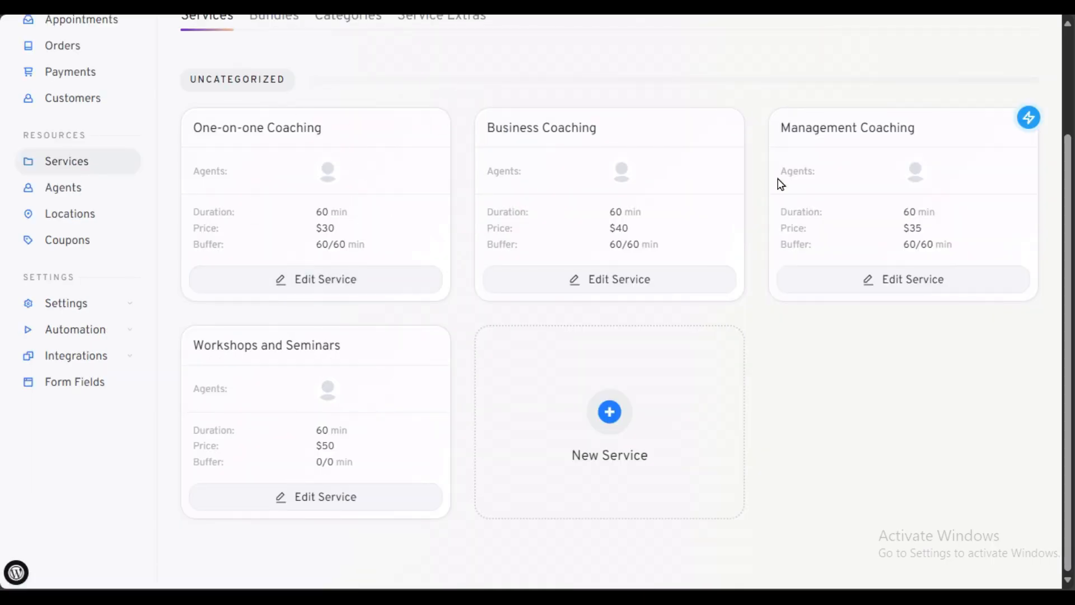
click(284, 280)
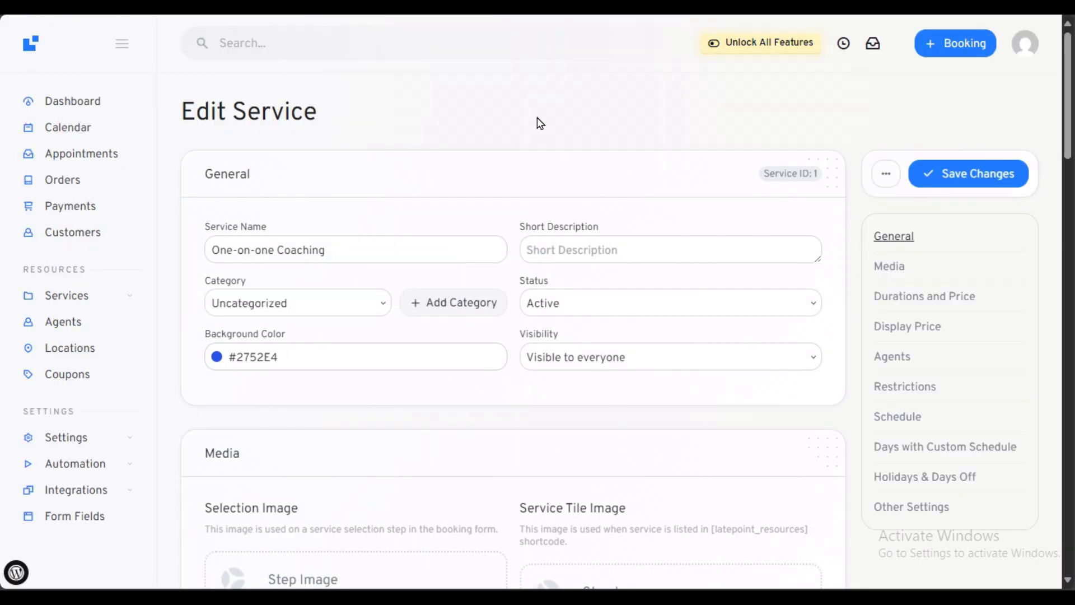
Step: Check the service name and description fields, keeping the category Uncategorized
drag(349, 245, 180, 264)
click(547, 237)
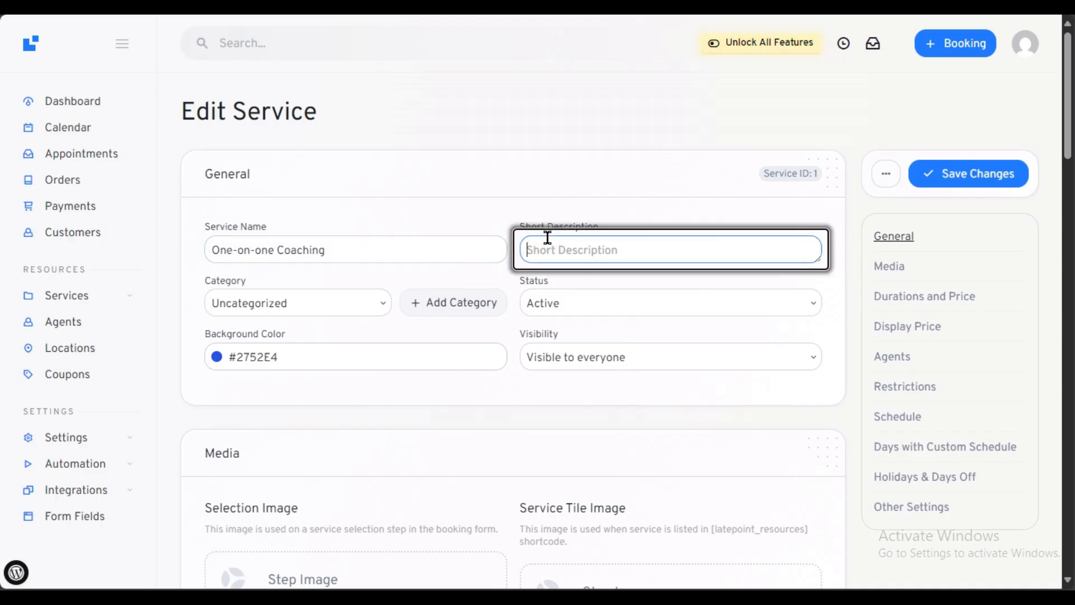
click(257, 302)
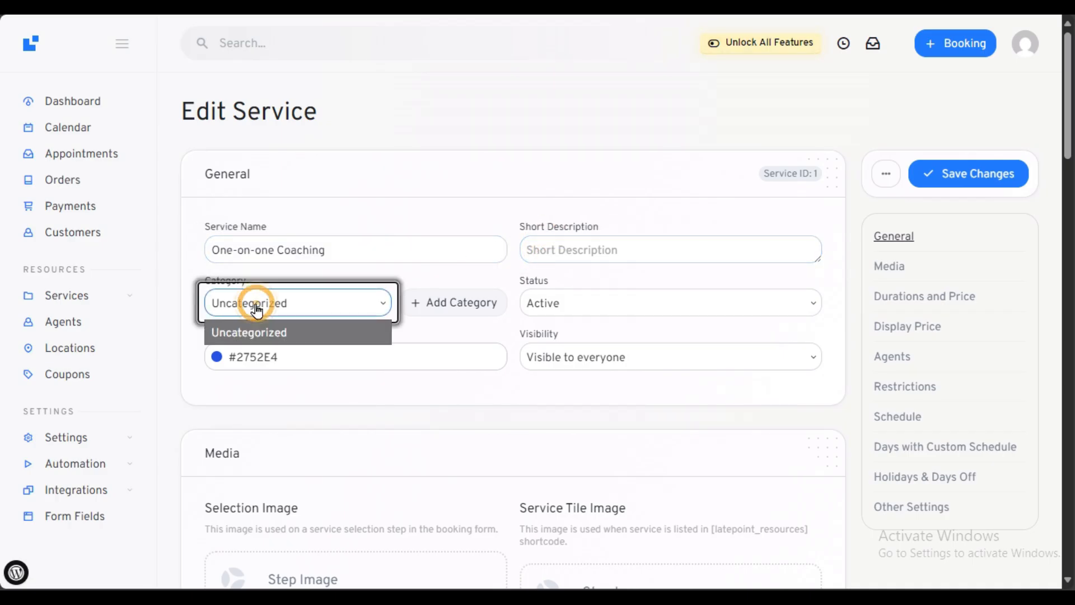
click(265, 310)
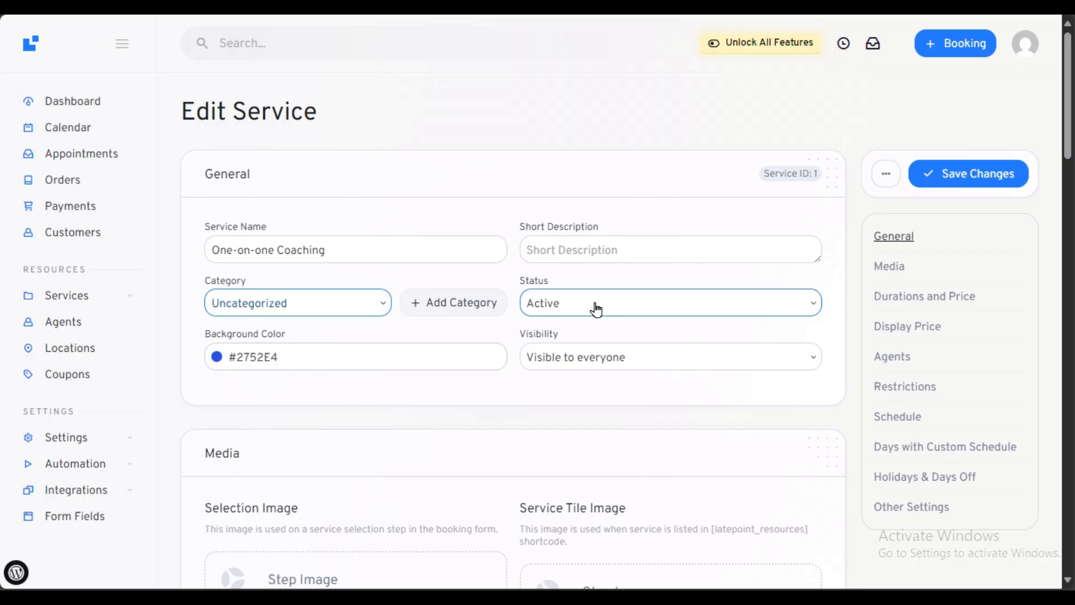
Step: Look through the rest of the One-on-one Coaching settings, then return to the form's top
scroll(525, 396, down, 3)
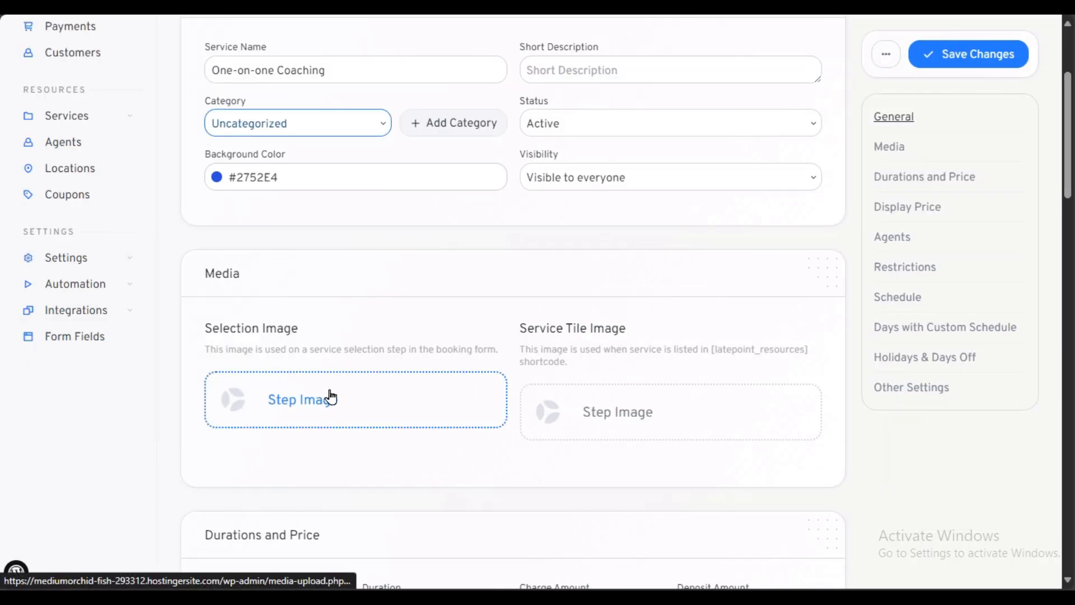
scroll(329, 396, down, 3)
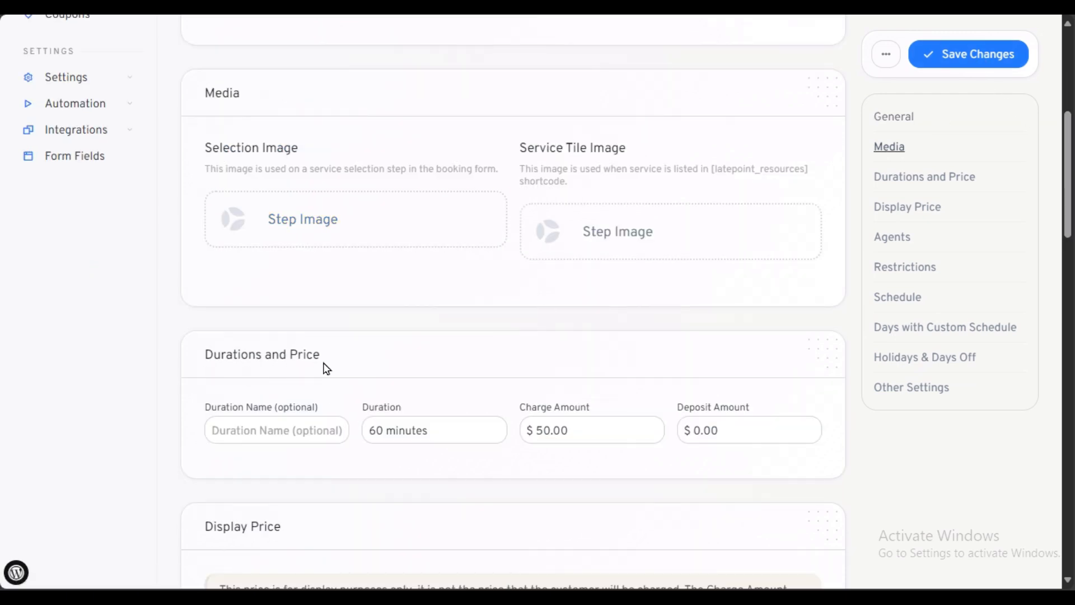
scroll(327, 368, down, 3)
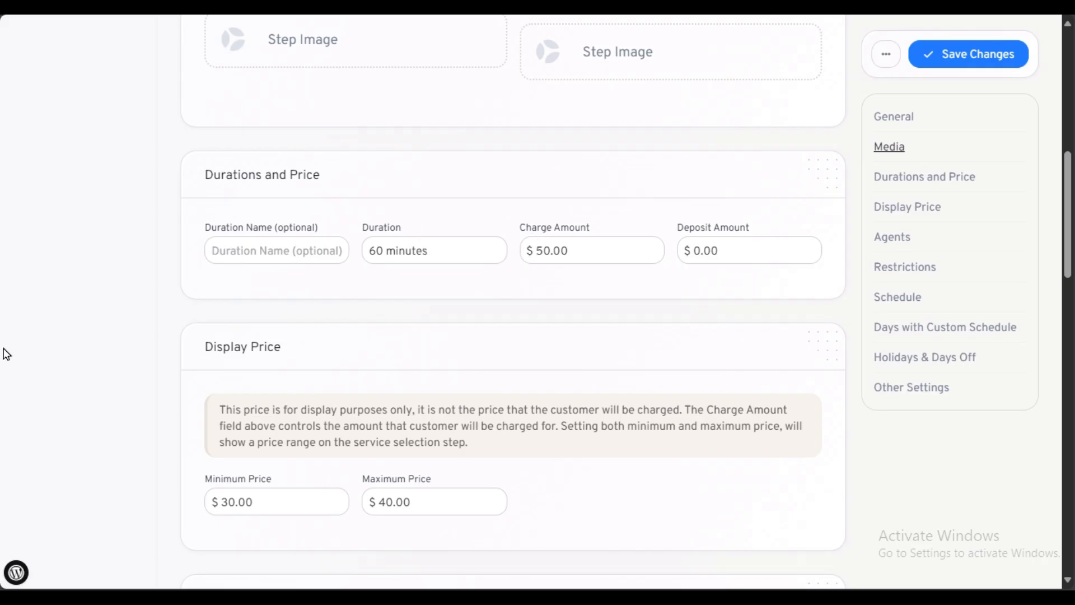
scroll(391, 351, down, 3)
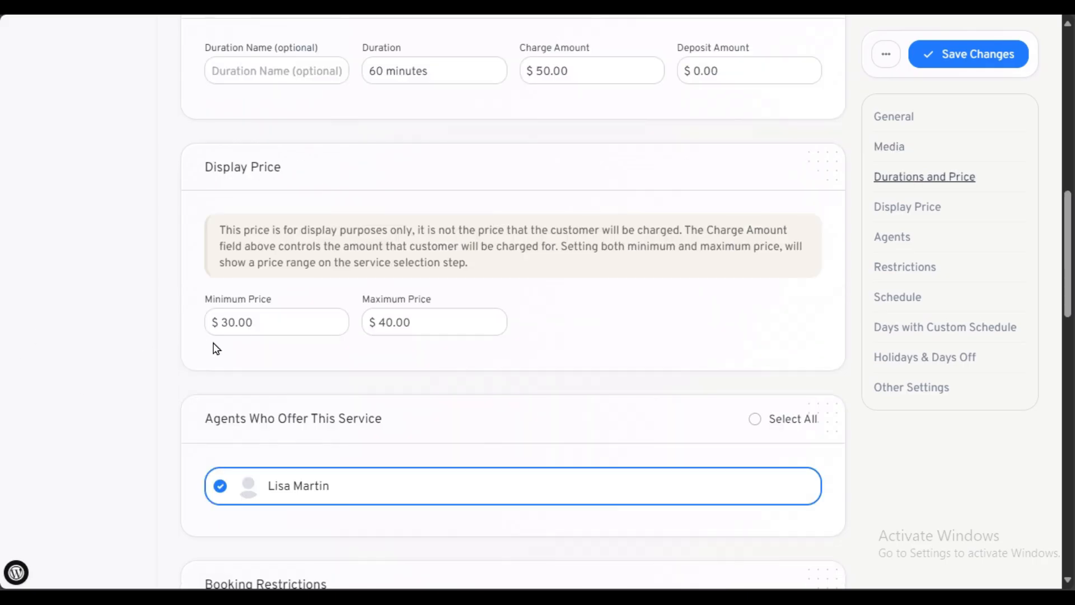
scroll(492, 329, down, 3)
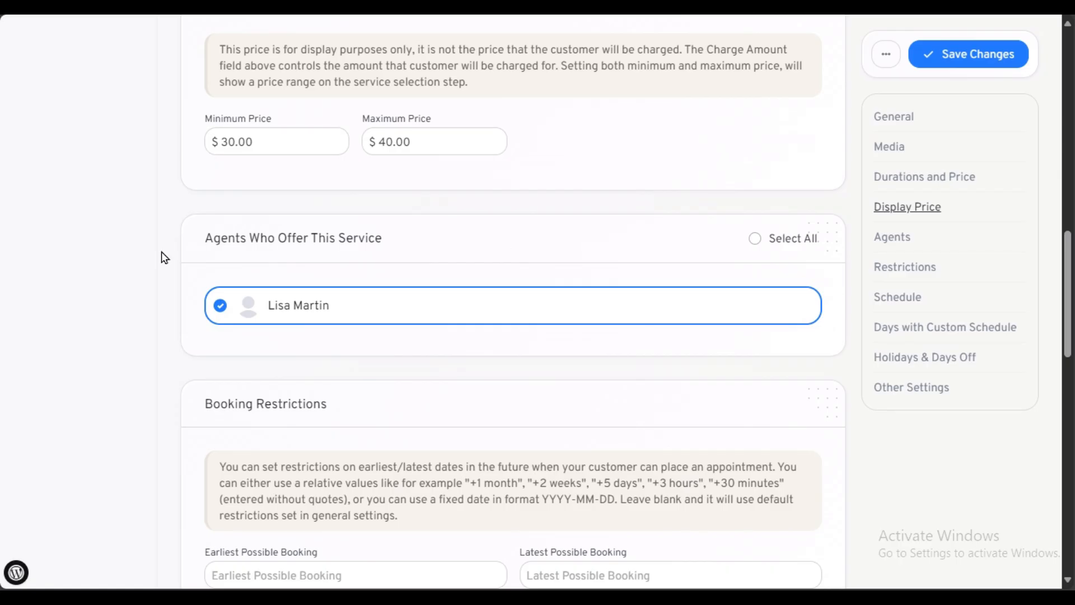
scroll(103, 283, up, 15)
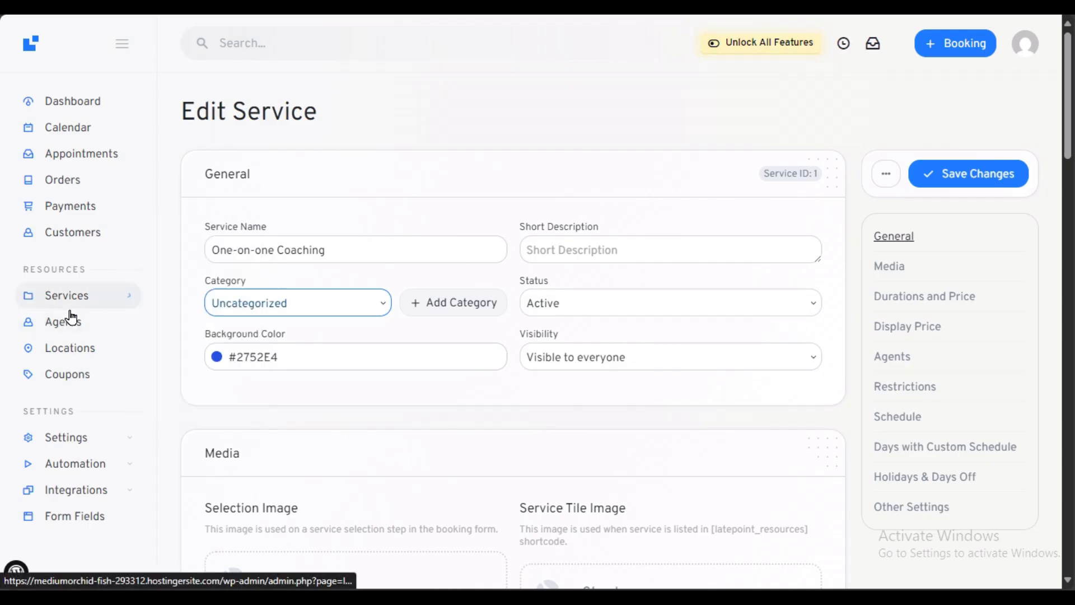
scroll(437, 348, down, 5)
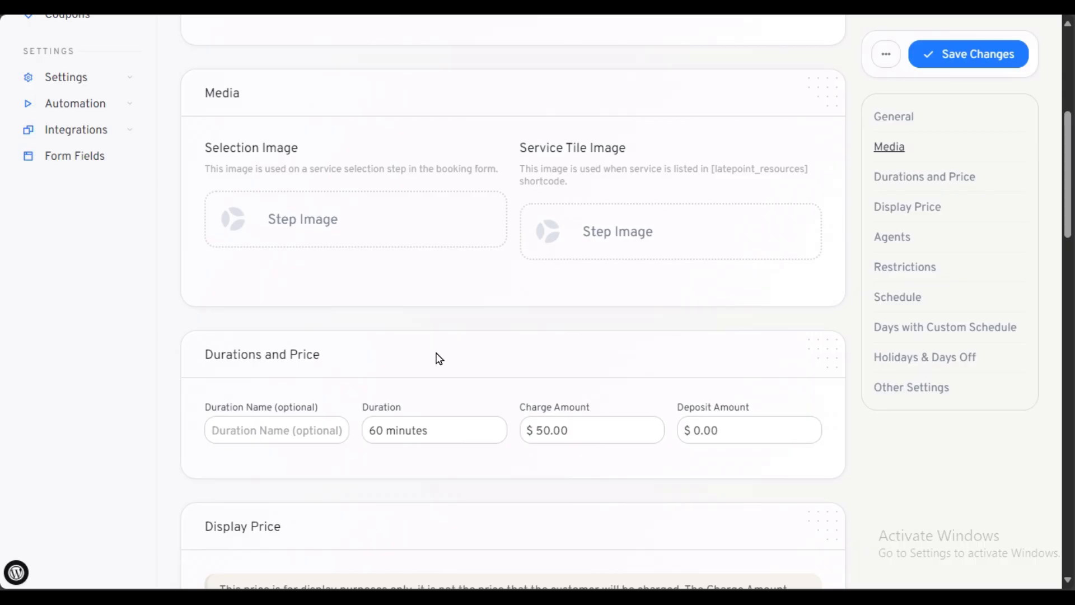
scroll(439, 359, down, 5)
scroll(439, 358, down, 7)
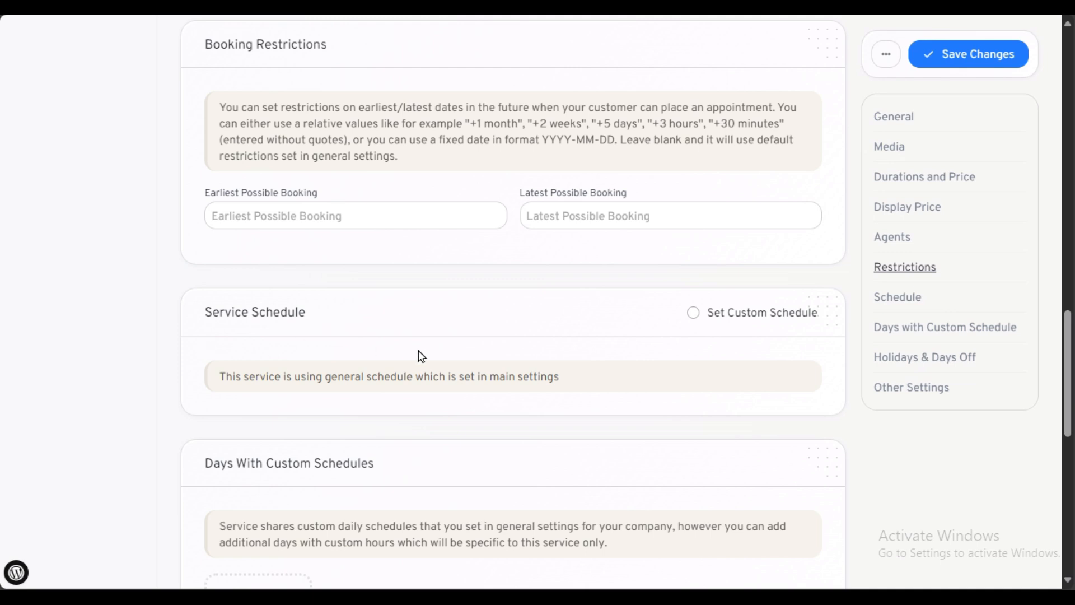
scroll(424, 353, down, 3)
scroll(415, 361, down, 2)
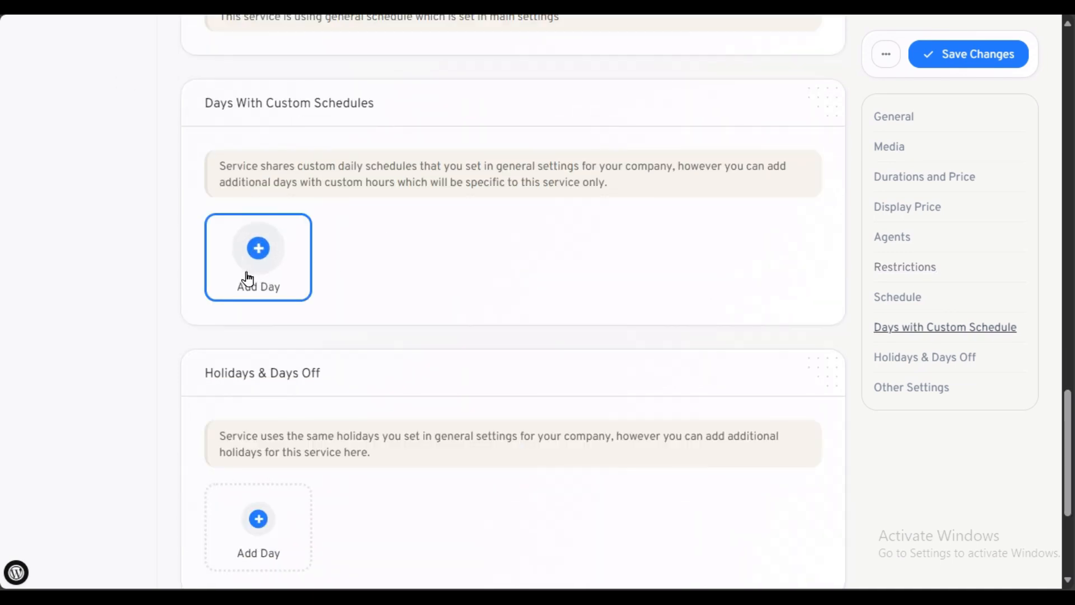
scroll(408, 364, down, 3)
scroll(245, 429, down, 1)
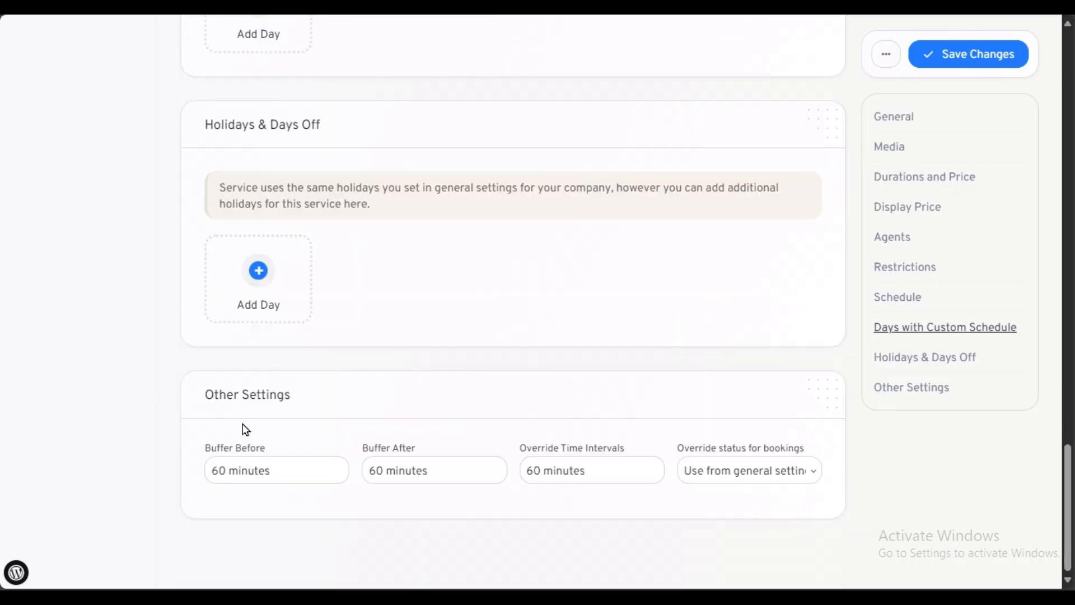
key(Home)
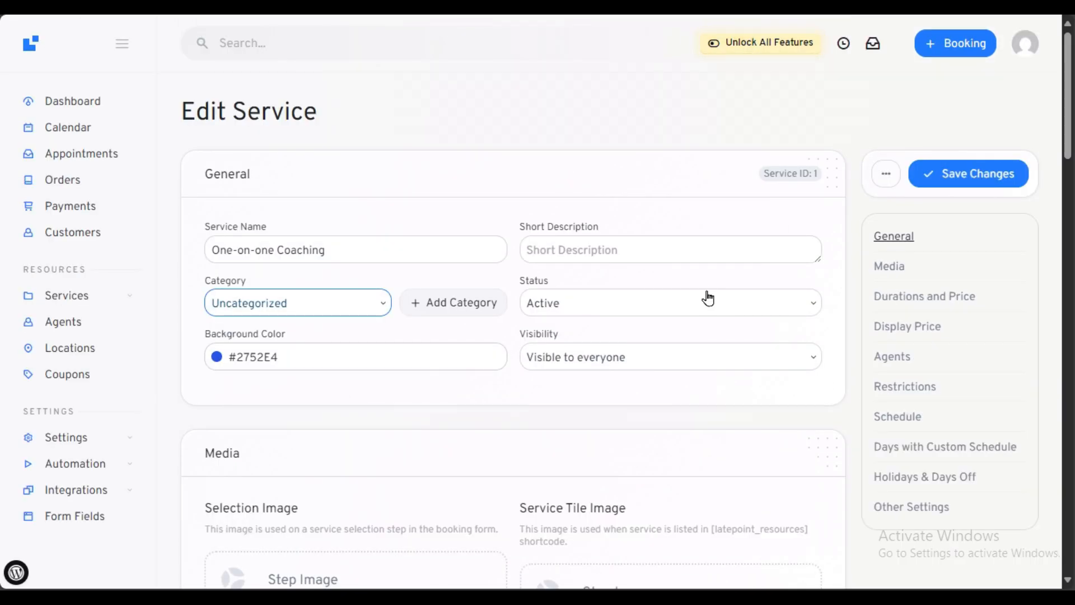
Step: Save the service changes and return to the LatePoint Services list
click(946, 174)
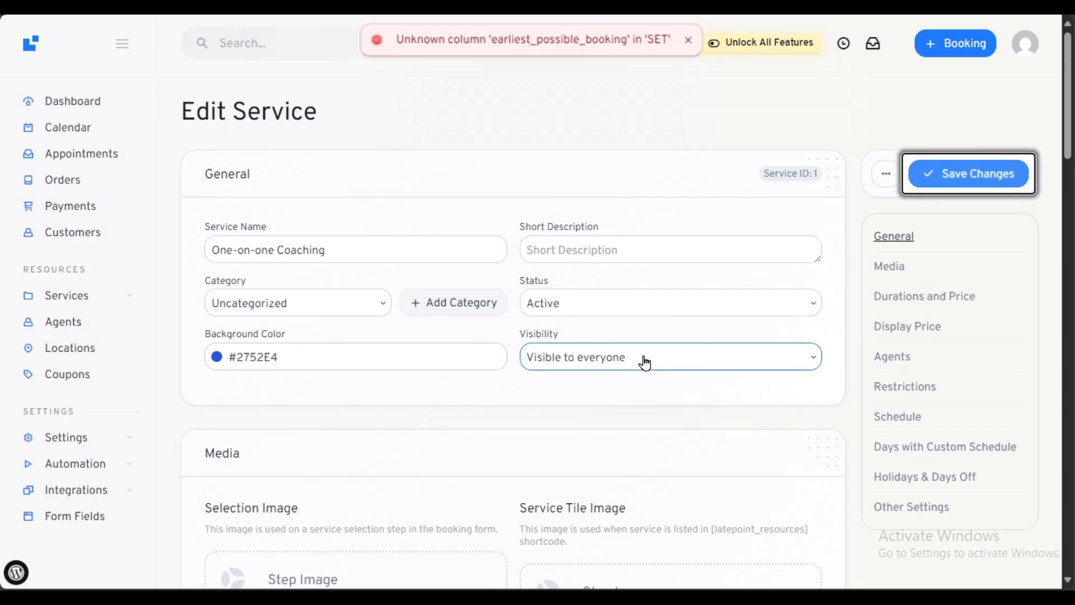
click(886, 175)
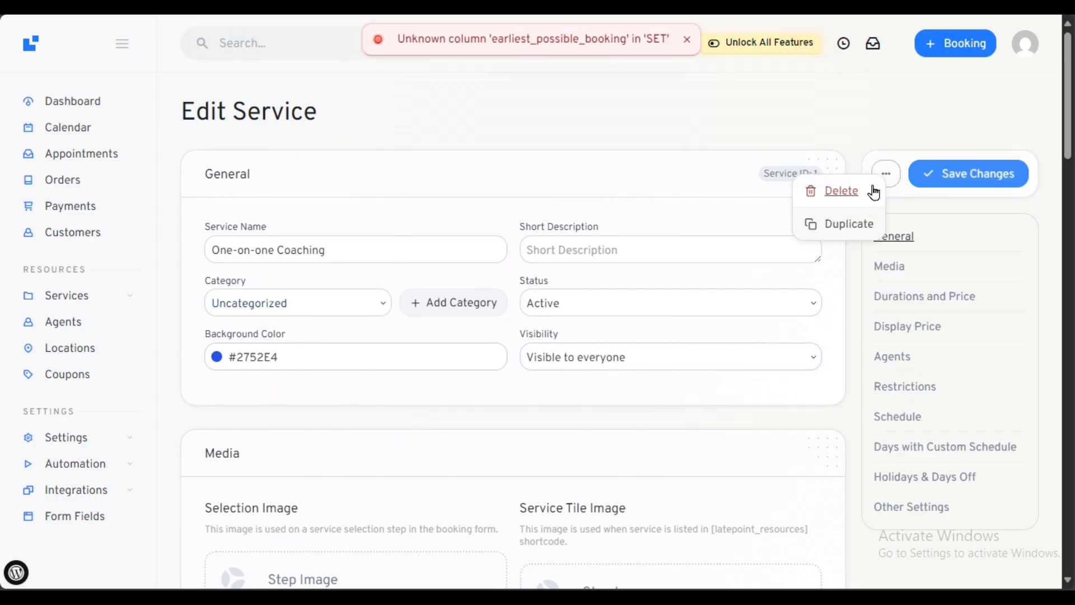
click(65, 297)
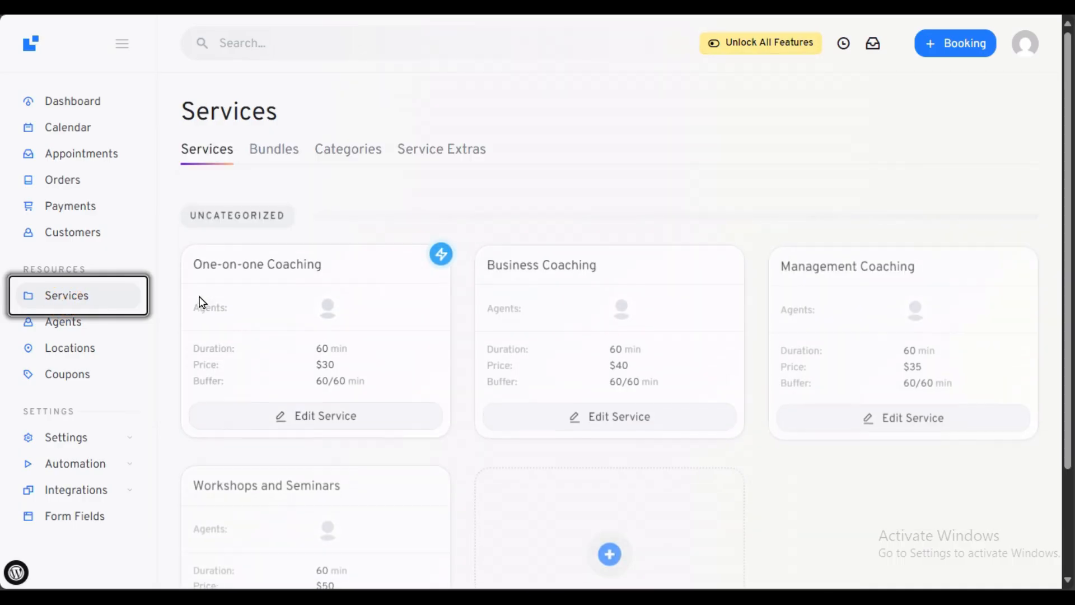
click(271, 149)
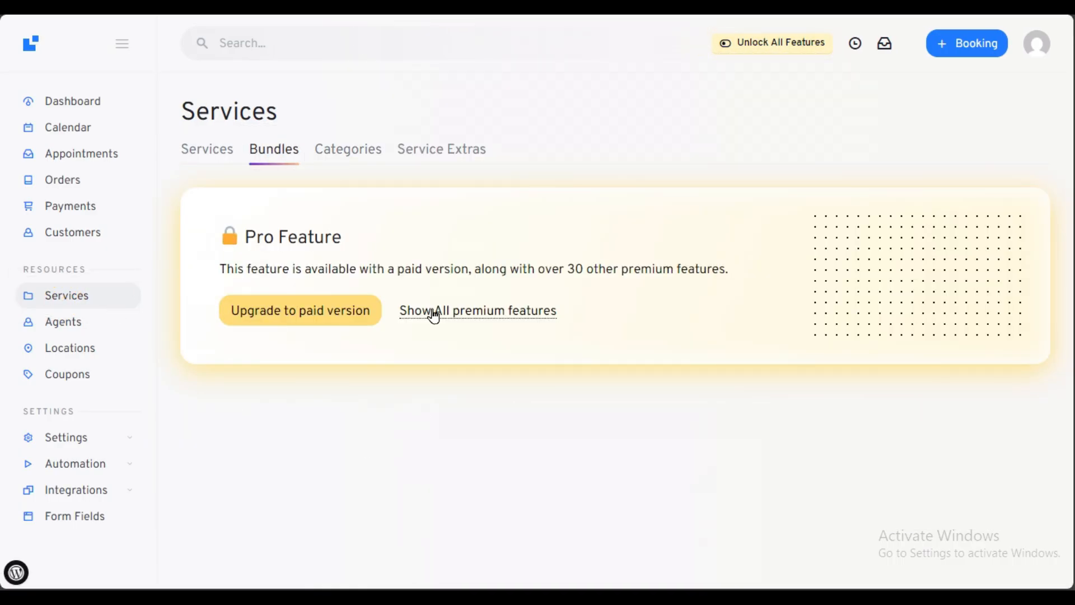
click(359, 150)
click(455, 149)
click(193, 148)
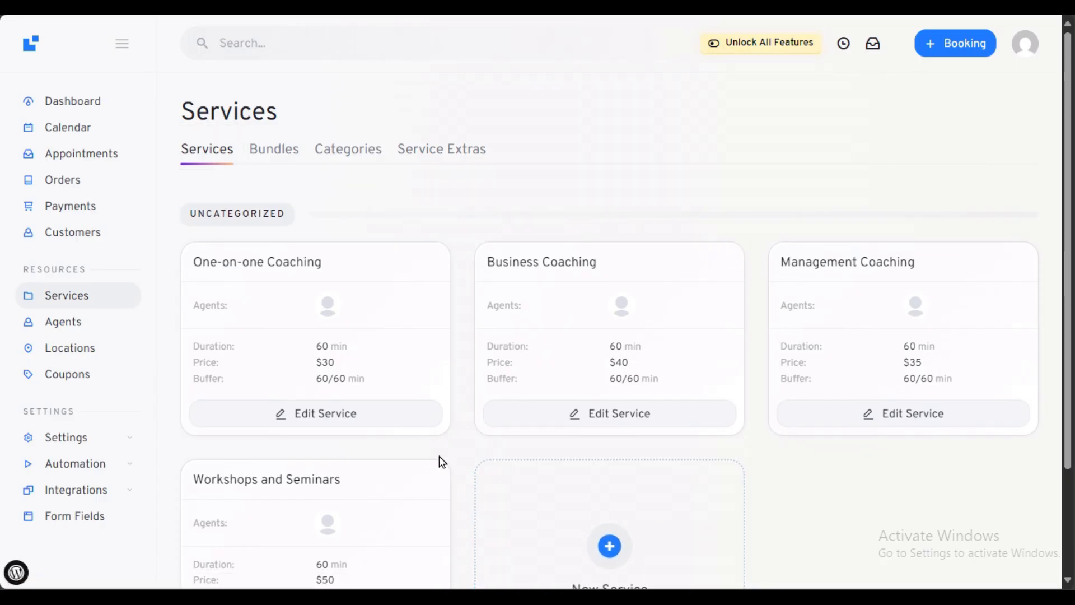
scroll(439, 456, down, 2)
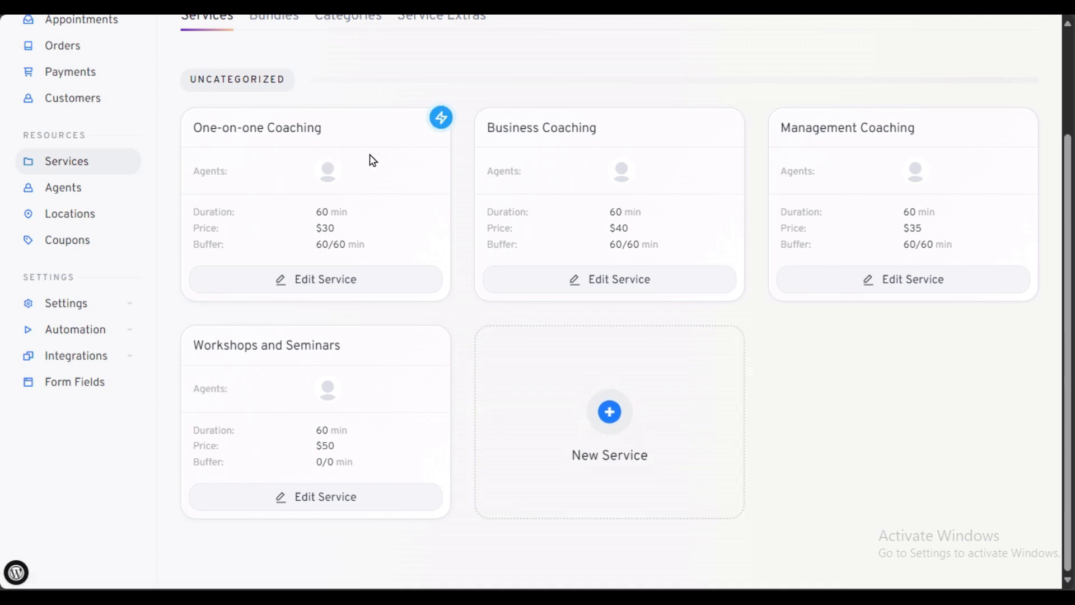
click(441, 123)
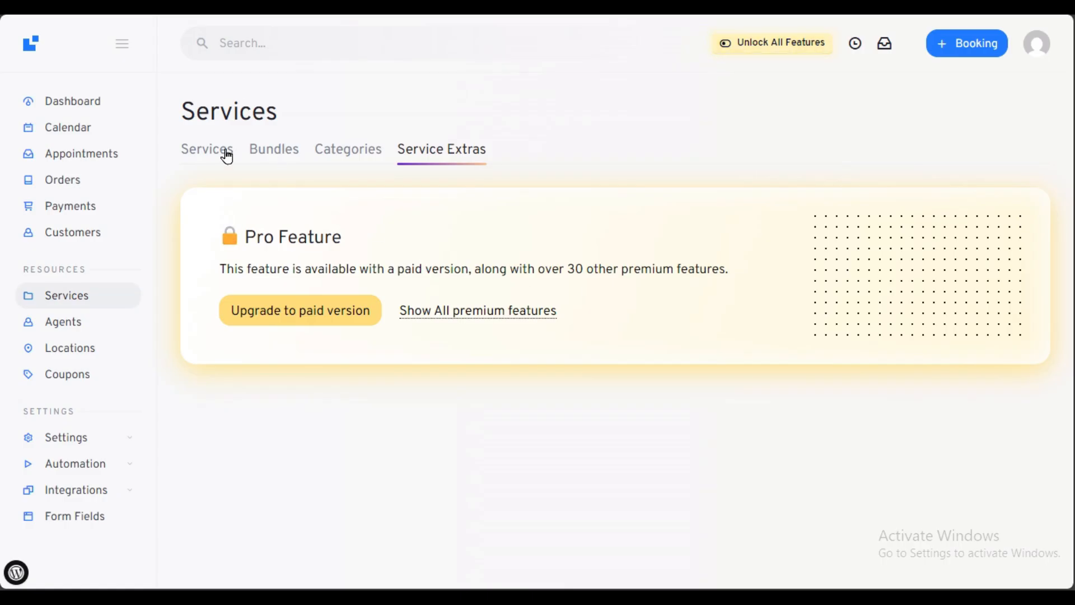
click(226, 157)
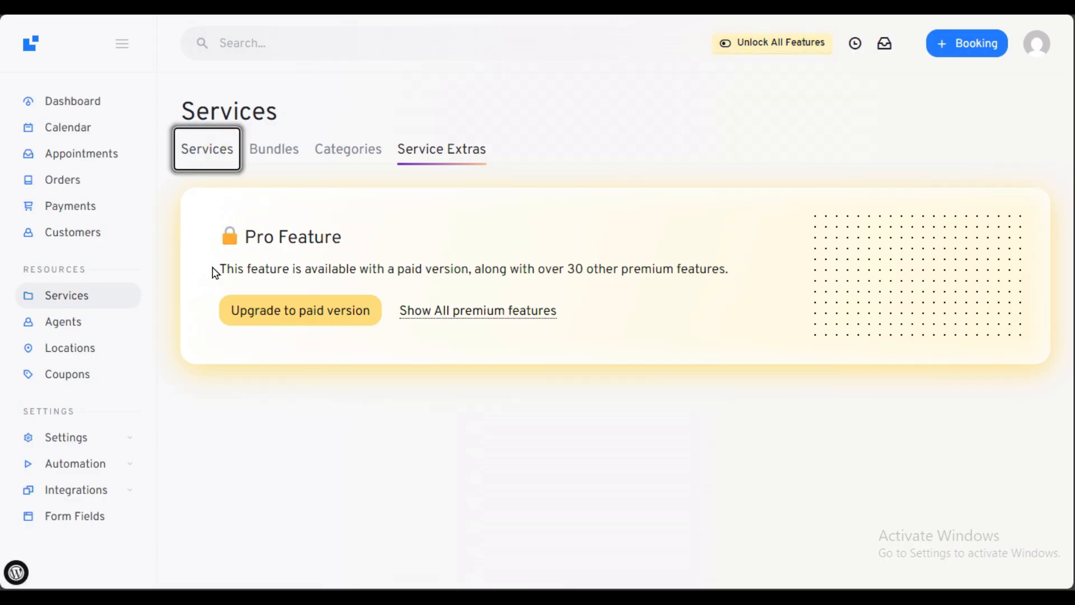
scroll(212, 277, down, 2)
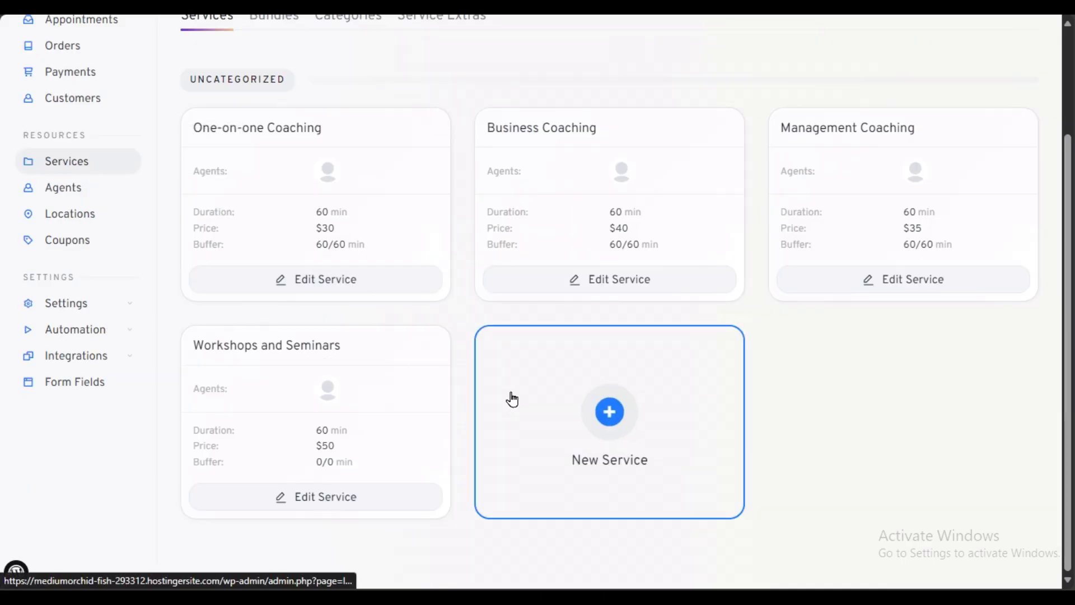
click(608, 411)
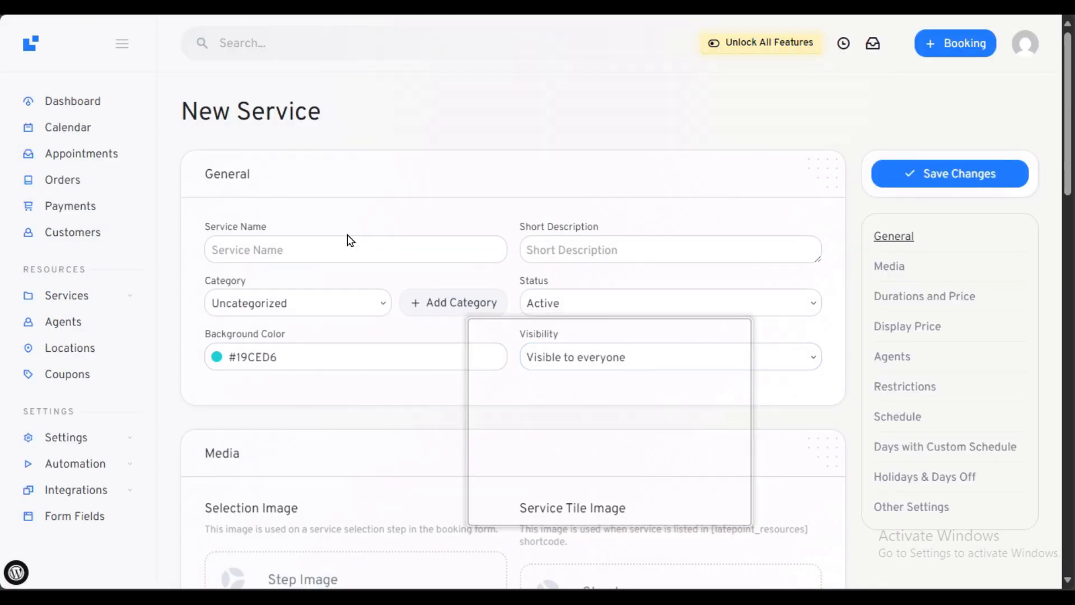
click(333, 250)
click(404, 222)
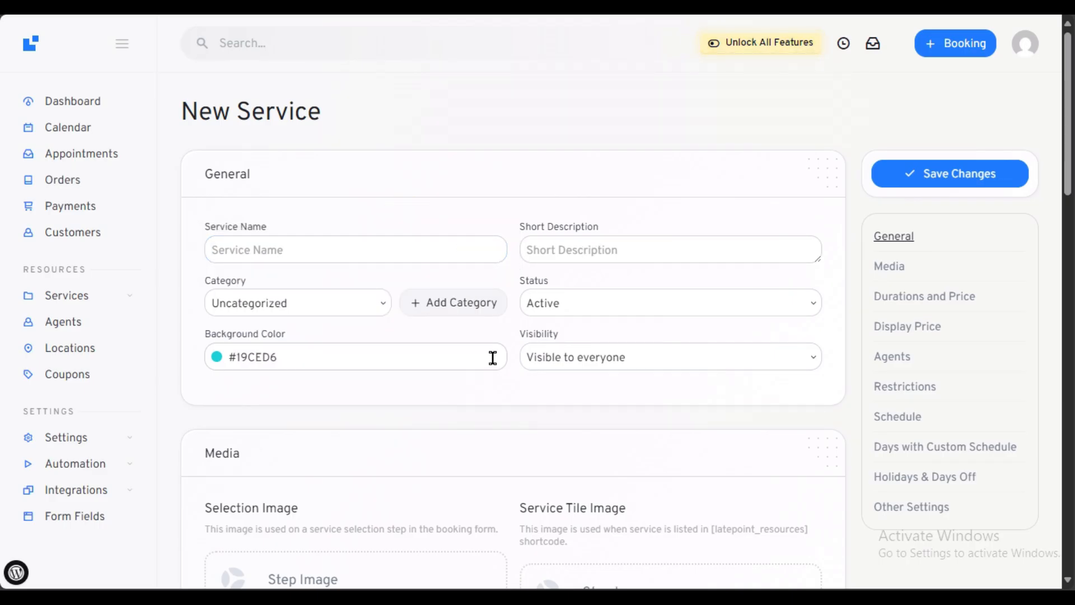
scroll(493, 357, down, 5)
scroll(498, 486, up, 5)
key(alt+Left)
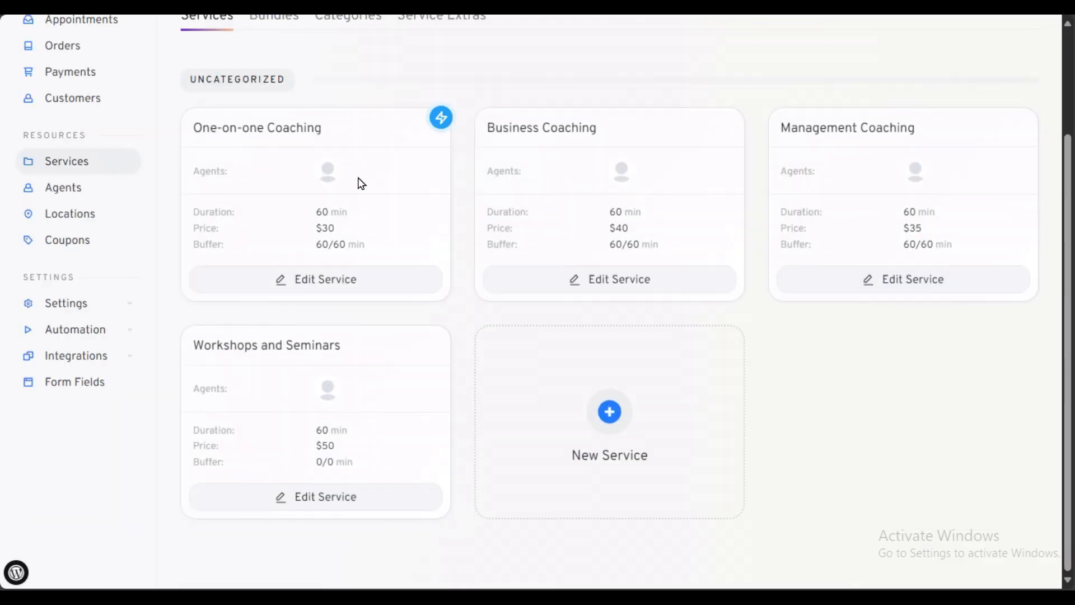
Step: Set the One-on-one Coaching preview: gradient background, one agent, Customer has to pick location
click(439, 118)
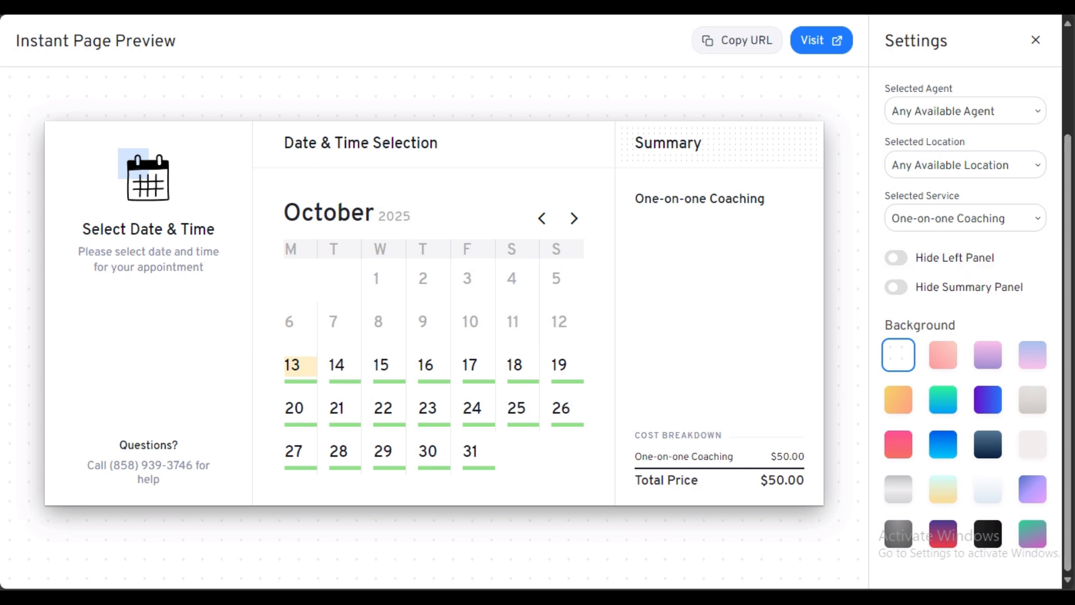
click(996, 402)
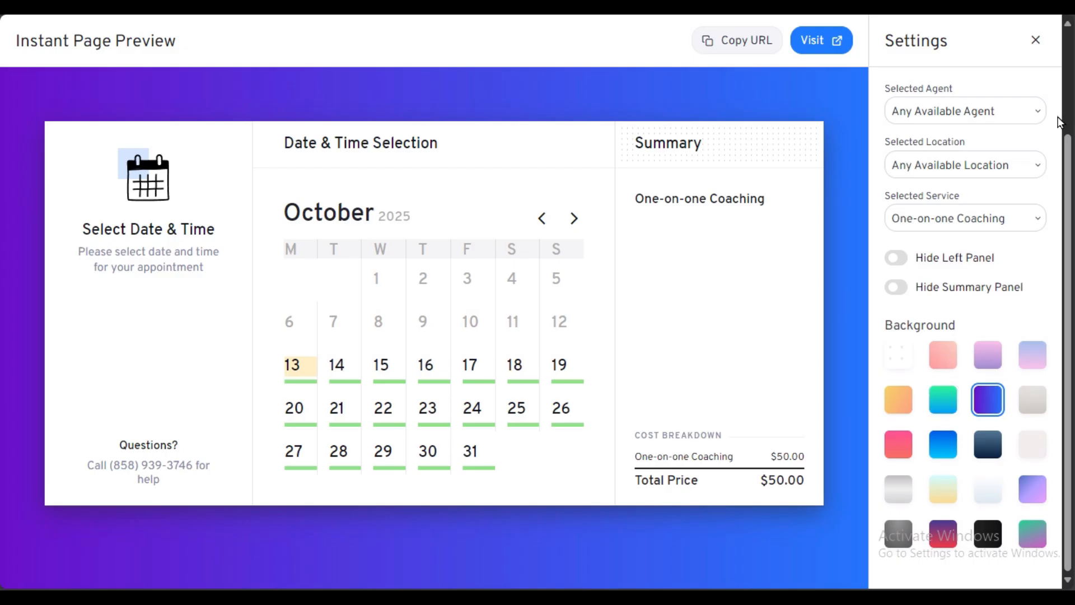
click(947, 111)
click(941, 161)
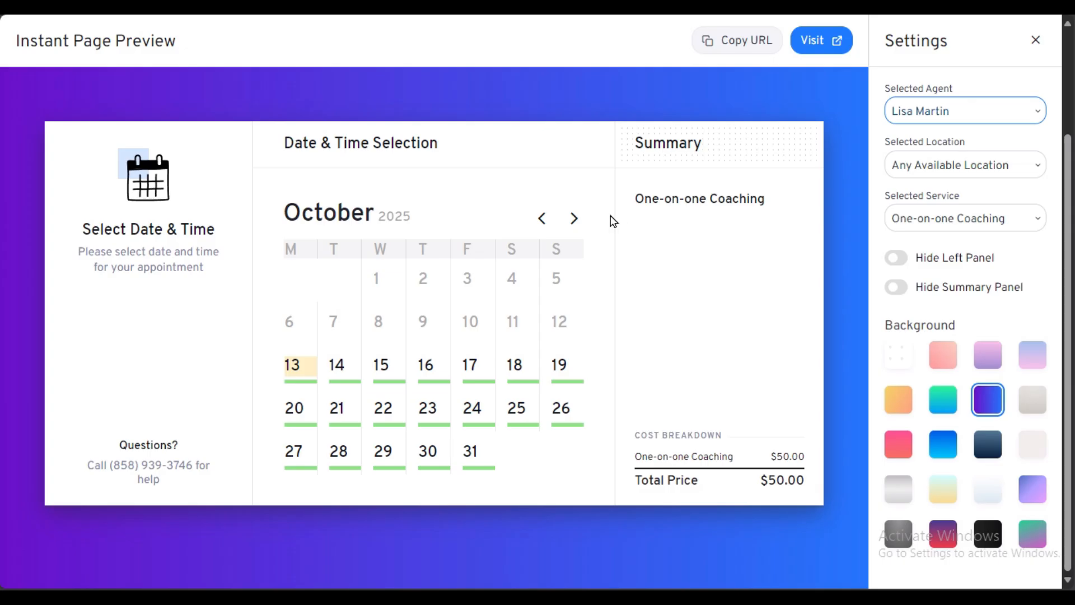
click(963, 167)
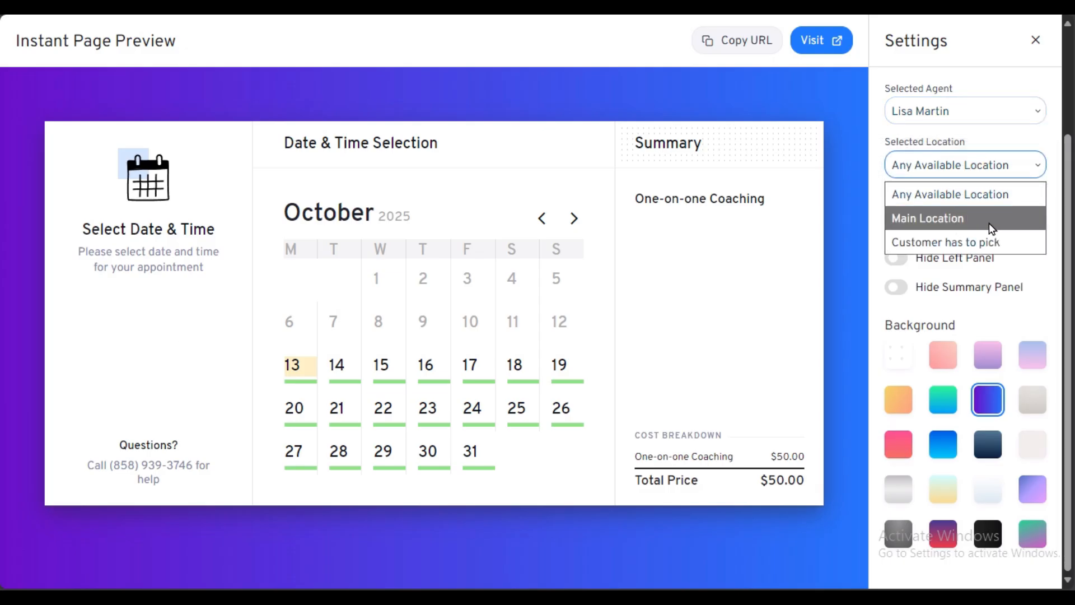
click(972, 243)
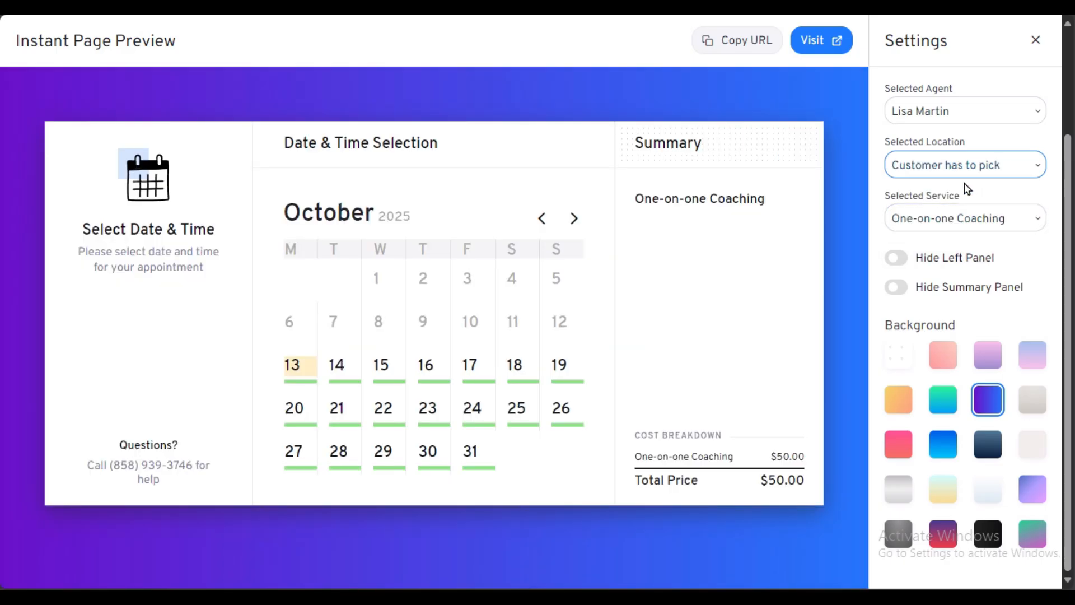
click(919, 219)
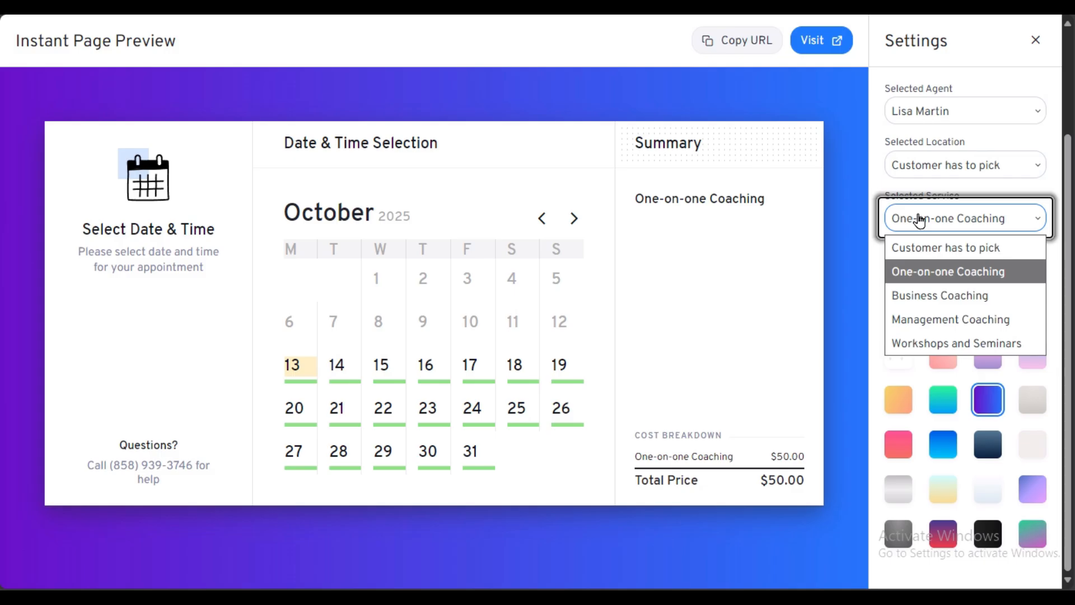
click(919, 219)
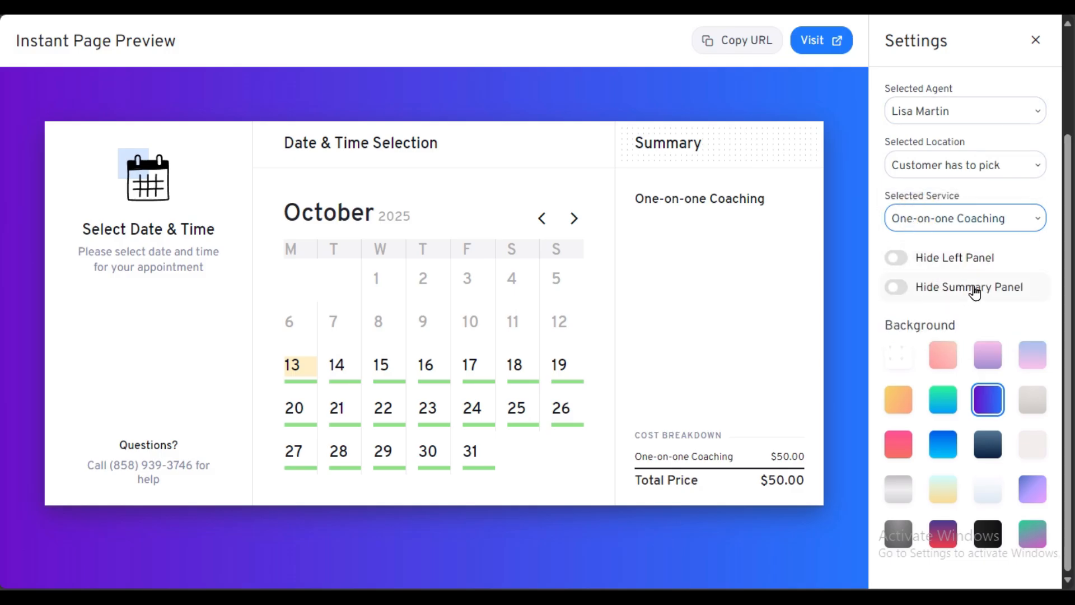
Step: Copy the Instant Page Preview's URL
scroll(889, 186, up, 3)
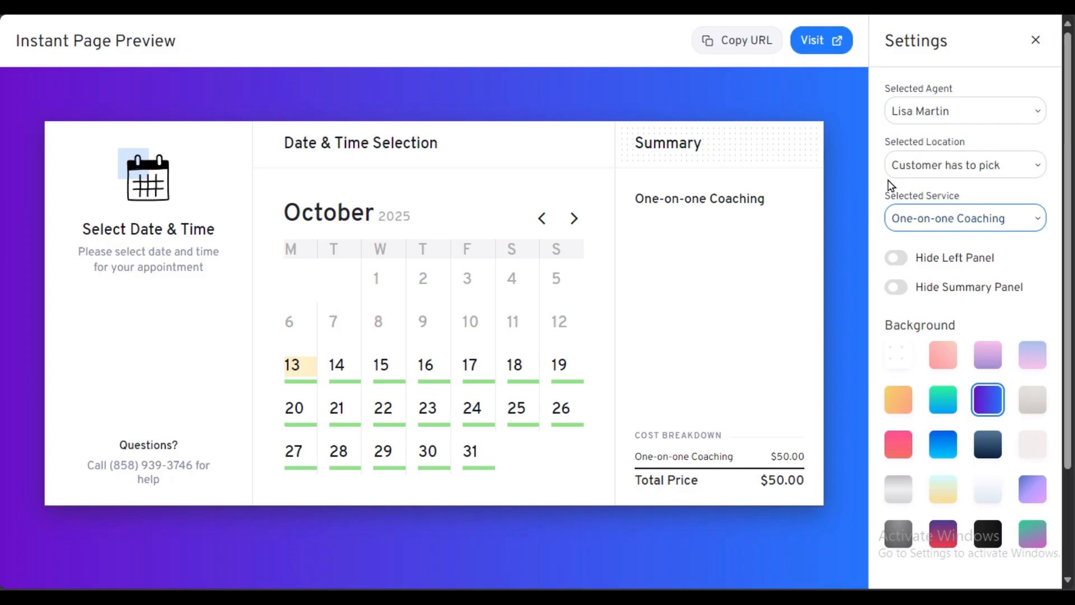
click(742, 45)
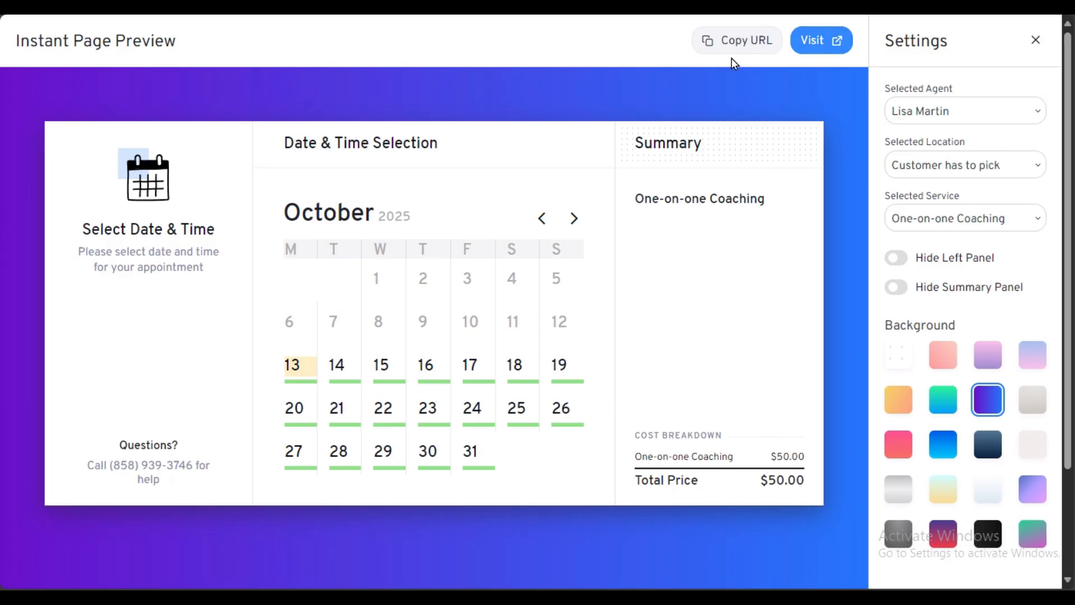
click(728, 44)
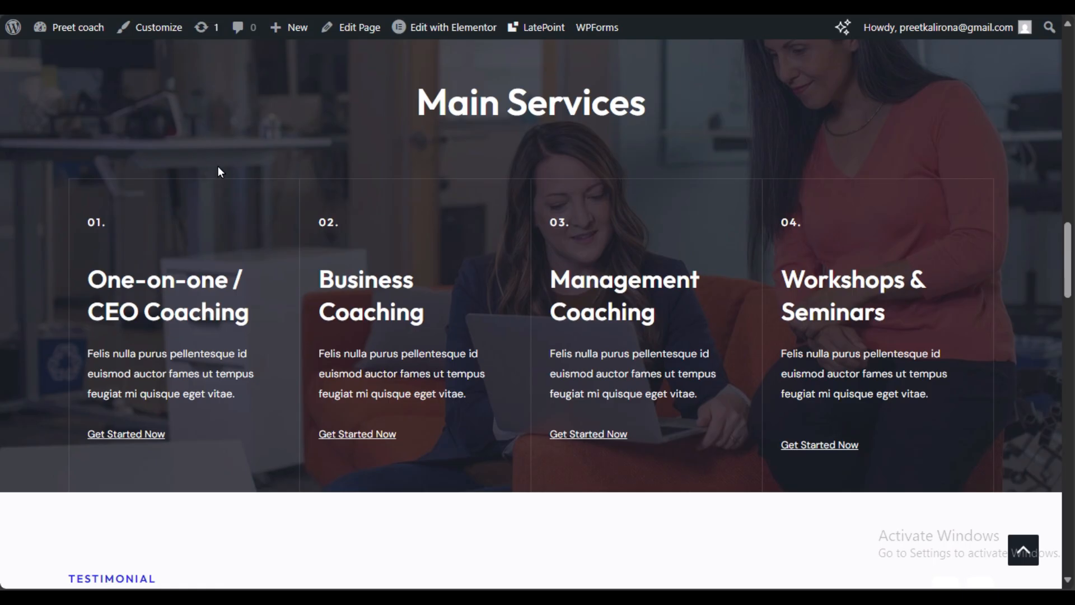
Step: Close the Structure panel in the Elementor editor for the Services page
scroll(218, 168, up, 15)
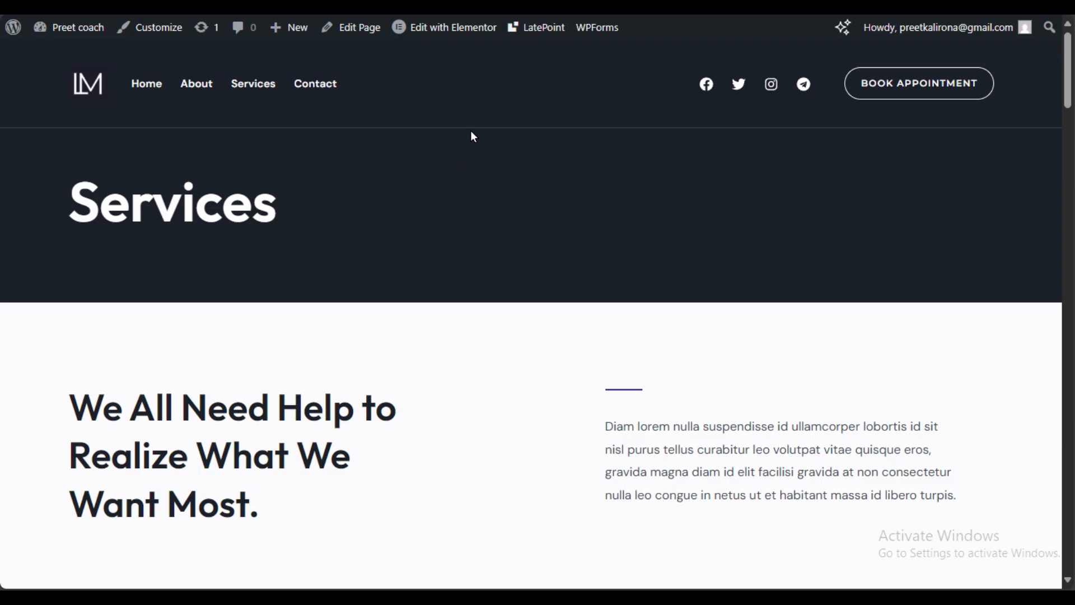
mouse_move(459, 34)
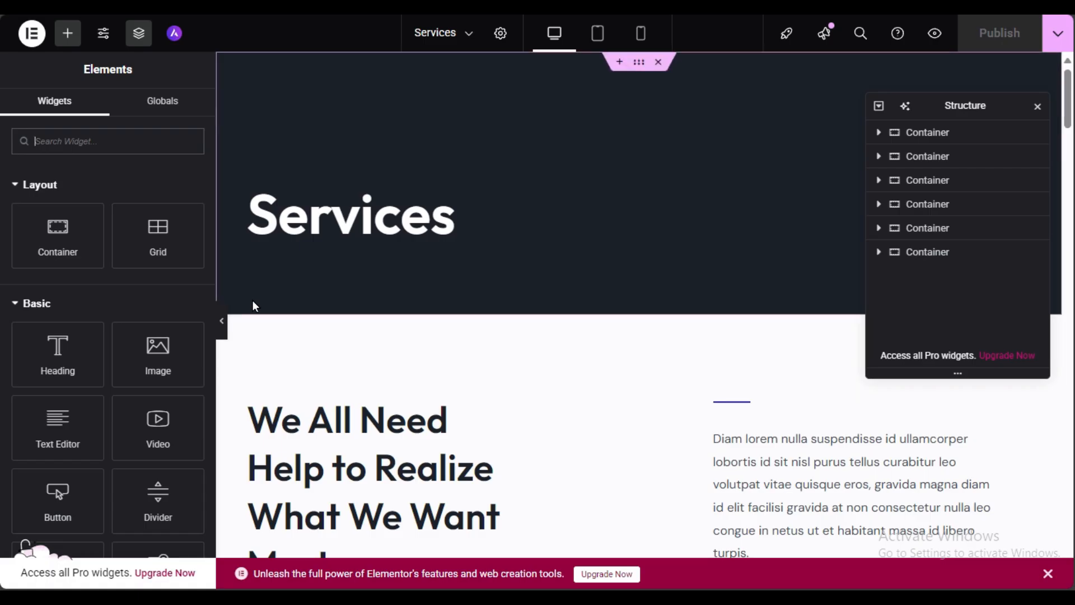
scroll(368, 319, down, 8)
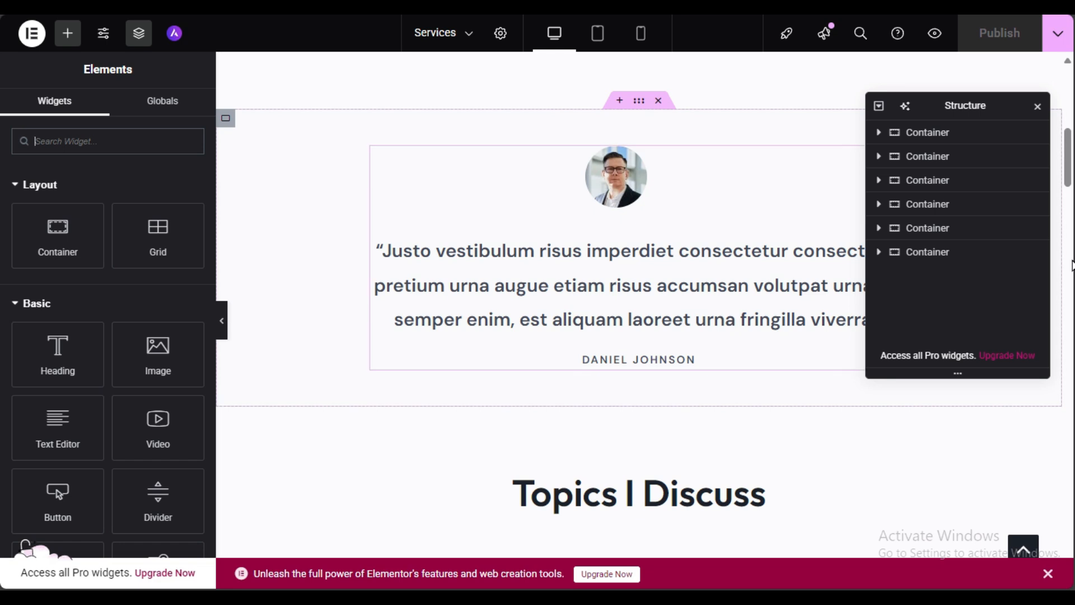
click(1037, 108)
scroll(857, 228, down, 3)
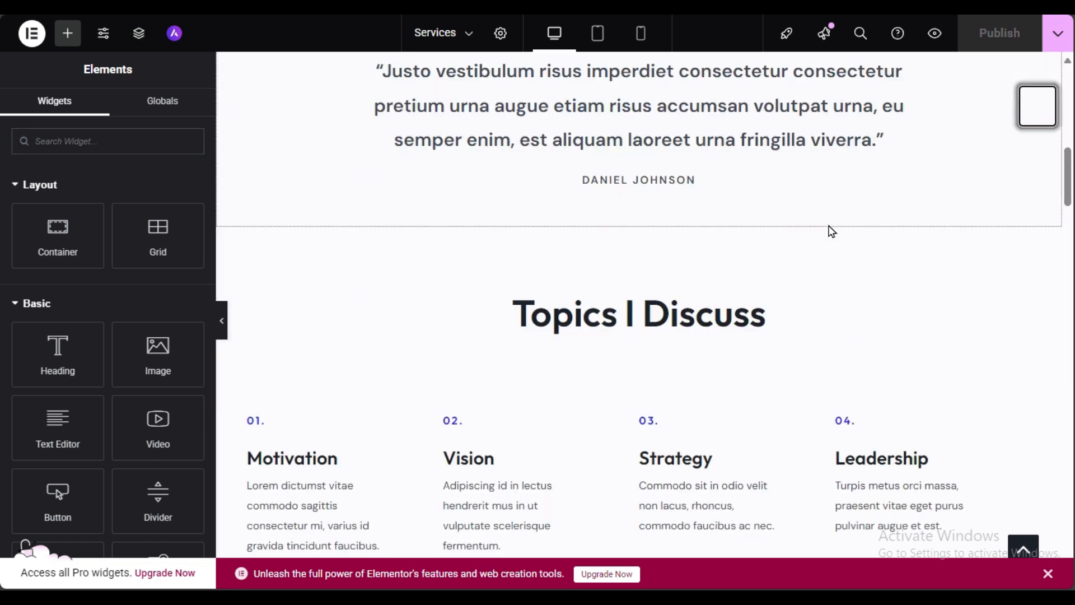
scroll(827, 230, up, 9)
scroll(458, 192, up, 3)
scroll(434, 201, down, 6)
scroll(564, 228, up, 3)
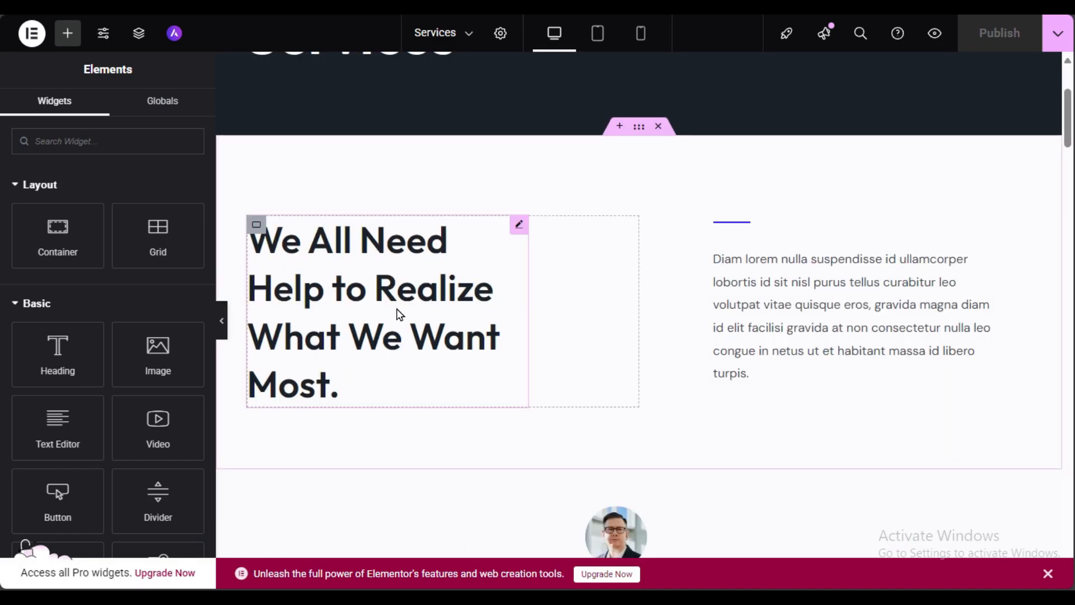
Step: Inspect the We All Need Help heading and its paragraph text
click(401, 344)
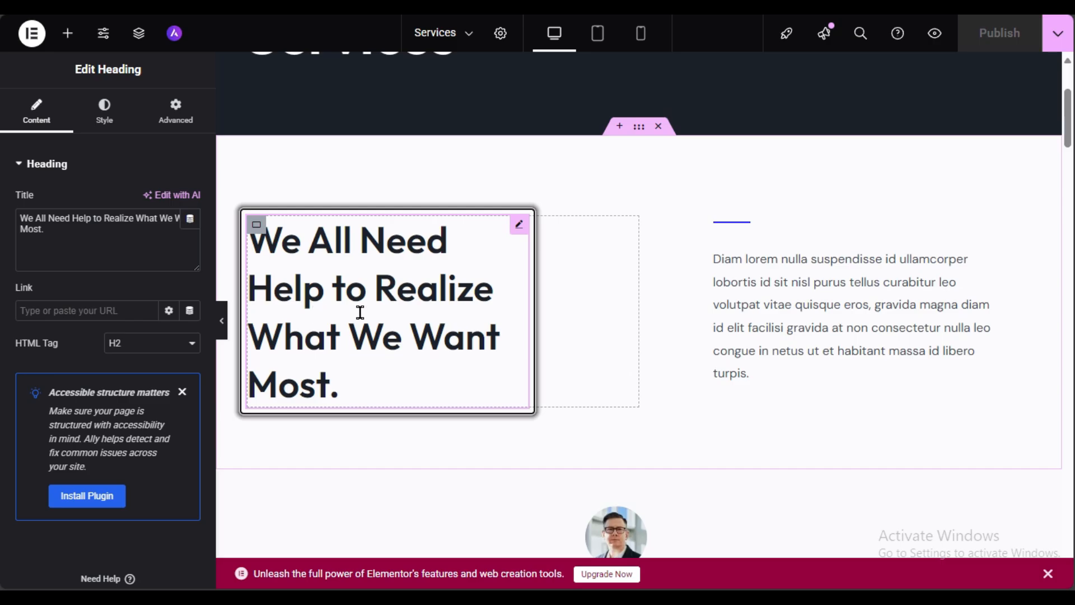
triple_click(48, 231)
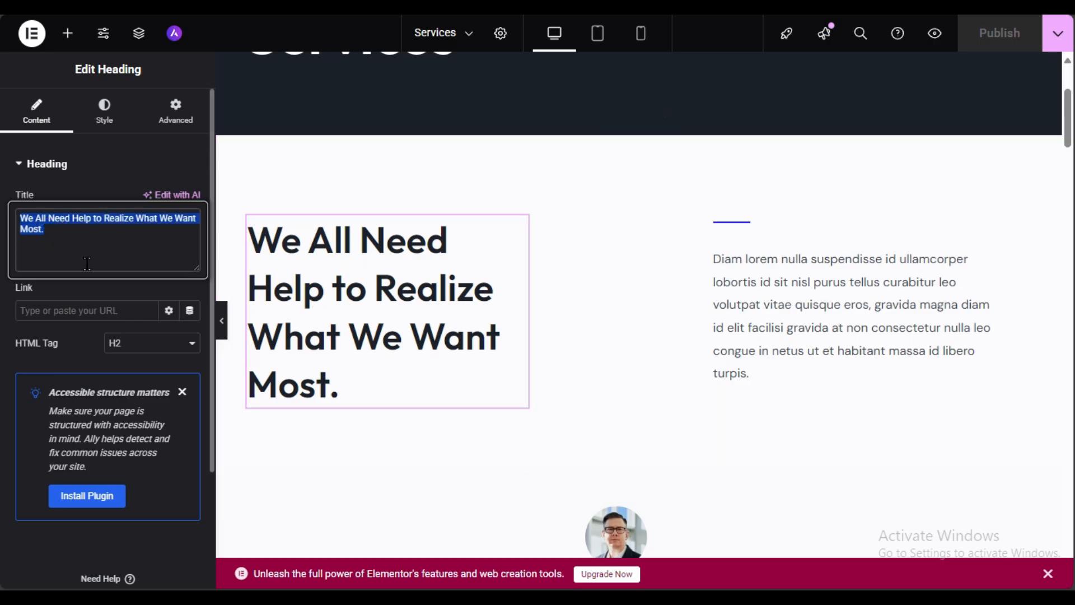
click(800, 289)
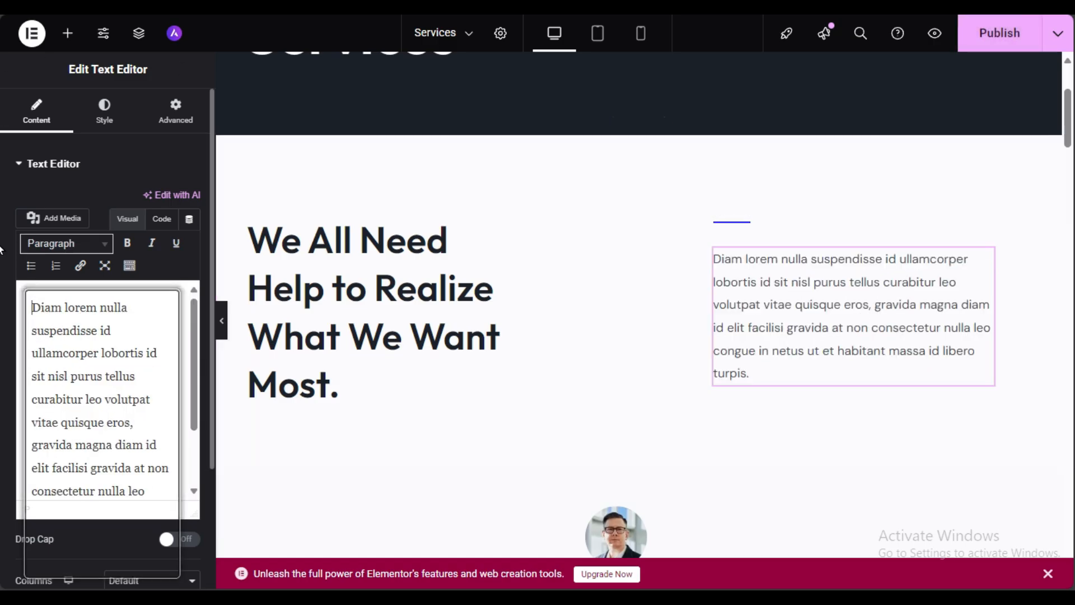
triple_click(88, 401)
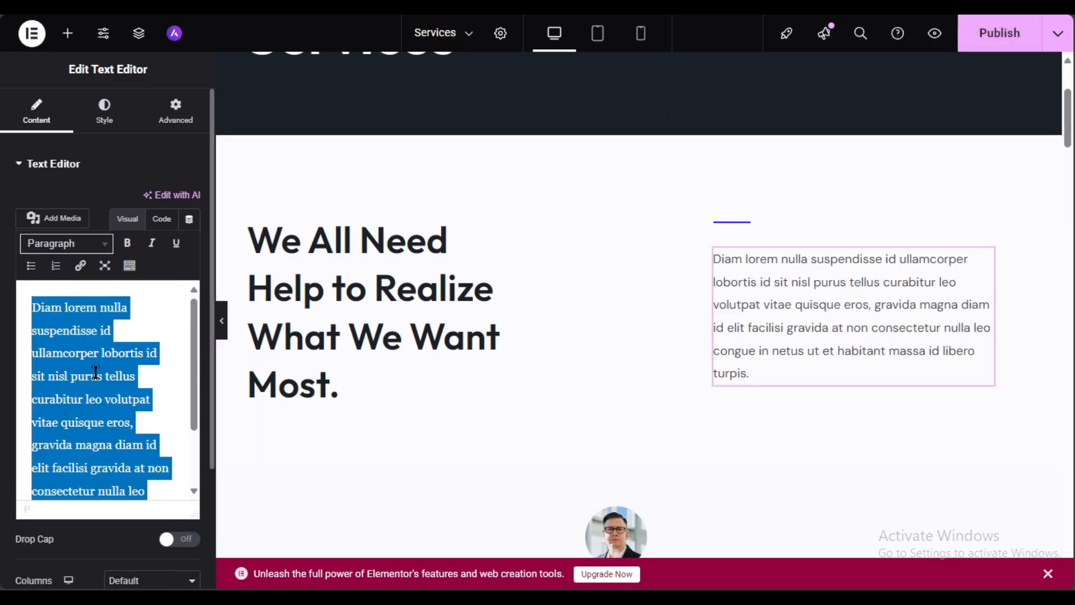
Step: Inspect the Motivation topic's description and heading title
scroll(554, 281, down, 3)
scroll(586, 367, down, 3)
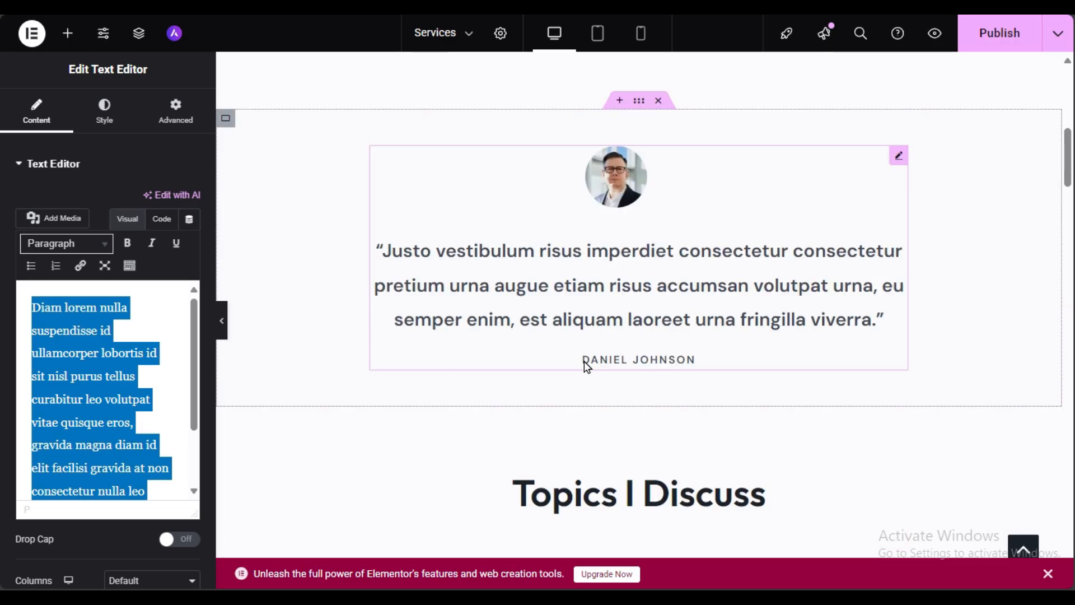
scroll(586, 367, down, 3)
scroll(583, 367, down, 3)
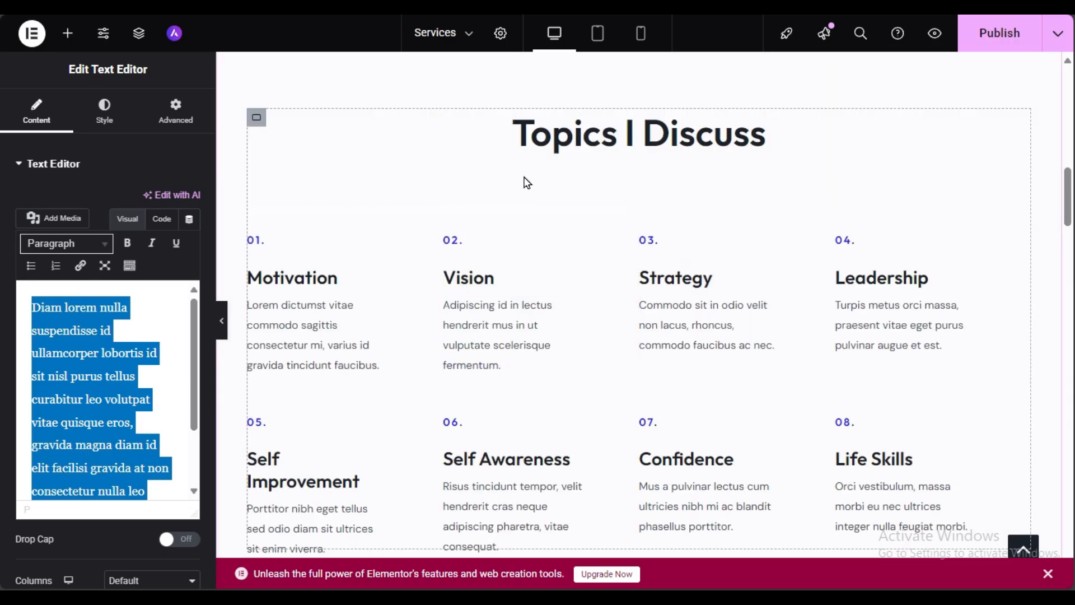
click(329, 335)
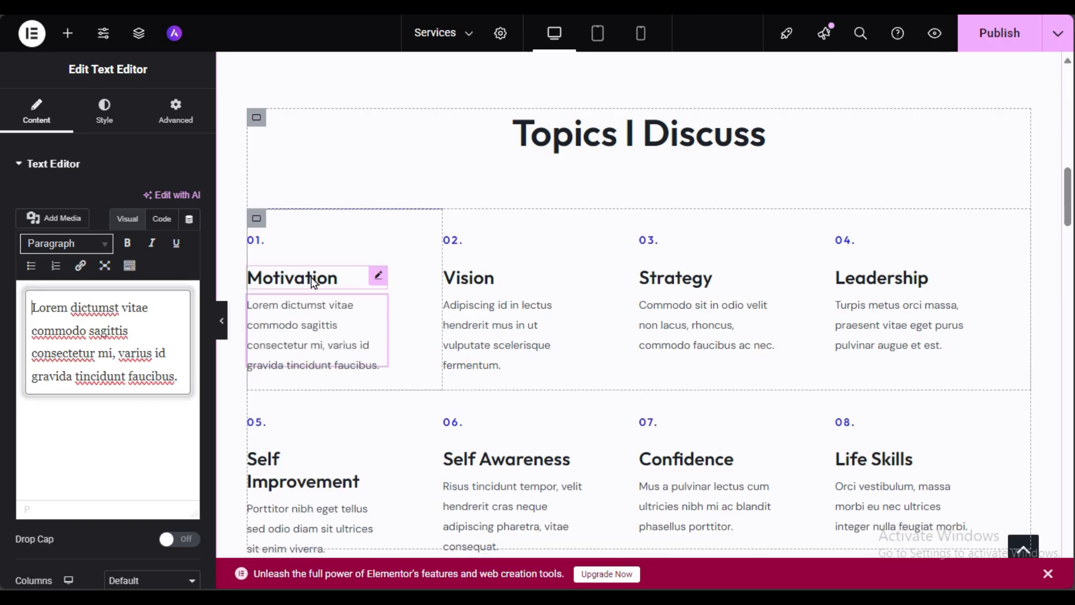
click(340, 284)
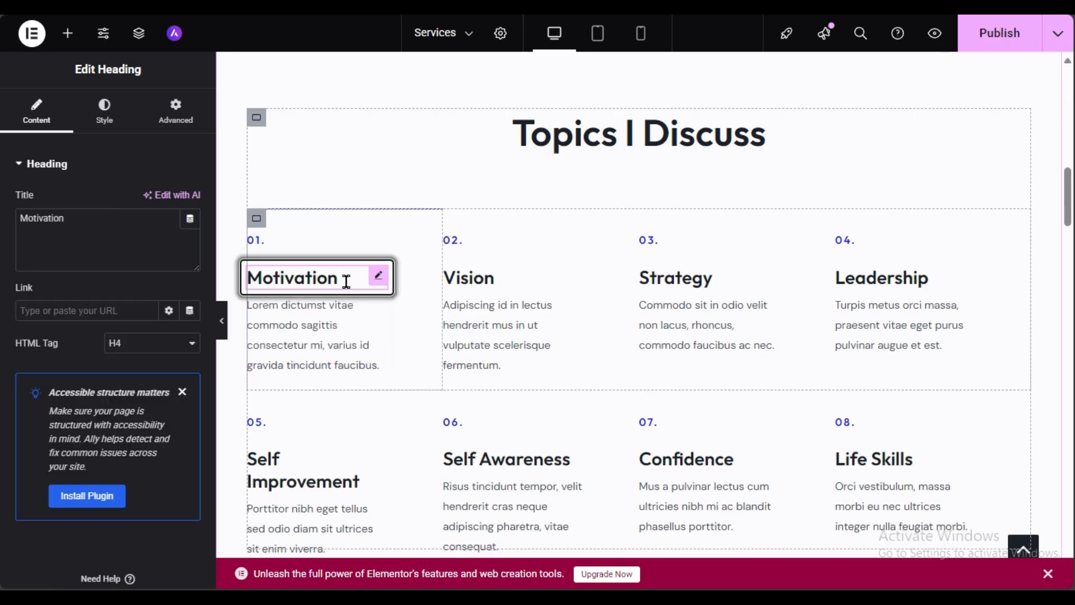
drag(76, 227, 4, 232)
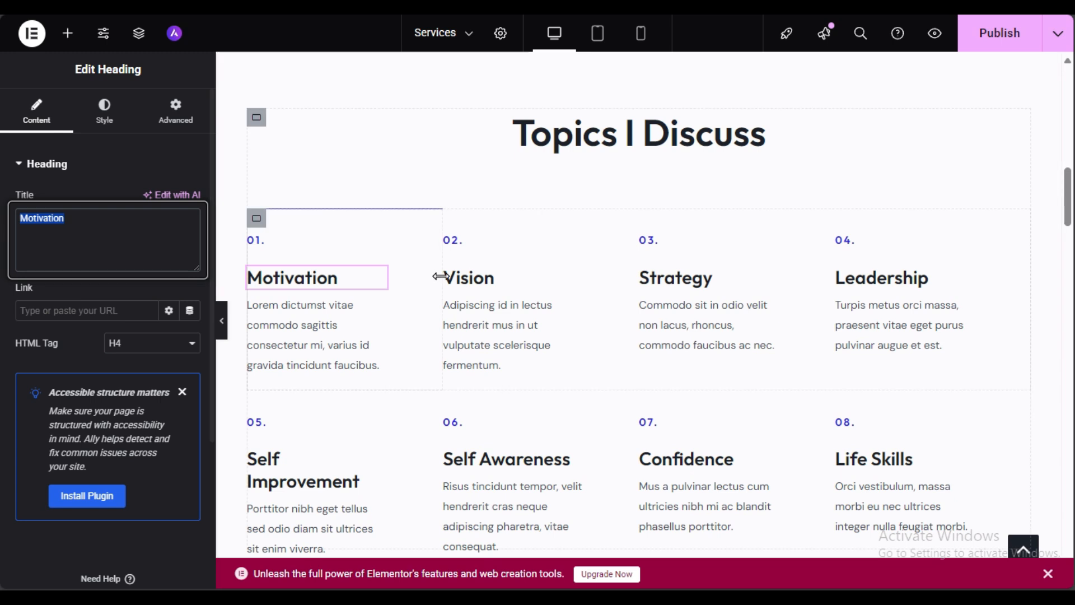
Step: Inspect the One-on-one / CEO Coaching heading, description and Get Started Now button
scroll(445, 280, down, 8)
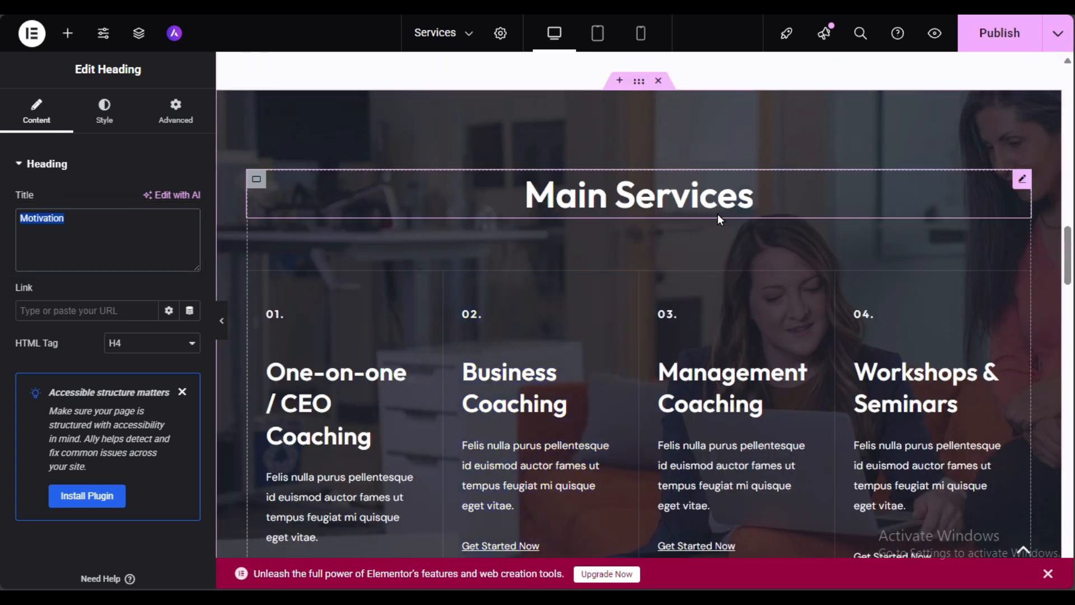
scroll(718, 215, down, 3)
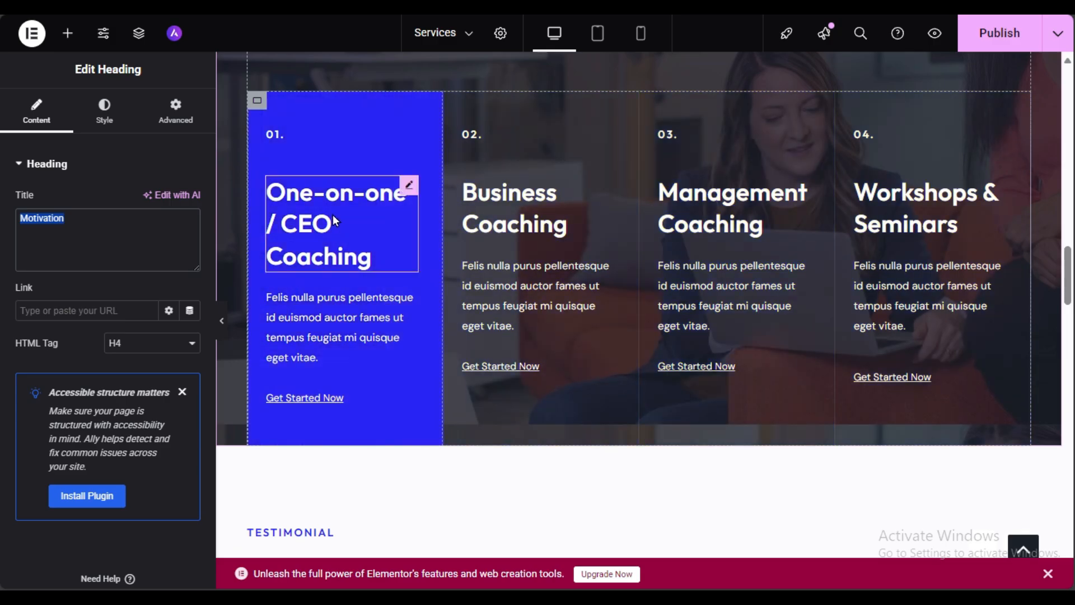
click(407, 185)
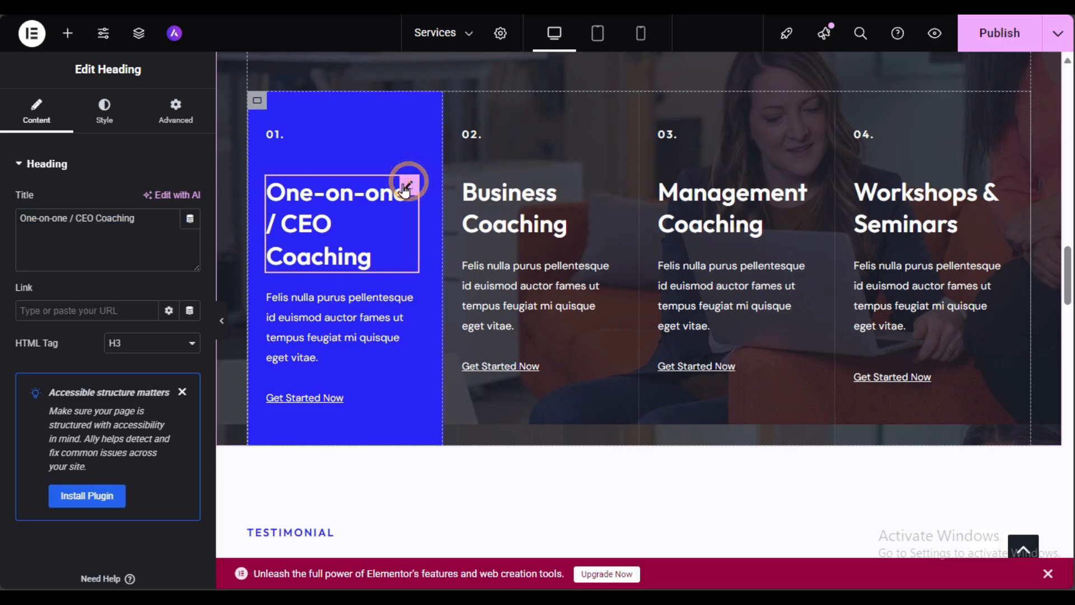
drag(19, 218, 138, 208)
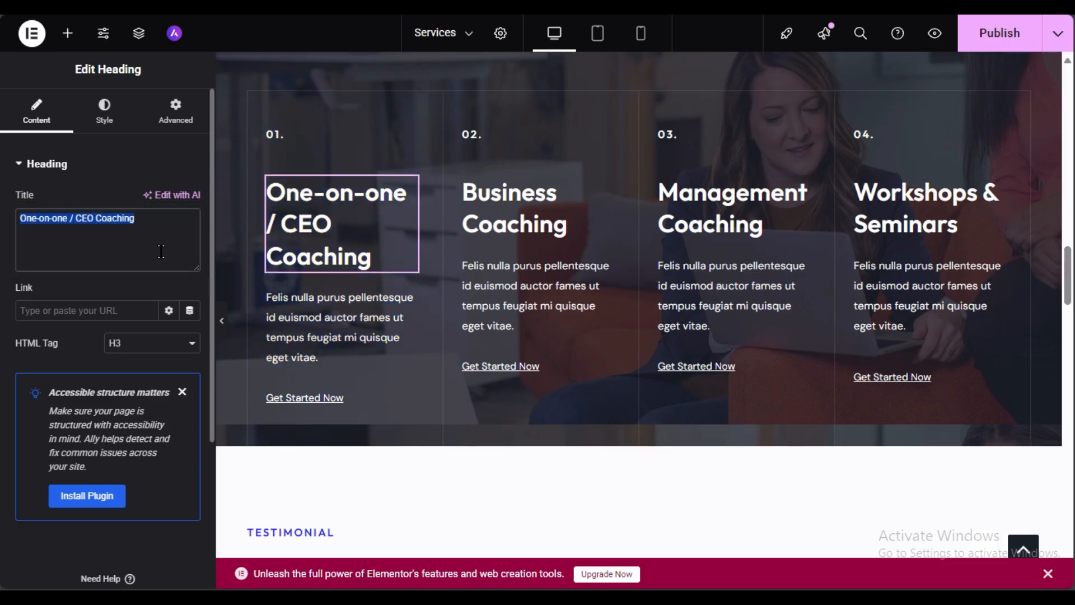
click(324, 311)
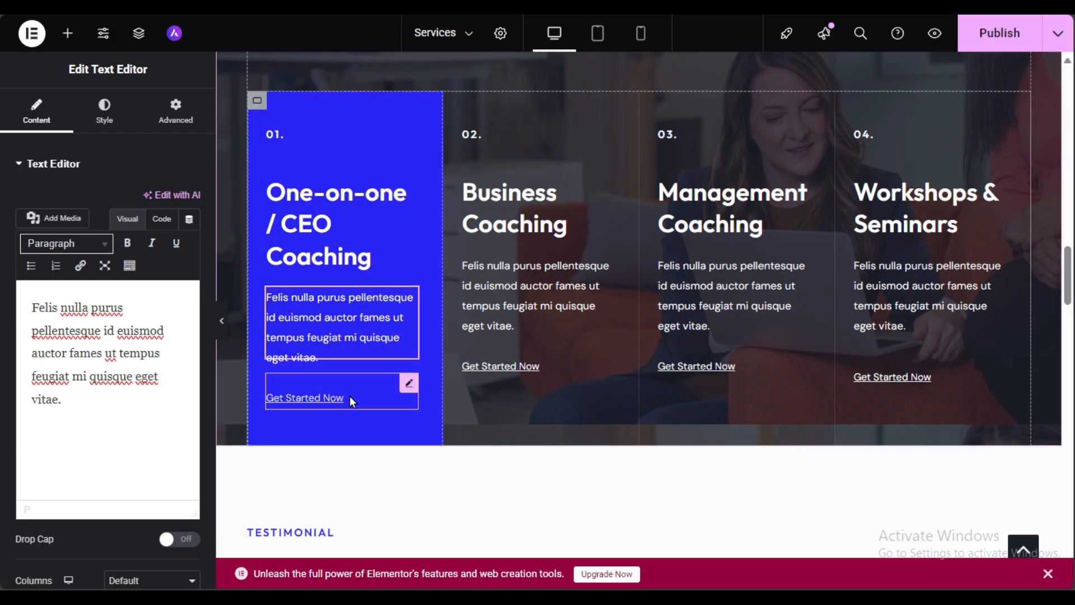
click(367, 387)
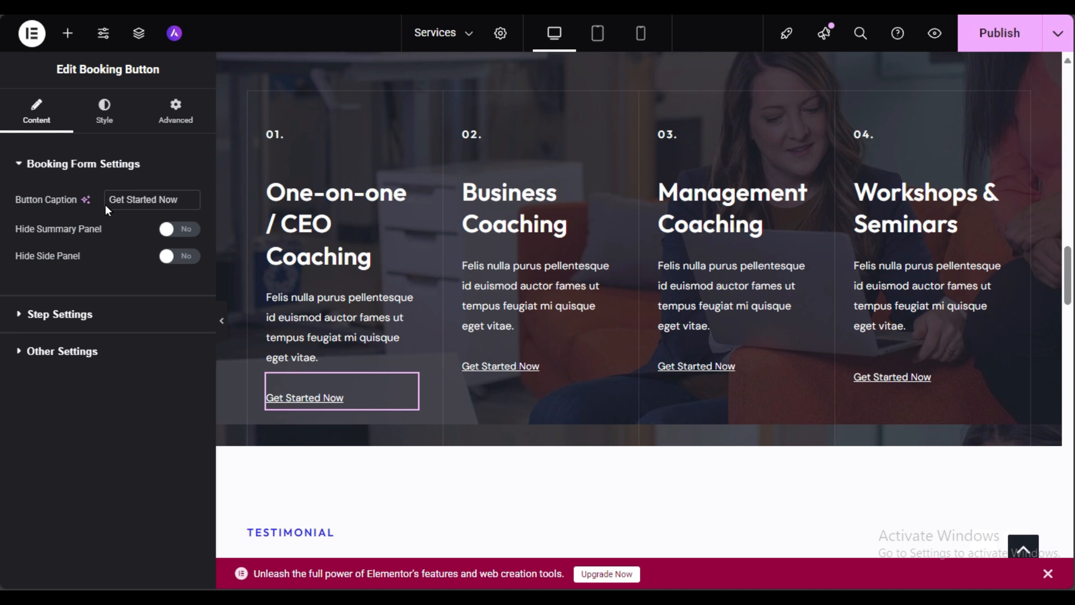
Step: Leave the booking button's preselected agent and service both on Customer will pick
click(32, 317)
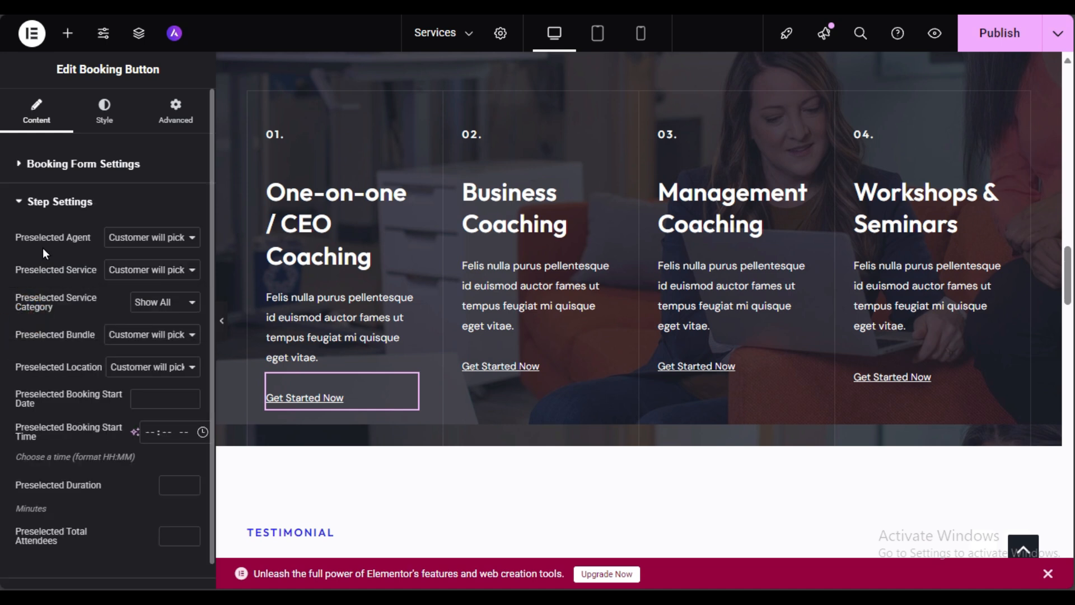
click(154, 241)
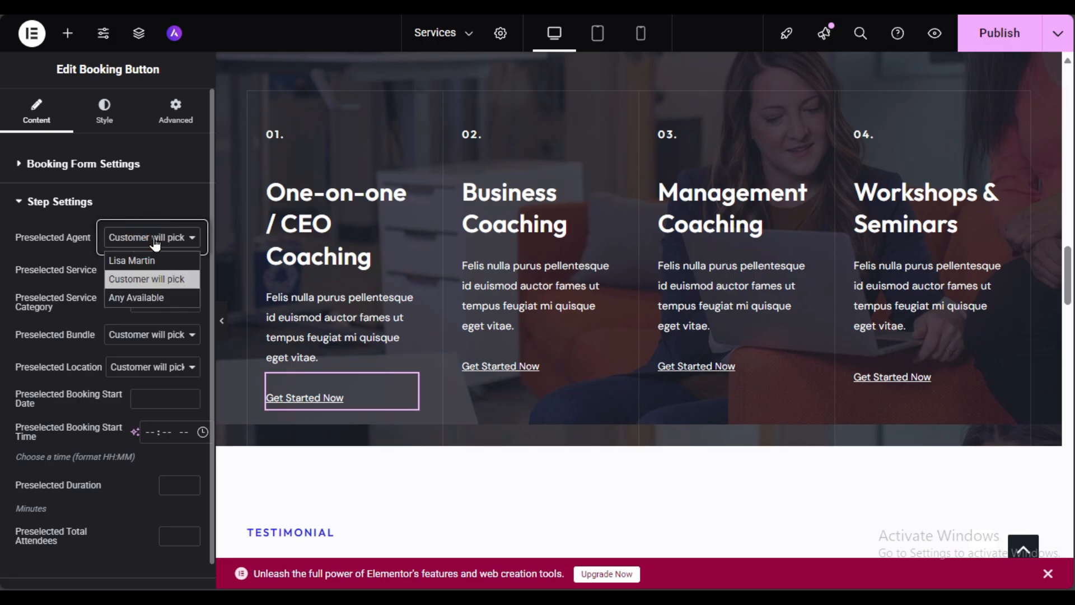
click(156, 242)
click(147, 275)
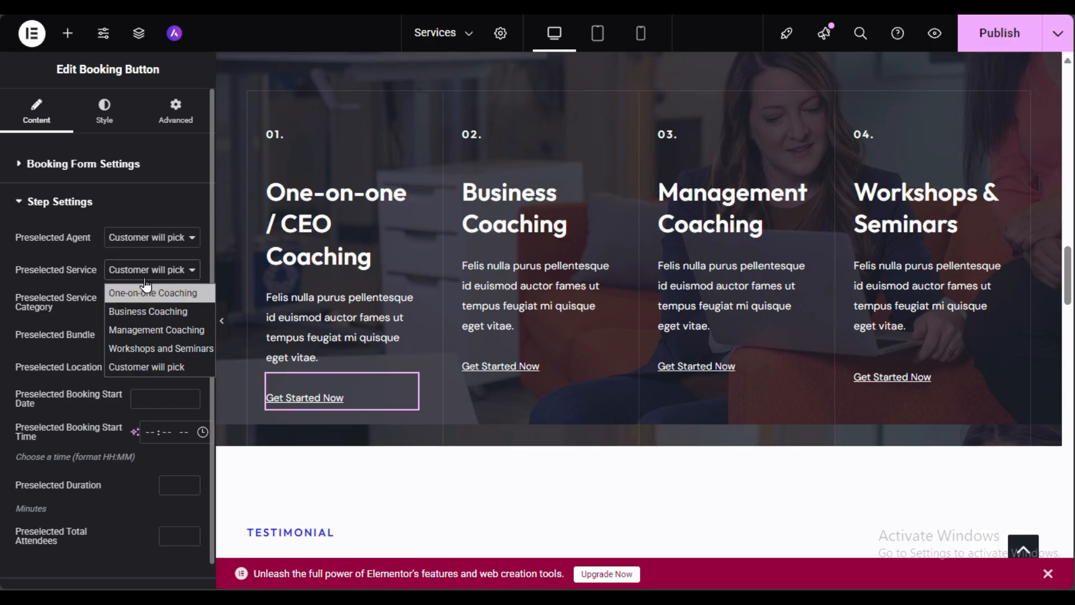
click(127, 364)
click(77, 336)
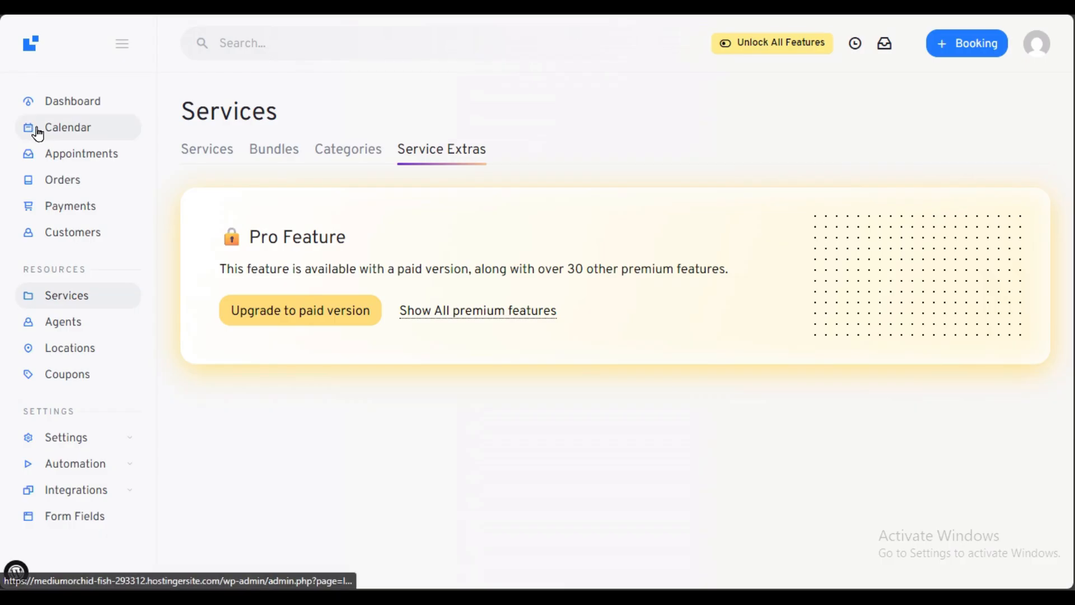
Step: Show the LatePoint Services tab and scroll through the four coaching services
click(208, 153)
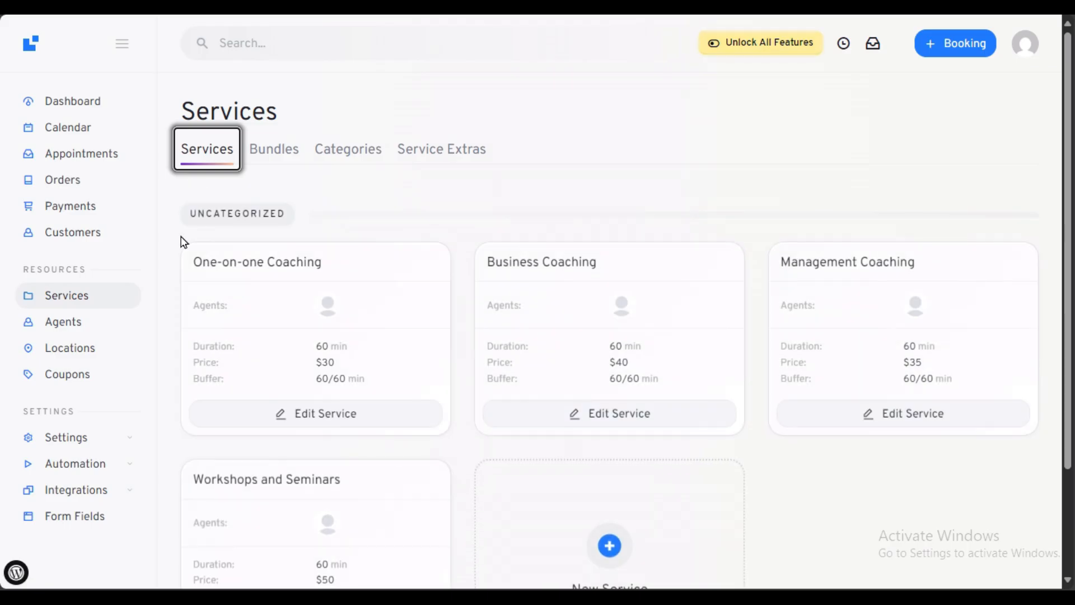
scroll(434, 427, down, 3)
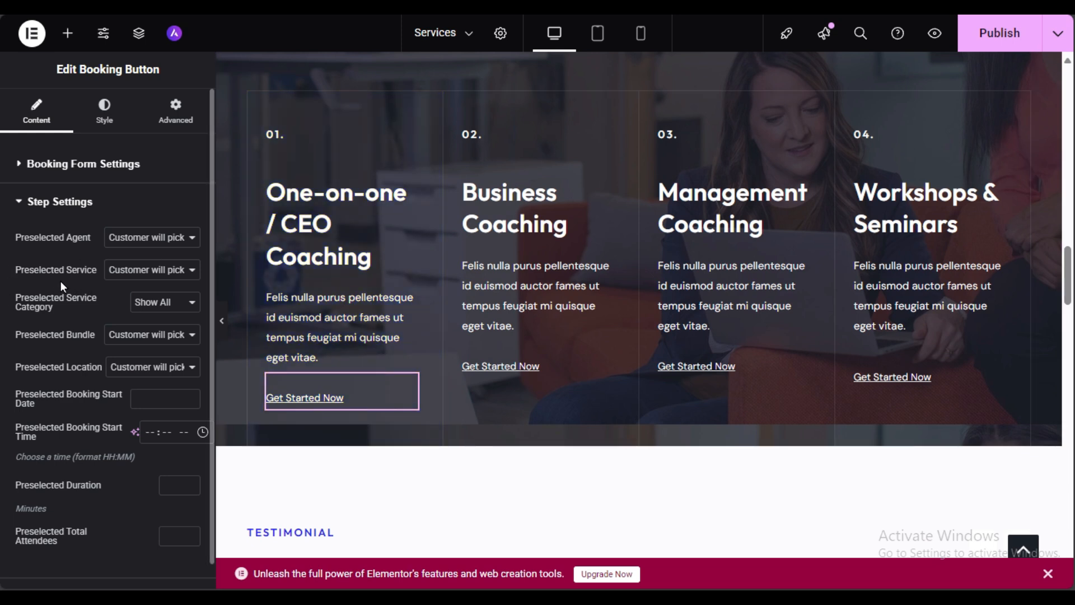
Step: Set the first card's booking button Preselected Service to One-on-one Coaching
click(162, 271)
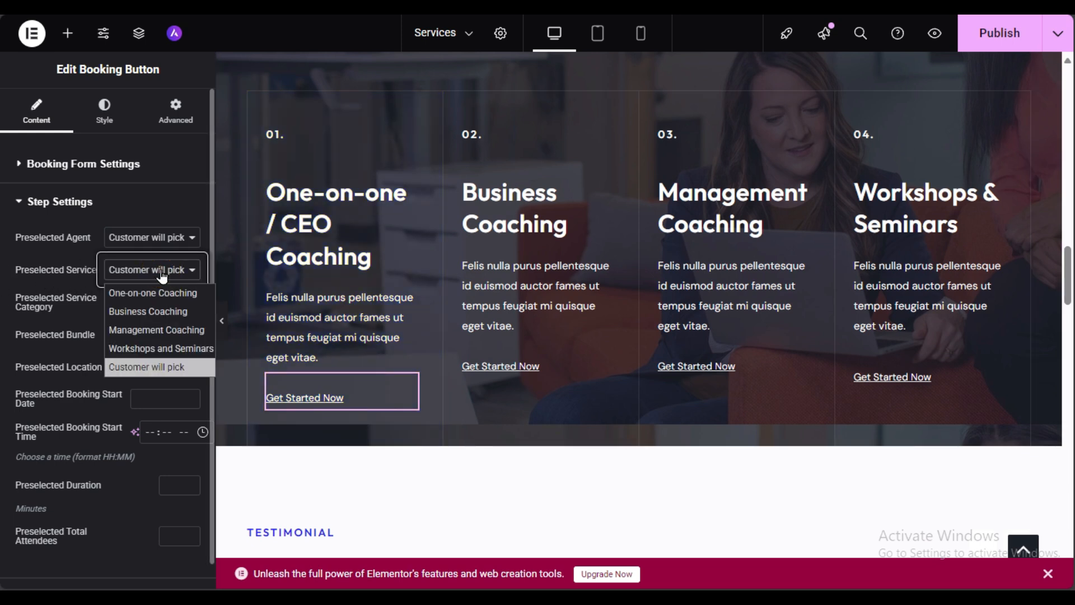
click(144, 293)
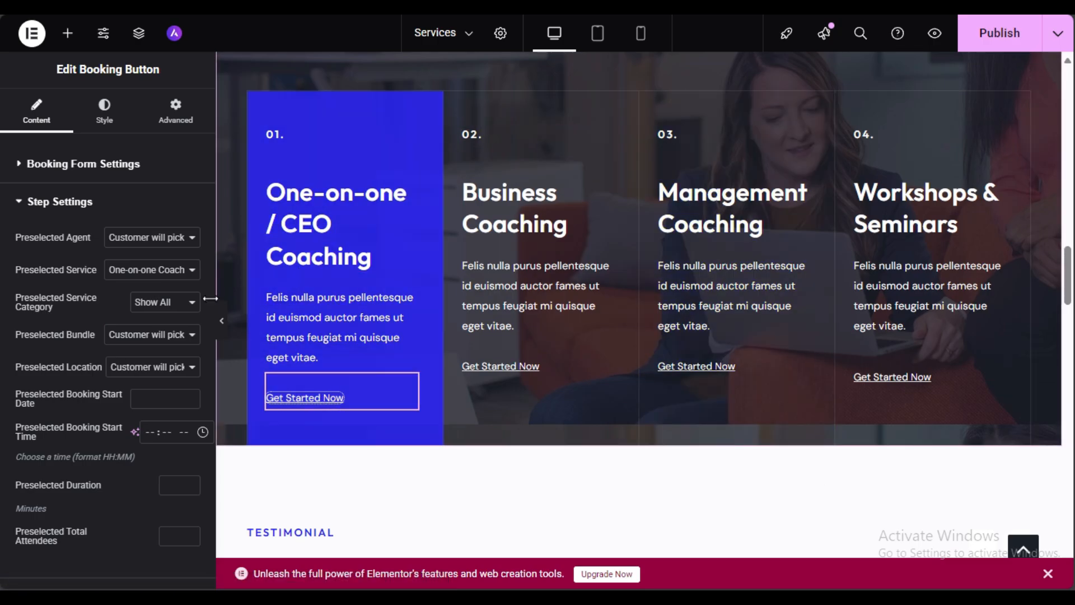
click(153, 336)
click(152, 335)
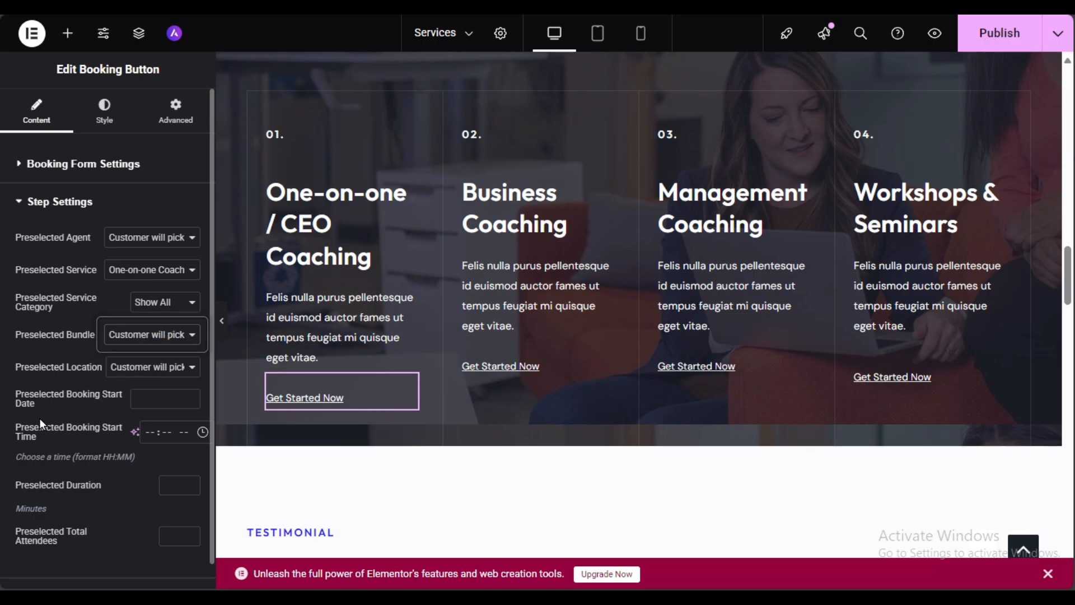
Step: Expand Other Settings and leave the Show Services filter empty
scroll(40, 418, down, 1)
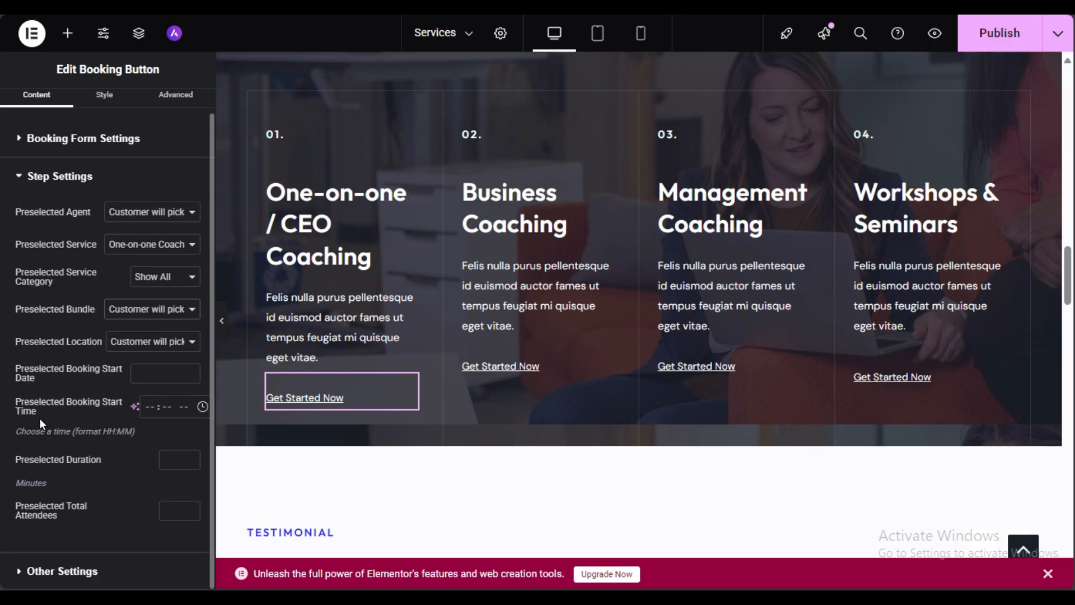
click(125, 581)
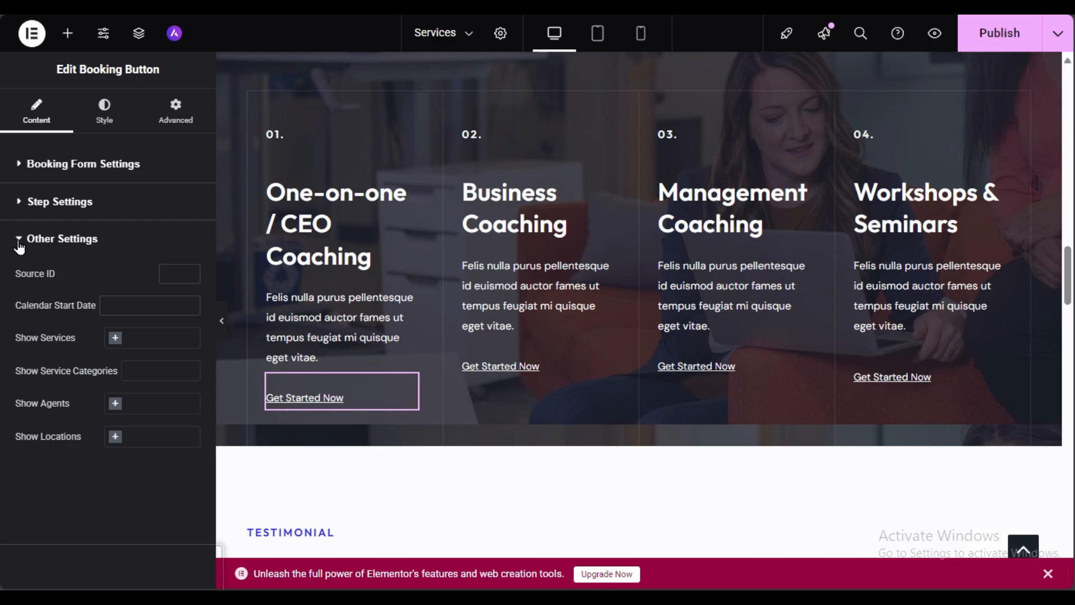
click(173, 338)
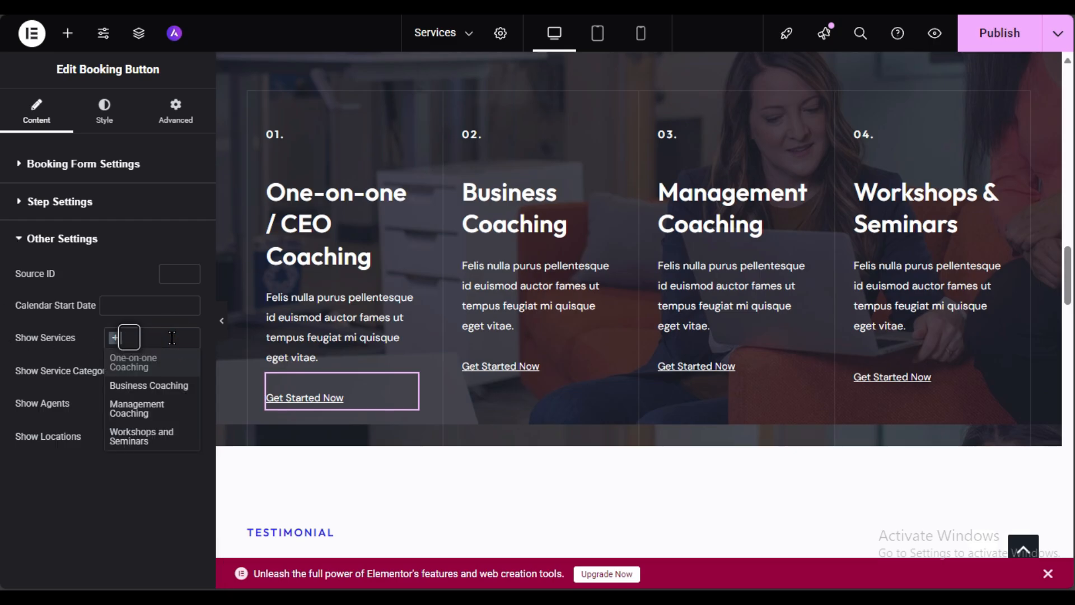
click(142, 363)
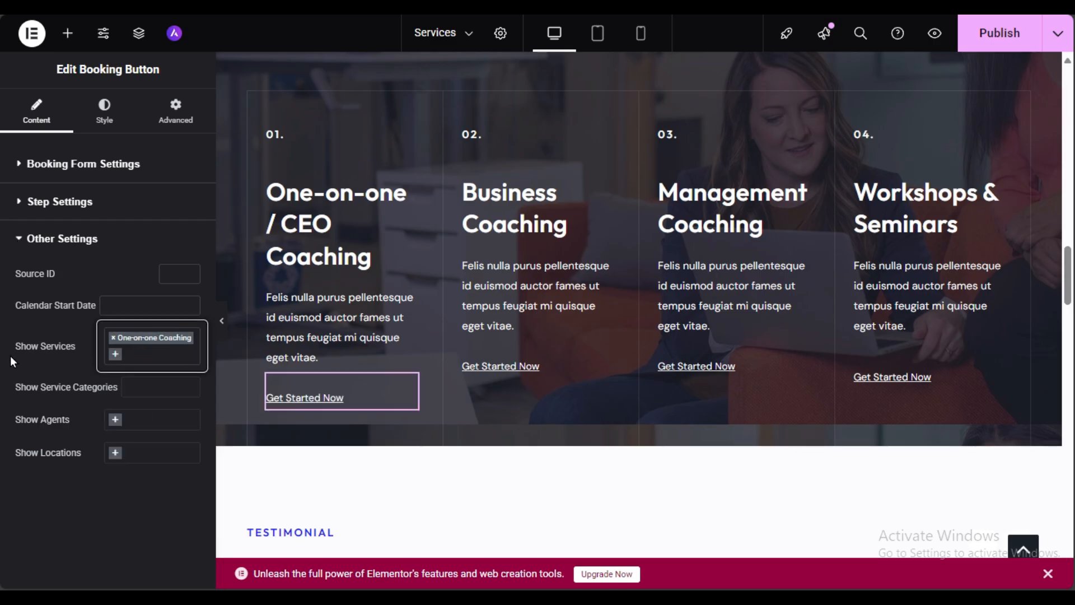
click(114, 339)
click(56, 389)
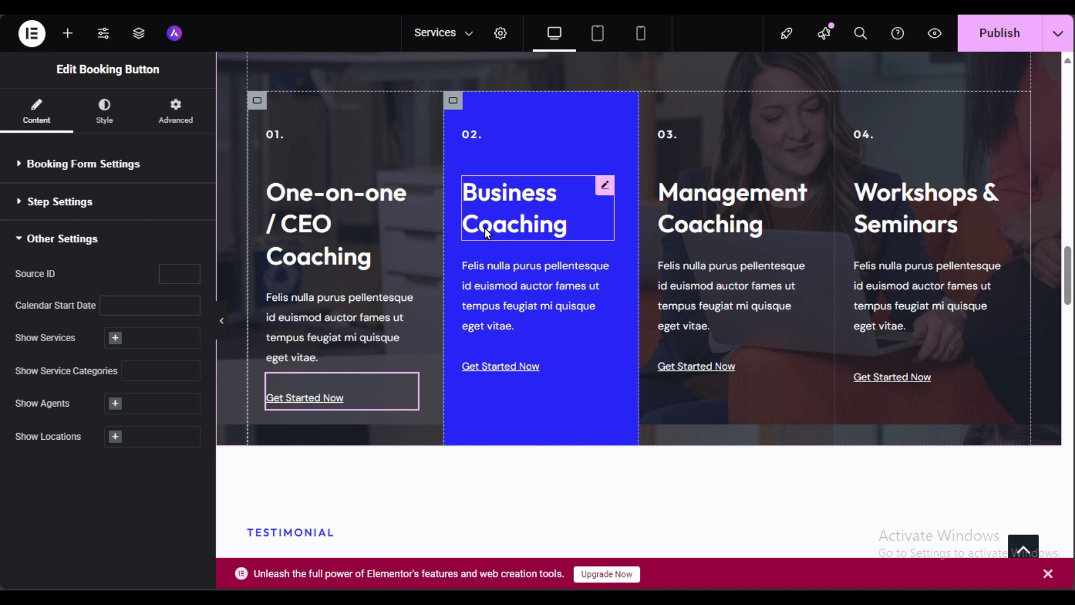
Step: Replace the Business Coaching heading title with 'Wordpress Coaching'
click(533, 200)
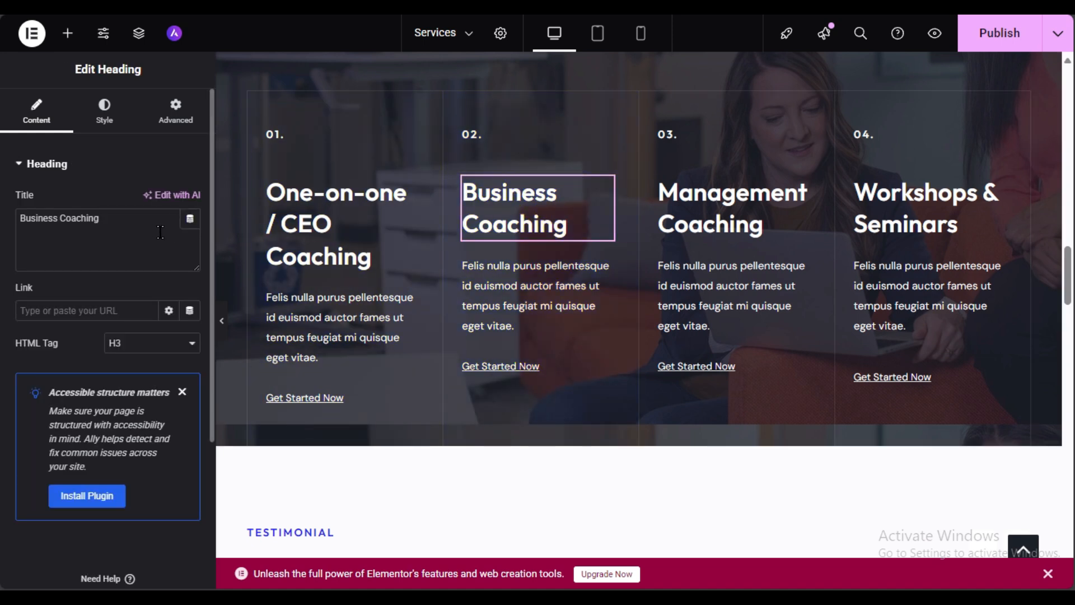
drag(146, 228, 1, 225)
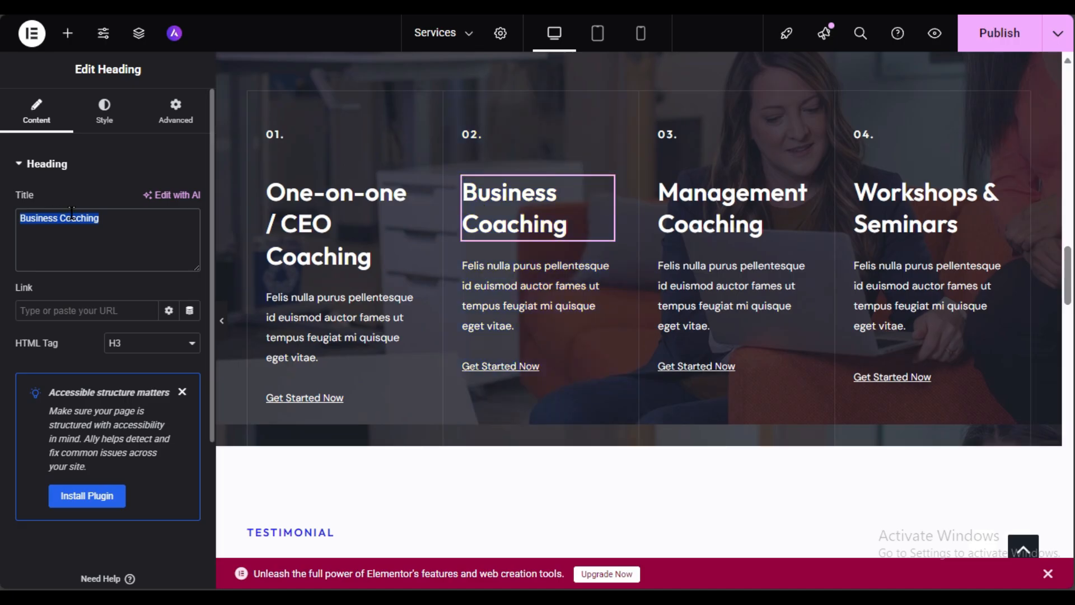
text(W)
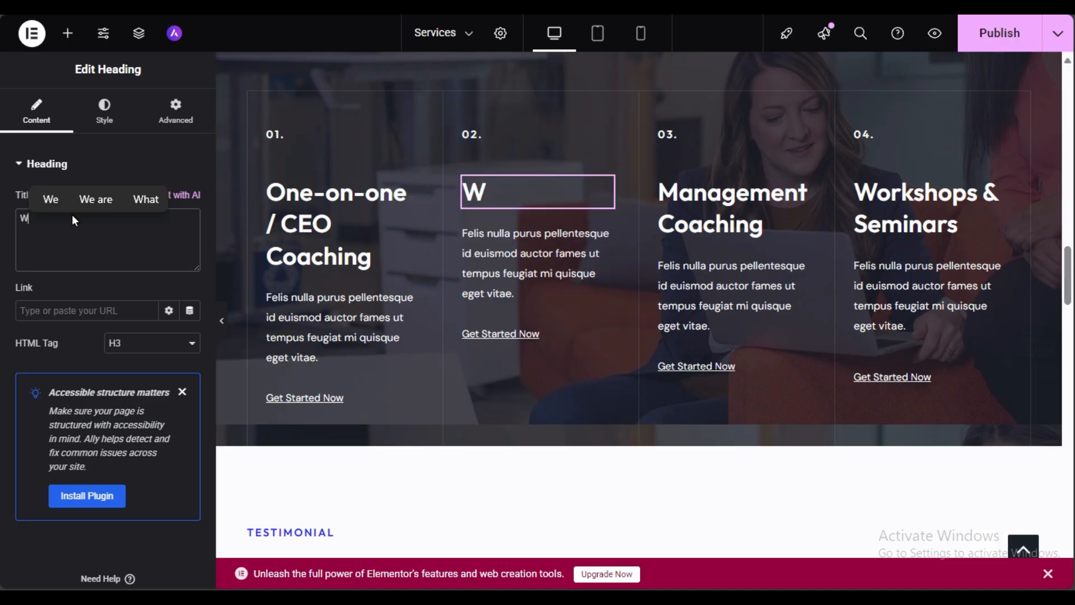
text(ordpress C)
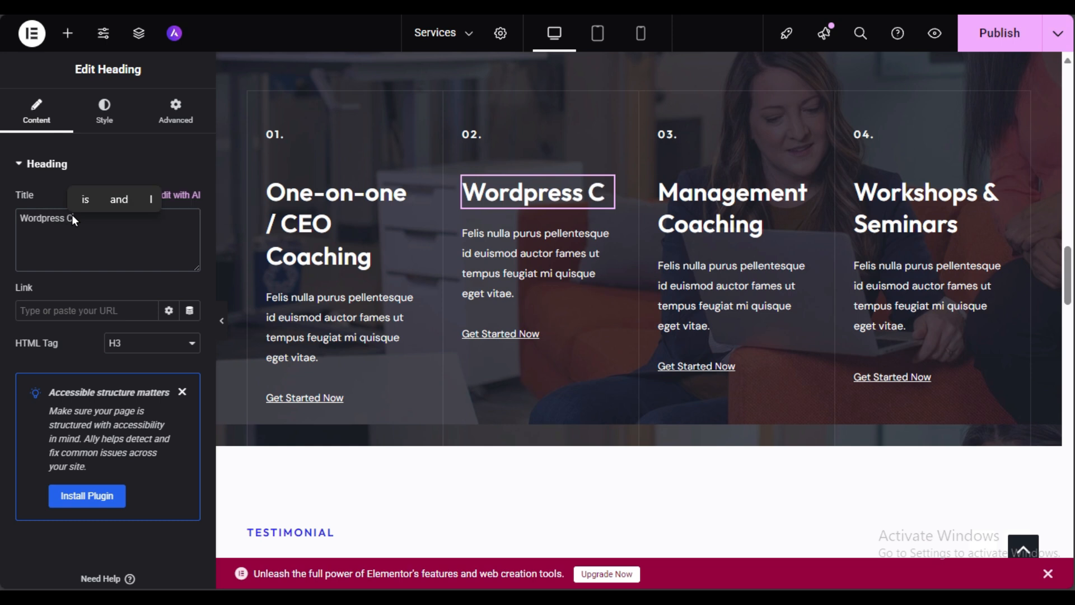
text(O)
key(BackSpace)
text(oaching)
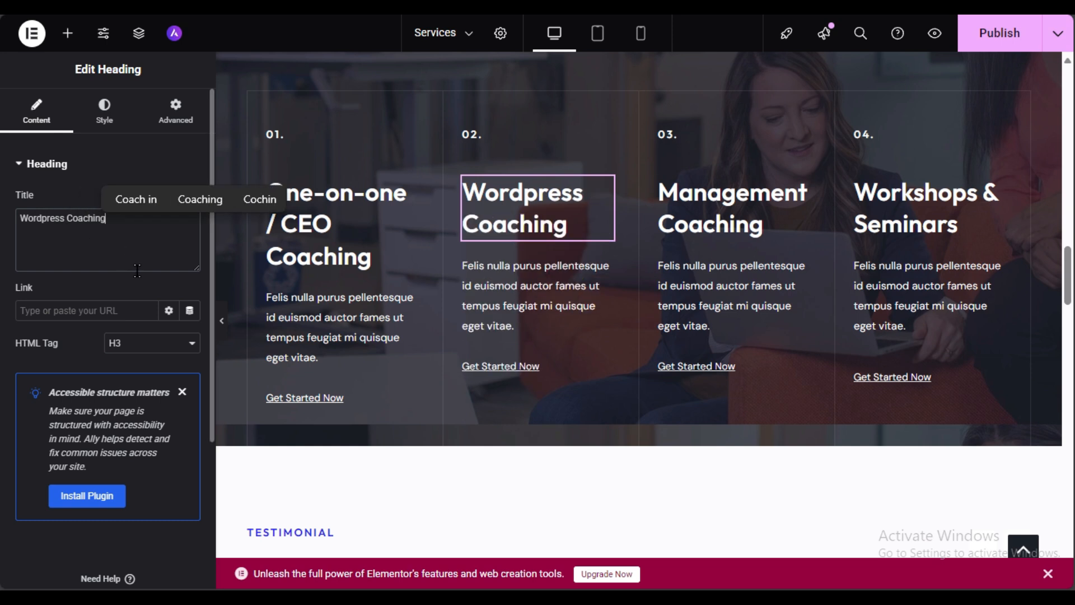
click(560, 280)
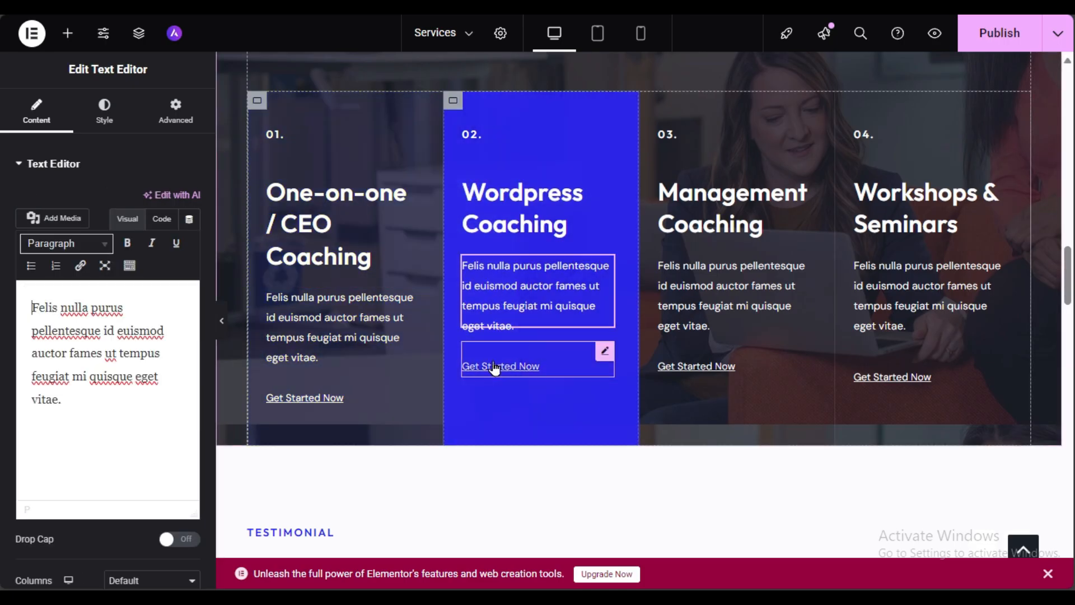
Step: Keep the second card's button service on Customer will pick, then preview the page
click(559, 367)
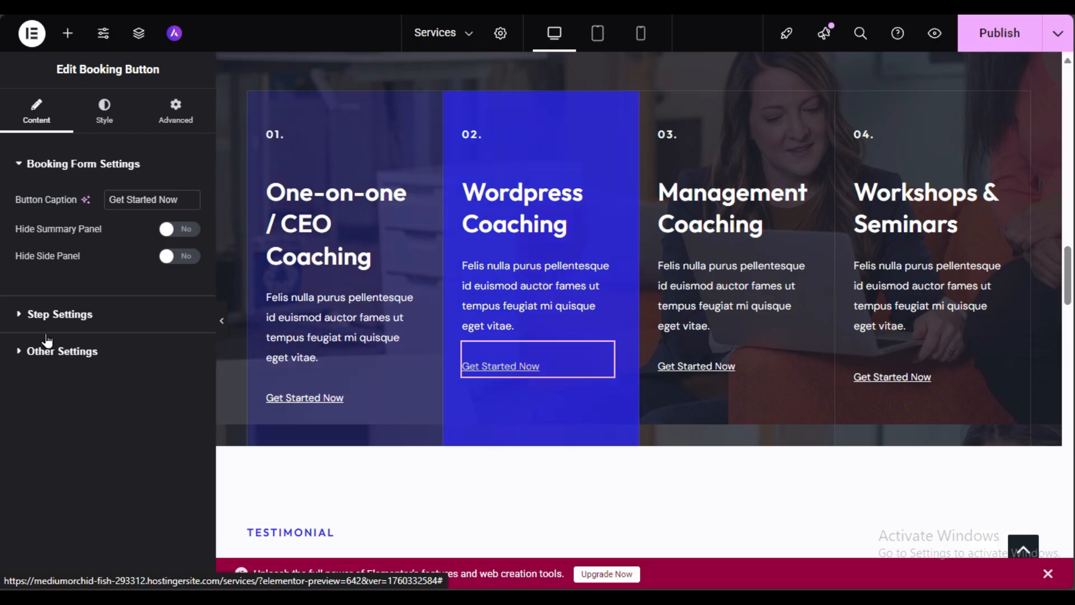
click(32, 312)
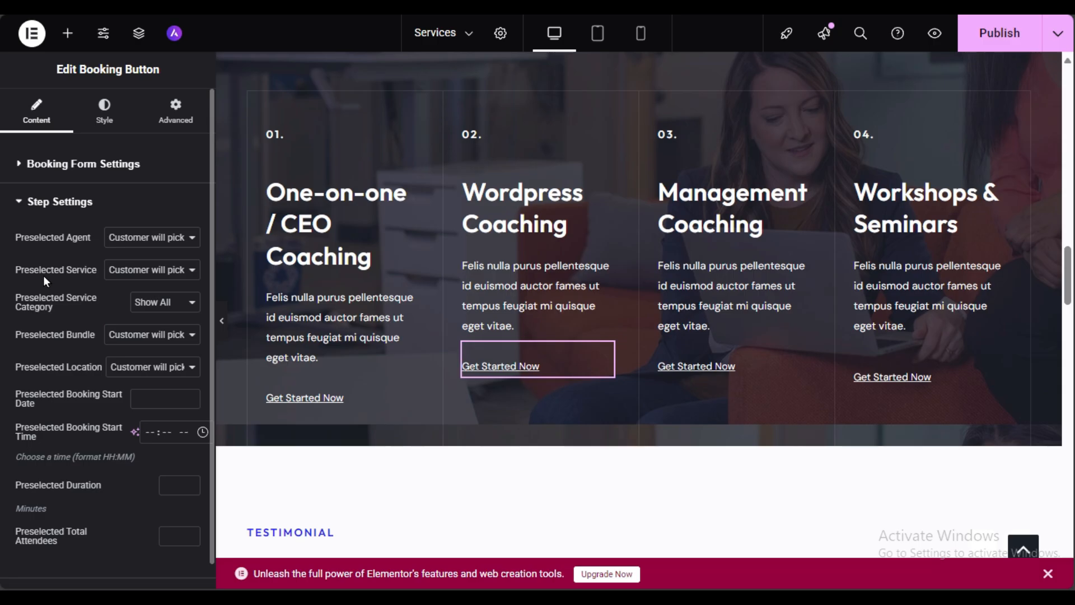
click(122, 275)
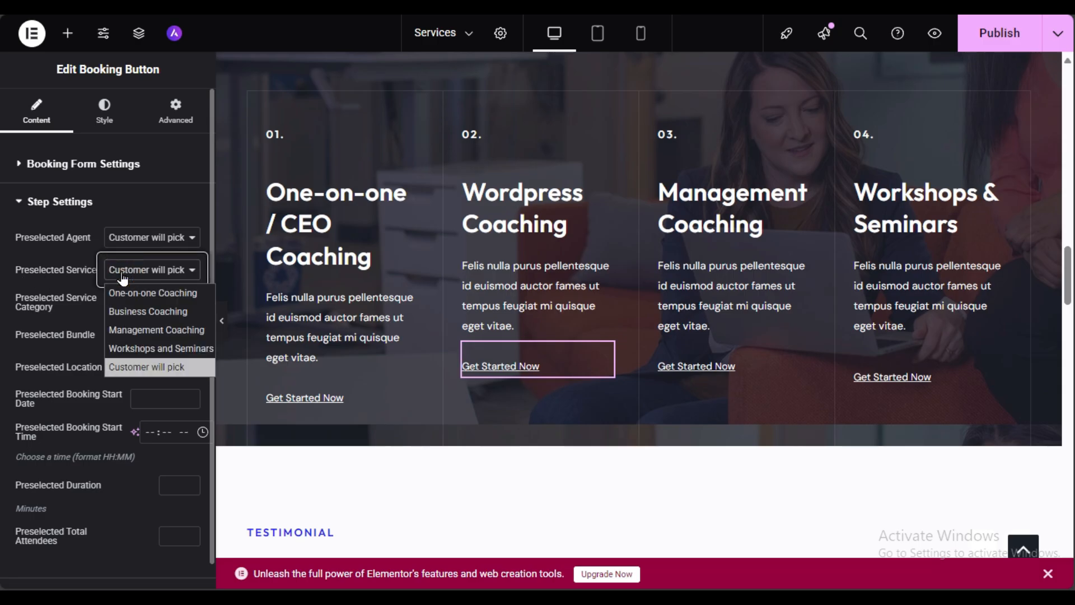
click(62, 323)
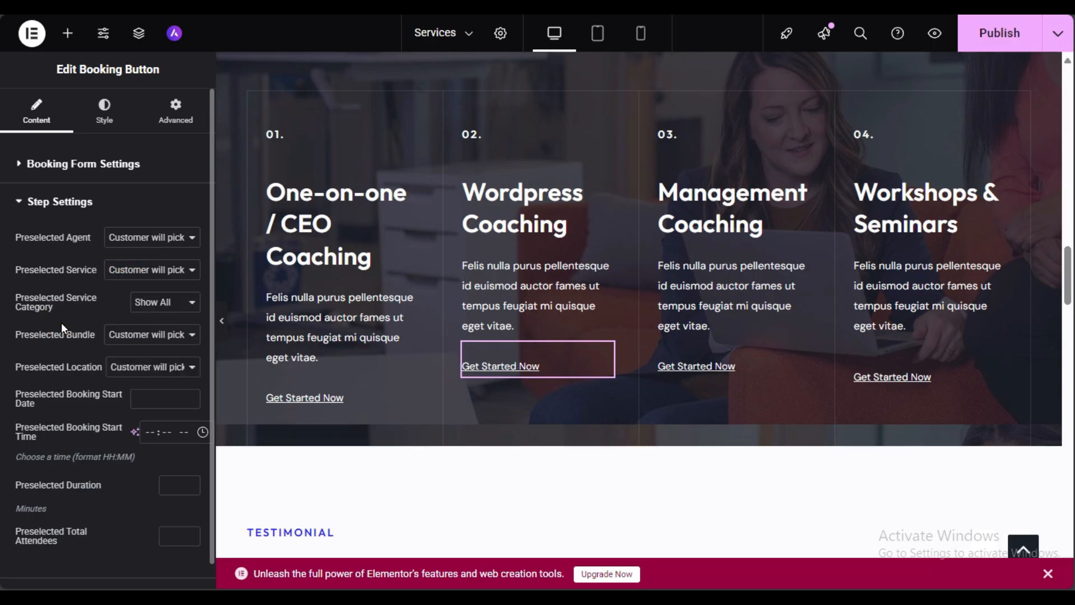
click(151, 272)
click(151, 275)
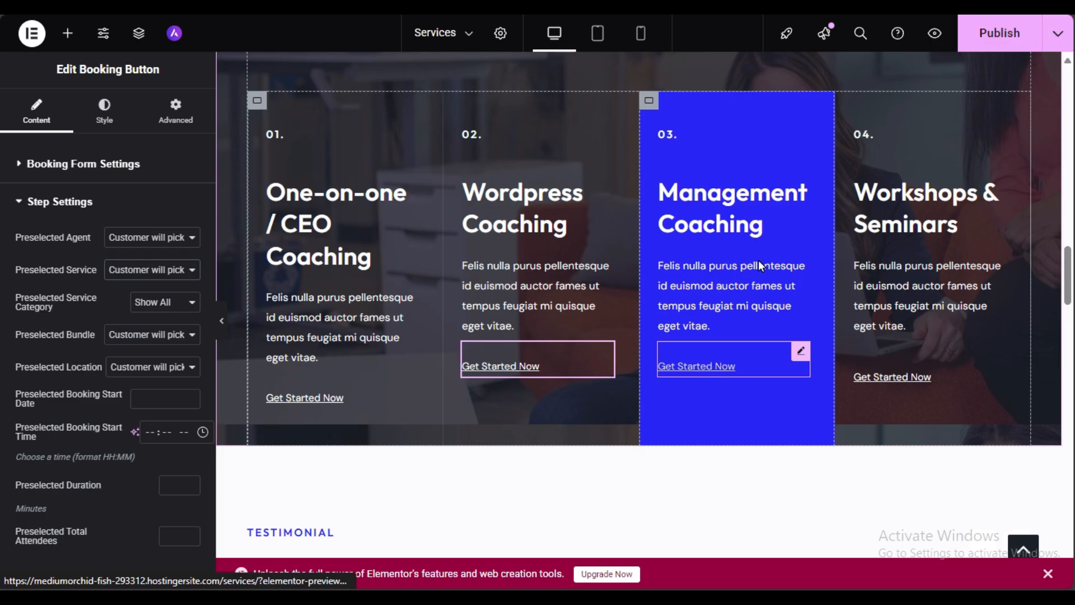
click(937, 42)
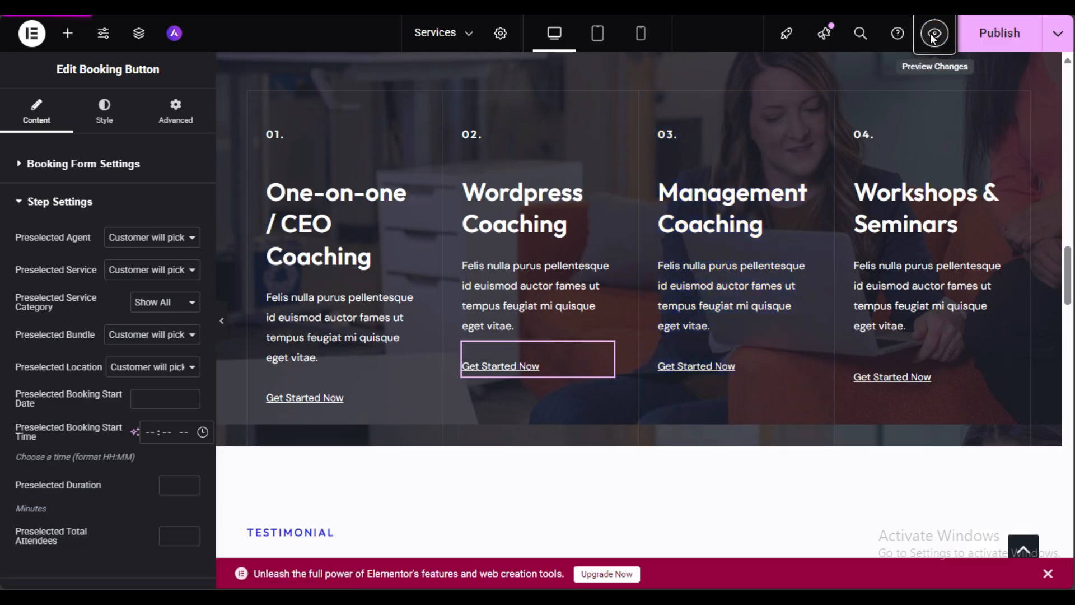
Step: Try the first card's Get Started Now booking link and close its popup
scroll(856, 146, down, 15)
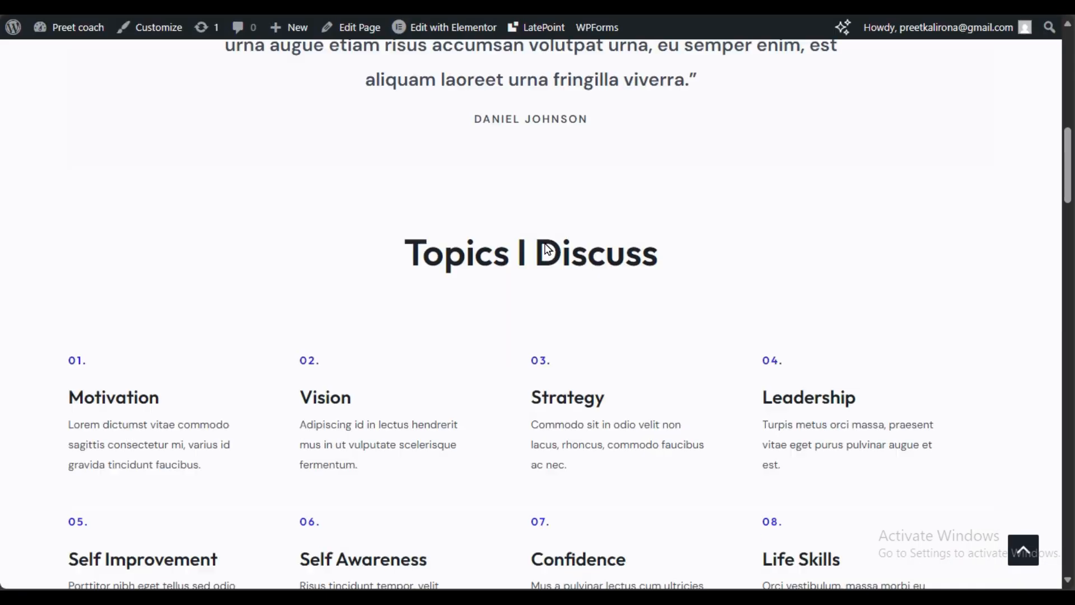
scroll(547, 243, up, 5)
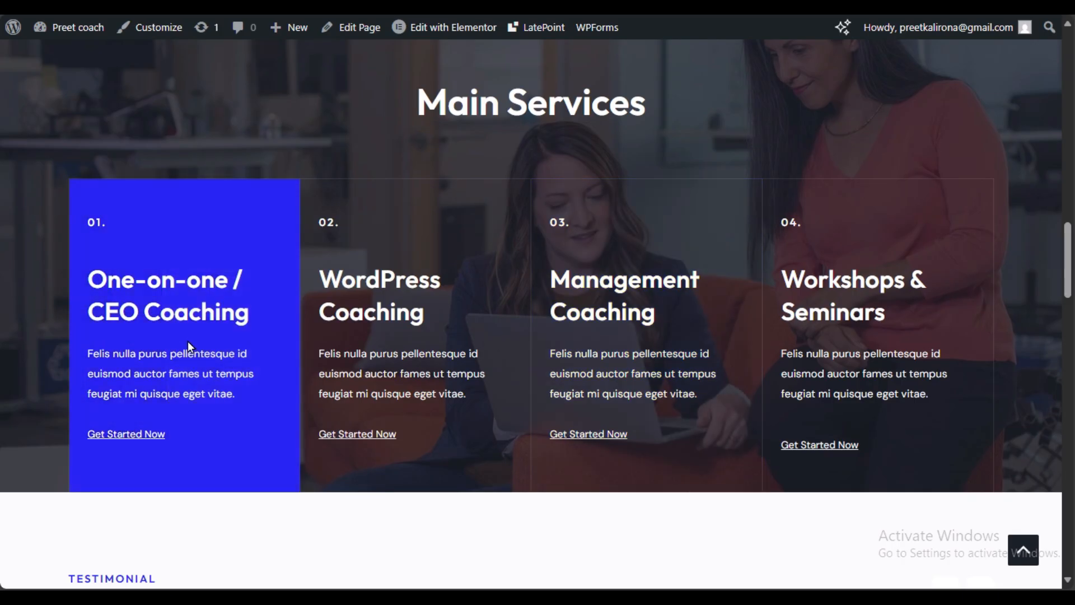
click(136, 435)
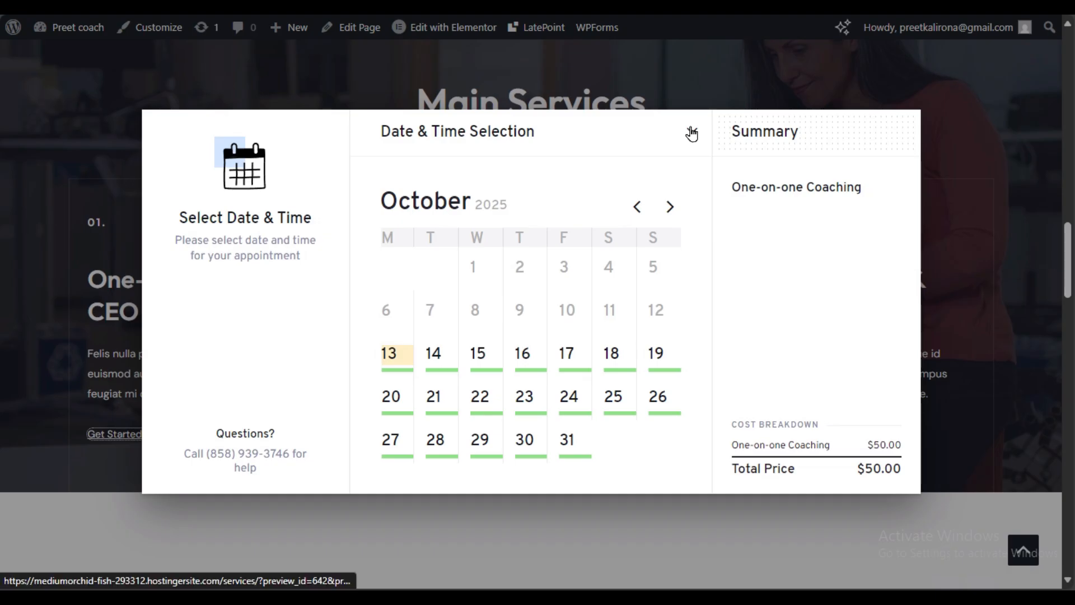
click(691, 133)
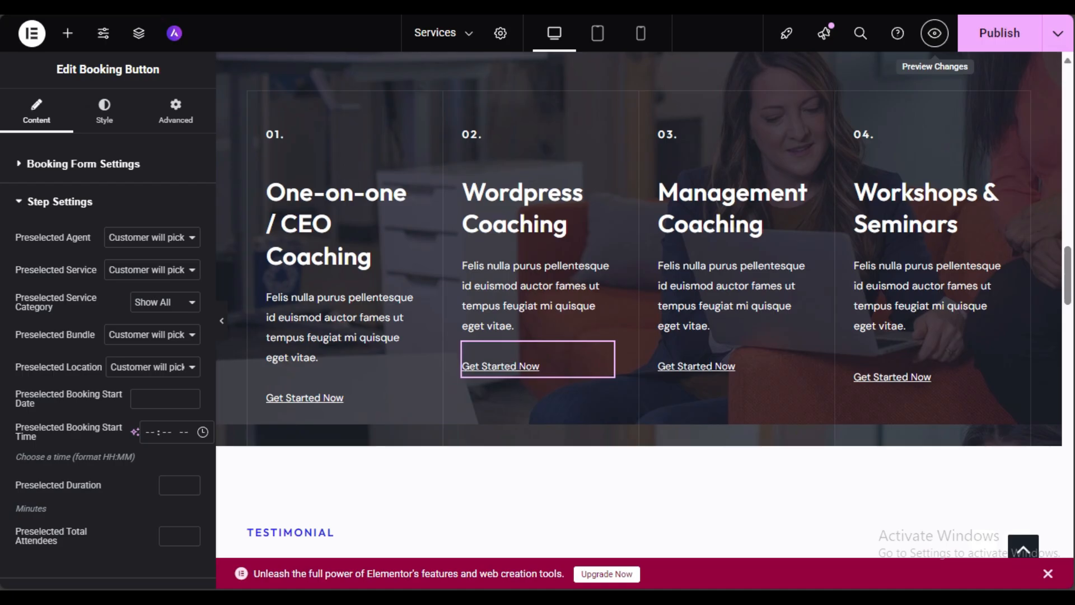
click(120, 270)
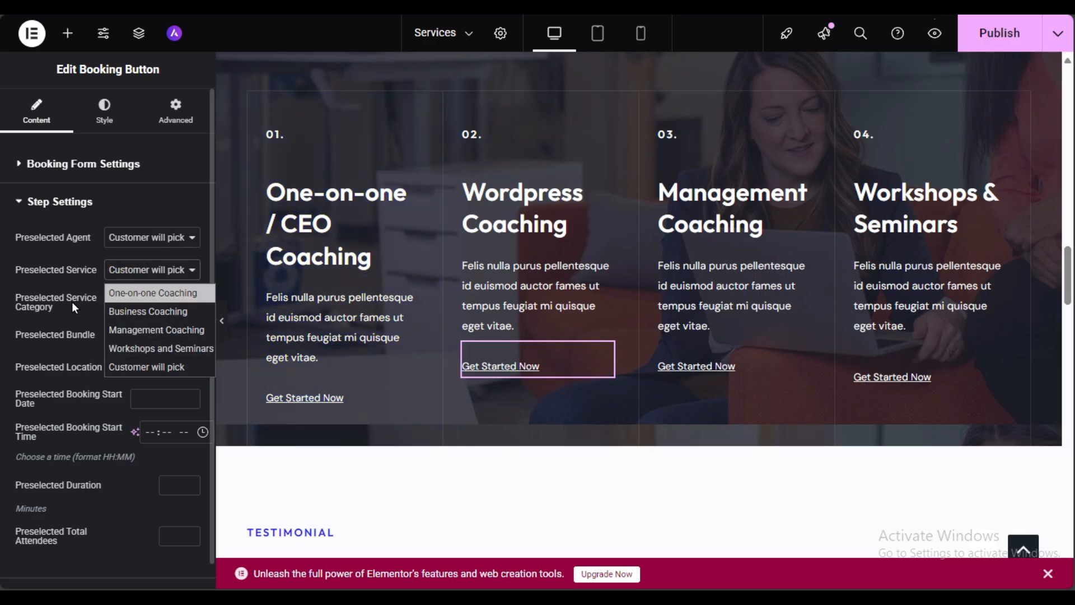
click(134, 293)
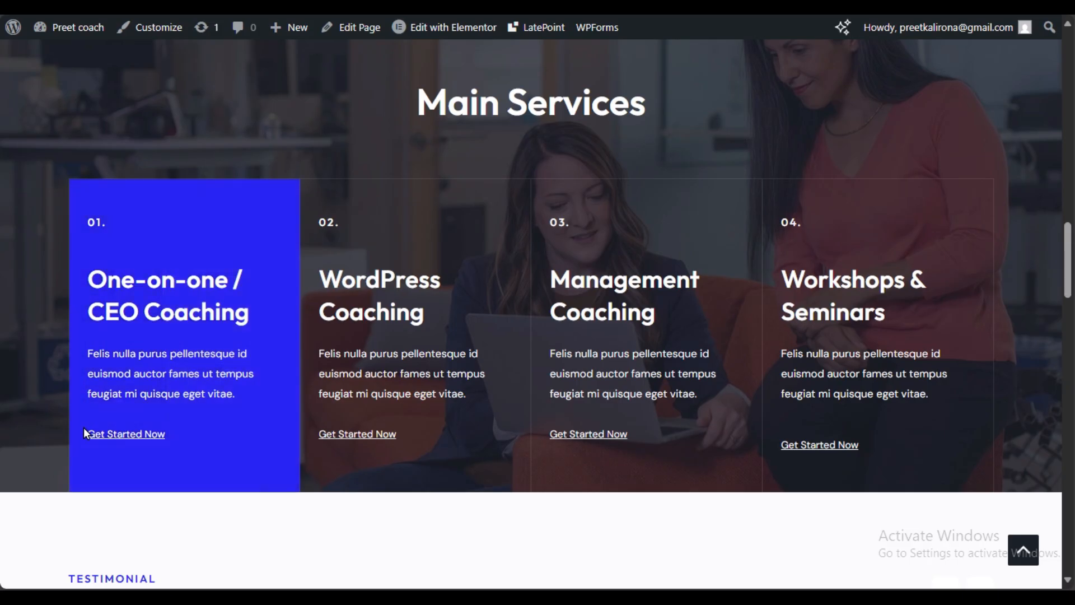
Step: Open the Wordpress Coaching card's booking popup listing the four services
click(124, 434)
click(956, 152)
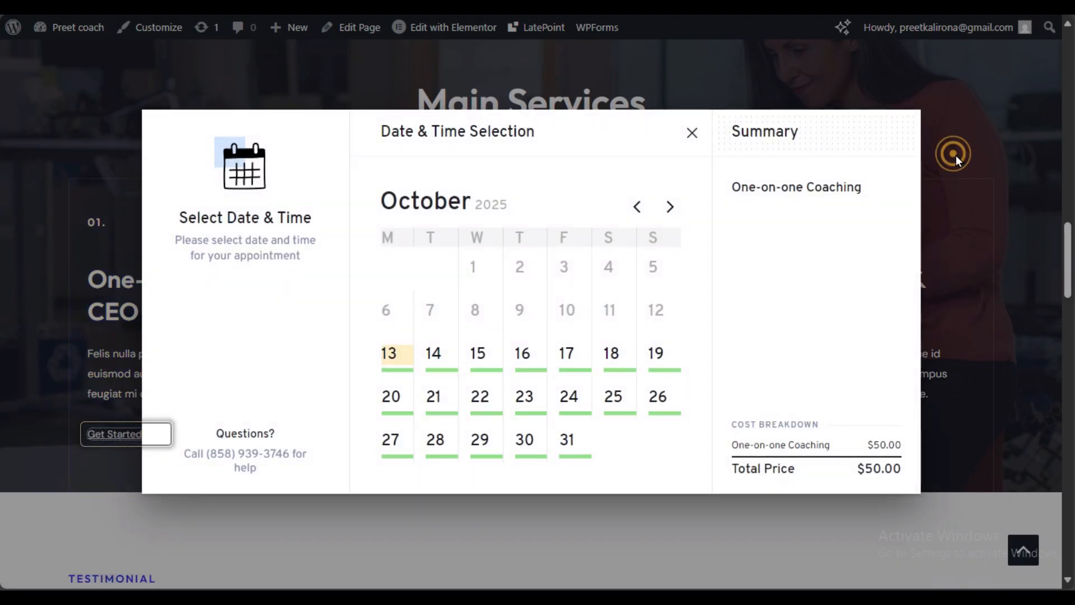
click(700, 141)
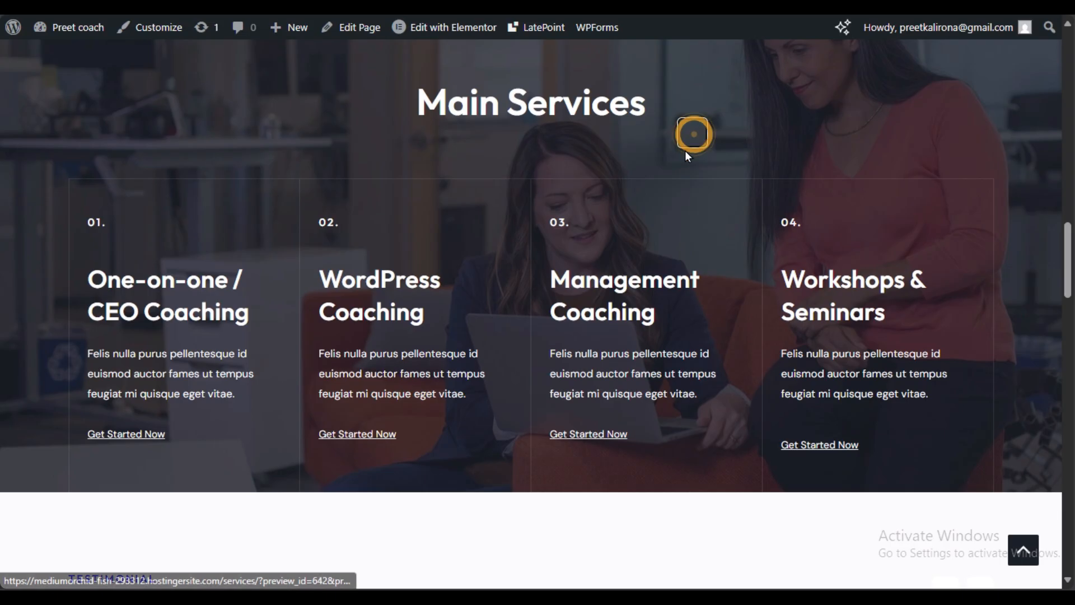
click(355, 436)
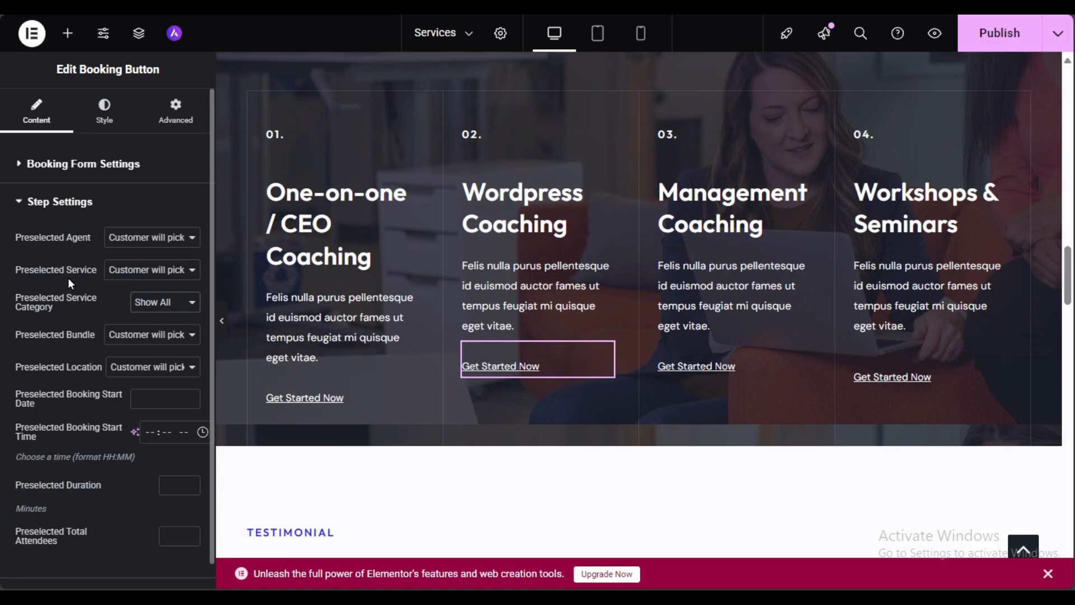
Step: Keep Preselected Service on Customer will pick and test the Management Coaching card's booking popup
click(147, 270)
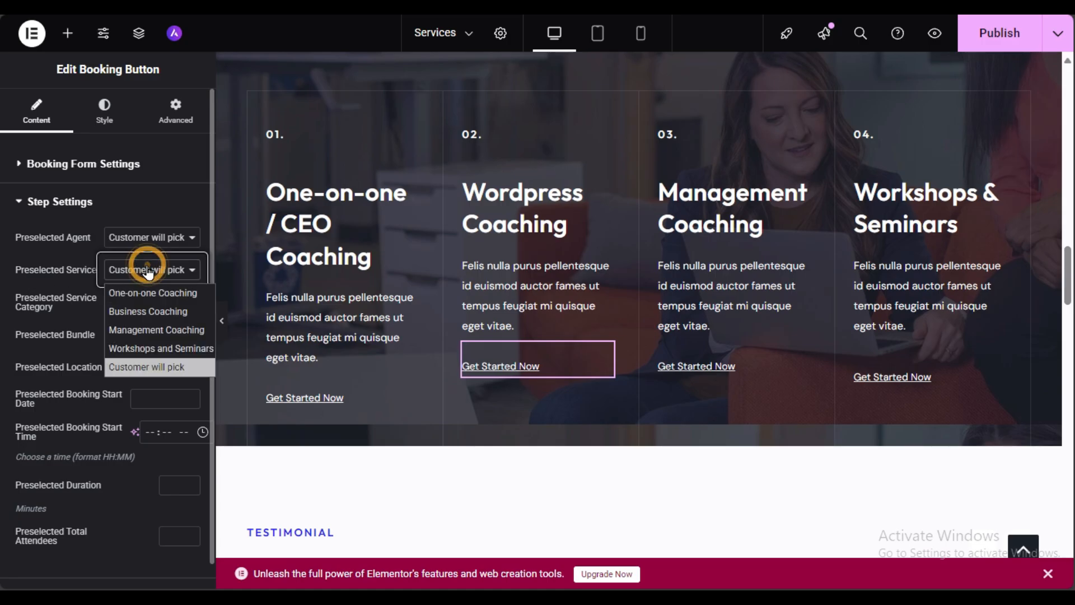
click(149, 366)
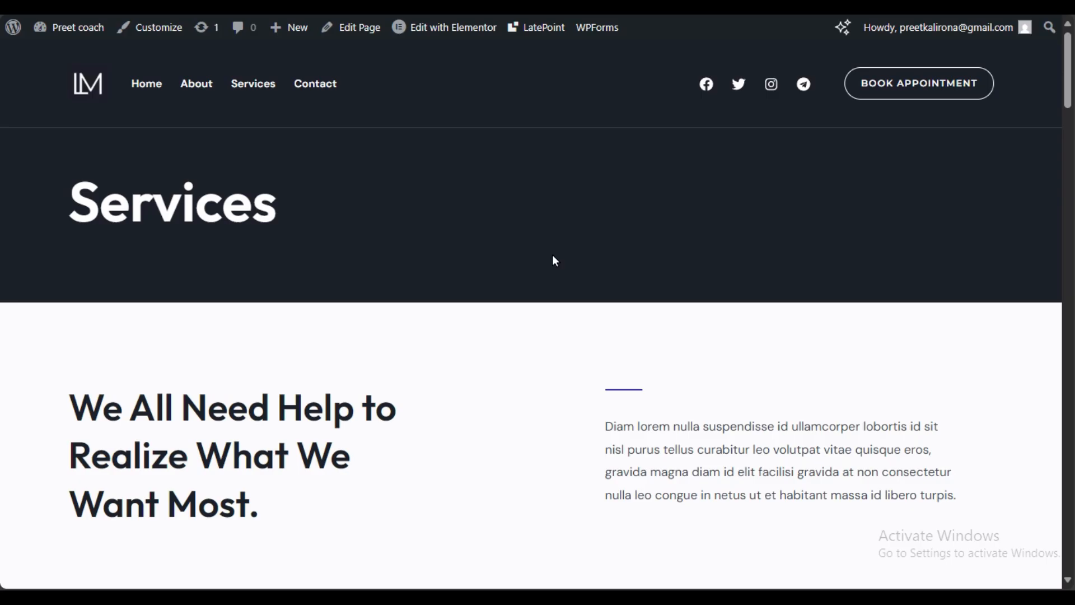
scroll(553, 262, down, 15)
click(584, 254)
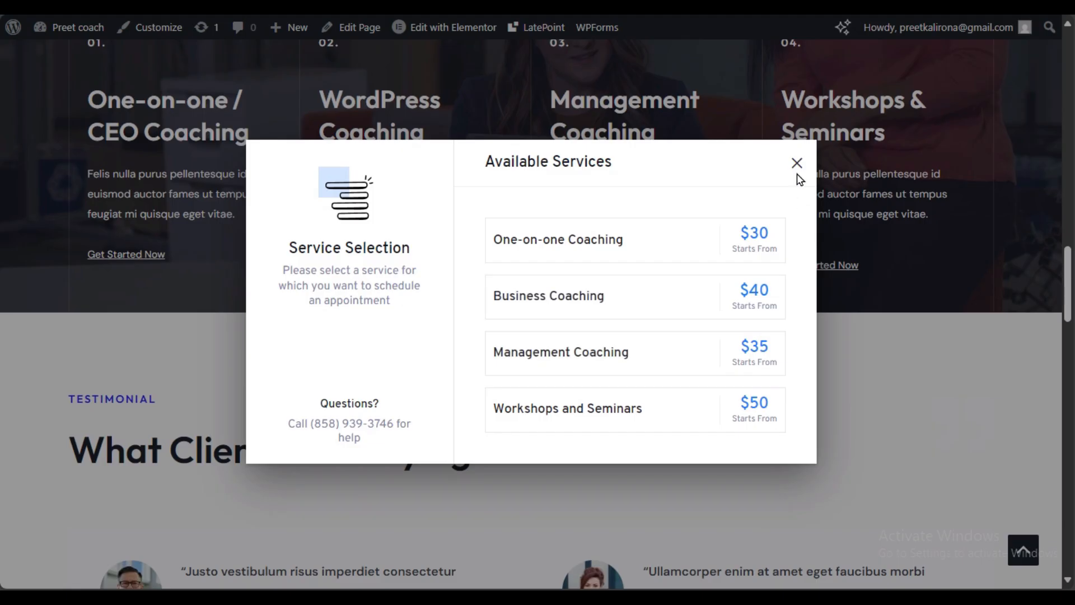
click(797, 163)
scroll(631, 376, up, 3)
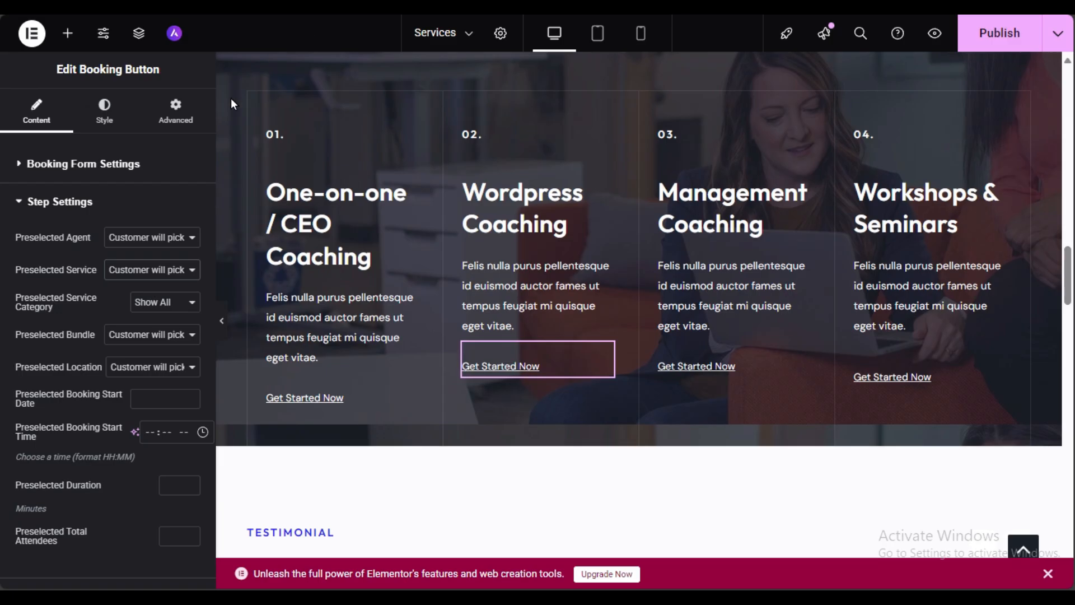
click(140, 275)
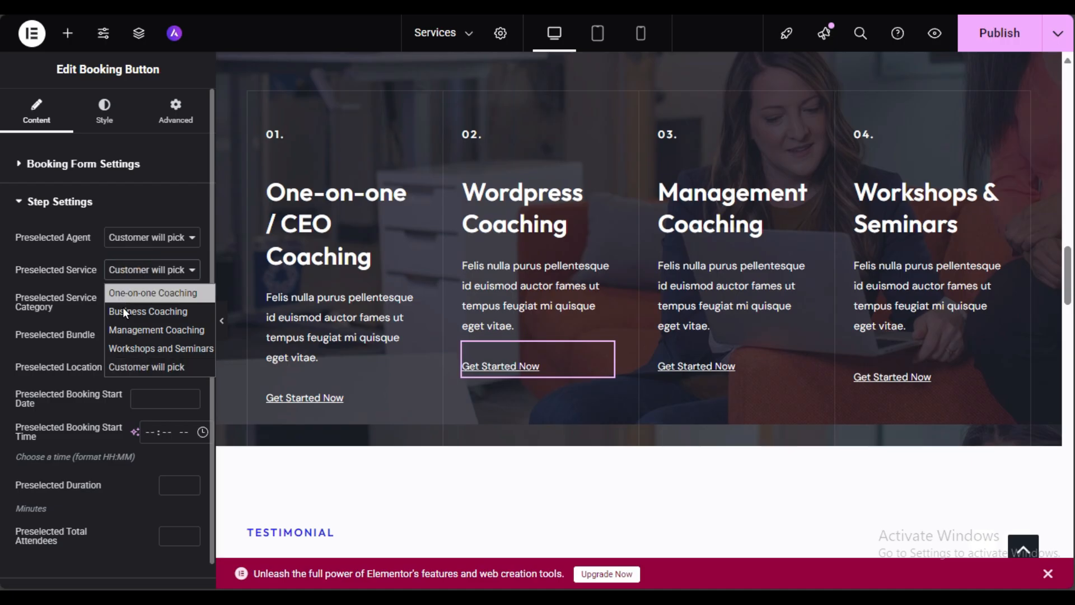
click(83, 327)
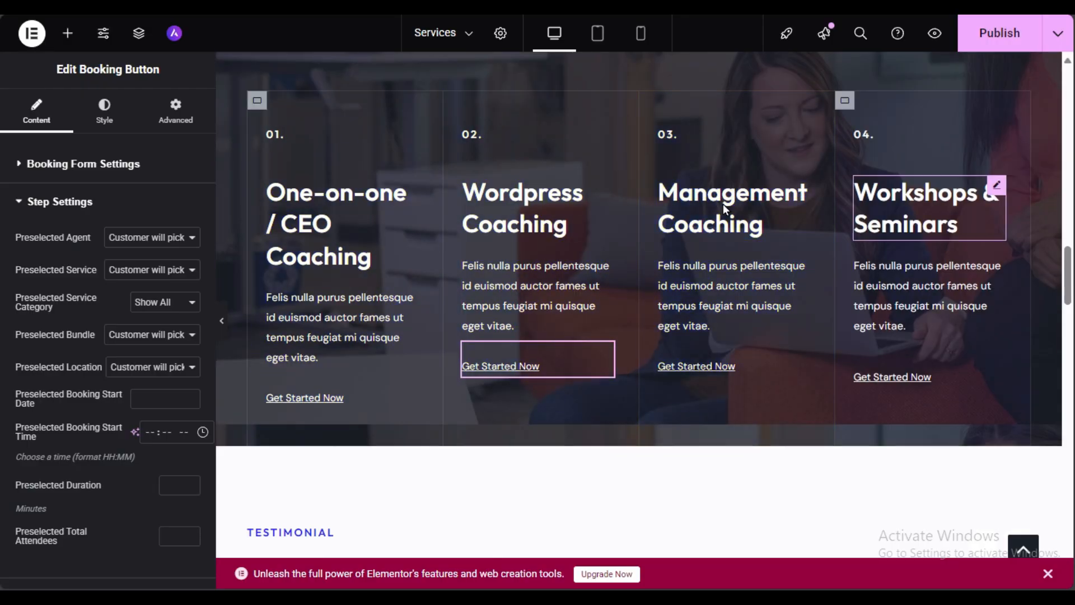
Step: Duplicate the Wordpress Coaching card in the Main Services row
scroll(865, 271, up, 3)
scroll(865, 271, down, 3)
scroll(864, 271, up, 3)
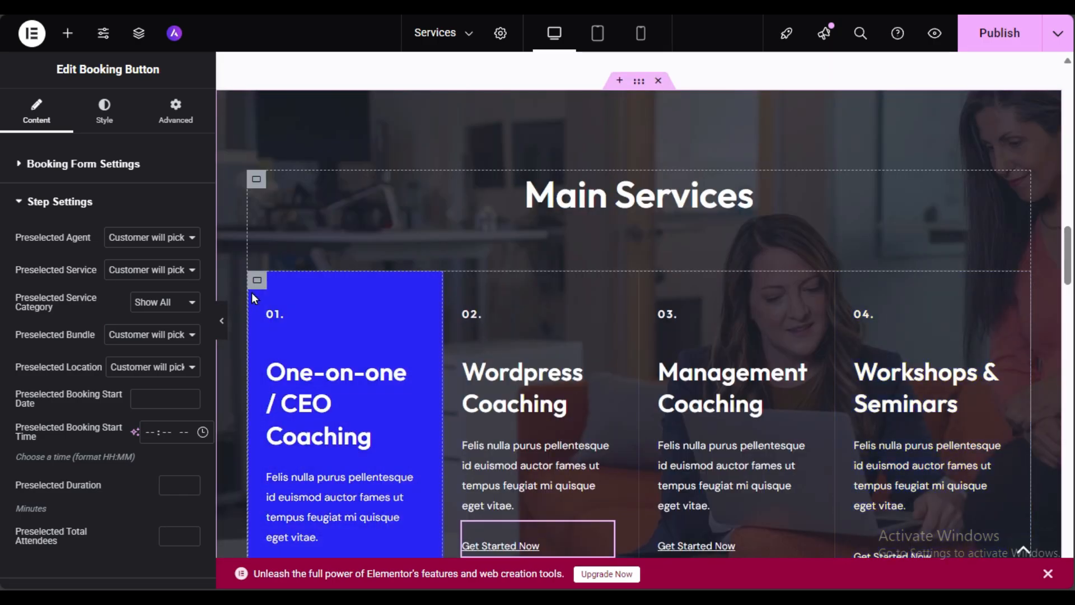
scroll(402, 291, down, 3)
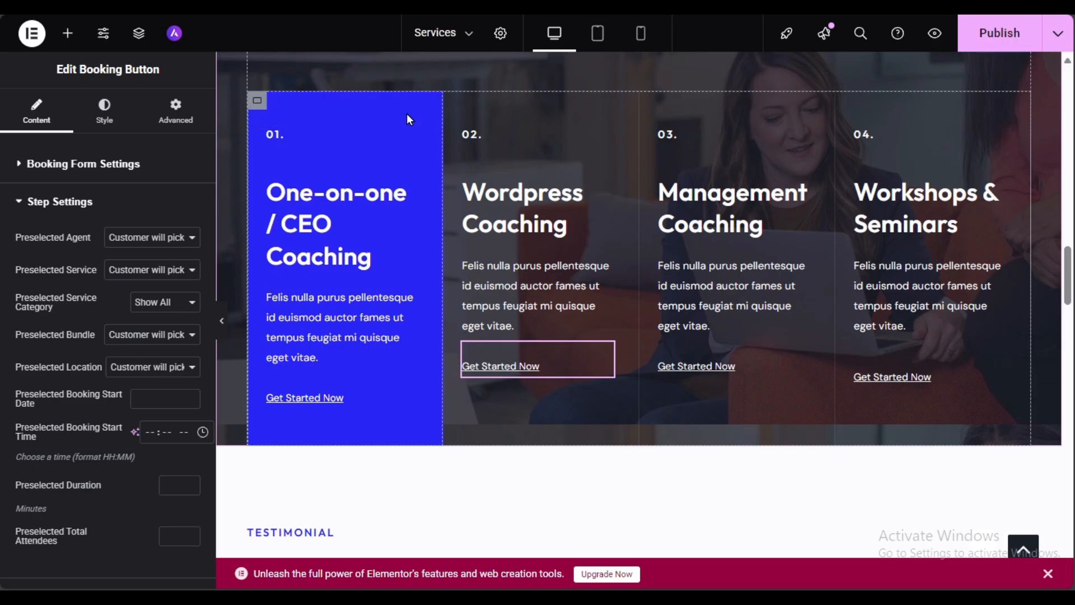
scroll(604, 261, up, 3)
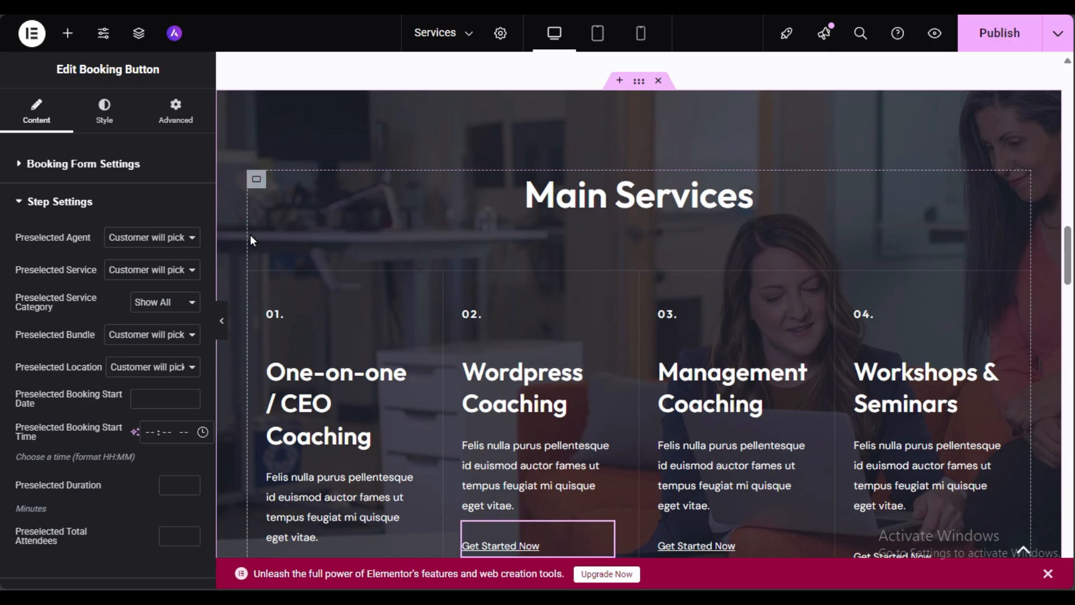
scroll(250, 234, down, 3)
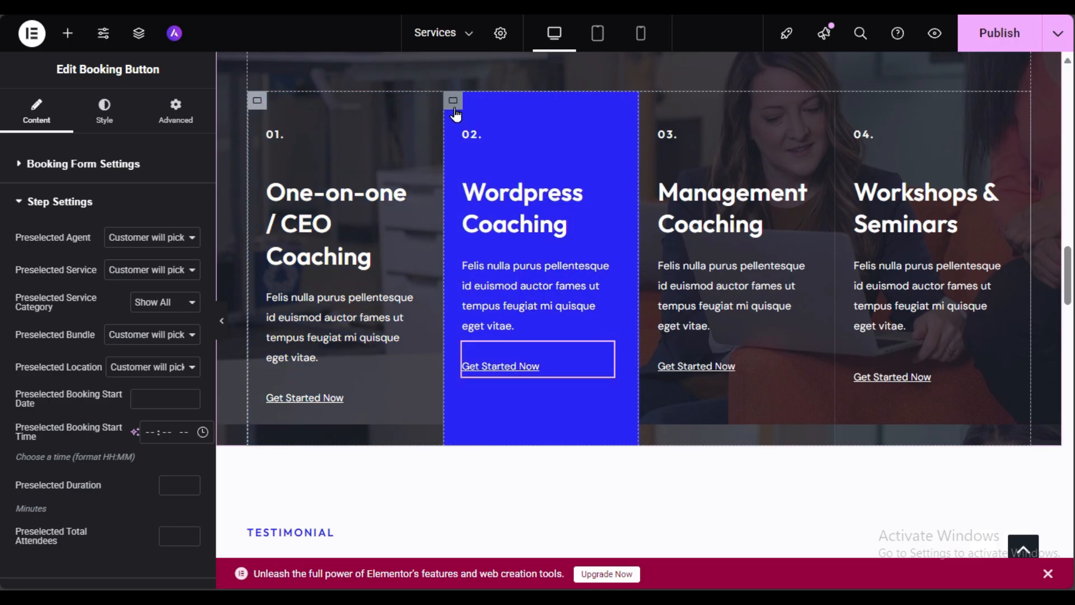
right_click(456, 112)
click(473, 151)
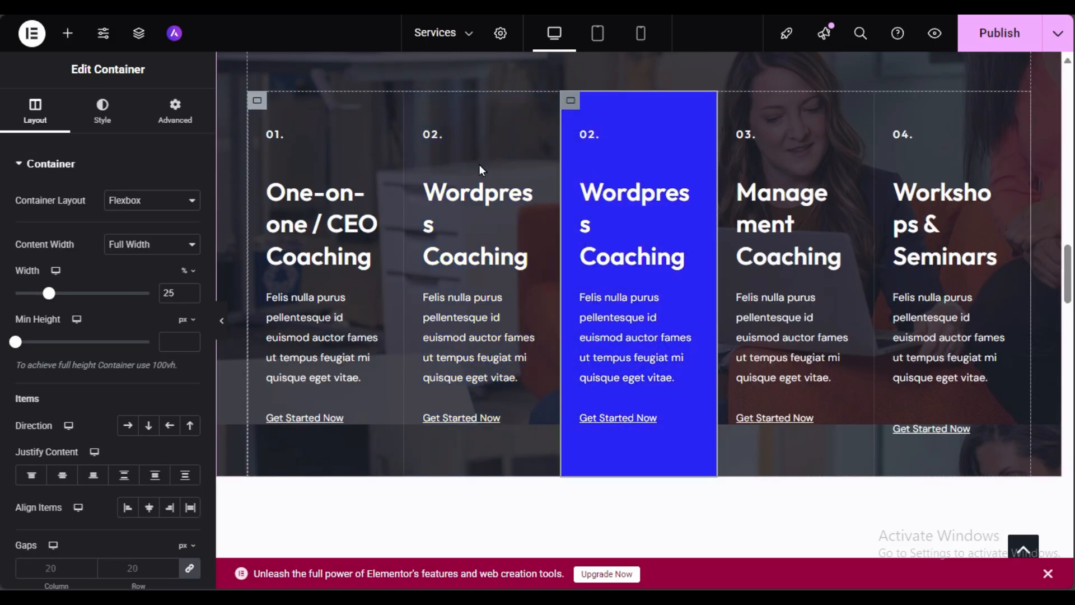
Step: Hide and restore the editing panel to preview the five-card row
click(237, 323)
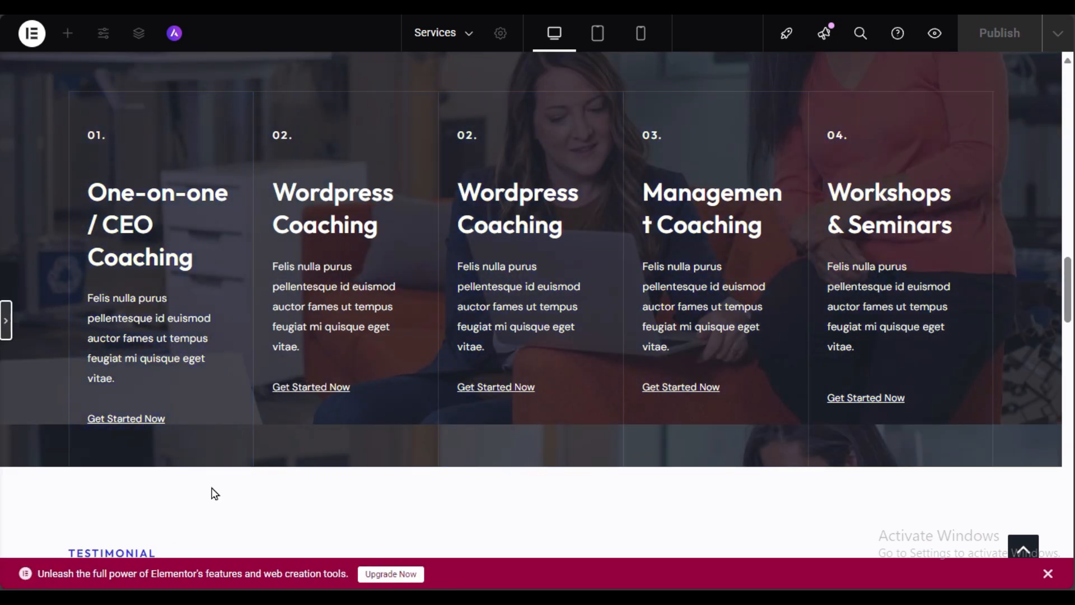
click(5, 319)
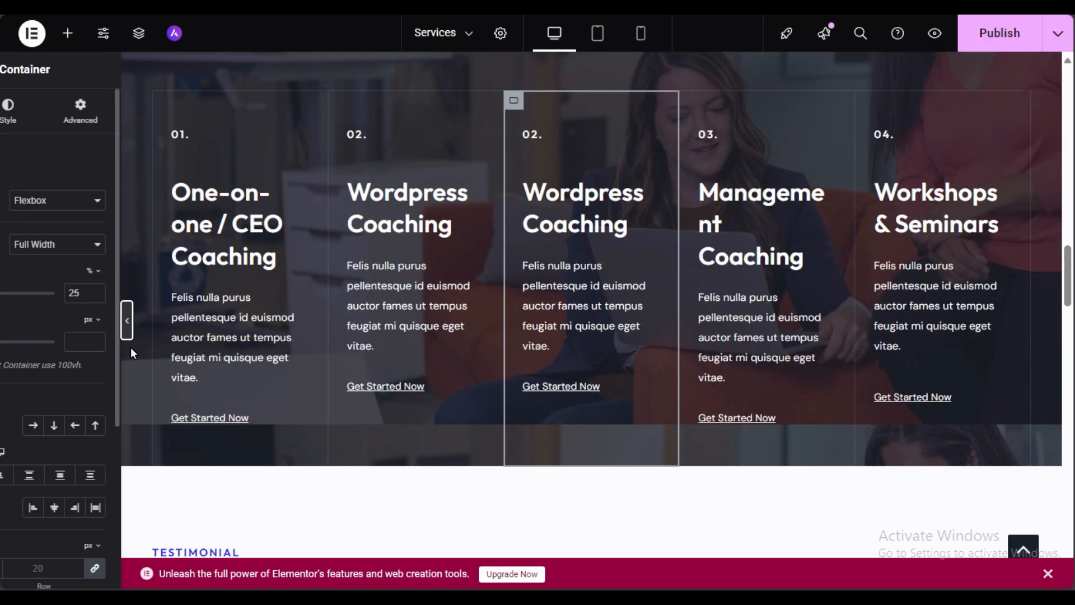
scroll(555, 322, up, 3)
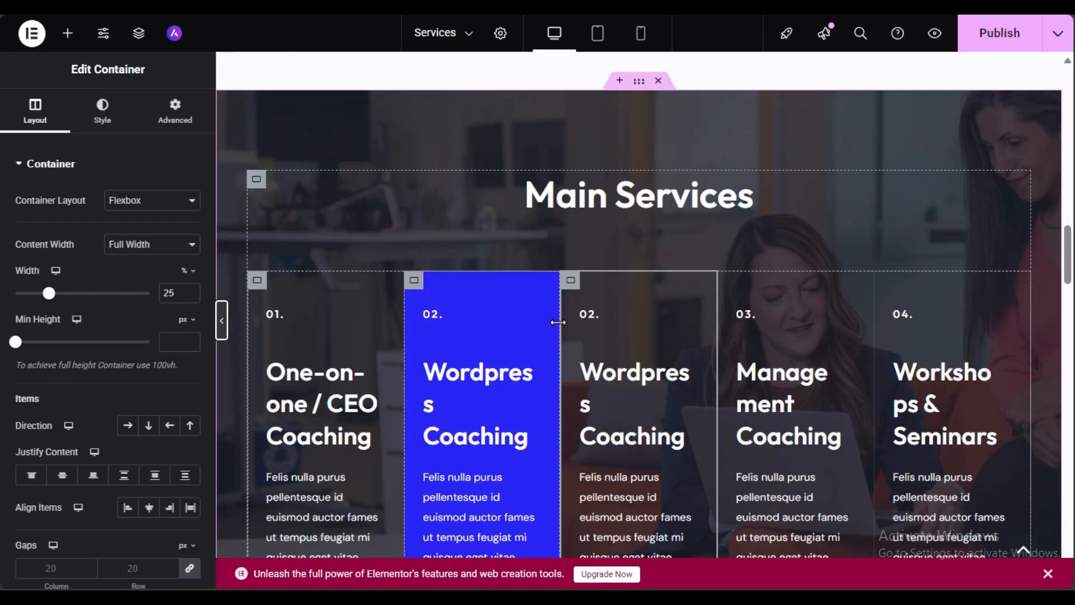
Step: Duplicate the Main Services section and delete the heading from the copy
right_click(637, 86)
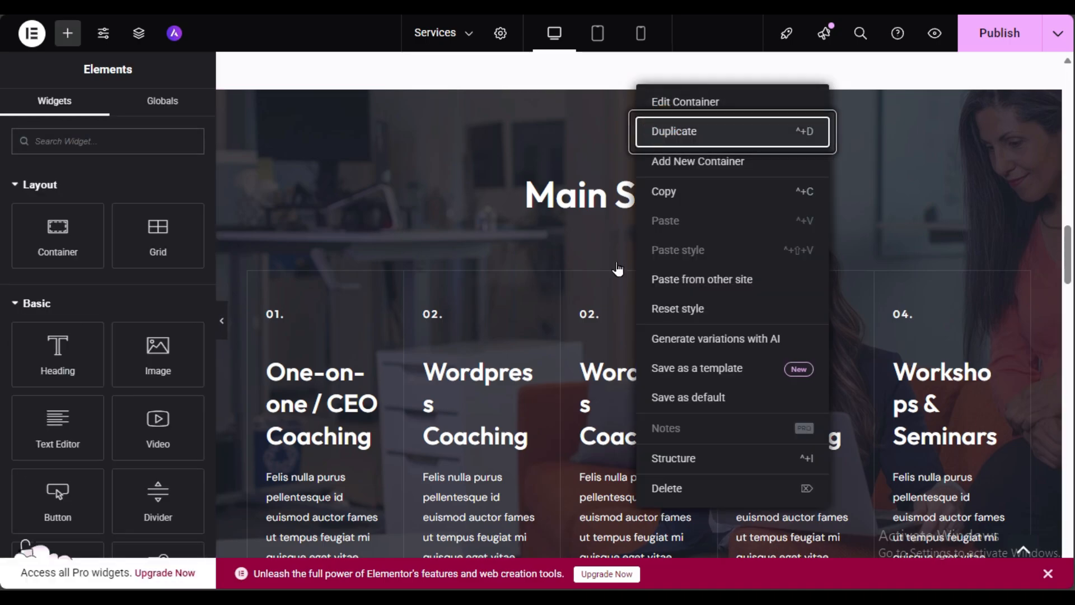
key(Return)
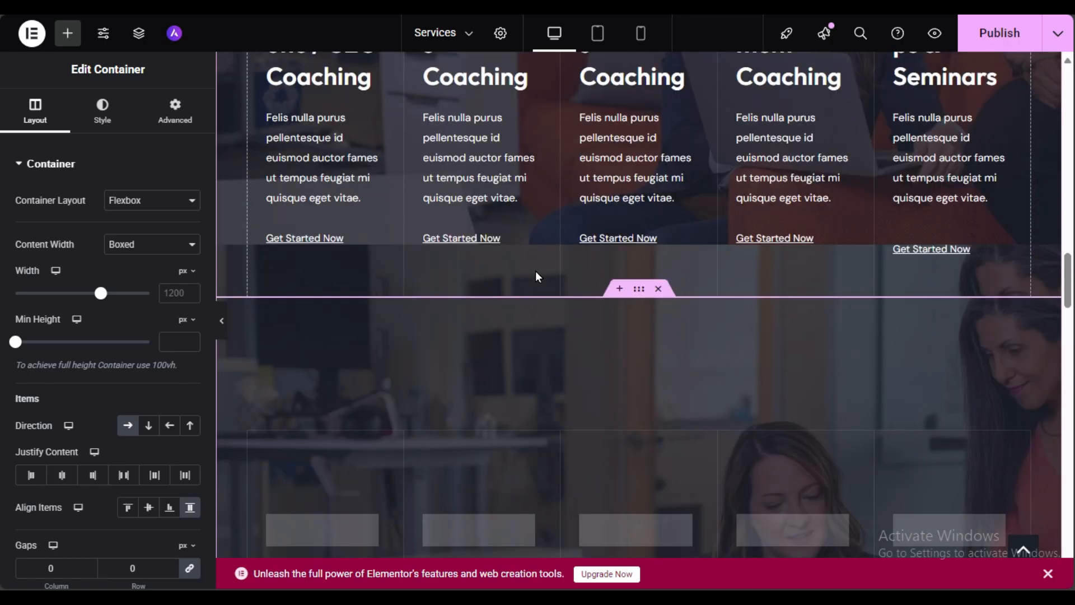
scroll(536, 270, down, 3)
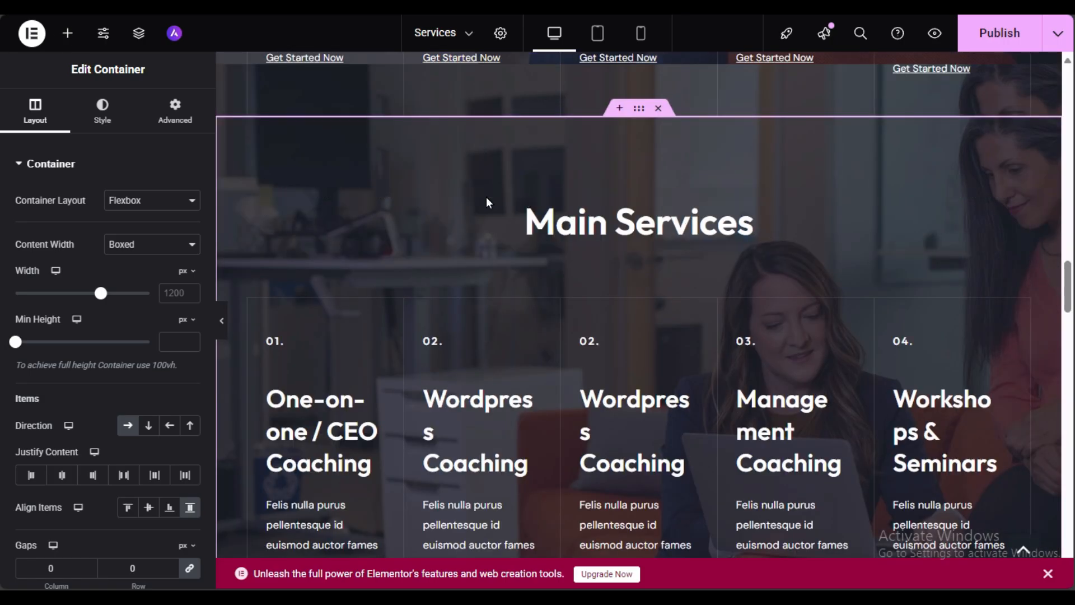
right_click(597, 213)
click(644, 560)
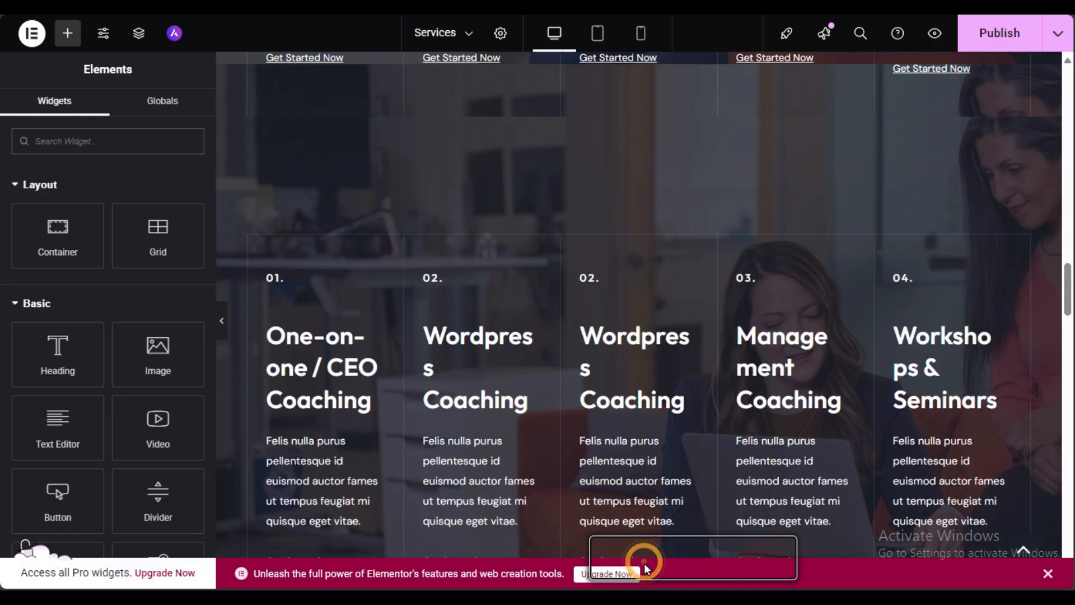
Step: Delete the extra duplicated Wordpress Coaching card, leaving four cards numbered 01–04
scroll(563, 168, down, 3)
scroll(560, 194, up, 3)
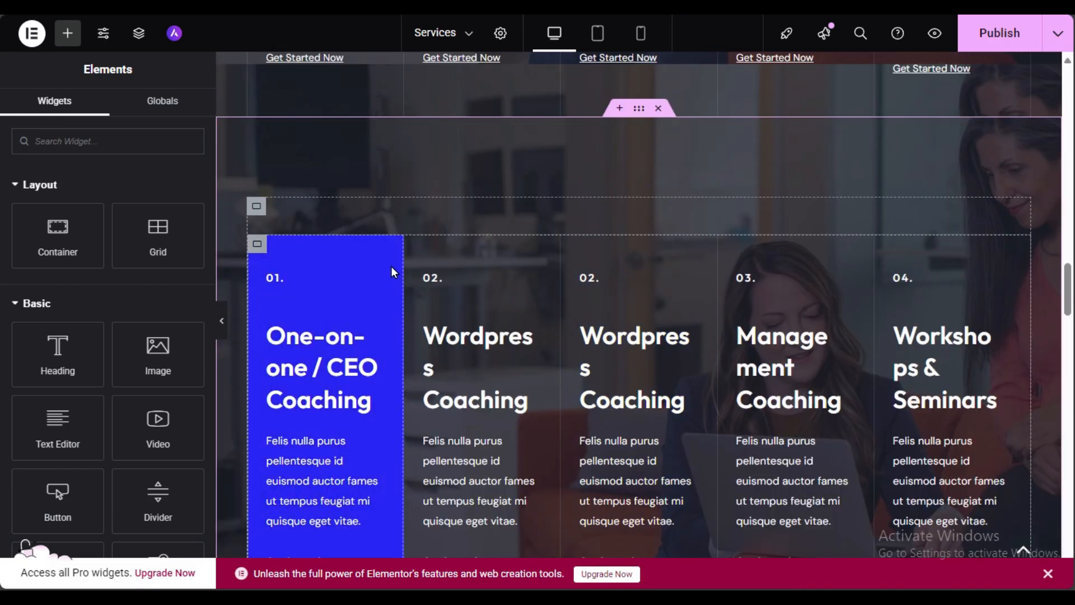
right_click(408, 257)
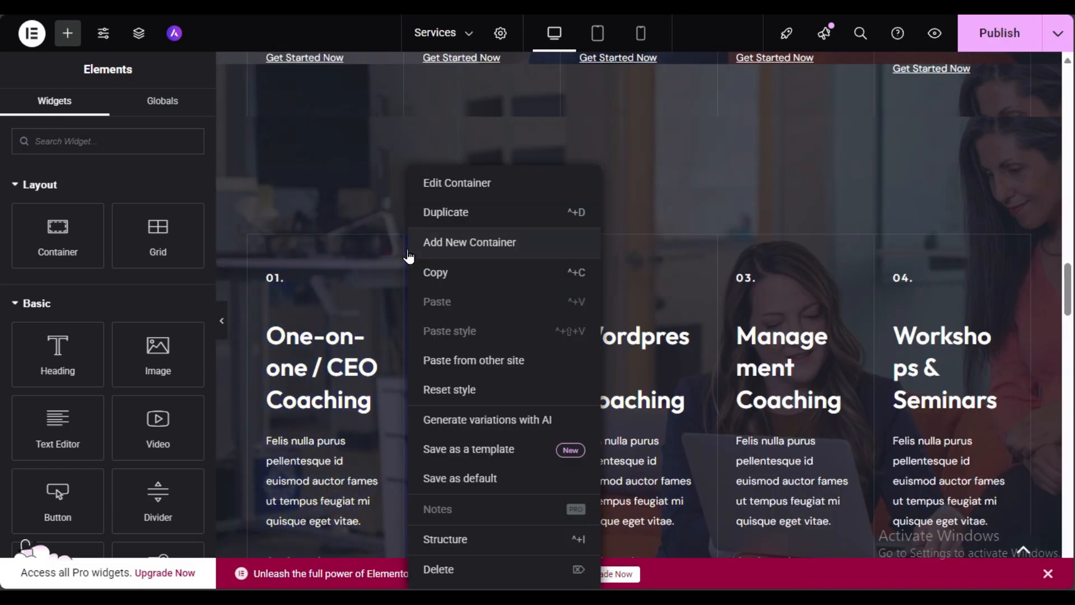
click(447, 584)
key(ctrl+z)
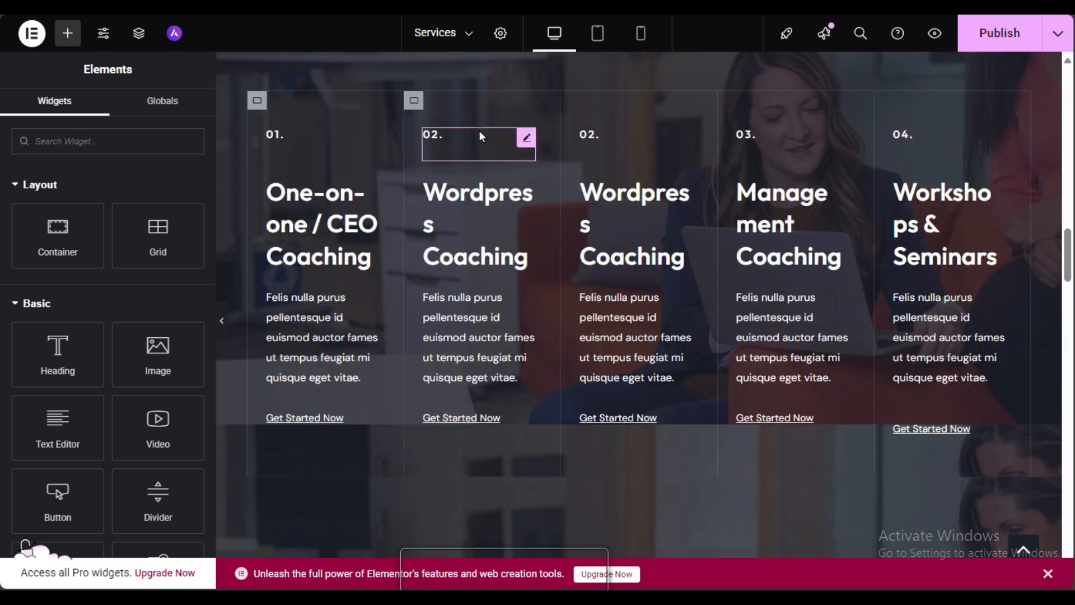
right_click(414, 104)
click(504, 501)
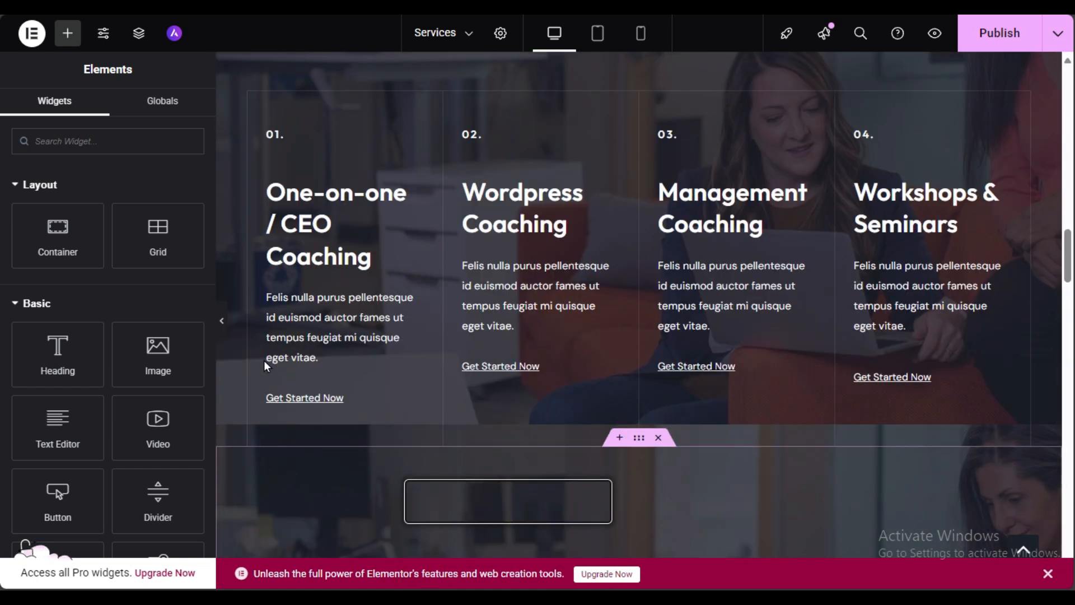
click(221, 320)
scroll(388, 287, down, 3)
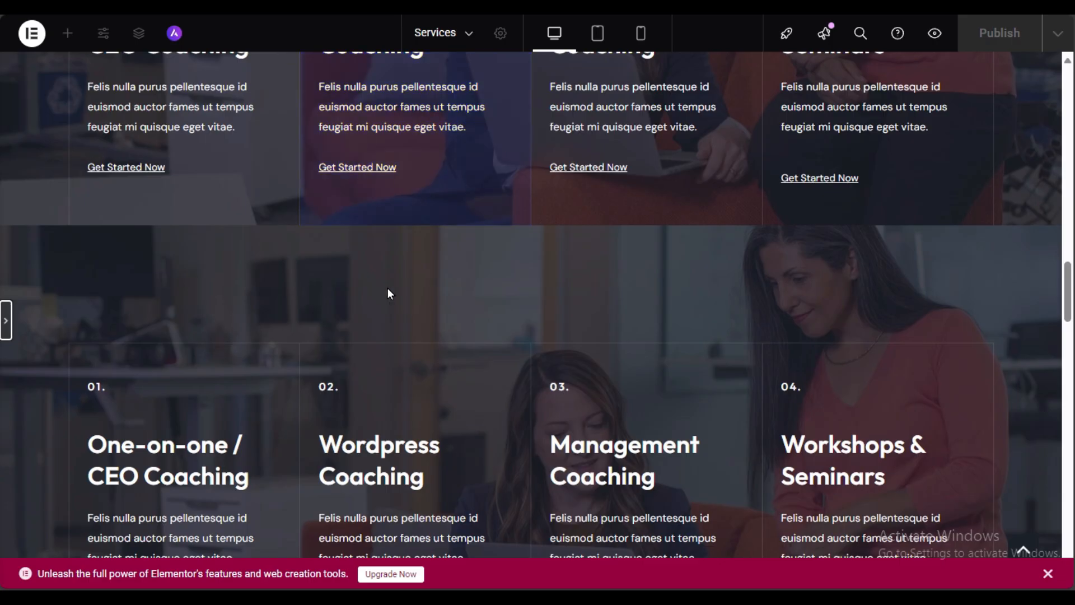
click(6, 311)
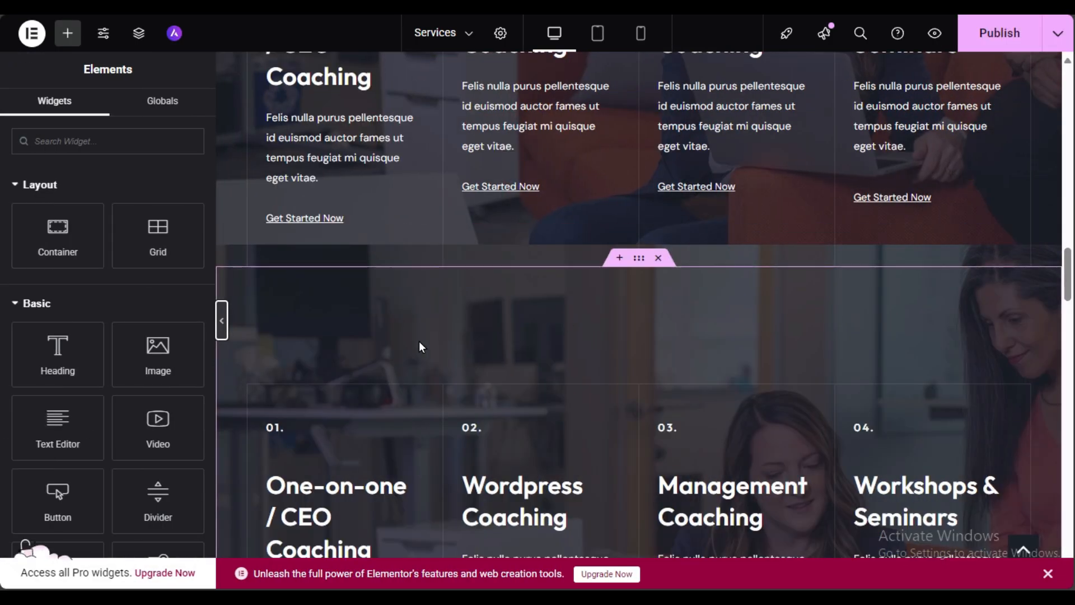
click(638, 259)
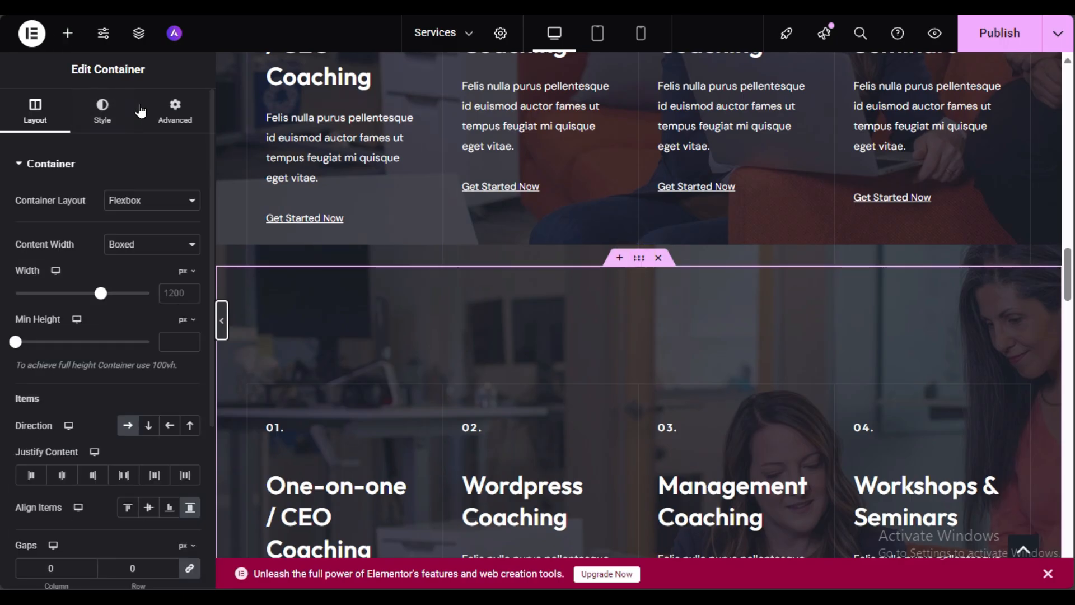
click(175, 117)
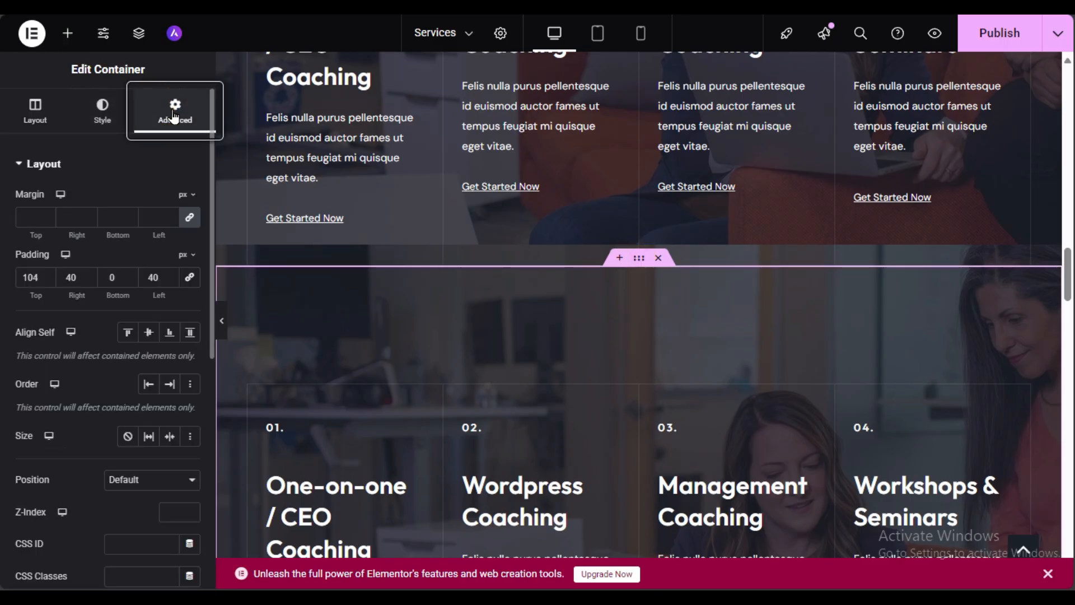
double_click(39, 278)
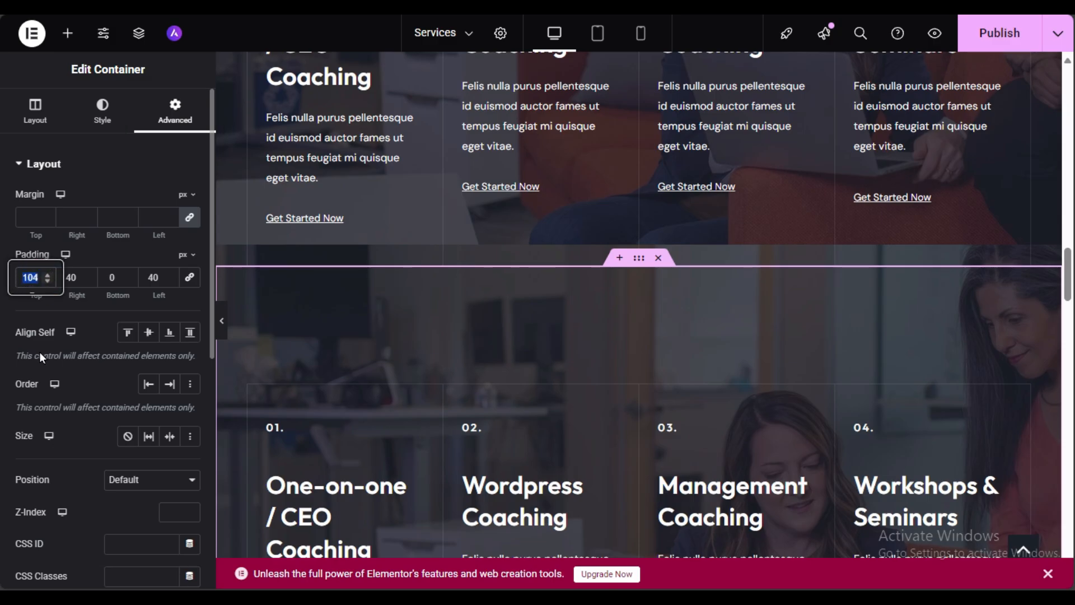
text(50)
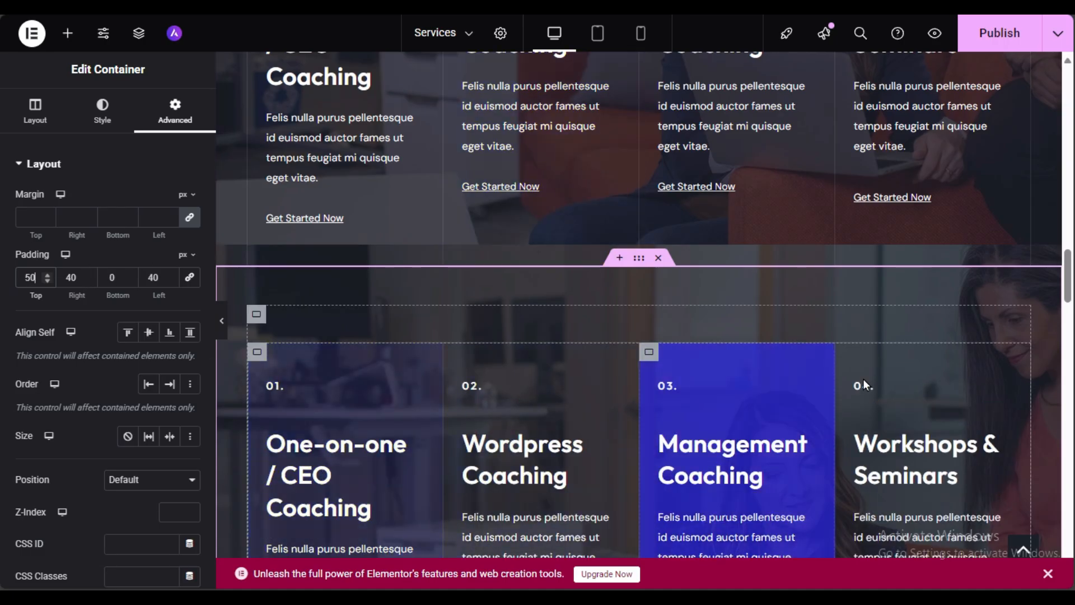
drag(35, 280, 17, 280)
text(33)
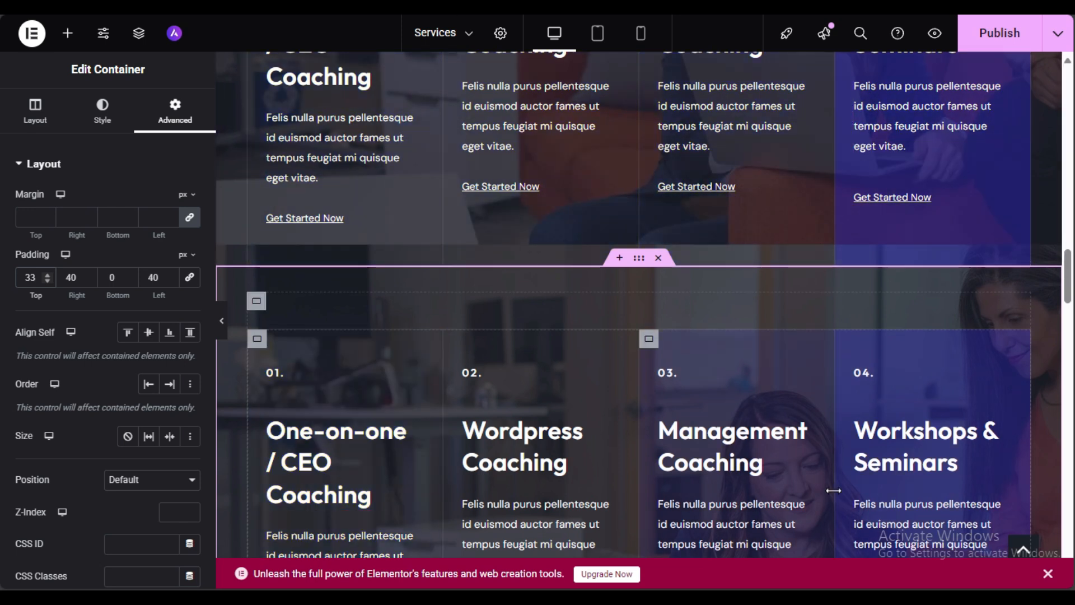
scroll(317, 465, down, 3)
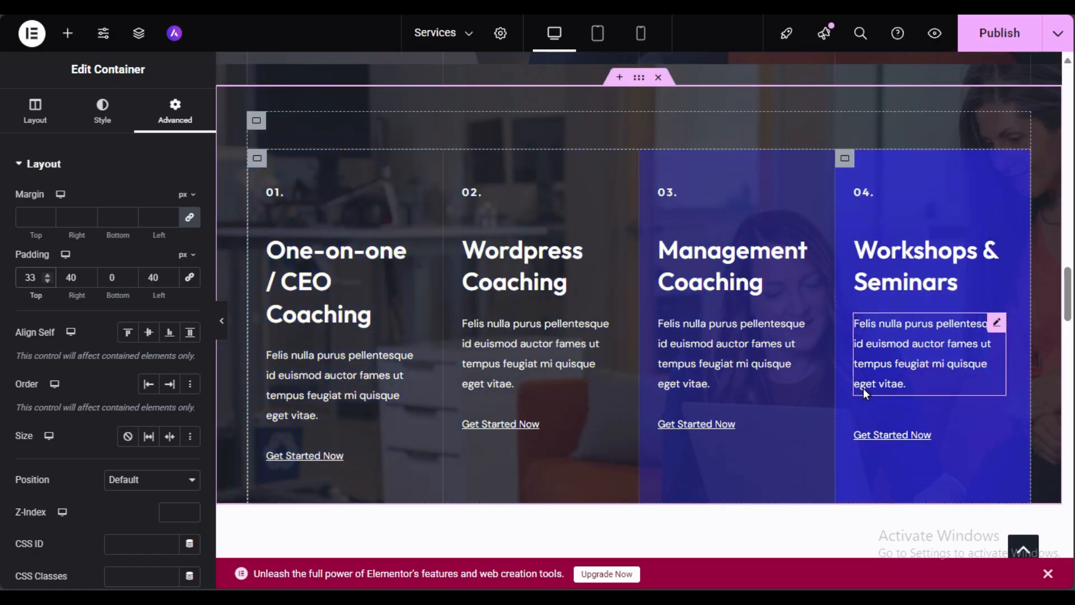
scroll(904, 388, down, 1)
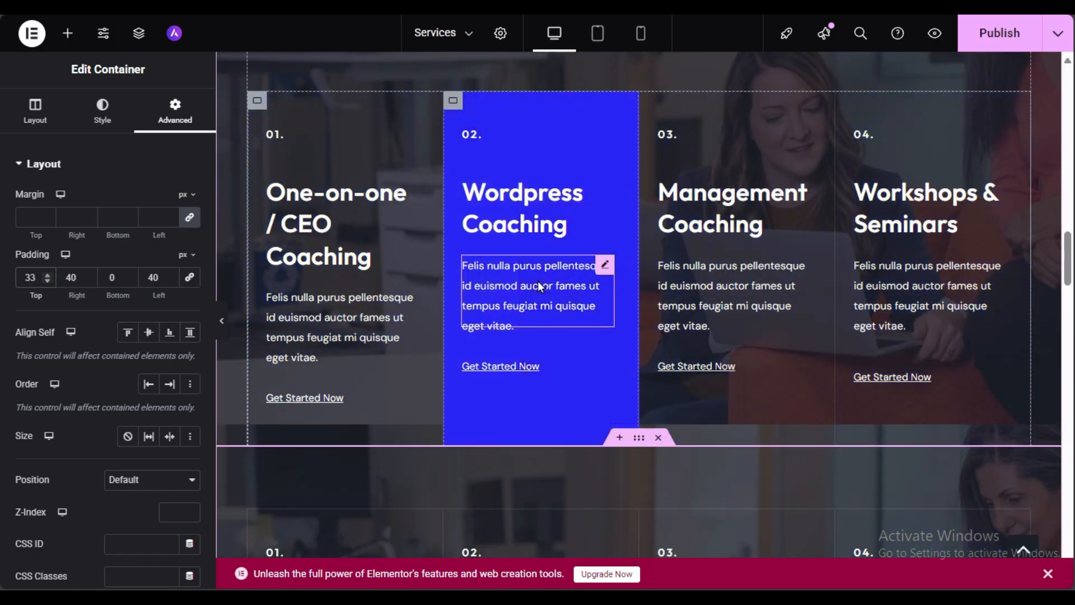
scroll(540, 287, down, 3)
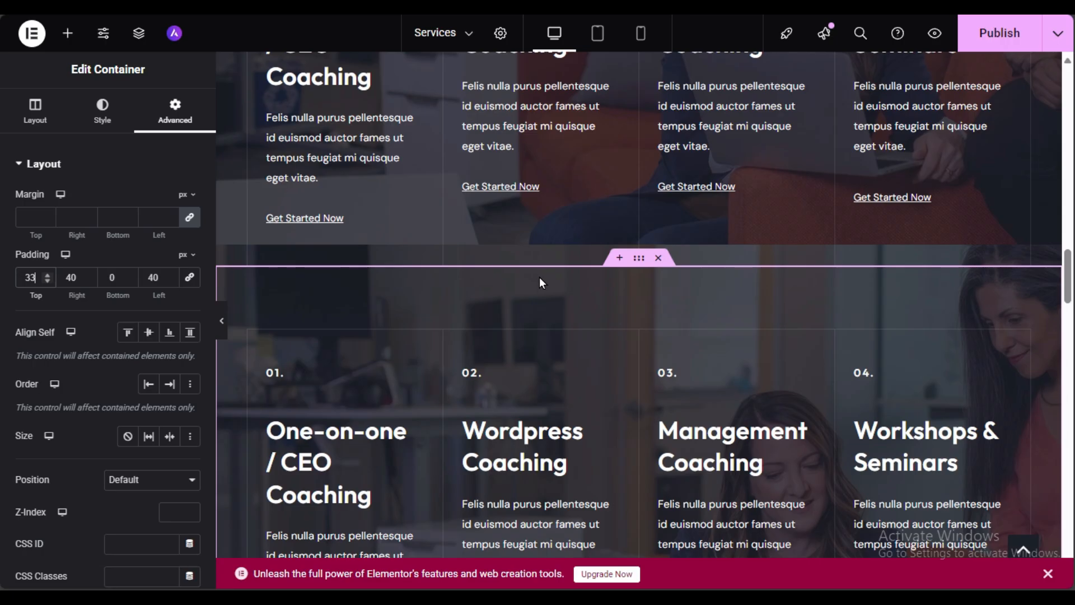
scroll(539, 277, up, 3)
scroll(539, 276, up, 3)
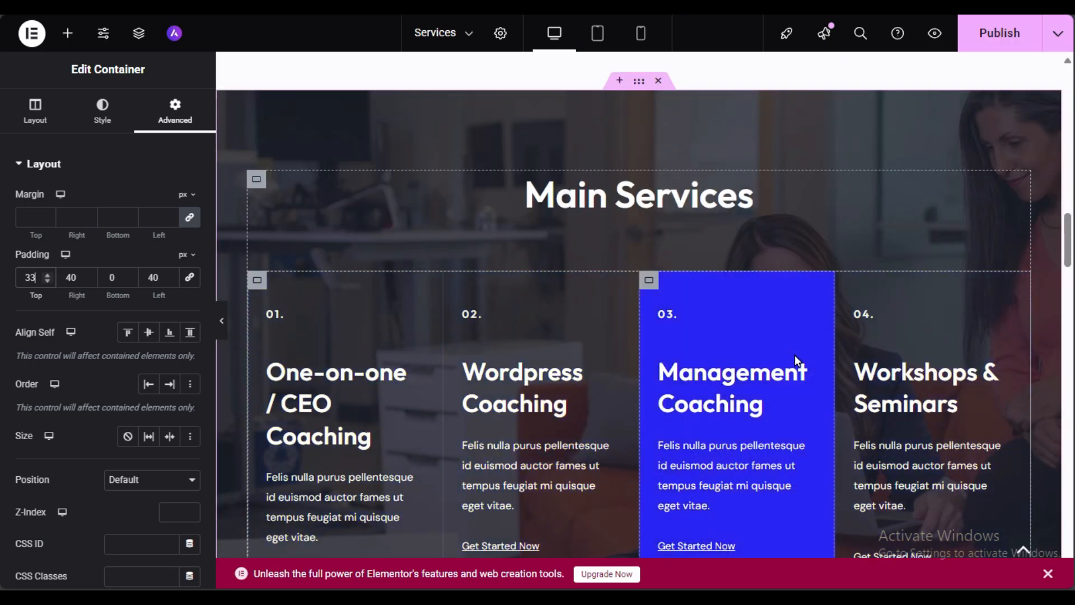
scroll(782, 356, down, 3)
scroll(769, 357, down, 3)
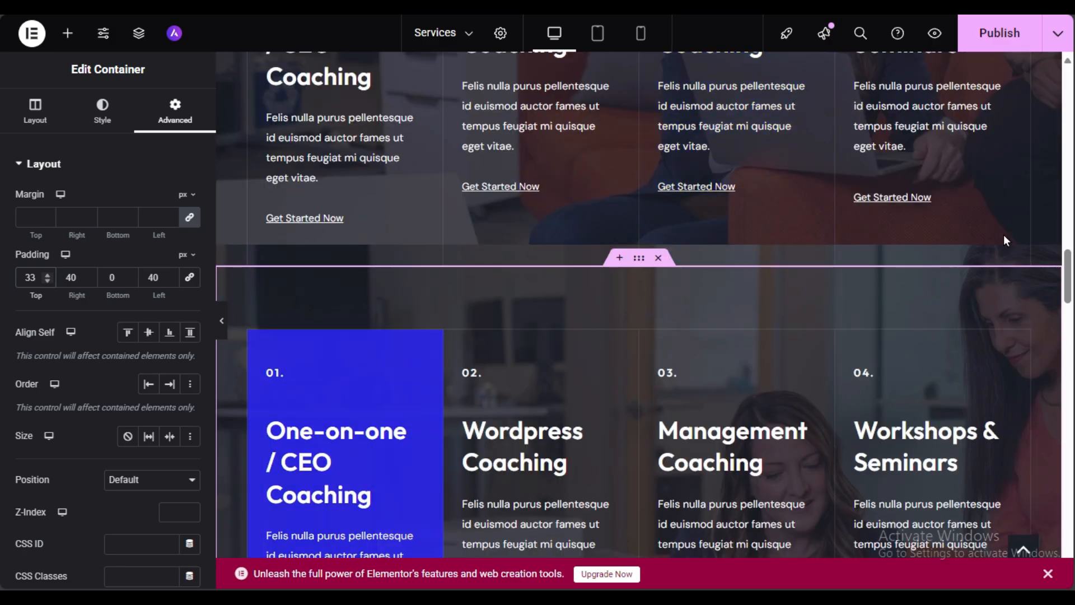
Step: Publish the Services page and view it live
click(999, 33)
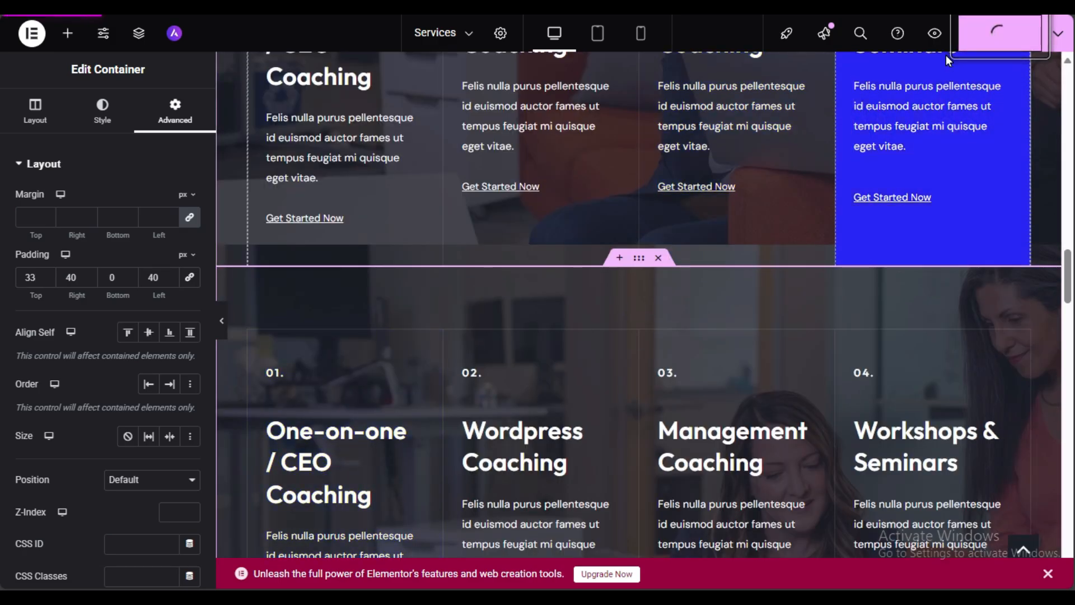
click(933, 34)
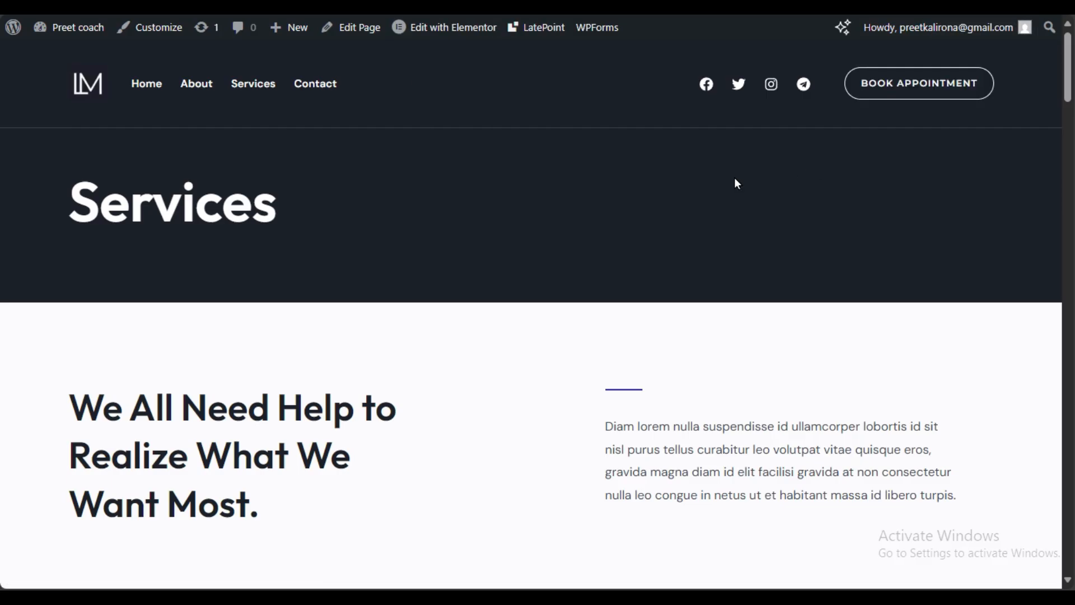
scroll(494, 270, down, 10)
scroll(501, 281, down, 12)
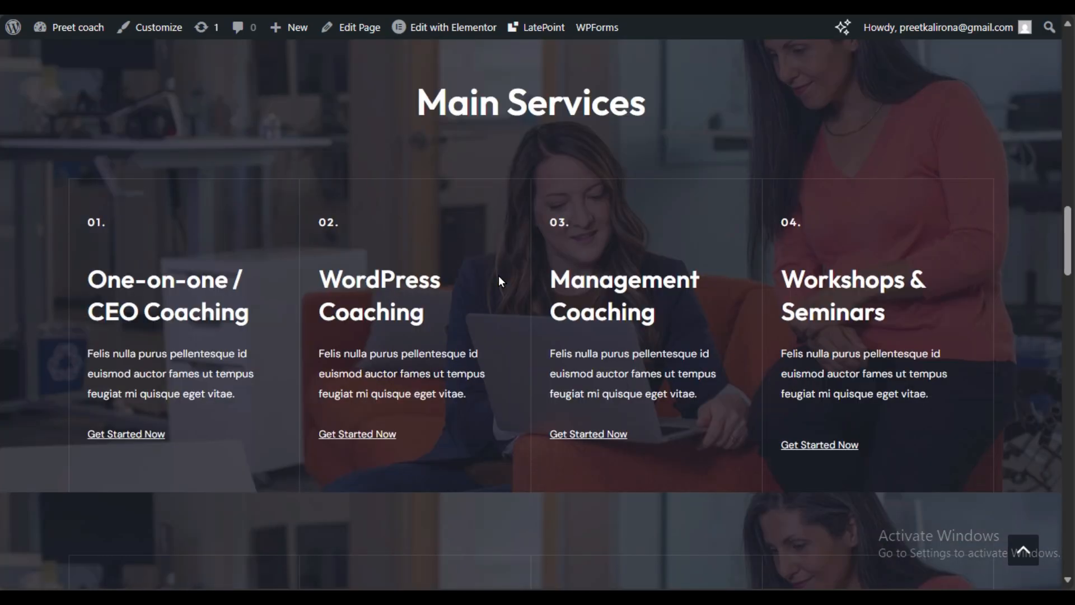
scroll(681, 322, down, 3)
scroll(680, 317, down, 3)
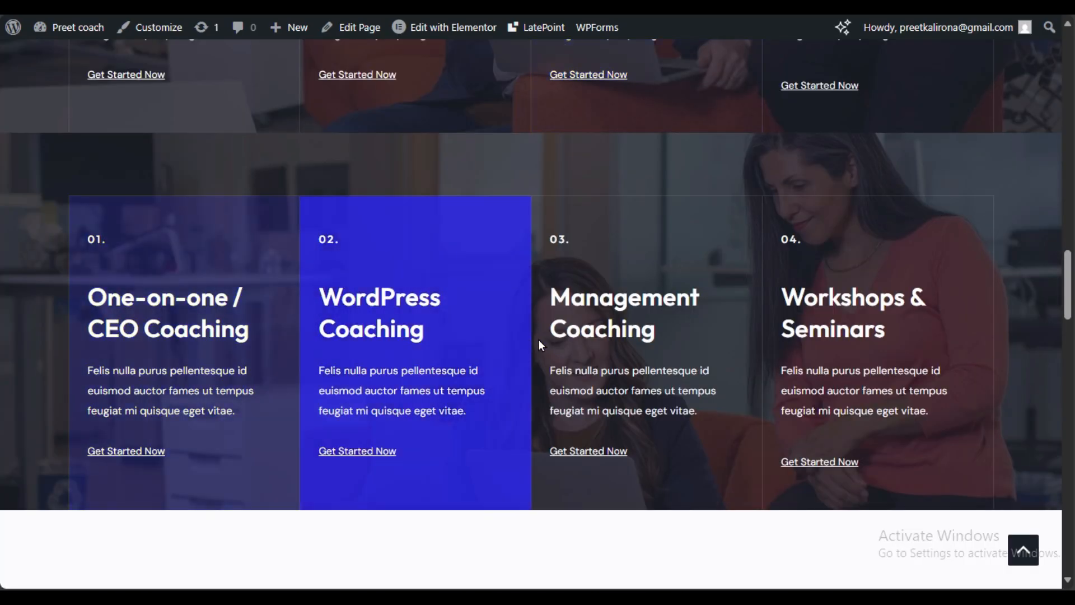
scroll(513, 328, up, 3)
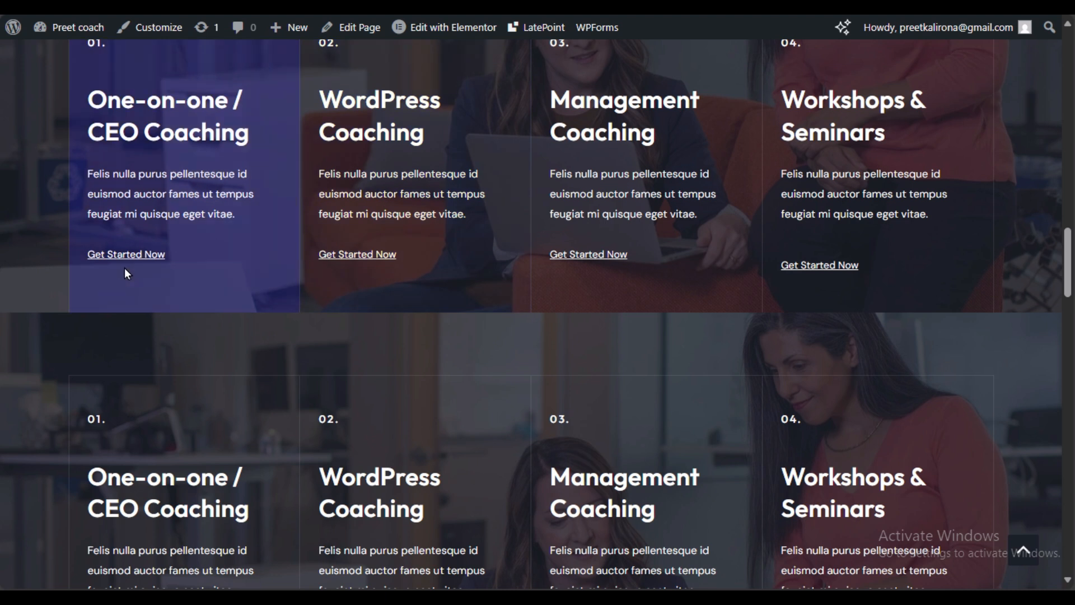
Step: Test the Get Started Now booking pop-ups on the first and WordPress Coaching cards
click(132, 256)
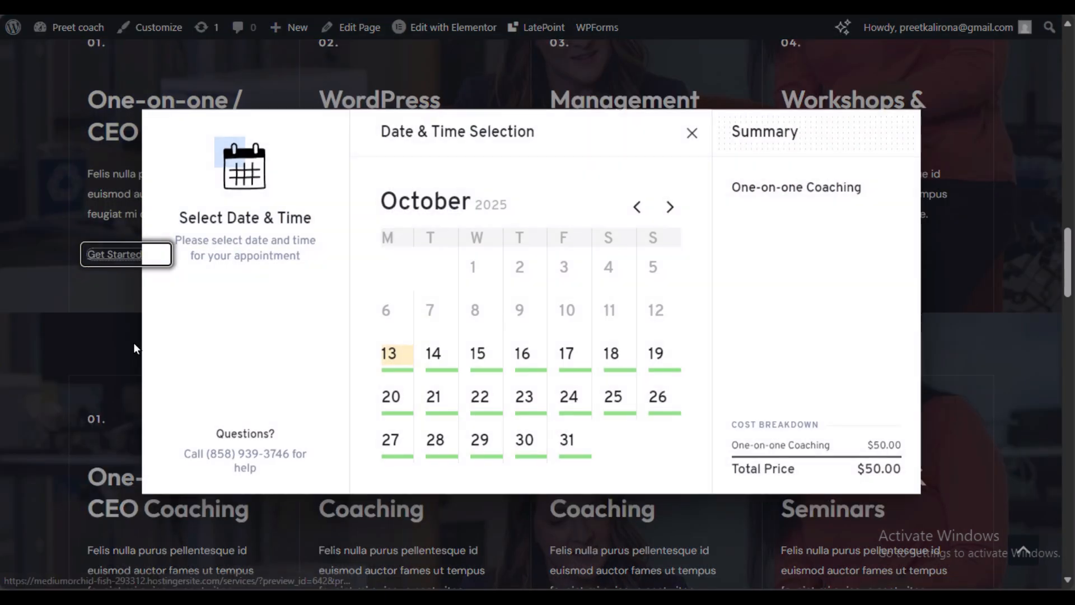
click(955, 333)
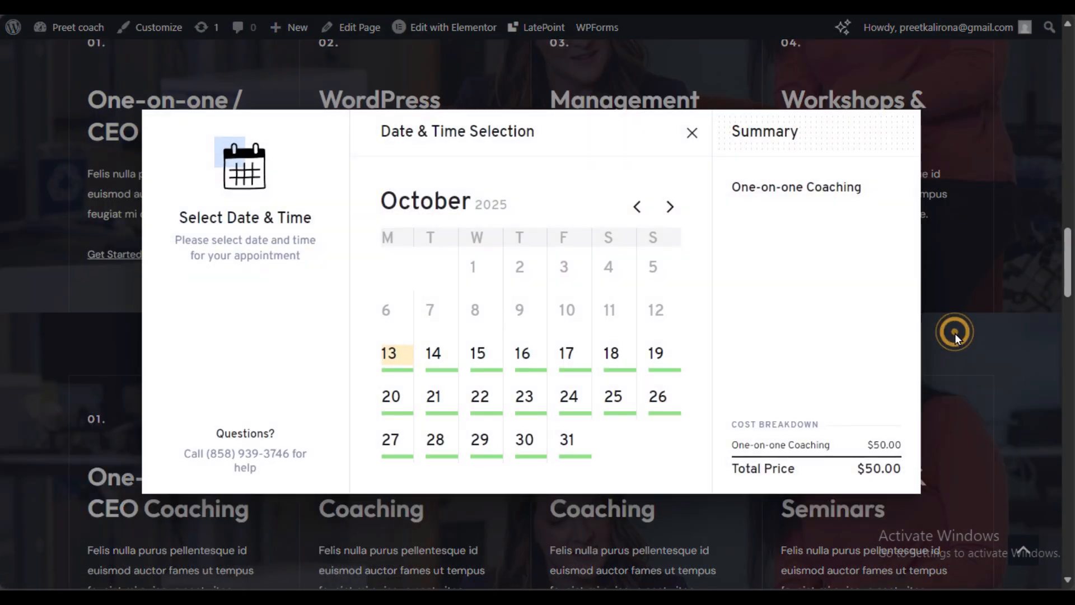
click(696, 136)
click(360, 261)
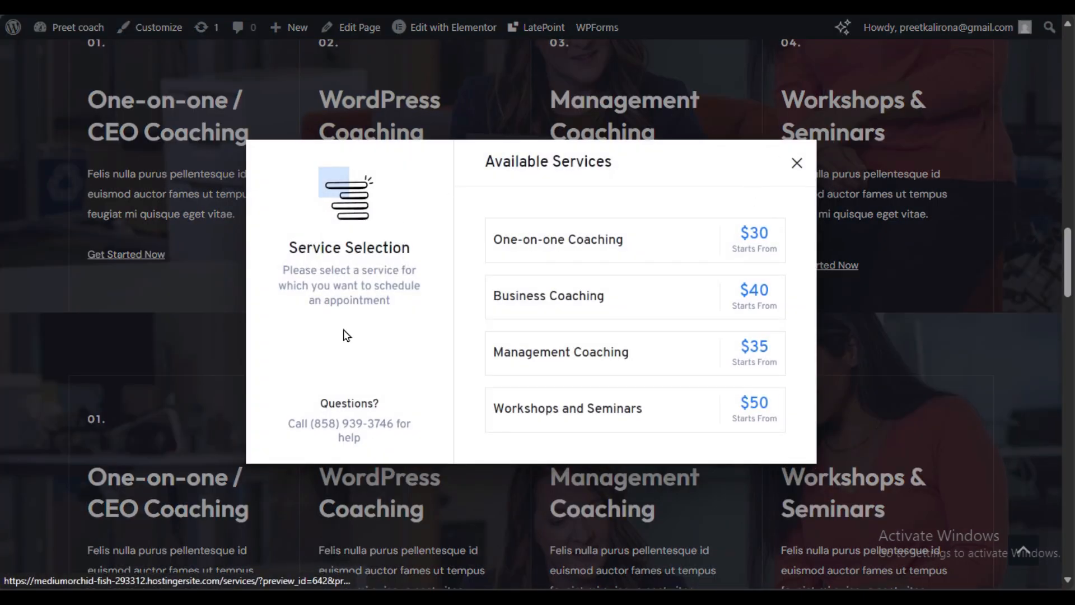
click(796, 163)
click(119, 256)
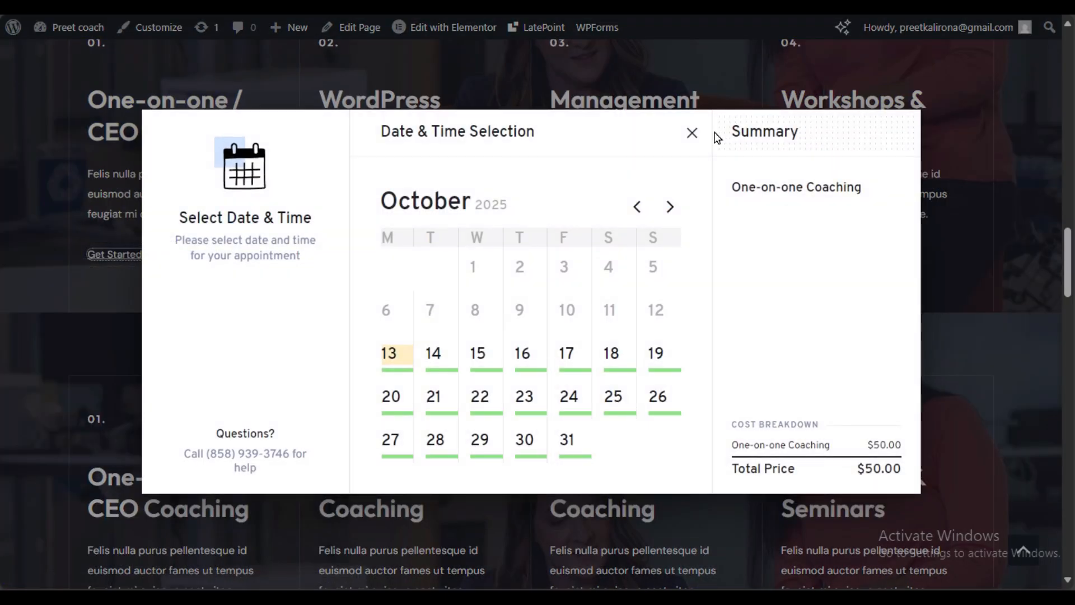
click(690, 135)
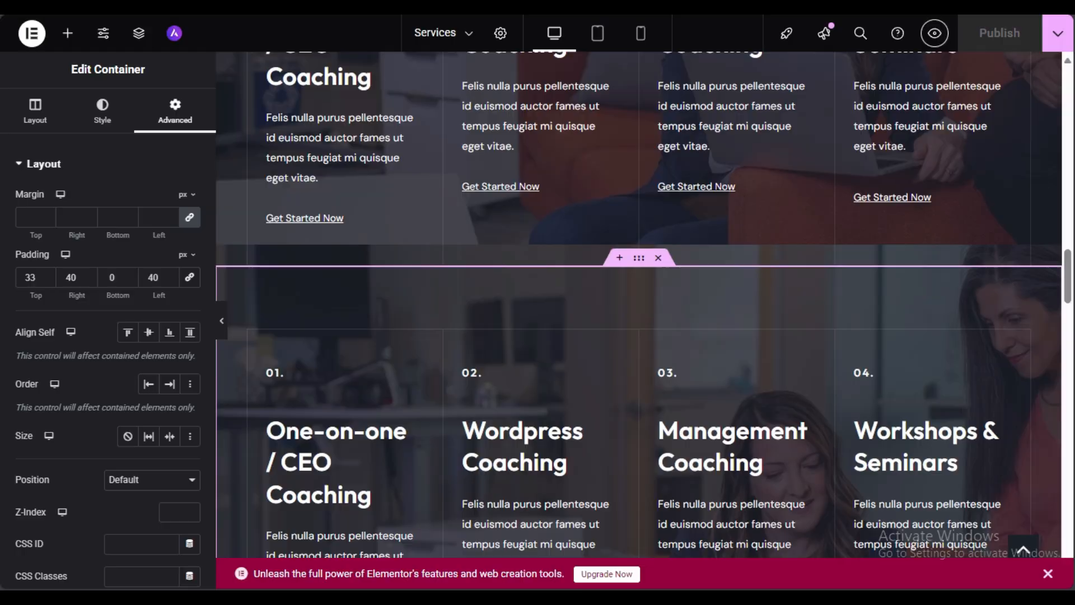
Step: Select card 02's Get Started Now button and keep its preselected service as Customer will pick
scroll(510, 325, up, 3)
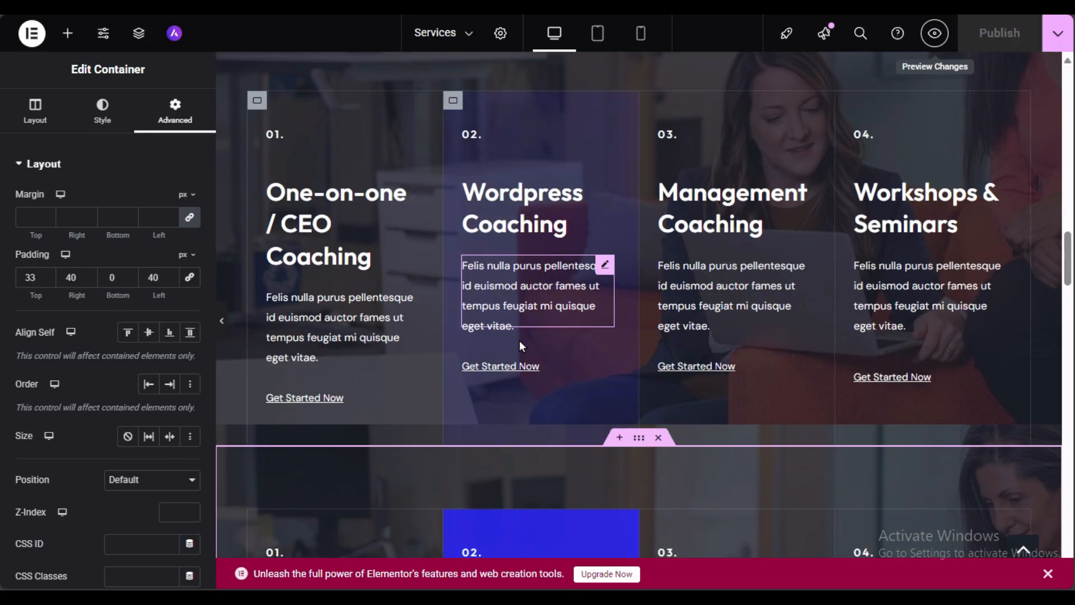
click(559, 366)
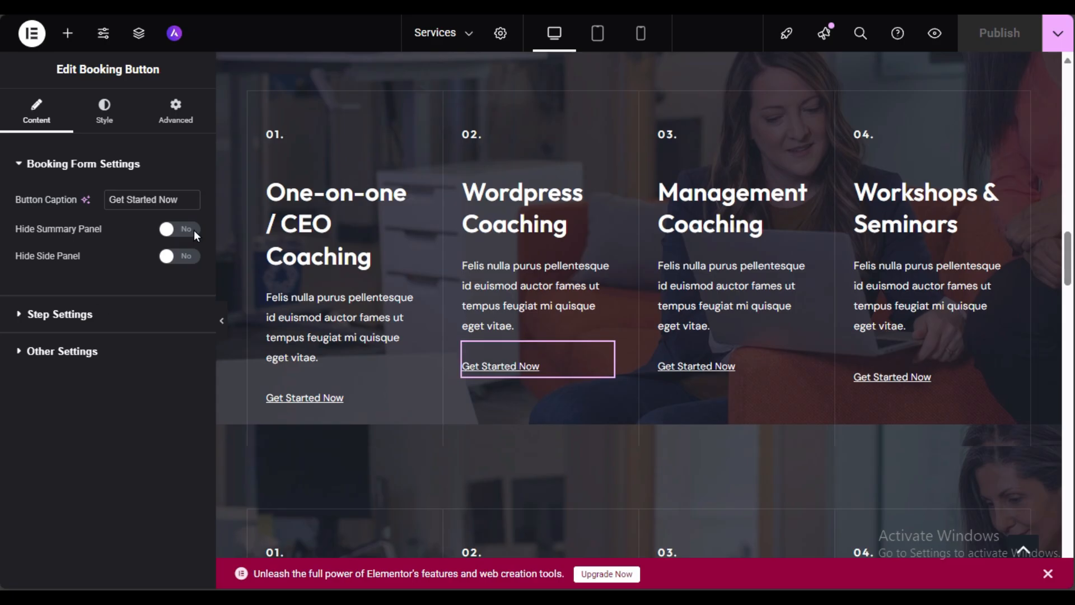
click(87, 317)
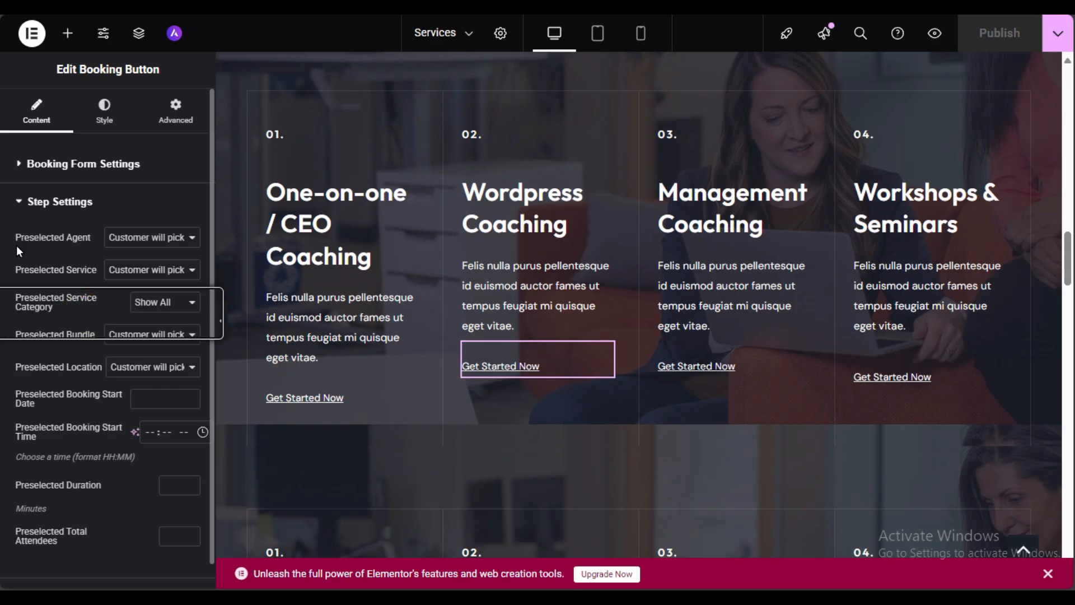
click(158, 278)
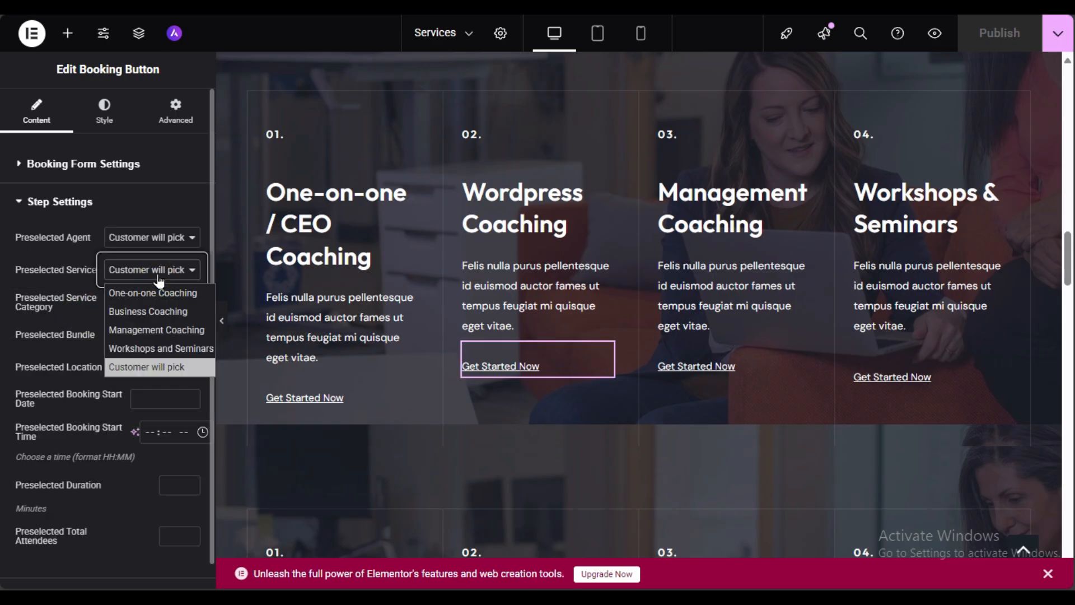
click(56, 281)
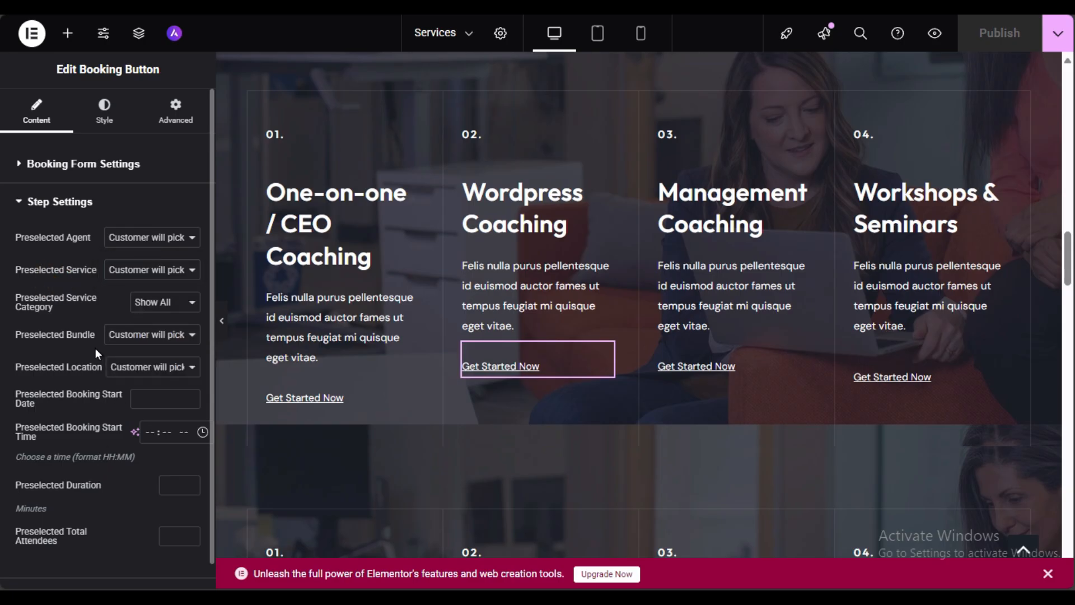
Step: Leave the preselected agent to the customer and review the service sections above the testimonials
click(148, 240)
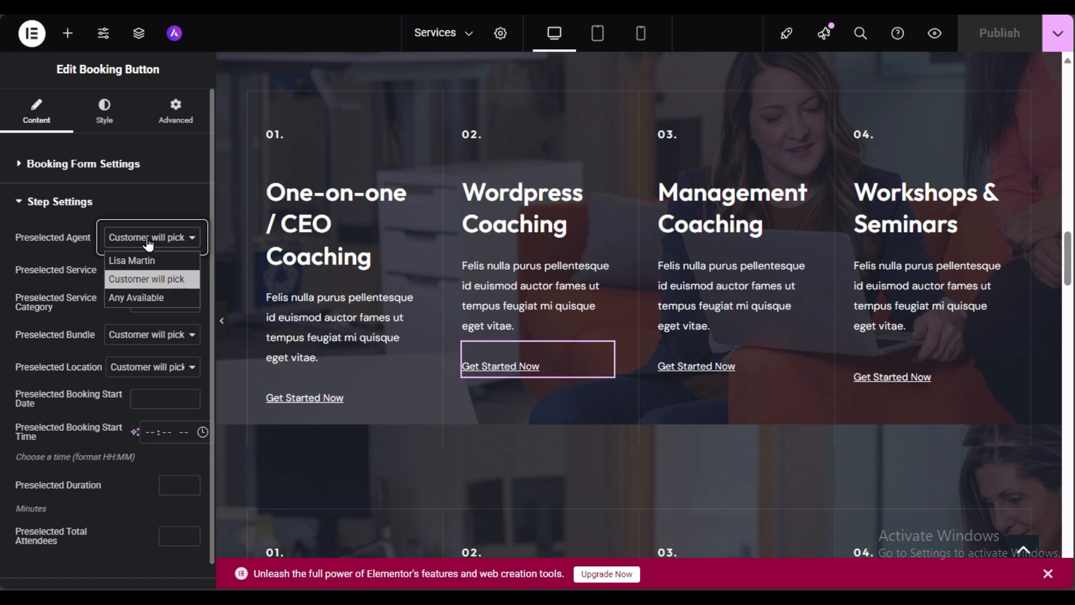
click(38, 283)
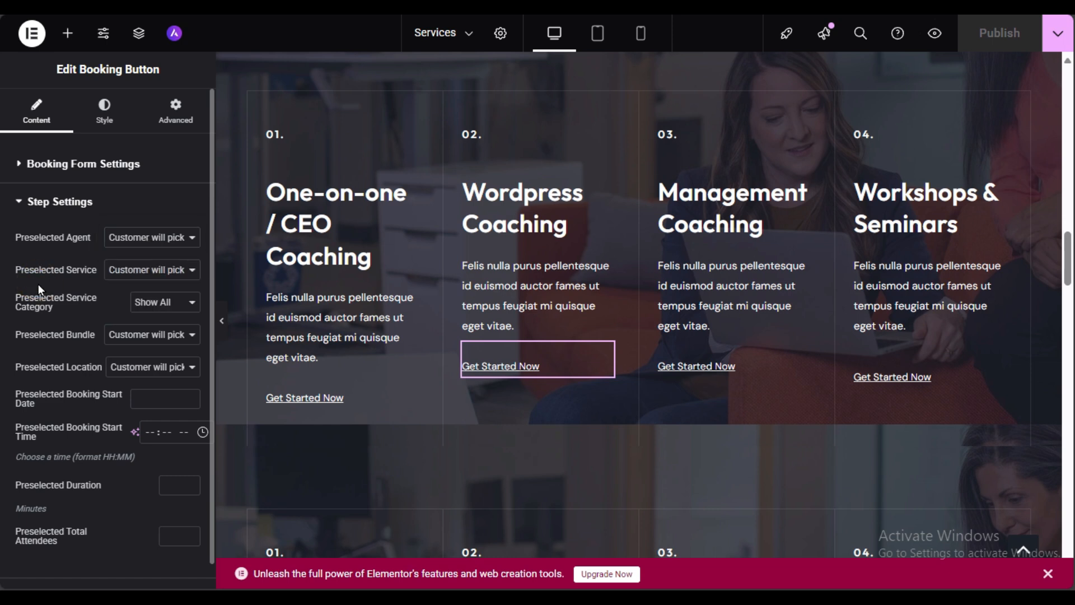
scroll(38, 284, down, 1)
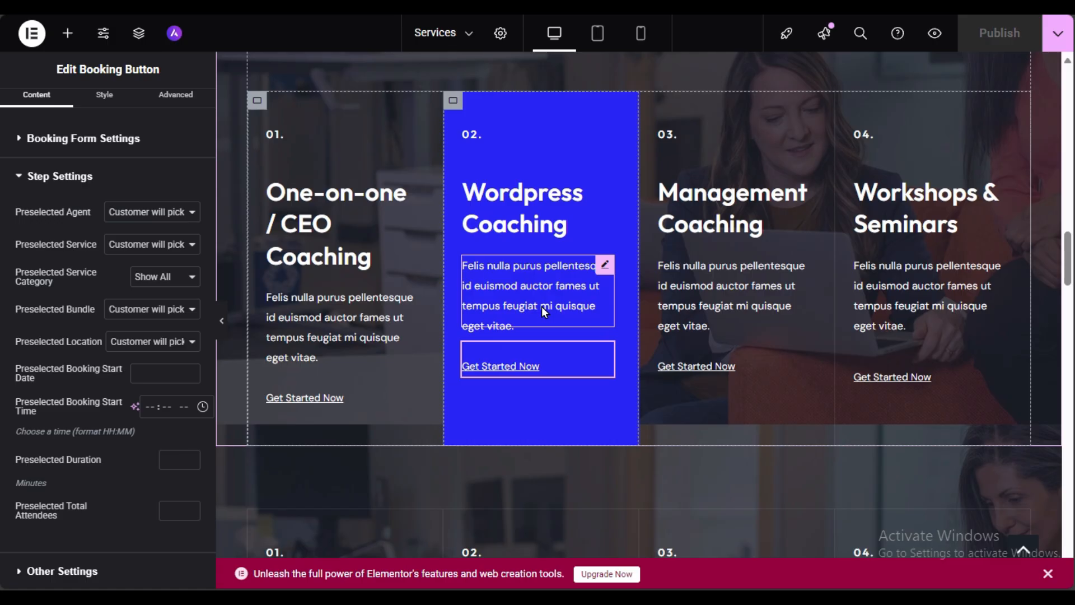
scroll(545, 307, up, 3)
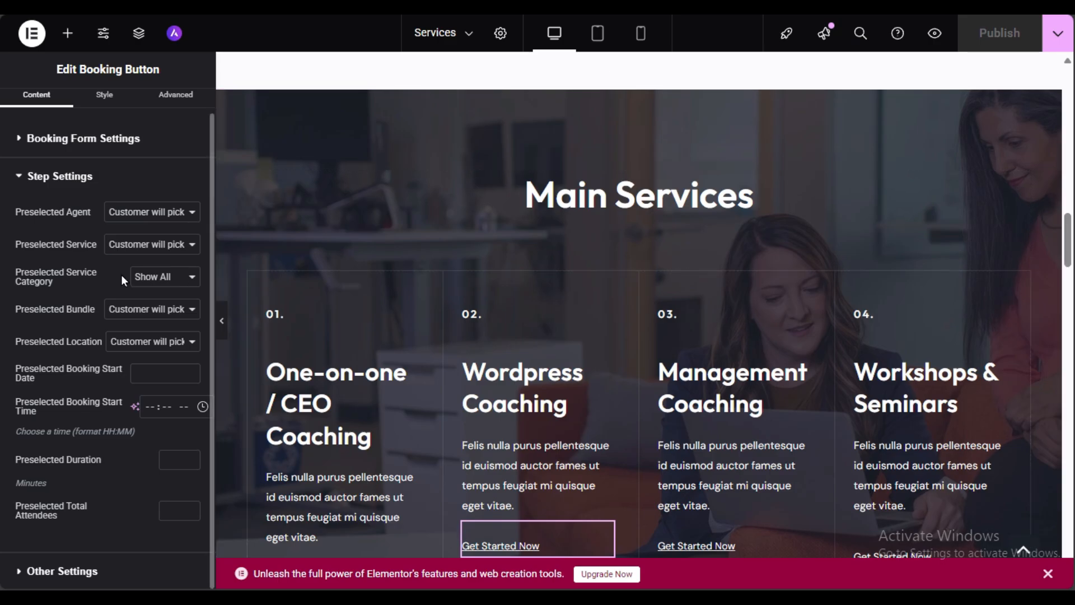
scroll(791, 351, down, 6)
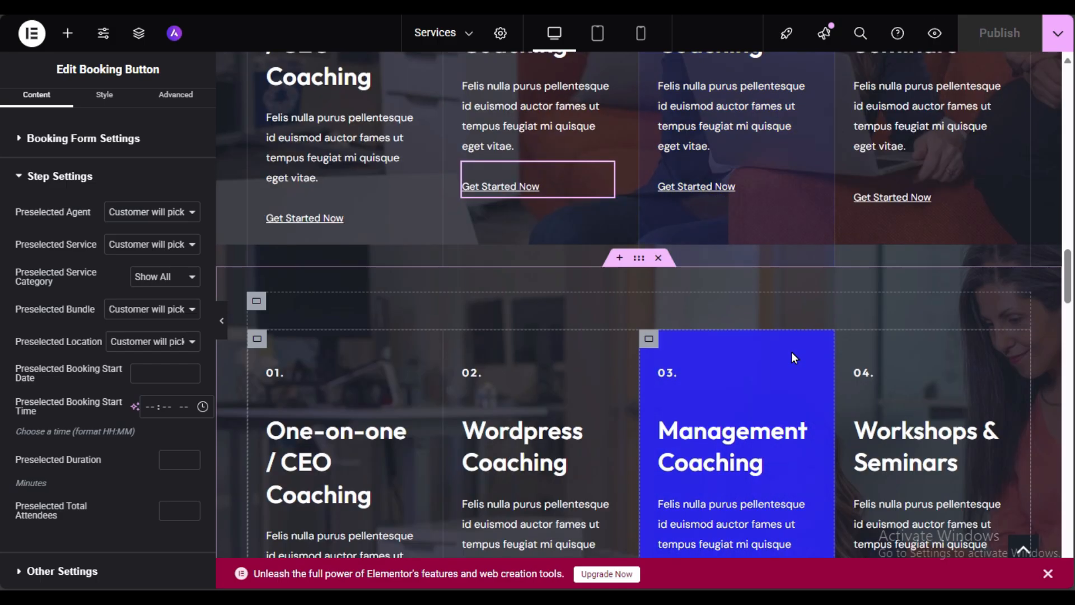
scroll(337, 285, down, 12)
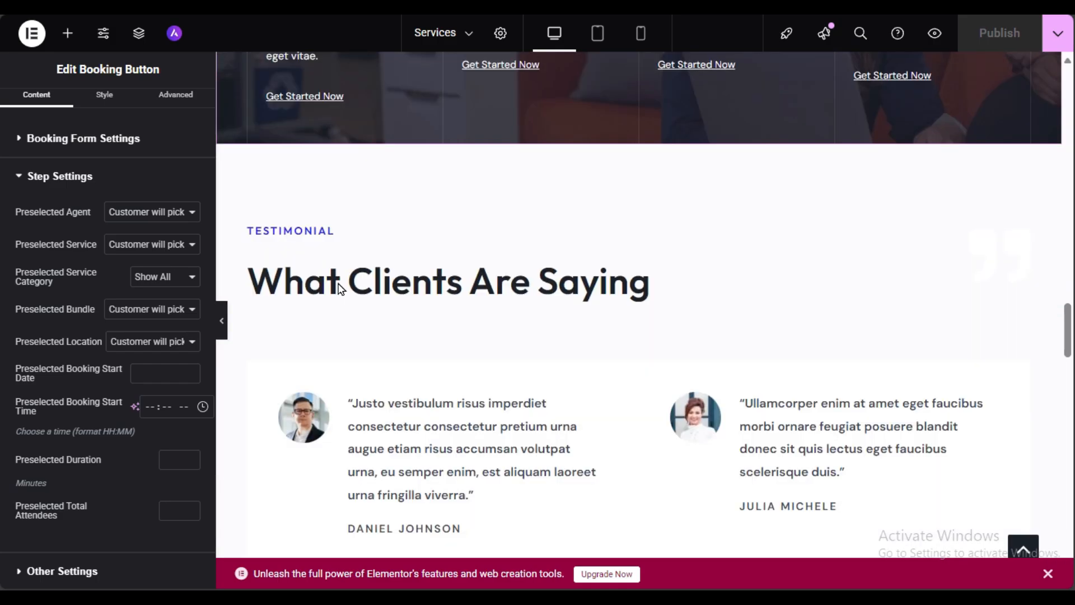
scroll(358, 294, down, 3)
scroll(365, 291, up, 6)
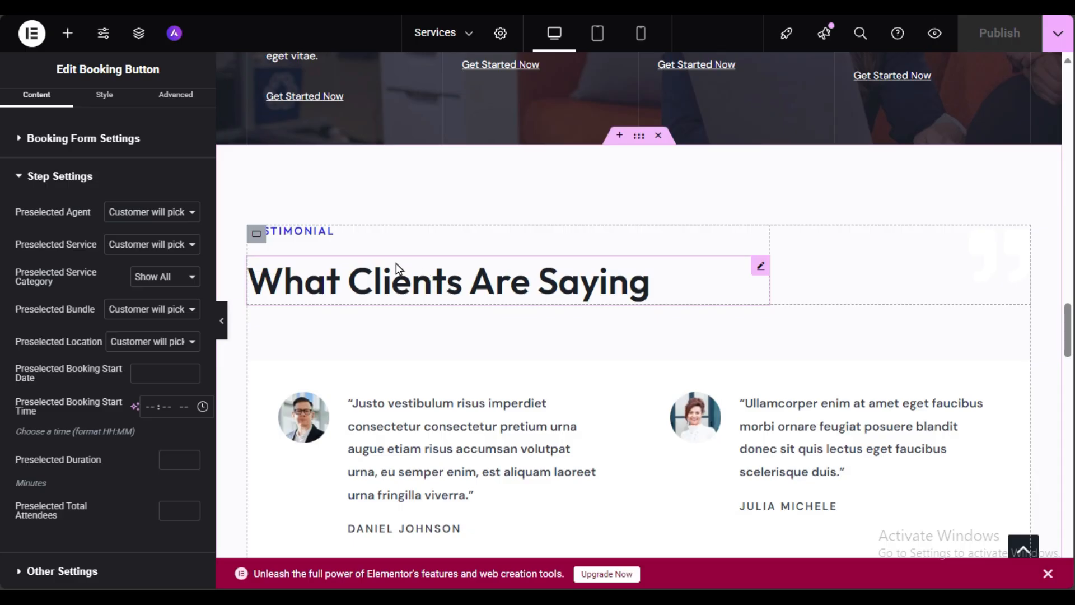
scroll(396, 264, down, 3)
click(502, 251)
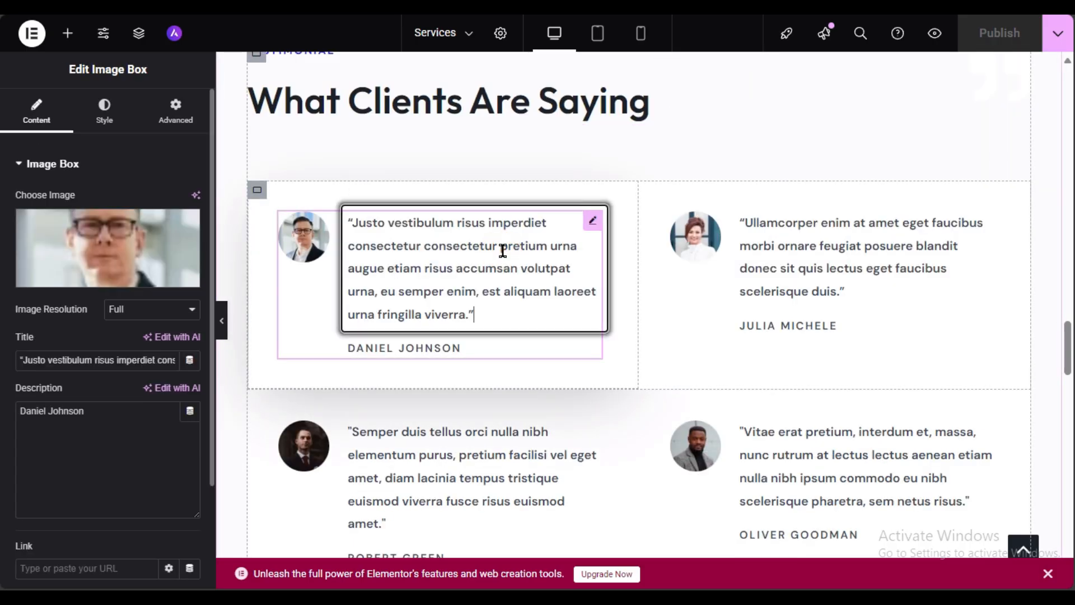
scroll(2, 293, down, 3)
scroll(132, 145, up, 3)
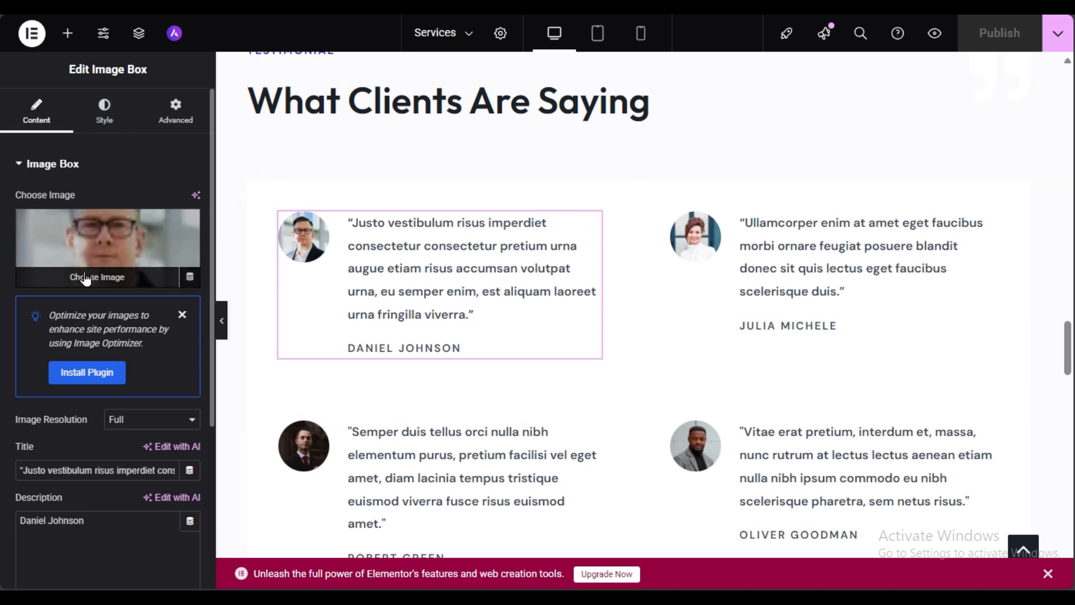
scroll(16, 308, down, 3)
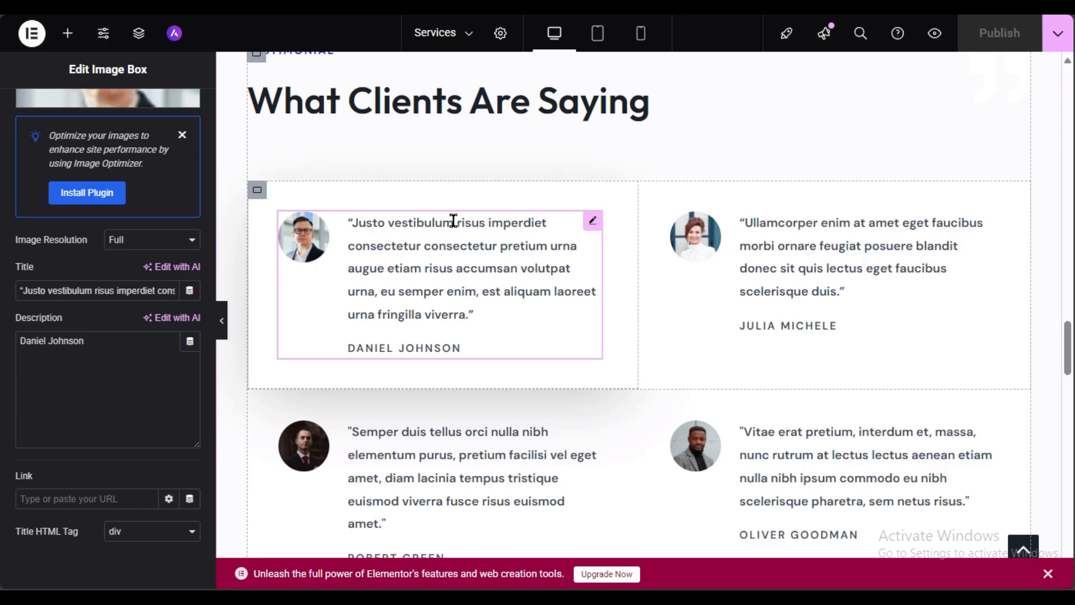
scroll(1, 351, down, 1)
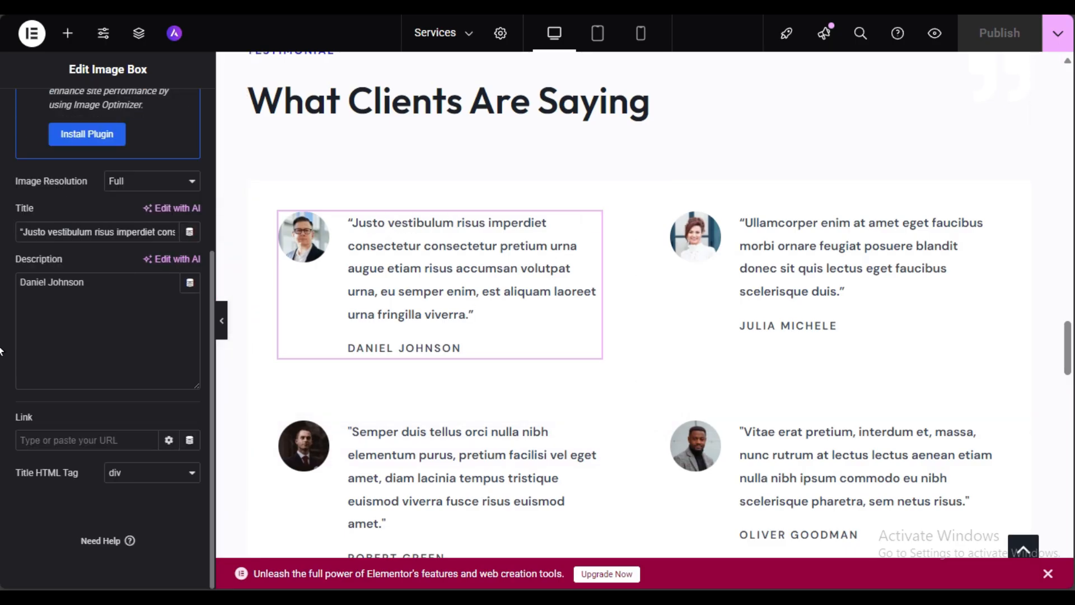
scroll(1, 361, up, 4)
scroll(2, 364, down, 3)
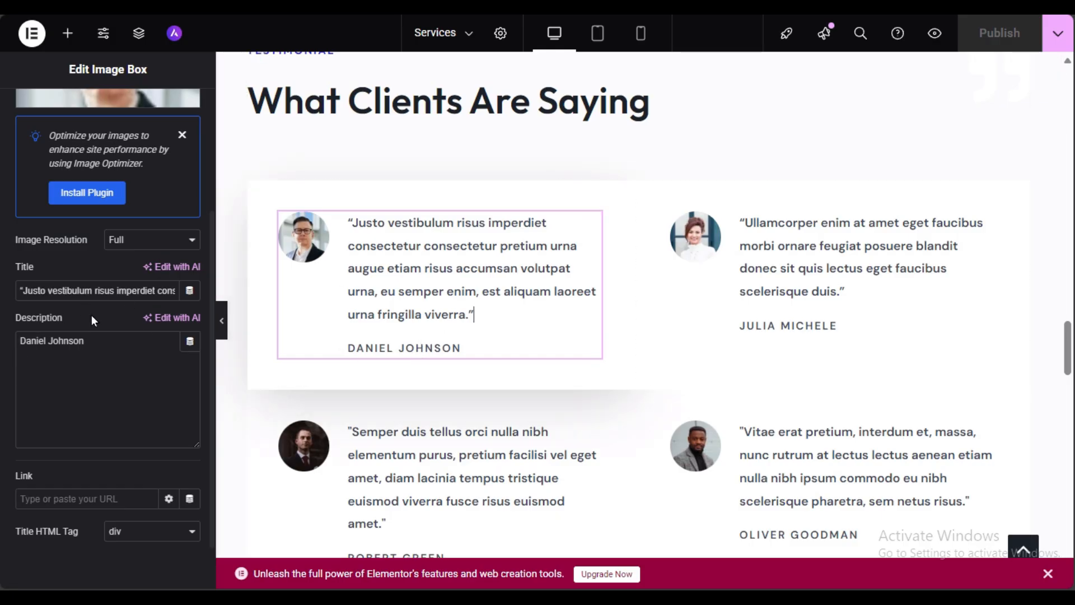
triple_click(52, 289)
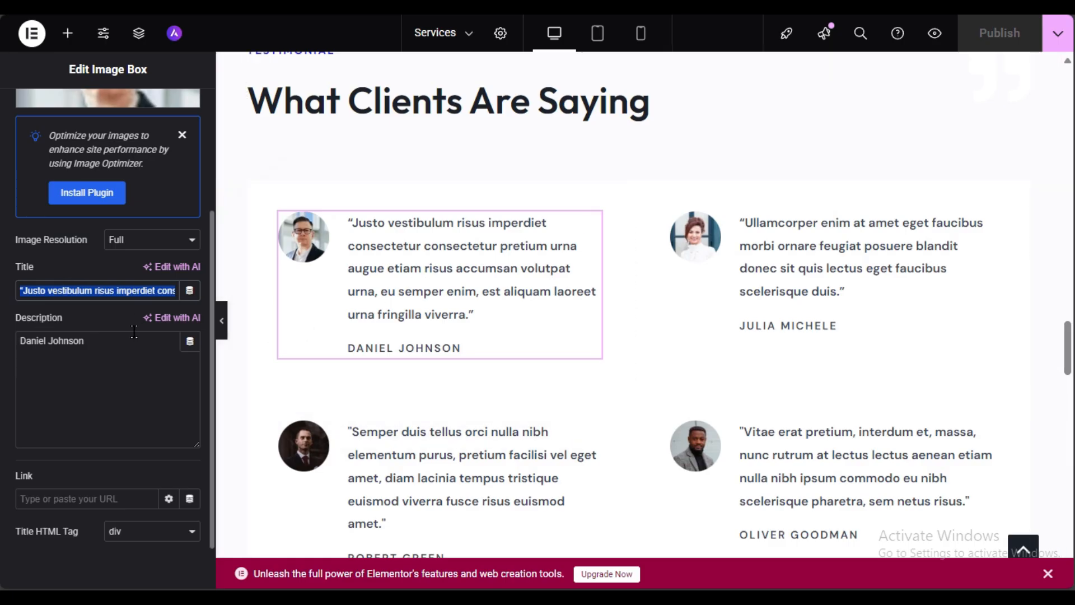
click(114, 346)
triple_click(112, 344)
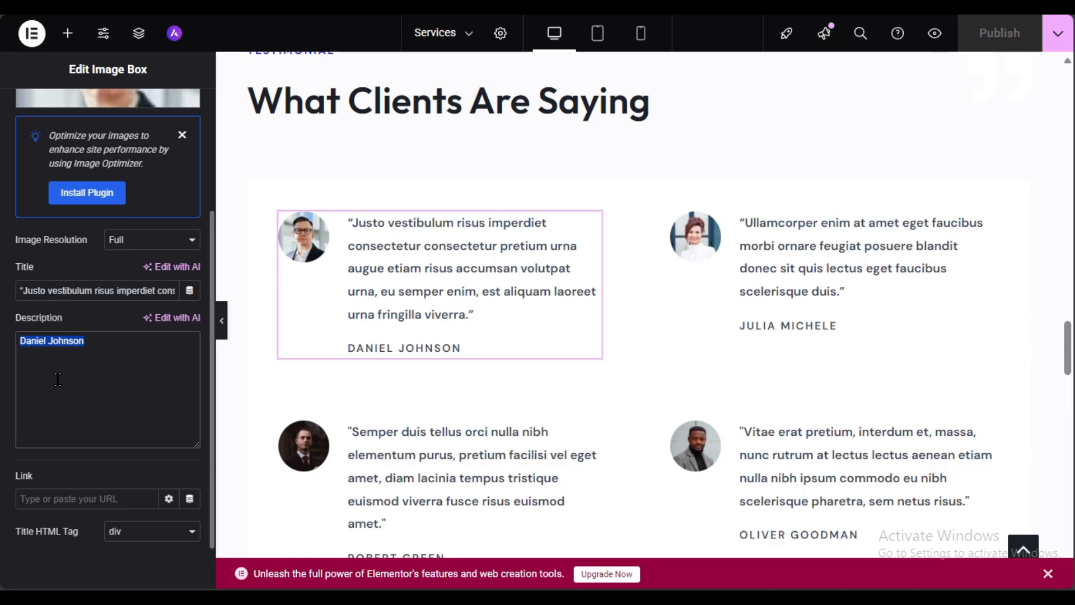
scroll(590, 293, down, 8)
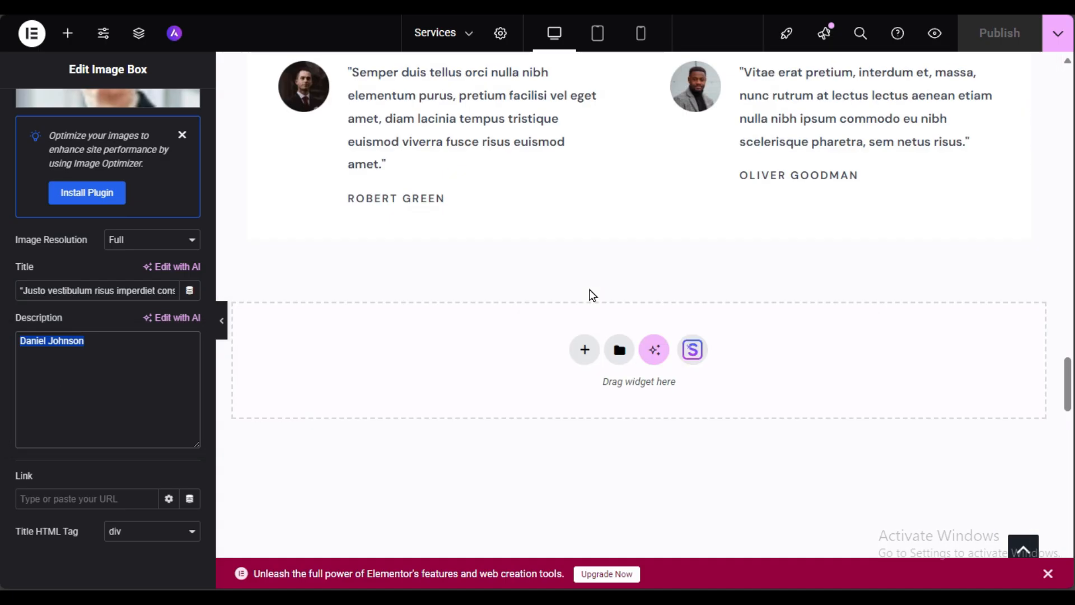
scroll(592, 294, up, 15)
scroll(592, 292, down, 10)
scroll(592, 292, up, 3)
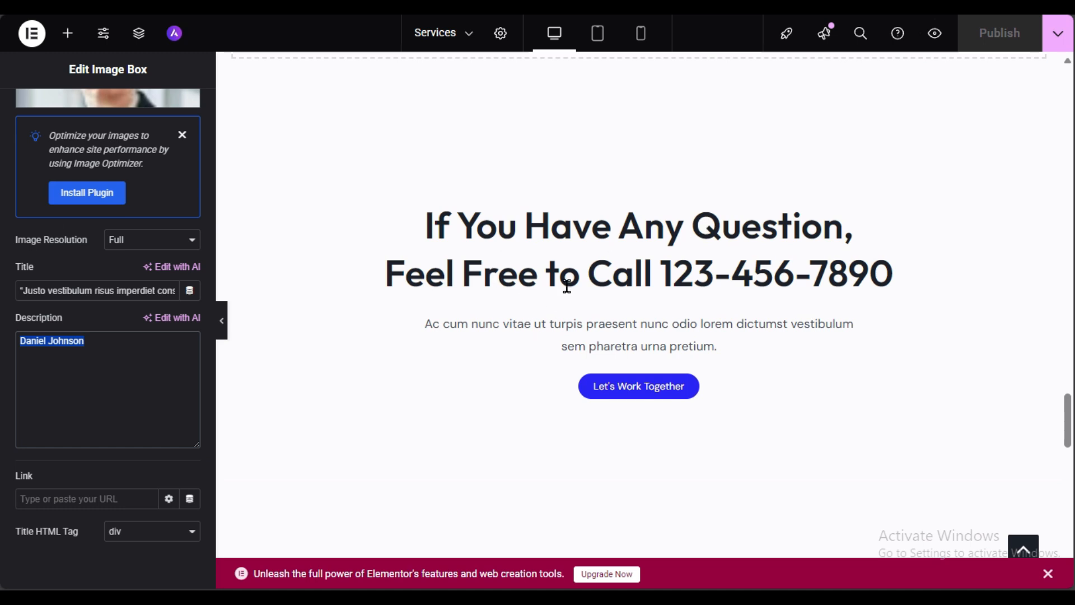
scroll(644, 351, up, 20)
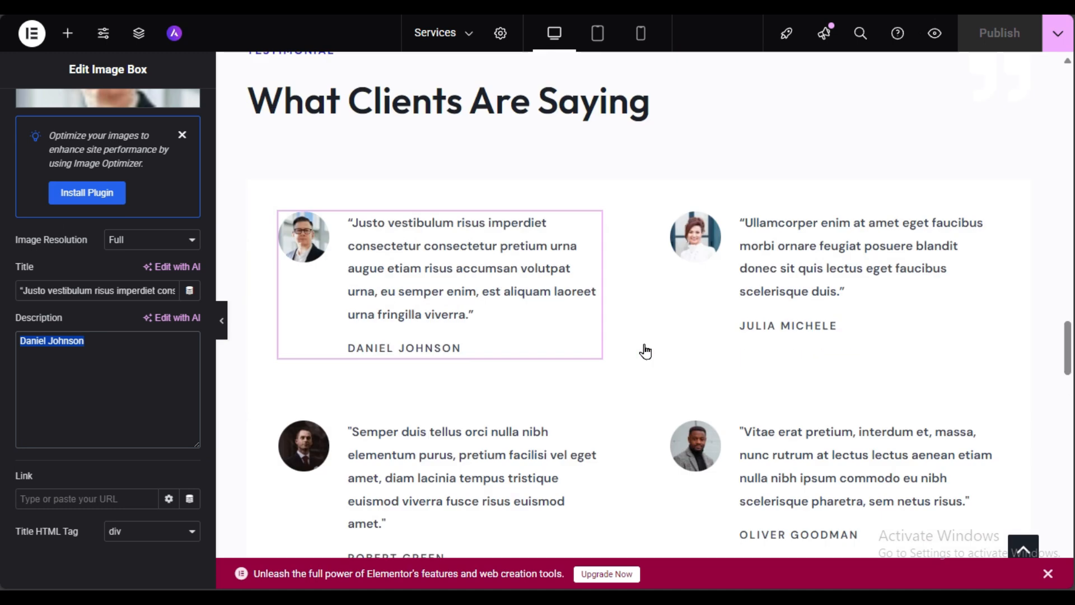
scroll(644, 351, up, 3)
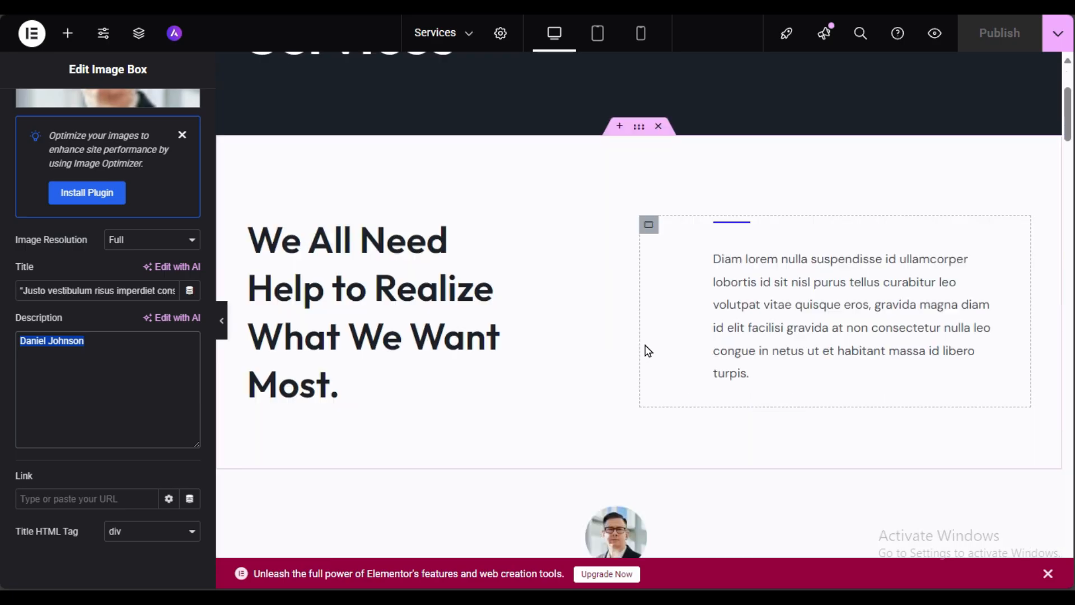
scroll(647, 351, down, 10)
scroll(389, 333, up, 8)
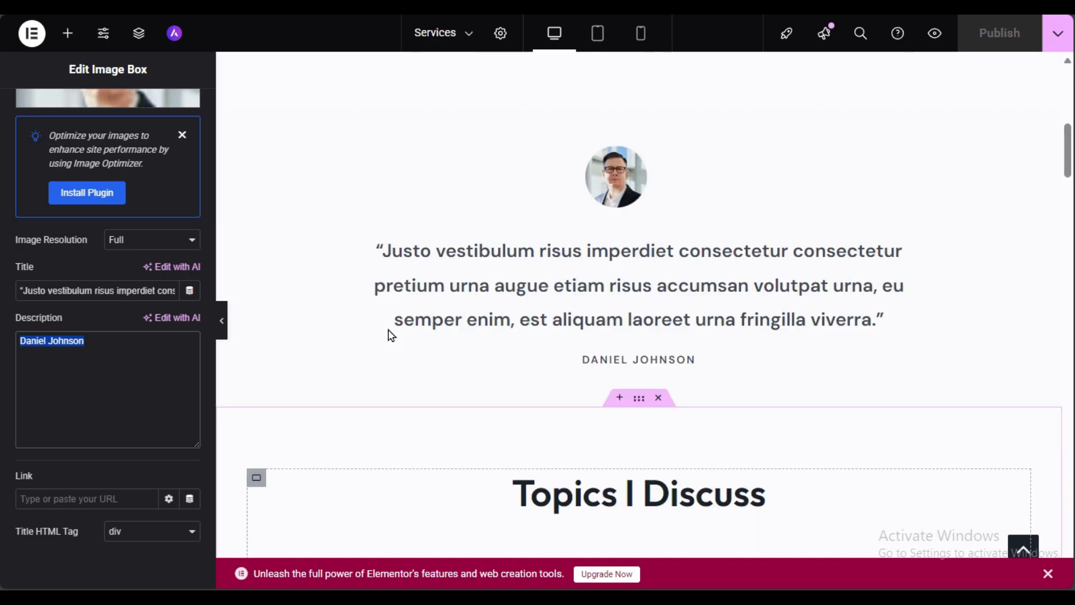
scroll(409, 336, up, 3)
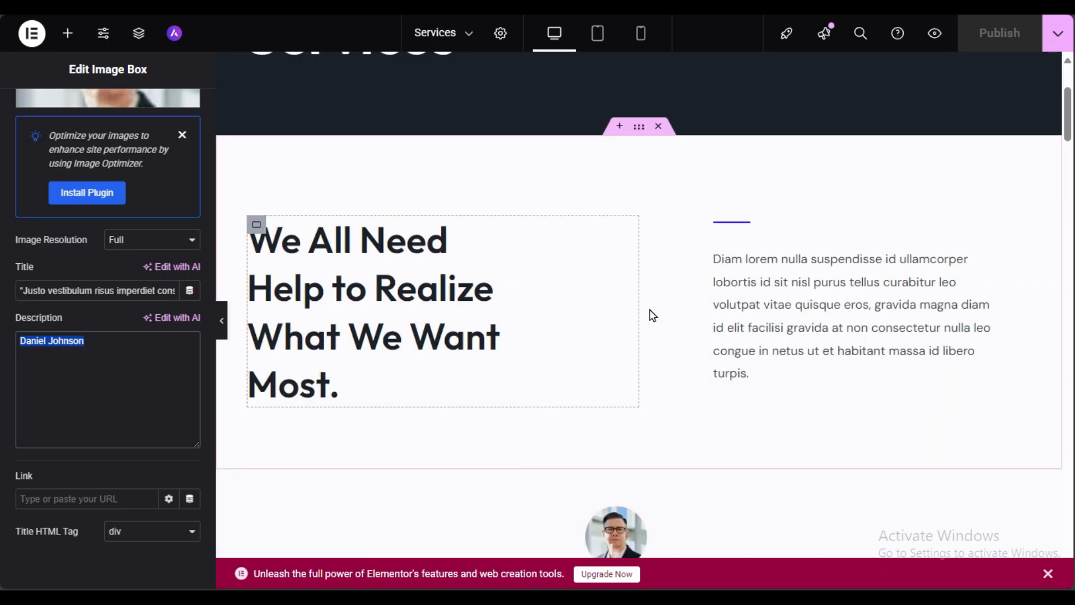
scroll(442, 314, up, 3)
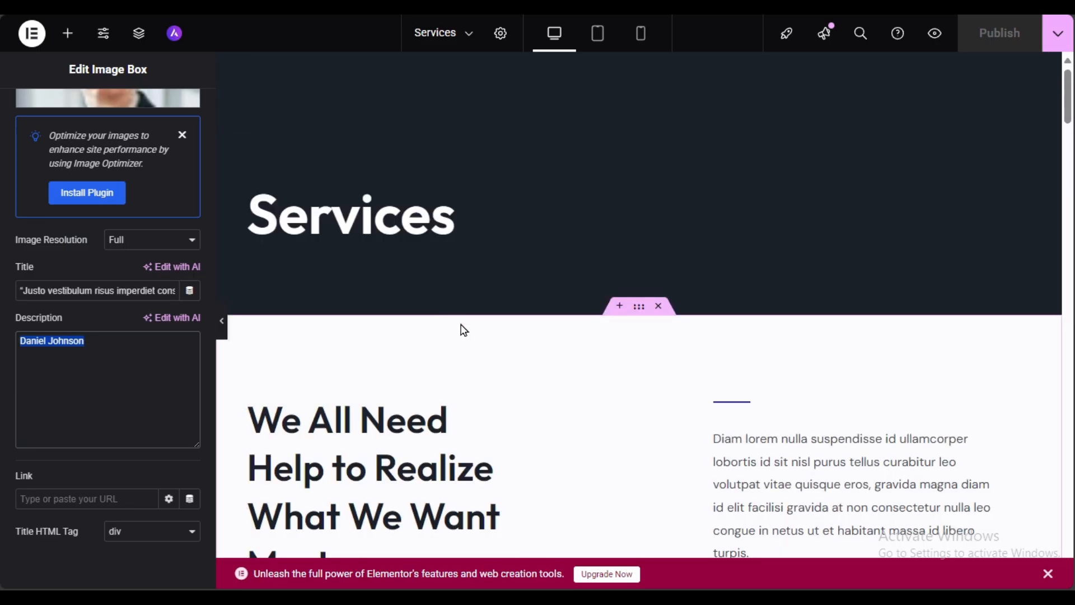
scroll(560, 280, down, 3)
Step: Go to the live site's Home page and scroll down to the Topics grid and back
click(900, 327)
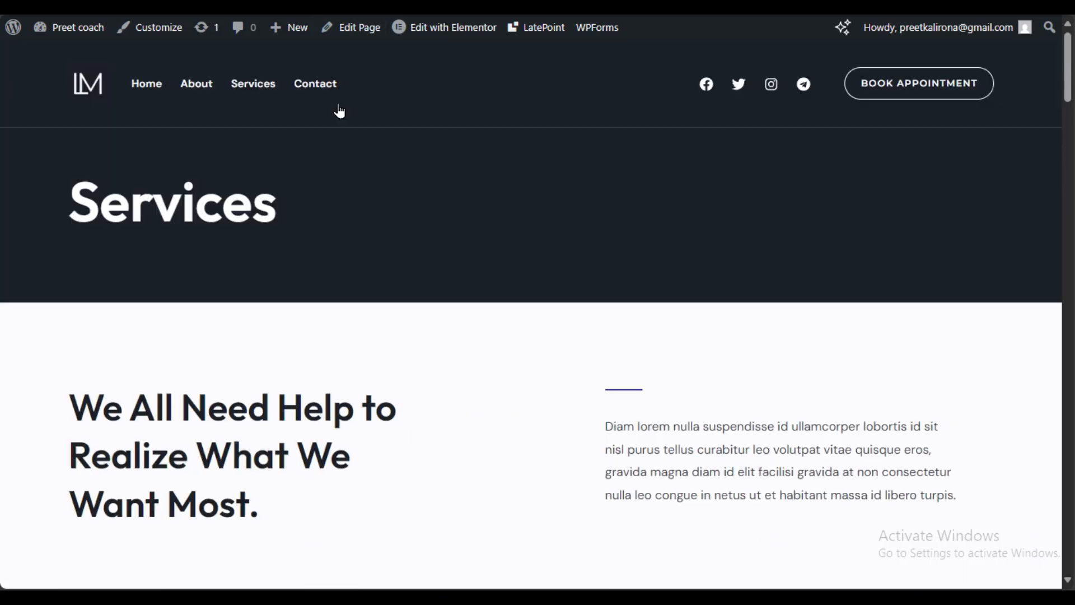
click(156, 89)
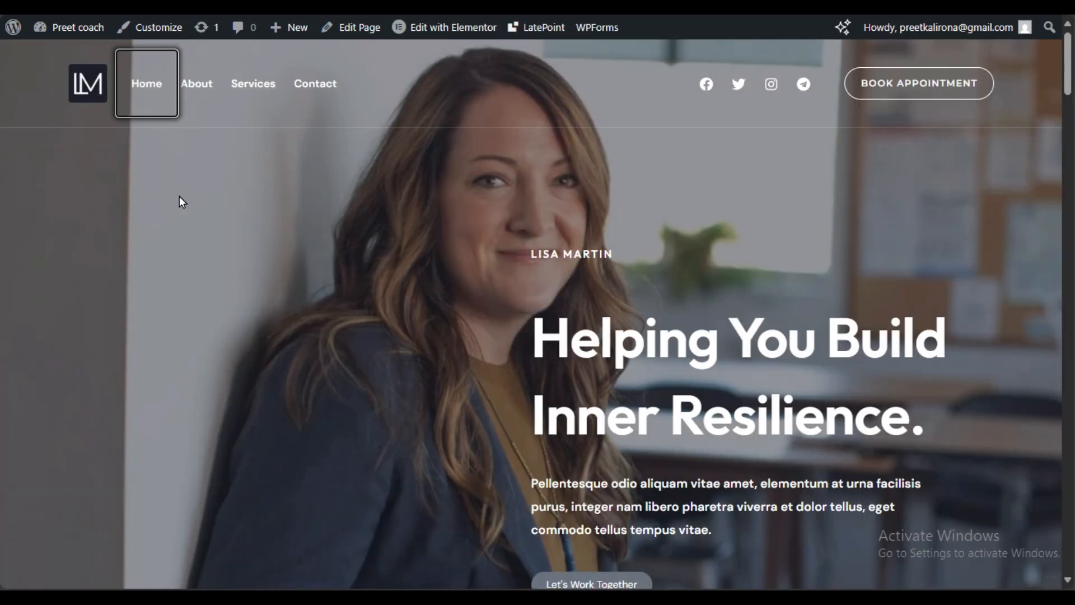
scroll(658, 388, down, 10)
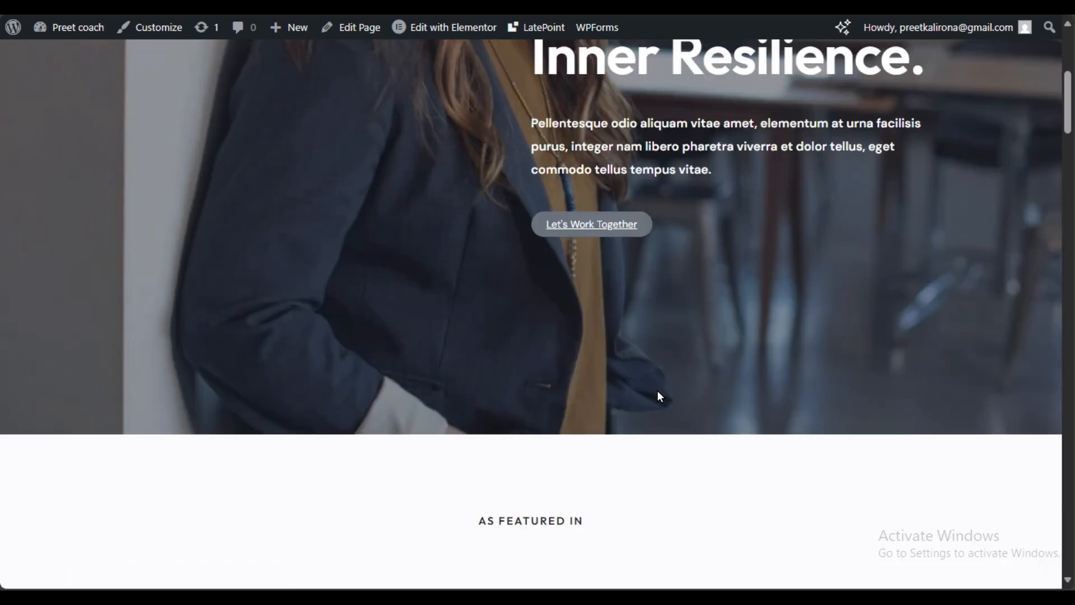
scroll(661, 396, down, 5)
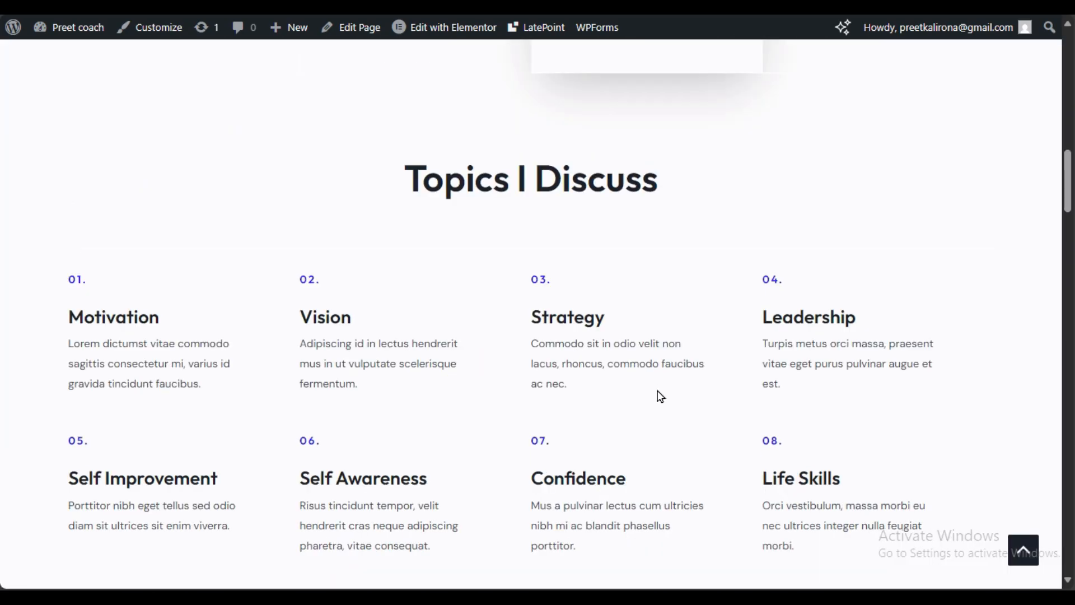
scroll(661, 396, up, 12)
scroll(658, 392, up, 3)
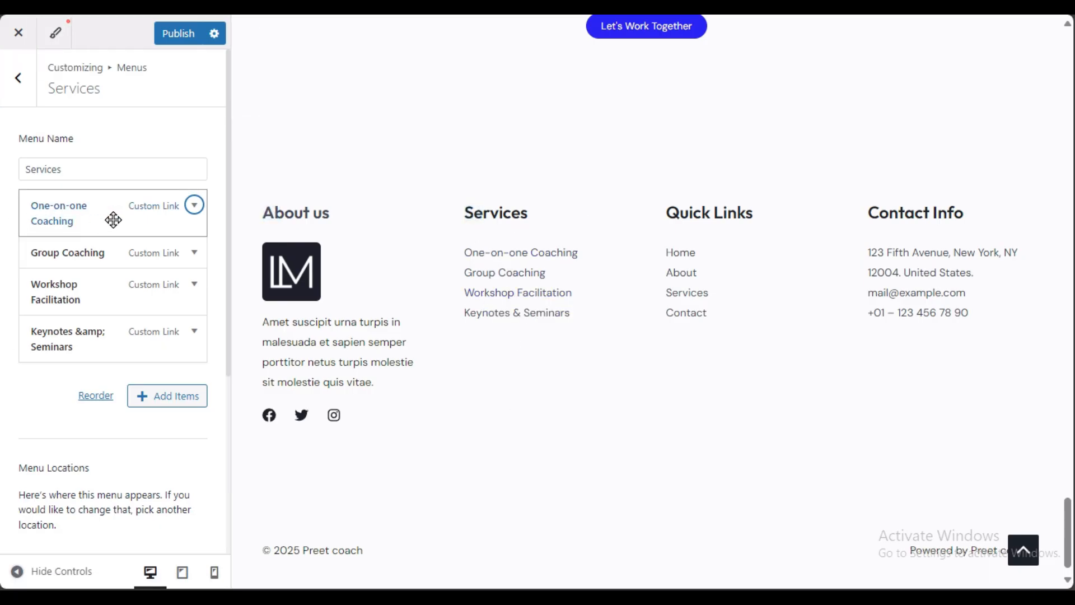
click(193, 205)
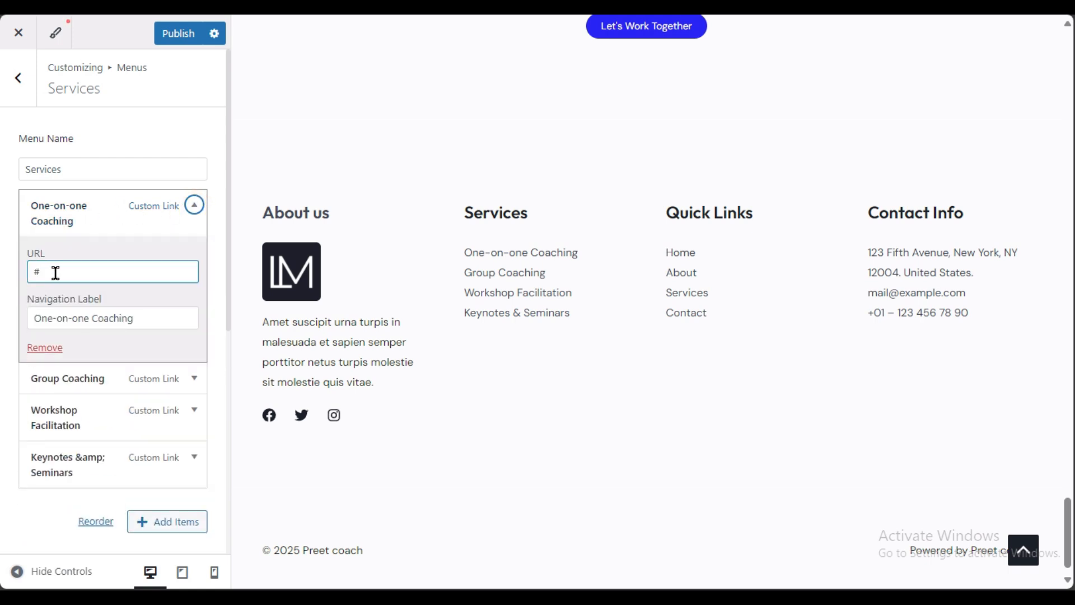
click(168, 521)
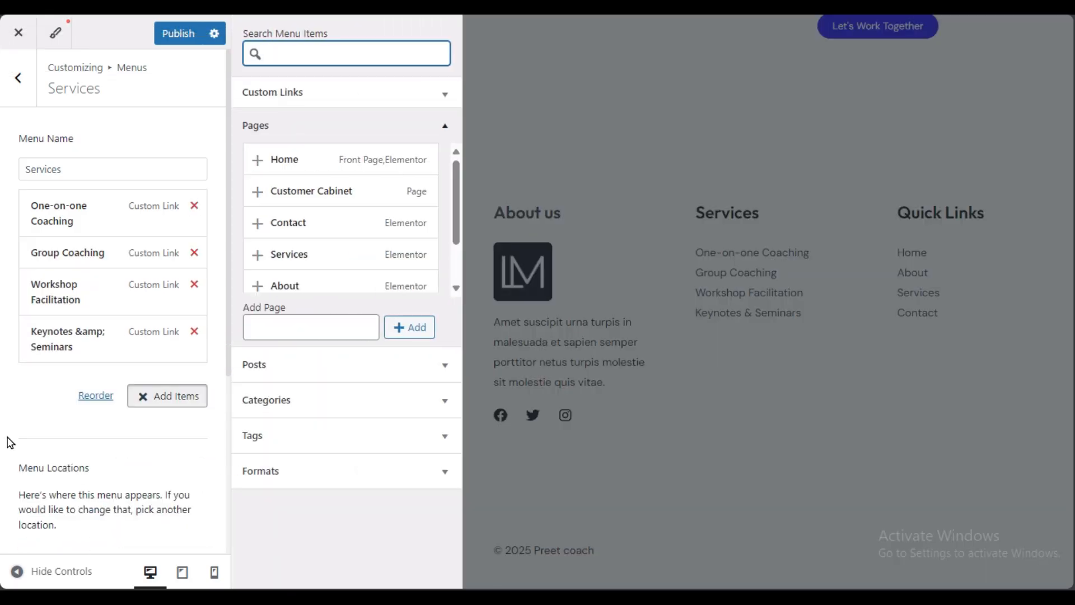
click(7, 437)
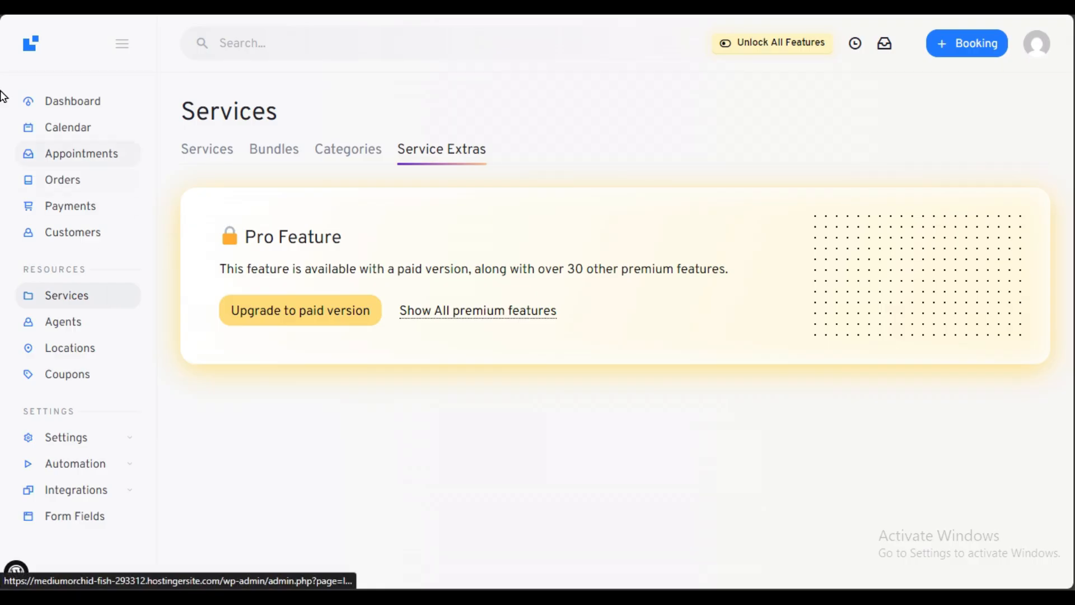
Step: Navigate back from LatePoint to the WordPress admin dashboard
click(5, 9)
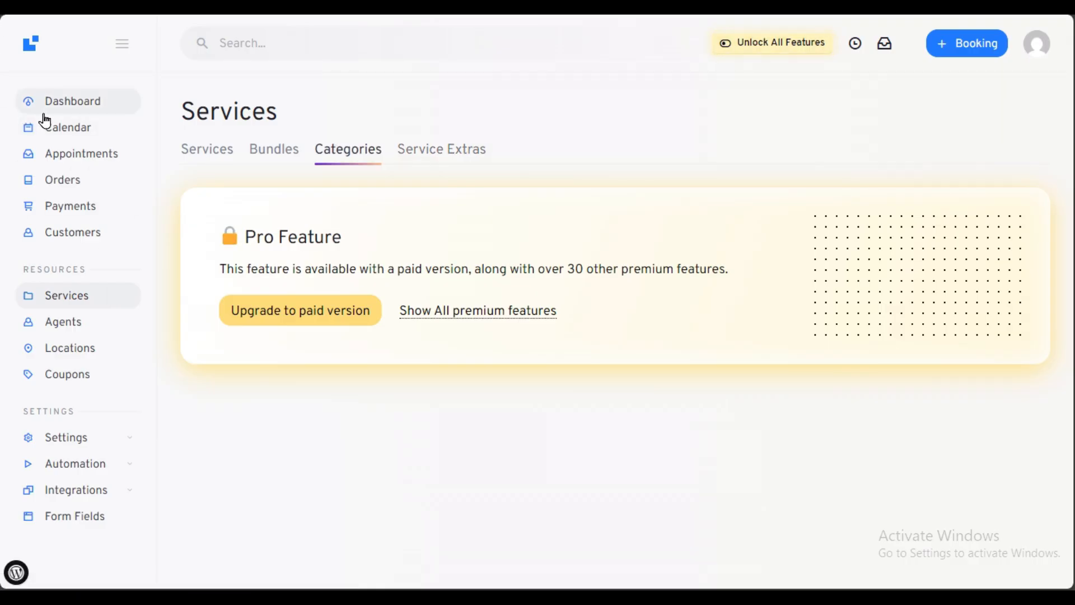
click(118, 44)
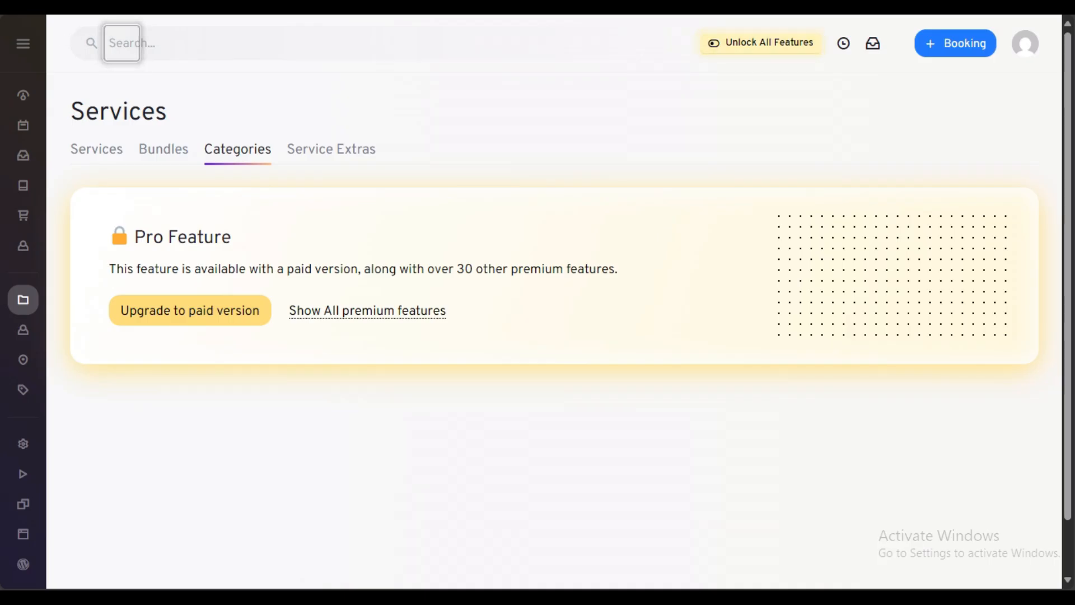
key(alt+Left)
key(alt+Left)
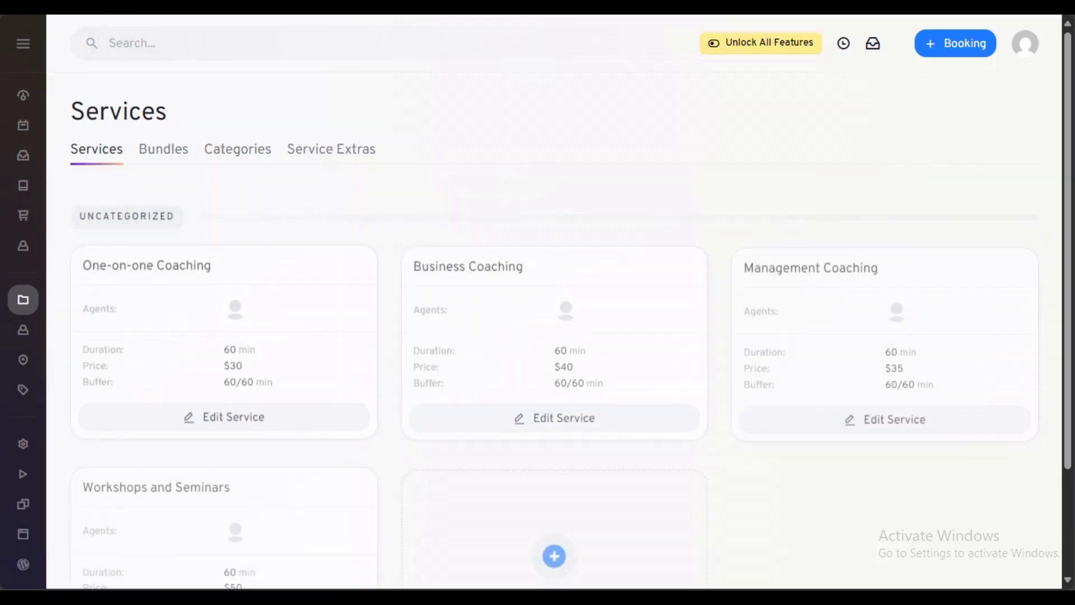
key(alt+Left)
key(alt+Left)
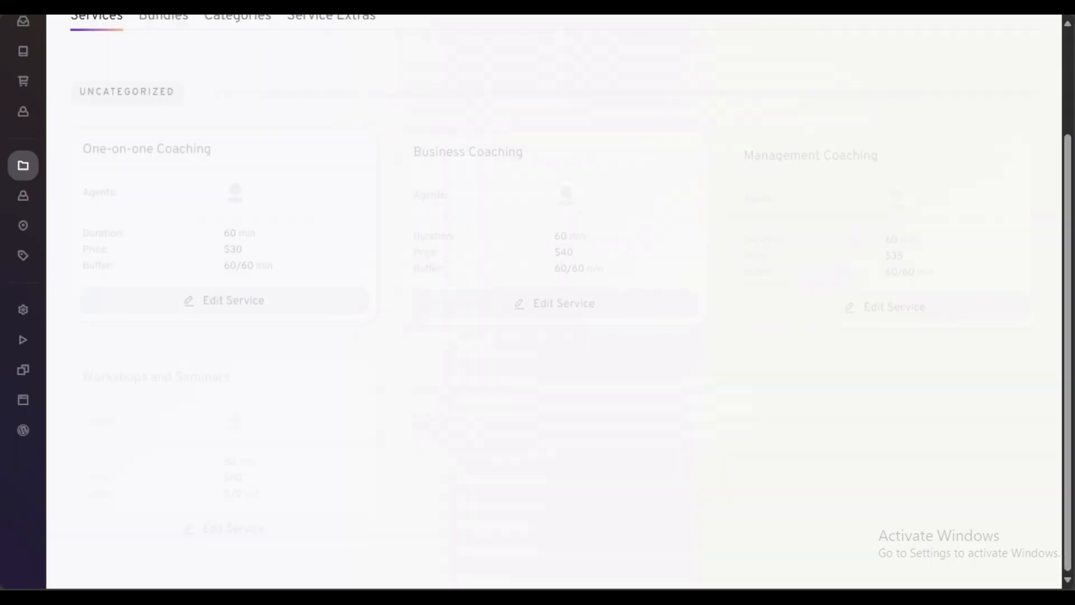
key(BackSpace)
key(Return)
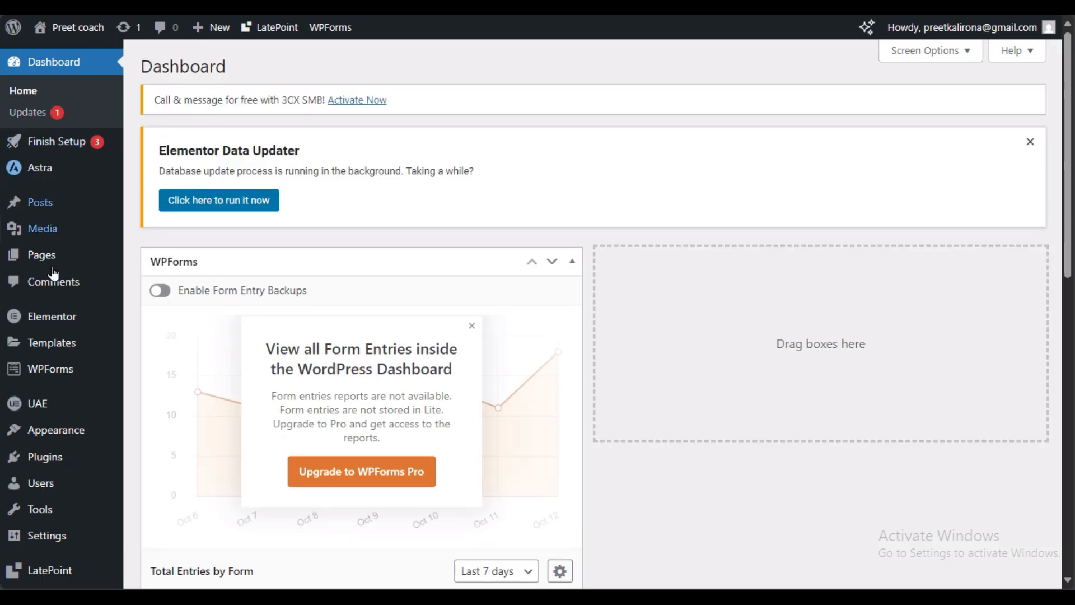
Step: Open LatePoint's Services list from the admin sidebar
scroll(53, 273, down, 10)
click(54, 514)
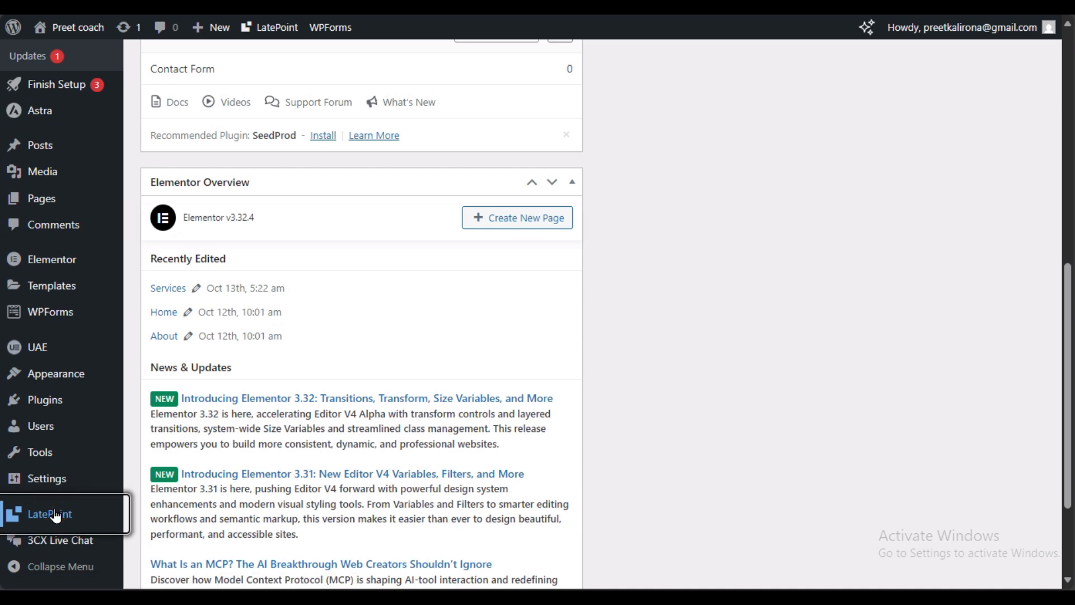
mouse_move(42, 96)
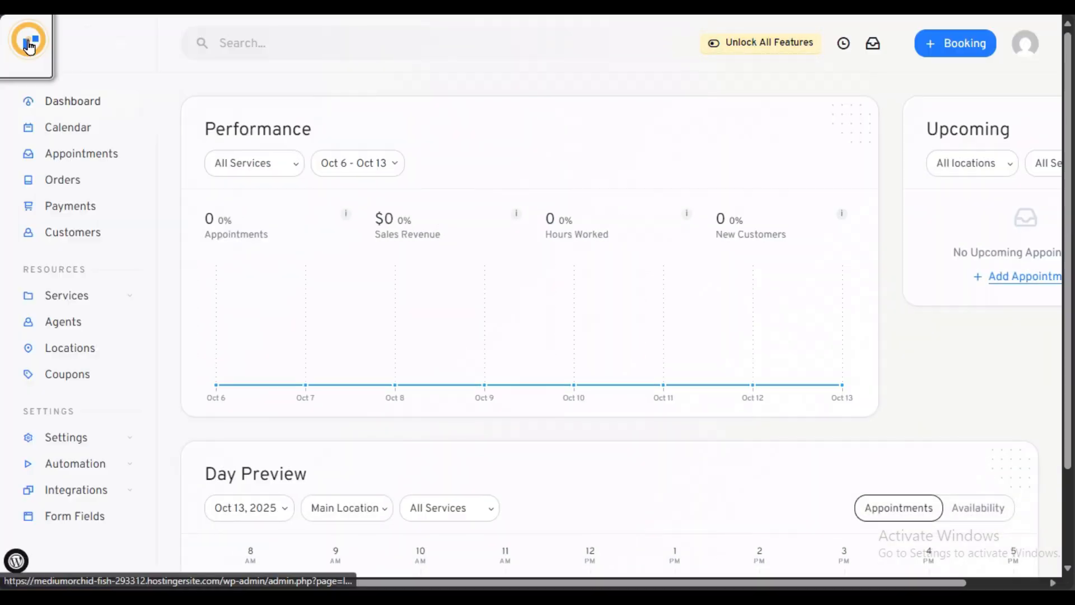
mouse_move(105, 298)
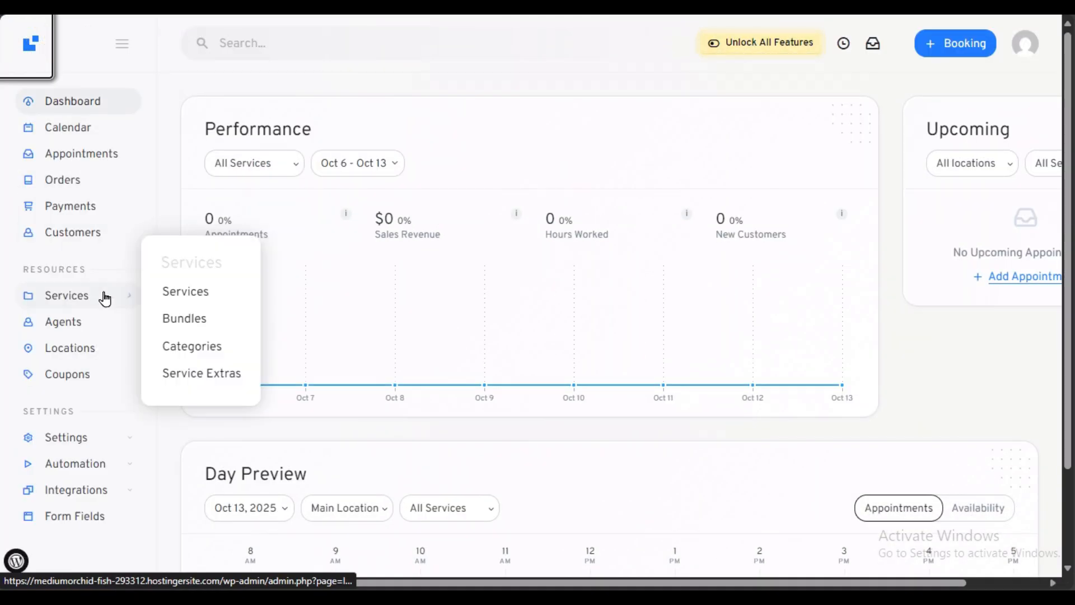
click(173, 296)
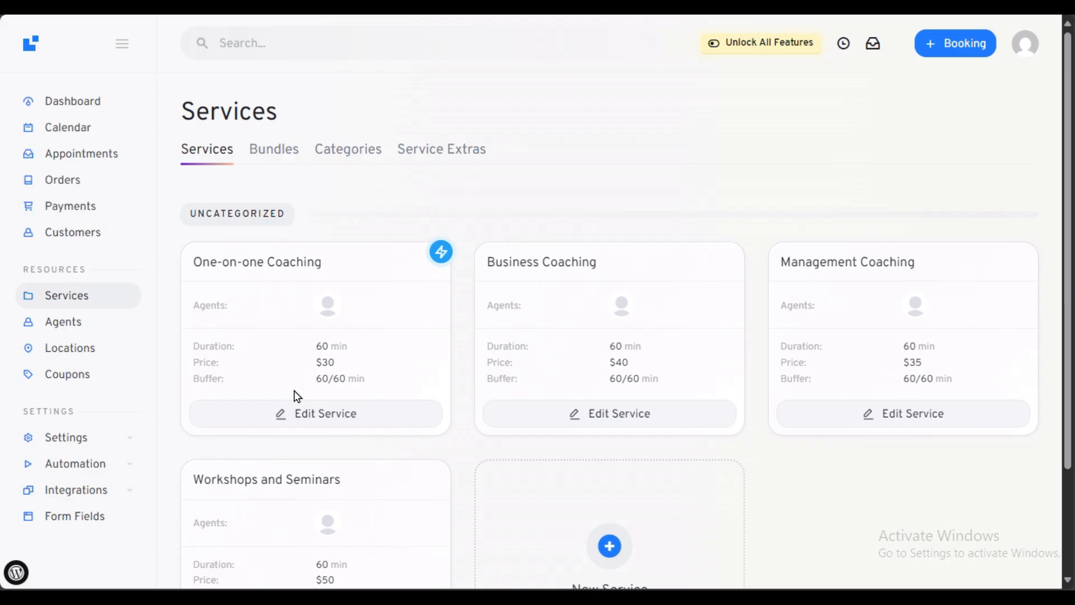
Step: Open One-on-one Coaching's instant booking preview and copy its page URL
click(333, 415)
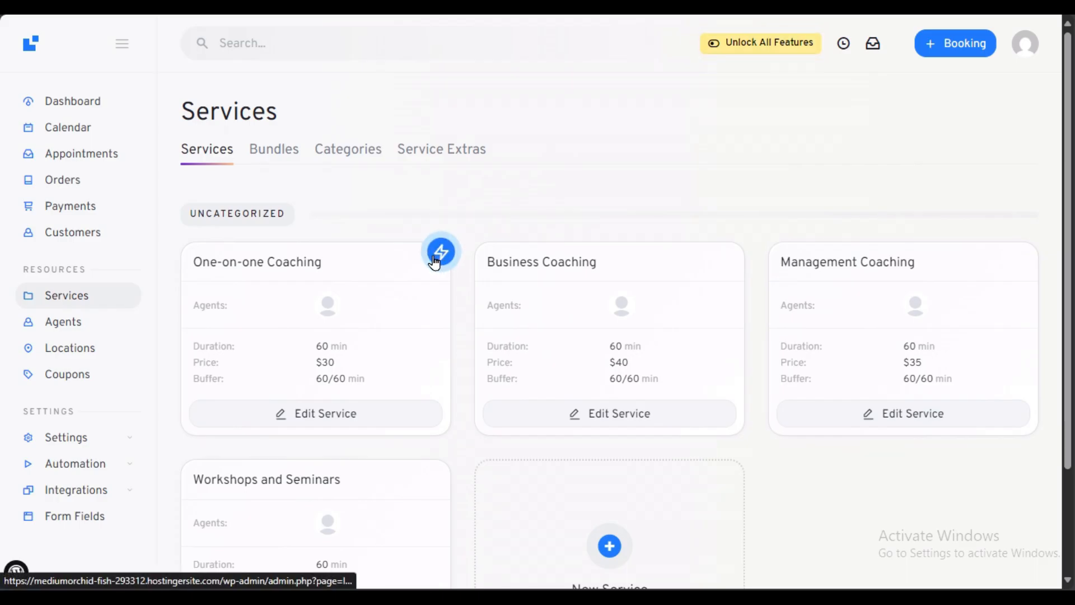
click(440, 254)
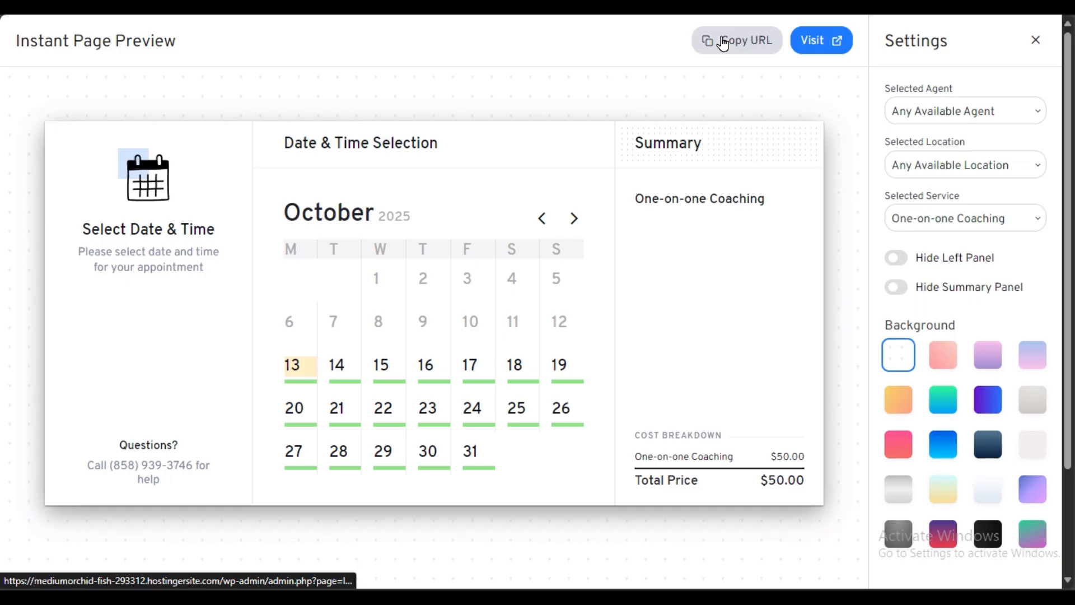
click(723, 42)
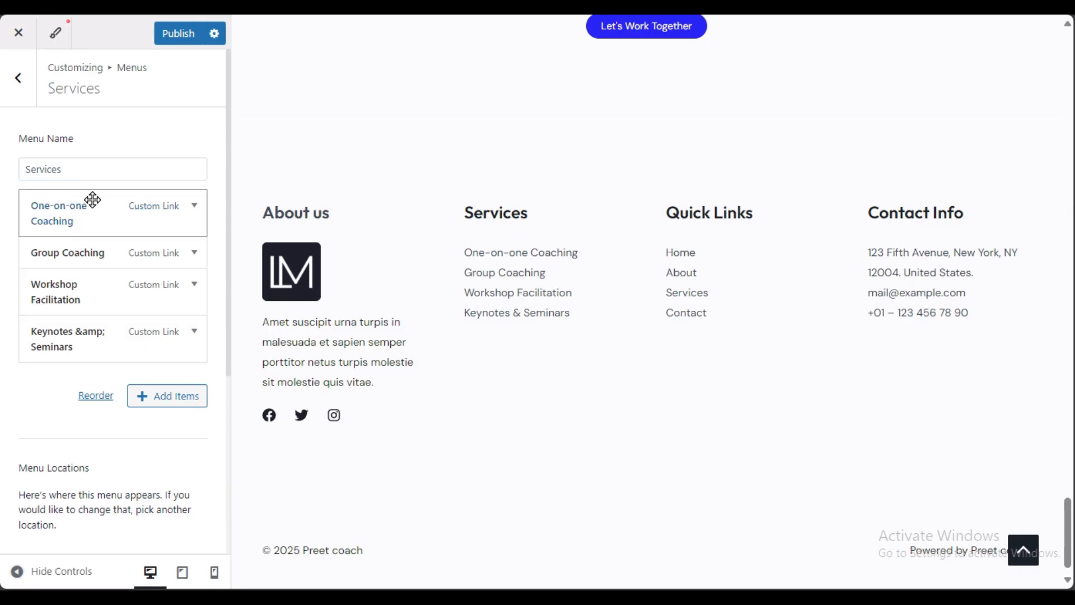
Step: Paste the LatePoint booking URL into One-on-one Coaching's menu link and publish
click(191, 210)
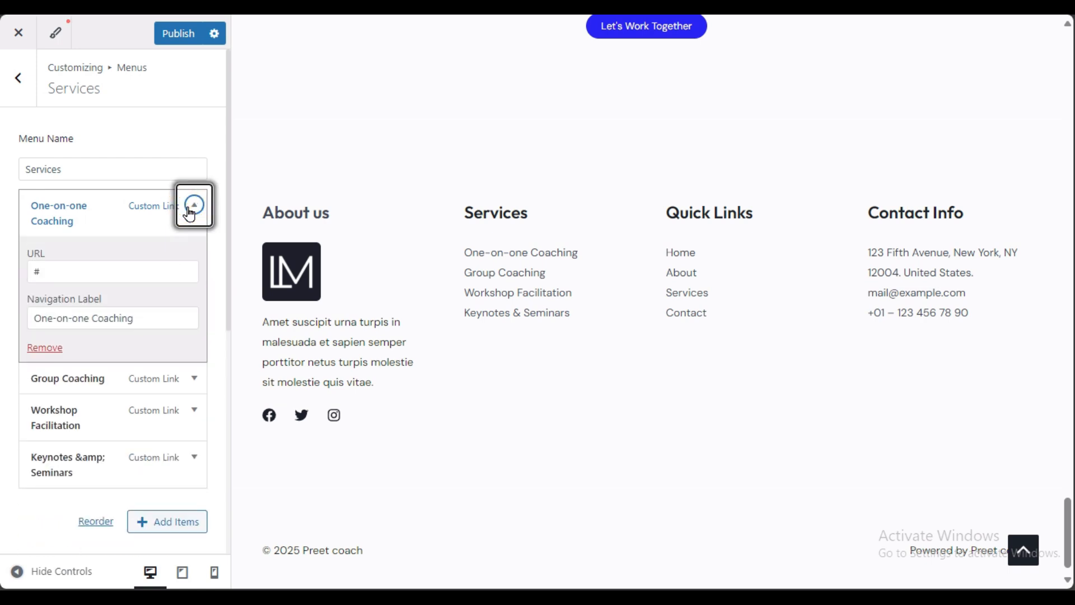
click(44, 273)
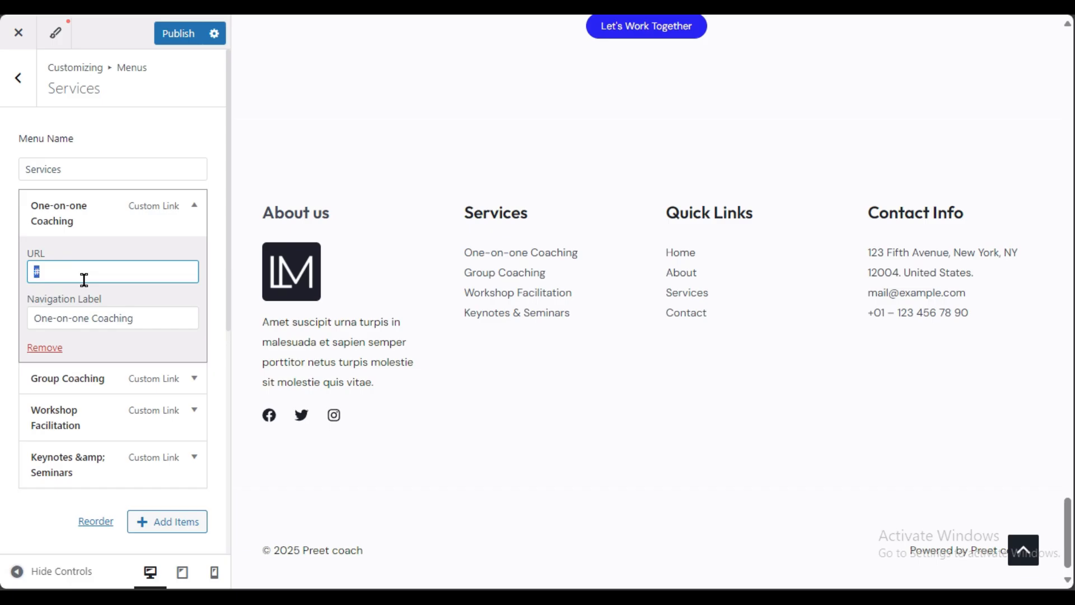
key(ctrl+v)
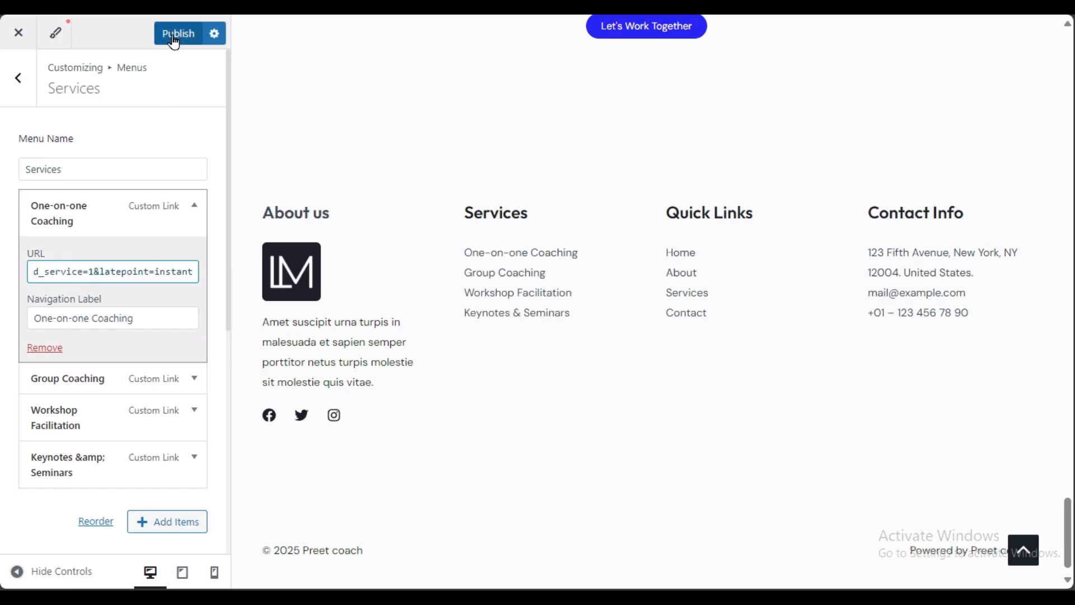
click(174, 34)
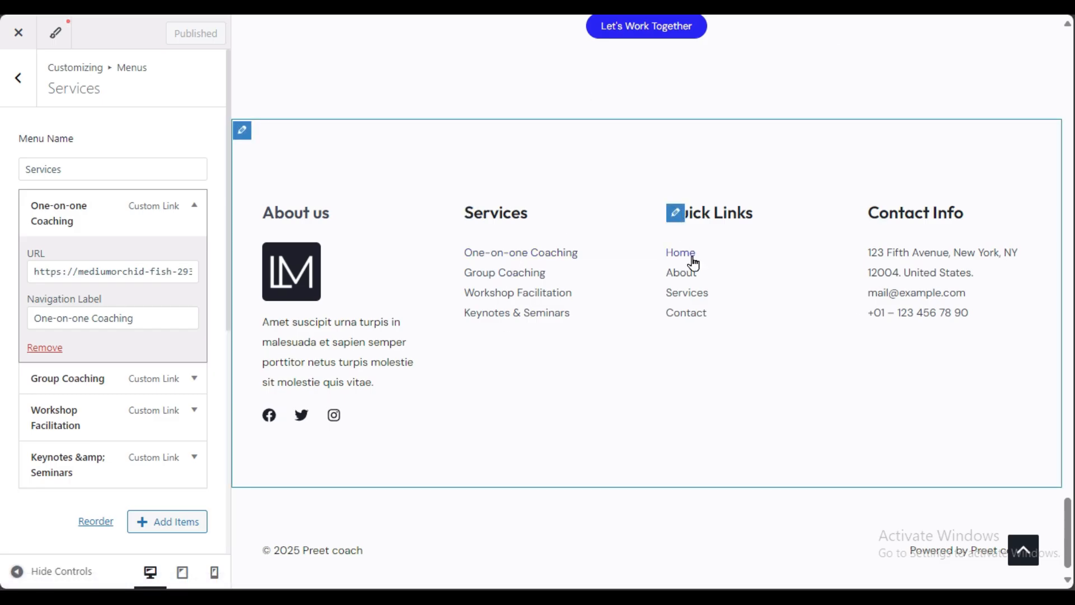
Step: Open the Quick Links menu and remove its Home and About entries
click(675, 213)
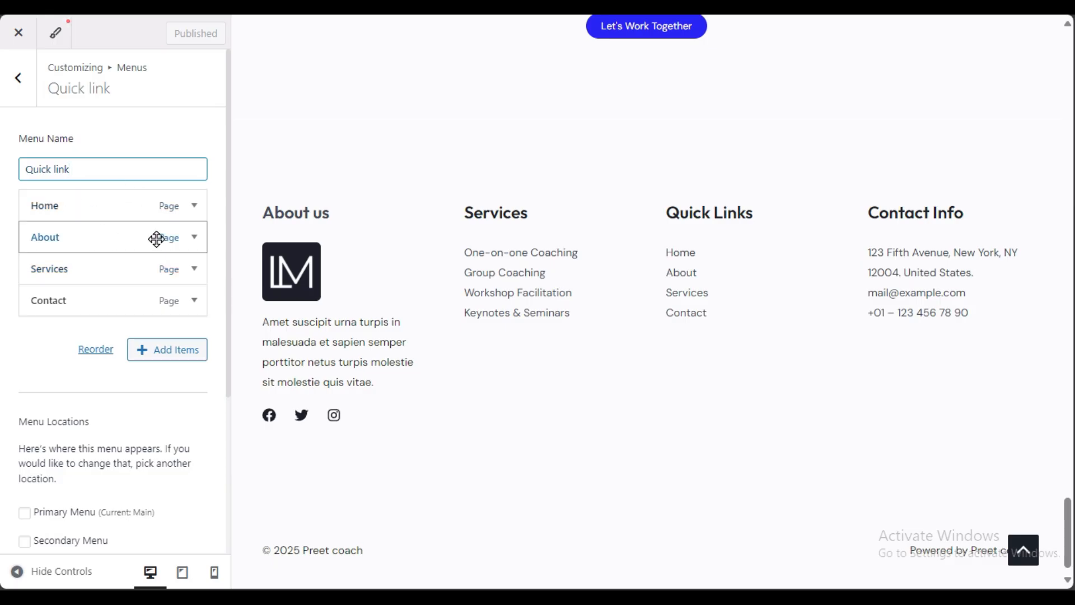
click(193, 209)
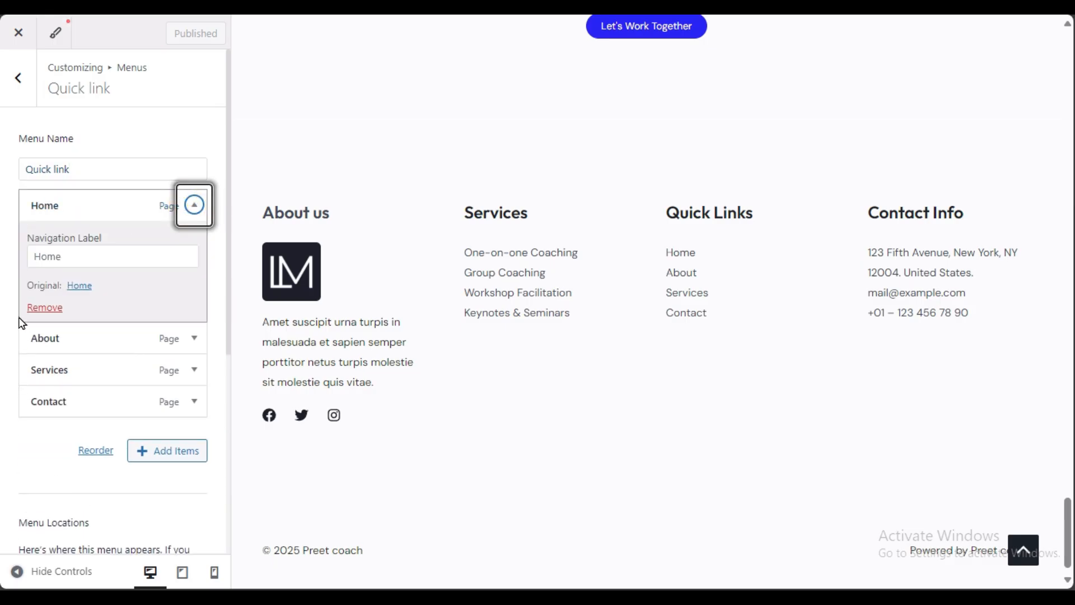
click(39, 307)
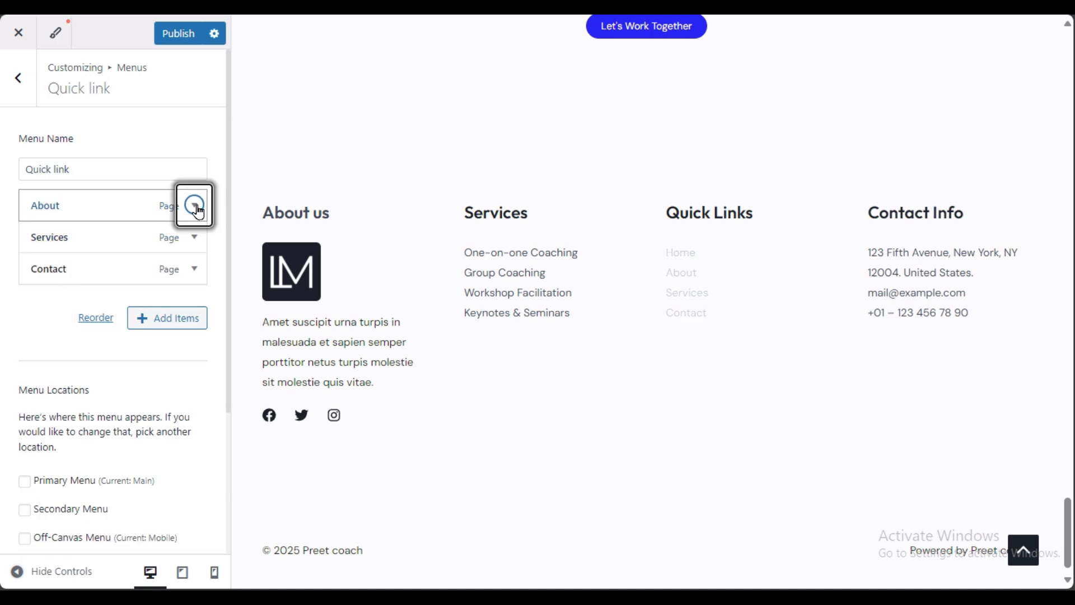
click(196, 207)
click(45, 306)
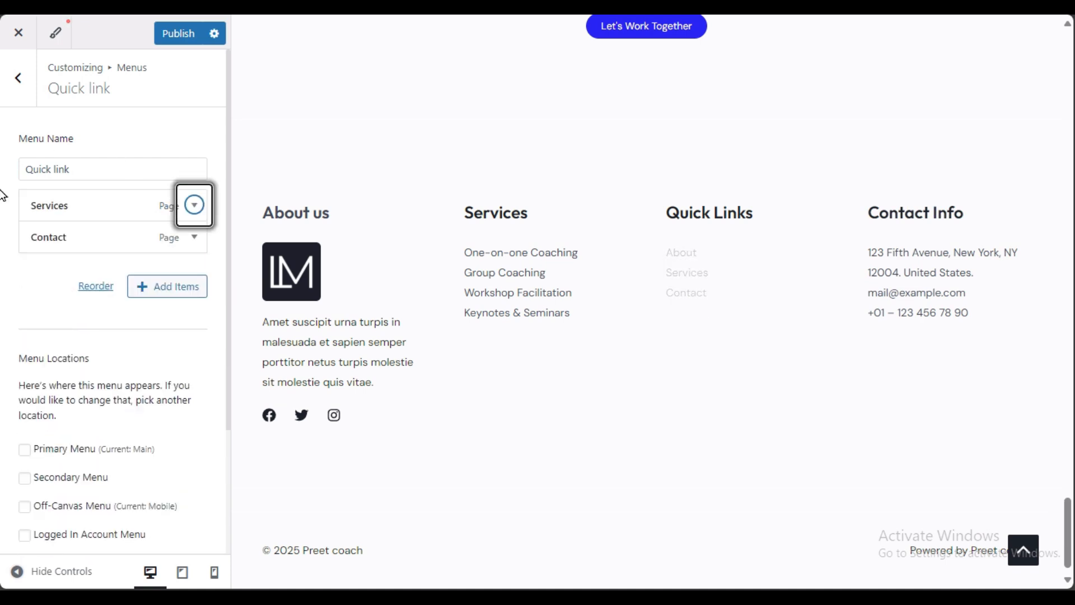
click(84, 170)
click(16, 258)
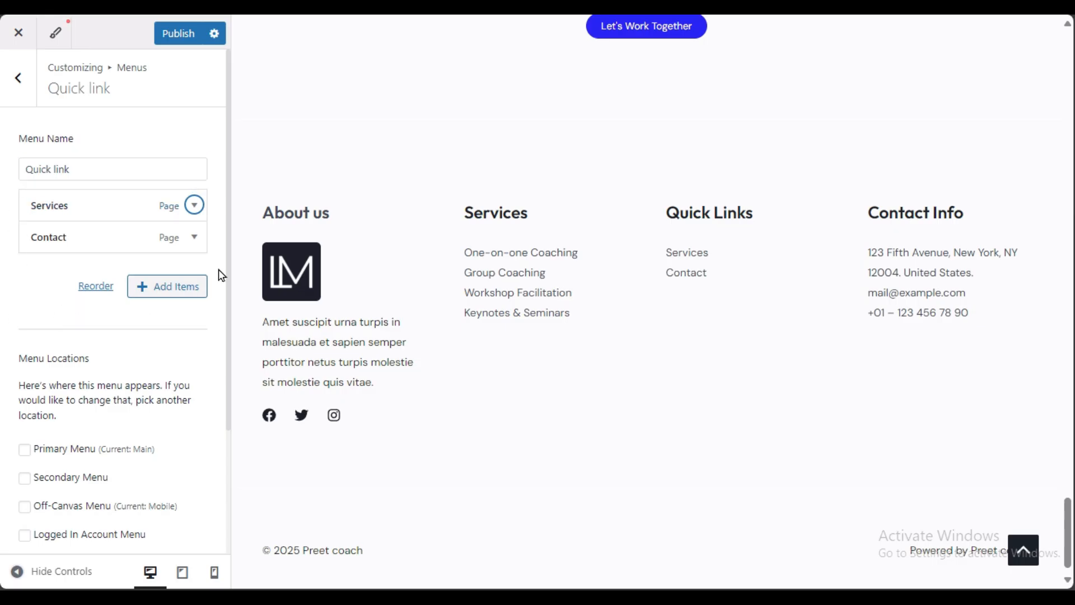
Step: Add the Contact, Services and About pages to Quick Links and publish
click(161, 300)
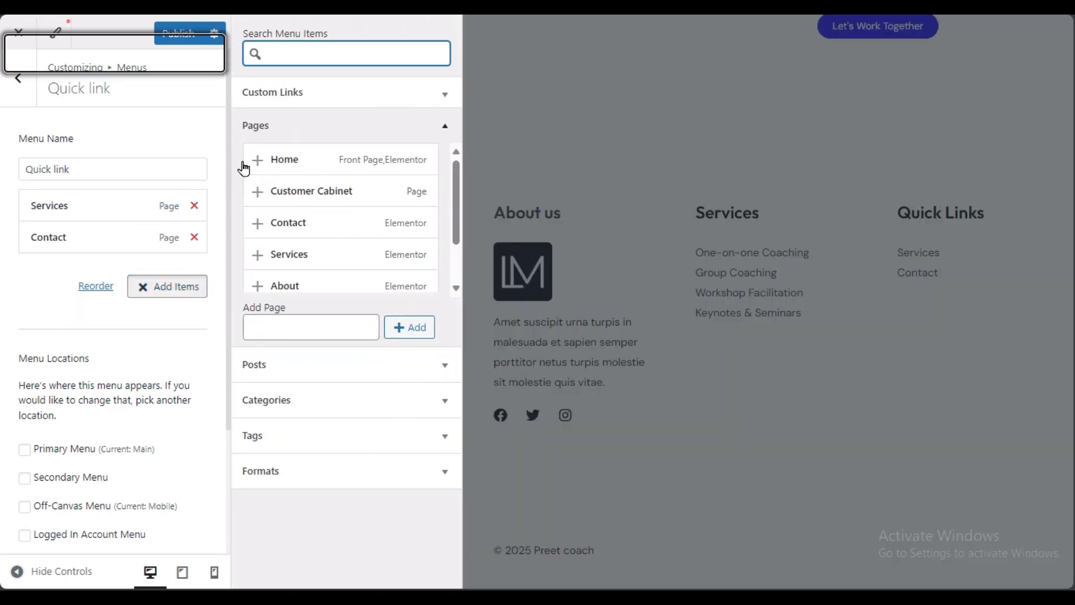
click(298, 126)
click(296, 125)
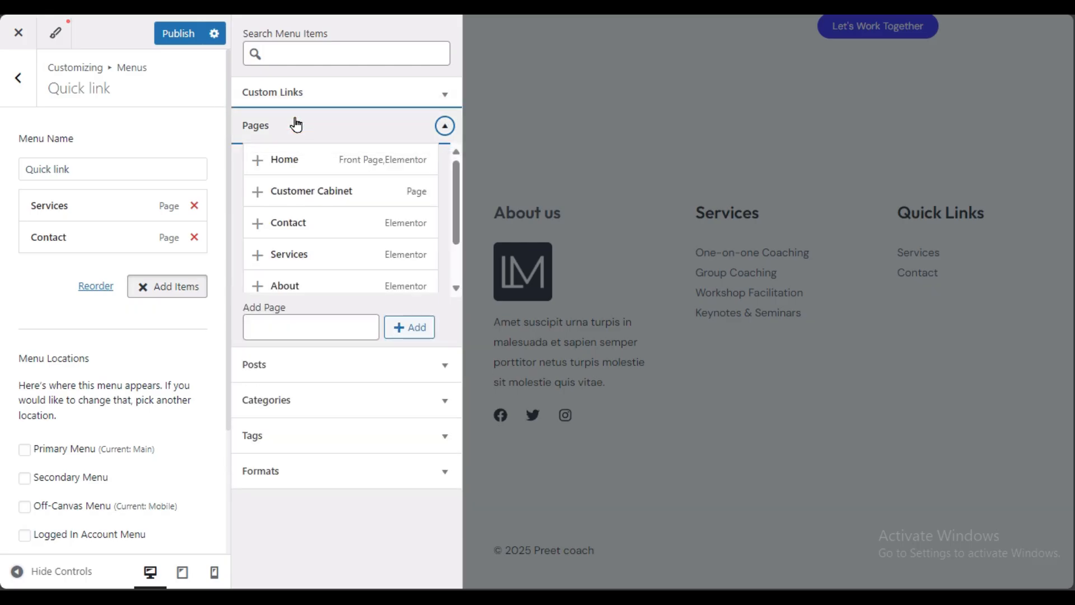
click(257, 223)
click(258, 254)
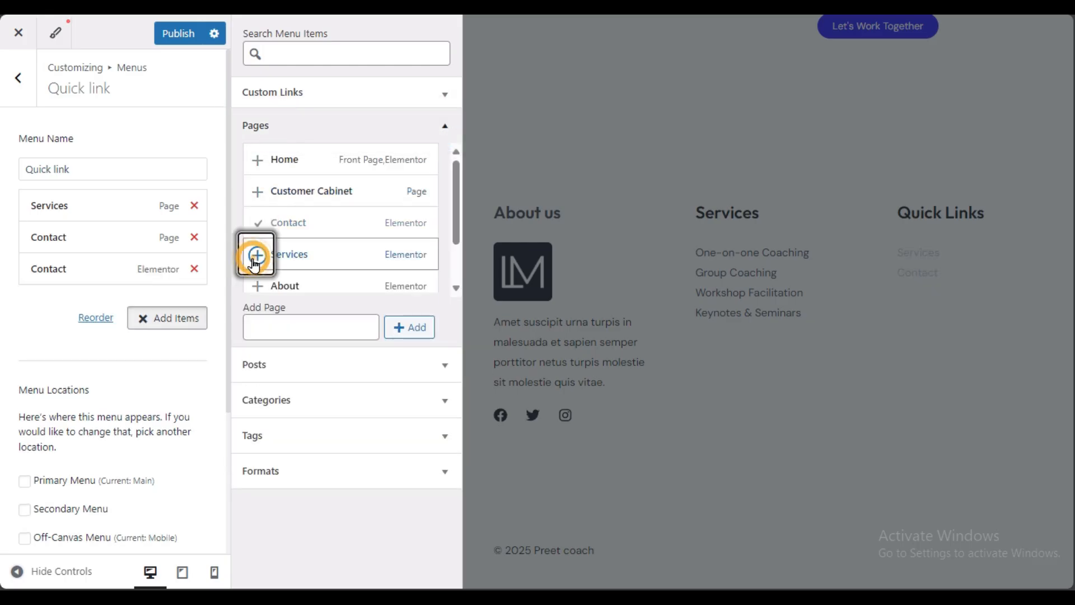
click(257, 286)
click(51, 411)
click(178, 34)
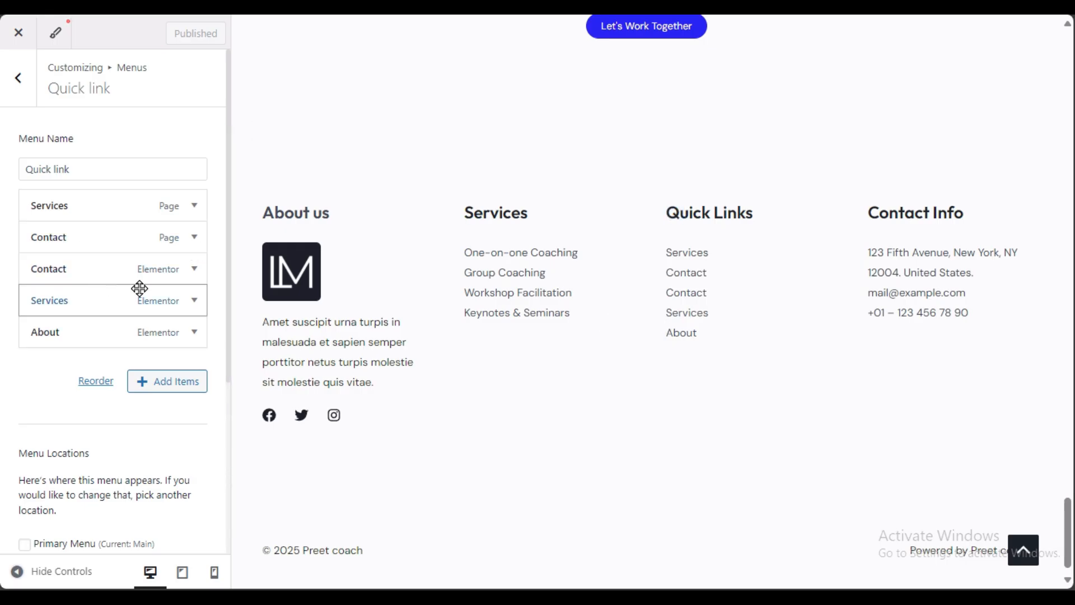
Step: Remove the duplicate Contact entry, move About to the top, and publish
click(196, 270)
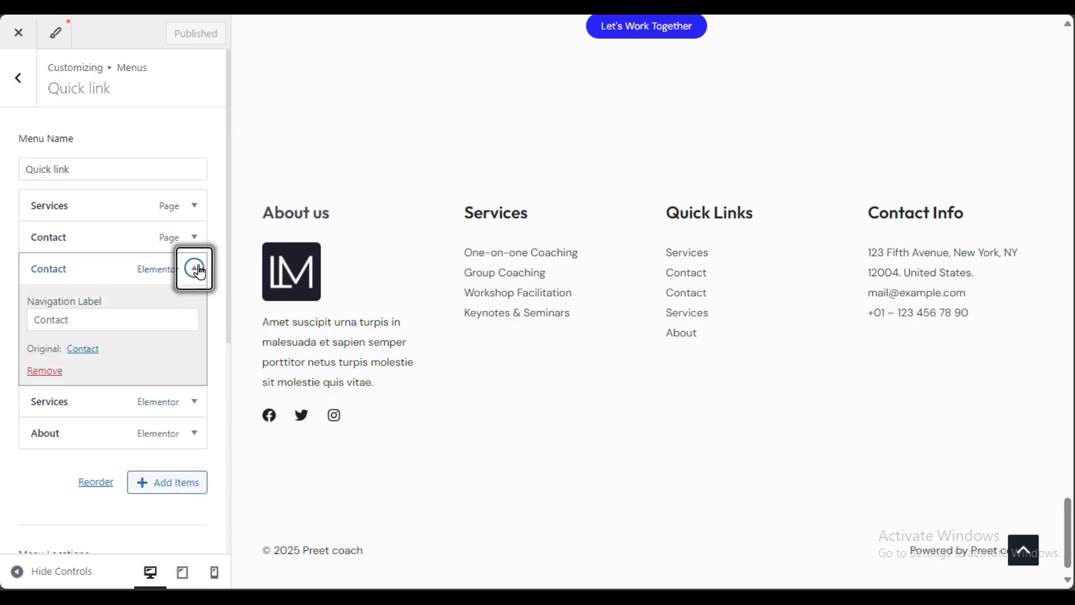
click(44, 371)
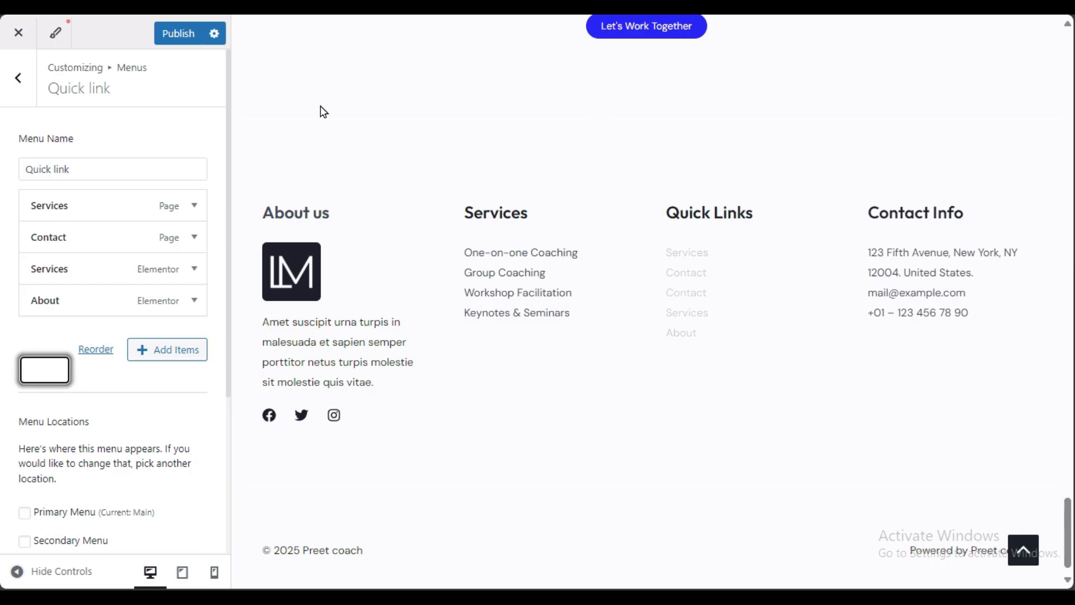
drag(100, 300, 98, 205)
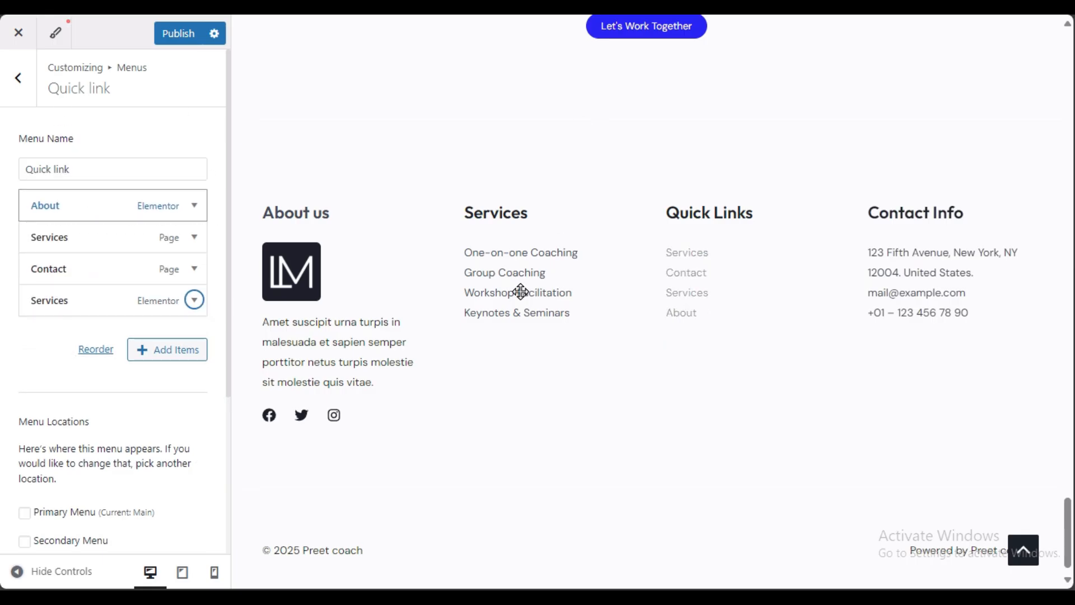
click(168, 33)
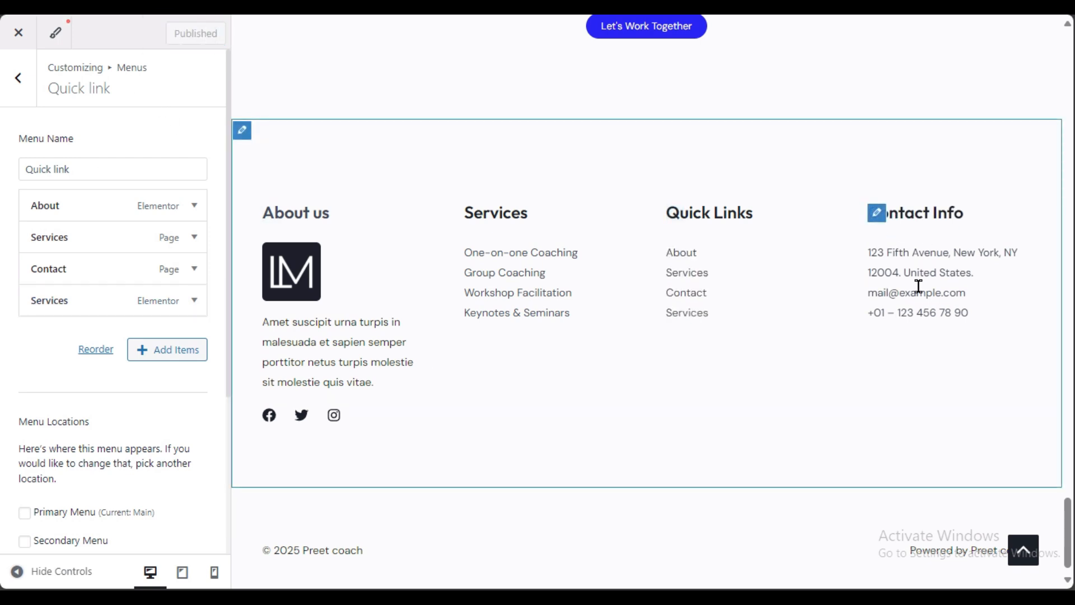
click(877, 213)
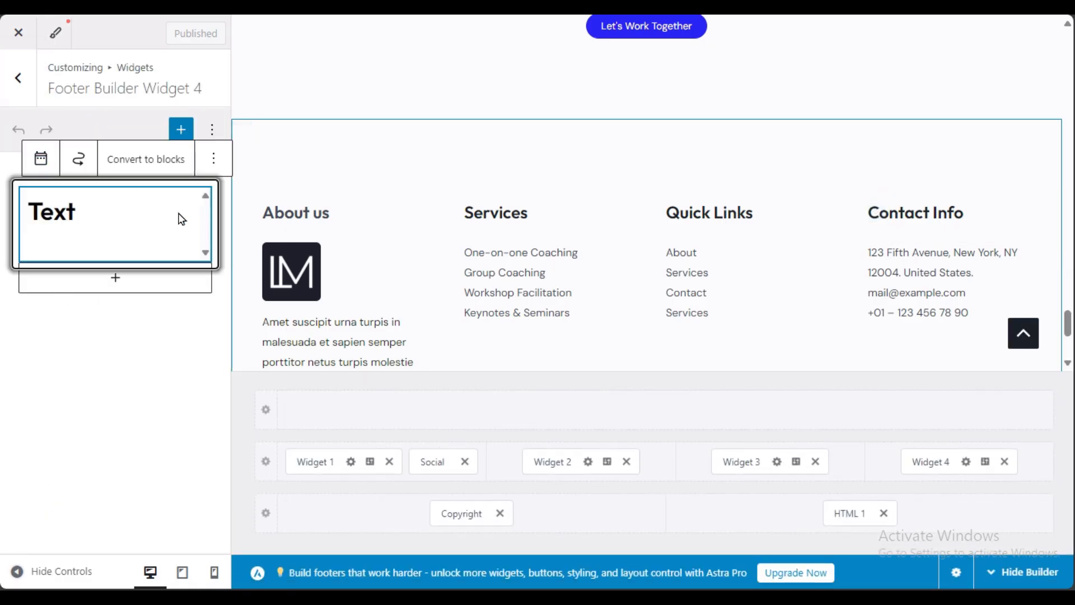
Step: Expand the Text widget in Footer Builder Widget 4 and select the Contact Info address text
click(109, 244)
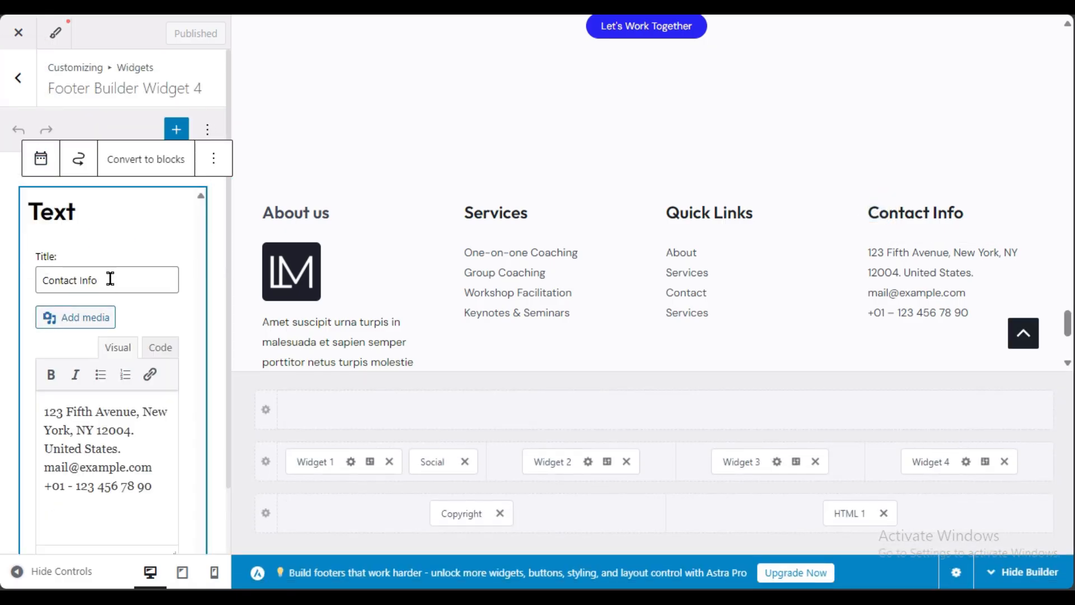
scroll(55, 344, down, 2)
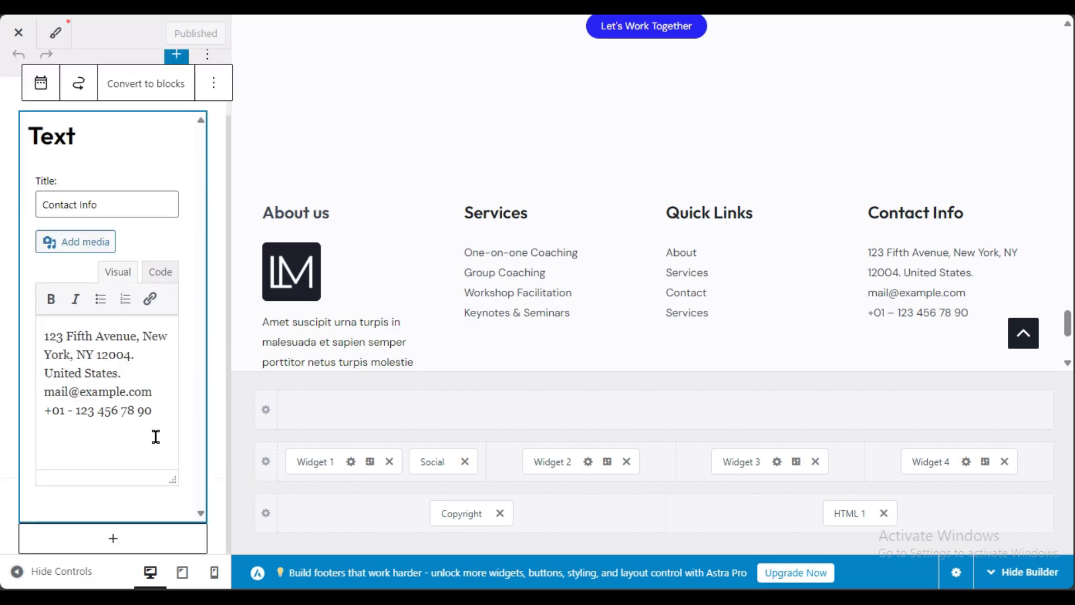
drag(159, 418, 27, 331)
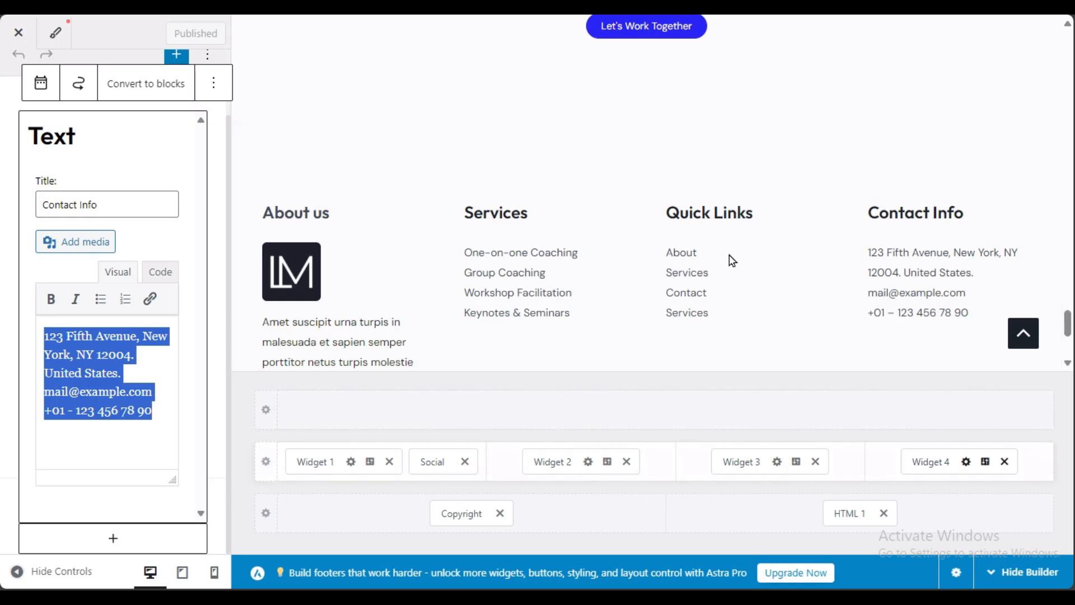
scroll(466, 265, down, 3)
scroll(464, 265, down, 1)
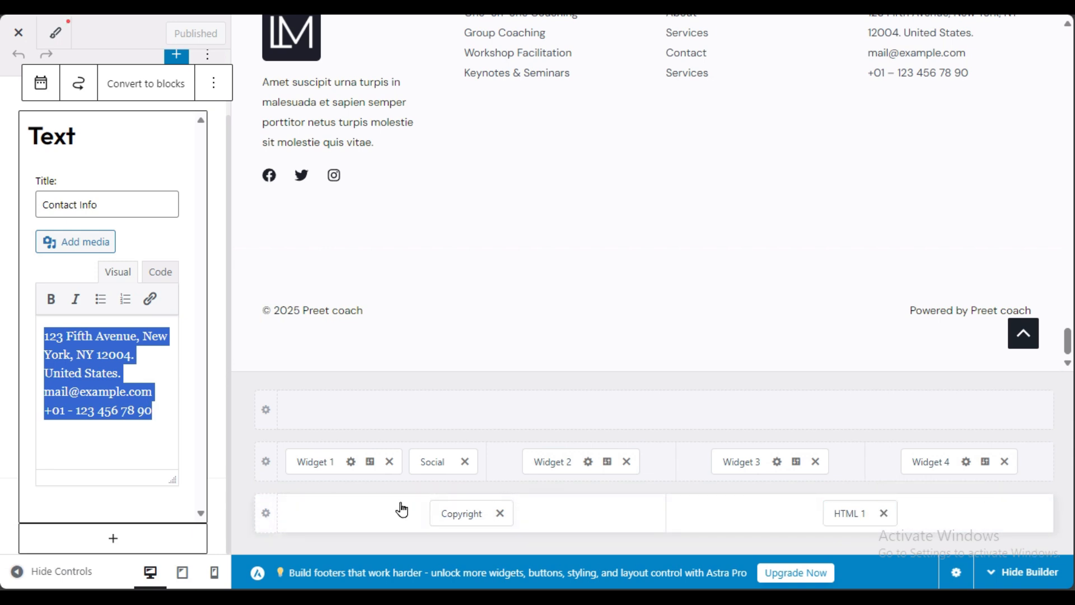
Step: Check the copyright element, then delete the HTML 1 'Powered by' credit from the bottom row
click(460, 511)
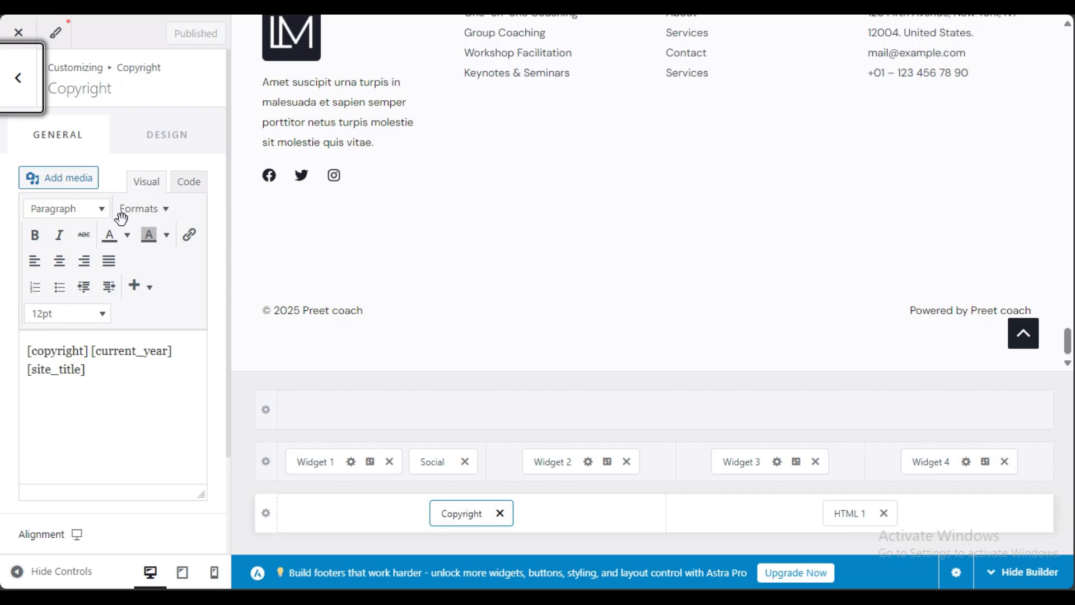
drag(127, 370, 4, 392)
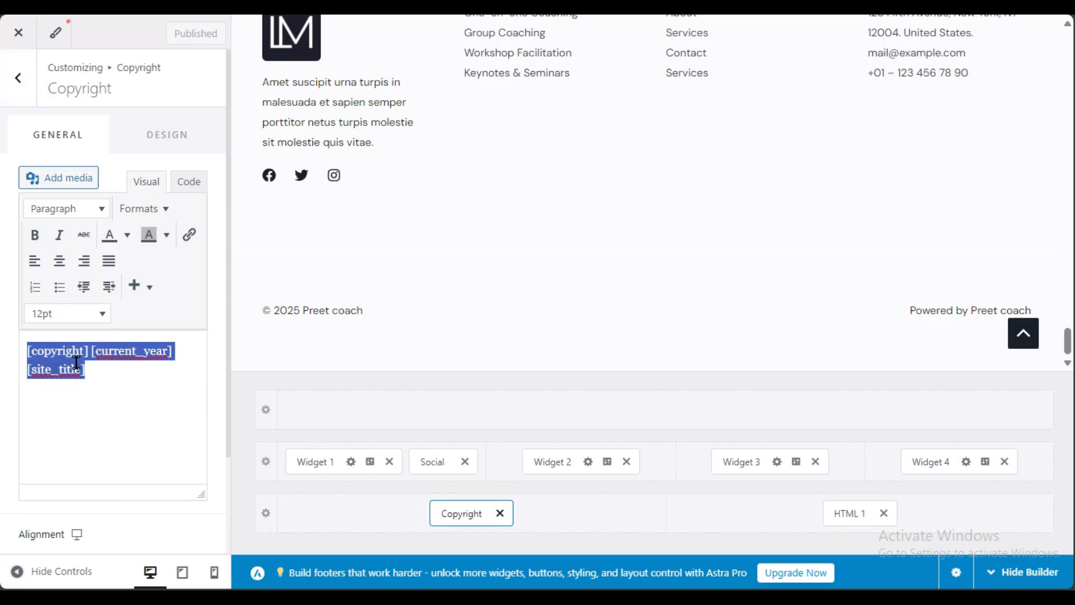
click(863, 518)
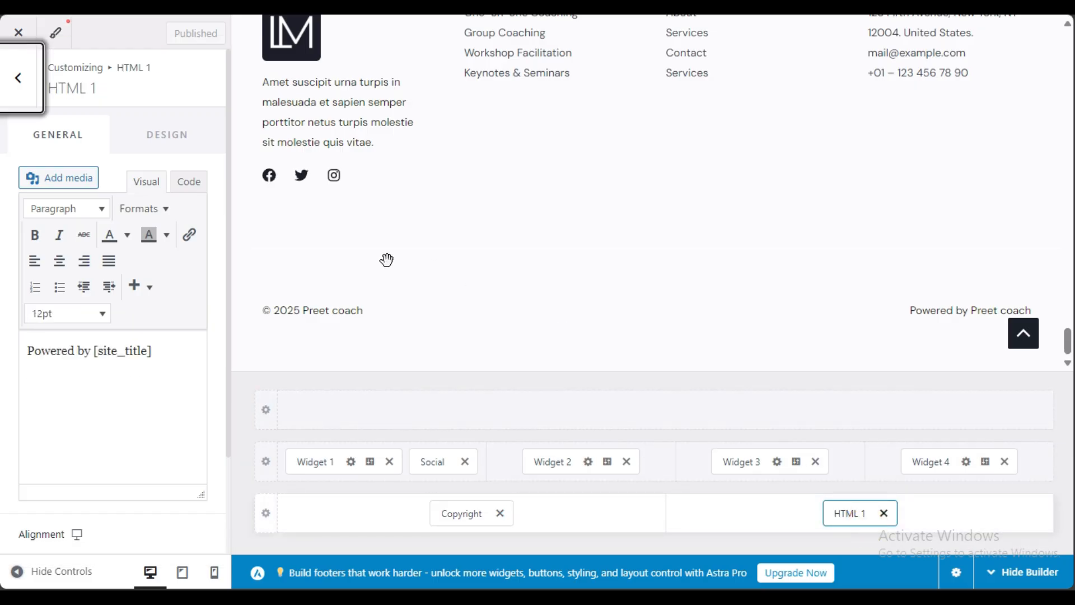
drag(43, 352, 39, 384)
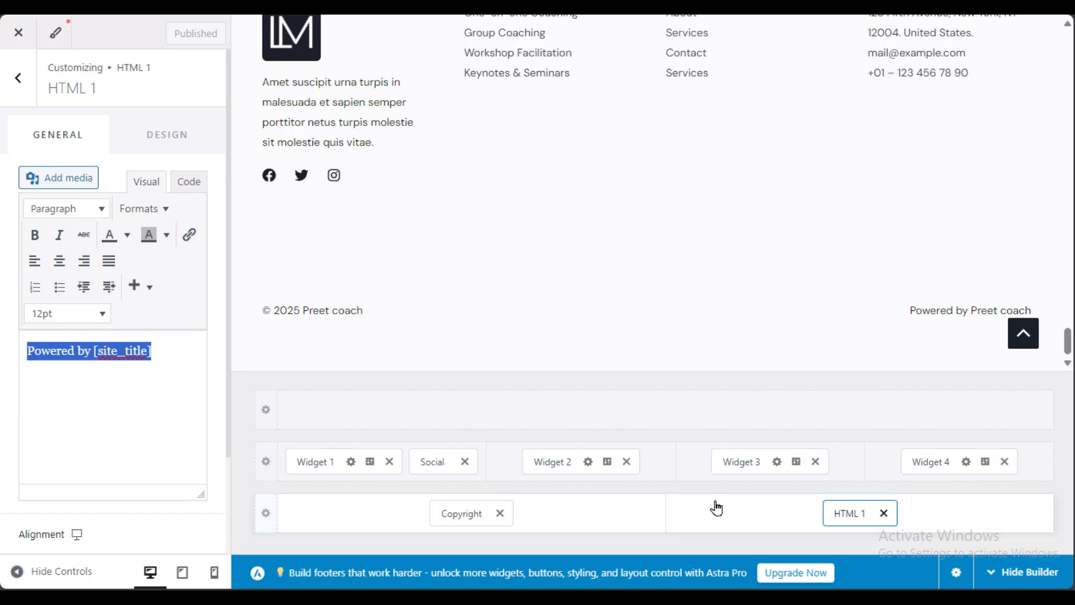
click(885, 512)
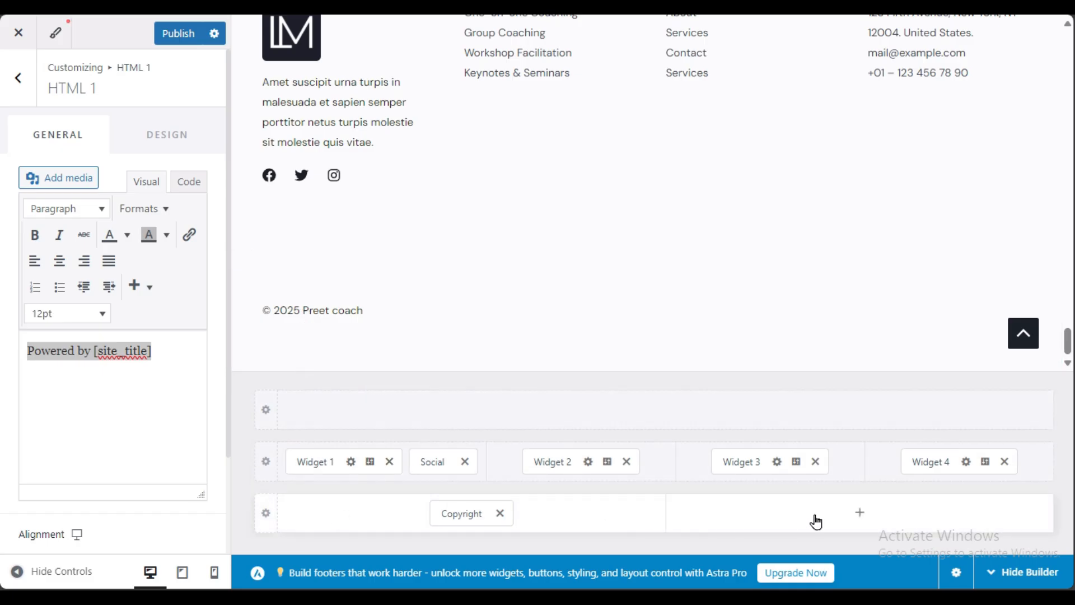
Step: Reduce the footer's bottom row to one column and center the copyright line
click(266, 514)
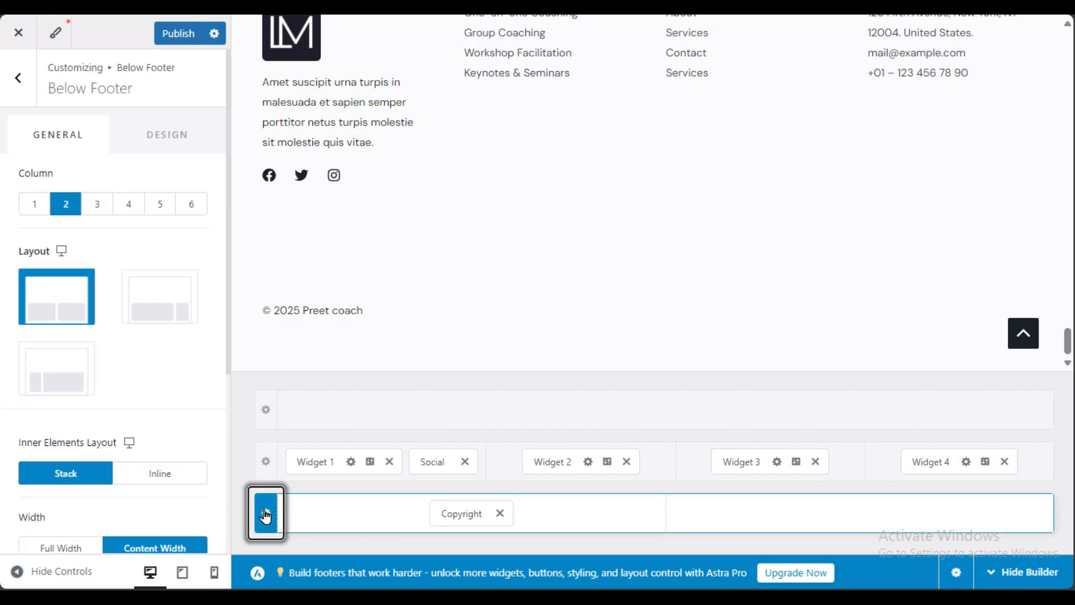
click(18, 205)
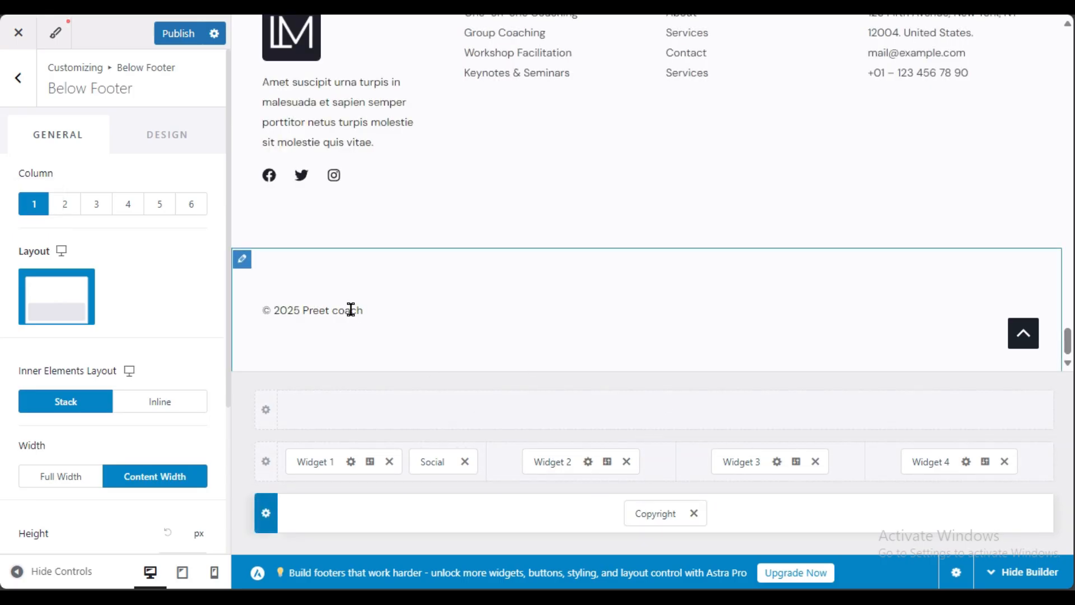
click(660, 511)
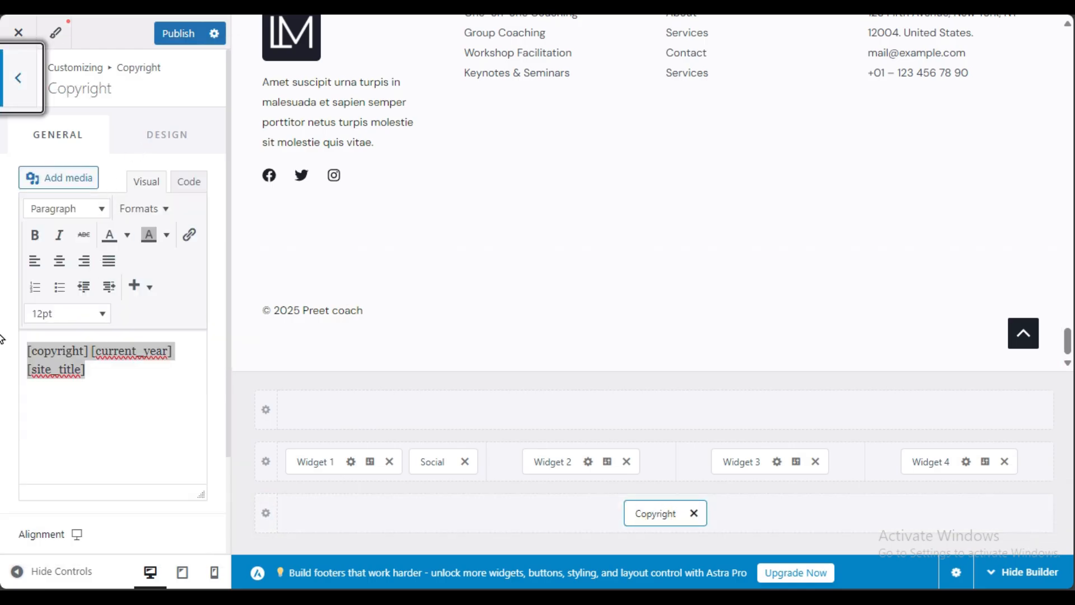
scroll(2, 338, down, 2)
click(119, 455)
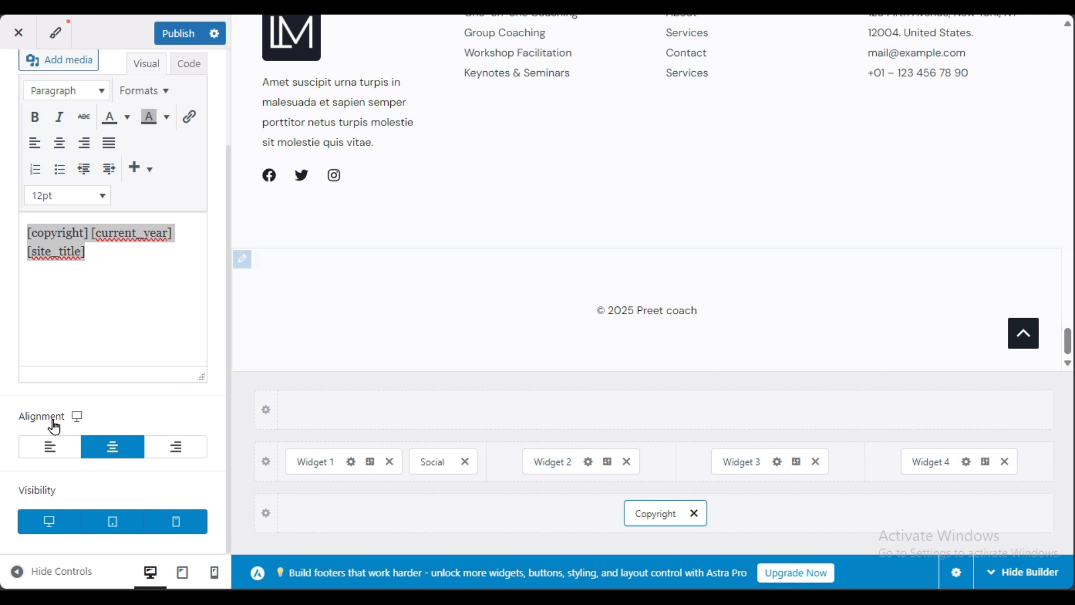
scroll(59, 224, up, 3)
Step: Set the copyright font size to 19 px in the Design tab and publish
click(161, 125)
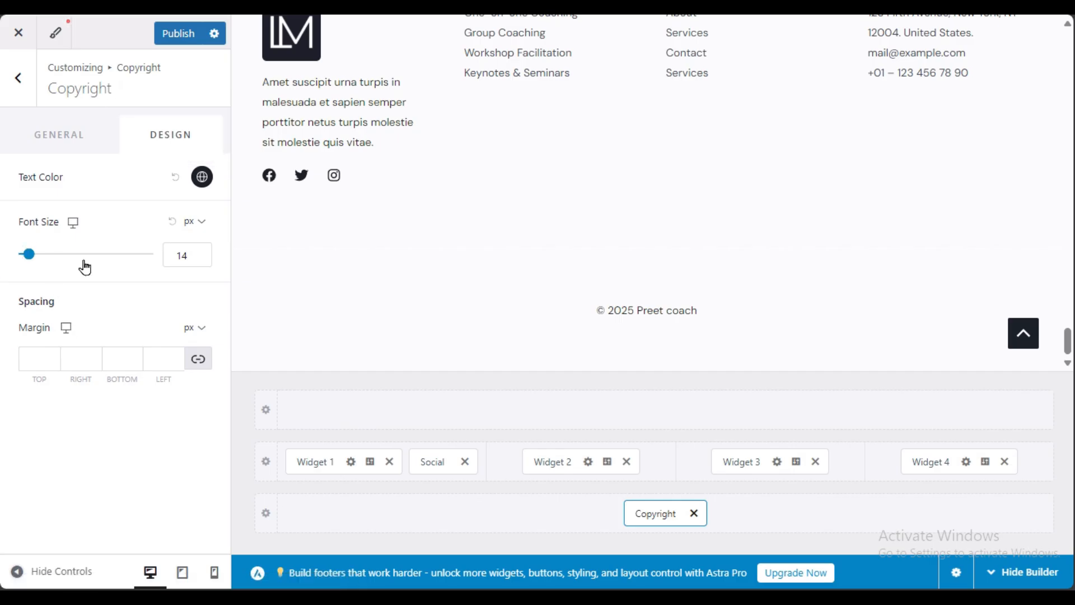
click(30, 255)
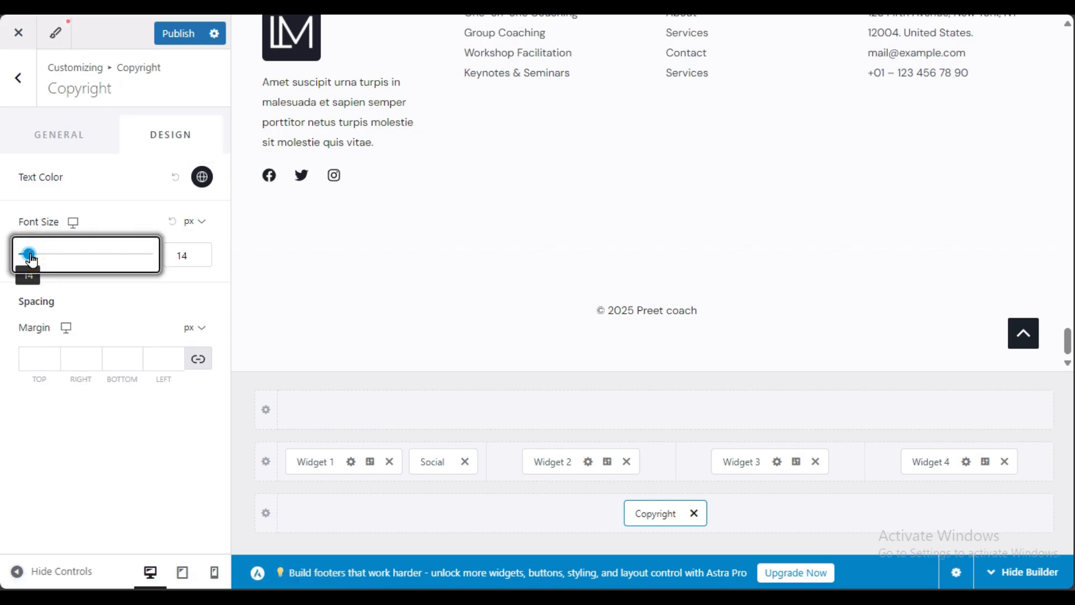
drag(28, 255, 35, 257)
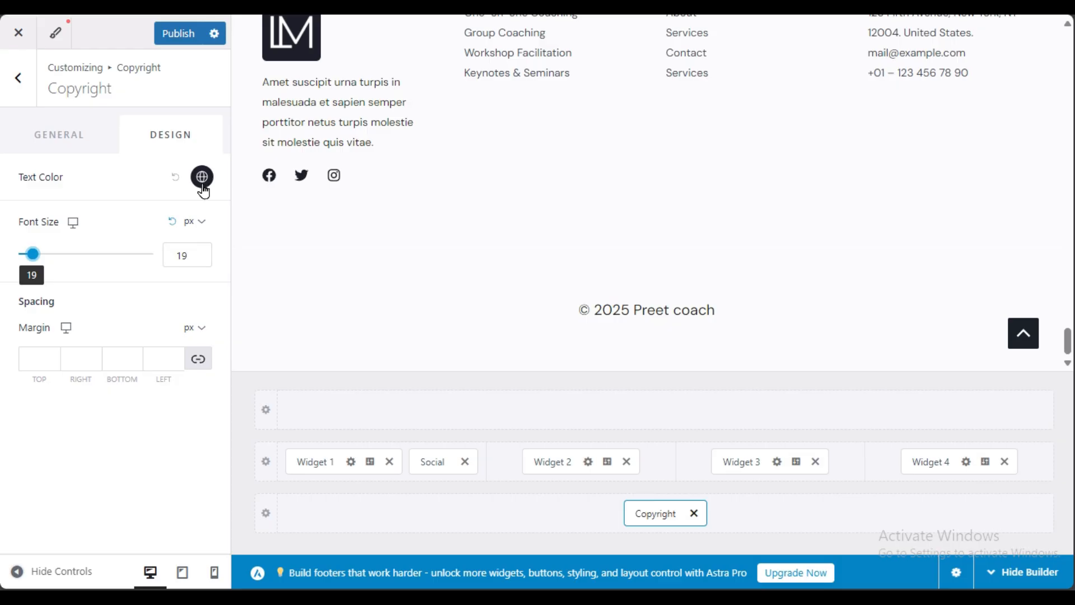
scroll(520, 242, up, 5)
scroll(520, 241, down, 5)
scroll(520, 242, up, 5)
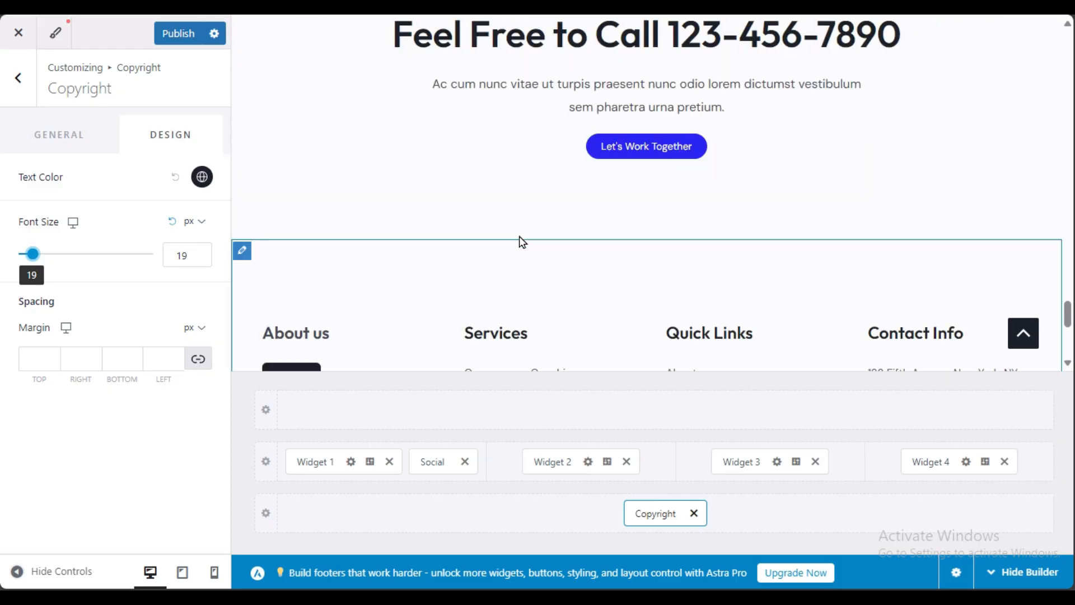
scroll(521, 242, up, 3)
click(178, 33)
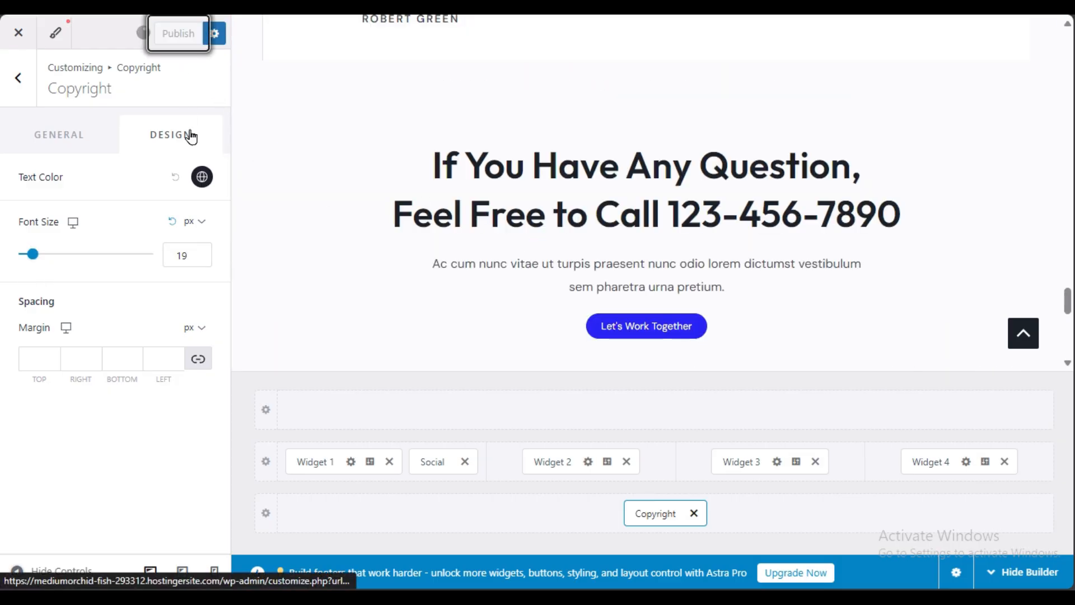
scroll(496, 261, up, 10)
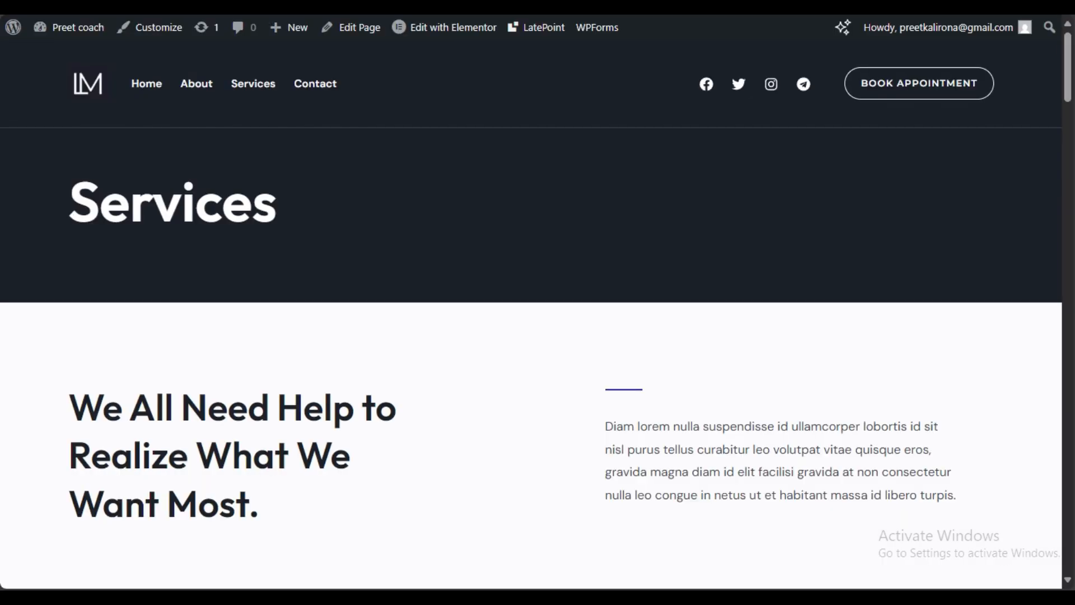
Step: Go to the Home page via the site navigation and launch Edit with Elementor
click(133, 97)
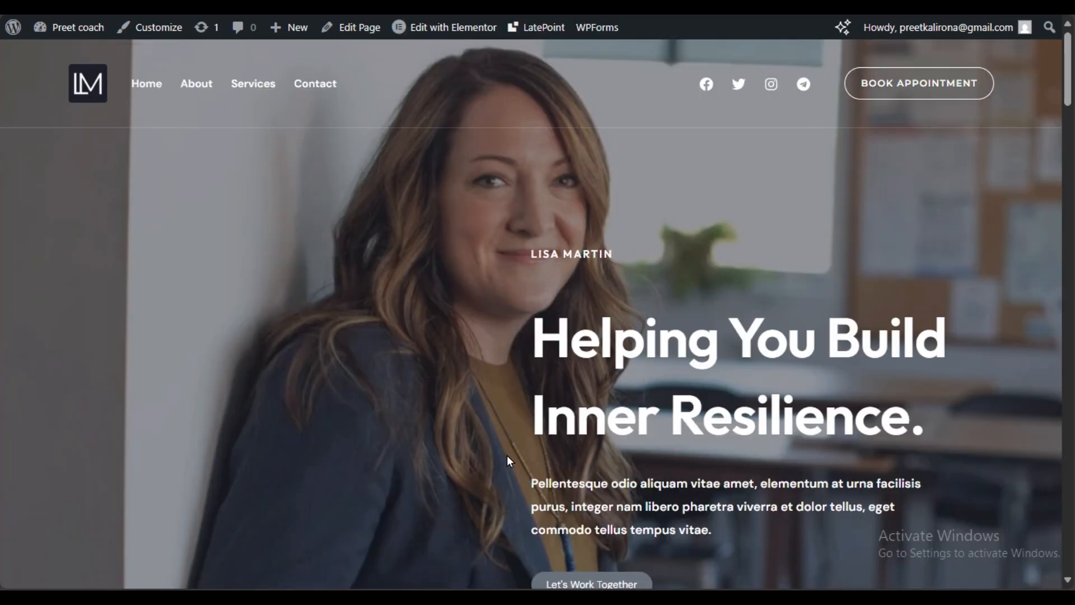
click(455, 28)
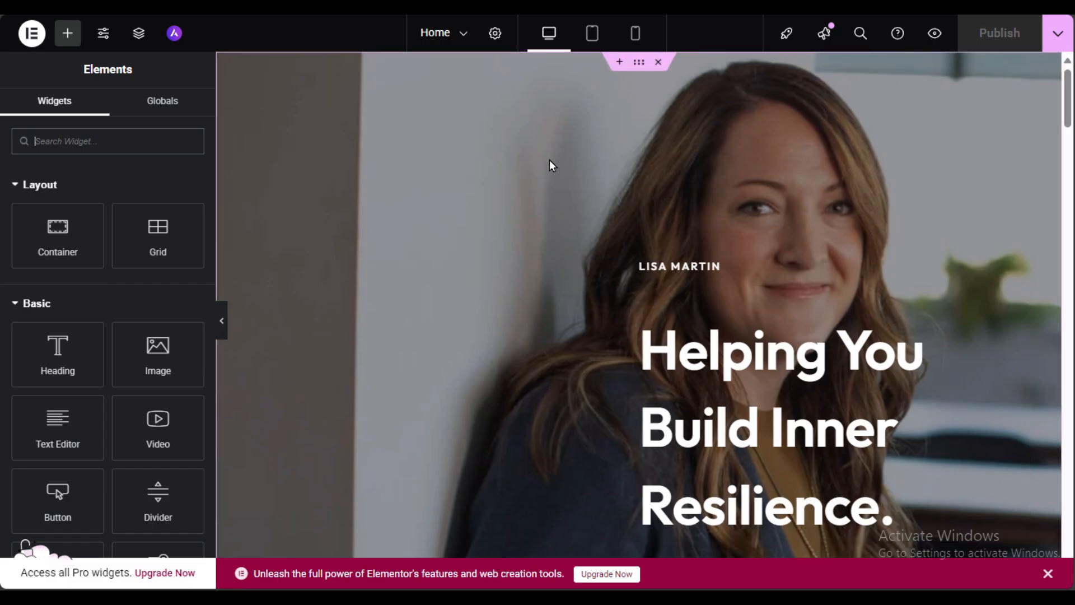
Step: Set the hero container's background image to the business-consulting-about-video-img group photo
right_click(467, 234)
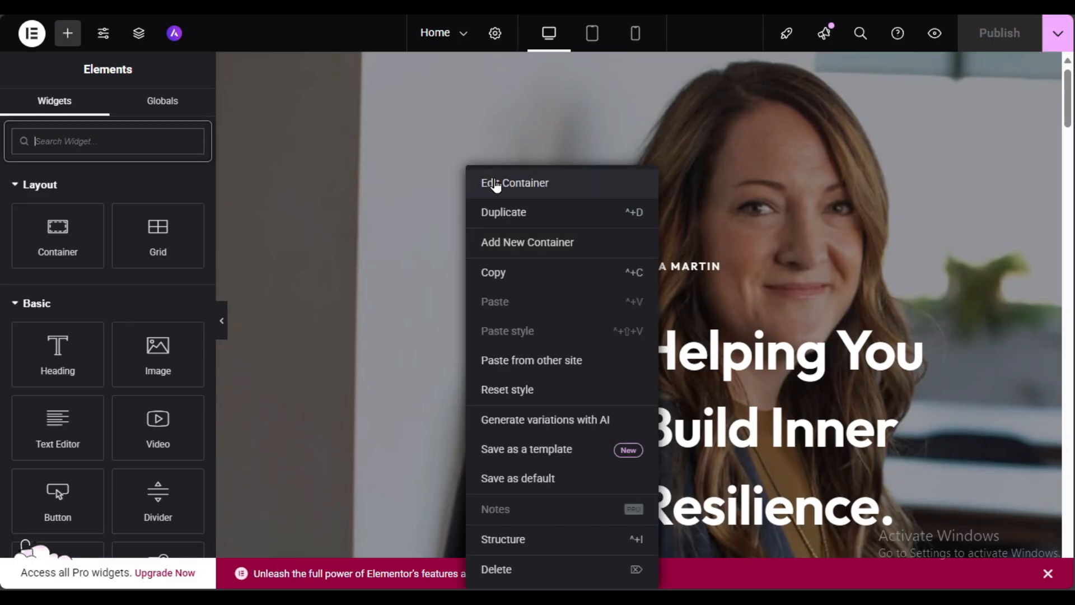
click(495, 183)
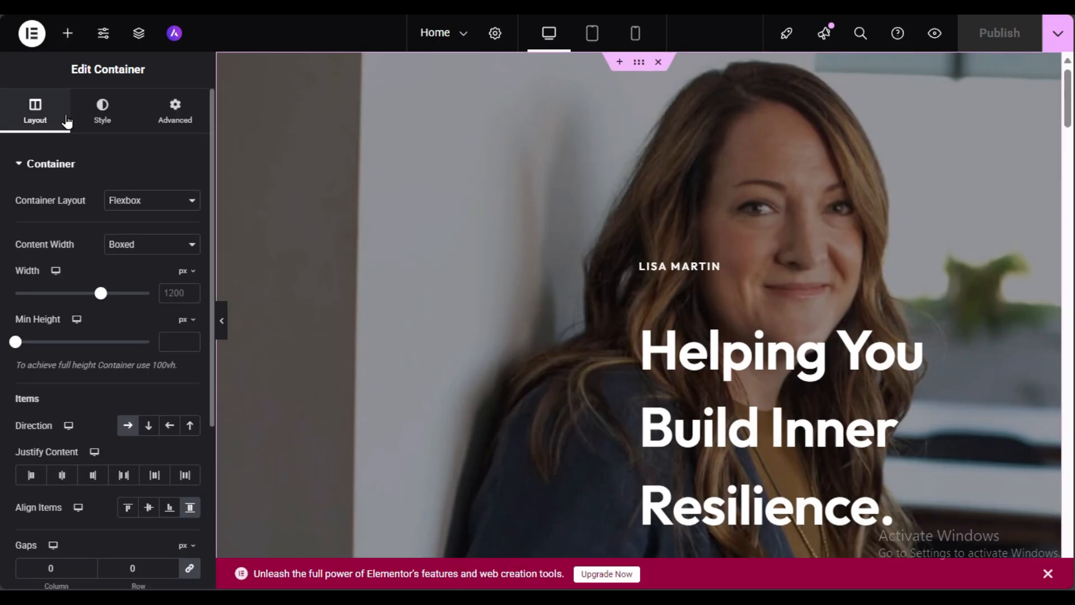
click(97, 123)
mouse_move(68, 374)
click(126, 375)
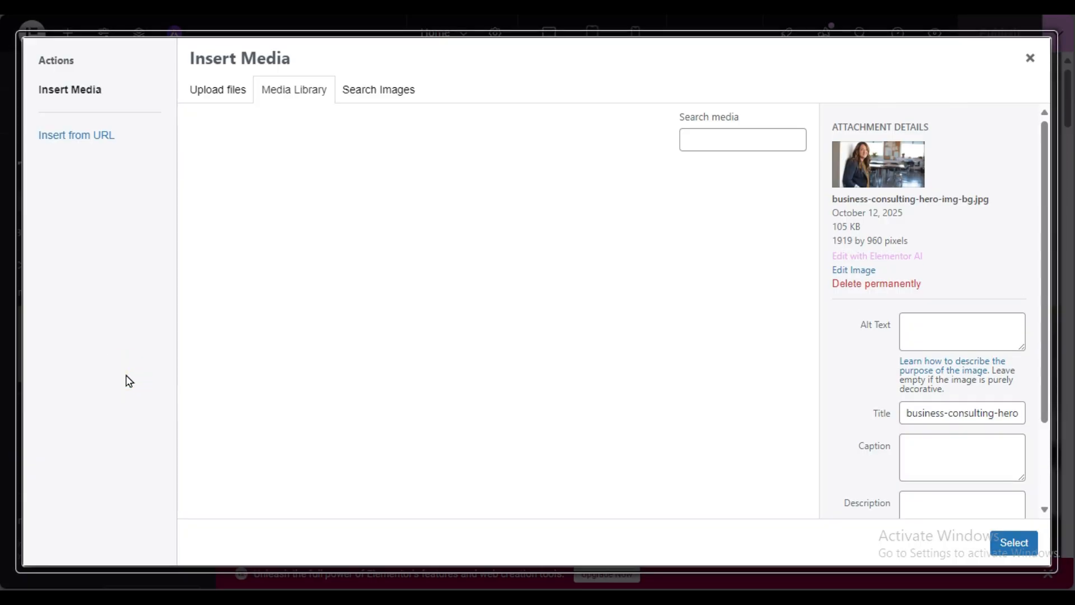
click(368, 465)
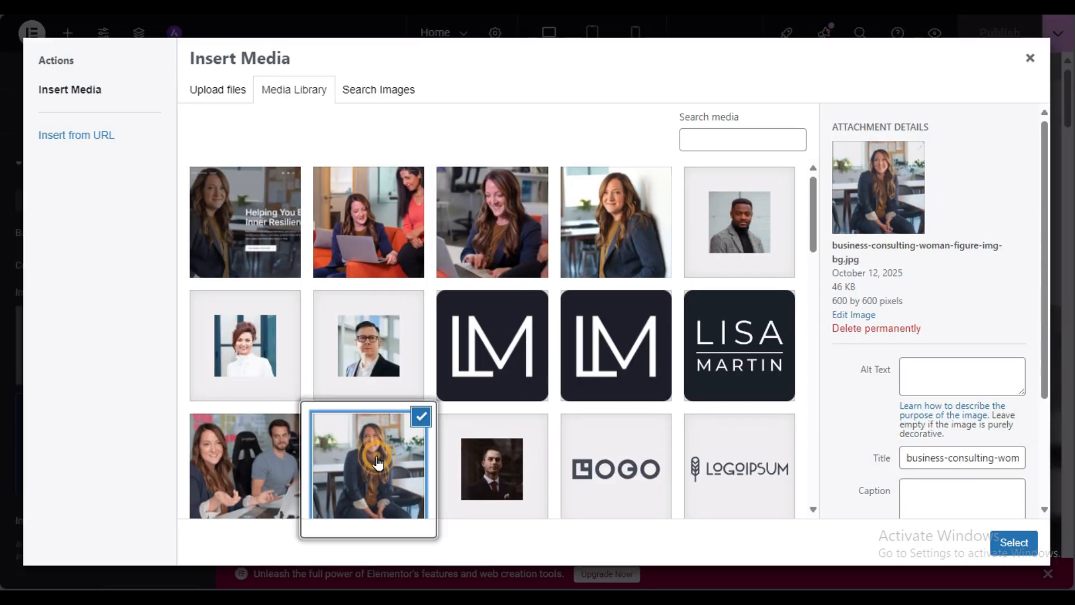
click(293, 504)
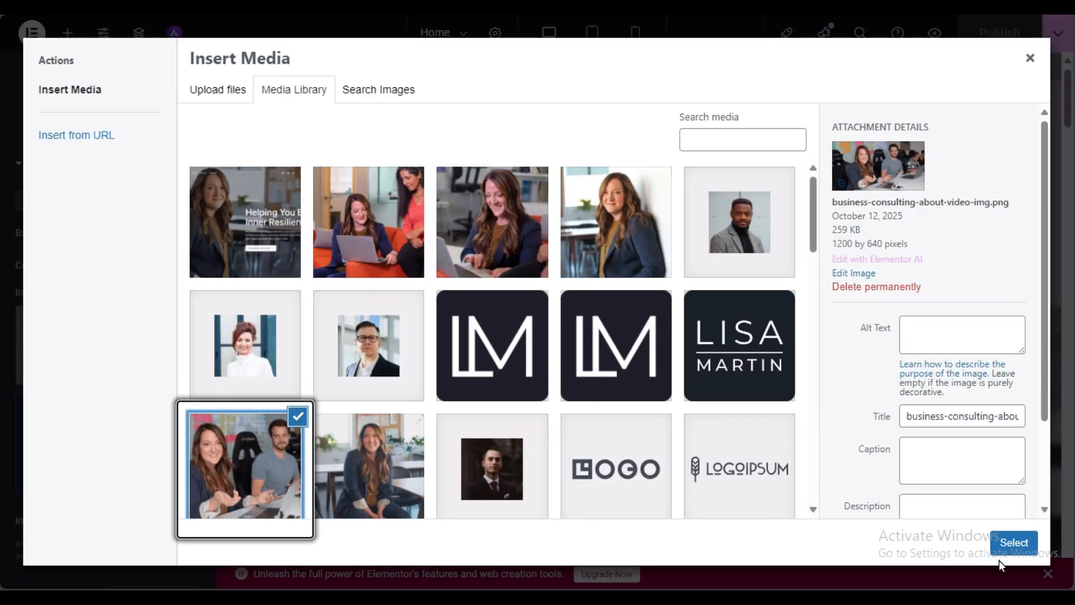
click(1014, 543)
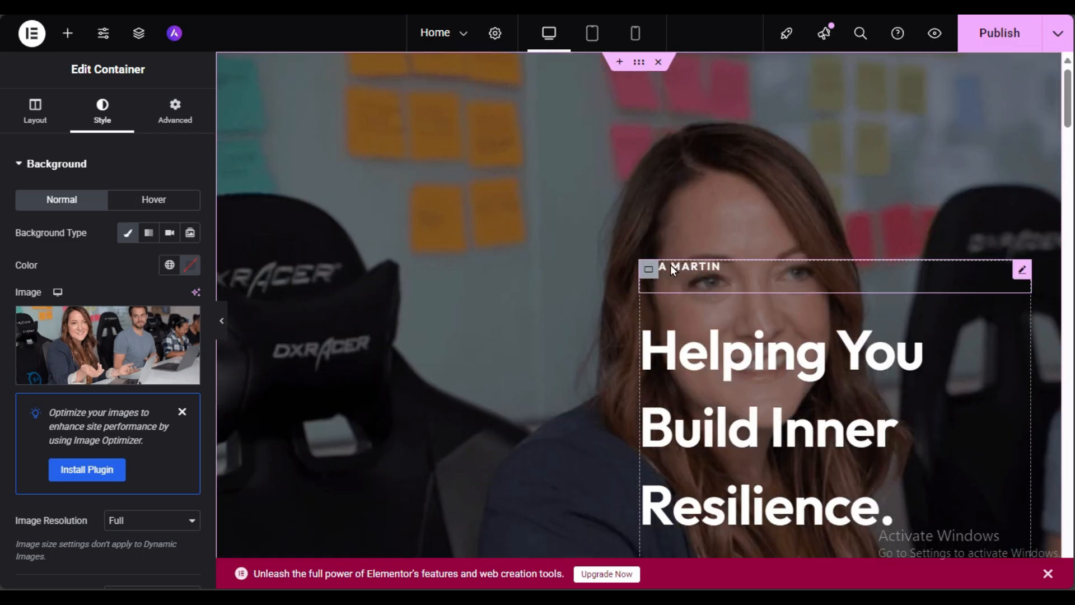
Step: Inspect the LISA MARTIN and Helping You Build Inner Resilience heading titles
click(703, 275)
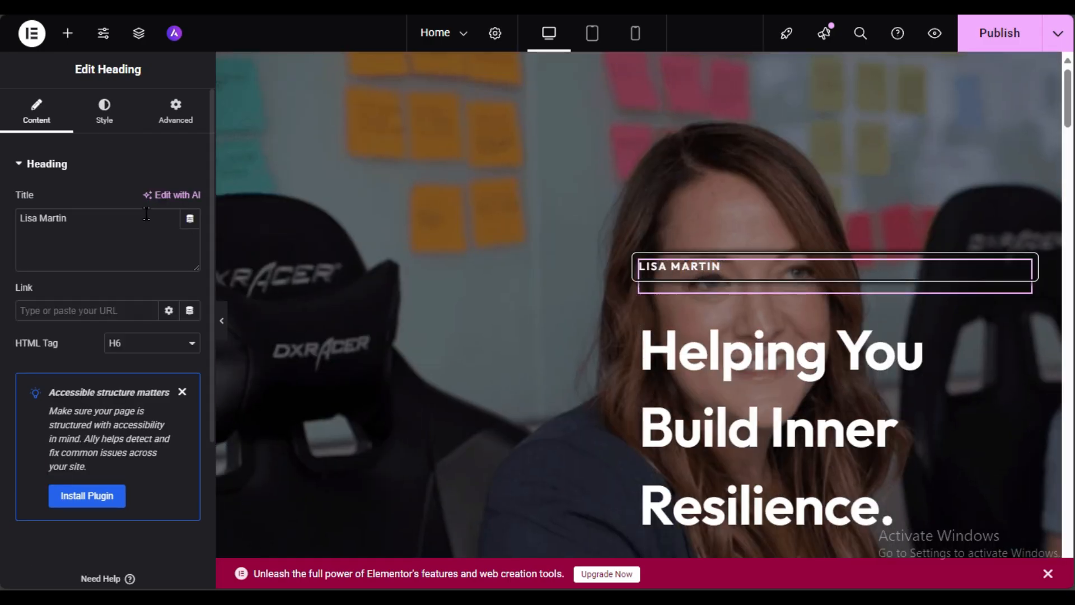
click(92, 218)
key(ctrl+a)
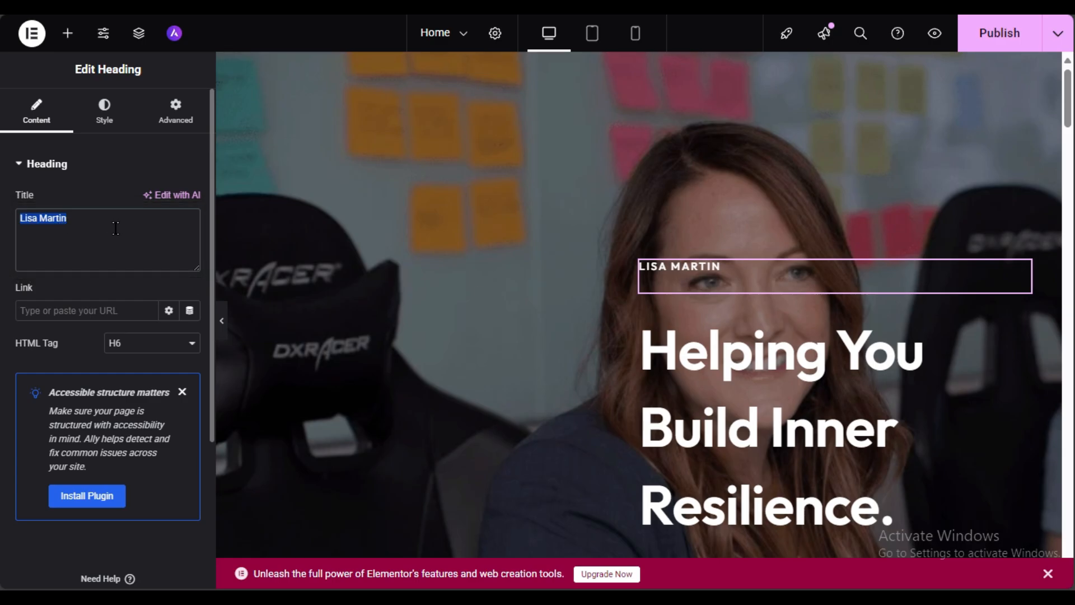
scroll(821, 284, down, 3)
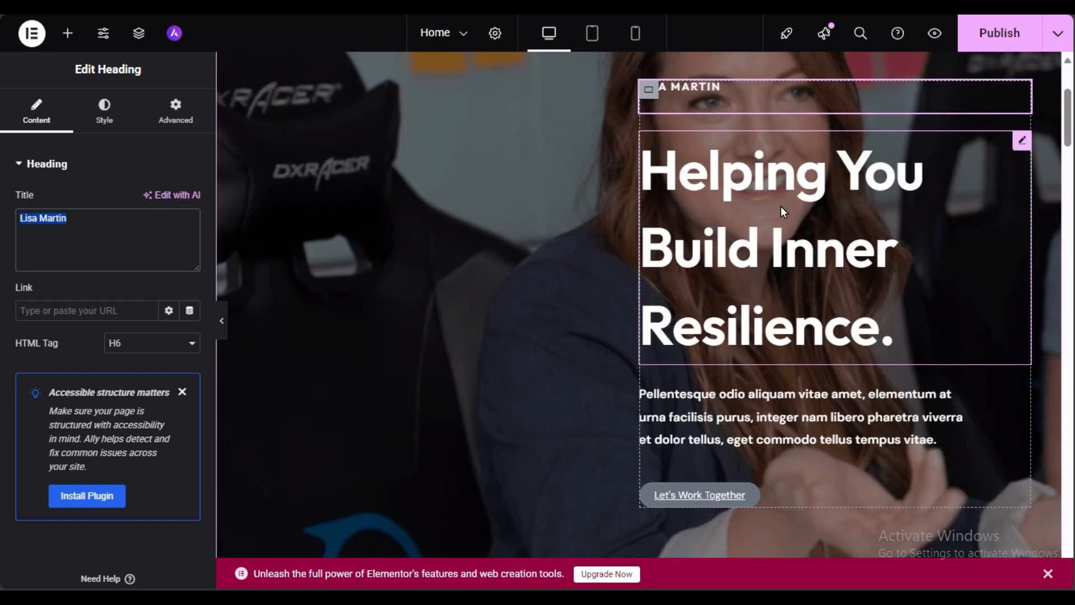
click(753, 212)
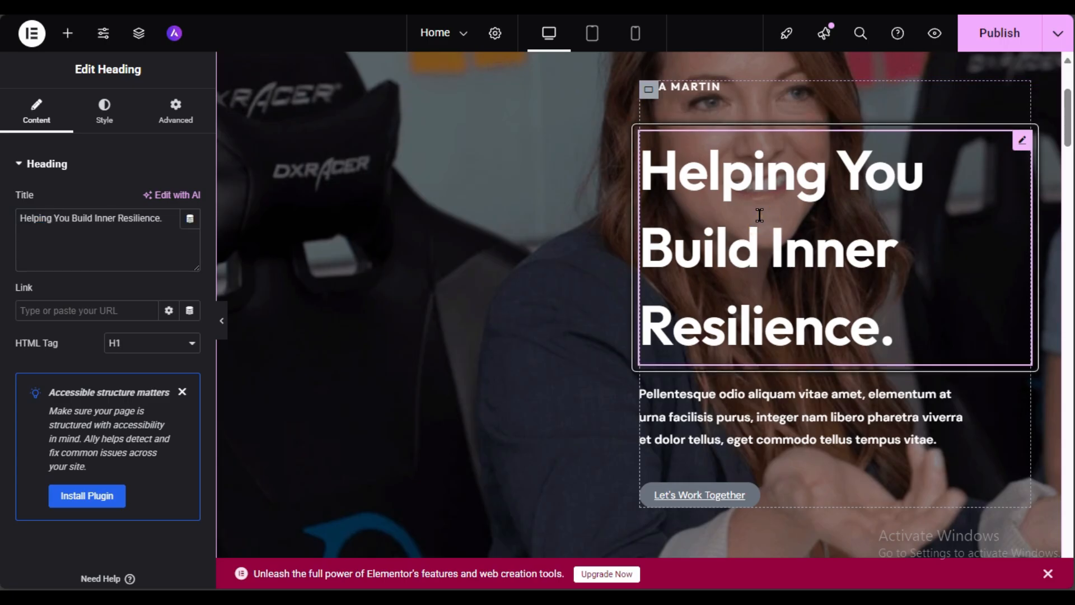
triple_click(84, 217)
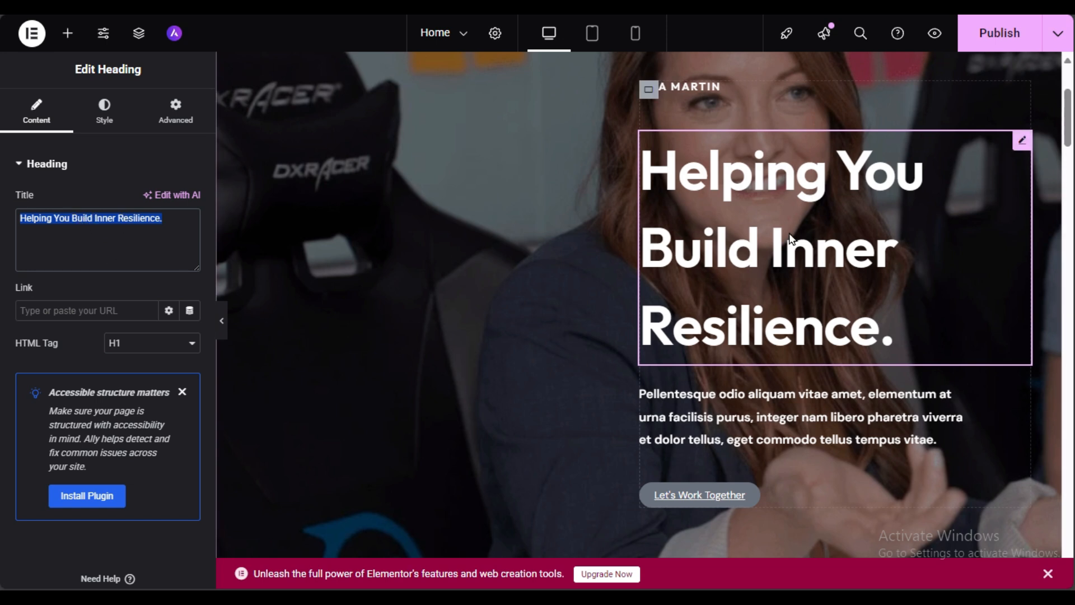
Step: Review the hero paragraph text and select the Let's Work Together booking button
click(783, 432)
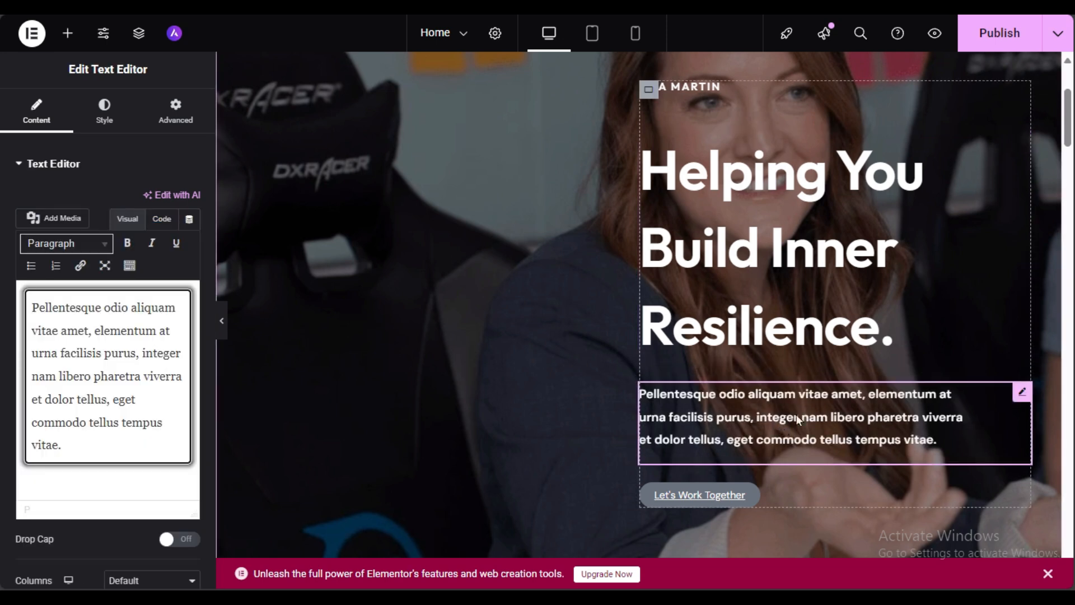
drag(109, 451, 33, 305)
scroll(666, 354, down, 3)
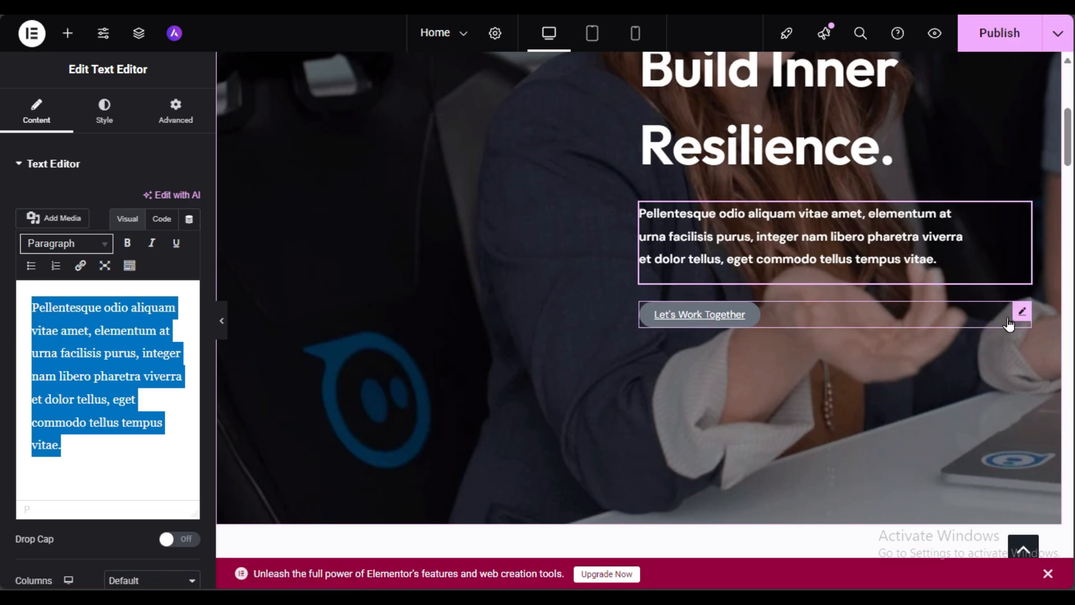
click(800, 324)
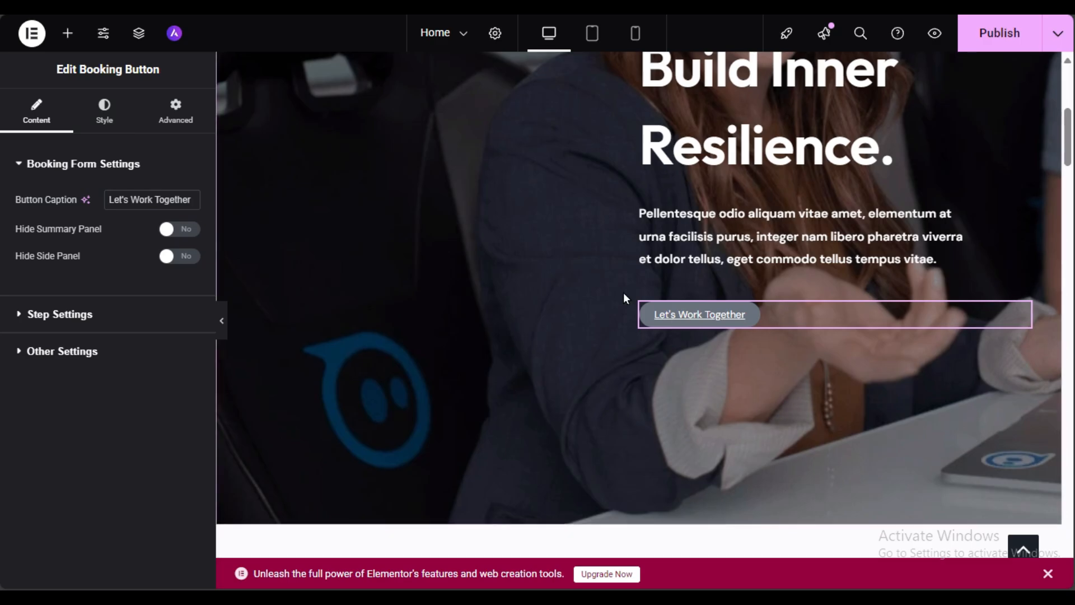
Step: Make the booking button's background red and its hover background blue
click(104, 112)
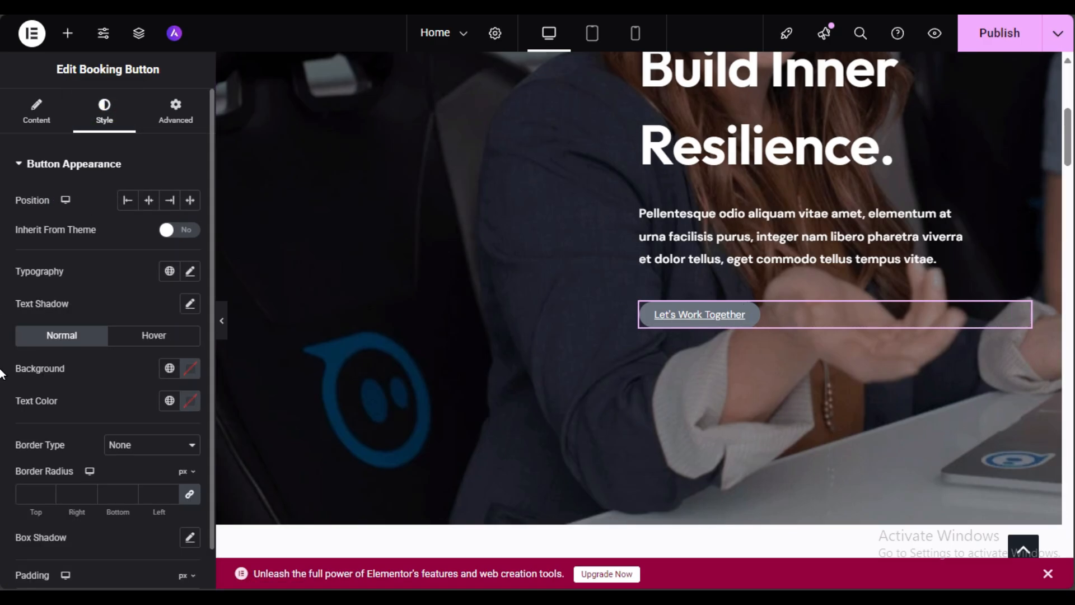
click(190, 369)
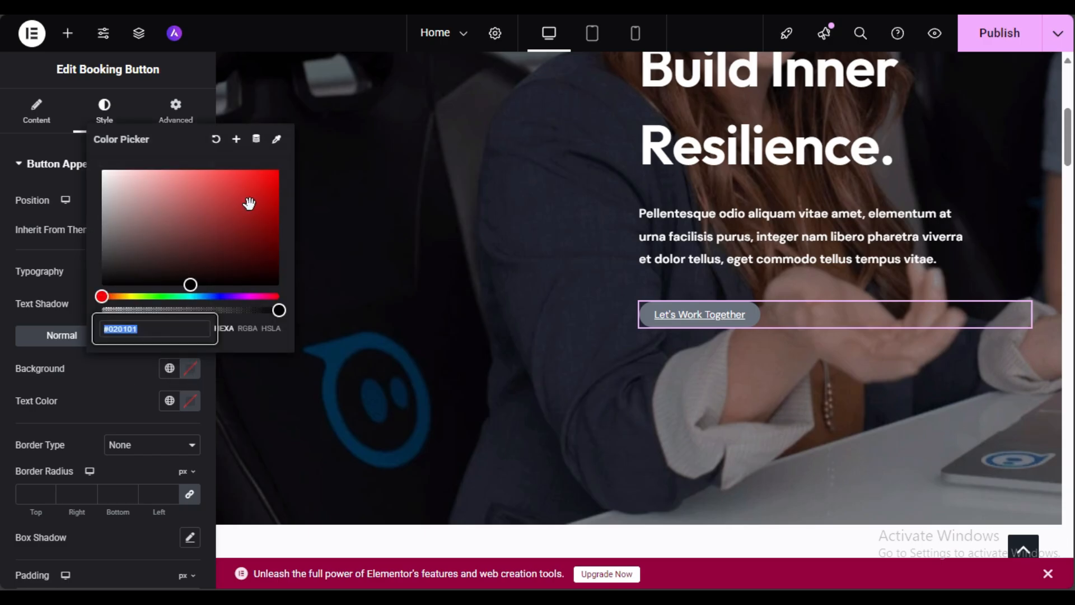
drag(247, 201, 272, 180)
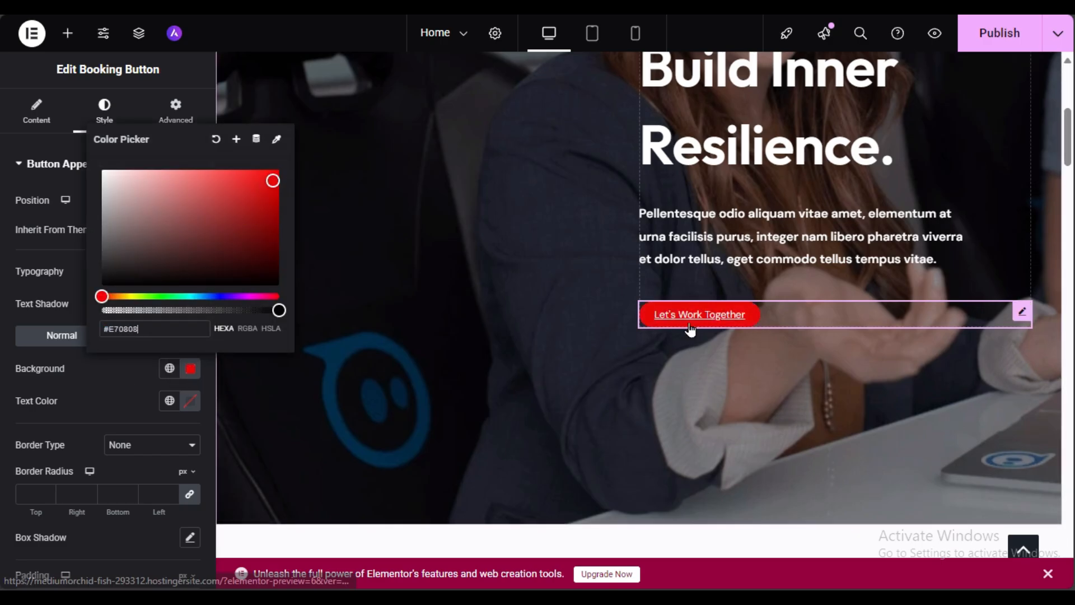
click(112, 372)
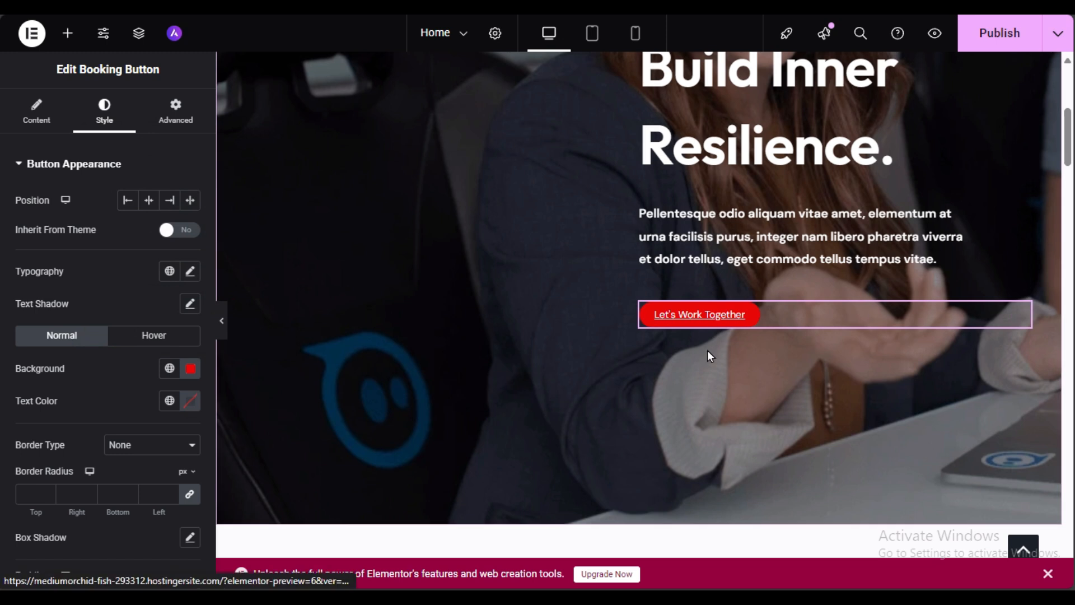
click(150, 339)
click(191, 370)
click(218, 296)
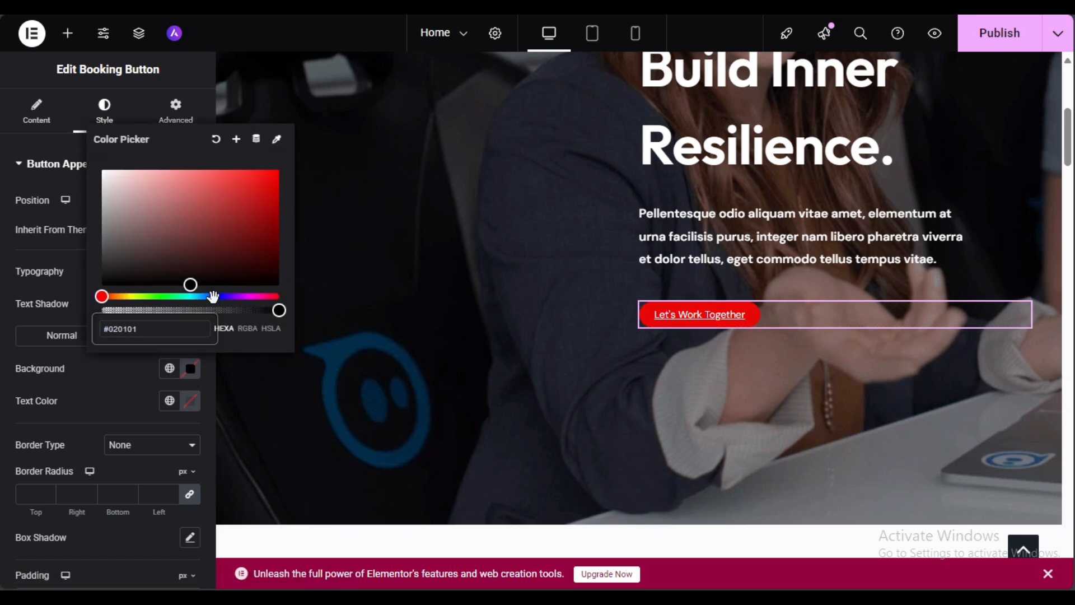
drag(269, 240, 278, 190)
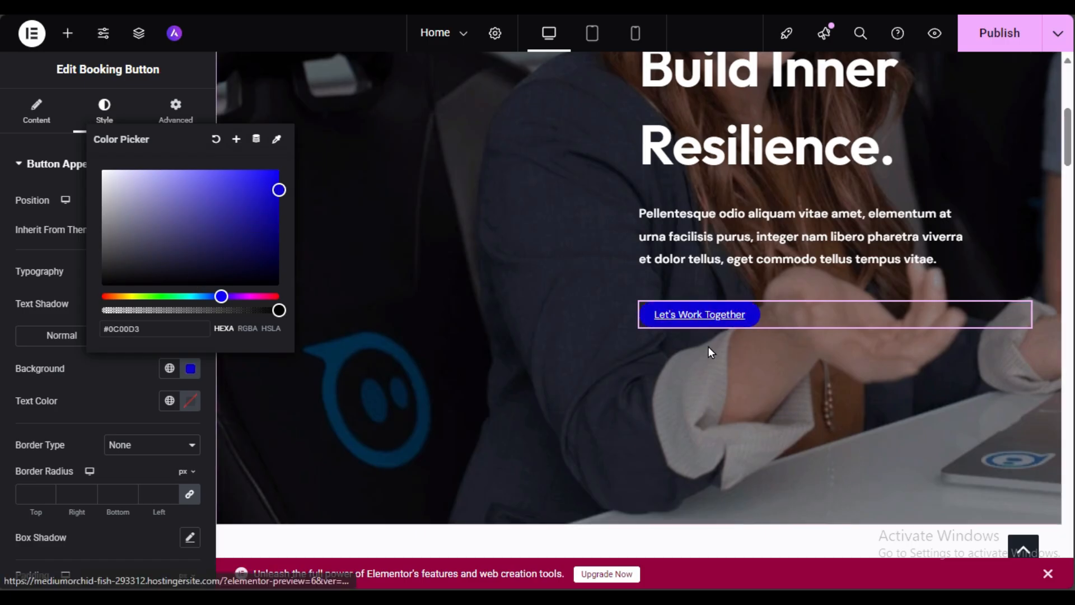
click(92, 391)
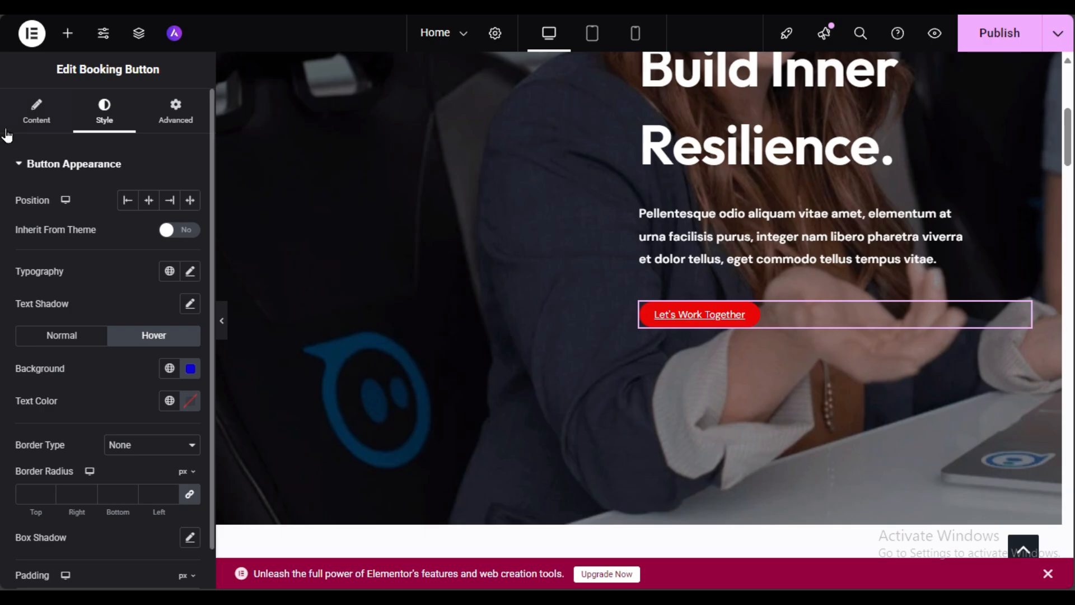
Step: Test the button and keep Preselected Service as 'Customer will pick' in Step Settings
click(31, 119)
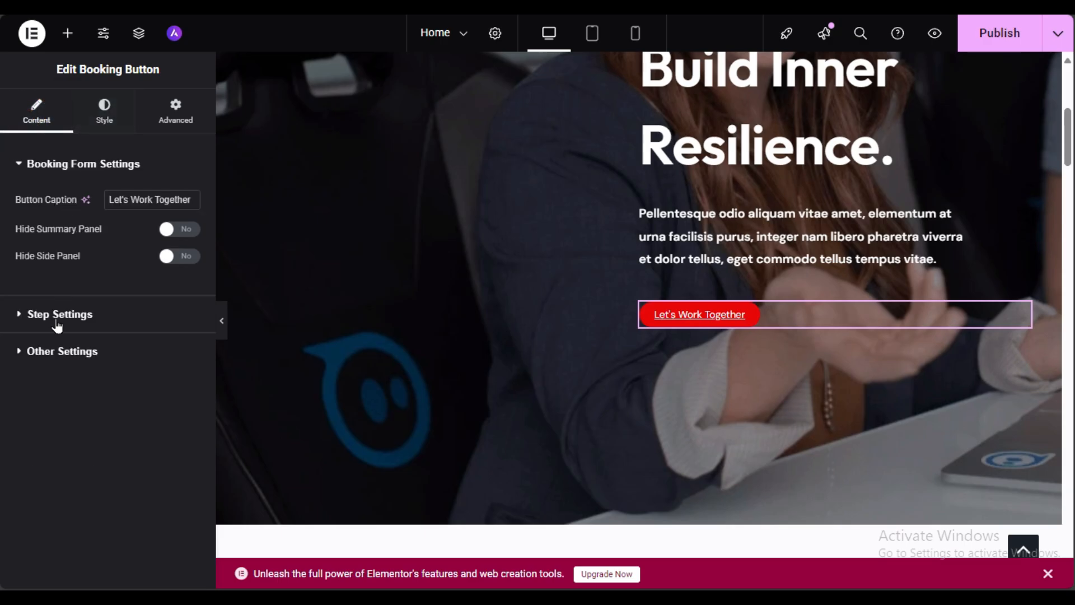
click(20, 314)
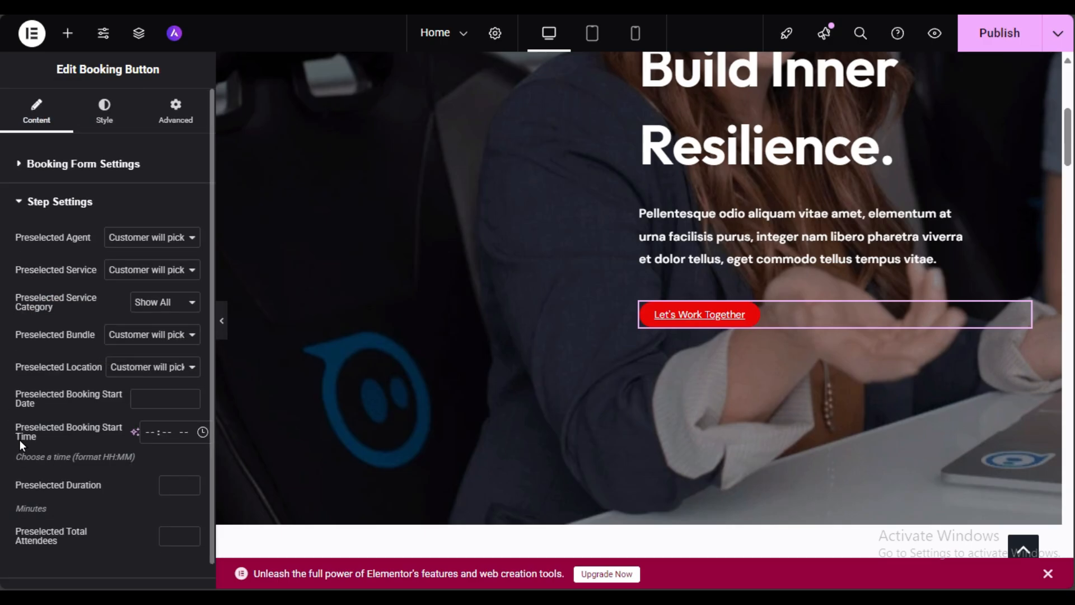
click(107, 117)
click(37, 115)
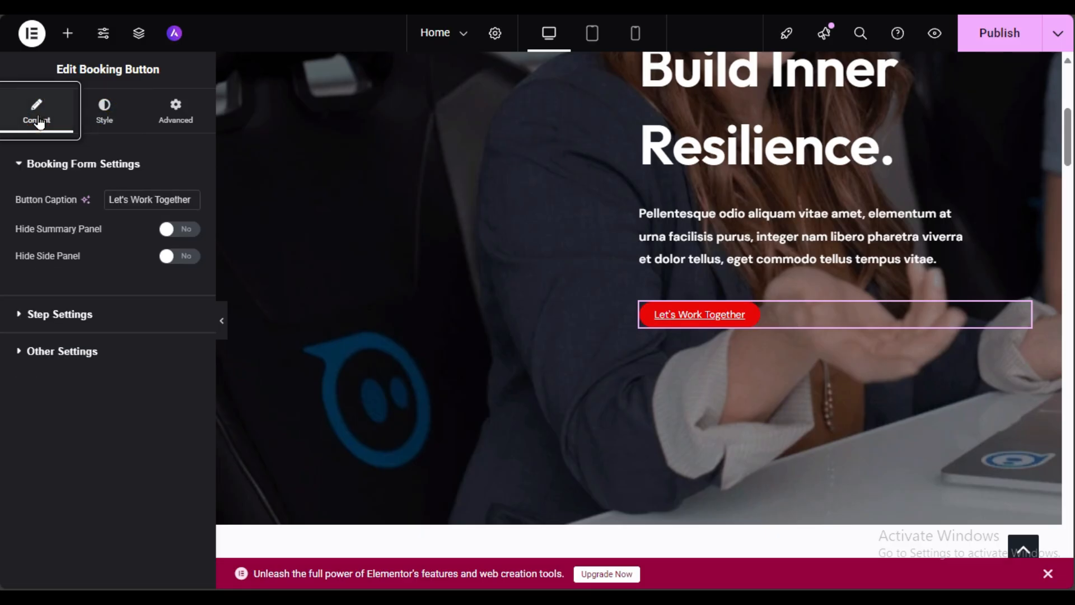
click(686, 323)
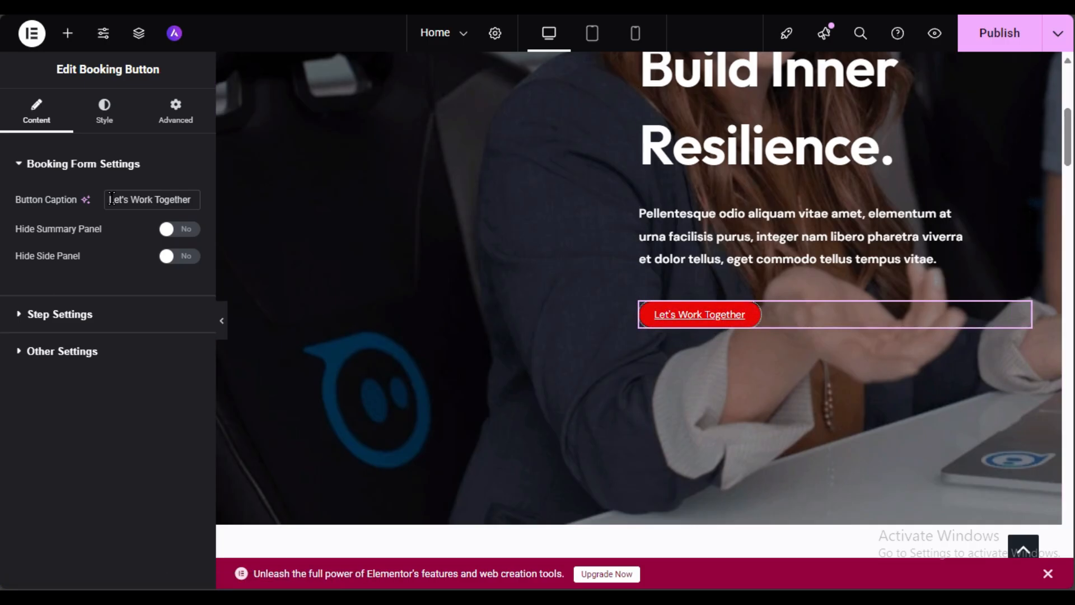
click(92, 315)
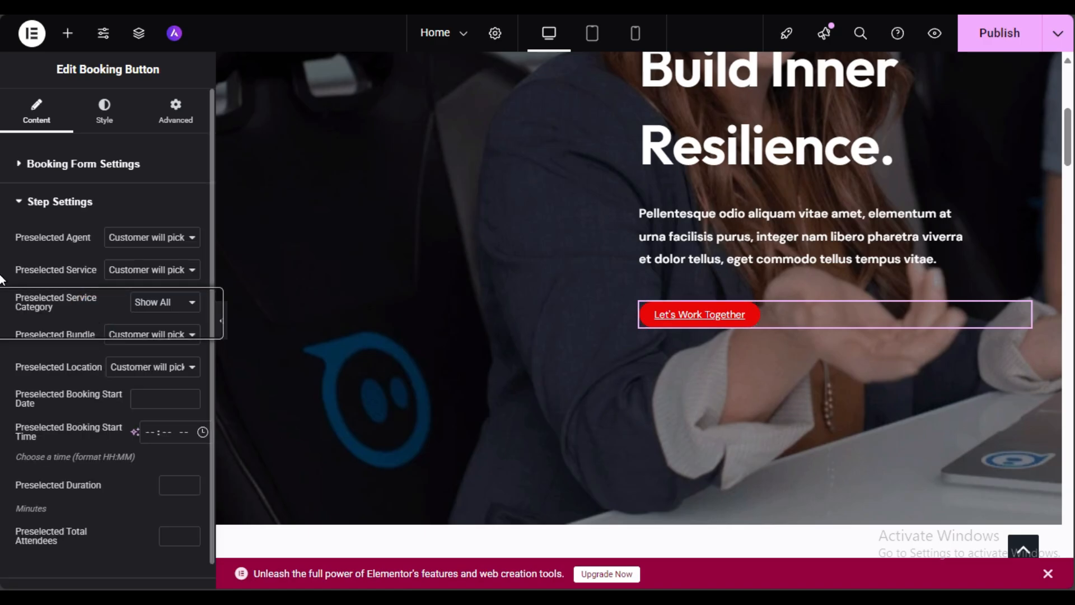
click(142, 271)
click(161, 368)
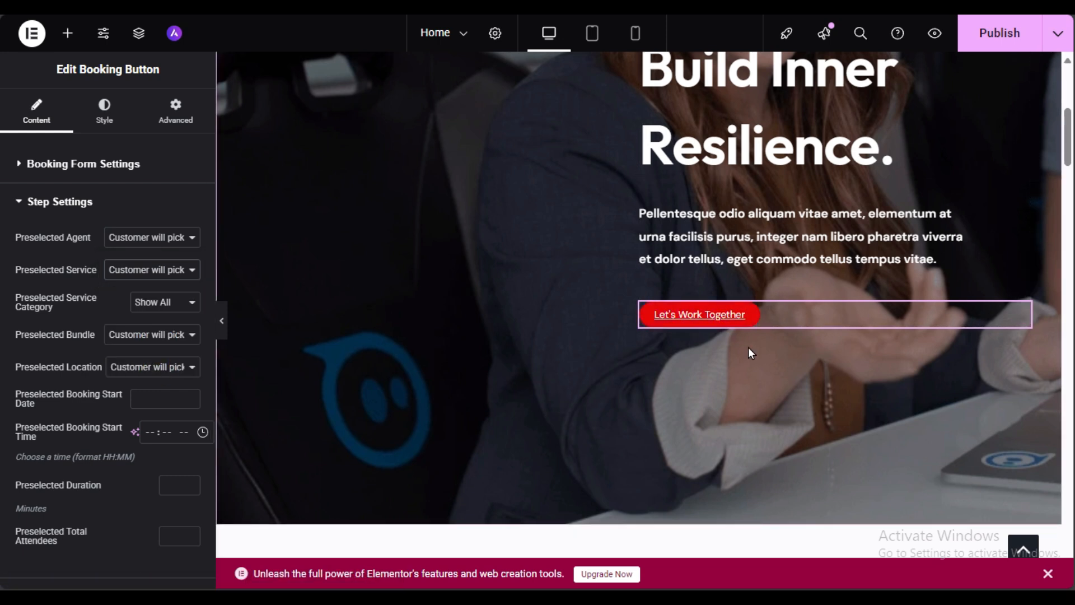
Step: Swap the Ultra award badge in As Featured In for the coach's name logo
scroll(745, 355, up, 5)
scroll(736, 357, down, 12)
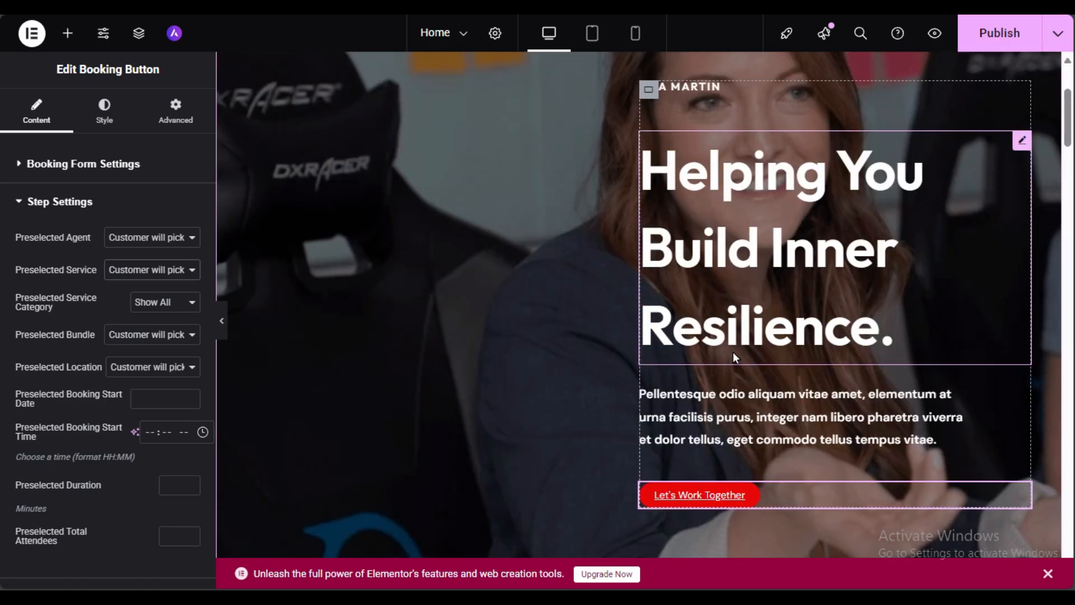
scroll(736, 359, up, 3)
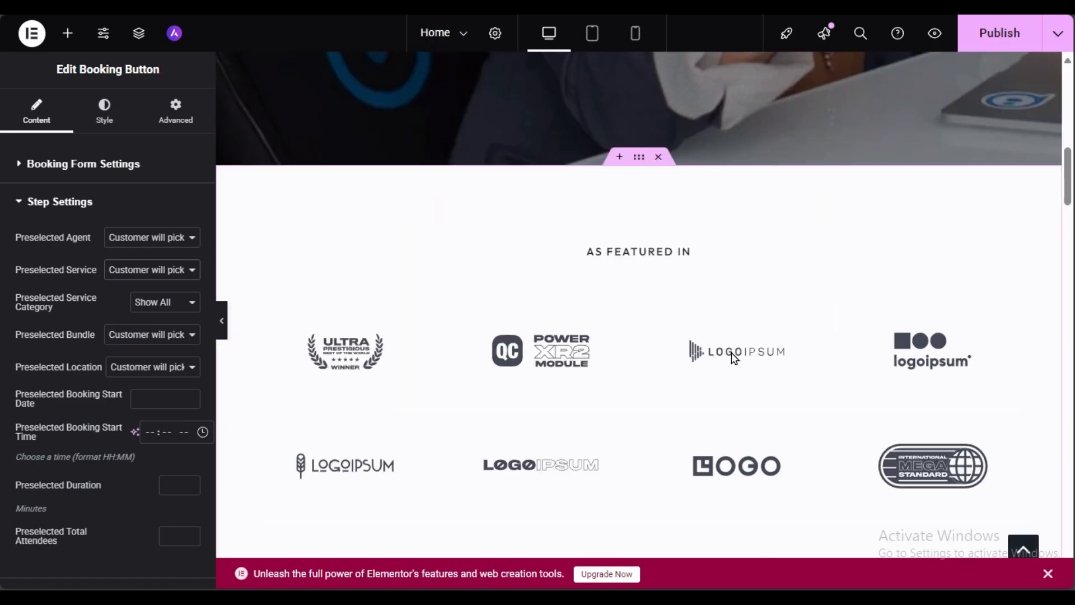
scroll(730, 348, down, 3)
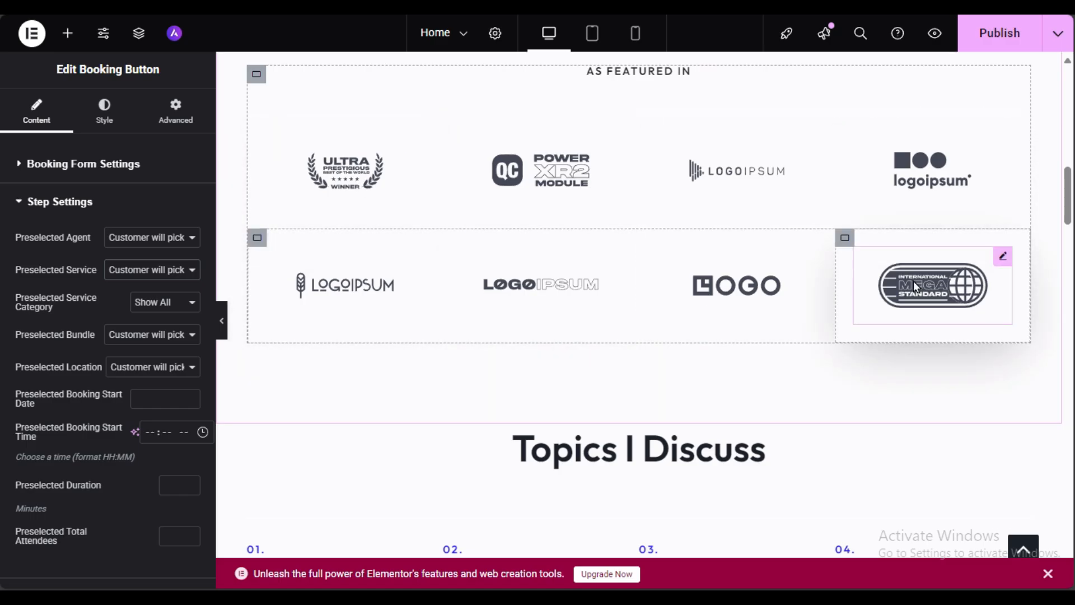
scroll(899, 284, up, 3)
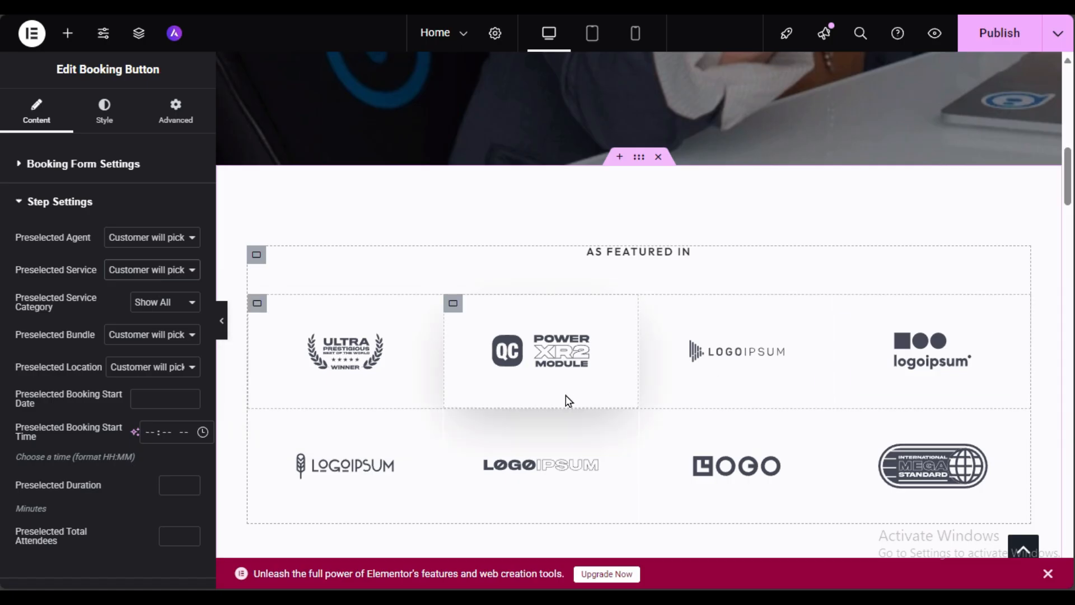
click(330, 363)
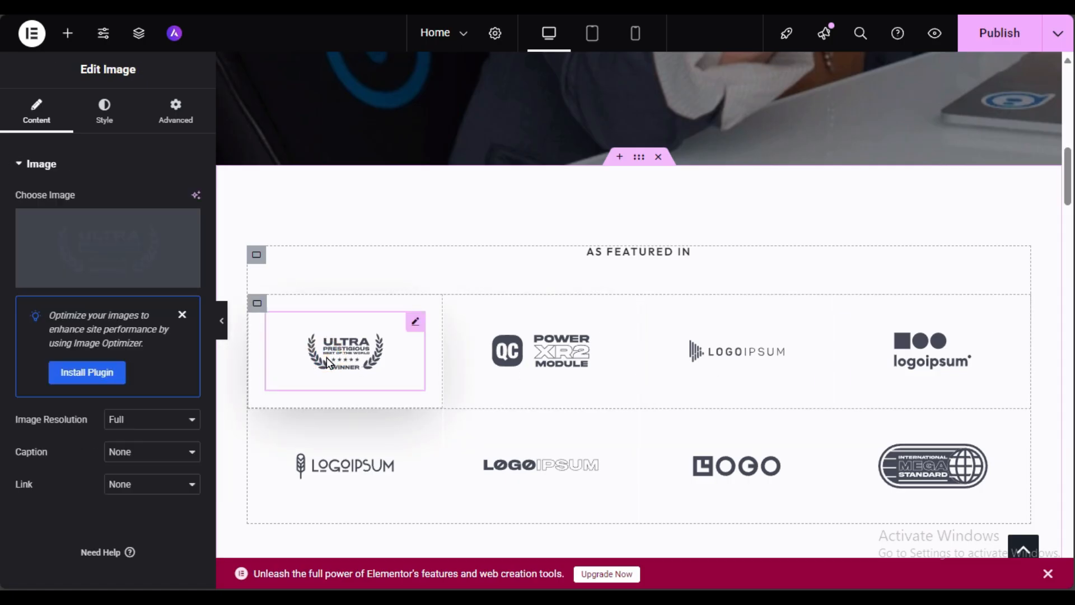
click(98, 277)
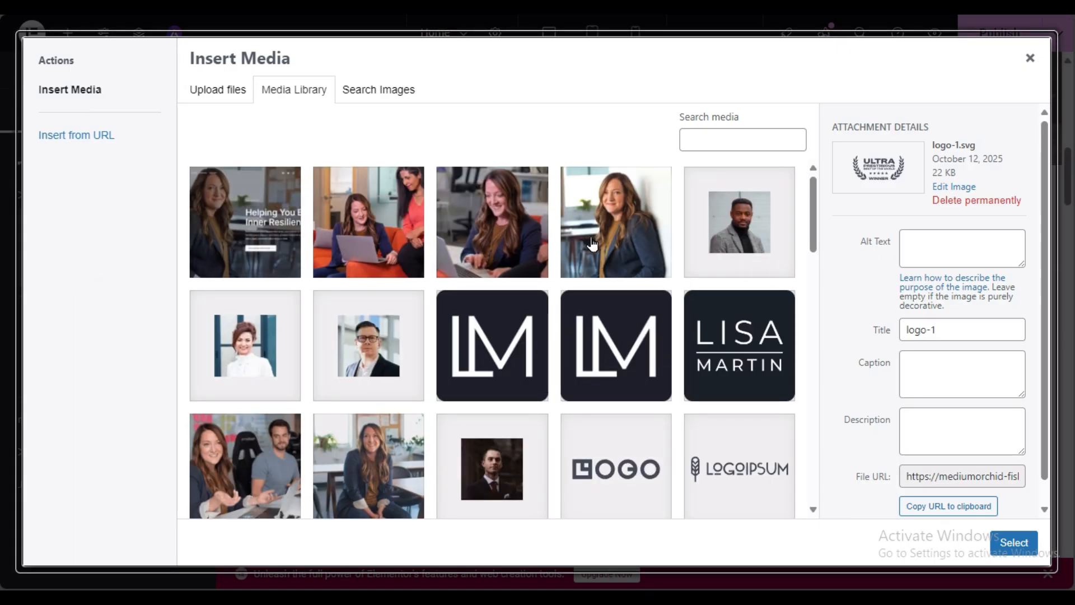
click(691, 355)
click(1014, 542)
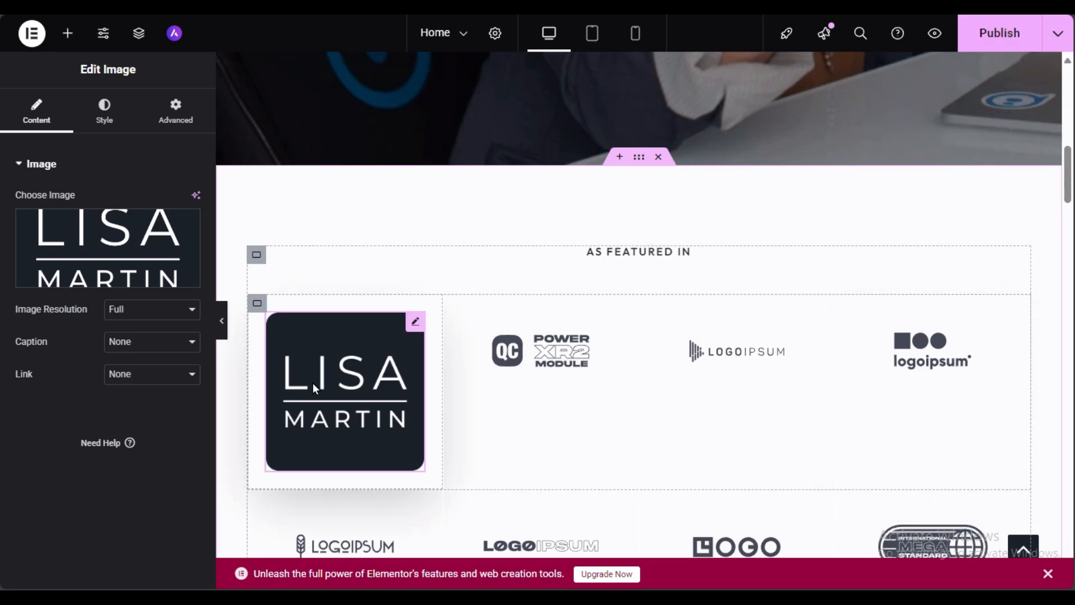
scroll(319, 389, down, 6)
scroll(401, 220, up, 6)
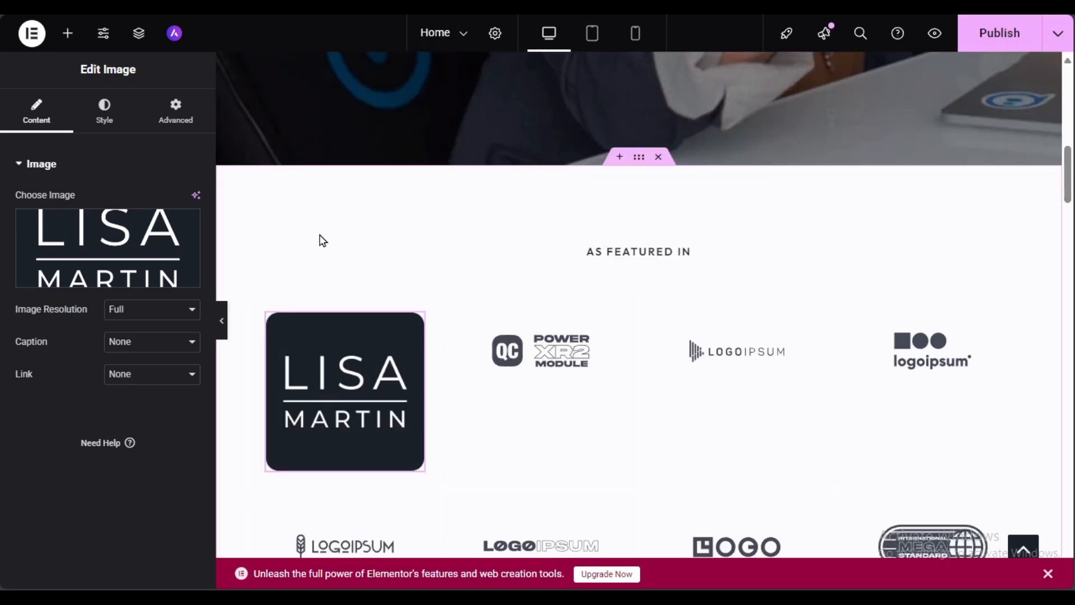
scroll(323, 240, down, 3)
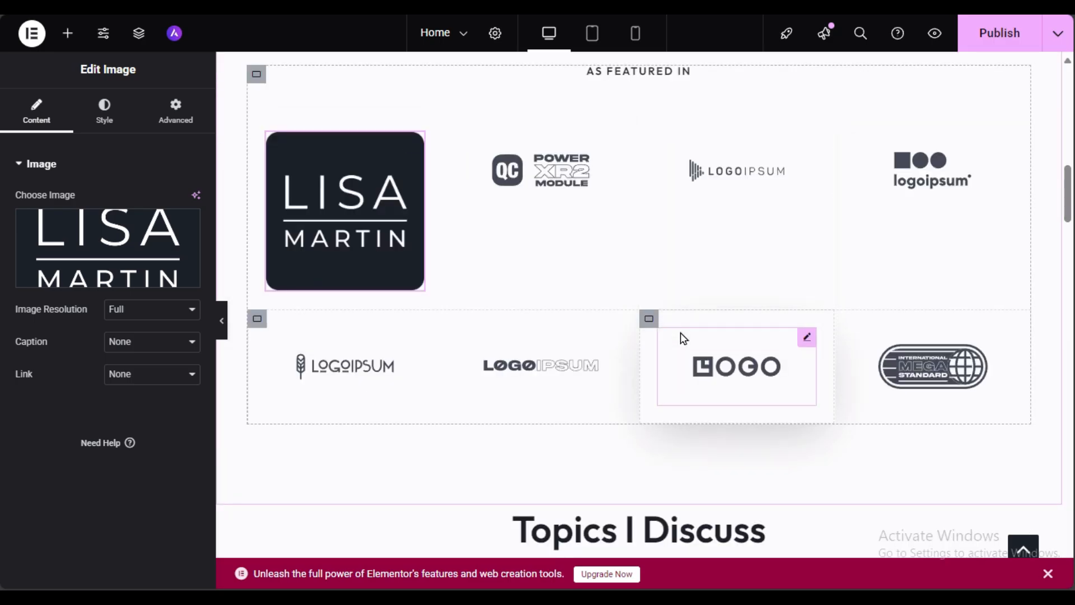
scroll(661, 327, down, 3)
scroll(635, 317, up, 6)
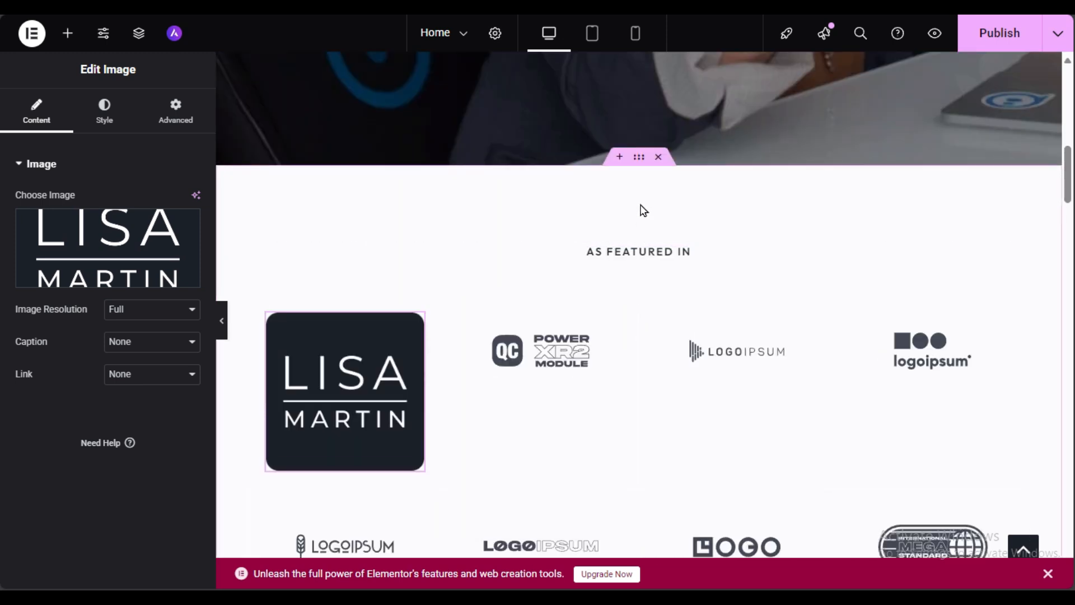
Step: Delete the As Featured In container and add a 50 px Spacer above Topics I Discuss
click(658, 158)
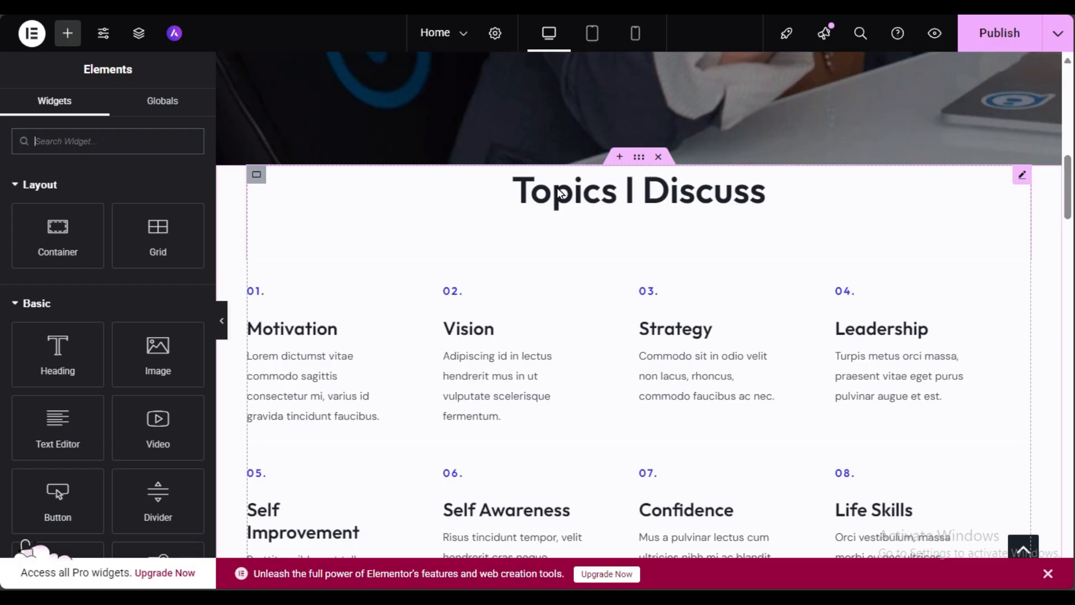
click(68, 35)
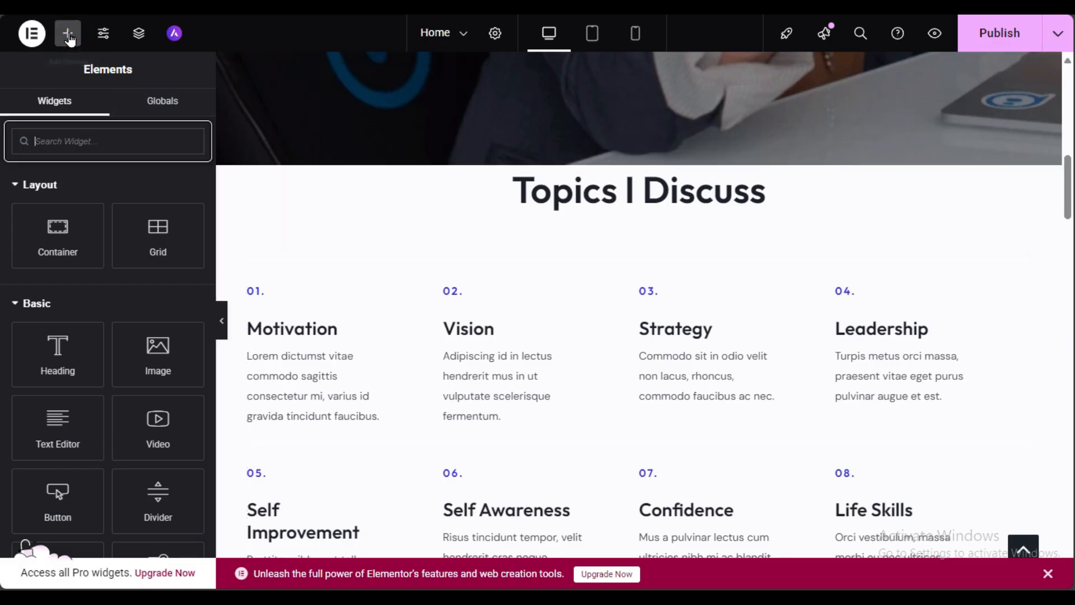
text(s)
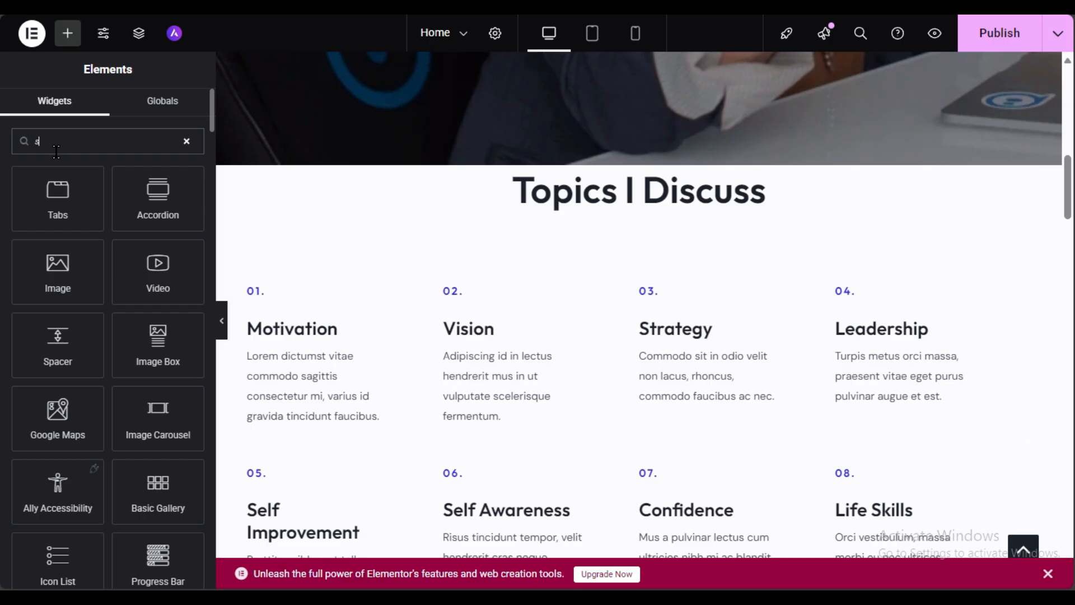
text(p)
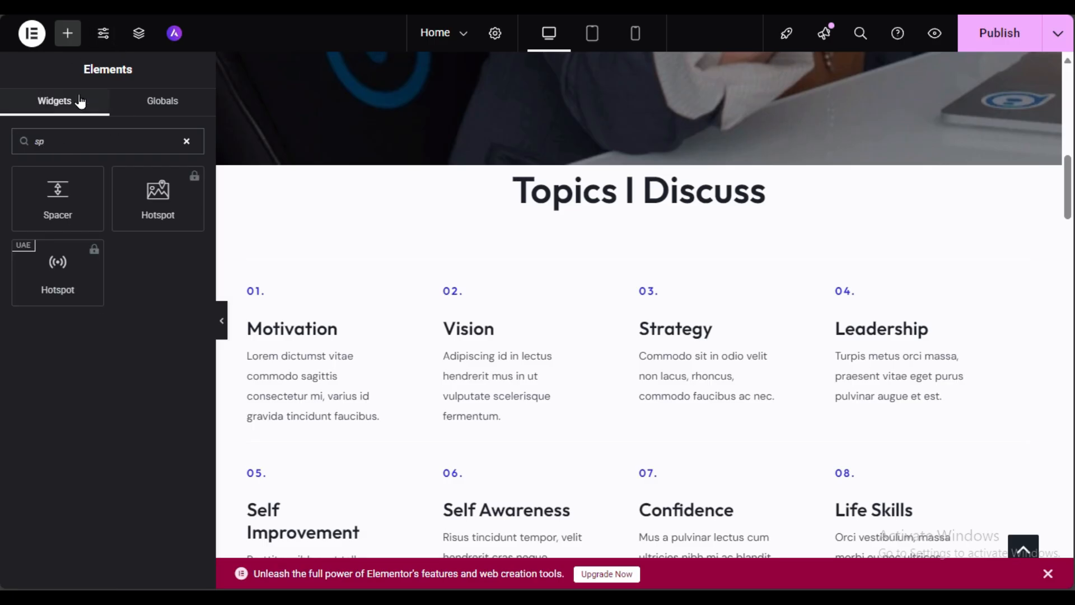
drag(57, 193, 611, 181)
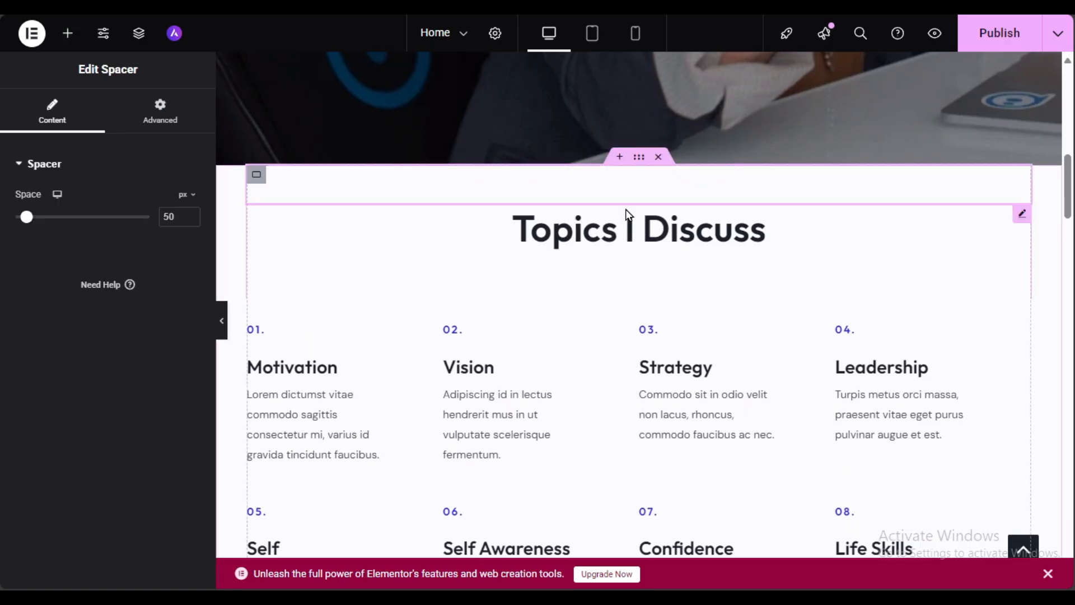
mouse_move(22, 223)
mouse_down()
mouse_move(47, 222)
mouse_move(20, 224)
mouse_up()
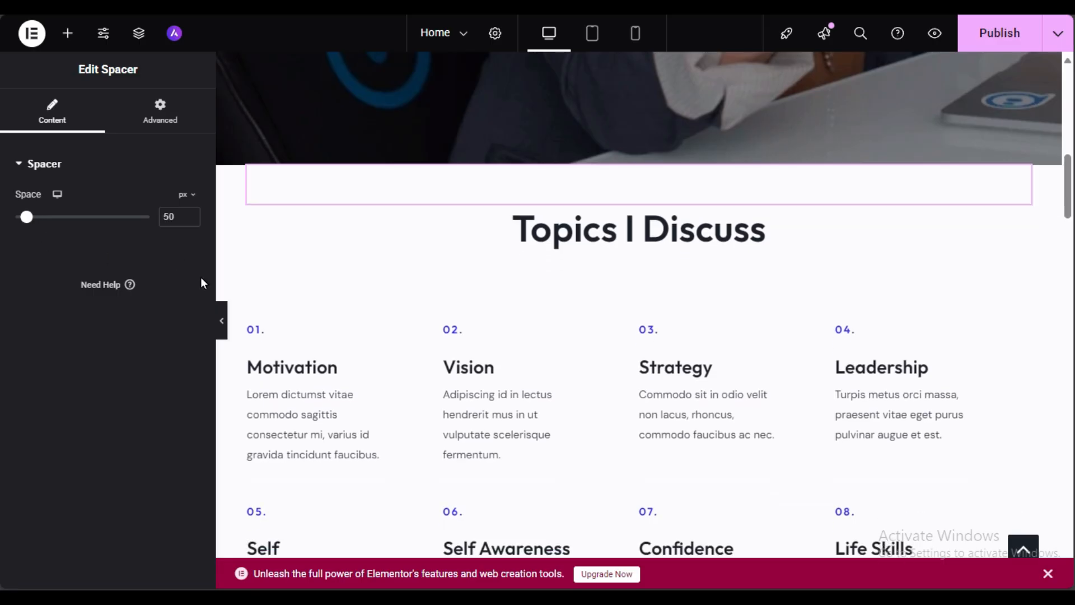
Step: Hide the editor panel to preview the updated page, then restore it
click(222, 317)
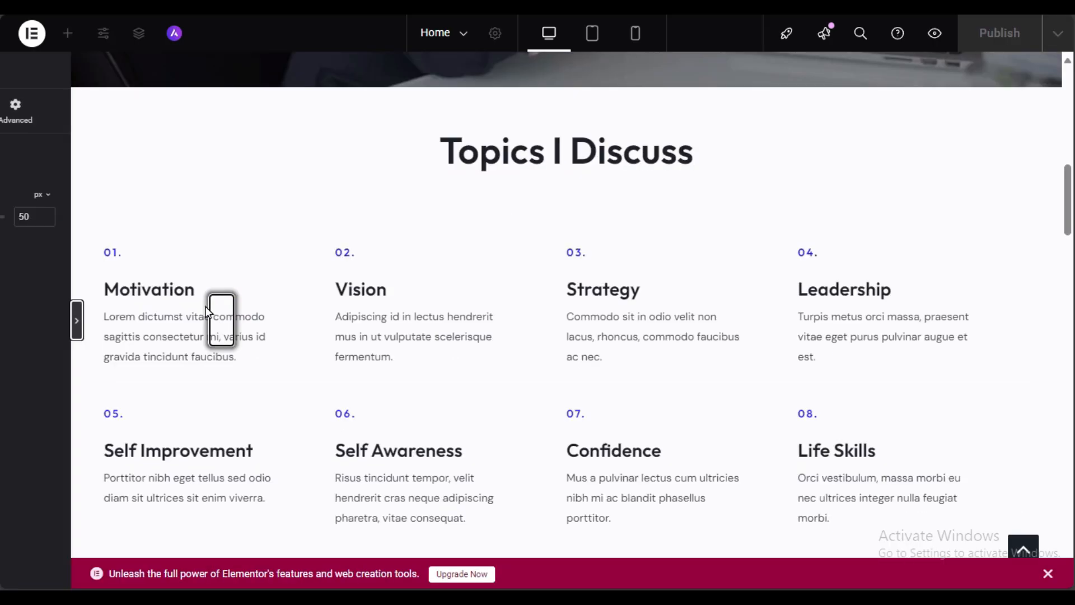
scroll(432, 335, up, 5)
scroll(431, 335, down, 3)
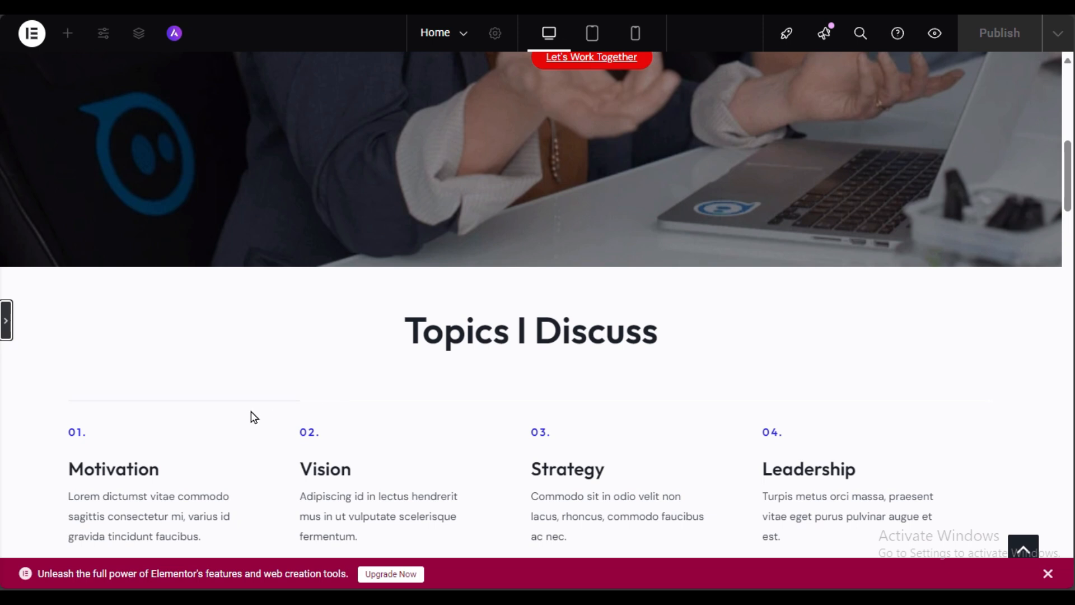
scroll(437, 336, down, 3)
click(6, 319)
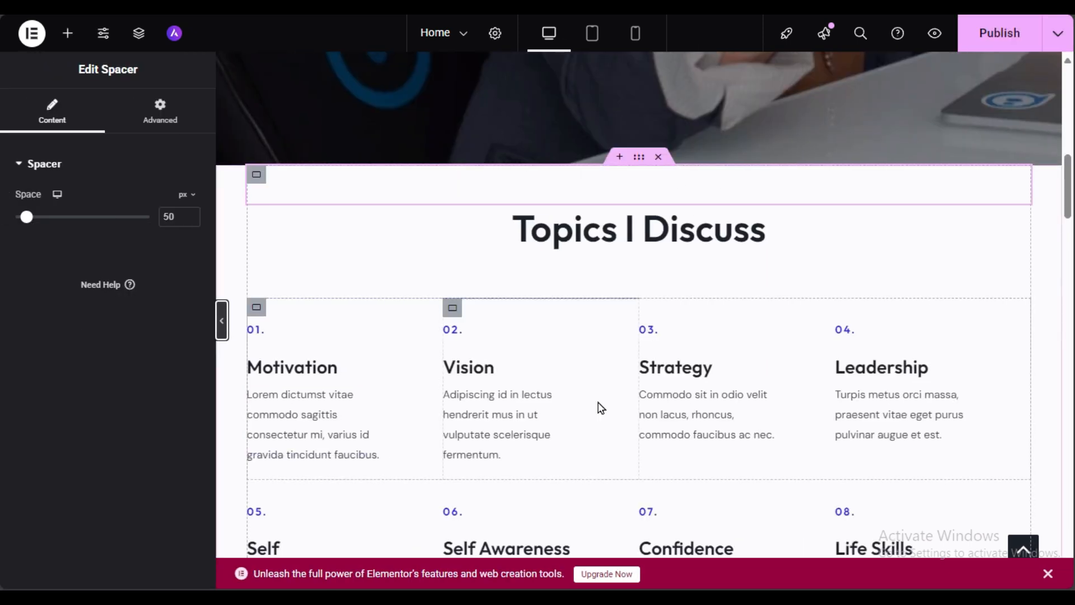
Step: Review the services section widgets and open the One-on-one / CEO Coaching heading's Link field
click(331, 406)
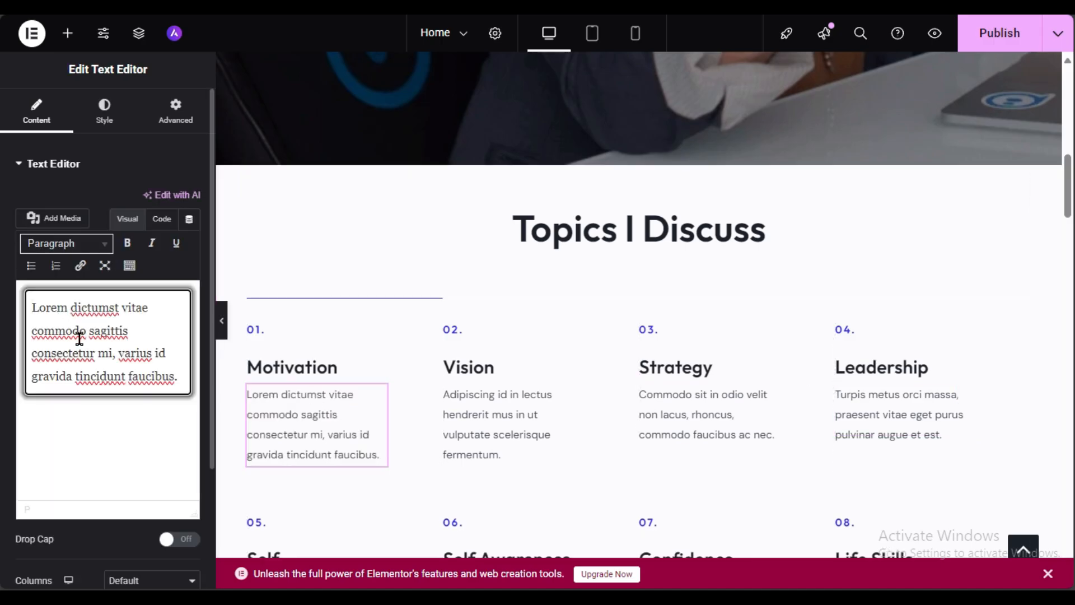
scroll(451, 392, down, 10)
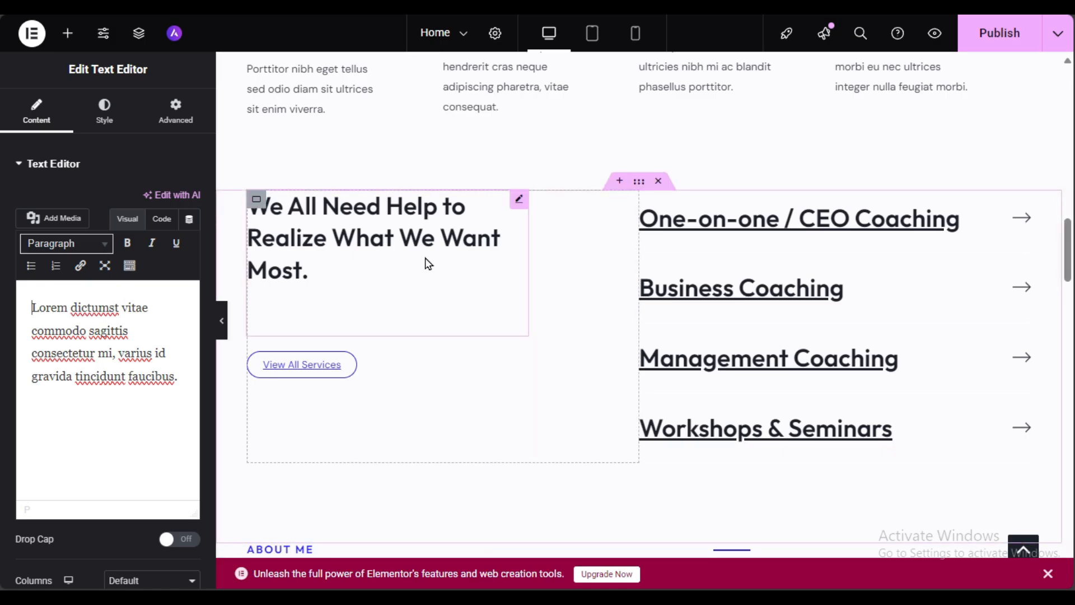
click(312, 245)
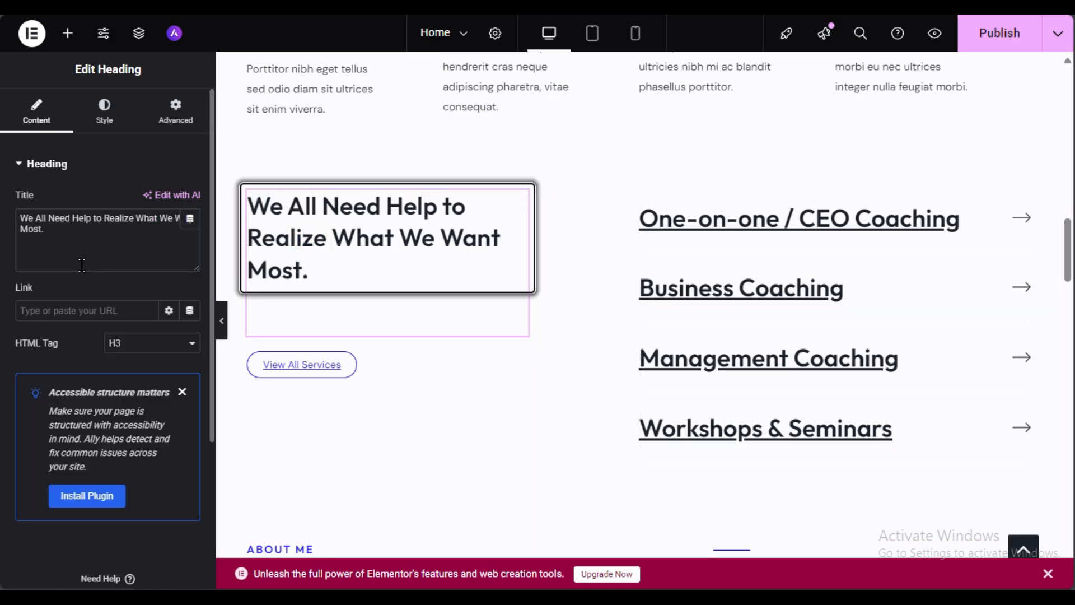
click(385, 374)
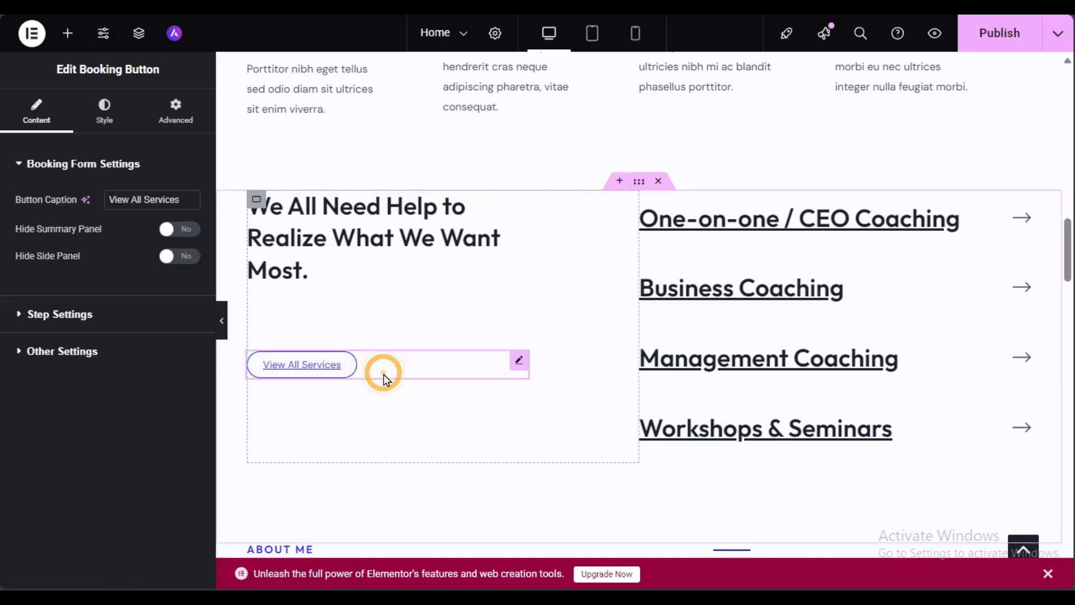
click(61, 315)
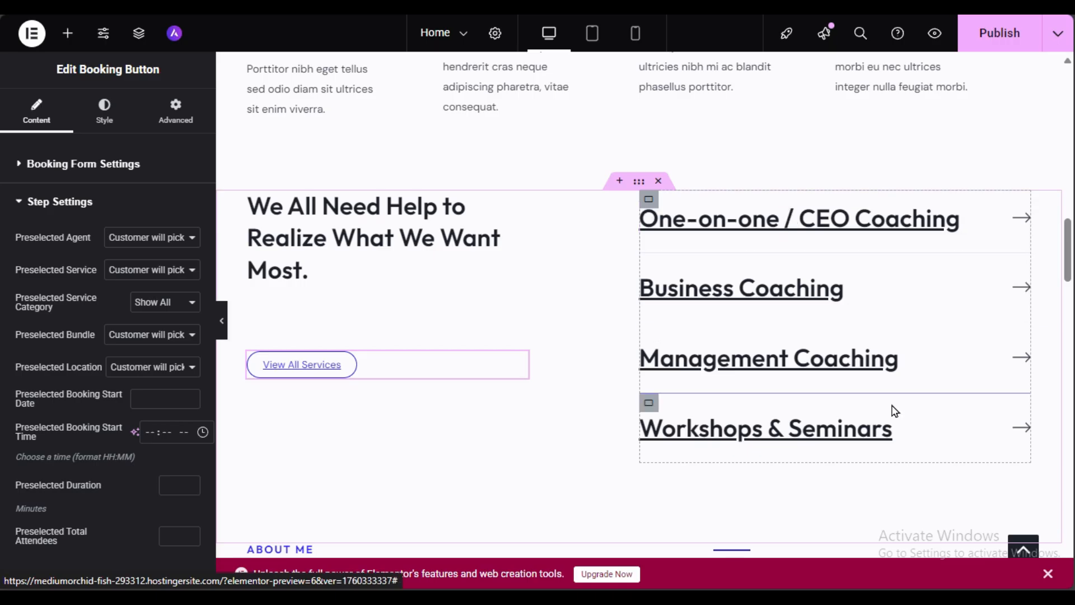
click(826, 219)
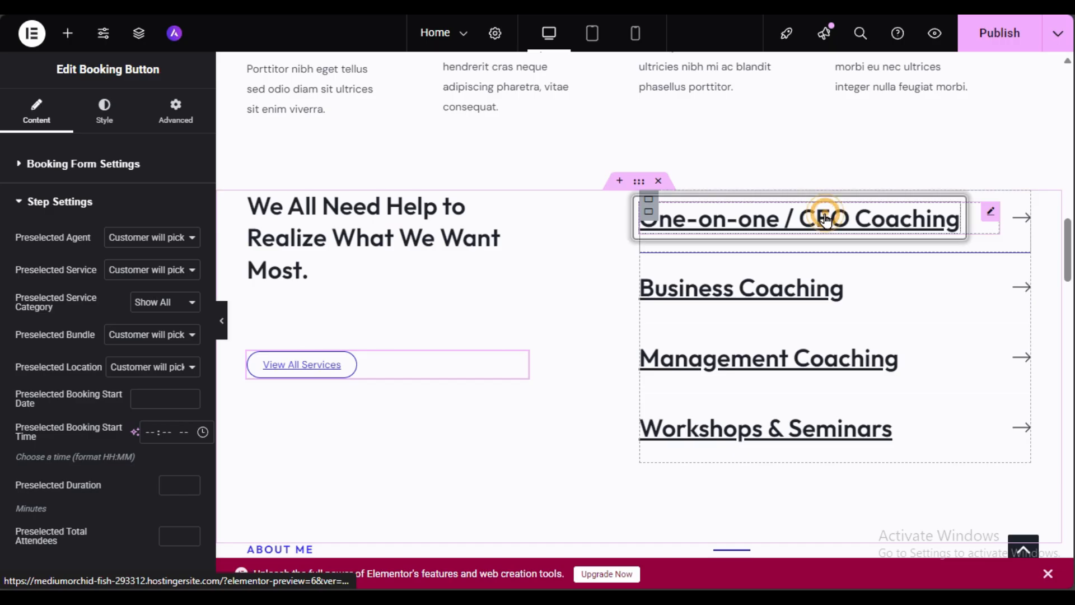
click(28, 308)
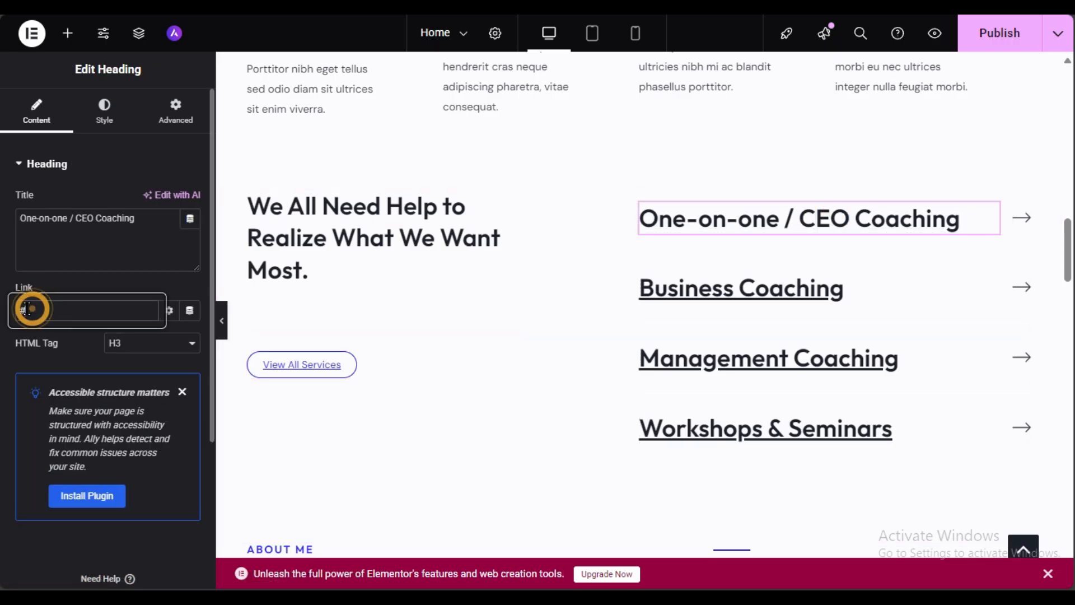
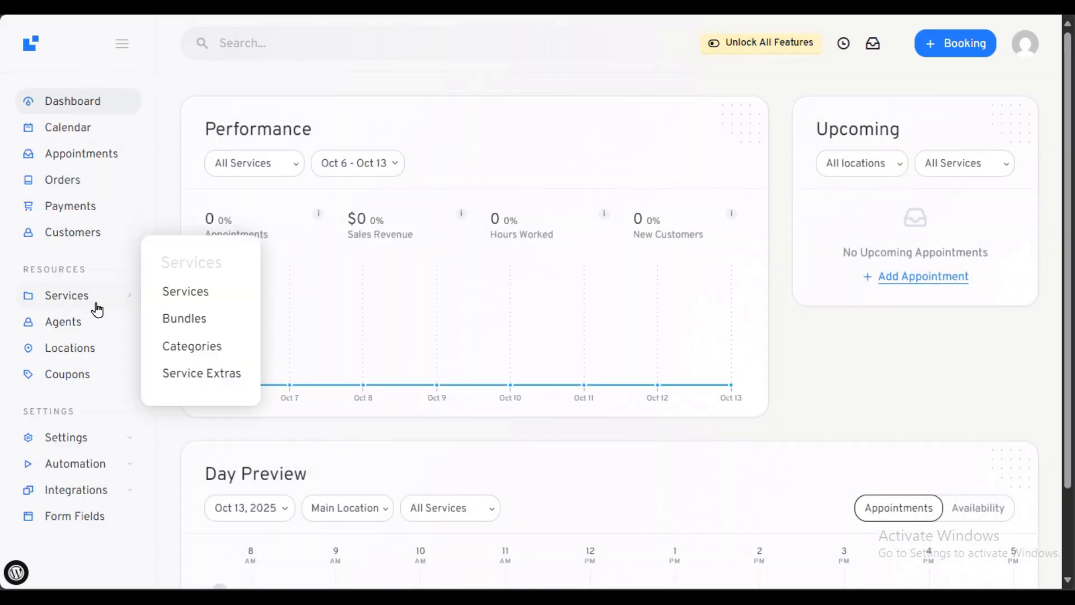
Step: Copy the instant booking page URL for LatePoint's One-on-one Coaching service
click(98, 307)
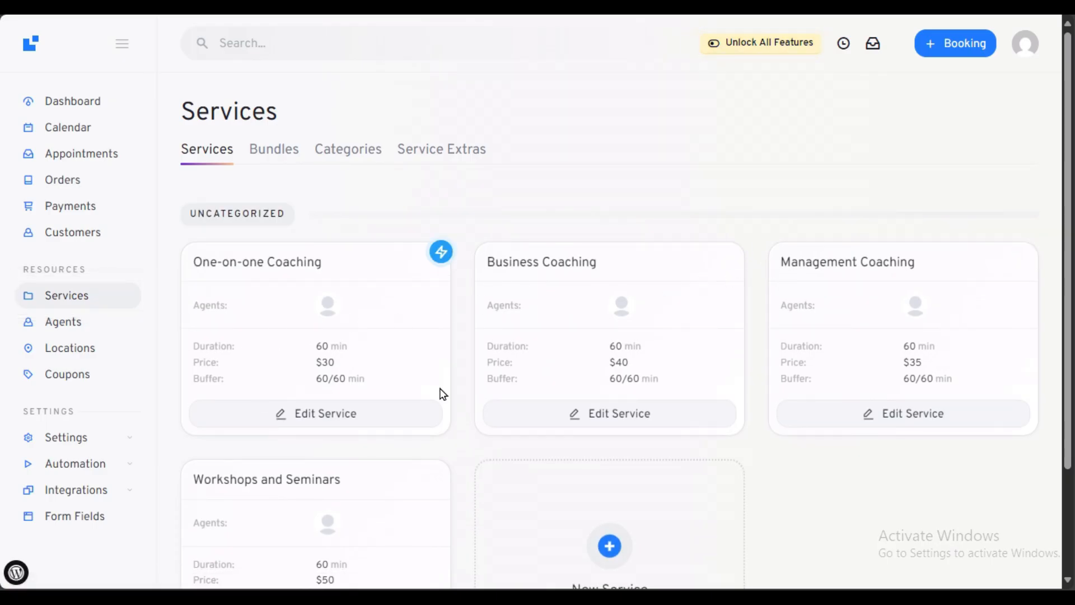
click(441, 253)
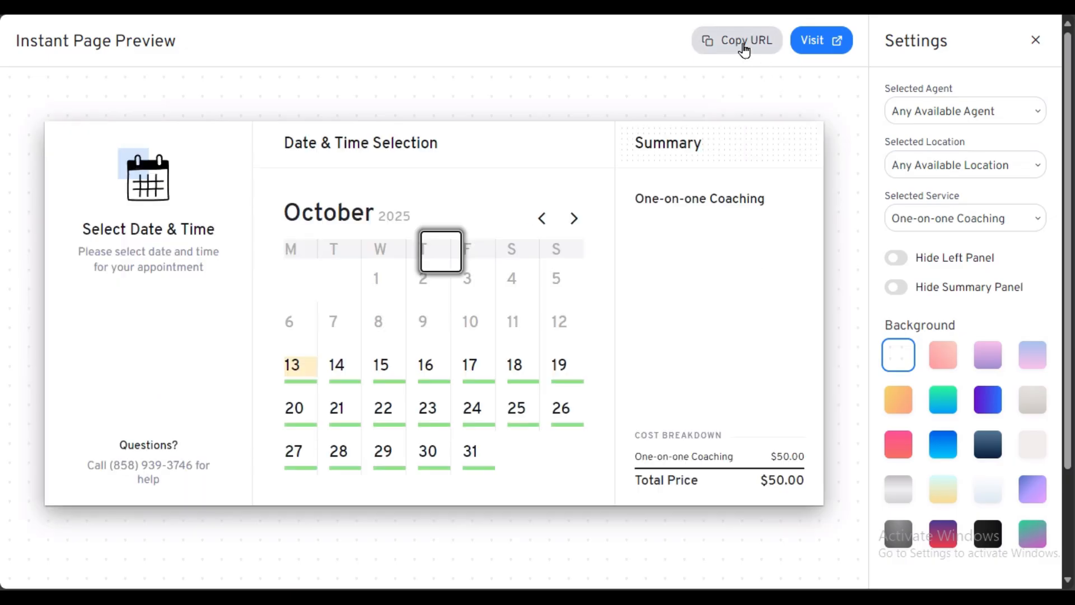
click(744, 44)
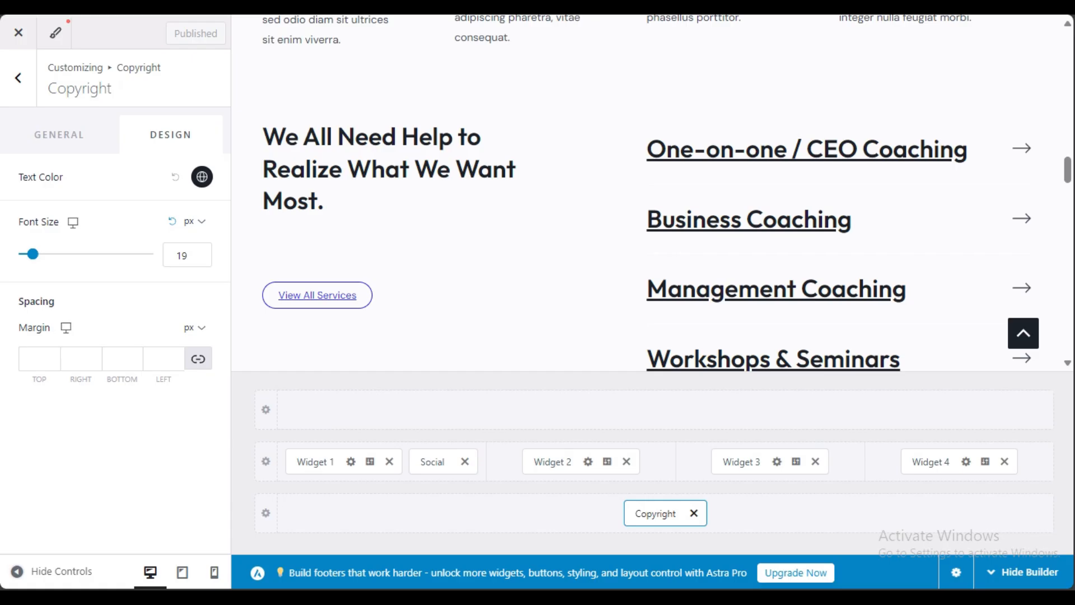
Step: Try the One-on-one / CEO Coaching link in the page preview
click(841, 139)
scroll(783, 249, down, 5)
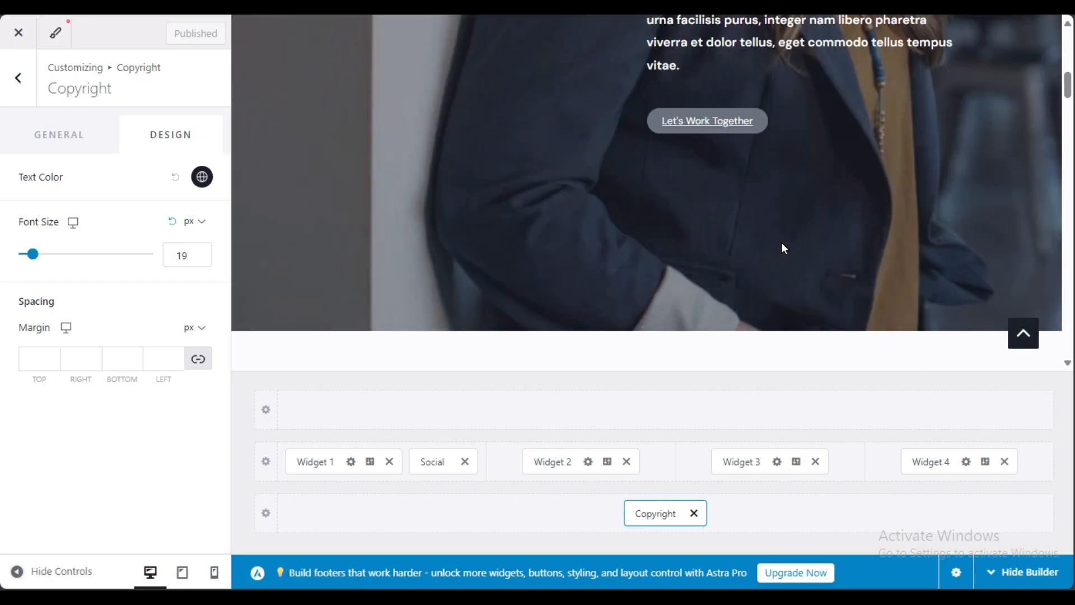
scroll(782, 248, down, 10)
scroll(783, 248, up, 3)
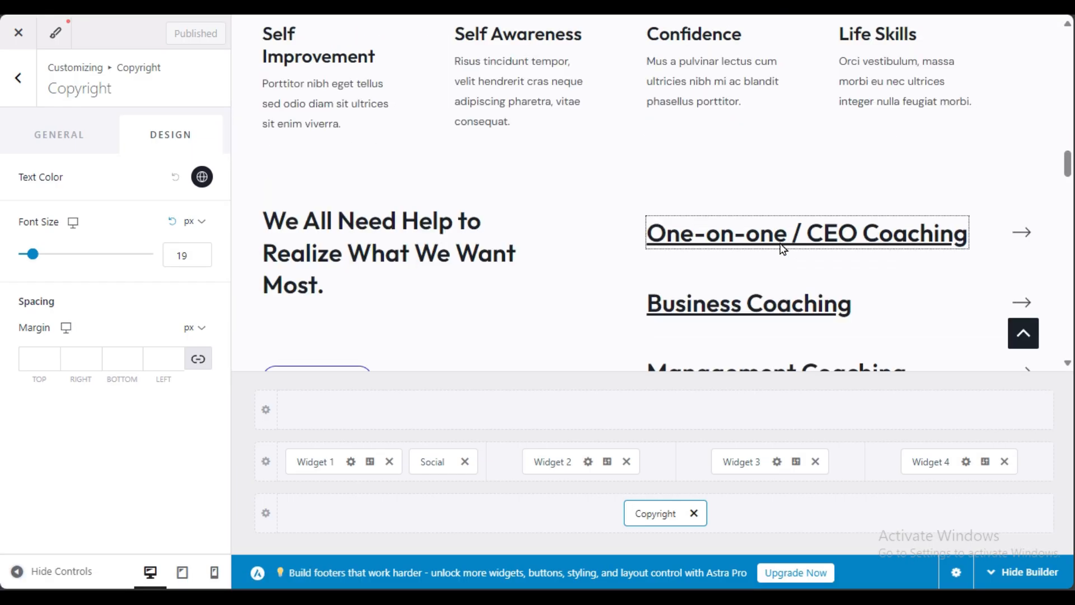
click(959, 240)
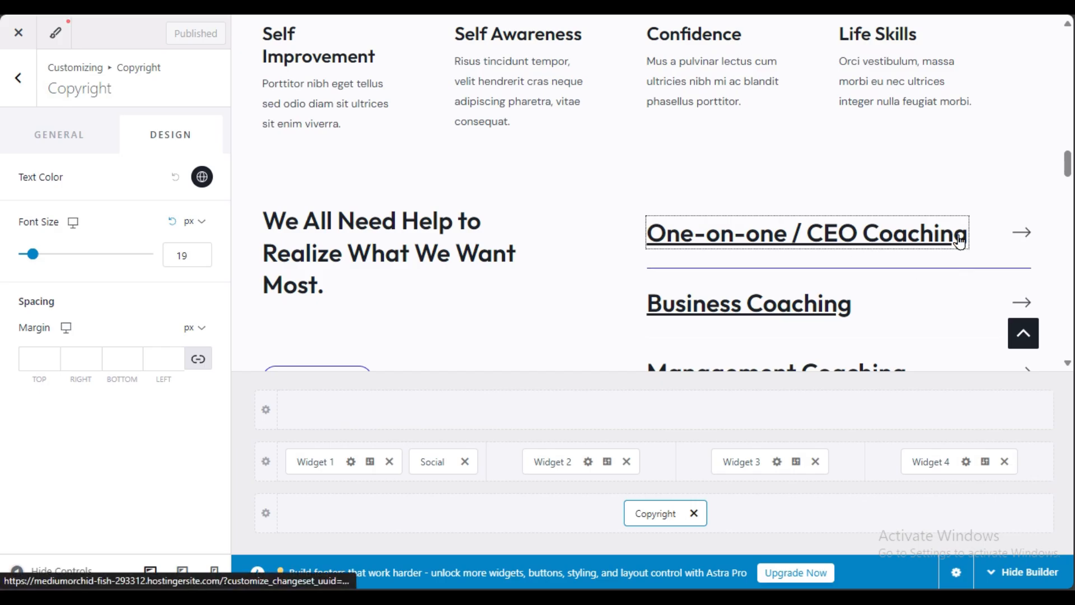
scroll(954, 253, down, 5)
scroll(953, 254, down, 4)
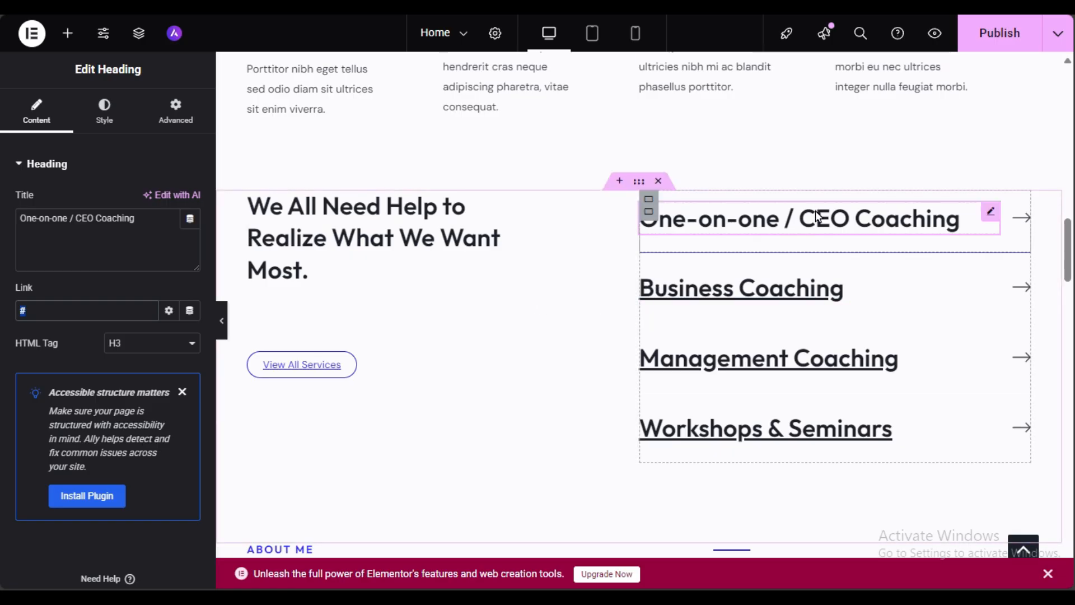
Step: Paste the instant booking URL as the CEO Coaching heading's link, publish, and preview the homepage
click(816, 212)
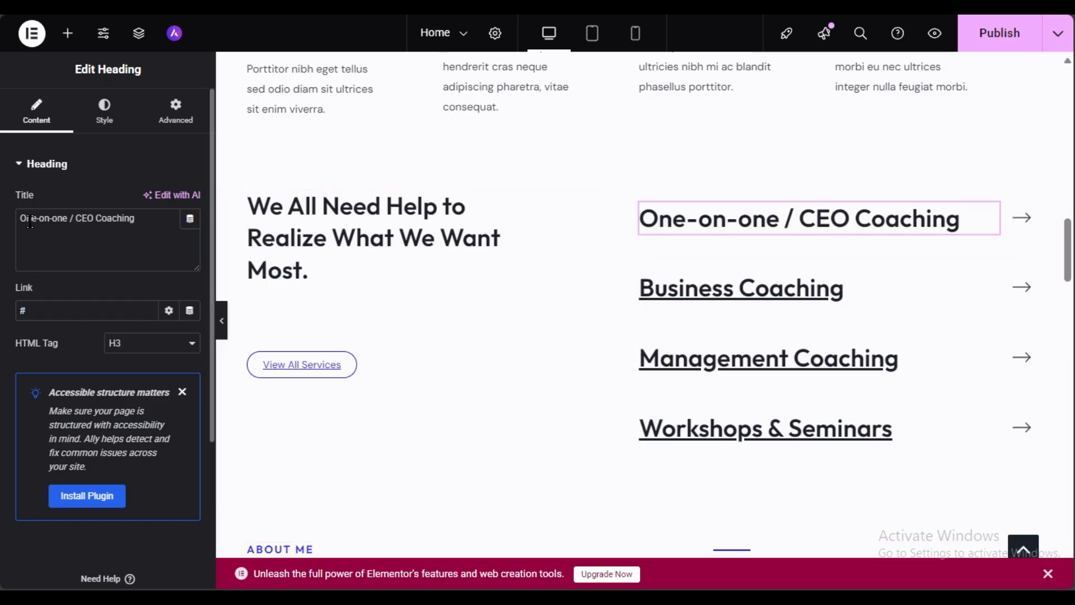
drag(22, 221, 160, 234)
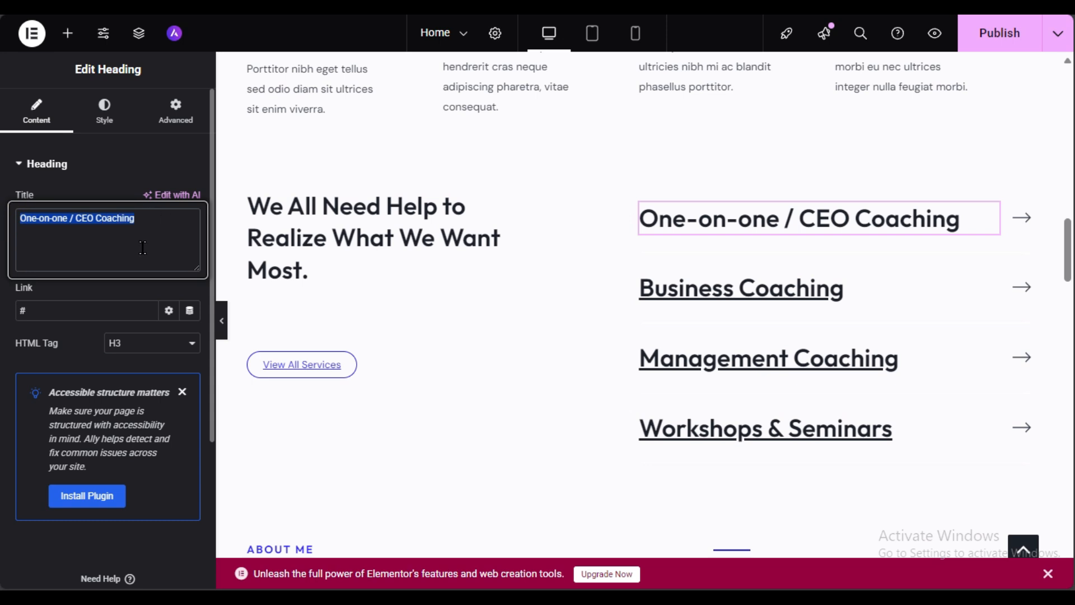
click(29, 307)
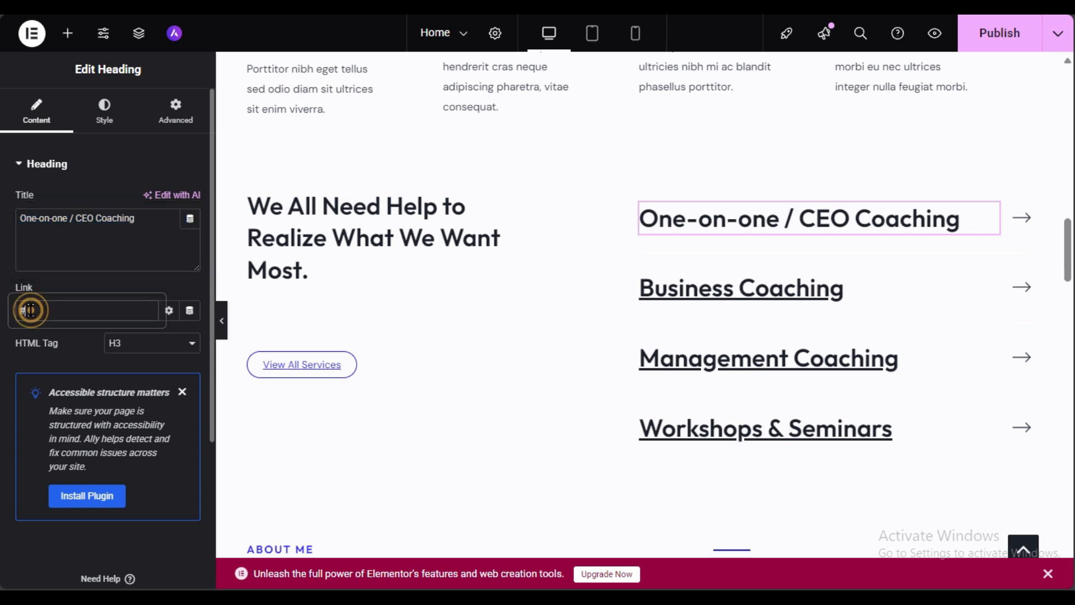
key(ctrl+v)
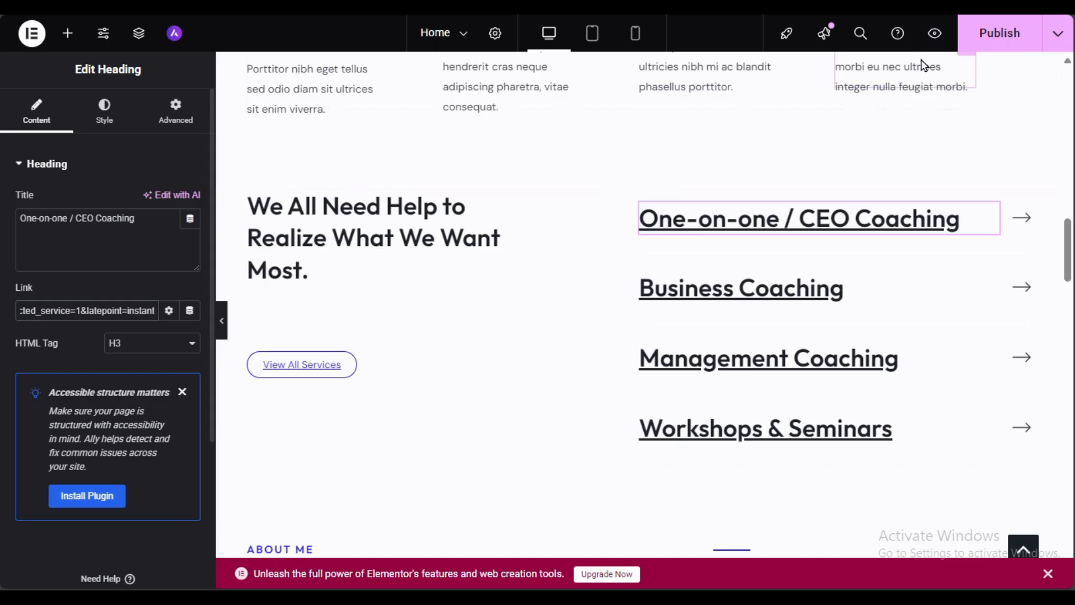
click(1017, 42)
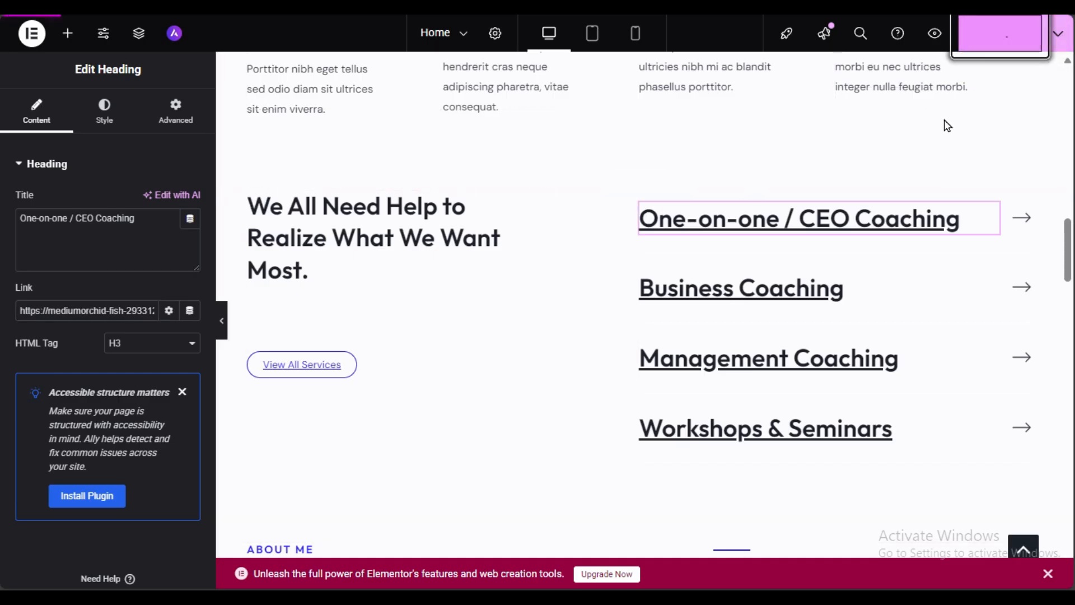
click(937, 31)
Step: Follow the live One-on-one / CEO Coaching link to the October booking calendar, then go back
scroll(446, 267, down, 12)
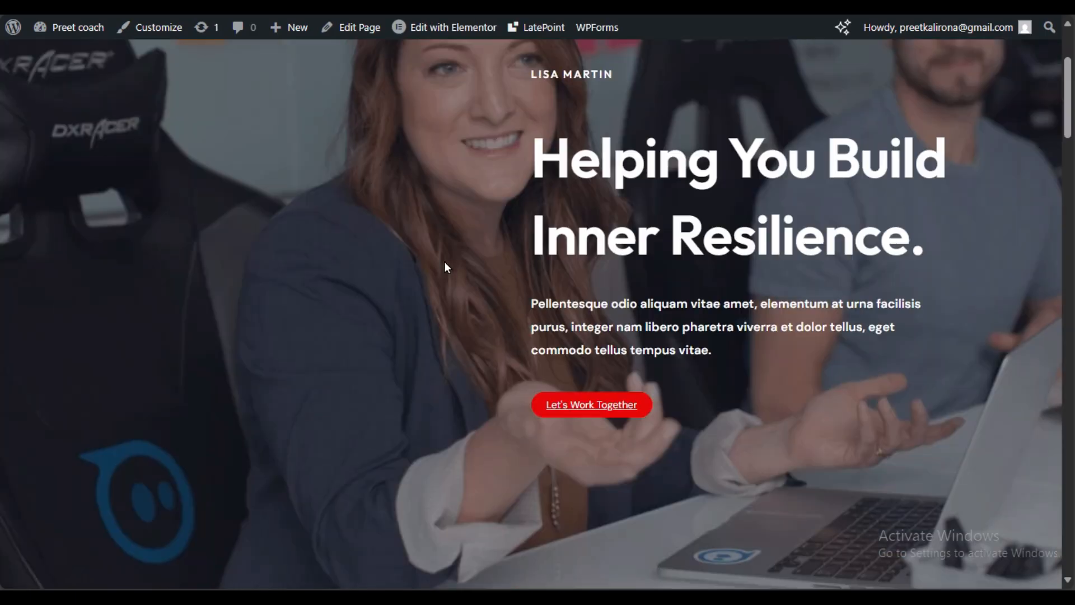
scroll(469, 300, down, 6)
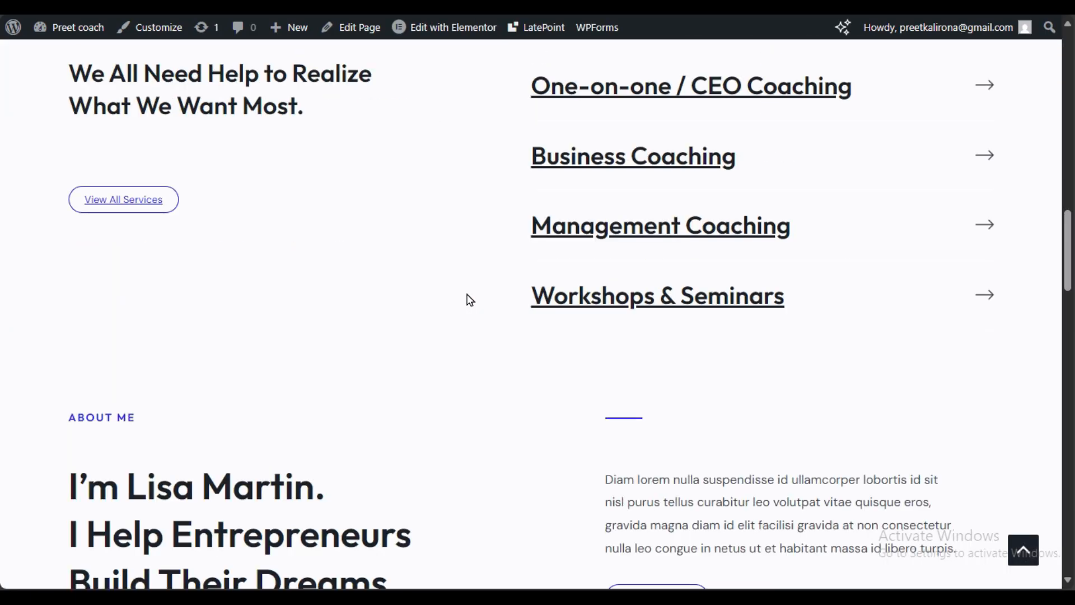
scroll(470, 301, up, 3)
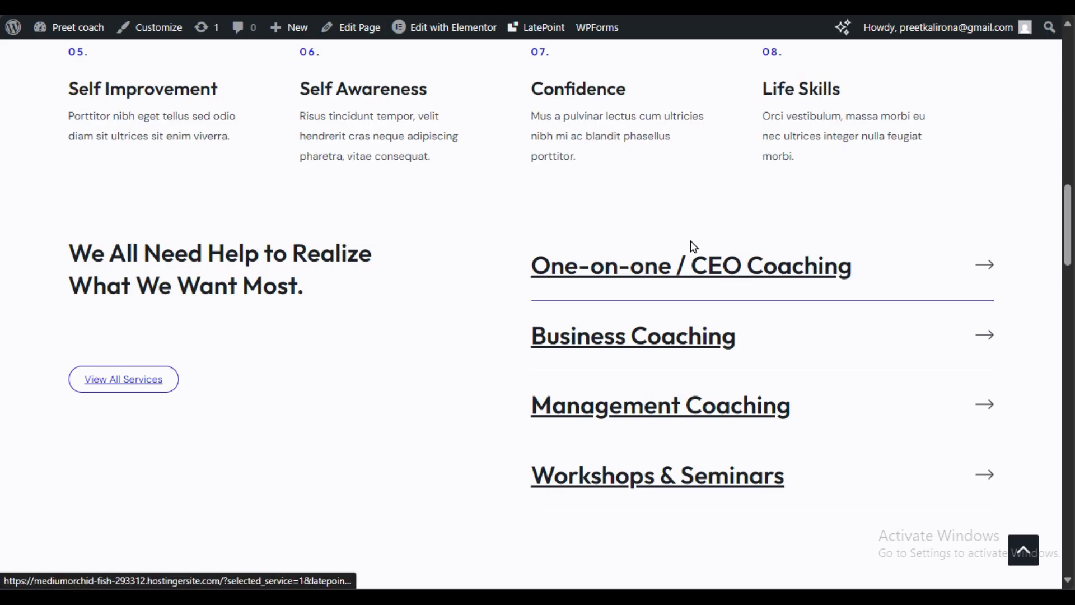
click(752, 273)
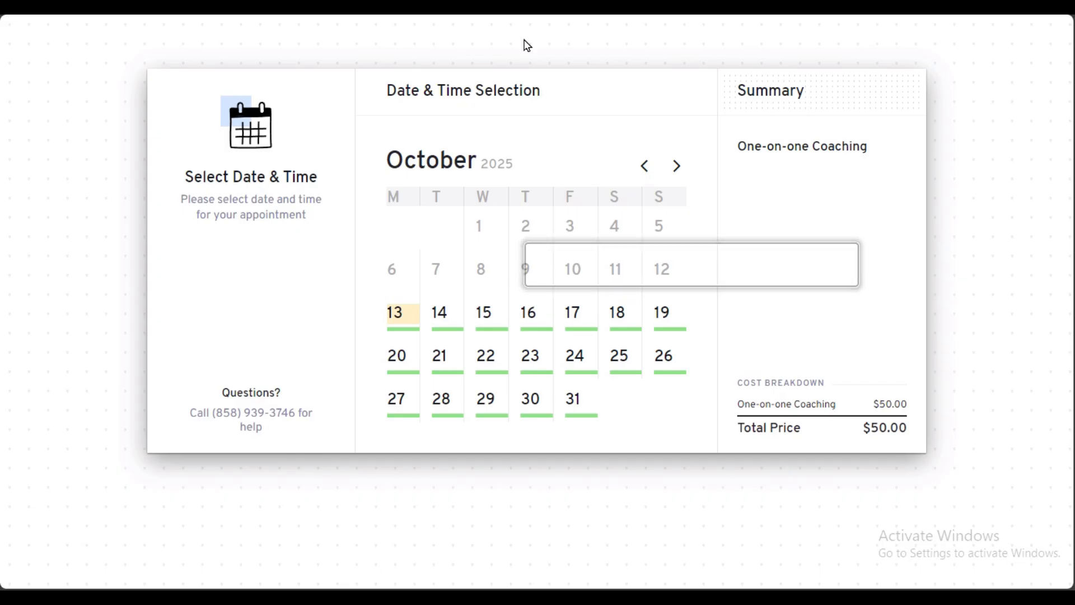
key(alt+Left)
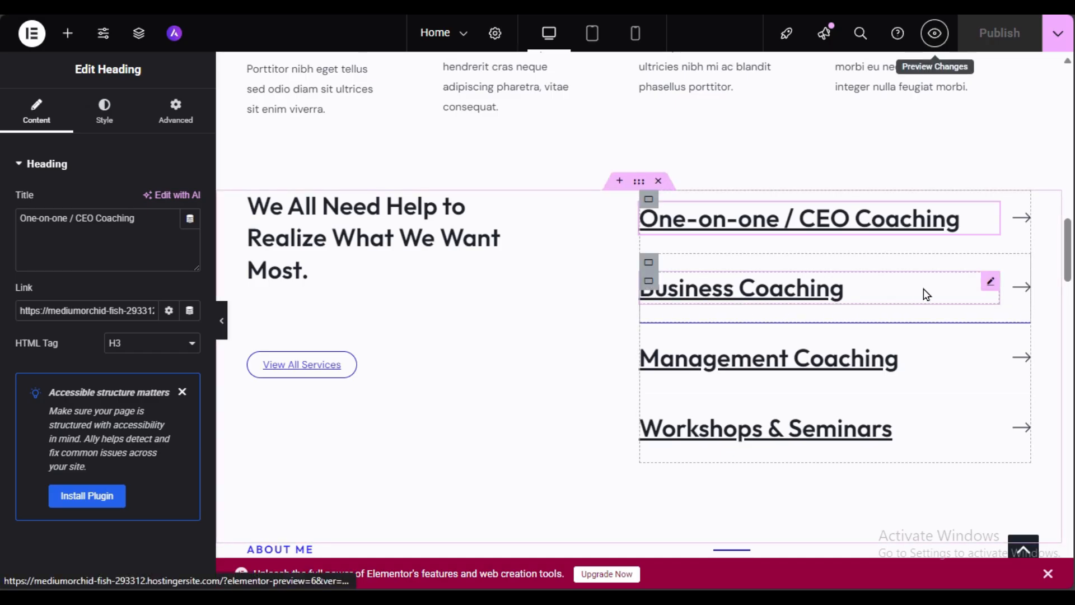
Step: Step through the Business Coaching heading and About Me heading and paragraph to the Read More button
click(904, 284)
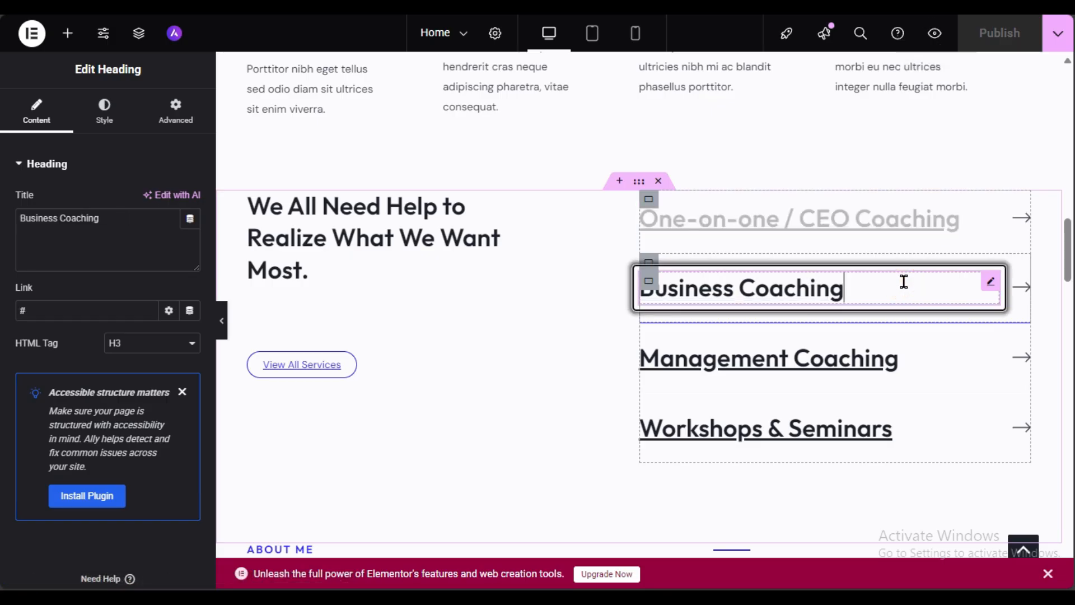
triple_click(111, 225)
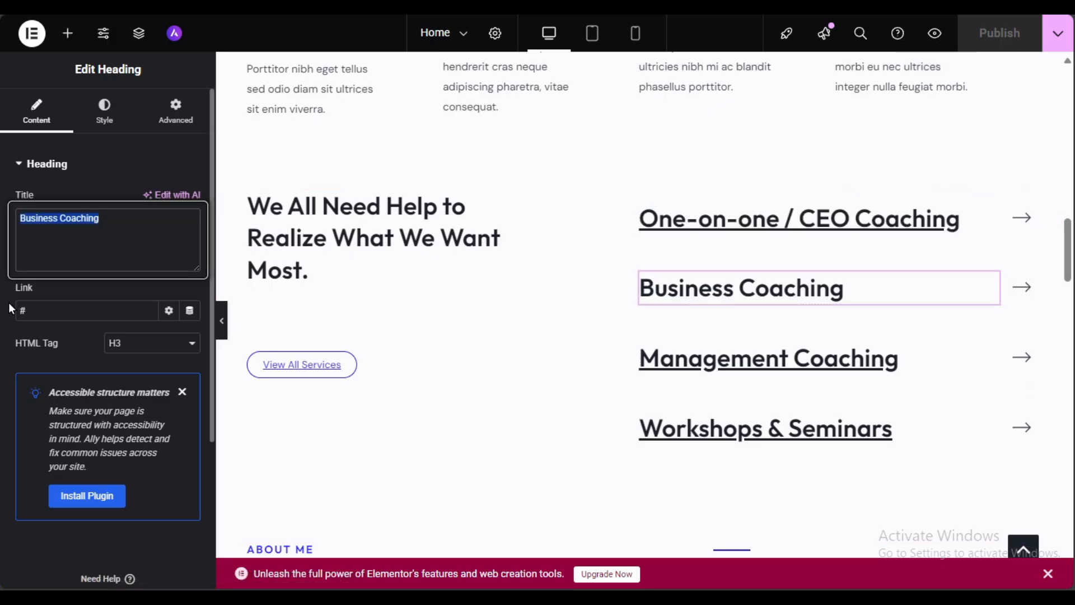
scroll(514, 295, down, 5)
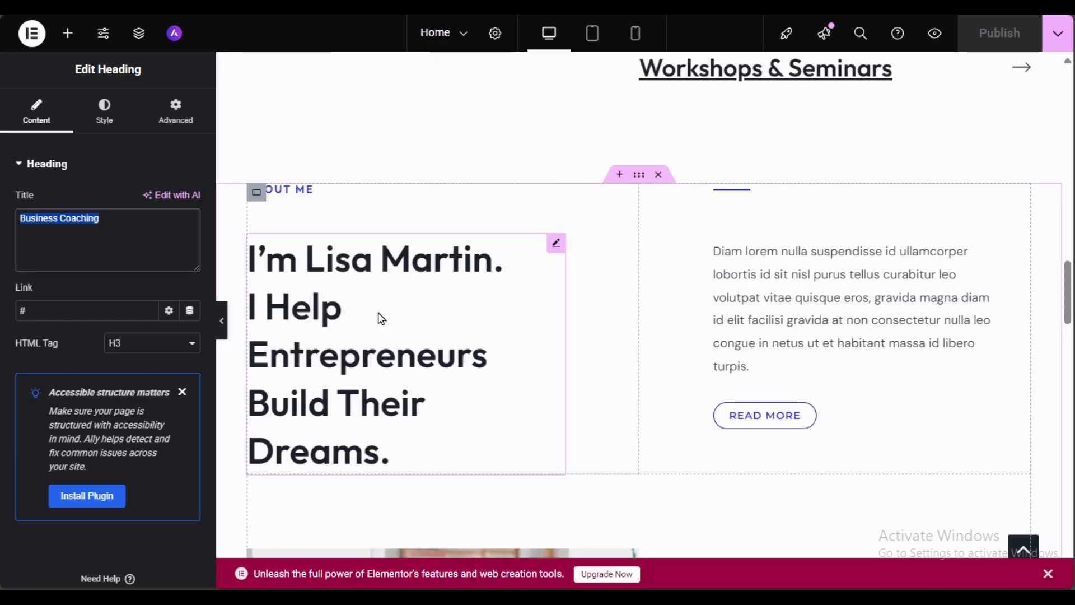
click(424, 324)
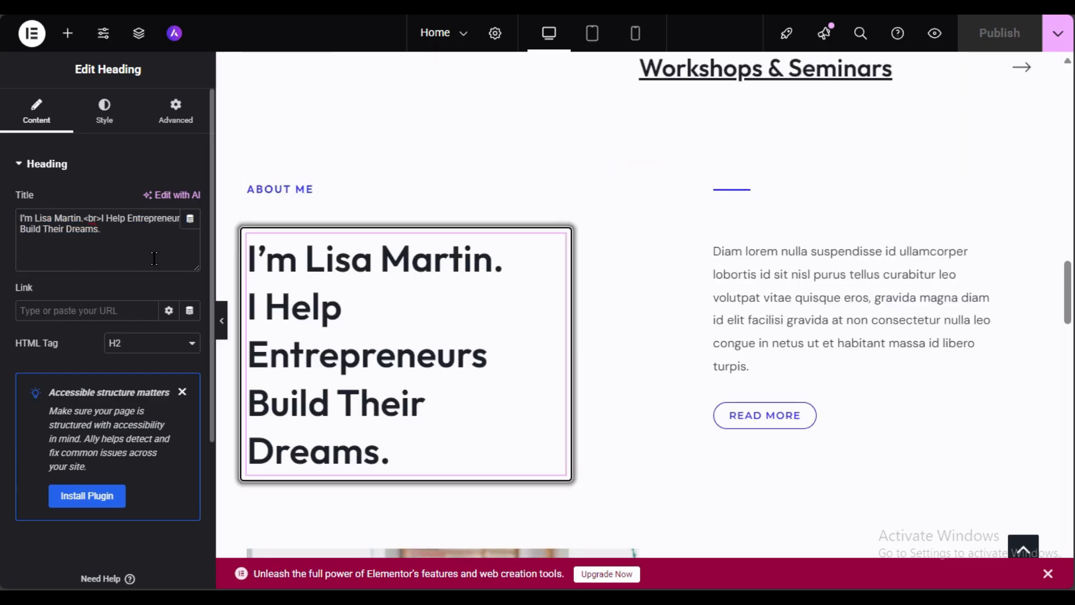
triple_click(115, 240)
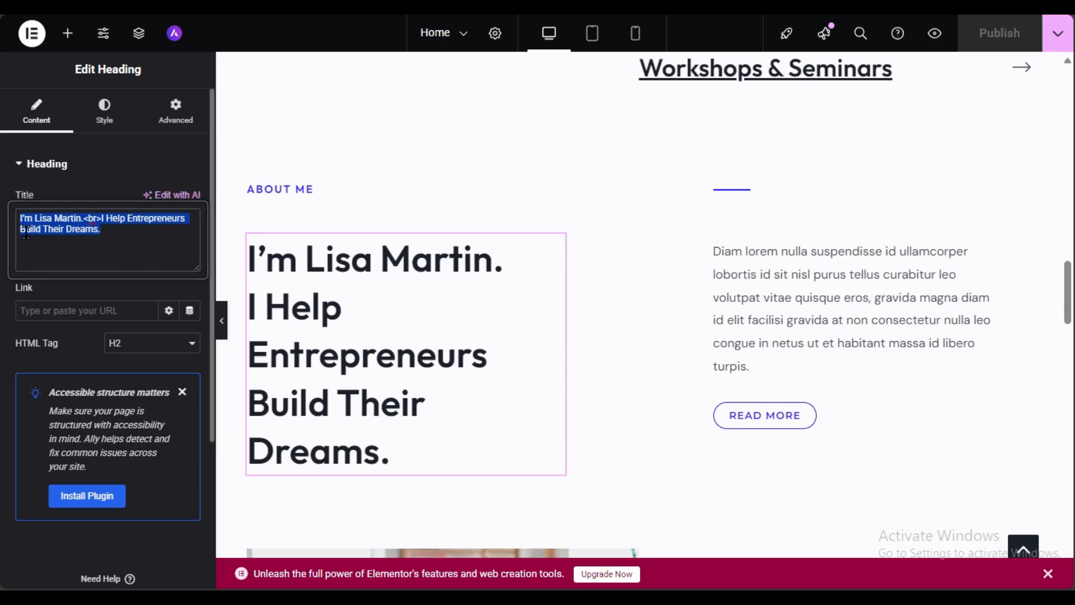
click(824, 320)
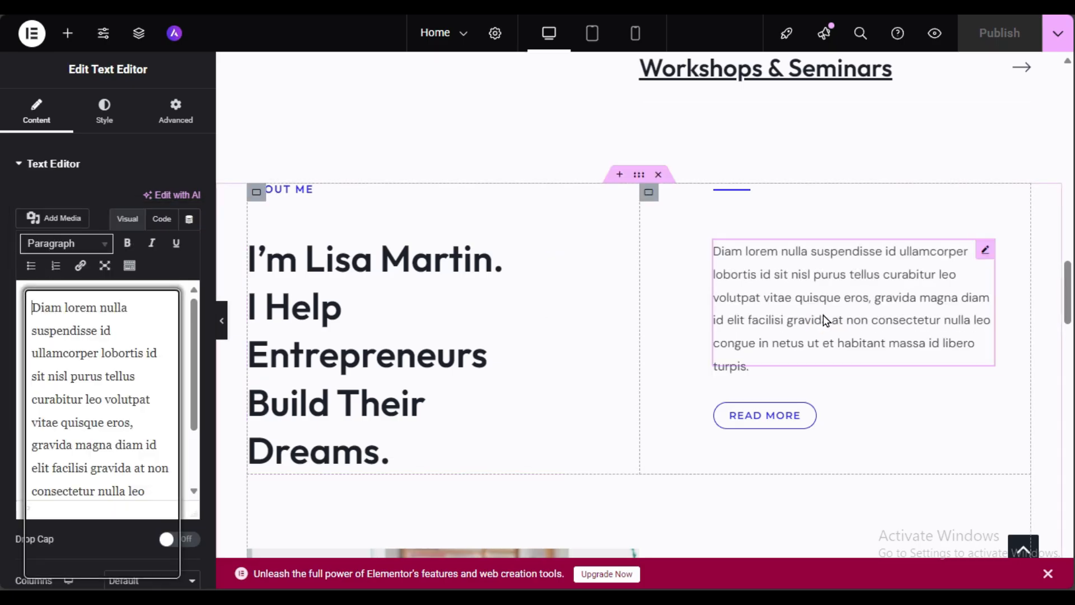
click(865, 413)
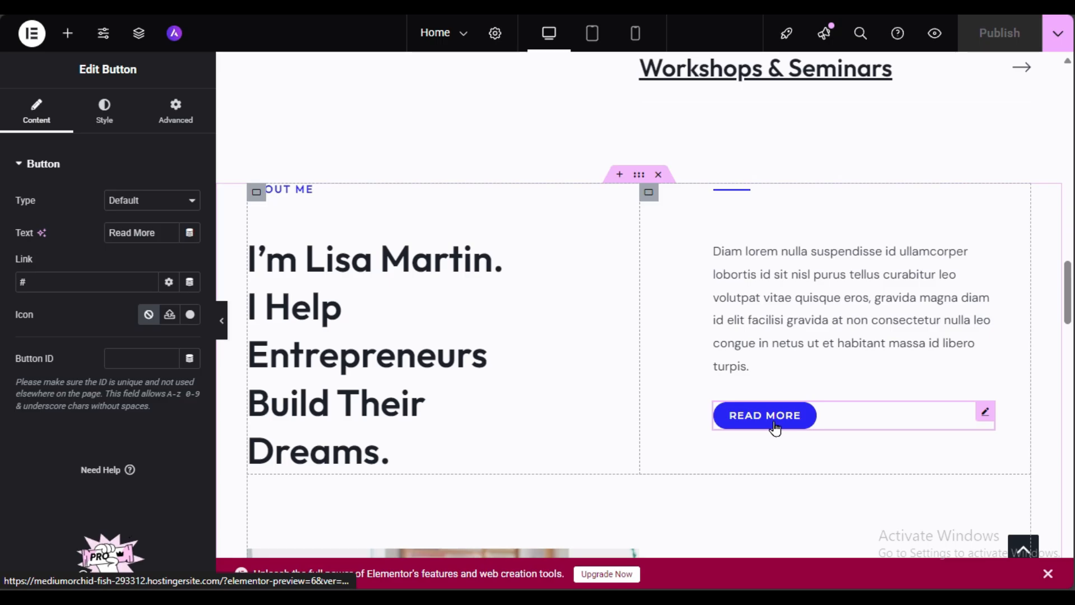
Step: Relabel the Read More button 'Contact us' and link it to the Contact page
triple_click(151, 233)
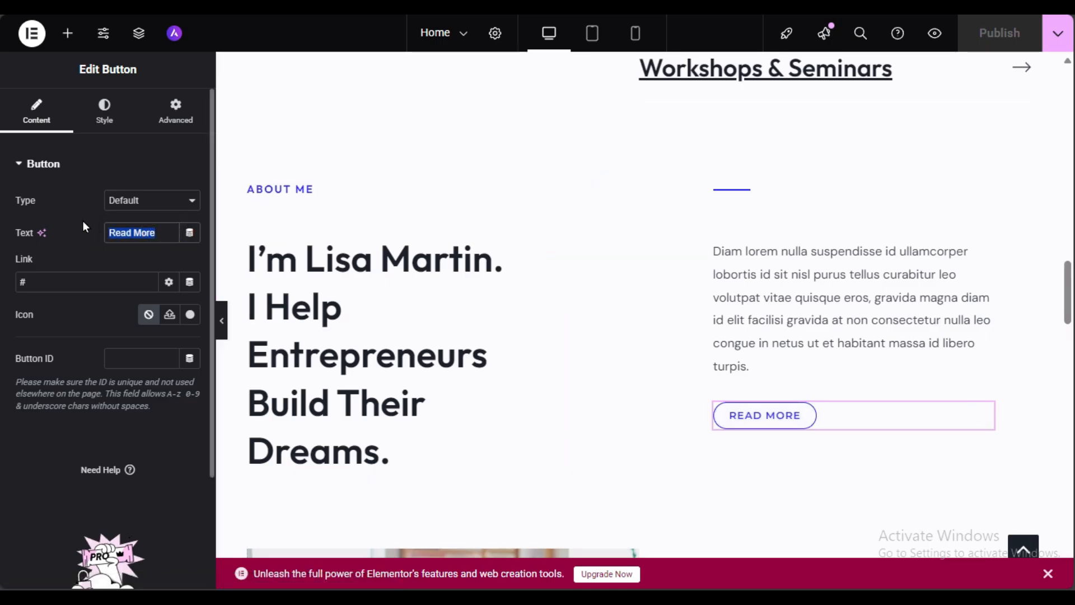
text(Con)
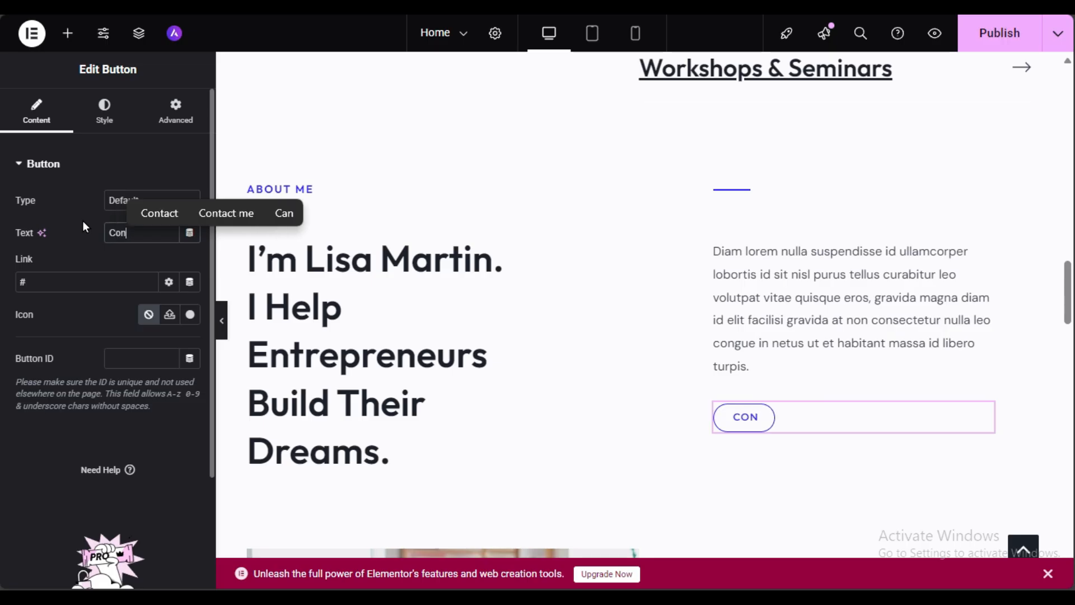
text(tact us)
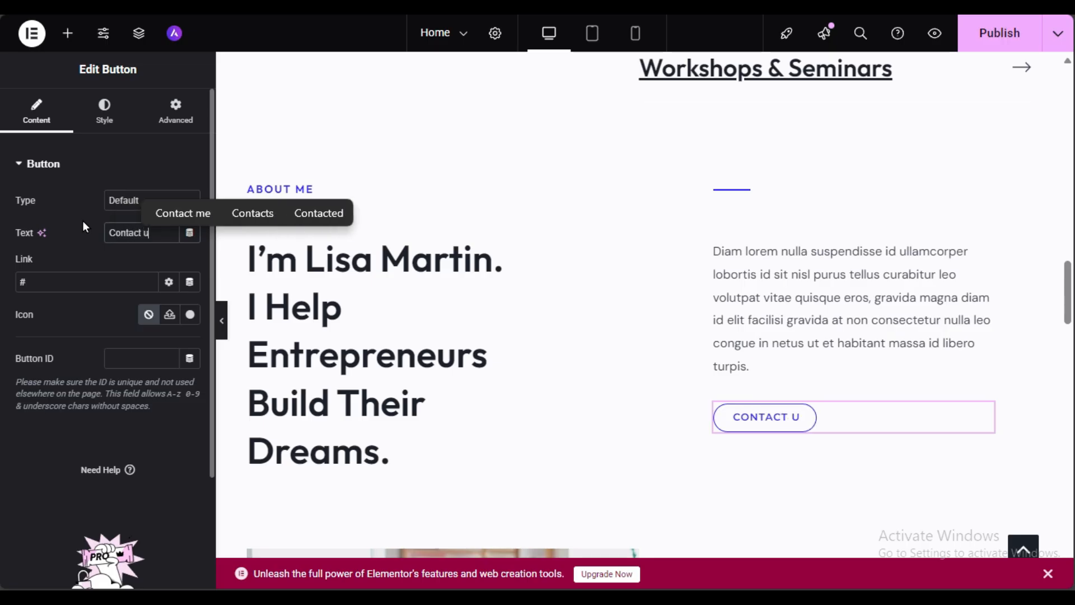
click(46, 282)
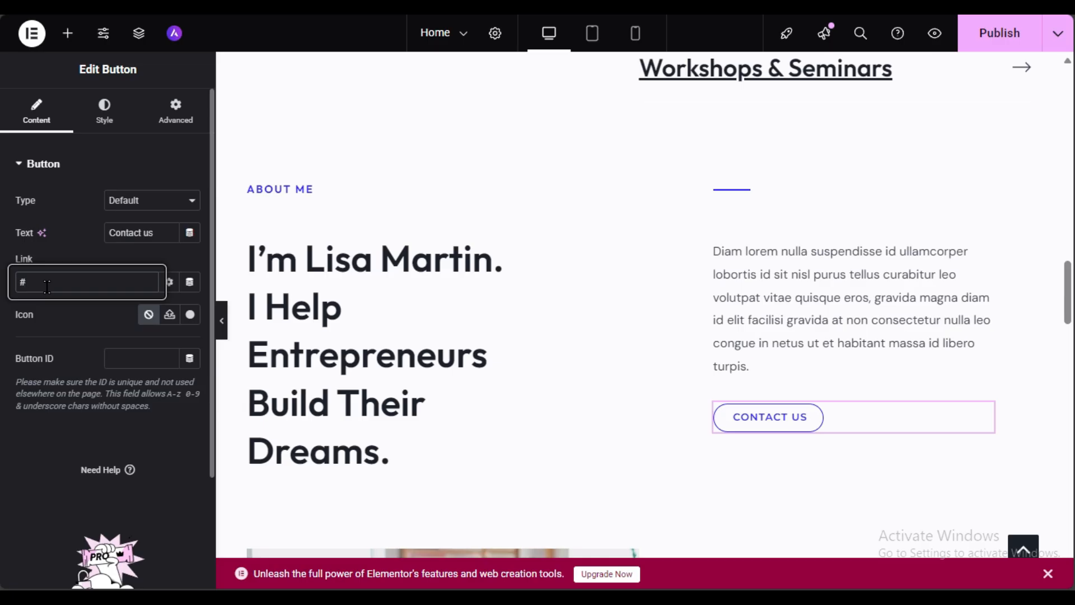
key(BackSpace)
text(con)
text(t)
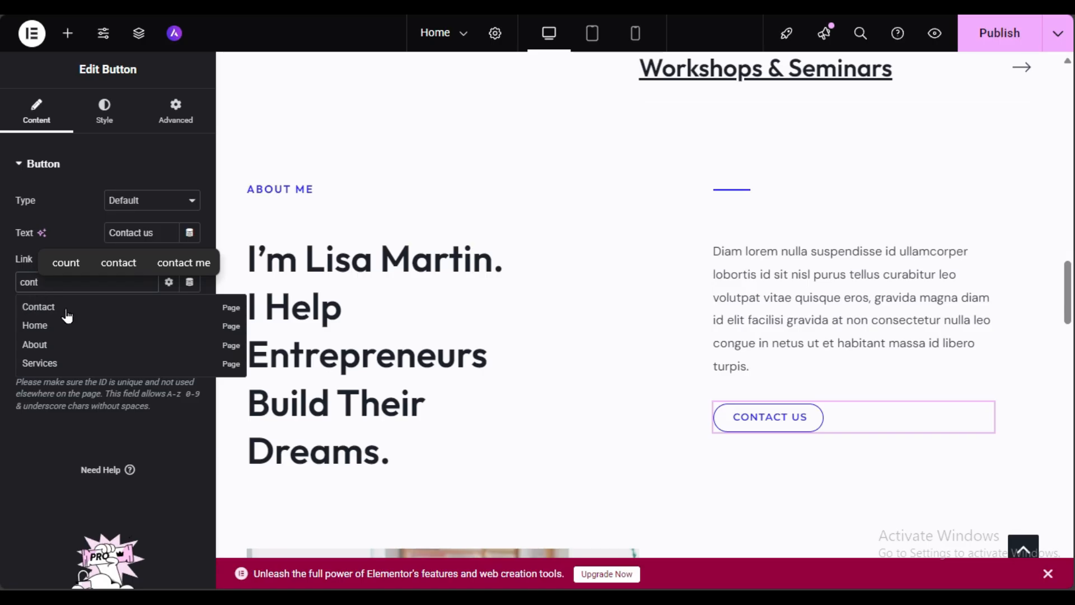
click(45, 308)
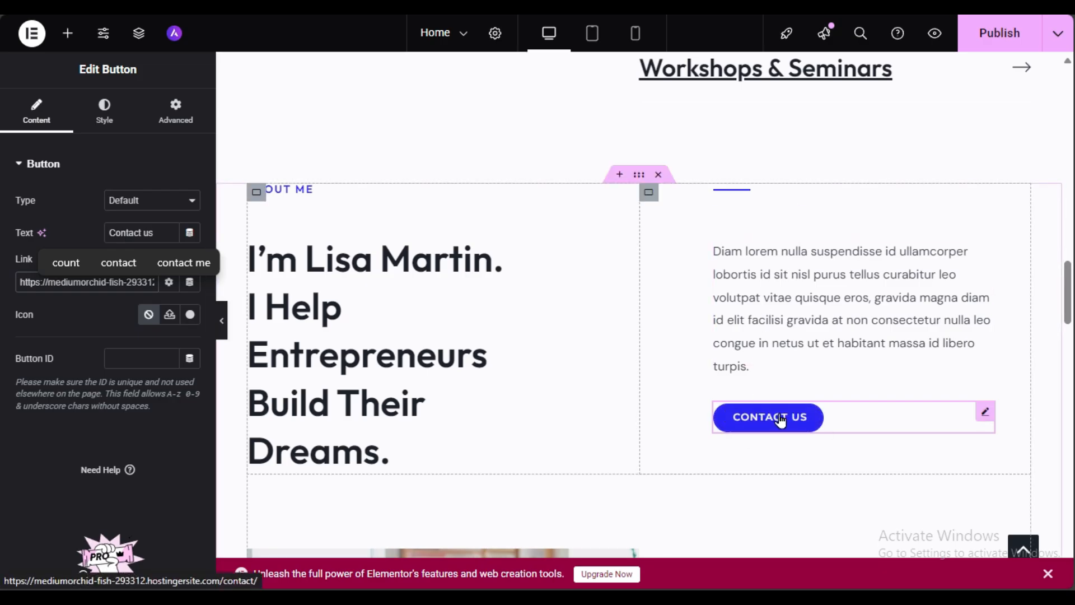
Step: Change the button to 'About us' linking to the About page, and publish
click(49, 314)
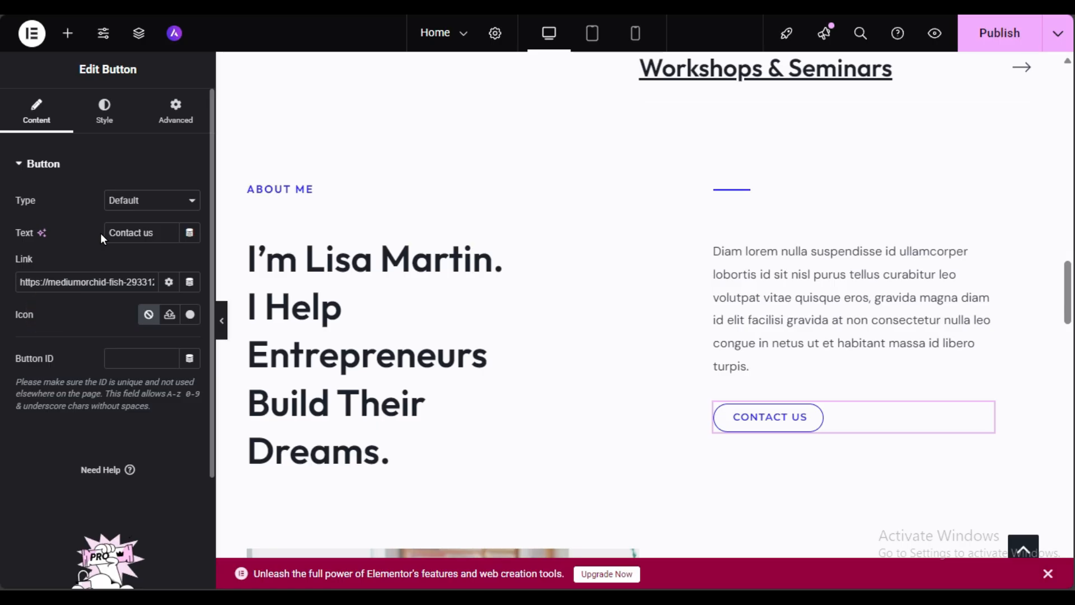
drag(164, 233, 0, 241)
text(A)
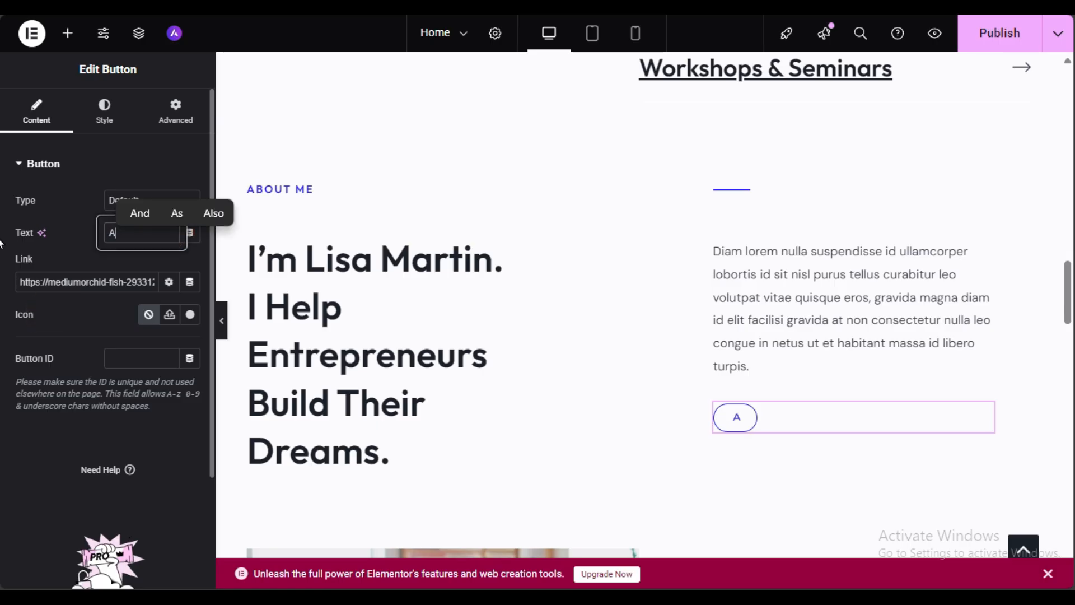
text(bout us)
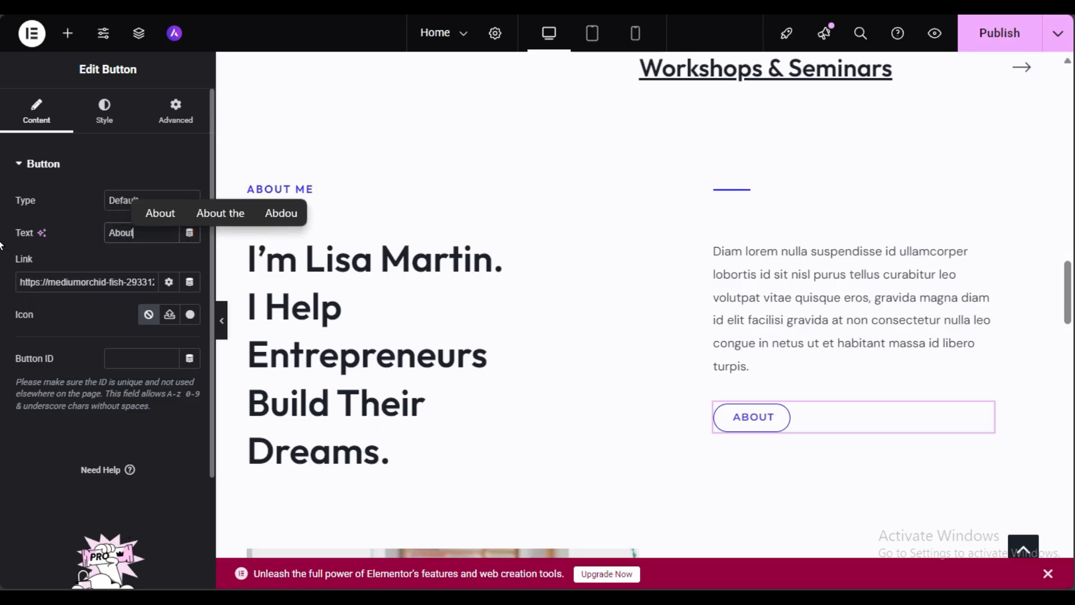
click(43, 280)
key(ctrl+a)
key(BackSpace)
text(about)
click(34, 307)
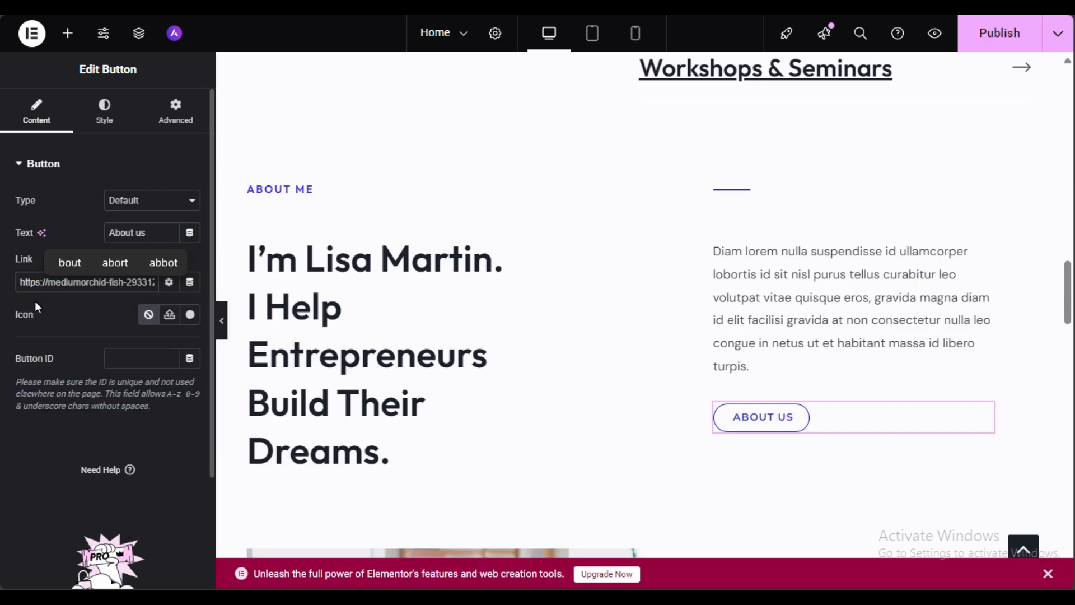
click(990, 42)
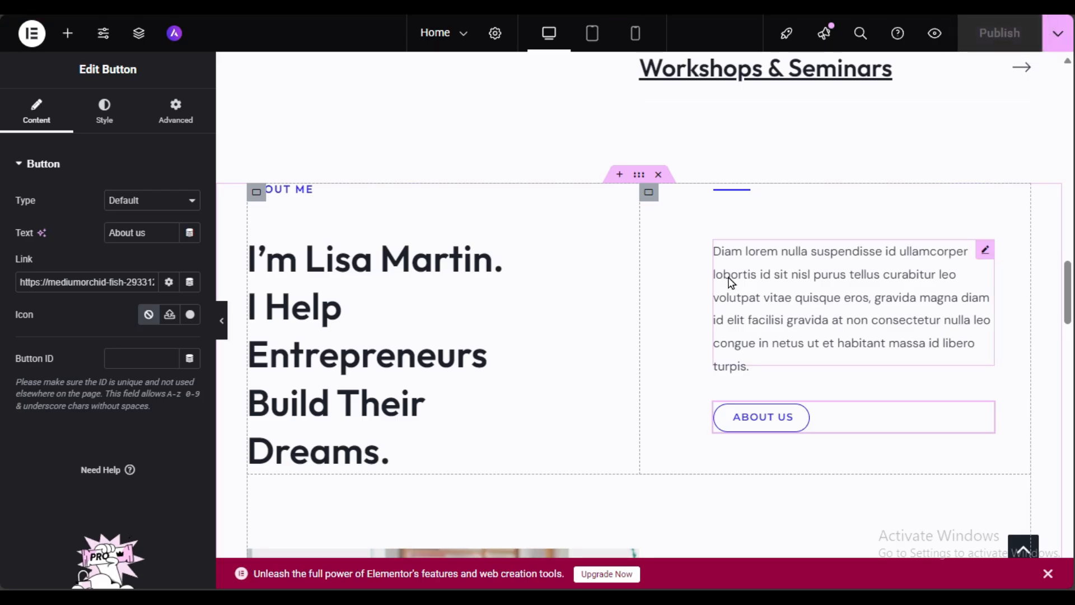
scroll(731, 282, down, 6)
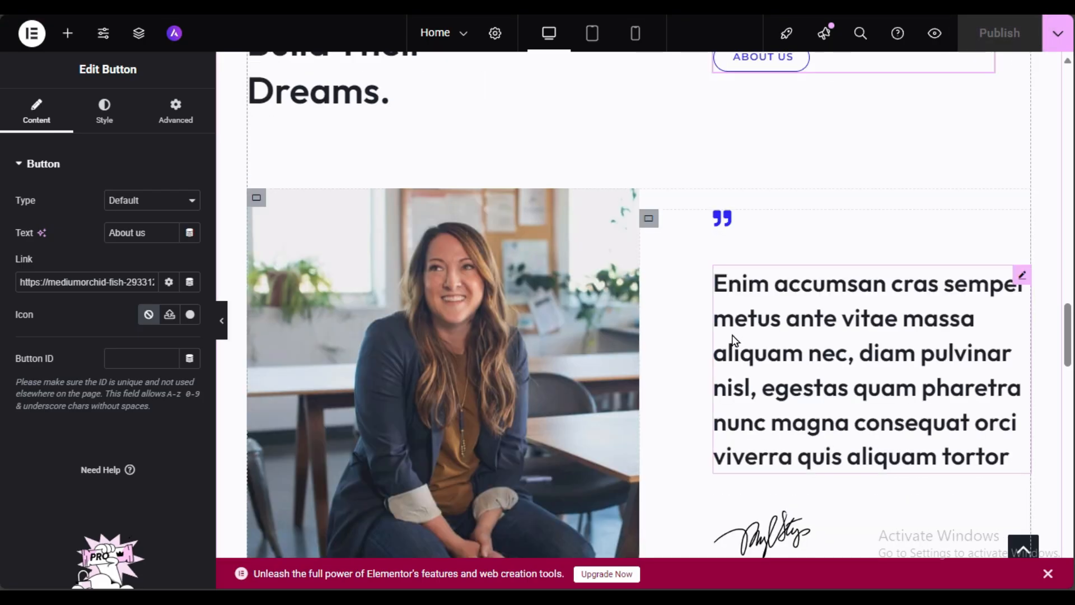
Step: Open the portrait's media library without changing it, then select the signature image below the quote
click(392, 294)
click(112, 277)
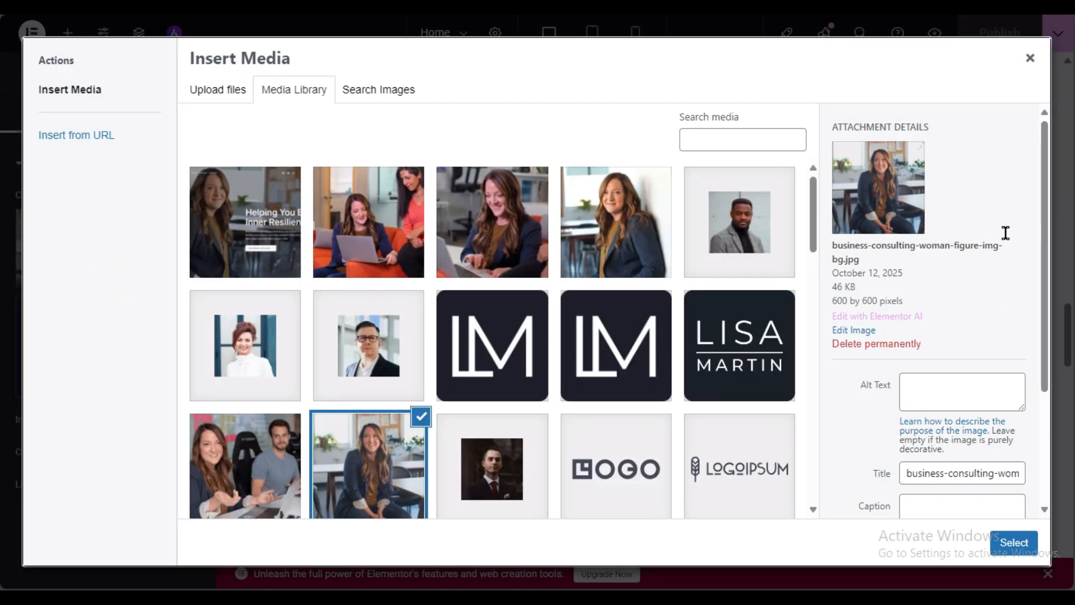
click(1029, 60)
scroll(846, 453, down, 3)
click(781, 350)
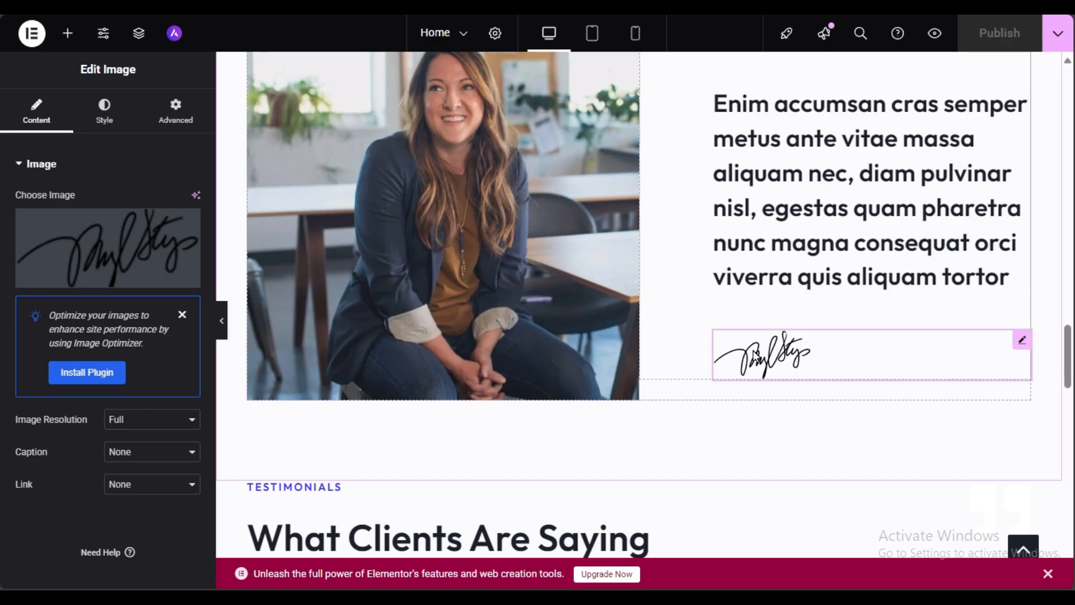
Step: Delete the signature image and publish the home page
right_click(753, 355)
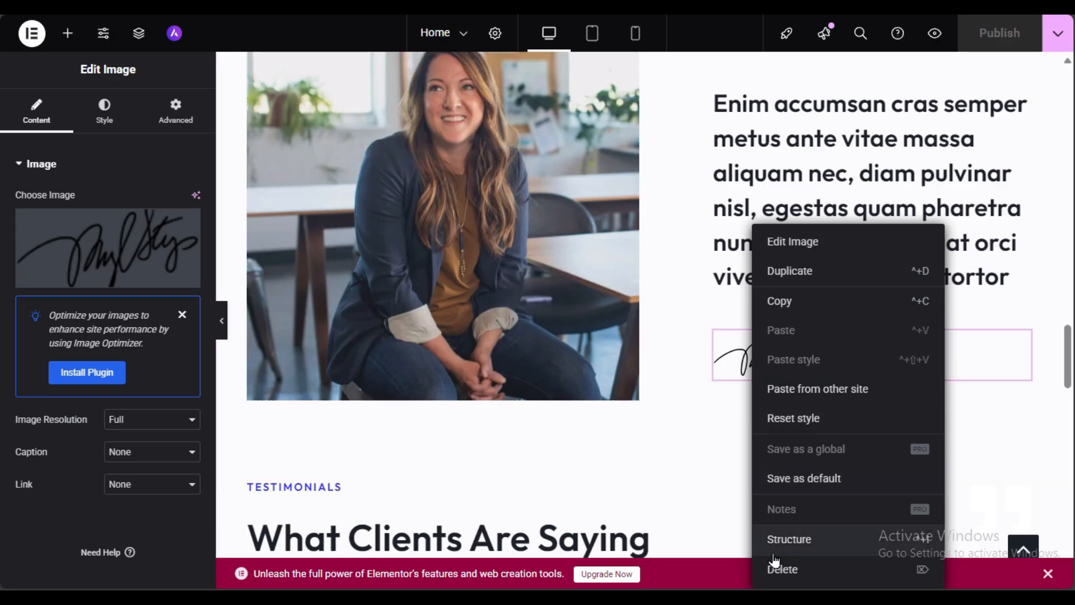
click(838, 577)
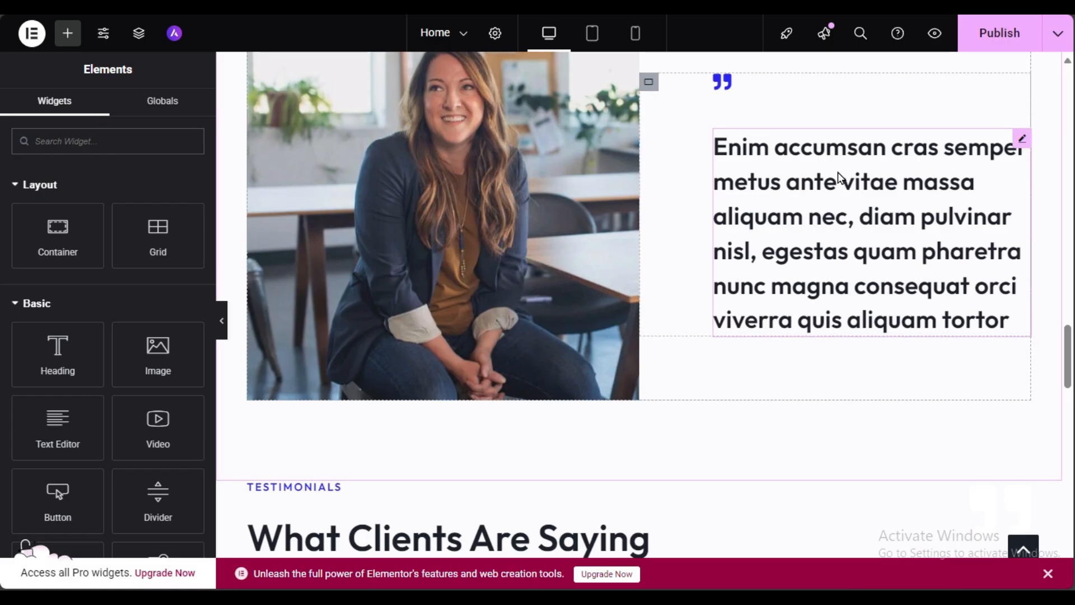
scroll(737, 326, up, 3)
scroll(579, 328, down, 3)
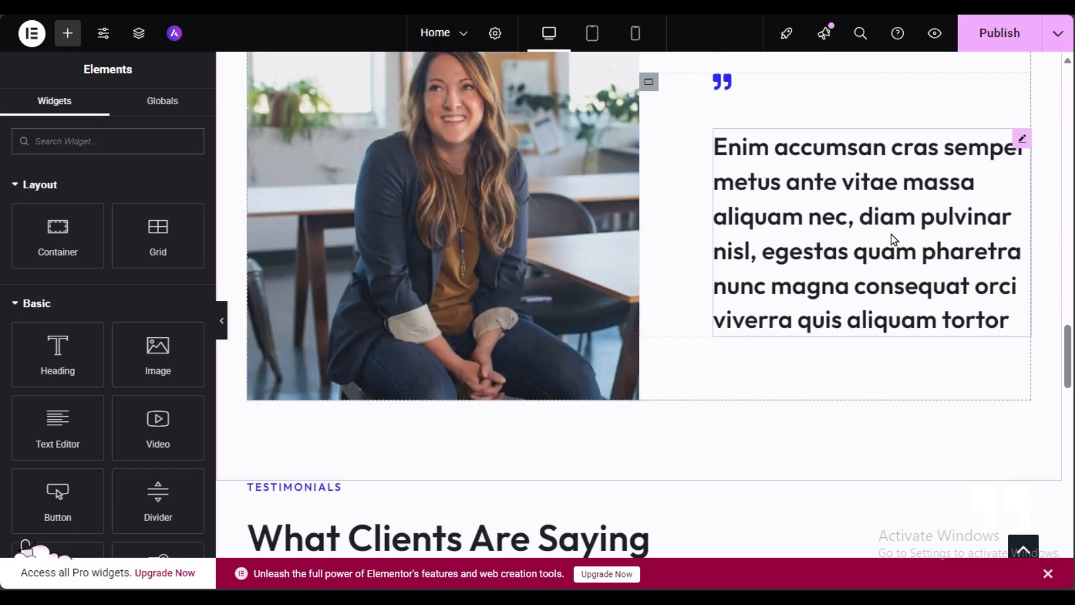
click(1002, 36)
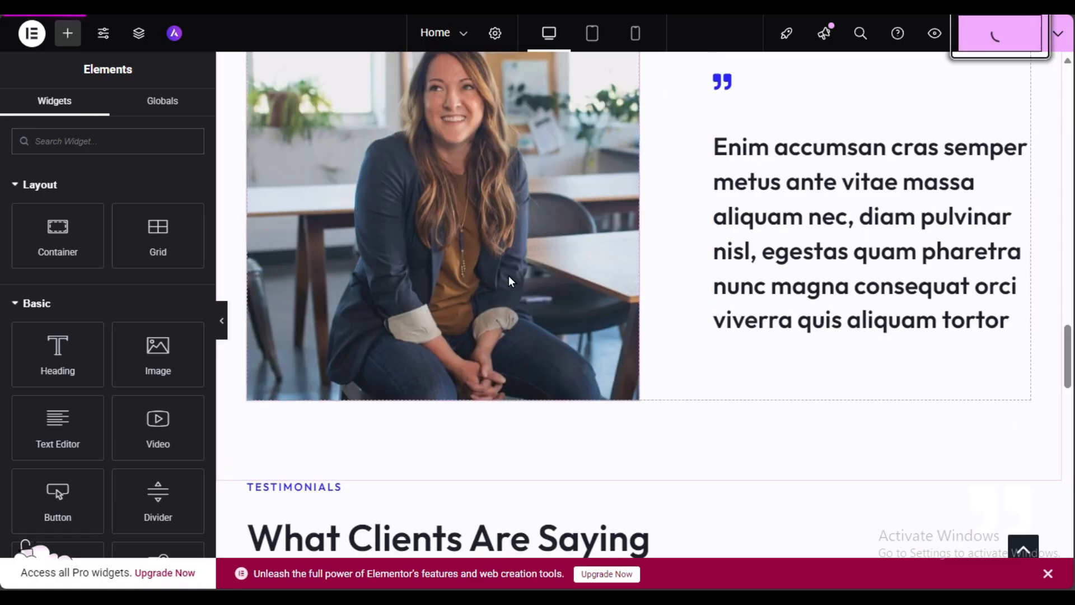
Step: Scroll past the testimonials, selecting the second card, down to the footer
scroll(638, 203, down, 3)
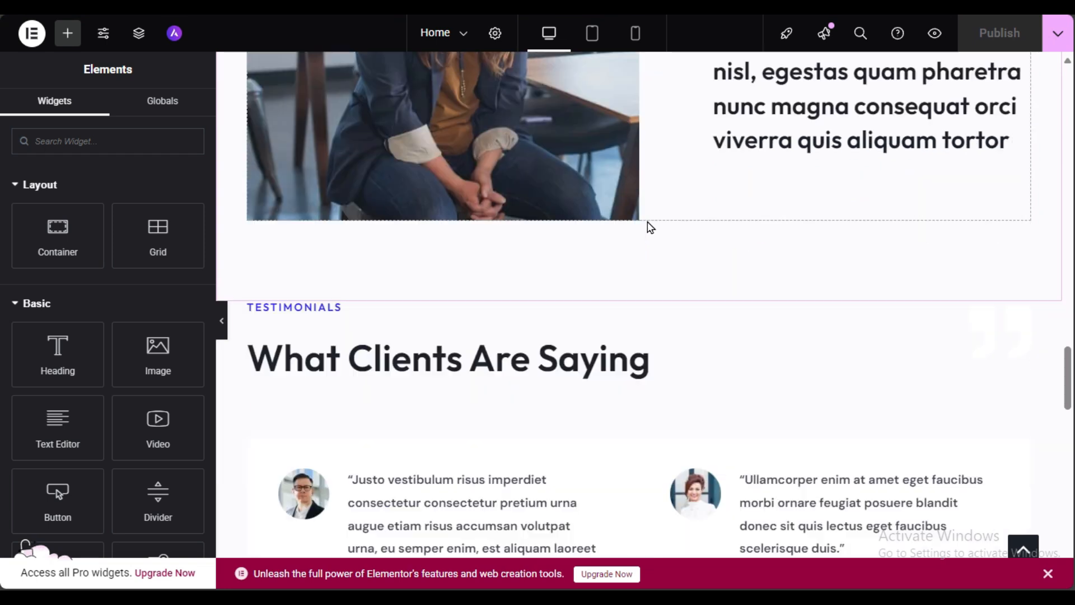
scroll(650, 226, down, 3)
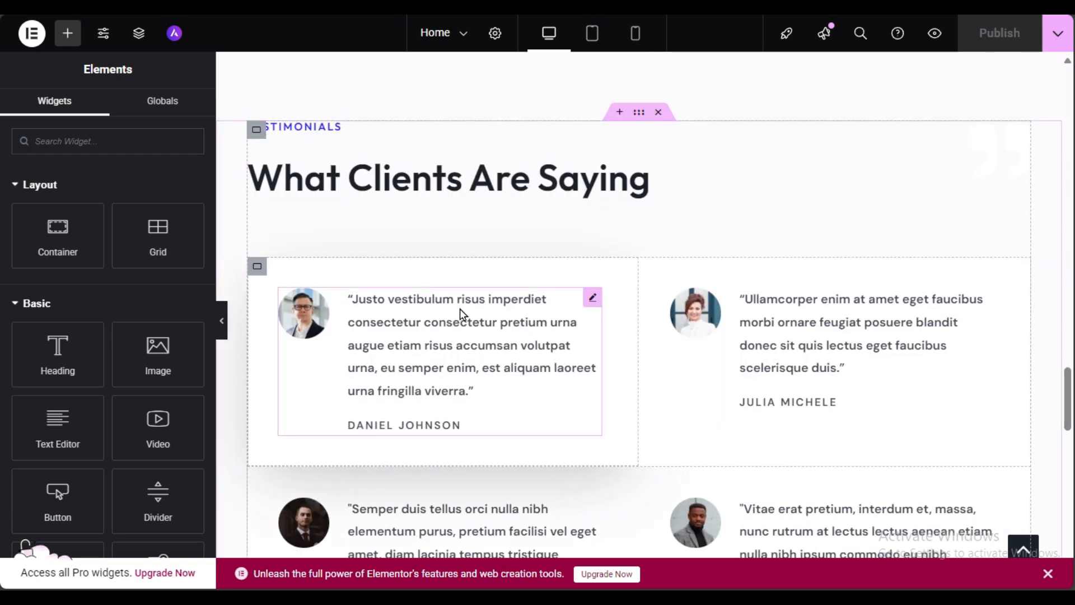
scroll(802, 350, down, 3)
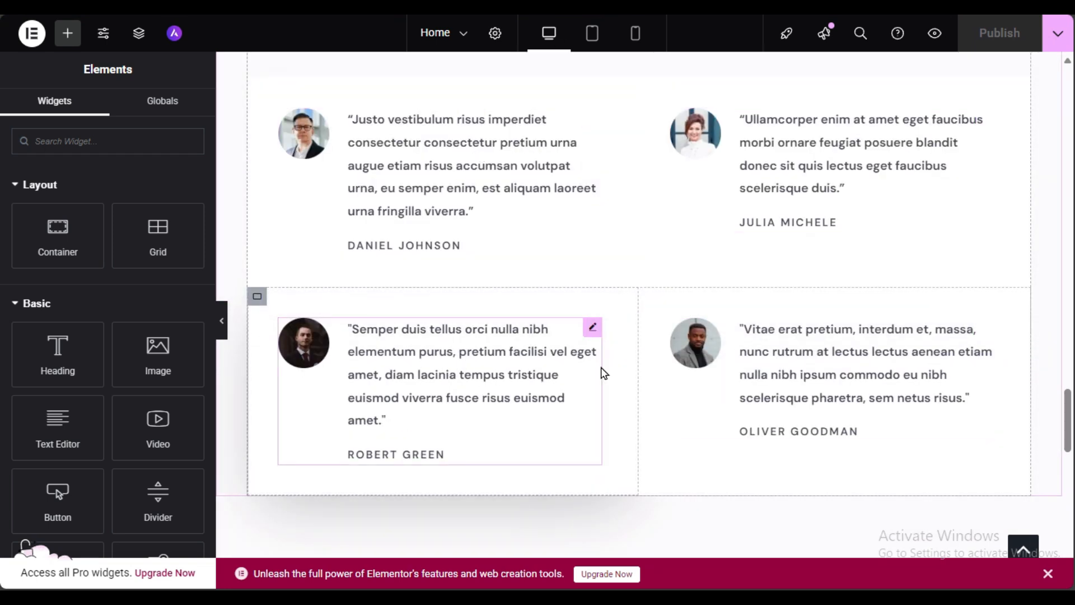
click(852, 170)
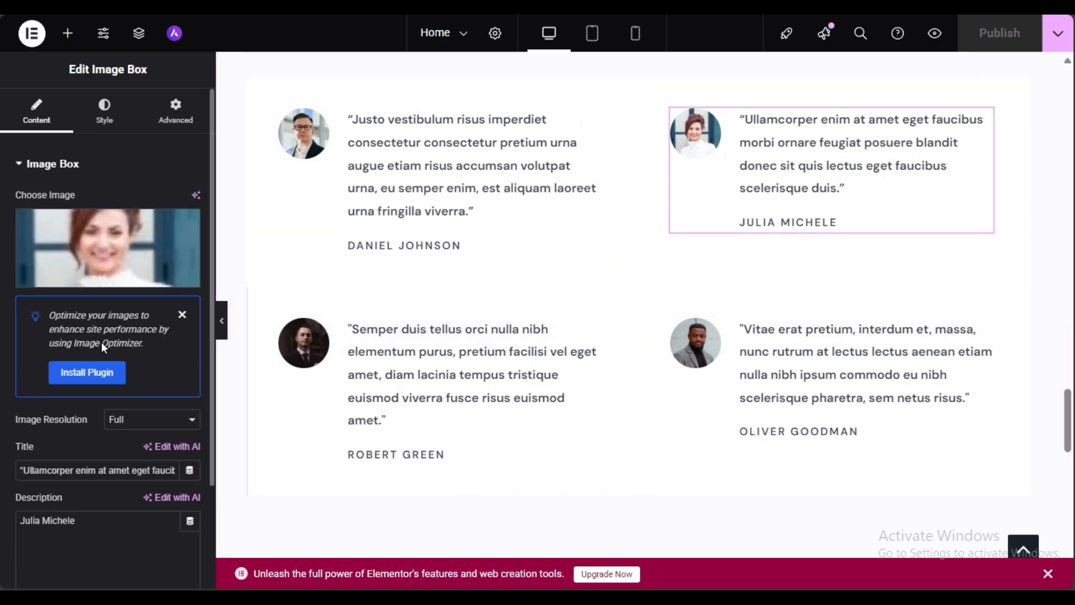
scroll(695, 339, down, 8)
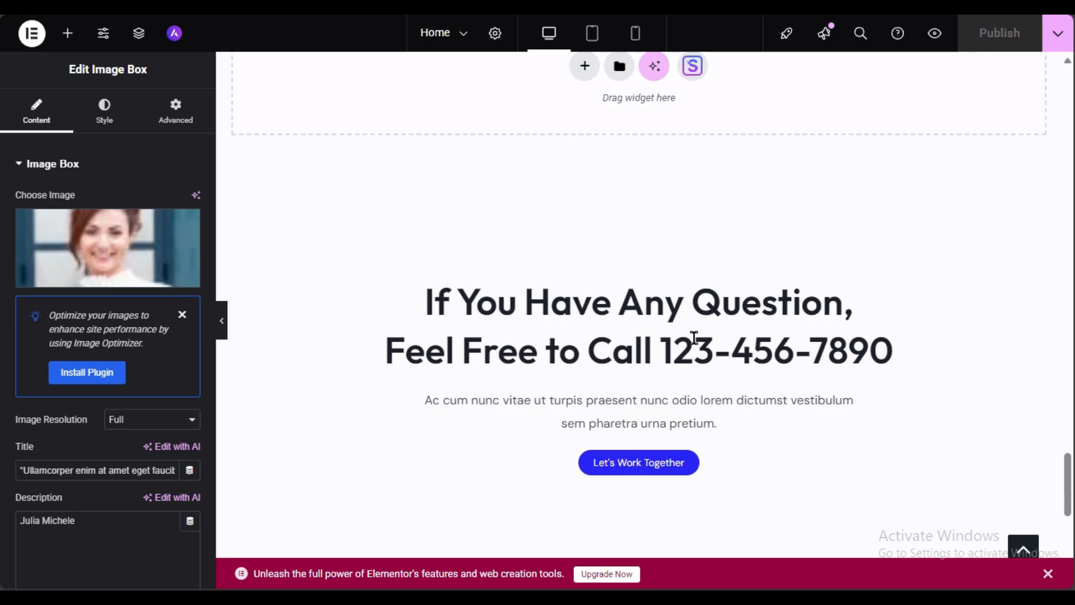
scroll(695, 340, down, 3)
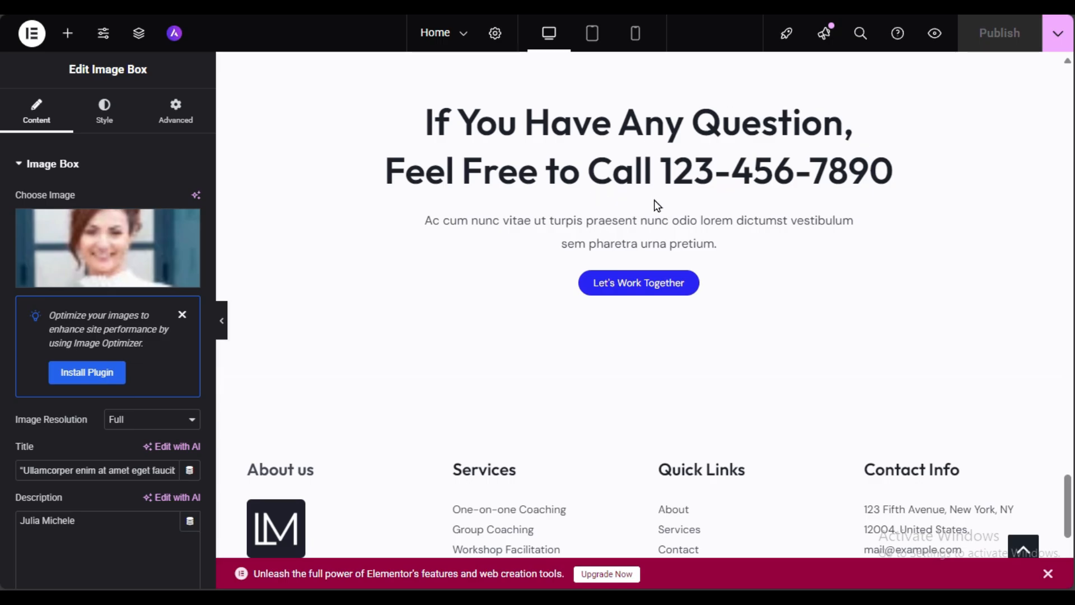
scroll(455, 324, down, 3)
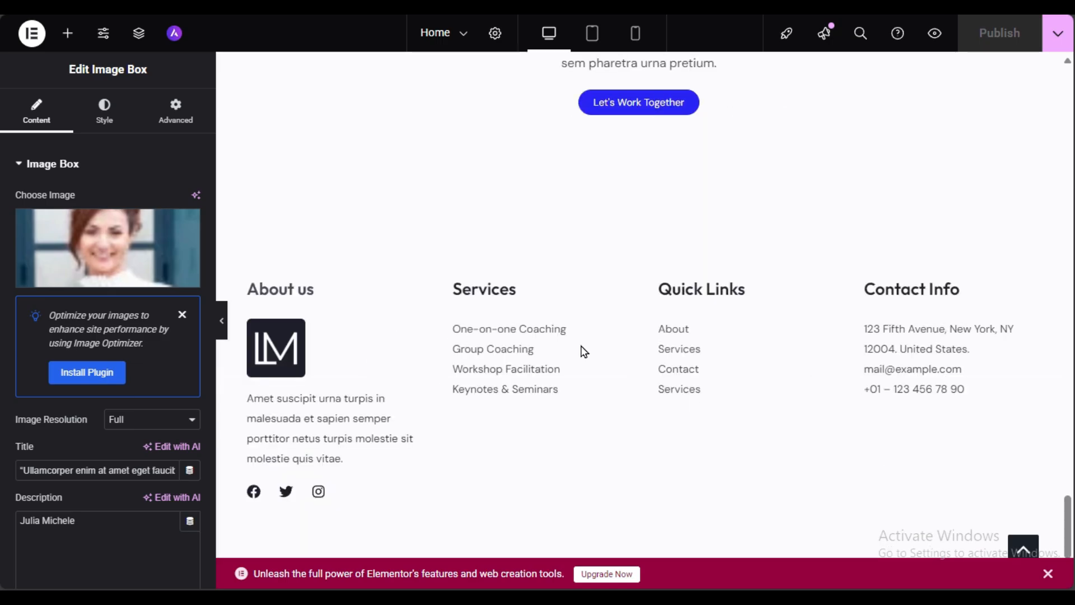
scroll(584, 352, up, 6)
scroll(577, 342, down, 6)
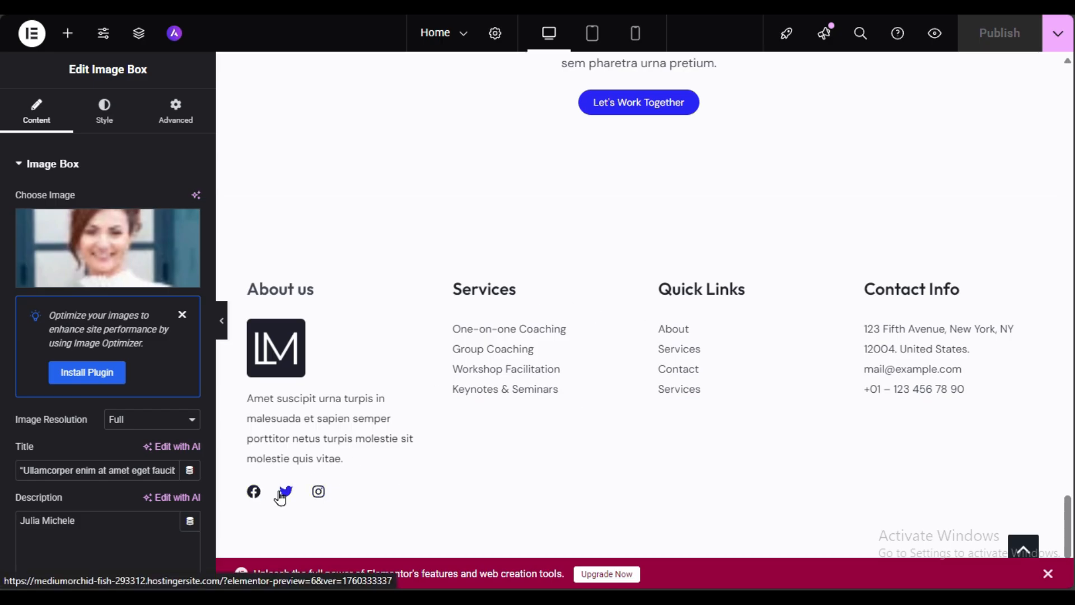
scroll(907, 344, up, 10)
scroll(908, 346, down, 3)
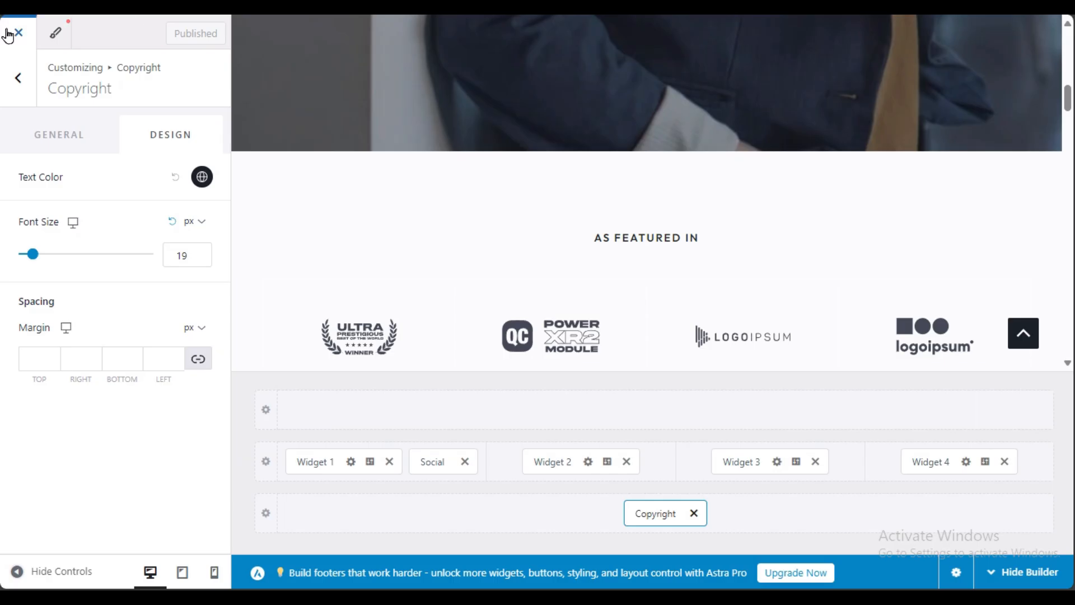
Step: Review the live home page's 'If You Have Any Question' call-to-action, then launch the Customizer
scroll(395, 246, down, 10)
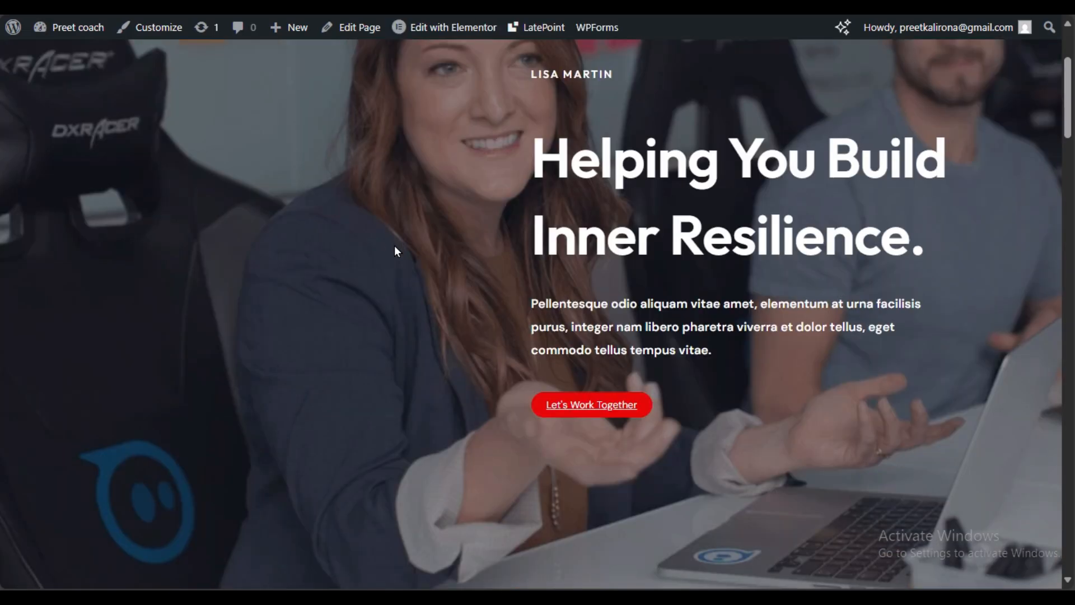
scroll(444, 343, down, 15)
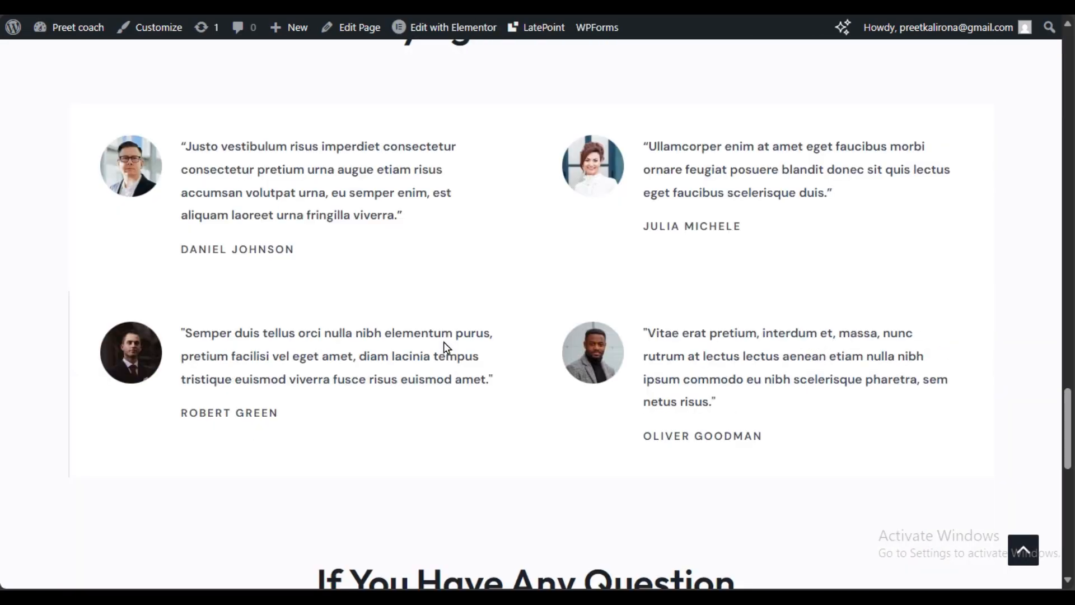
scroll(448, 347, up, 3)
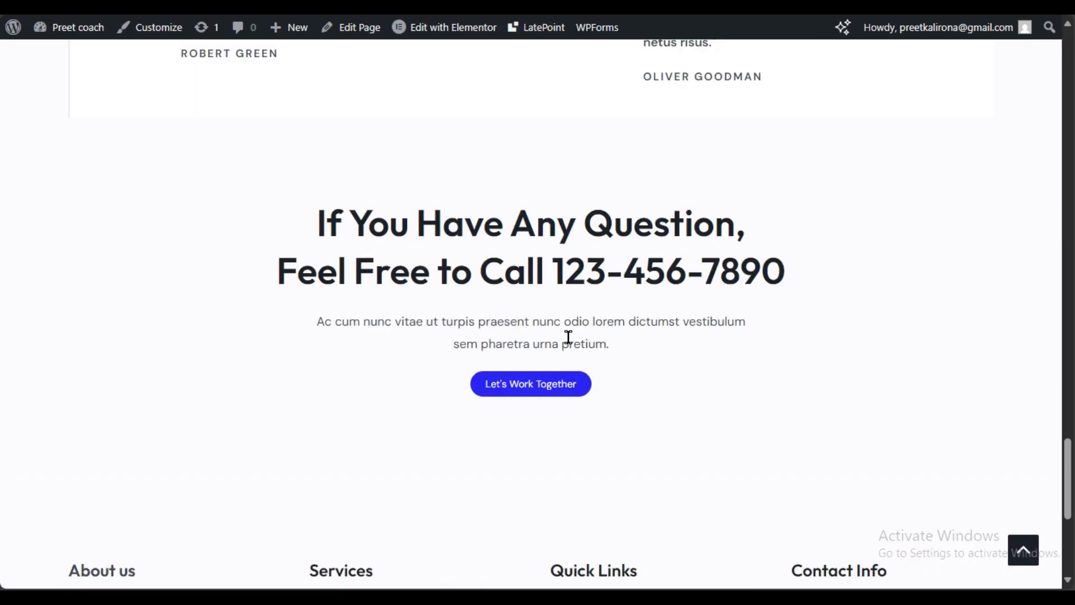
drag(321, 224, 648, 355)
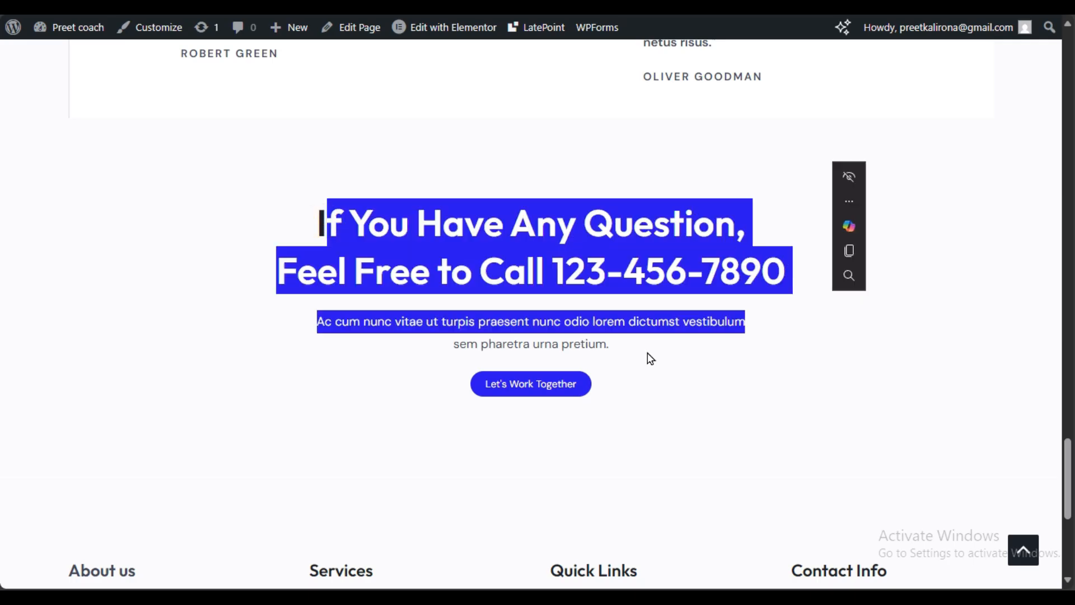
click(648, 355)
mouse_move(458, 33)
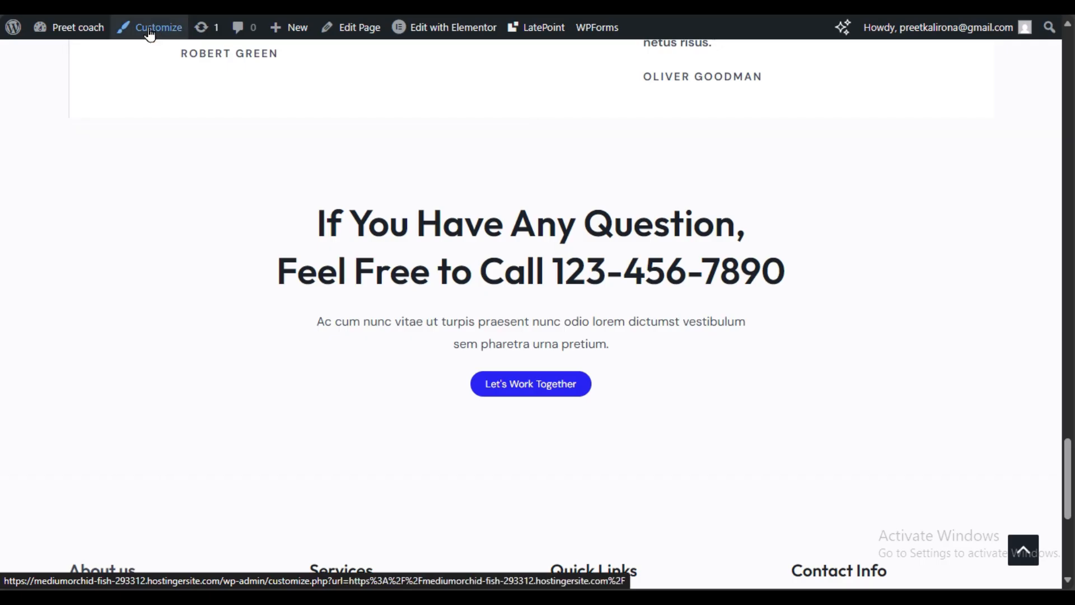
click(149, 33)
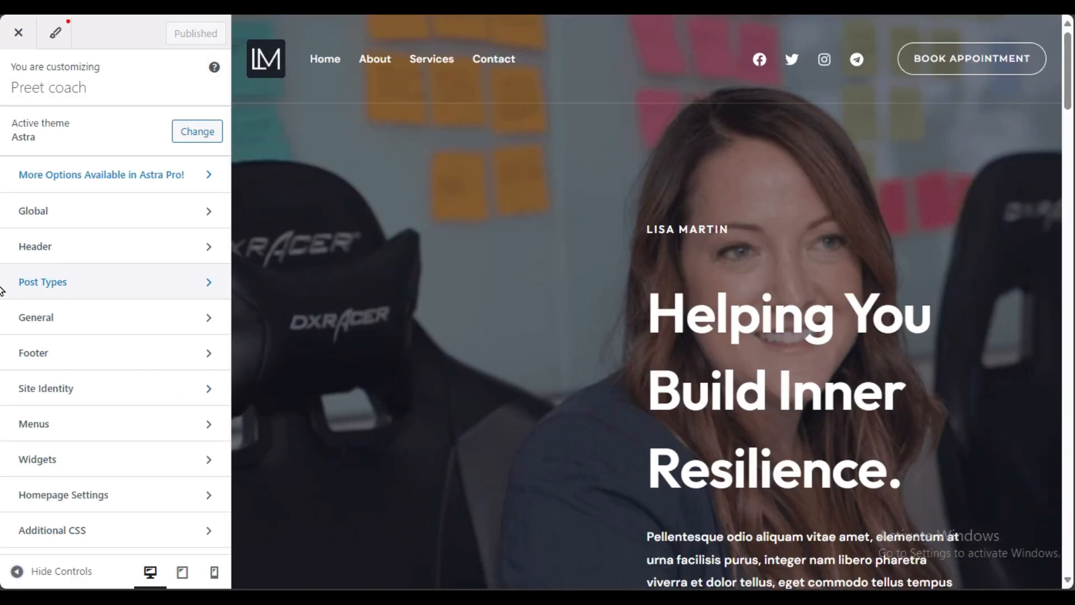
Step: Inspect the Customizer's widget area settings
scroll(510, 264, down, 15)
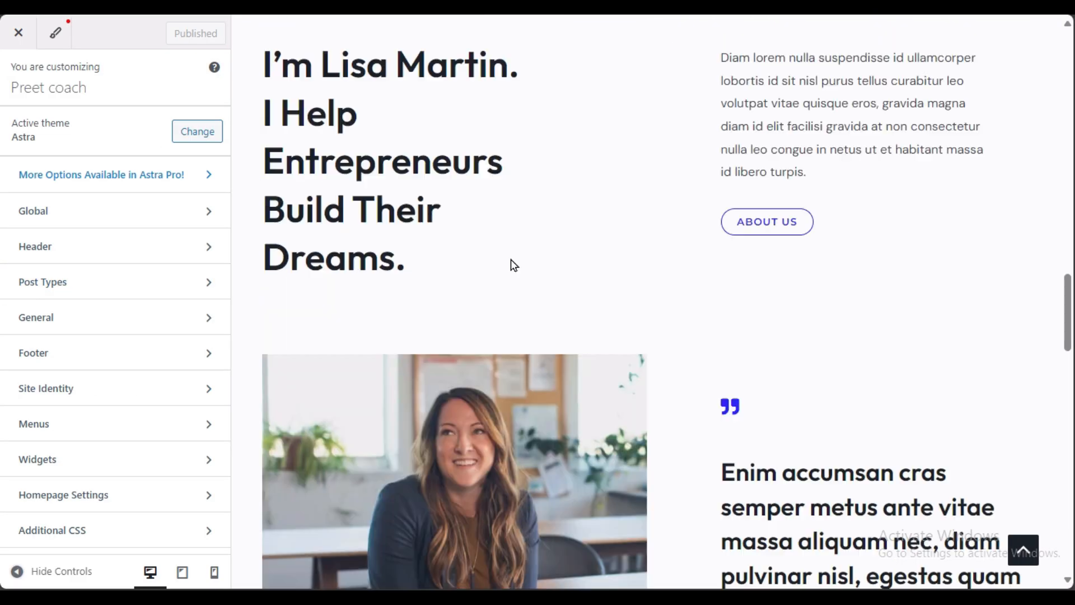
scroll(506, 263, down, 10)
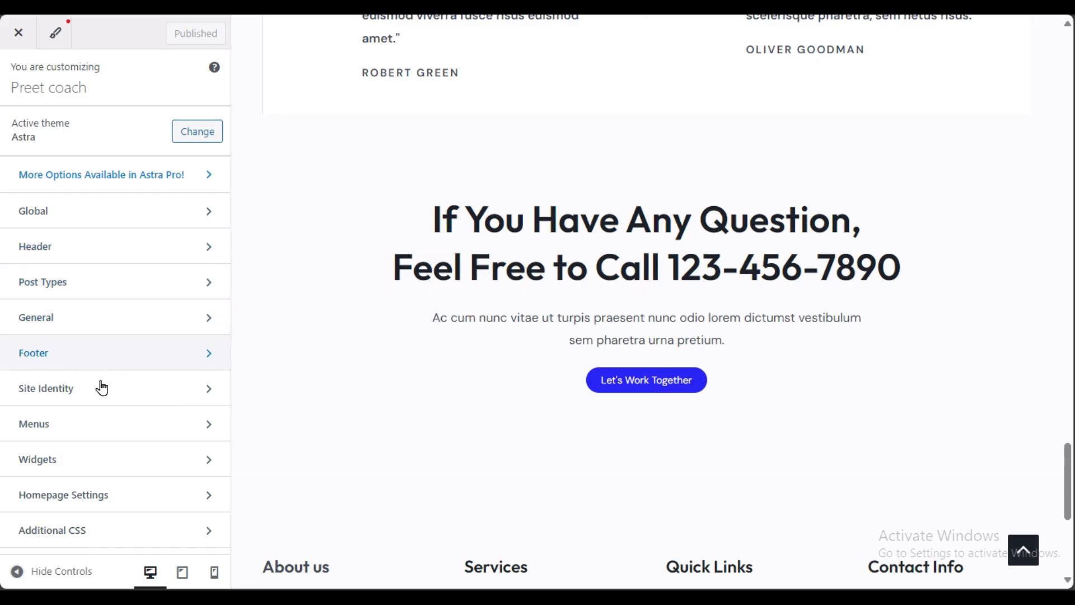
click(108, 470)
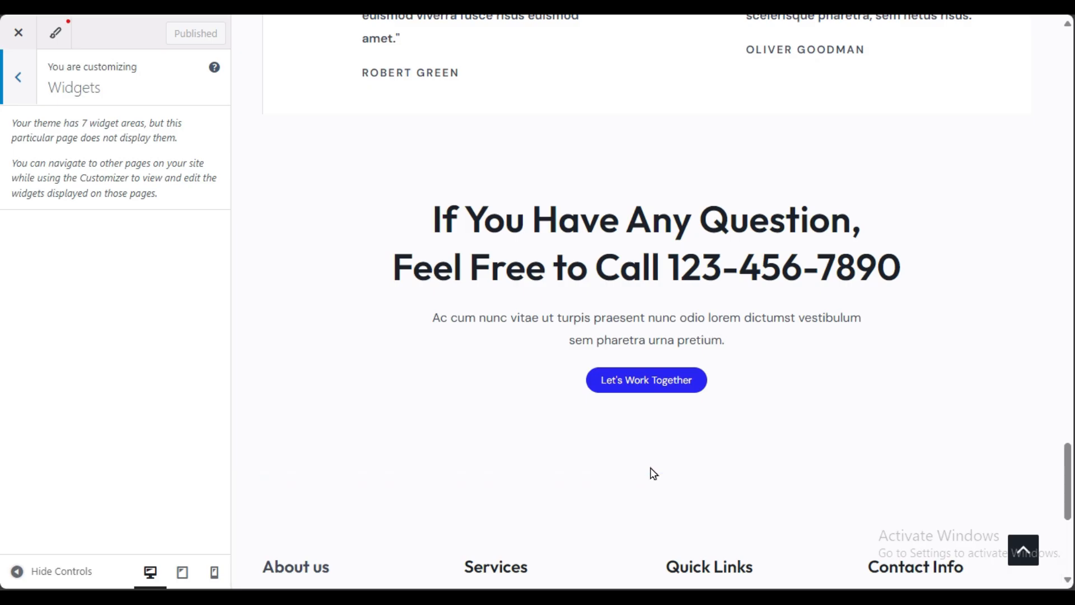
scroll(650, 473, down, 3)
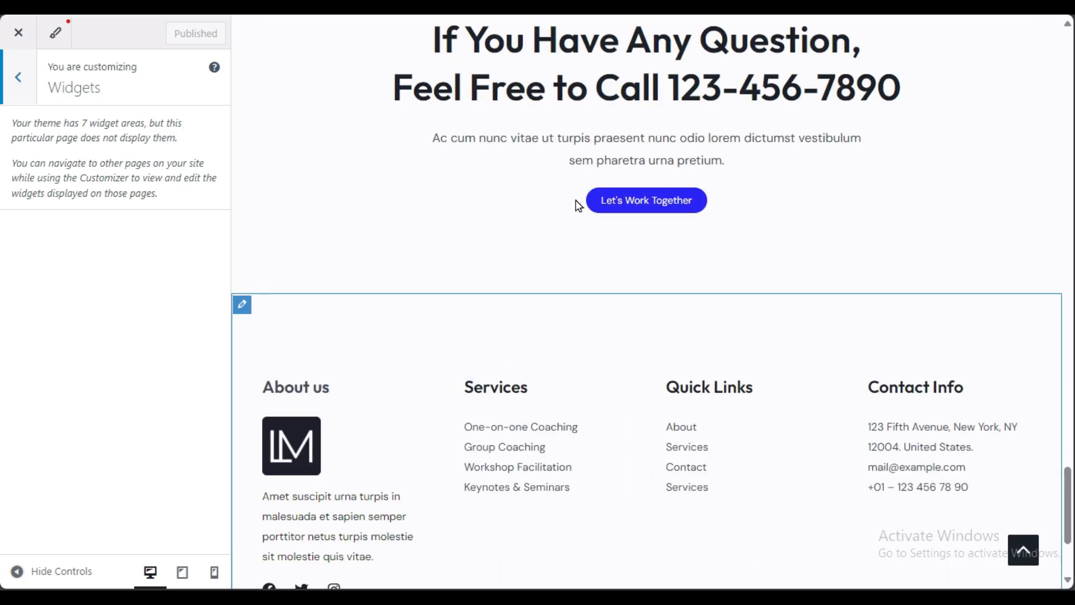
scroll(506, 292, up, 3)
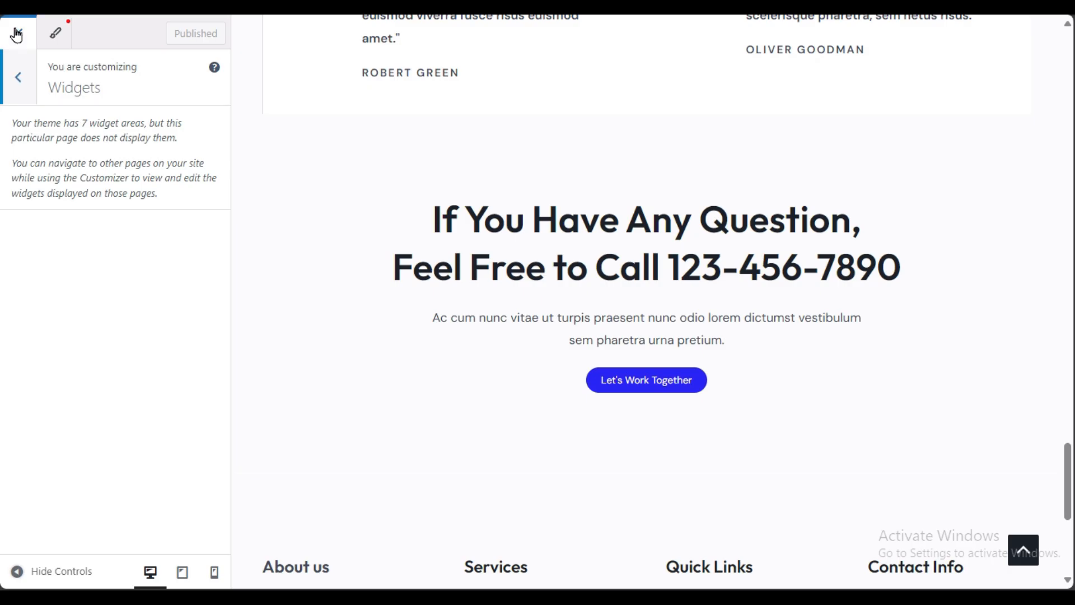
Step: Open the Footer settings, inspect Widget 1's About us content, and back out to the main list
click(17, 78)
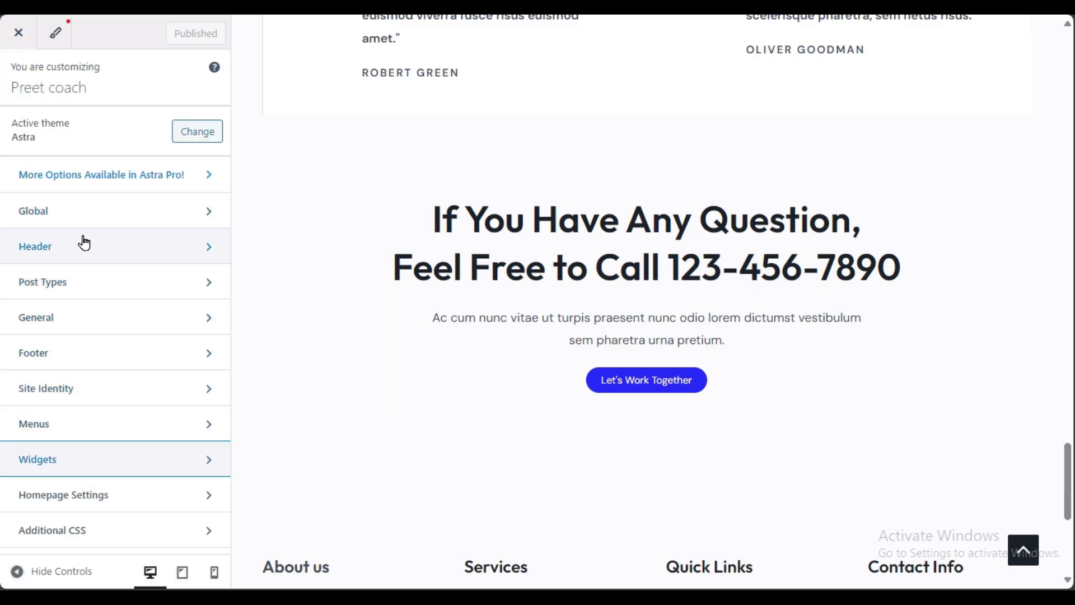
click(89, 318)
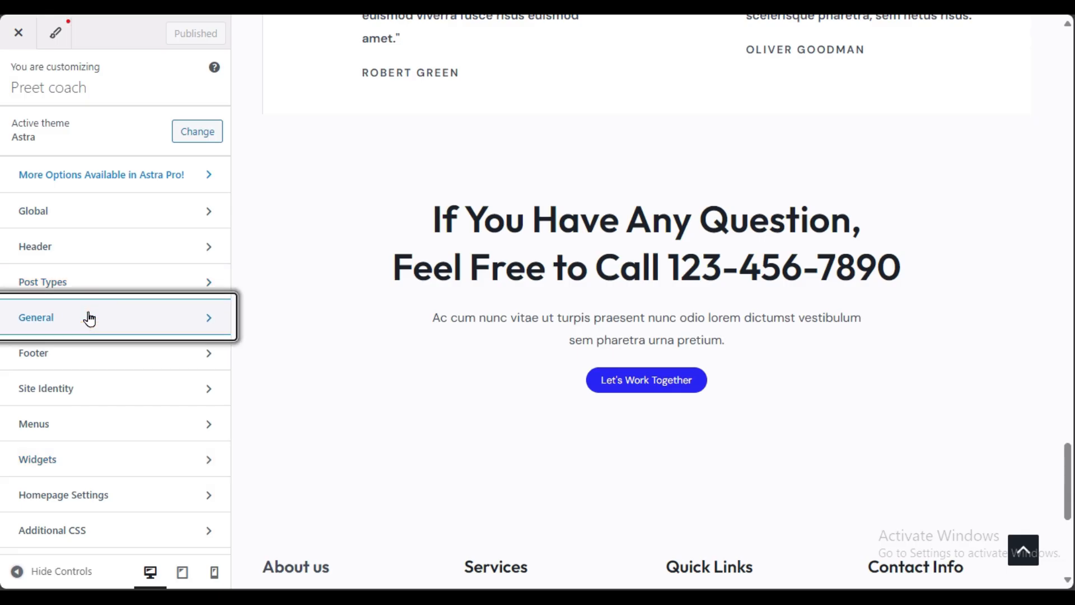
click(92, 358)
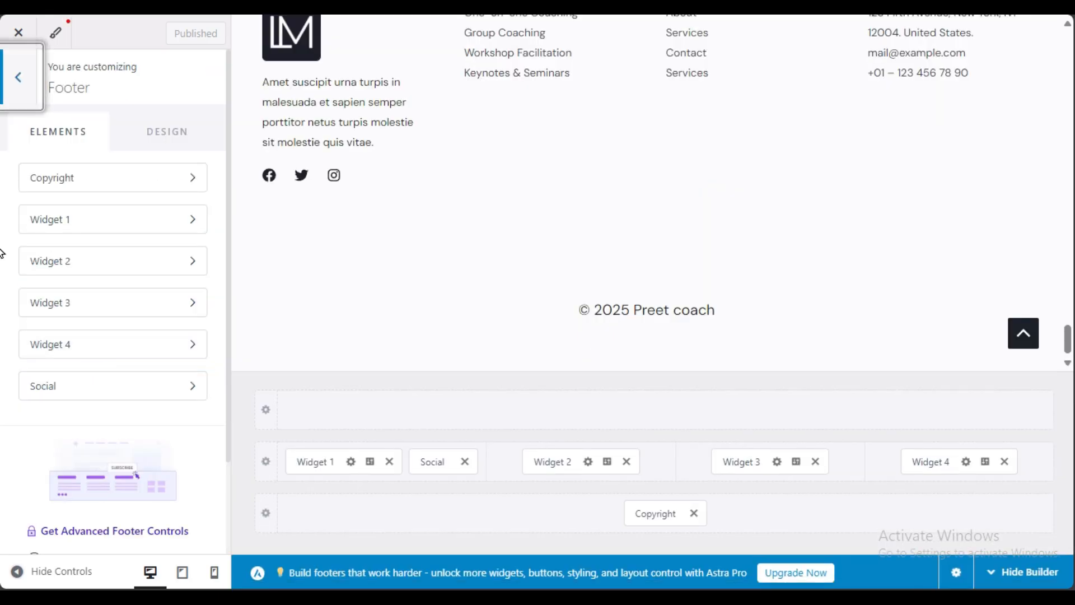
scroll(12, 264, down, 2)
scroll(620, 295, up, 5)
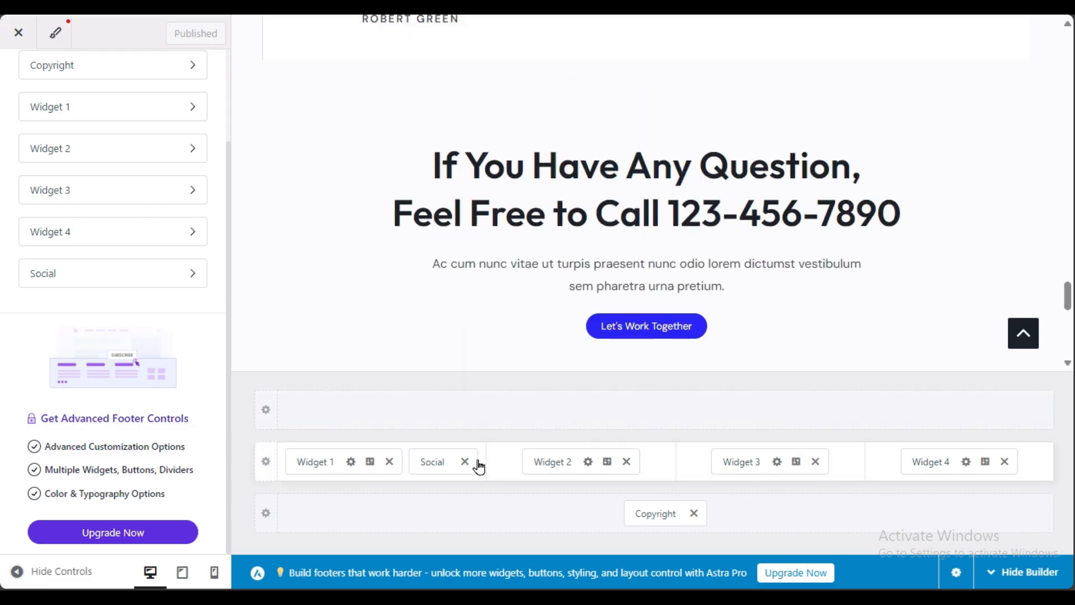
scroll(360, 334, up, 3)
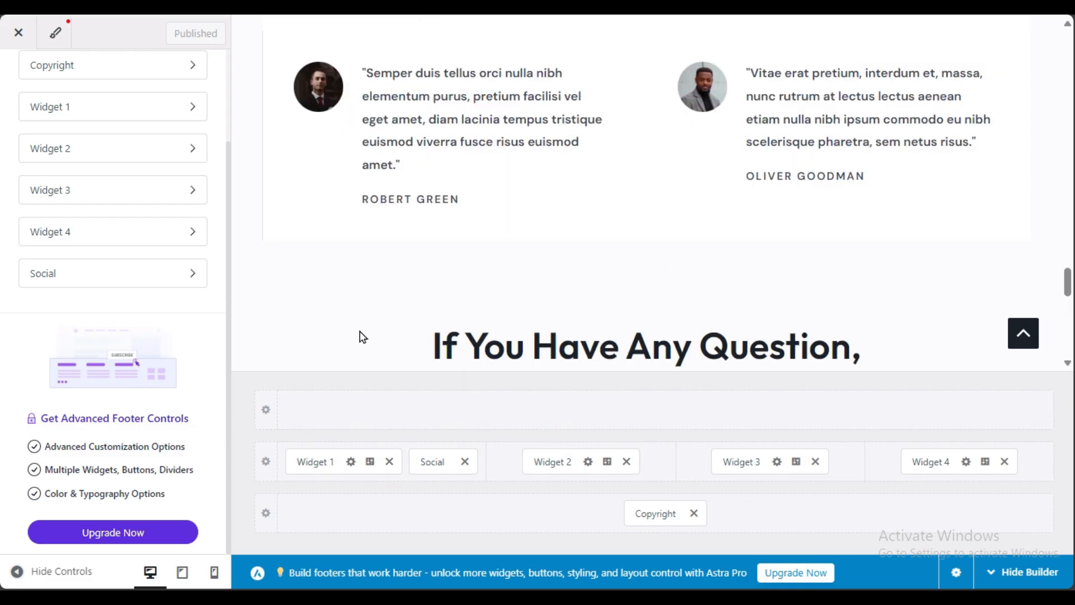
scroll(361, 336, down, 3)
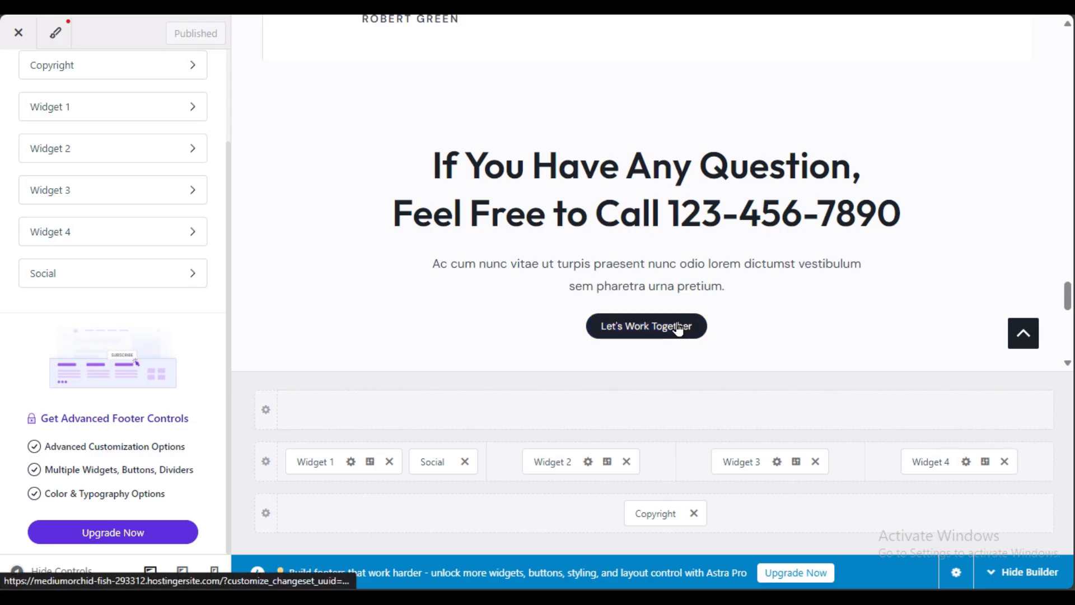
scroll(118, 308, up, 2)
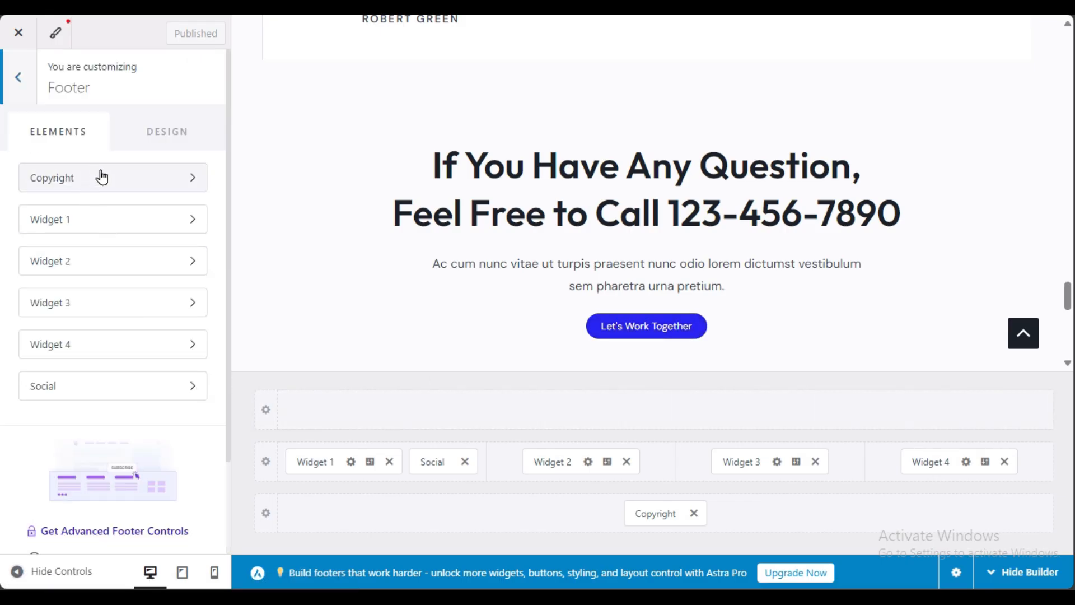
click(87, 221)
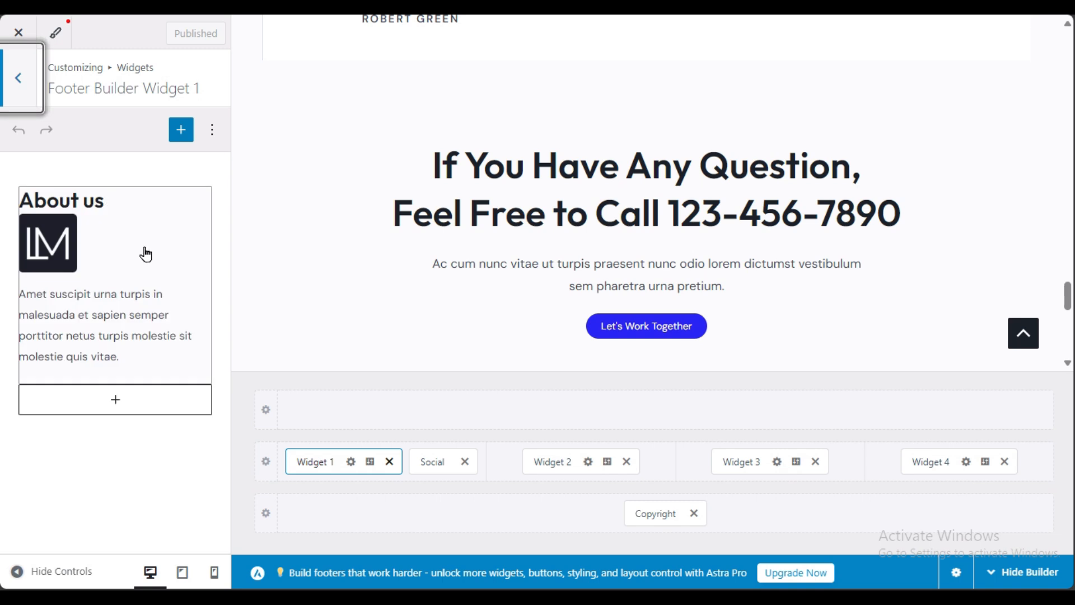
click(20, 81)
click(19, 79)
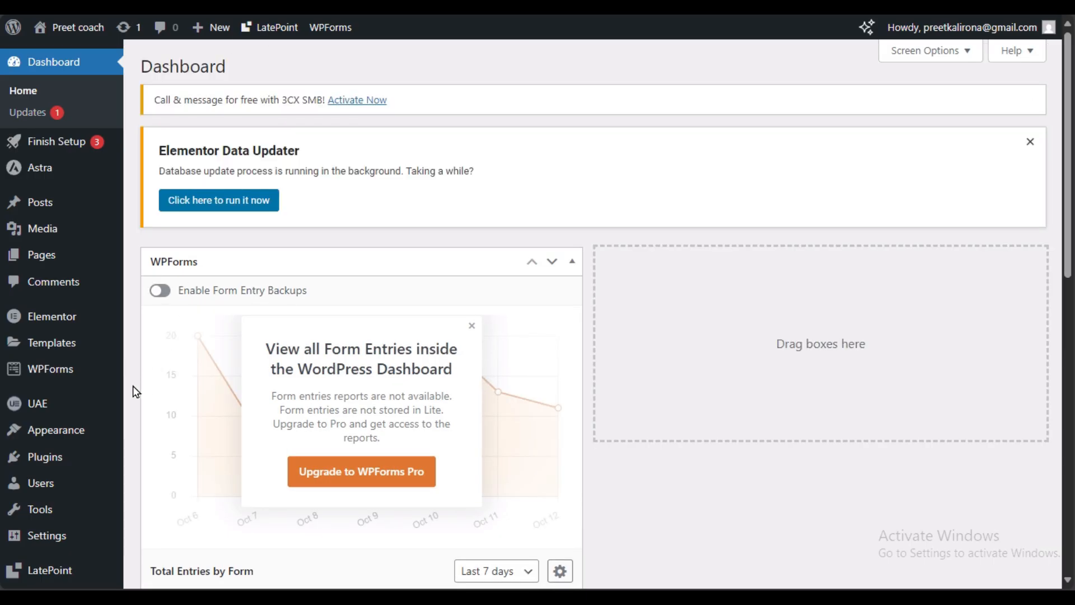
Step: Open UAE's Header & Footer list and edit the Before Footer template with Elementor
mouse_move(86, 406)
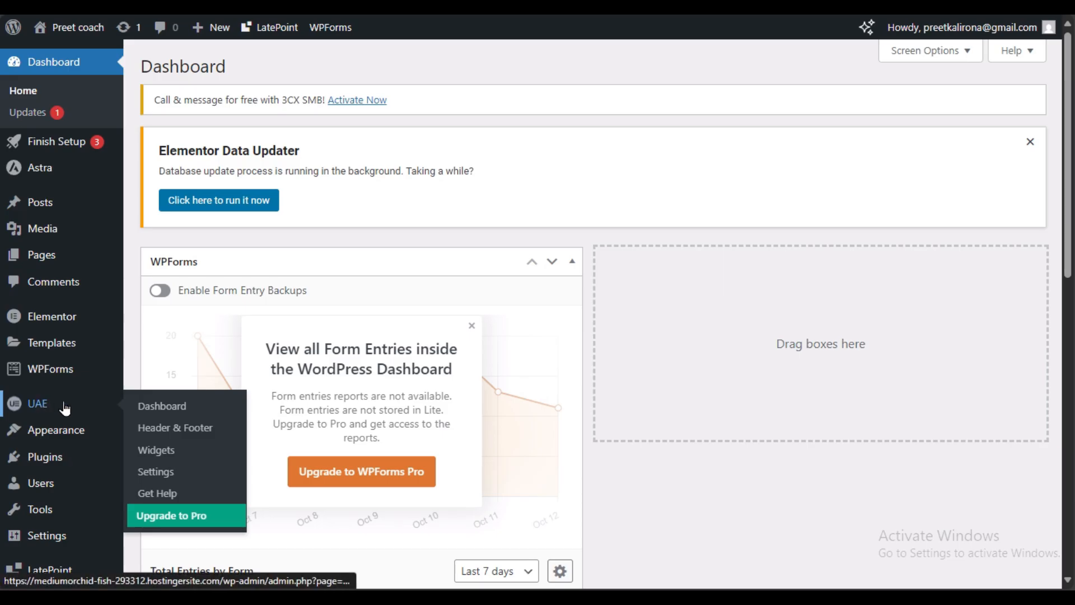
click(190, 428)
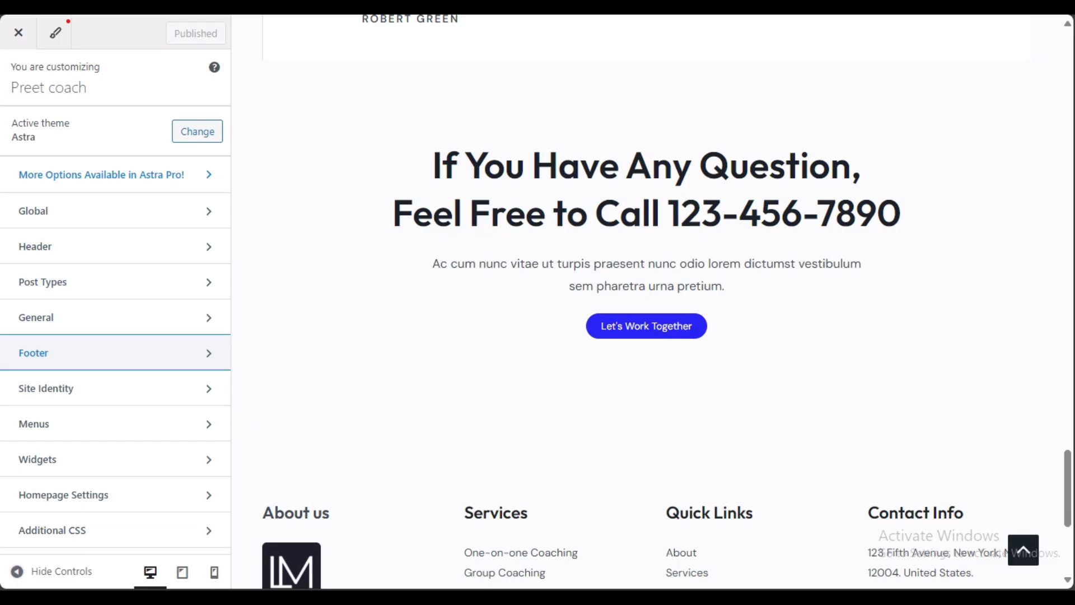
scroll(727, 363, down, 3)
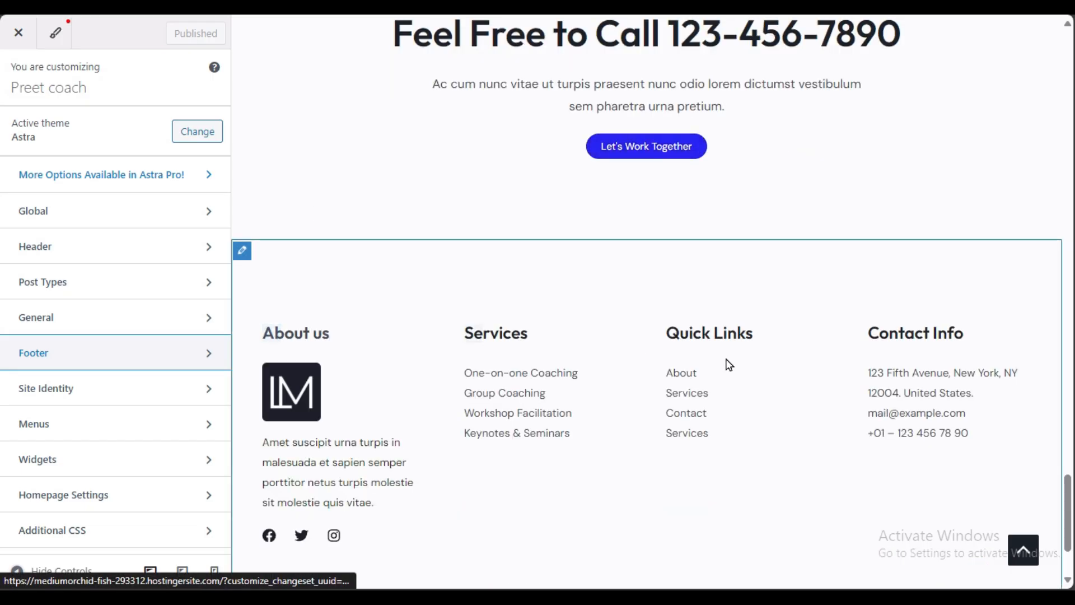
scroll(519, 219, up, 3)
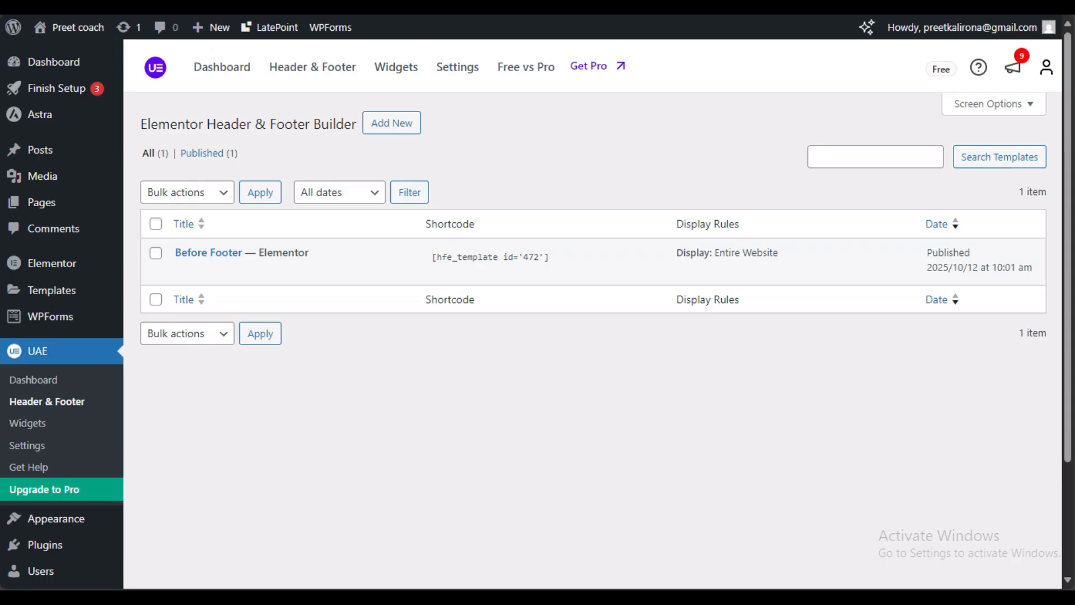
click(361, 273)
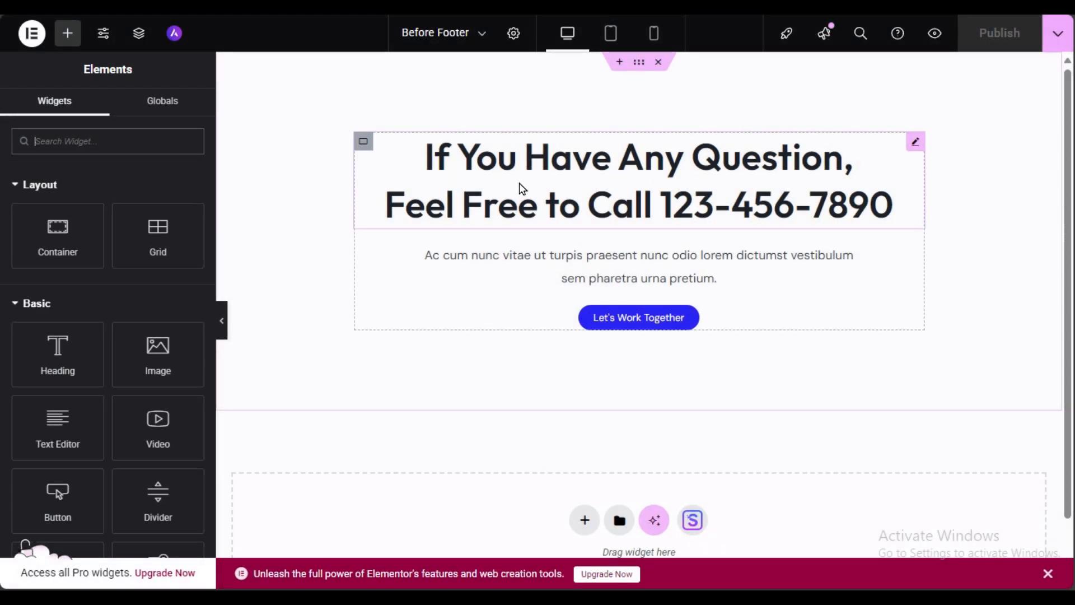
Step: Delete the Let's Work Together booking button, leaving the call-to-action heading and paragraph
click(562, 187)
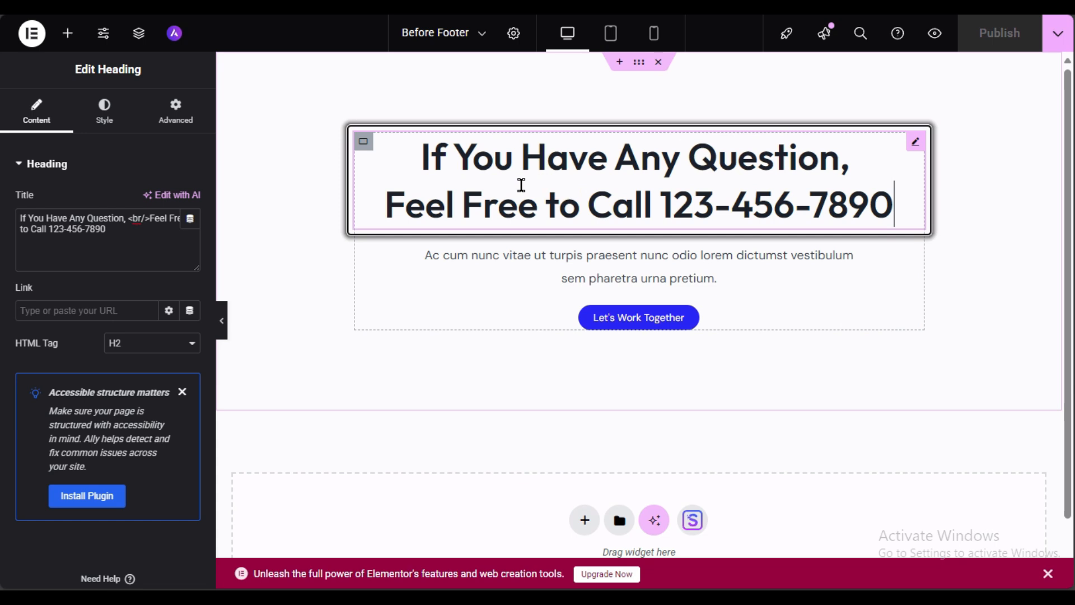
drag(107, 233, 21, 235)
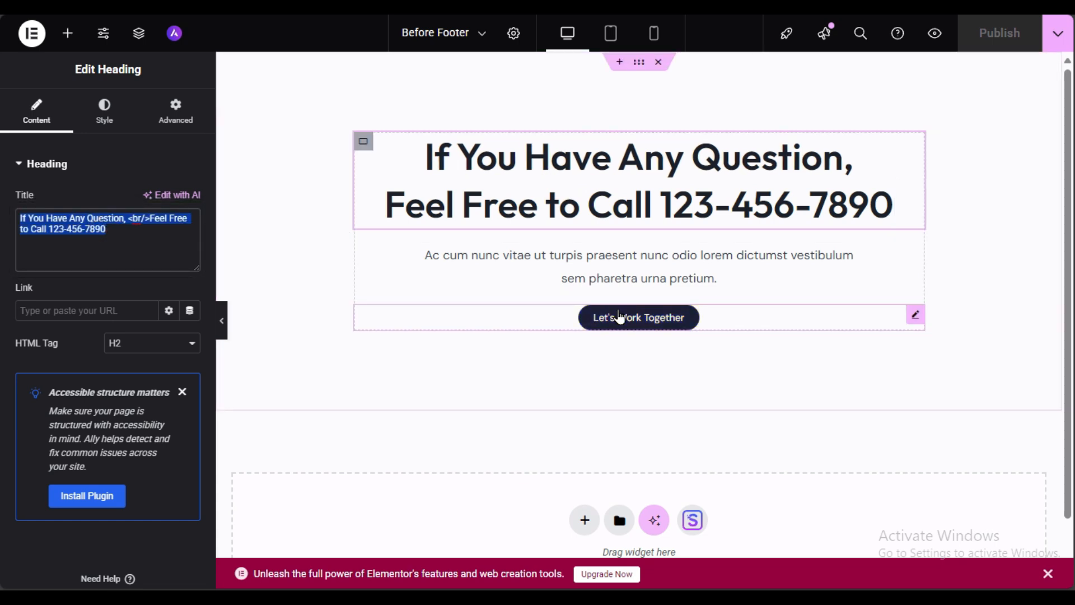
click(720, 319)
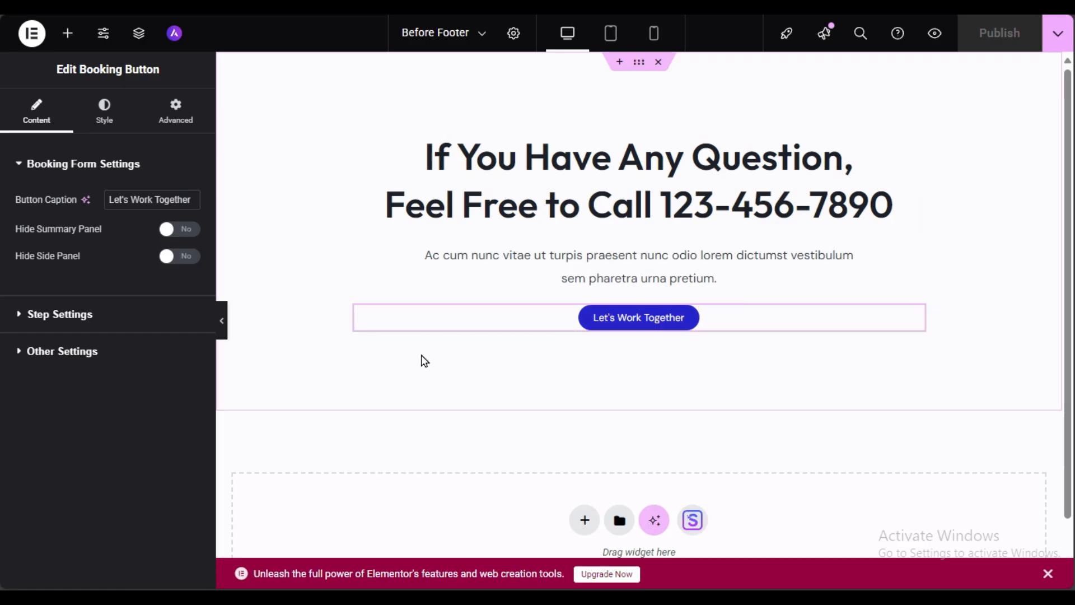
click(107, 322)
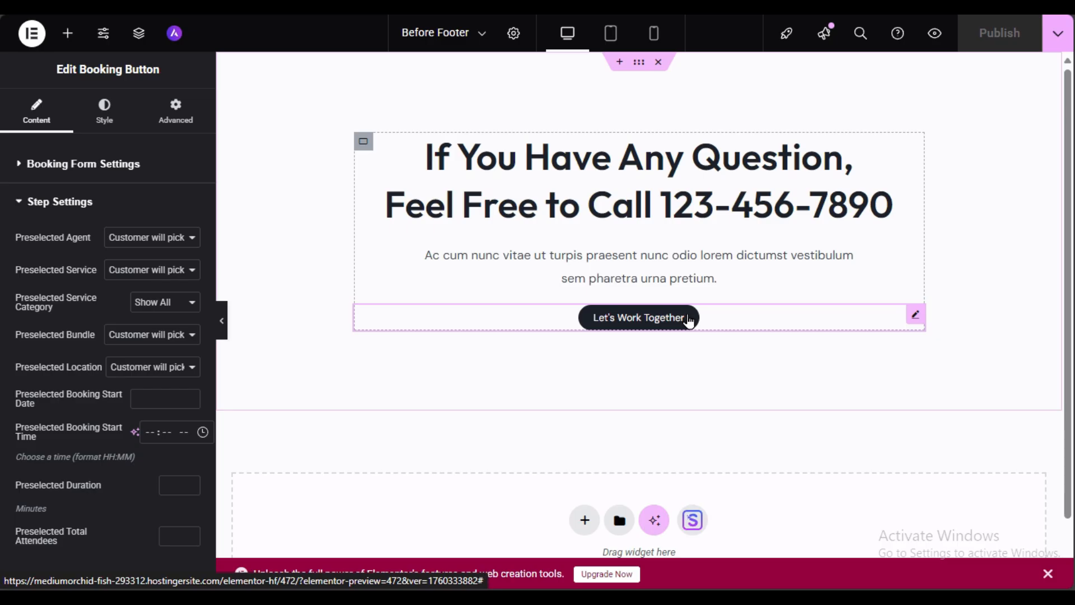
right_click(659, 323)
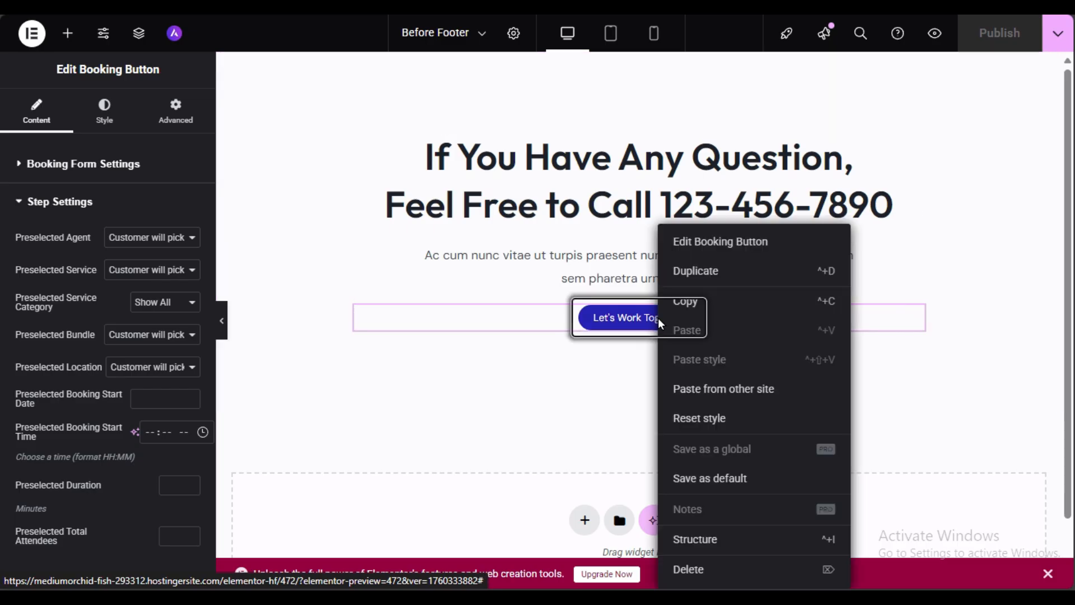
click(697, 566)
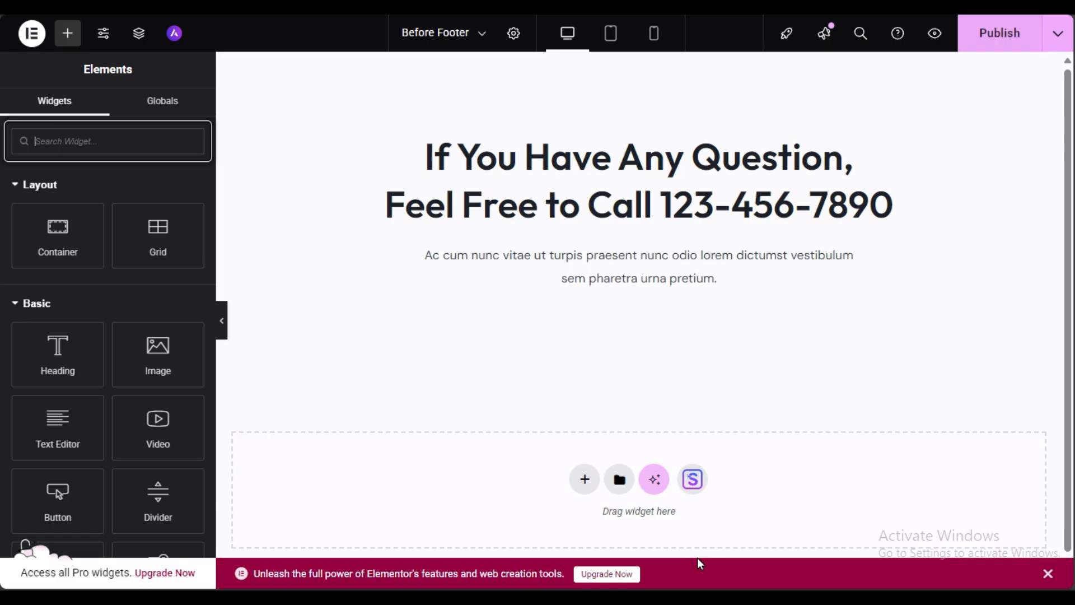
Step: Add a Button widget below the call-to-action paragraph and centre it
click(66, 34)
text(bu)
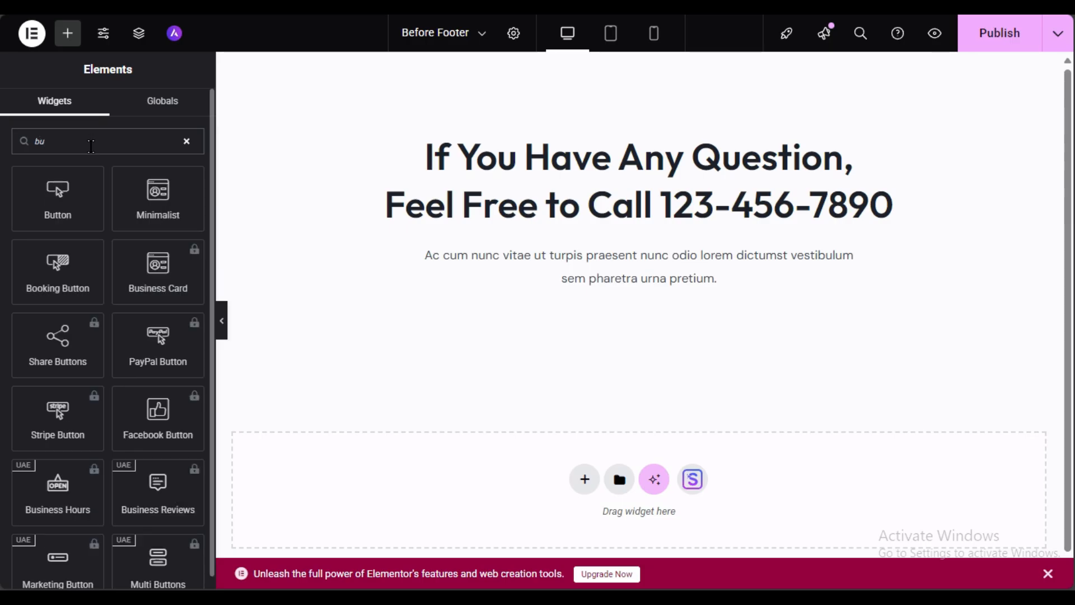
drag(74, 173, 657, 293)
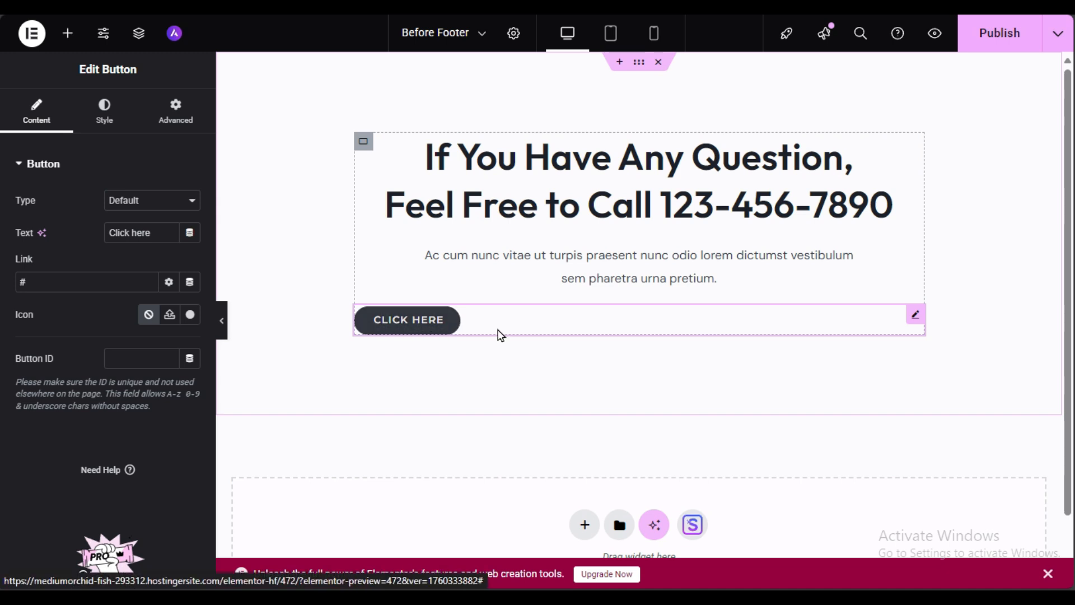
click(103, 110)
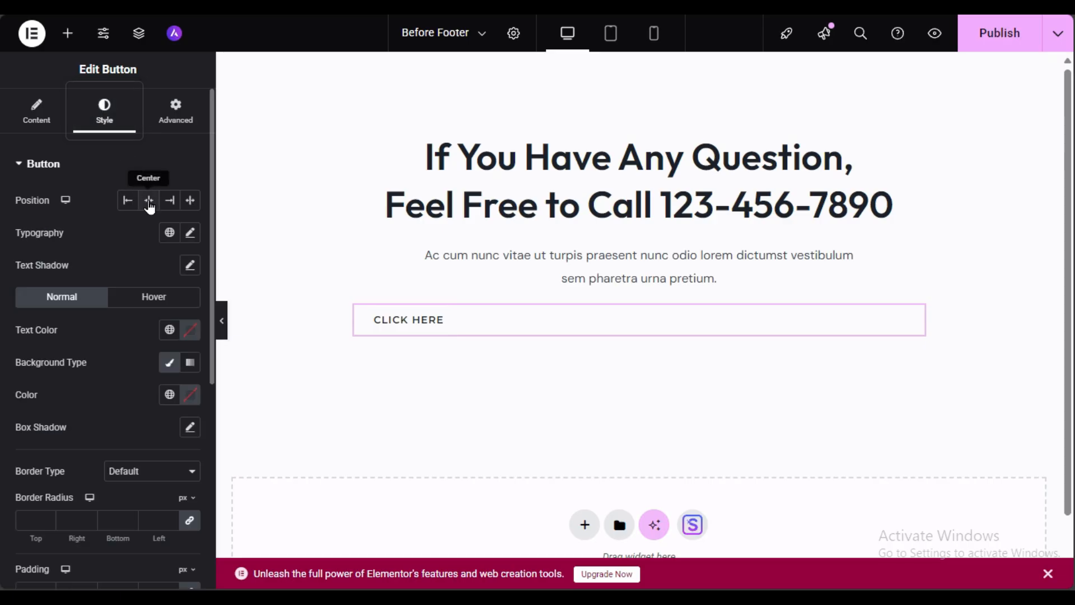
click(150, 204)
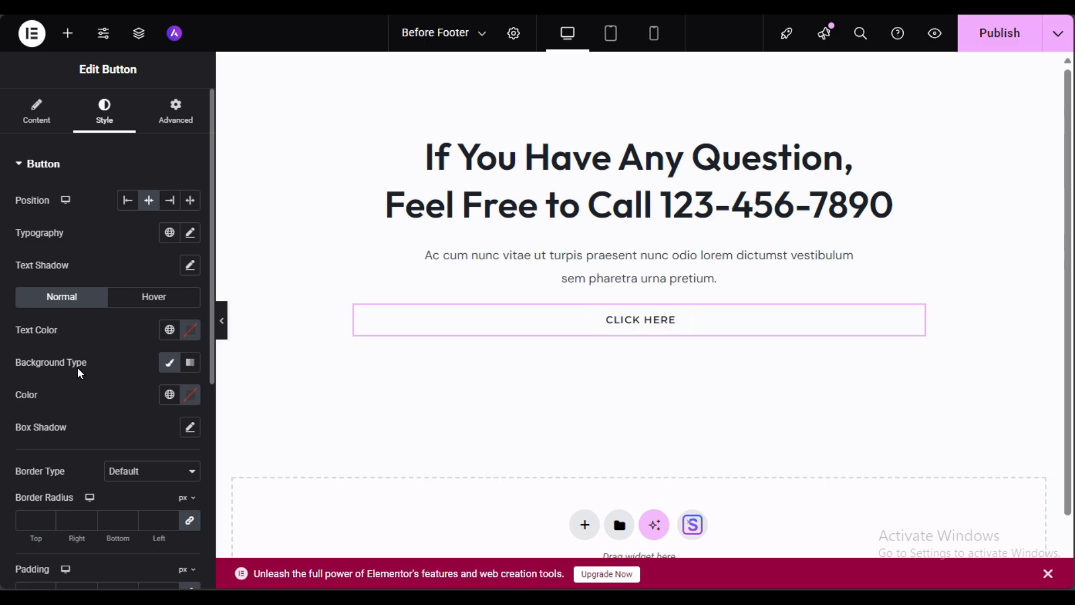
Step: Give the button a red #E00F0F background and white text
click(190, 399)
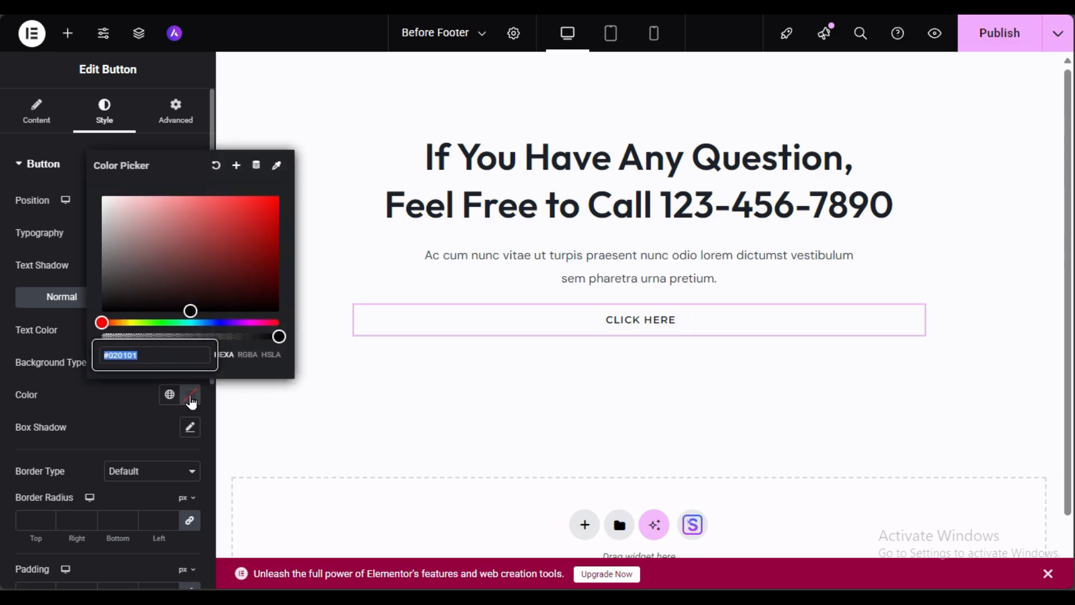
click(261, 216)
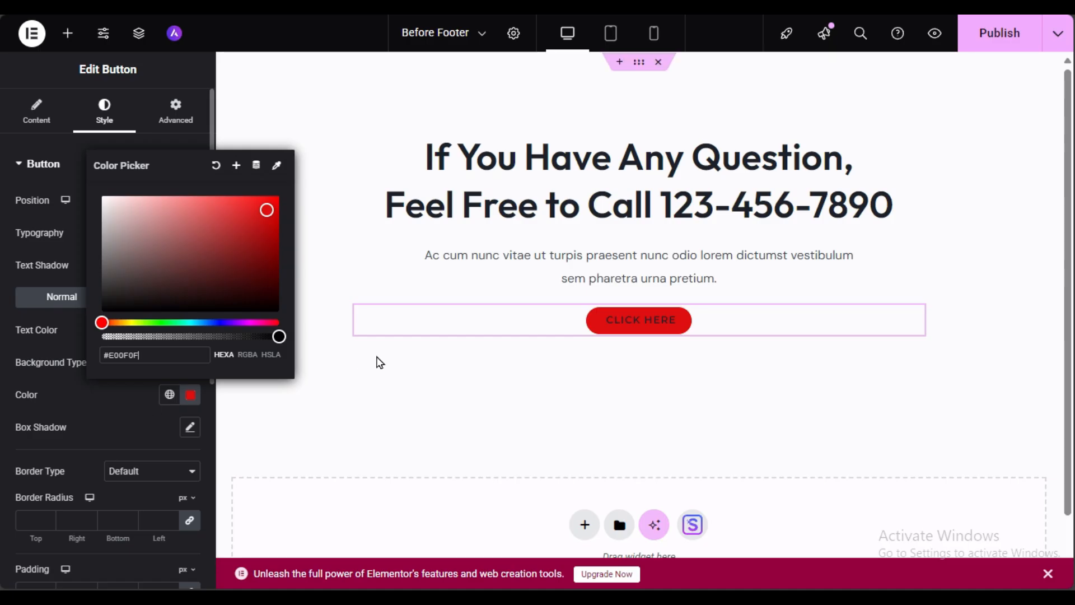
click(134, 409)
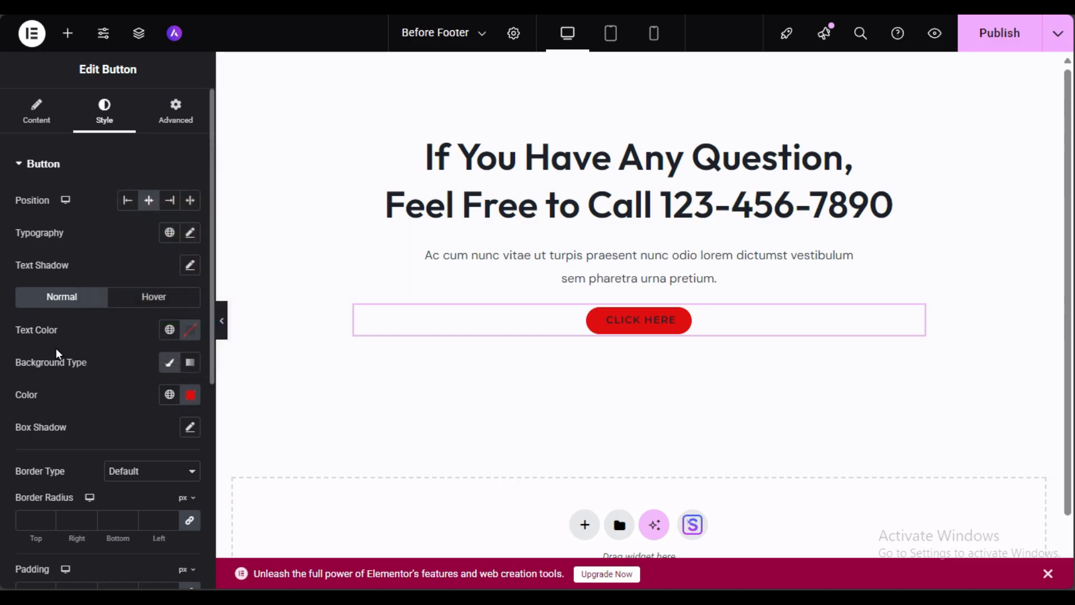
click(190, 329)
mouse_move(130, 451)
mouse_down()
mouse_move(103, 452)
mouse_move(82, 407)
mouse_up()
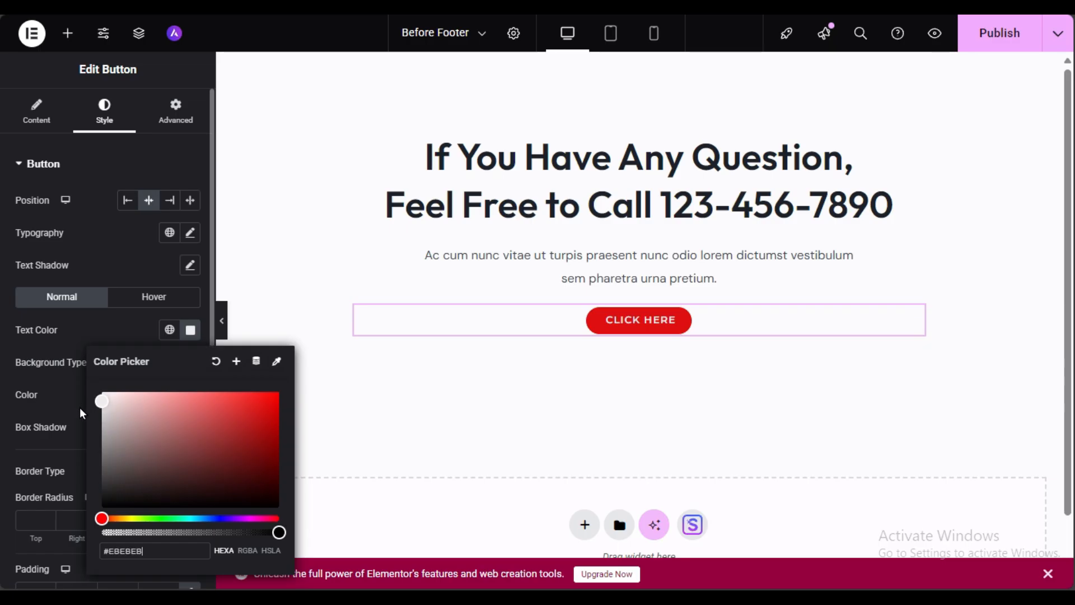
click(45, 367)
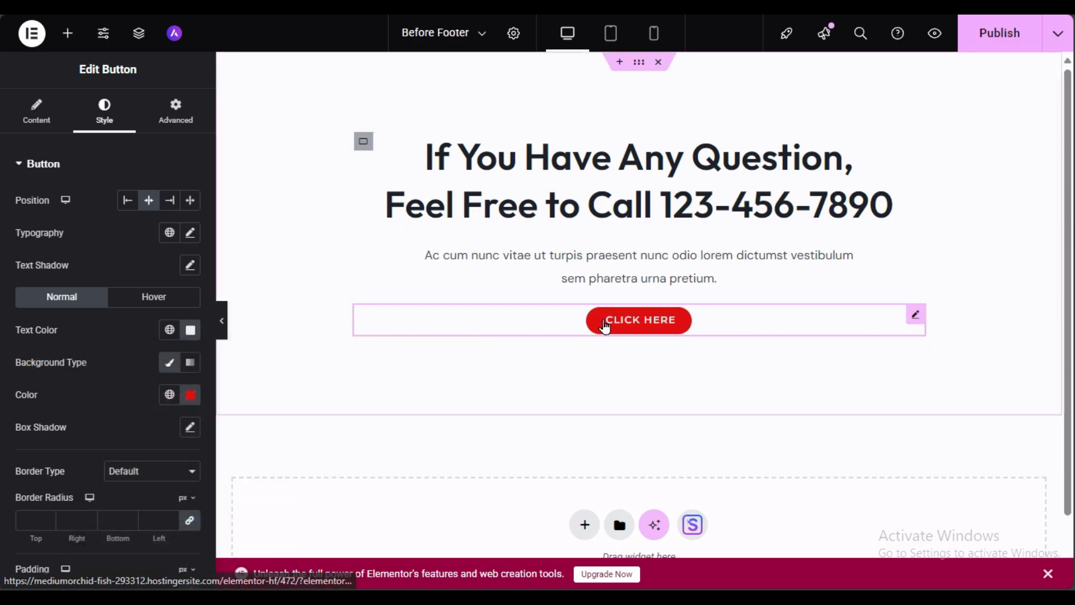
Step: Relabel the button 'Contact us', link it to the Contact page, and publish
click(35, 112)
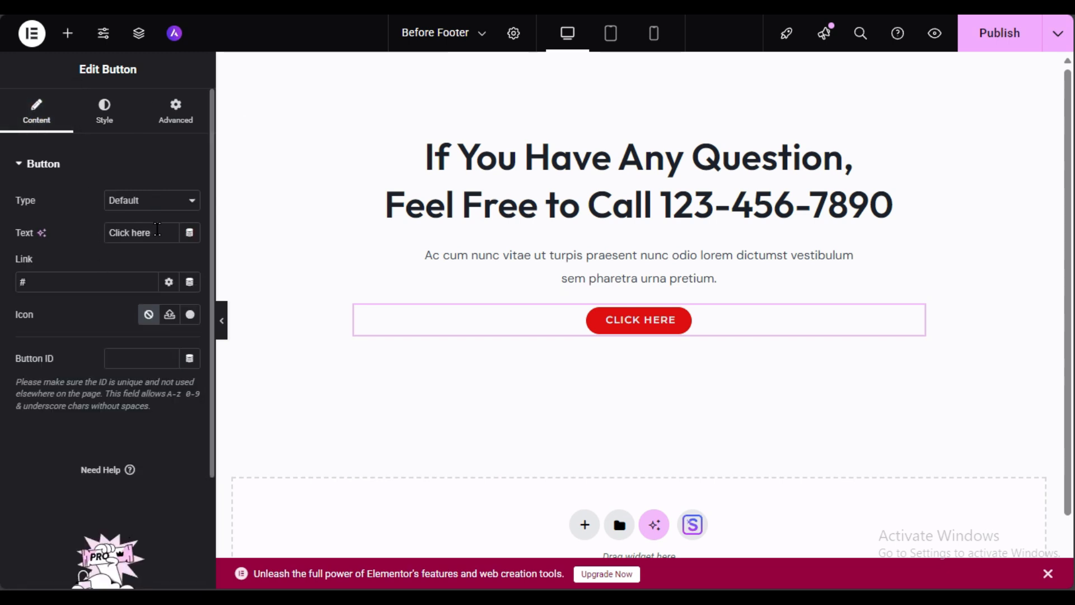
drag(157, 230, 92, 231)
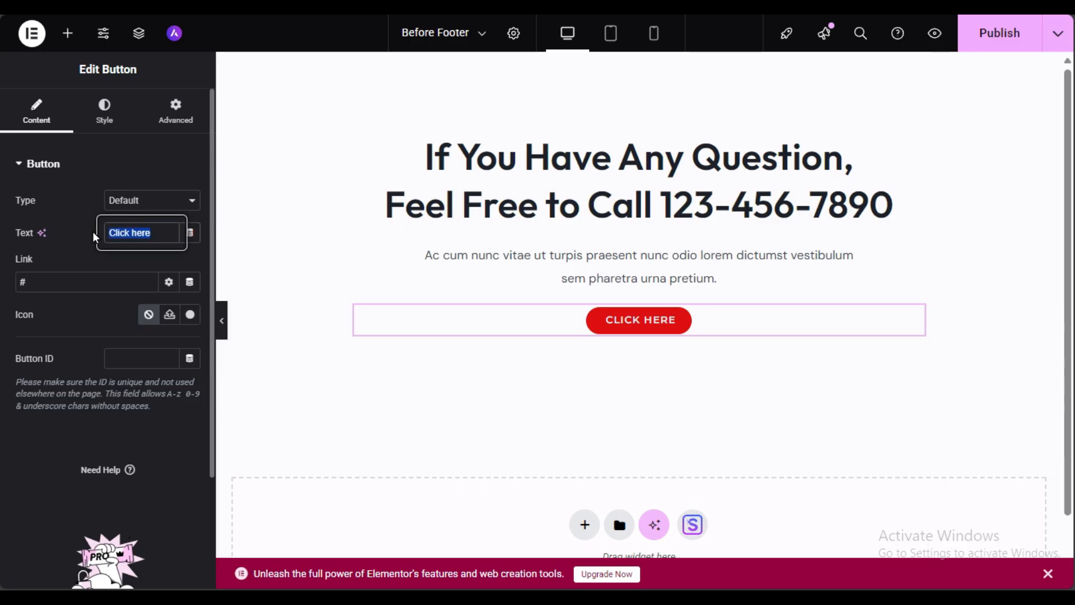
text(C)
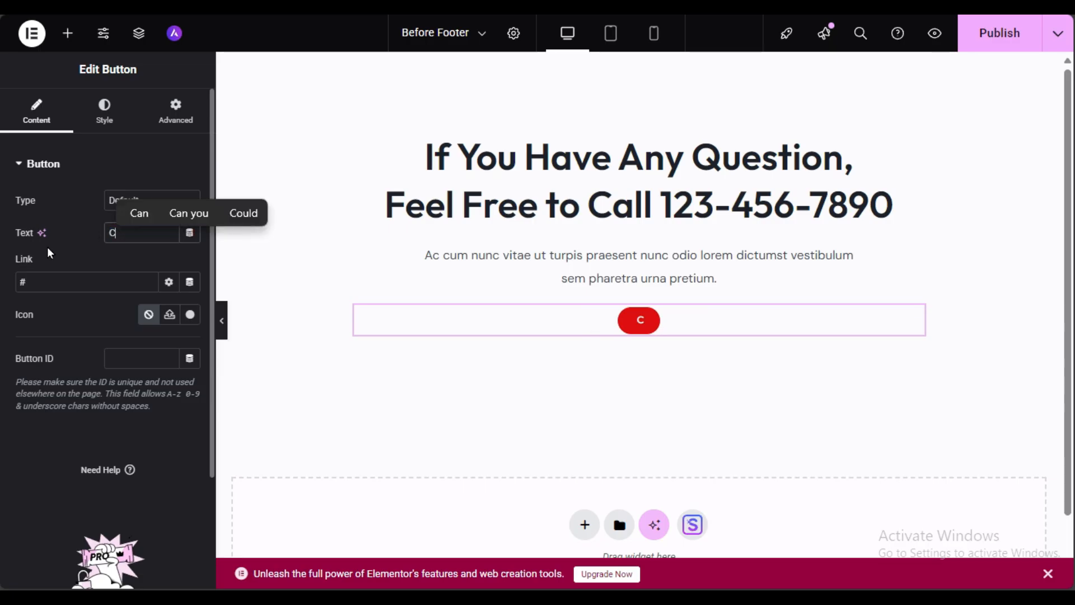
text(ontac)
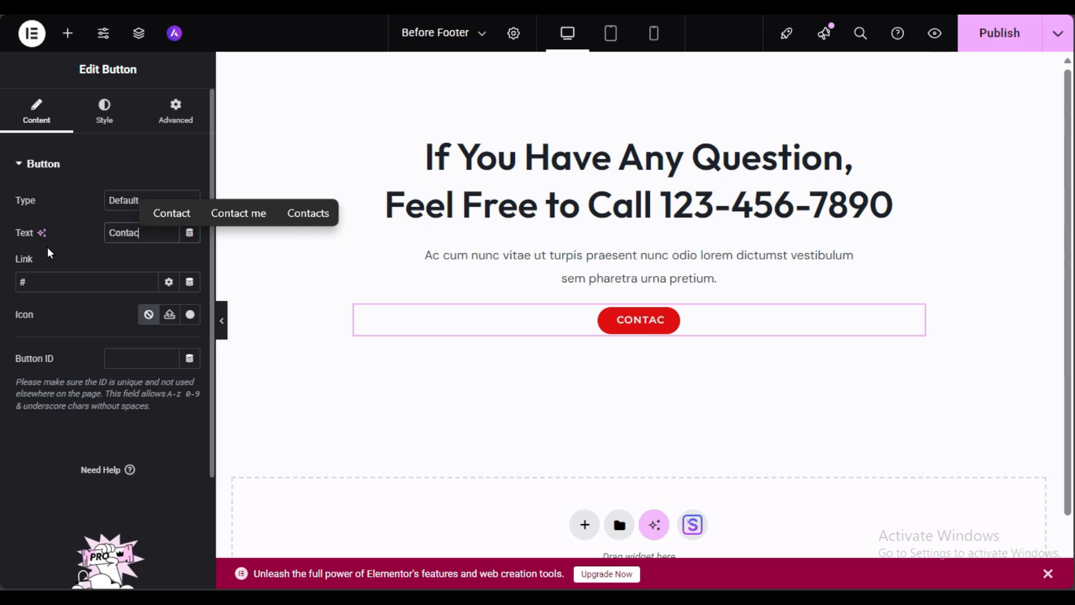
text(t us)
click(72, 279)
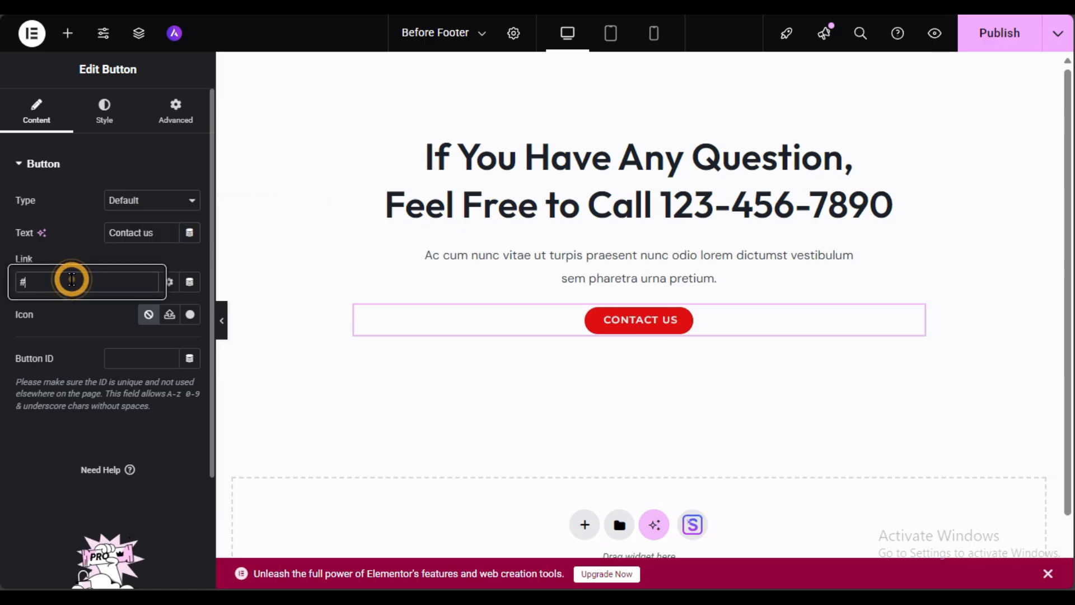
key(BackSpace)
text(cont)
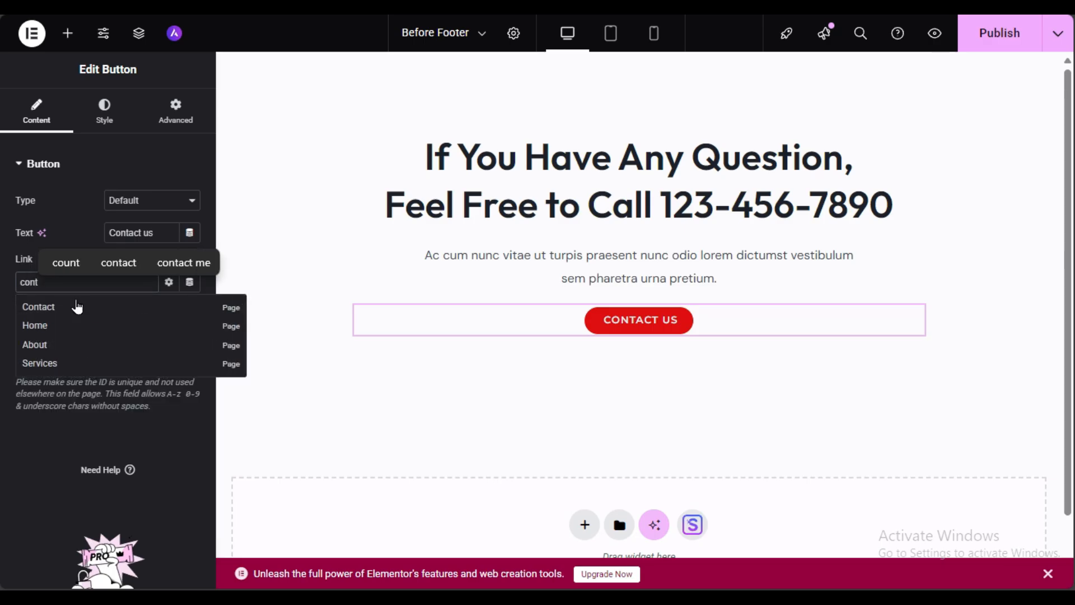
click(77, 306)
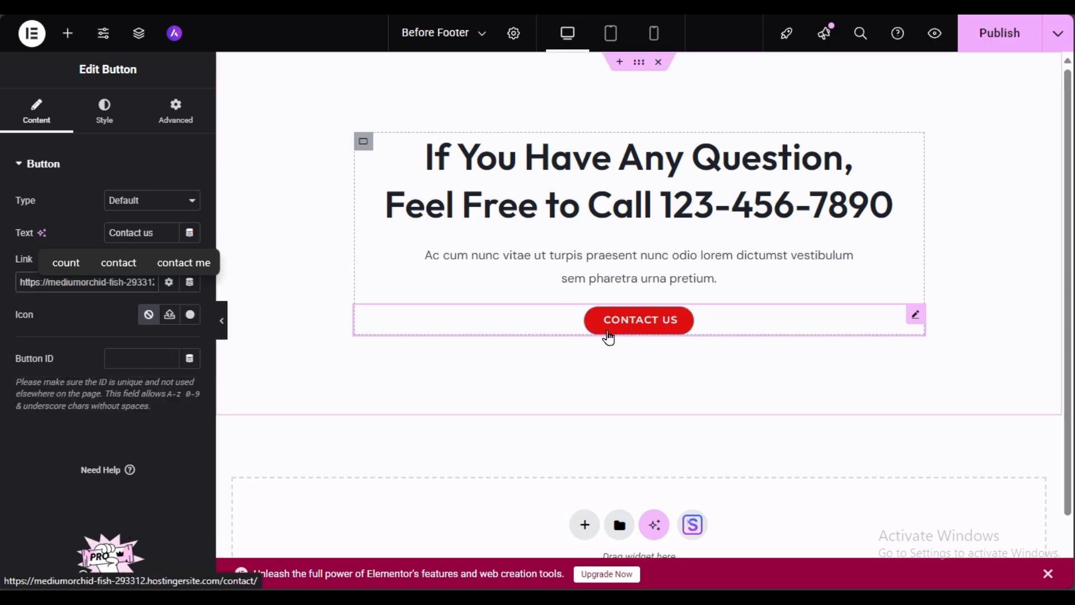
click(978, 38)
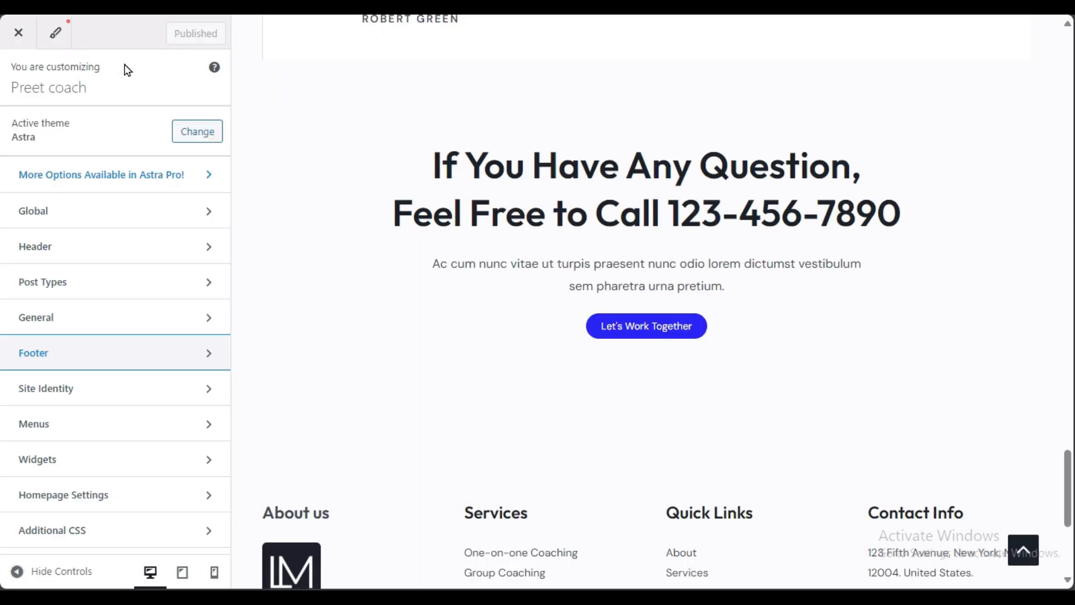
Step: Leave the Customizer, check the live home page's CONTACT US button, then go to Contact
click(18, 33)
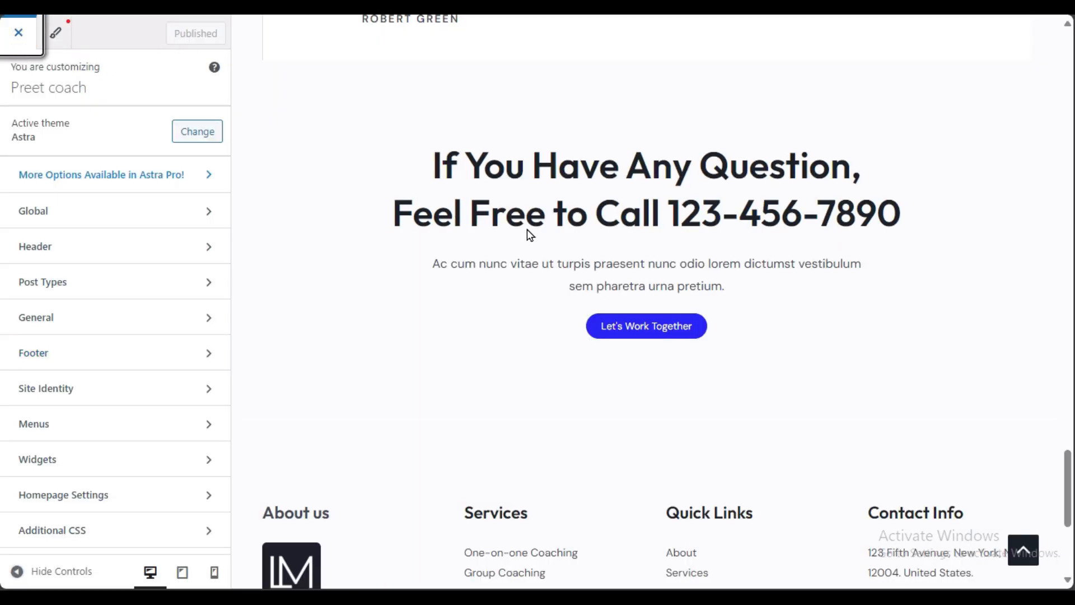
scroll(530, 246, down, 15)
scroll(531, 255, down, 10)
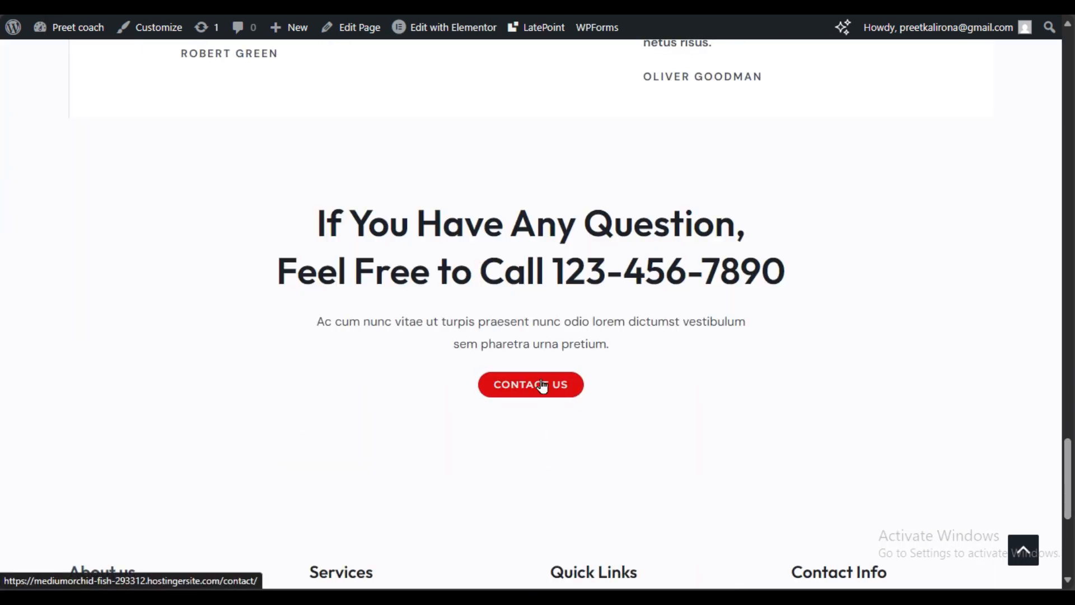
scroll(542, 385, down, 5)
scroll(389, 480, up, 12)
scroll(390, 477, up, 15)
click(306, 85)
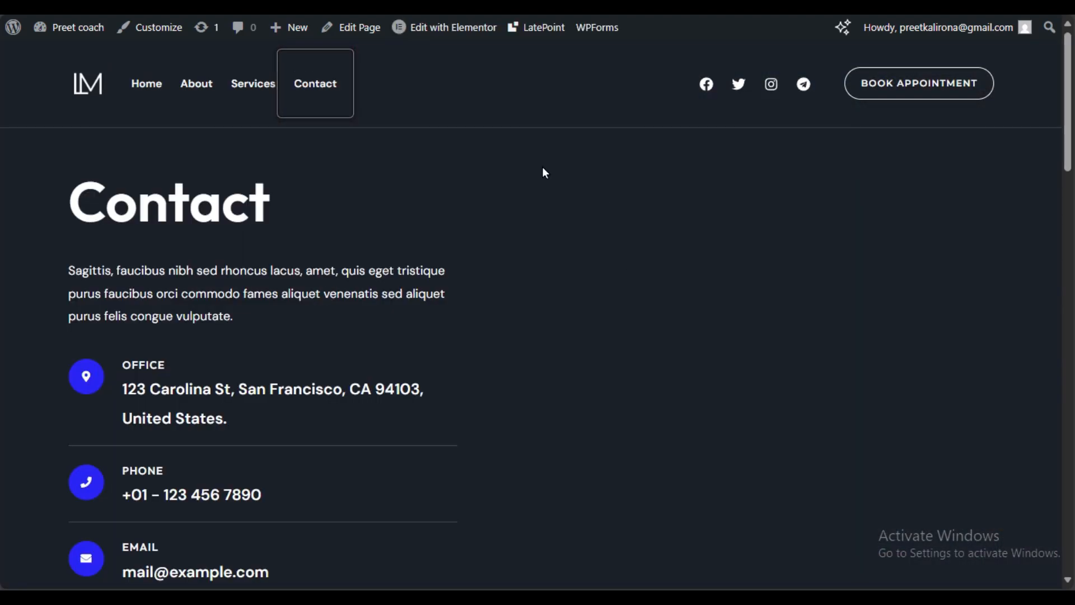
Step: Edit the Contact page with Elementor and select its Google Maps widget
mouse_move(413, 29)
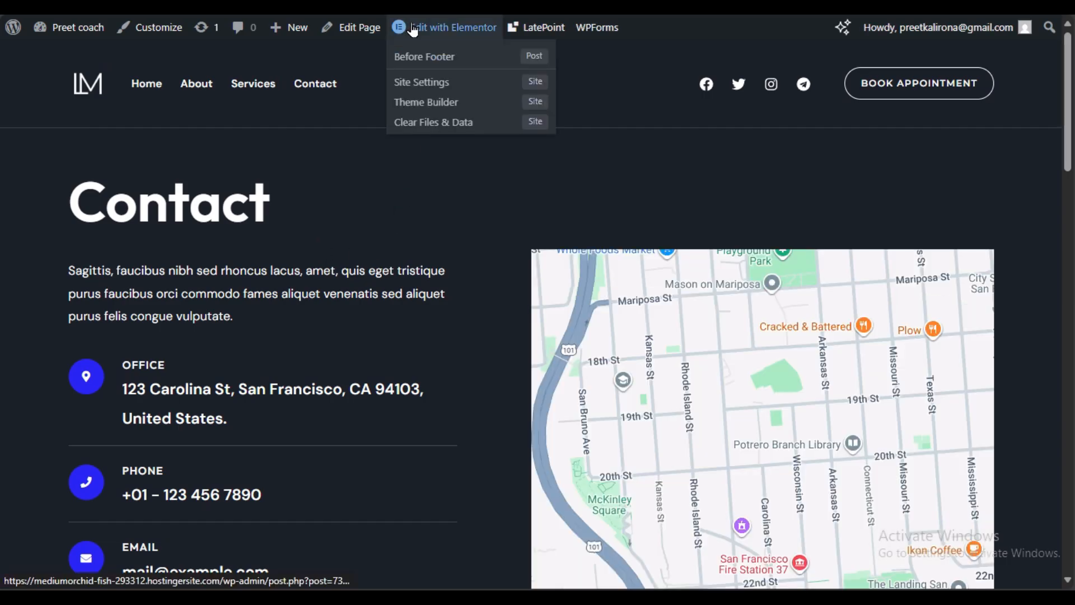
click(412, 29)
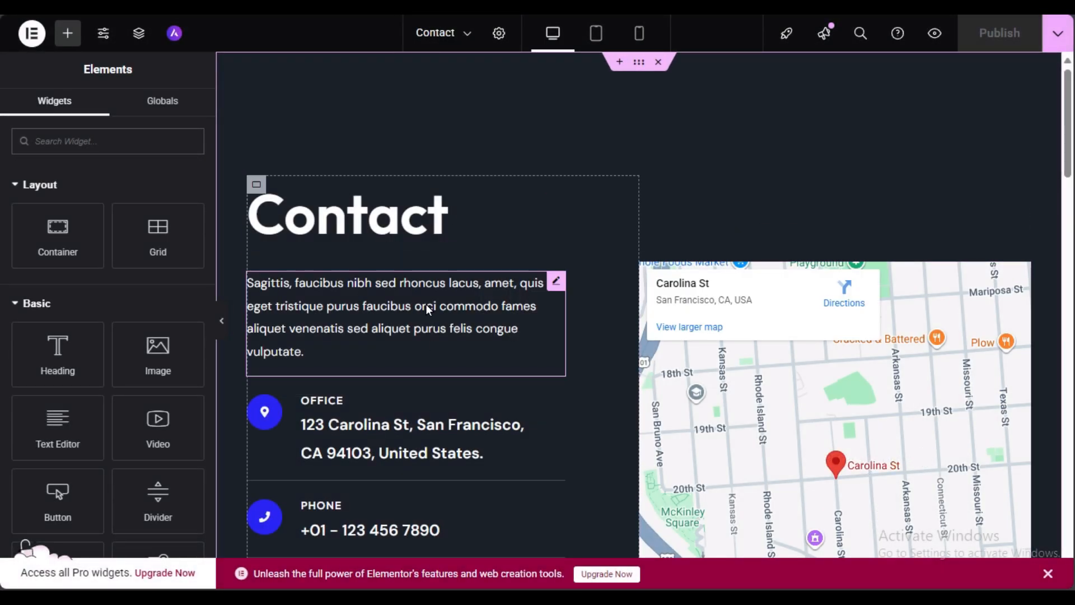
scroll(390, 286, down, 3)
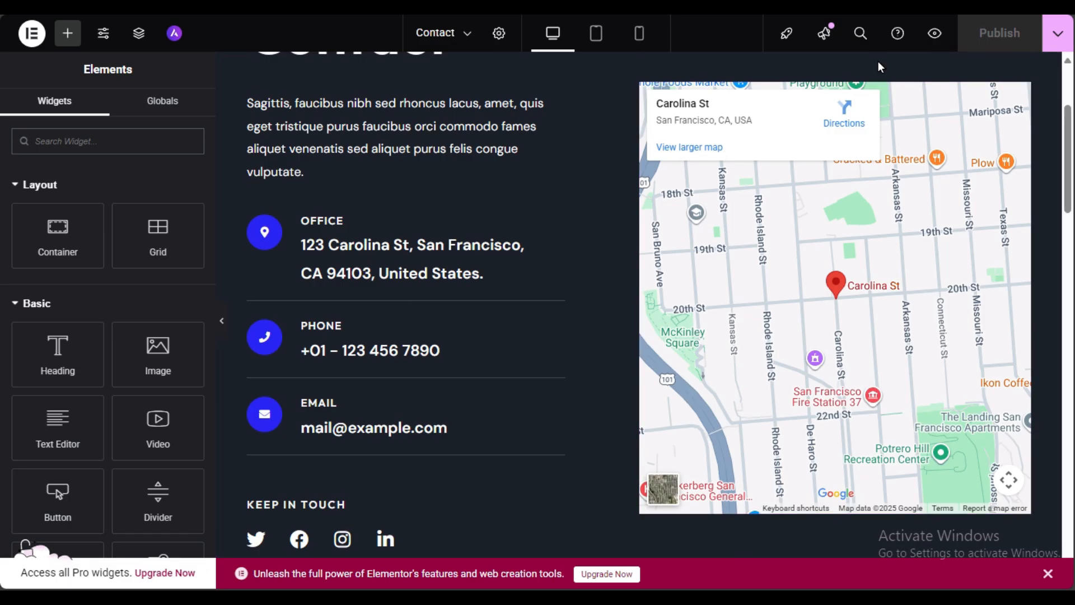
scroll(909, 403, up, 3)
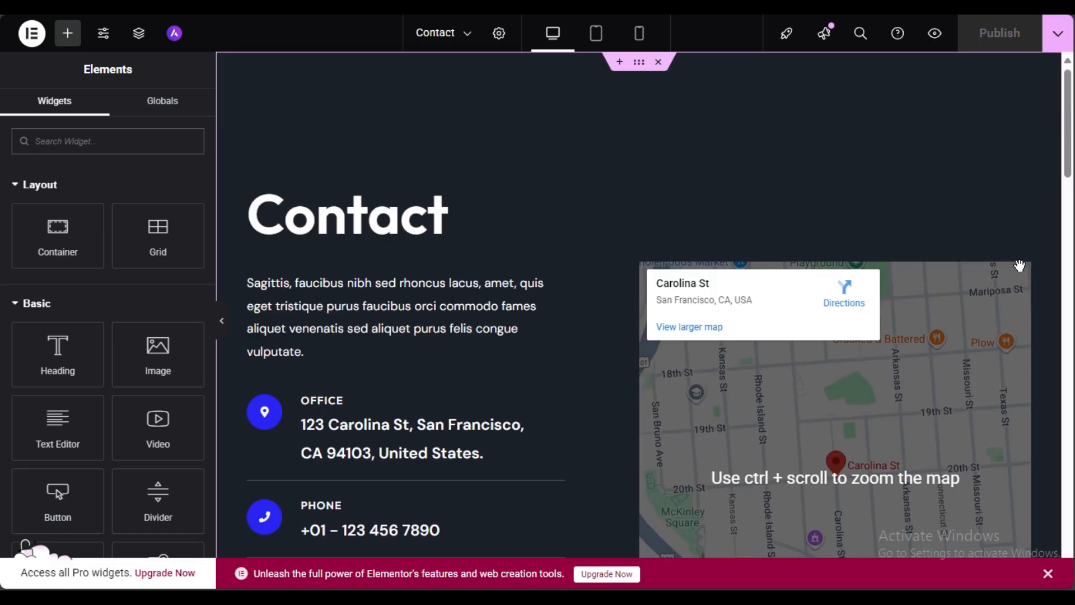
click(896, 435)
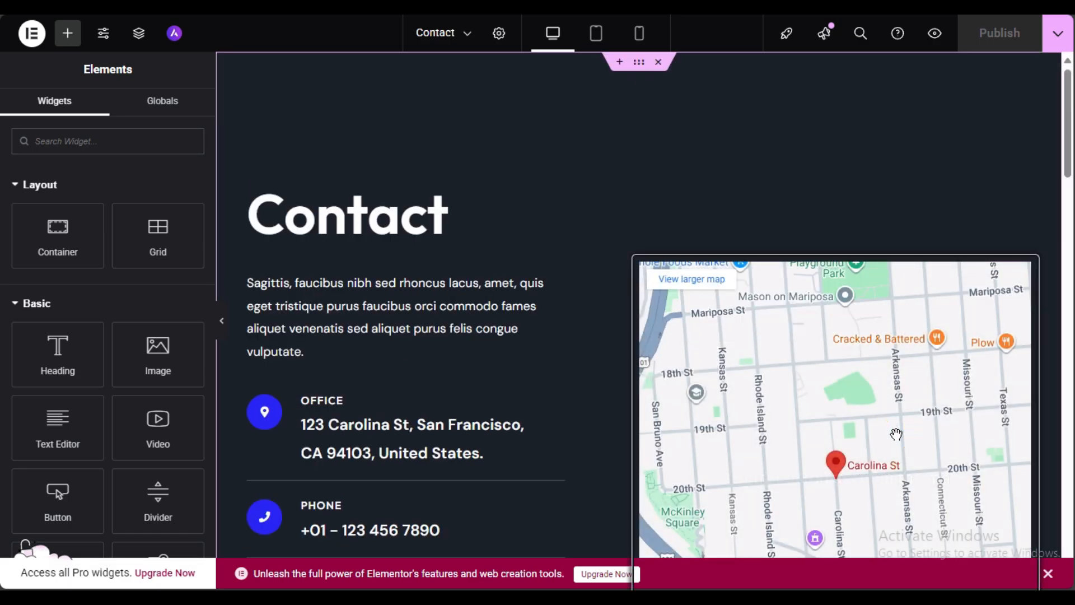
scroll(896, 435, down, 3)
click(802, 410)
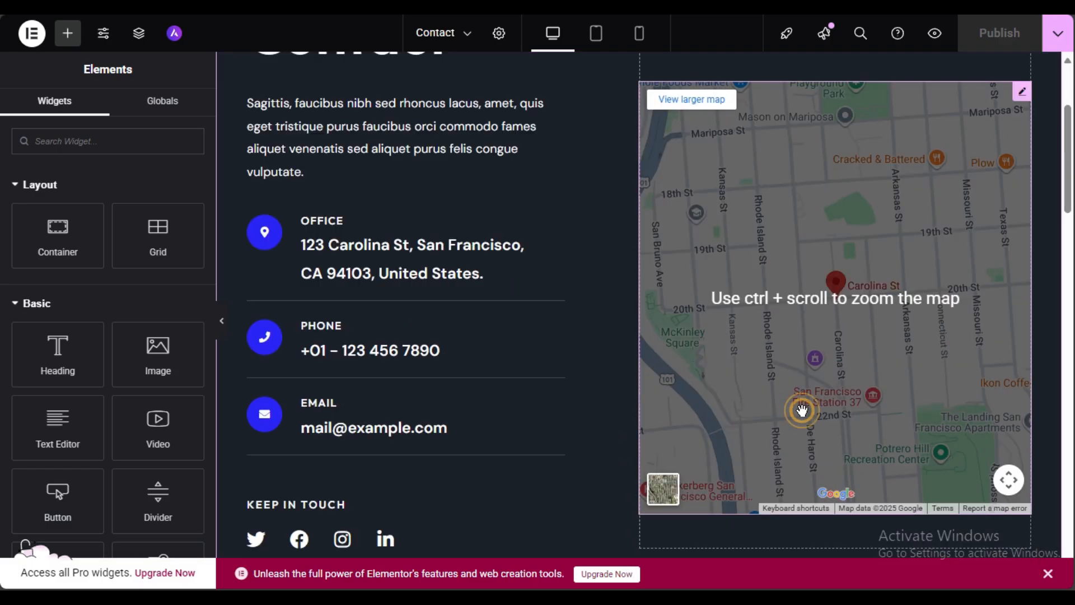
click(1022, 93)
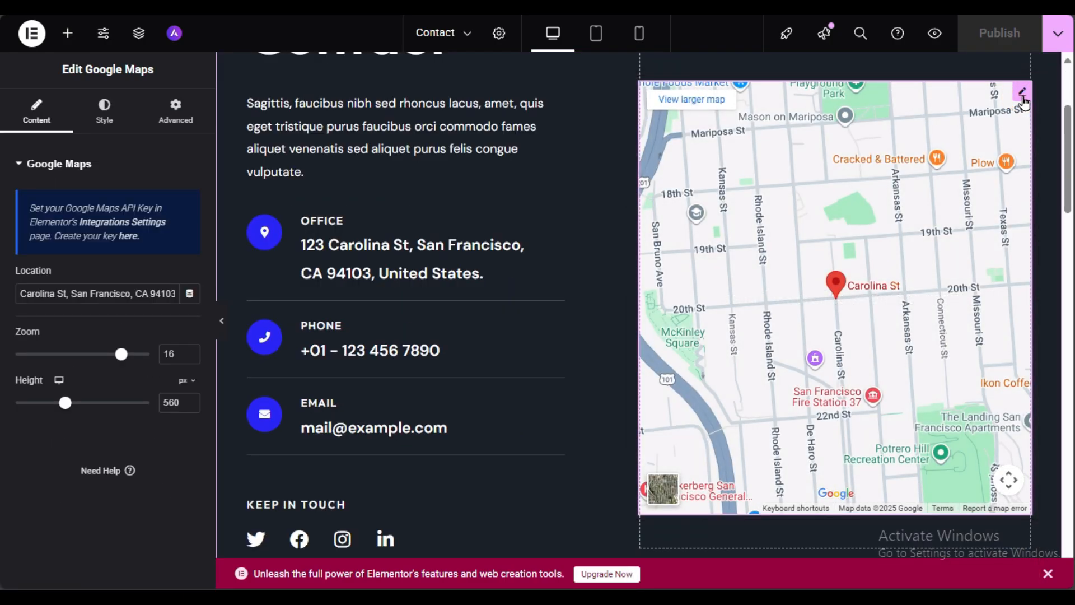
scroll(995, 241, up, 3)
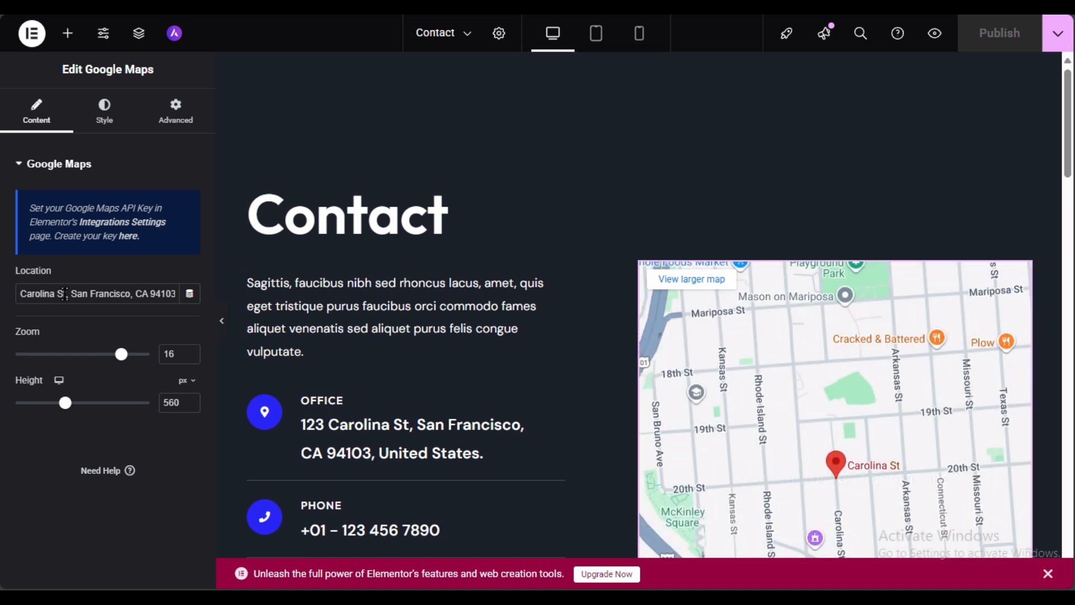
Step: Set the map location to 'ny', replacing the interim 'victorias' entry
click(83, 294)
key(ctrl+a)
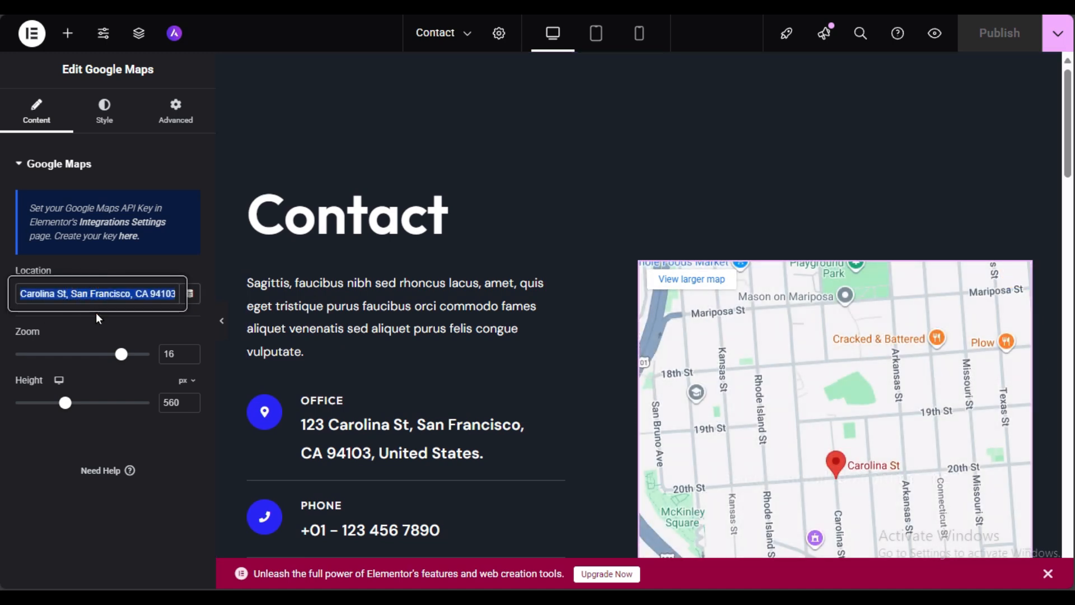
text(vict)
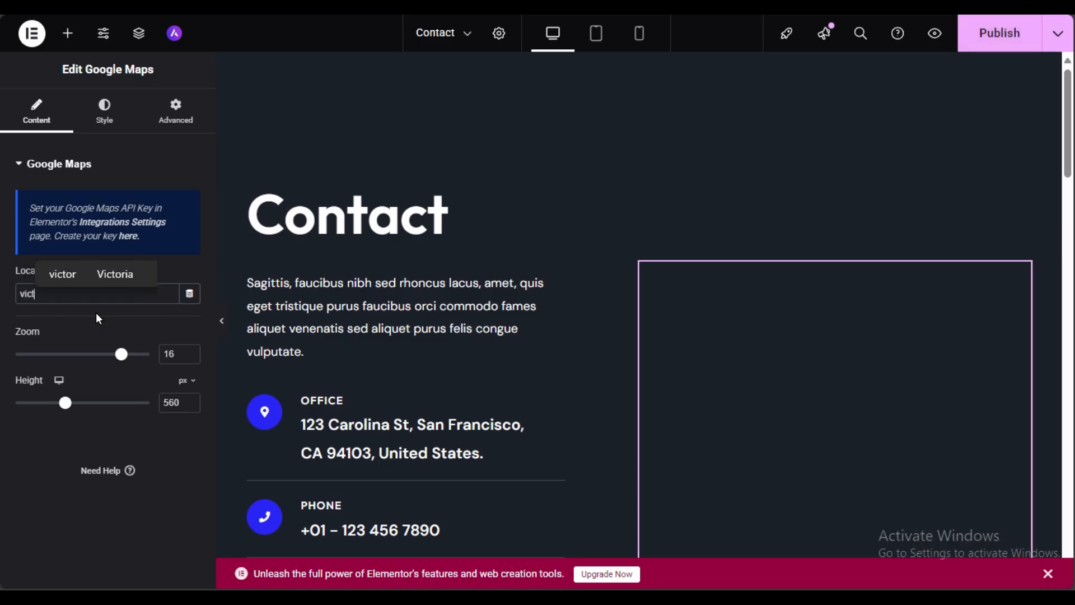
text(orias)
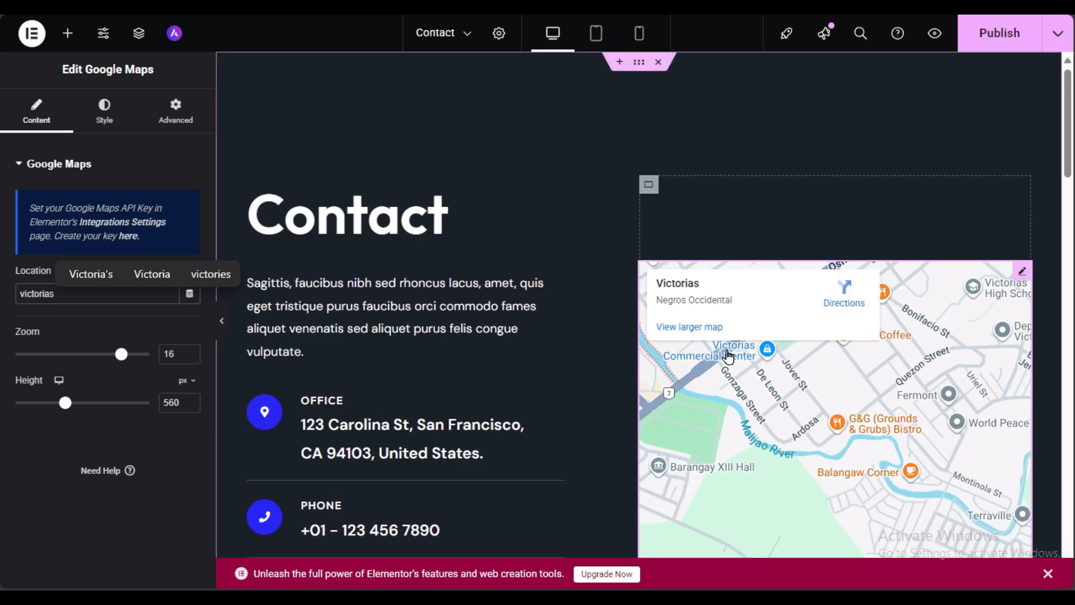
scroll(707, 117, down, 3)
double_click(29, 293)
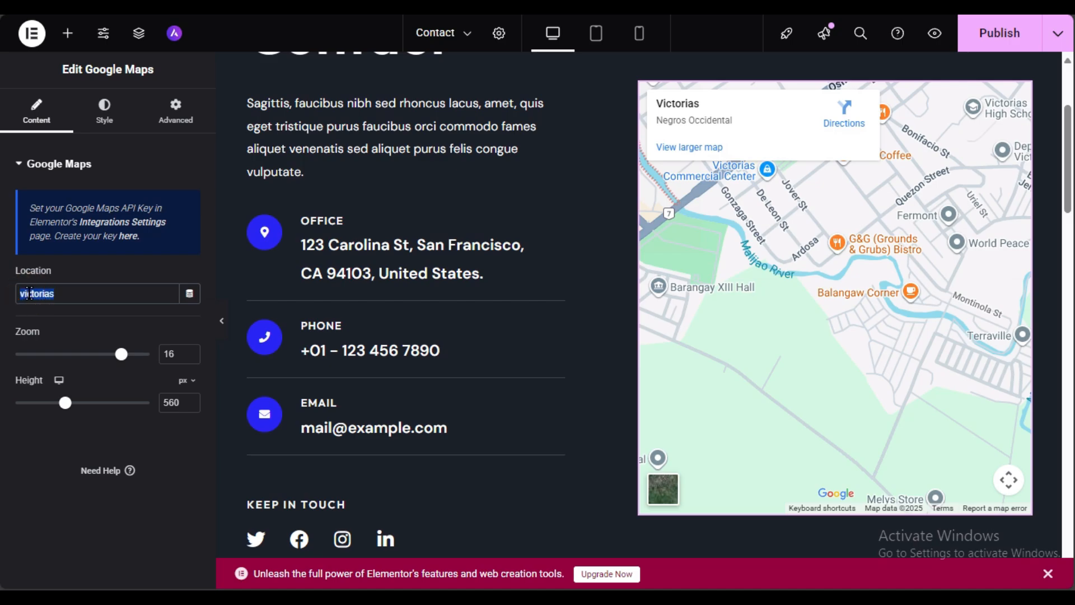
key(BackSpace)
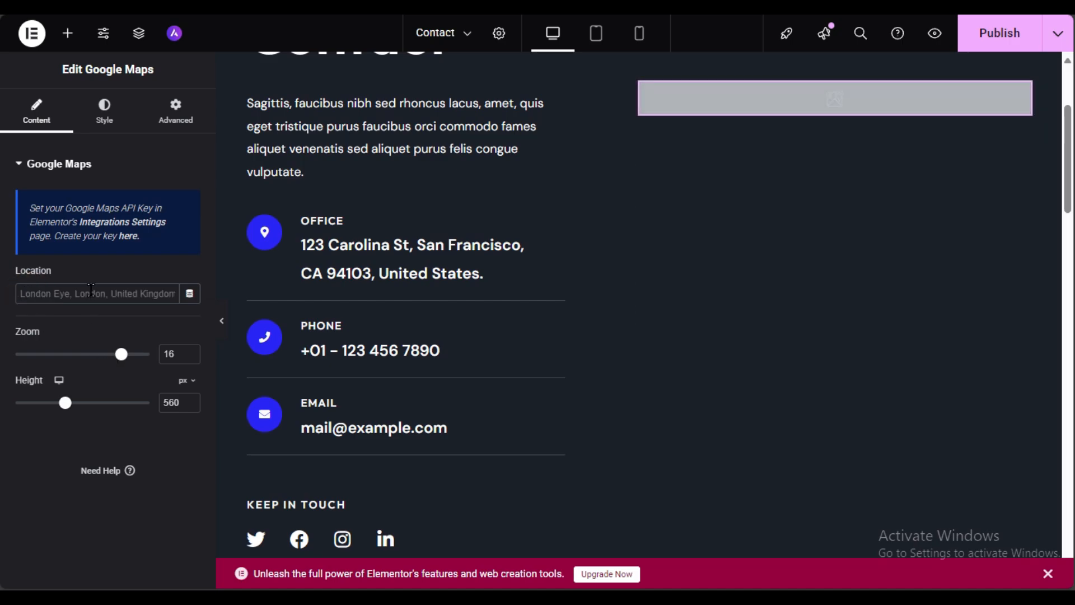
text(ny)
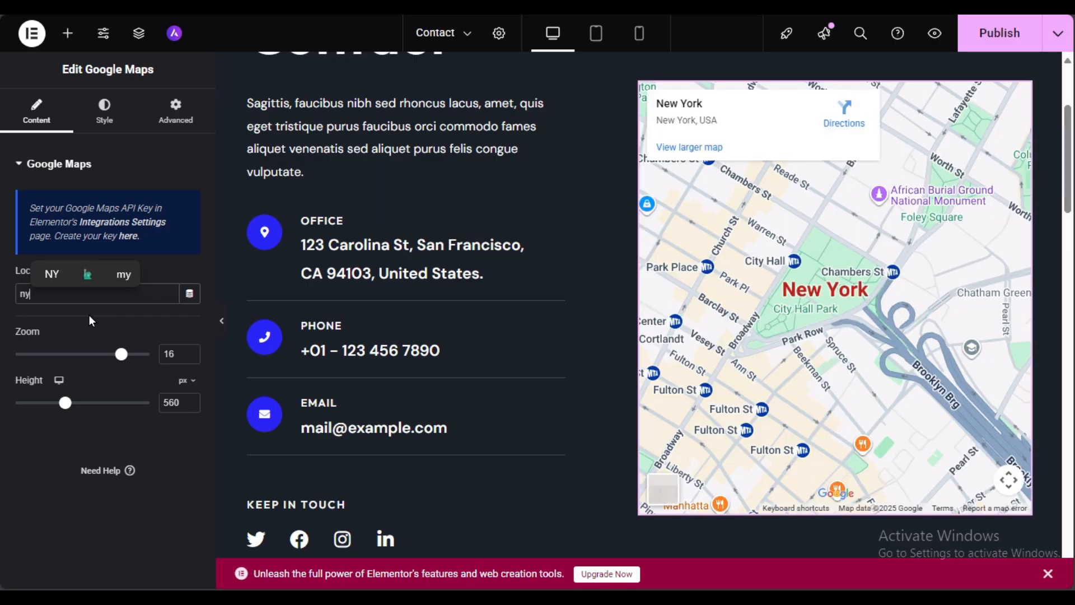
Step: Set the map zoom to 17 and its height to 552 px
drag(121, 355, 128, 354)
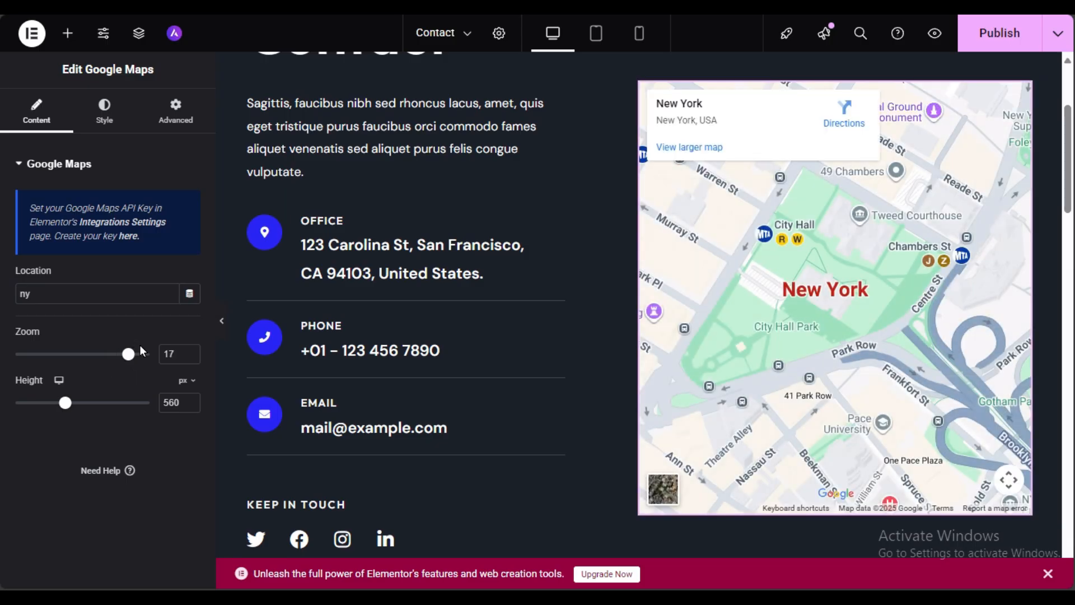
drag(65, 404, 70, 404)
scroll(504, 336, down, 3)
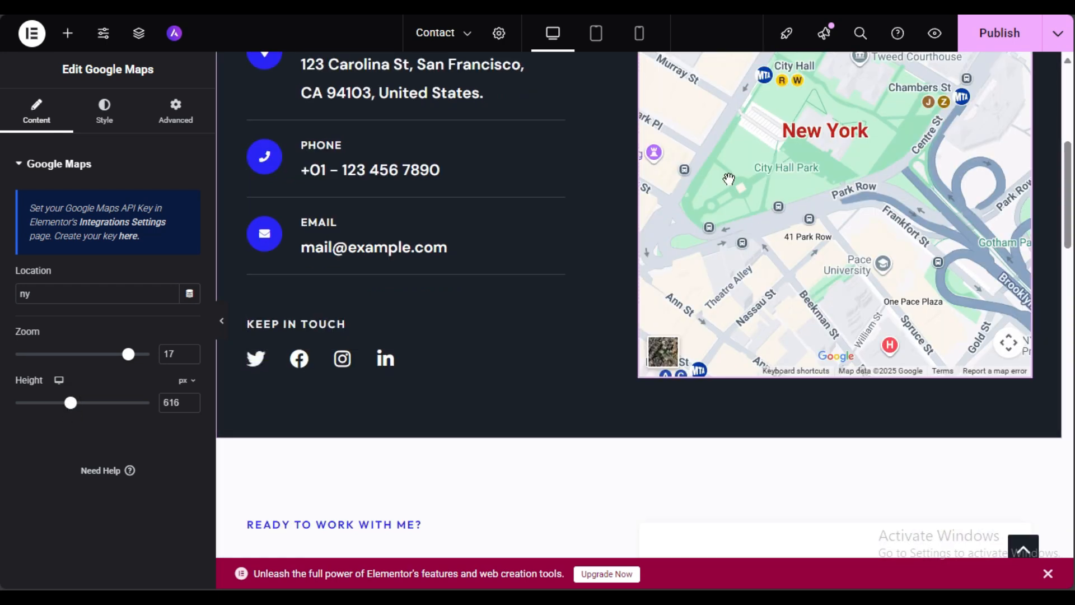
scroll(700, 304, up, 6)
drag(70, 403, 66, 404)
scroll(362, 327, down, 3)
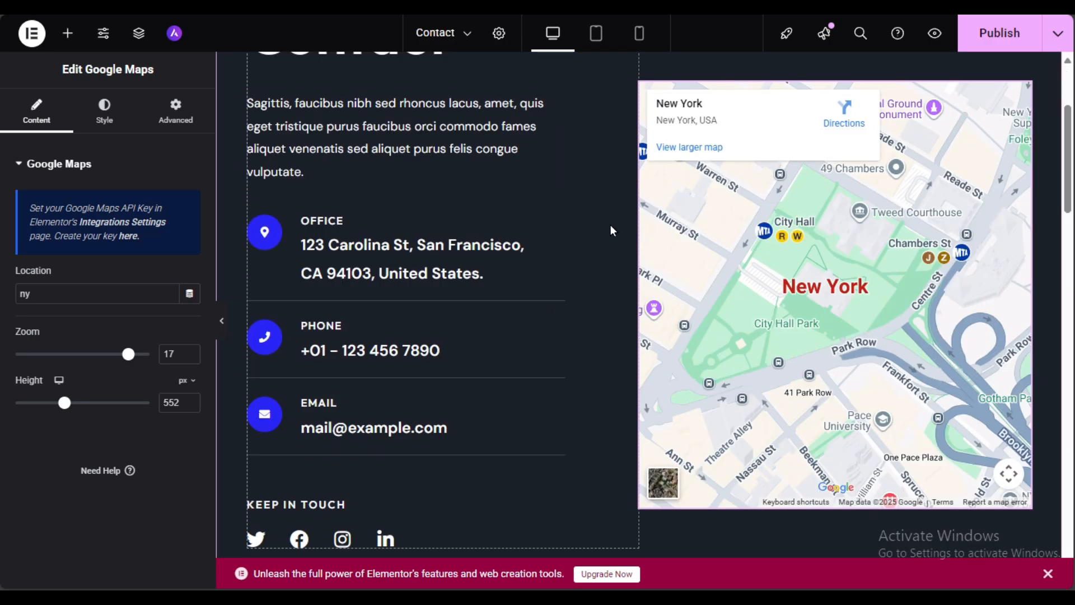
scroll(396, 233, up, 3)
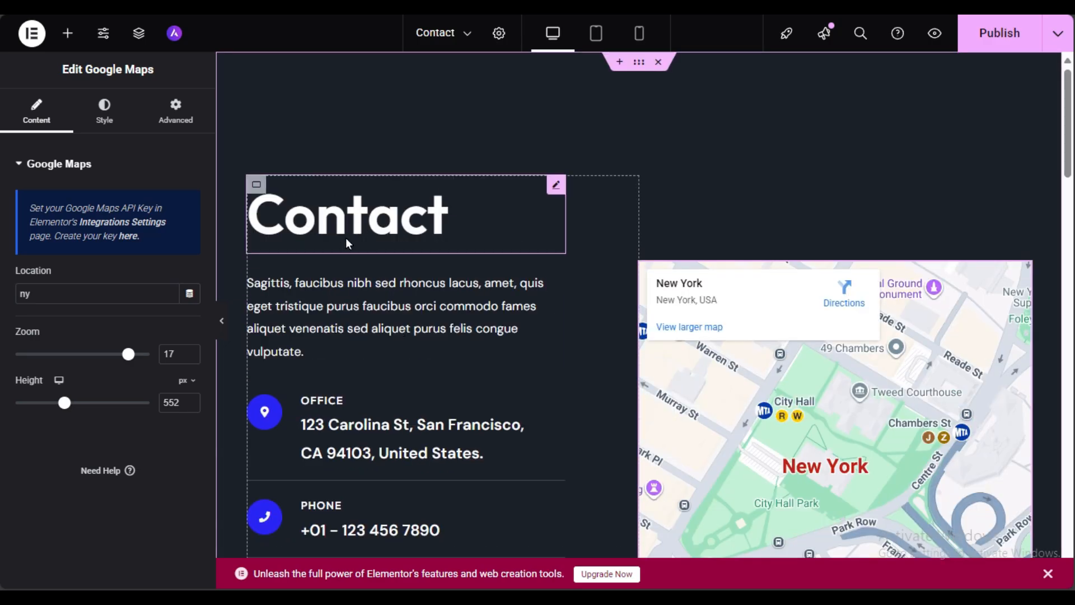
Step: Inspect the Office address and Phone number text in the contact boxes
scroll(426, 221, down, 3)
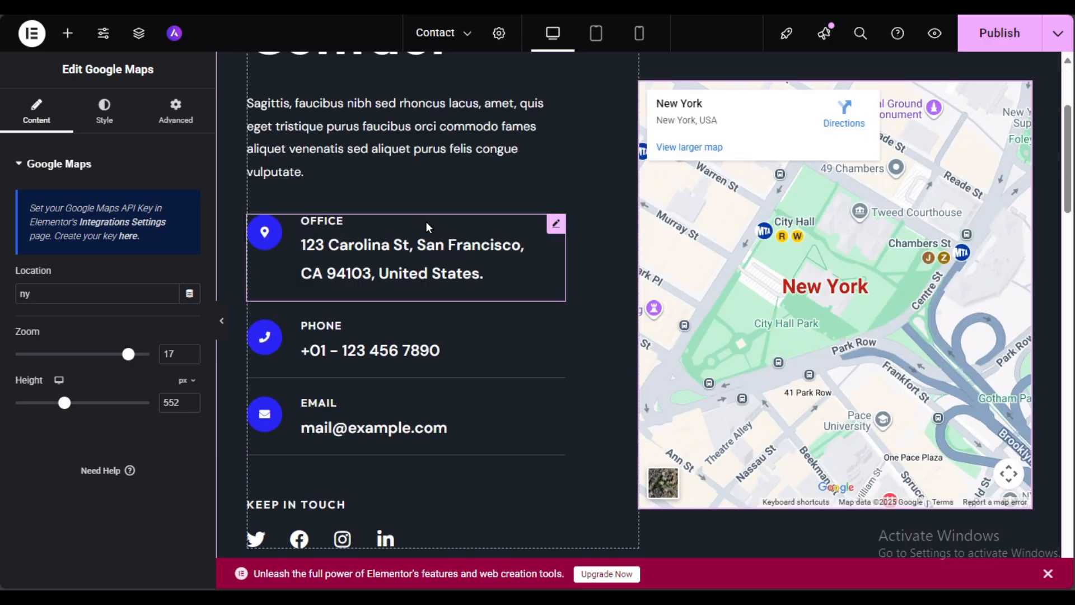
click(385, 274)
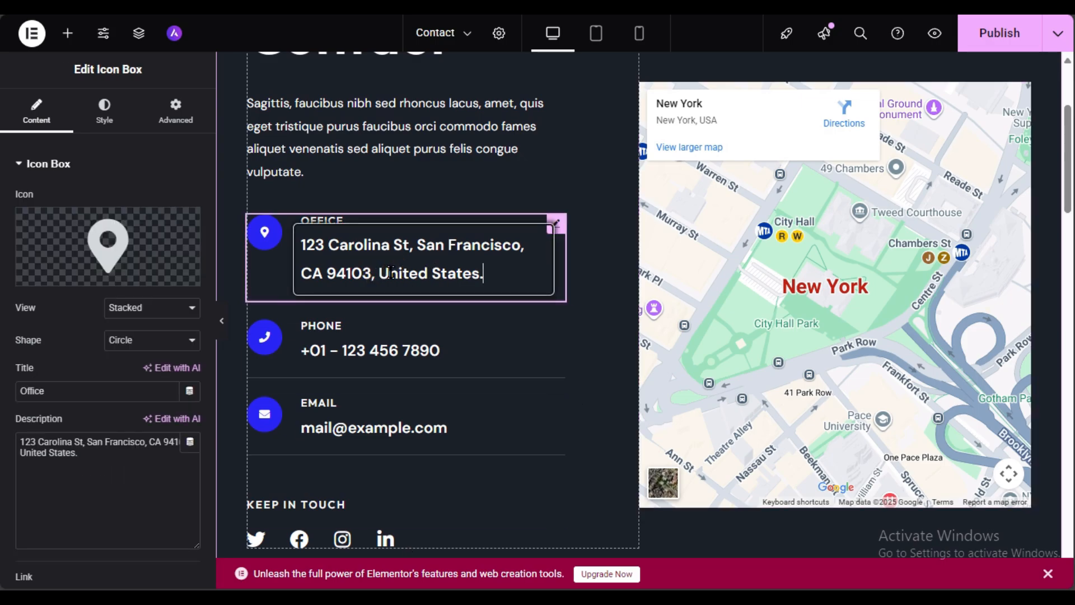
click(88, 455)
key(ctrl+a)
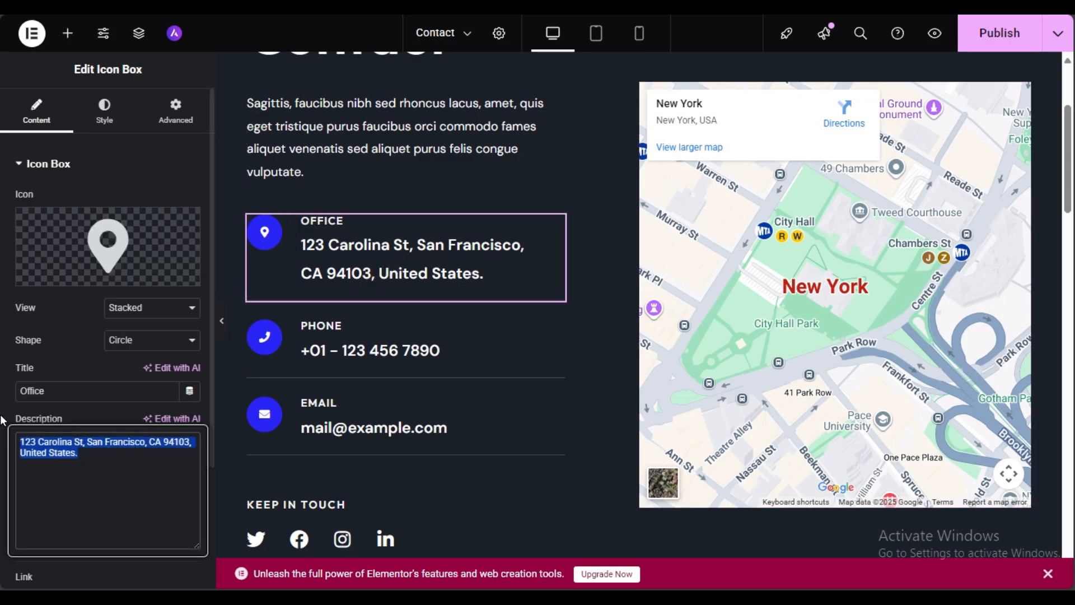
scroll(6, 420, down, 3)
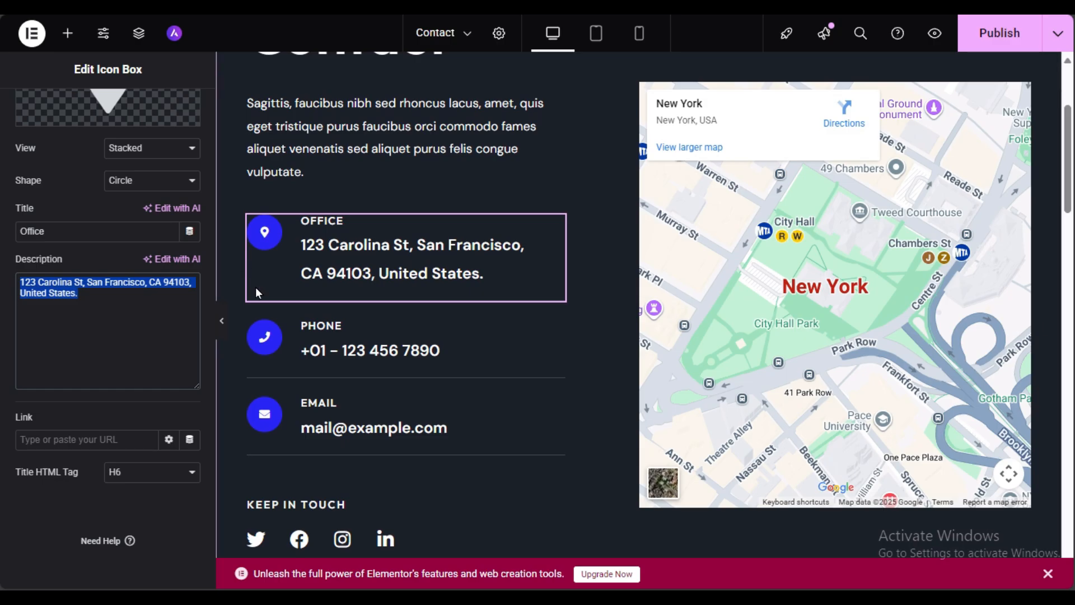
click(509, 347)
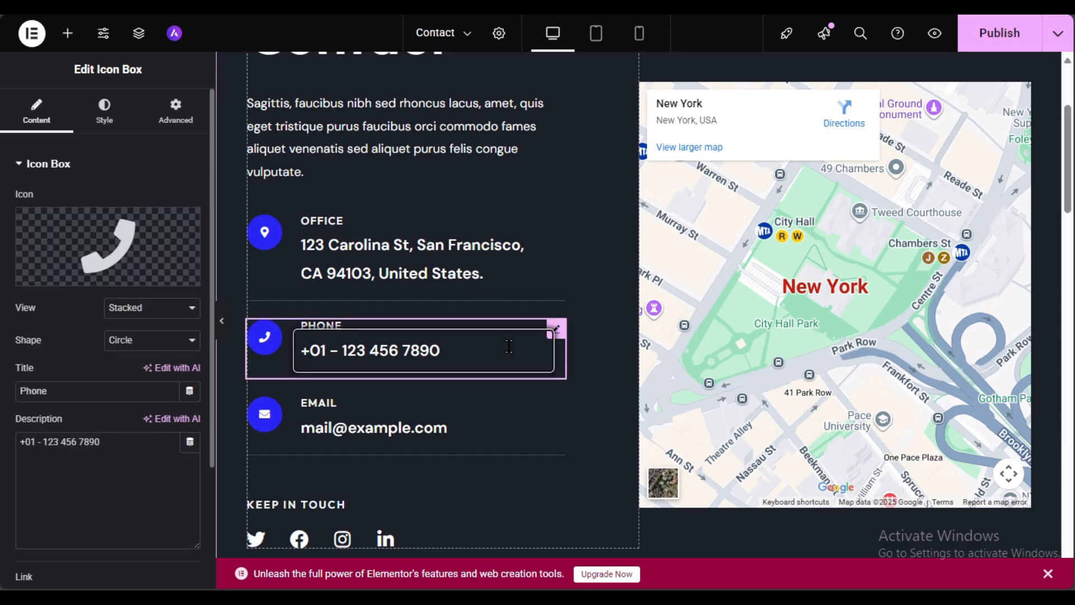
drag(112, 443, 2, 427)
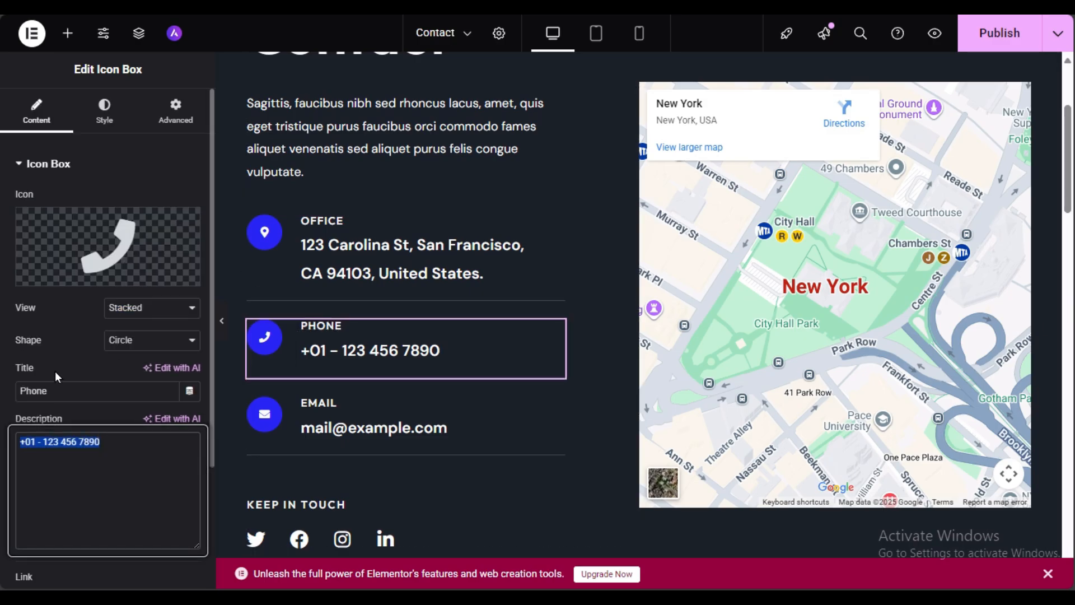
scroll(289, 415, down, 3)
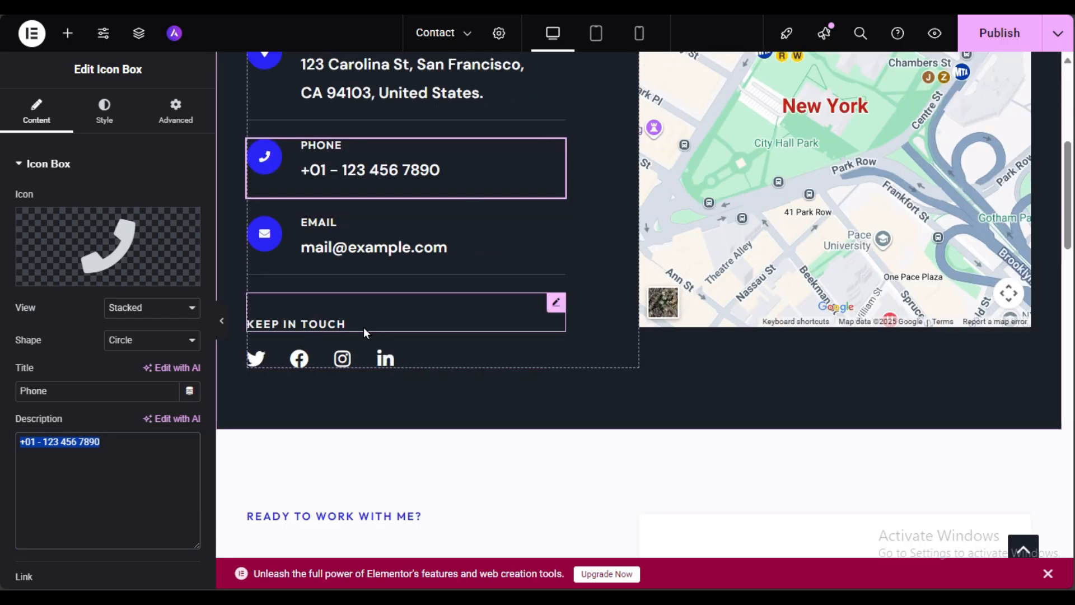
Step: Review the Twitter item, then delete Facebook from the Keep in Touch social icons
click(467, 359)
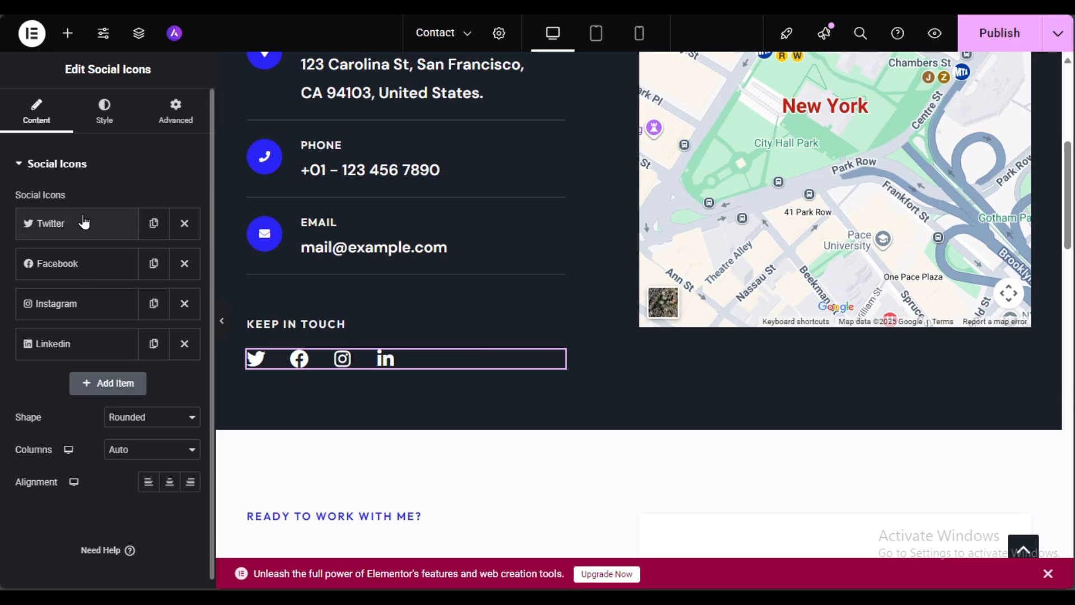
click(54, 229)
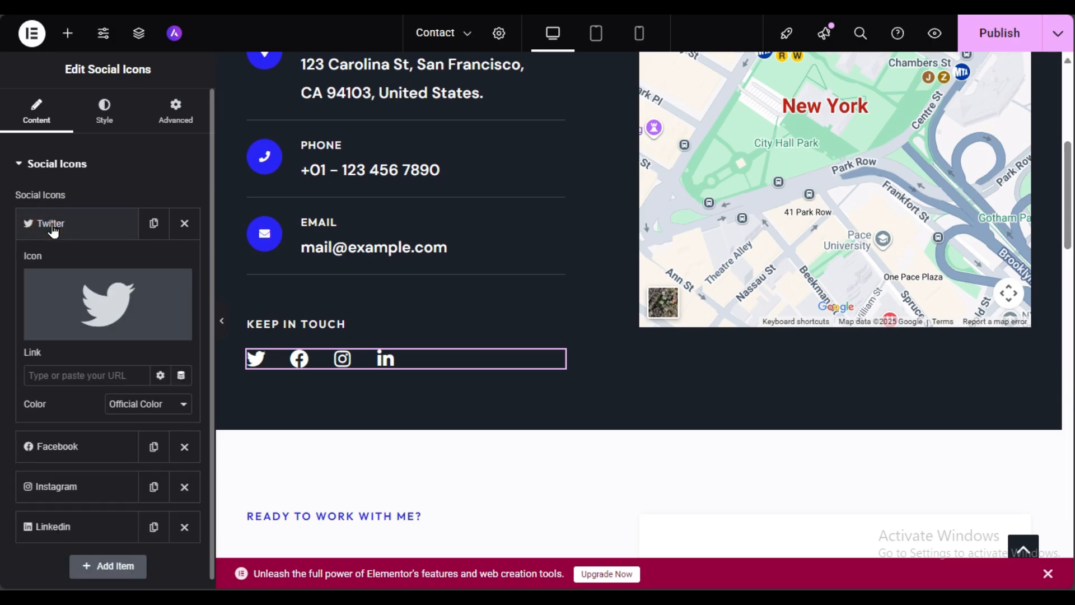
click(68, 375)
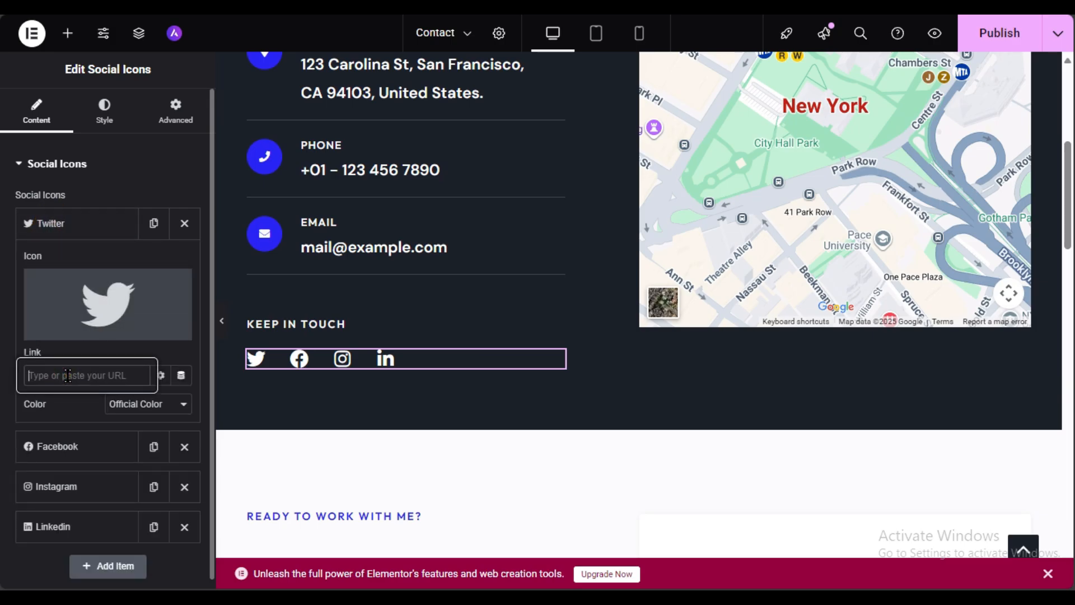
click(77, 224)
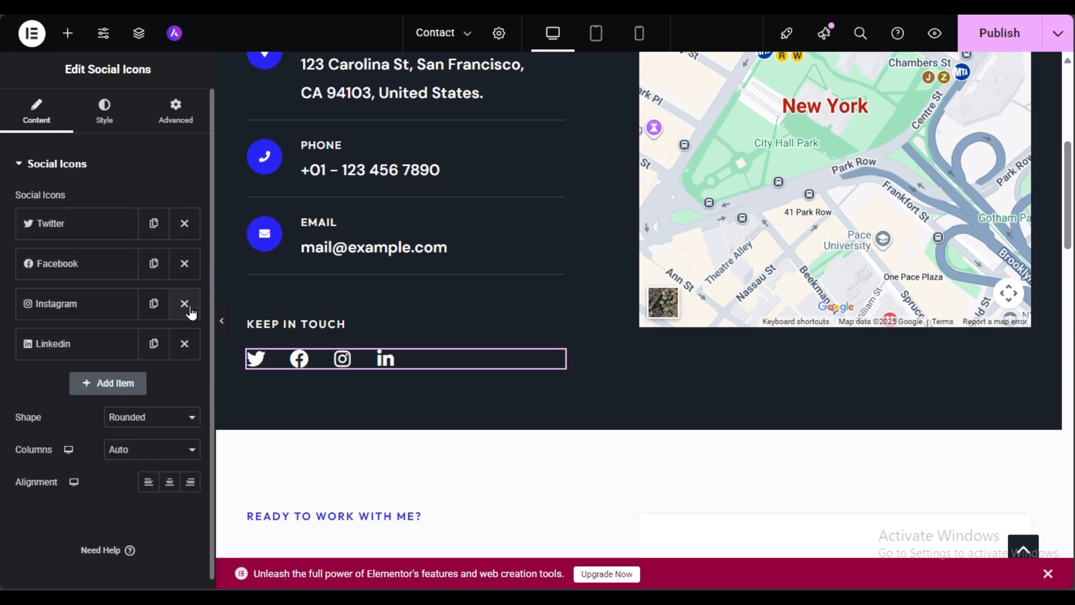
click(185, 265)
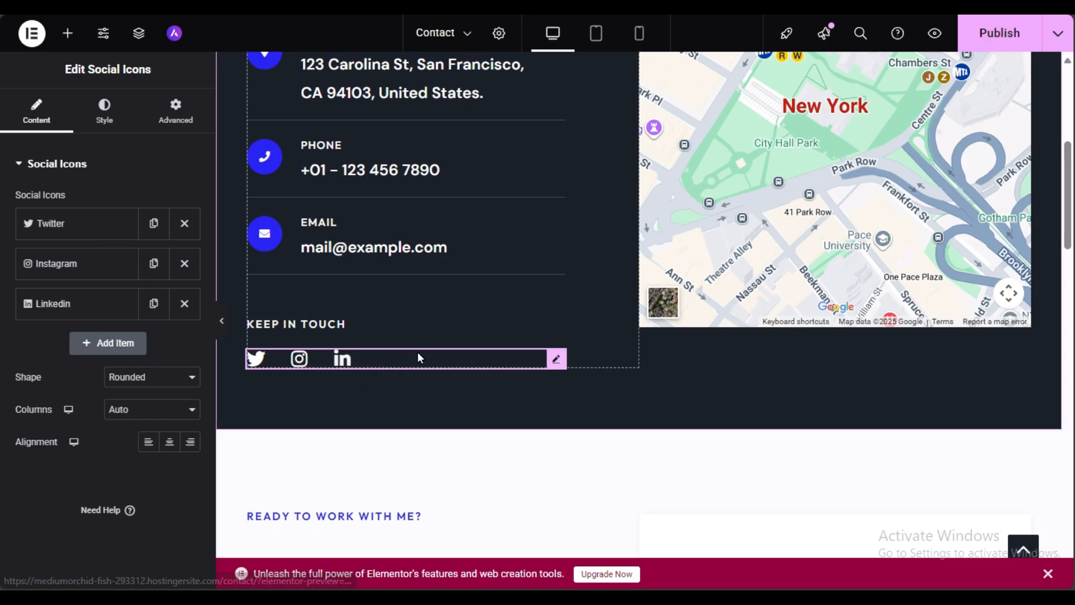
Step: Add a new social icon item using the Youtube icon from the Icon Library
click(112, 343)
mouse_move(61, 451)
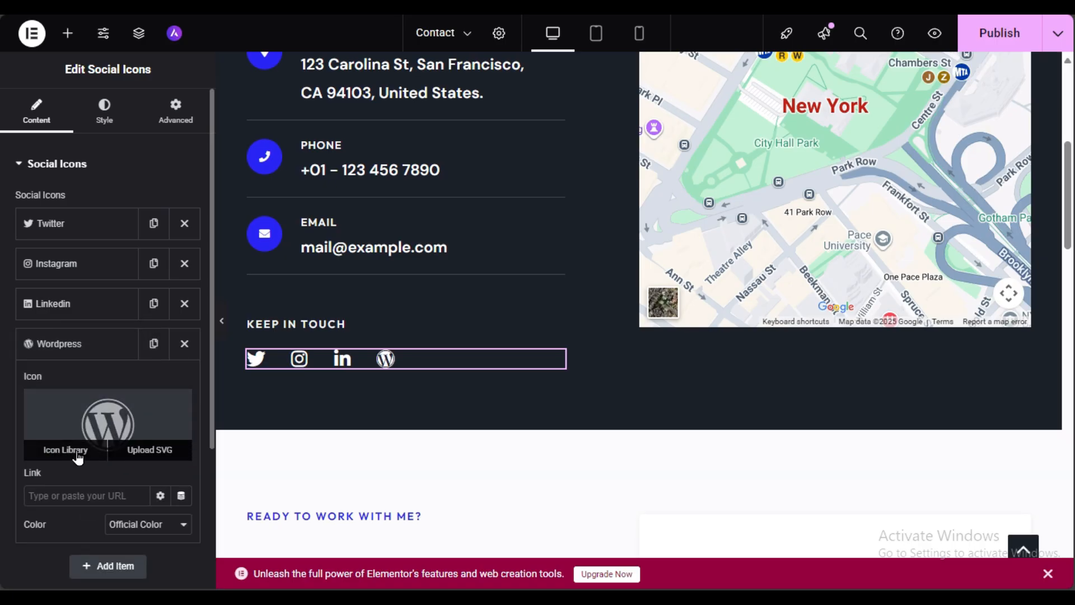
click(84, 451)
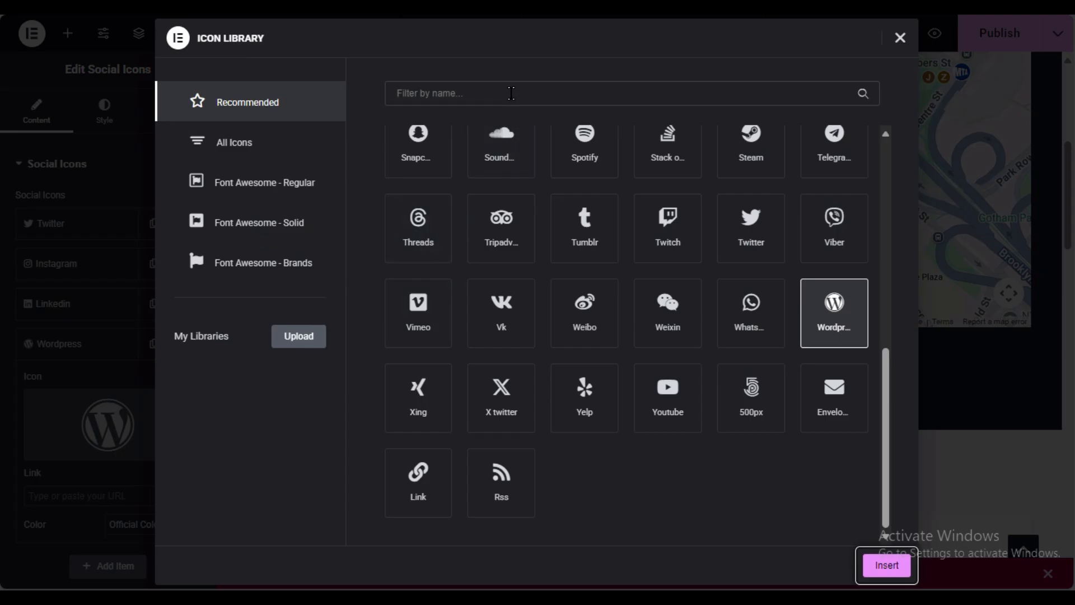
click(511, 93)
text(you)
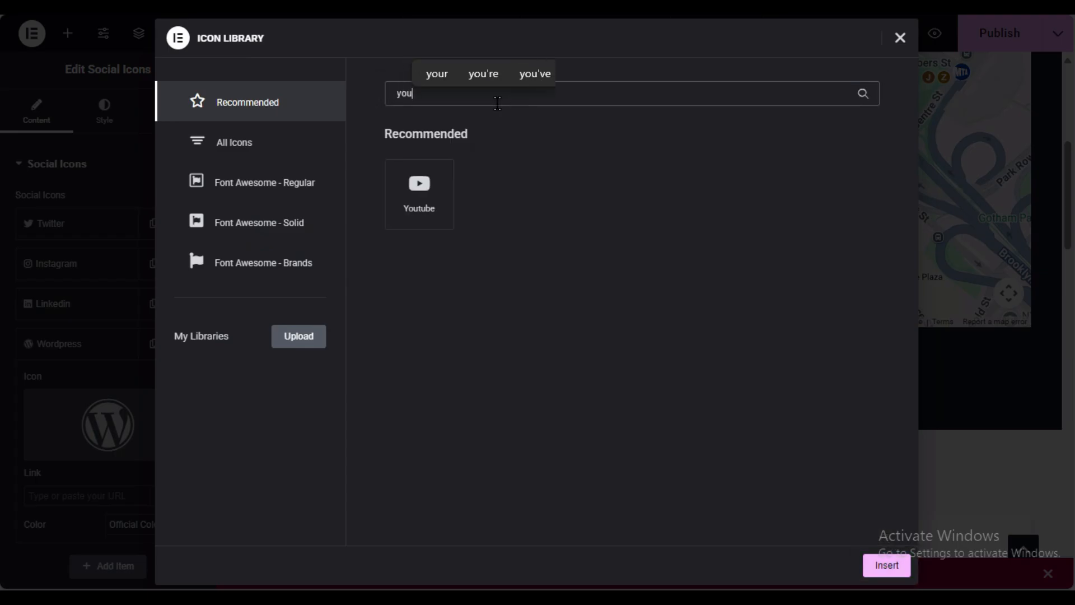
click(405, 196)
click(869, 564)
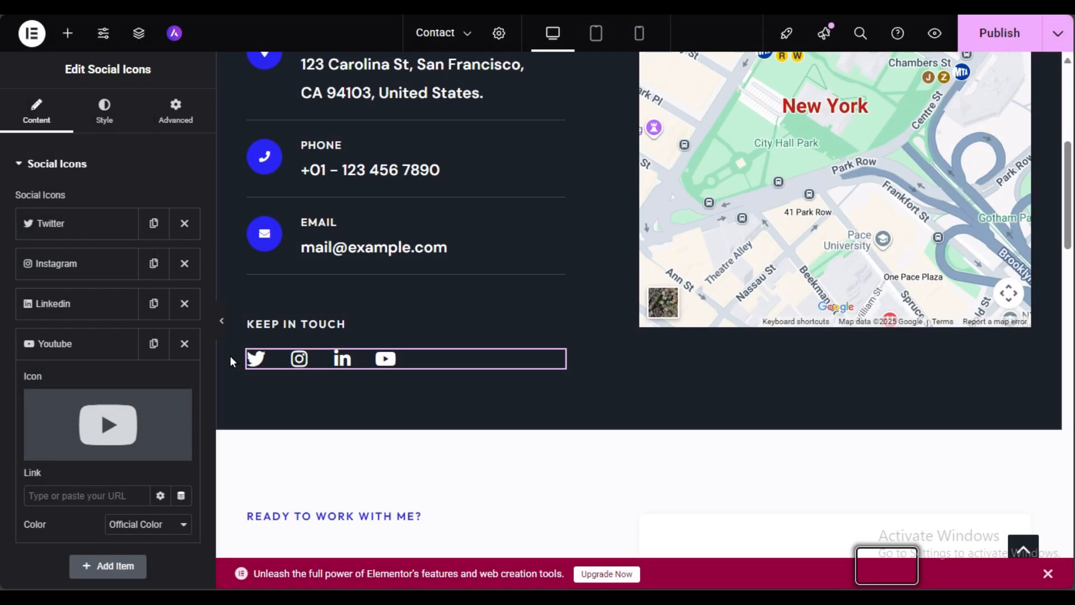
click(73, 495)
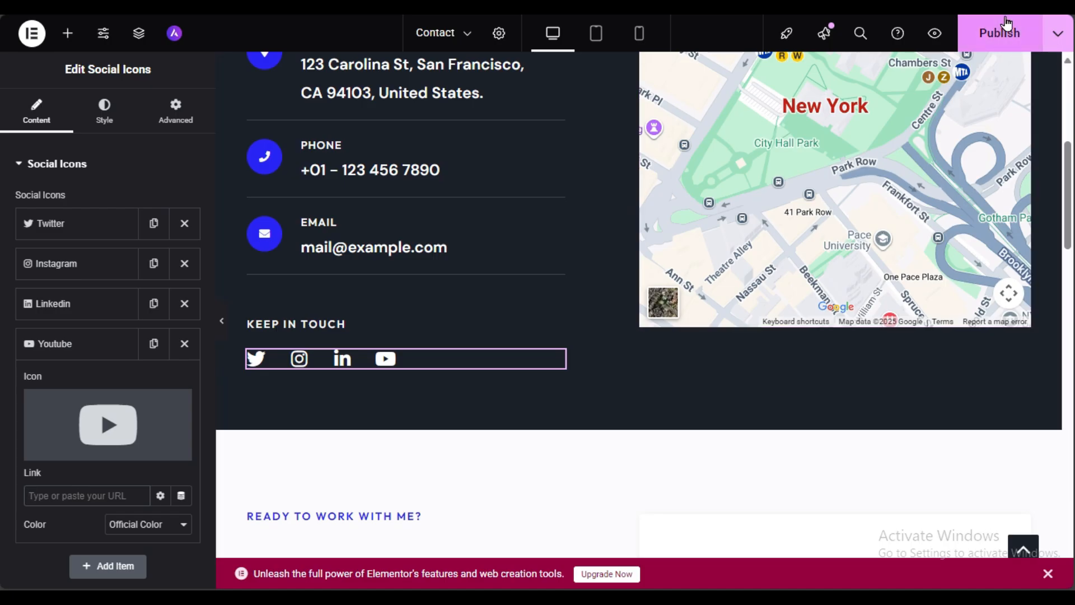
Step: Publish the Contact page changes
click(1000, 33)
scroll(504, 415, down, 3)
scroll(507, 434, down, 3)
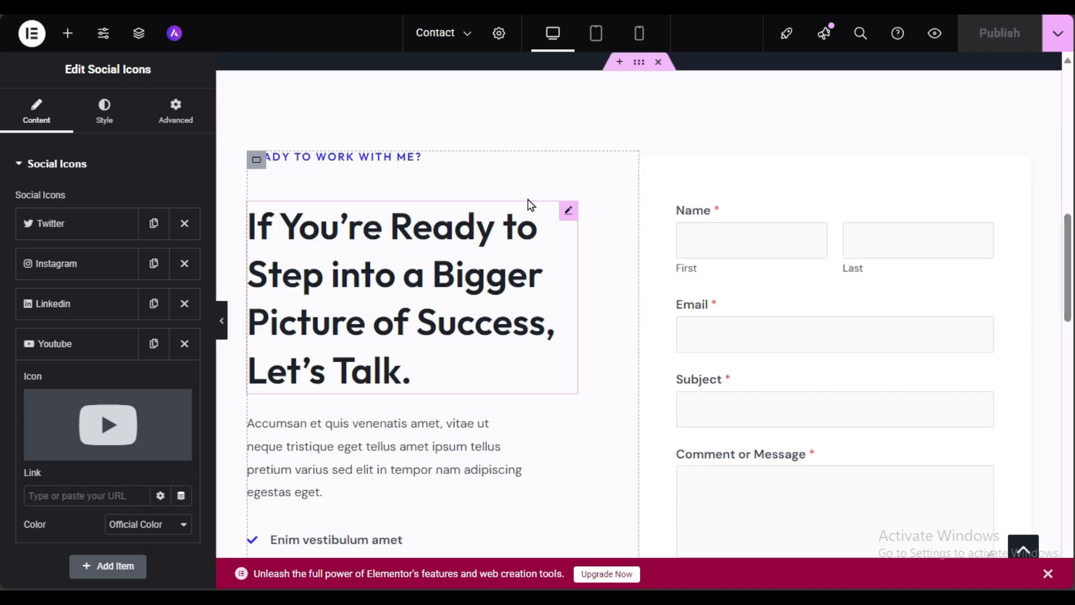
scroll(331, 185, down, 3)
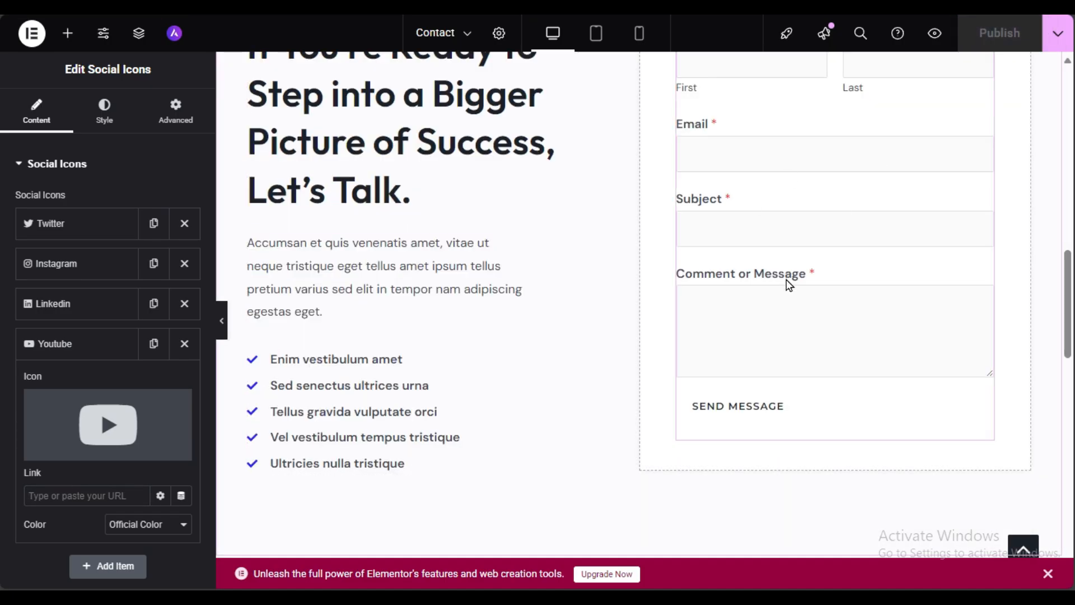
scroll(789, 286, up, 3)
Step: Confirm the WPForms widget still embeds Contact Form
click(898, 210)
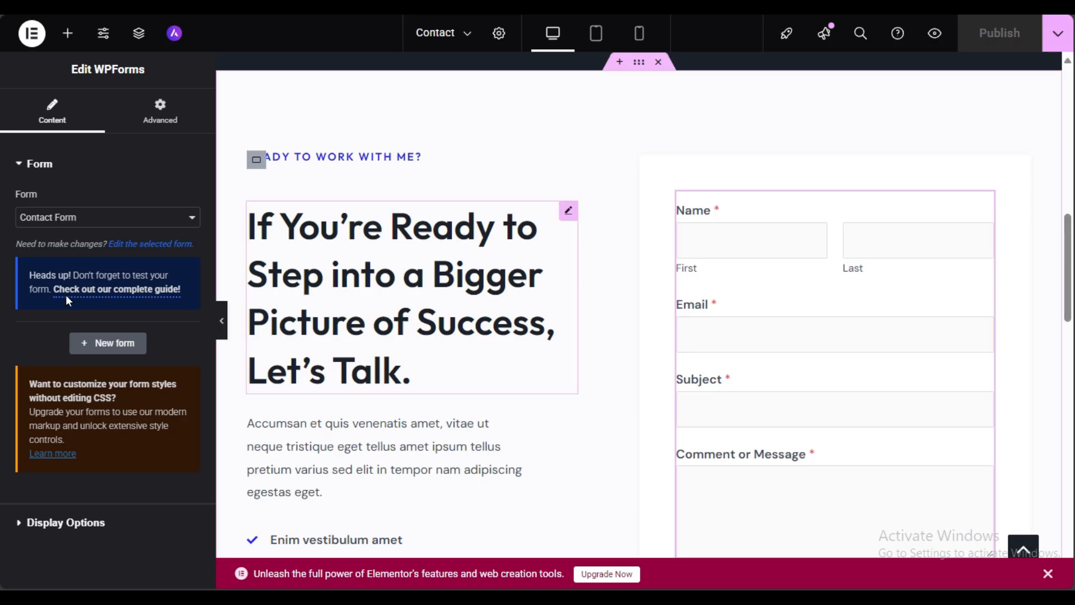
click(61, 219)
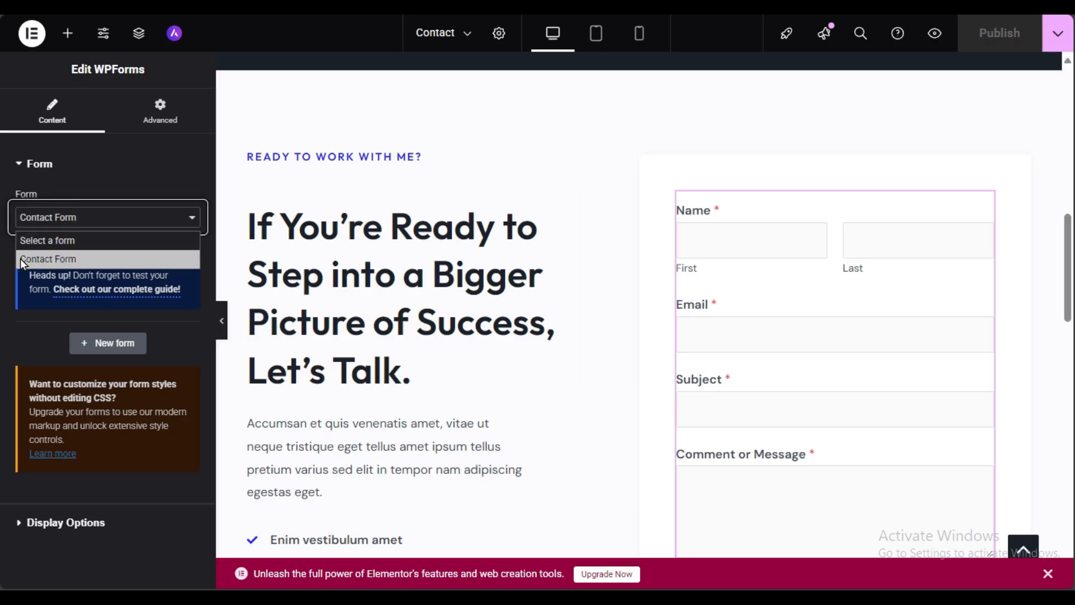
click(20, 258)
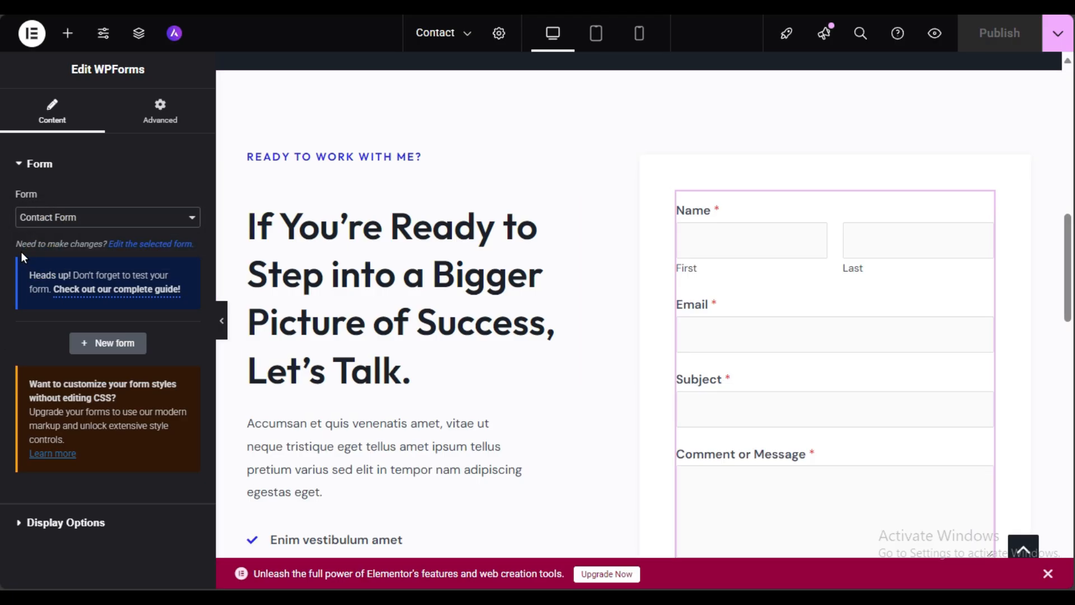
drag(13, 243, 130, 253)
click(169, 260)
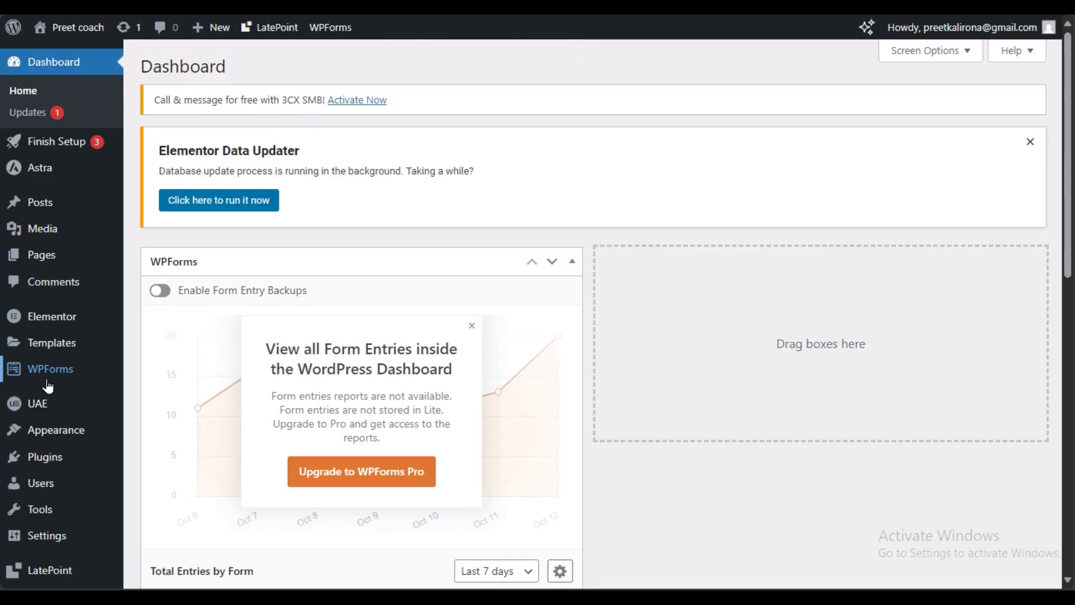
Step: From WPForms All Forms, dismiss the What's New popup and edit Contact Form
mouse_move(78, 384)
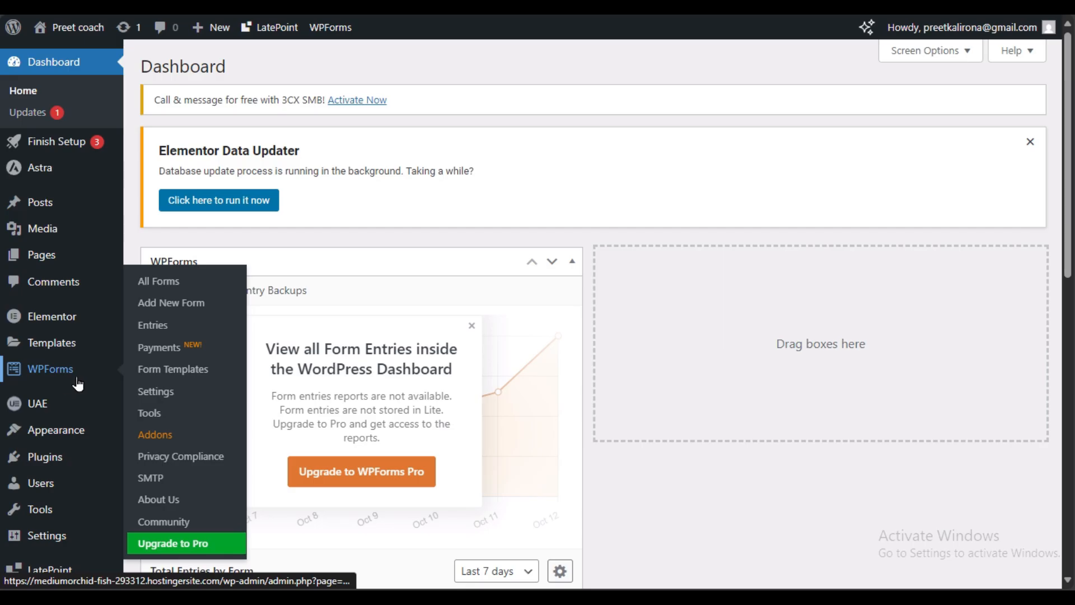
click(170, 285)
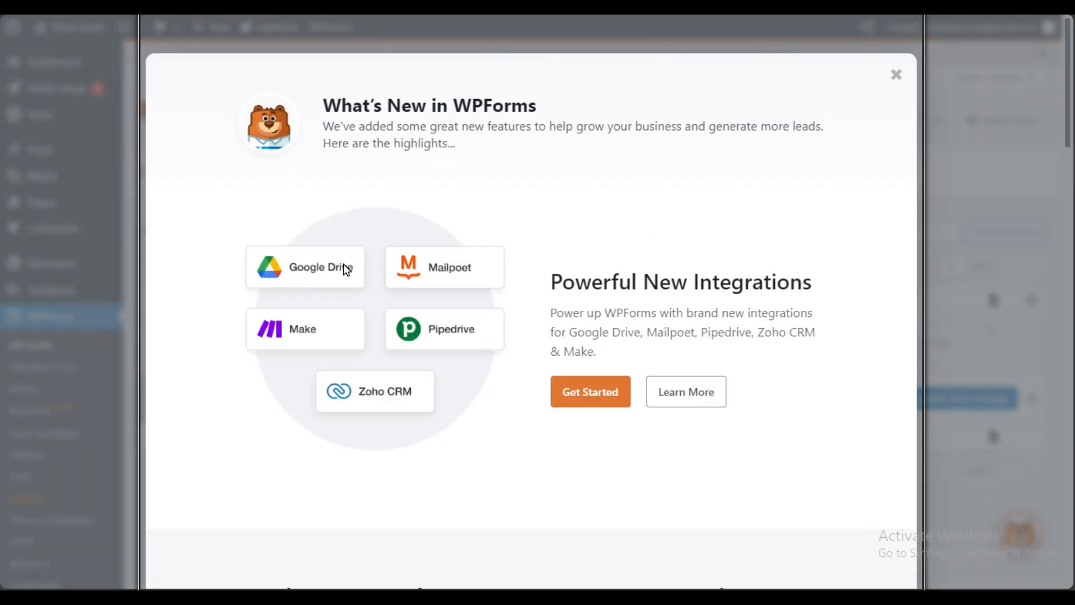
click(895, 73)
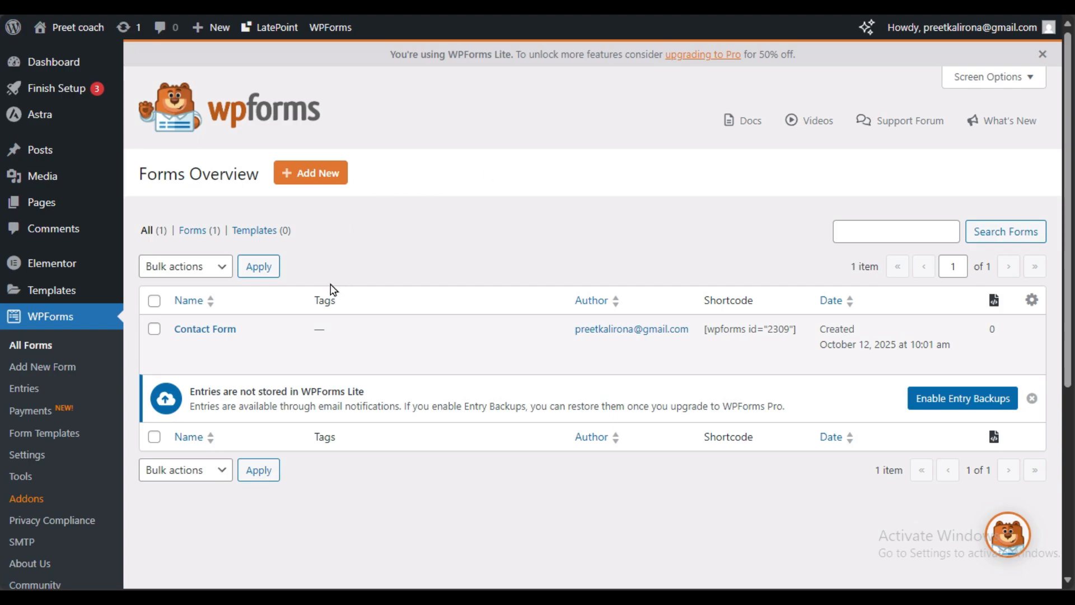
click(183, 345)
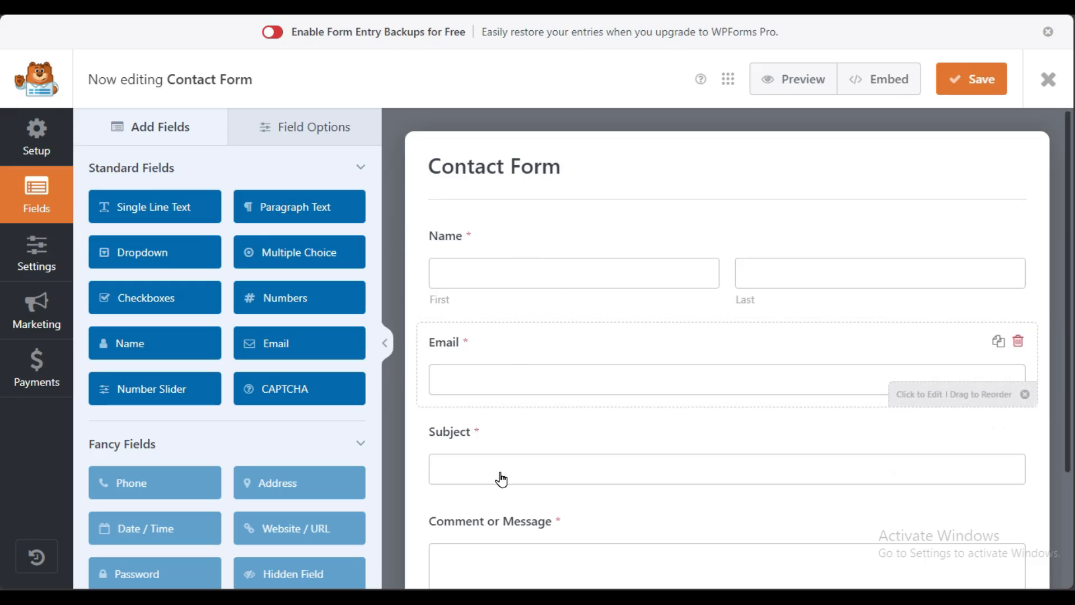
Step: Inspect the Name and Comment or Message field options, then go to the form's General settings
click(523, 247)
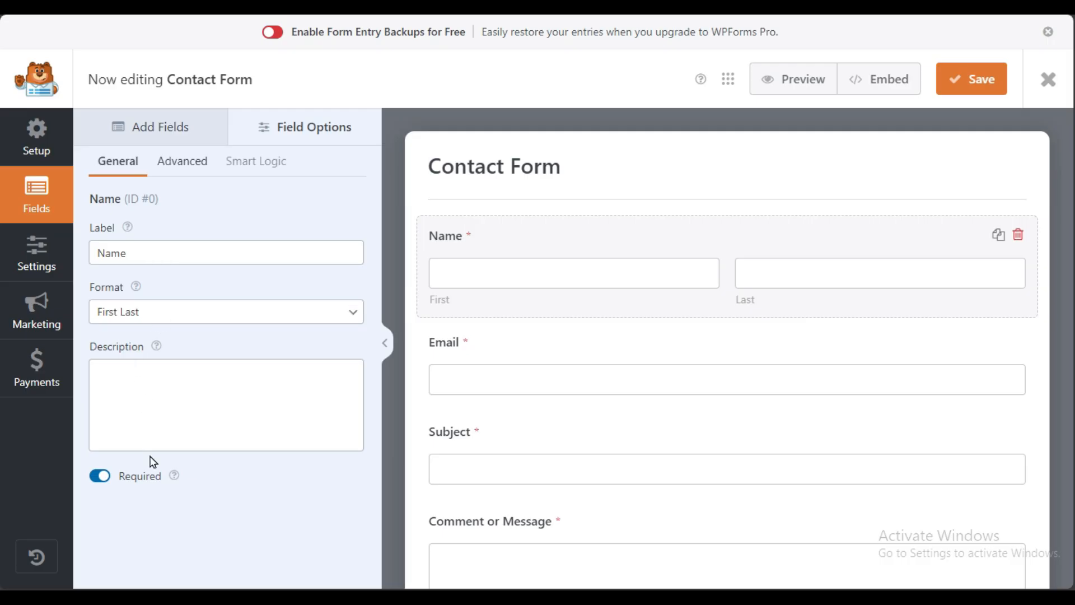
scroll(639, 401, down, 3)
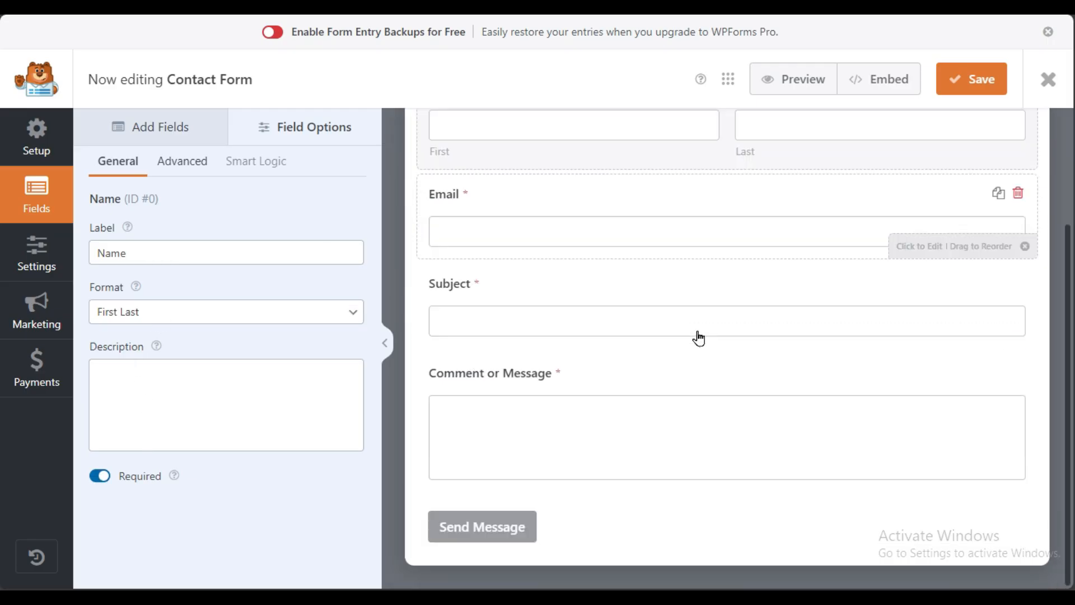
click(481, 381)
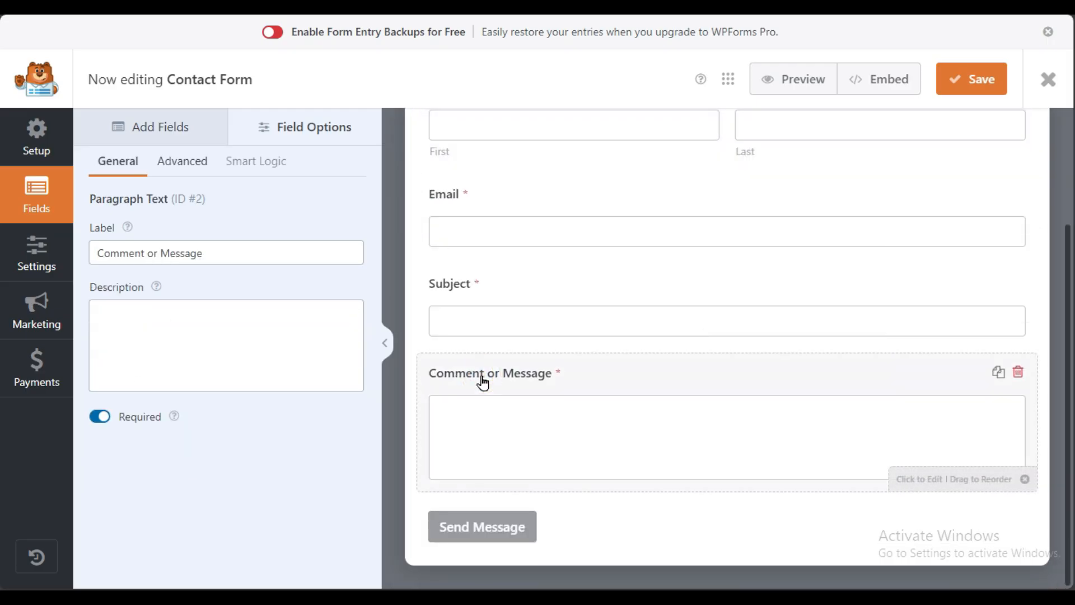
triple_click(233, 252)
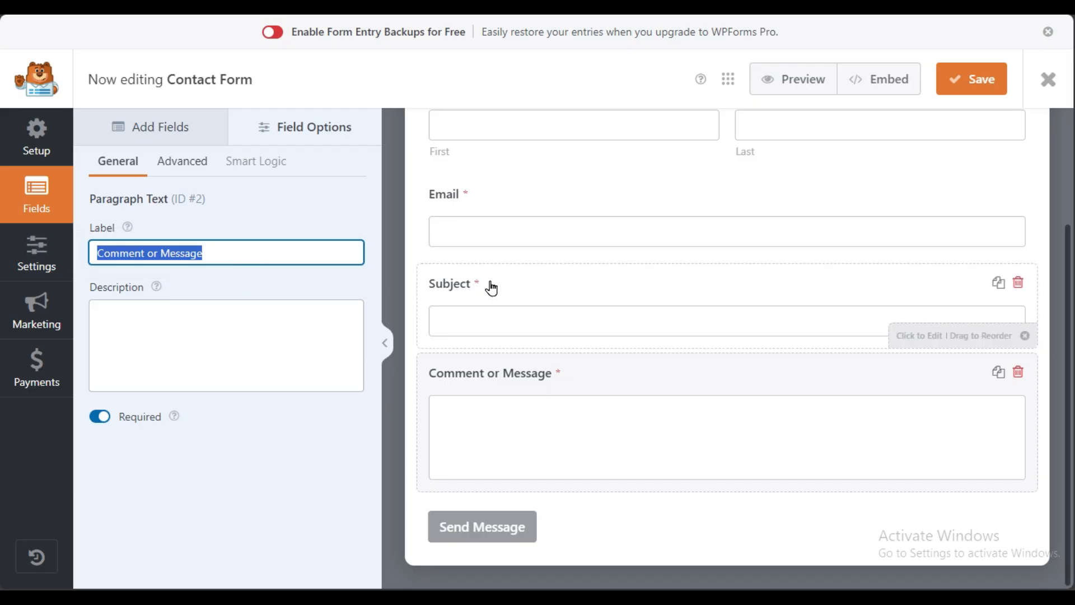
scroll(487, 286, up, 3)
click(36, 250)
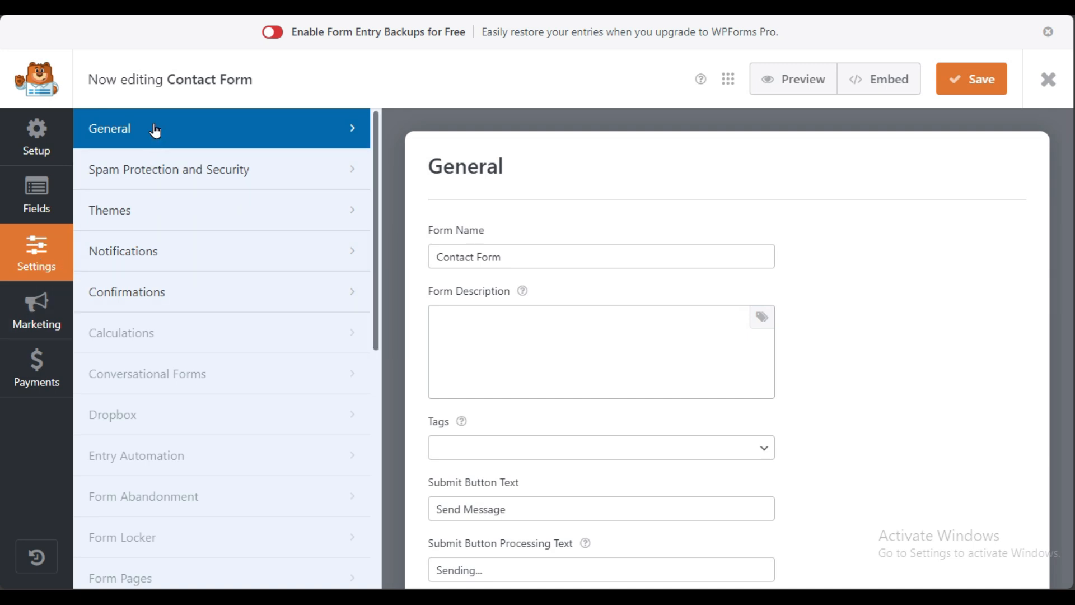
Step: Enable modern anti-spam protection under Spam Protection and Security, then view Notifications
click(191, 170)
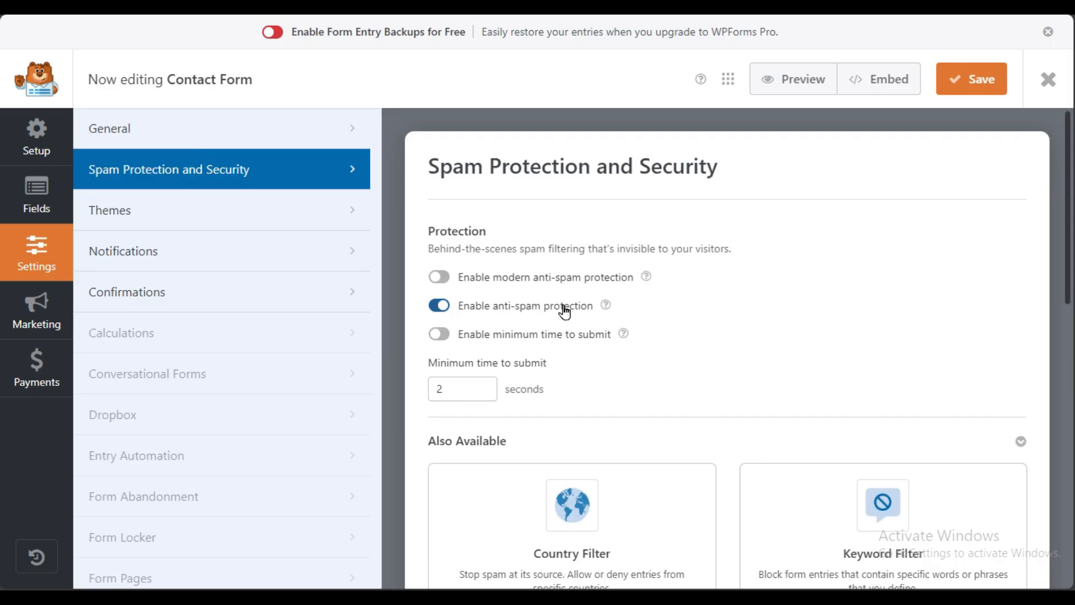
scroll(565, 311, down, 3)
scroll(564, 311, up, 3)
click(439, 278)
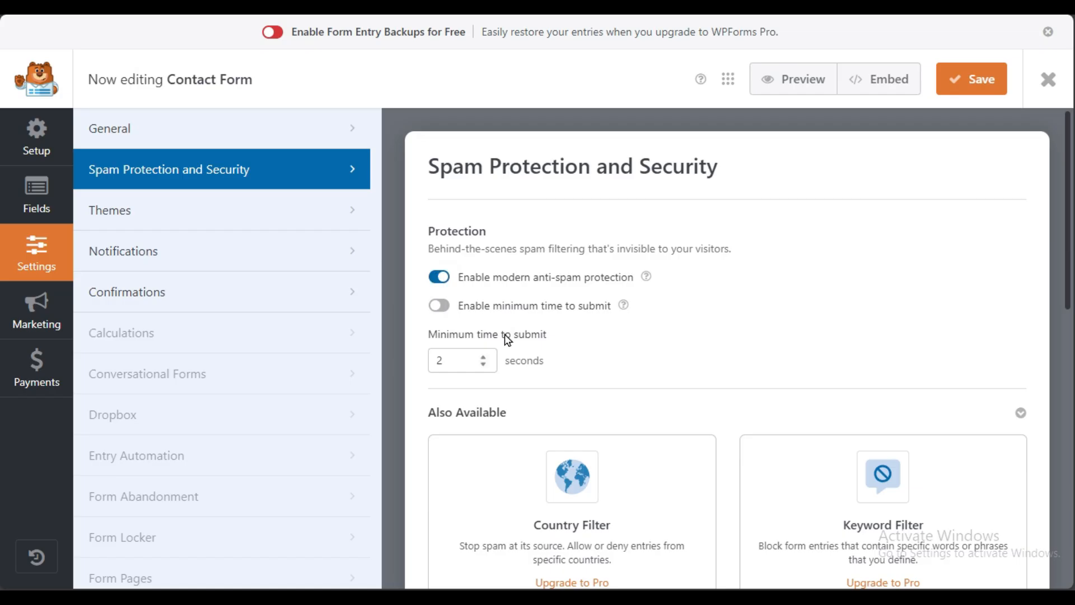
scroll(496, 332, down, 3)
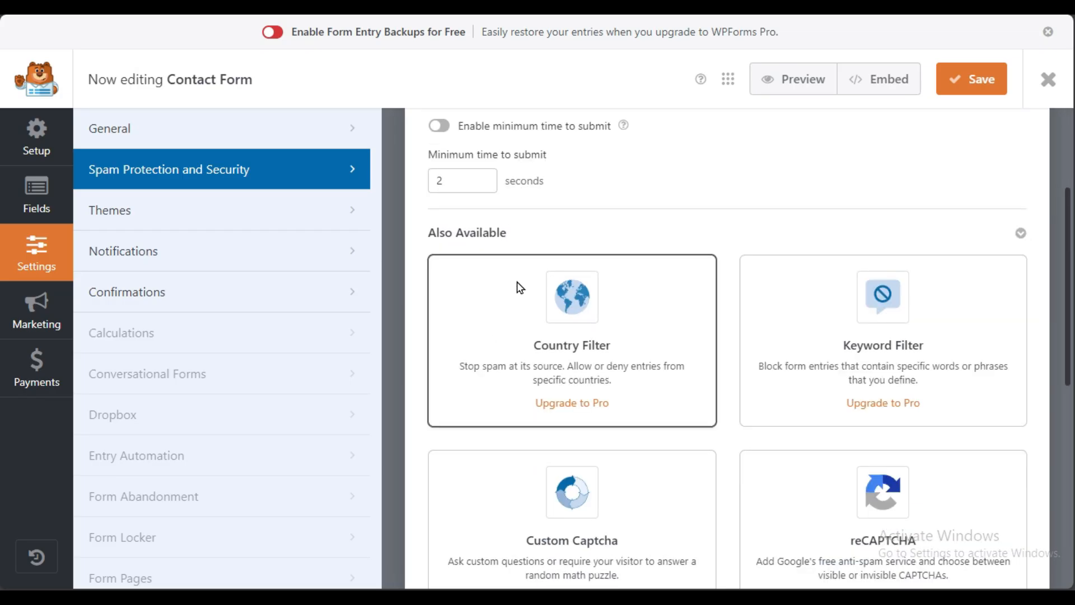
click(137, 249)
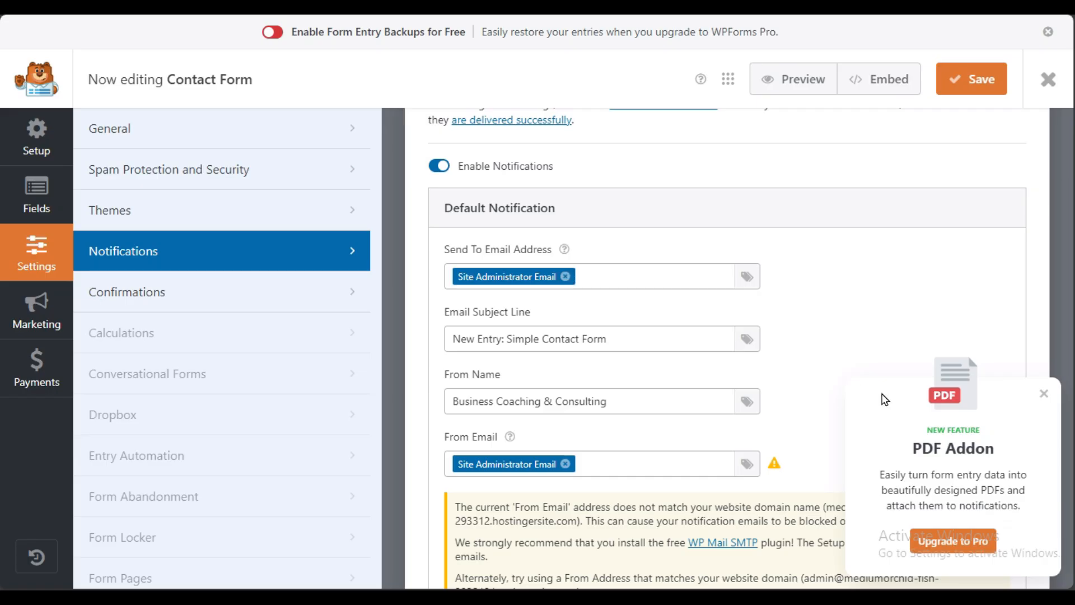
Step: Dismiss the PDF Addon promotion, then try and remove a typed recipient address and the Email smart tag
click(1044, 393)
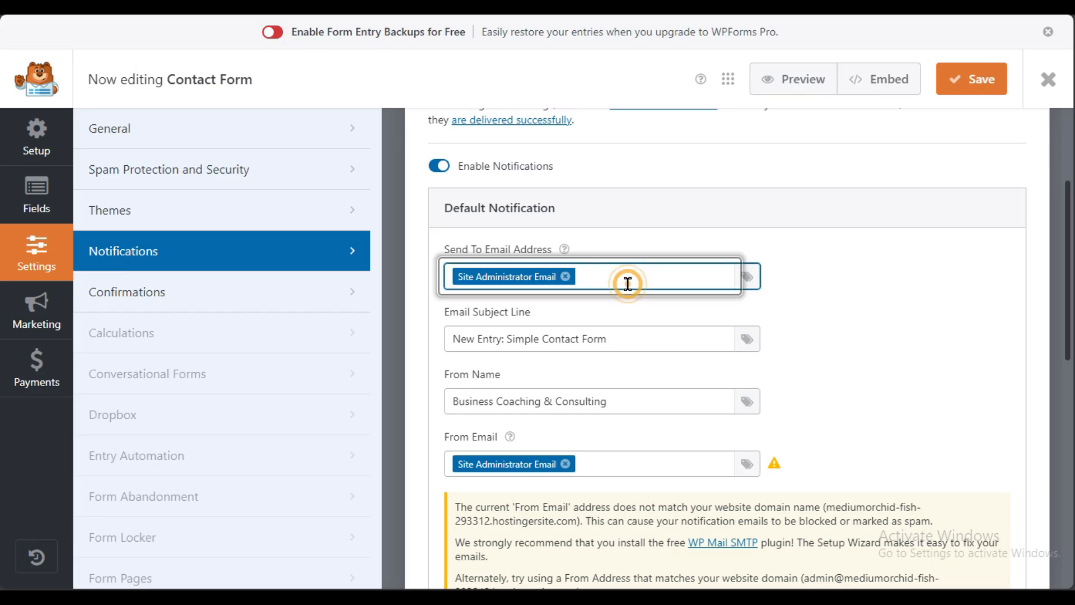
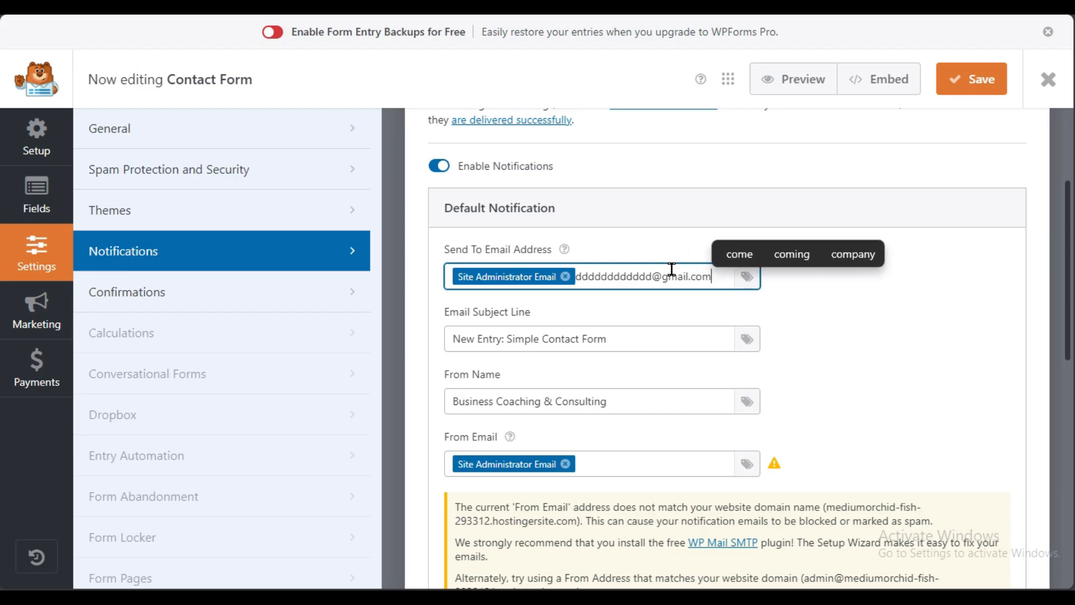
click(664, 291)
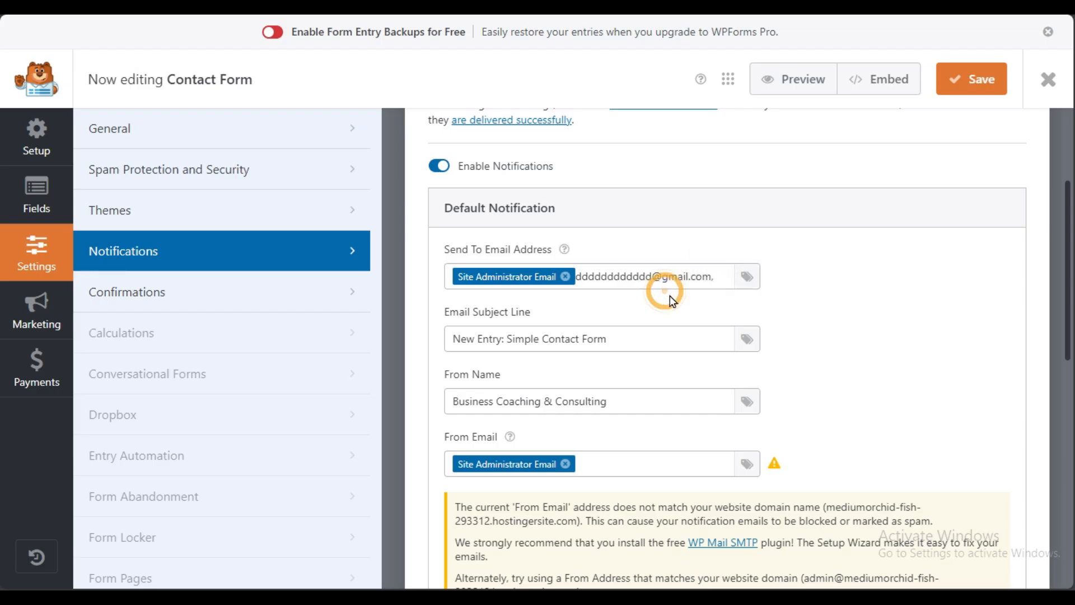
click(745, 282)
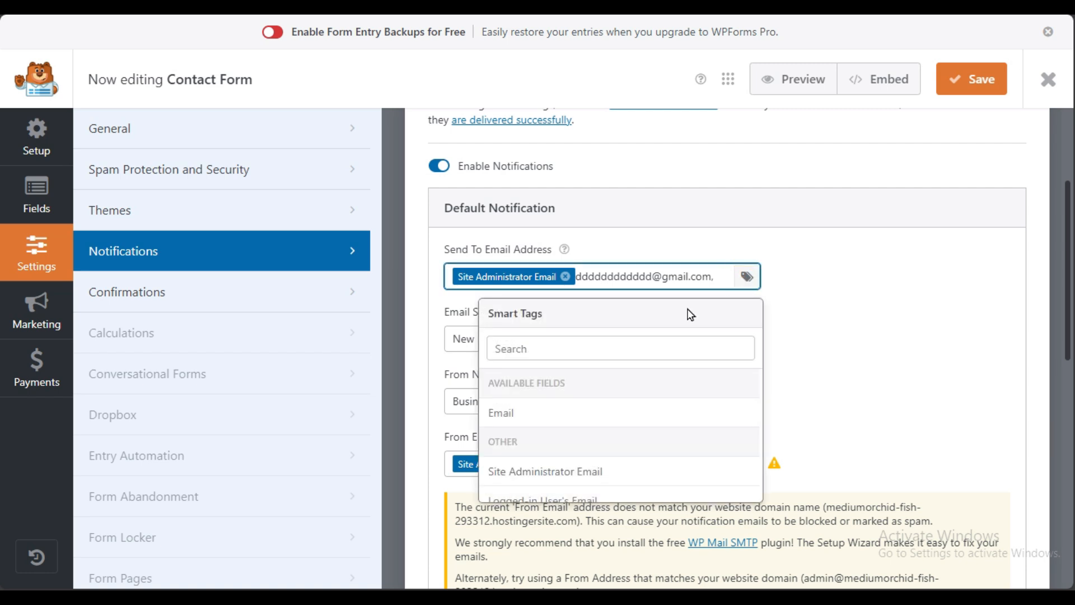
click(559, 352)
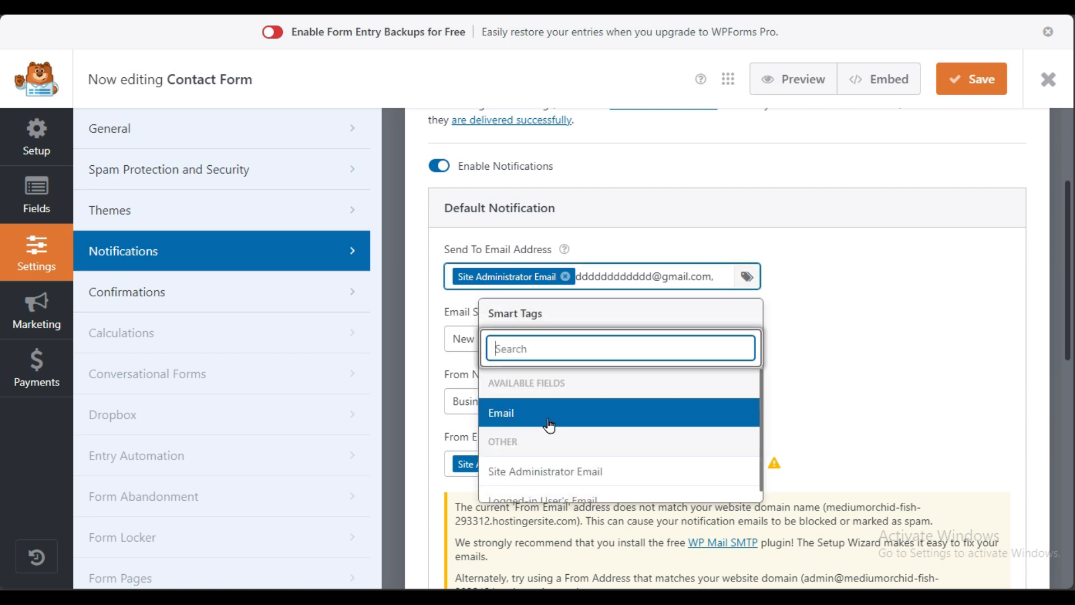
click(530, 420)
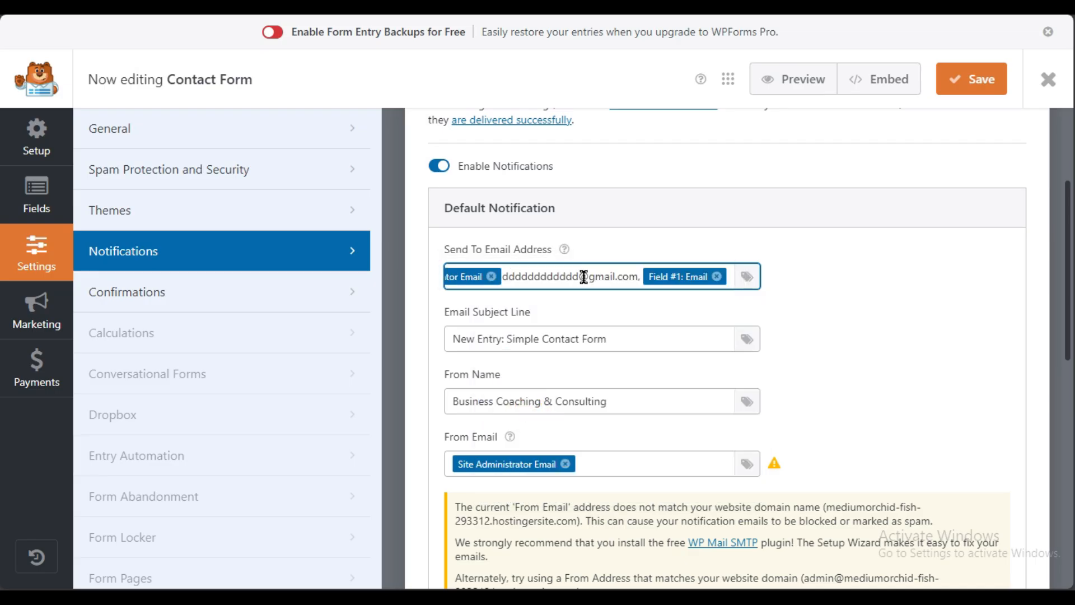
click(716, 276)
triple_click(655, 277)
key(BackSpace)
click(627, 318)
Step: Restore Site Administrator Email as the notification's only Send To recipient
click(565, 276)
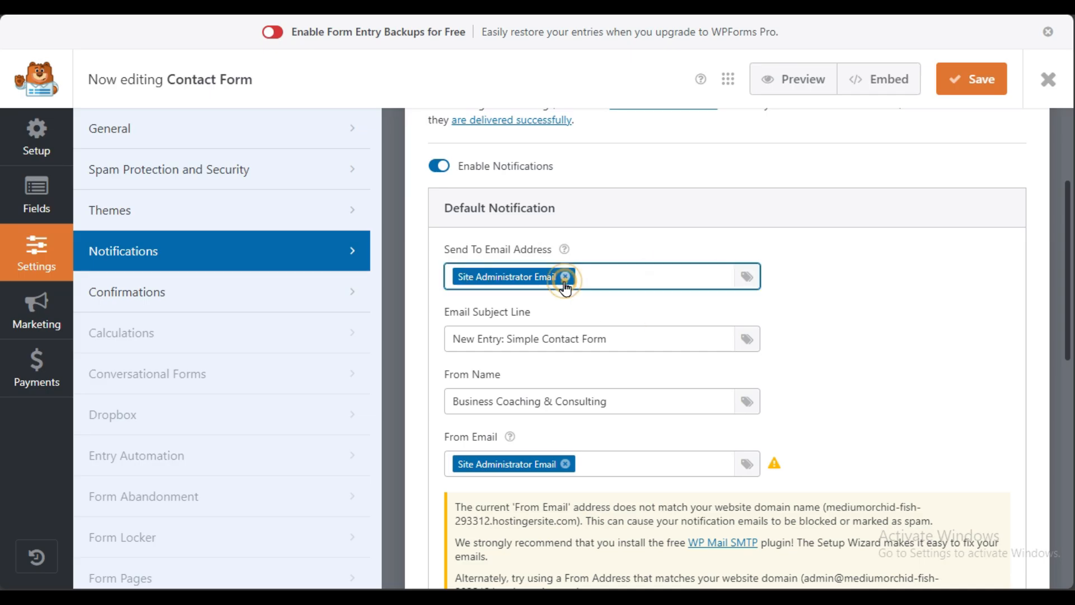
click(747, 278)
click(554, 424)
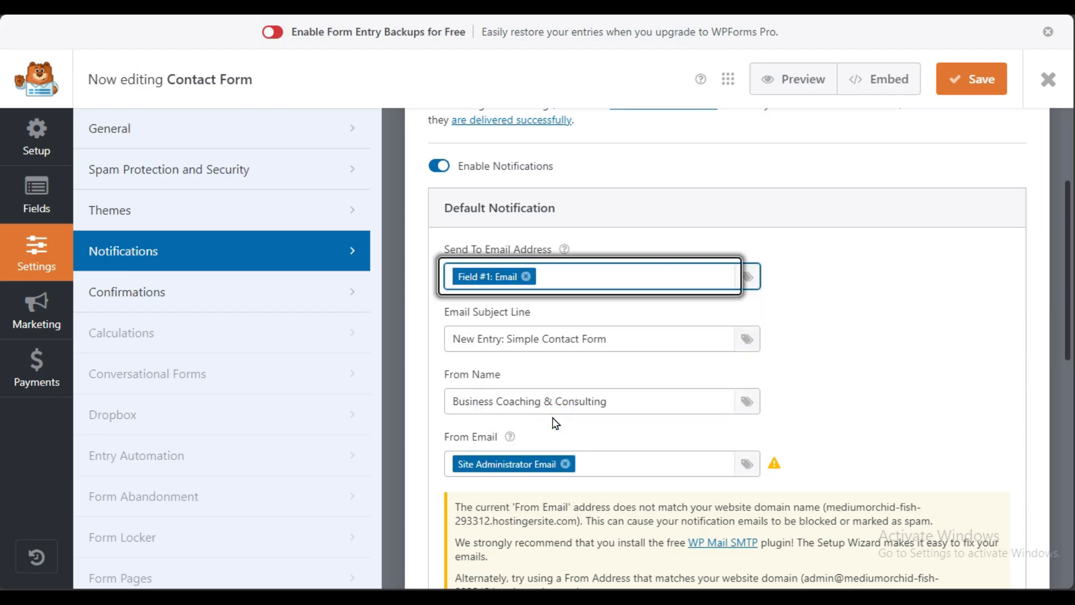
click(526, 276)
click(746, 276)
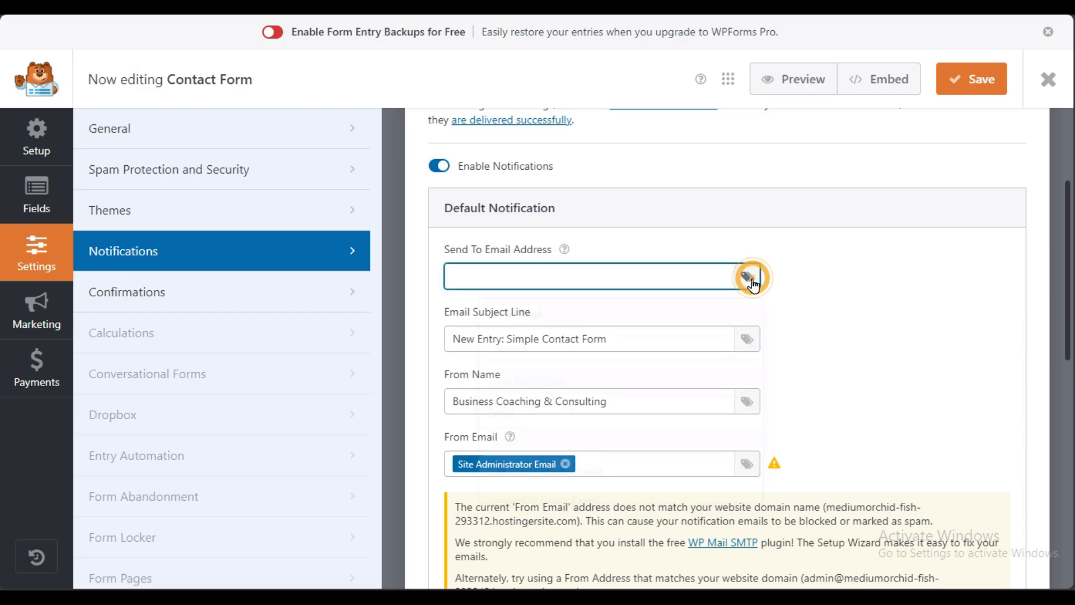
scroll(580, 471, down, 1)
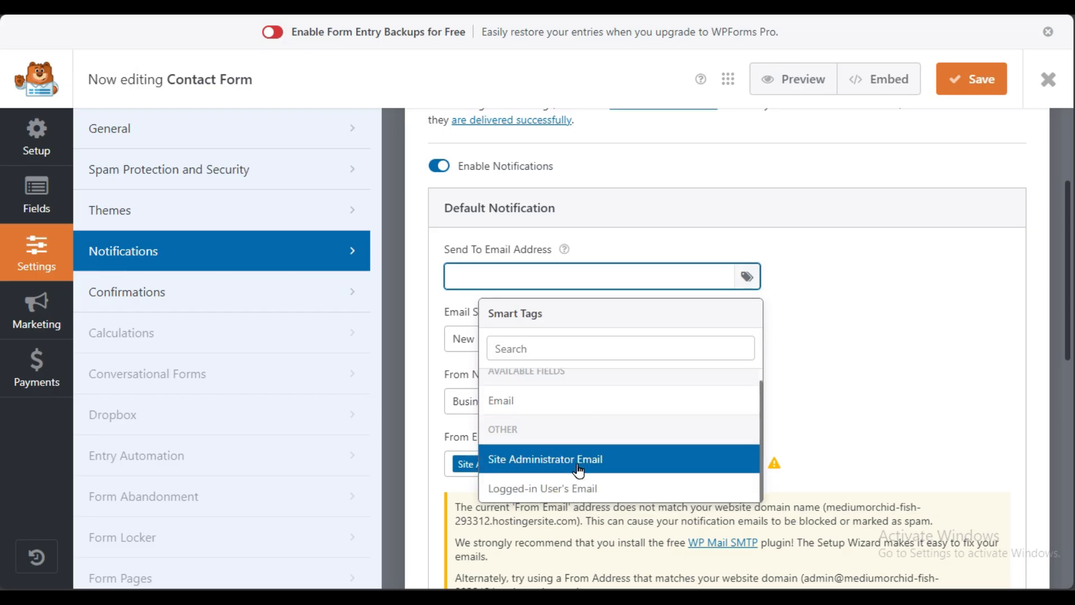
click(600, 458)
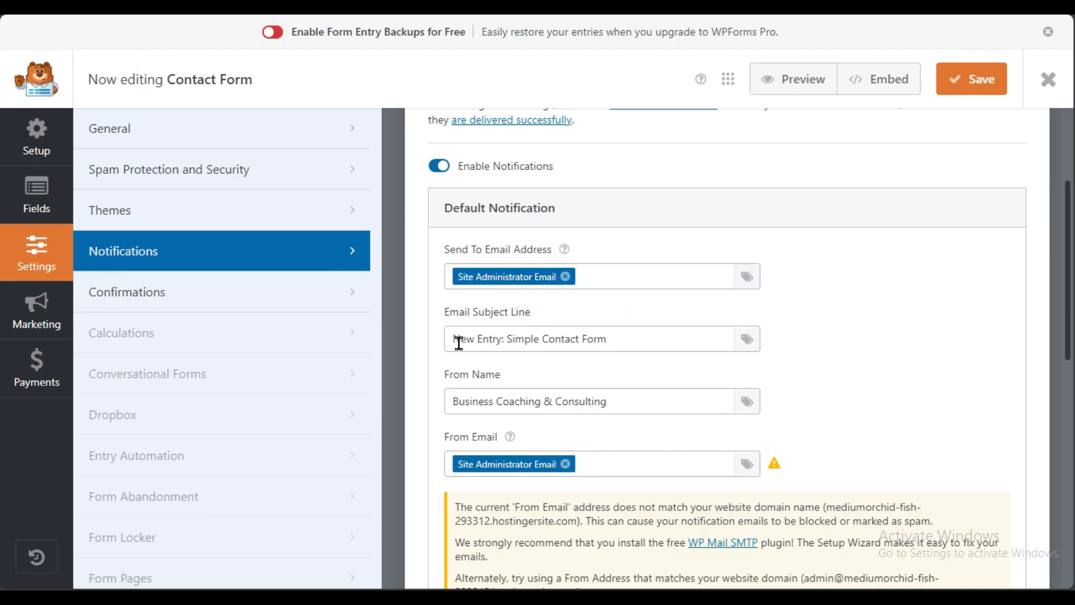
Step: Review the notification's Email Subject Line and its From Name 'Business Coaching & Consulting'
drag(459, 344, 628, 344)
click(635, 363)
triple_click(620, 343)
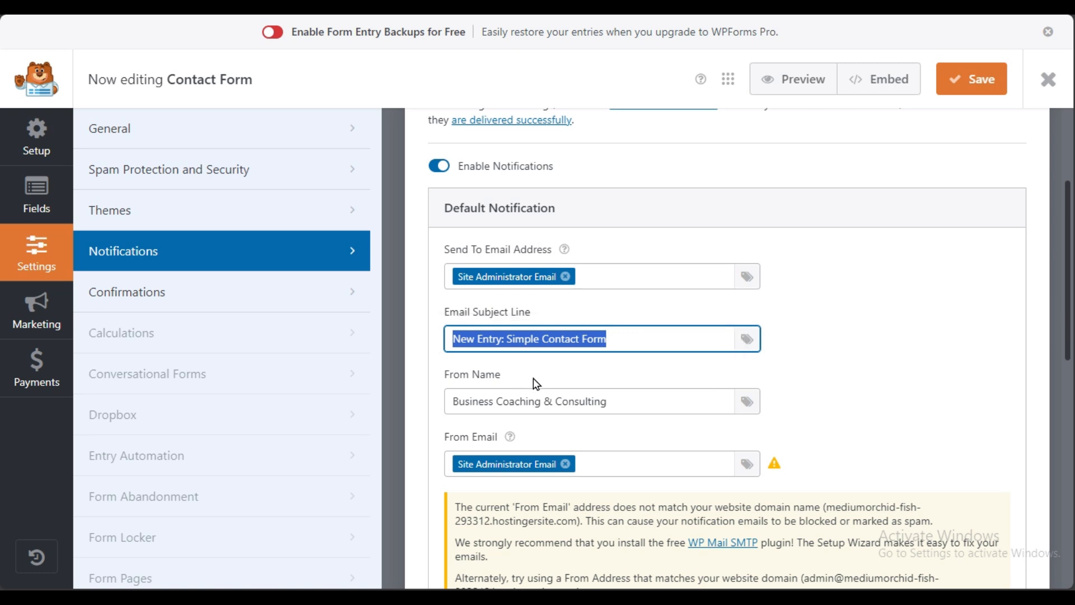
scroll(676, 395, down, 3)
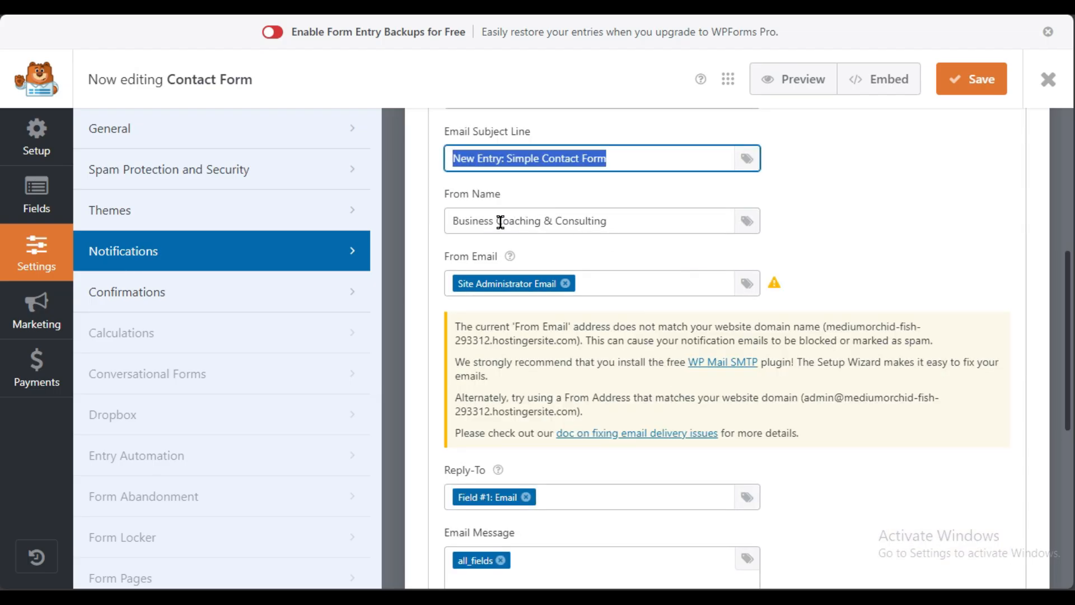
triple_click(628, 218)
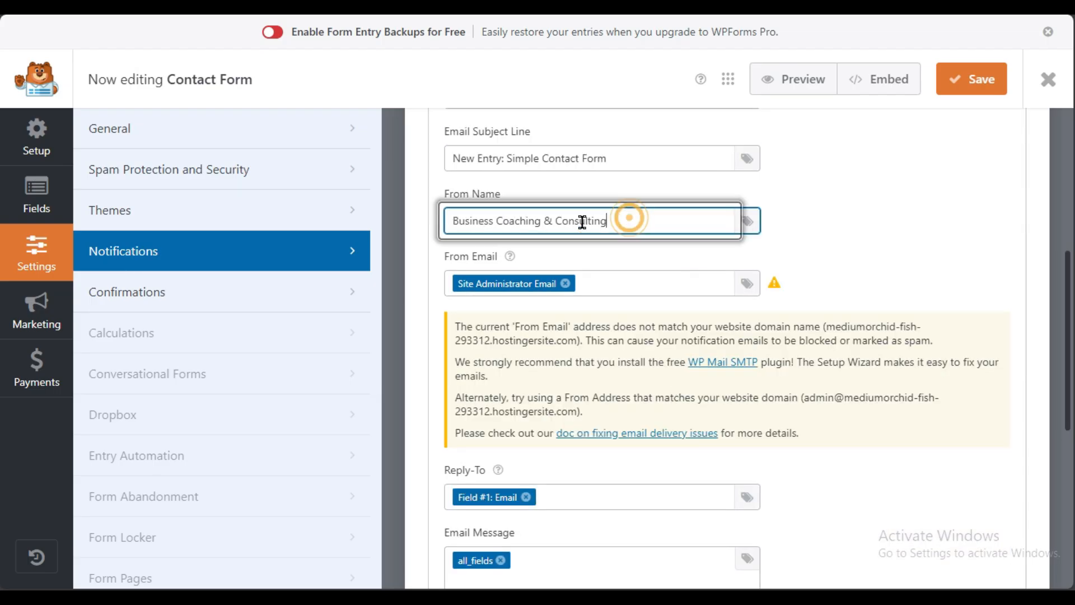
click(663, 263)
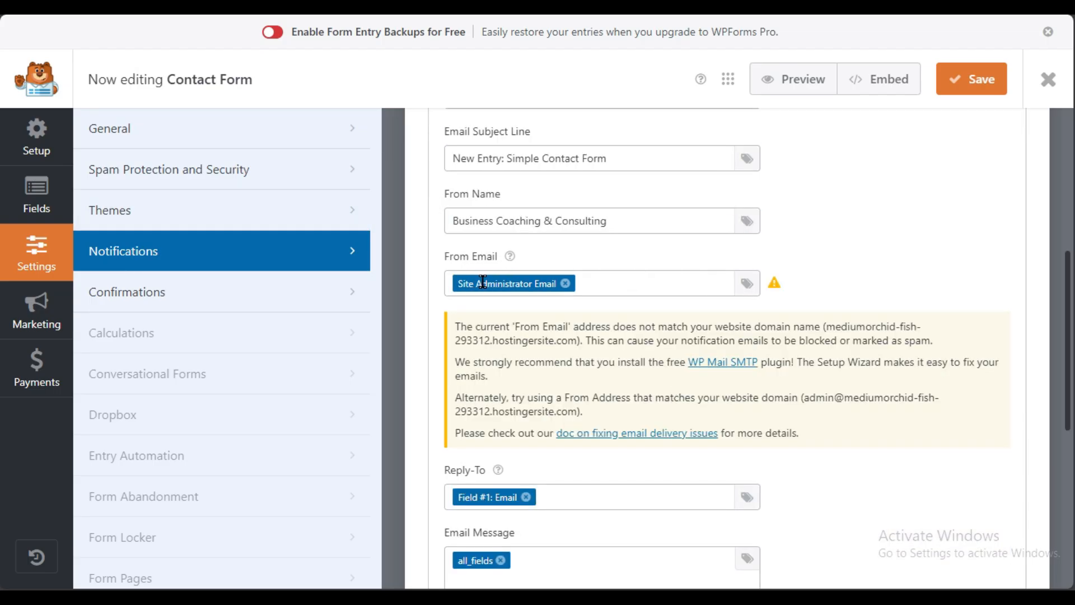
Step: Scroll through the Contact Form notification settings, then go to Confirmations
scroll(570, 398, down, 3)
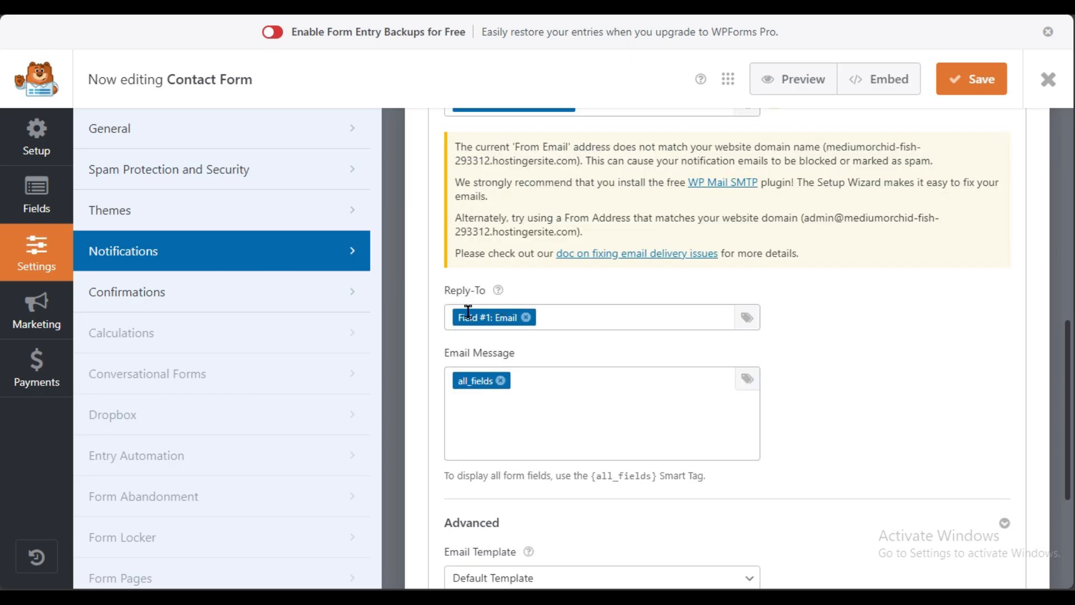
scroll(515, 420, down, 3)
scroll(507, 500, down, 1)
scroll(507, 501, up, 9)
scroll(507, 500, down, 6)
scroll(506, 498, down, 3)
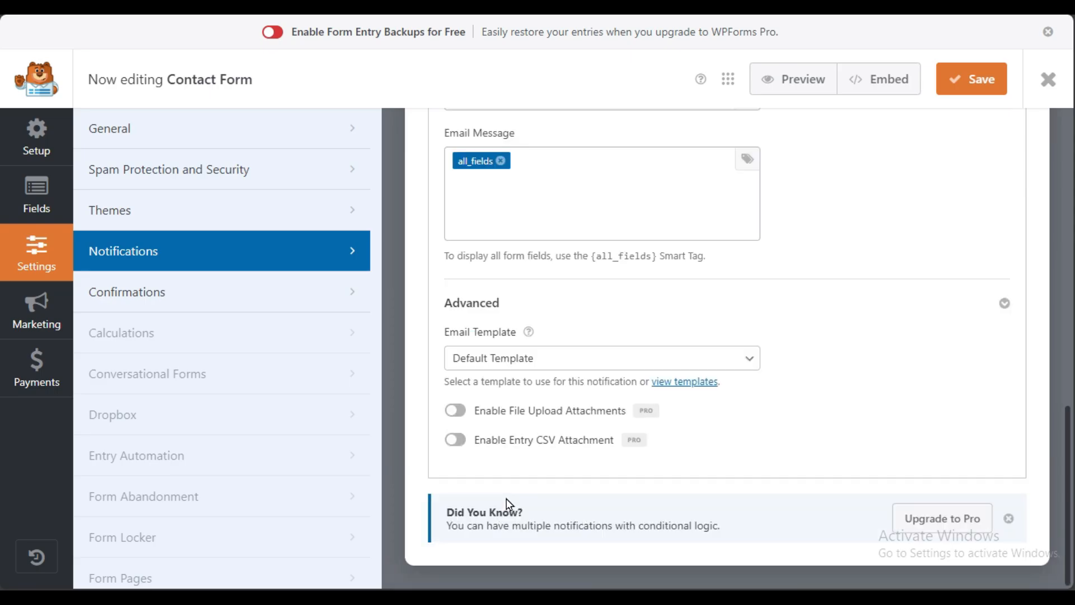
scroll(507, 498, up, 10)
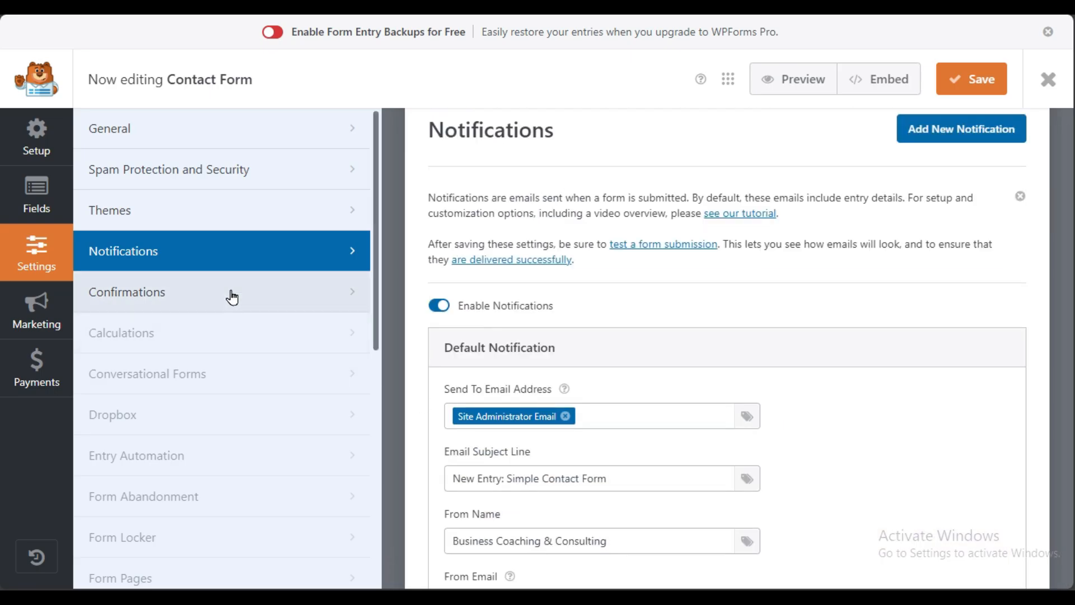
click(231, 296)
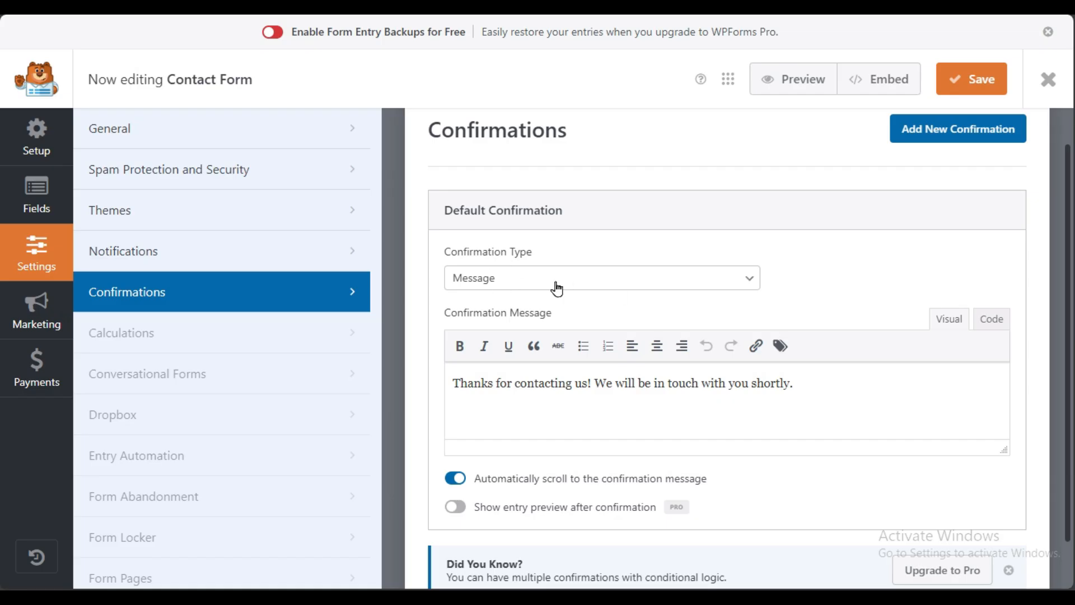
Step: Inspect the message 'Thanks for contacting us! We will be in touch with you shortly.' without changing it
triple_click(504, 383)
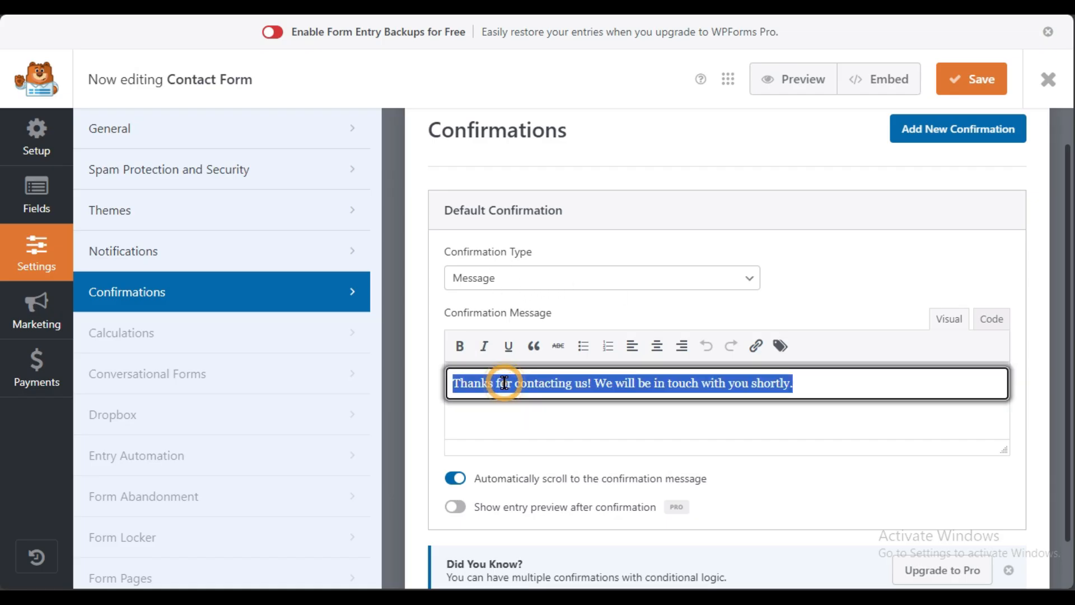
click(780, 385)
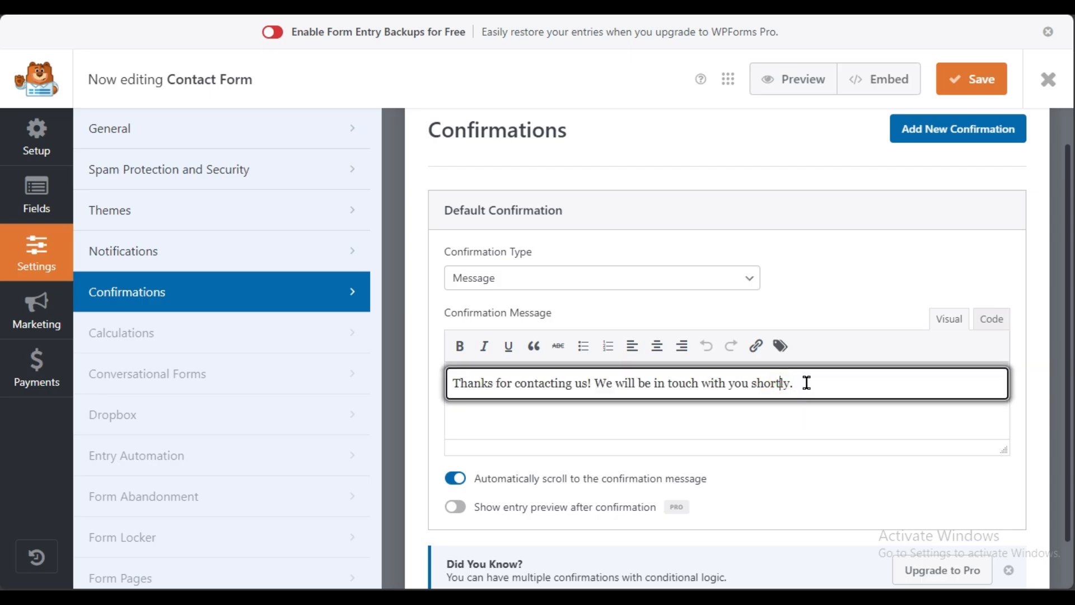
drag(818, 390, 425, 359)
click(584, 409)
click(814, 384)
drag(815, 384, 384, 396)
click(792, 446)
click(824, 385)
triple_click(639, 388)
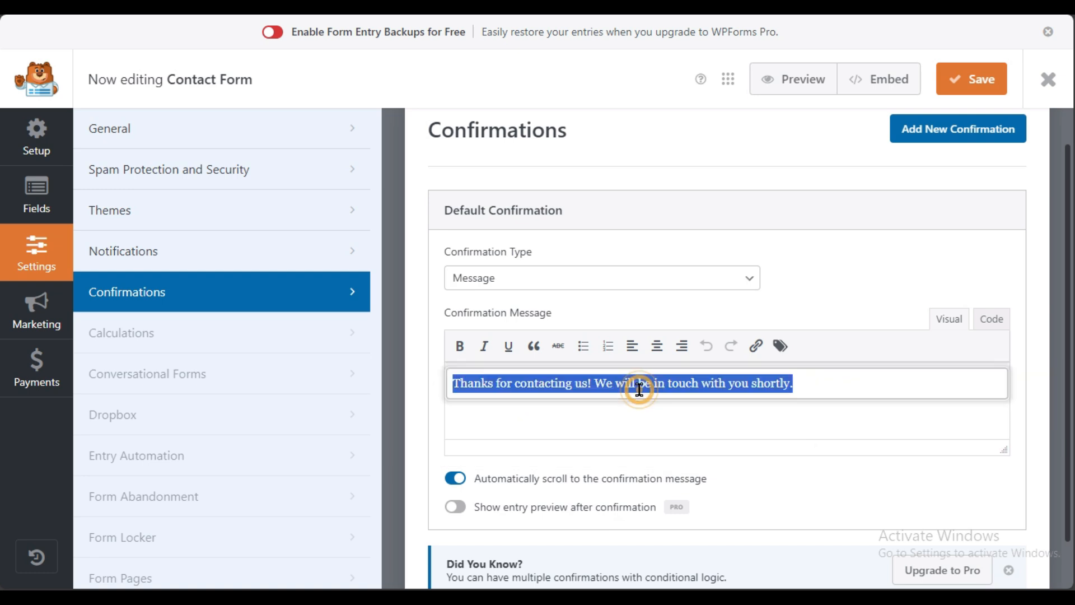
click(634, 411)
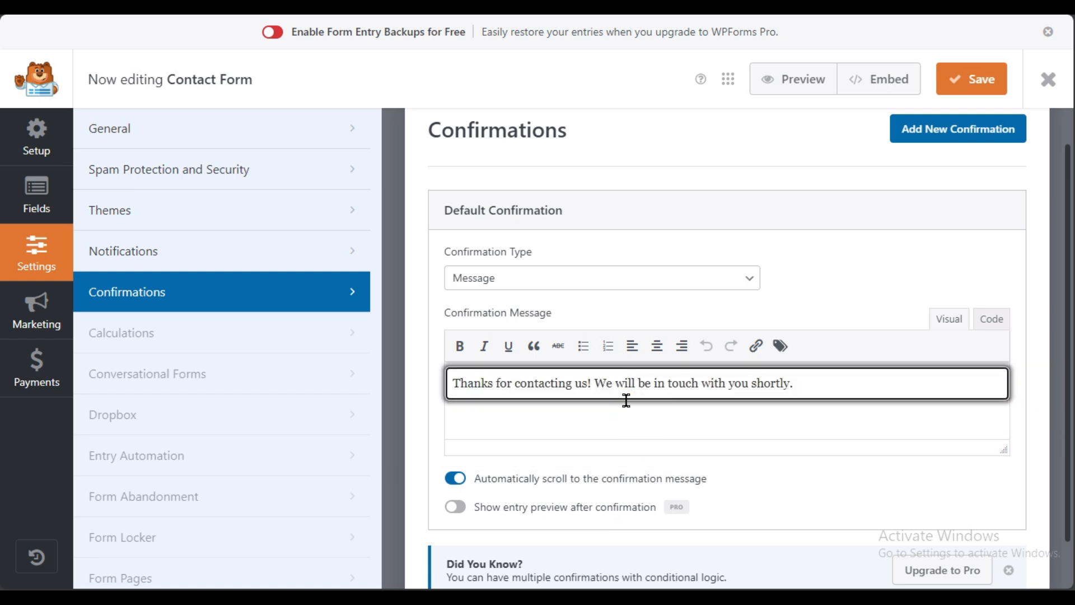
Step: Save the Contact Form's confirmation settings
scroll(613, 436, down, 1)
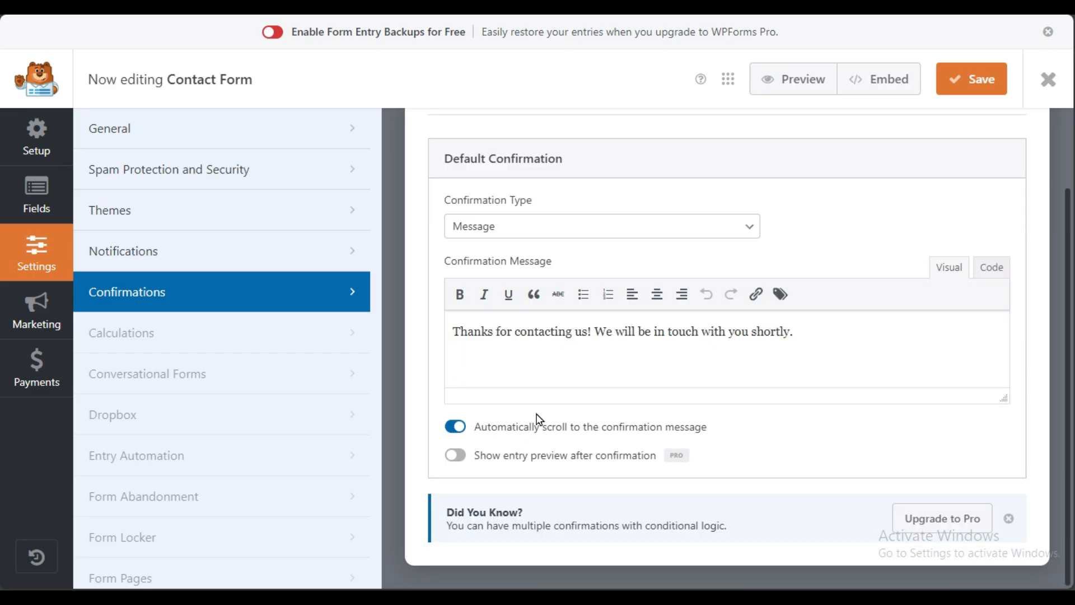
scroll(537, 419, up, 2)
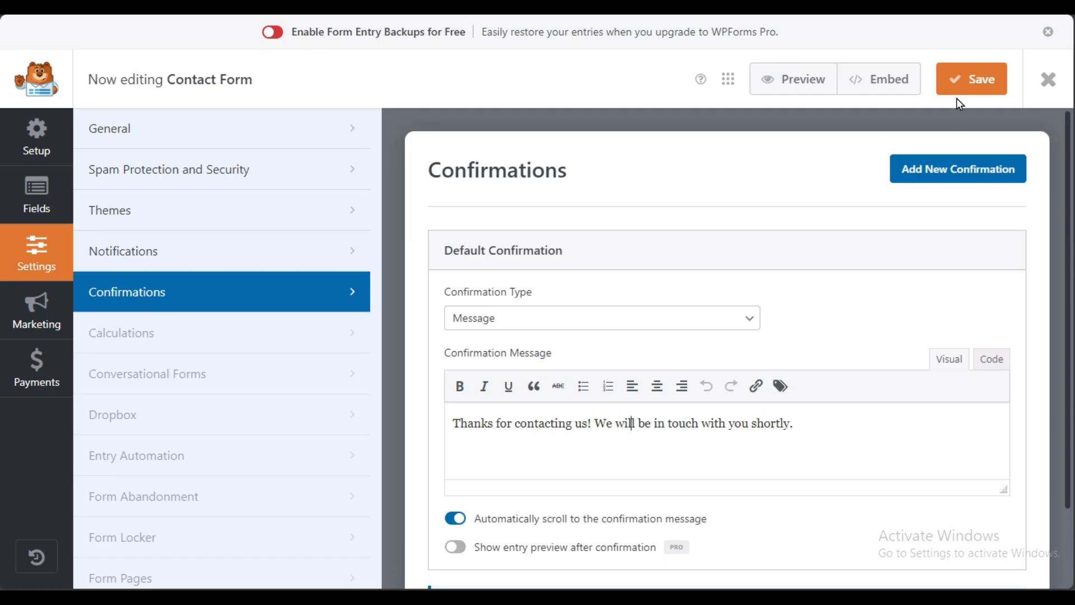
click(969, 84)
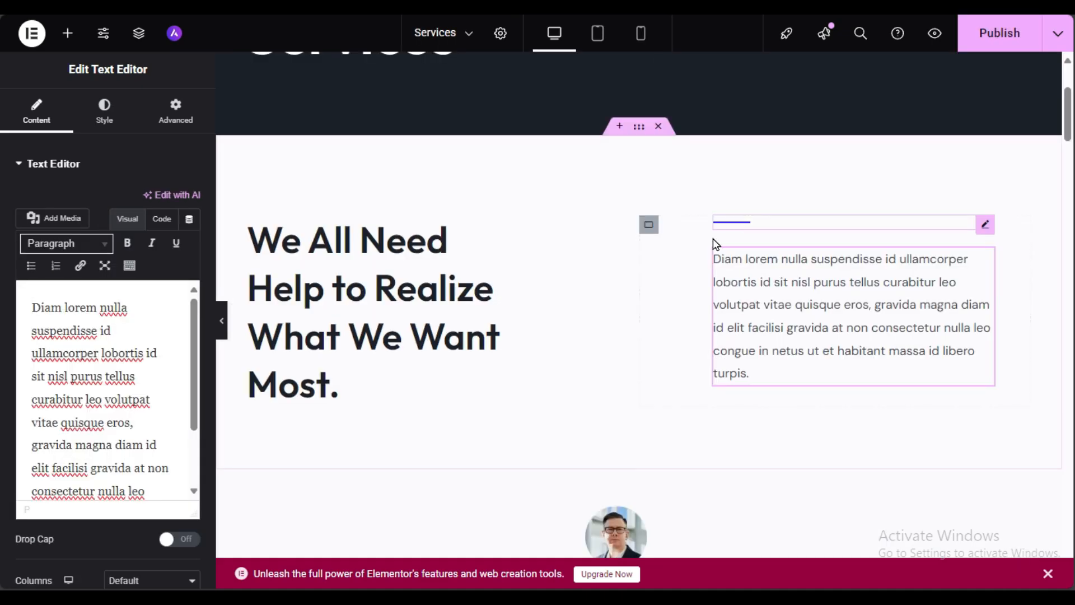
Step: Scroll the page down and back up to look over the Contact Form listing
scroll(713, 240, down, 3)
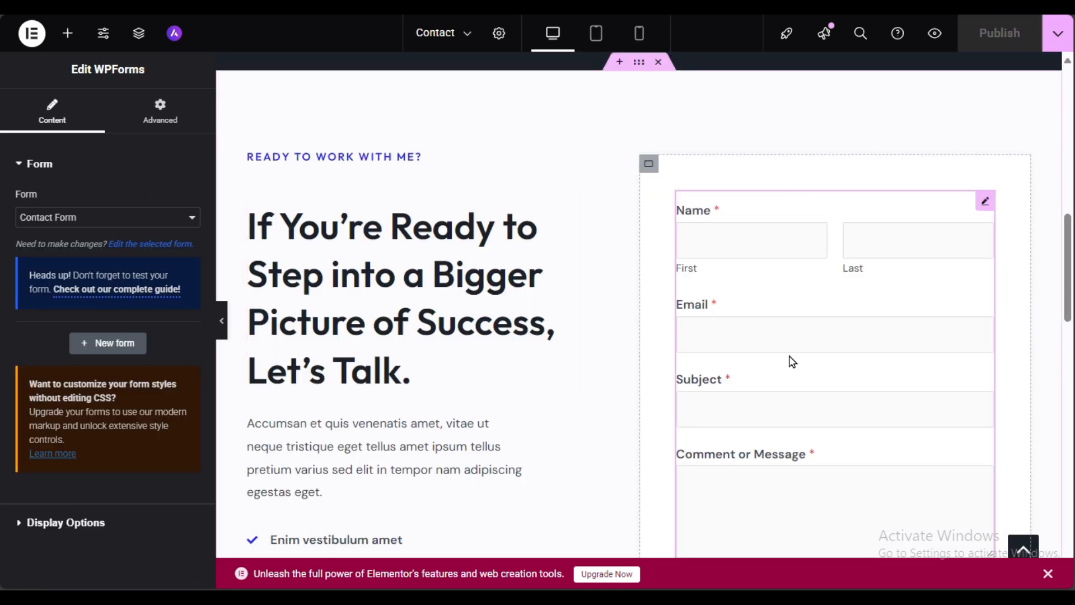
scroll(756, 387, down, 6)
scroll(812, 196, up, 3)
scroll(767, 417, up, 3)
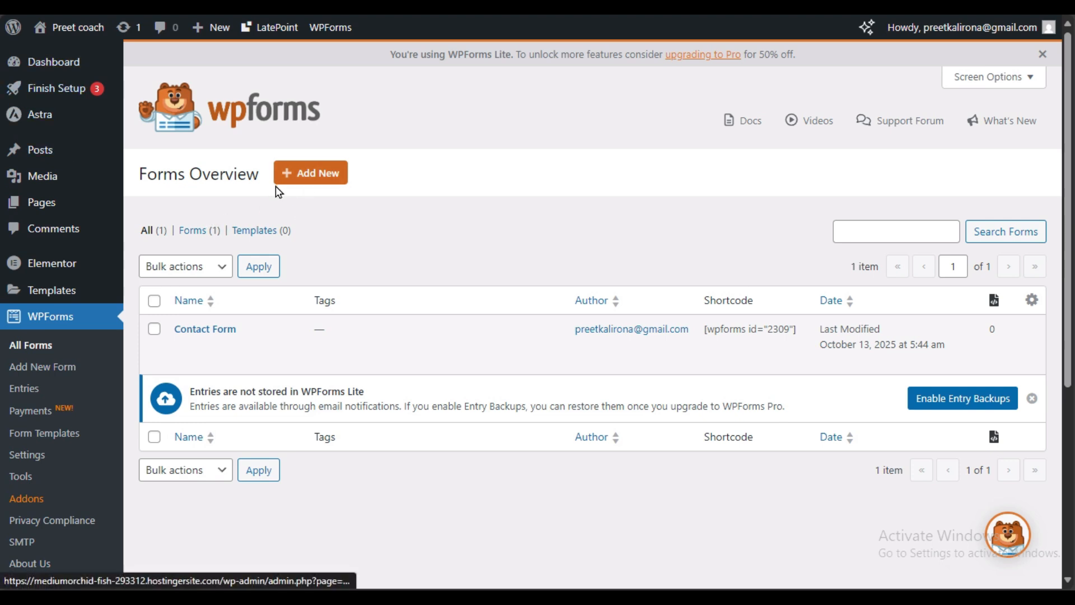
Step: Start a new WPForms form and name it 'coach'
click(307, 181)
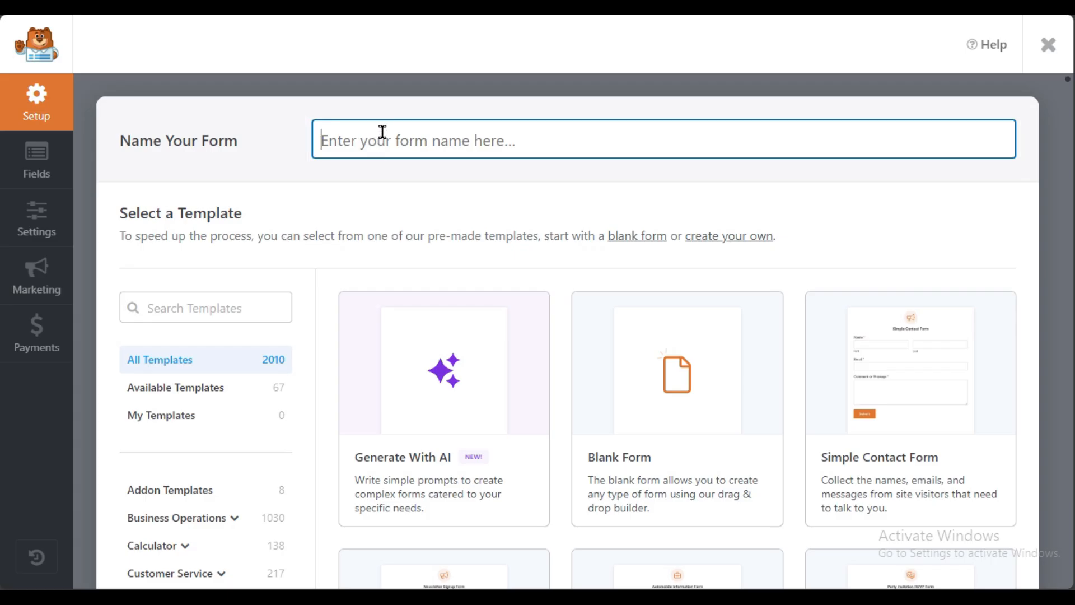
text(x)
key(BackSpace)
text(c)
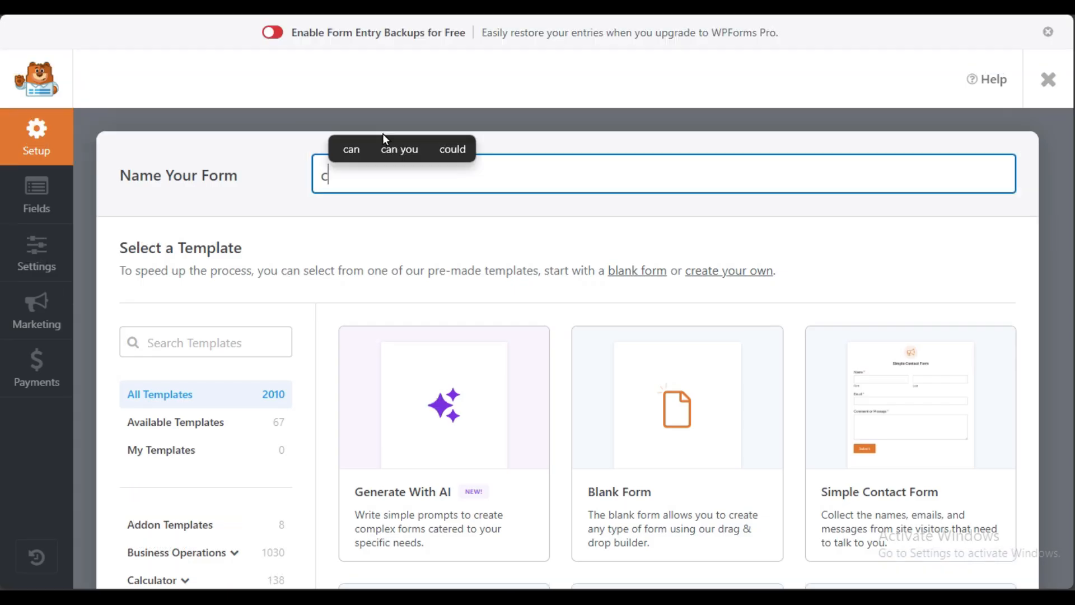
text(oach)
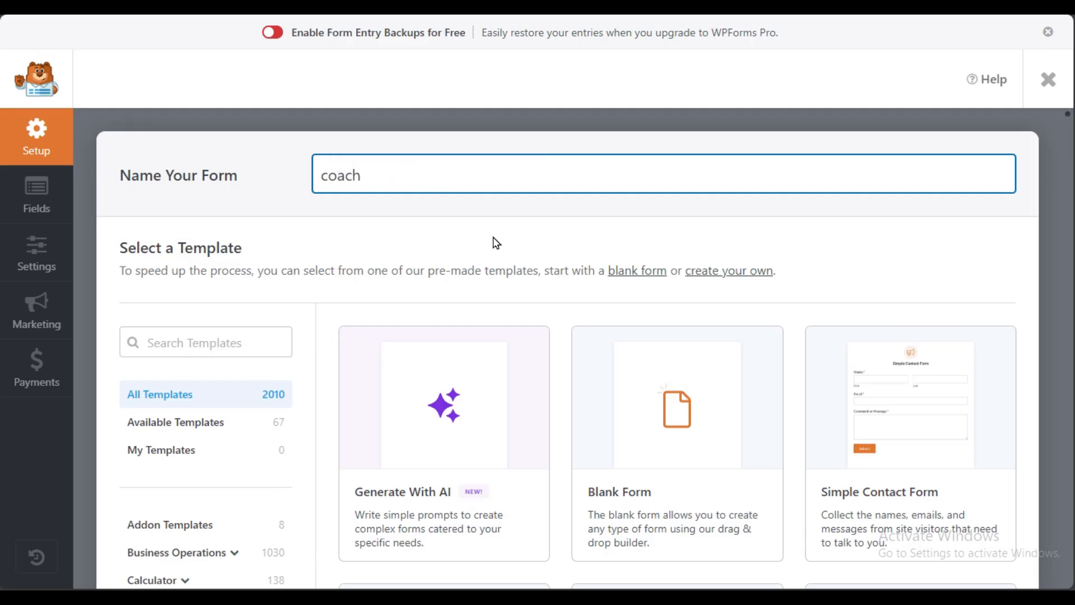
Step: Filter the gallery to Available Templates and scroll through them
scroll(507, 312, down, 3)
scroll(508, 314, down, 3)
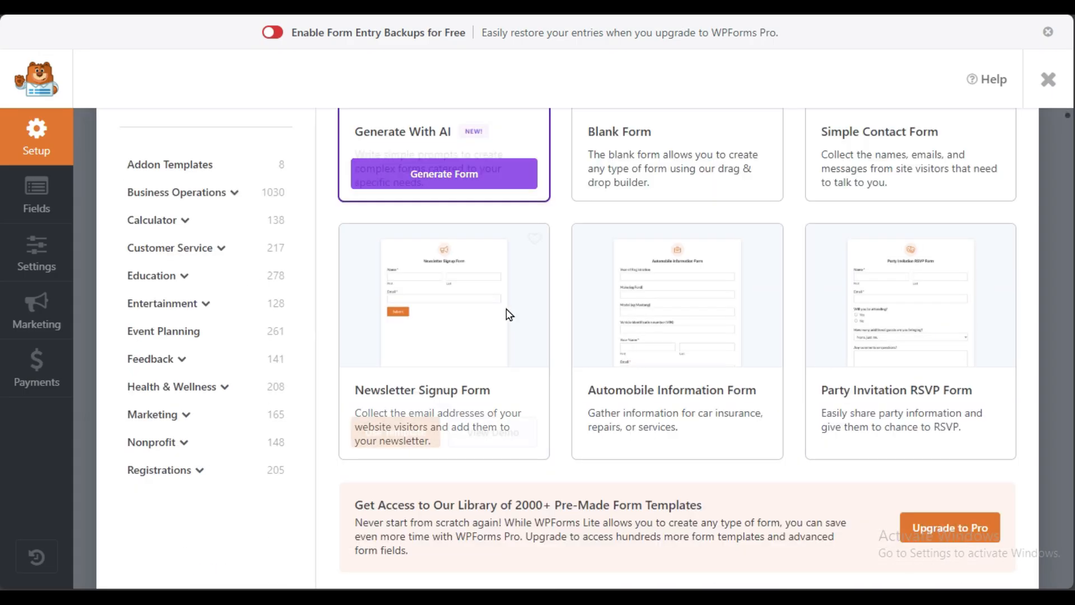
scroll(508, 314, up, 3)
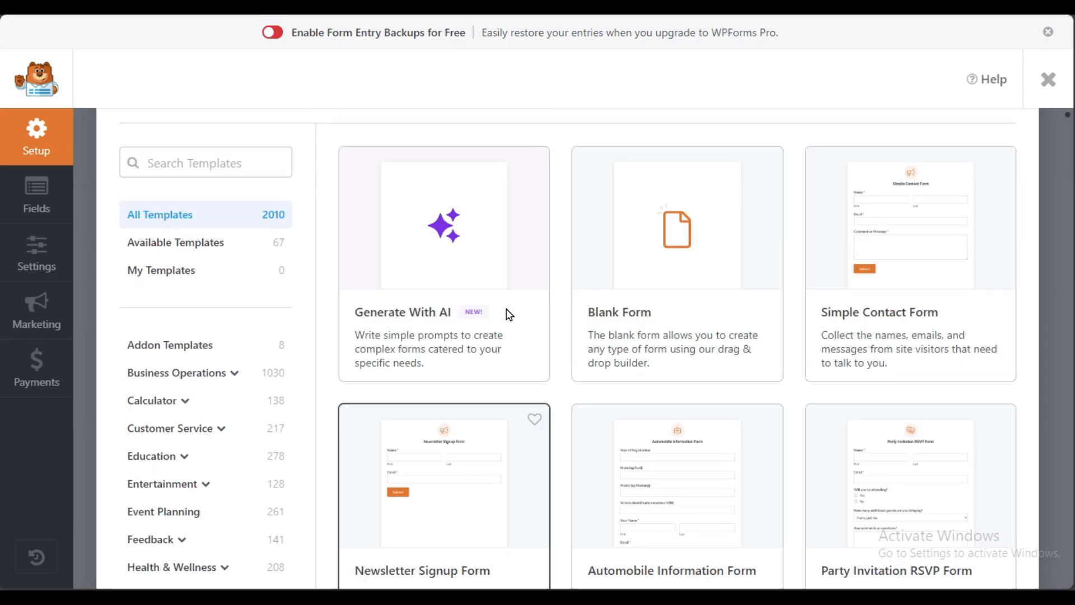
click(162, 246)
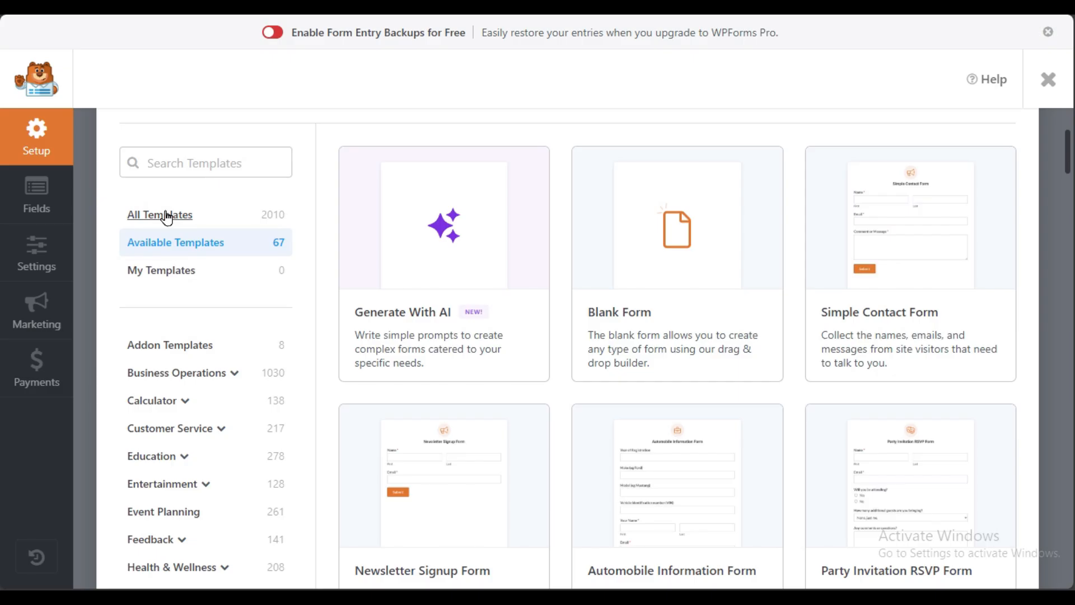
scroll(202, 300, down, 3)
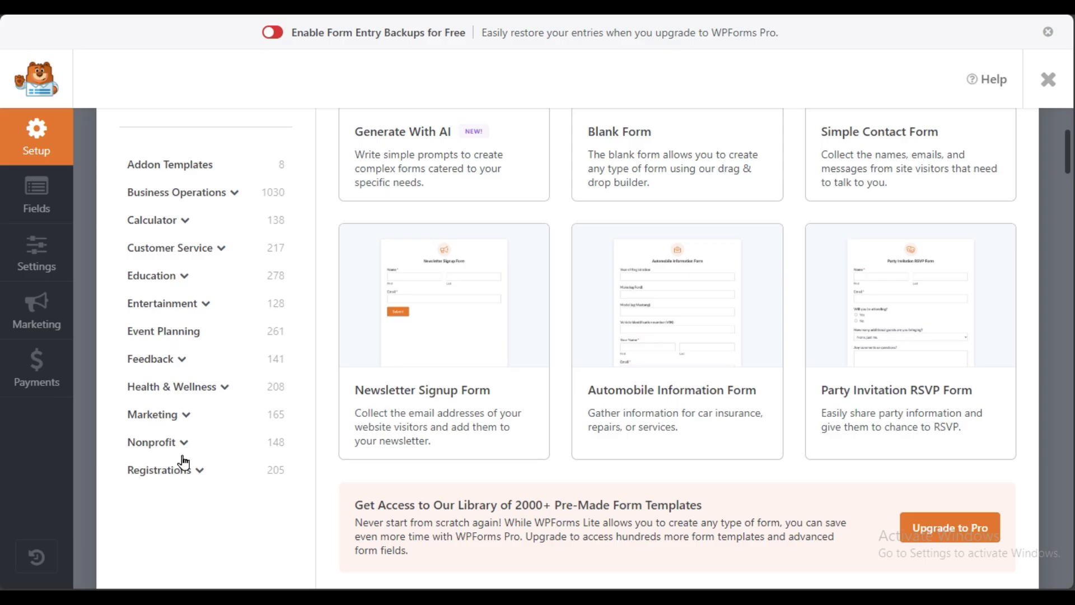
Step: Browse the template categories and list the Event Planning templates
click(187, 277)
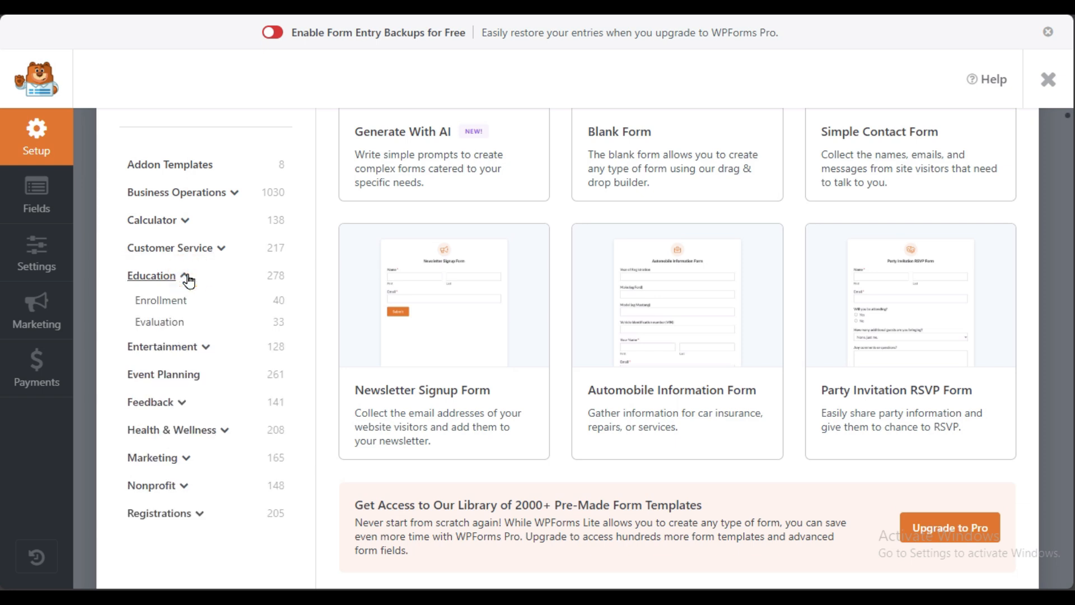
click(235, 193)
scroll(220, 327, down, 3)
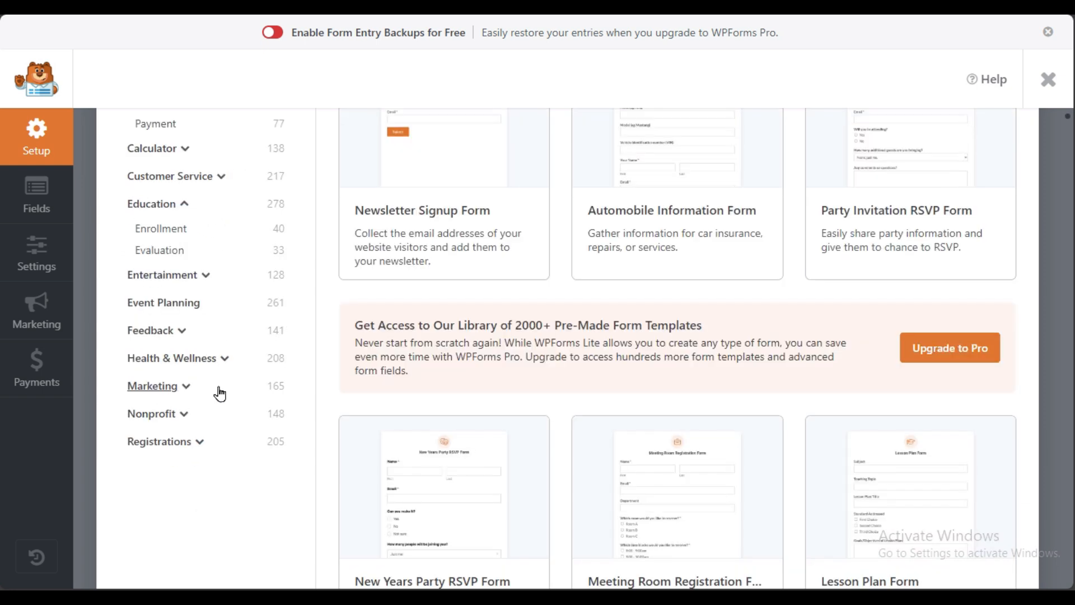
click(199, 443)
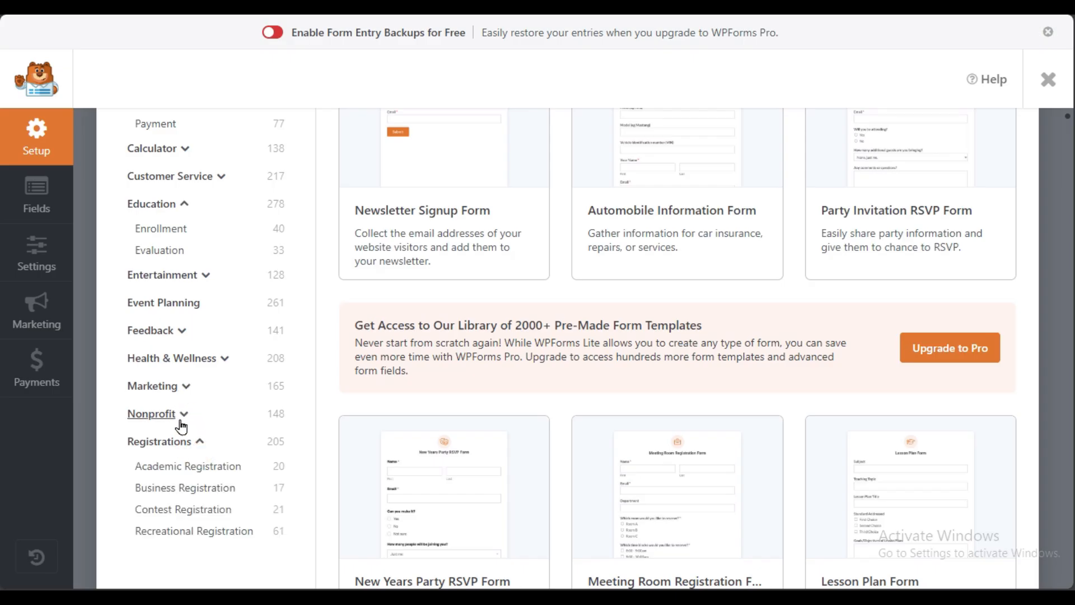
click(224, 360)
click(195, 331)
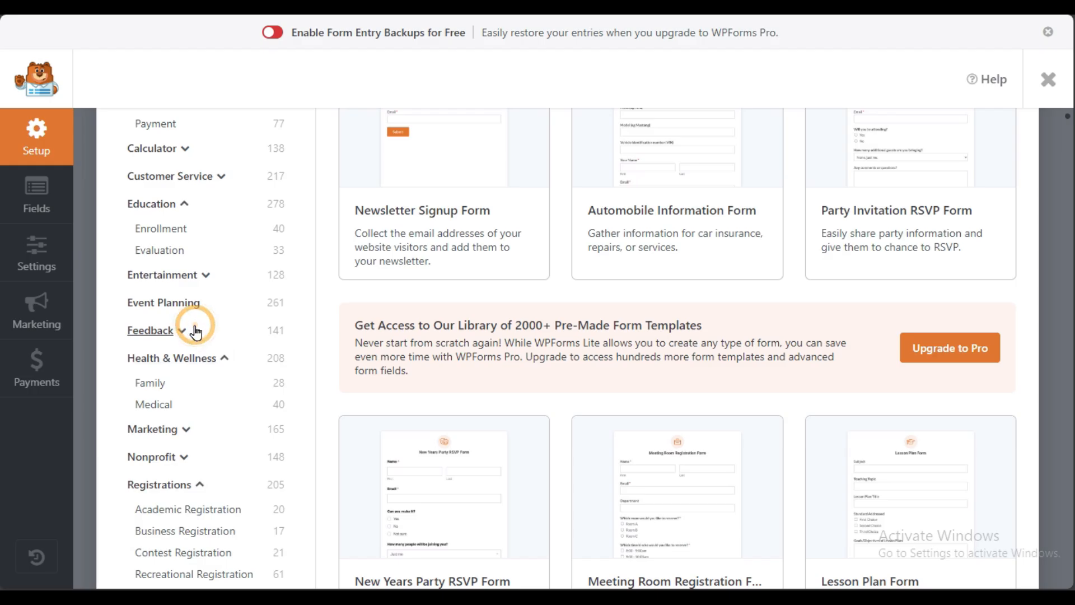
click(210, 306)
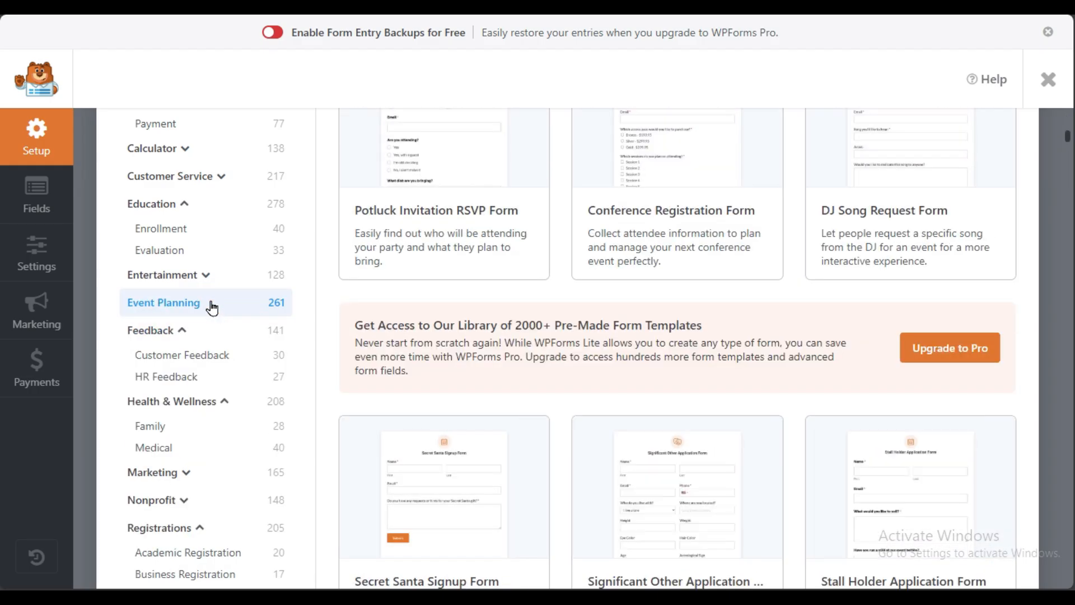
scroll(211, 314, up, 3)
scroll(191, 368, up, 3)
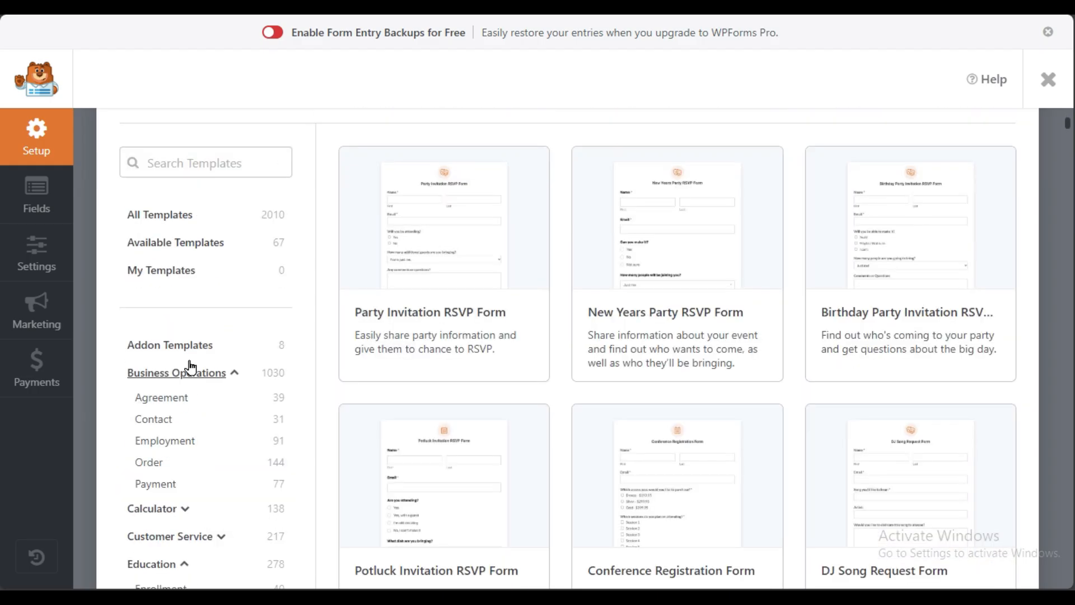
scroll(194, 465, down, 3)
scroll(195, 465, up, 3)
Step: Preview the Party Invitation RSVP Form demo, then build the form from that template
mouse_move(446, 239)
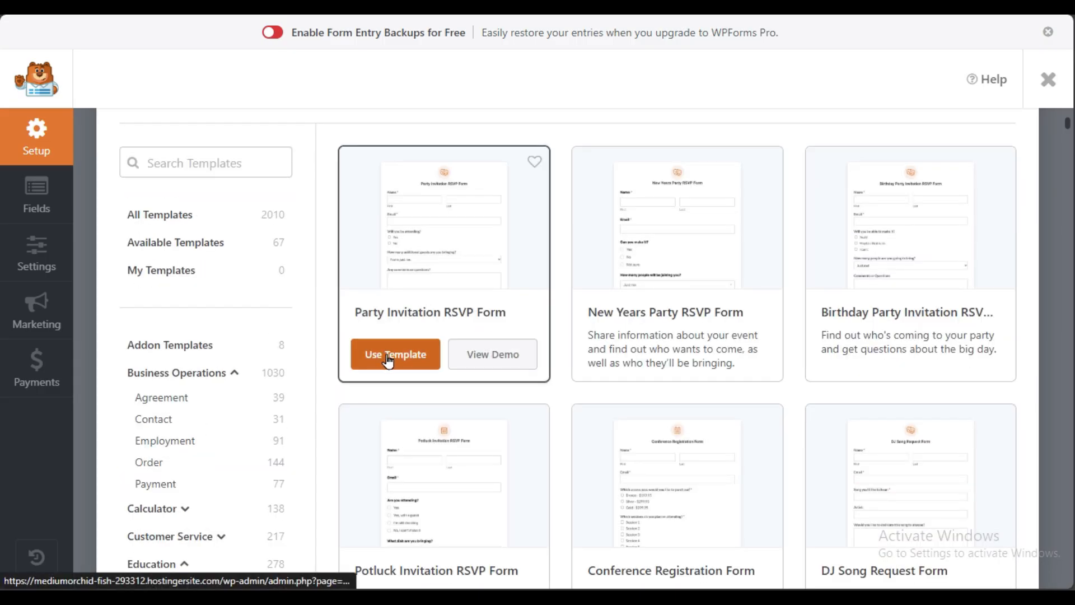
click(476, 355)
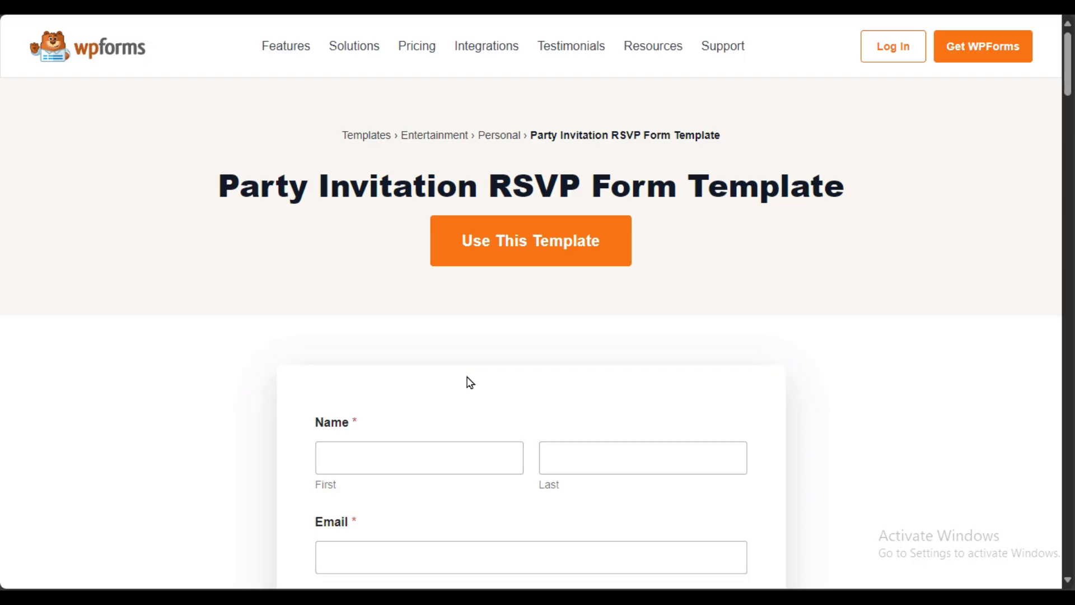
scroll(454, 380, down, 5)
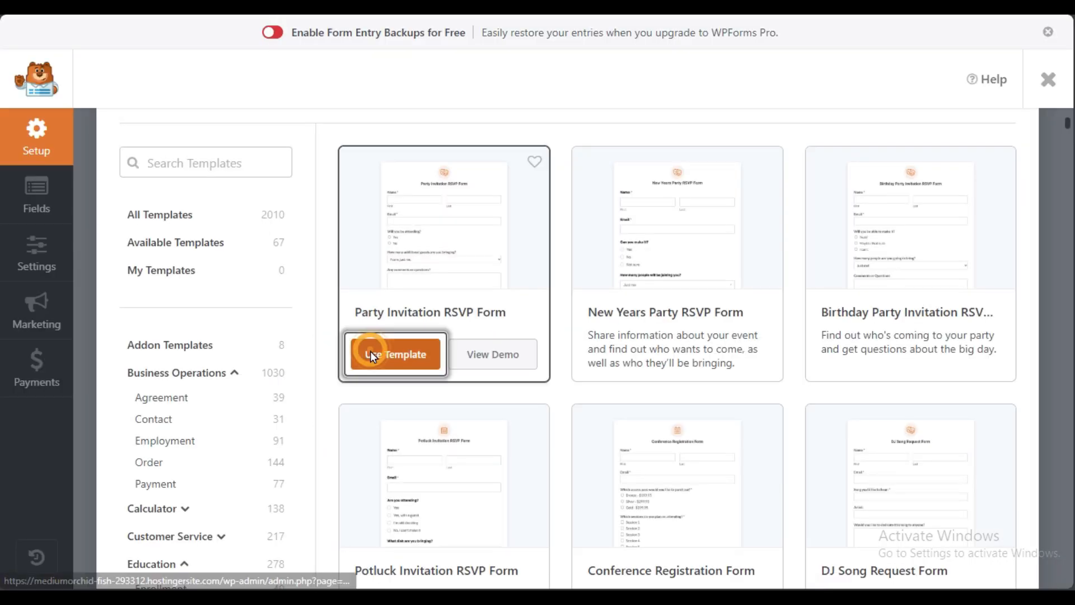
click(371, 350)
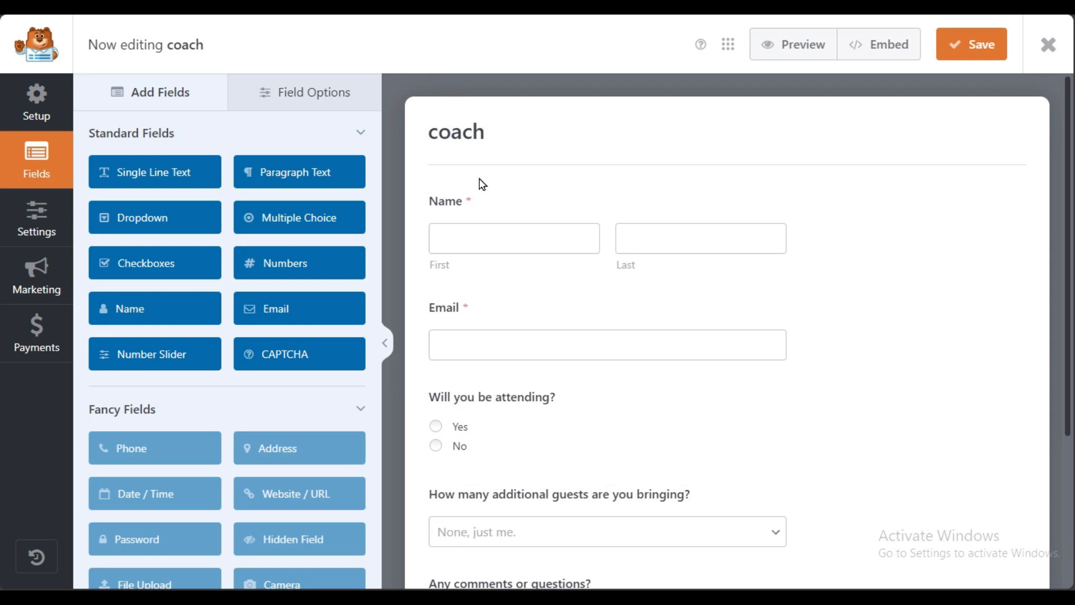
Step: Inspect the 'Will you be attending?' field label, then open the coach form's Settings
scroll(610, 492, down, 5)
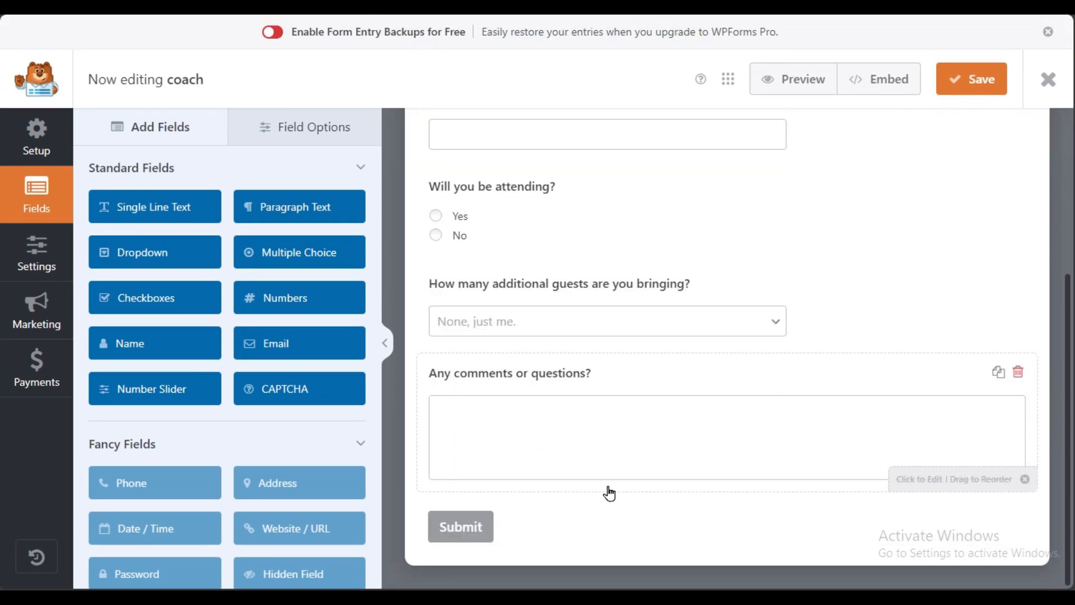
scroll(643, 288, up, 3)
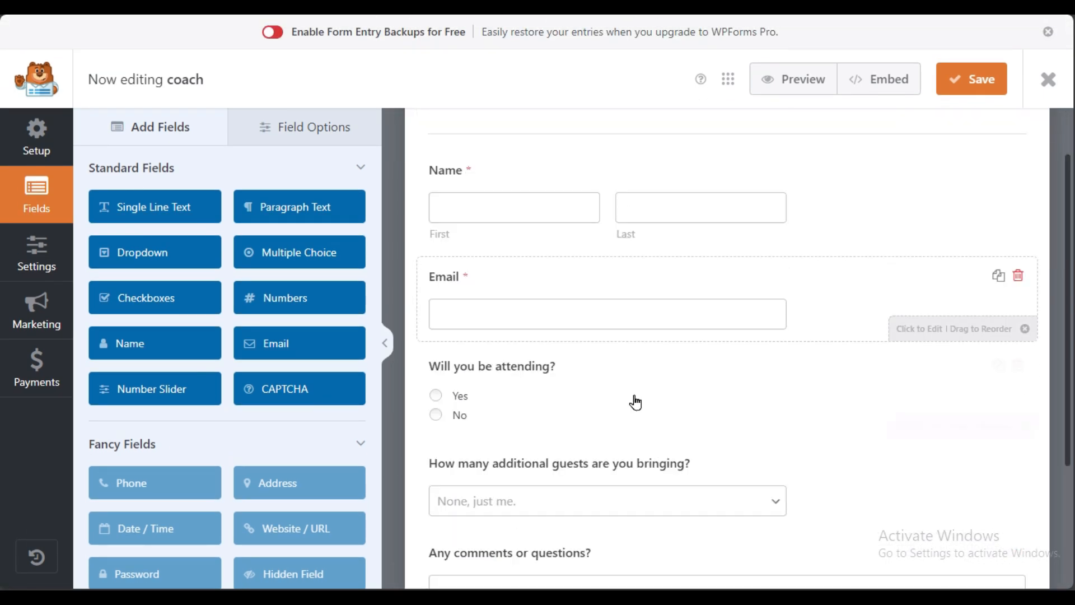
click(631, 402)
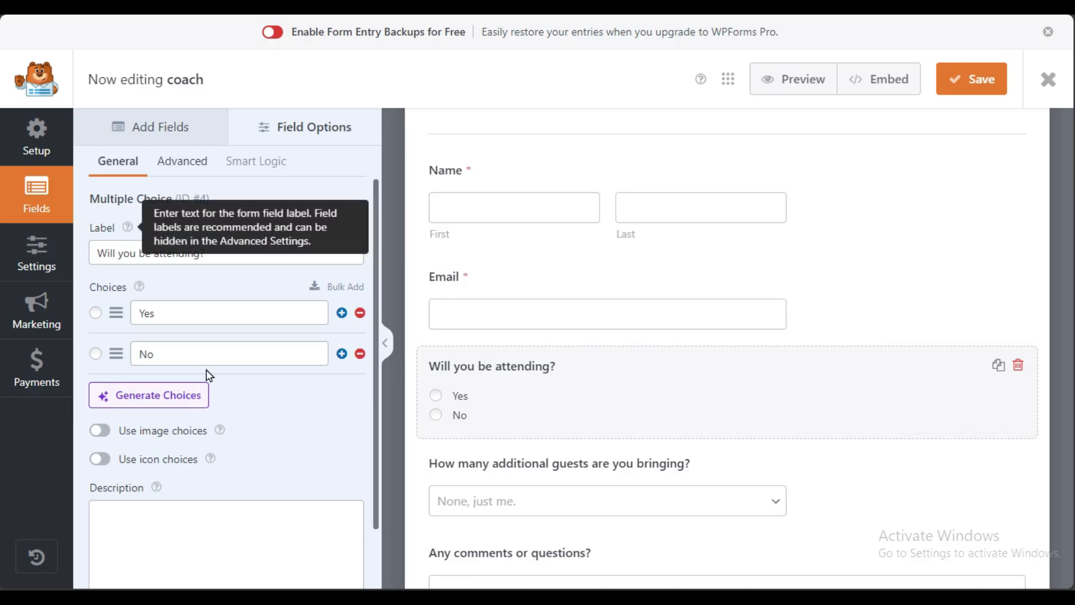
triple_click(115, 252)
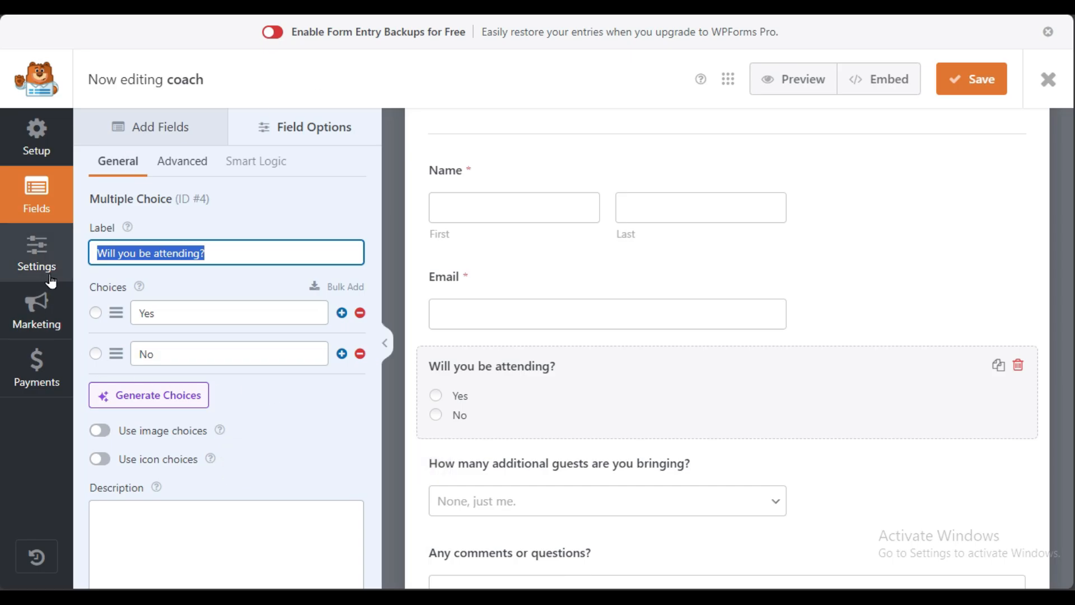
click(21, 271)
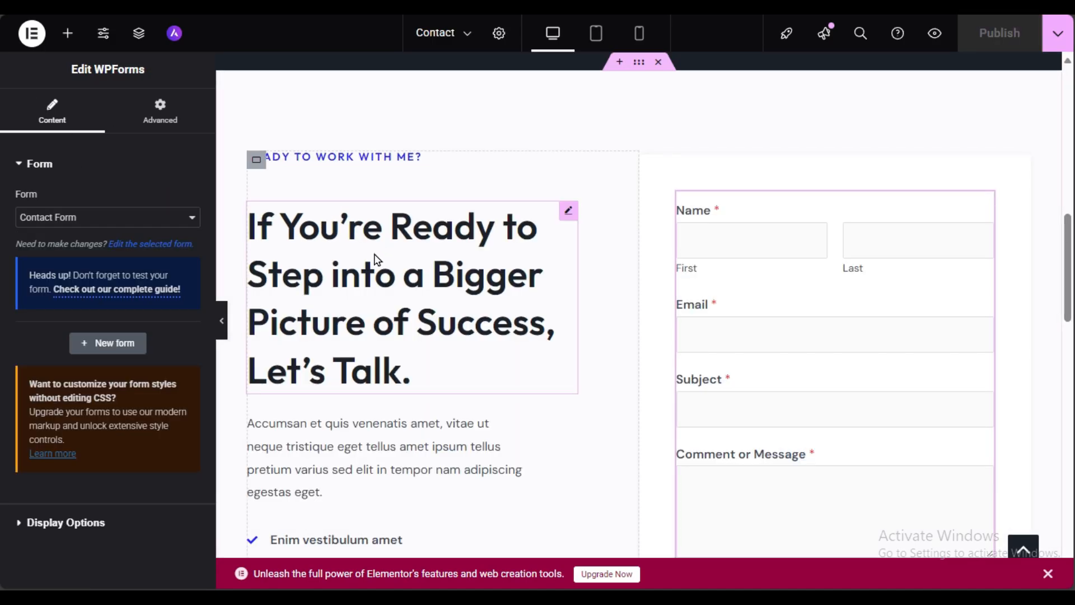
Step: Select the Let's Talk heading, the intro paragraph, and finally the five-item Icon List widget
scroll(367, 306, down, 4)
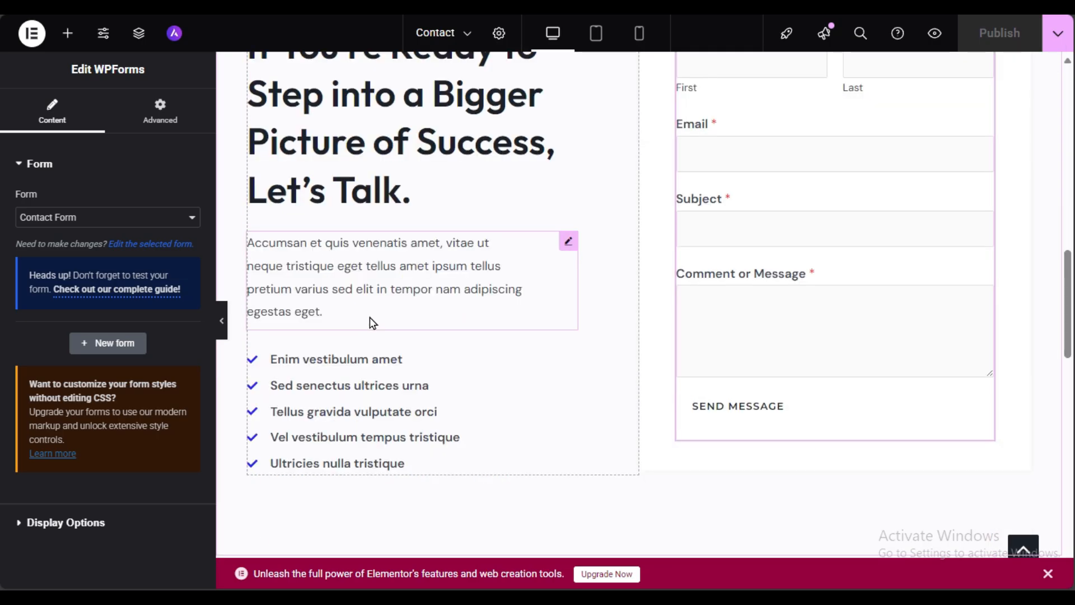
scroll(425, 417, up, 4)
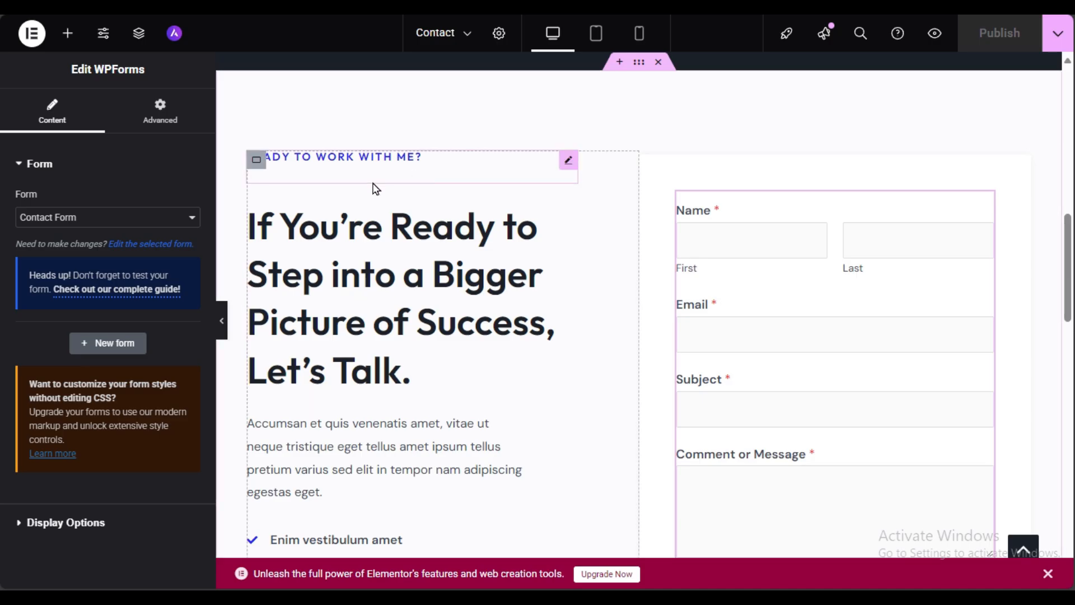
click(414, 270)
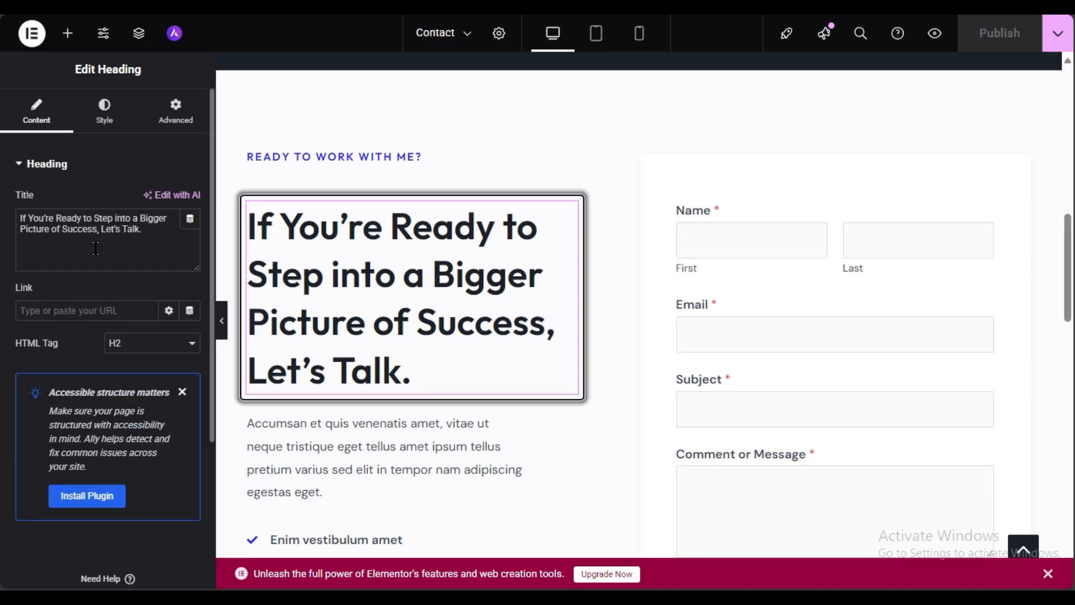
triple_click(147, 233)
scroll(387, 340, down, 3)
click(421, 252)
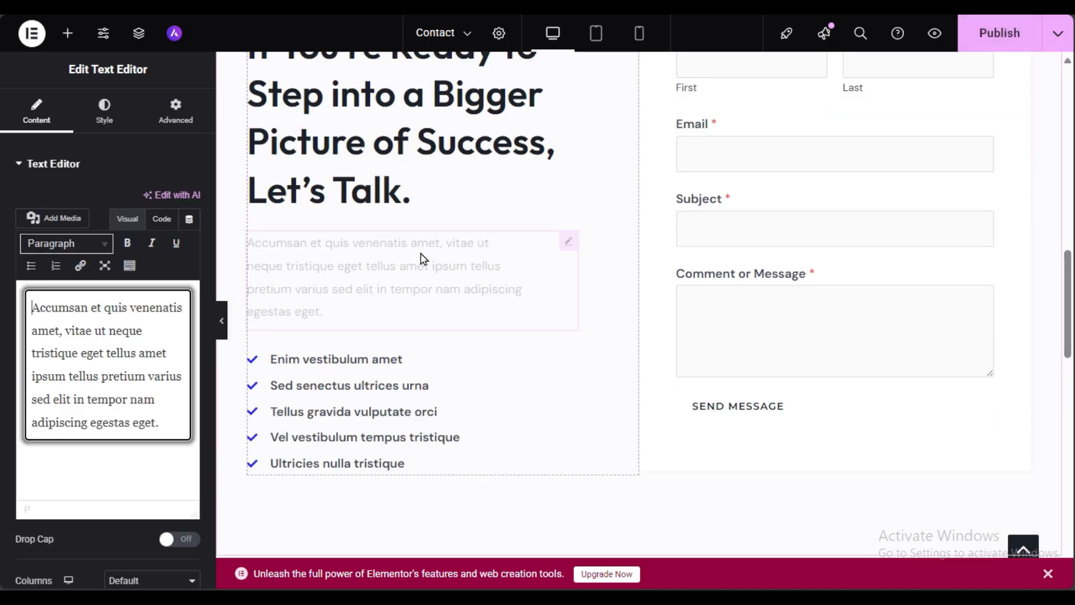
click(482, 423)
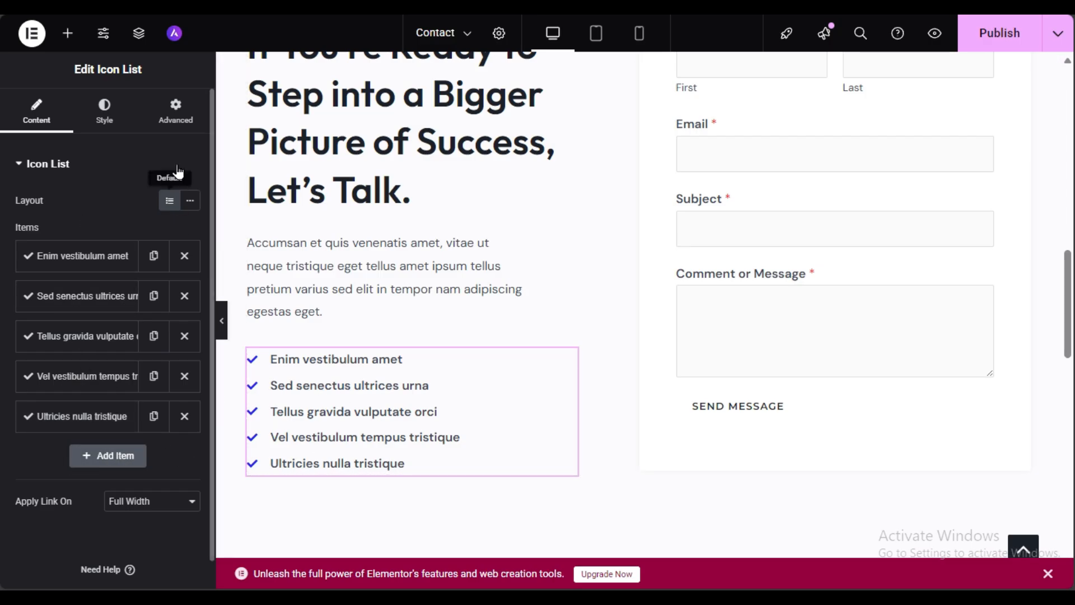
Step: Delete the Ultricies, Vel vestibulum, Sed senectus and Enim vestibulum items, keeping Tellus gravida vulputate orci
click(185, 416)
click(184, 376)
click(184, 295)
click(184, 255)
click(184, 255)
click(185, 255)
Step: Add two new List Item entries and check the second entry's text
click(118, 303)
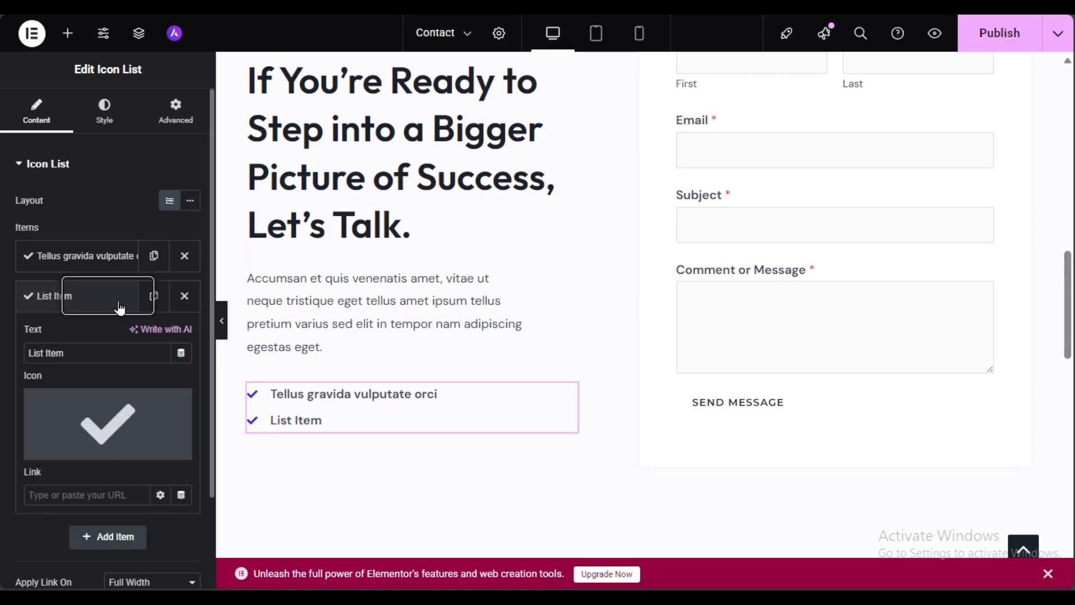
click(112, 546)
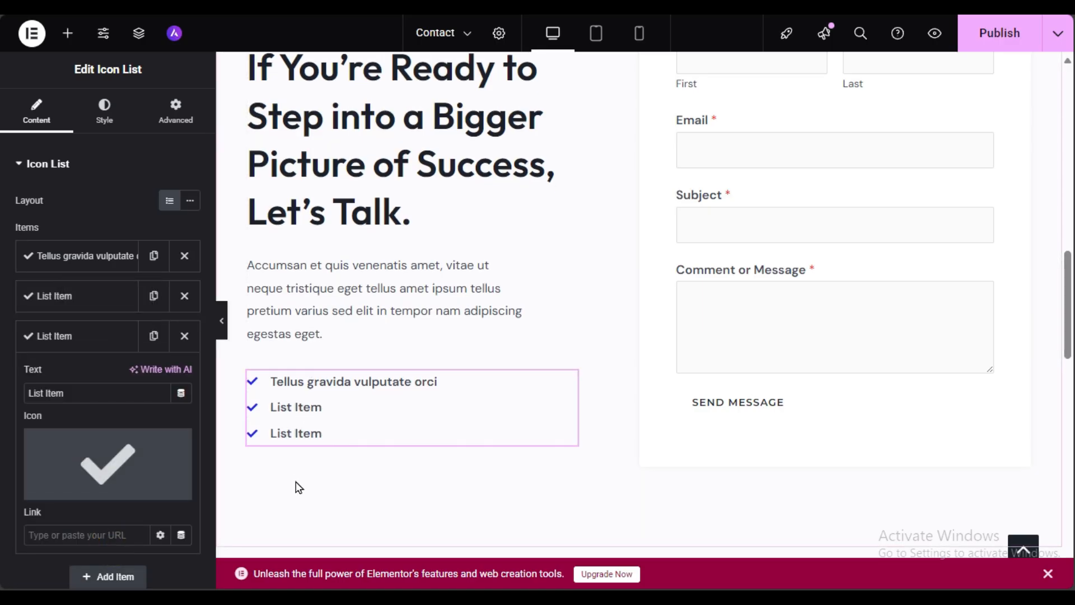
click(52, 295)
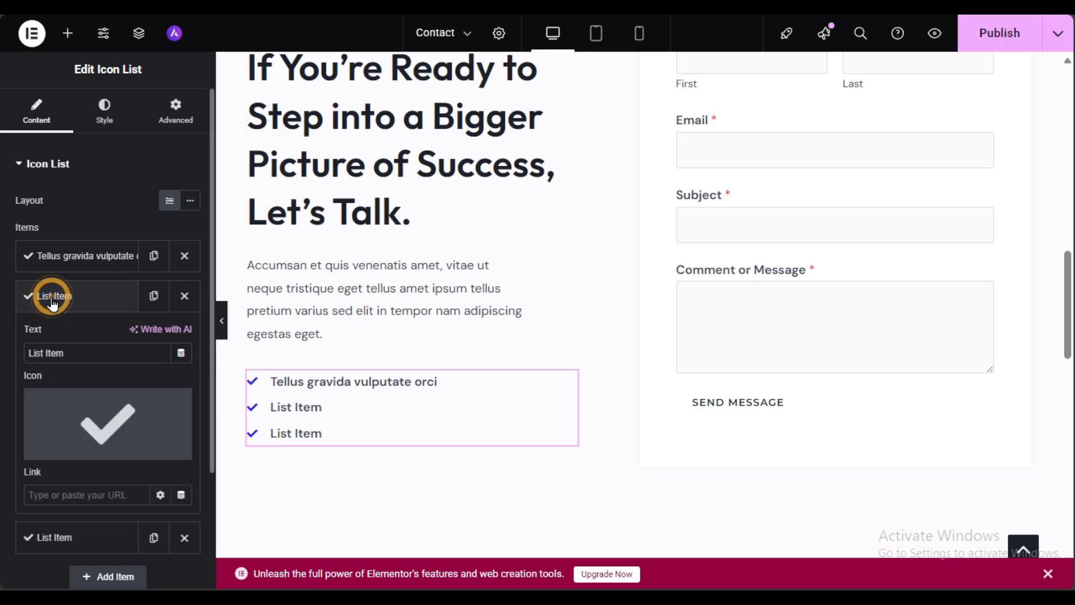
triple_click(87, 353)
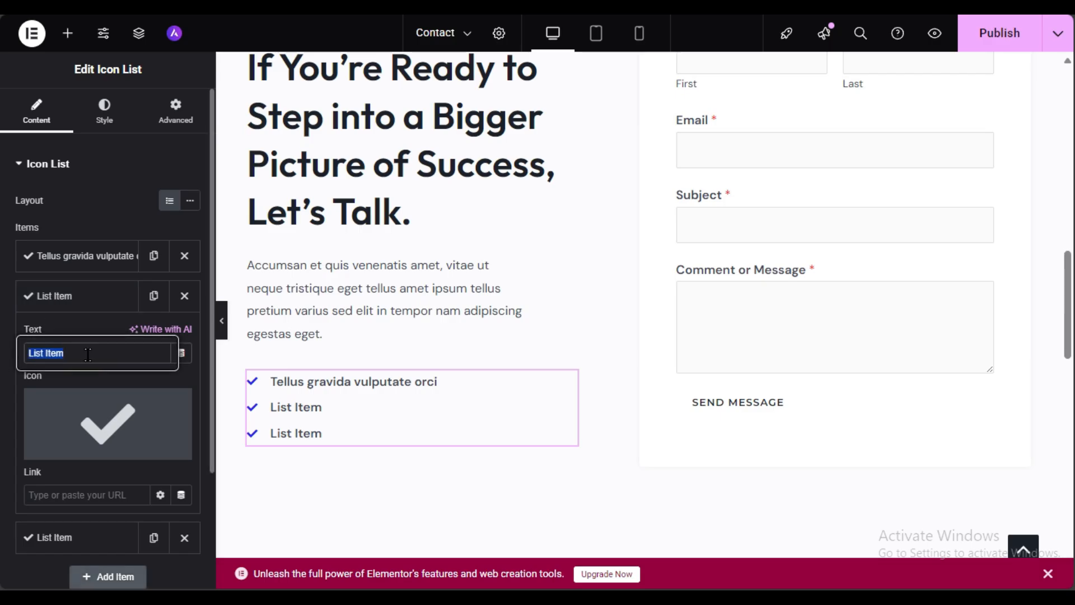
mouse_move(66, 459)
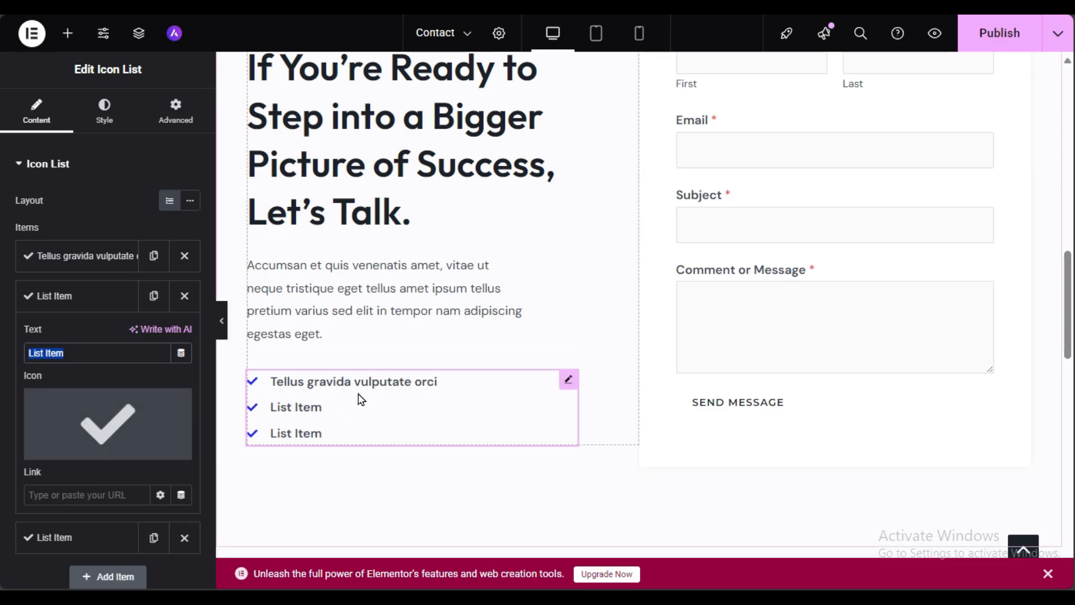
click(104, 294)
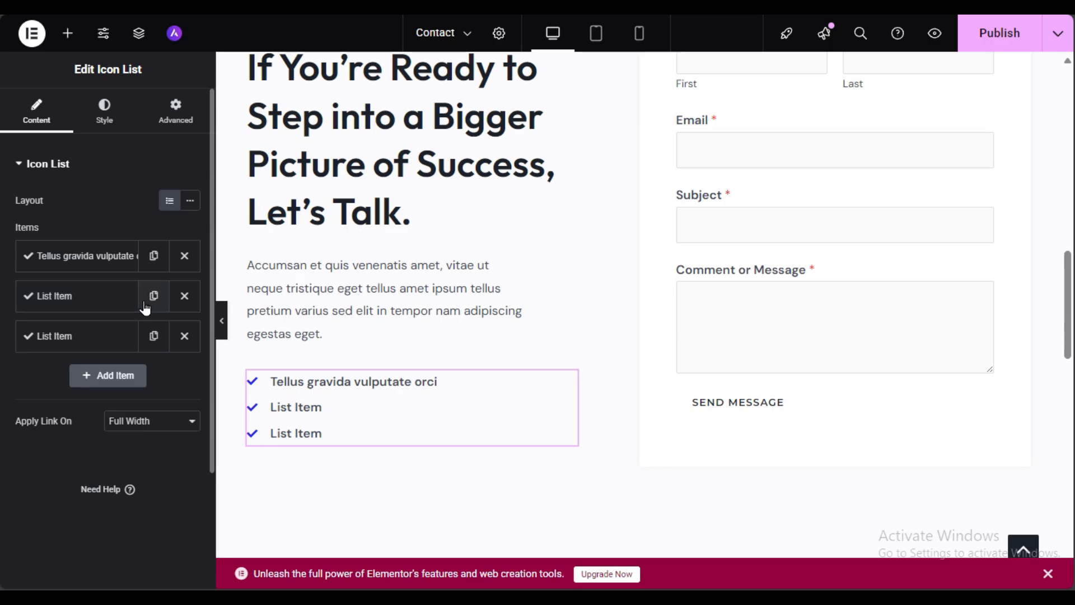
Step: Publish the updated Contact page
scroll(550, 388, down, 3)
scroll(551, 388, up, 3)
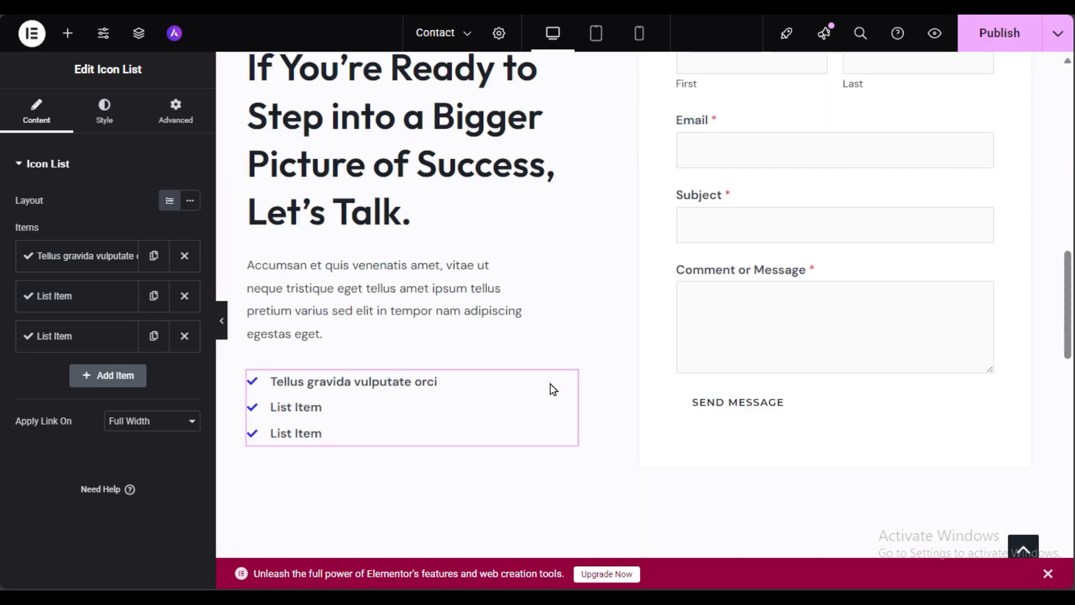
scroll(552, 387, up, 3)
scroll(551, 387, down, 3)
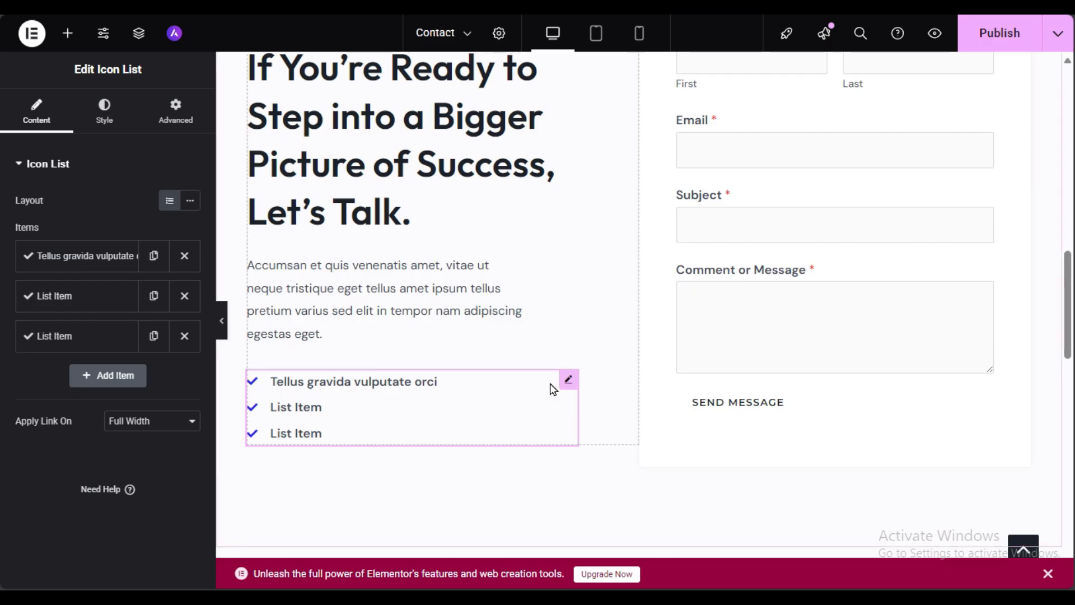
scroll(552, 387, up, 3)
scroll(550, 387, down, 15)
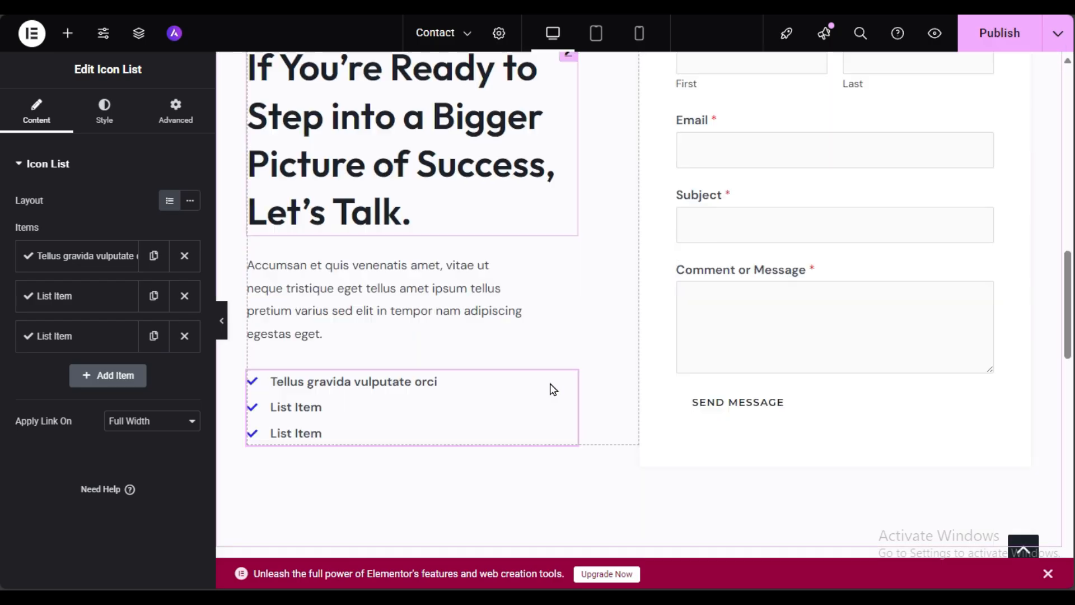
scroll(826, 291, up, 5)
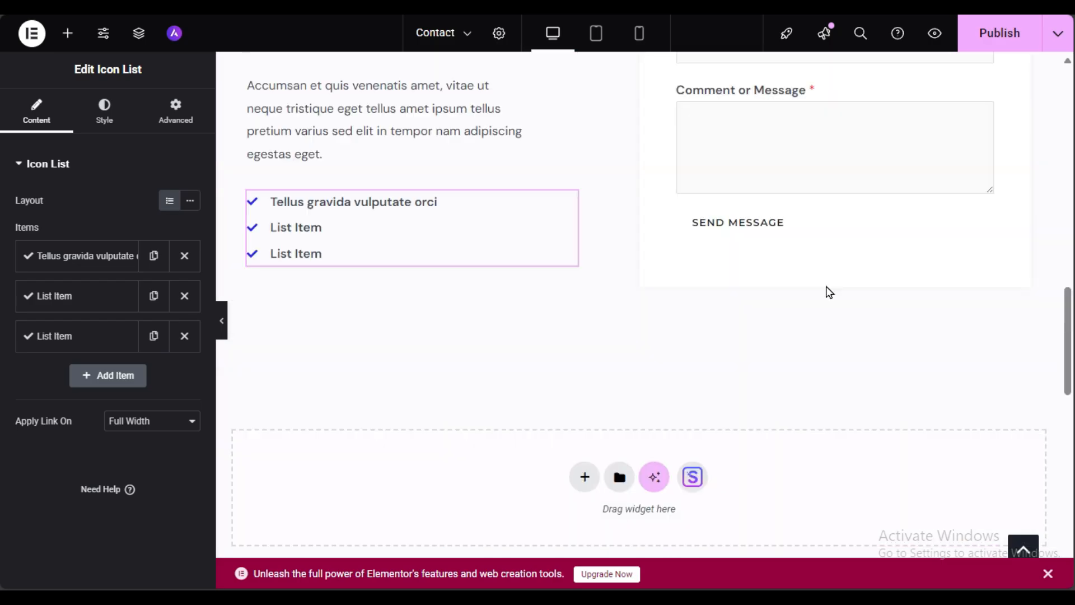
click(1000, 35)
scroll(782, 249, up, 10)
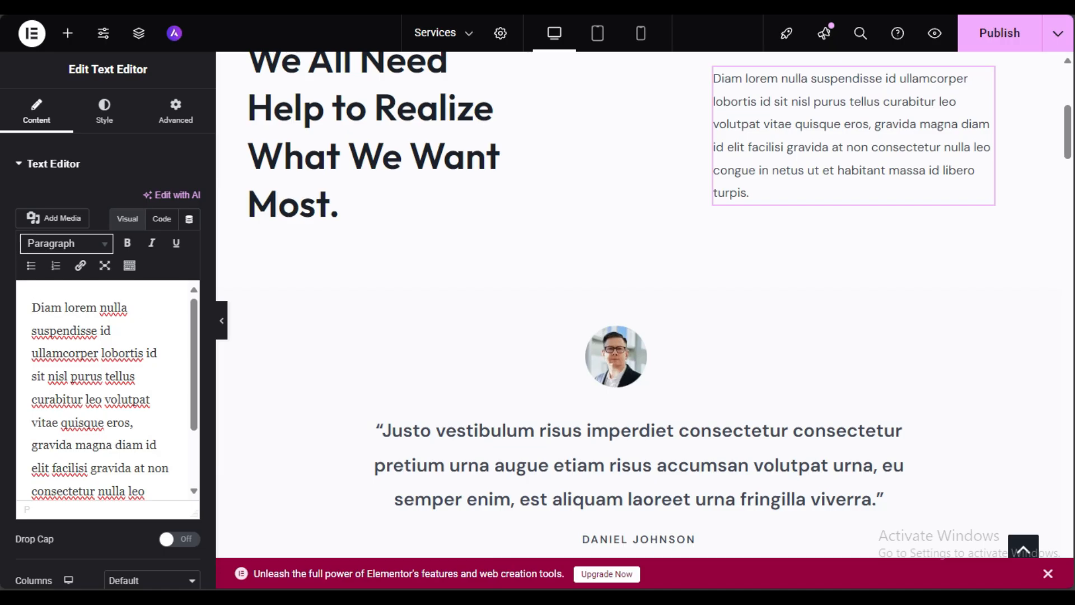
Step: Leave the editor, look through the live About page, then launch Edit with Elementor on it
key(Return)
click(608, 62)
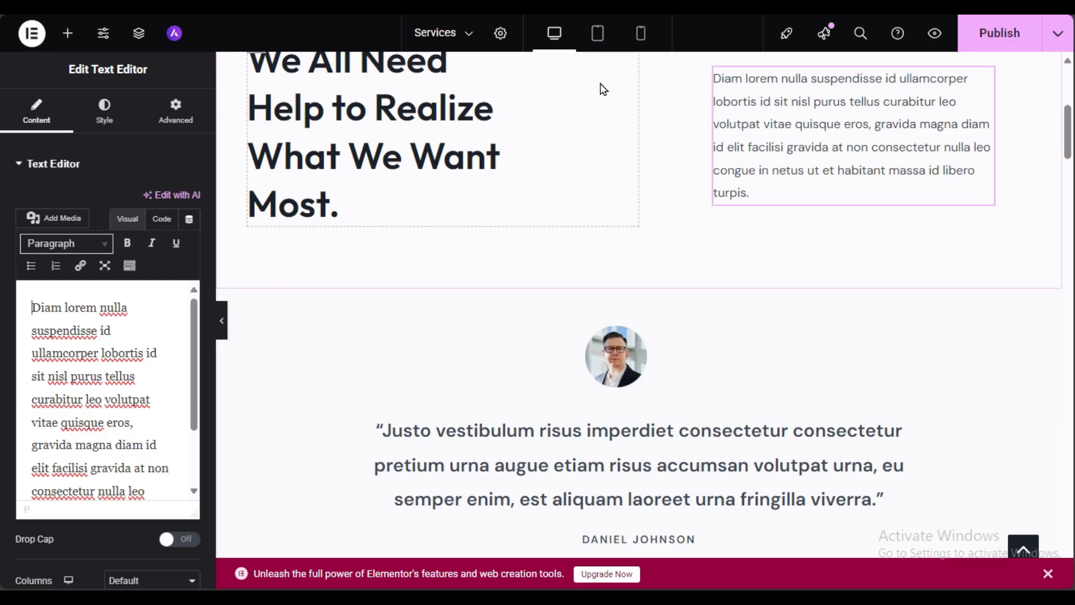
click(204, 88)
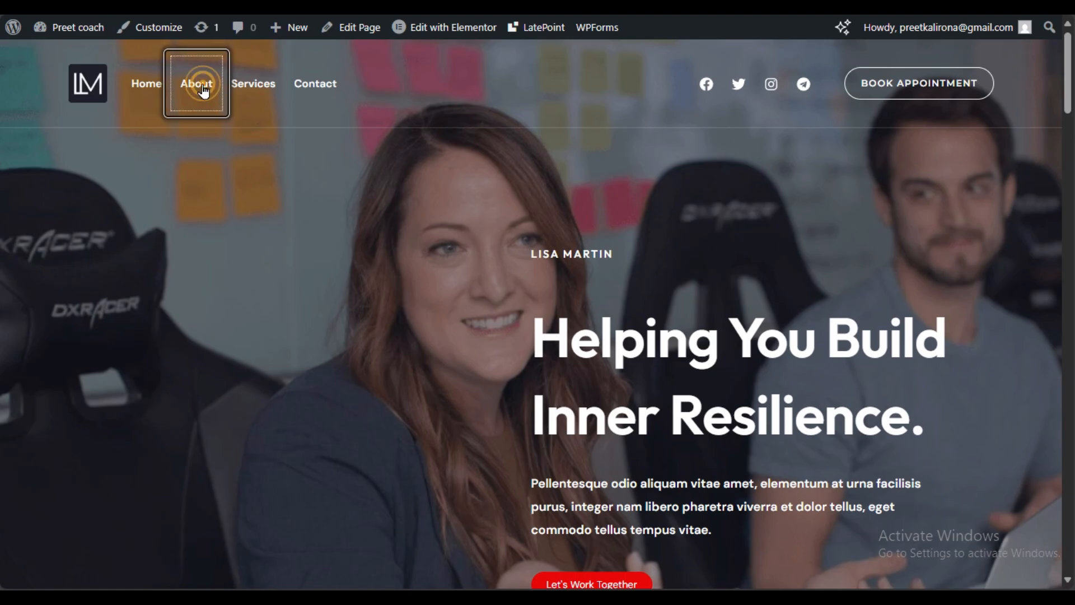
scroll(241, 336, down, 10)
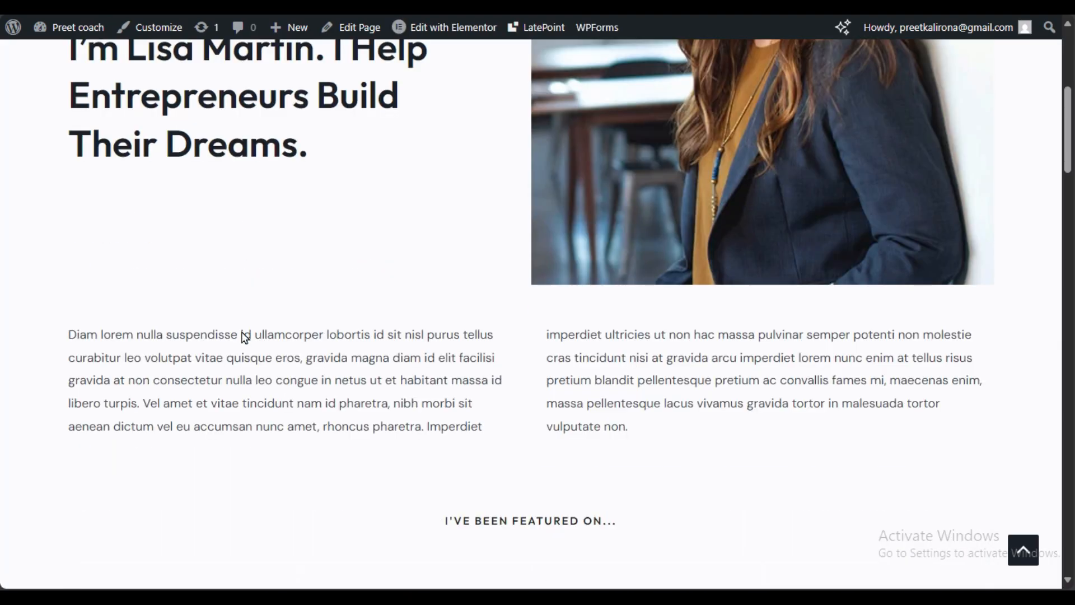
scroll(741, 276, up, 10)
scroll(146, 453, down, 10)
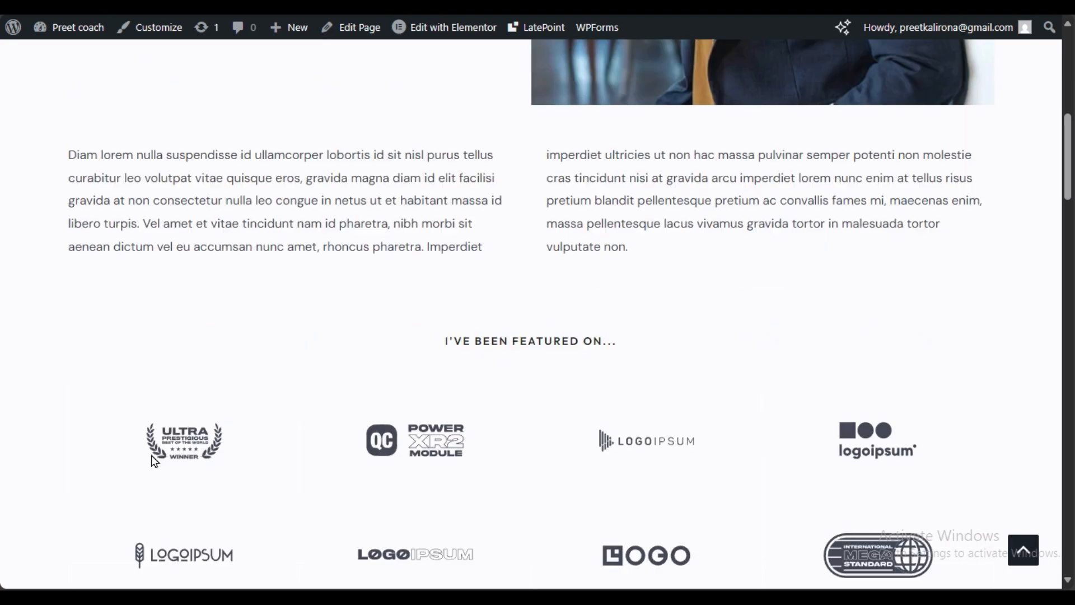
scroll(202, 249, down, 3)
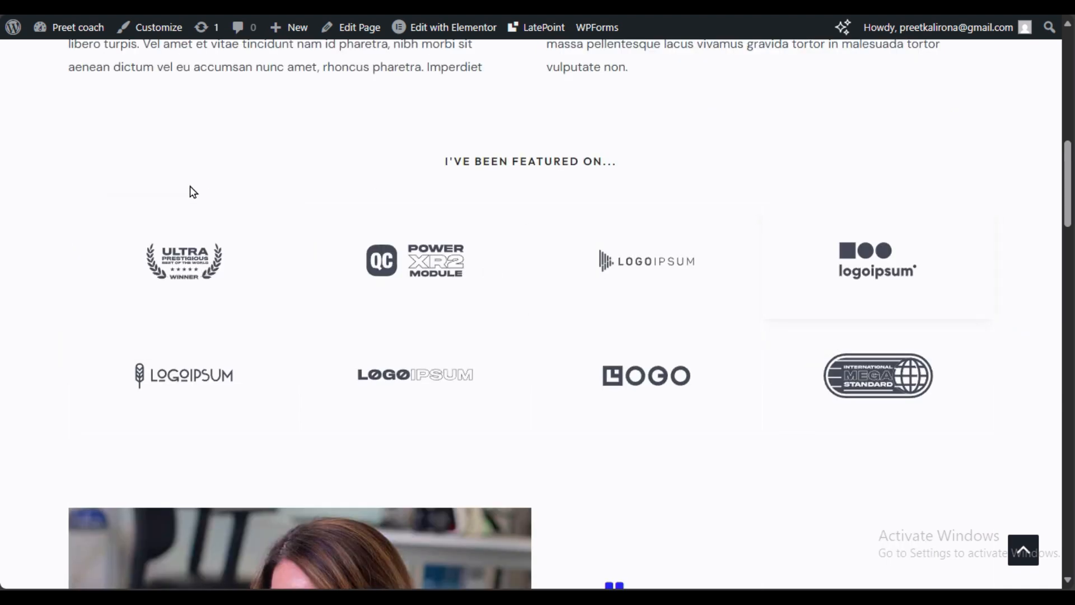
scroll(745, 241, down, 12)
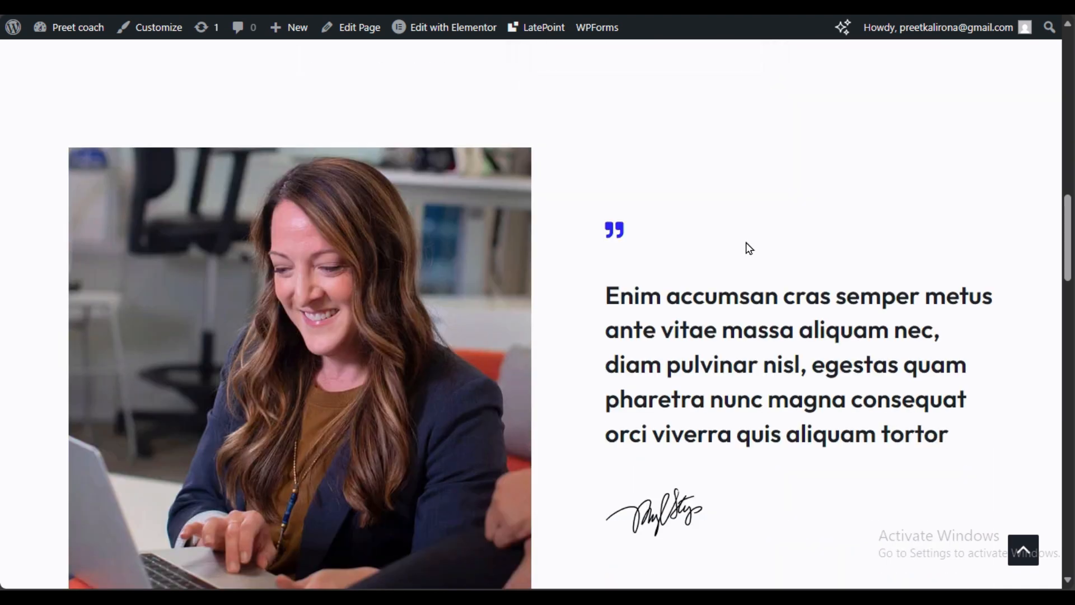
scroll(679, 300, down, 6)
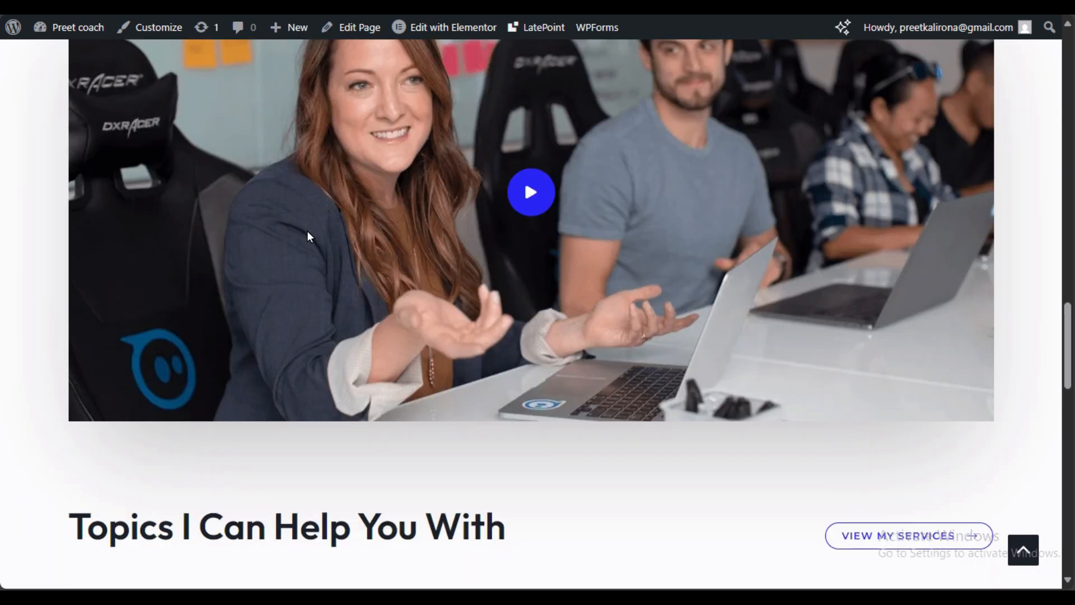
click(454, 27)
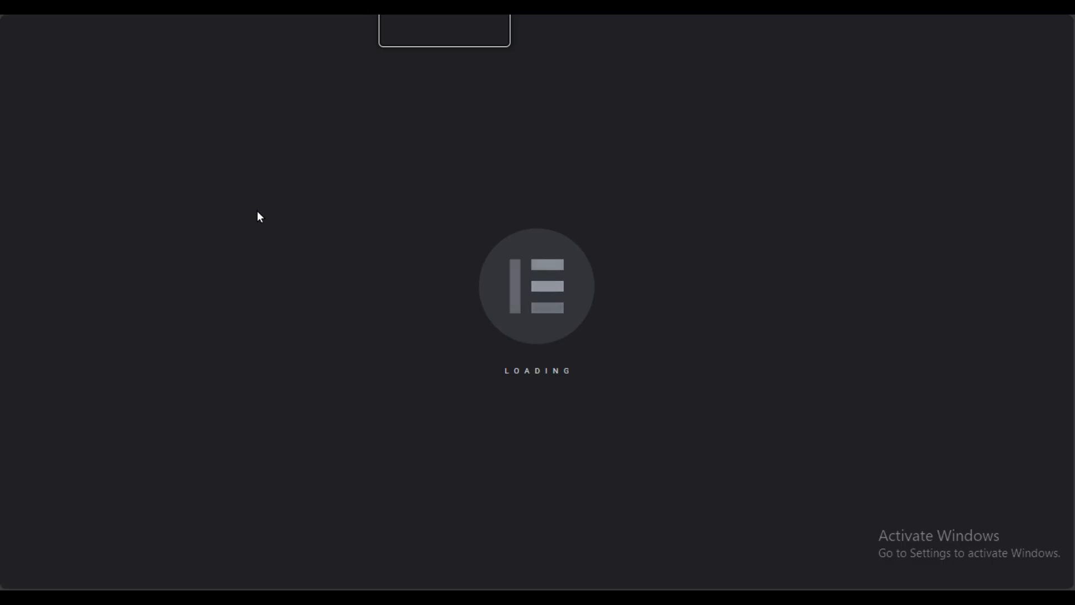
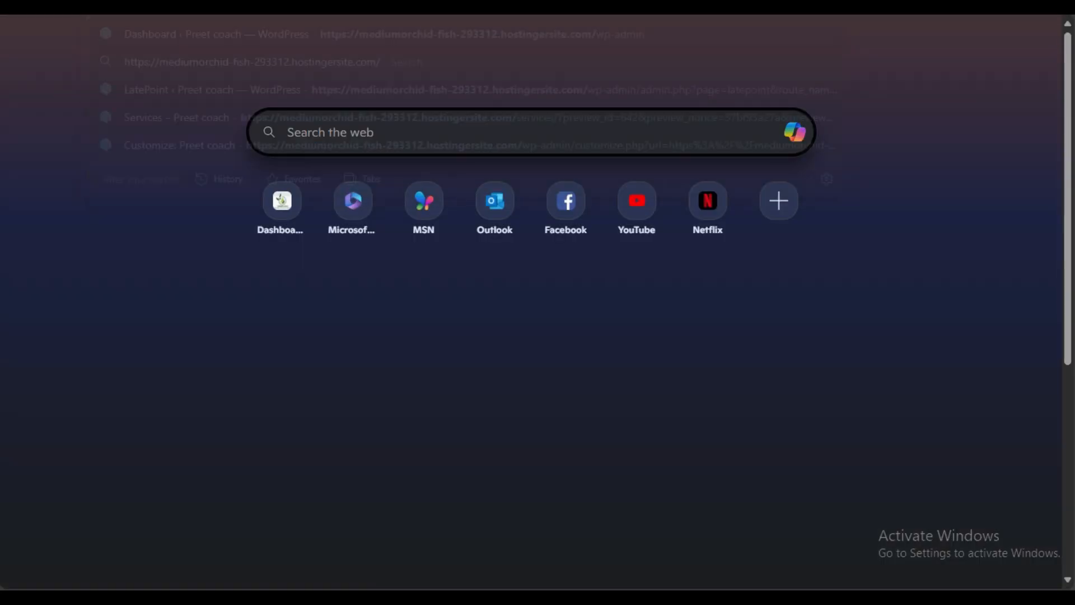
Step: Look through the live home page, then launch Edit with Elementor on it
scroll(736, 287, down, 20)
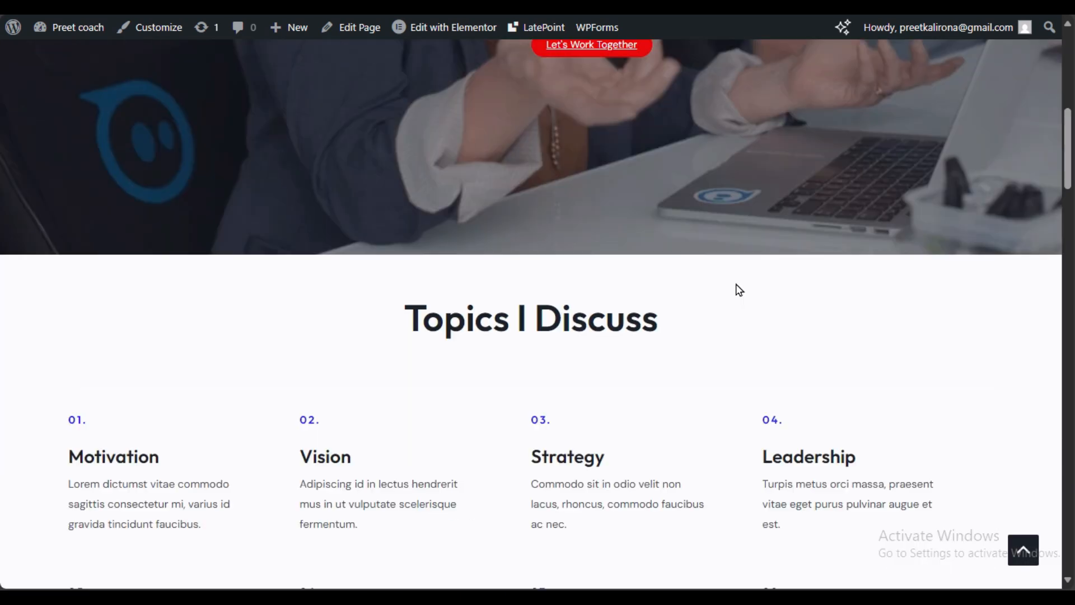
scroll(737, 287, down, 20)
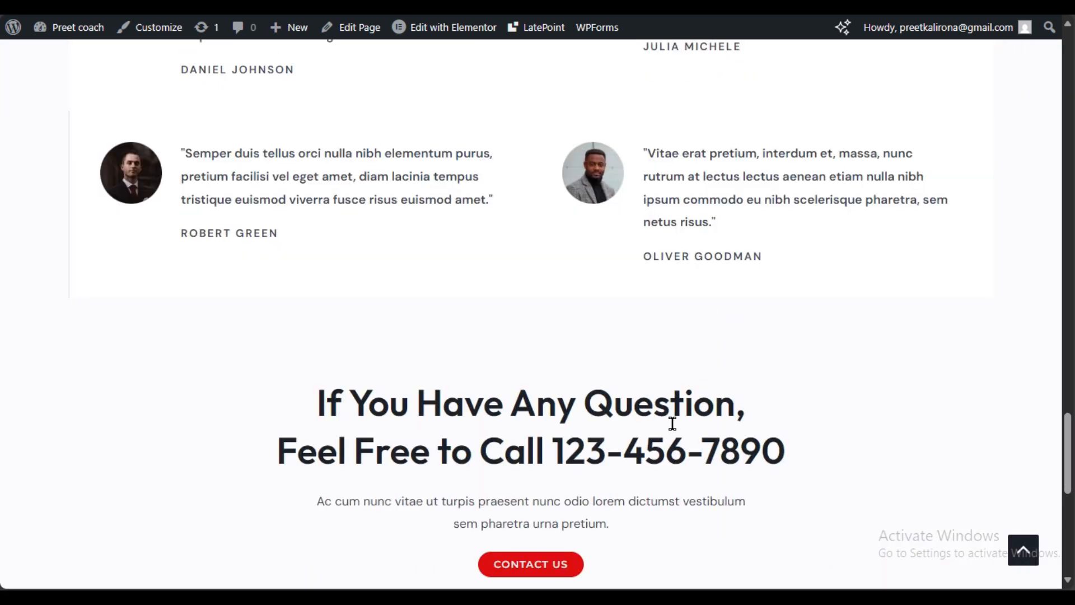
scroll(524, 383, down, 3)
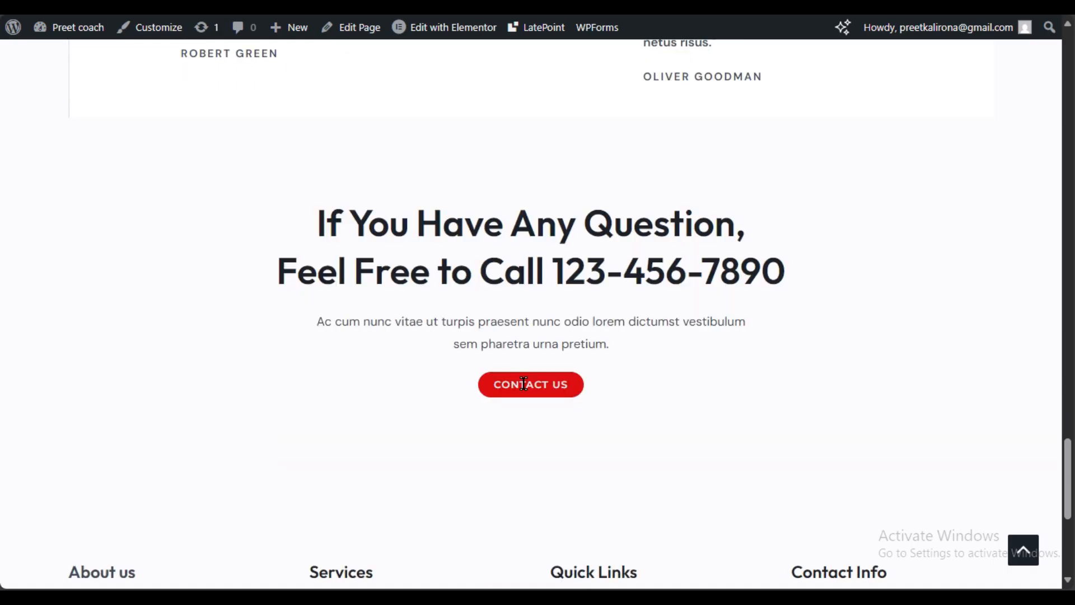
scroll(476, 262, up, 9)
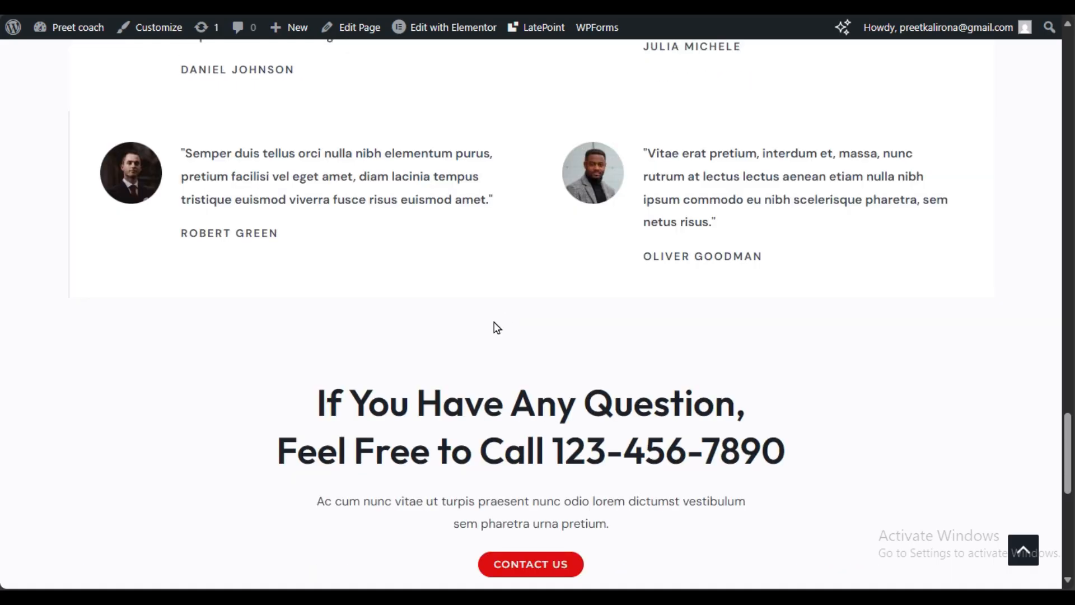
click(469, 37)
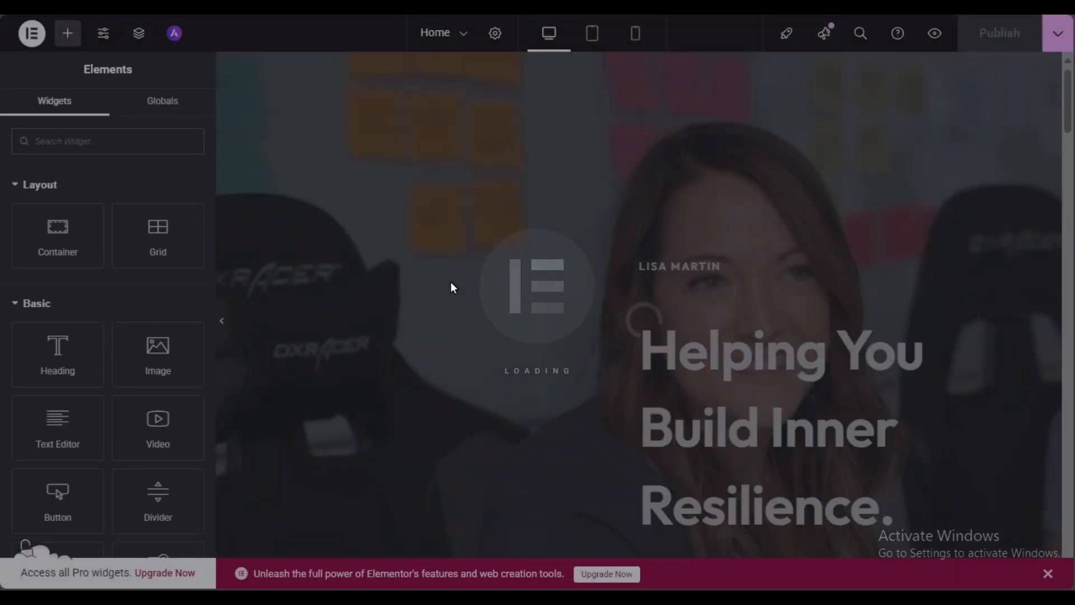
Step: Delete the portrait photo beside the quote
scroll(452, 281, down, 10)
scroll(450, 288, down, 15)
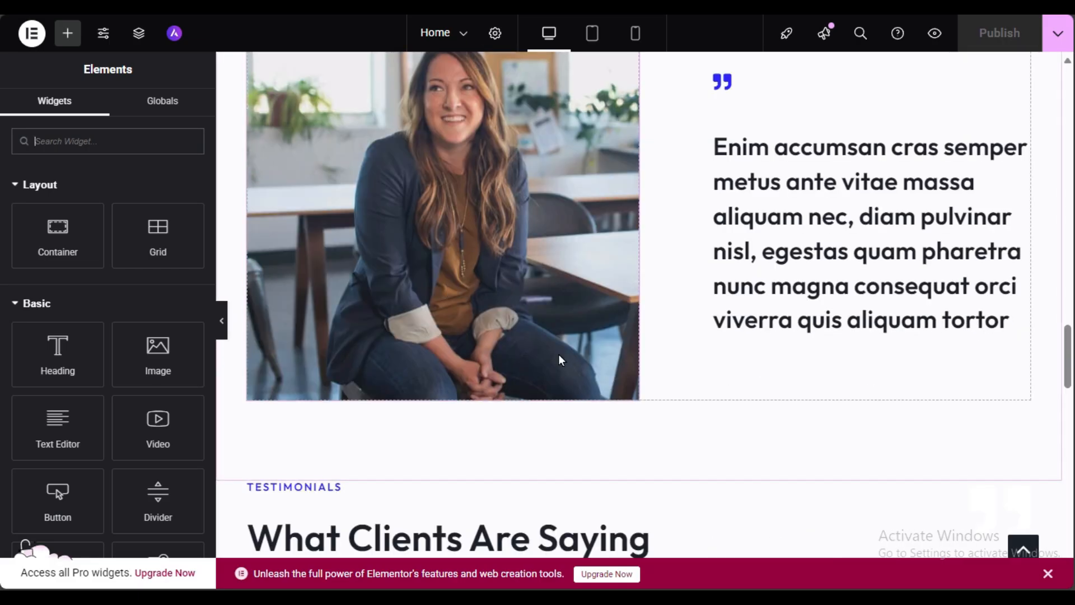
scroll(611, 395, up, 3)
click(583, 307)
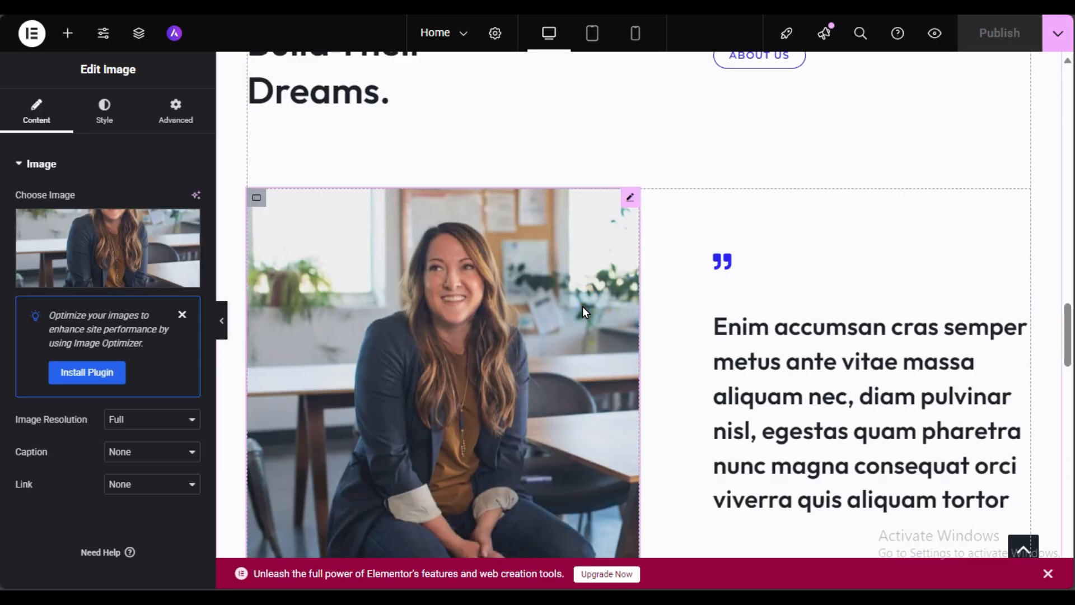
right_click(482, 261)
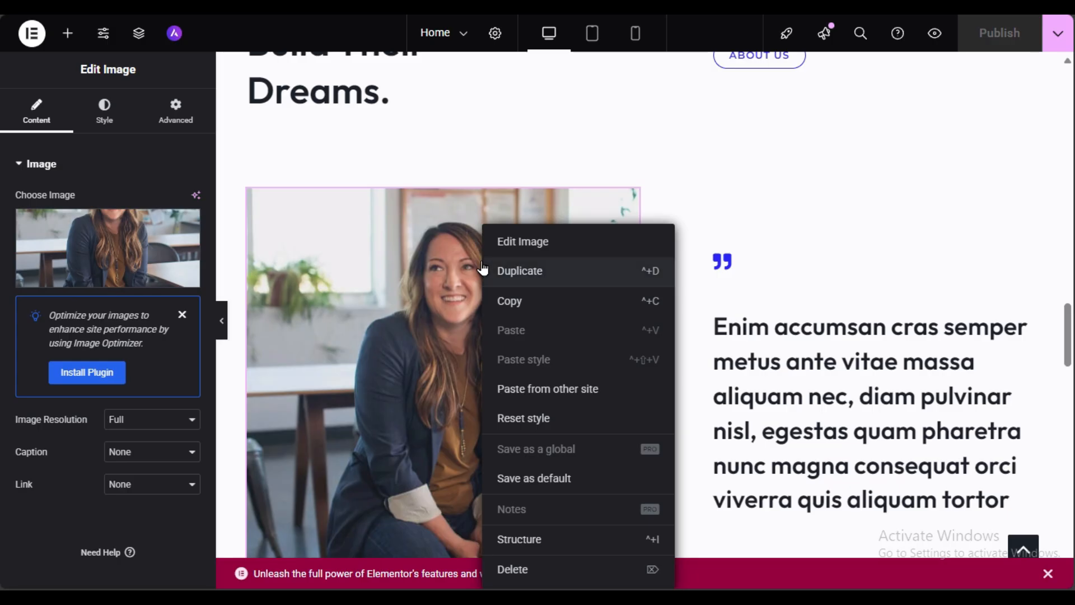
click(547, 570)
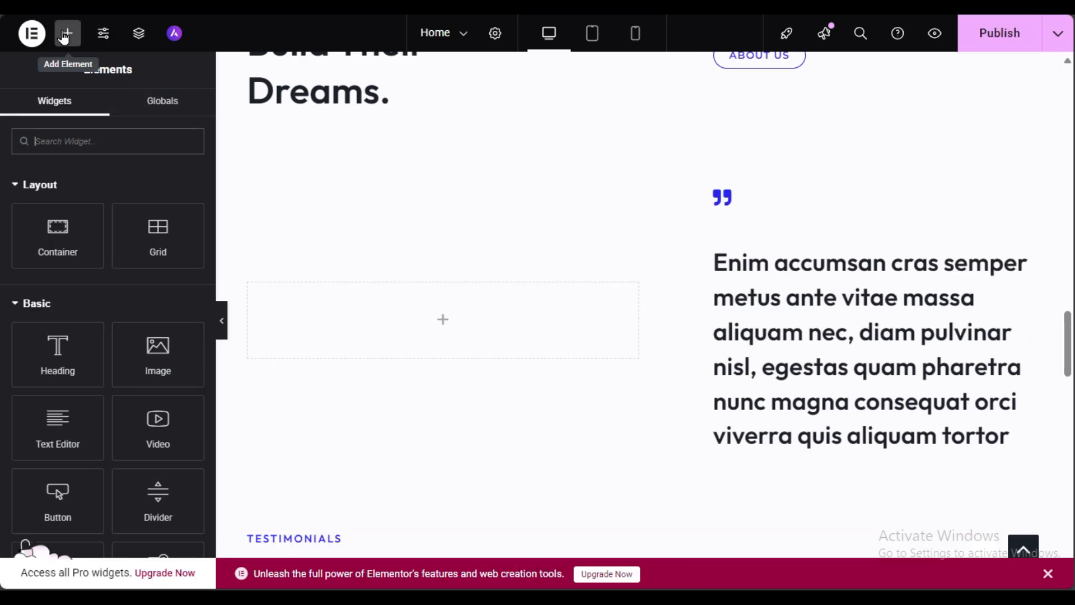
Step: Drop a Video widget into the emptied space and set its source to Self Hosted, no file chosen
text(v)
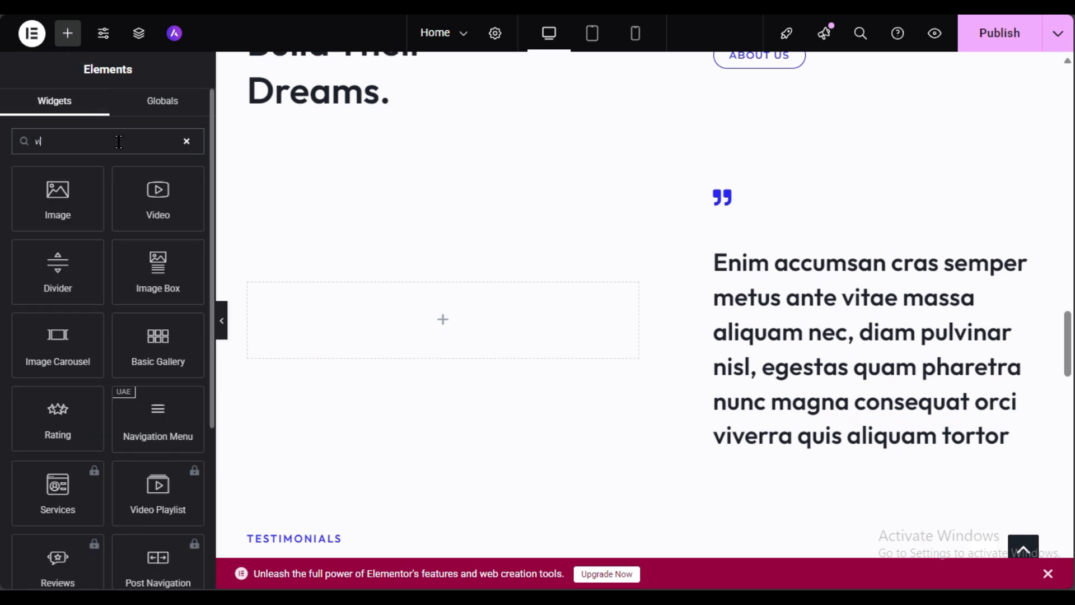
drag(158, 201, 477, 312)
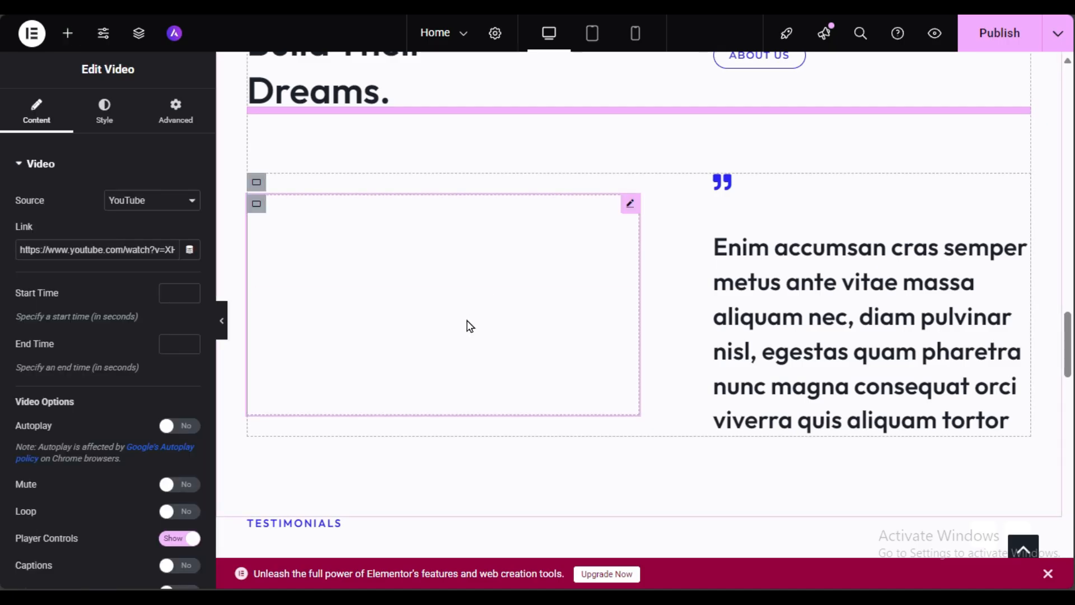
triple_click(119, 247)
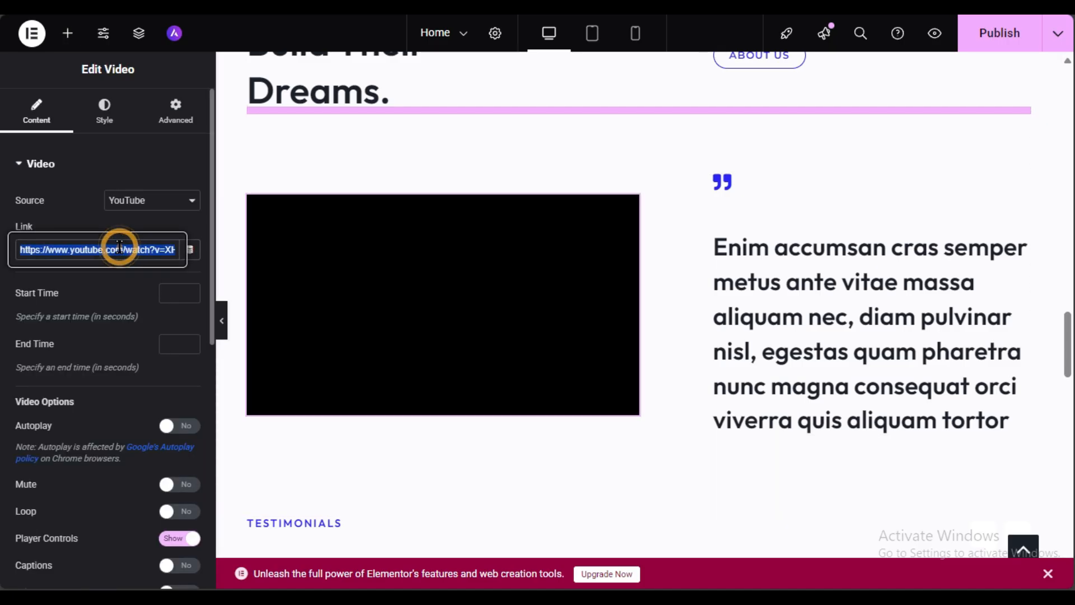
click(160, 202)
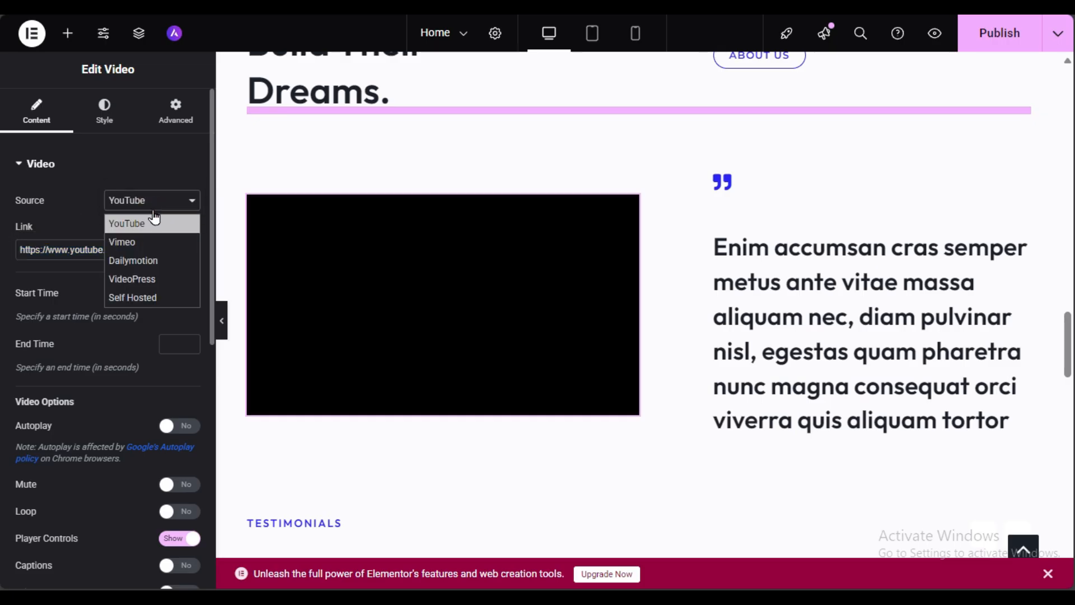
click(137, 297)
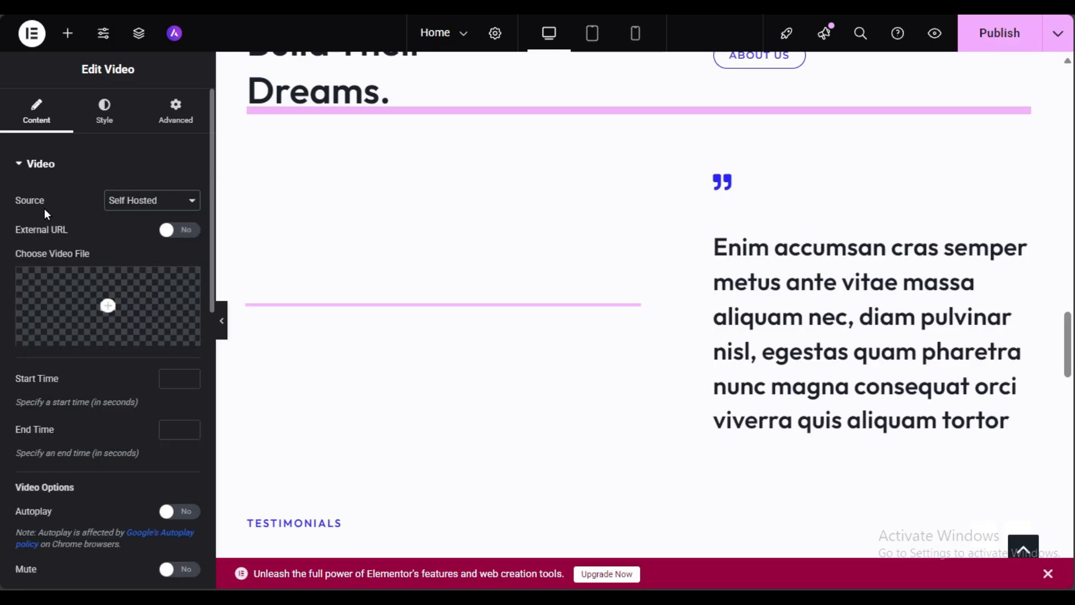
click(85, 332)
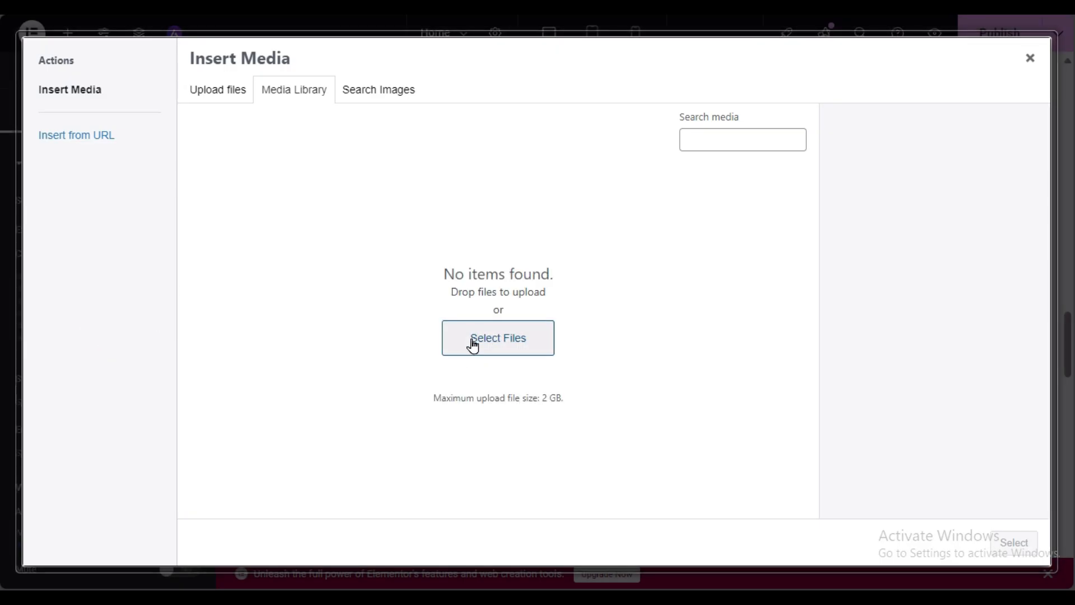
click(1030, 58)
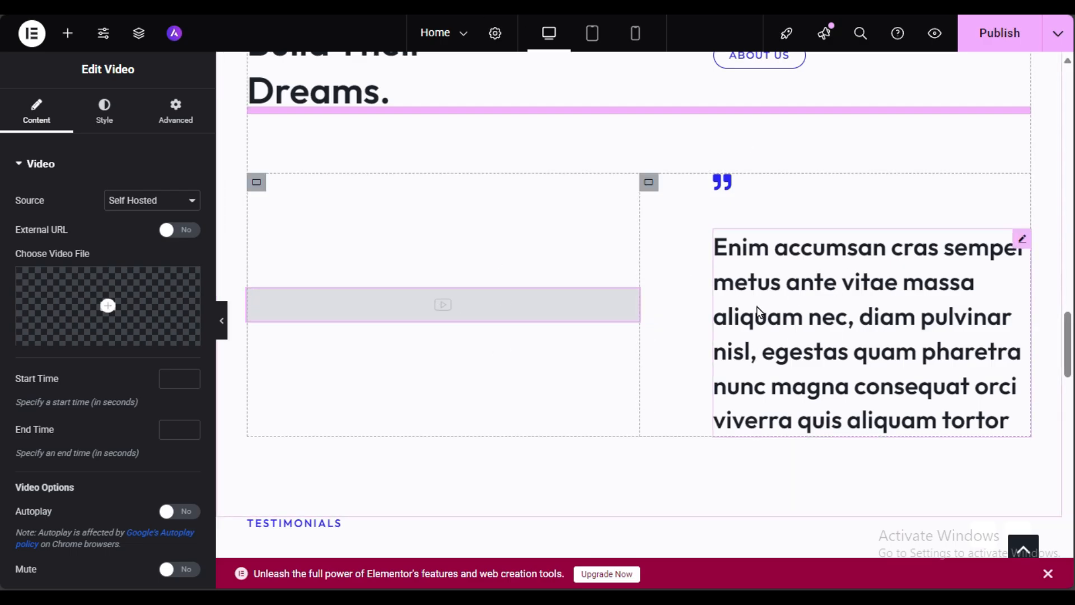
scroll(394, 344, down, 12)
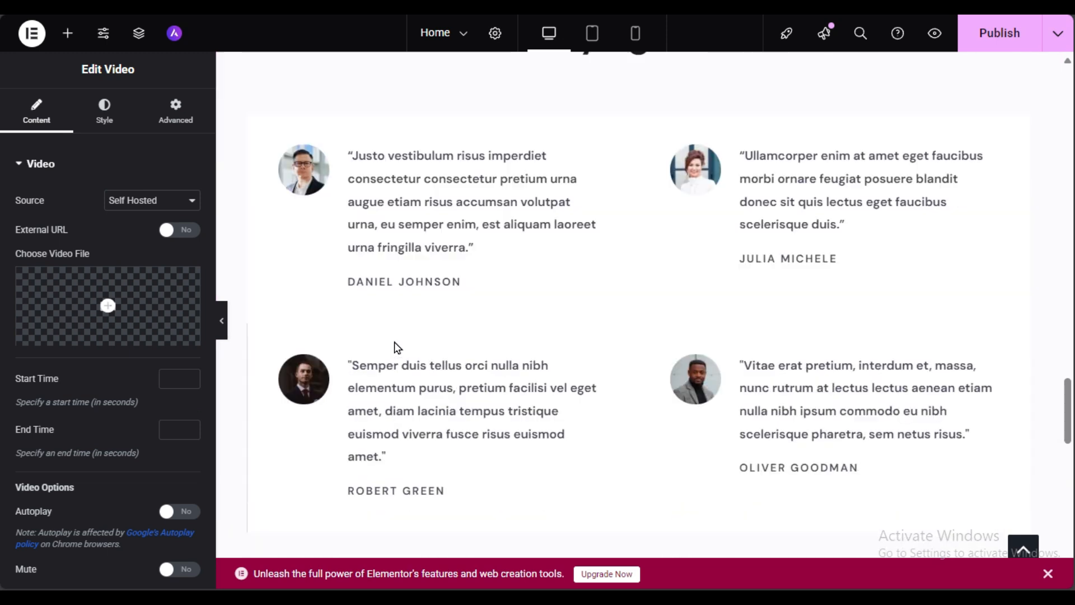
scroll(394, 345, up, 6)
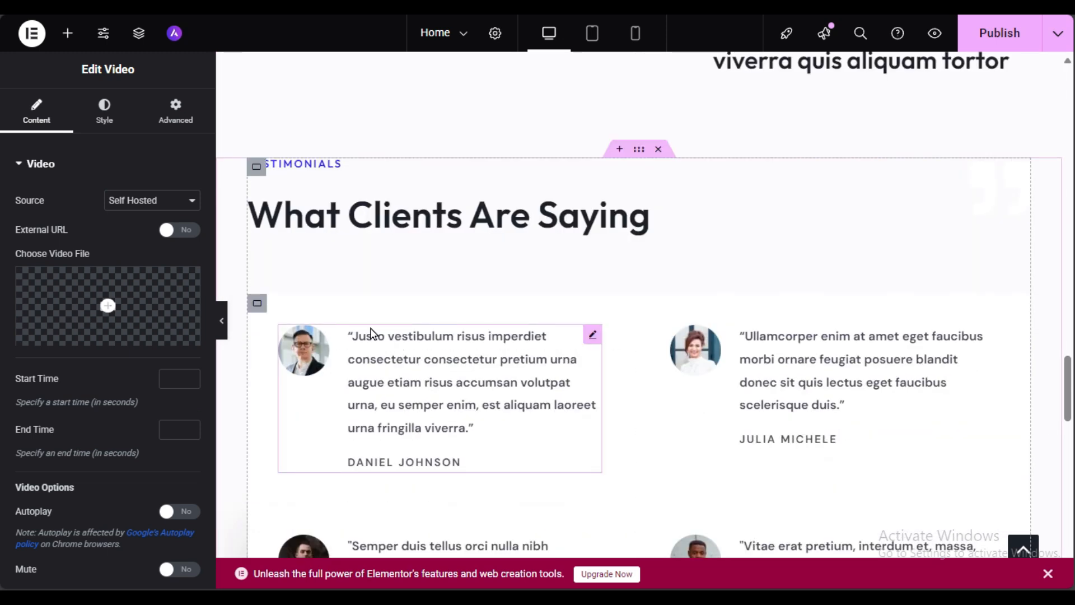
Step: Search the widgets for 'vid' and place a Video widget above the services section
click(68, 33)
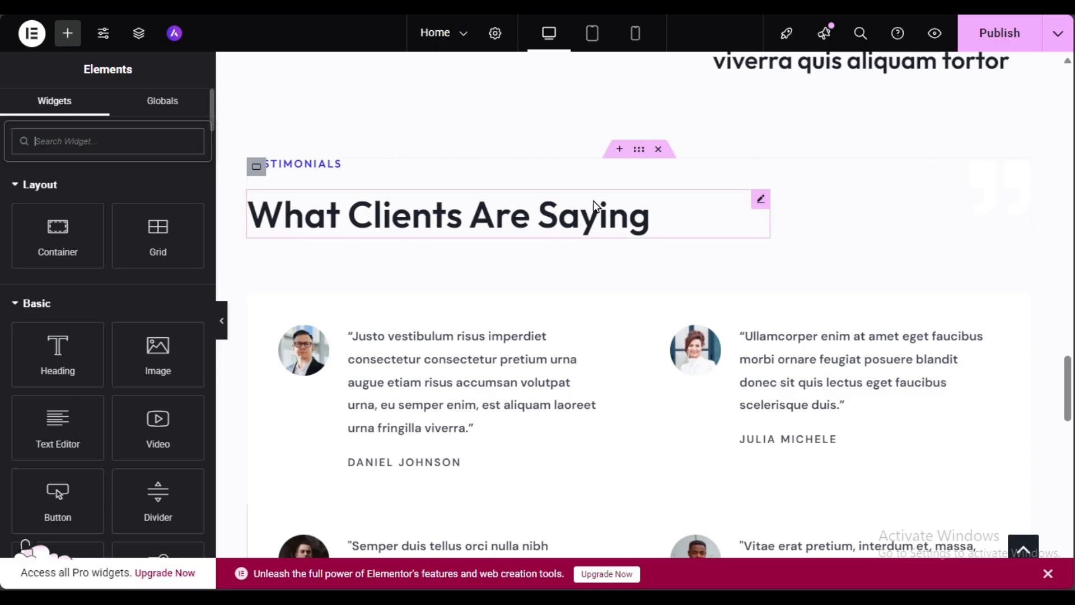
scroll(592, 223, down, 12)
scroll(516, 338, up, 15)
scroll(520, 346, up, 12)
scroll(521, 346, down, 3)
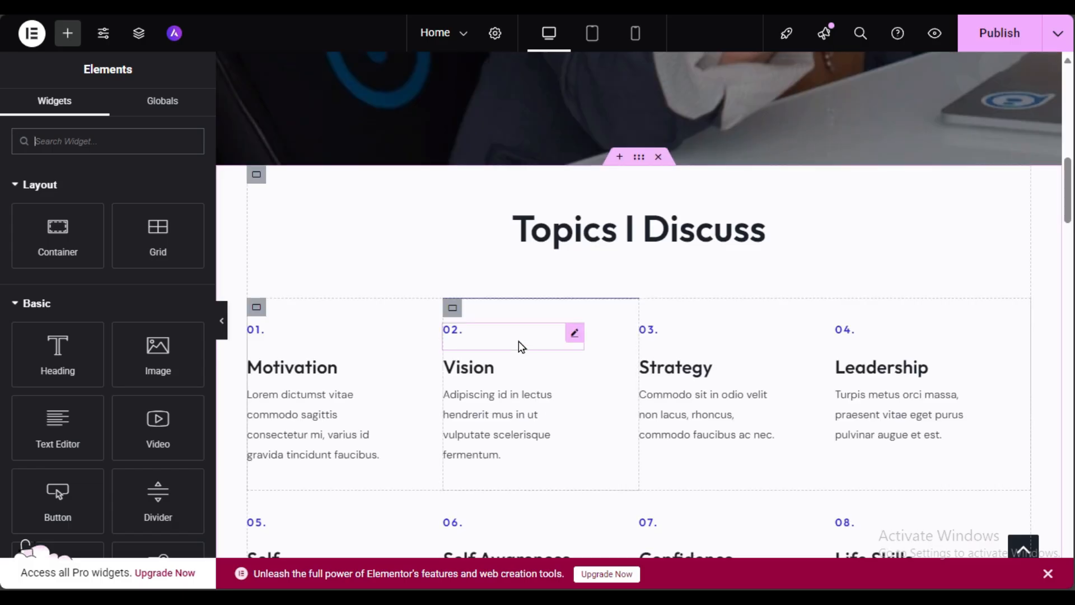
scroll(520, 346, down, 8)
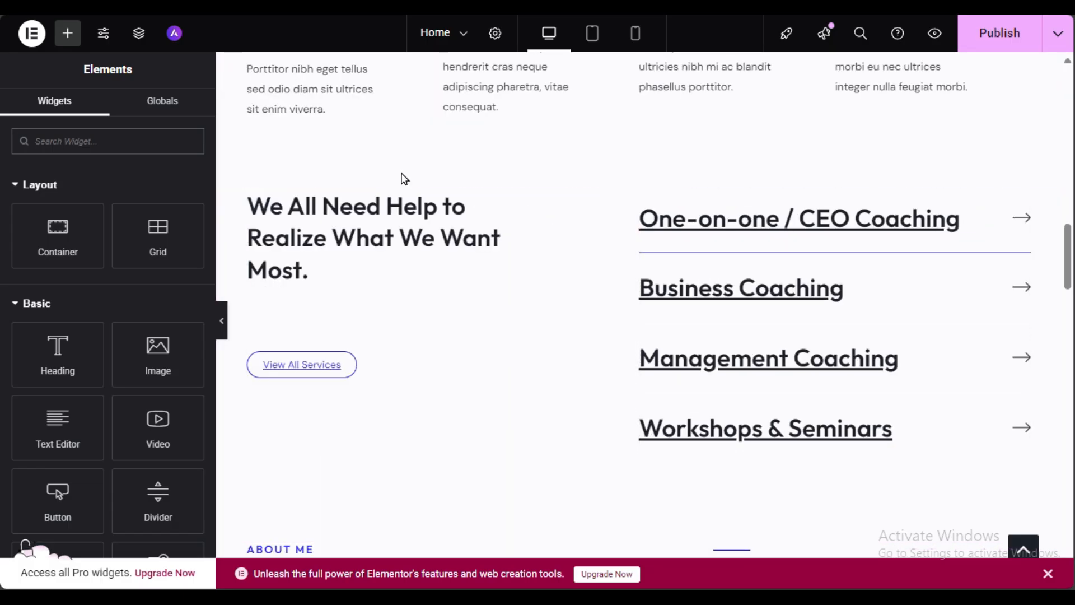
click(81, 143)
text(vi)
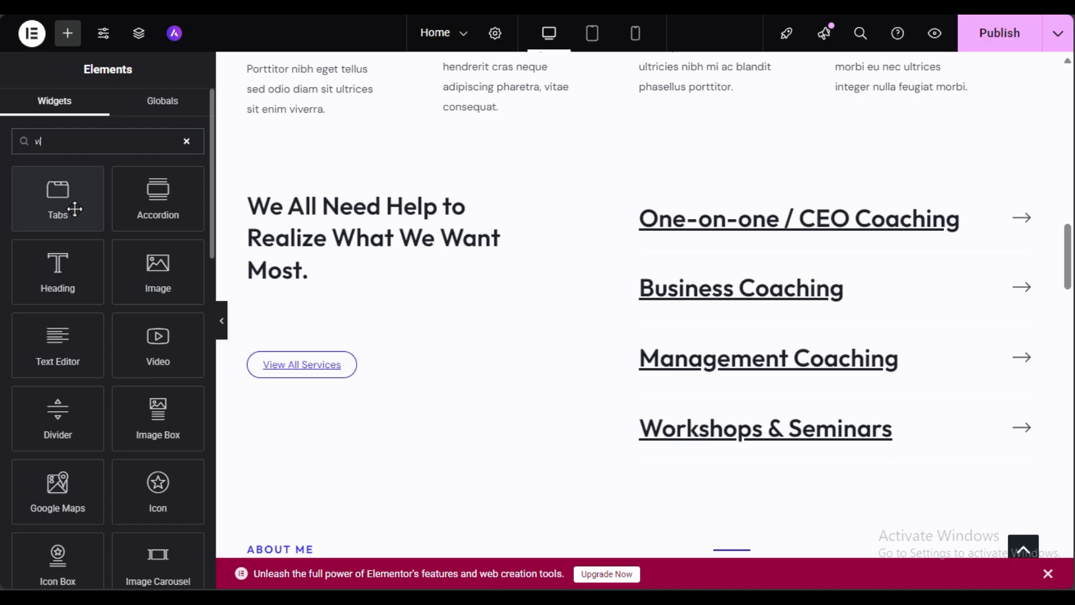
text(d)
drag(63, 210, 495, 144)
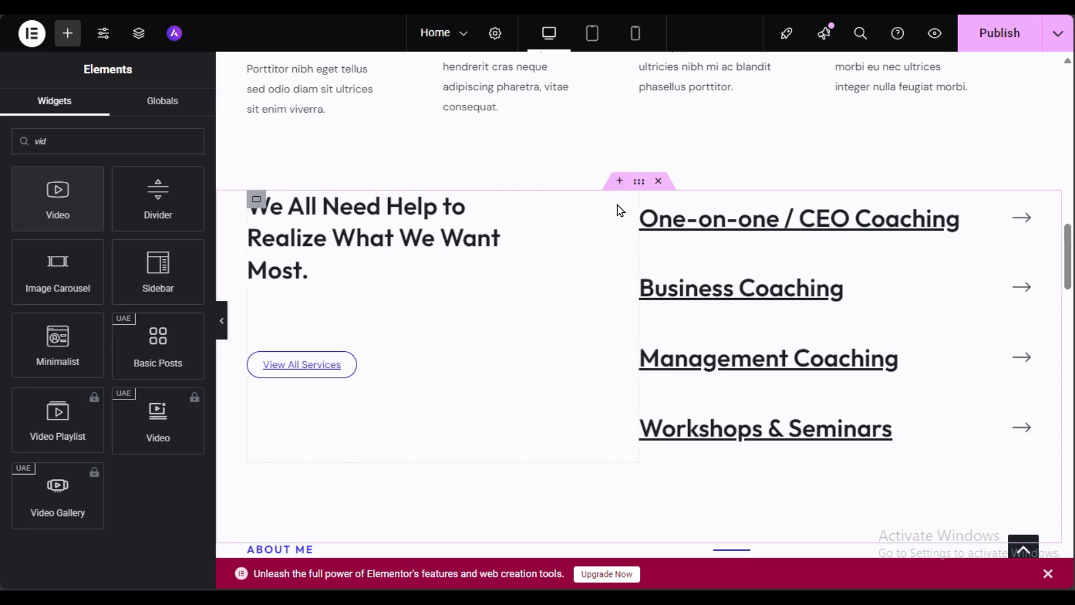
Step: Add an empty container above the services section and put a Video widget in it
click(619, 180)
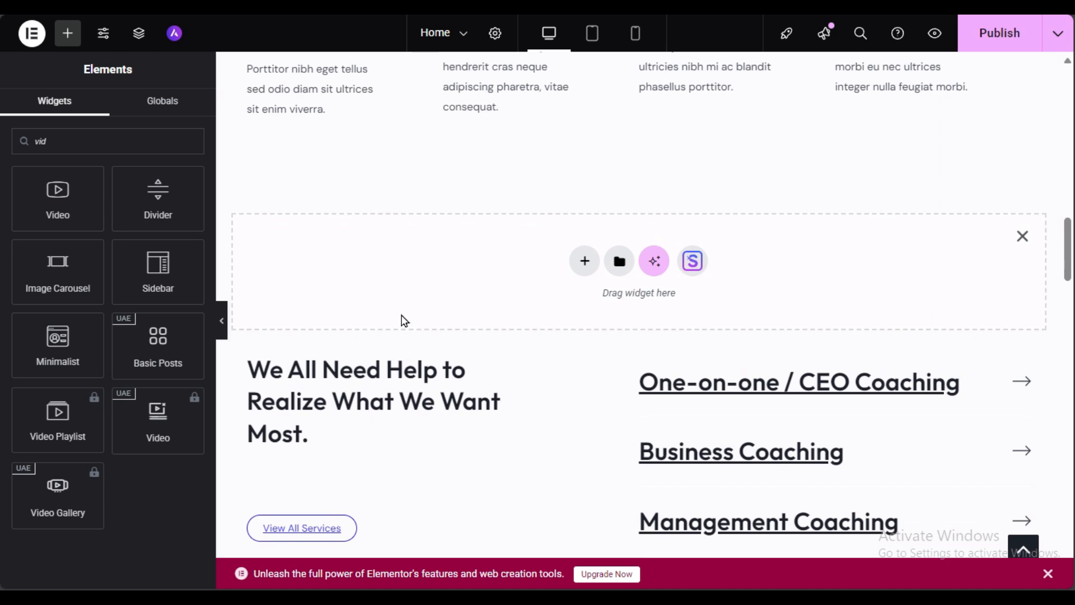
drag(57, 193, 444, 276)
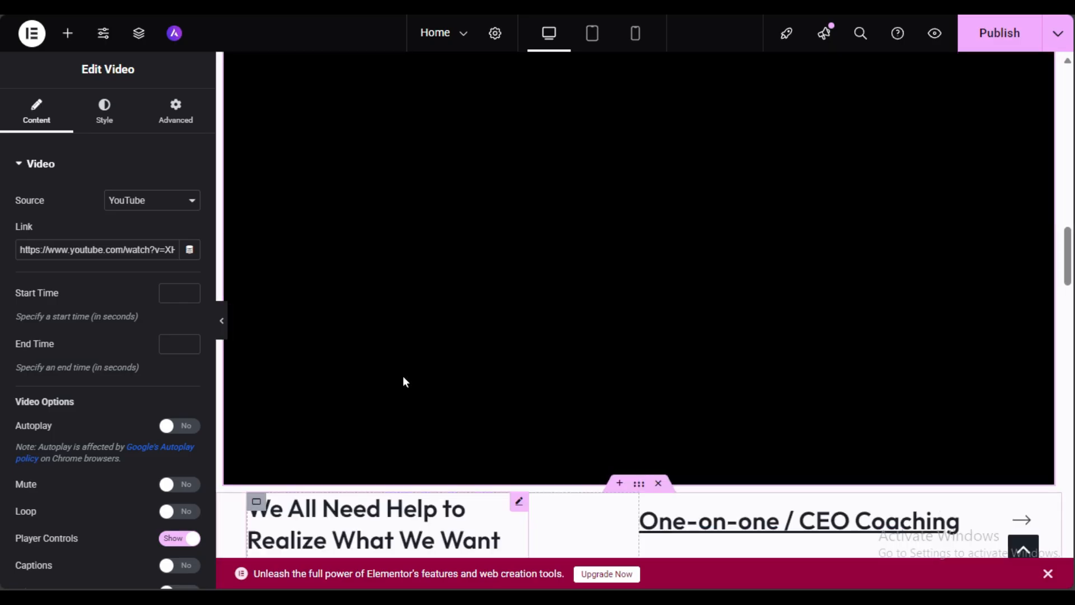
scroll(403, 377, up, 3)
scroll(403, 376, down, 6)
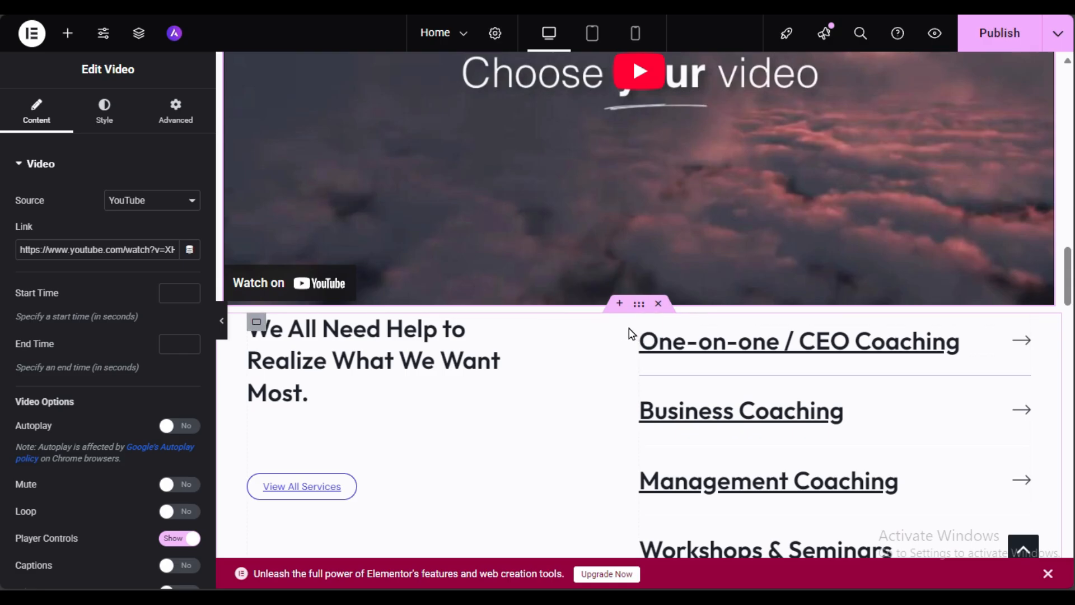
scroll(610, 337, up, 5)
scroll(607, 336, down, 3)
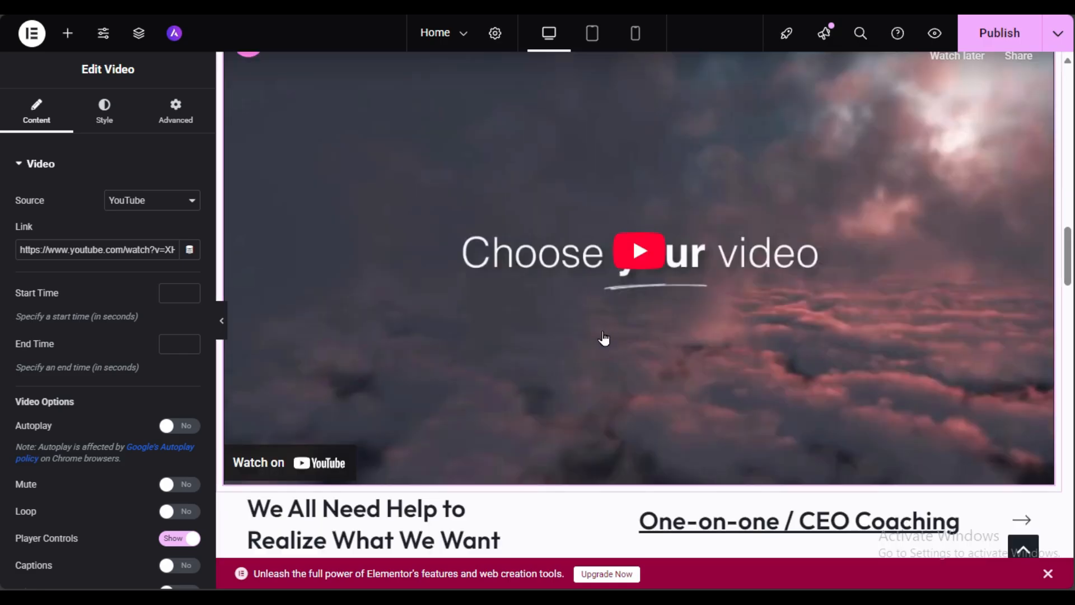
Step: Add a 50 px Spacer under the main video, then review the About and Testimonials sections
click(70, 36)
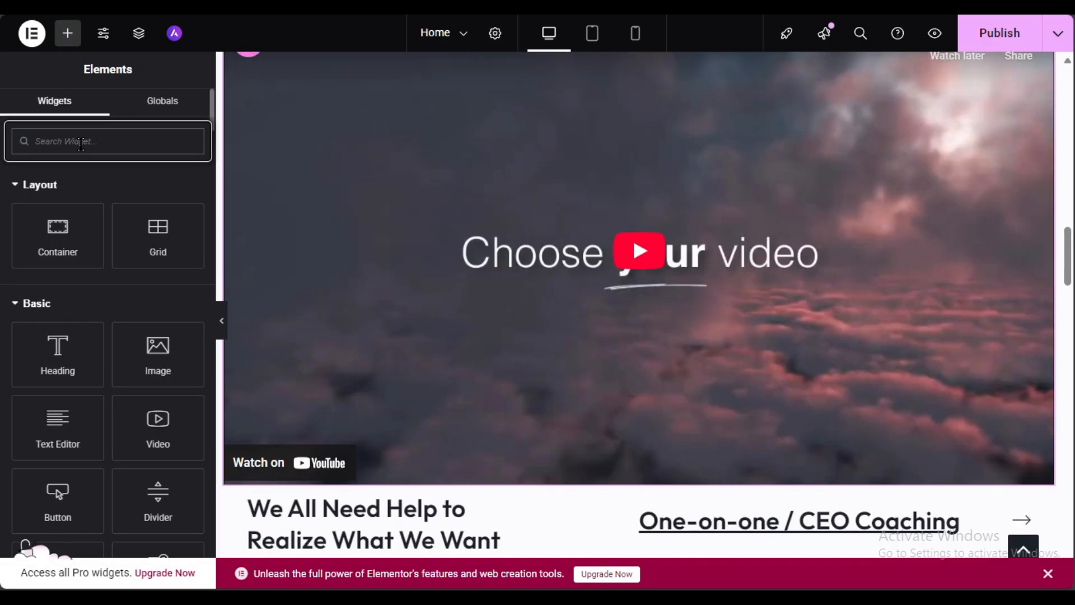
text(s)
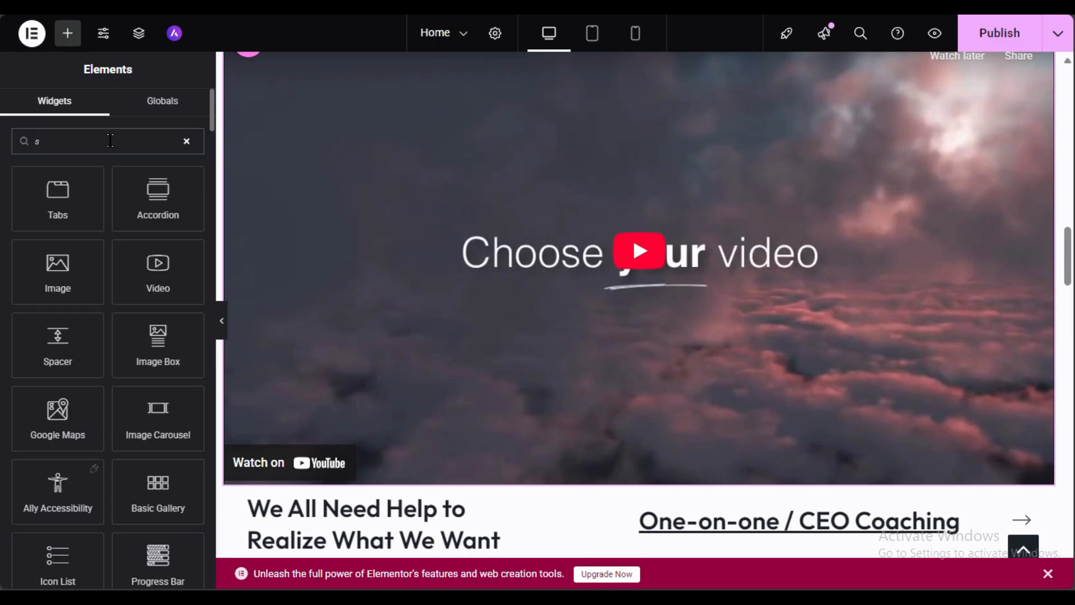
text(p)
scroll(562, 297, down, 3)
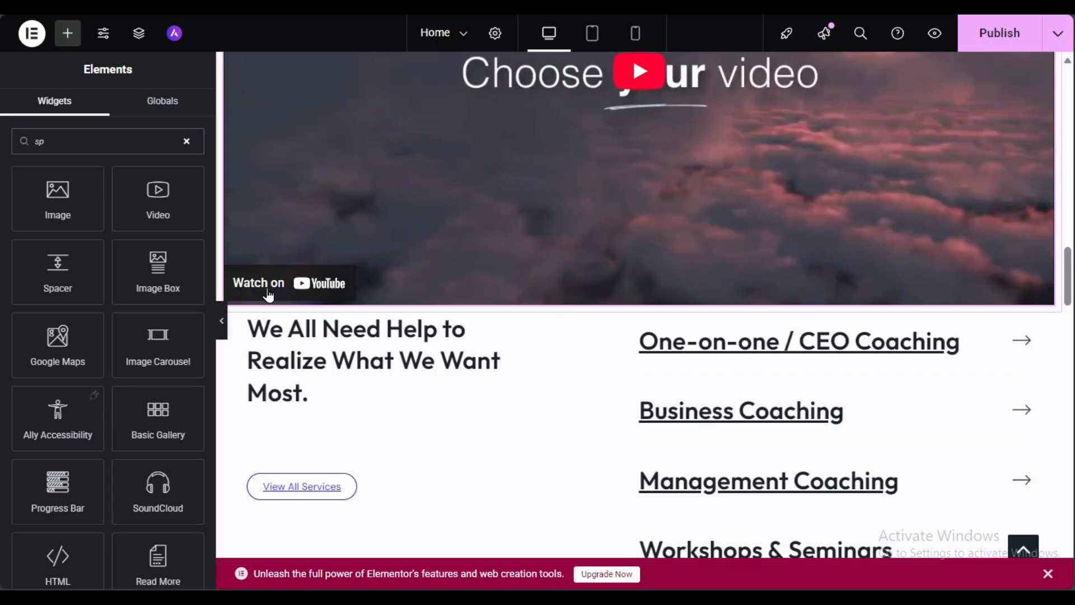
drag(57, 269, 583, 299)
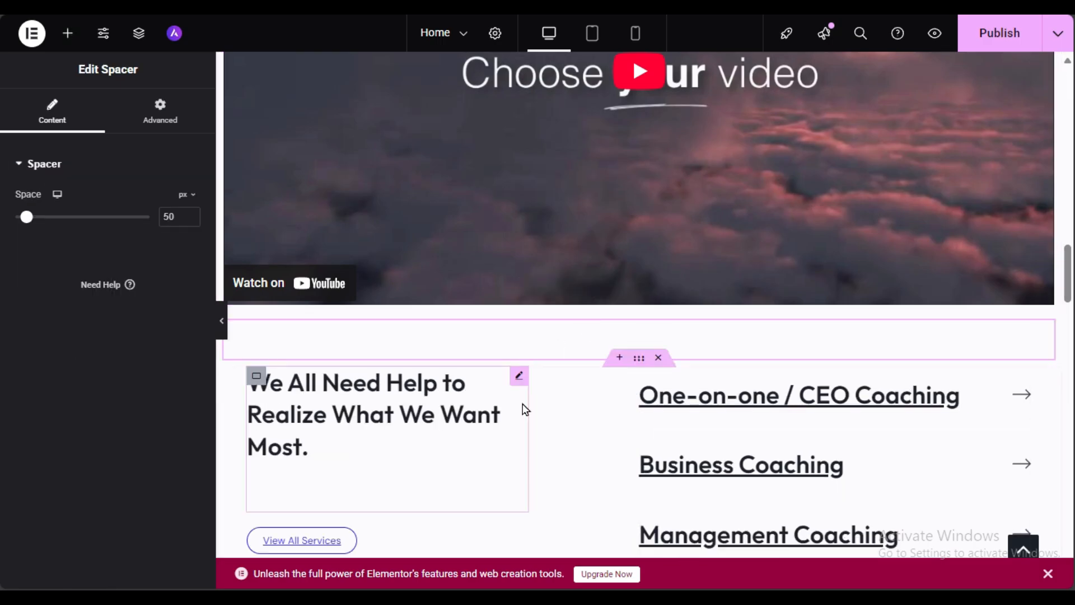
scroll(538, 398, up, 10)
scroll(538, 394, down, 12)
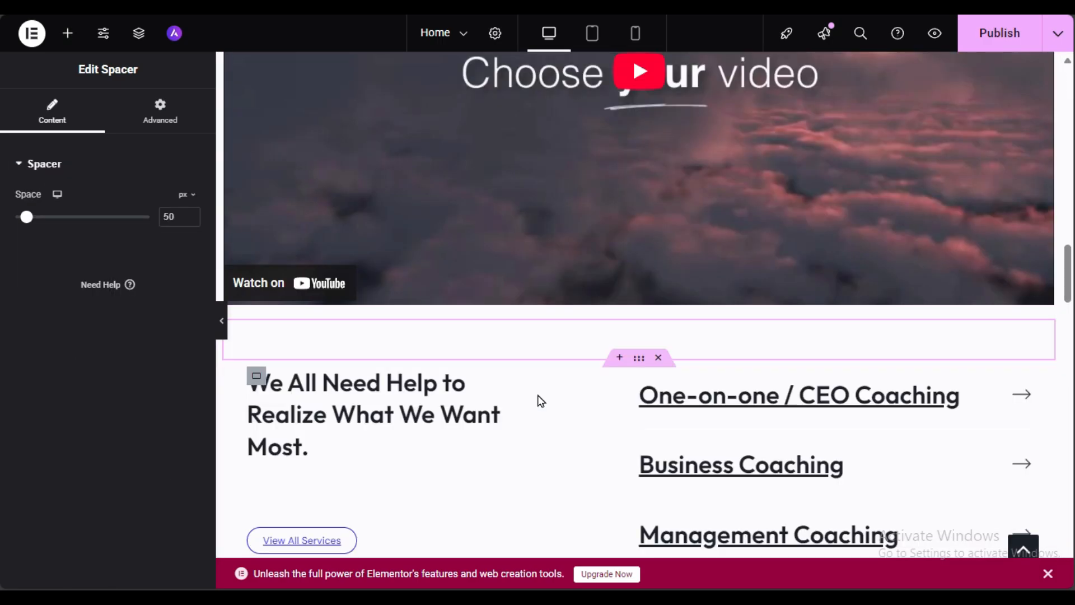
scroll(538, 395, up, 3)
scroll(538, 395, down, 9)
scroll(539, 401, down, 9)
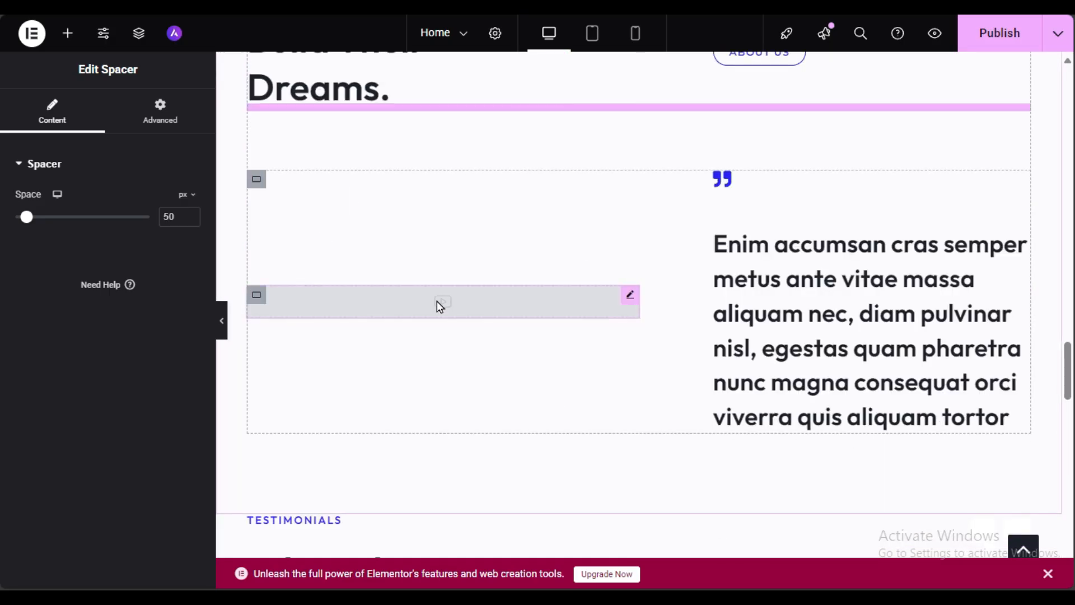
scroll(442, 305, up, 6)
scroll(445, 308, down, 3)
scroll(446, 314, down, 12)
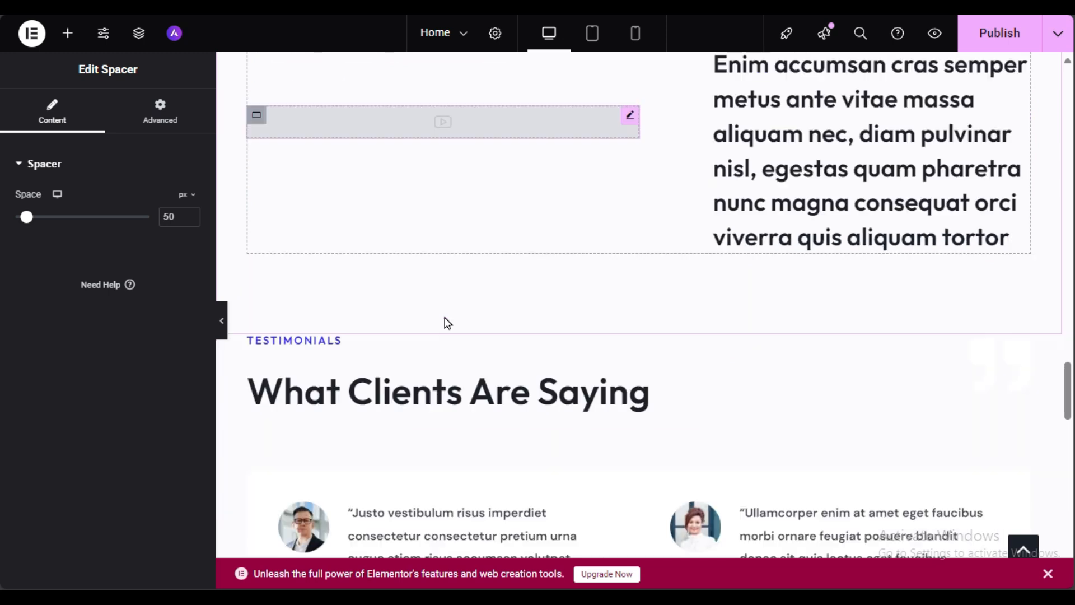
Step: Publish the home page and look through it on the live site
click(991, 39)
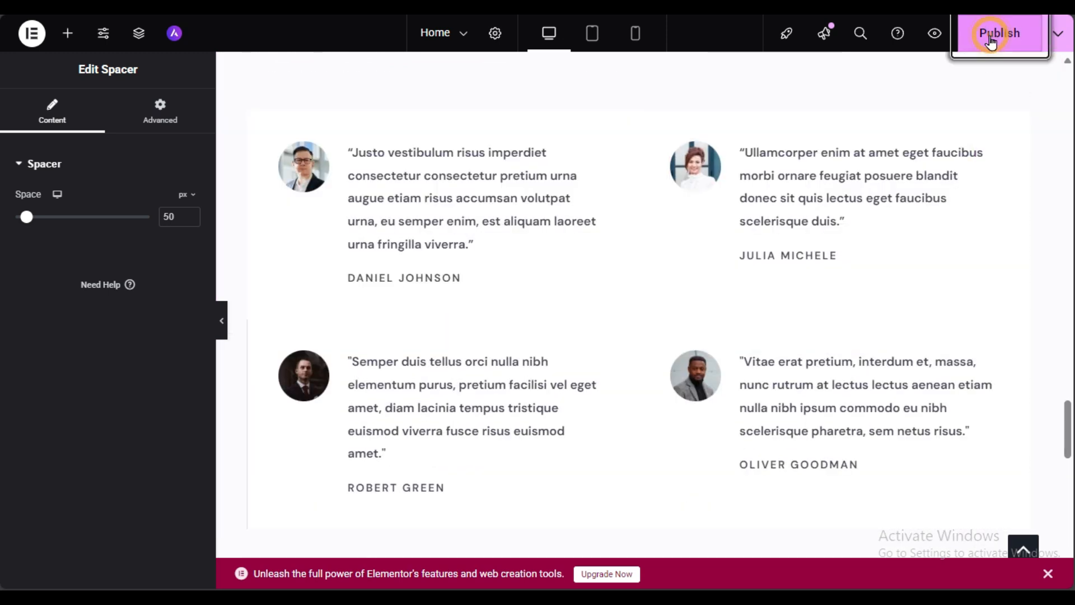
click(933, 35)
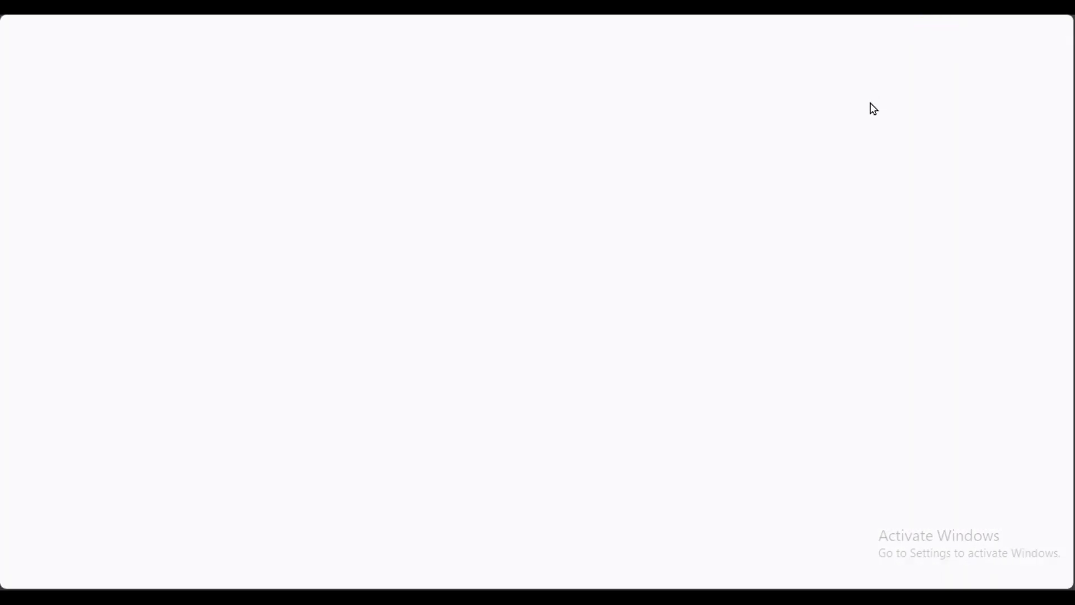
scroll(459, 376, down, 18)
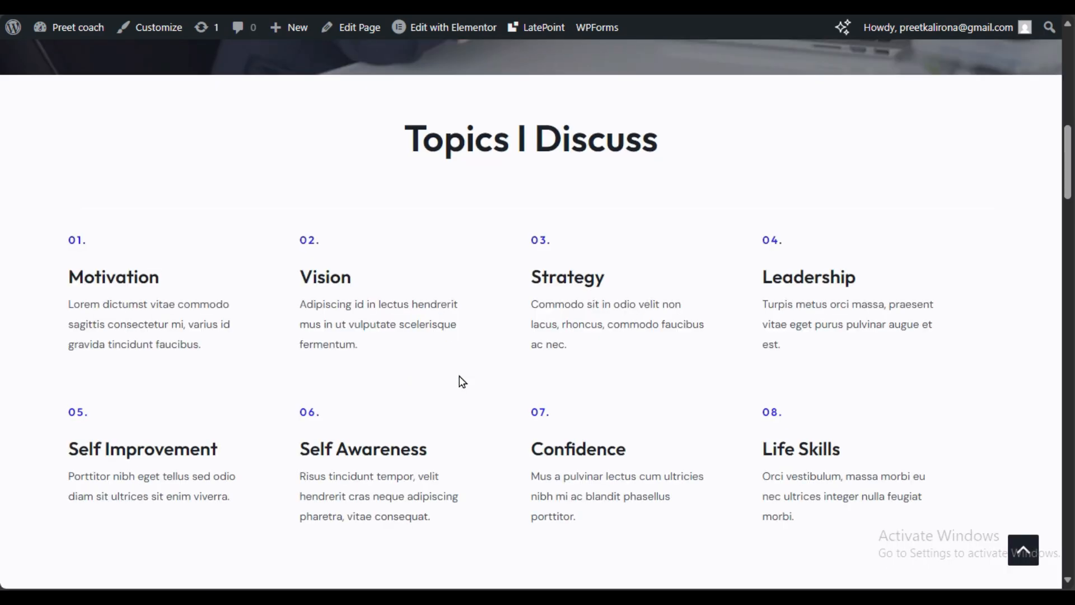
scroll(459, 377, down, 10)
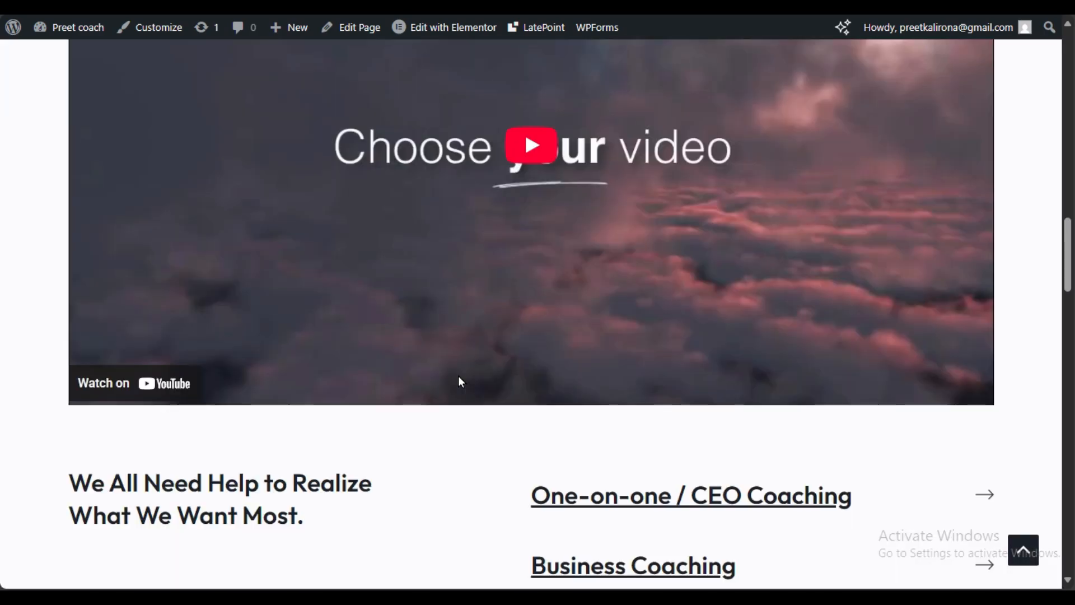
scroll(460, 382, down, 12)
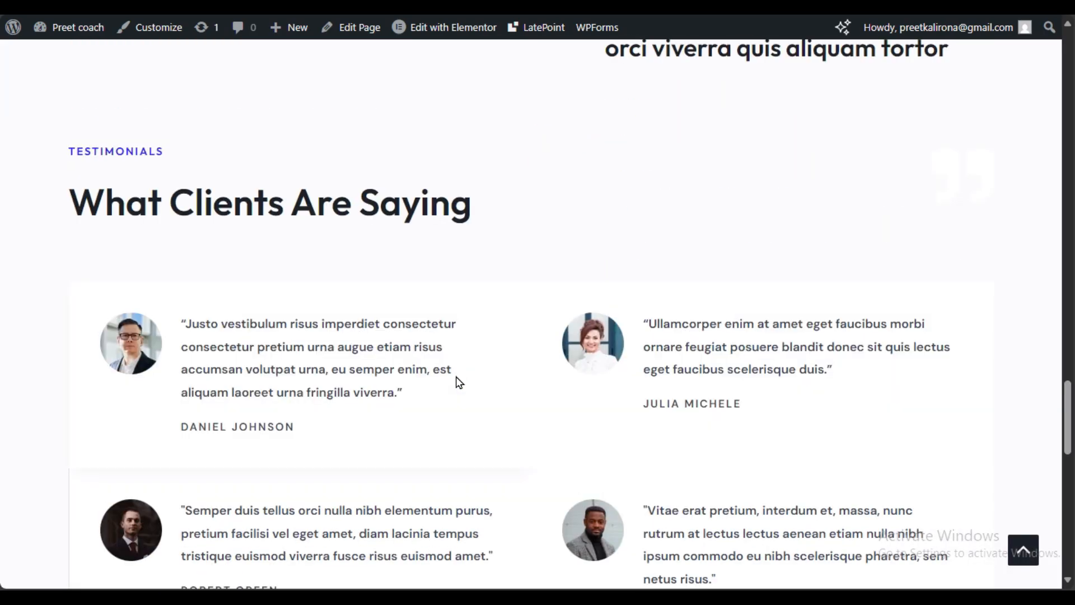
scroll(460, 382, up, 5)
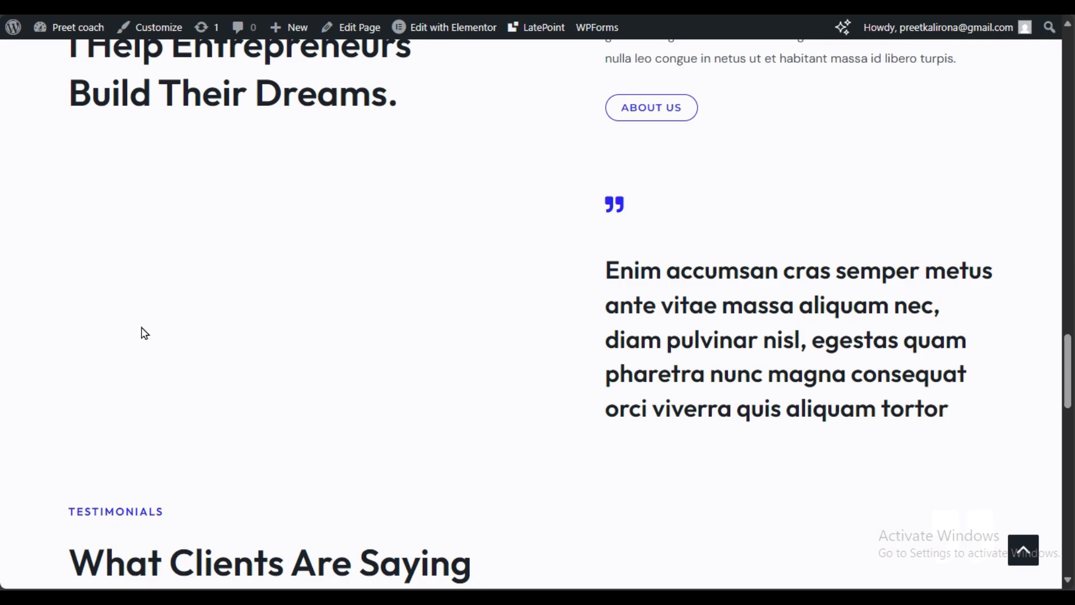
Step: Back in the editor, set the video beside the quote to a YouTube source
key(ctrl+shift+Tab)
scroll(440, 249, up, 9)
click(490, 302)
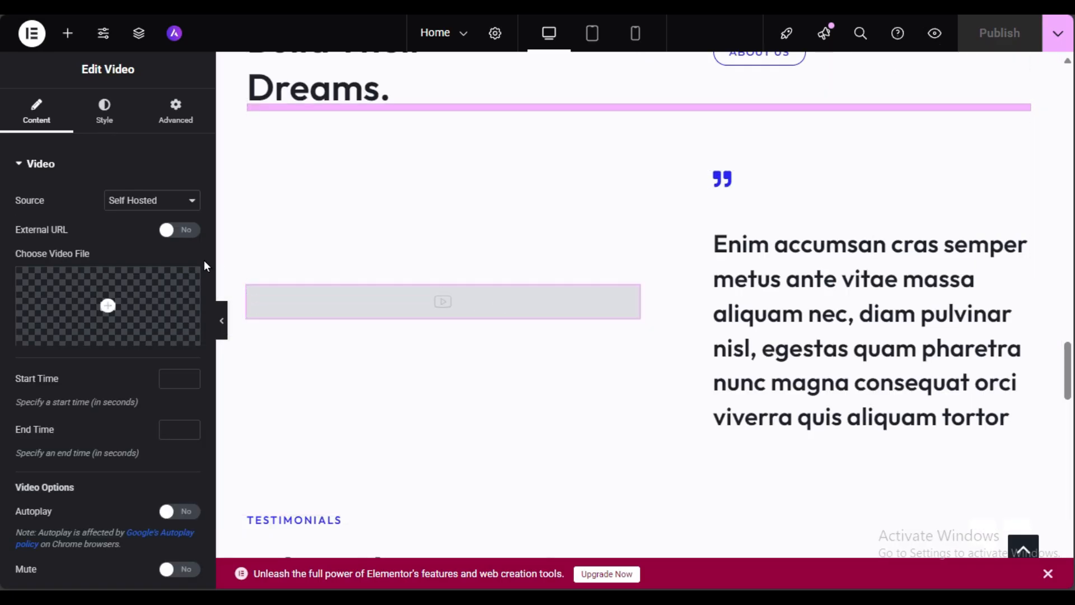
click(142, 200)
click(140, 224)
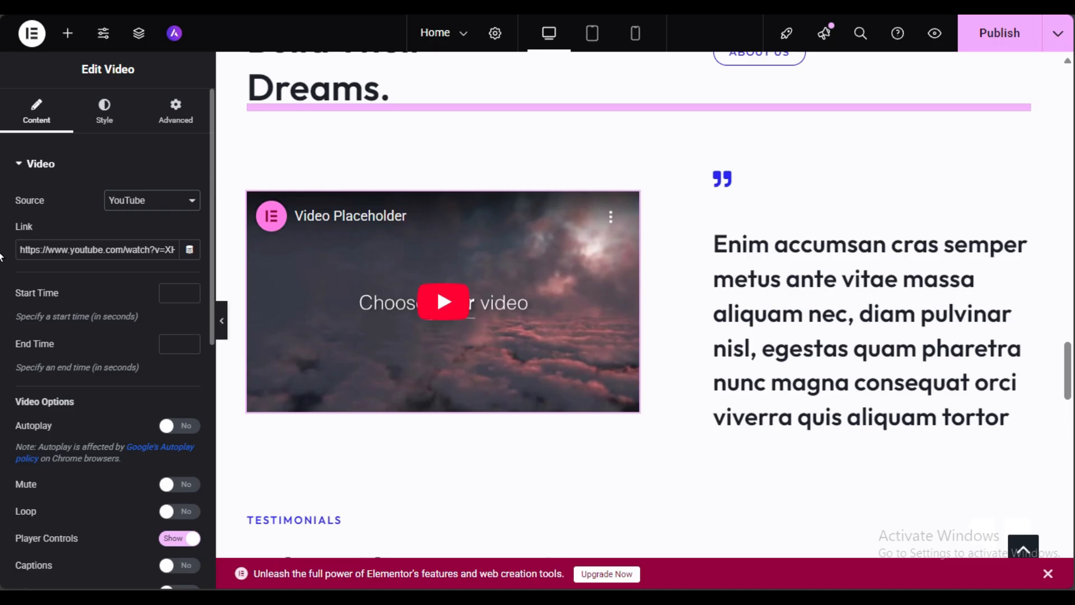
Step: Turn Autoplay on for the quote-side video, publish, and play it on the live page
scroll(59, 310, down, 3)
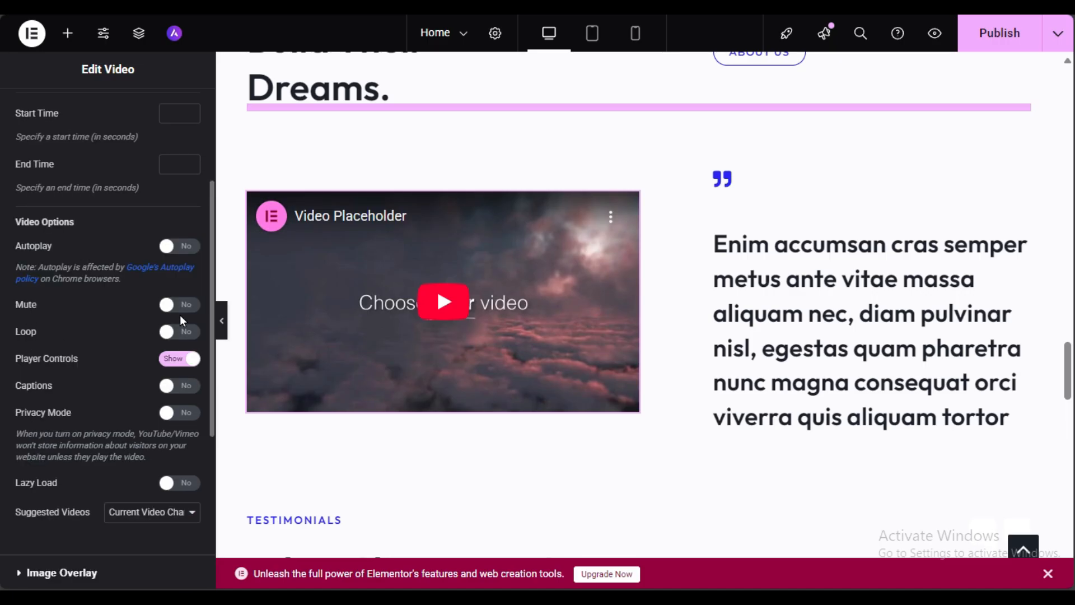
click(177, 247)
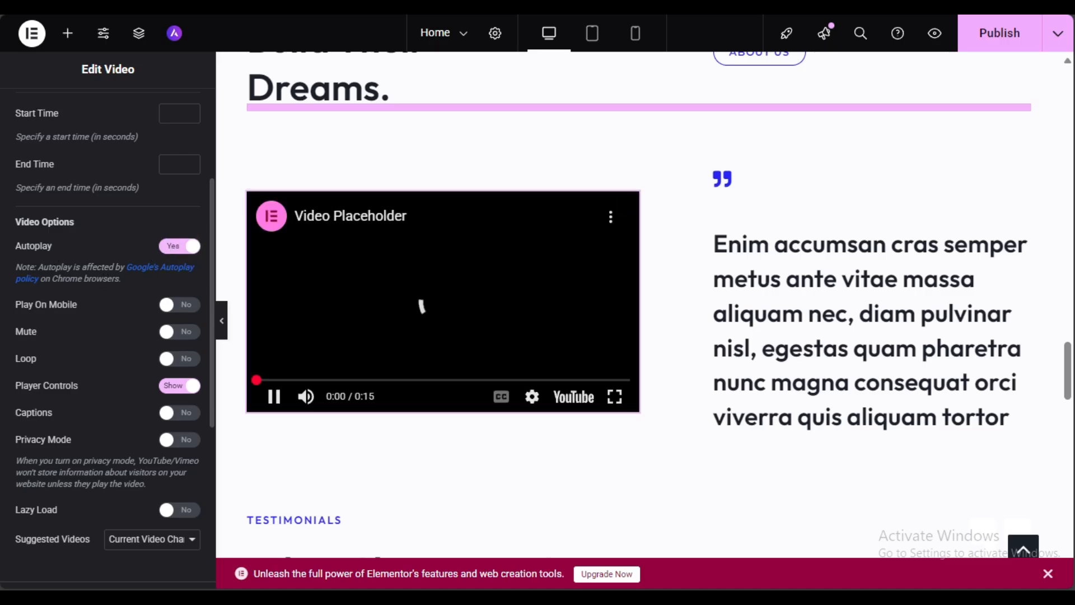
click(986, 37)
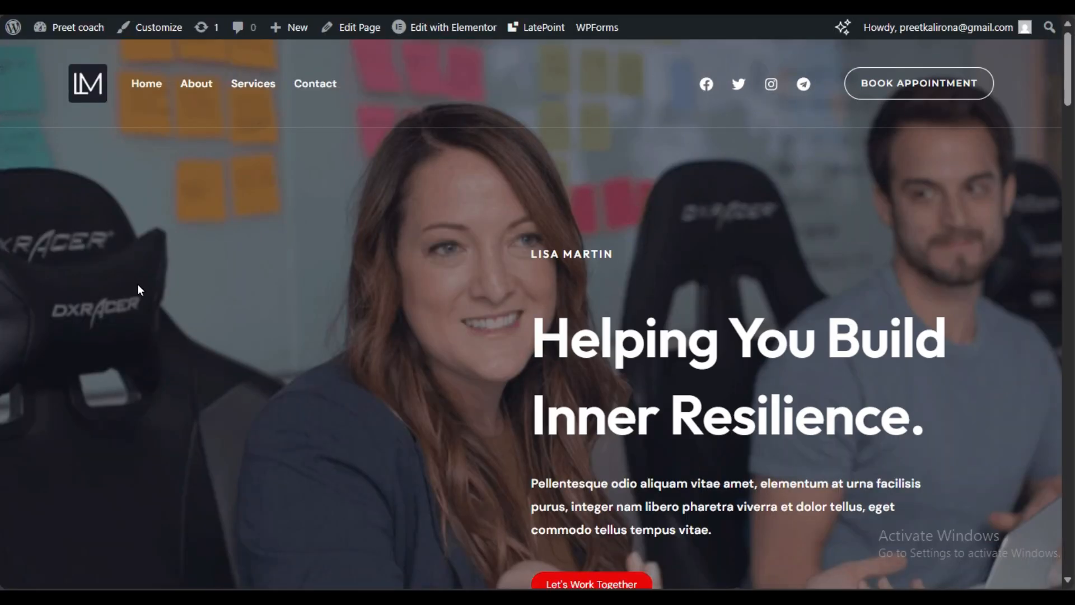
scroll(140, 291, down, 10)
scroll(308, 238, down, 3)
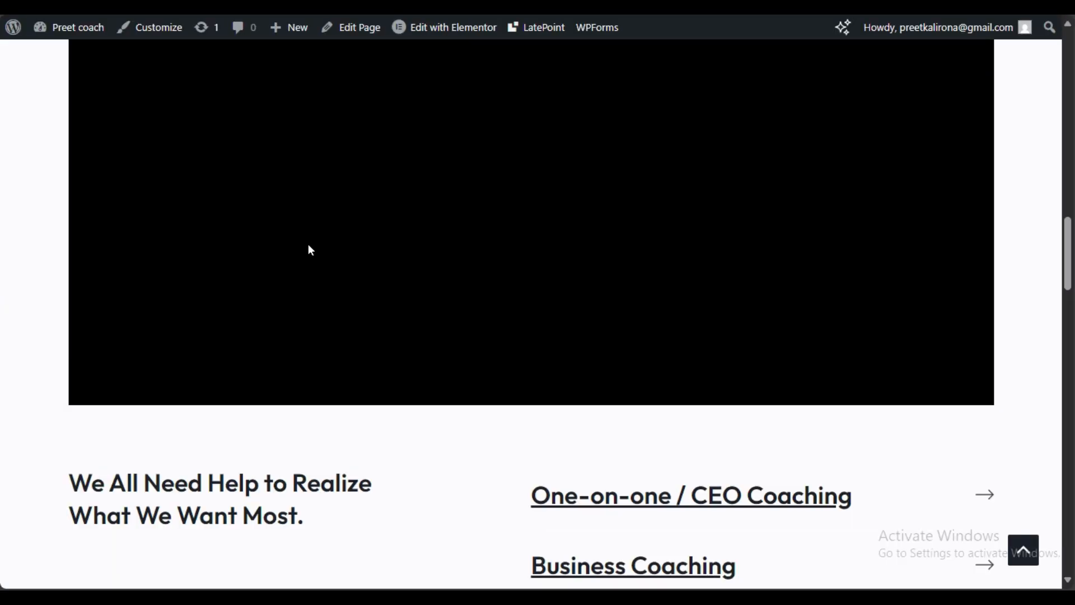
scroll(309, 249, down, 12)
click(382, 287)
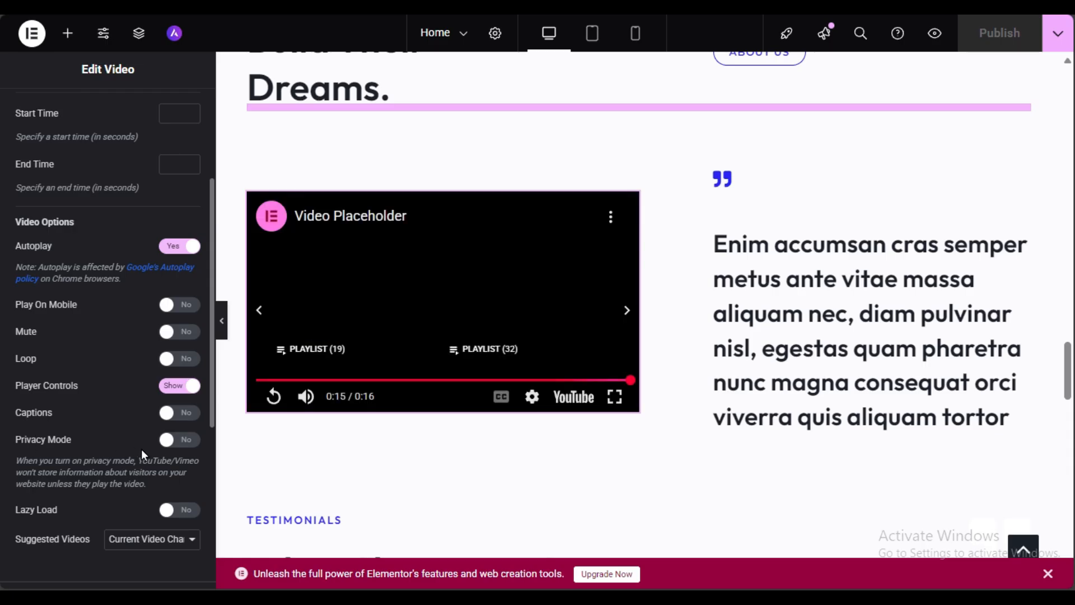
Step: Set Privacy Mode to Yes for the quote-side video, publish, and reload the live page
click(178, 440)
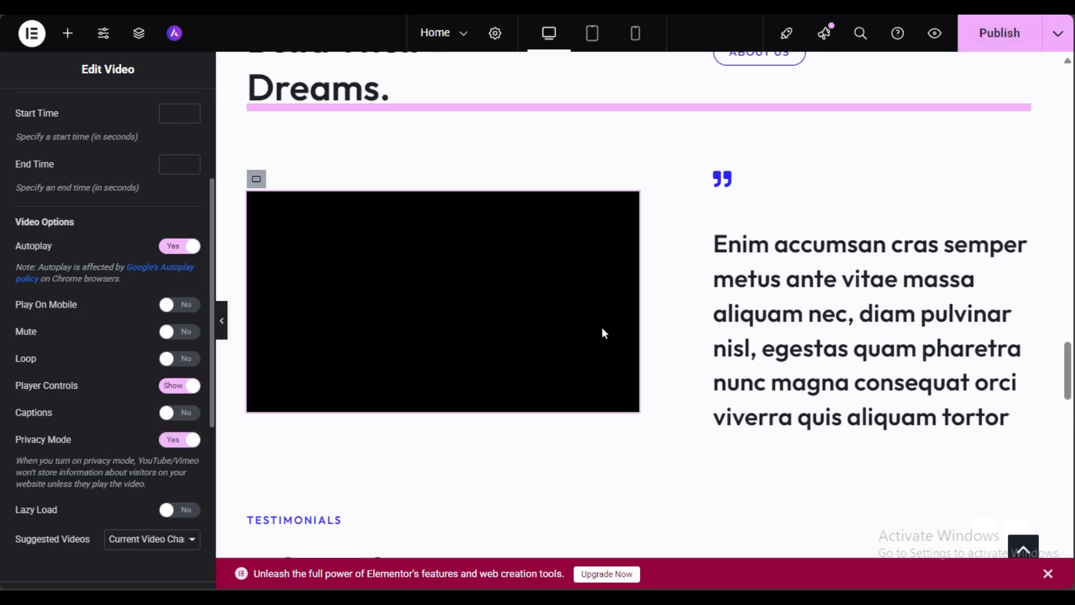
click(982, 33)
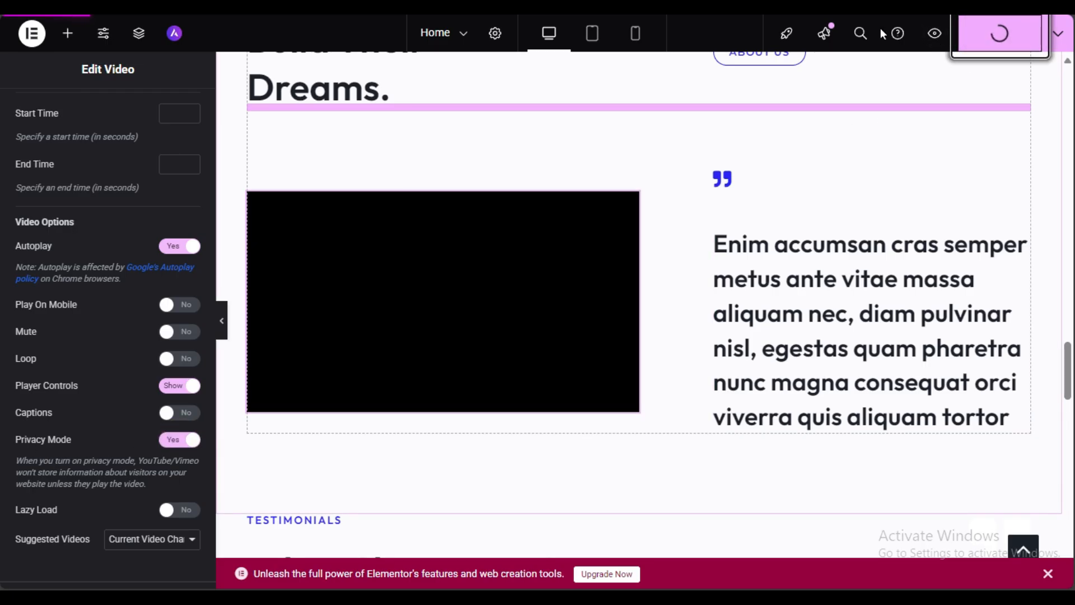
click(482, 6)
click(58, 7)
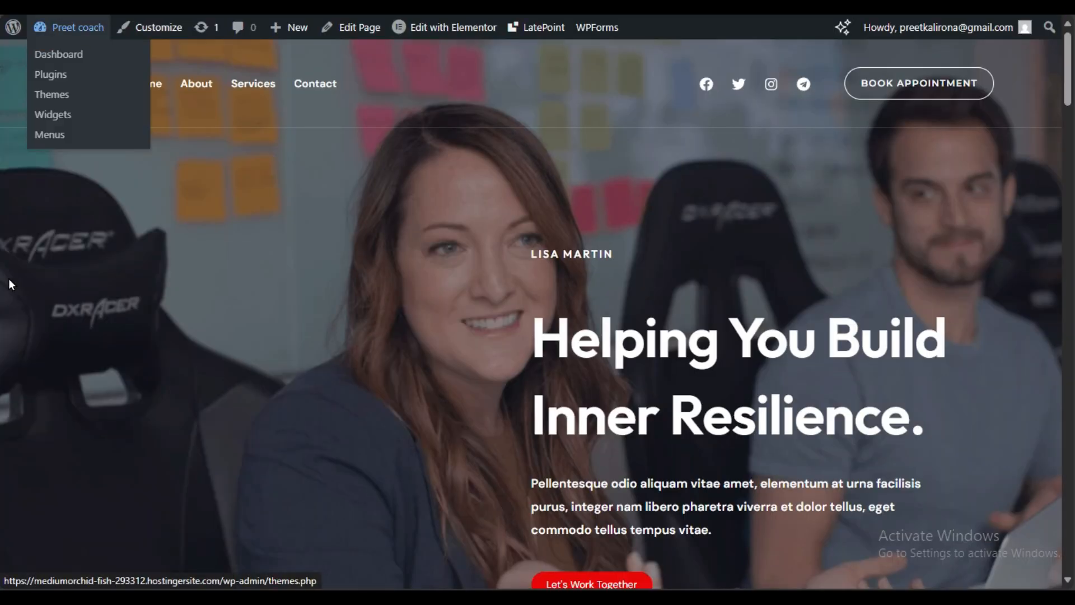
scroll(8, 280, down, 20)
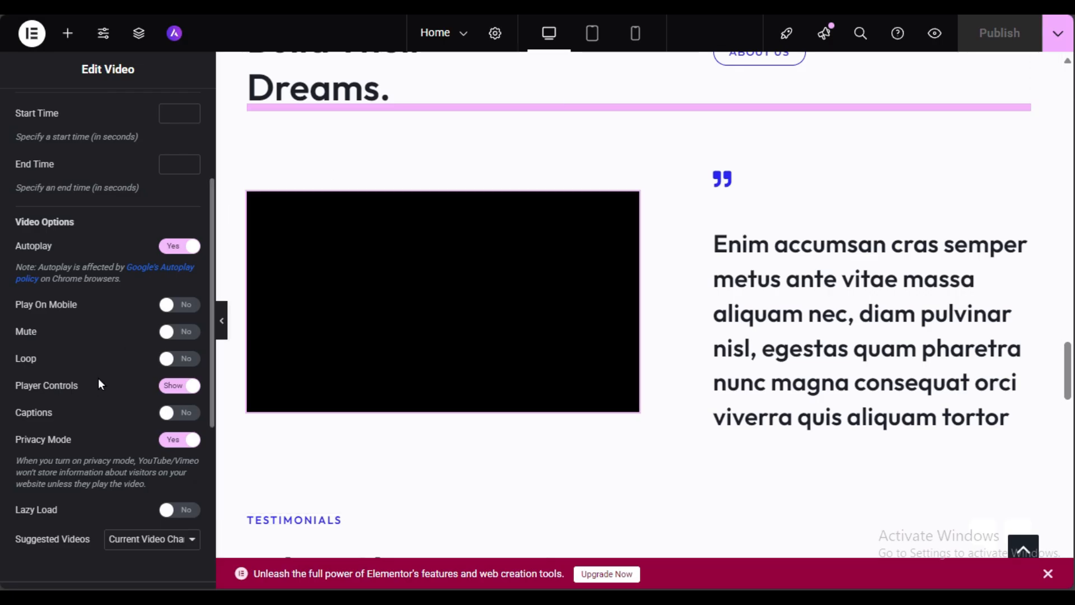
scroll(108, 443, down, 3)
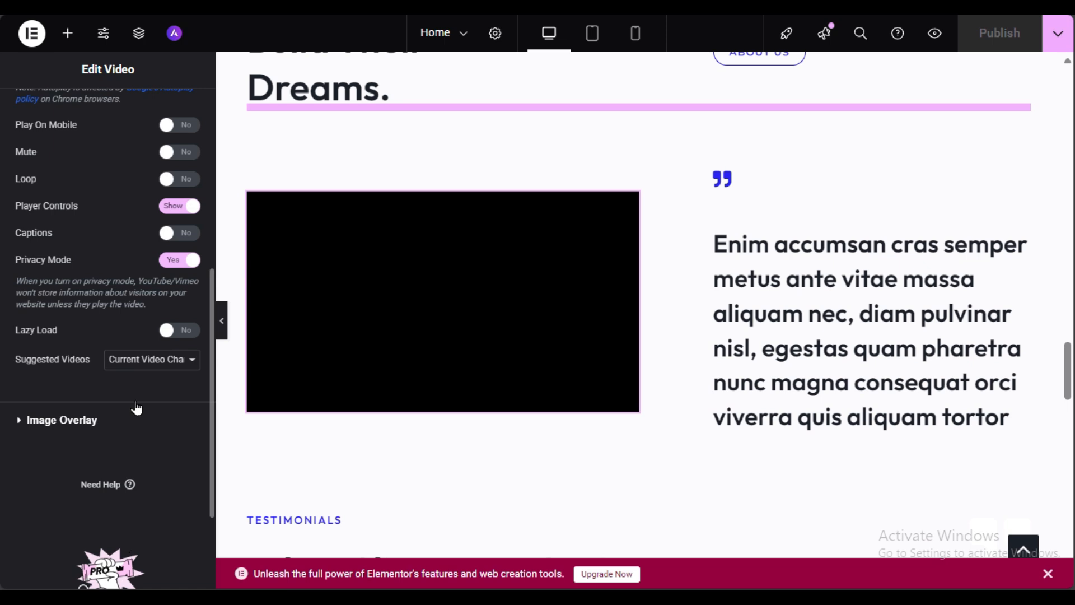
Step: Show an image overlay on the quote-side video using the lisa-quote.jpg photo of the woman at a table
click(31, 430)
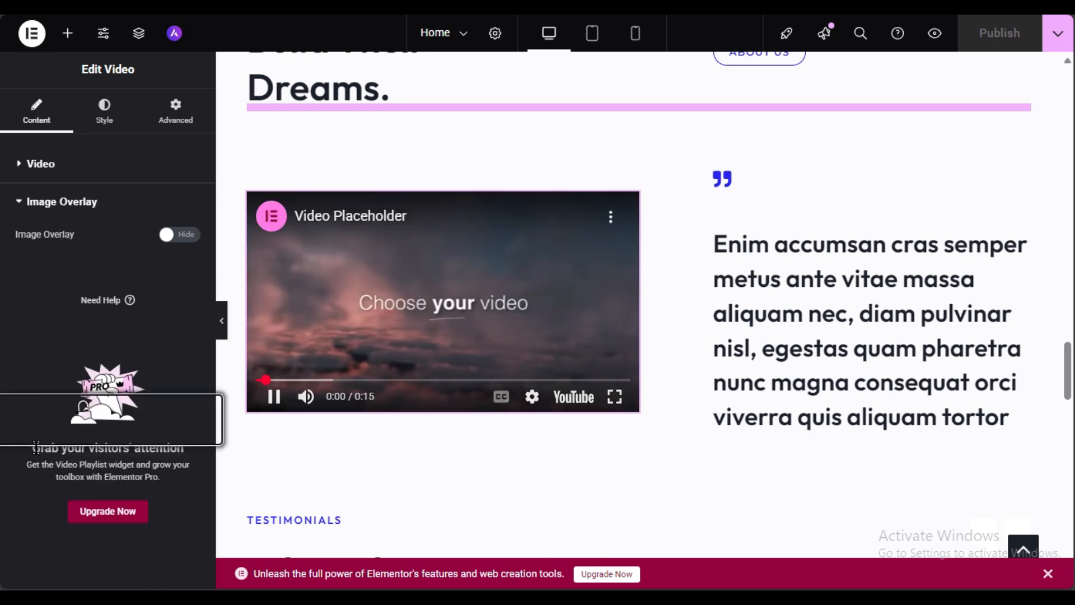
click(187, 235)
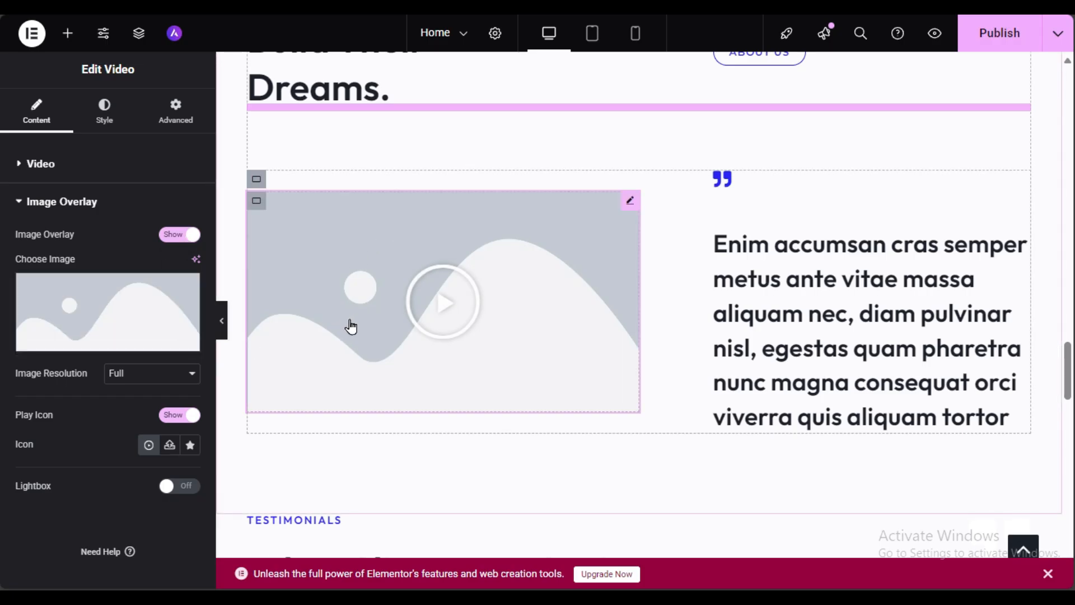
mouse_move(115, 340)
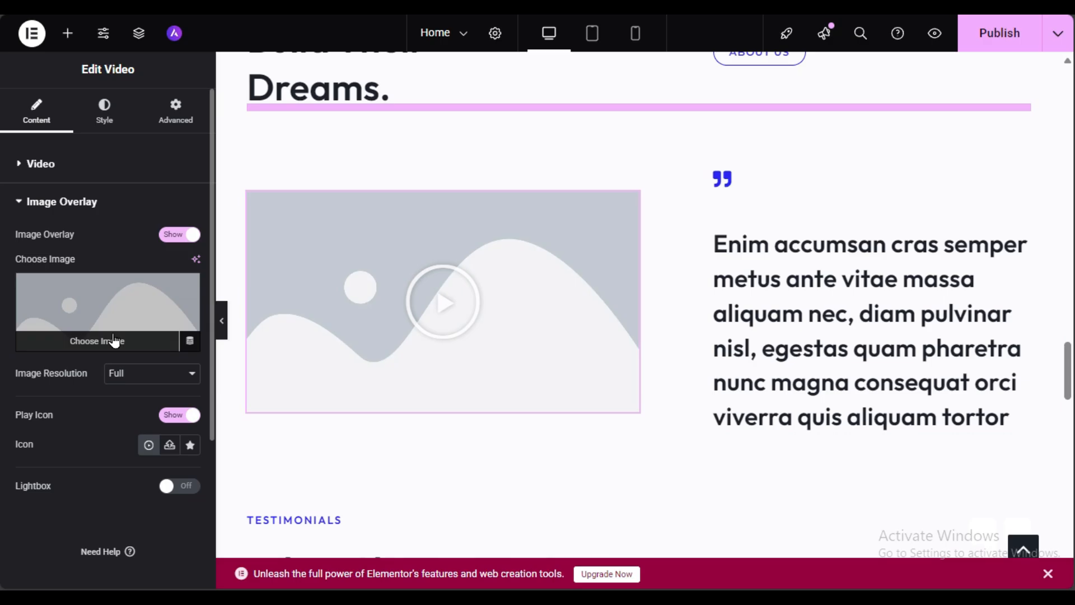
click(150, 342)
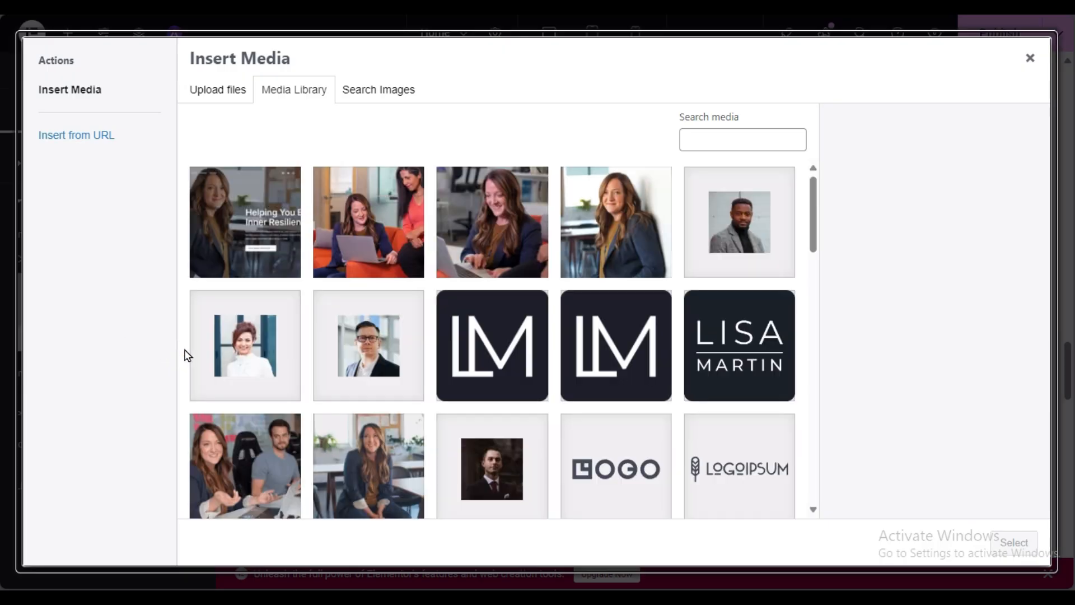
click(516, 257)
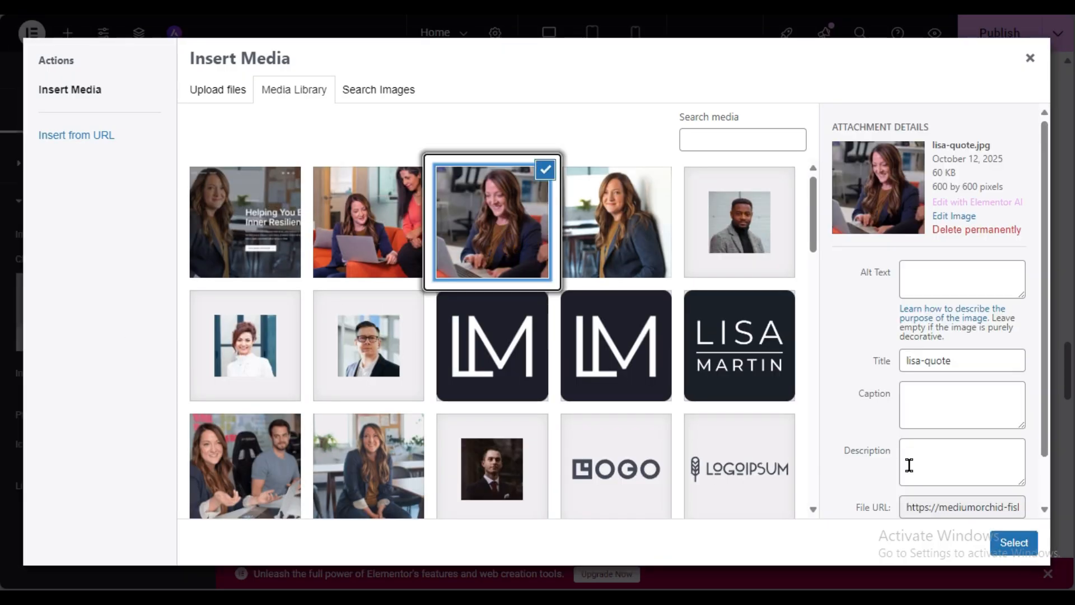
click(295, 380)
click(307, 468)
click(999, 546)
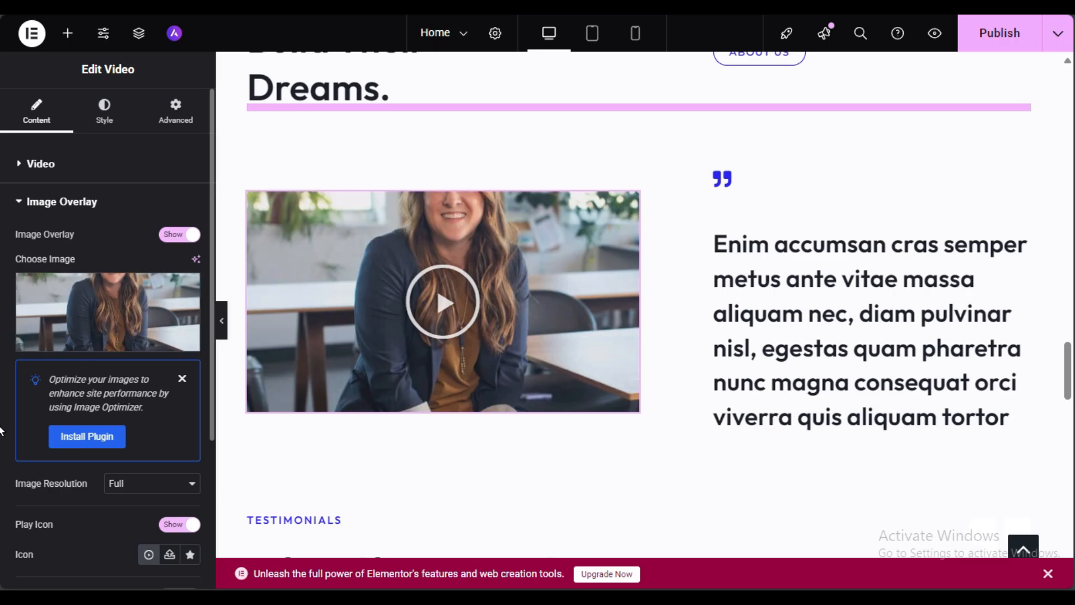
Step: Enable mobile autoplay, hide the player controls on the quote-side video, and publish
click(60, 164)
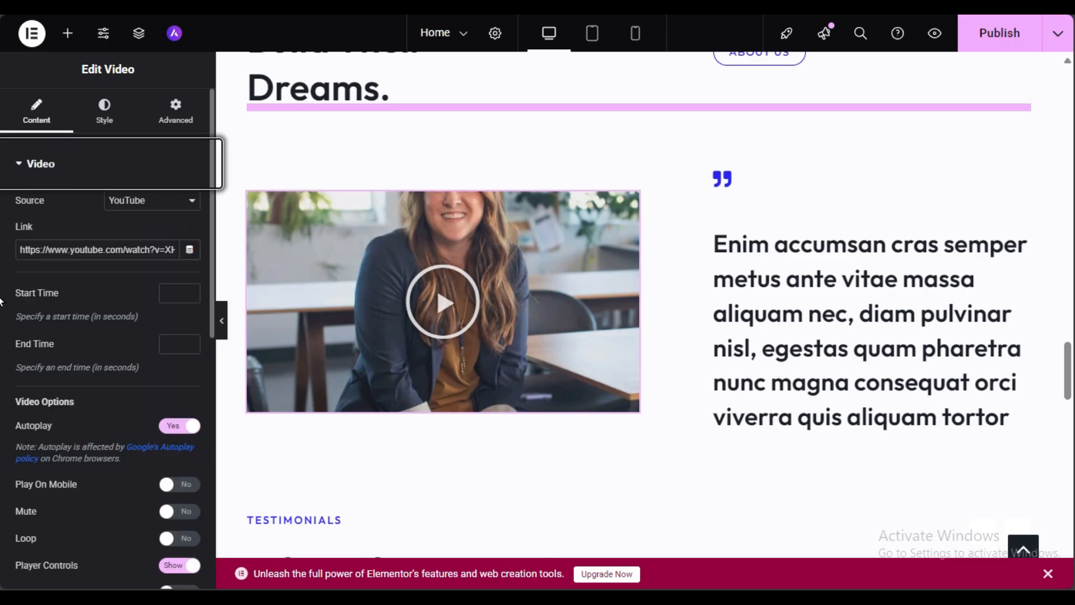
scroll(80, 437, down, 3)
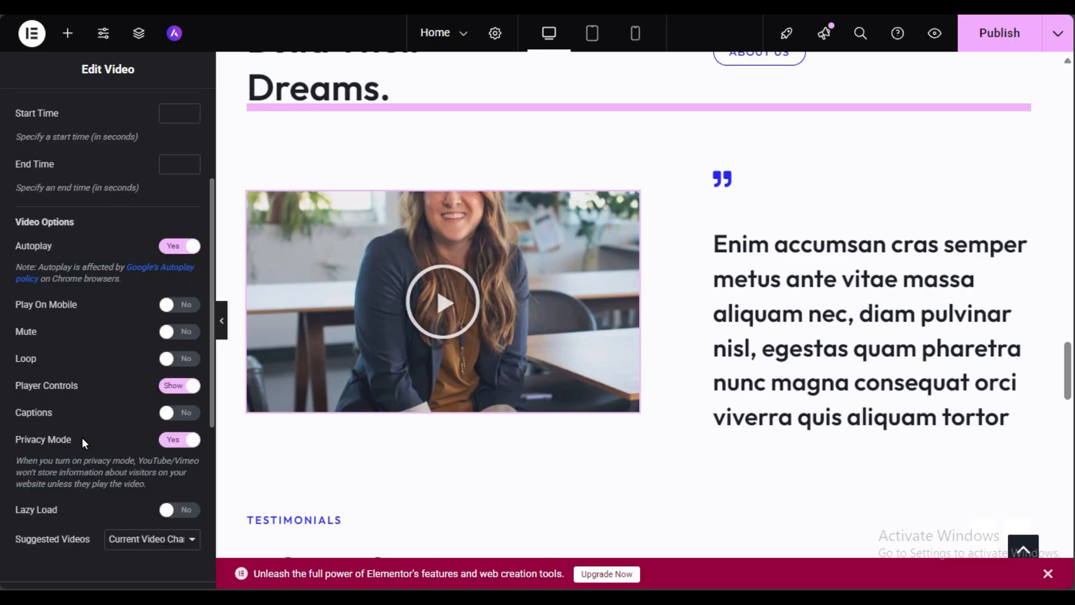
click(186, 308)
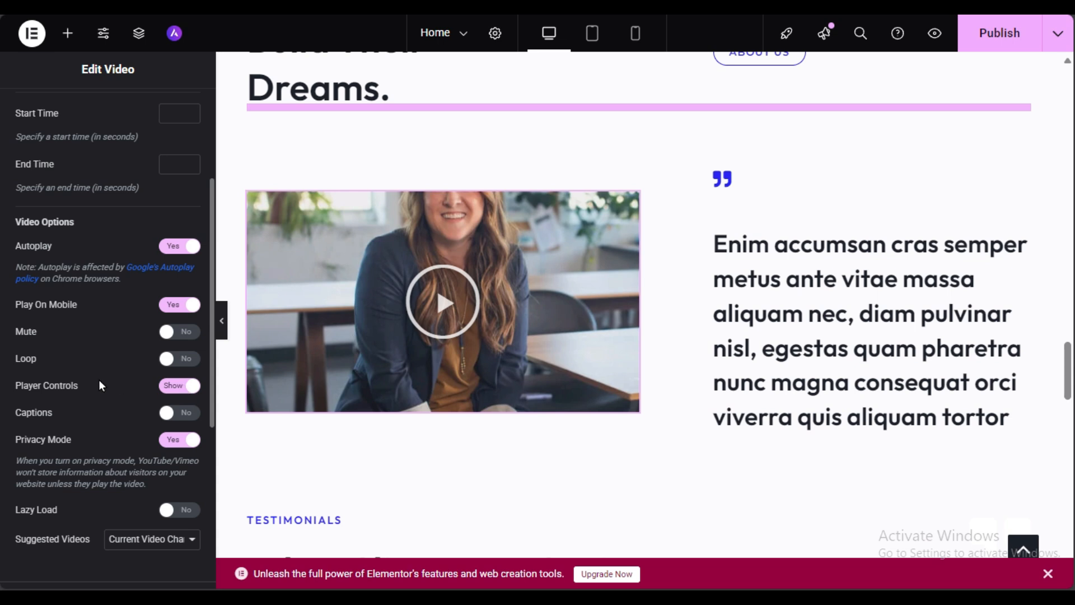
click(166, 387)
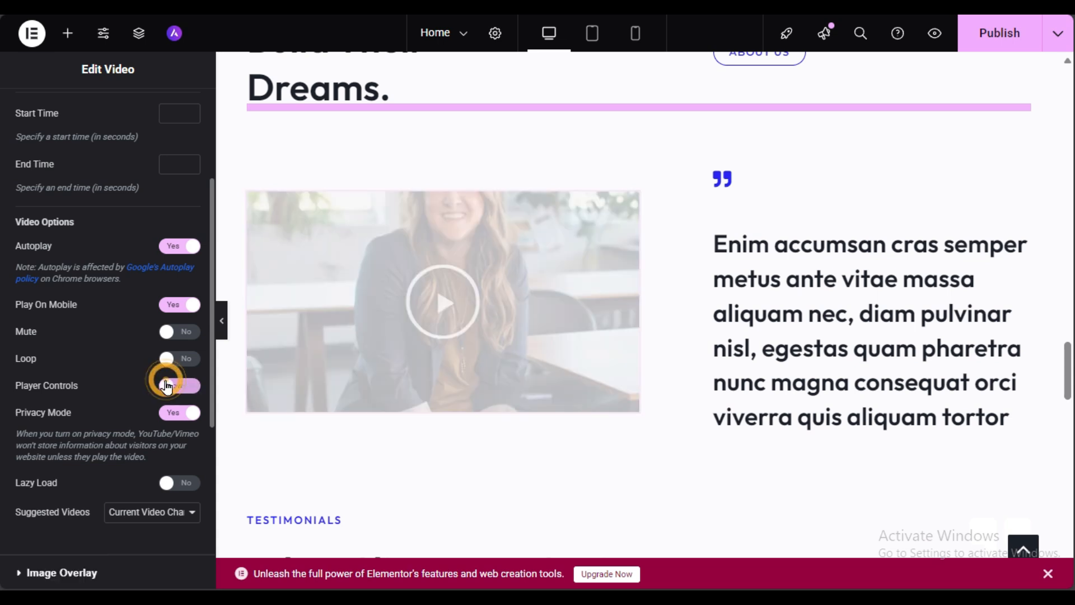
click(1006, 28)
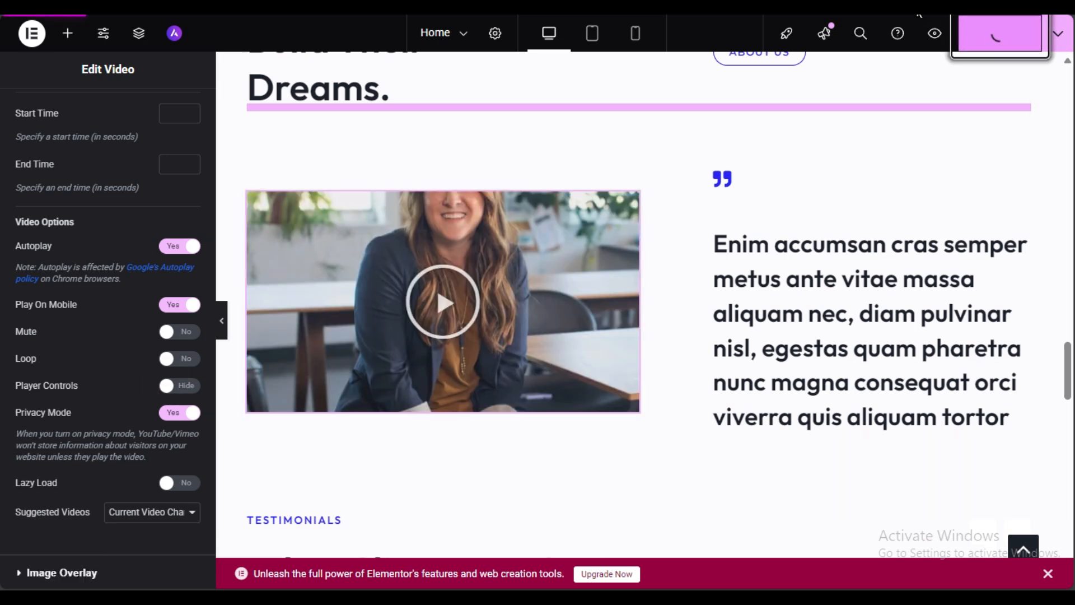
Step: Reload the live home page and play the video through its photo overlay
click(896, 3)
key(ctrl+r)
scroll(160, 322, down, 20)
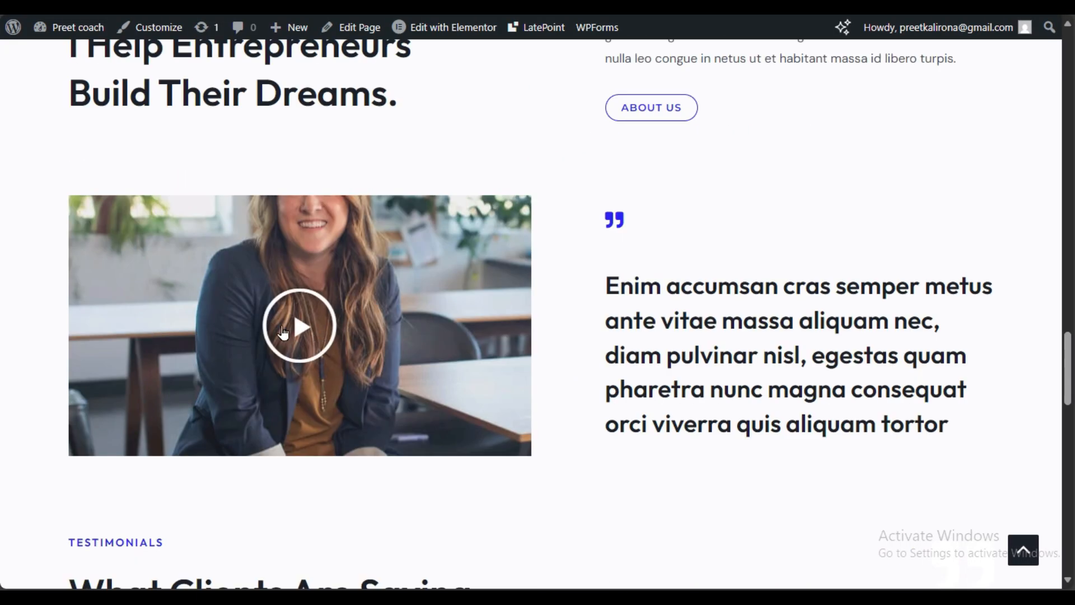
click(283, 333)
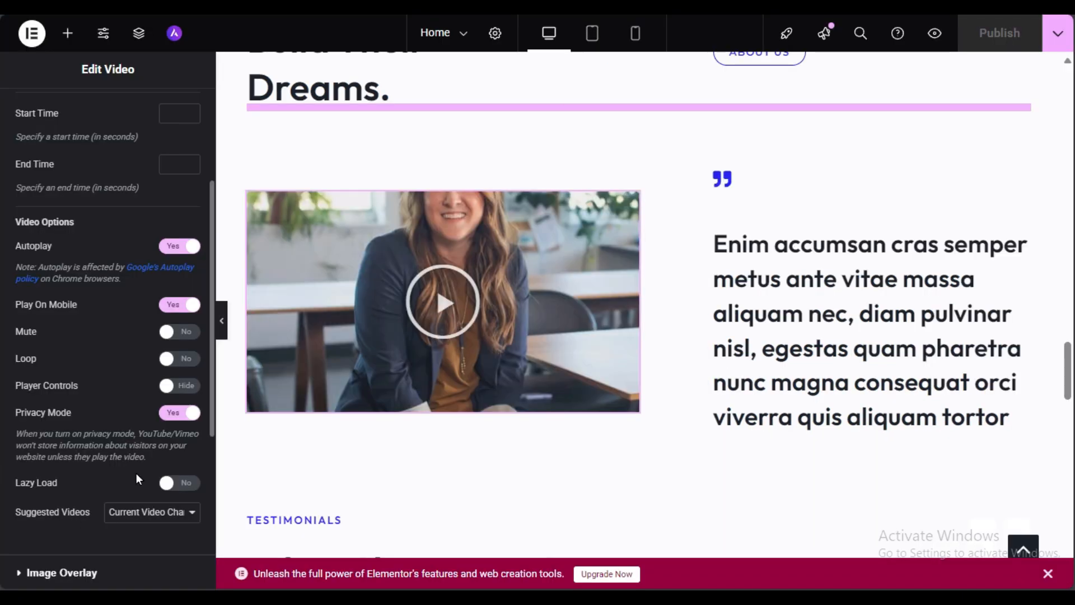
scroll(136, 480, down, 3)
Step: Review the quote-side video's image overlay and YouTube link settings
click(99, 392)
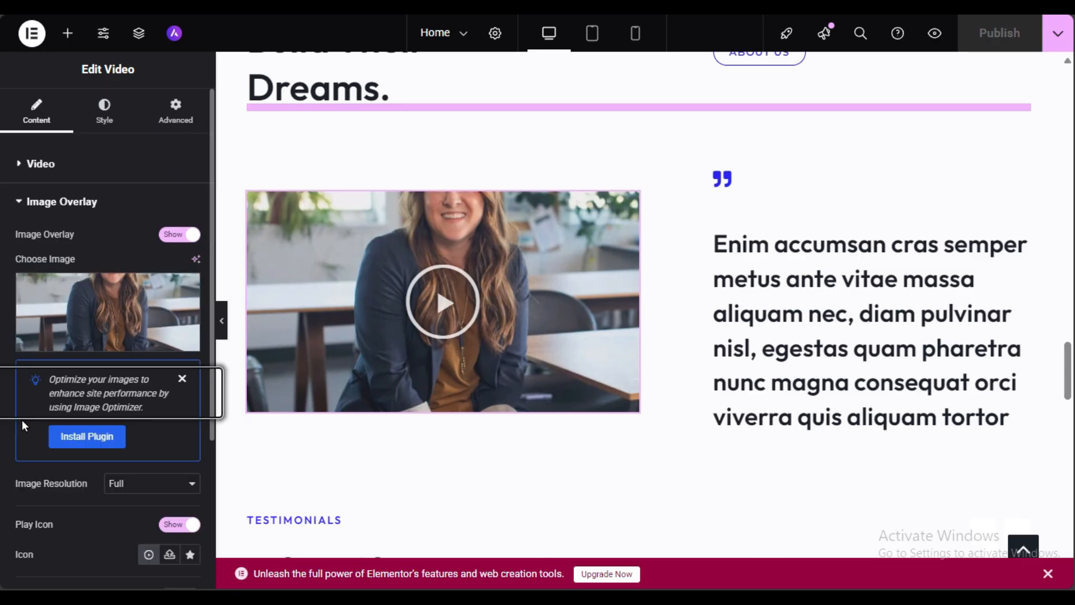
scroll(22, 419, down, 3)
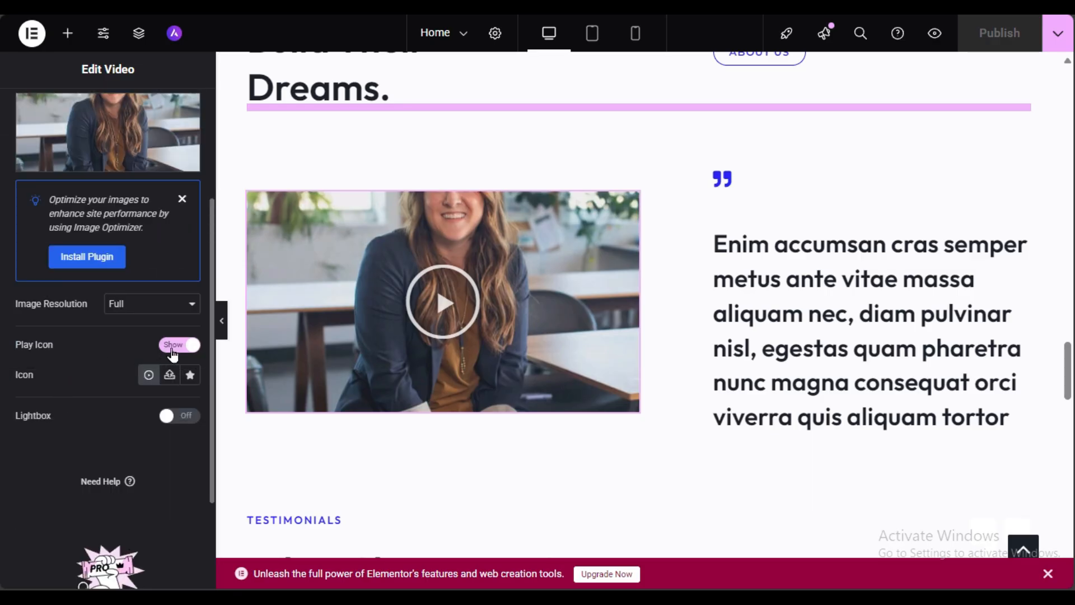
scroll(112, 373, up, 5)
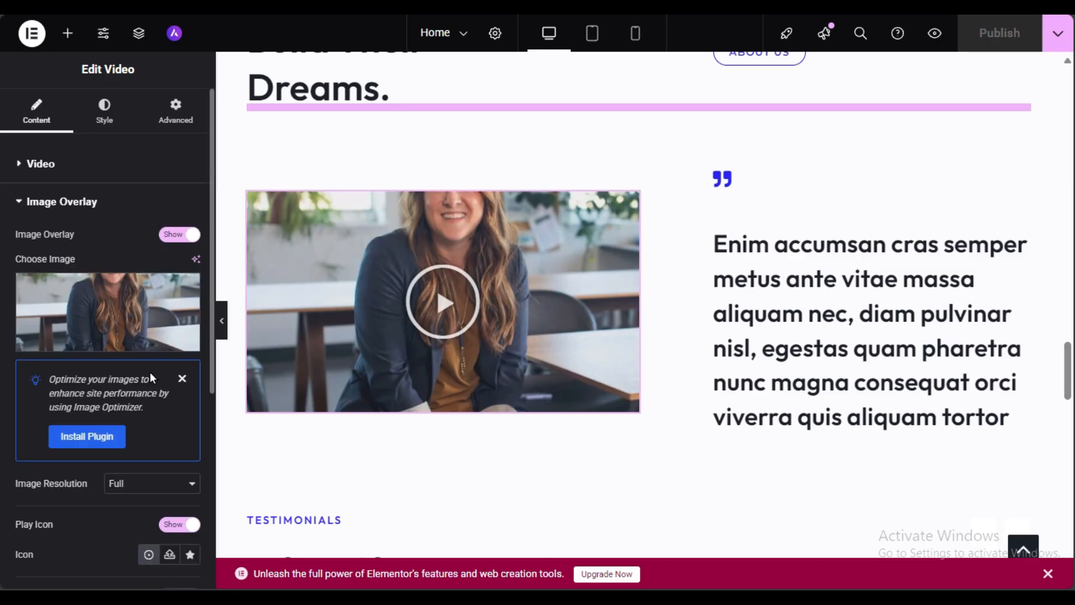
click(94, 169)
triple_click(79, 249)
click(92, 291)
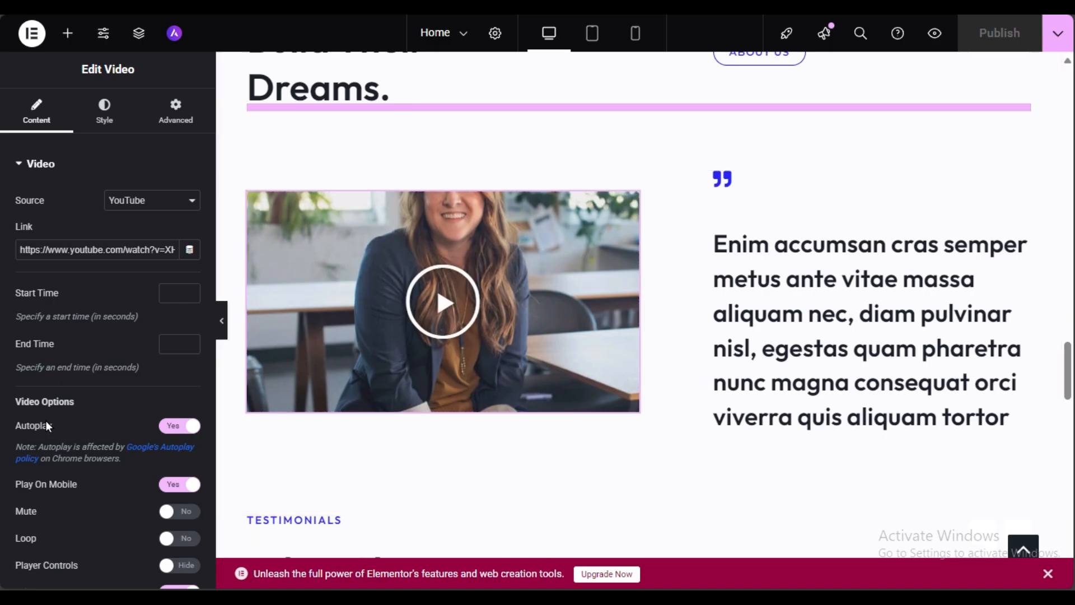
scroll(62, 358, down, 3)
scroll(67, 326, up, 3)
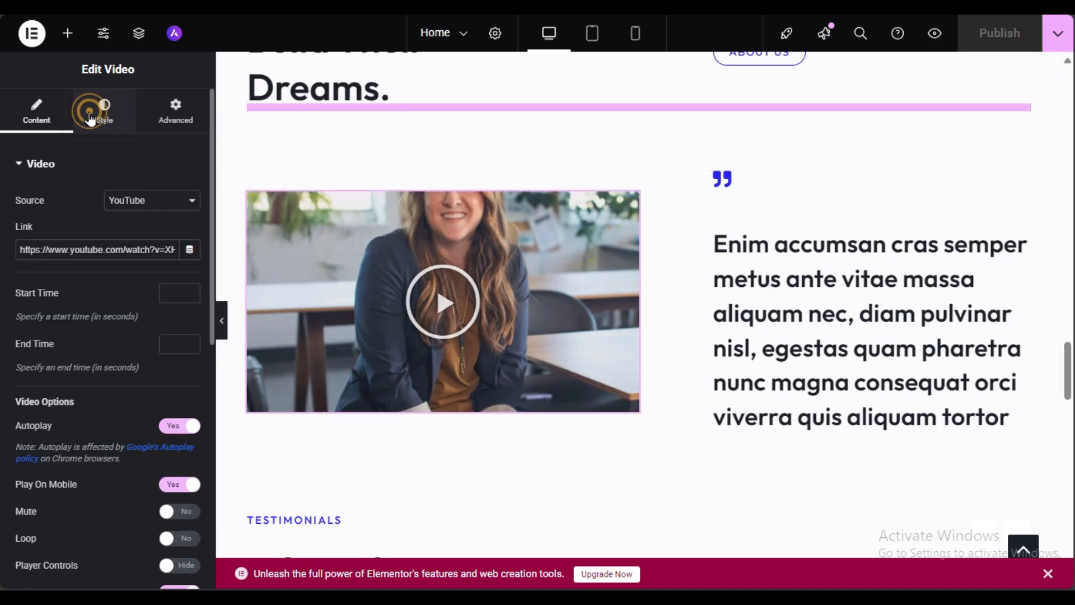
Step: Set the video's Aspect Ratio to 4:3 after trying 3:2, and preview it playing
click(89, 118)
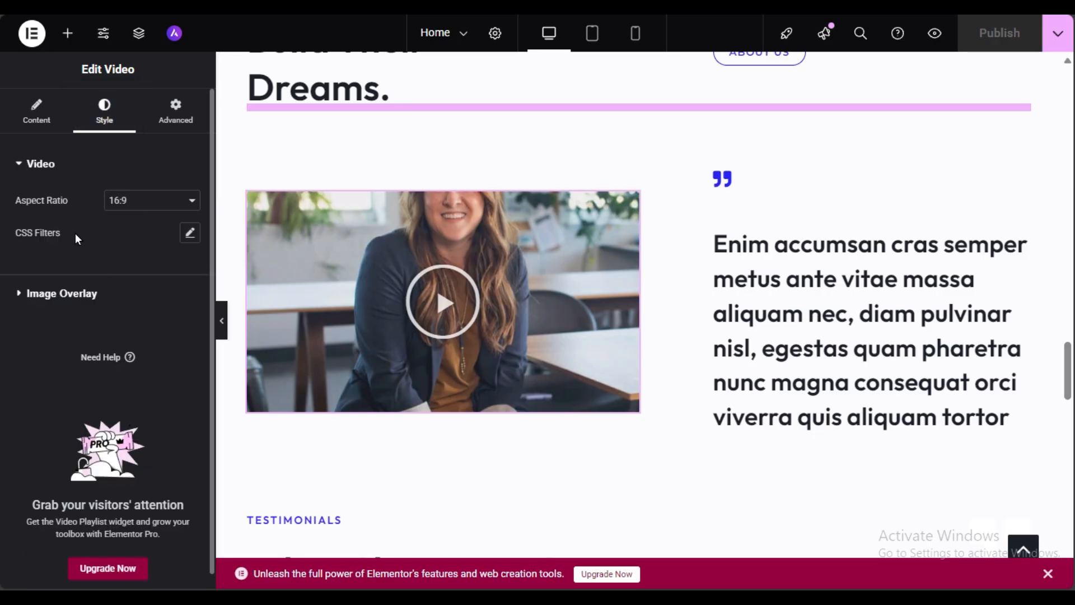
click(155, 207)
click(140, 264)
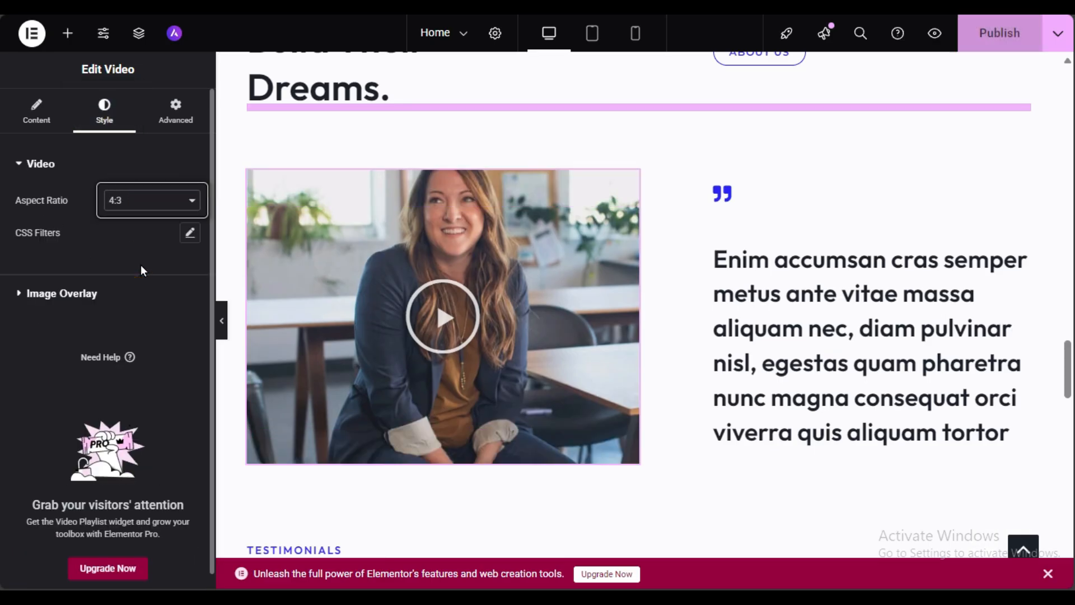
click(132, 202)
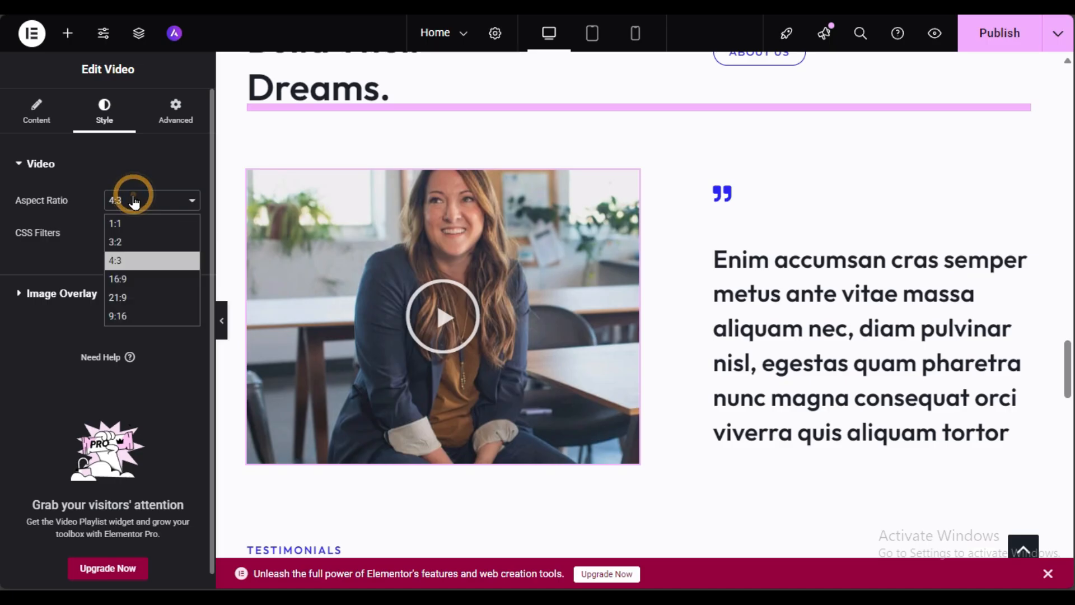
click(132, 240)
click(139, 180)
click(142, 164)
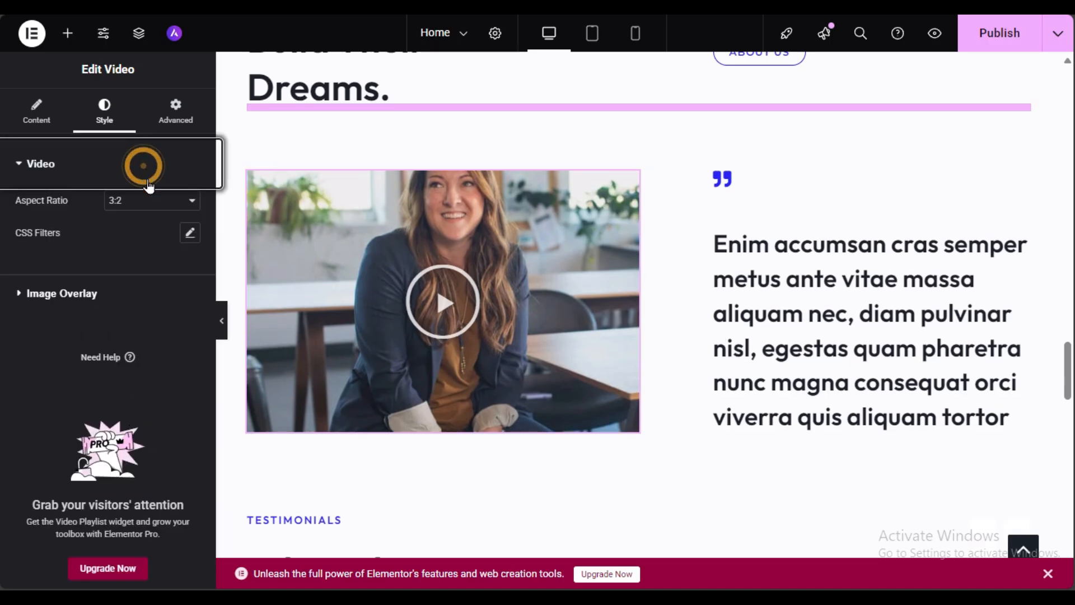
click(156, 200)
click(126, 259)
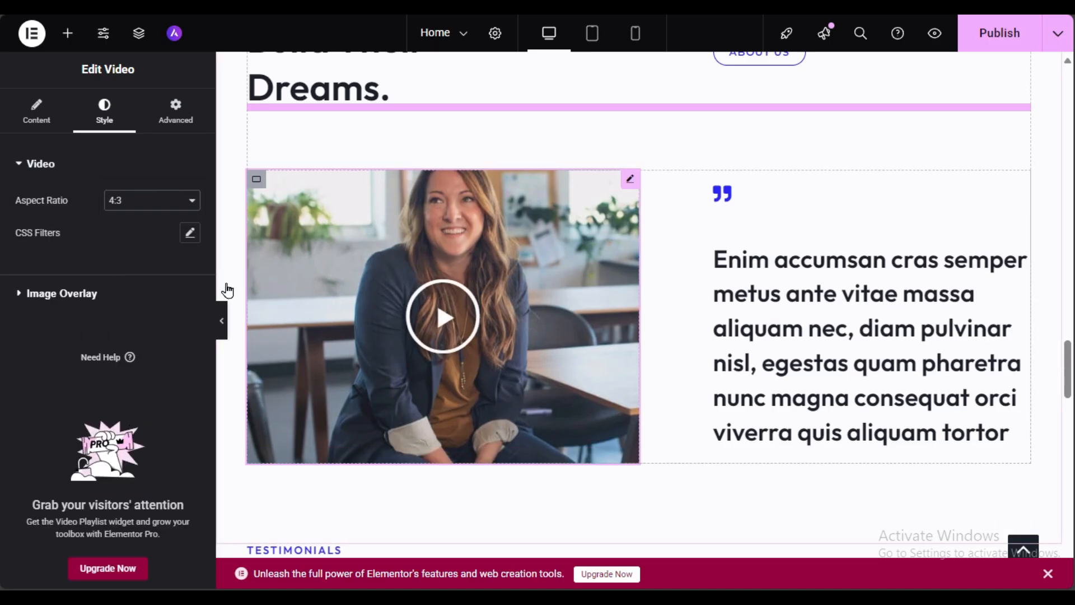
click(442, 314)
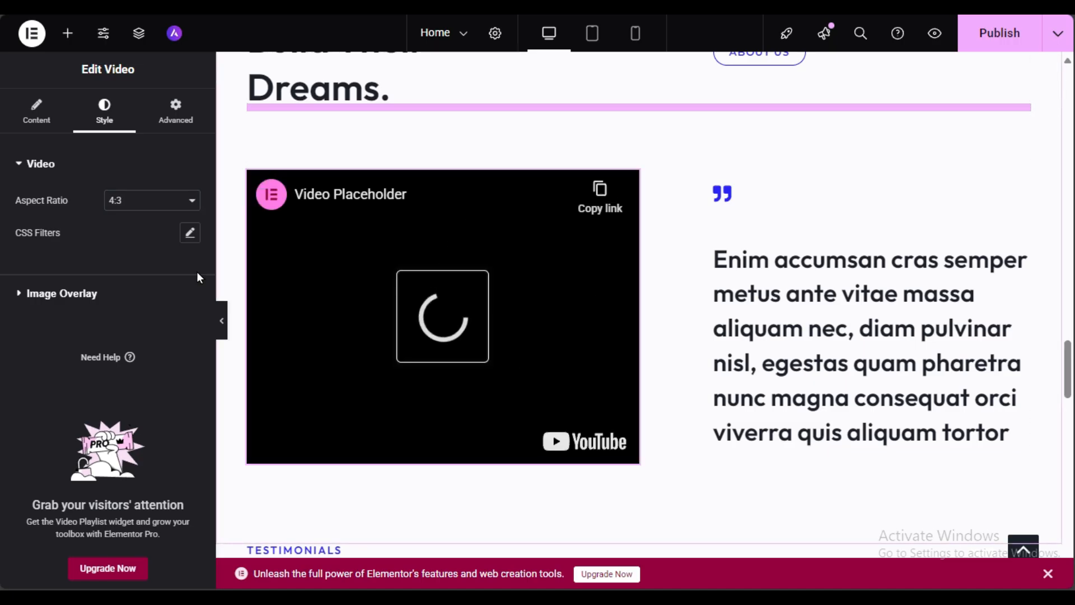
click(106, 289)
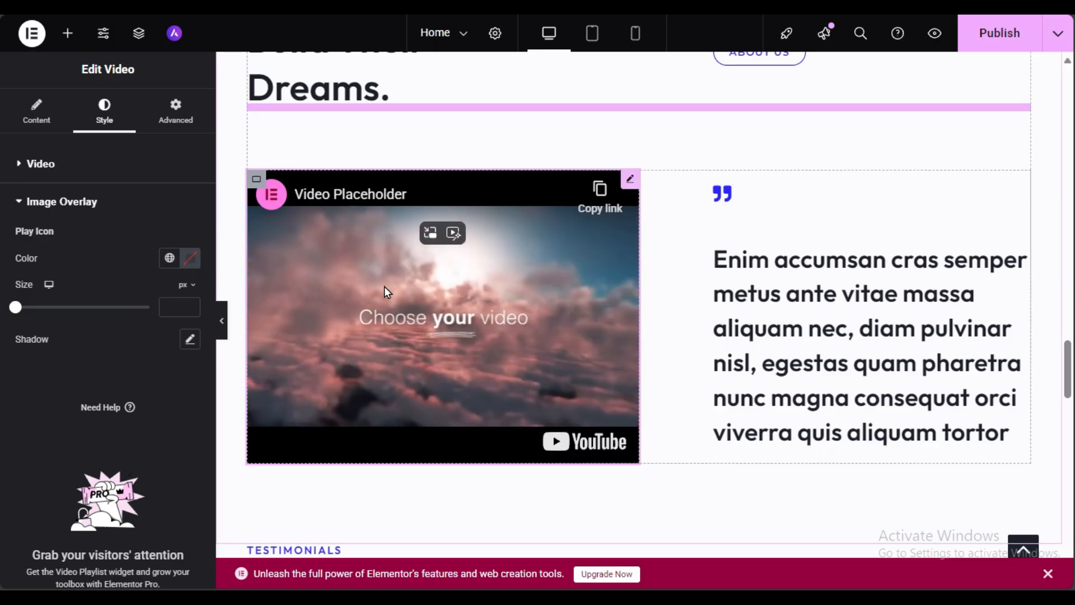
Step: Publish the home page with the 4:3 video change
click(992, 38)
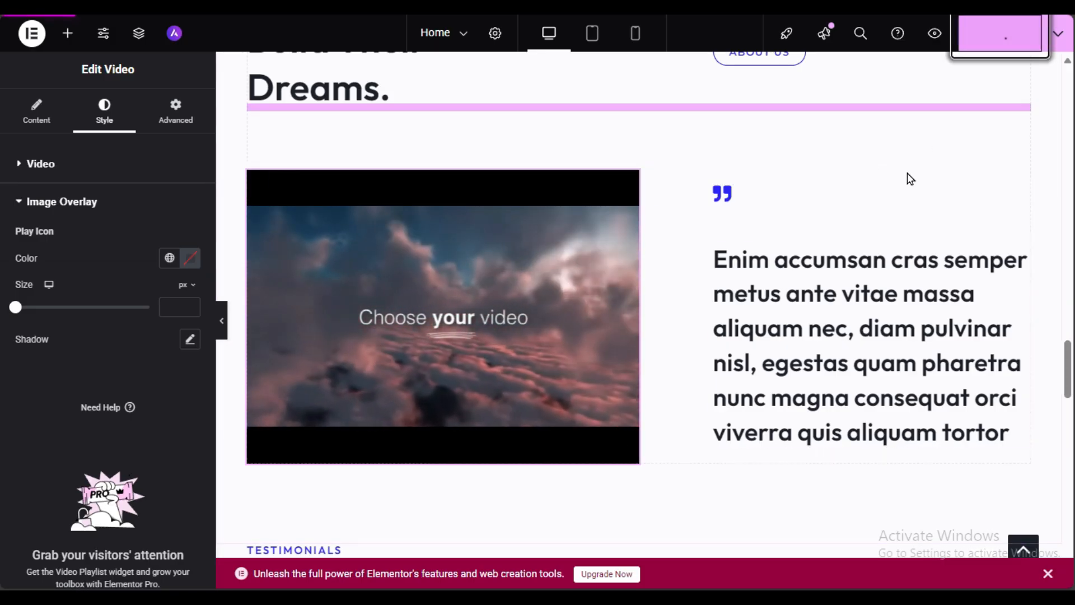
scroll(721, 335, up, 8)
scroll(719, 330, up, 9)
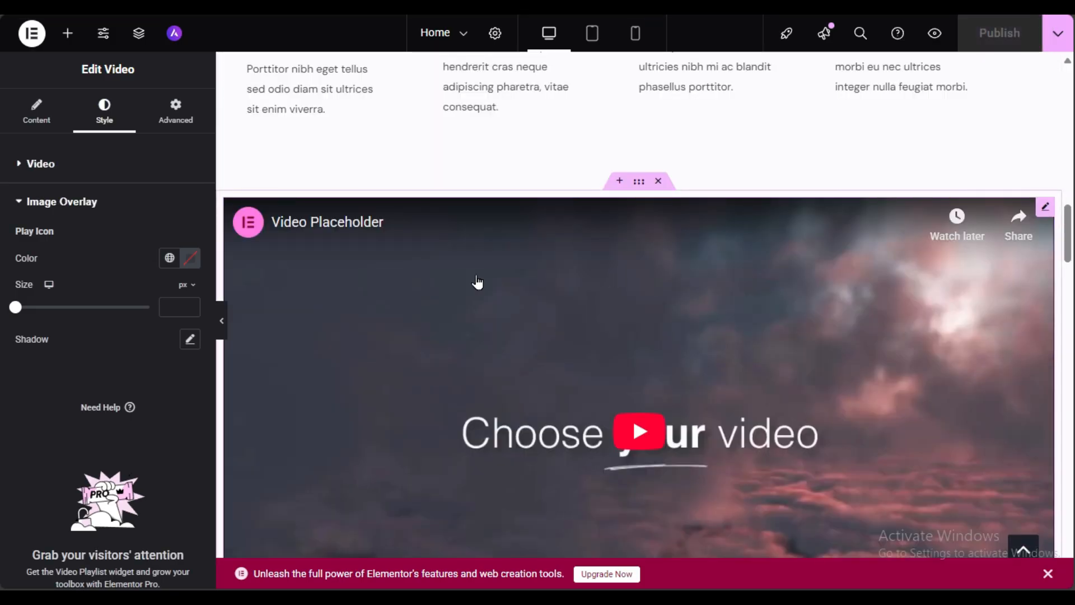
scroll(403, 322, down, 3)
scroll(403, 323, down, 5)
Step: Delete the Business Coaching heading from the services list
scroll(408, 336, up, 8)
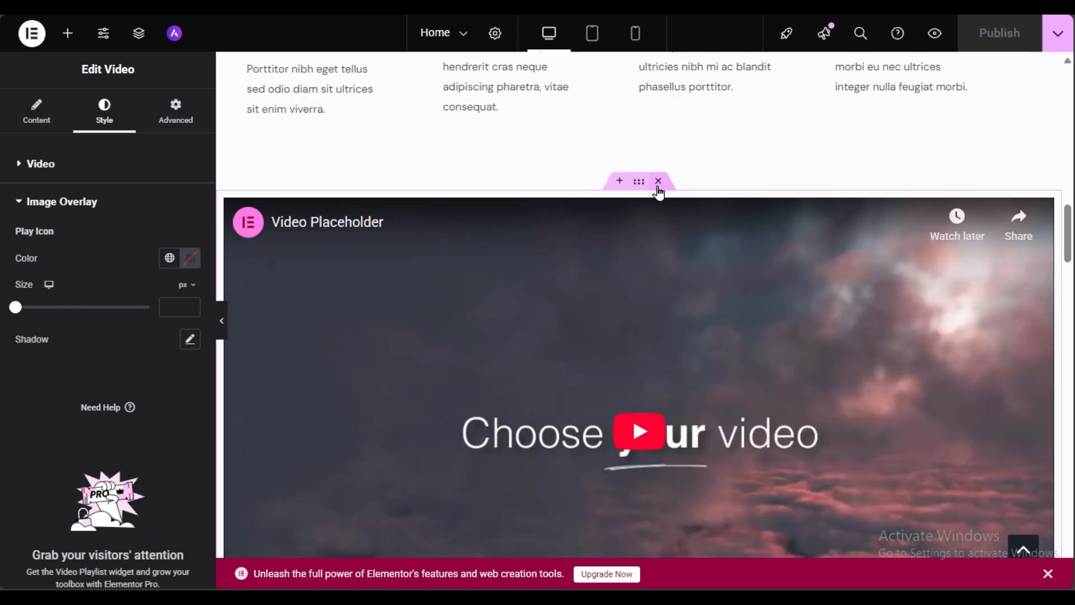
scroll(663, 313, down, 10)
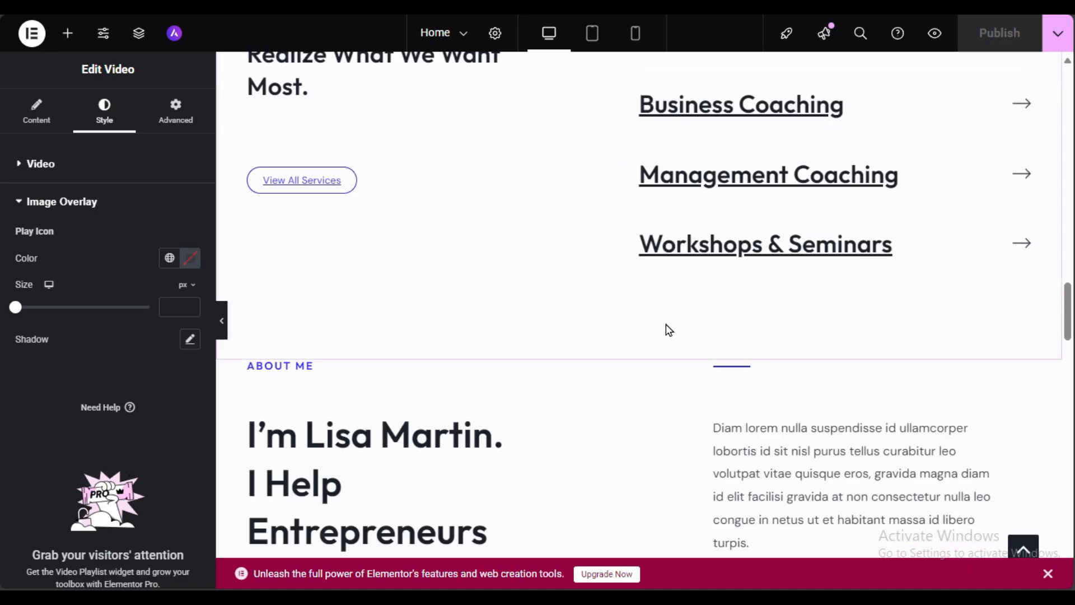
scroll(907, 154, up, 3)
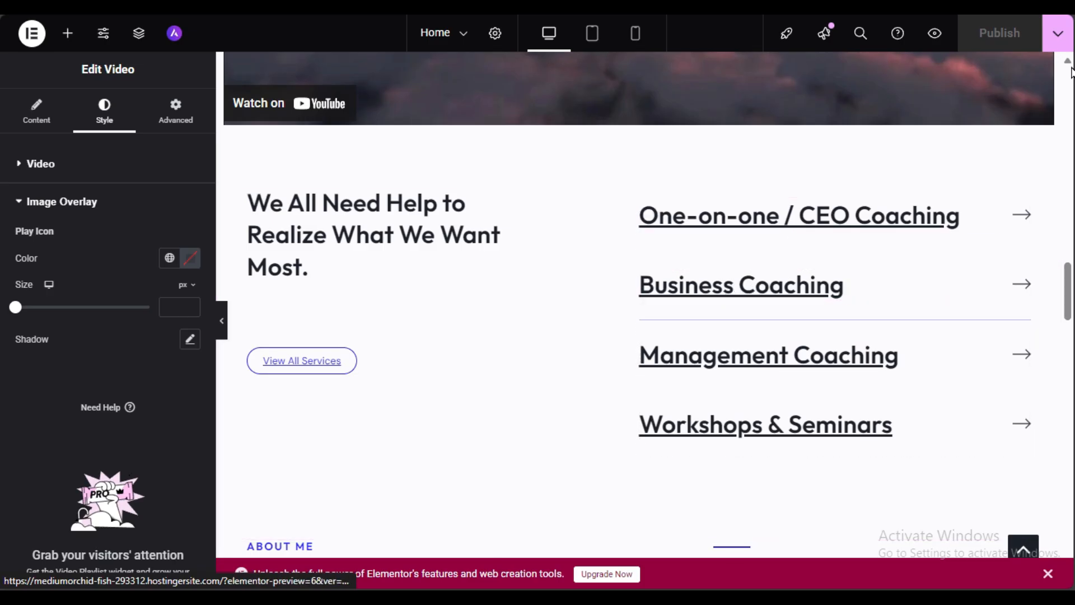
right_click(747, 287)
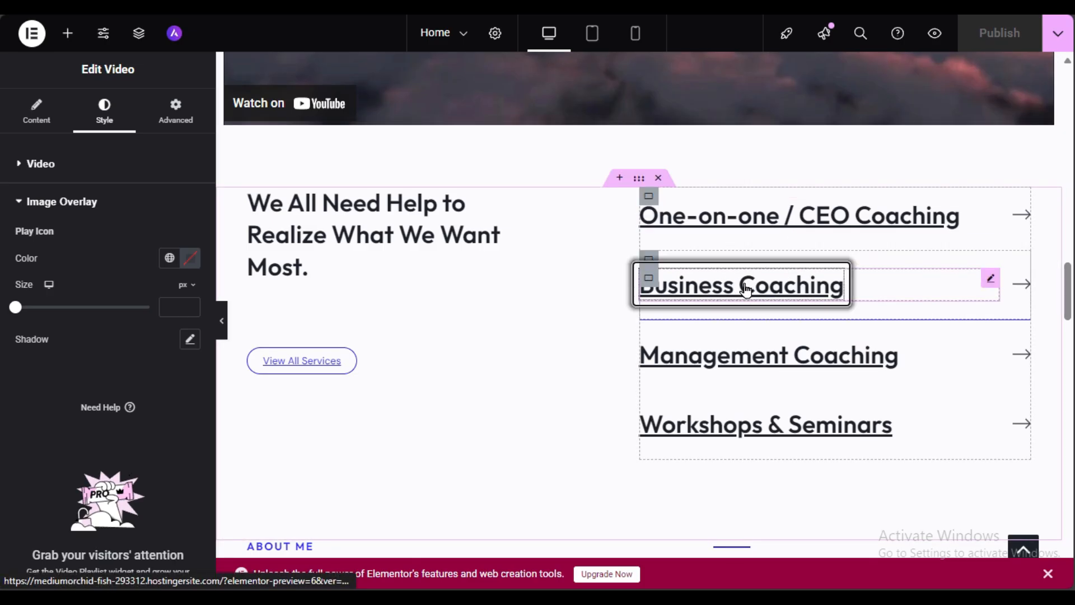
click(783, 569)
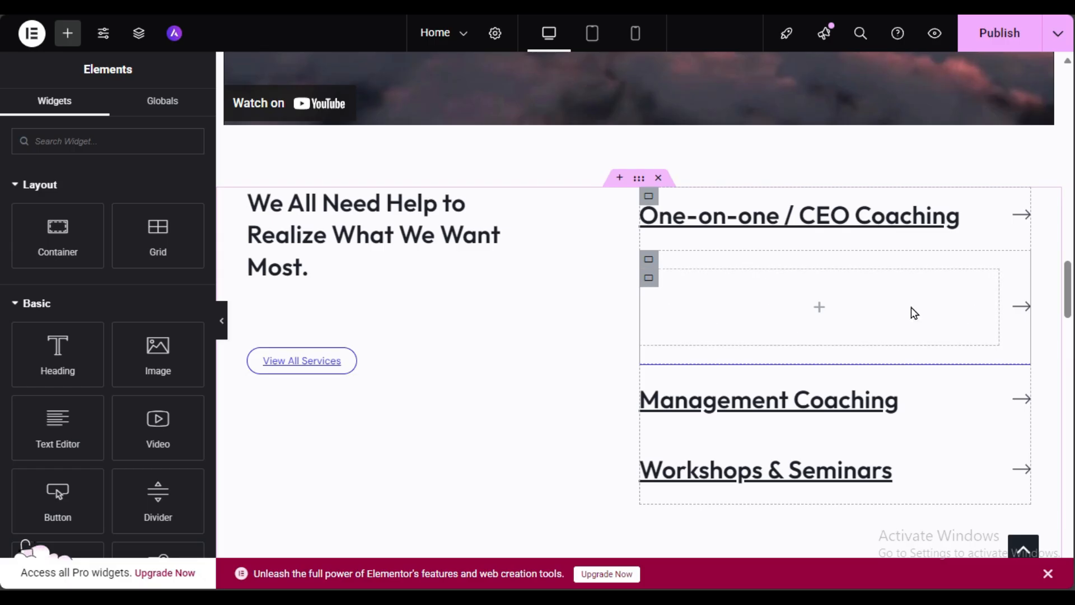
Step: Delete the empty container and the leftover container so only three services remain
right_click(649, 288)
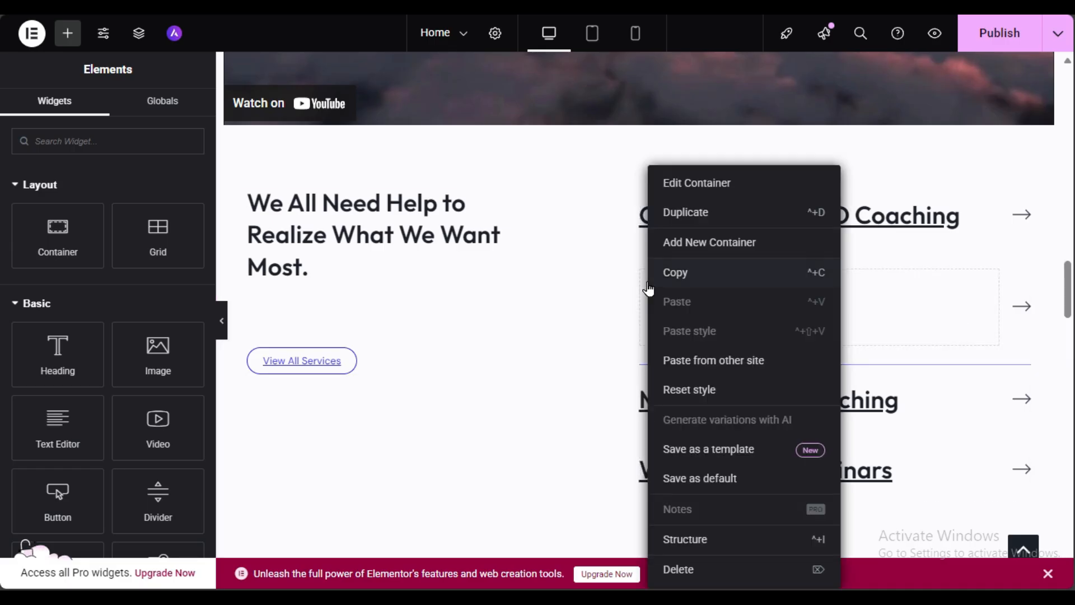
click(713, 572)
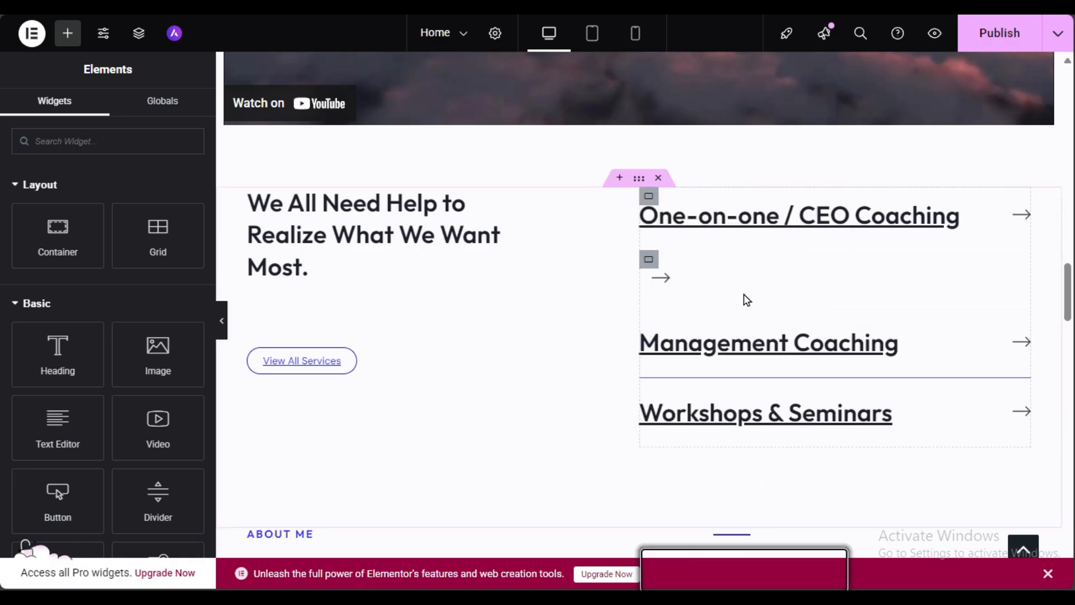
right_click(650, 273)
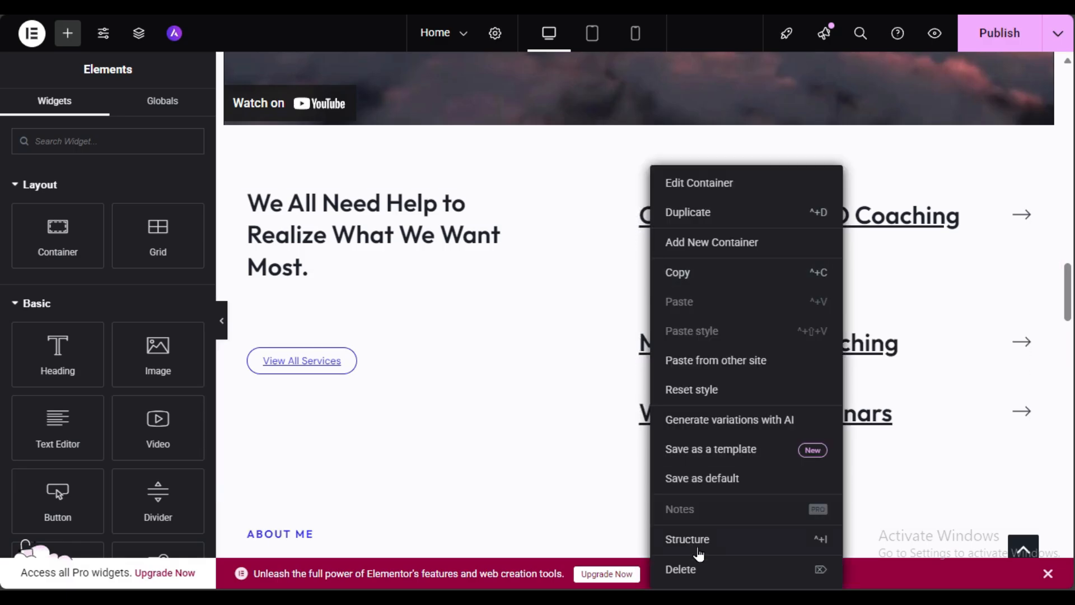
click(677, 569)
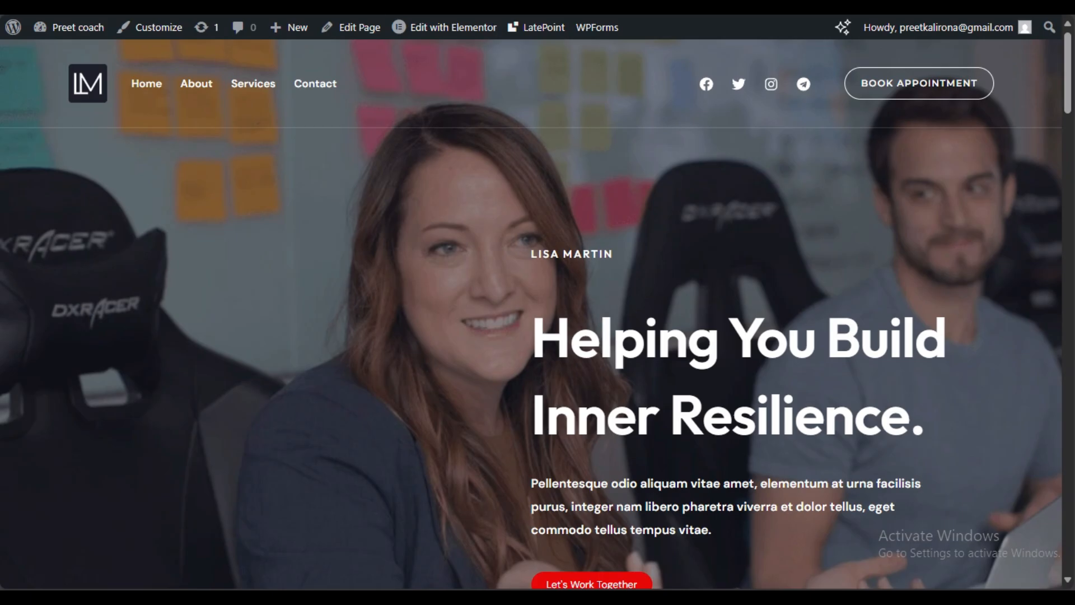
Step: Navigate from the admin dashboard to the Add Plugins page
click(14, 29)
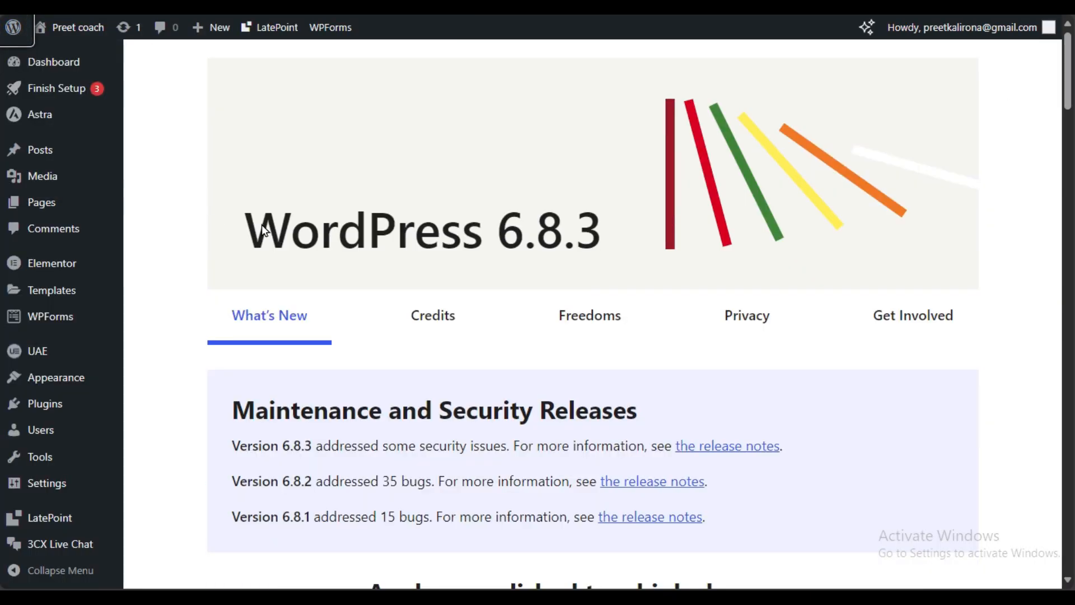
scroll(182, 329, down, 3)
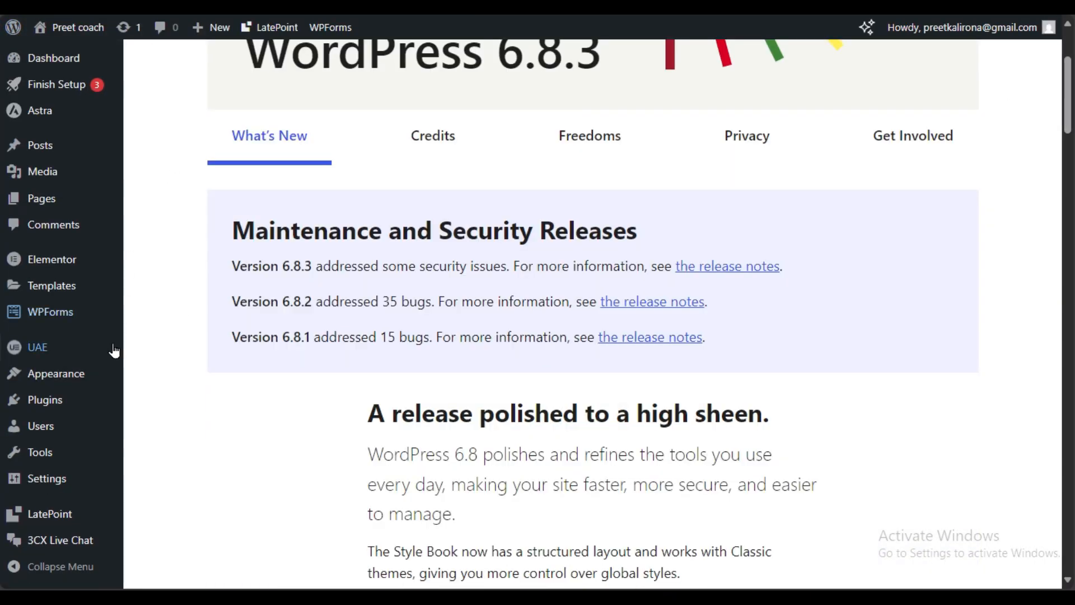
mouse_move(88, 399)
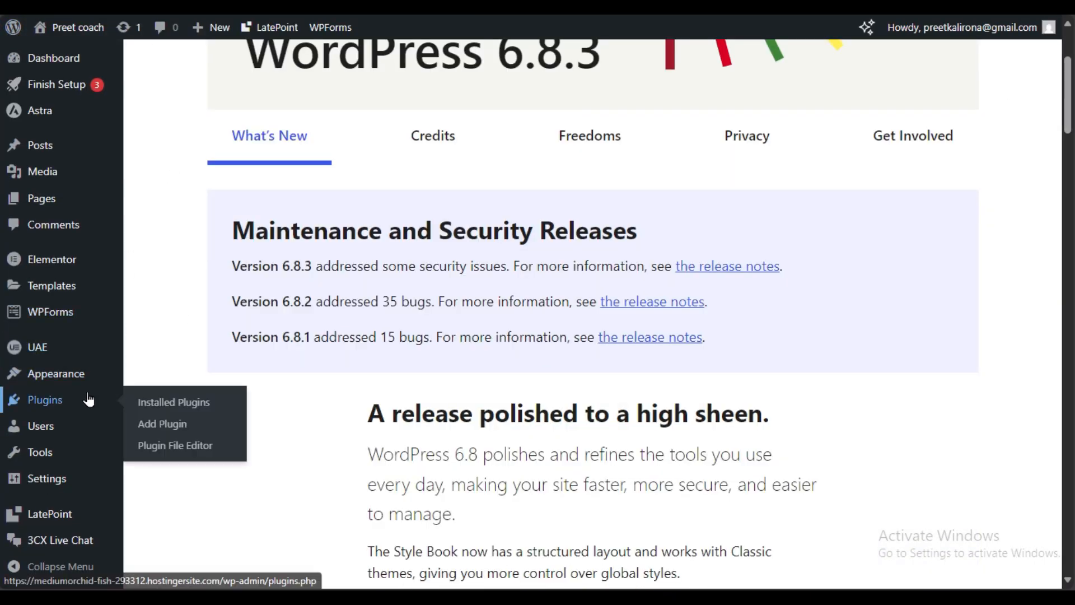
click(159, 424)
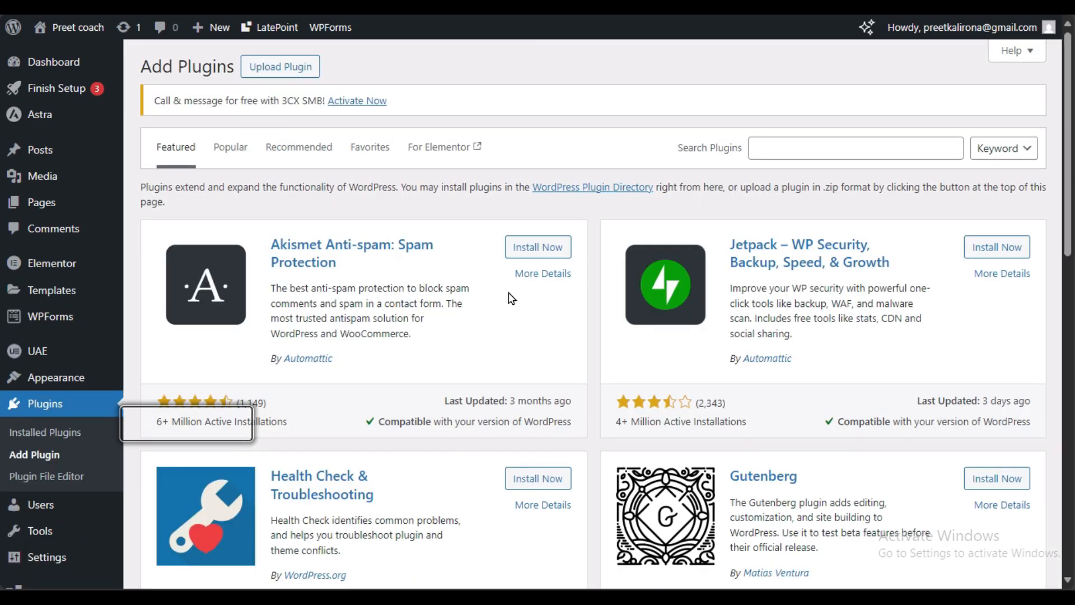
Step: Search the plugin directory for 'seo', review the results, then clear the search
click(922, 144)
text(seo)
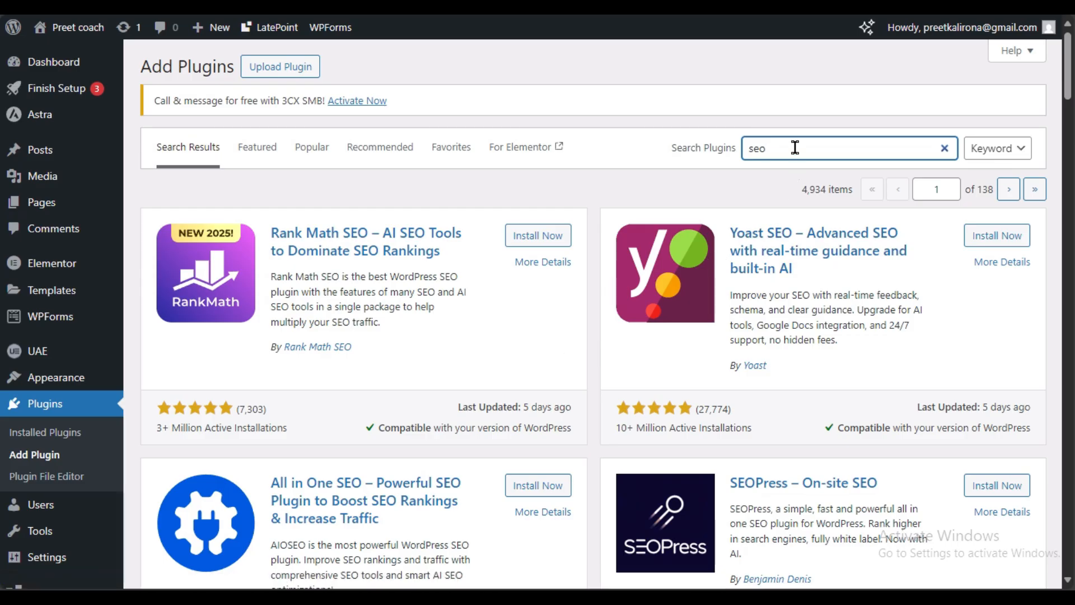
drag(795, 148, 679, 154)
key(BackSpace)
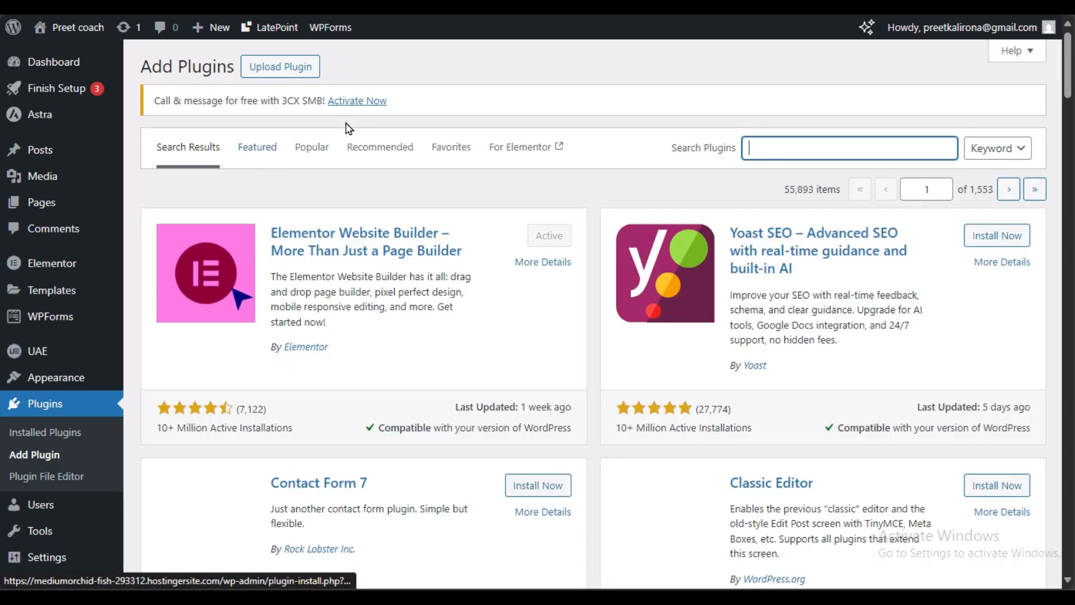
click(312, 147)
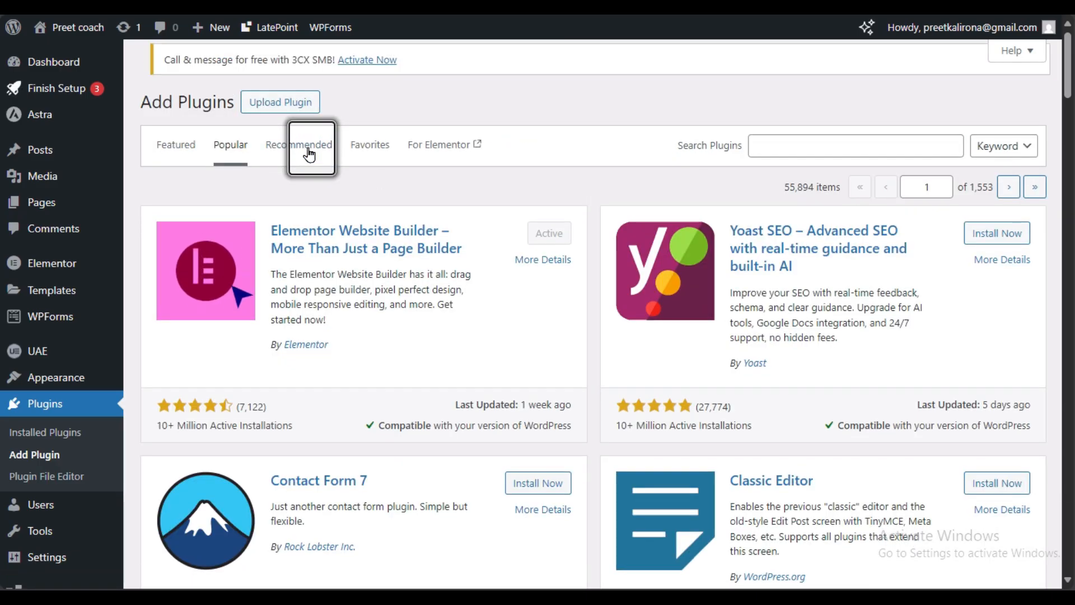
scroll(426, 187, down, 5)
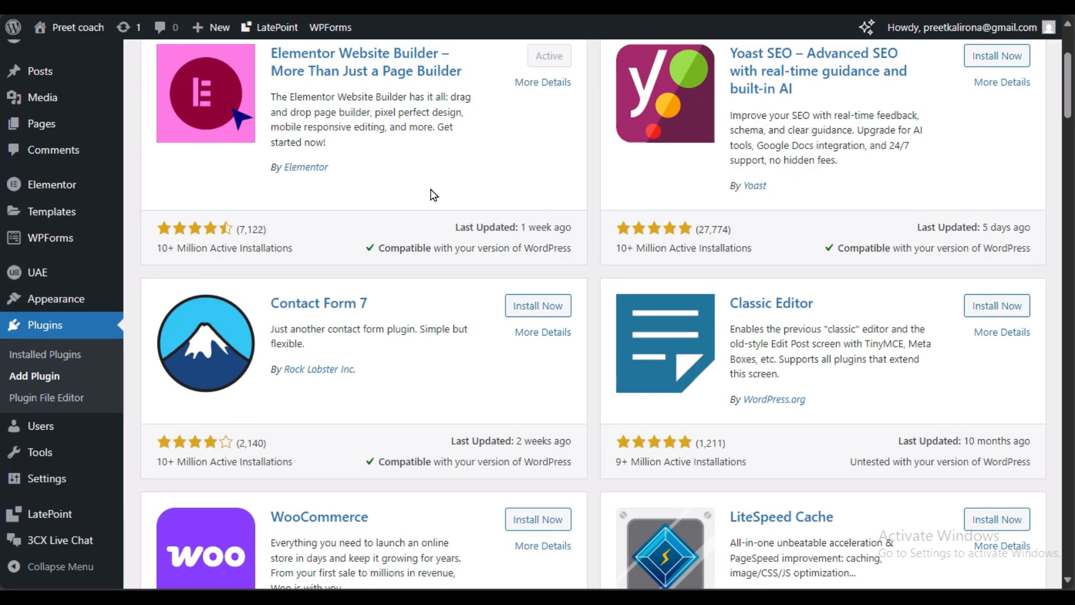
scroll(434, 195, down, 3)
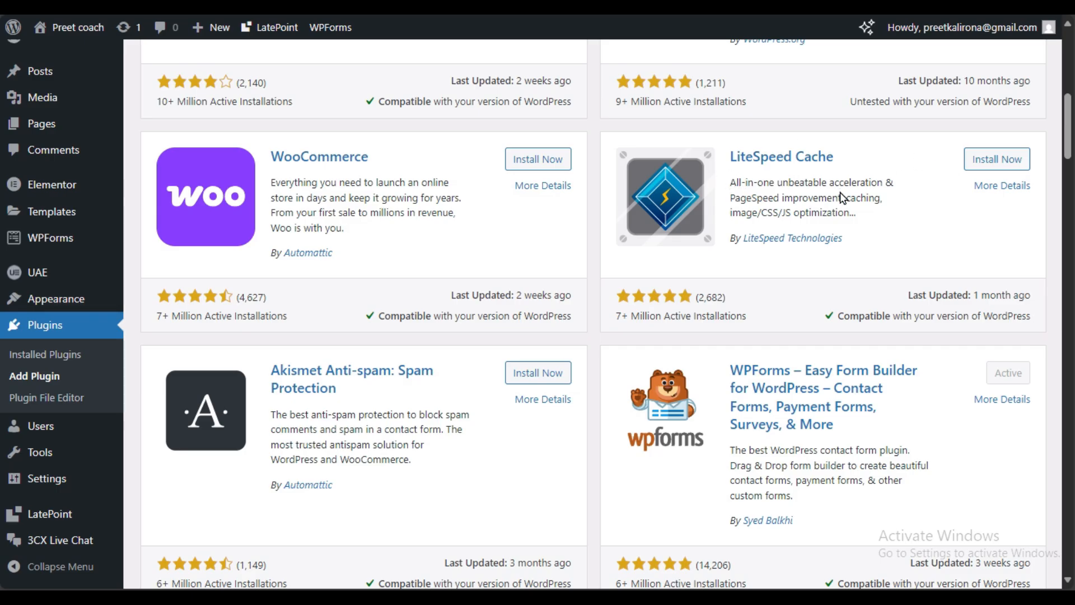
scroll(839, 191, down, 3)
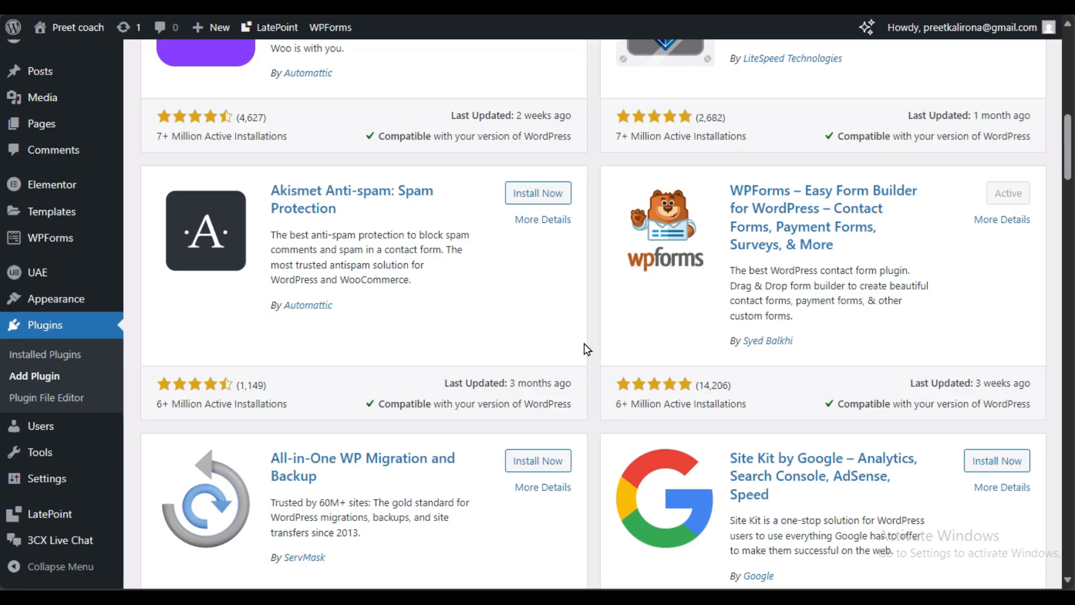
scroll(584, 343, down, 3)
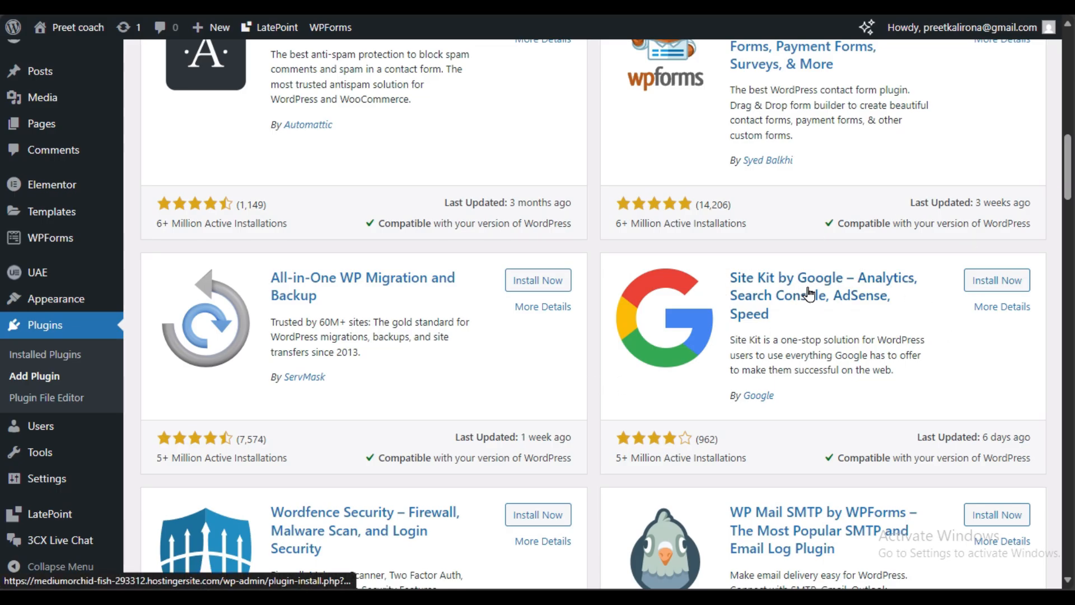
scroll(812, 268, down, 3)
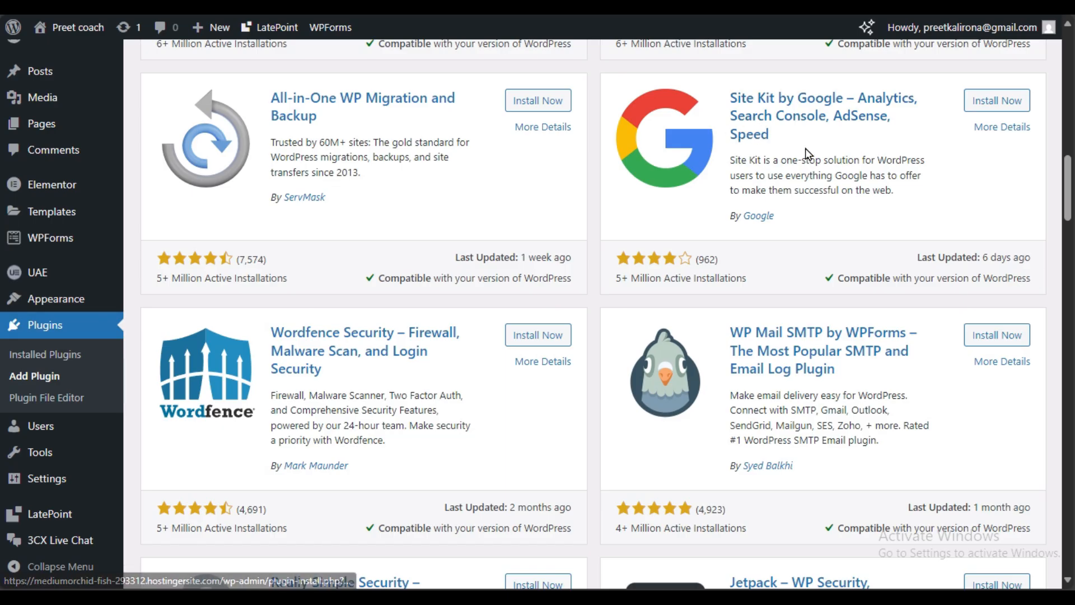
scroll(610, 482, down, 3)
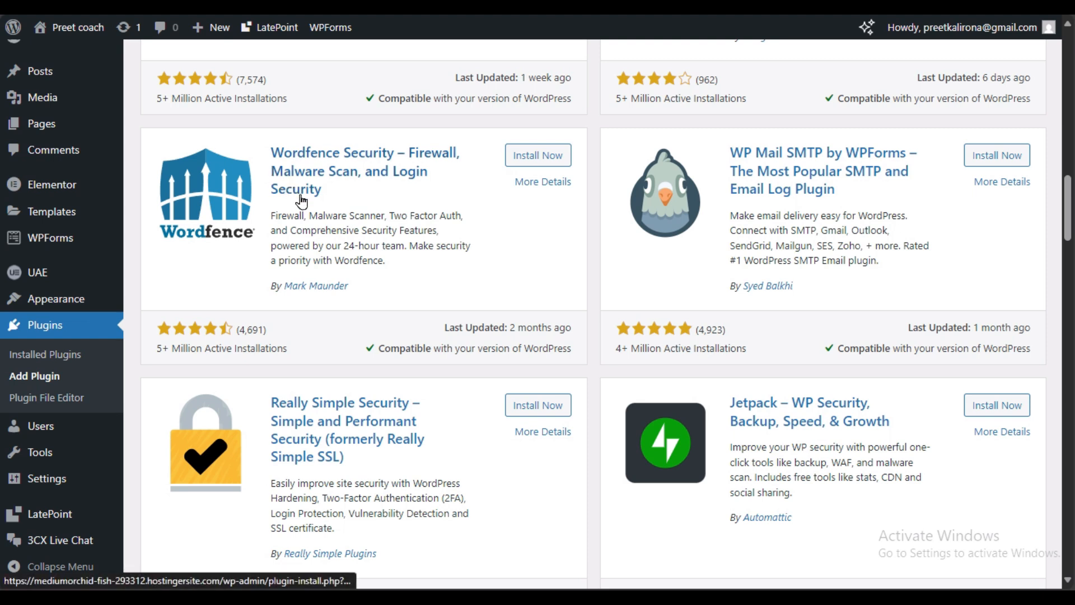
scroll(568, 396, down, 3)
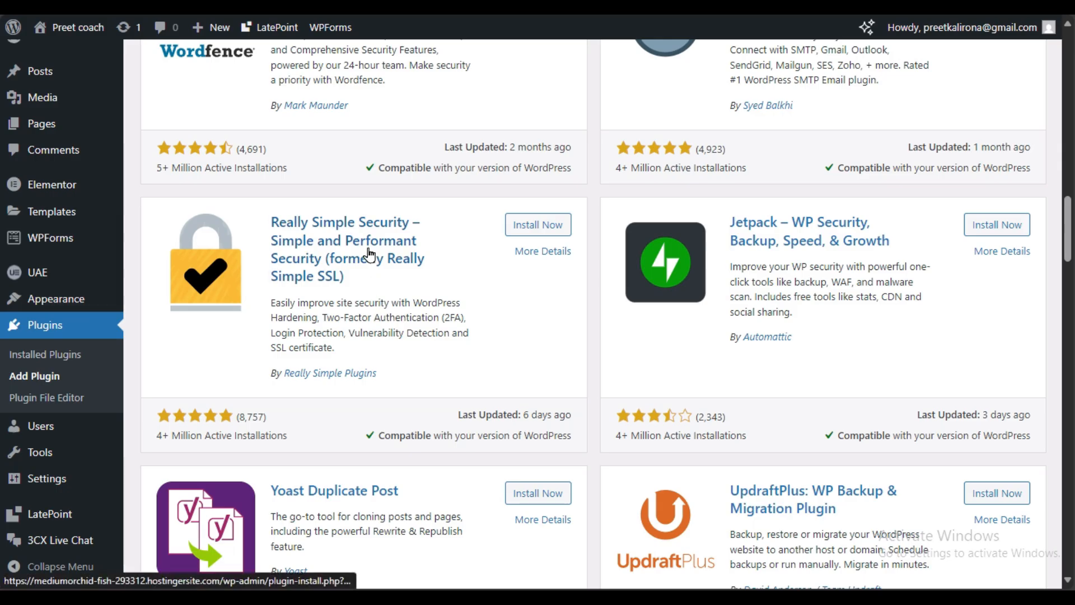
scroll(374, 257, down, 5)
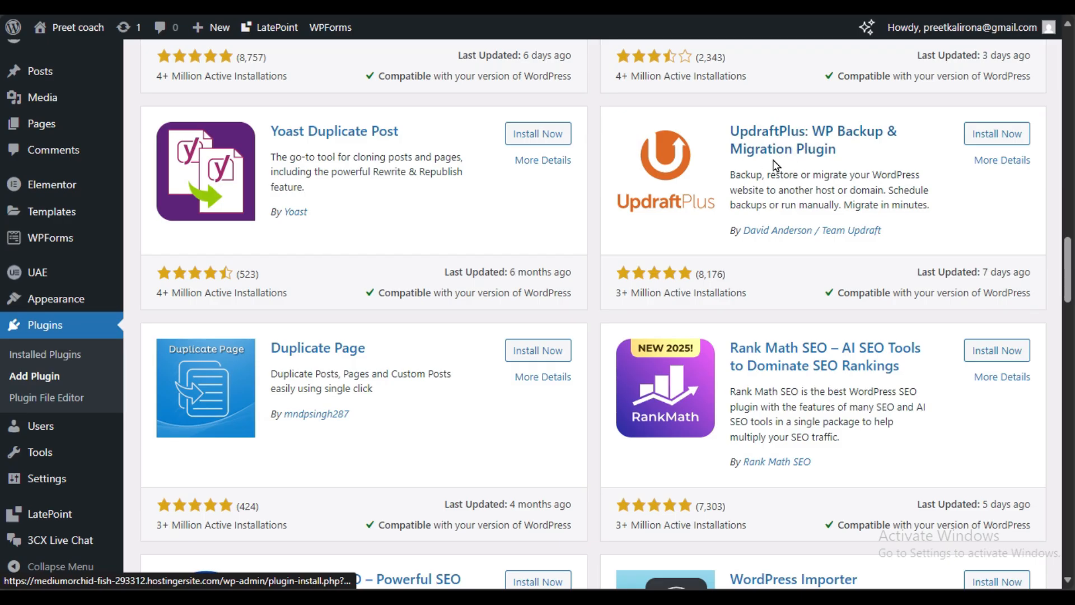
scroll(570, 314, up, 3)
scroll(569, 316, up, 10)
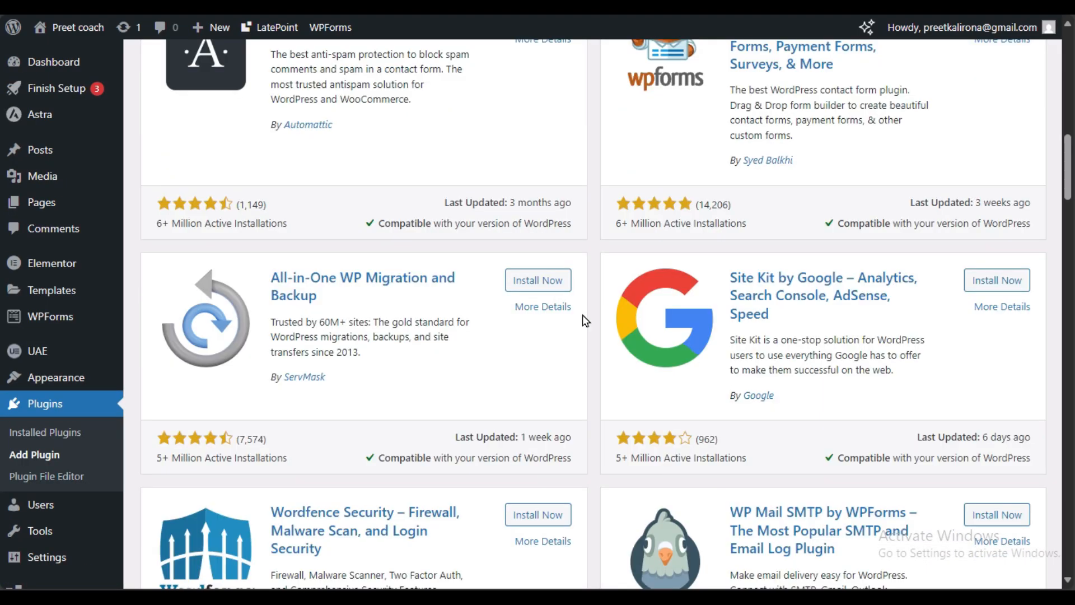
scroll(550, 352, down, 17)
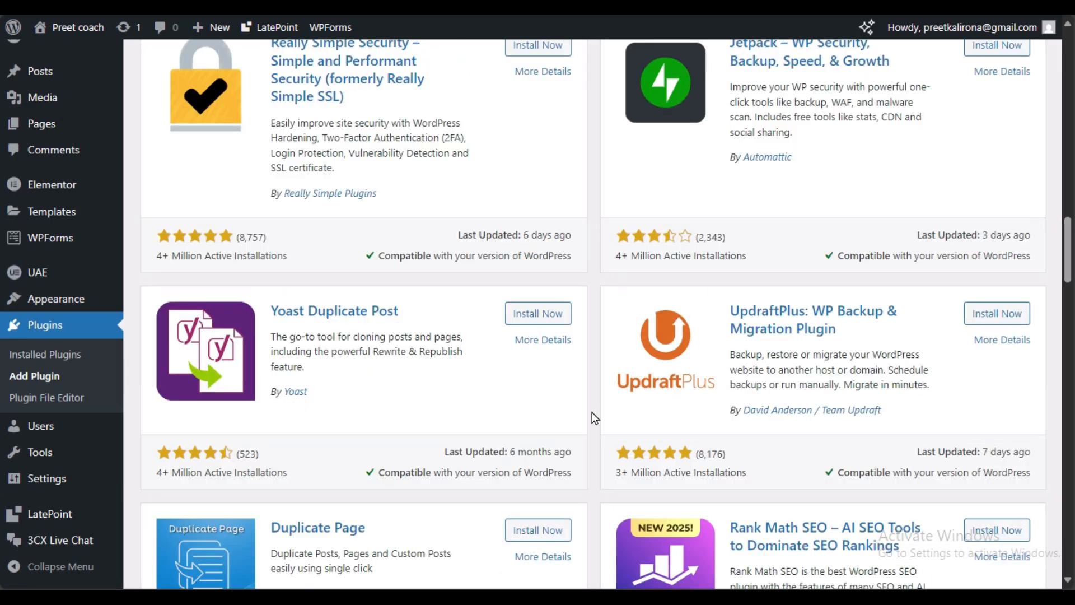
scroll(594, 420, down, 6)
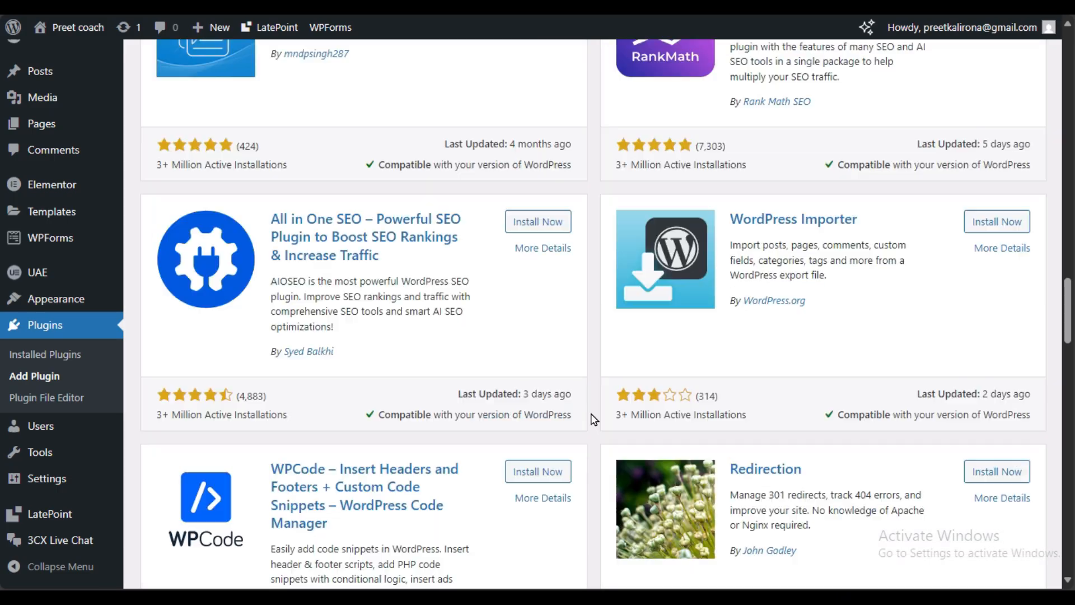
scroll(594, 420, down, 6)
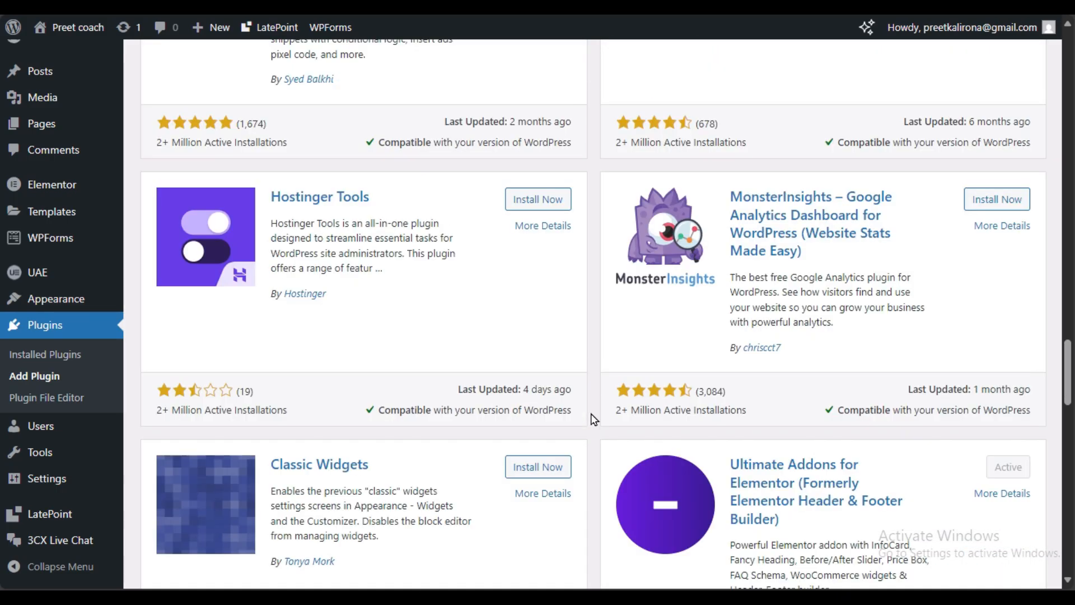
scroll(594, 420, down, 3)
scroll(594, 419, up, 8)
scroll(594, 420, down, 7)
scroll(73, 311, down, 4)
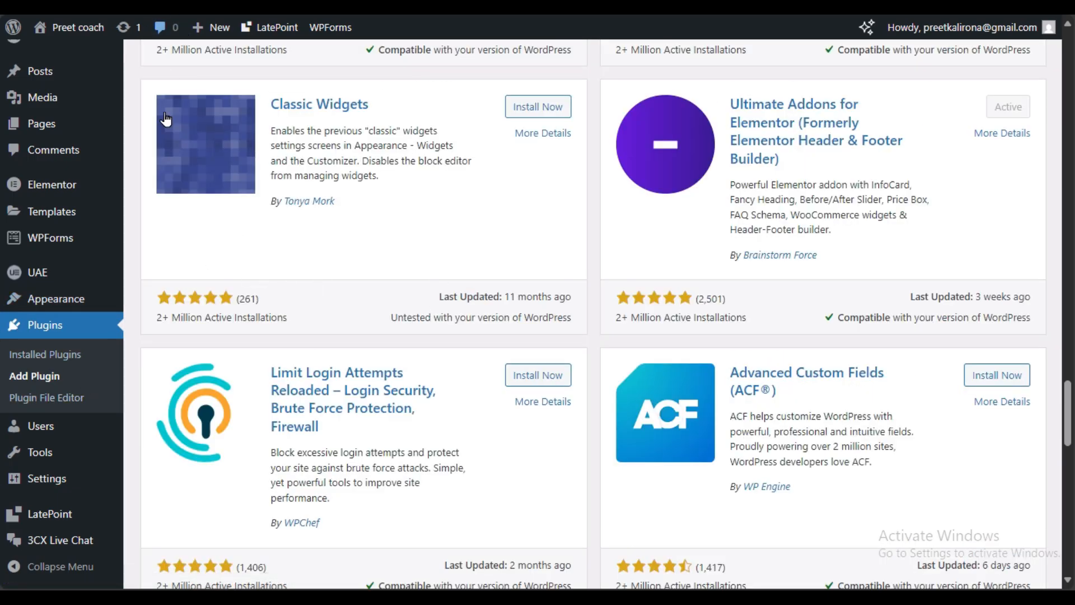
Step: In 3CX Live Chat Options, tick 'Enable in all pages', leaving the Talk URL empty
click(64, 542)
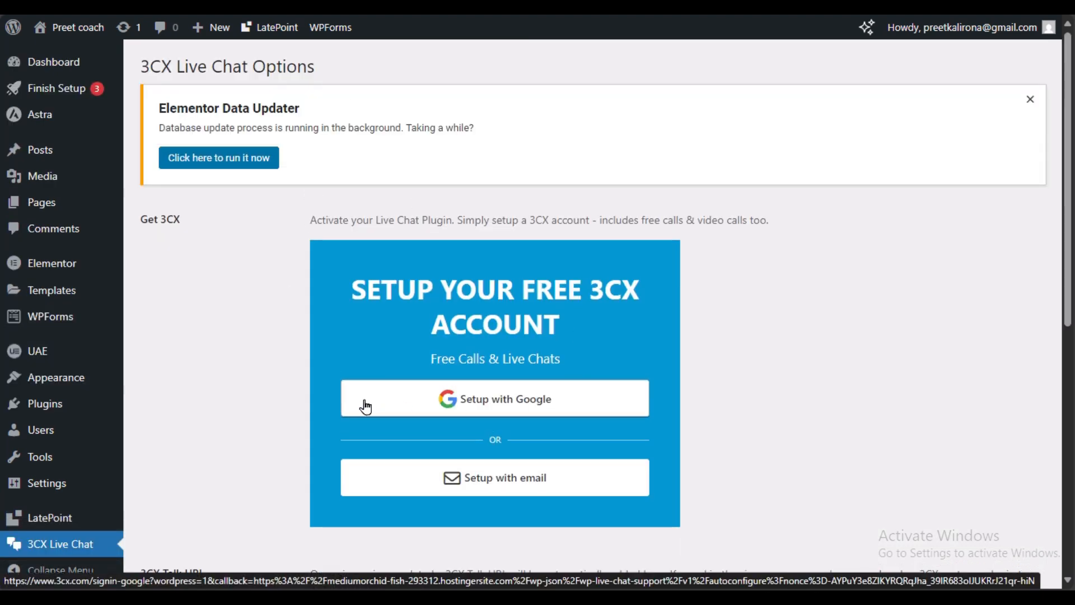
scroll(366, 403, down, 5)
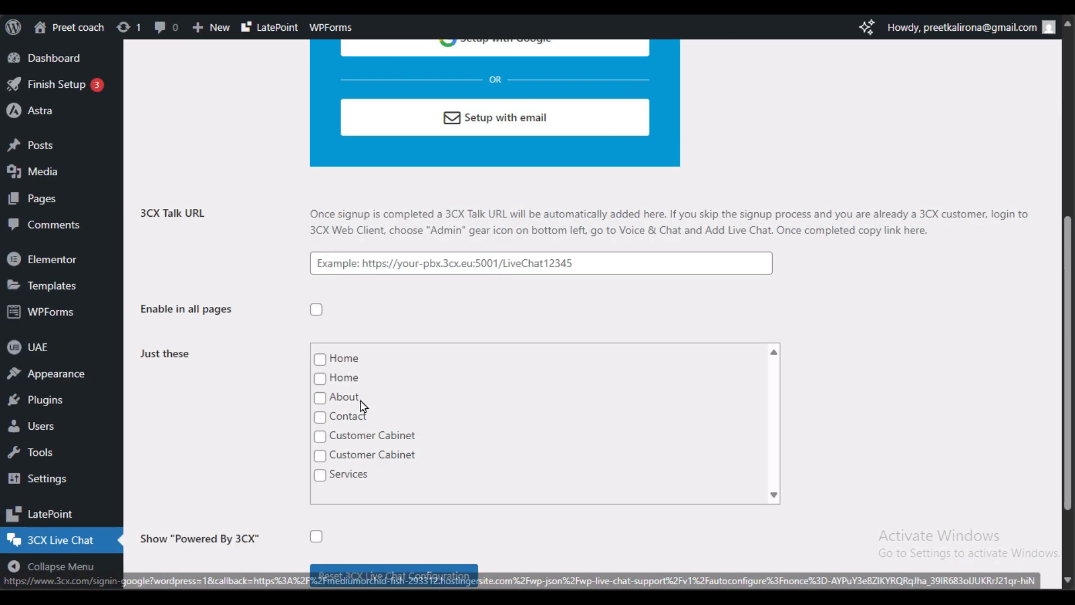
click(314, 309)
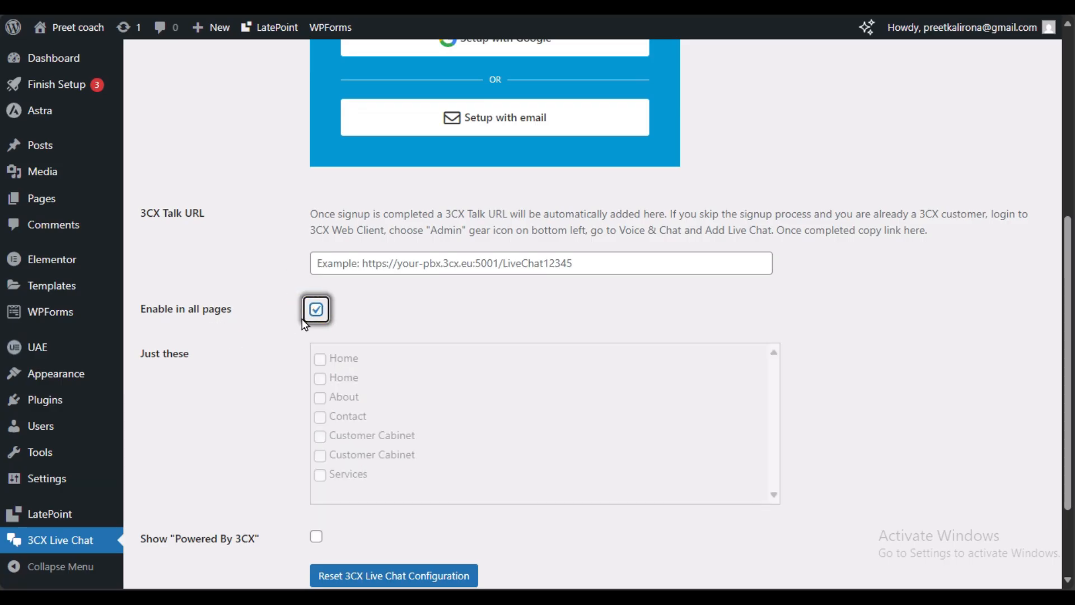
click(311, 317)
click(313, 313)
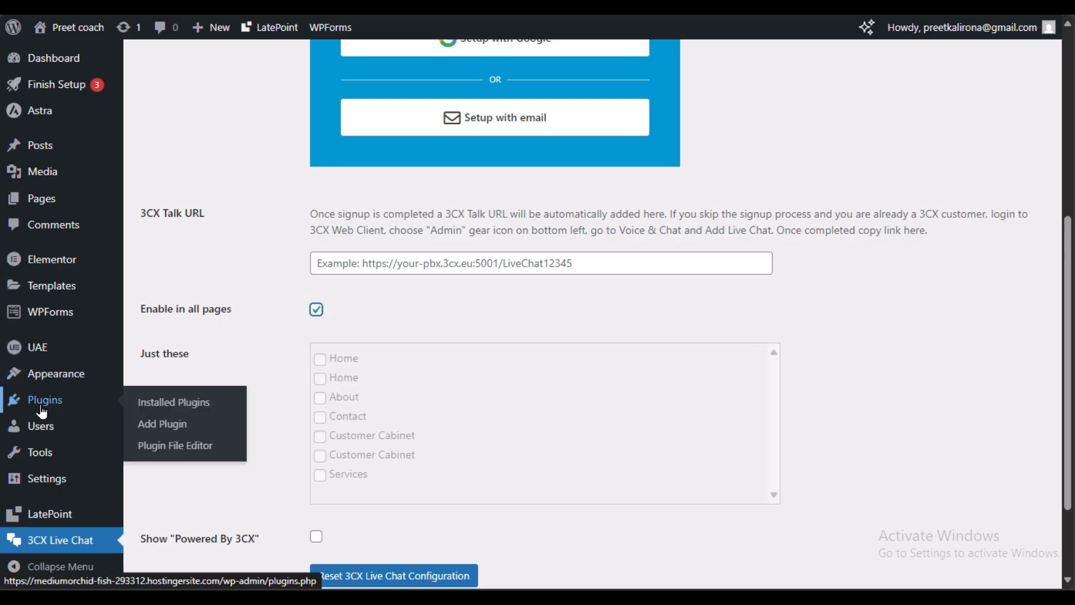
Step: Search Add Plugins for 'live chat' and browse the 1,097 results, 3CX already active
click(162, 430)
click(857, 141)
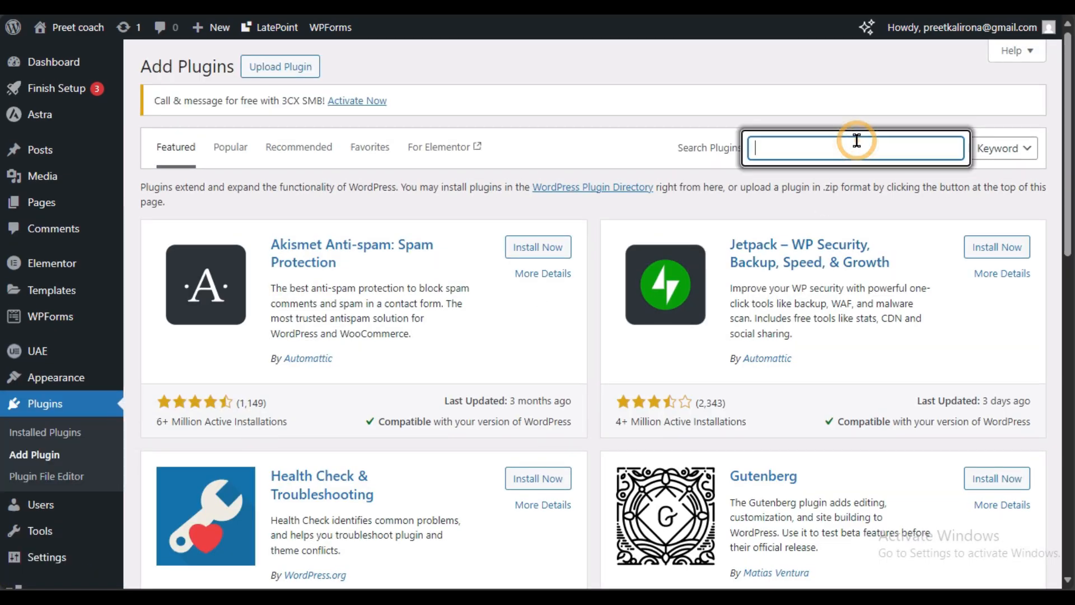
text(live chat)
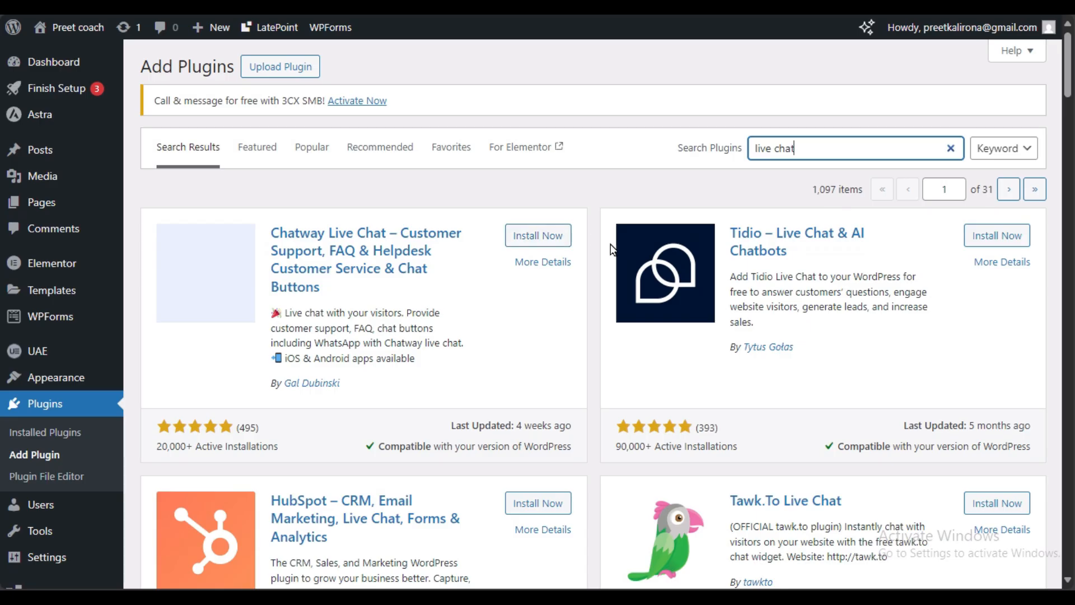
scroll(592, 291, down, 3)
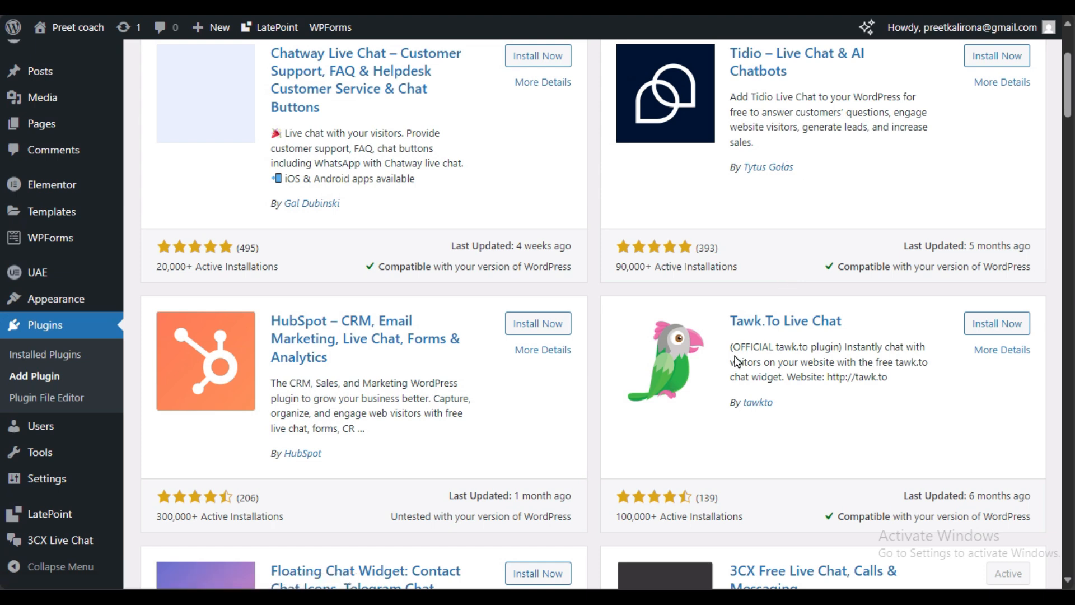
scroll(737, 360, down, 3)
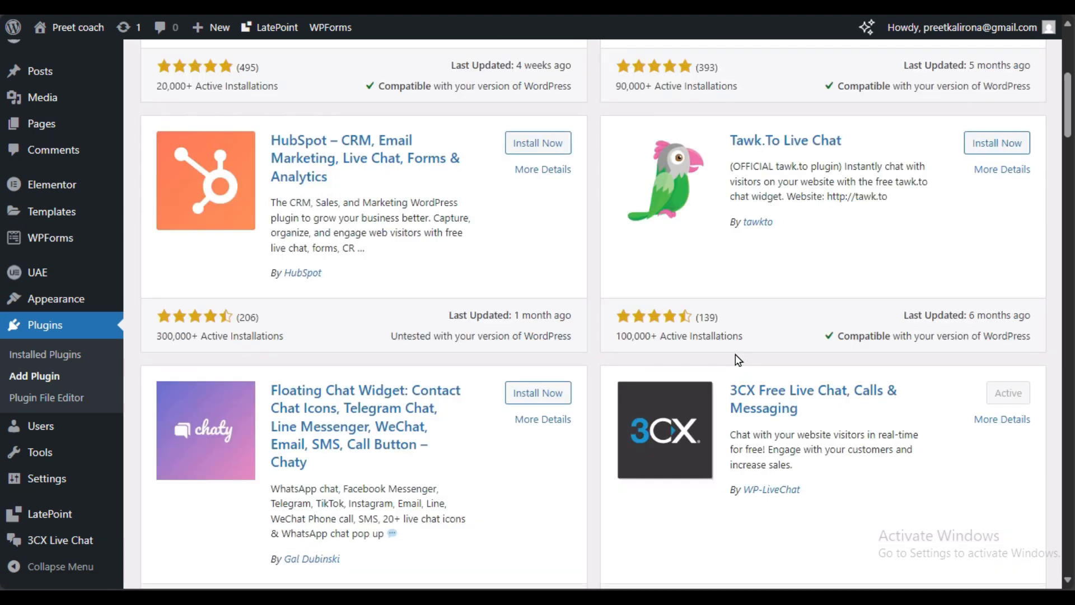
scroll(737, 360, up, 3)
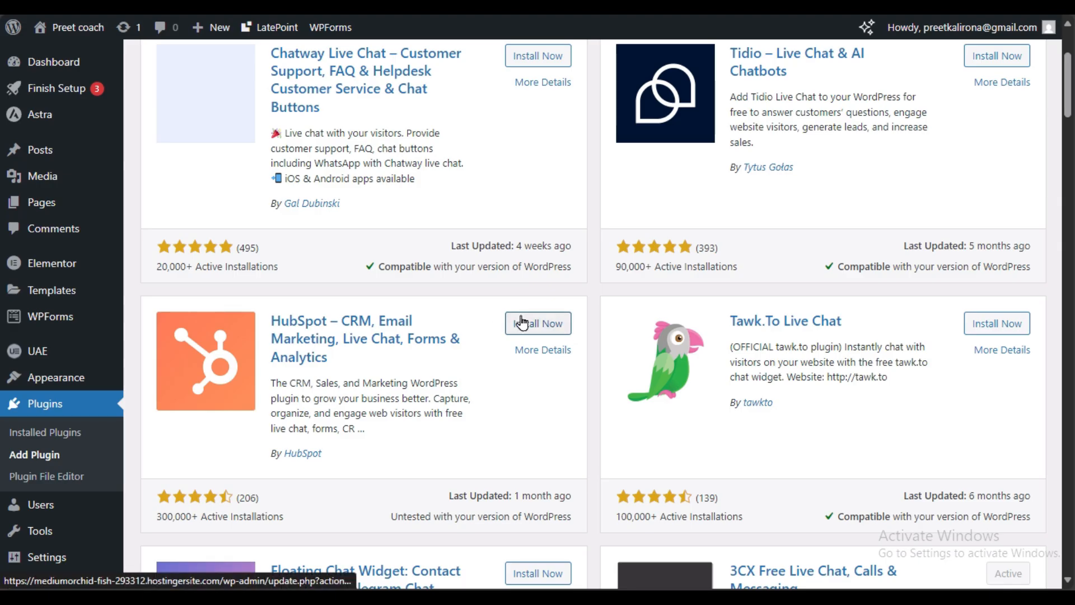
scroll(562, 360, down, 3)
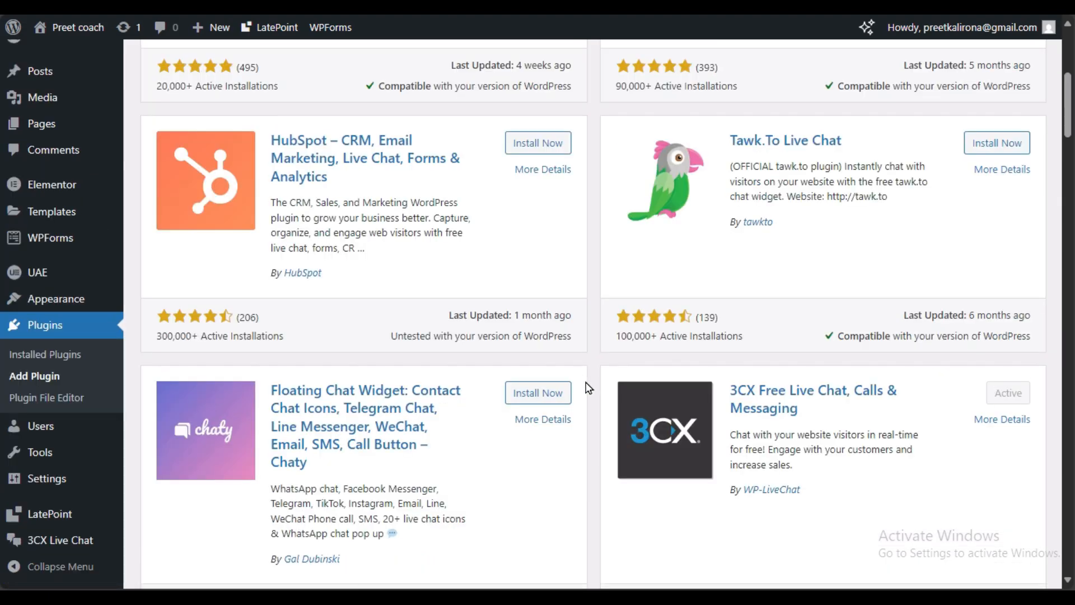
scroll(589, 388, down, 3)
scroll(588, 388, up, 10)
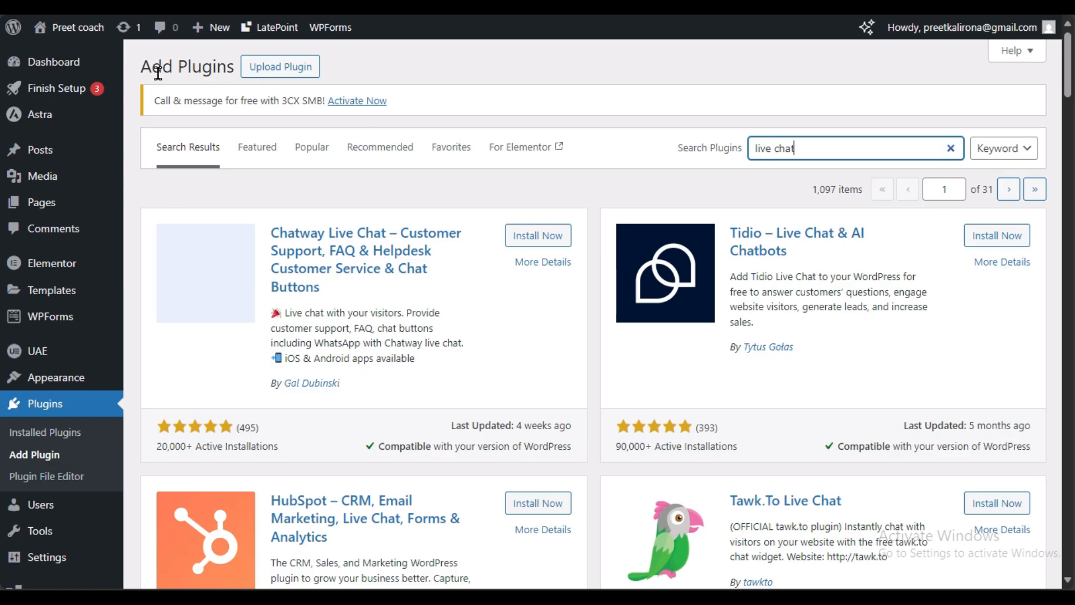
mouse_move(12, 112)
scroll(157, 197, down, 6)
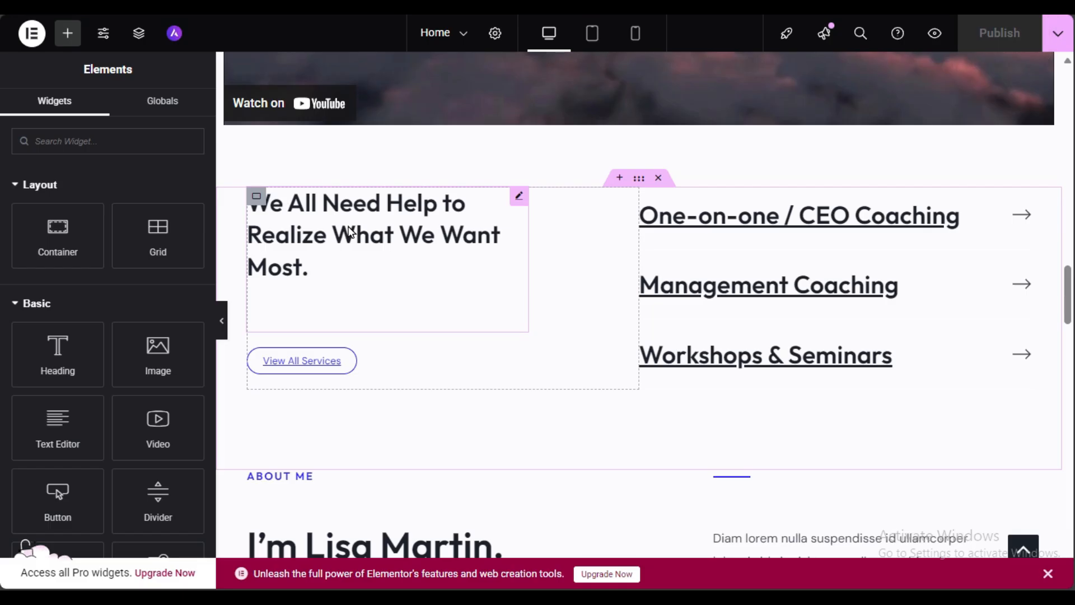
Step: Scroll the Elementor canvas to the 'Helping You Build Inner Resilience.' hero section
scroll(350, 230, up, 8)
scroll(348, 226, up, 10)
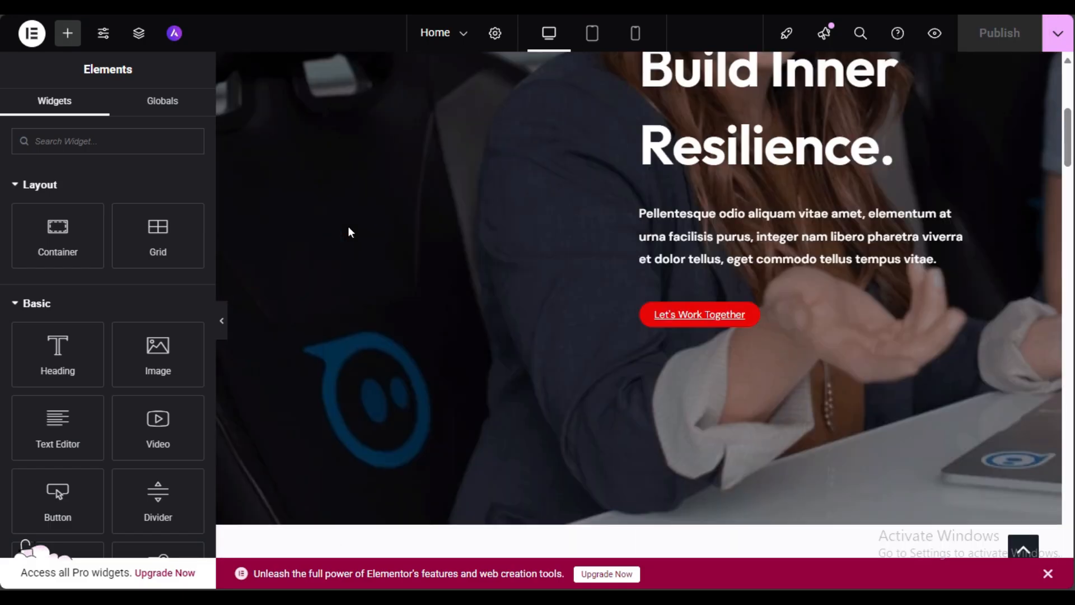
scroll(358, 215, up, 5)
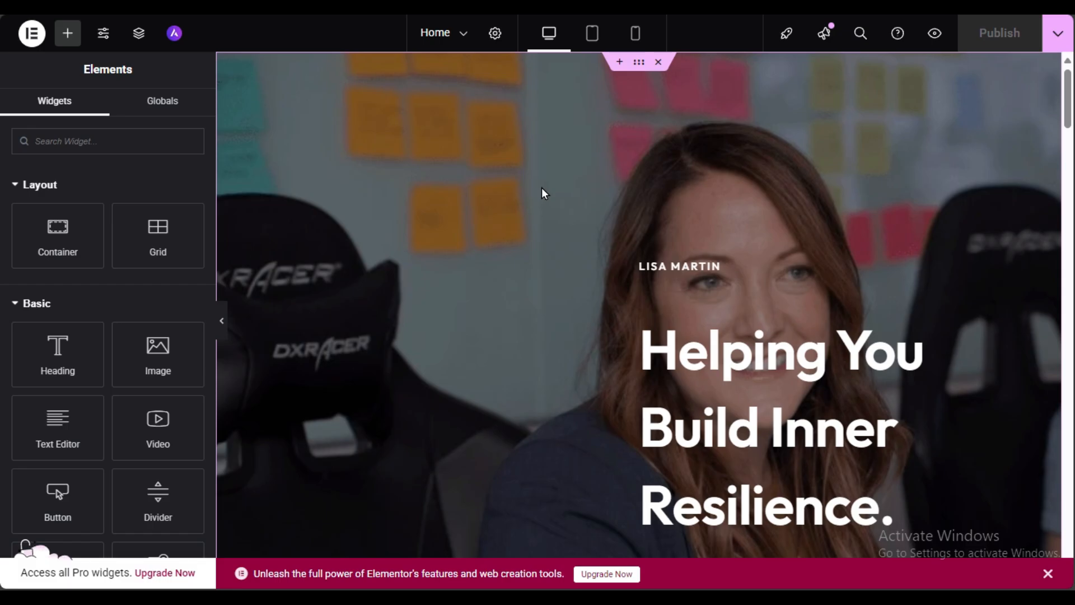
scroll(542, 188, down, 5)
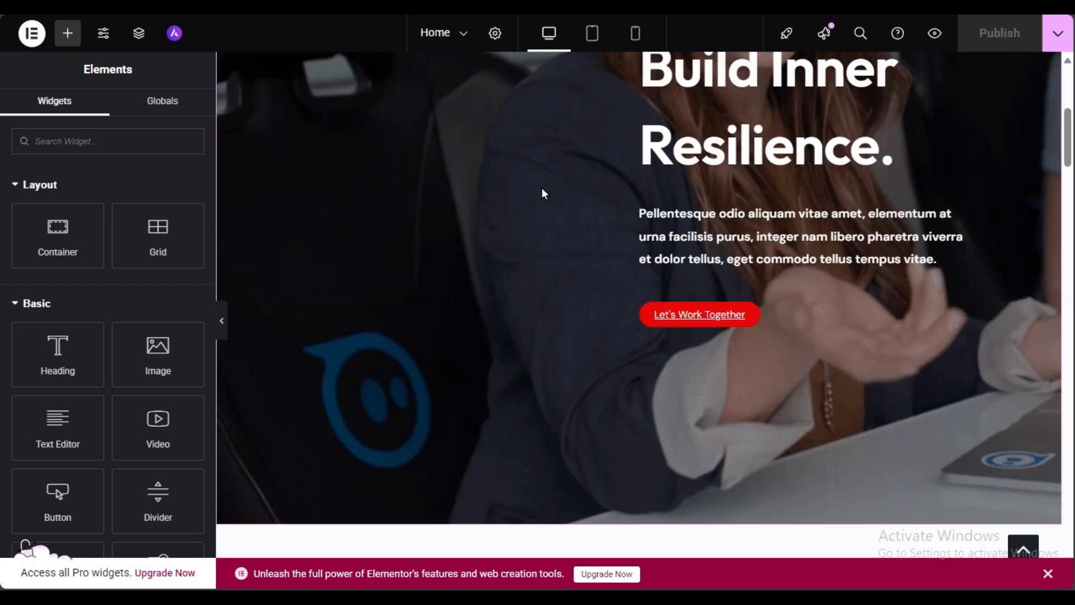
scroll(542, 188, down, 5)
scroll(542, 188, up, 10)
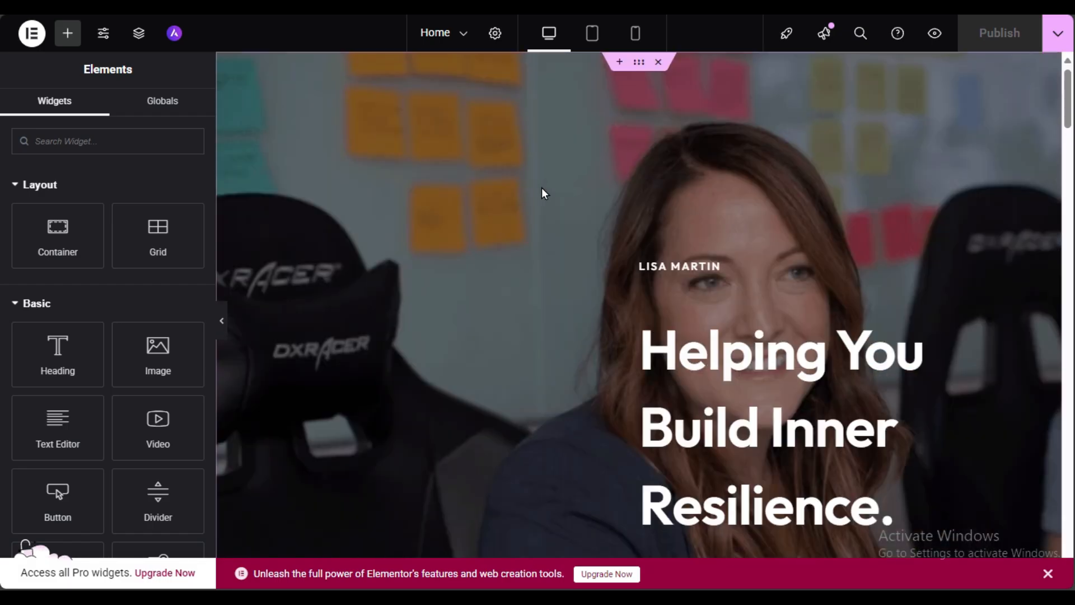